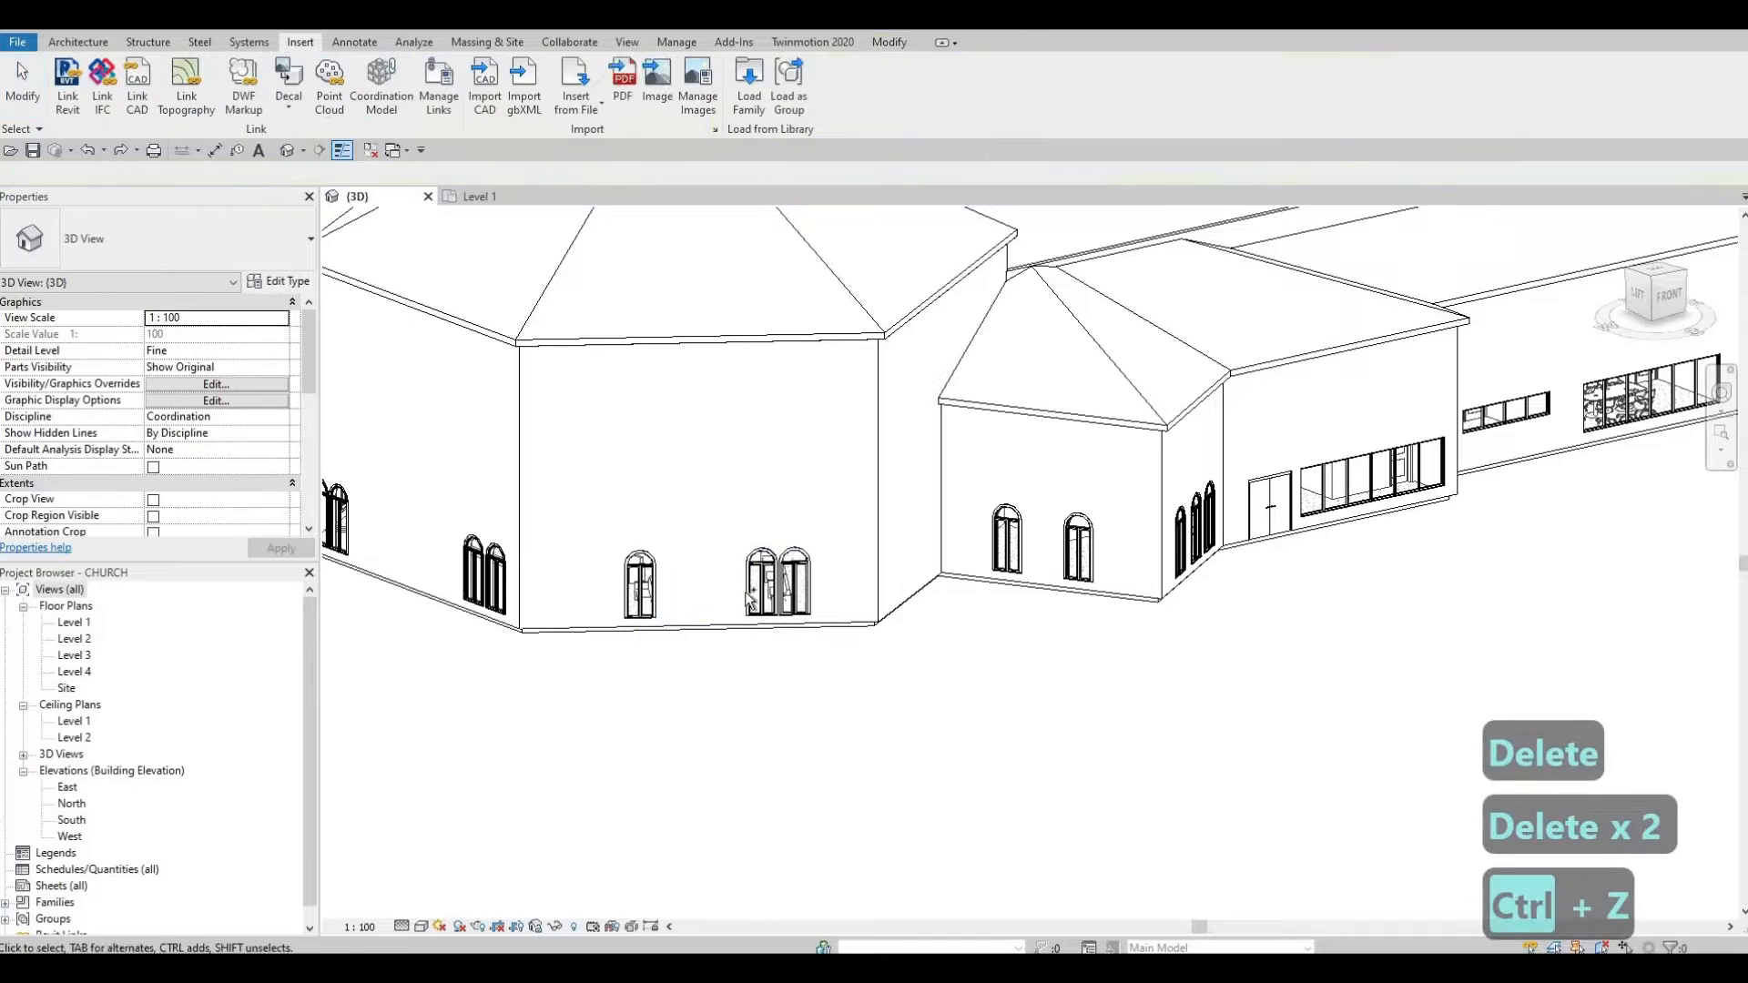
key(ctrl+z)
key(ctrl+z)
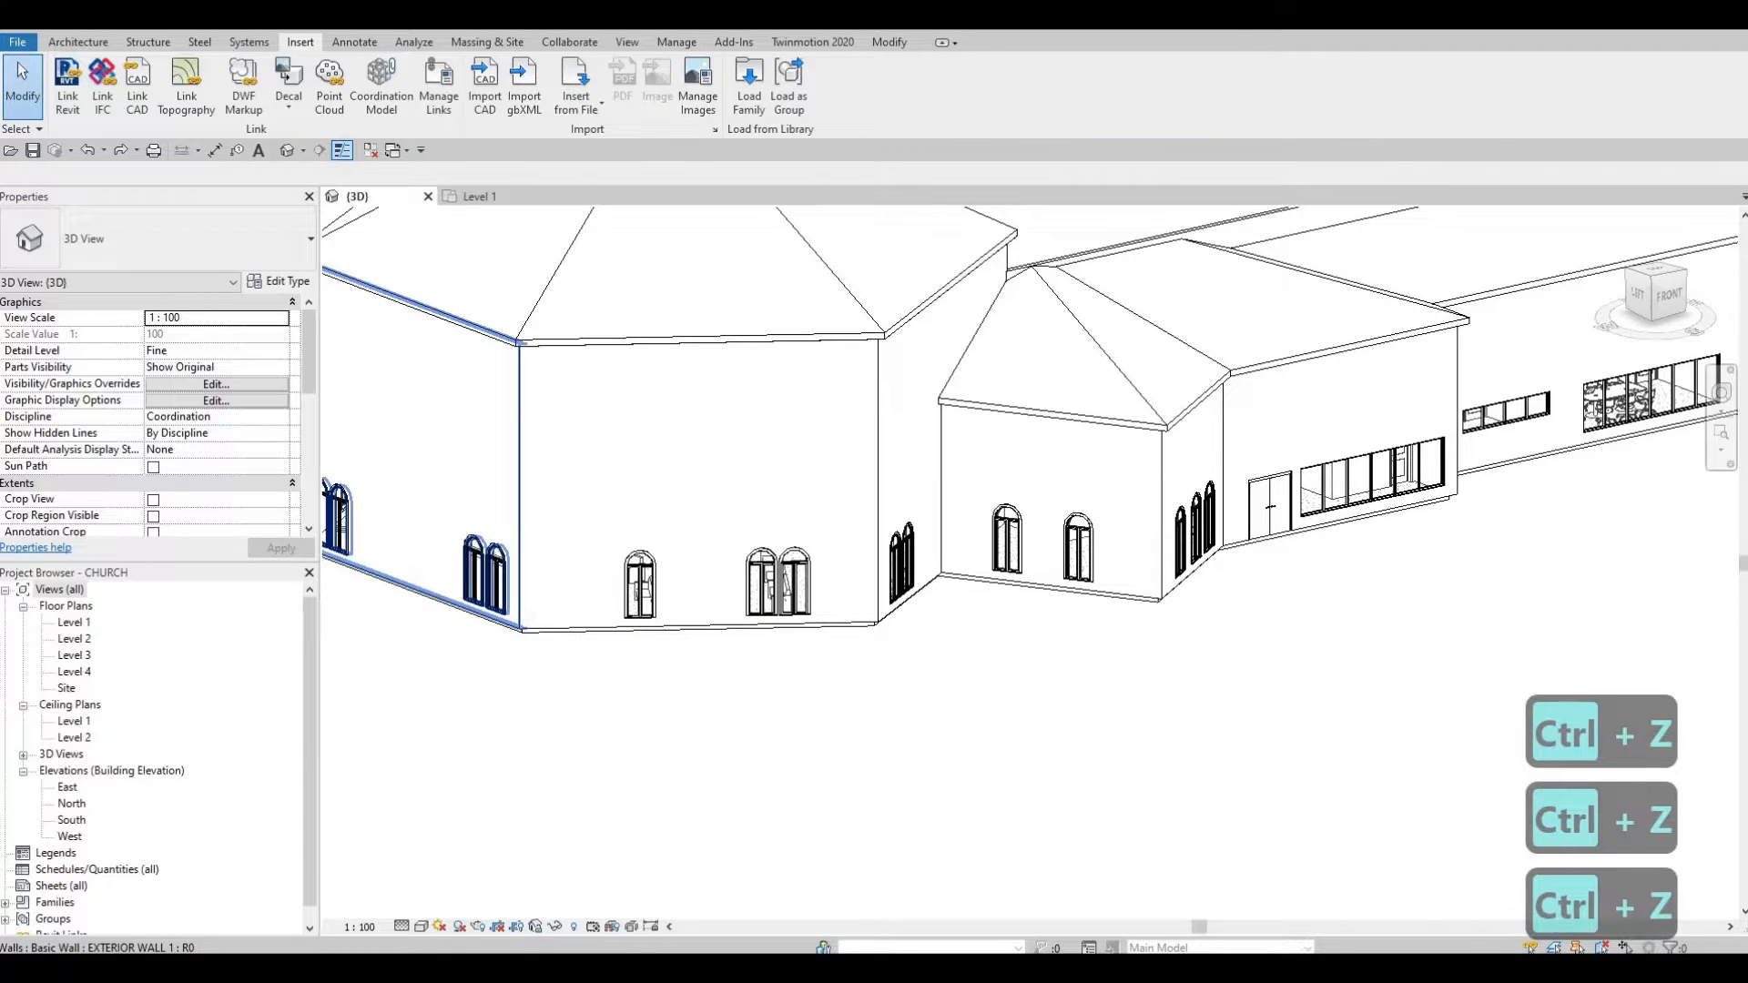
Step: Undo the accidental window deletion and move the Downloads window out of the way
key(alt+Tab)
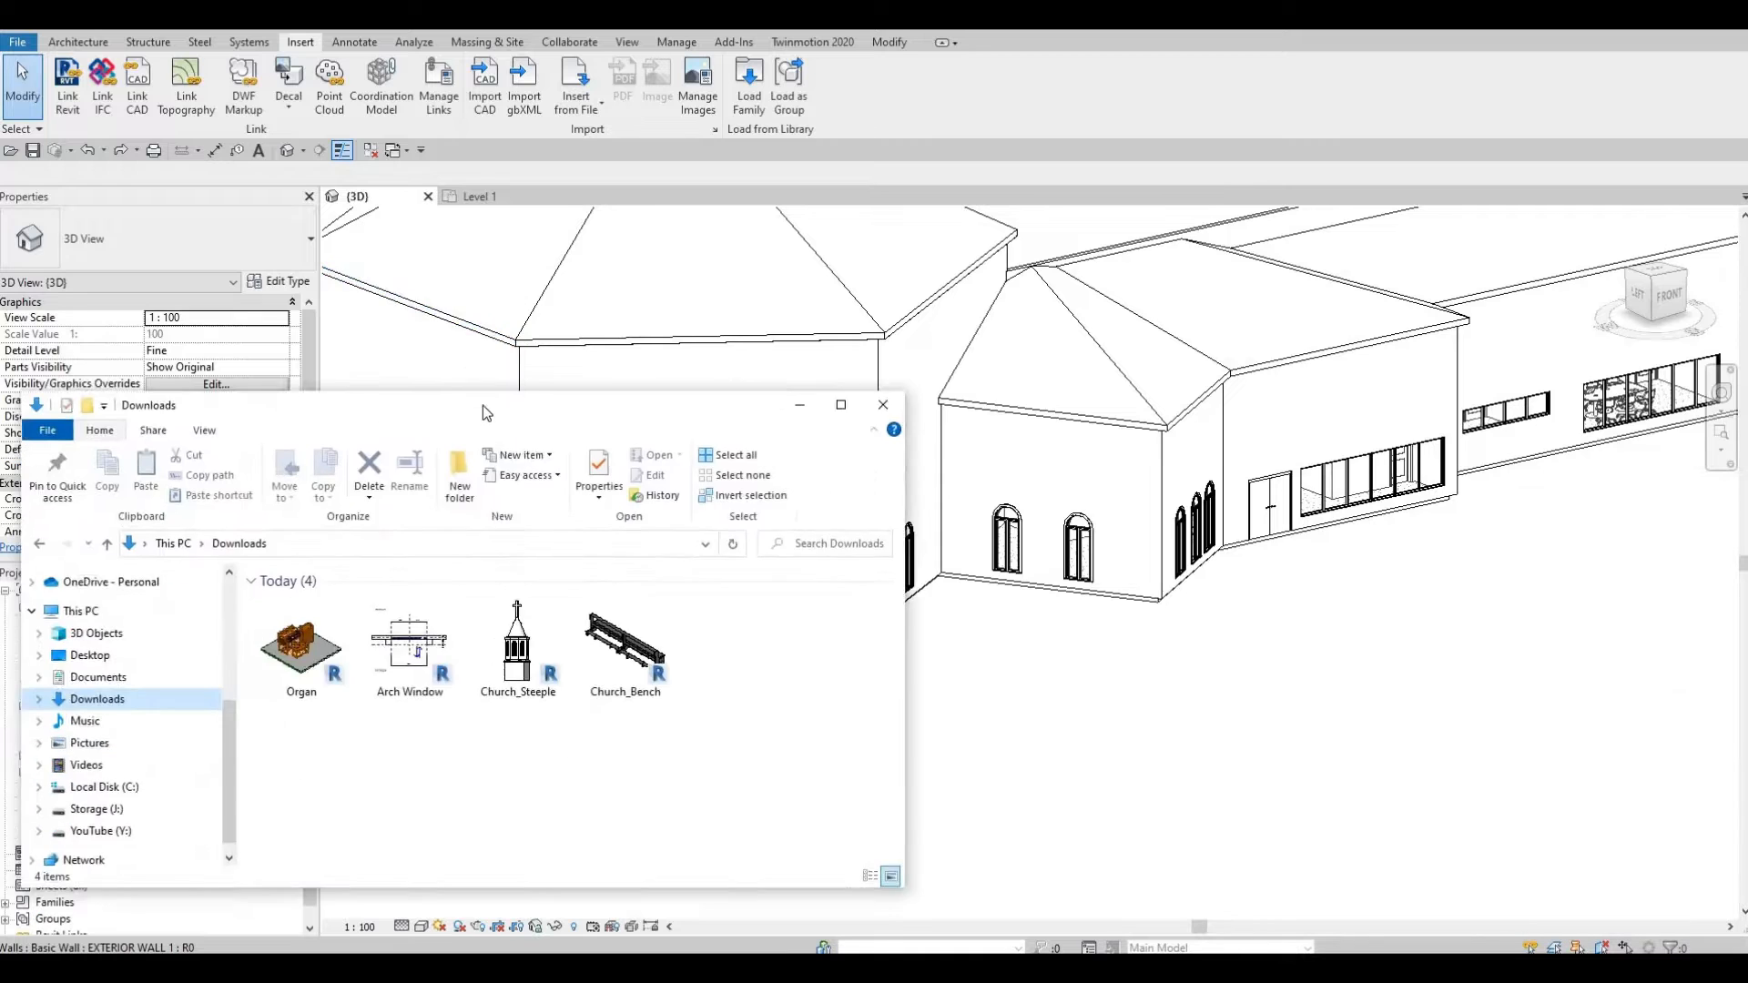
drag(482, 406, 559, 277)
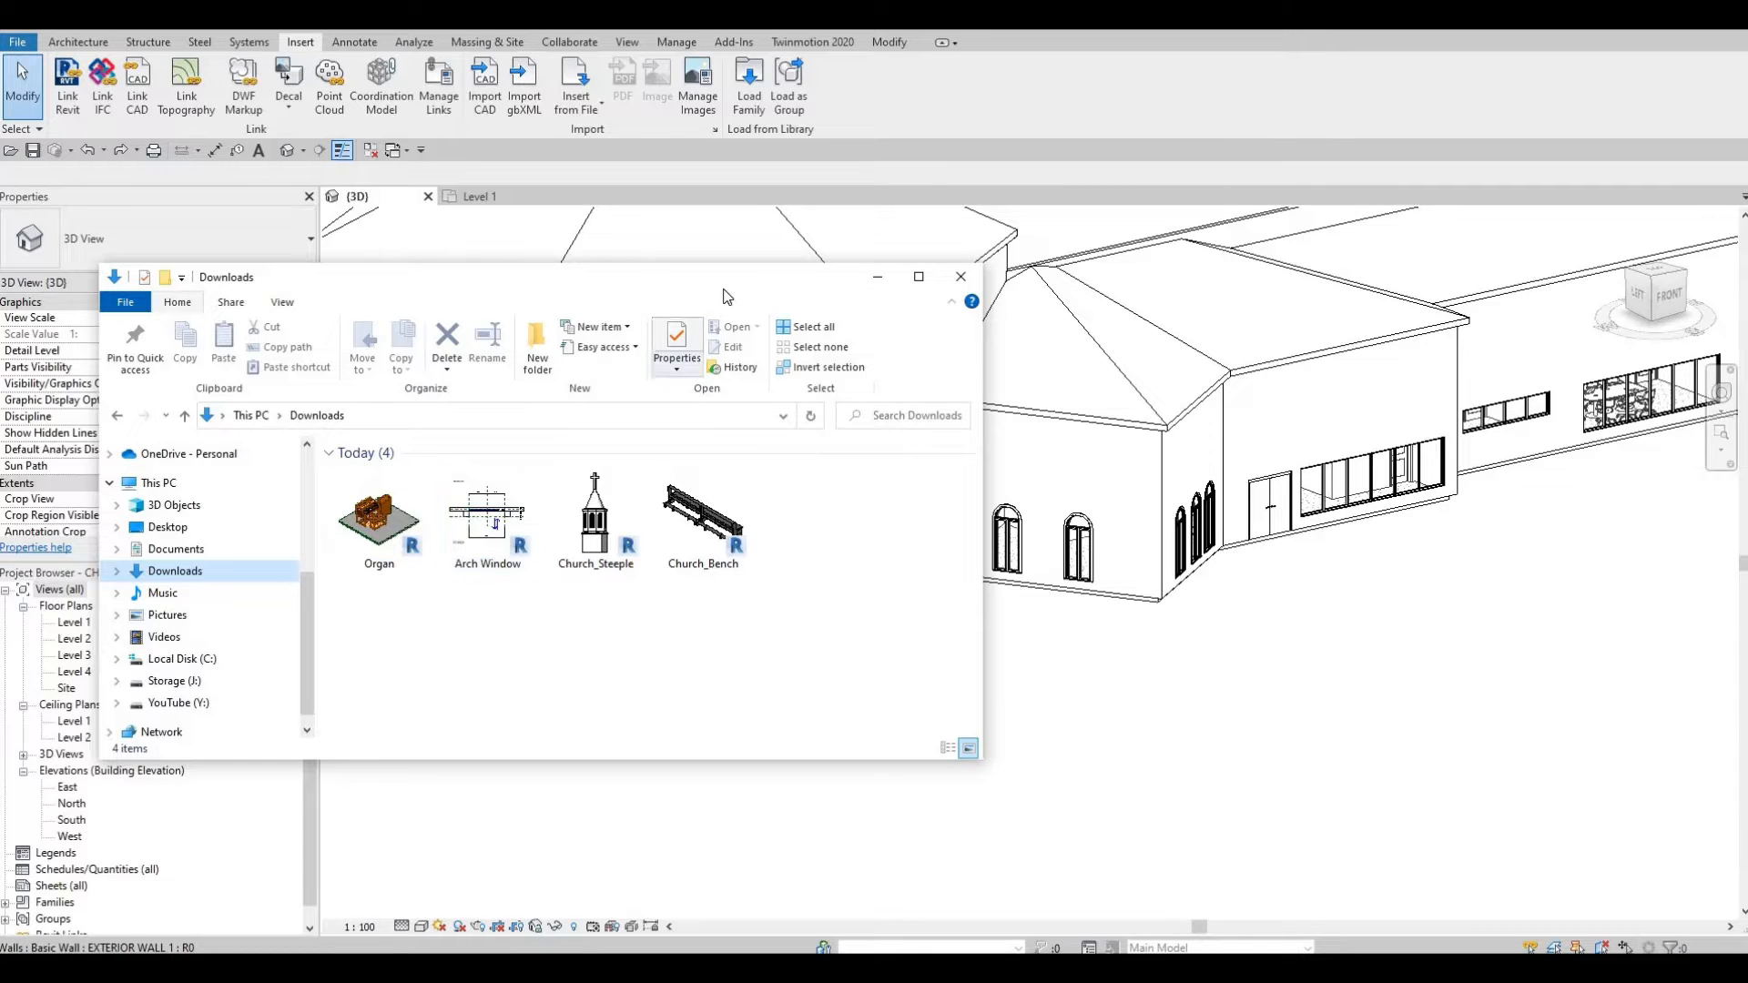
click(877, 277)
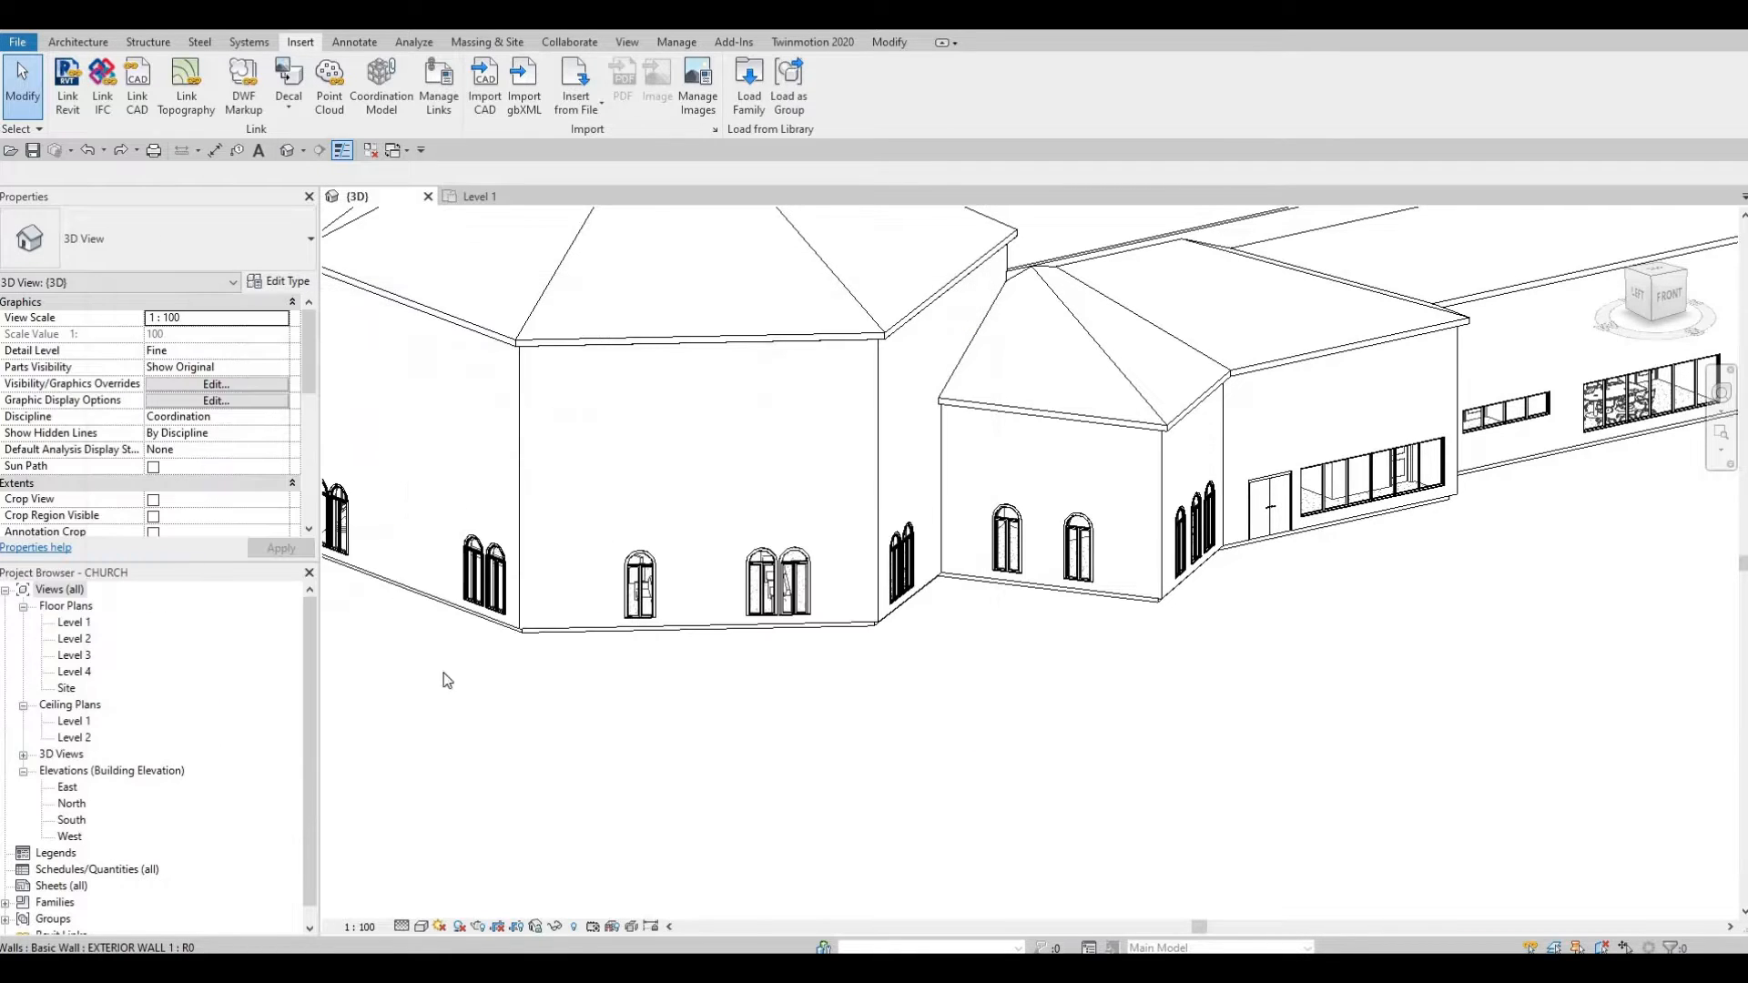
Step: Open the Level 1 floor plan and drag the Organ family from Downloads into it
double_click(74, 621)
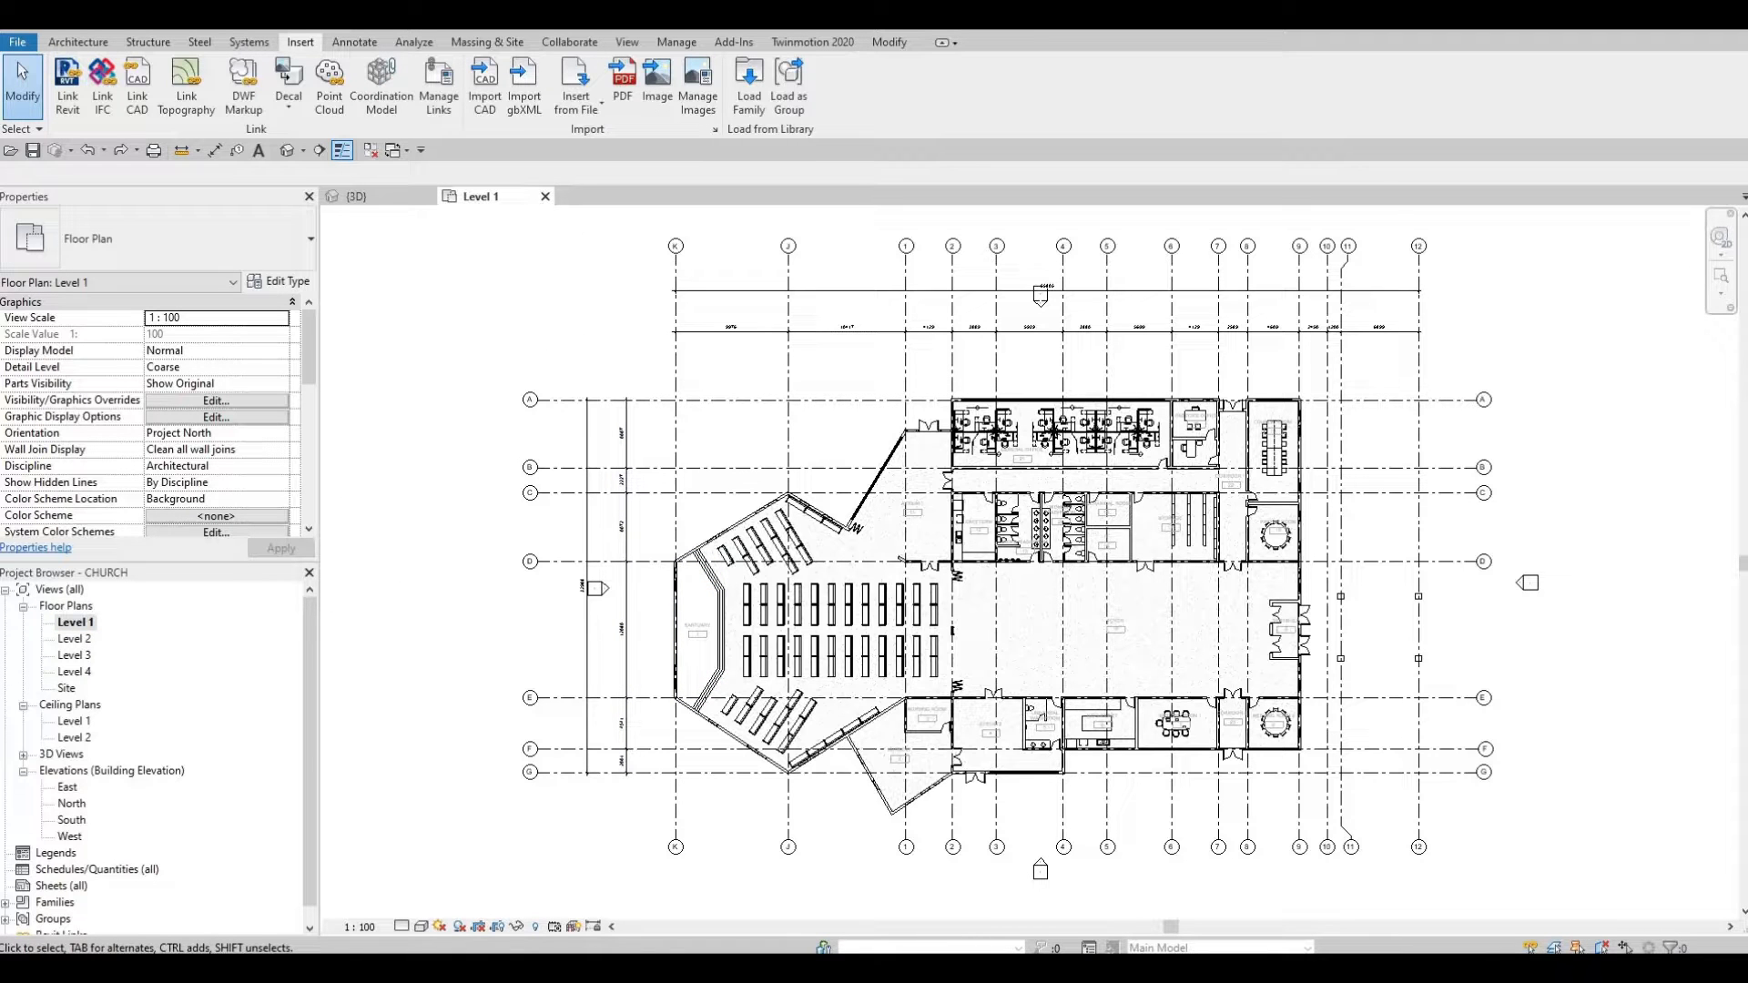
key(alt+Tab)
drag(759, 419, 811, 313)
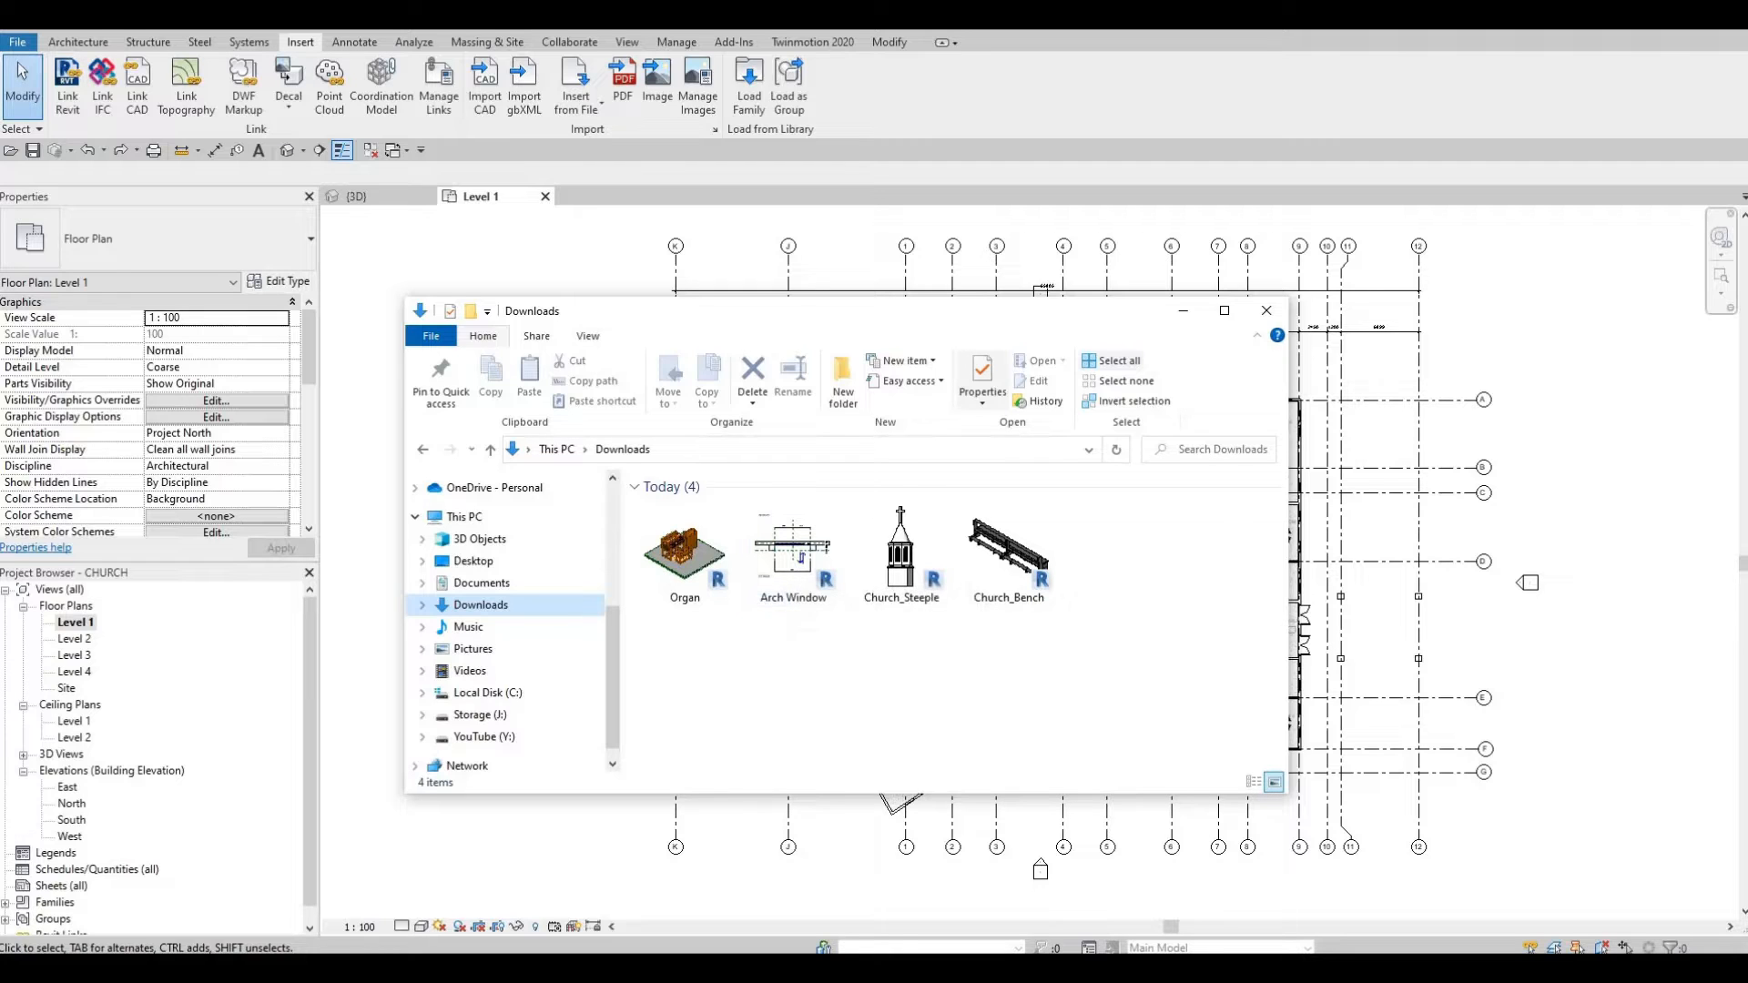
drag(692, 312, 437, 327)
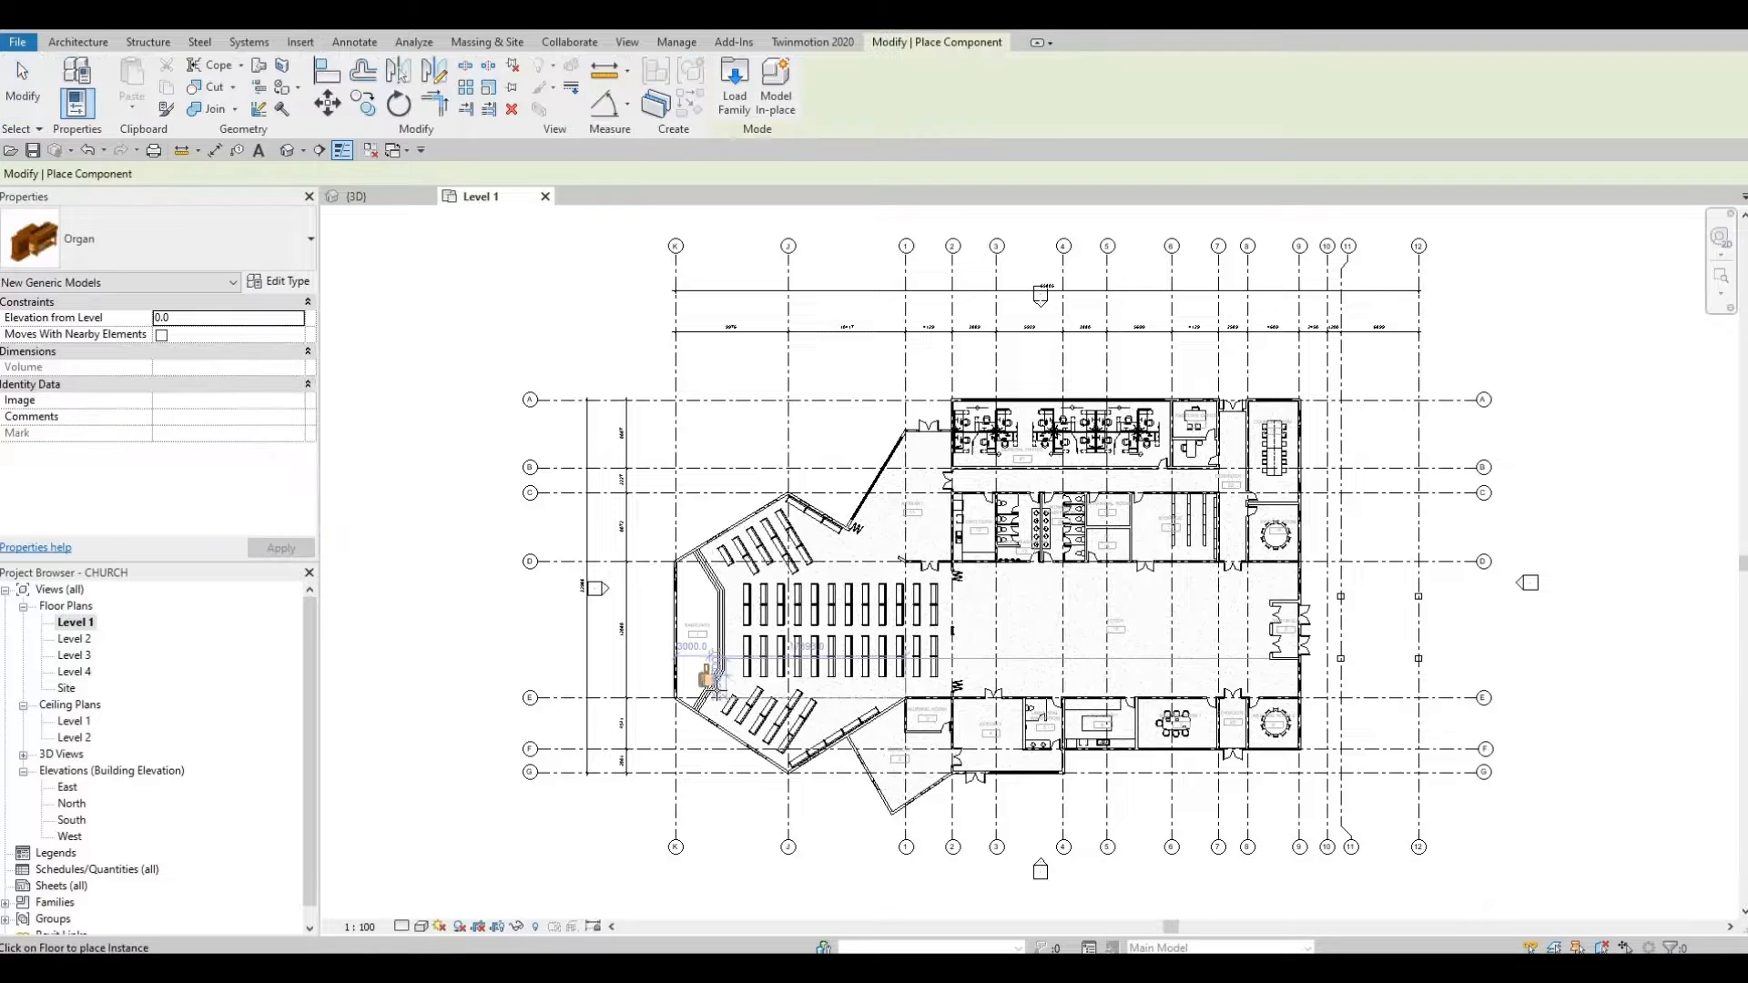
Step: Place the Organ beside the front bench and delete the bench next to it
scroll(711, 690, up, 5)
scroll(707, 692, up, 4)
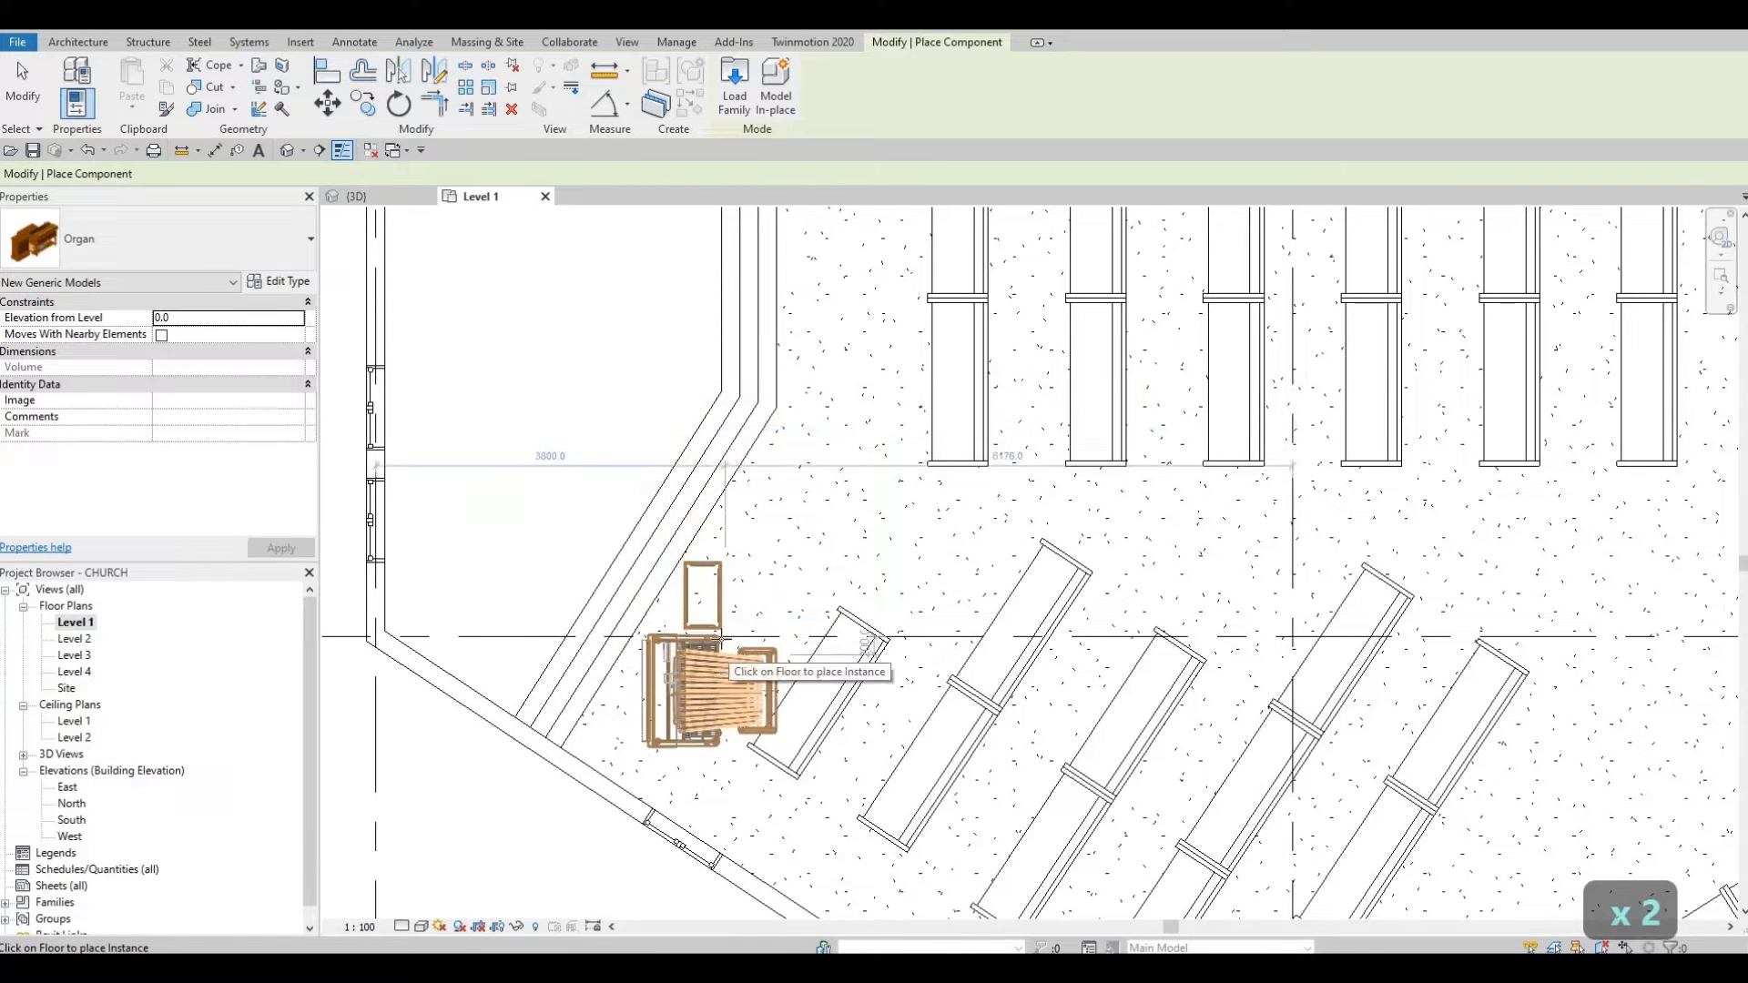
click(705, 642)
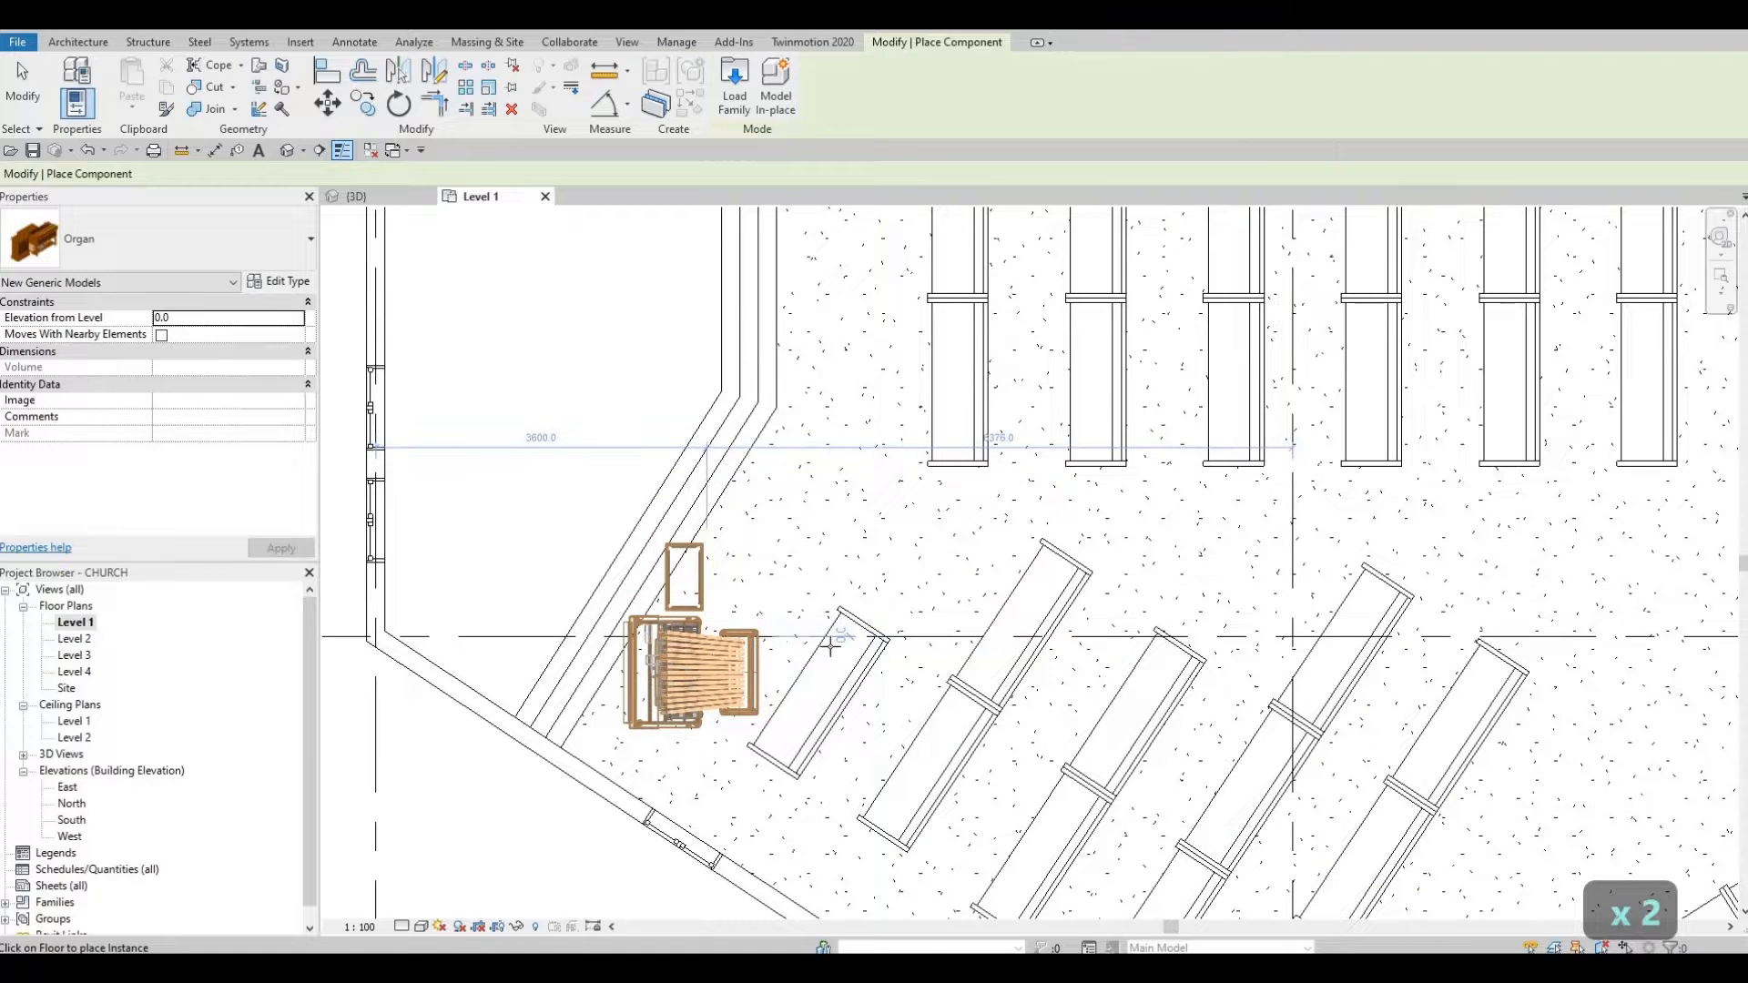
key(Escape)
key(Escape)
click(855, 663)
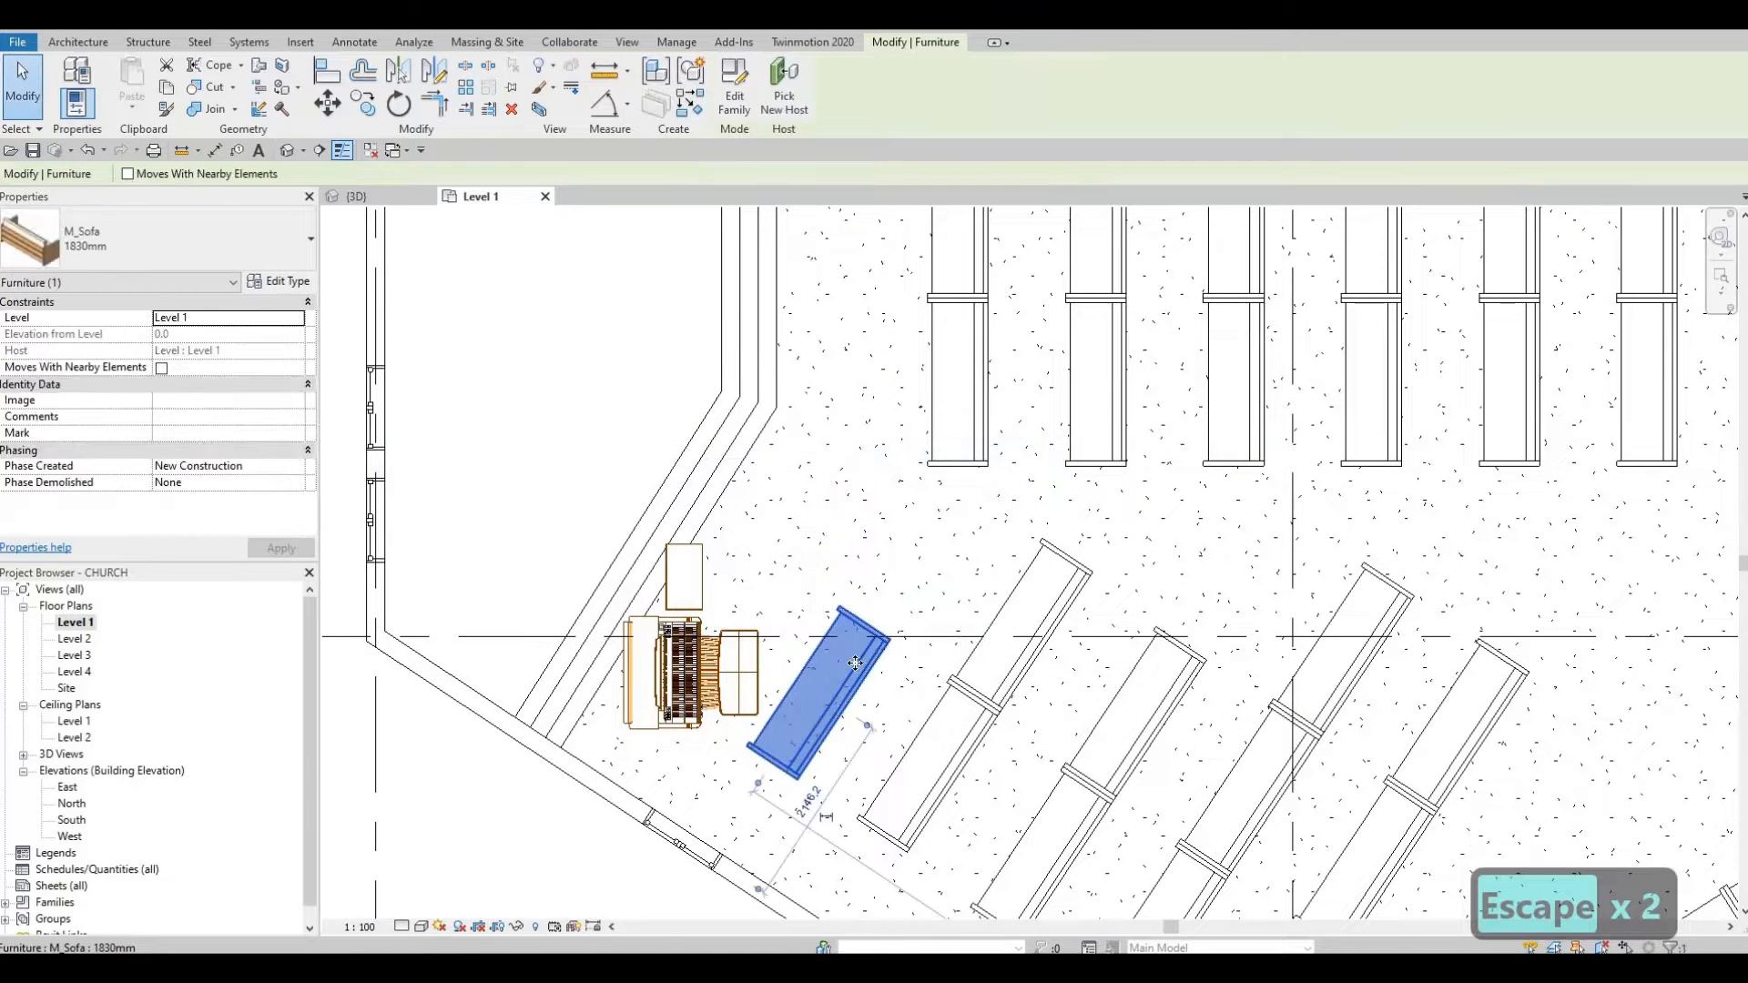
key(Delete)
Step: Rotate the Organ to align with the angled sanctuary wall and shift it slightly up-right
click(737, 679)
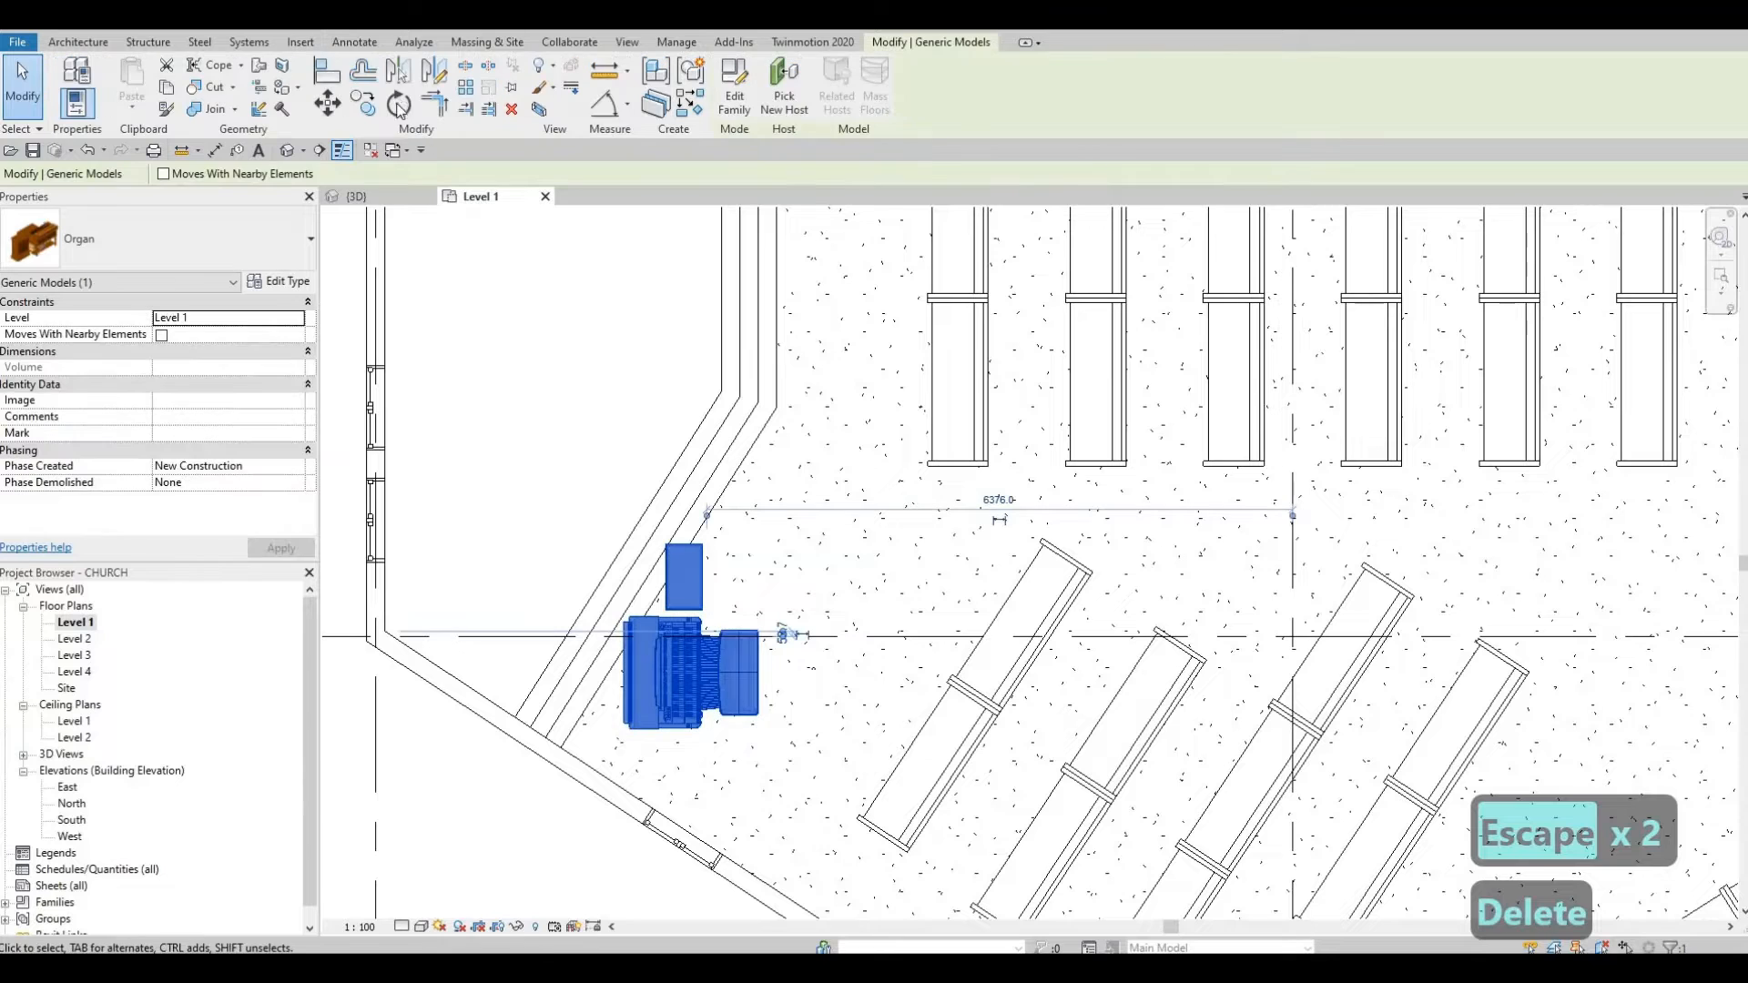
click(432, 660)
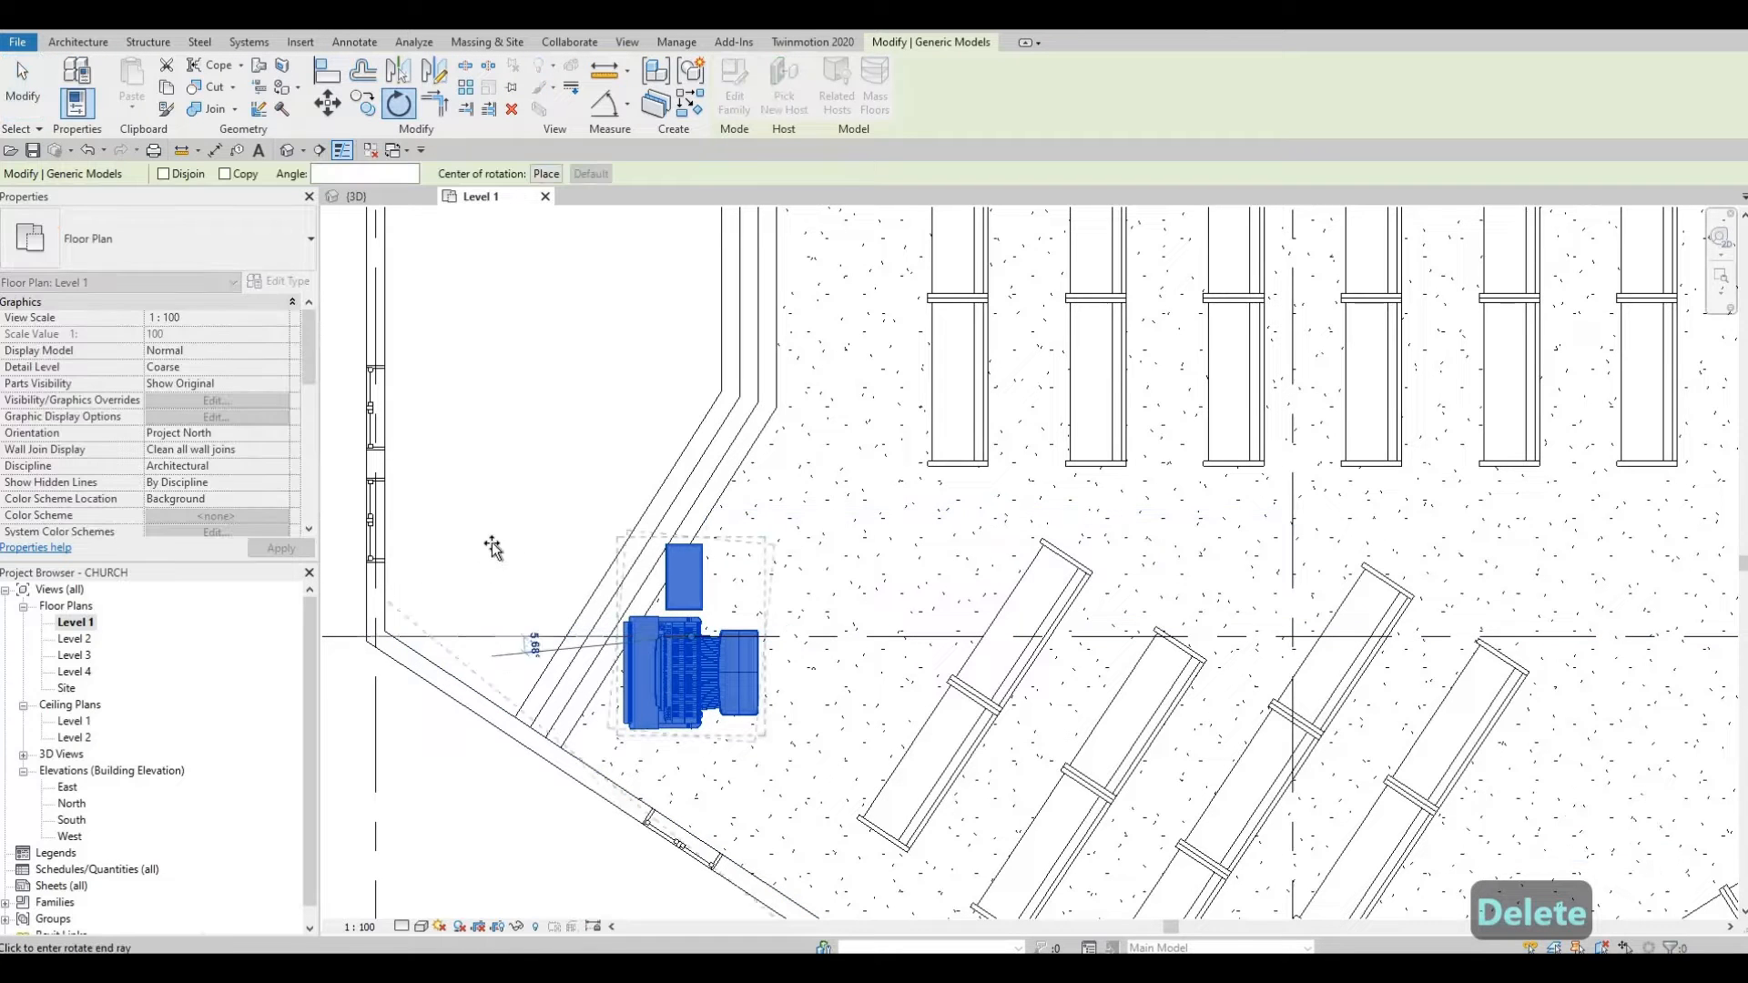
click(505, 570)
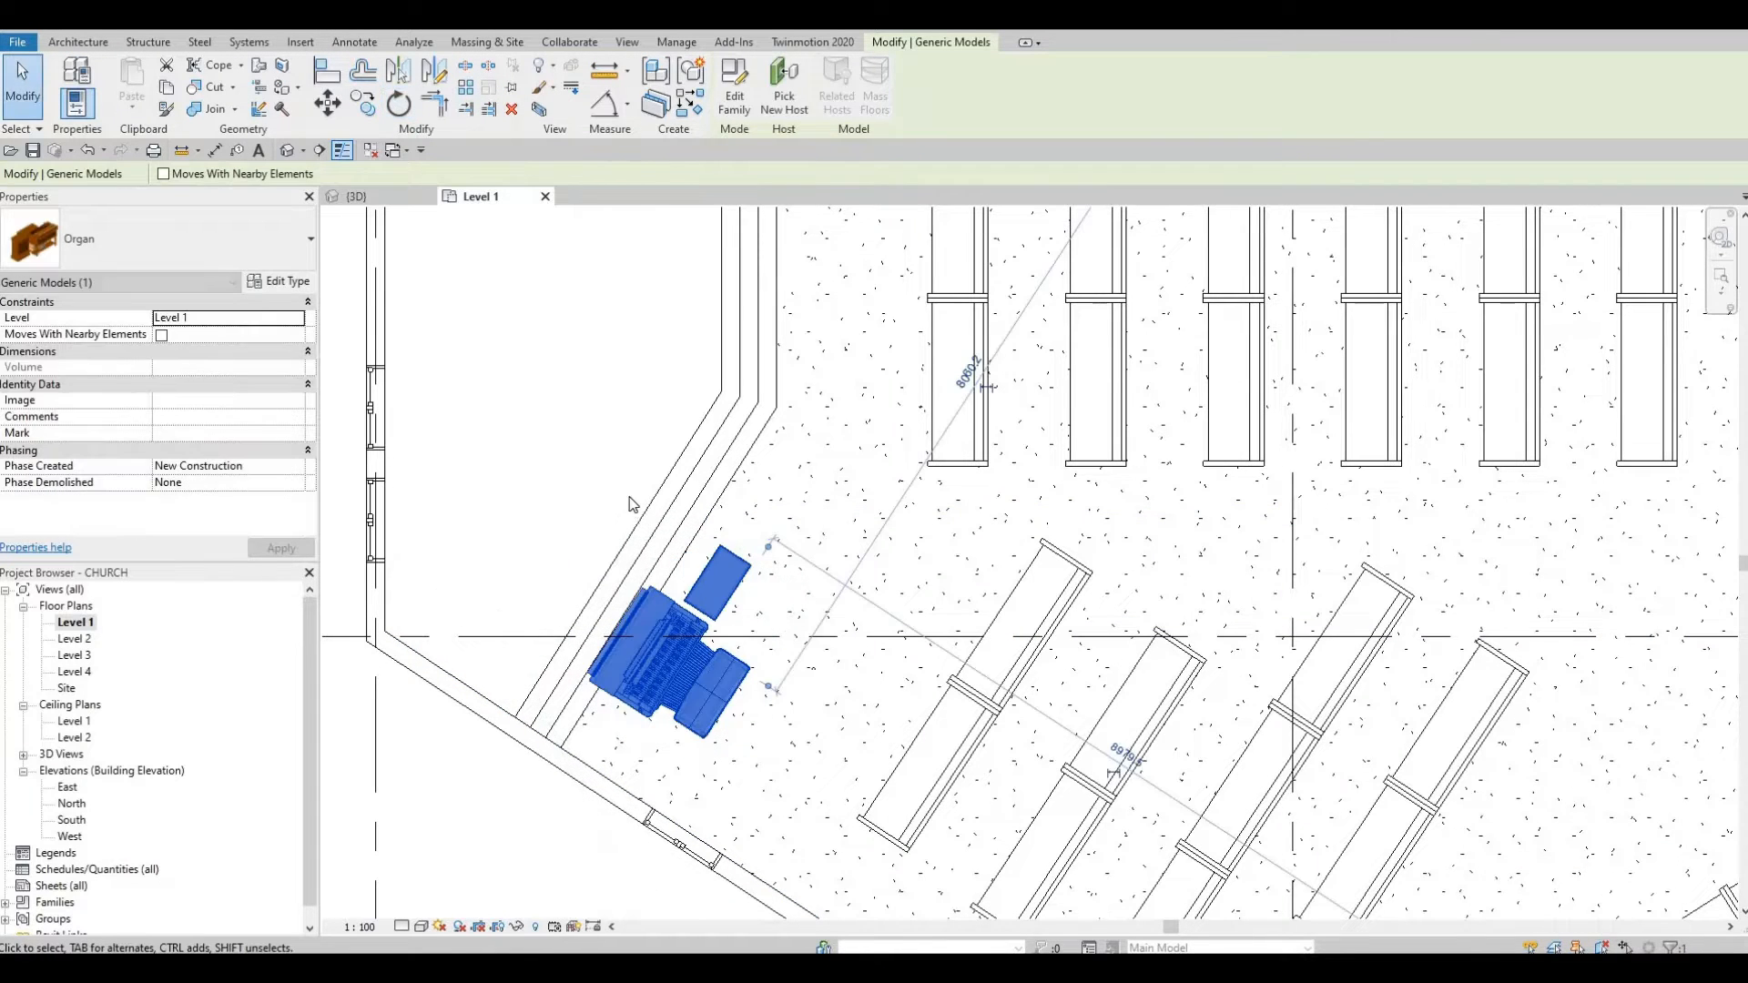
middle_drag(684, 594, 673, 537)
key(Escape)
key(Escape)
click(679, 562)
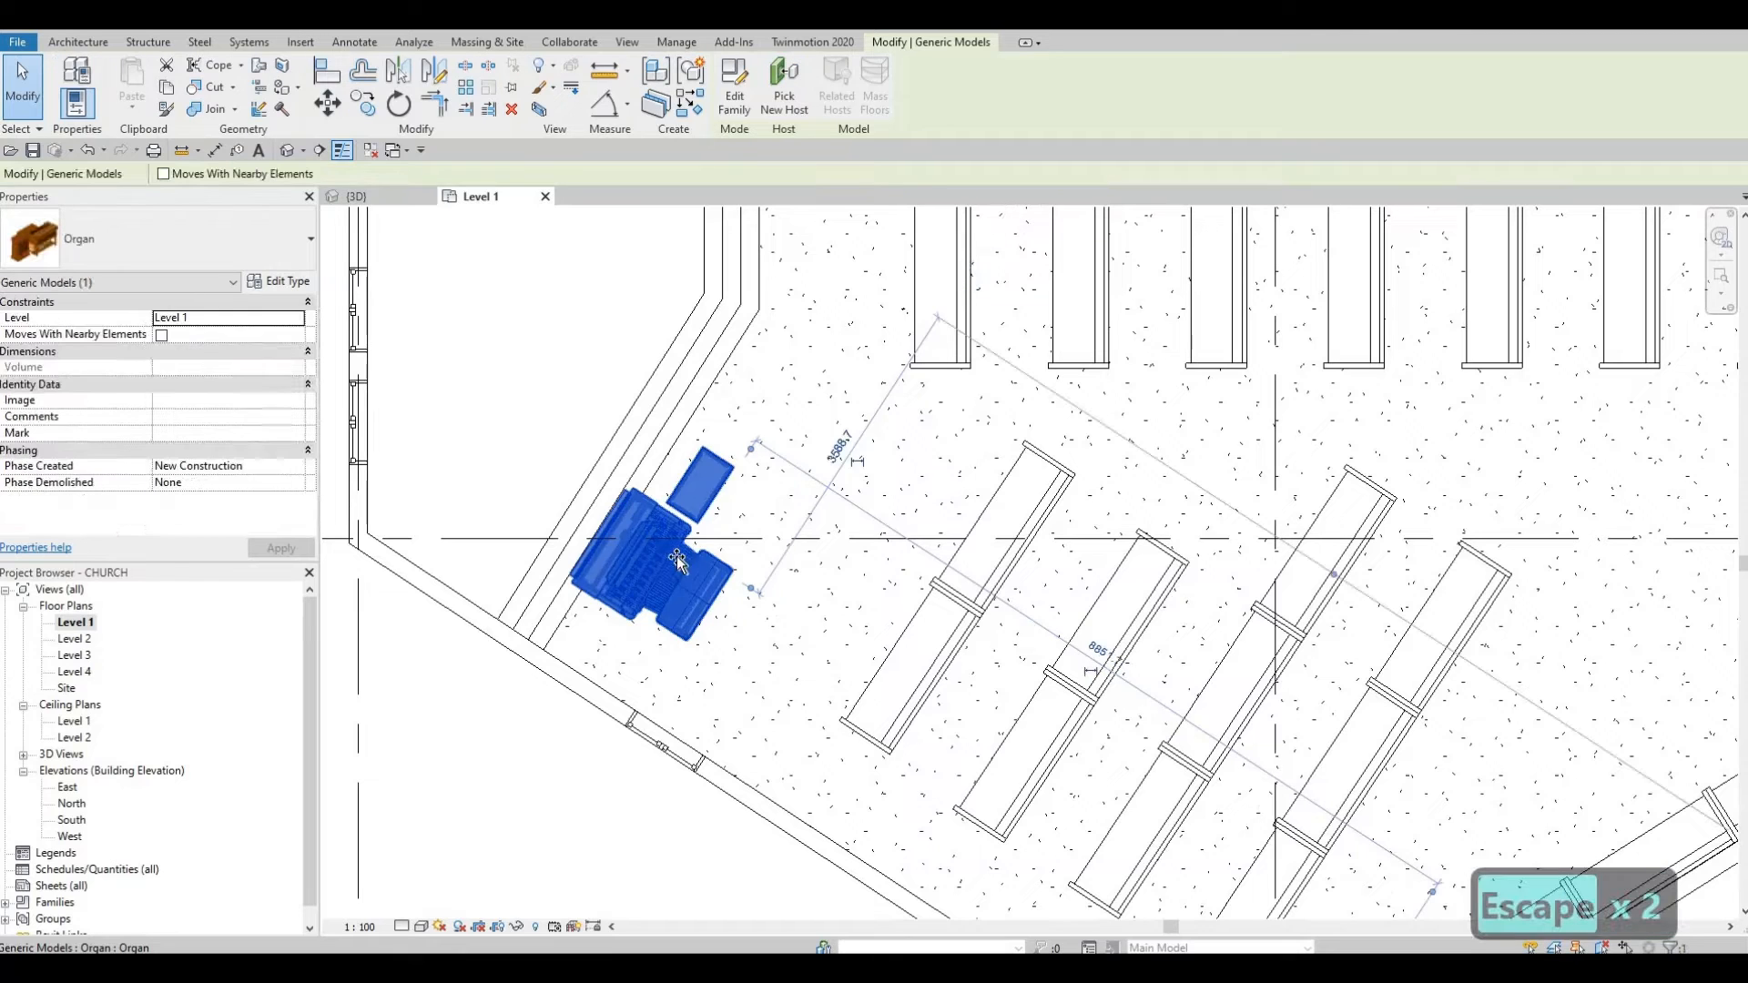
drag(684, 560, 694, 538)
key(Escape)
scroll(726, 519, down, 2)
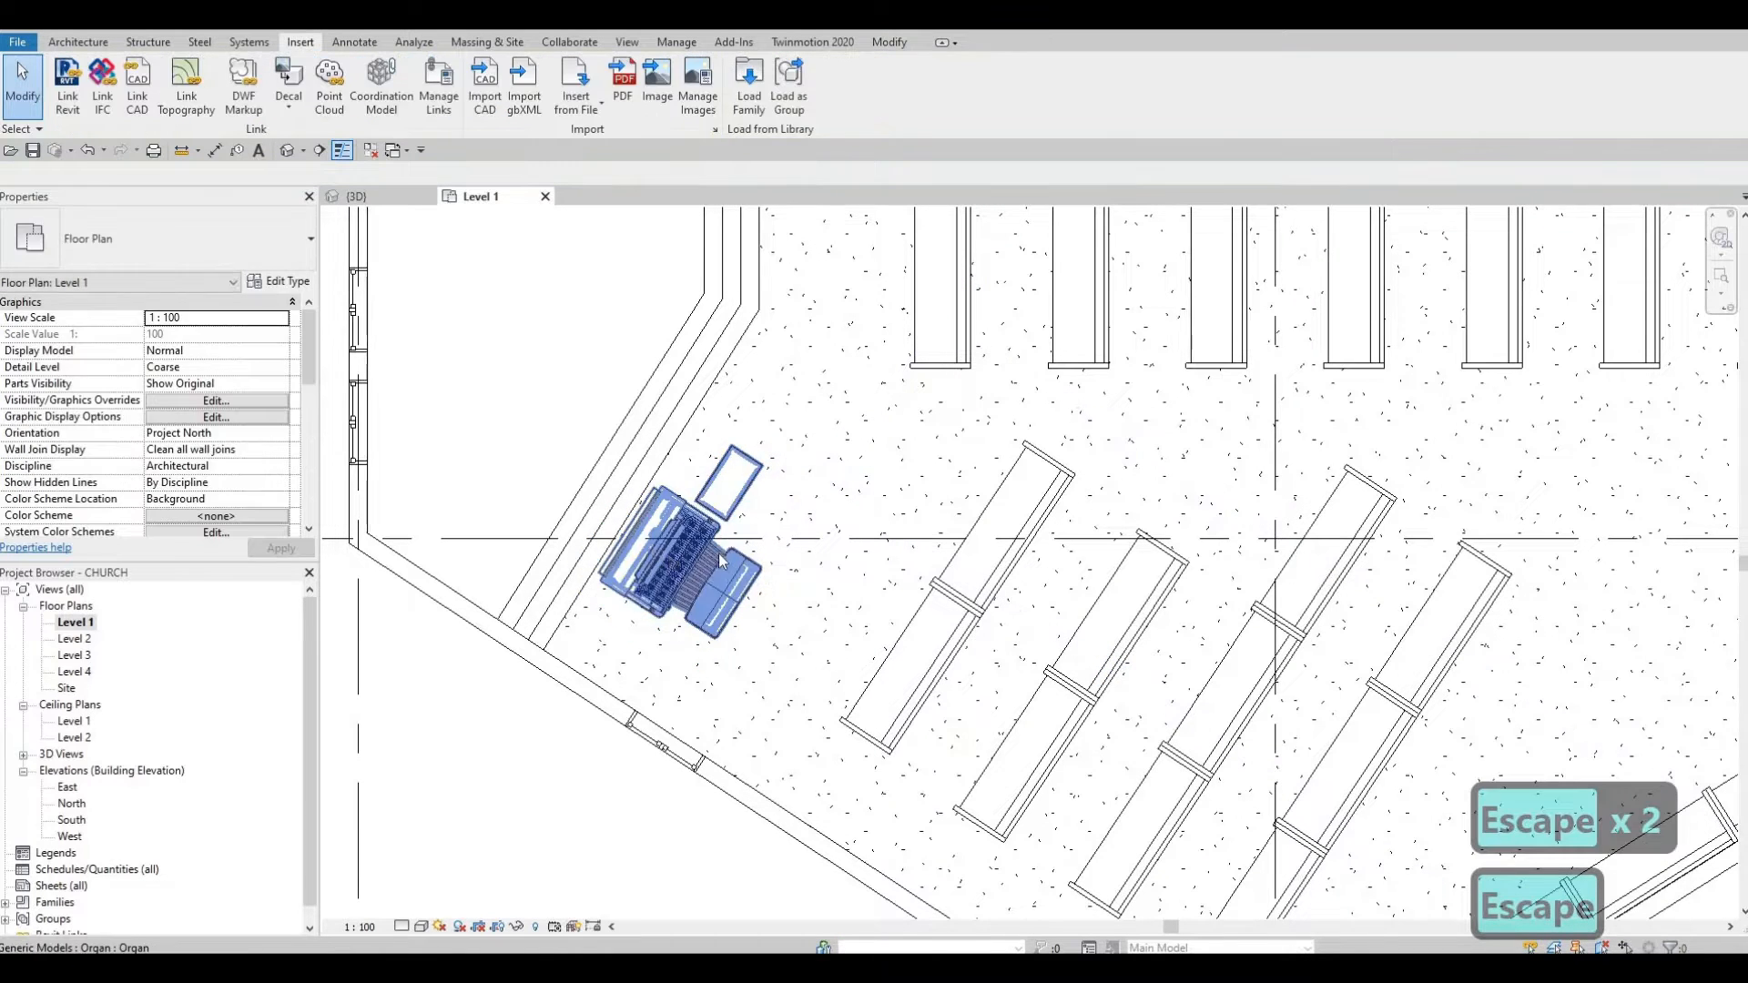
scroll(693, 547, down, 3)
key(Escape)
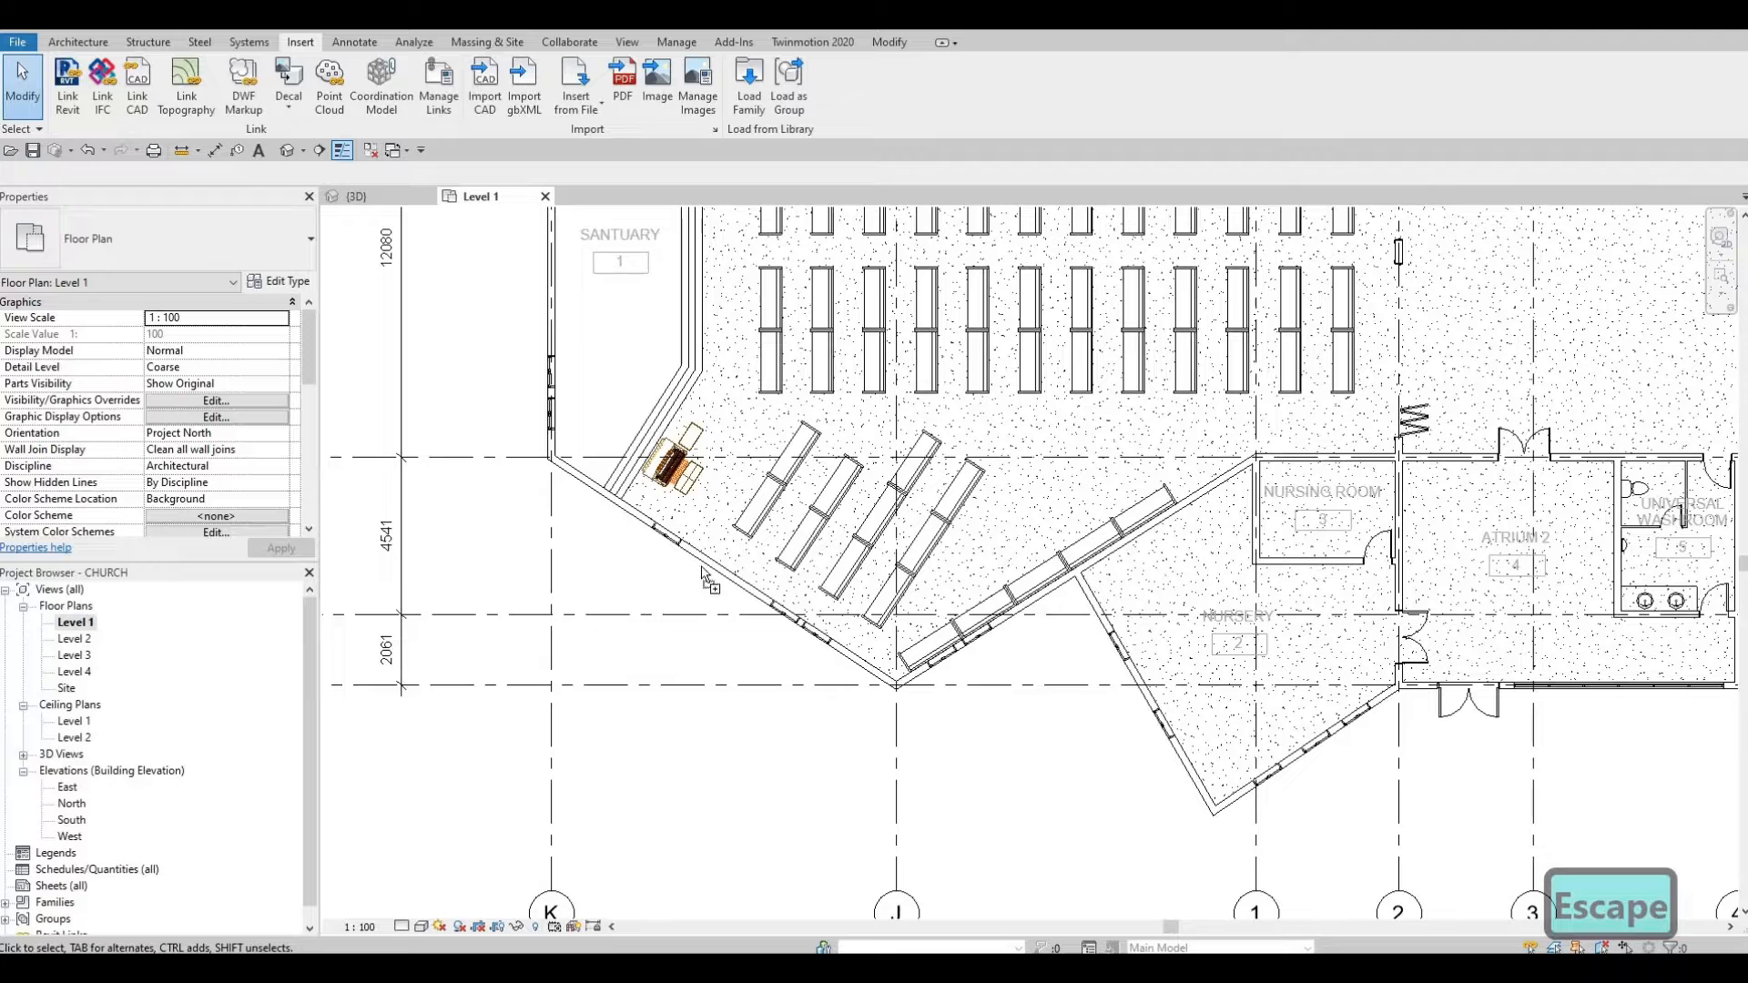
key(c)
key(m)
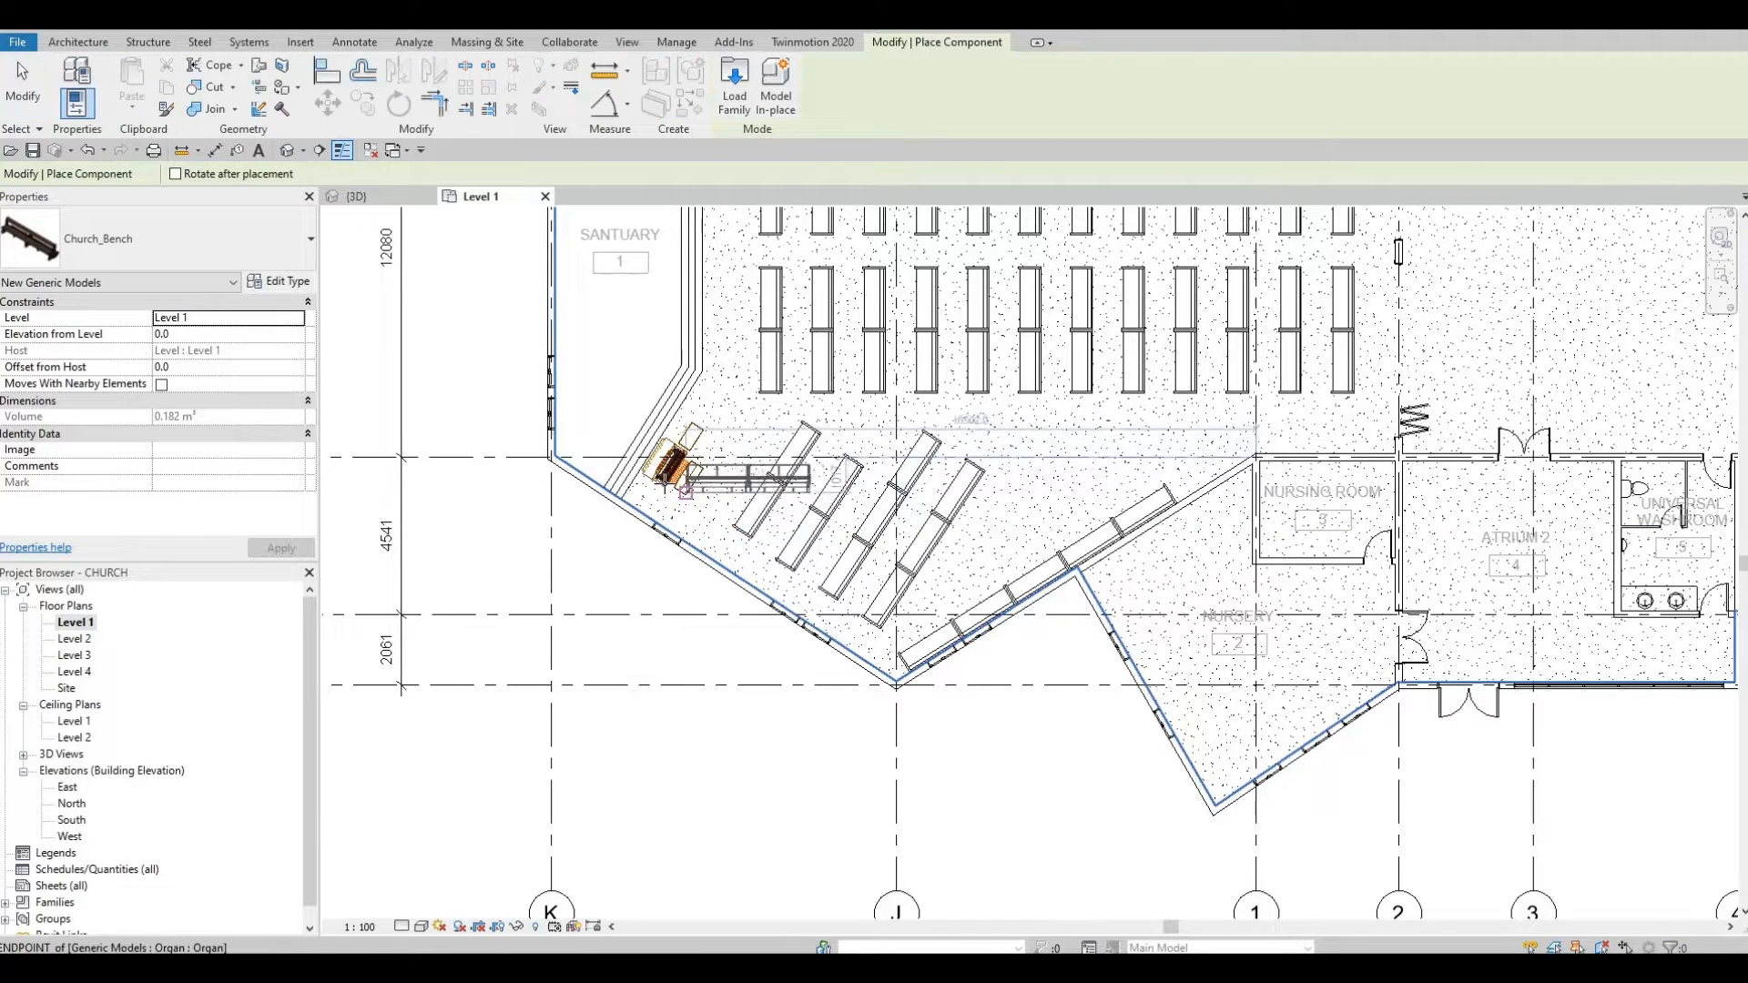
key(Escape)
key(Escape)
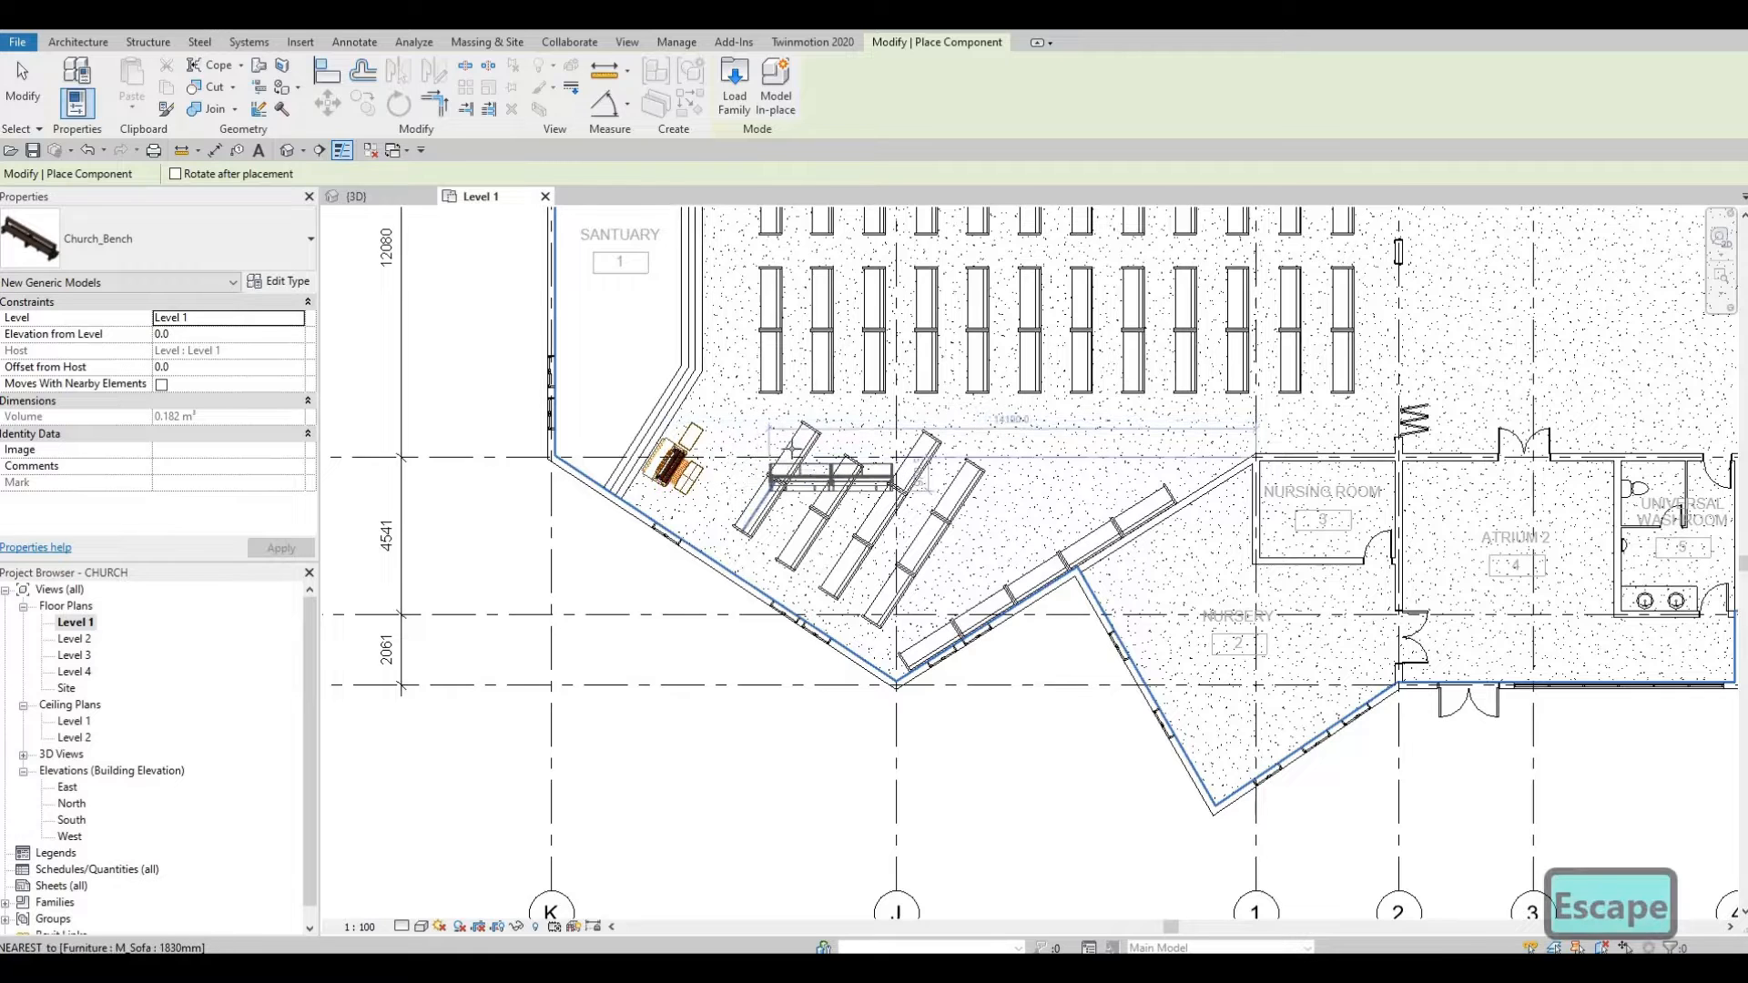
key(Escape)
key(Escape)
key(Escape)
key(Escape)
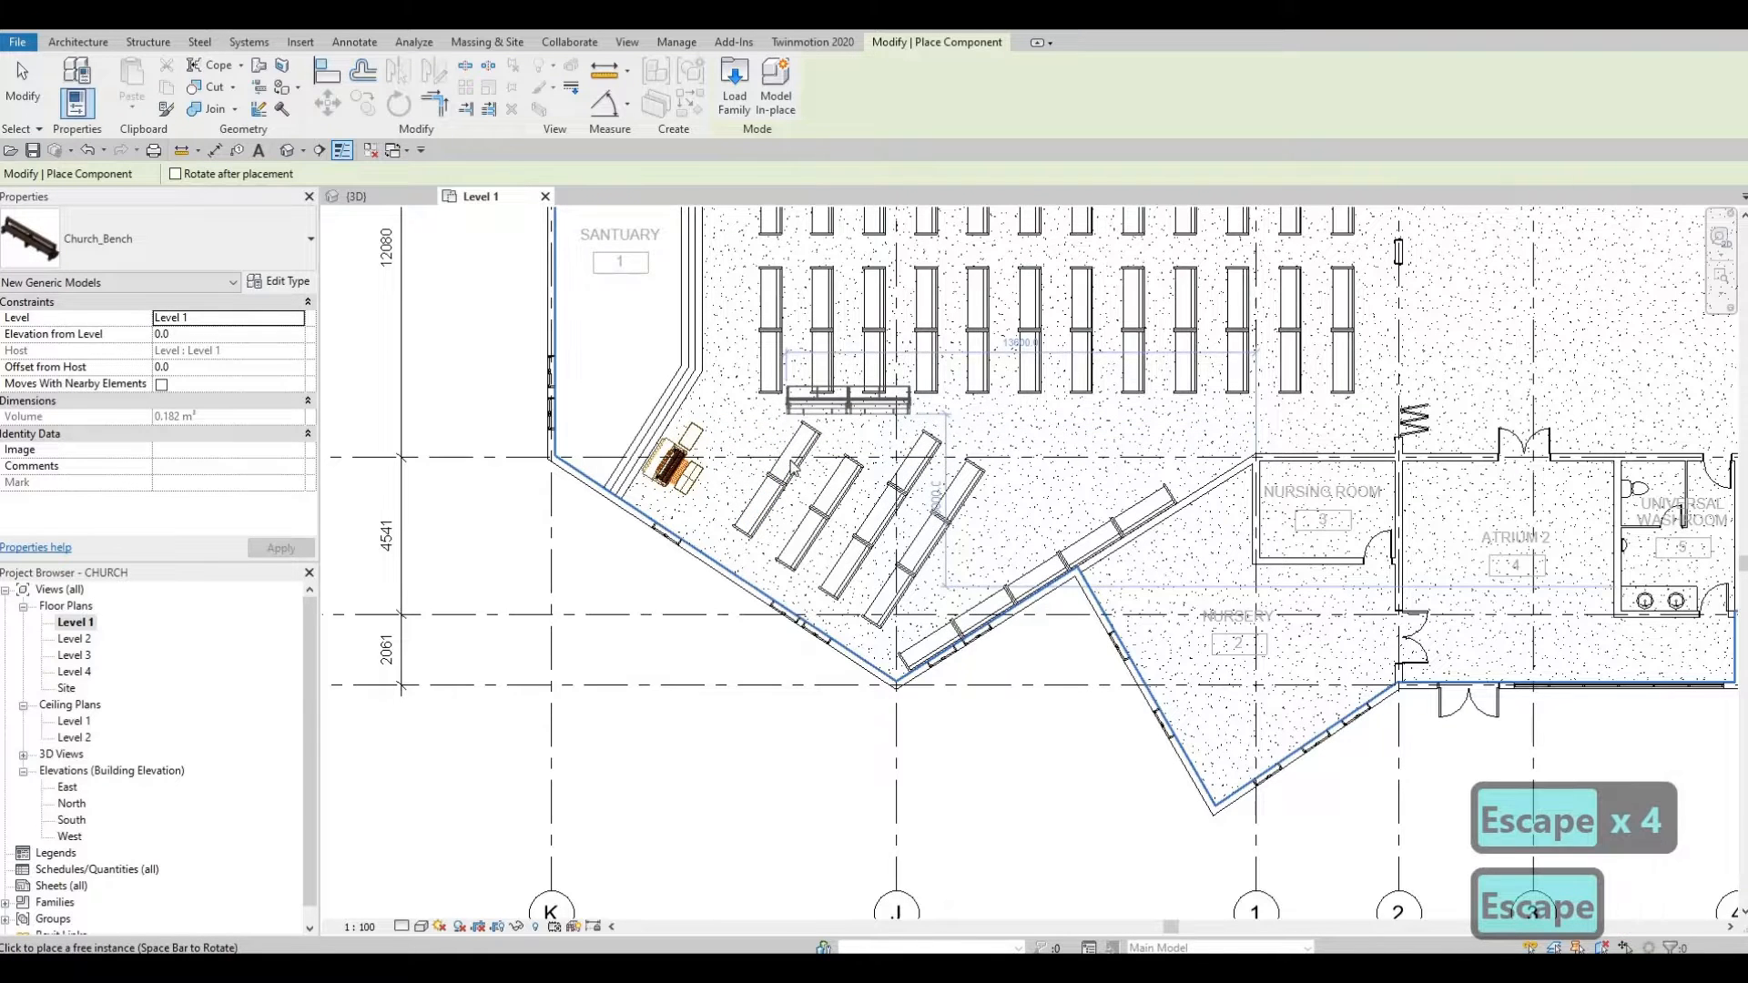
click(794, 470)
right_click(792, 464)
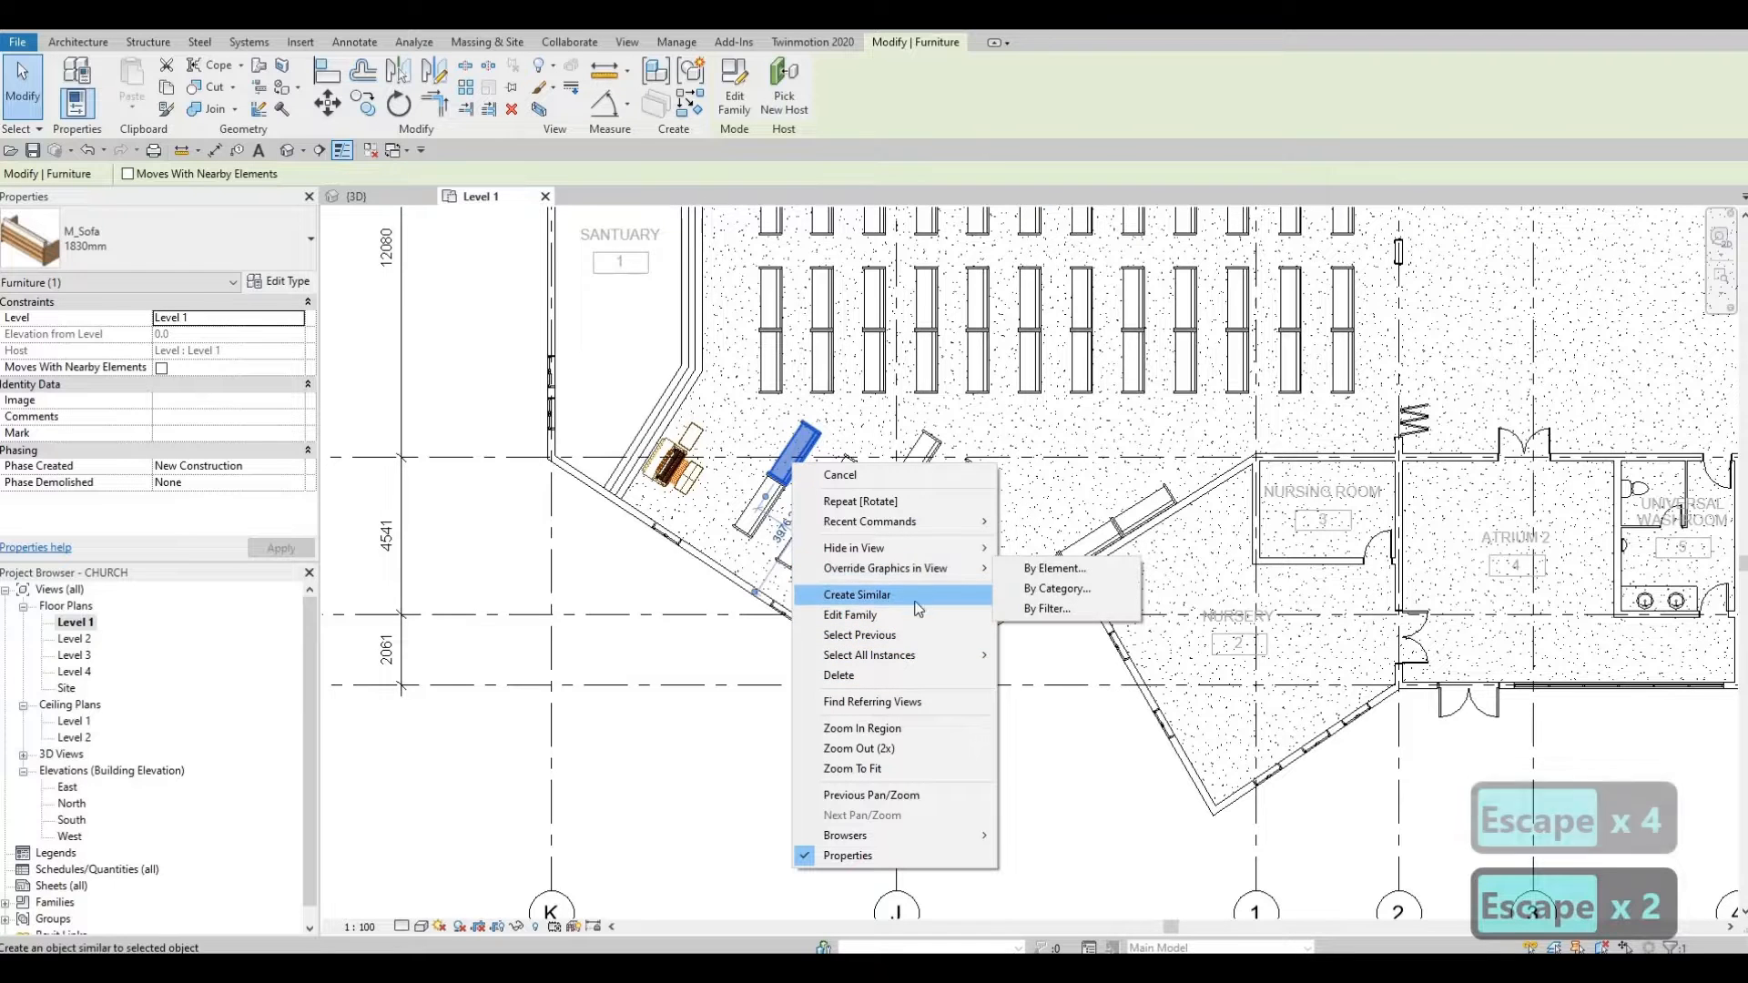
mouse_move(947, 654)
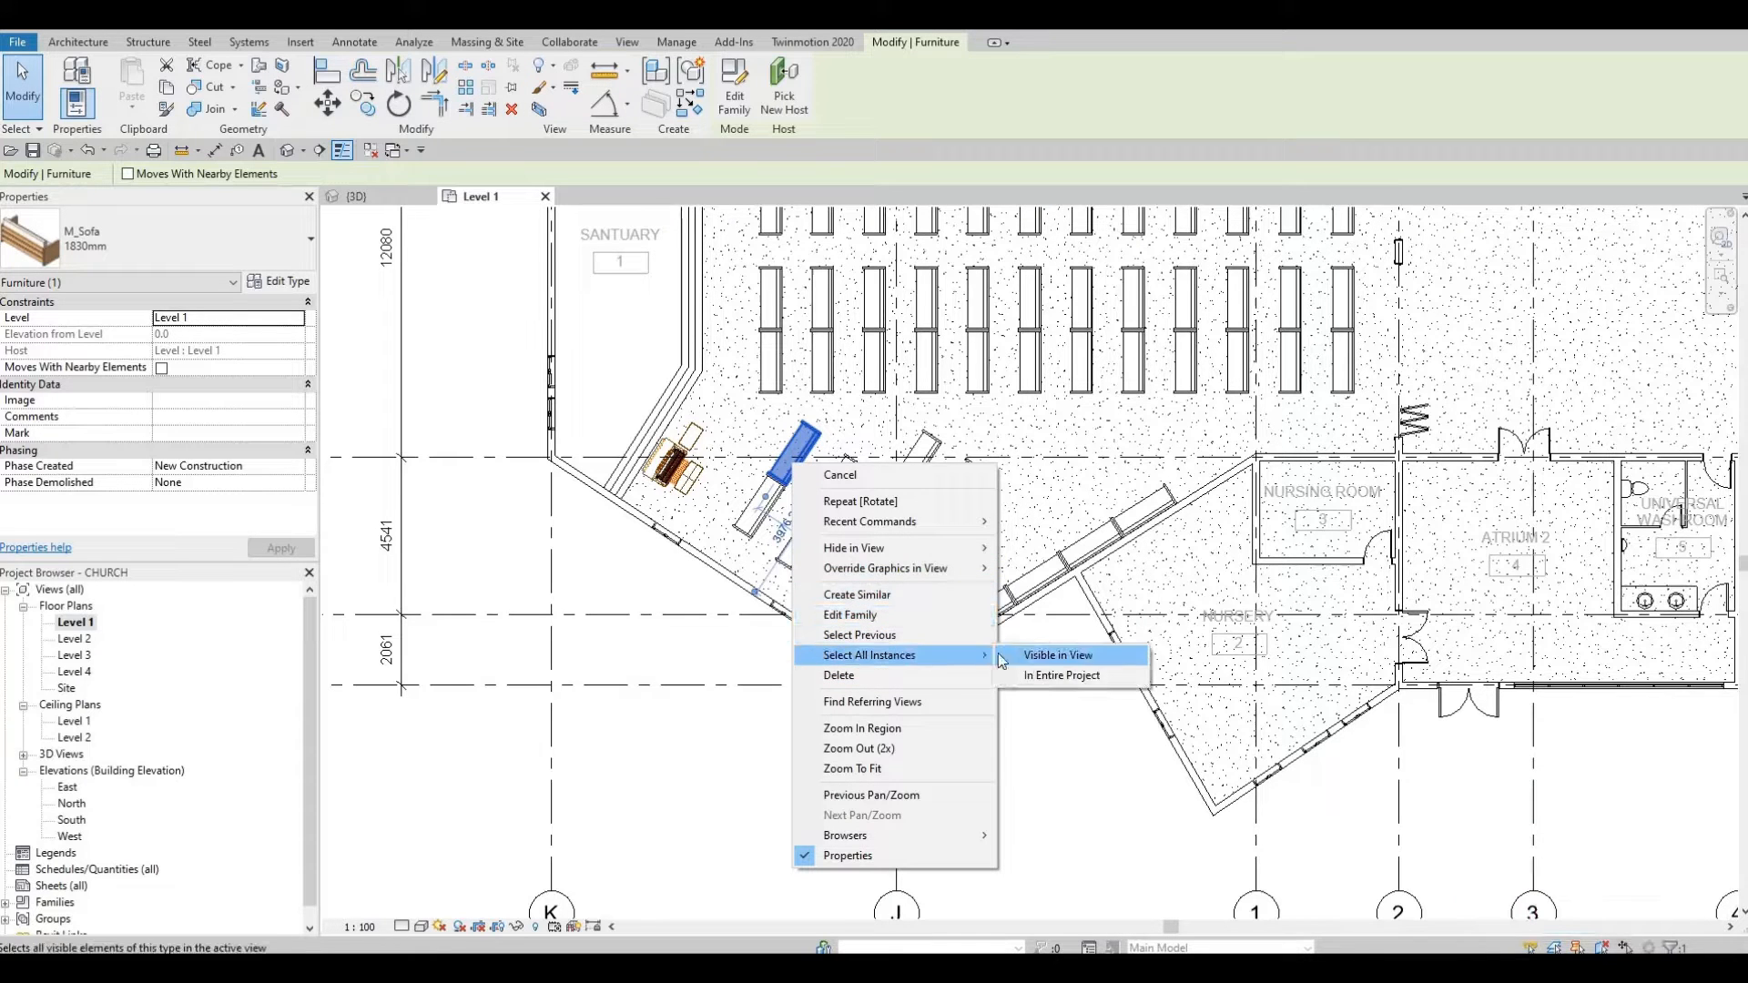
click(1056, 655)
click(275, 246)
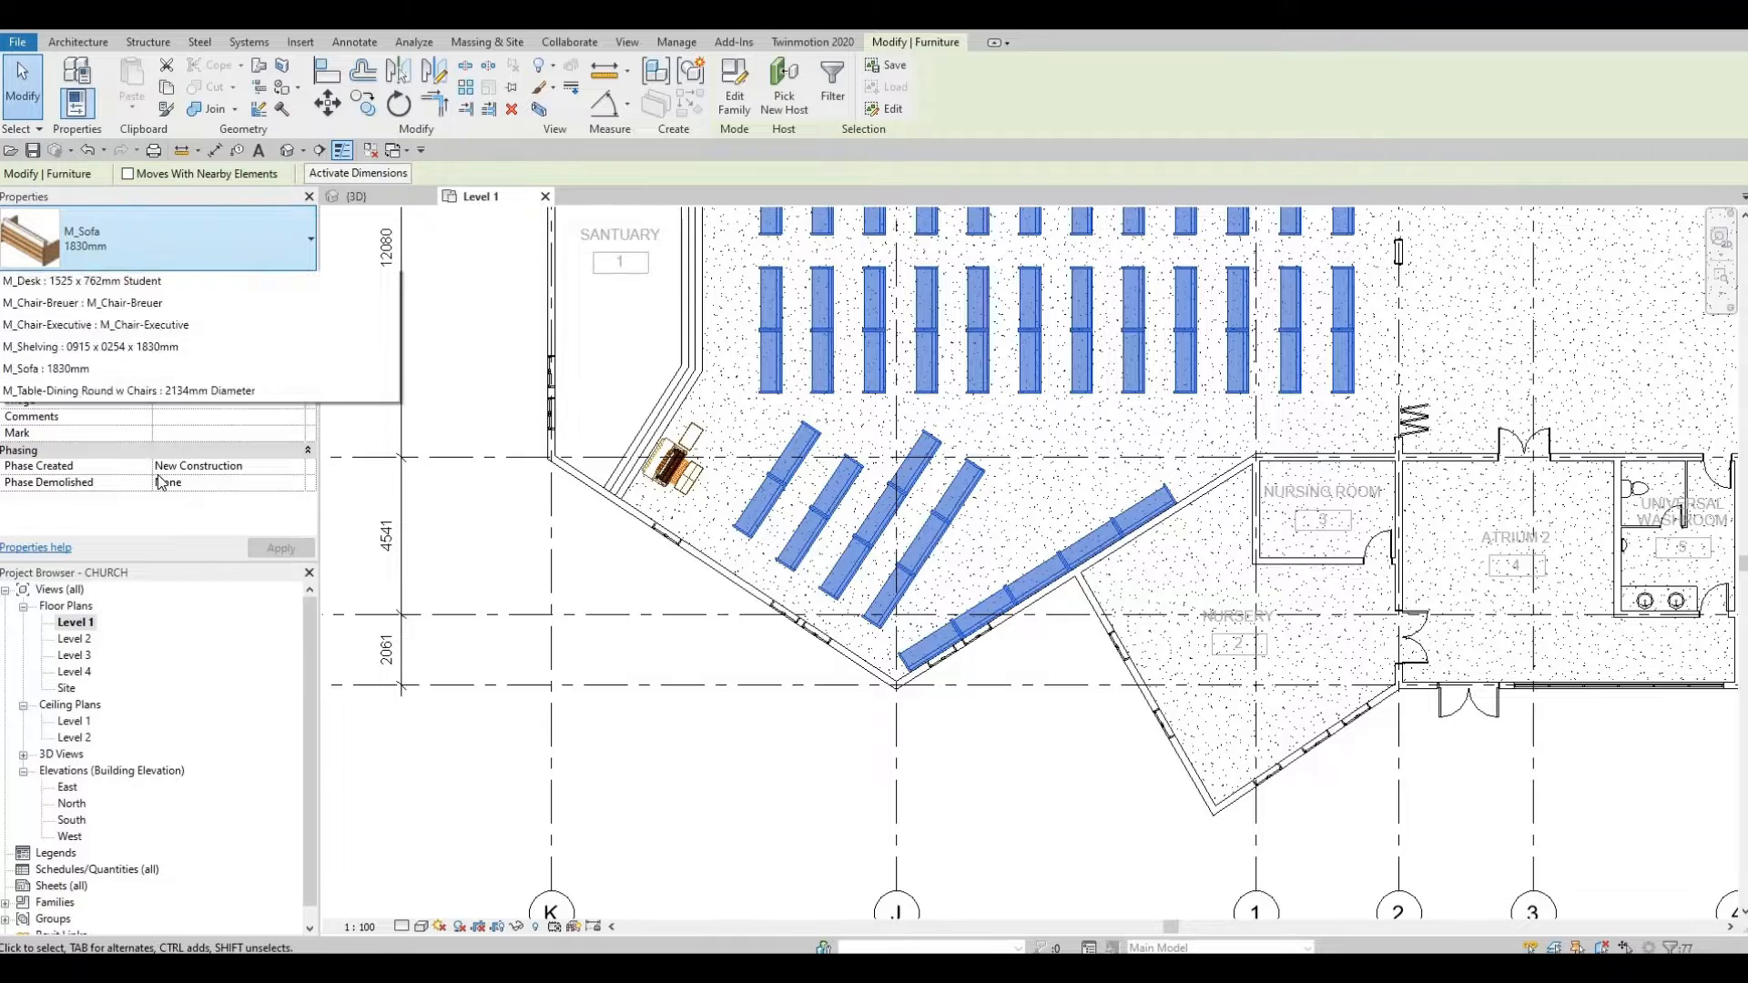
scroll(144, 506, down, 3)
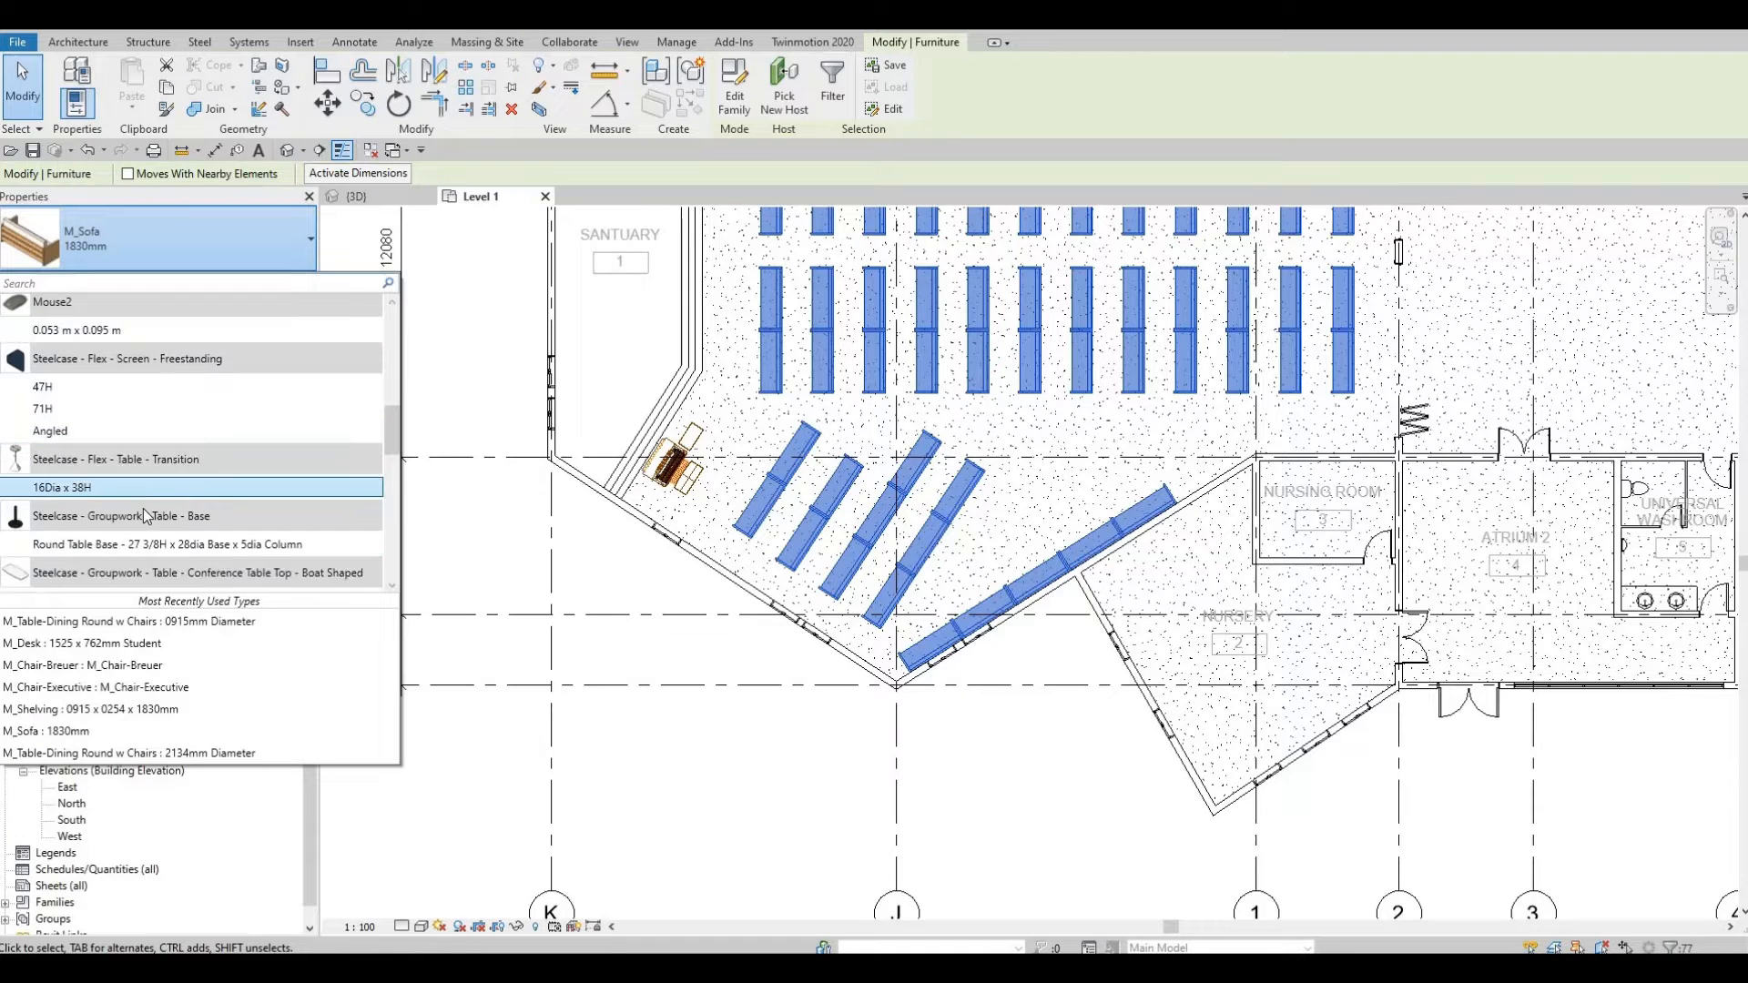
scroll(144, 506, up, 5)
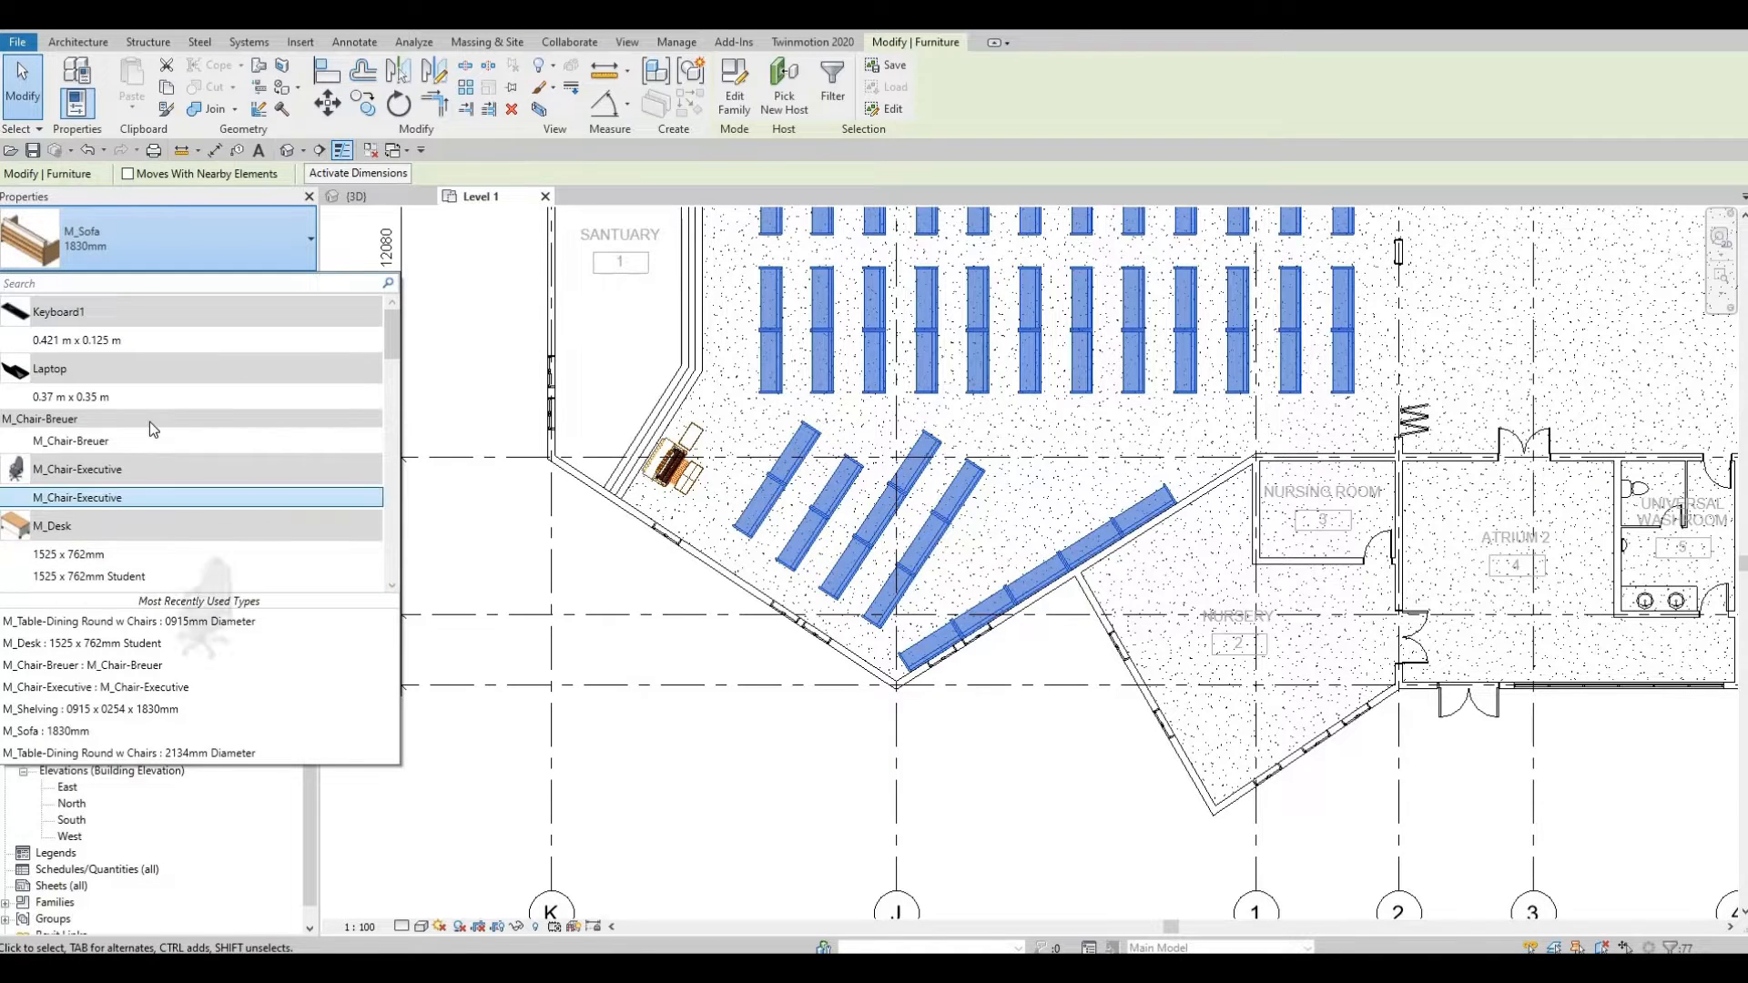
scroll(153, 429, down, 5)
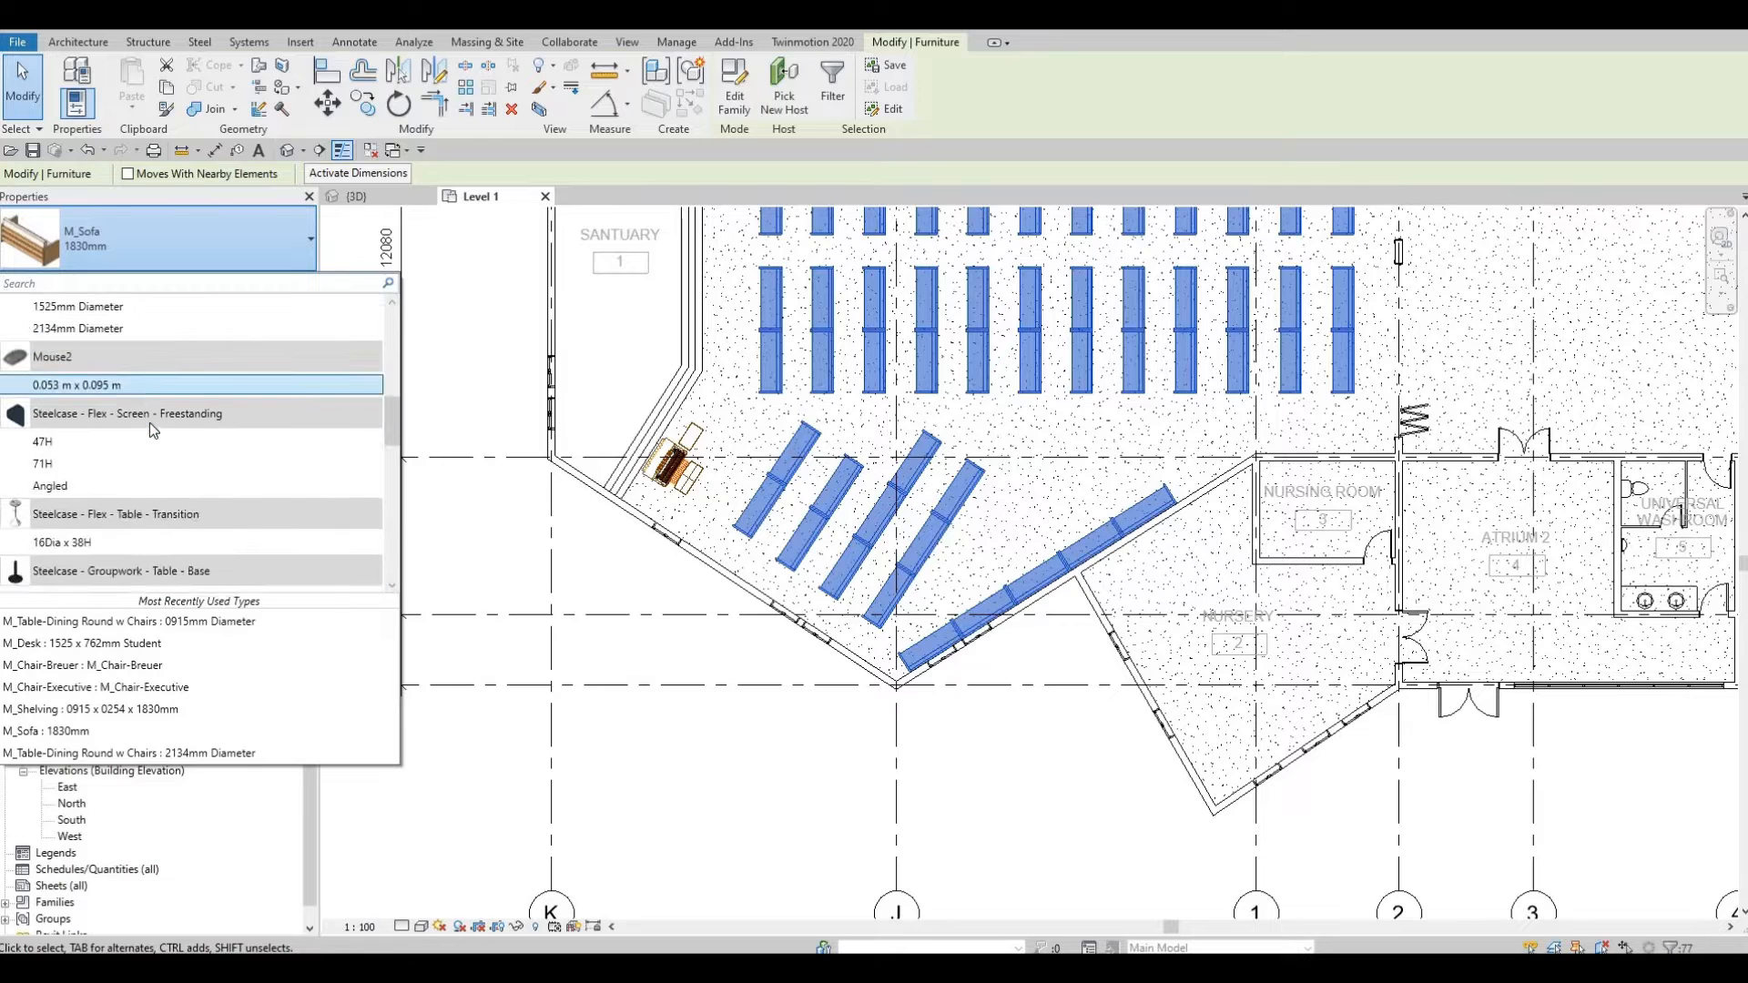
scroll(150, 432, down, 5)
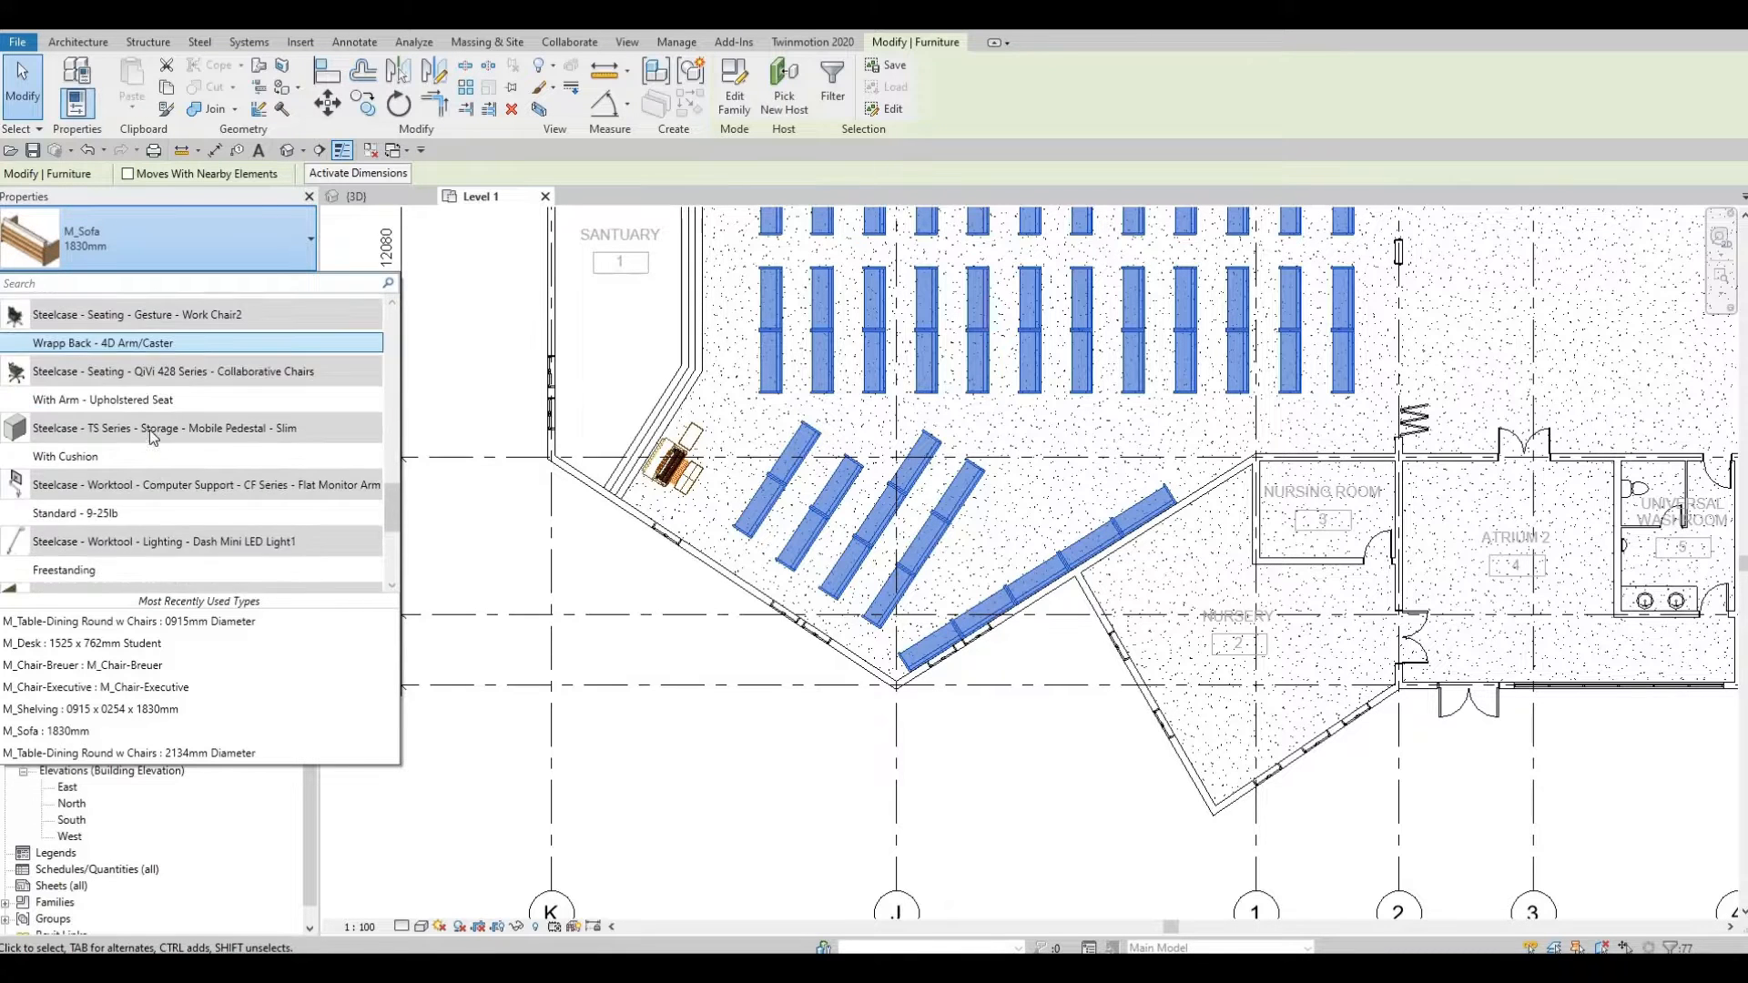
scroll(149, 446, down, 3)
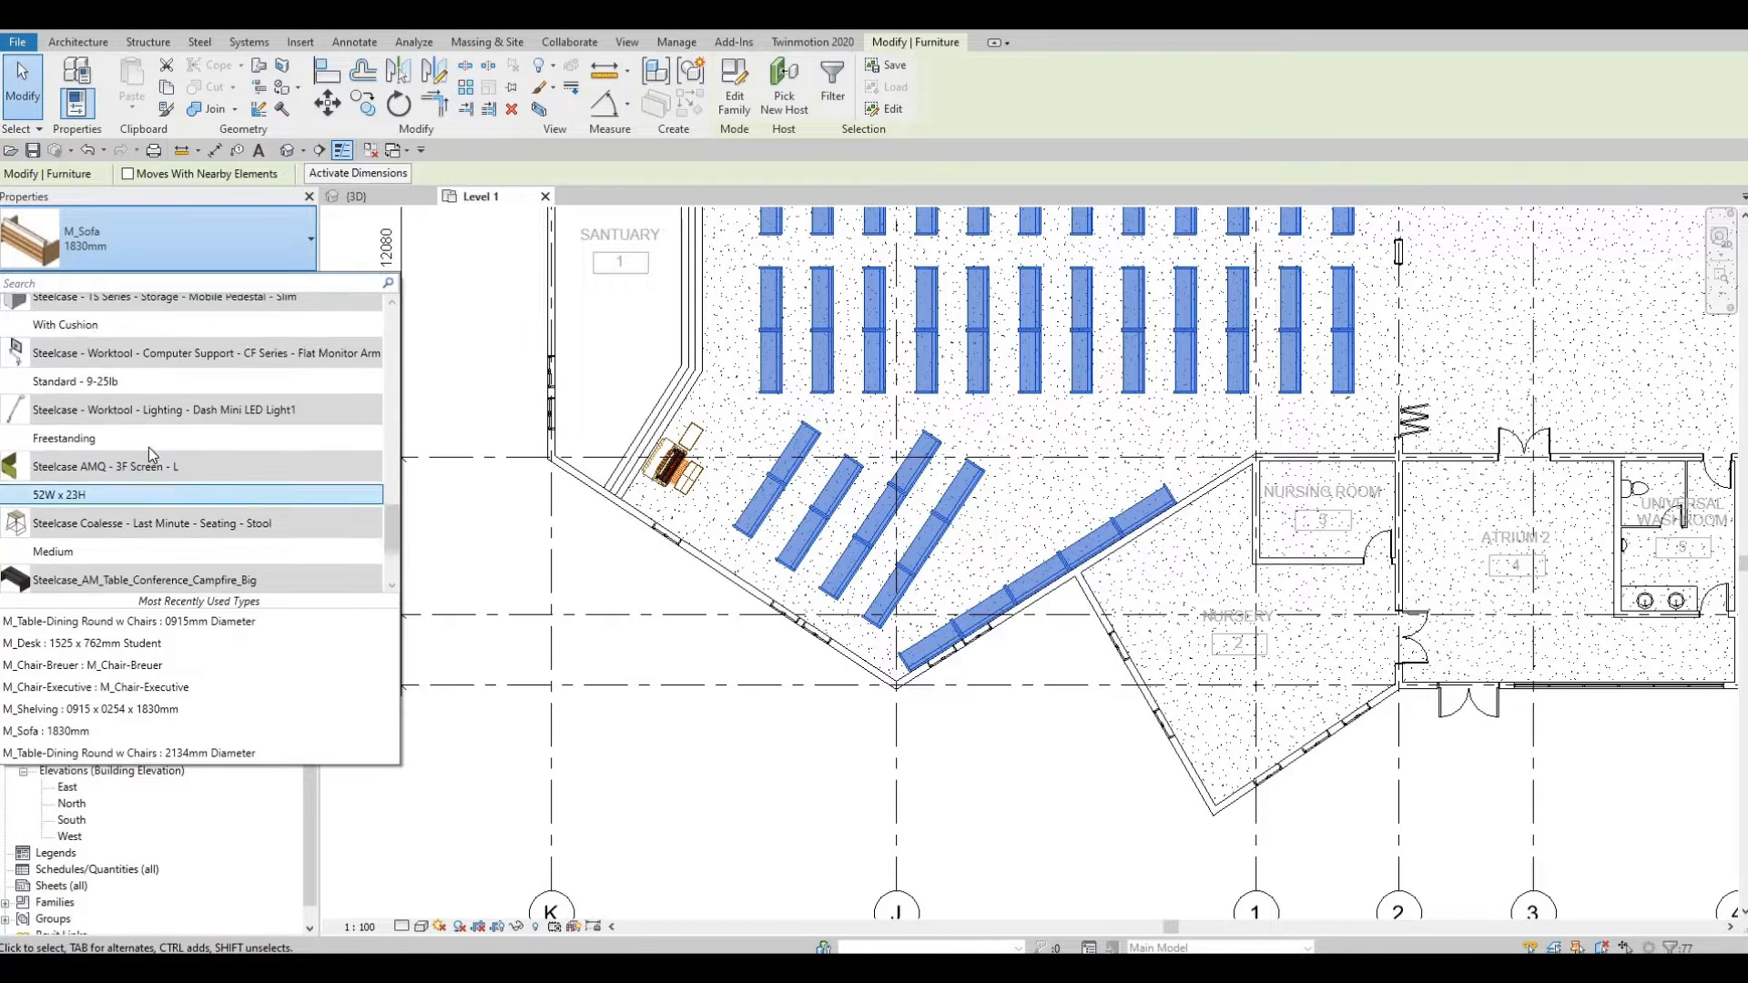
scroll(150, 446, down, 2)
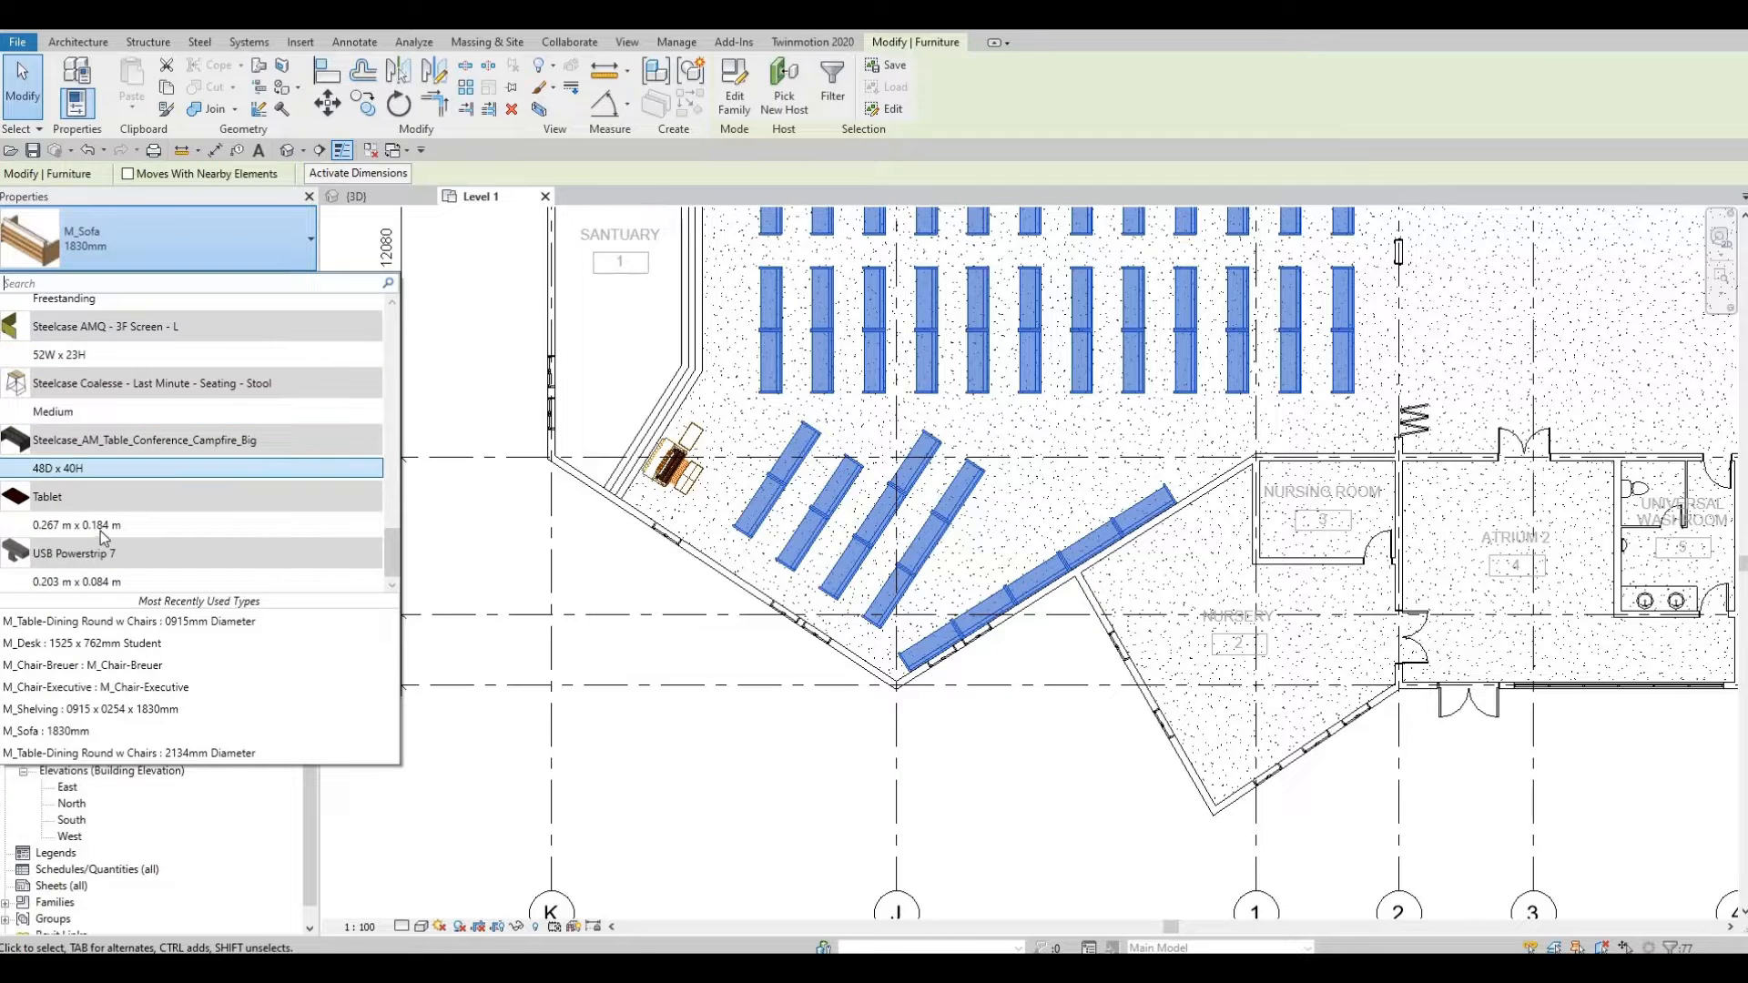
scroll(102, 529, up, 10)
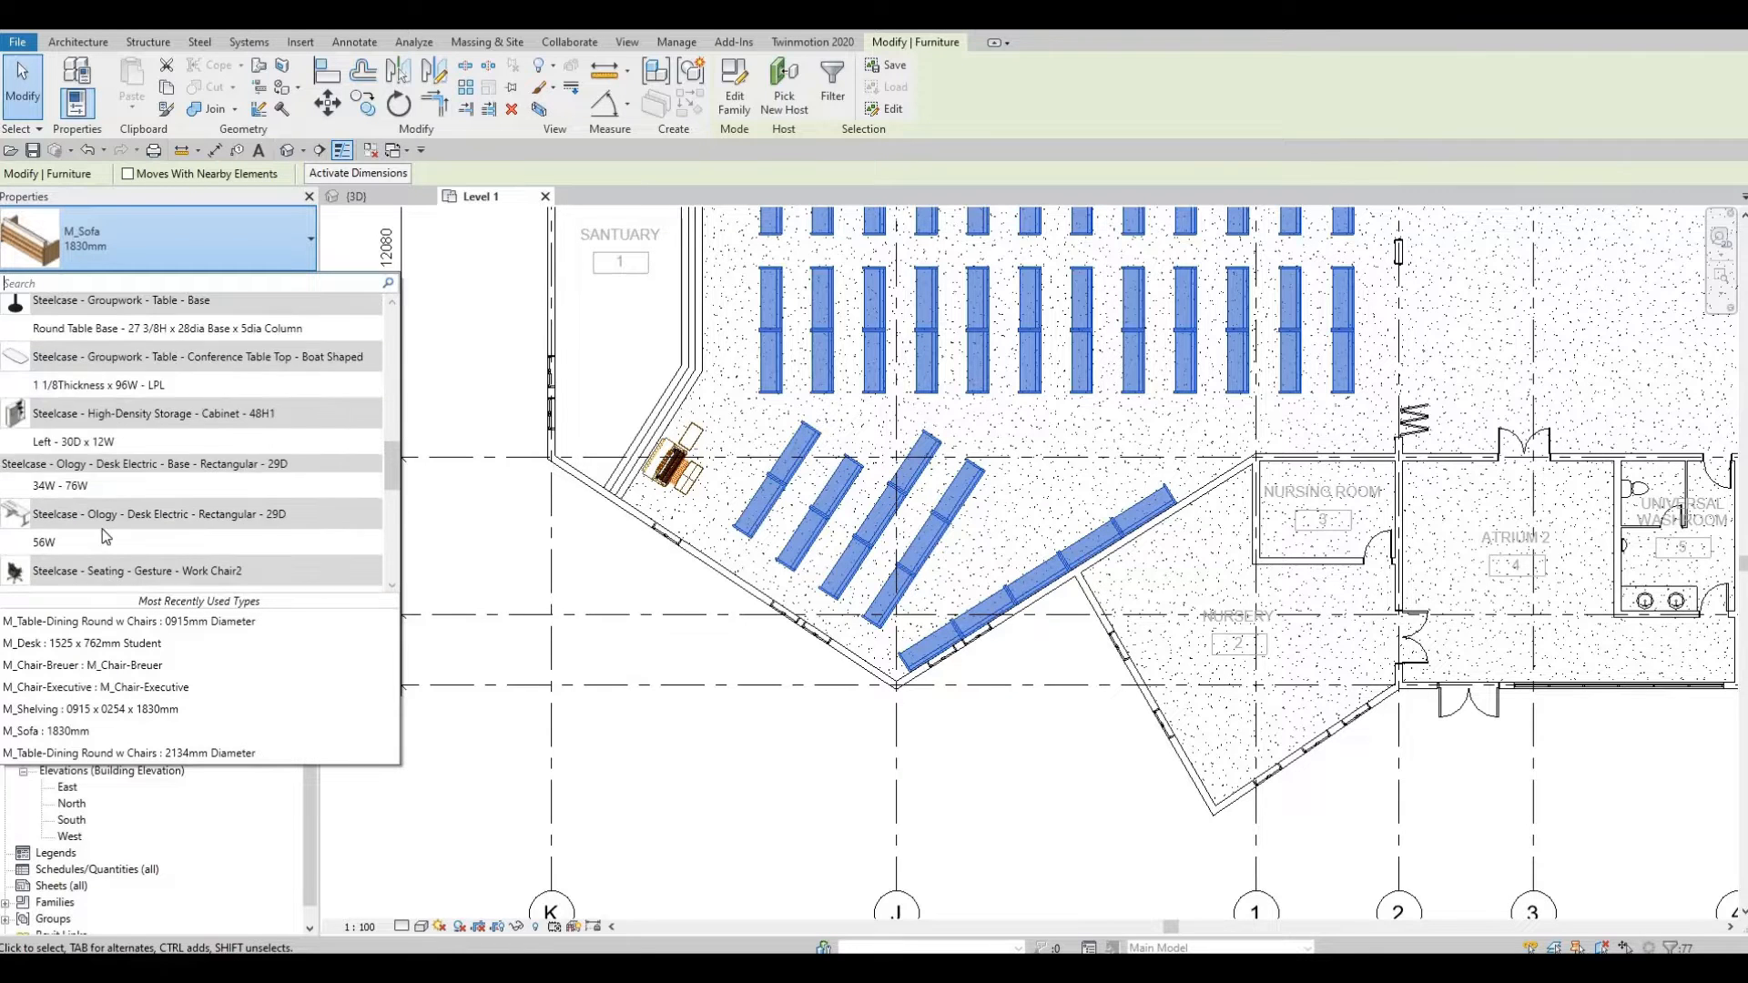
scroll(102, 528, up, 10)
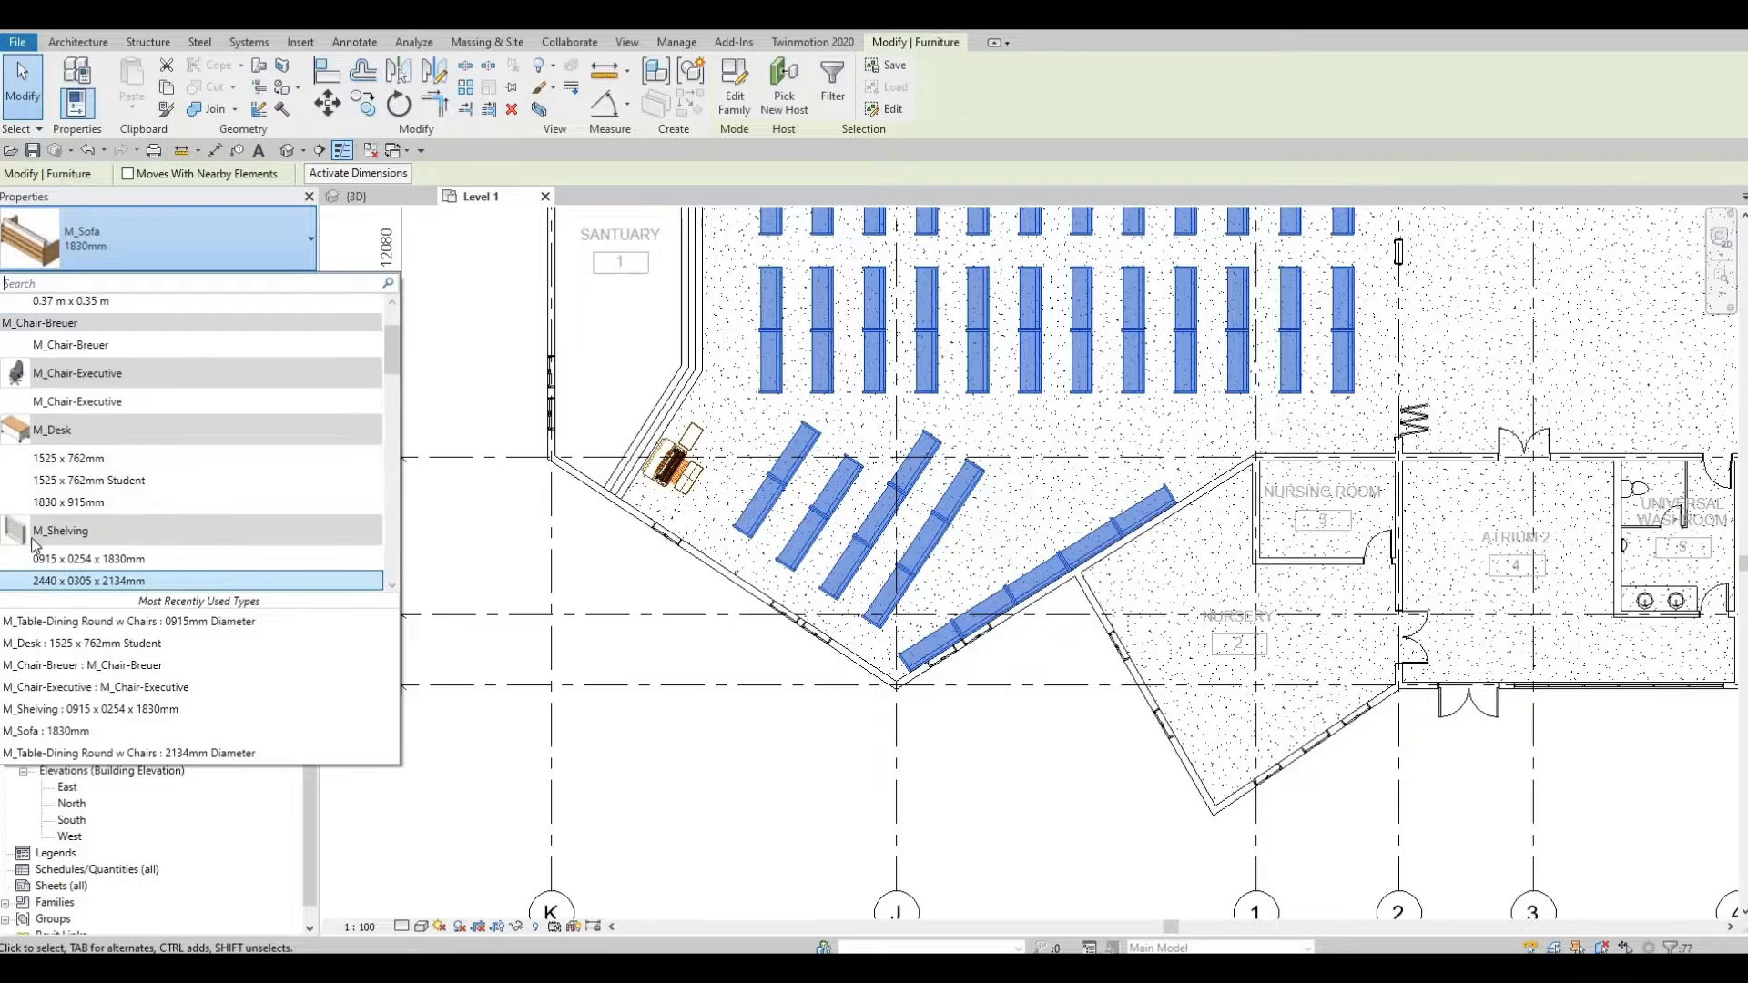
scroll(77, 530, up, 3)
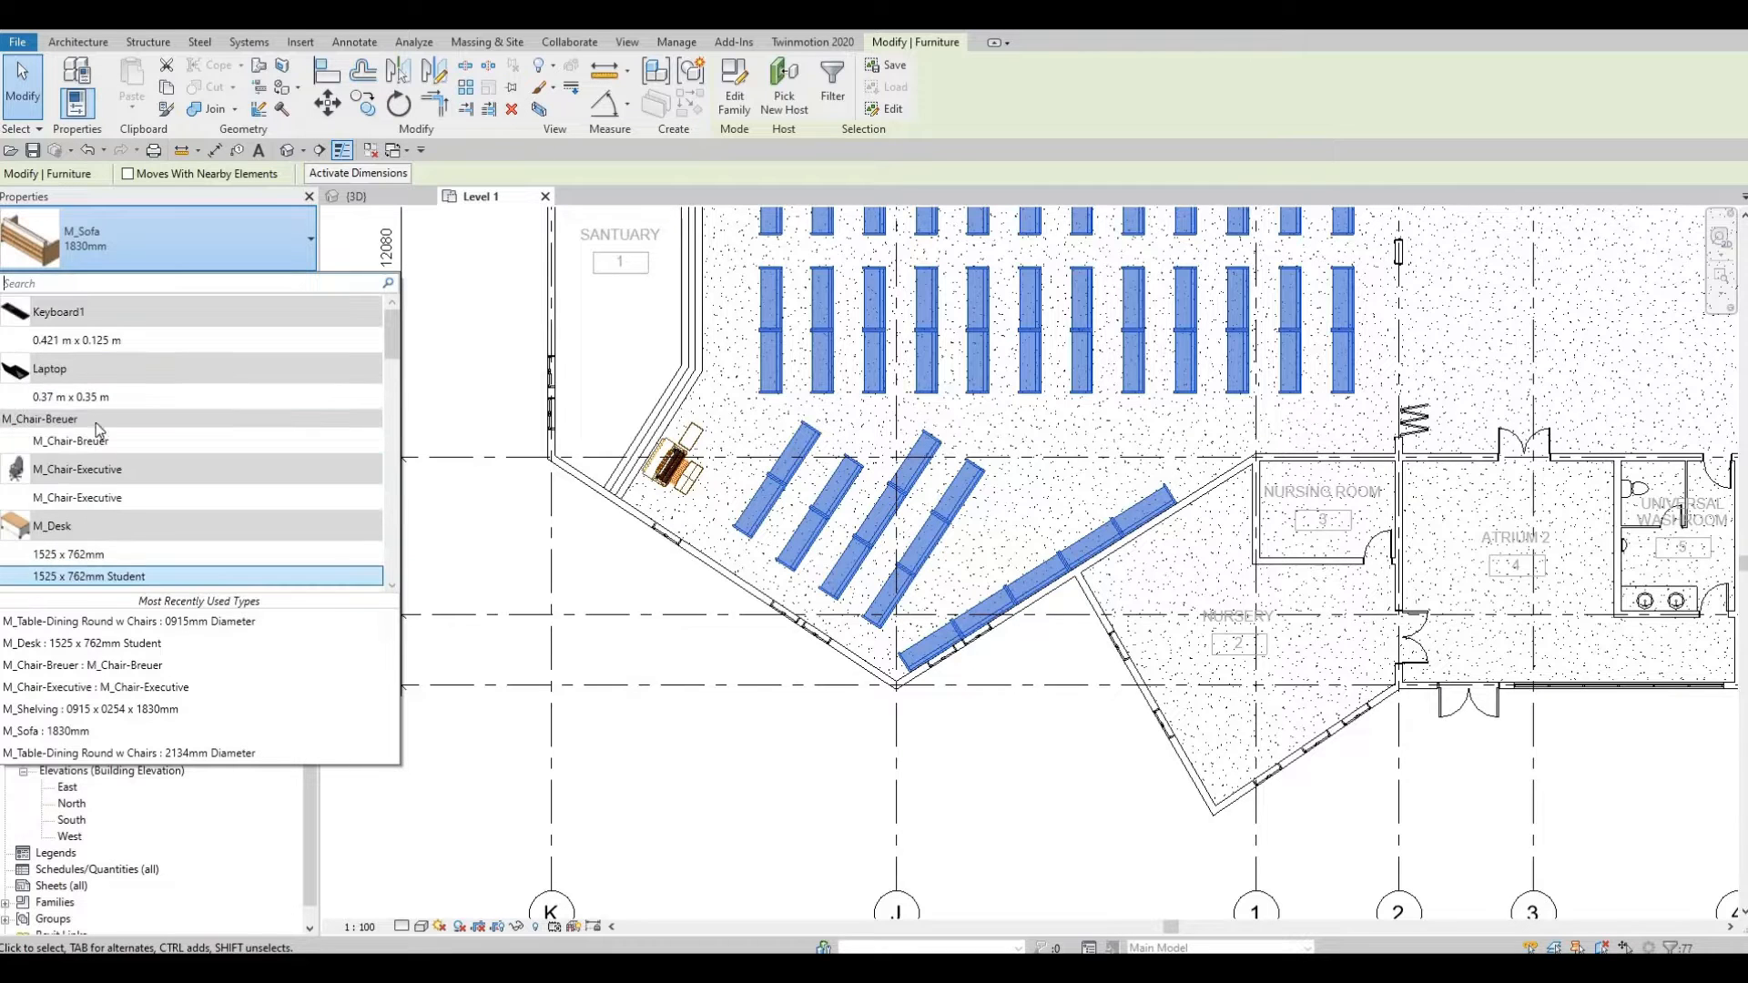
key(Up)
key(Up)
key(Up)
key(Up)
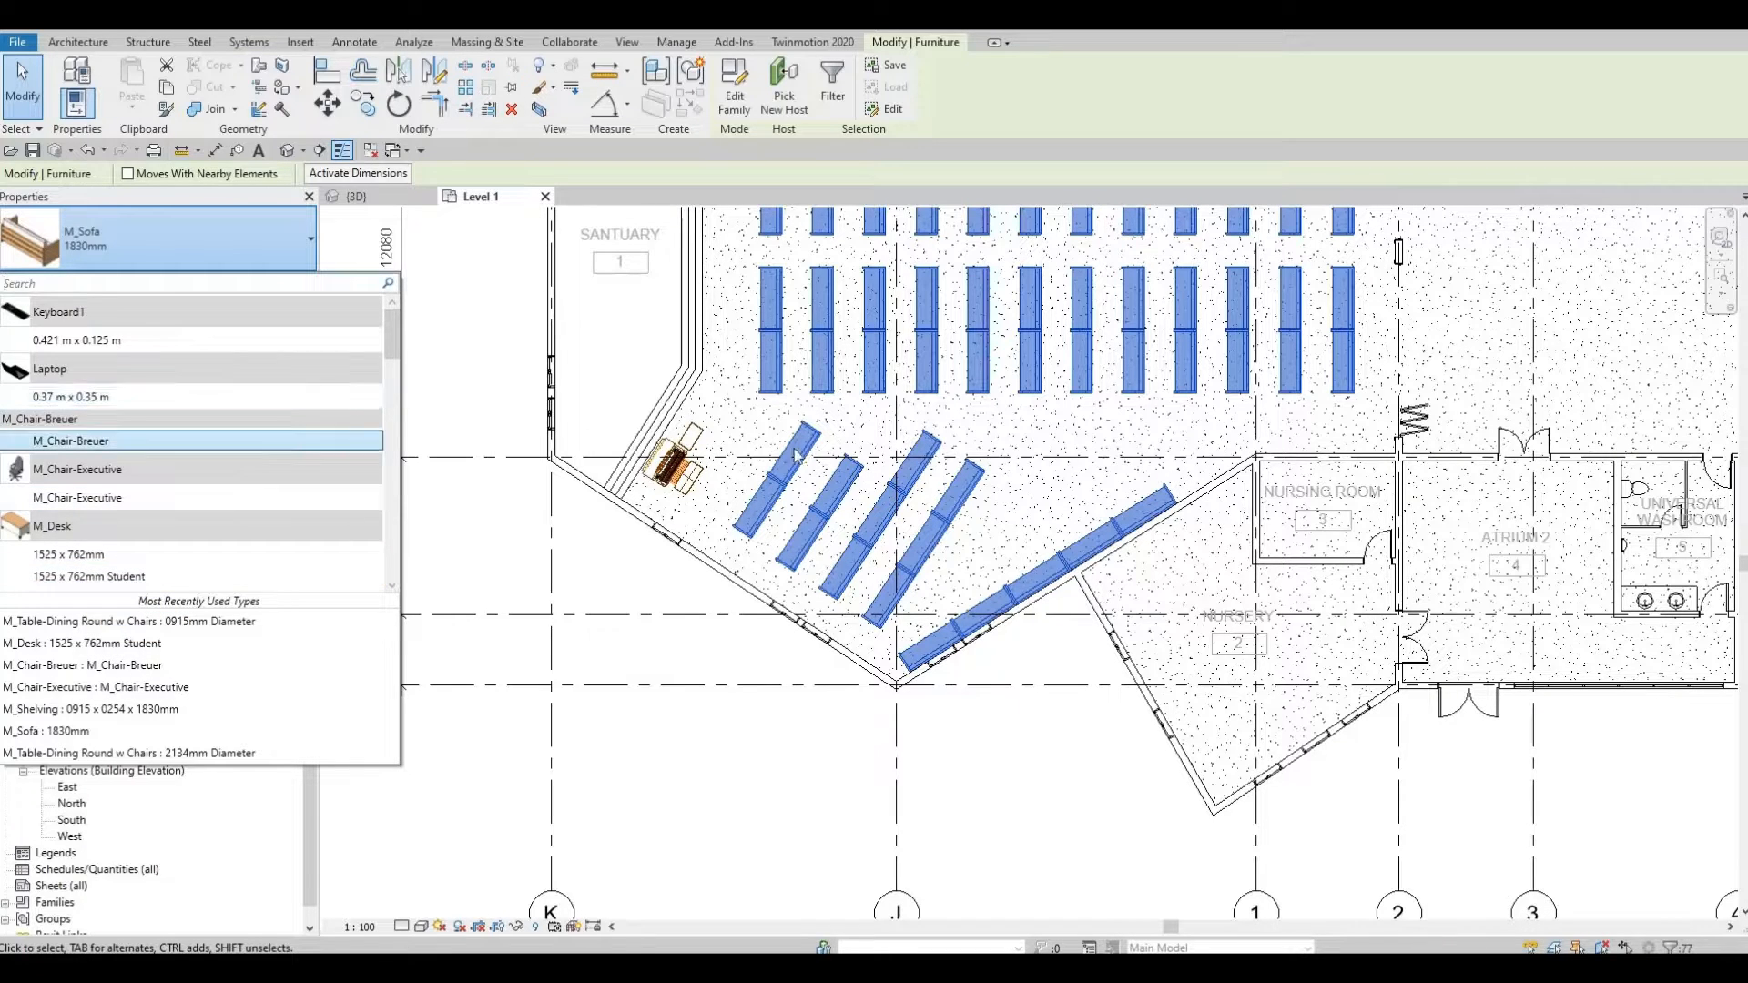
scroll(262, 460, down, 5)
scroll(256, 413, down, 3)
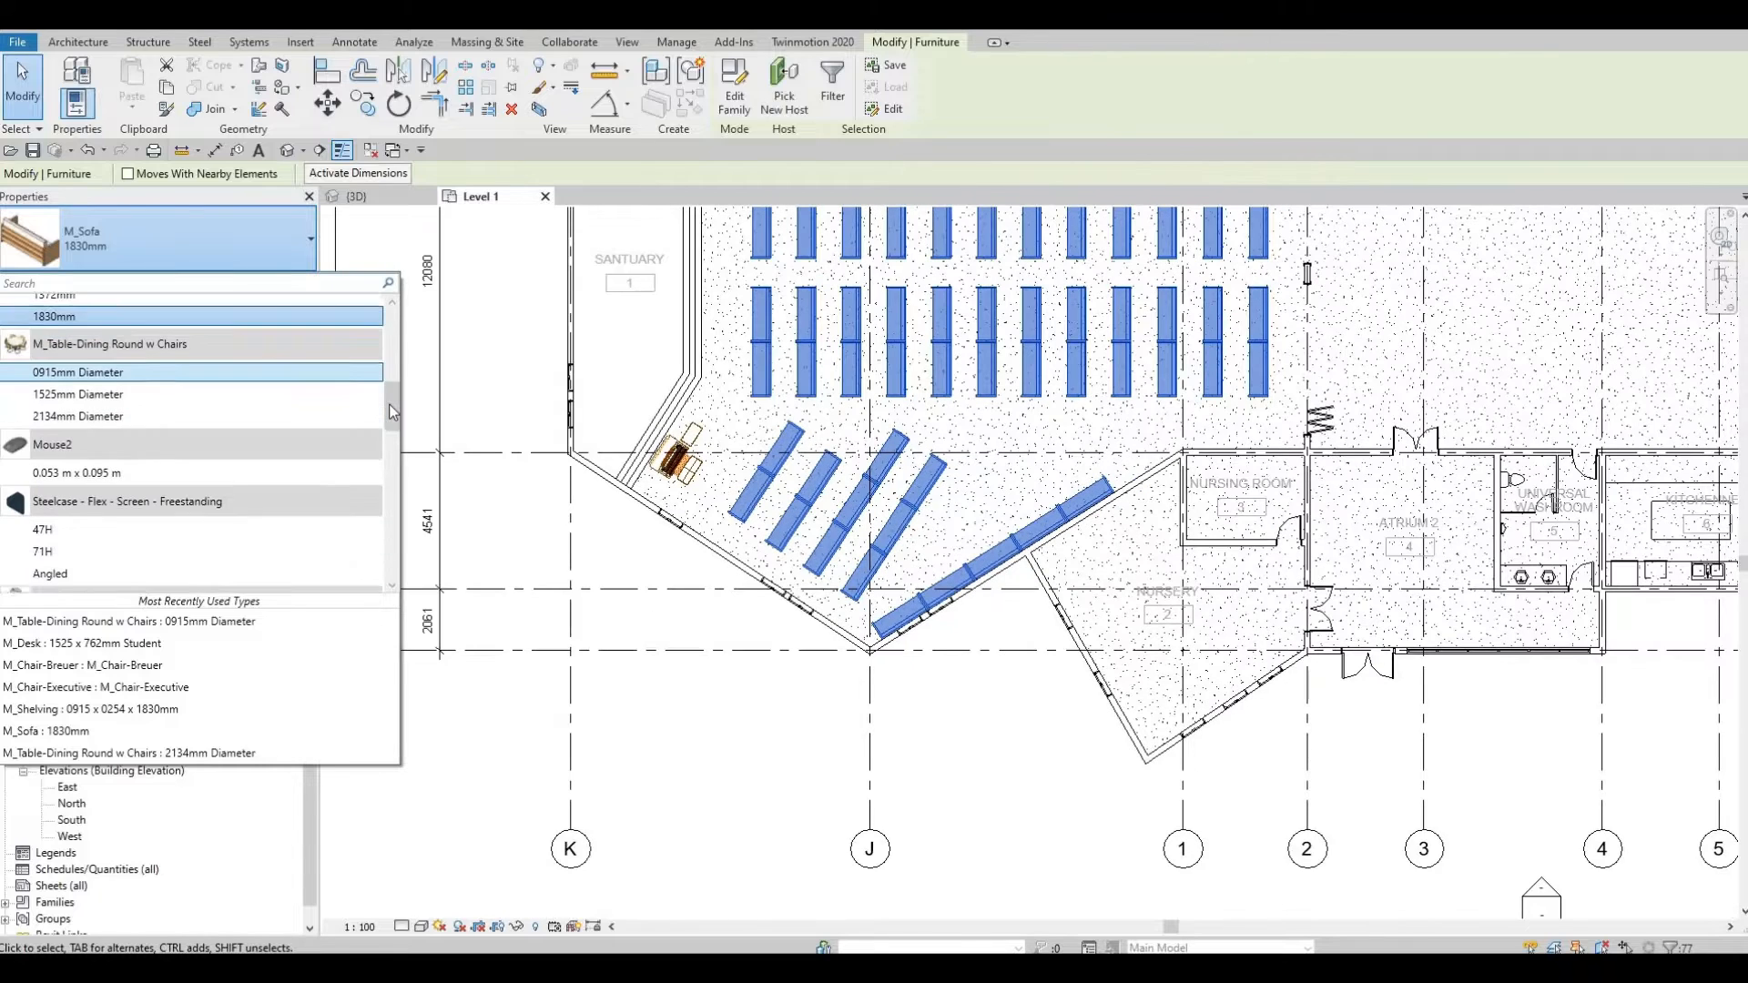
key(Escape)
key(Escape)
key(Escape)
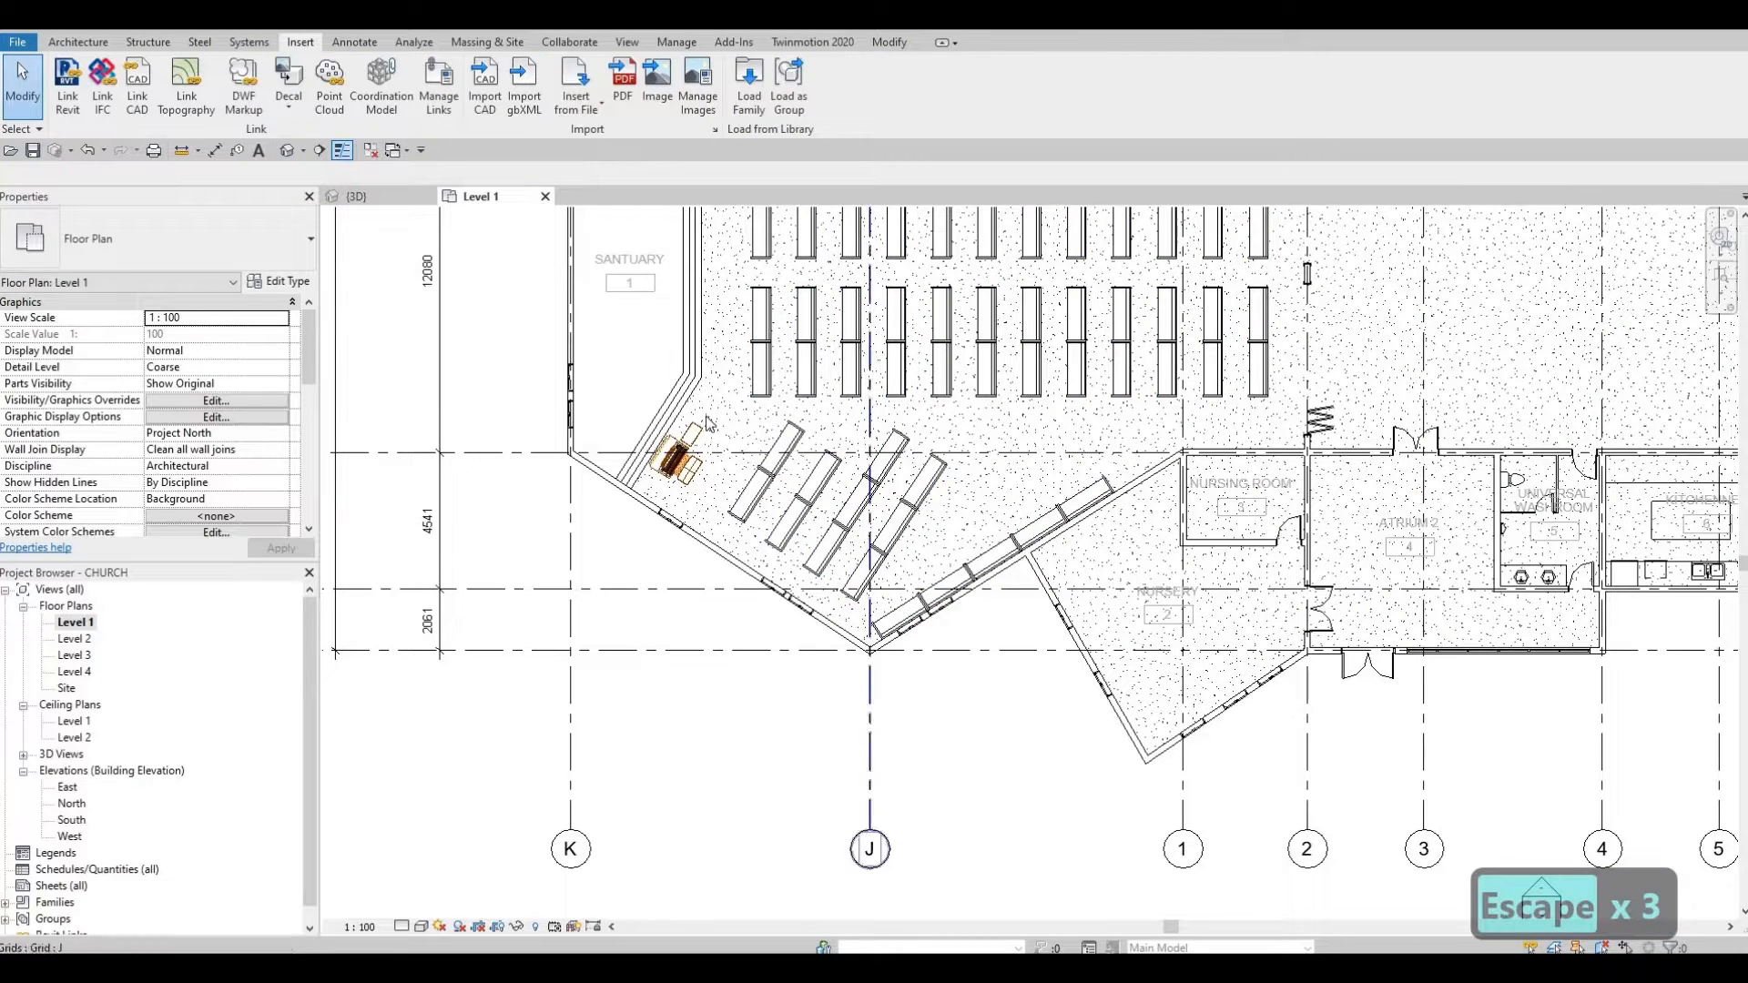
Step: Place two rotated Church_Bench components with CM along the angled seating rows, then check their type properties
key(c)
key(m)
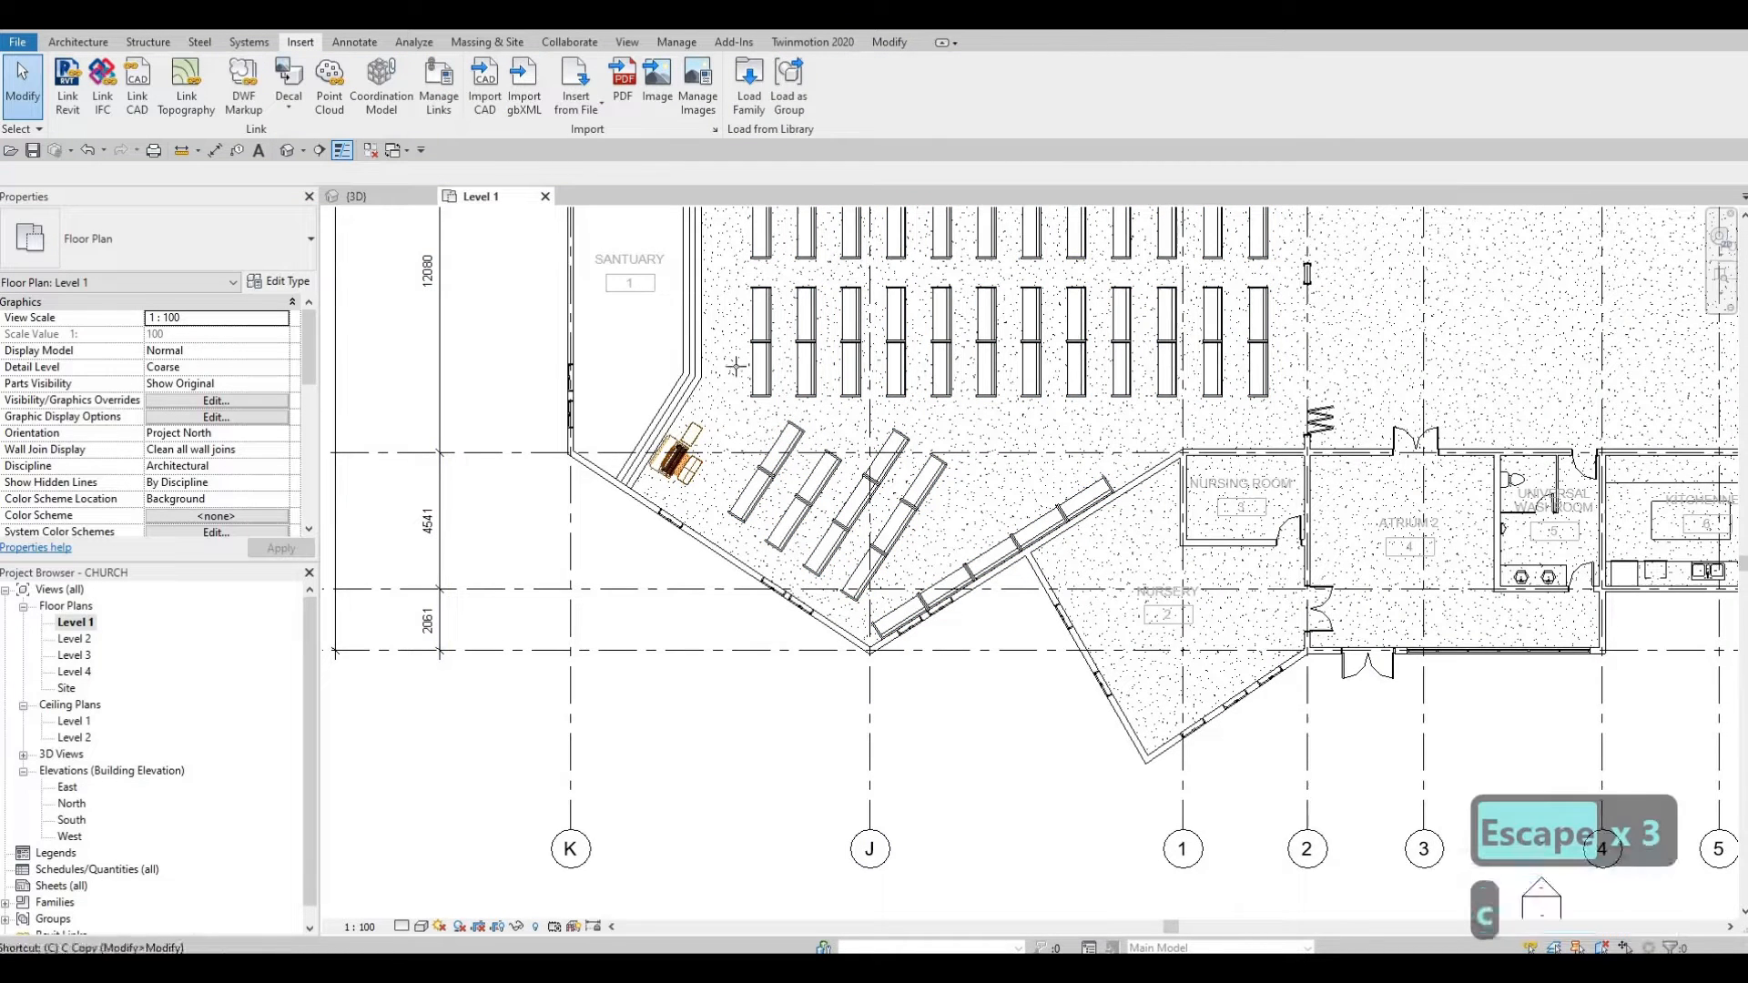
key(space)
key(space)
key(space)
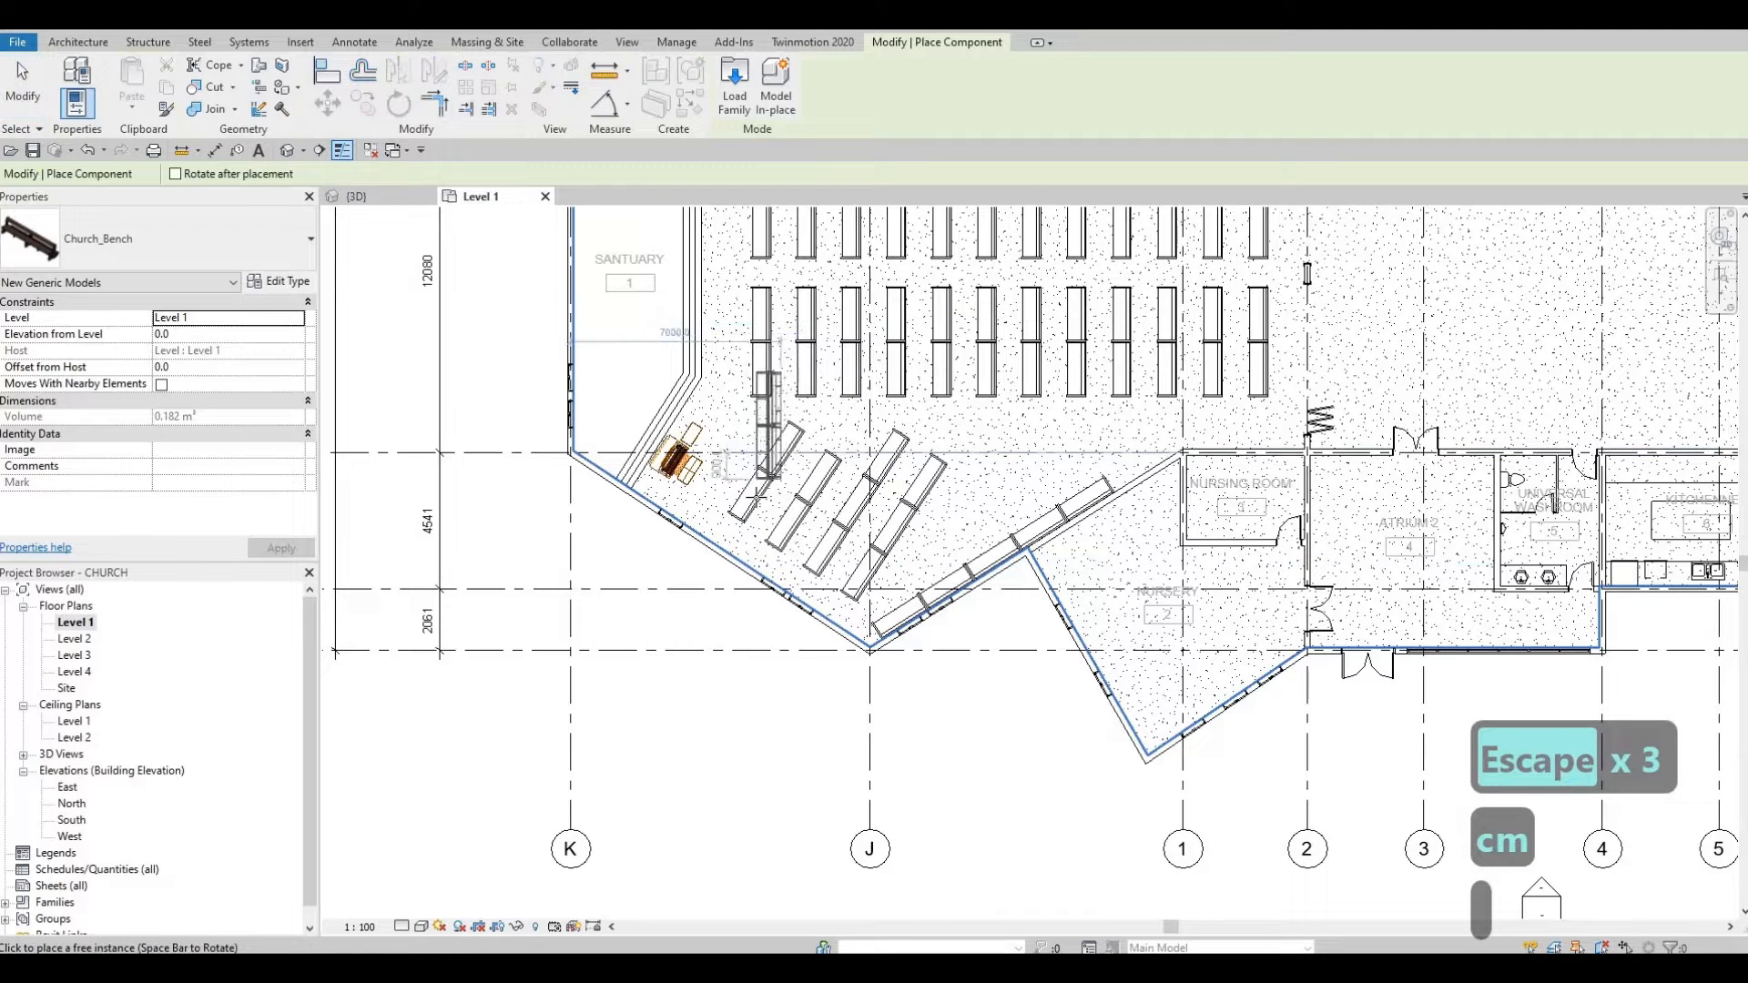
key(space)
key(space)
key(space)
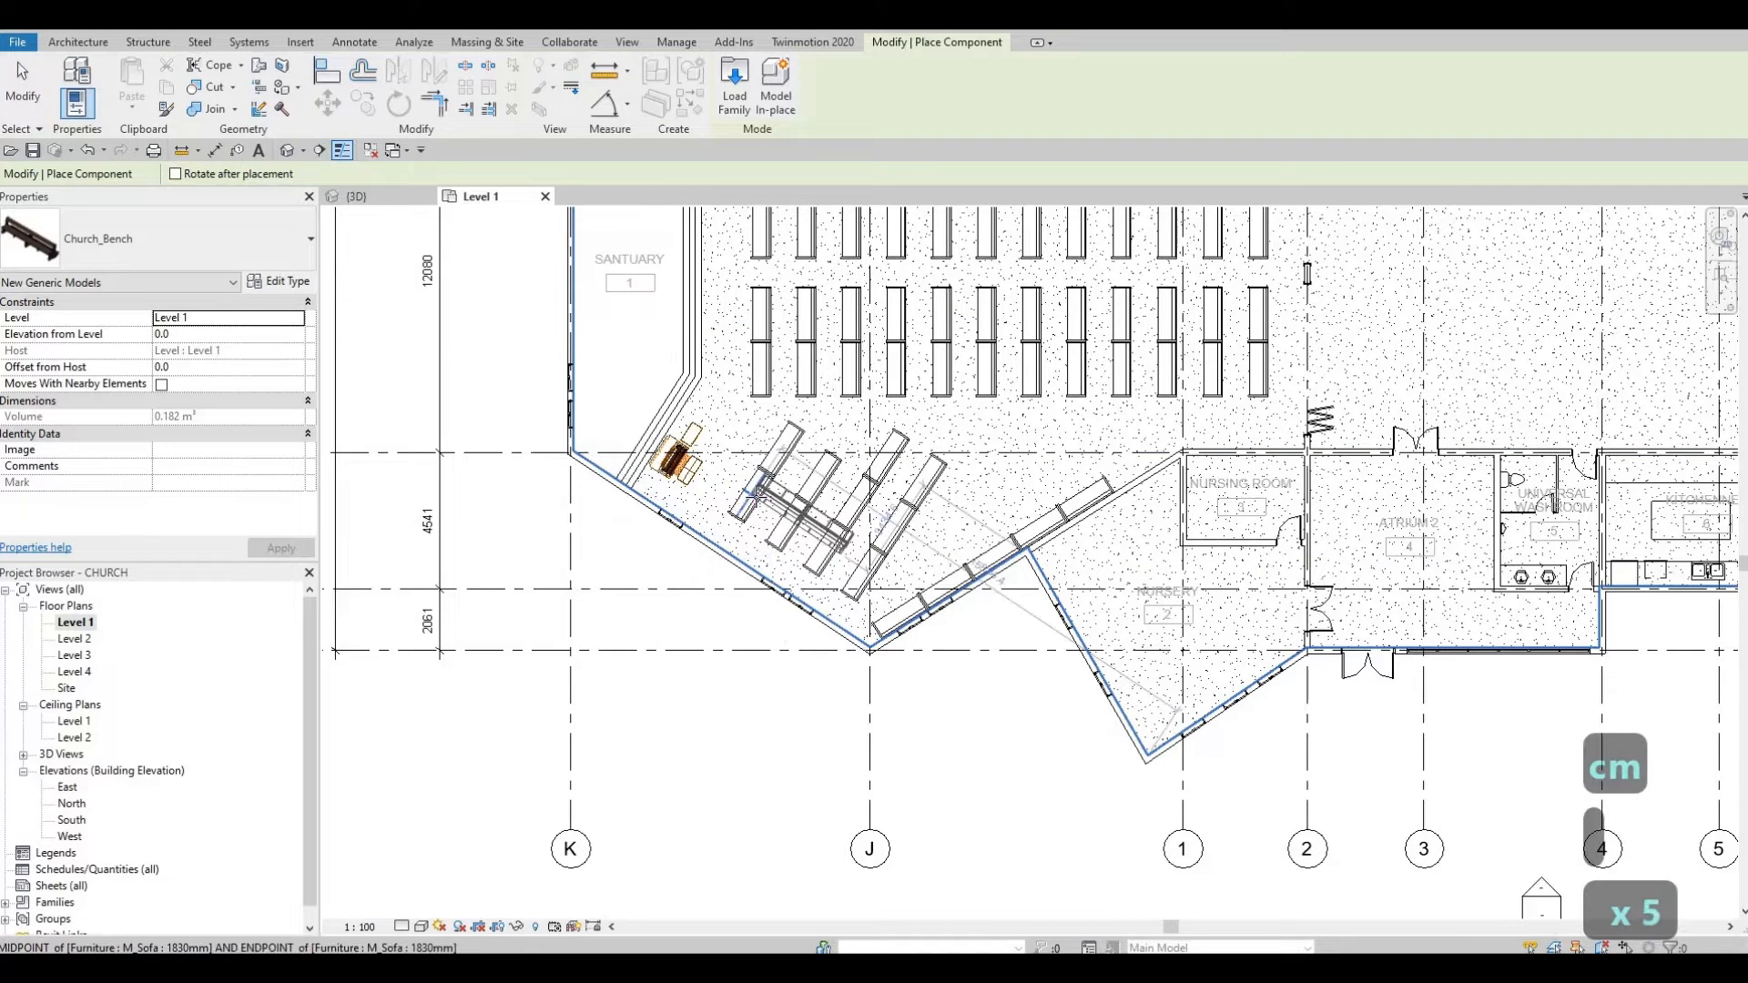
scroll(751, 506, up, 3)
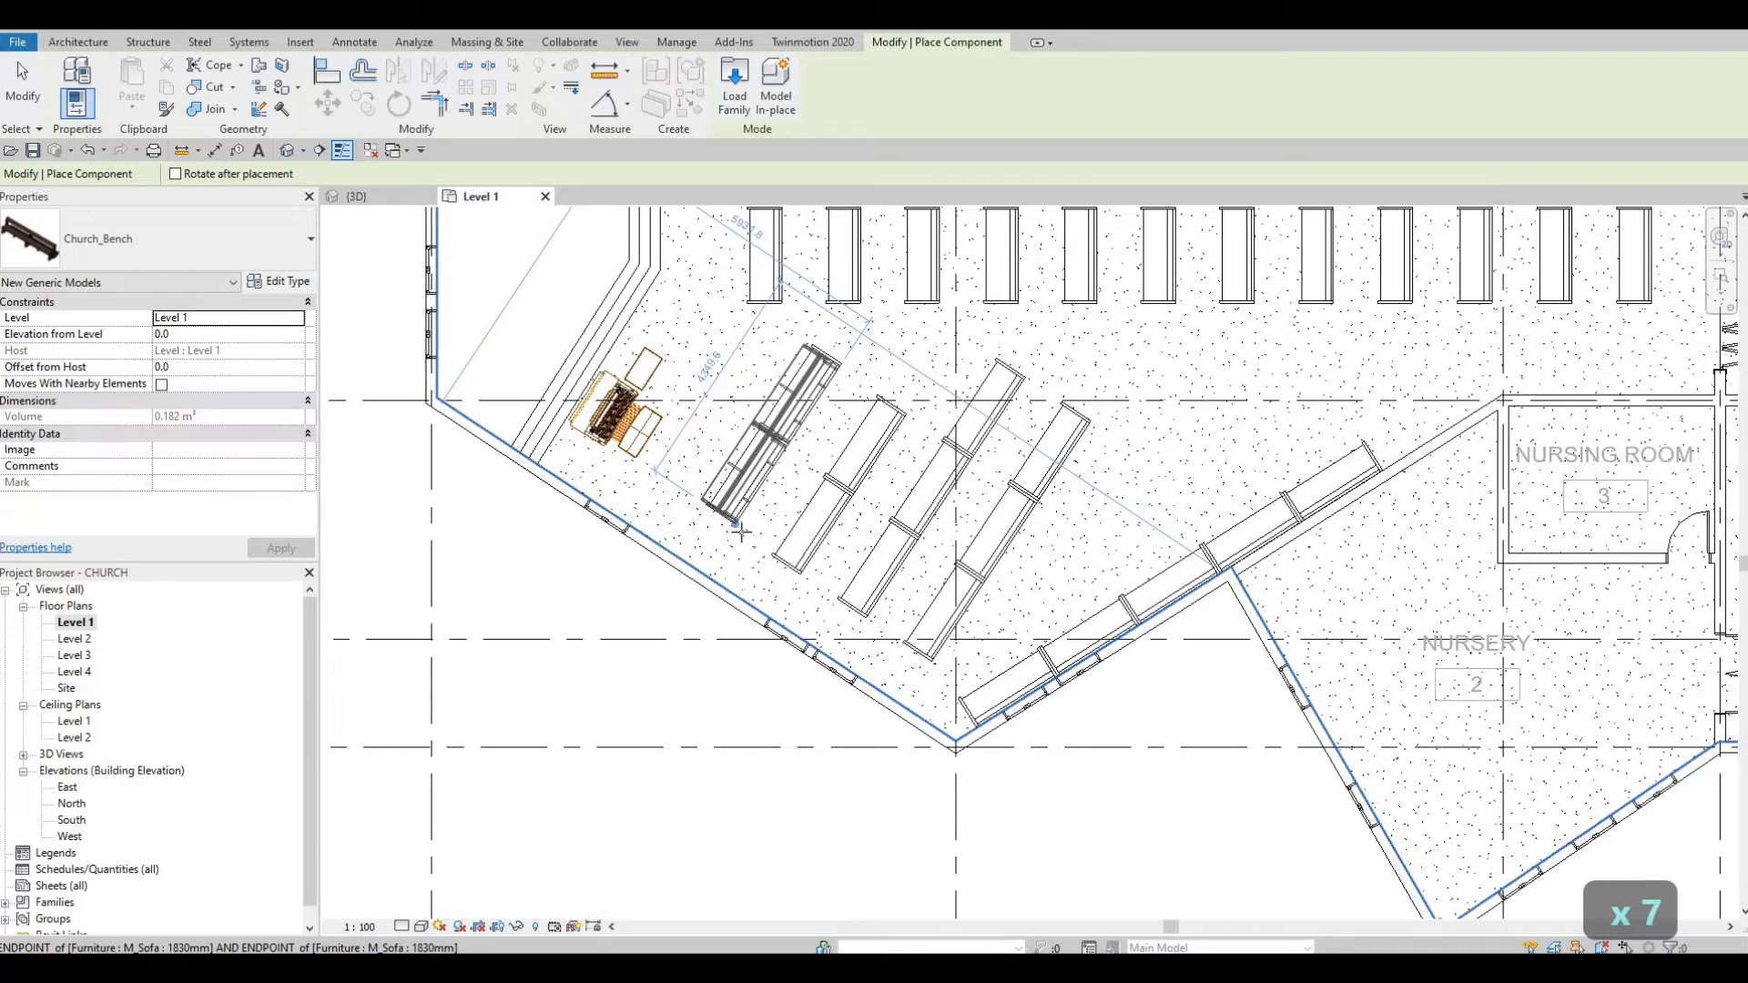
click(742, 533)
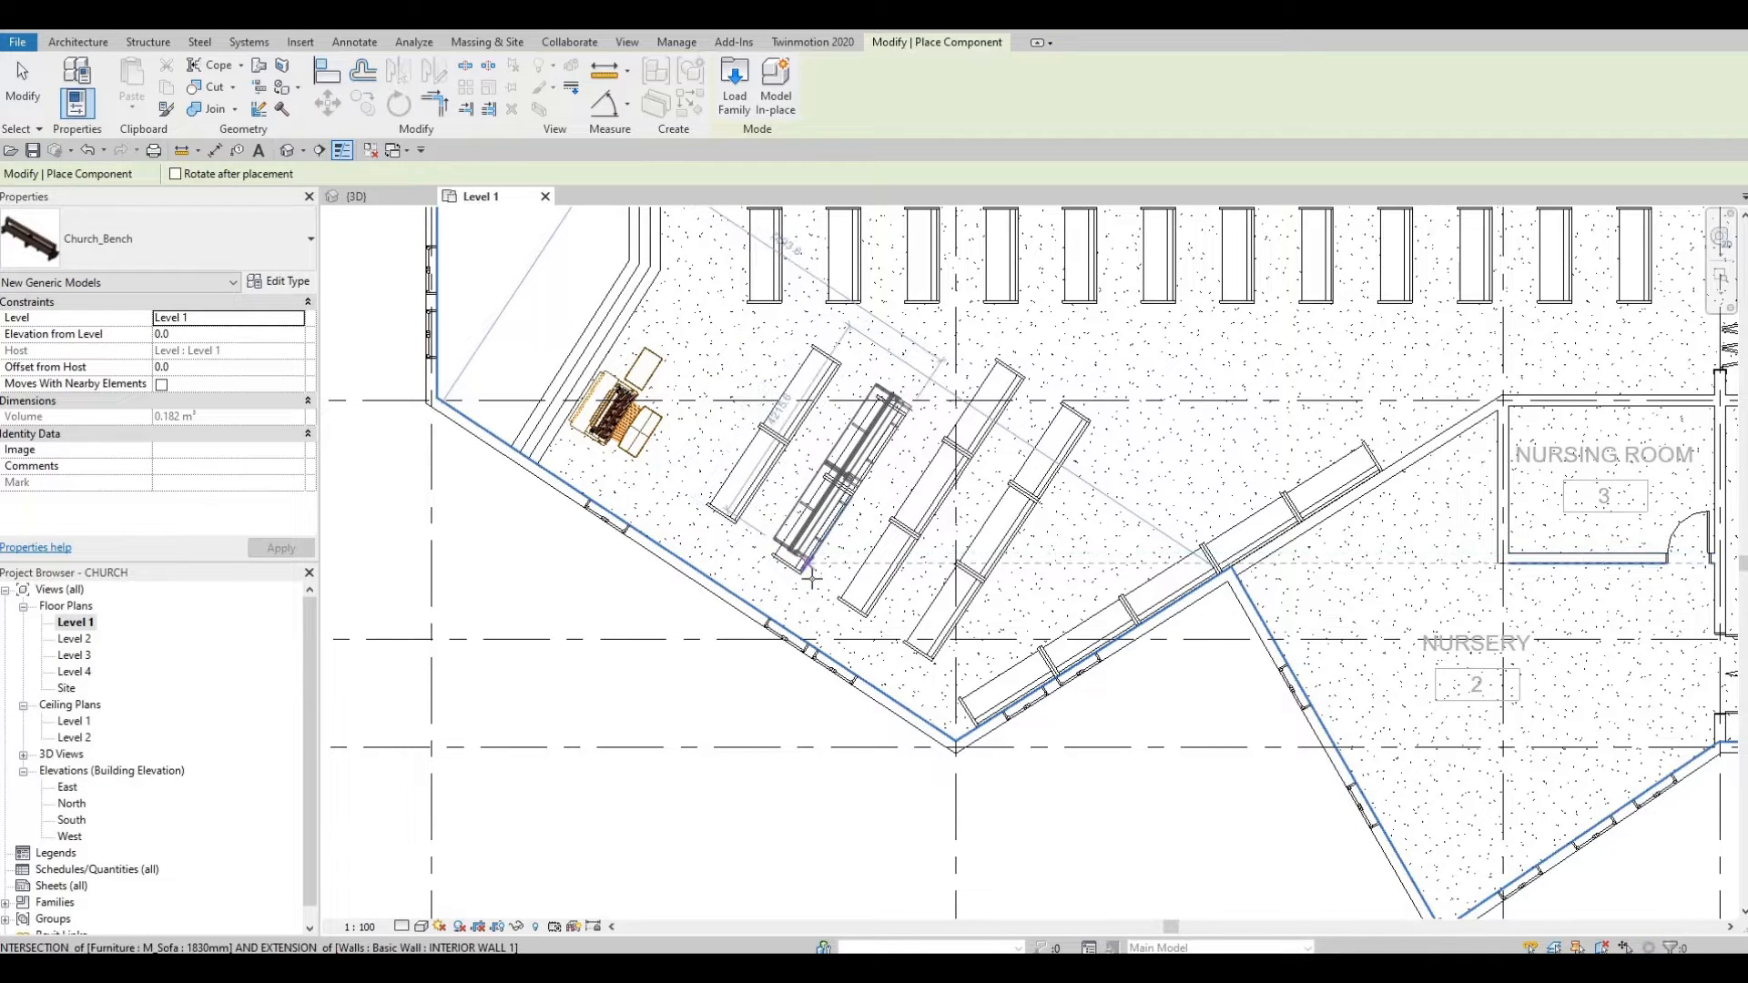
click(885, 594)
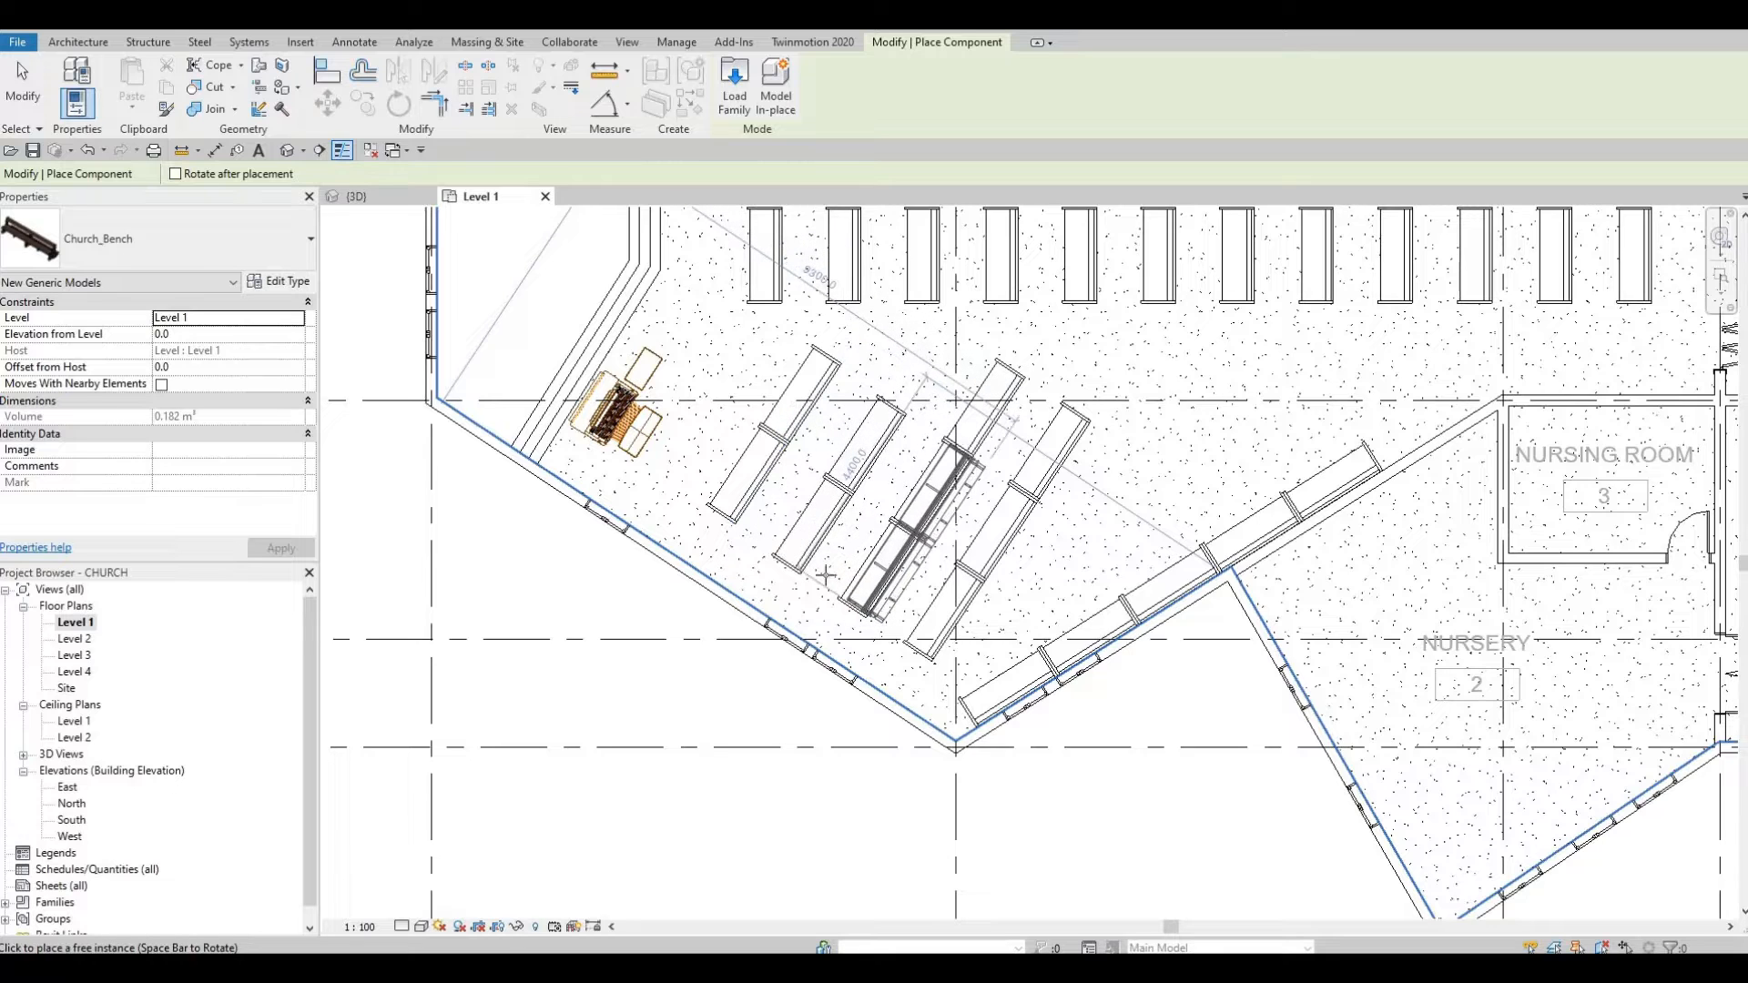
click(280, 282)
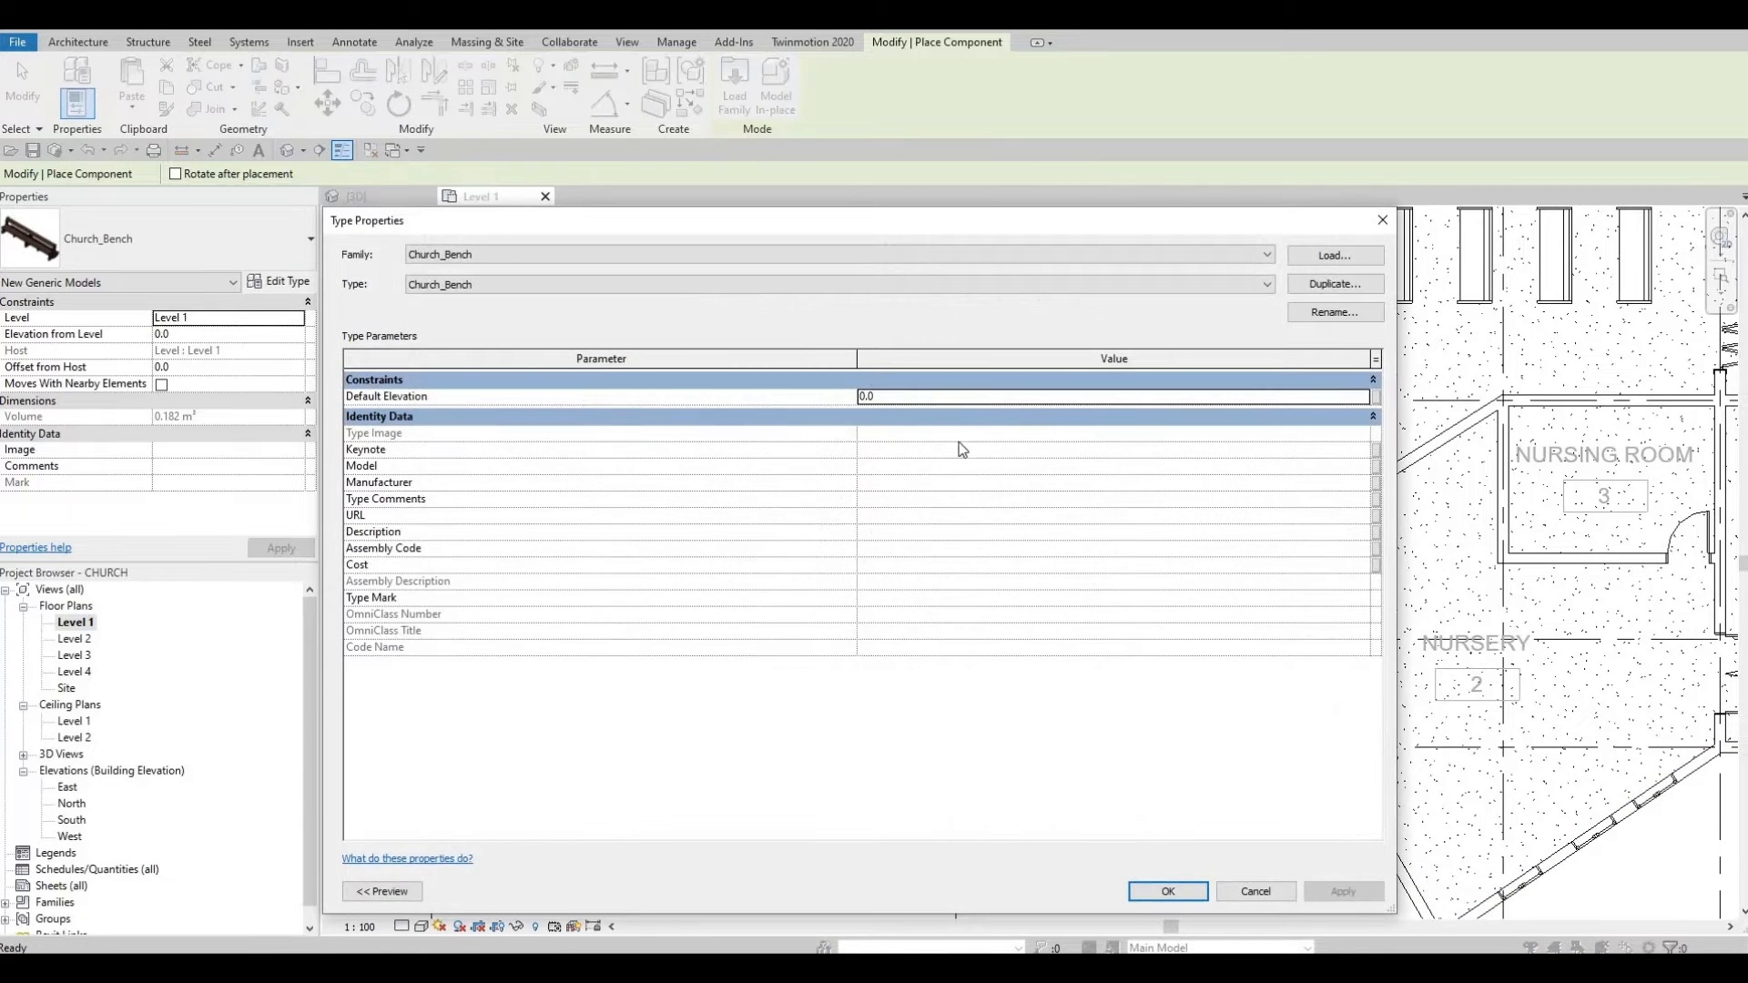
key(Escape)
key(Escape)
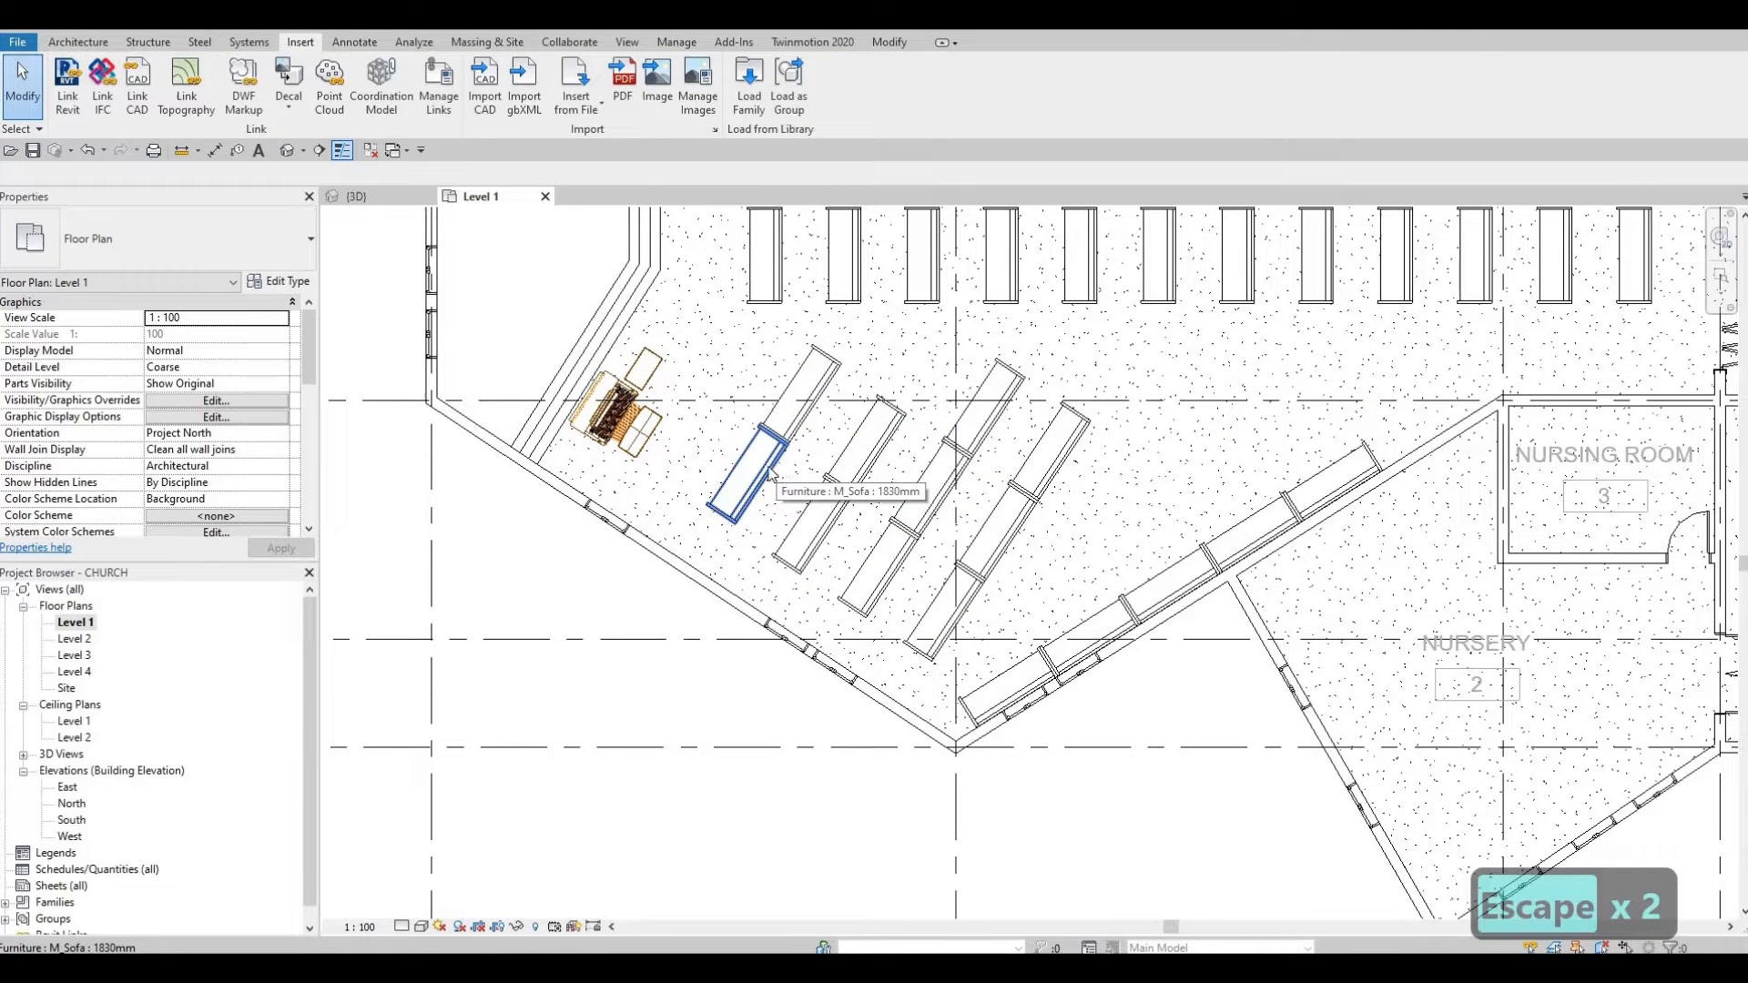
key(Escape)
key(Escape)
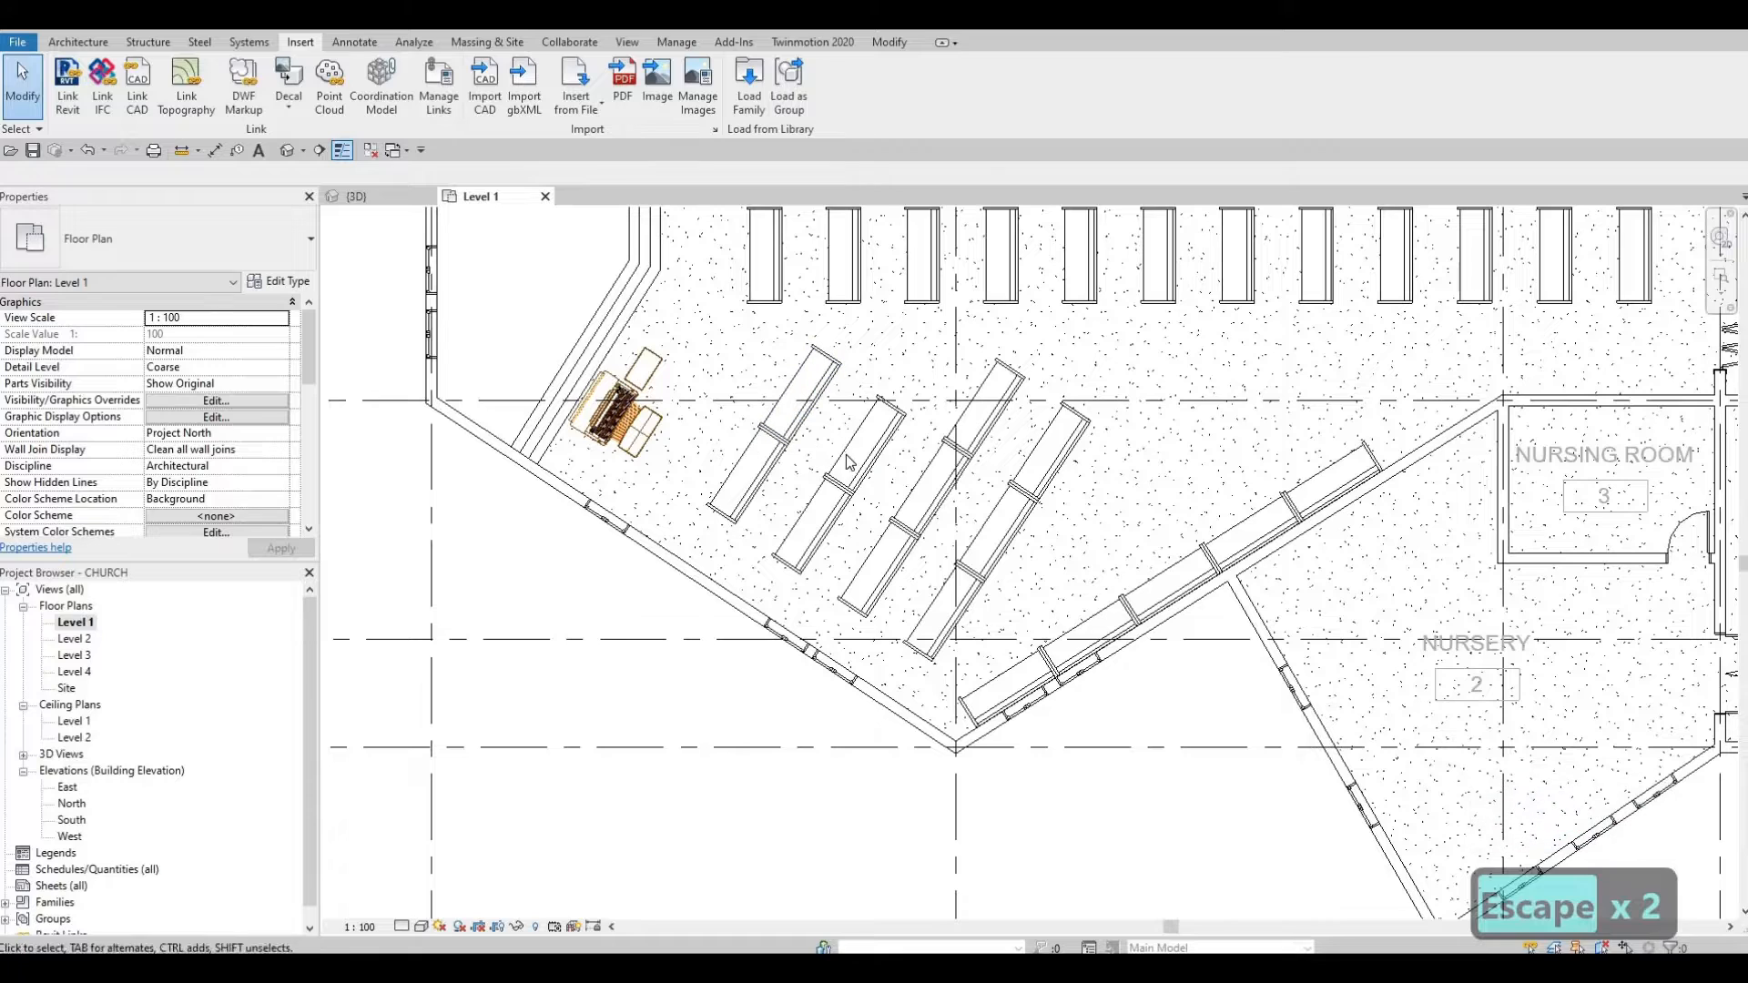
Step: Zoom out to show the whole sanctuary and bring the Downloads folder over the plan
scroll(628, 611, down, 2)
middle_drag(812, 366, 790, 442)
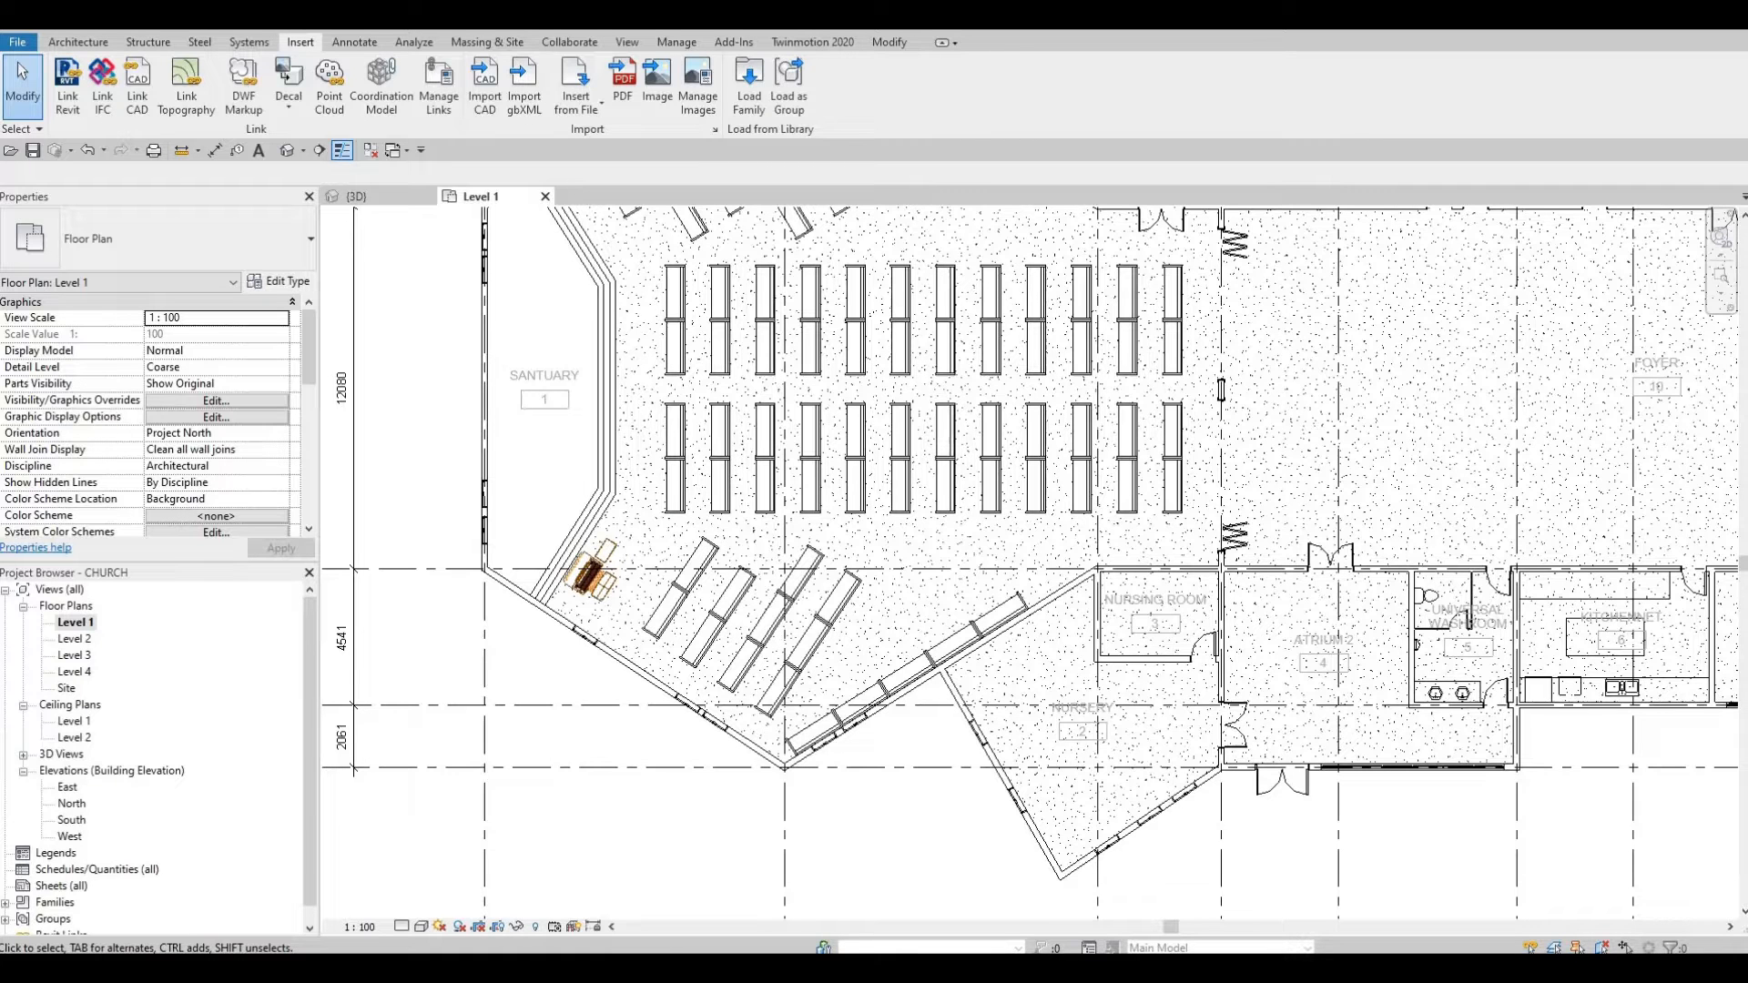
drag(0, 332, 869, 434)
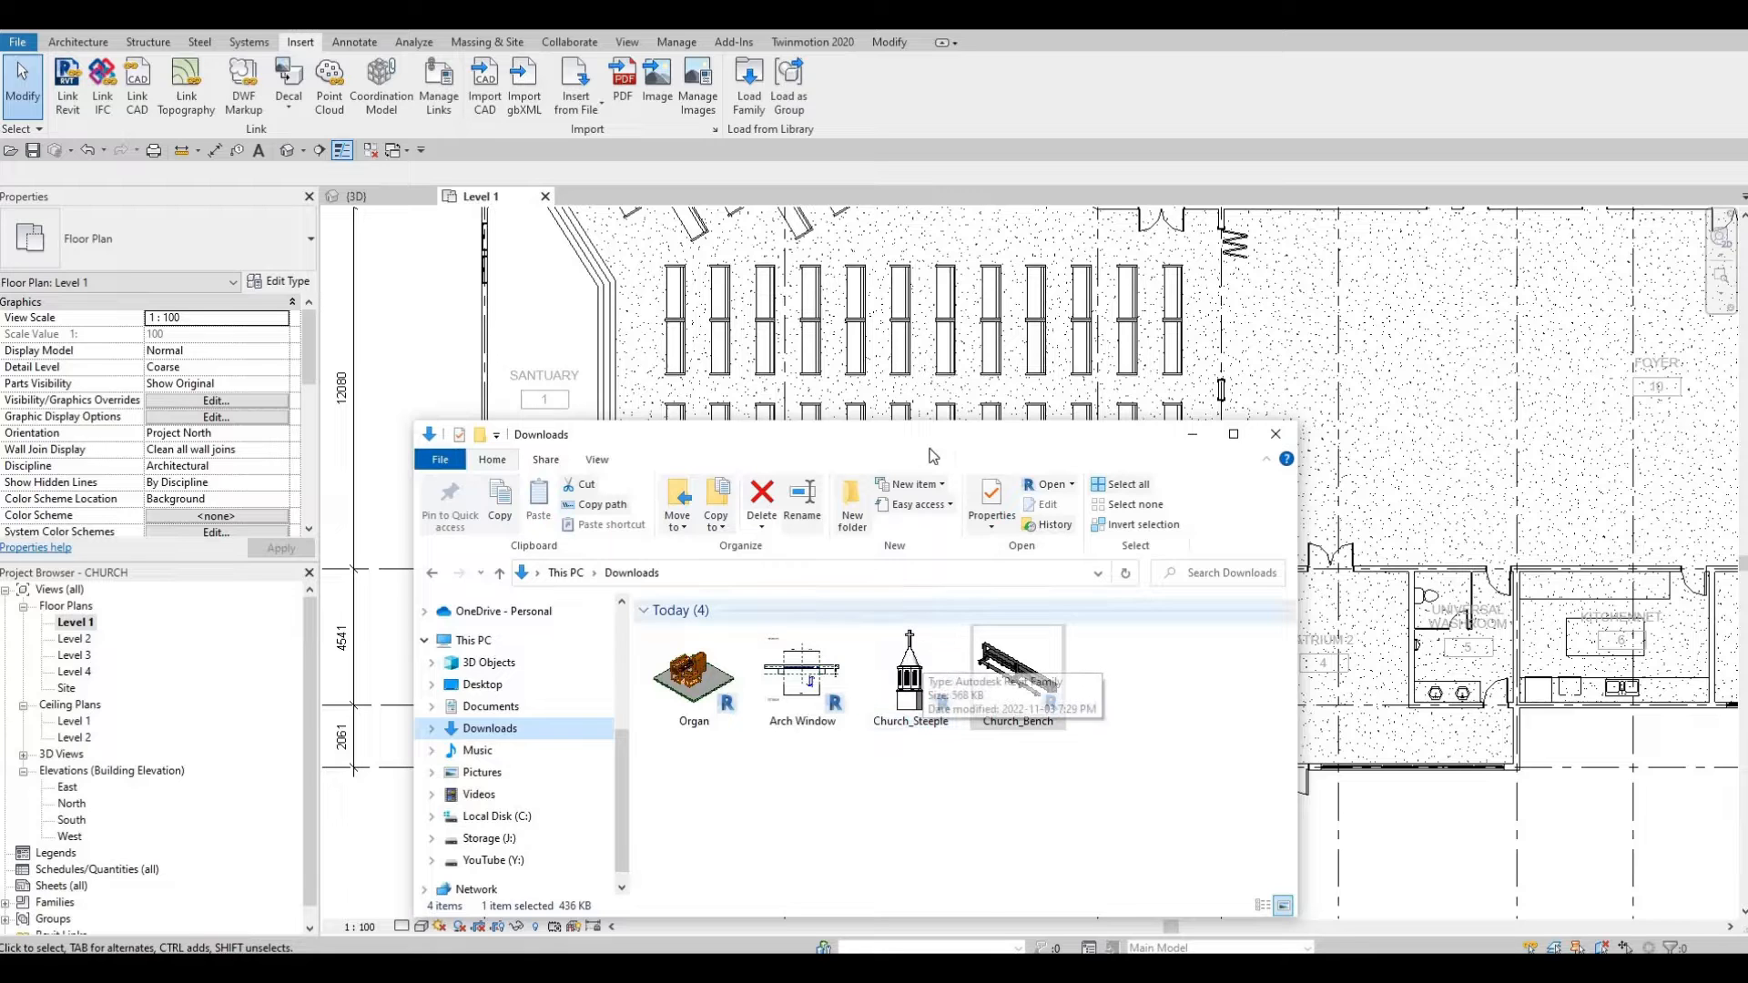
Step: Load Church_Steeple.rfa and place it on grid line J among the central pews
drag(921, 439, 0, 301)
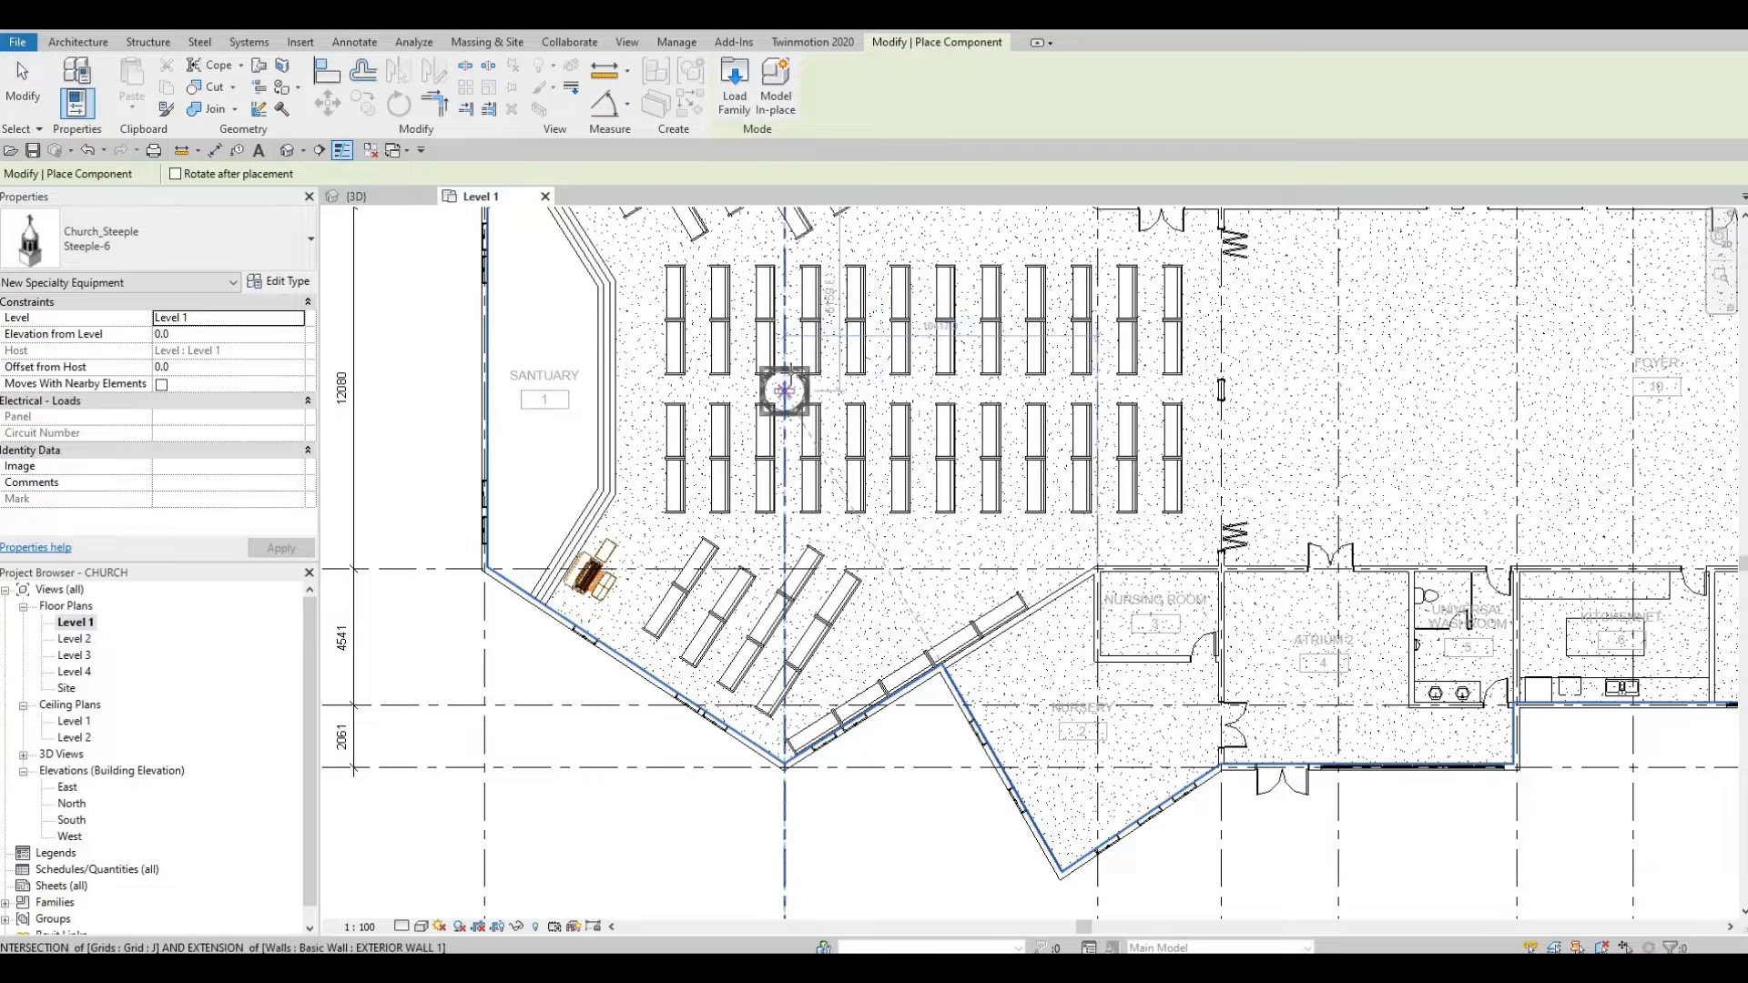
scroll(789, 507, down, 3)
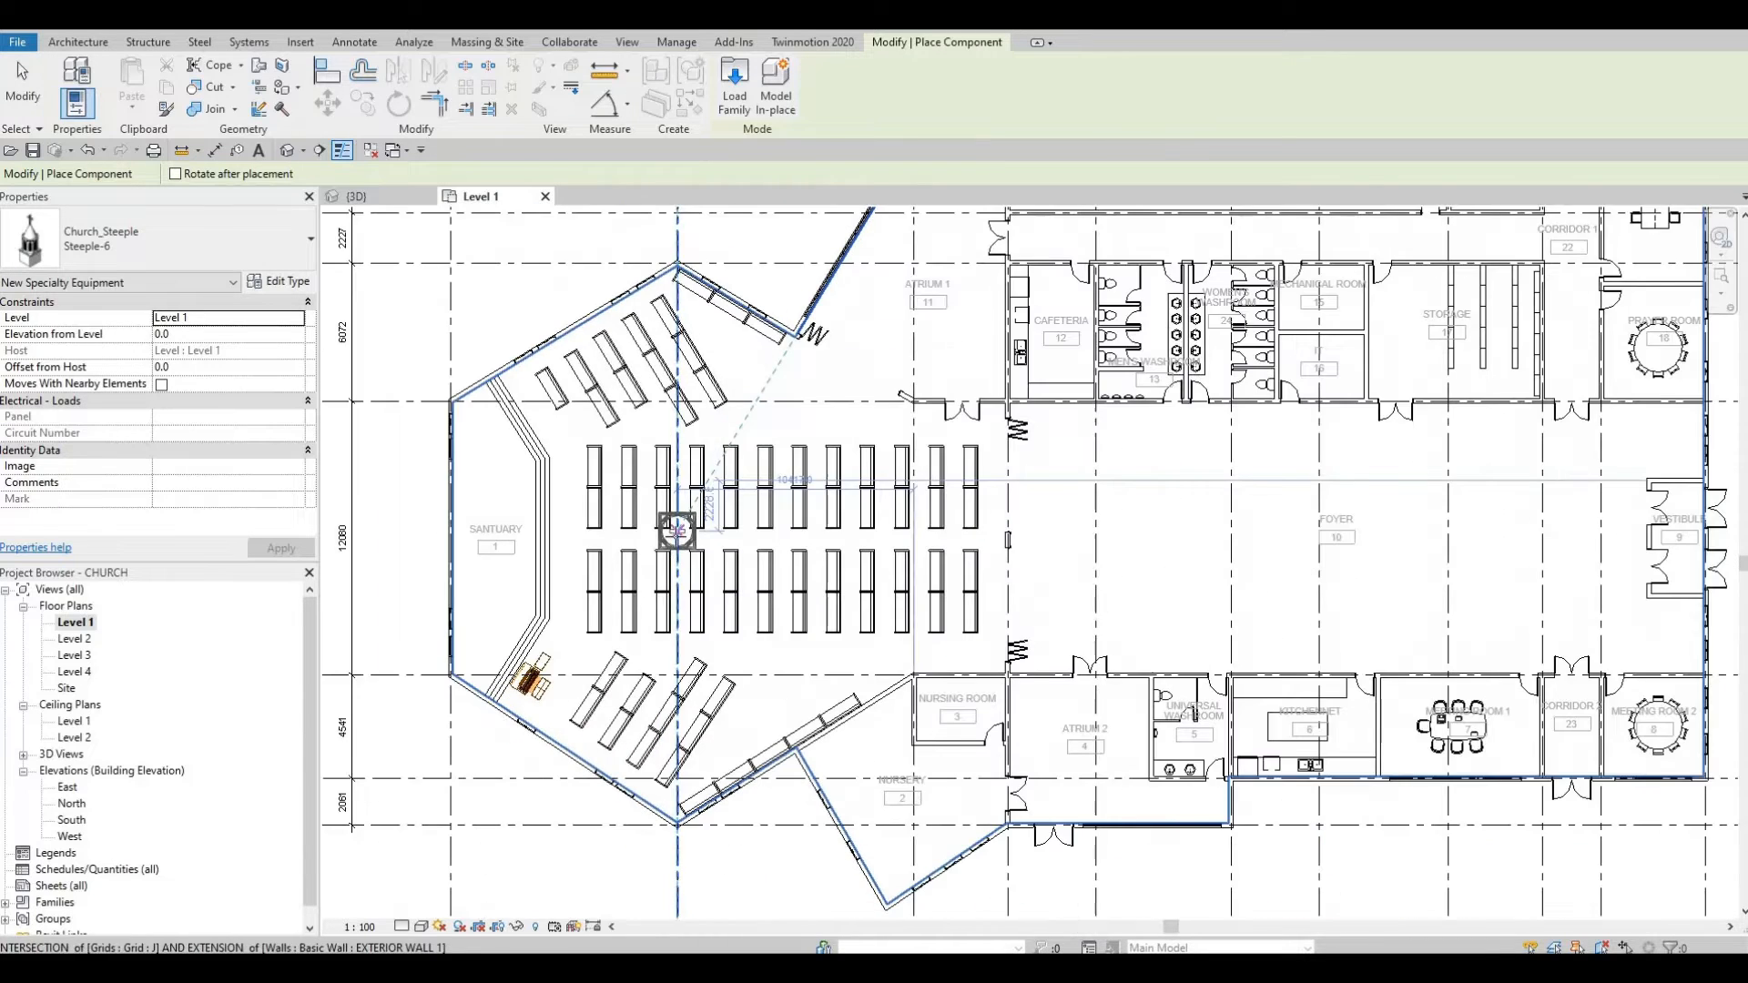
click(677, 541)
key(Escape)
key(Escape)
key(Escape)
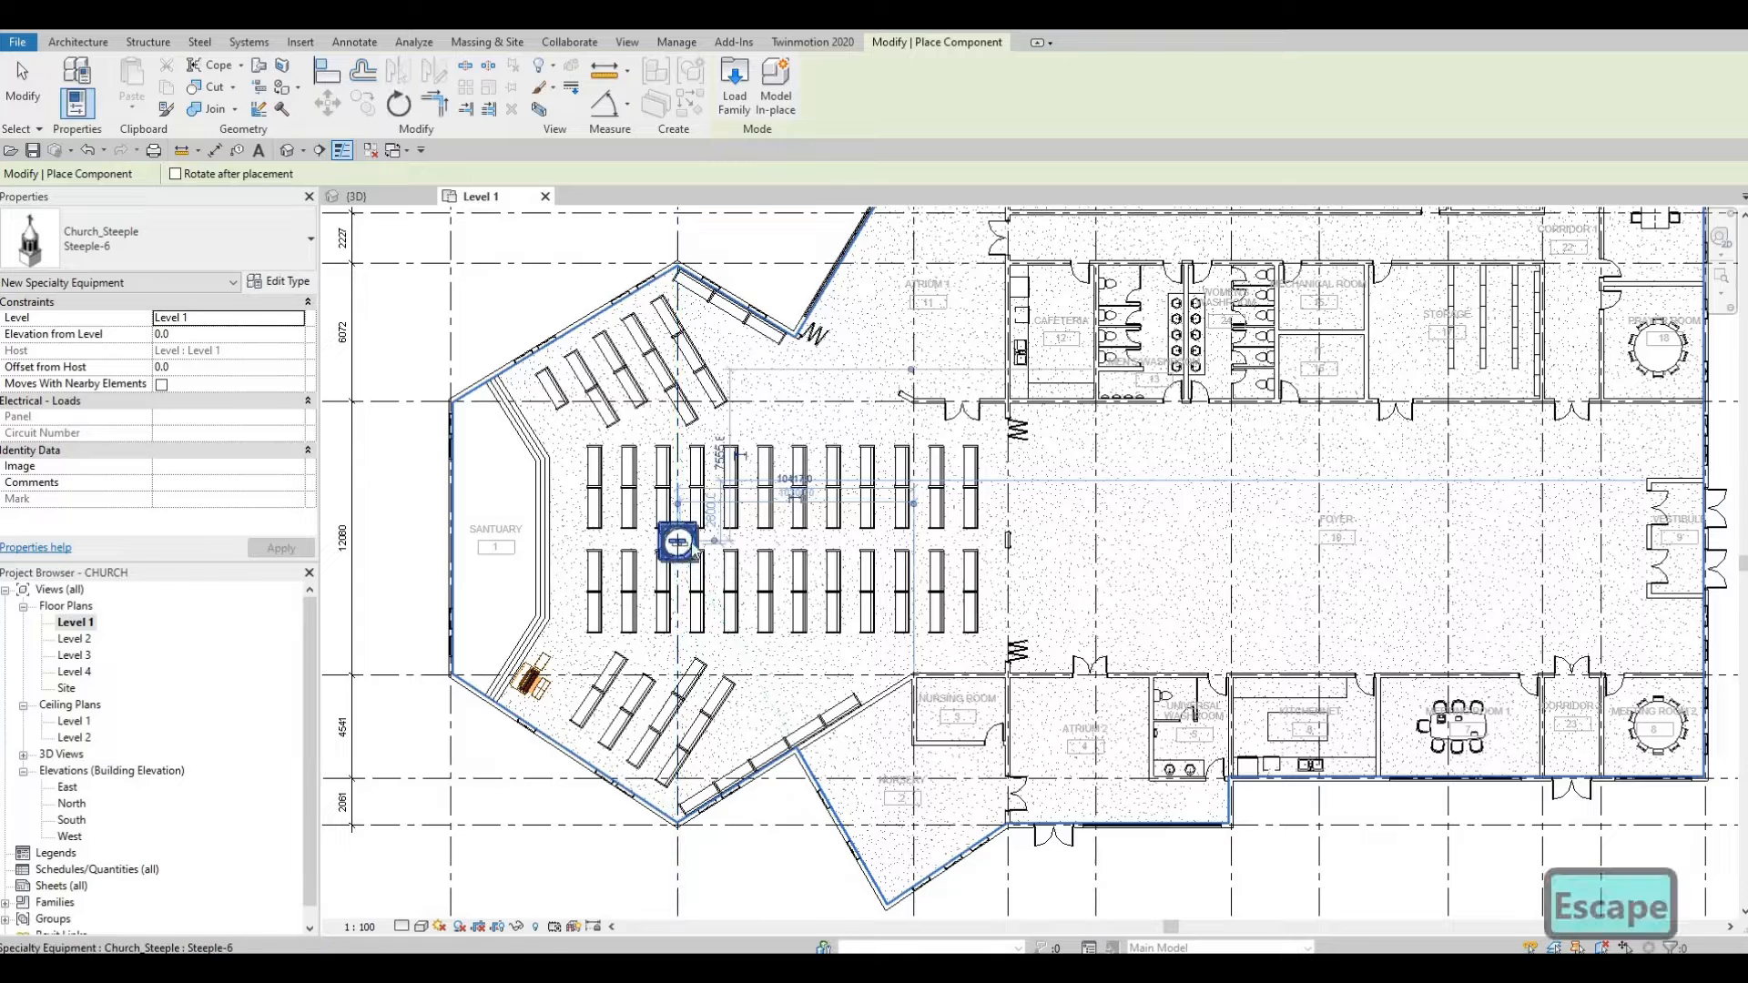
Step: Set the steeple to Level 4 with Elevation from Level 5000, then view the church in 3D
click(280, 318)
click(195, 375)
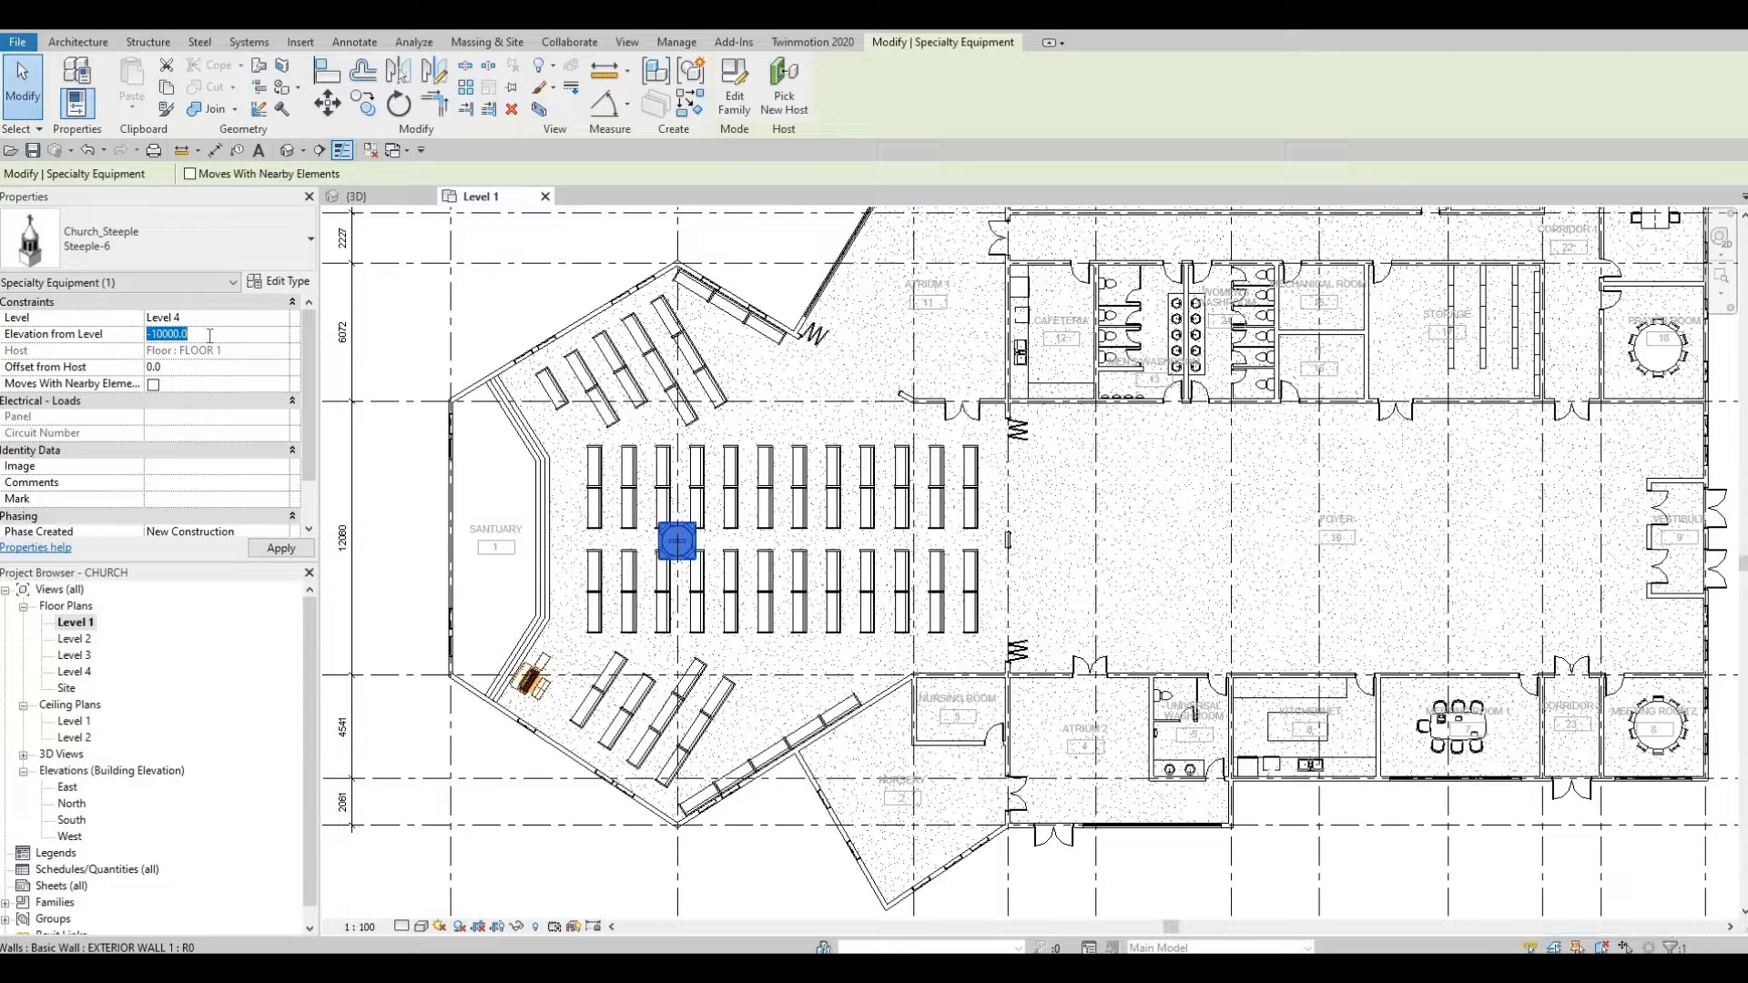
text(5000)
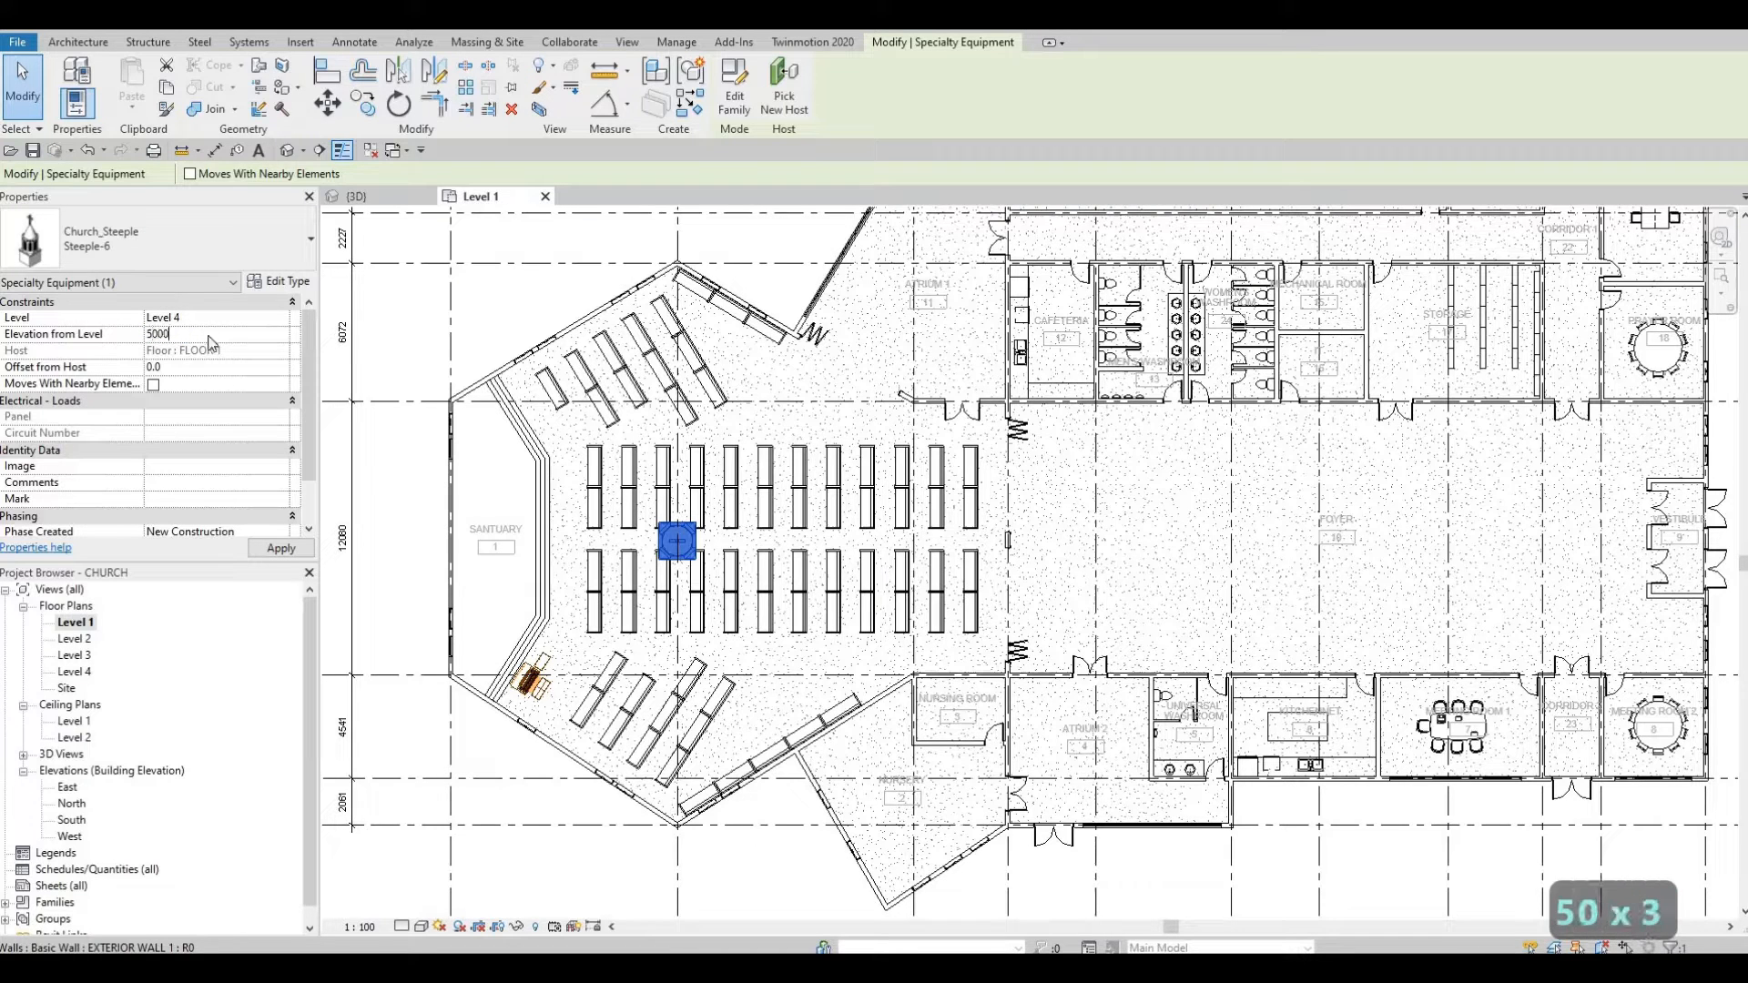
key(Return)
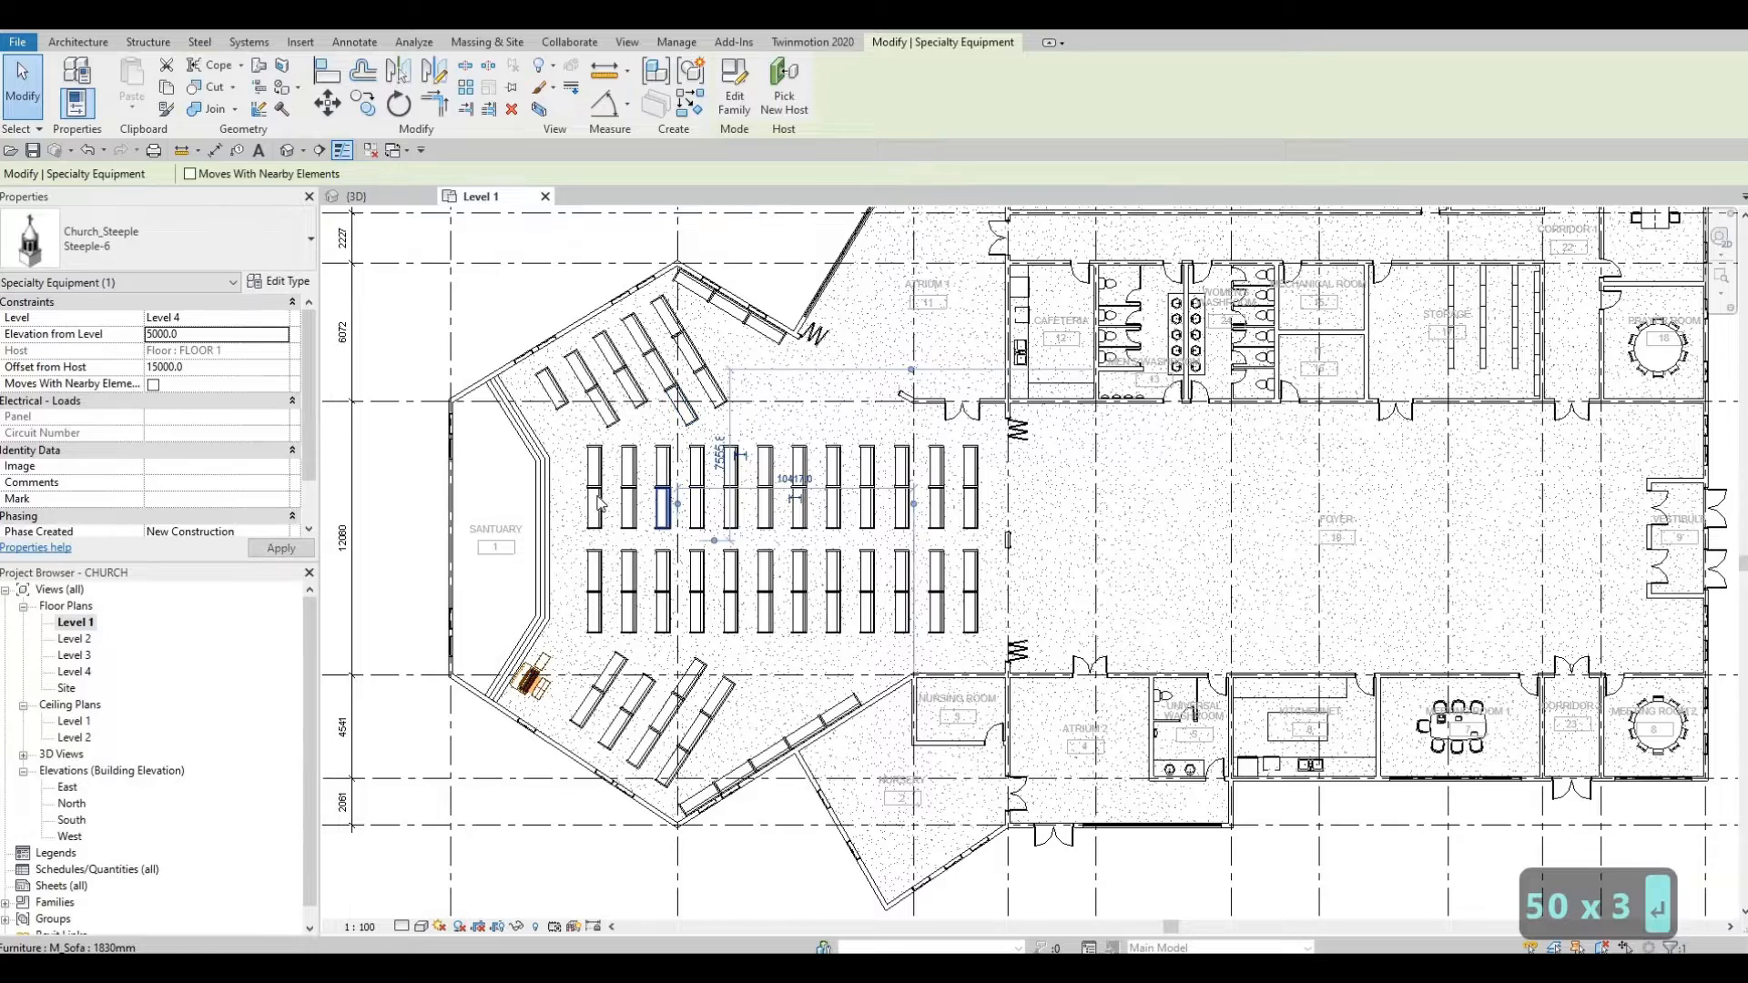
key(Escape)
key(Escape)
key(Escape)
click(355, 196)
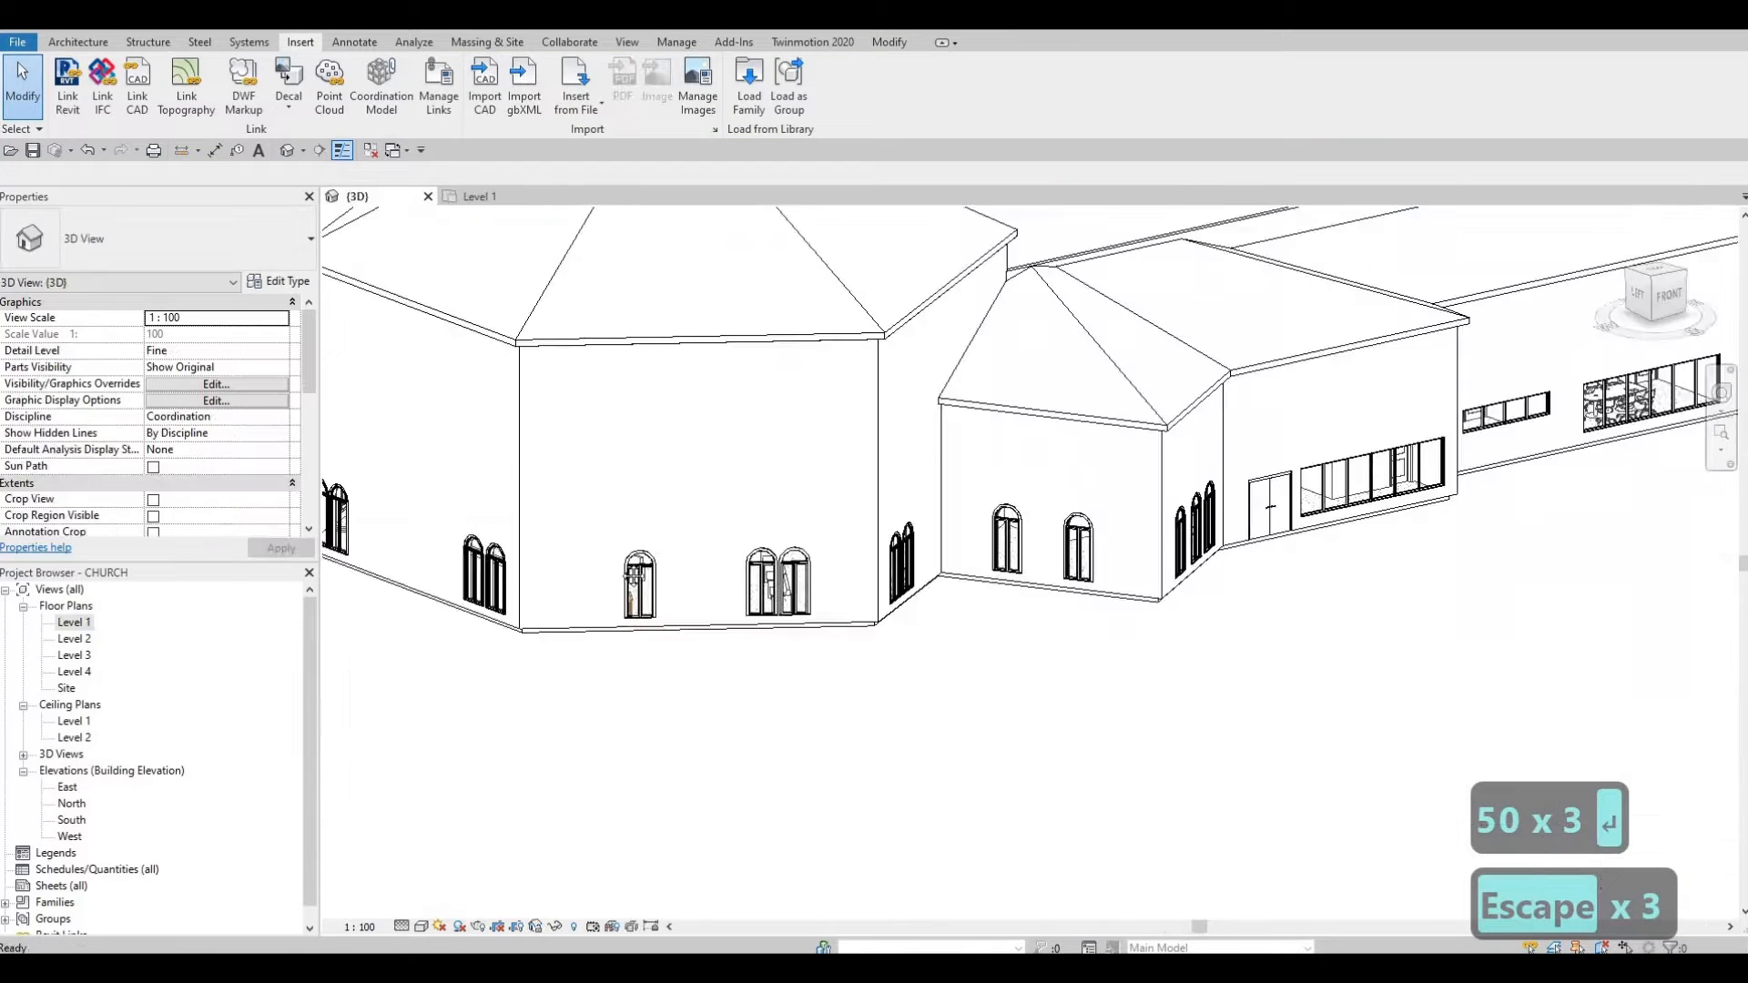
scroll(692, 537, down, 3)
scroll(574, 401, up, 5)
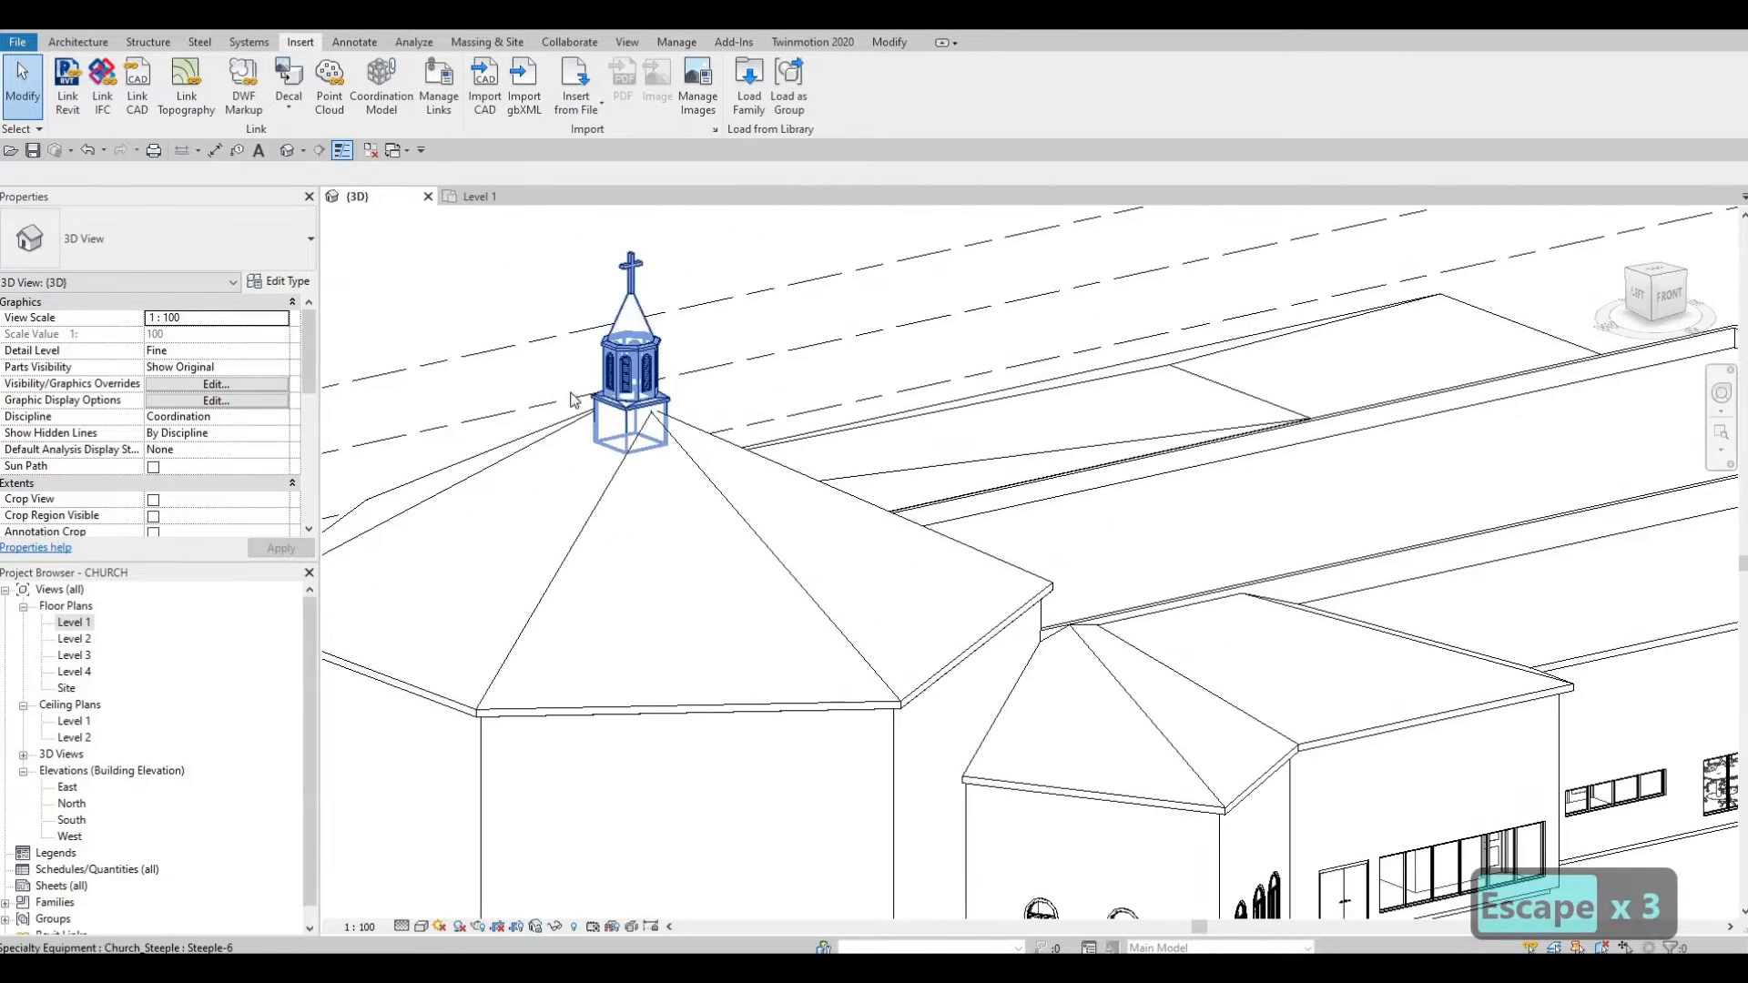
Step: Open the Level 4, Level 3 and Level 2 plans, then return to Level 4 zoomed out
double_click(80, 672)
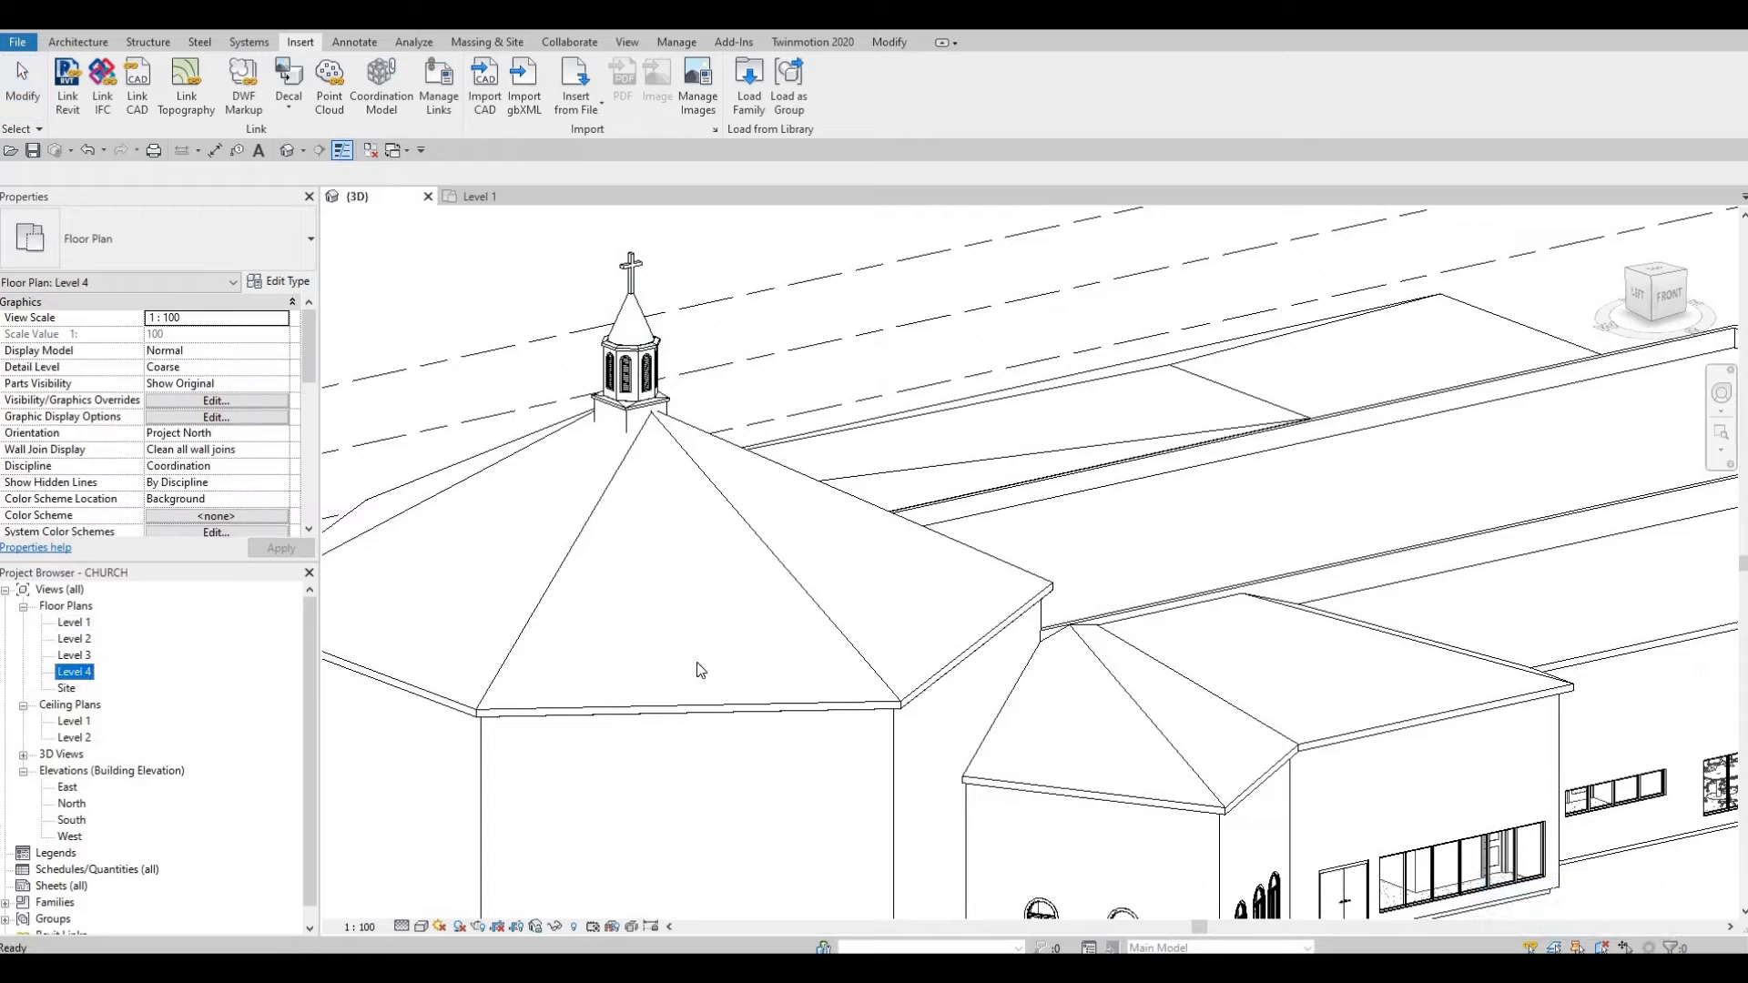
double_click(87, 656)
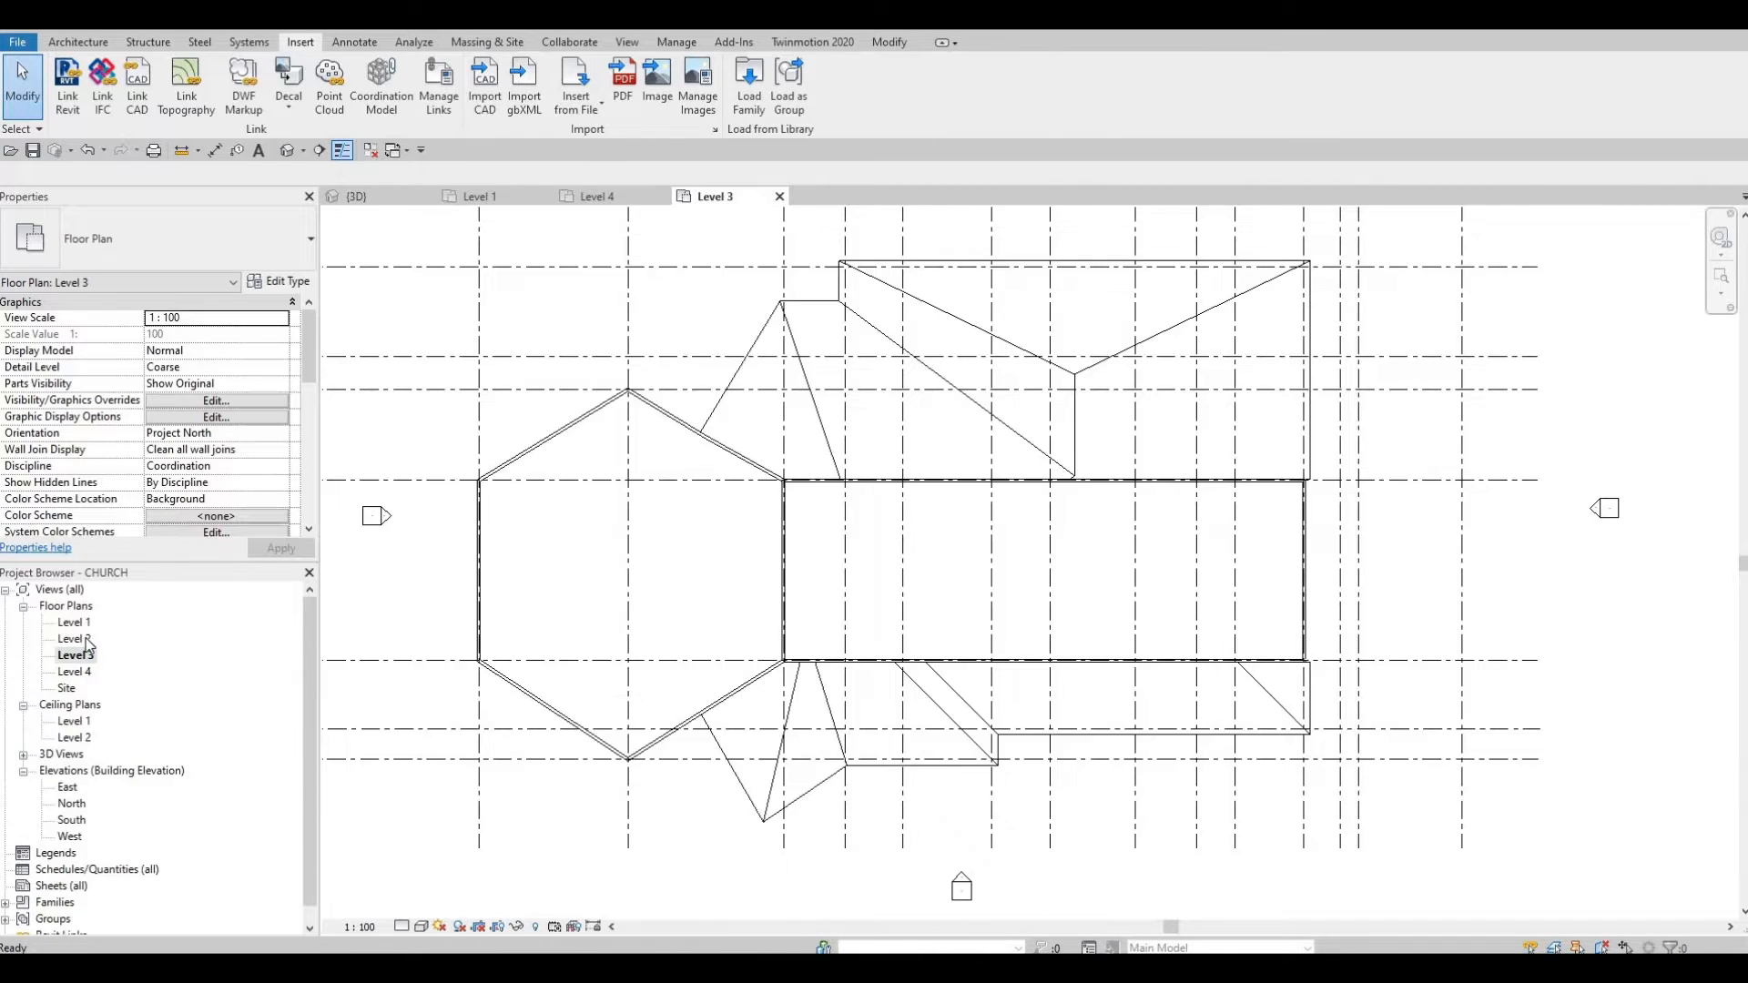
double_click(86, 639)
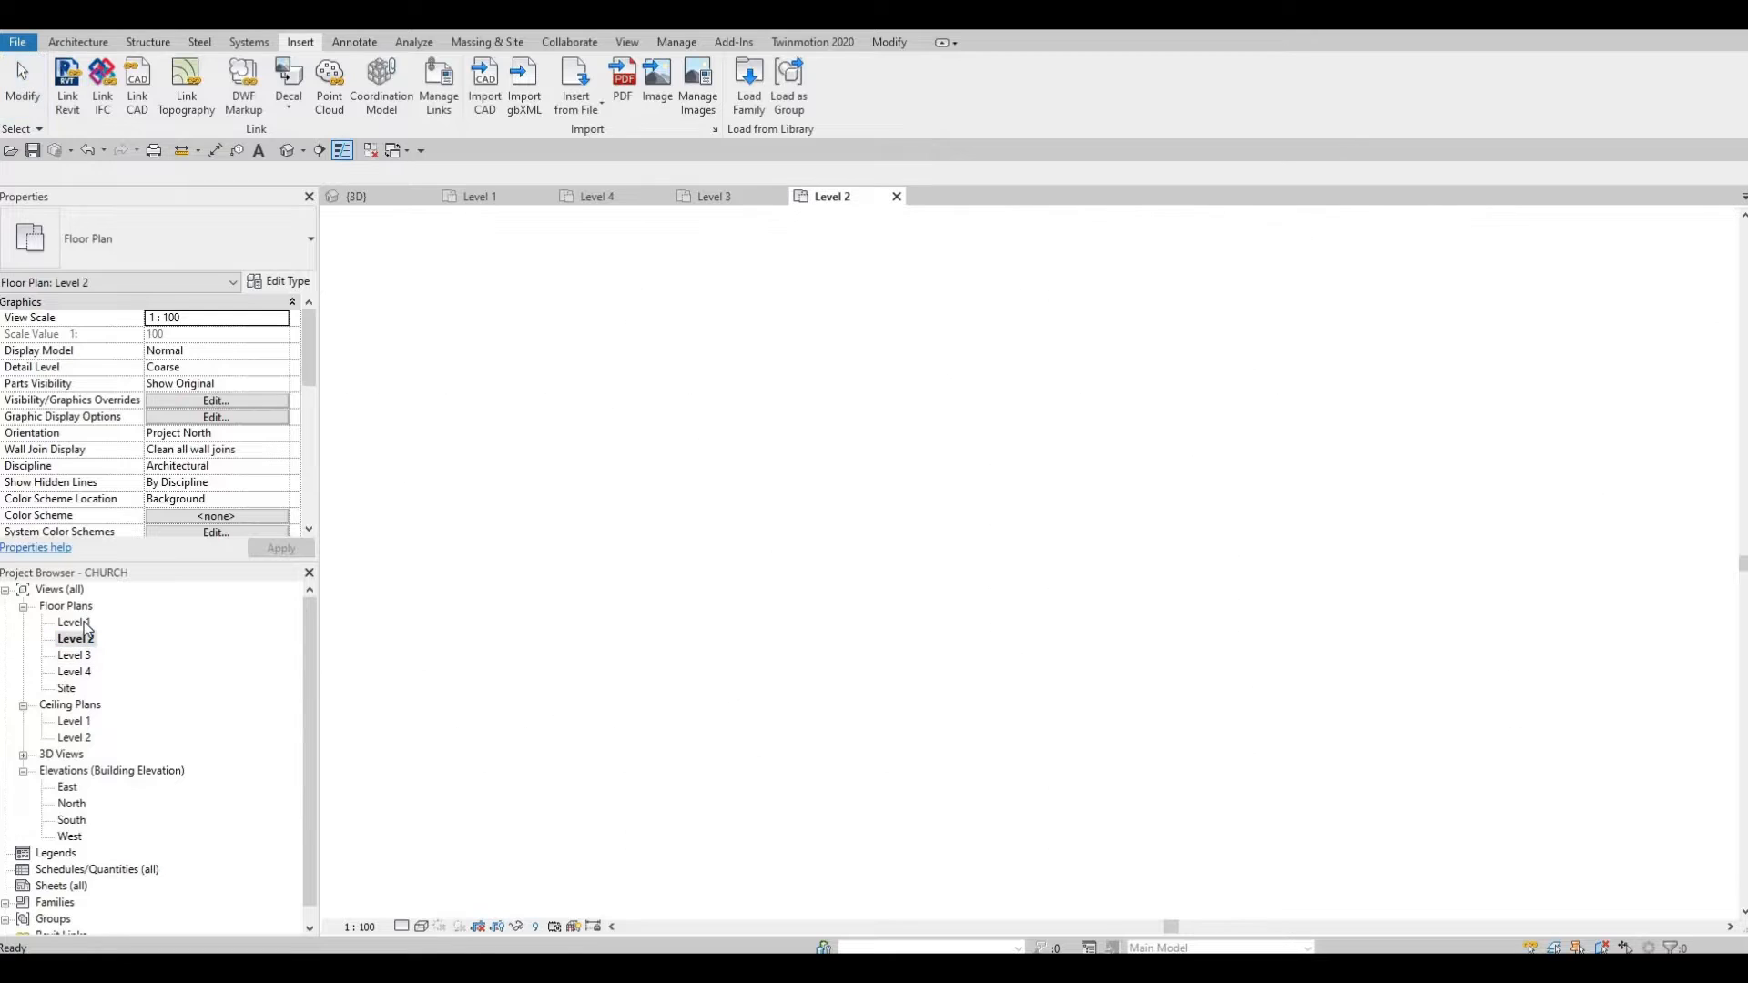
double_click(80, 672)
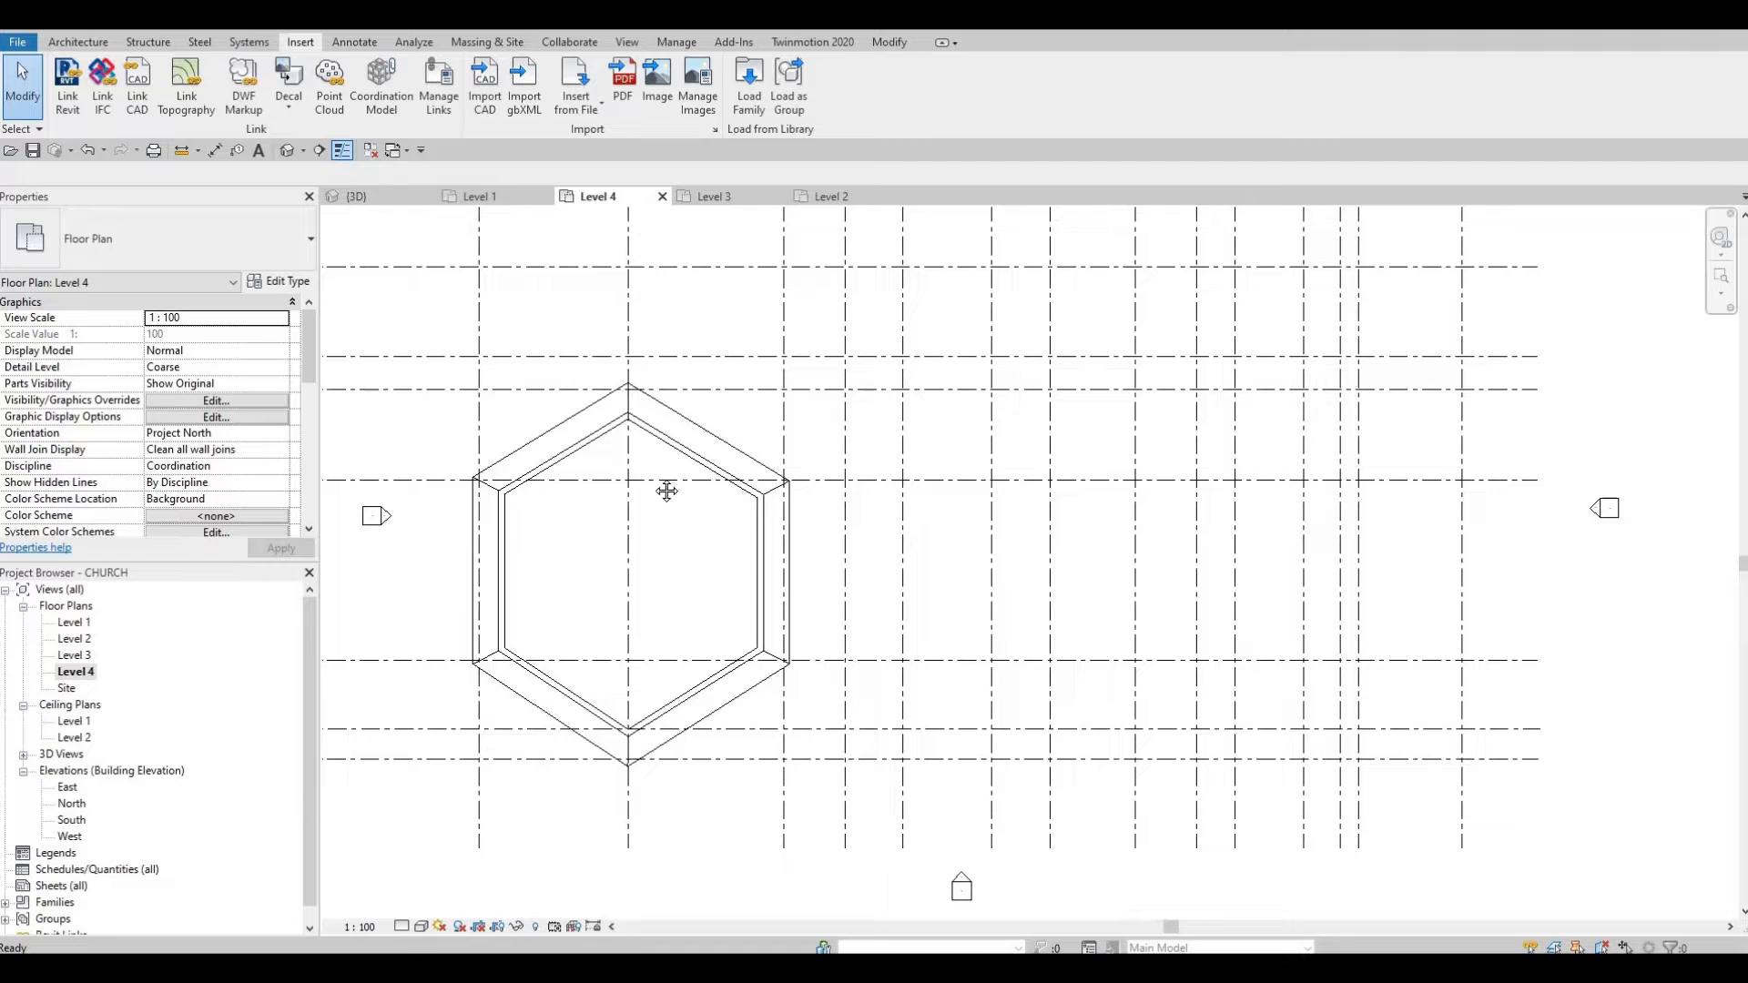
scroll(666, 492, down, 3)
middle_drag(667, 491, 785, 440)
scroll(173, 435, down, 4)
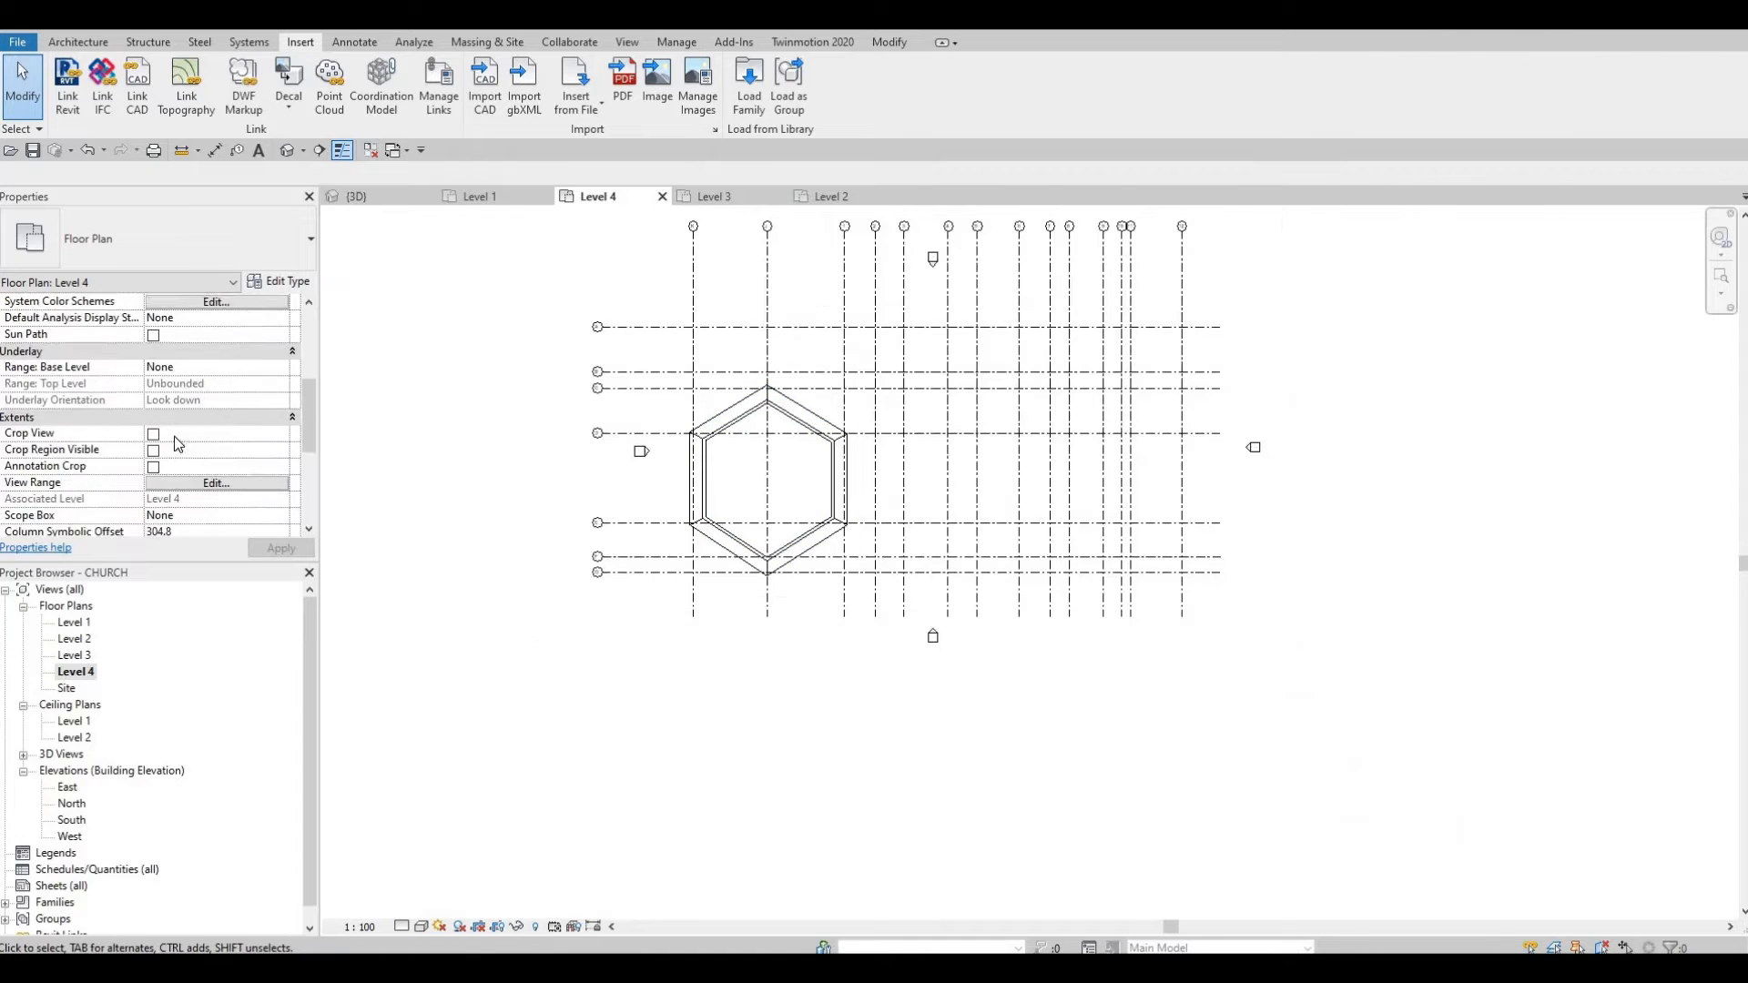
scroll(182, 452, up, 2)
scroll(192, 469, down, 3)
Step: Set the Level 4 view range top to Unlimited and close the dialog
click(200, 485)
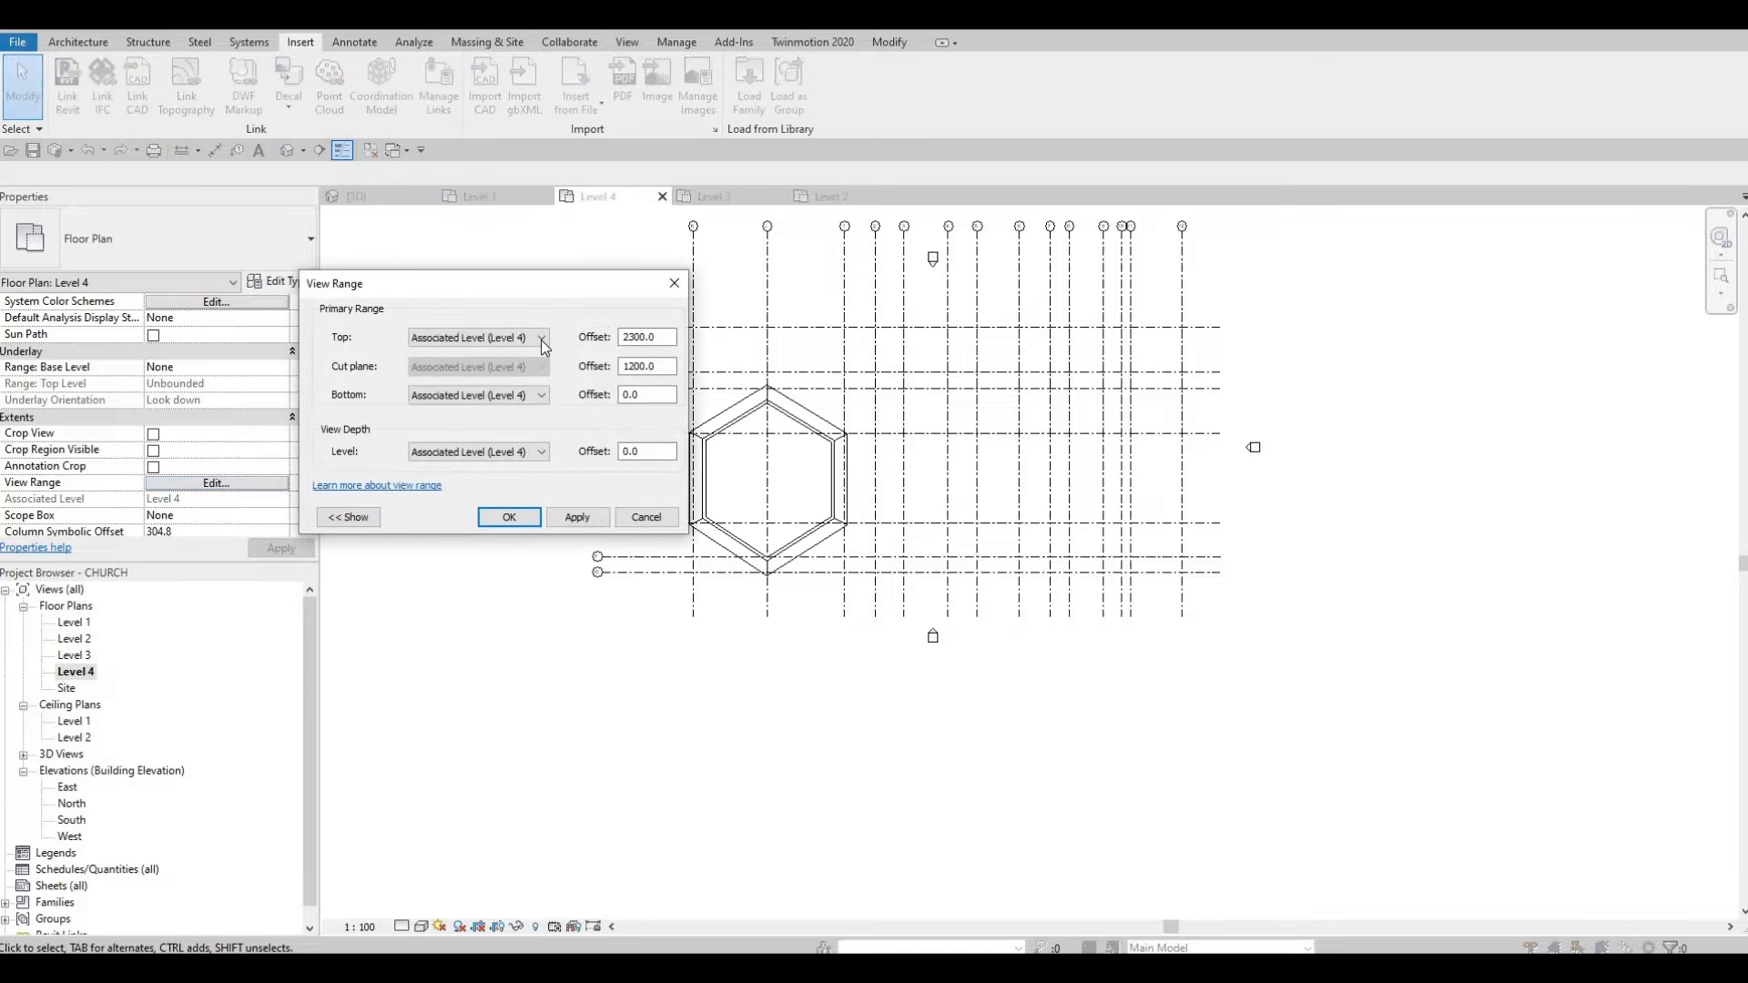
click(478, 338)
key(Down)
key(Return)
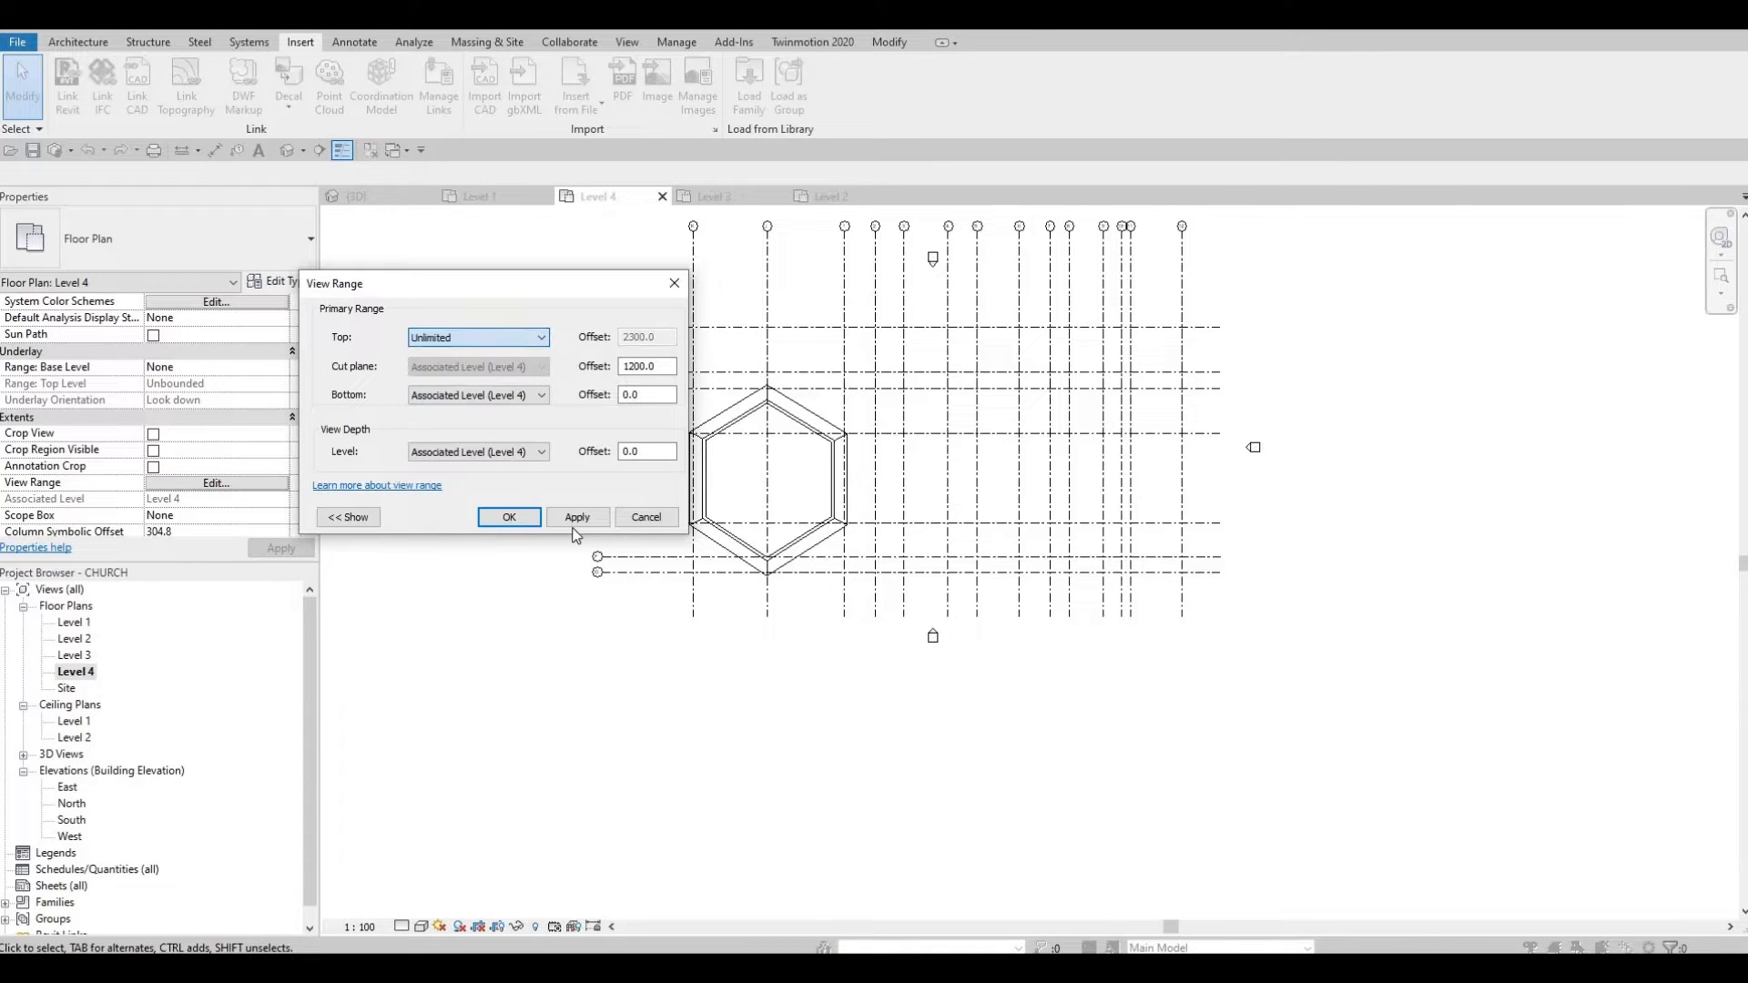
click(503, 517)
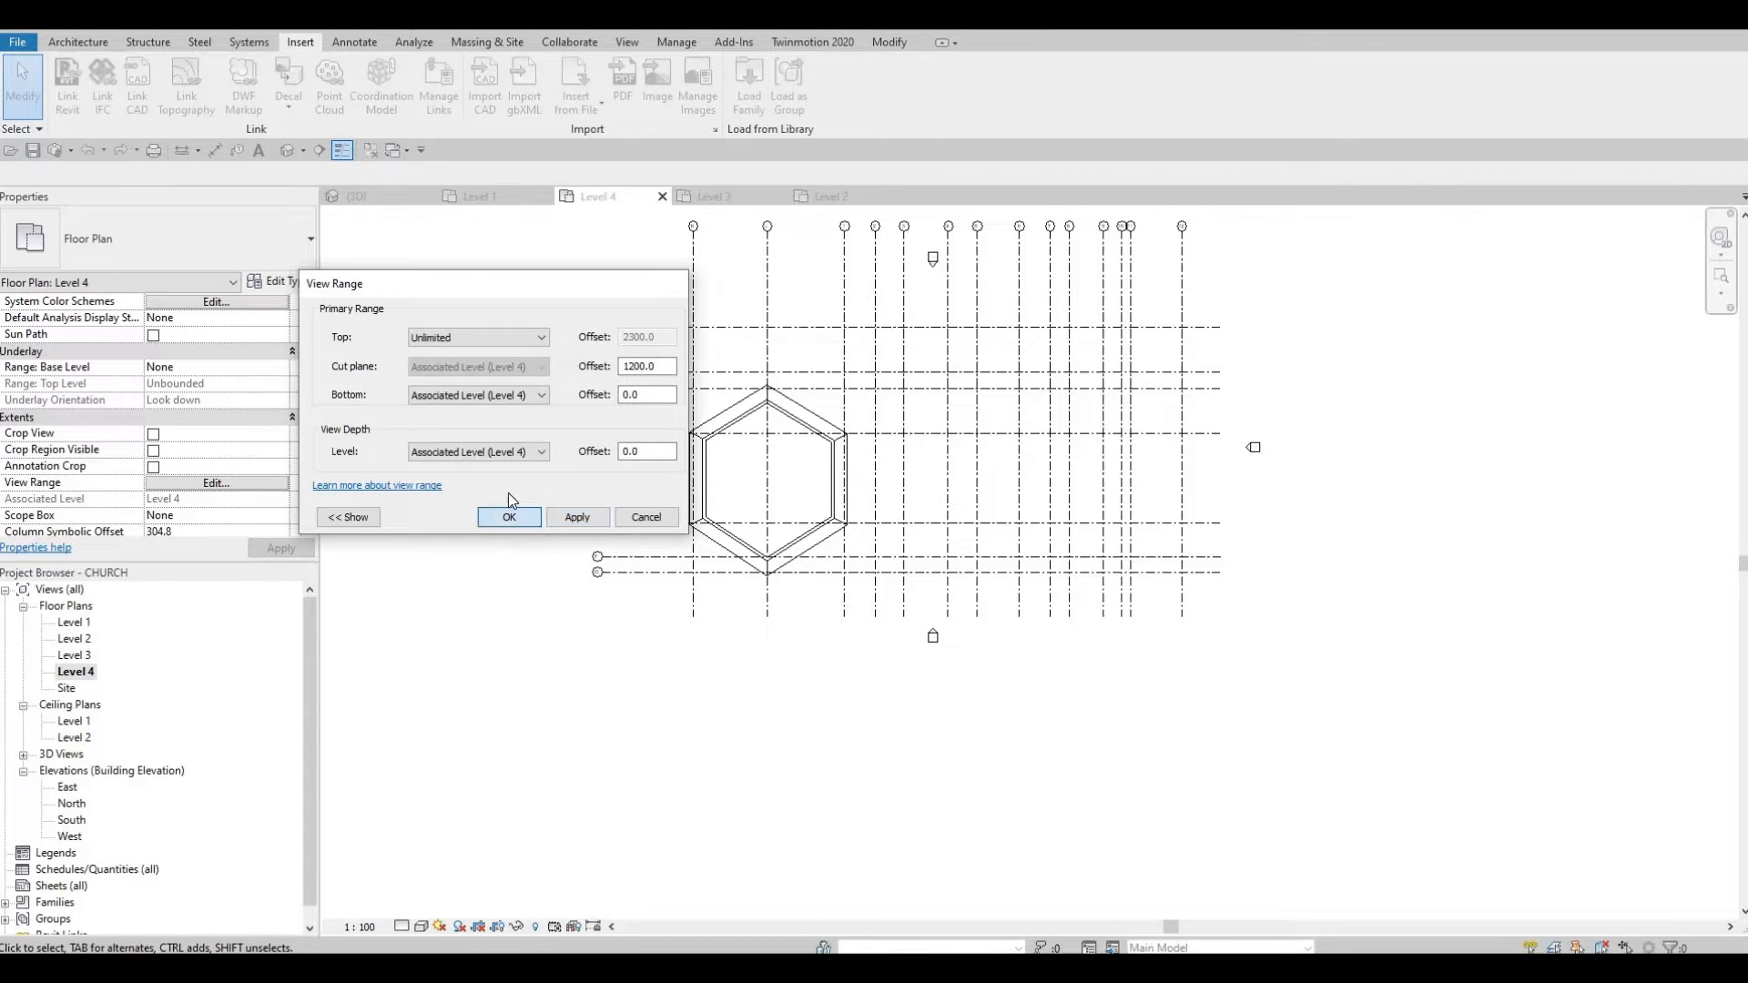
Step: Set the view range's bottom and view depth levels to Level 1
click(218, 483)
click(523, 396)
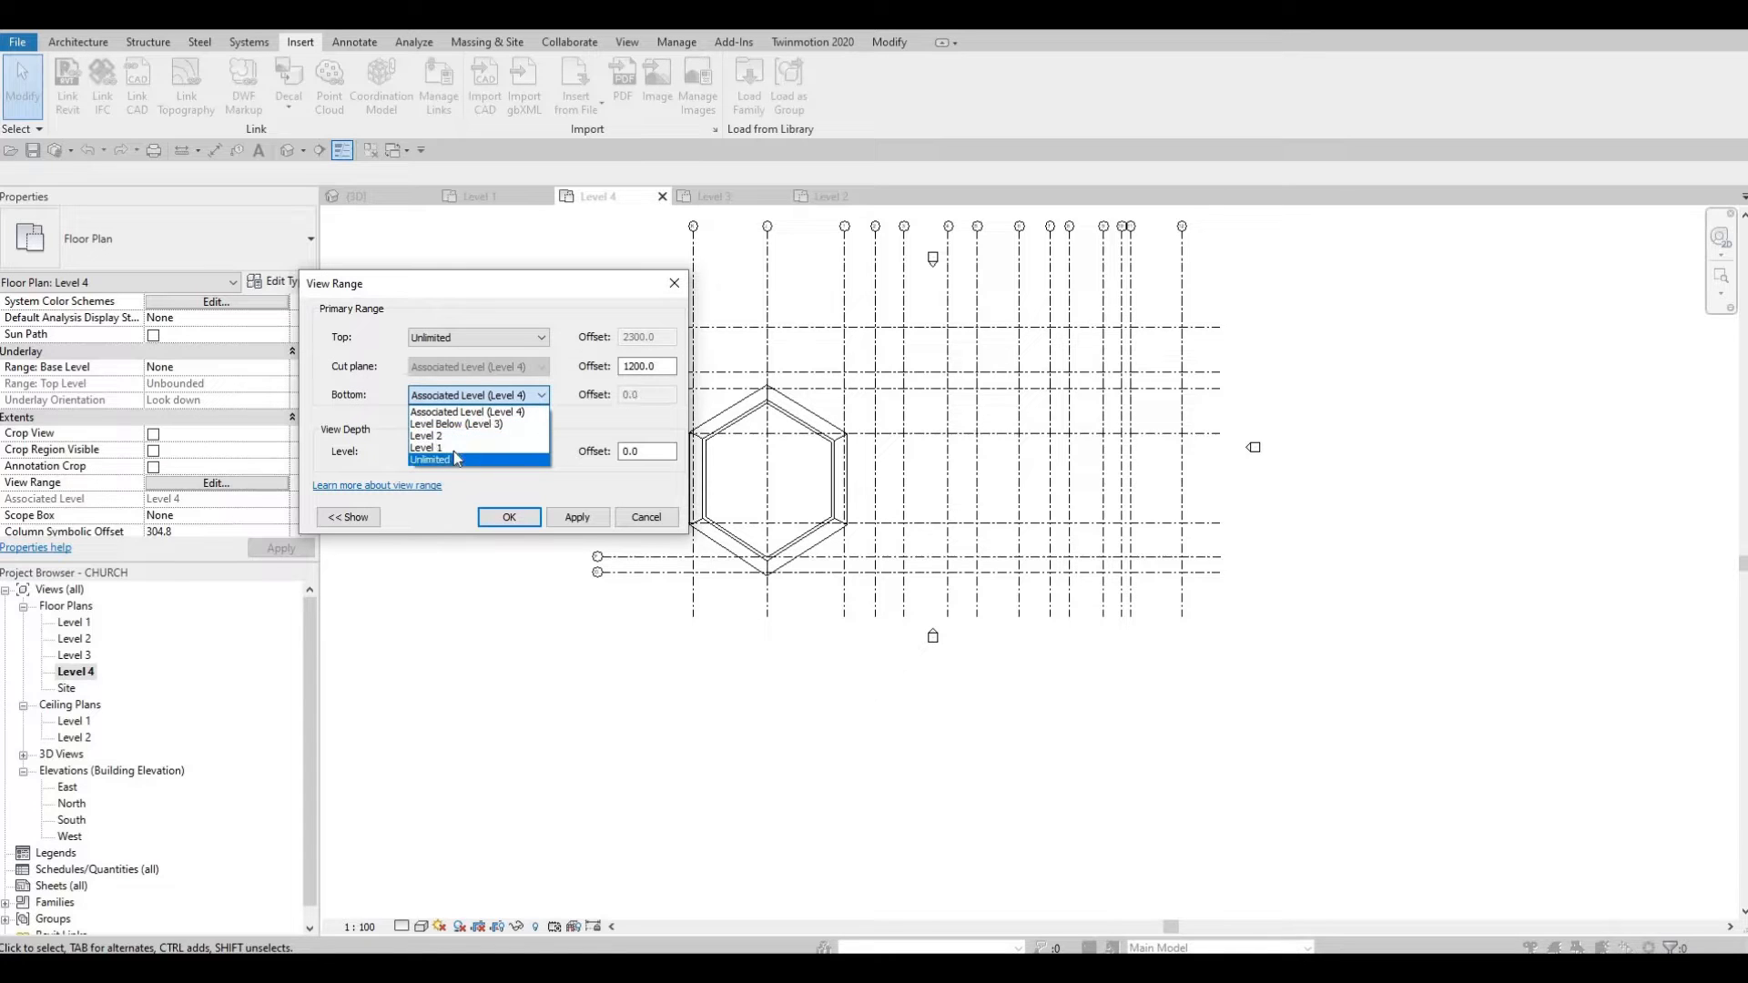
click(462, 448)
click(578, 517)
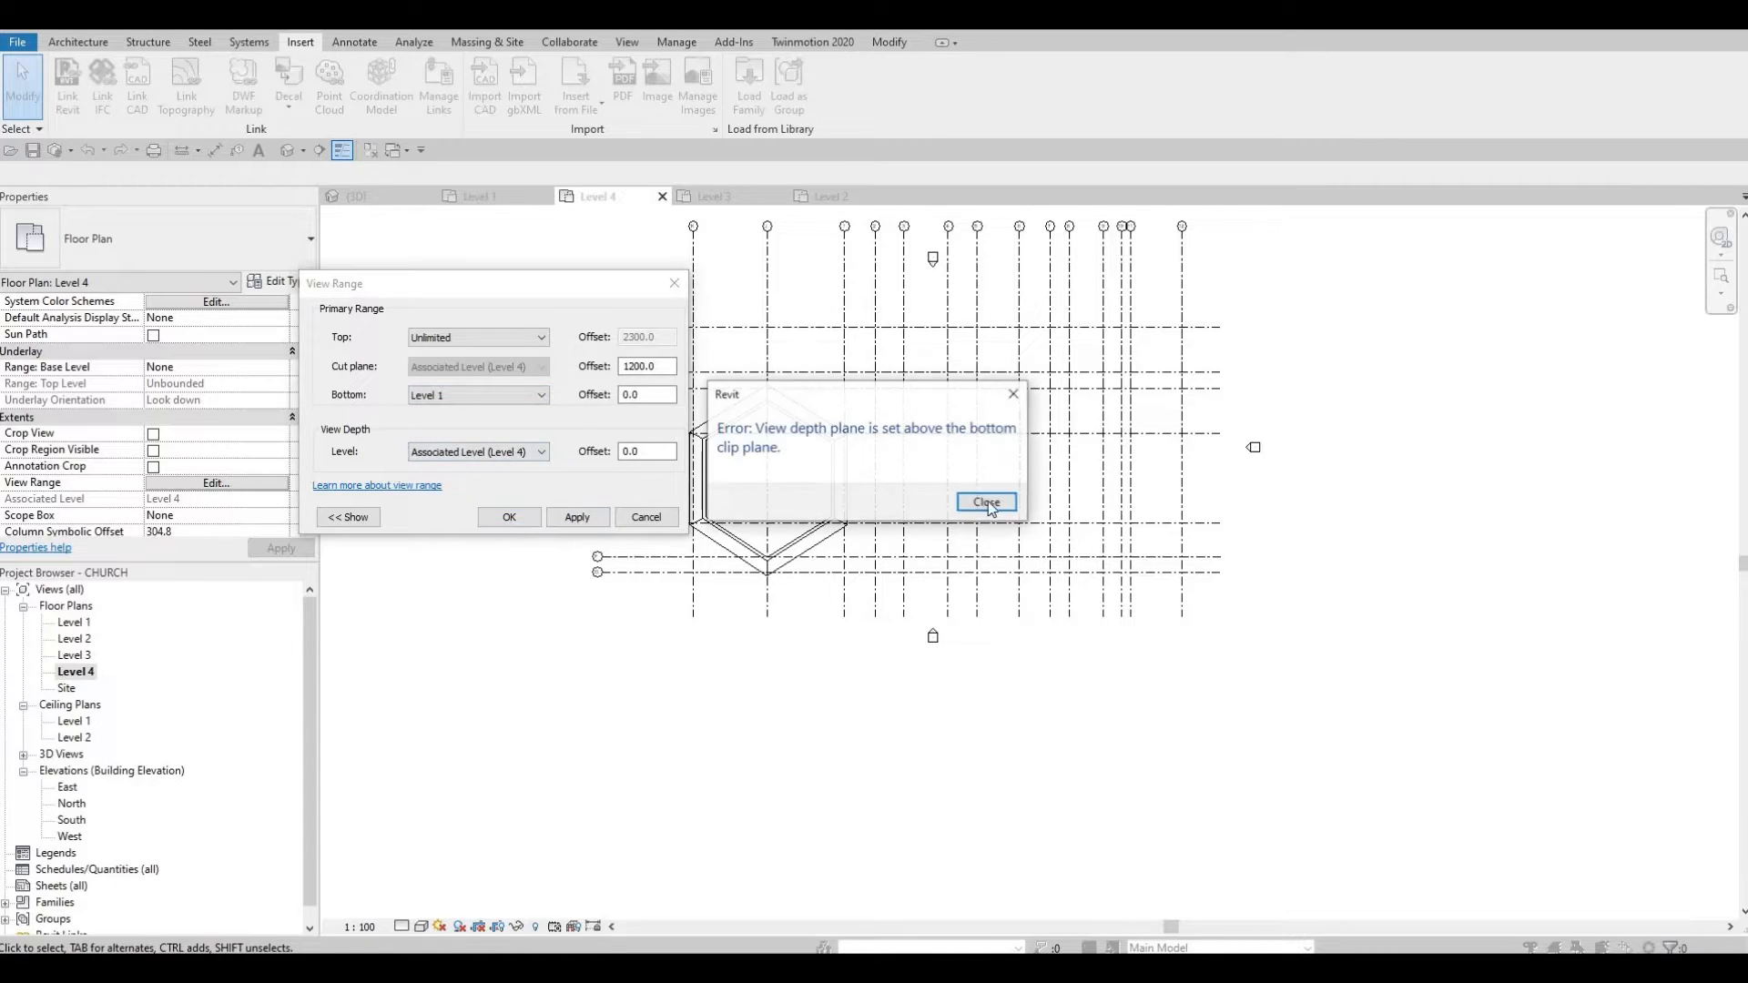
key(Return)
click(526, 452)
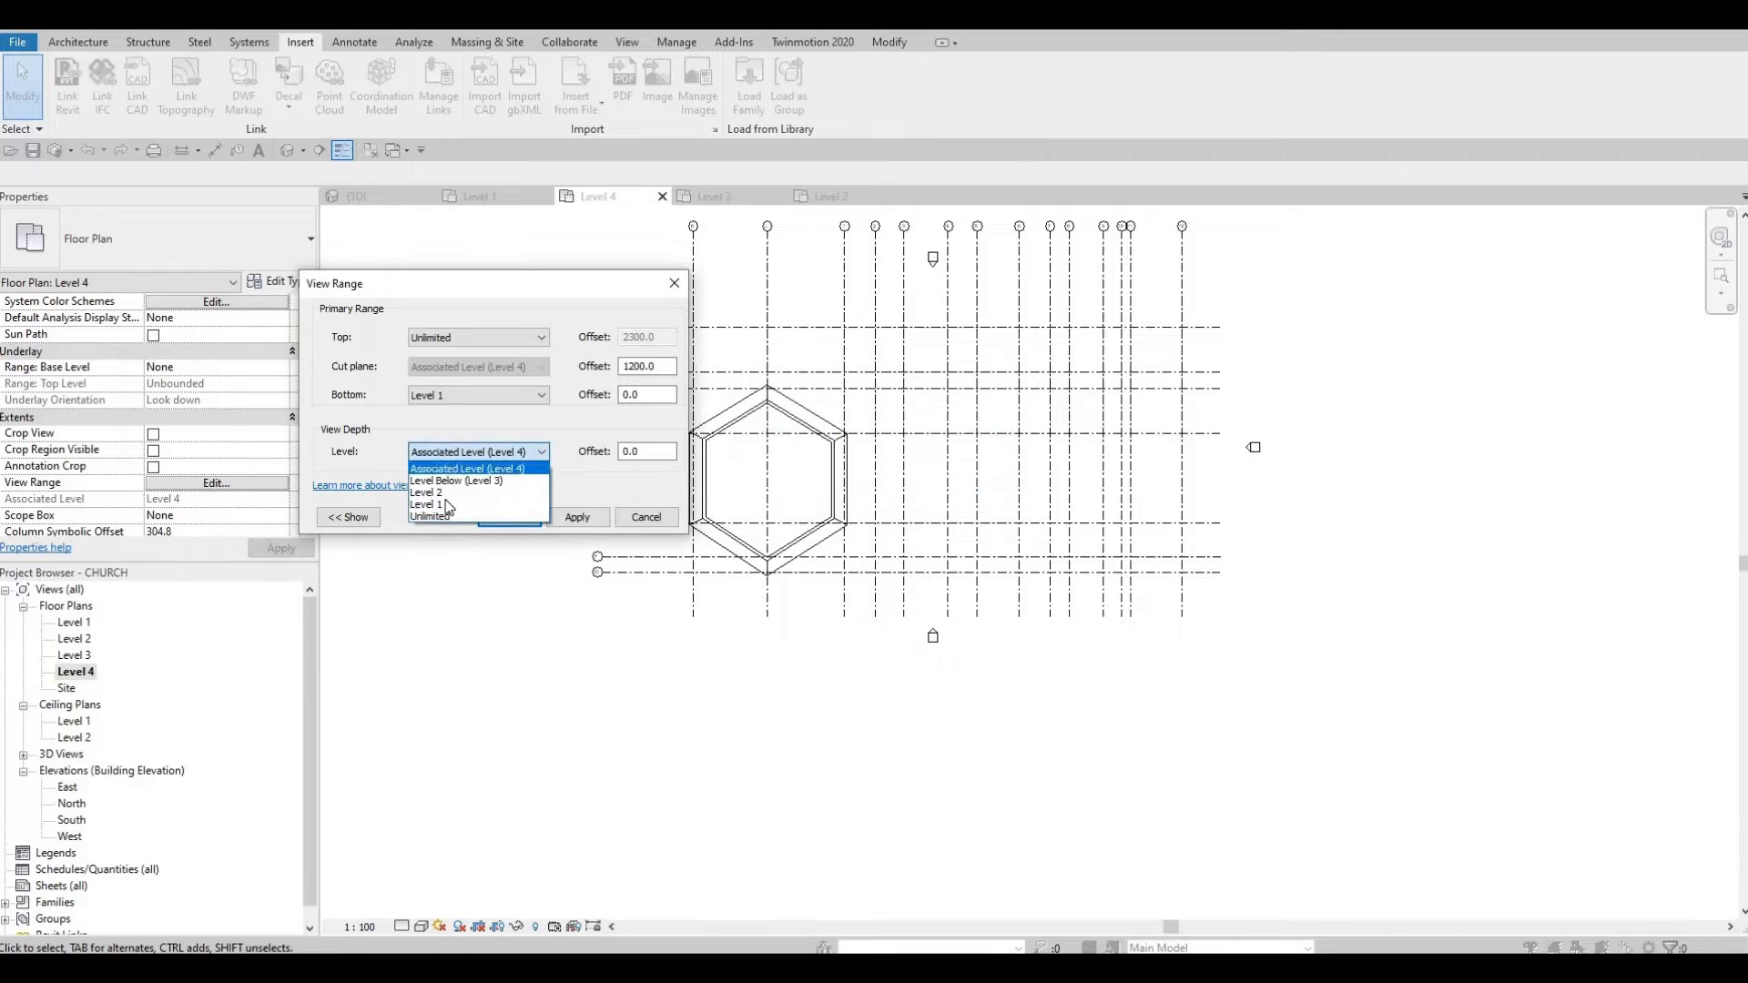
click(448, 502)
click(579, 518)
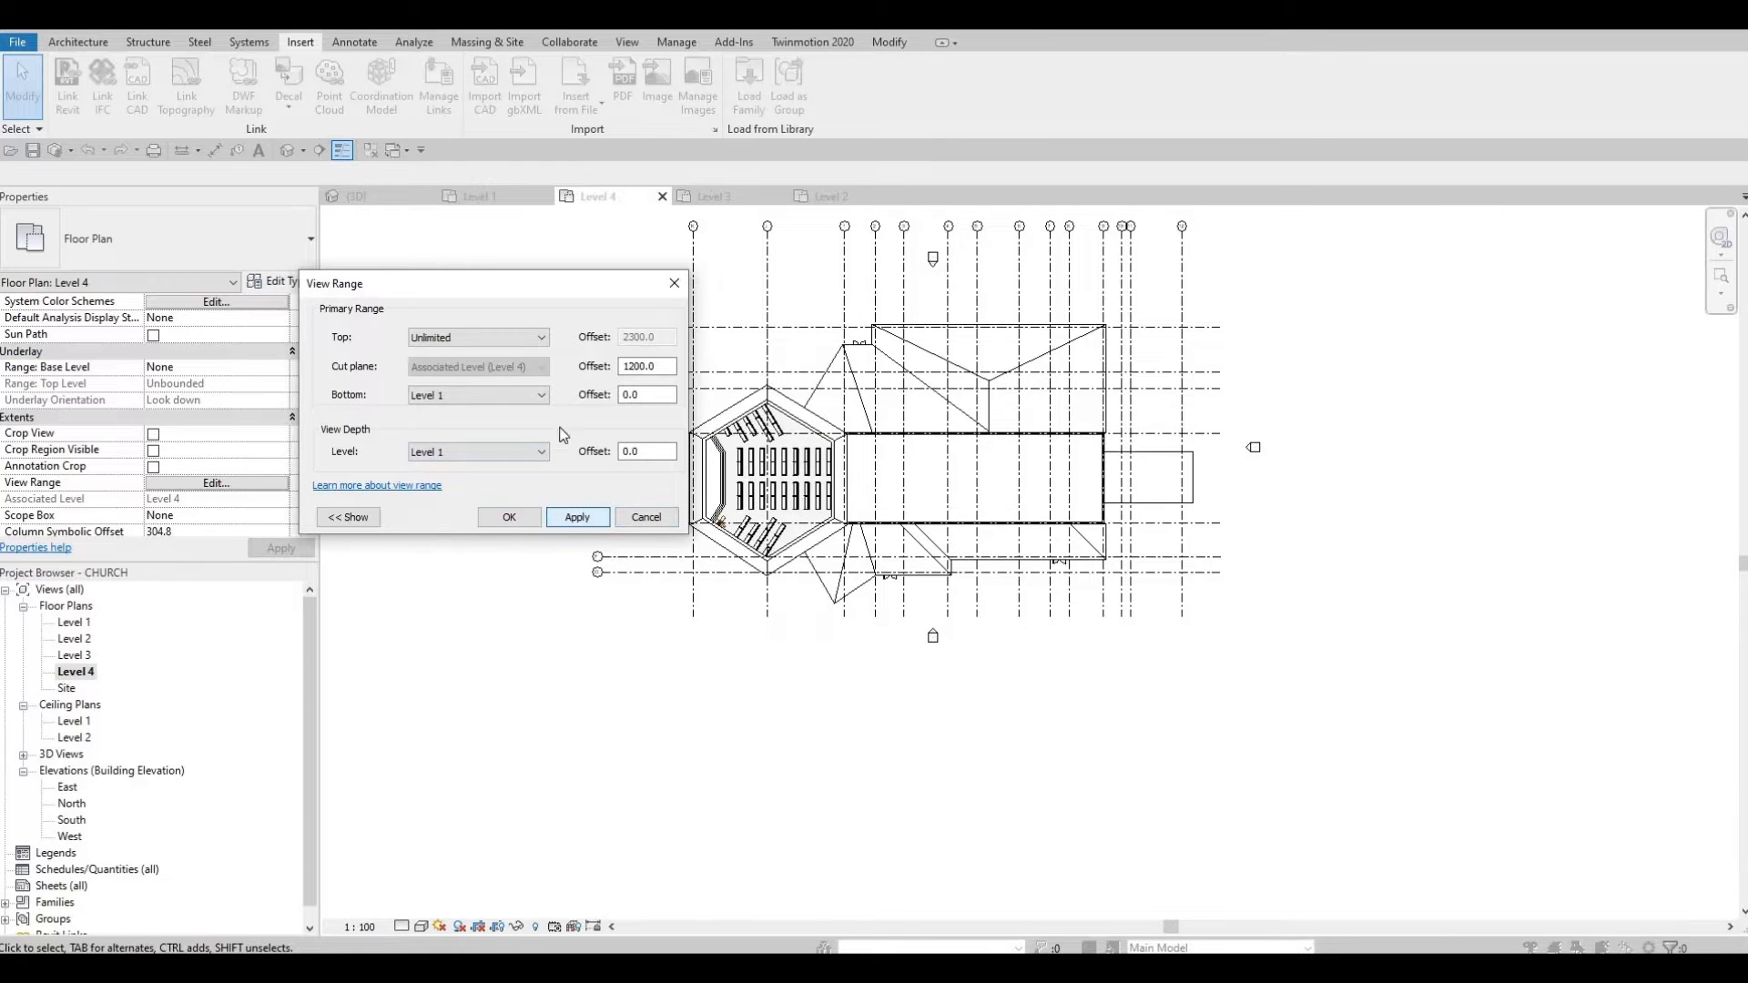
Step: Set the view range top to Level Above with a 10000 offset and apply it
click(510, 338)
click(501, 360)
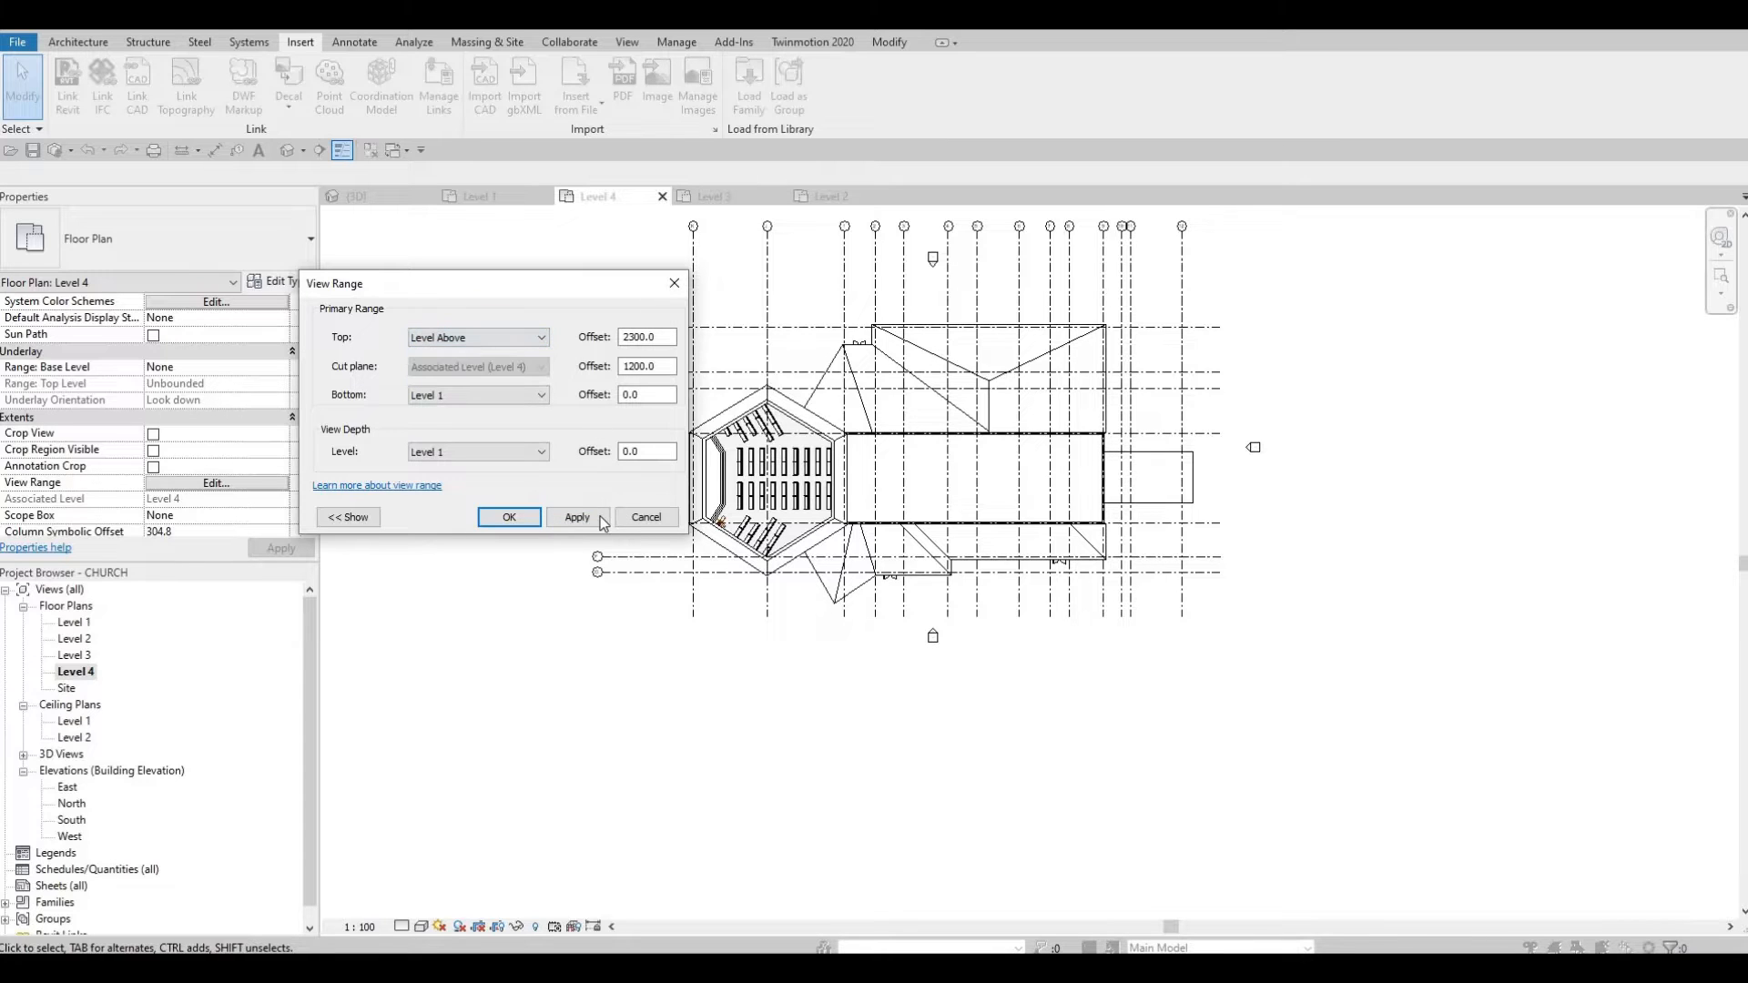
click(599, 516)
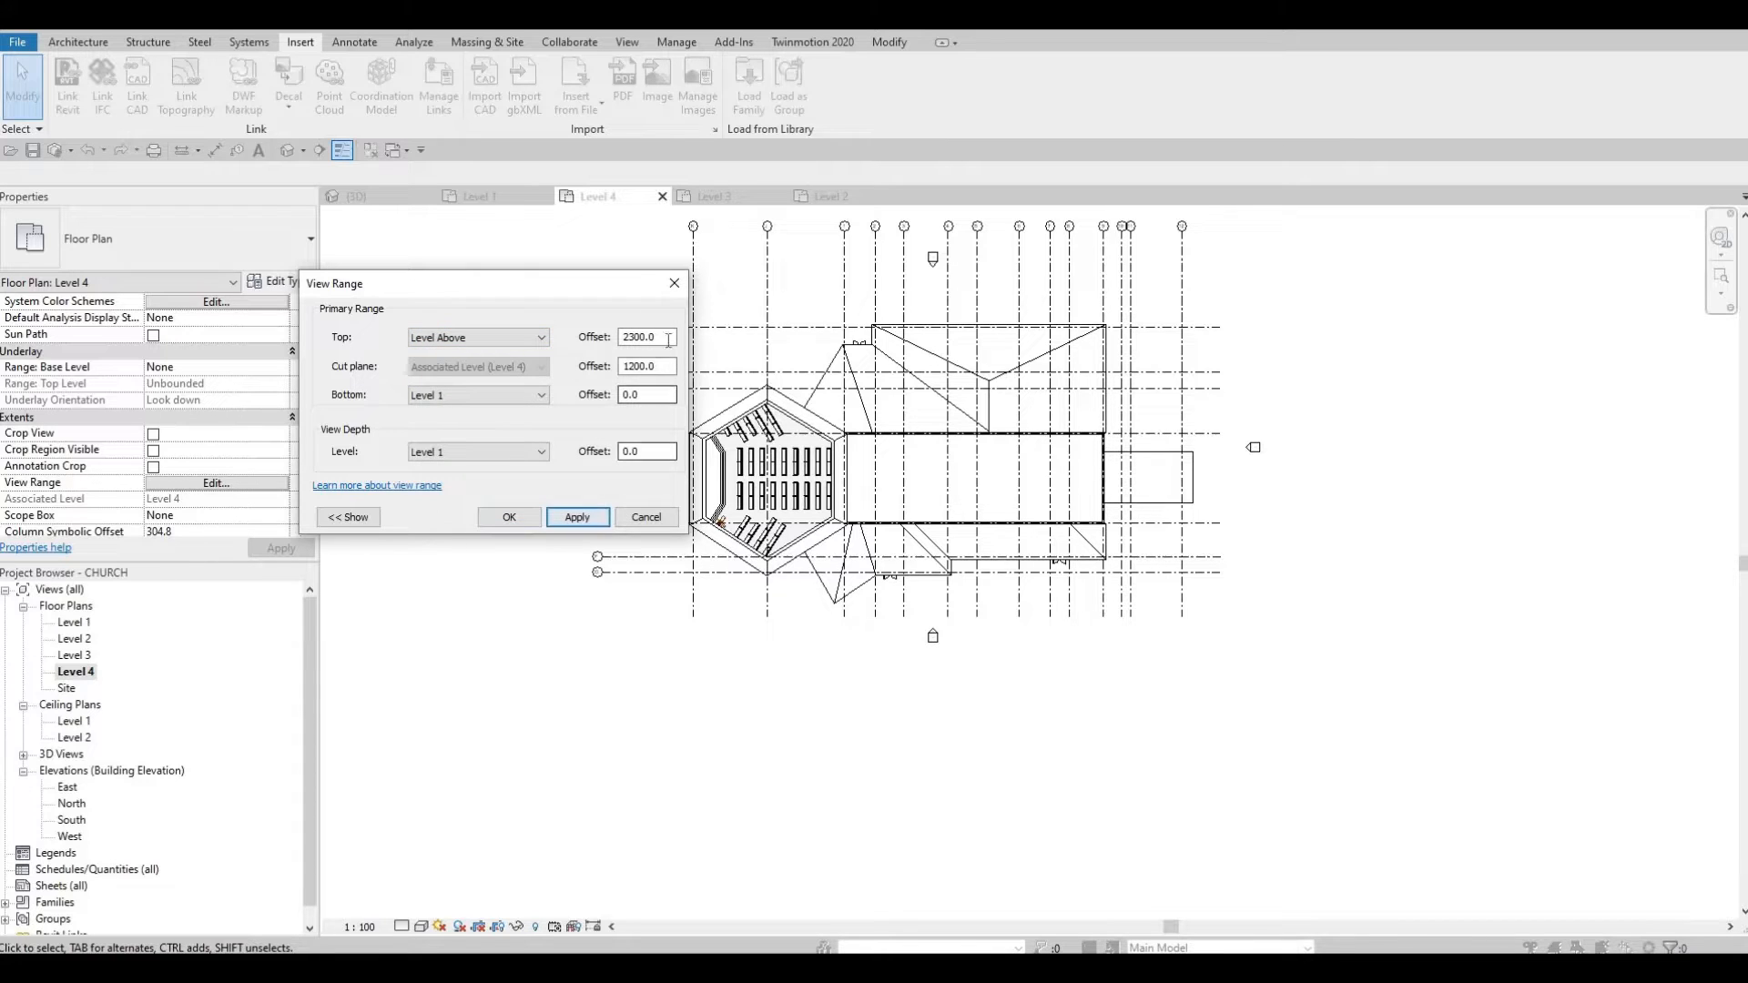
double_click(668, 340)
text(1000)
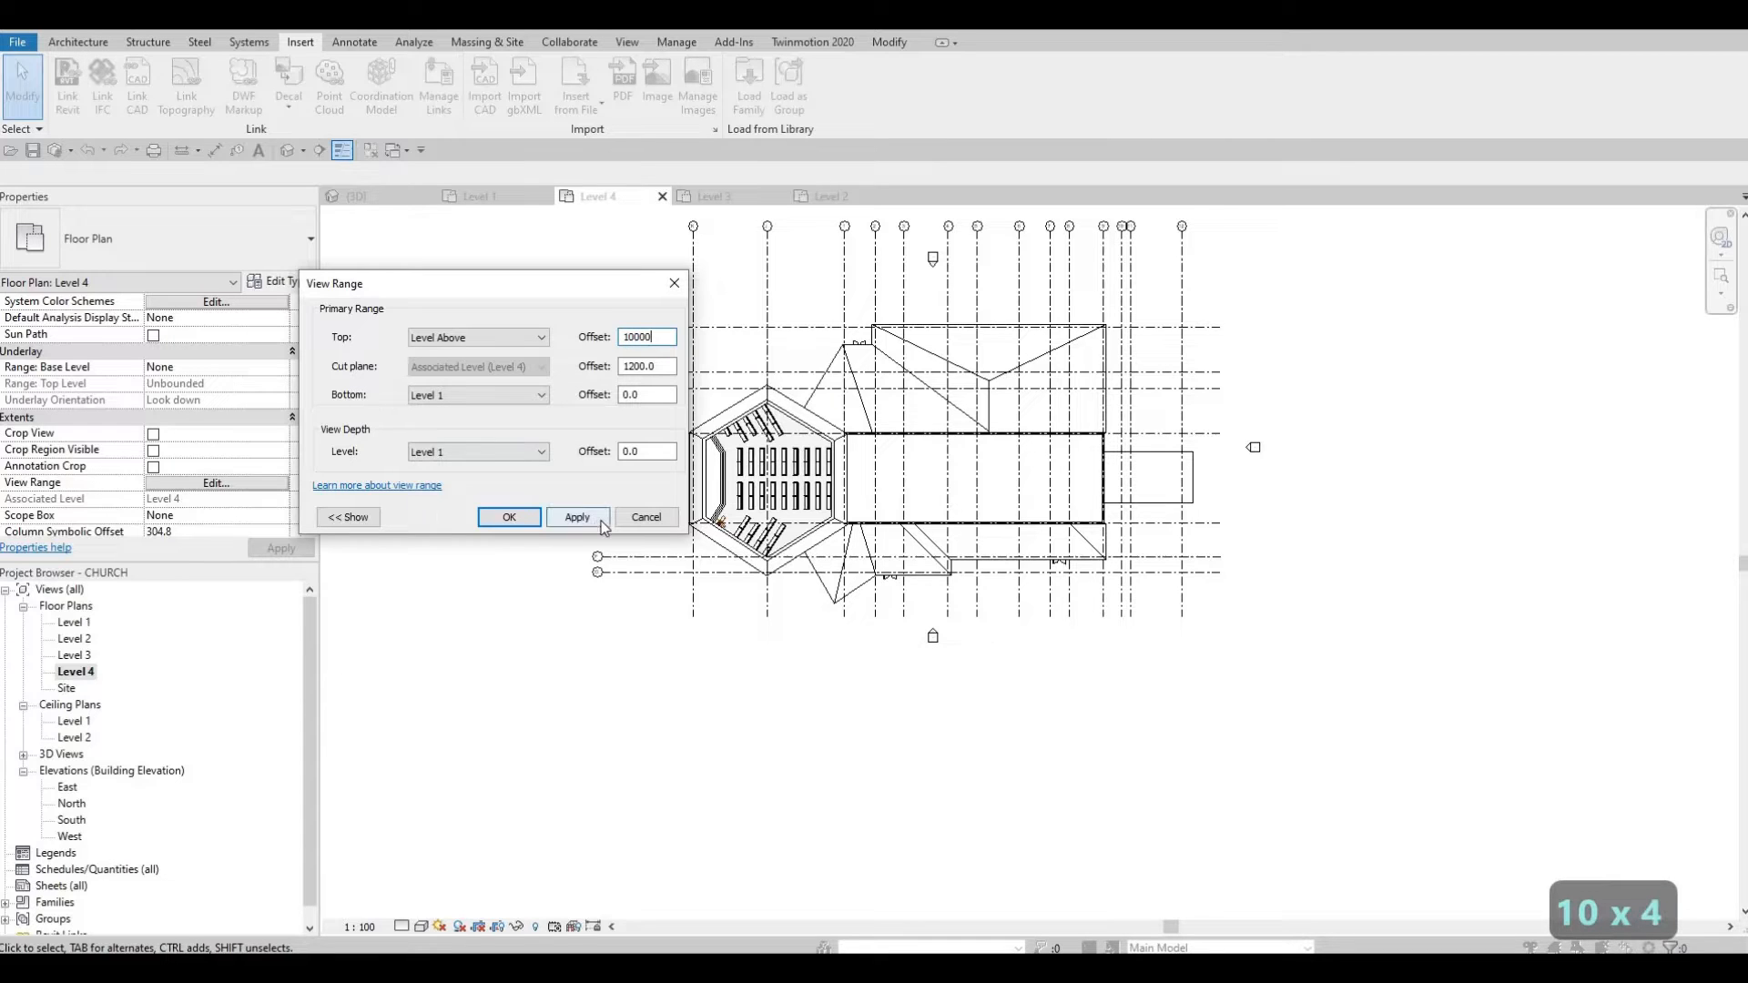
click(554, 519)
click(515, 518)
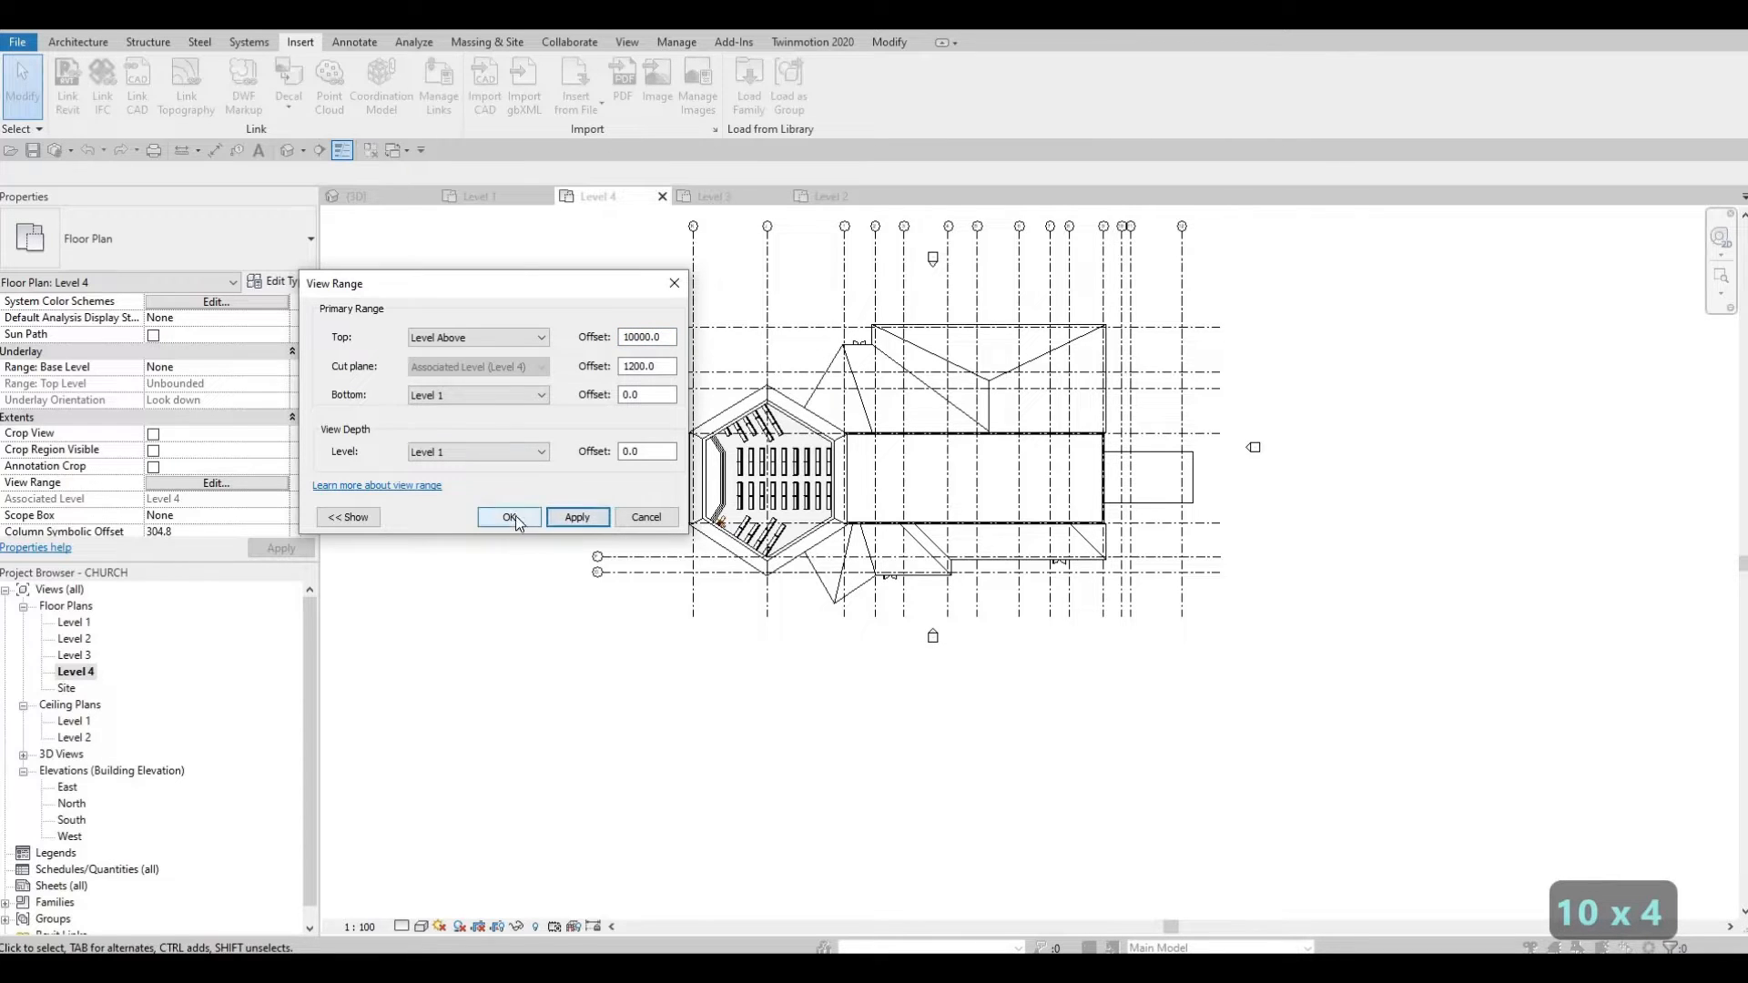
click(216, 482)
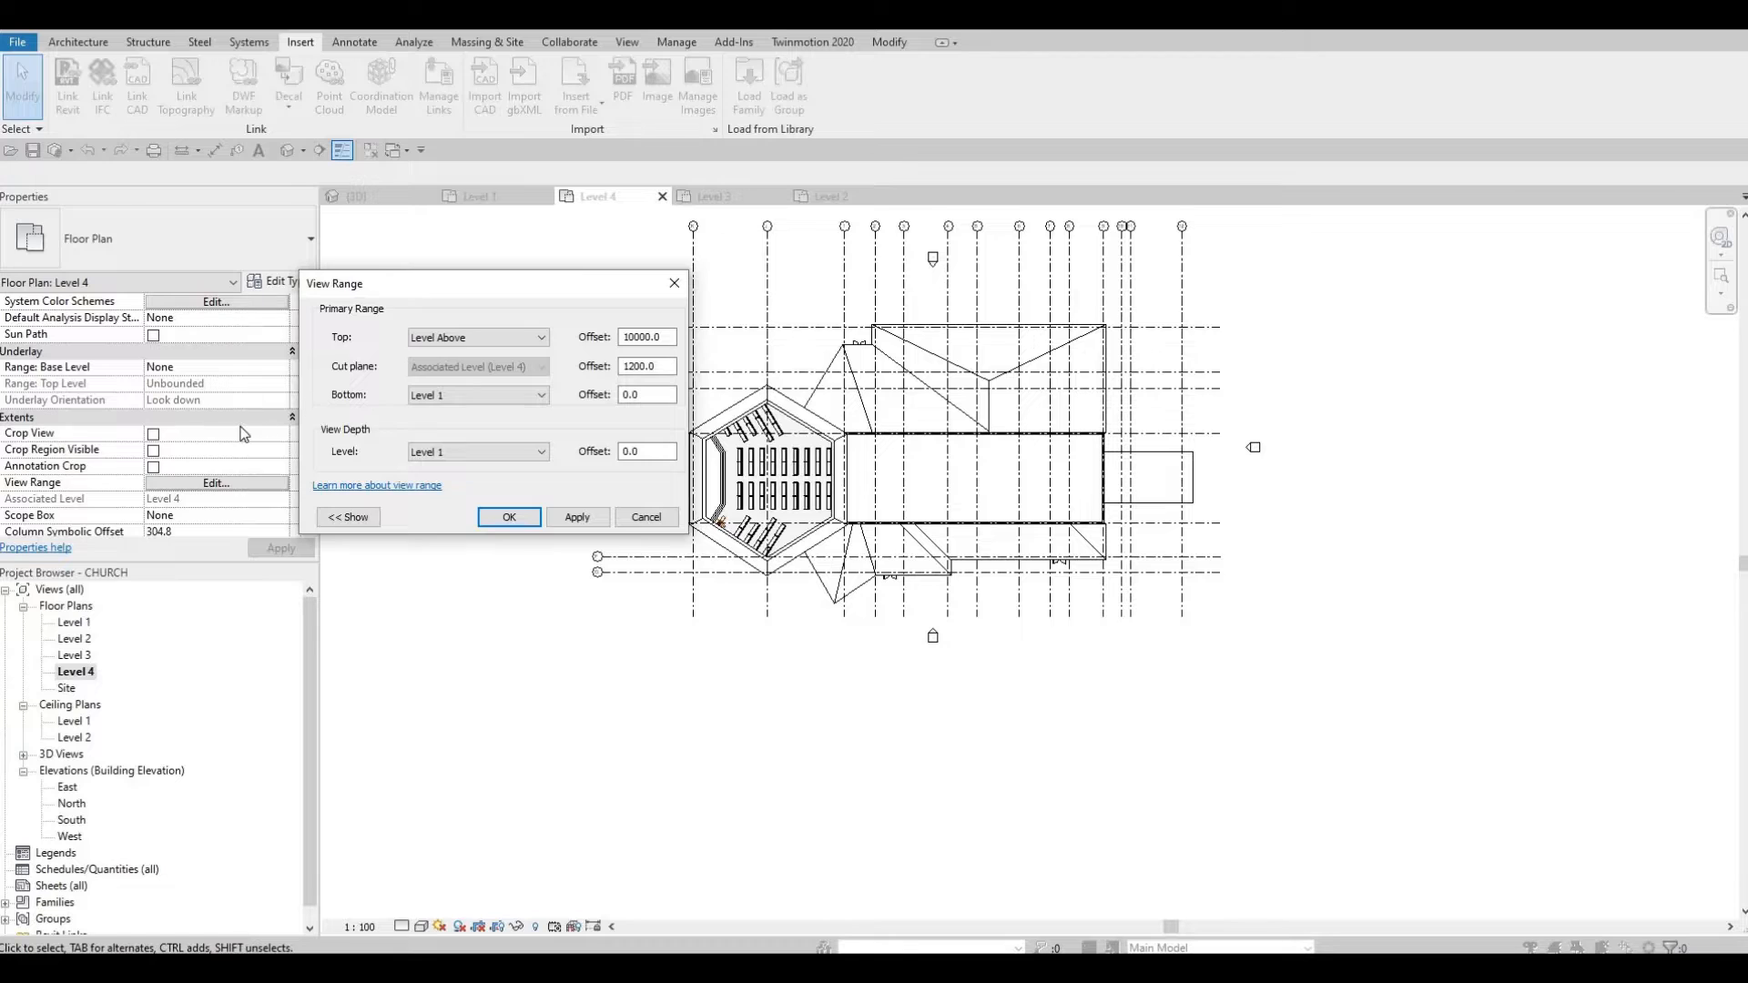
key(Escape)
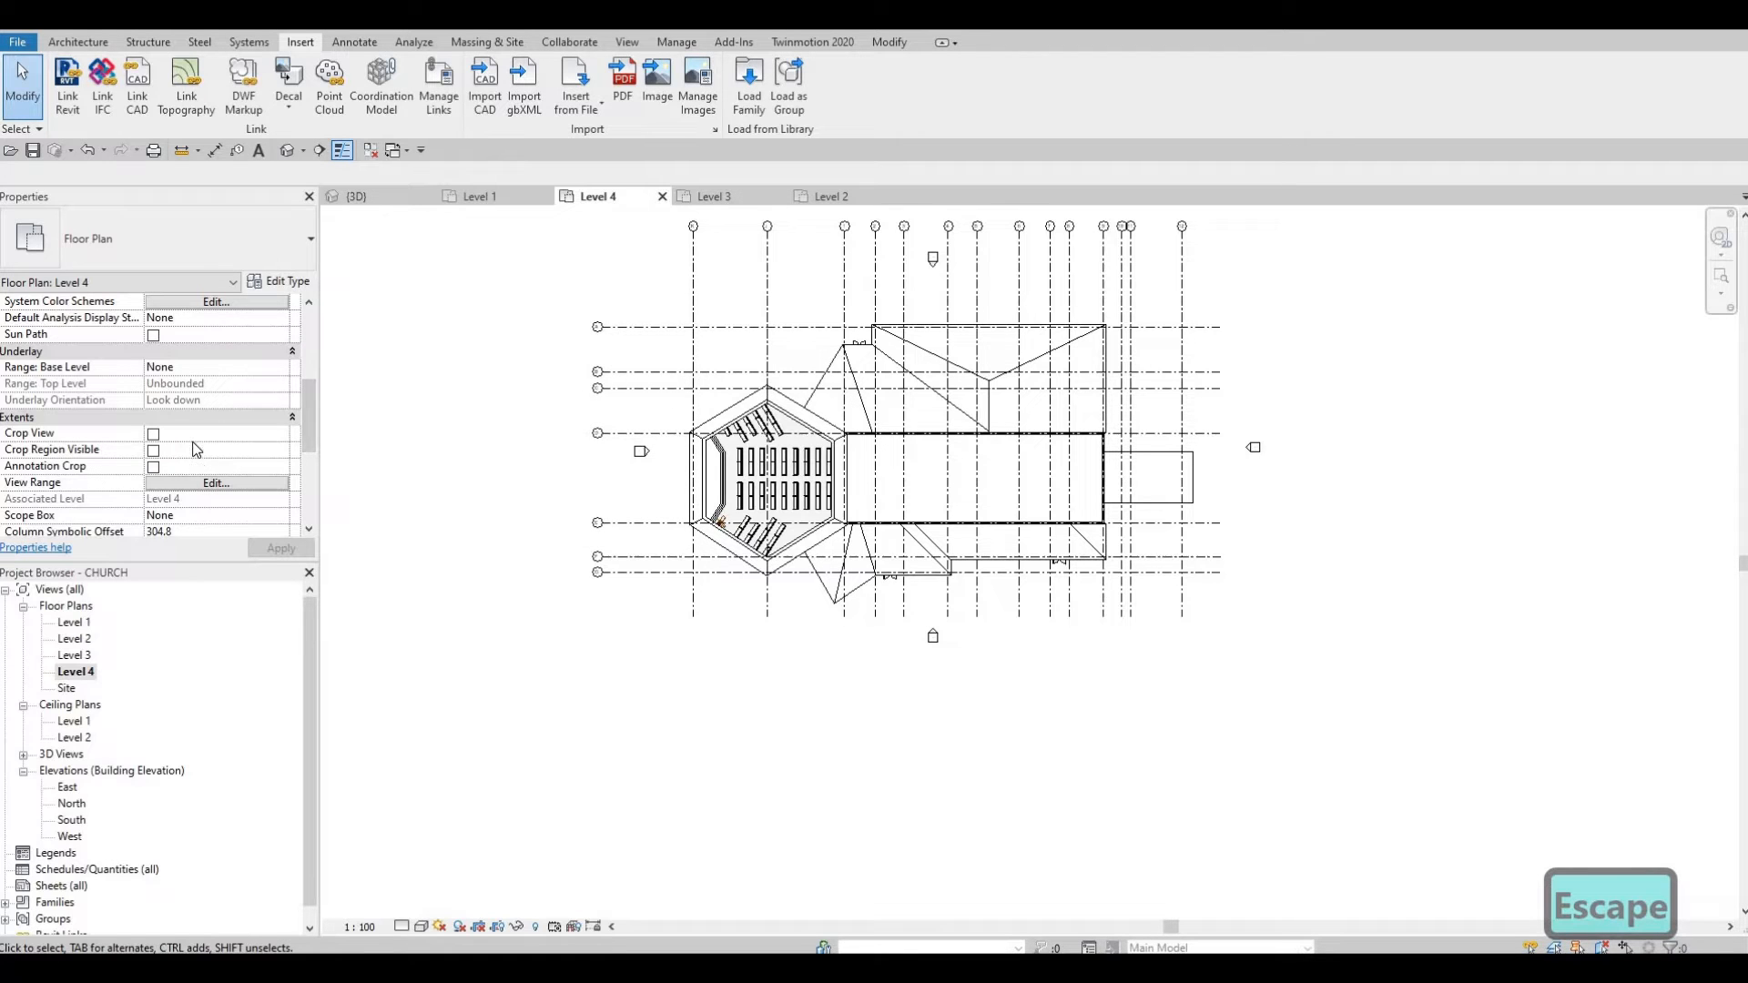
scroll(182, 480, down, 3)
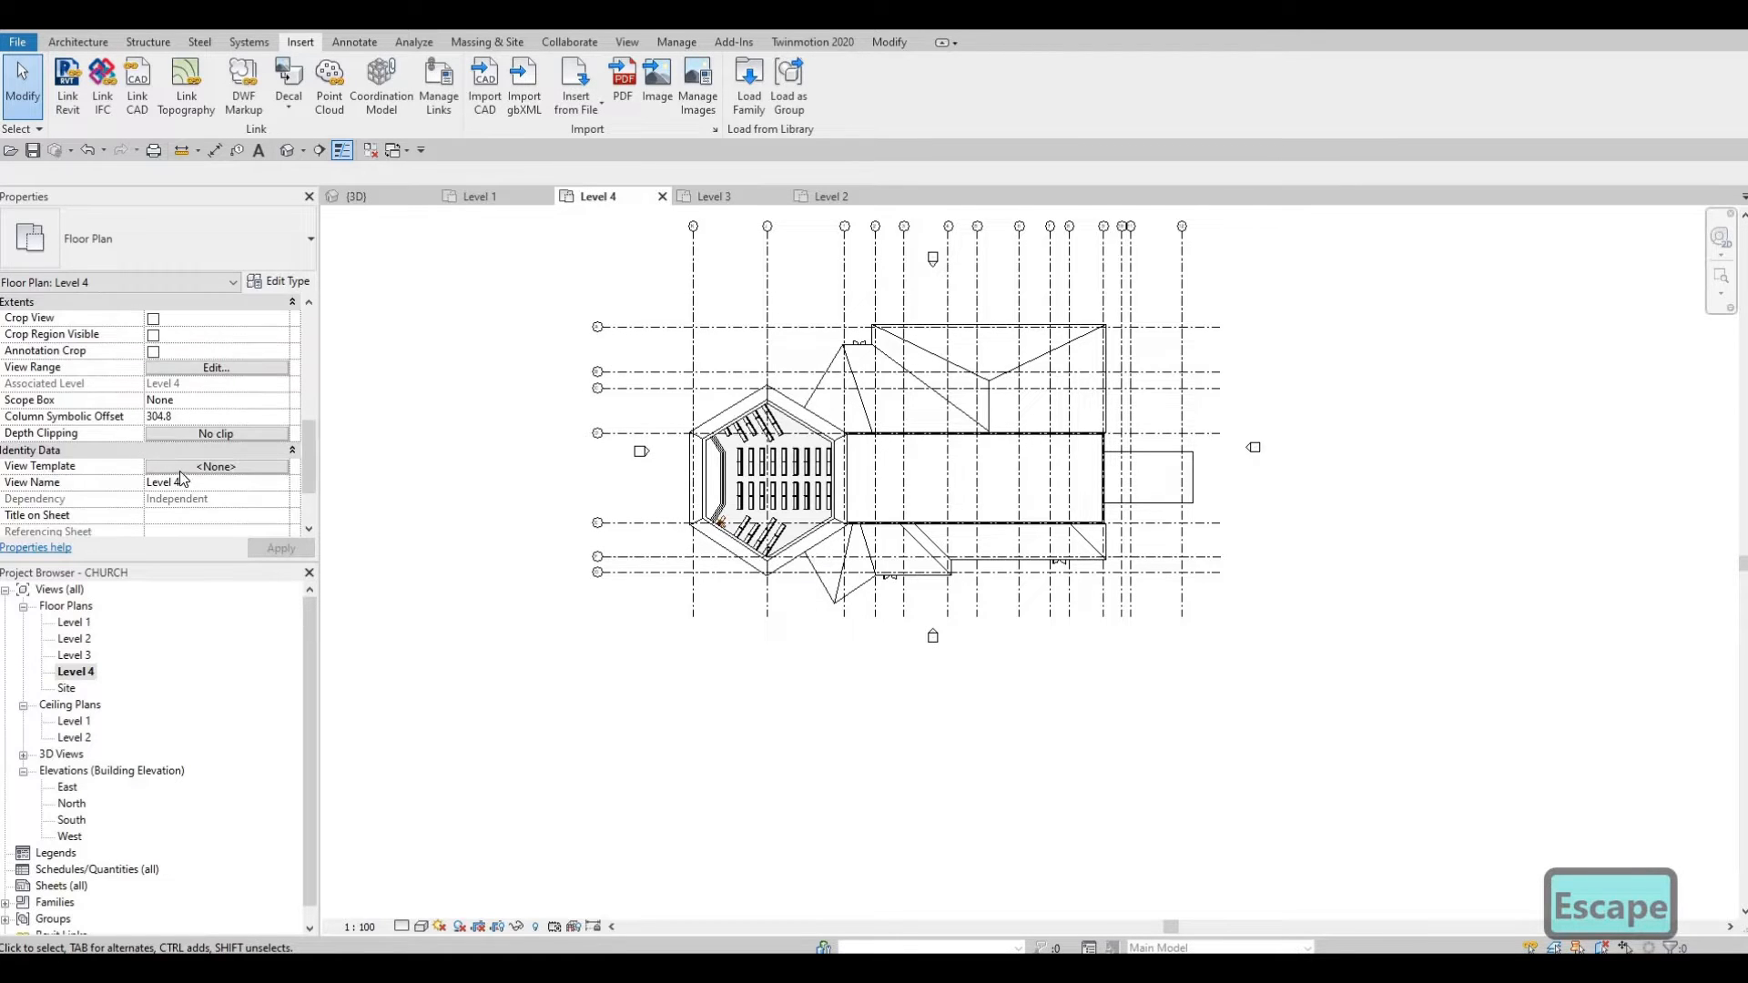
scroll(181, 475, down, 1)
scroll(180, 475, up, 5)
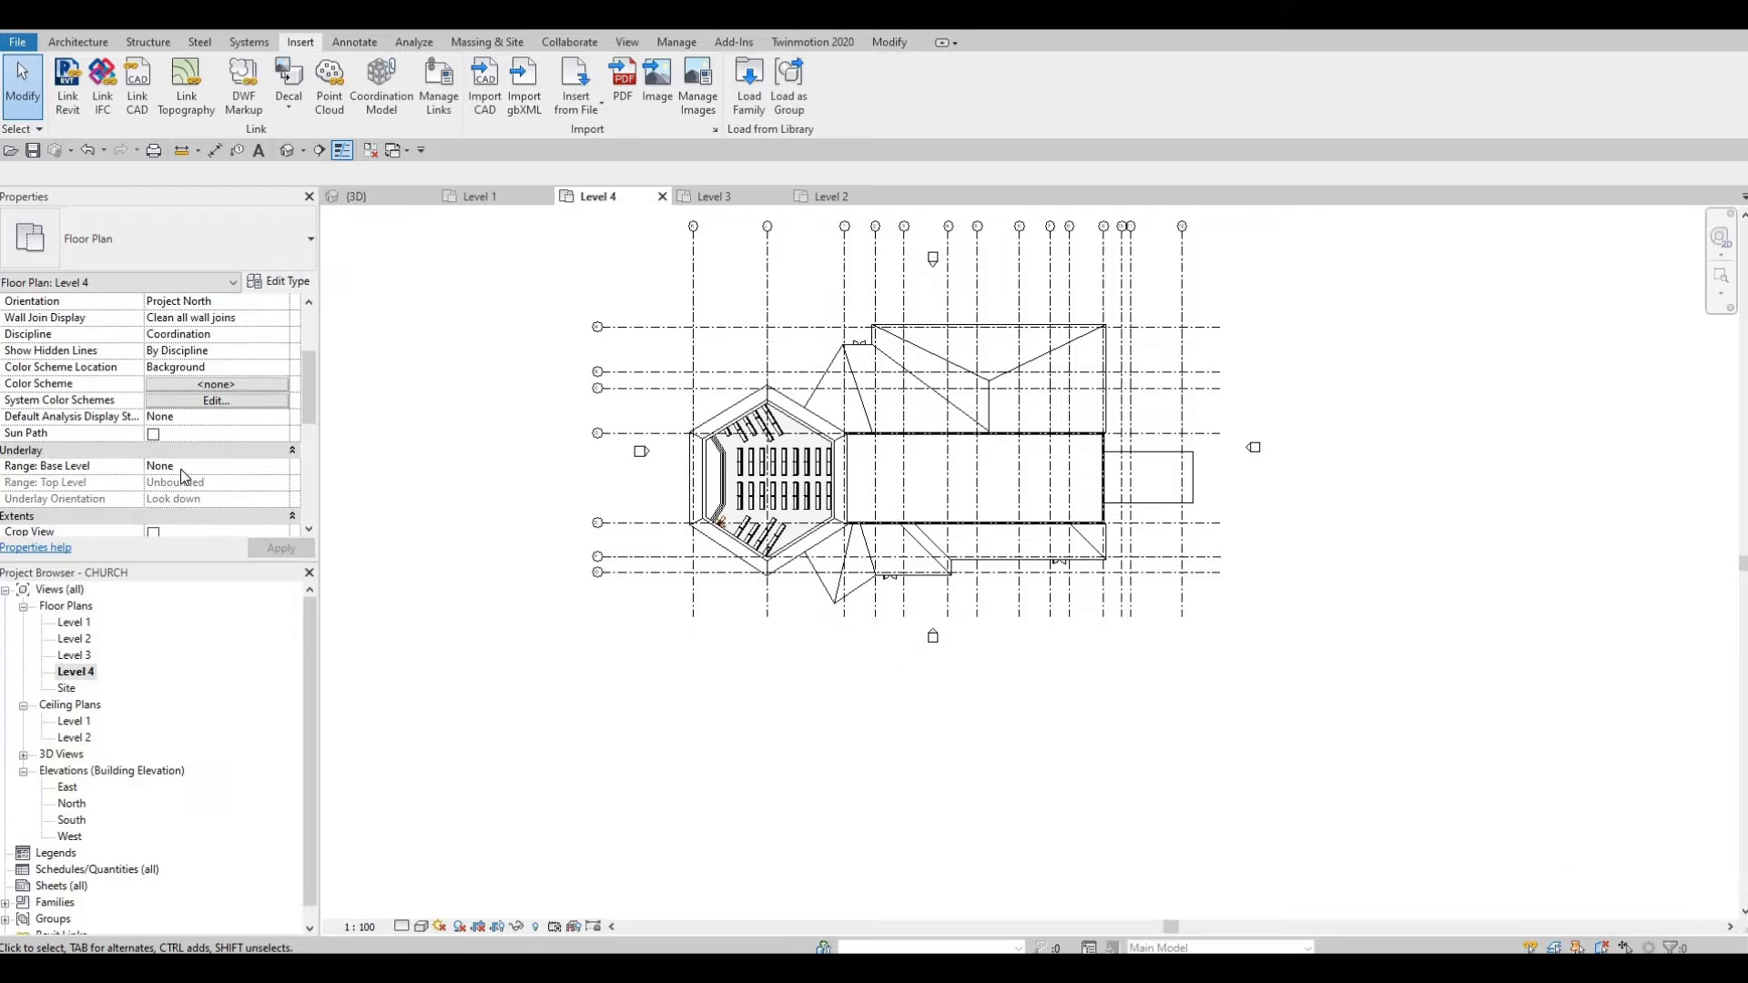
scroll(196, 472, up, 3)
scroll(204, 462, down, 2)
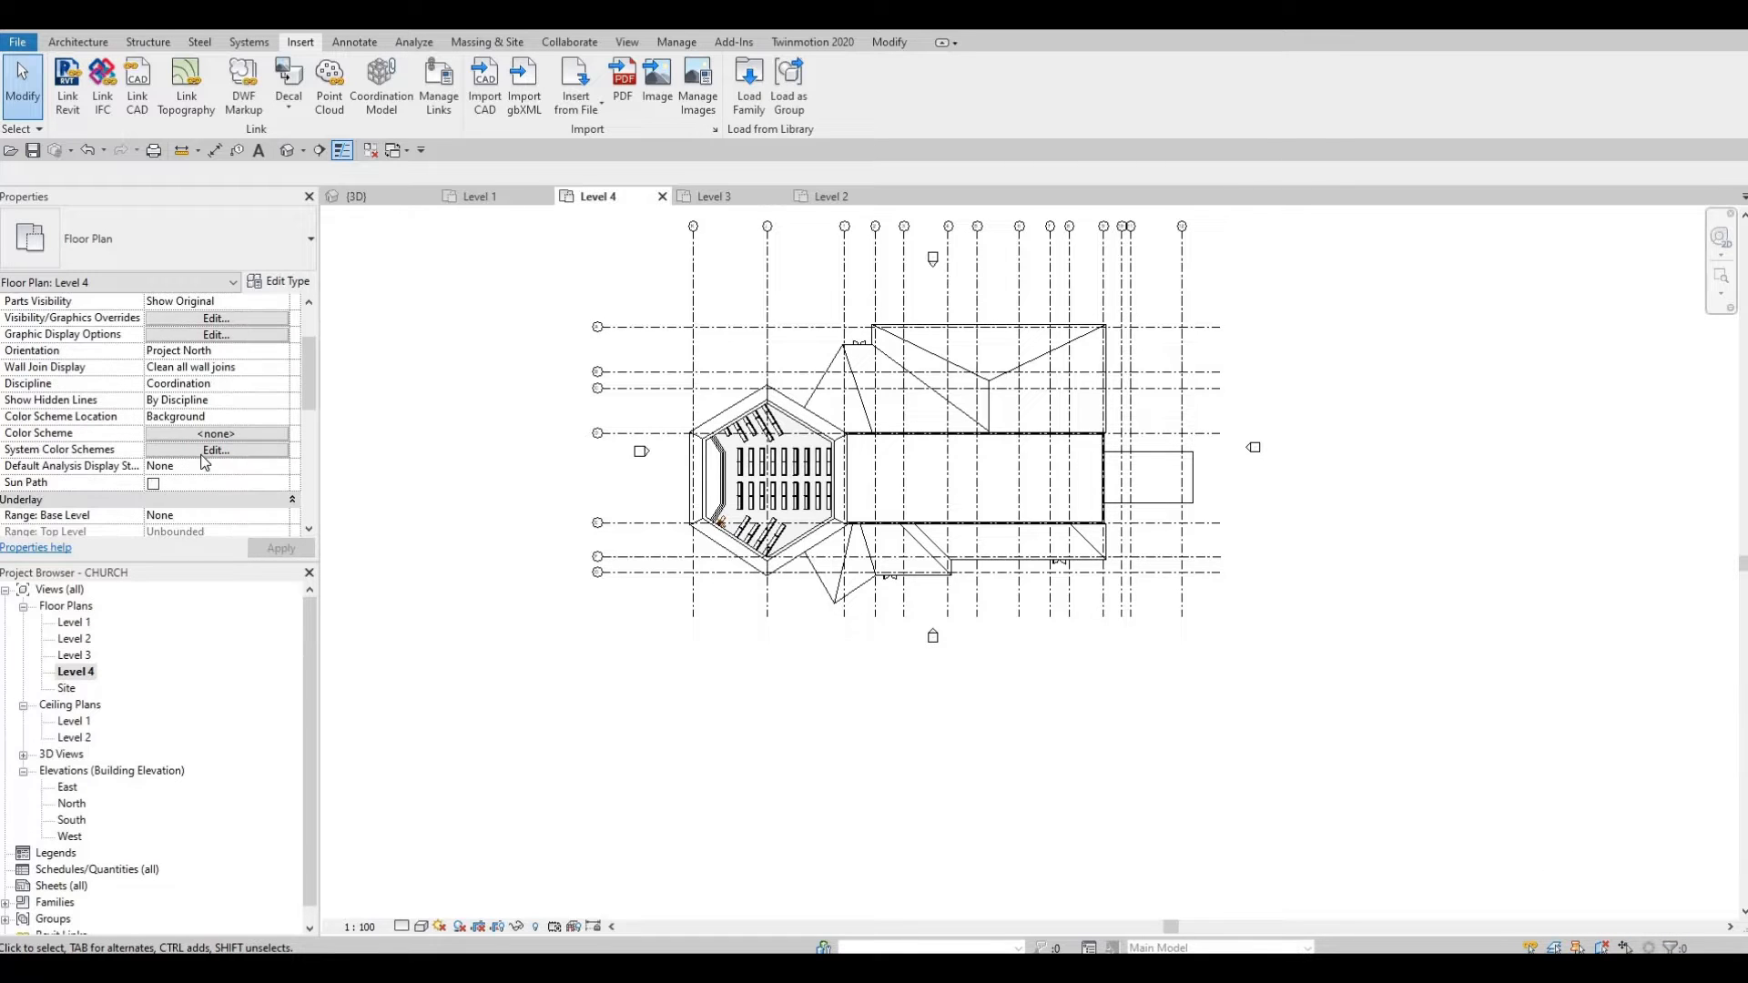
scroll(204, 461, down, 3)
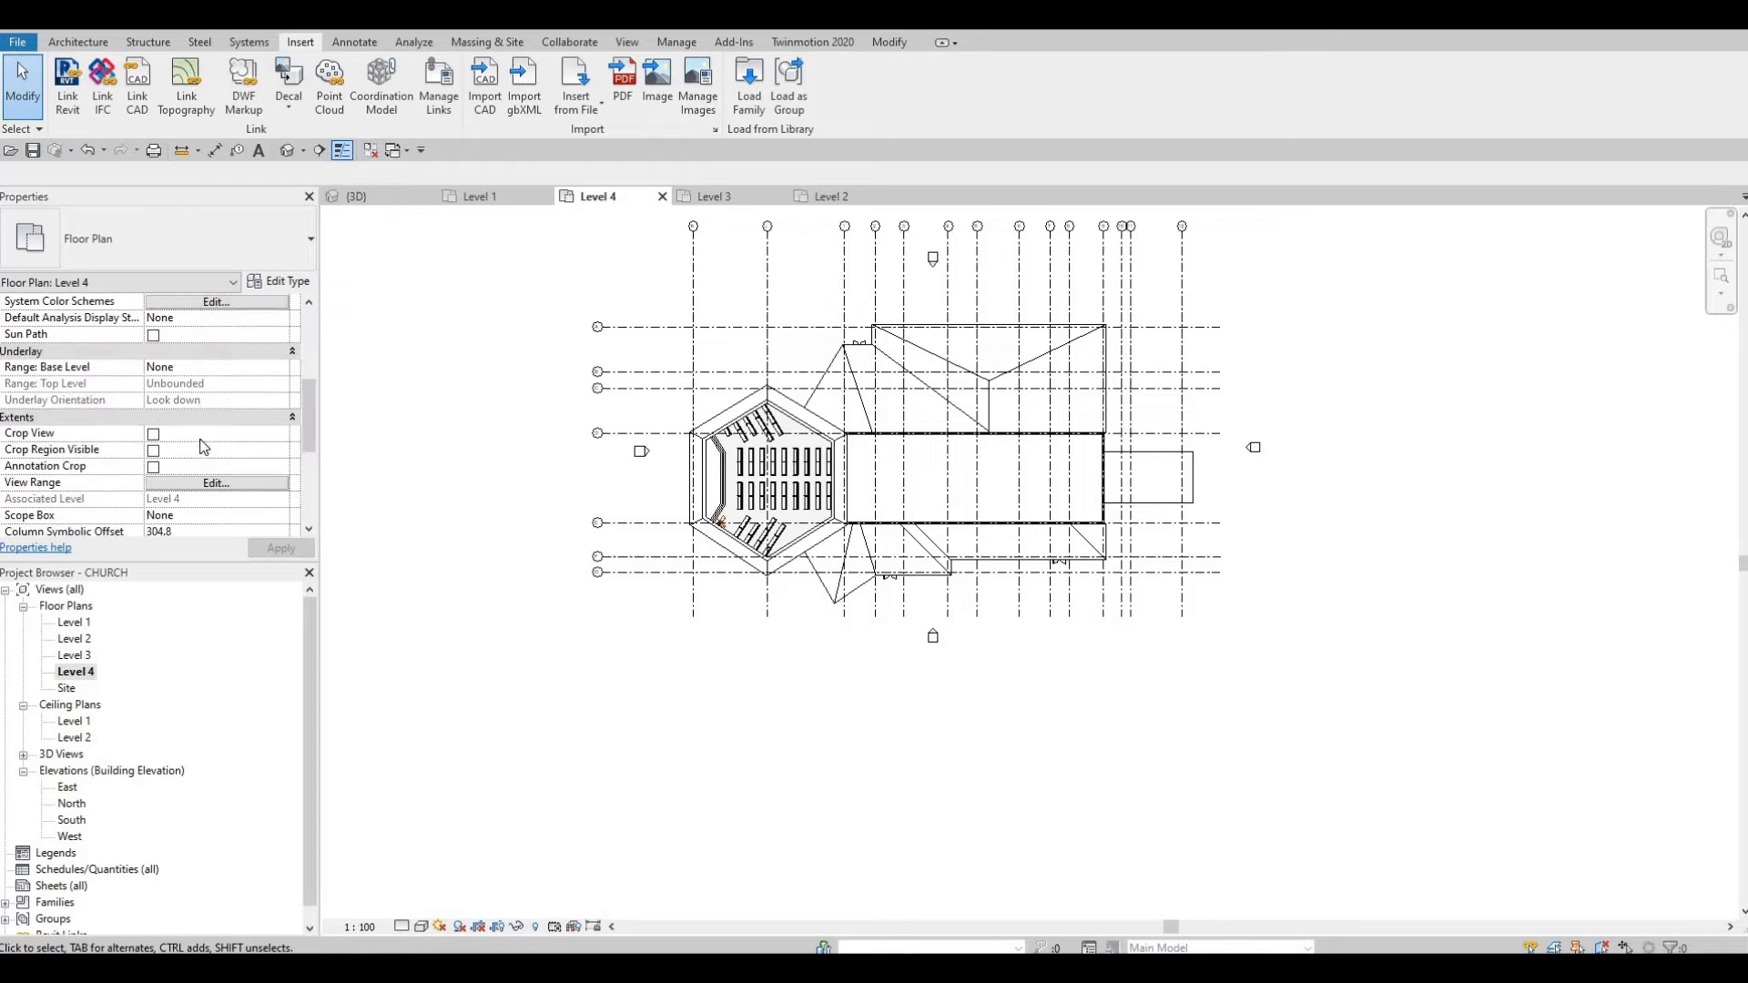
key(Escape)
key(Escape)
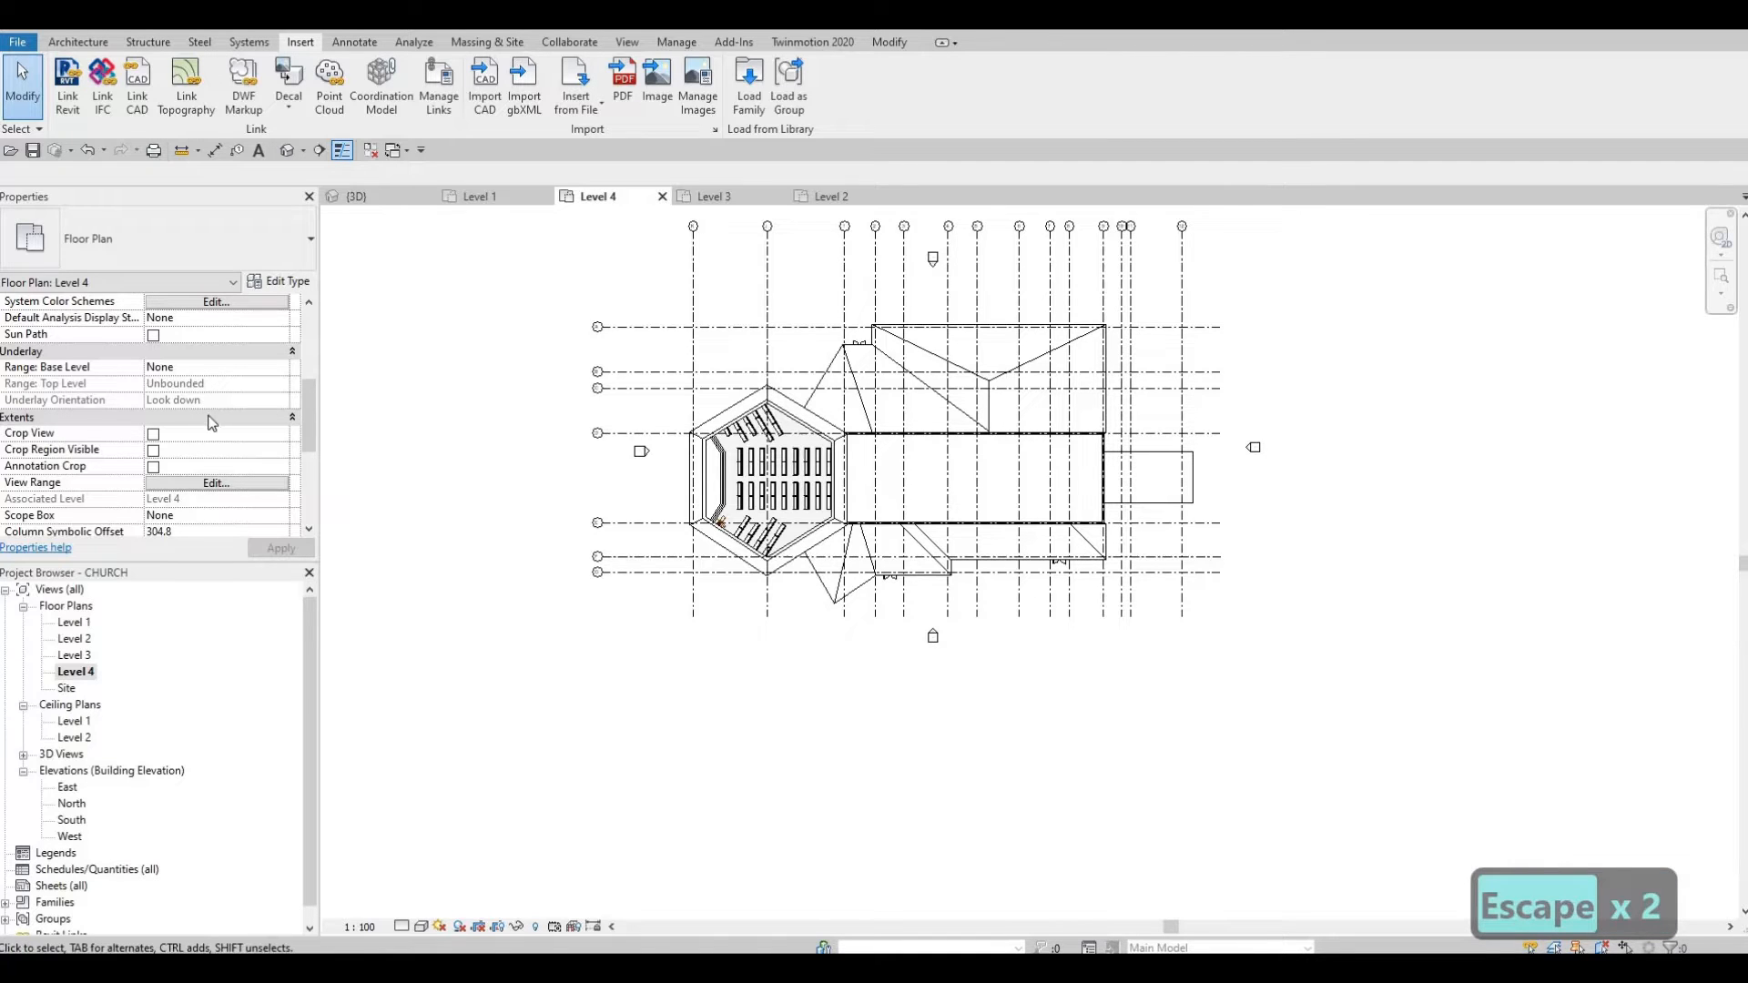
scroll(210, 421, up, 2)
scroll(204, 360, down, 2)
click(240, 306)
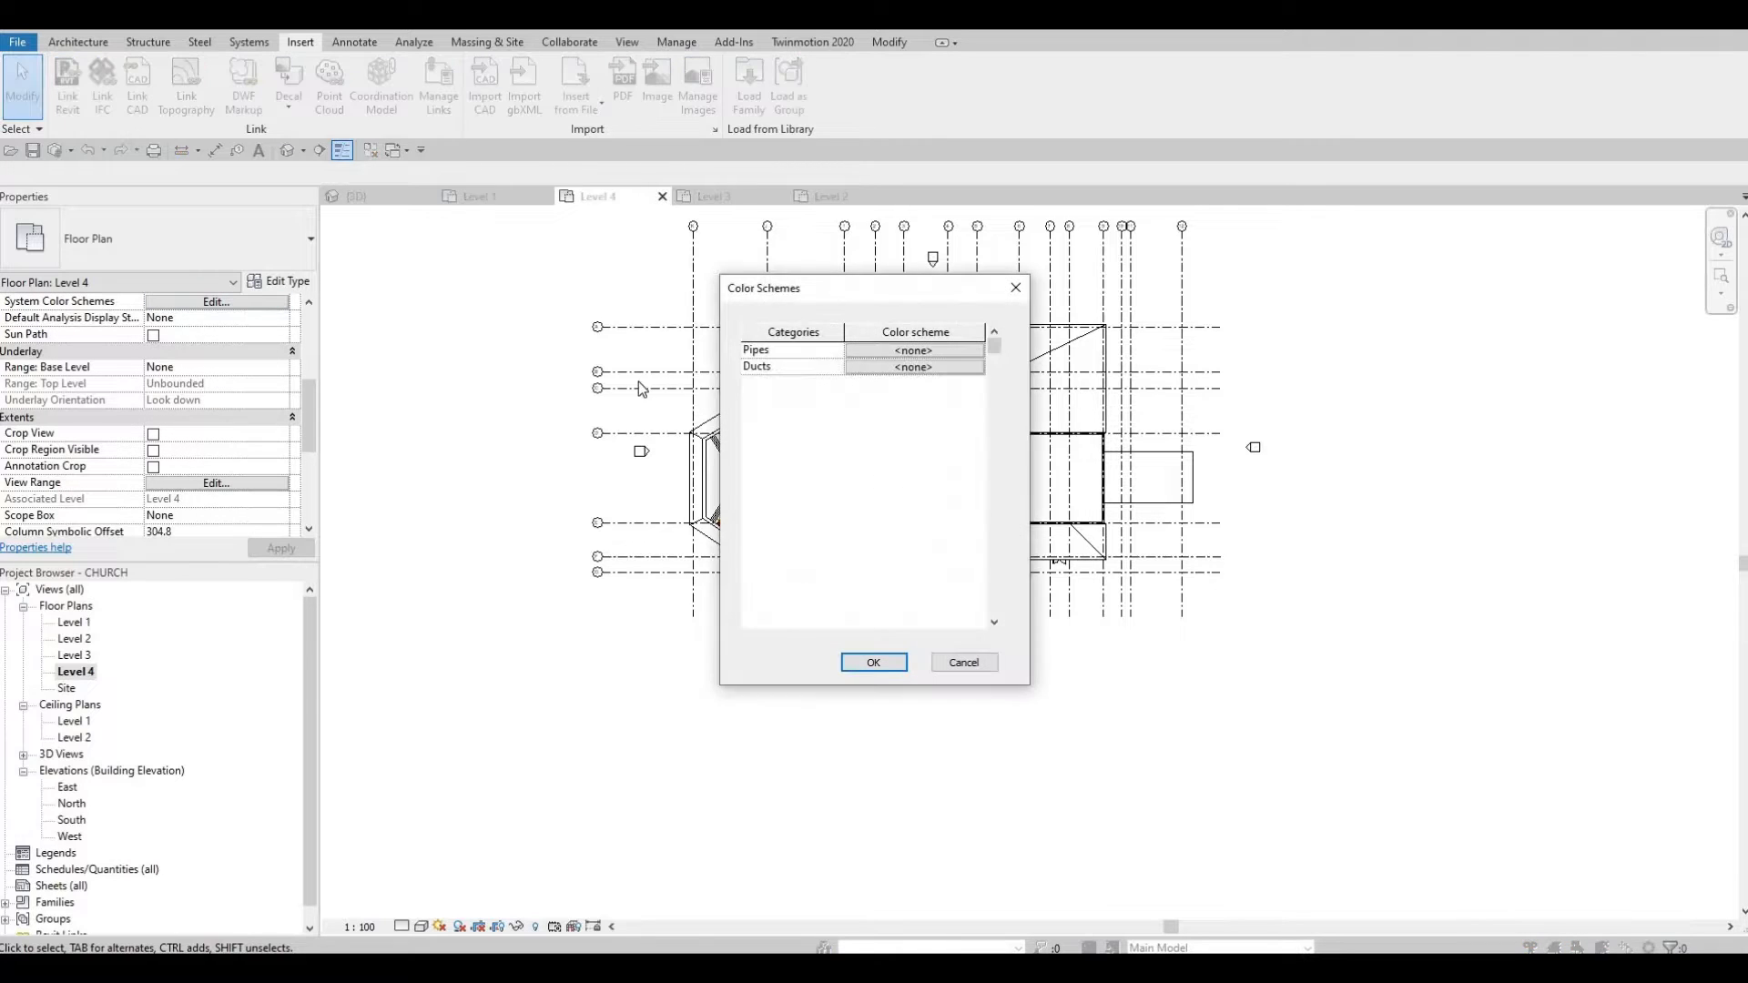
key(Escape)
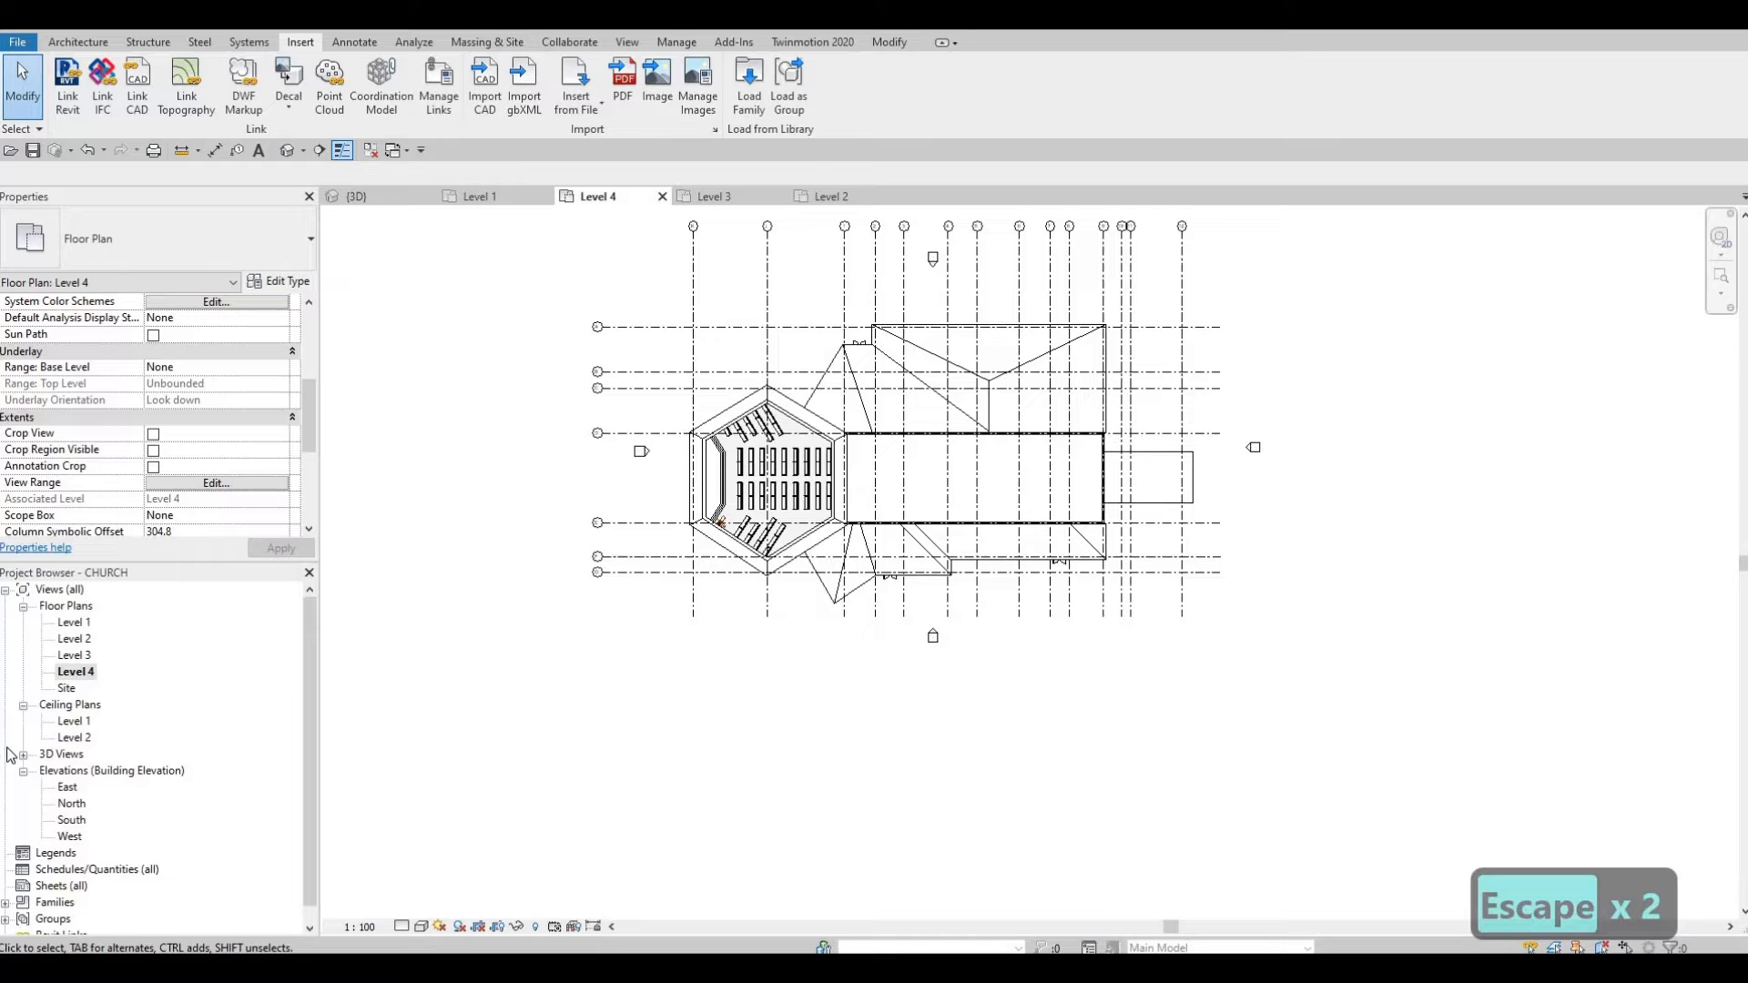
Step: Open the Level 2 ceiling plan and try setting its view range top to Unlimited
double_click(74, 738)
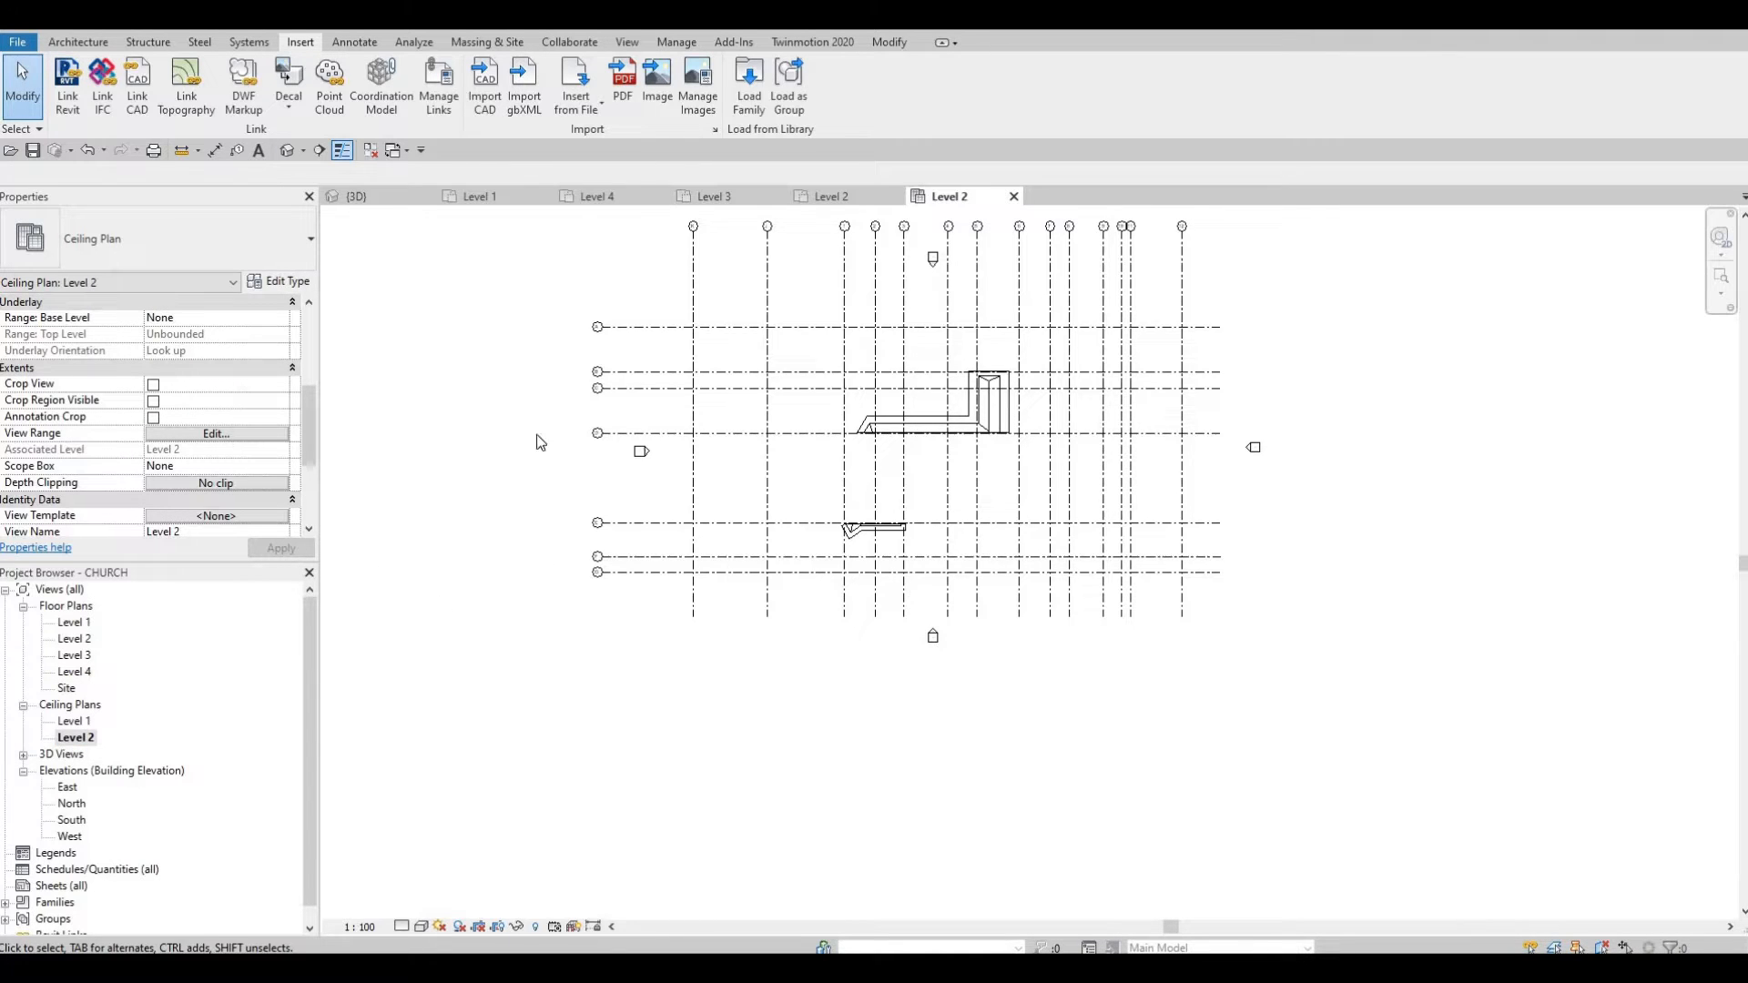
click(216, 433)
click(508, 338)
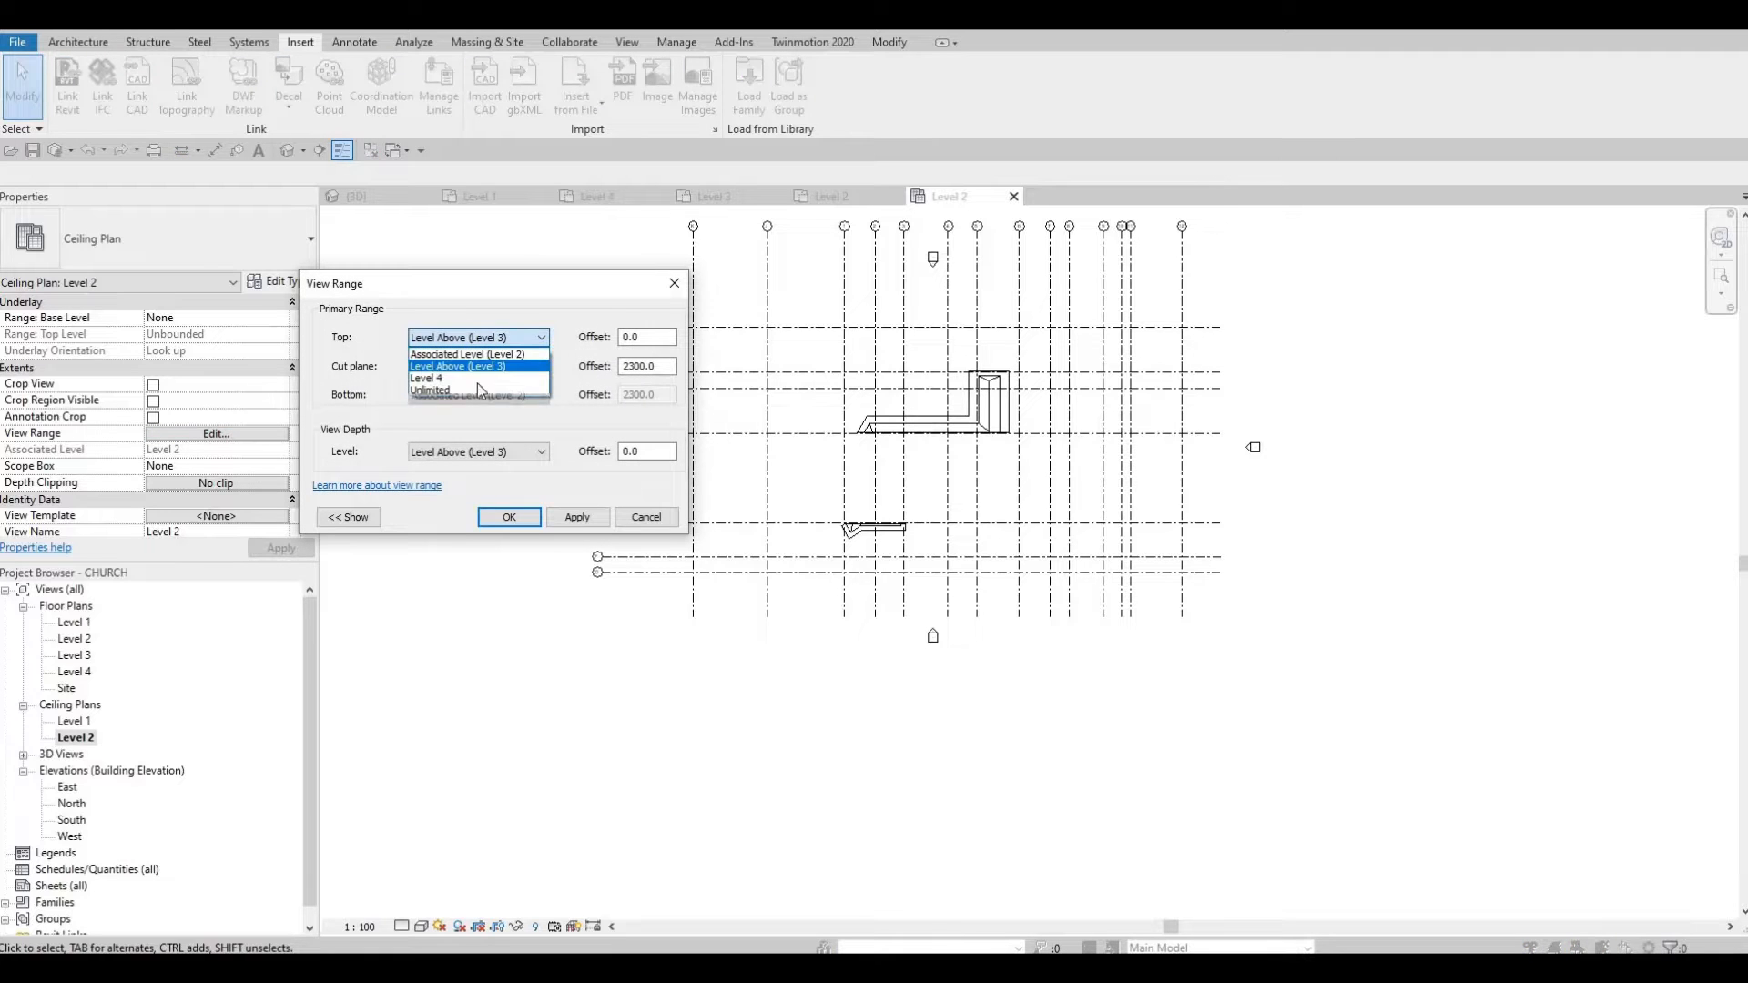
click(470, 389)
click(577, 517)
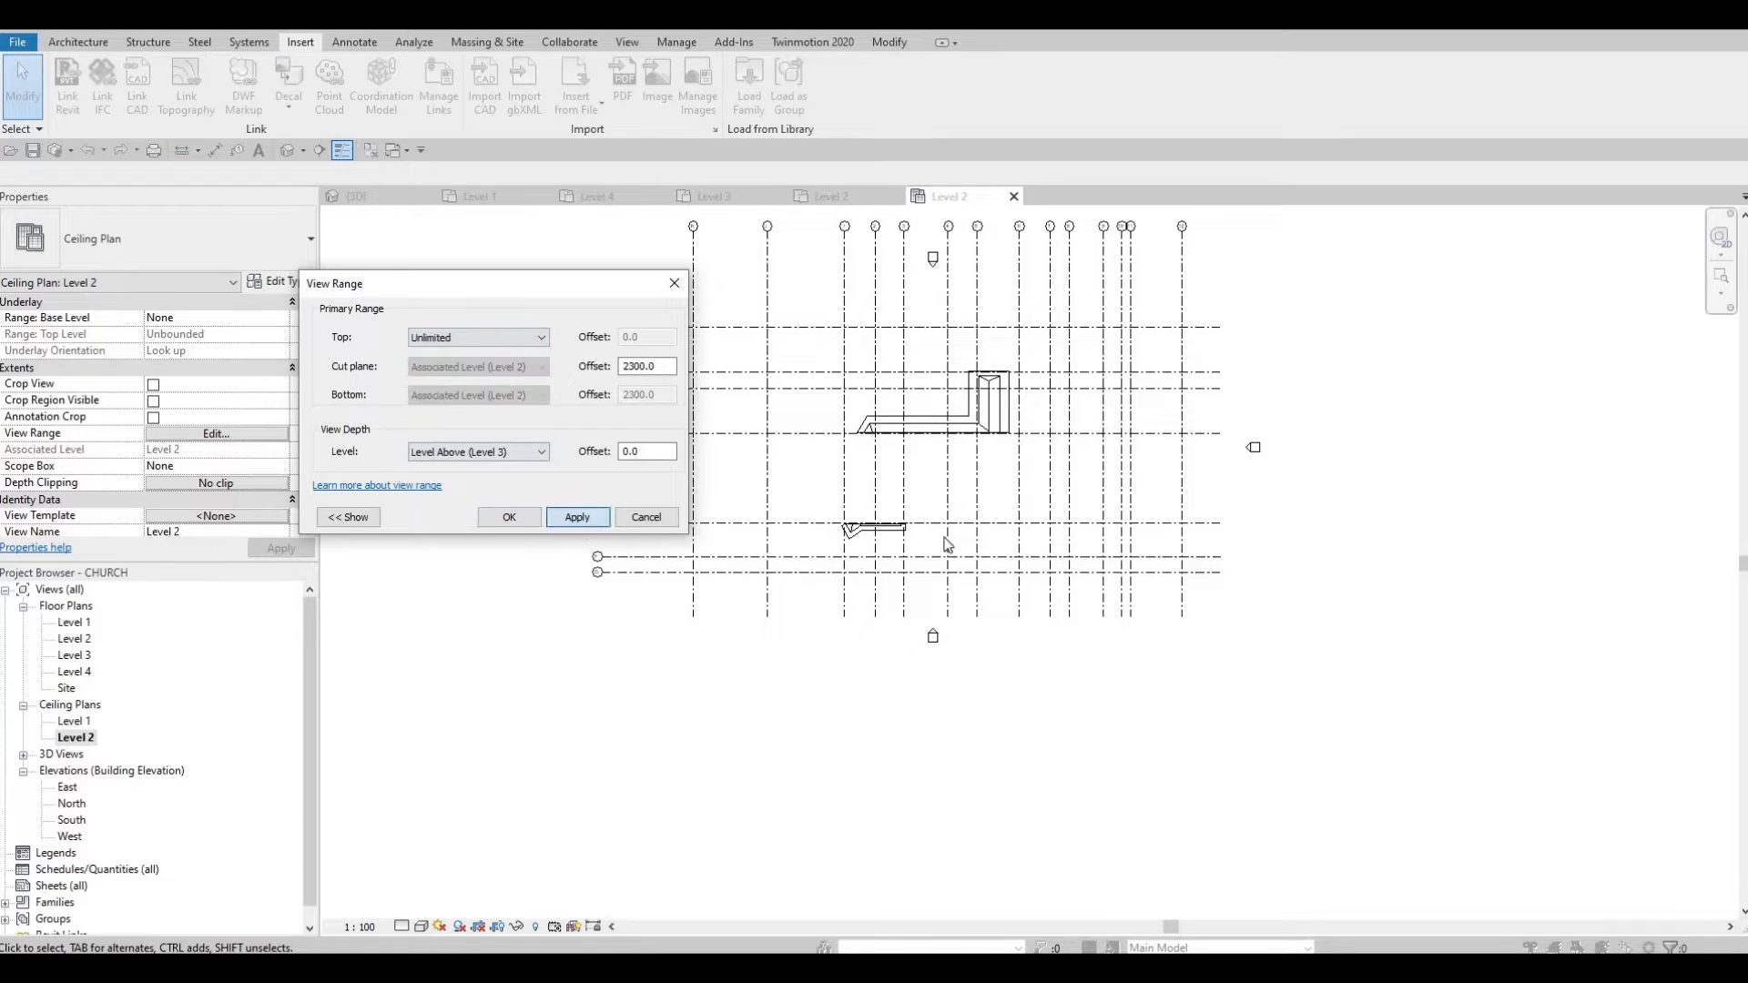
click(995, 510)
click(530, 523)
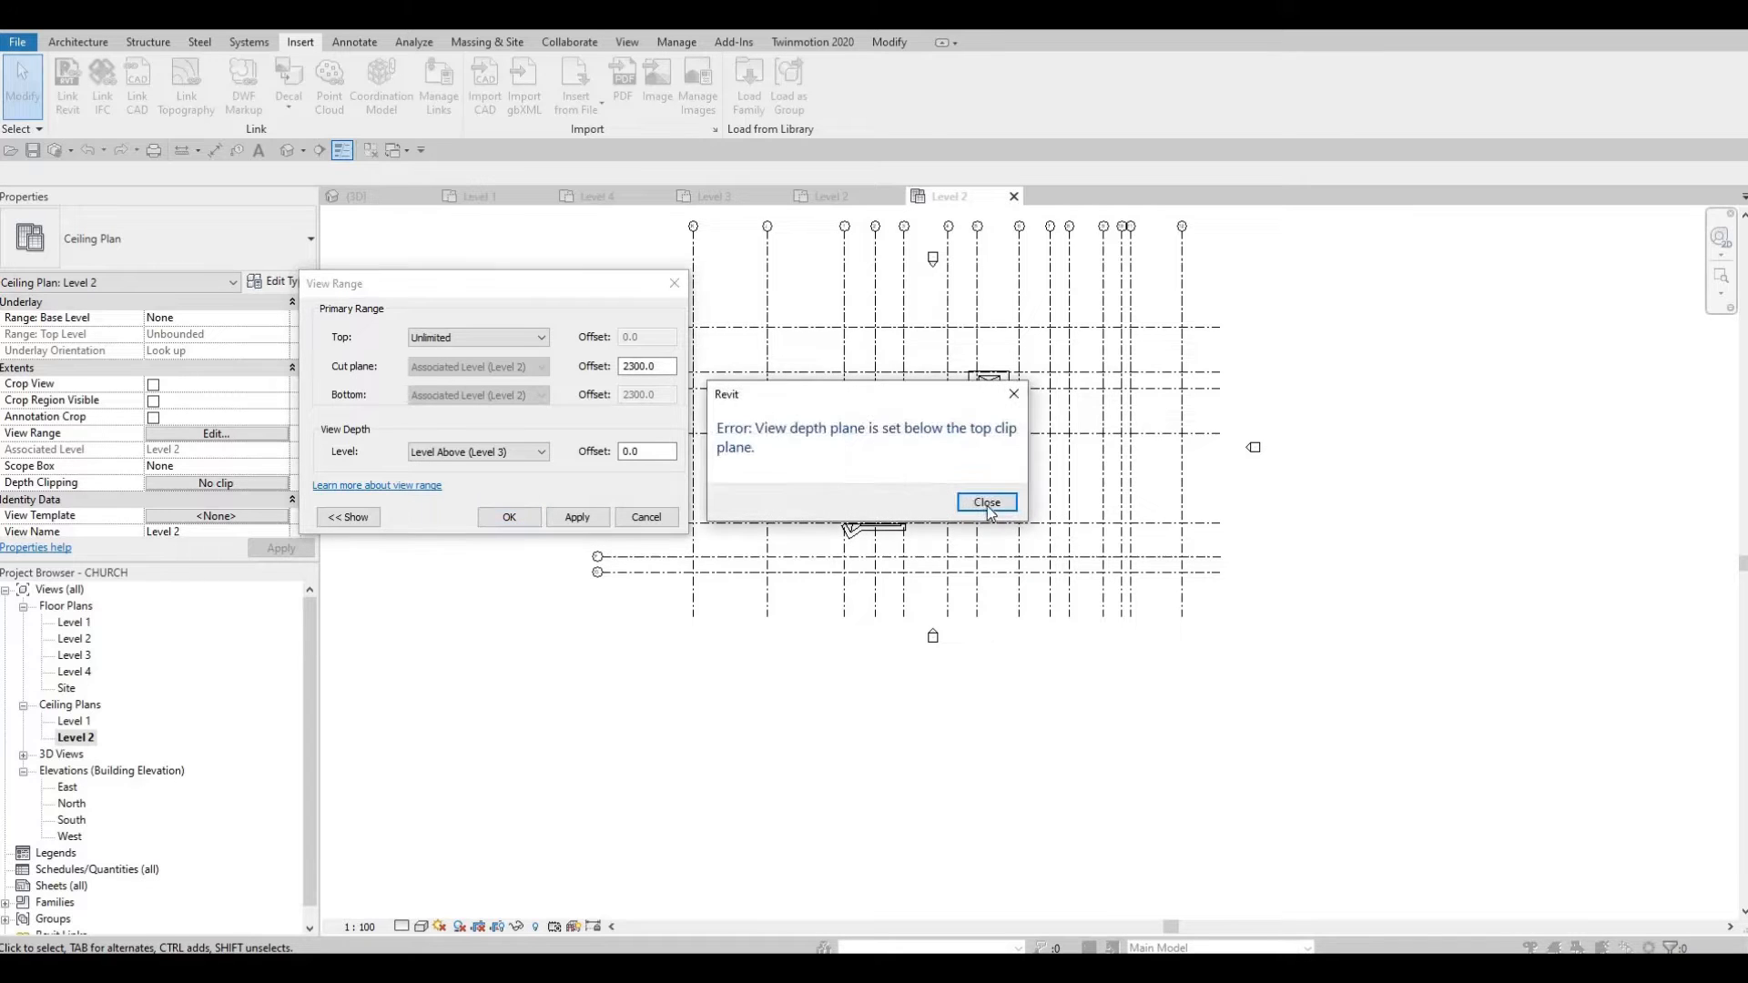
key(Return)
Step: Set the view range top to Level 4 with a 10000 offset
click(534, 339)
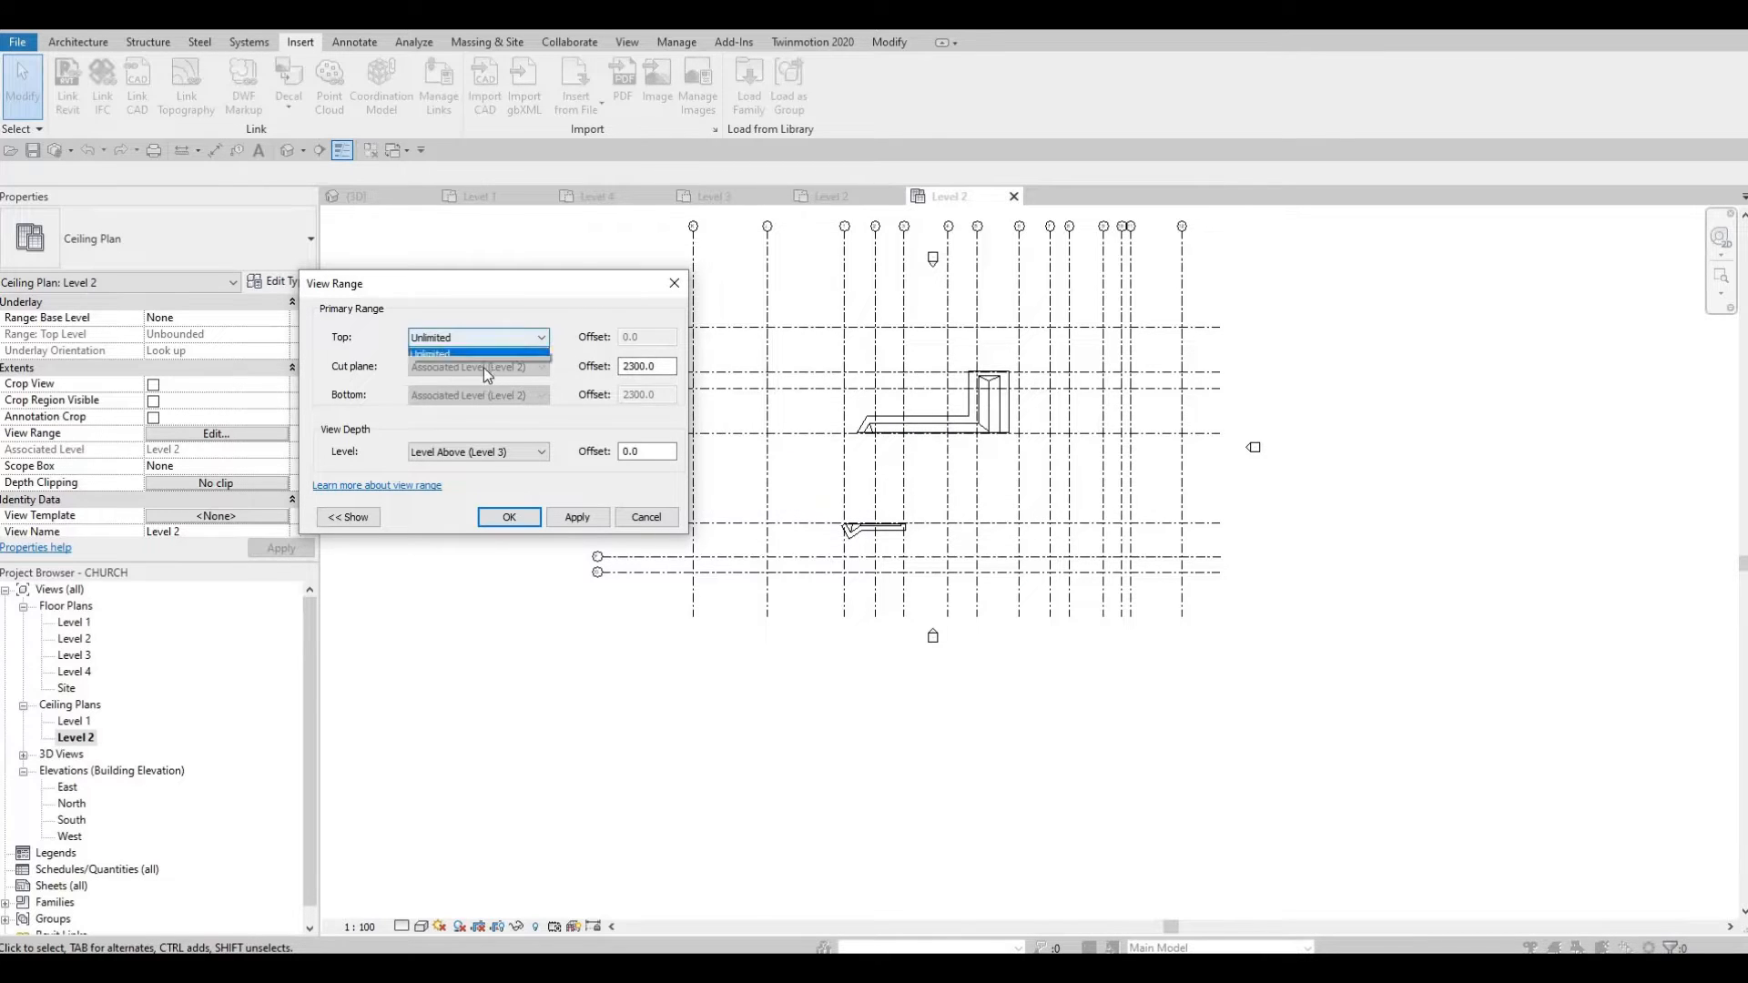
click(475, 377)
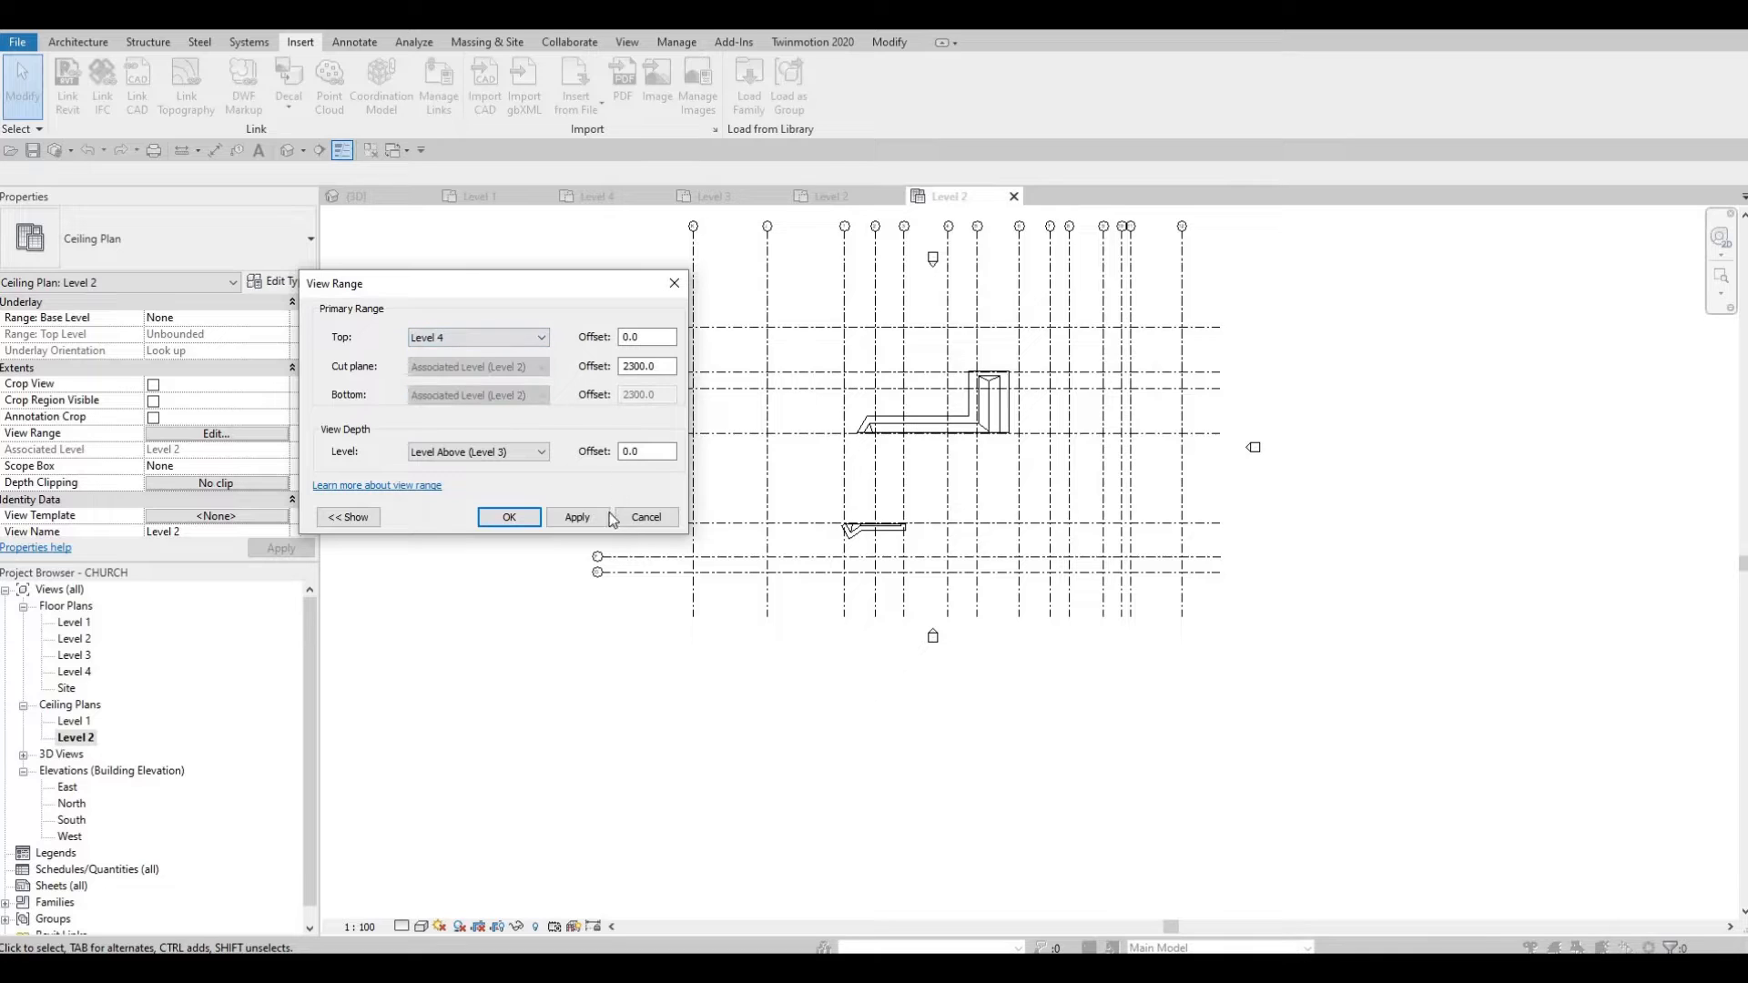
drag(656, 341, 306, 344)
text(10000)
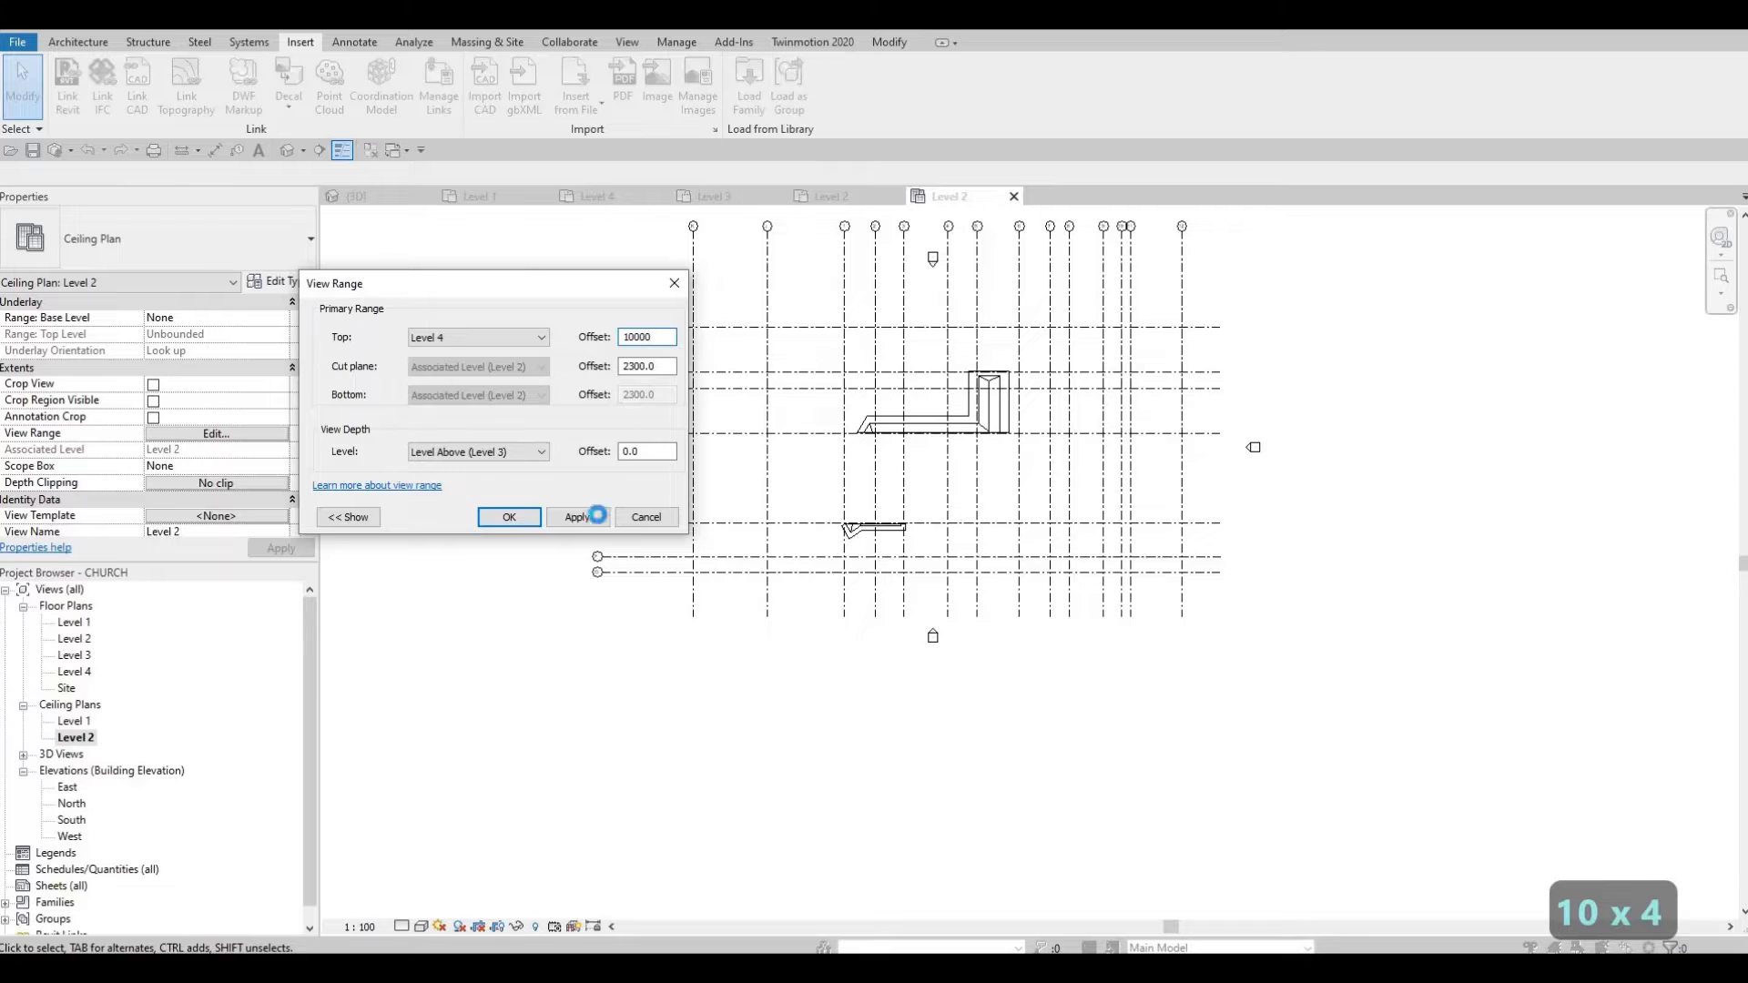
click(597, 516)
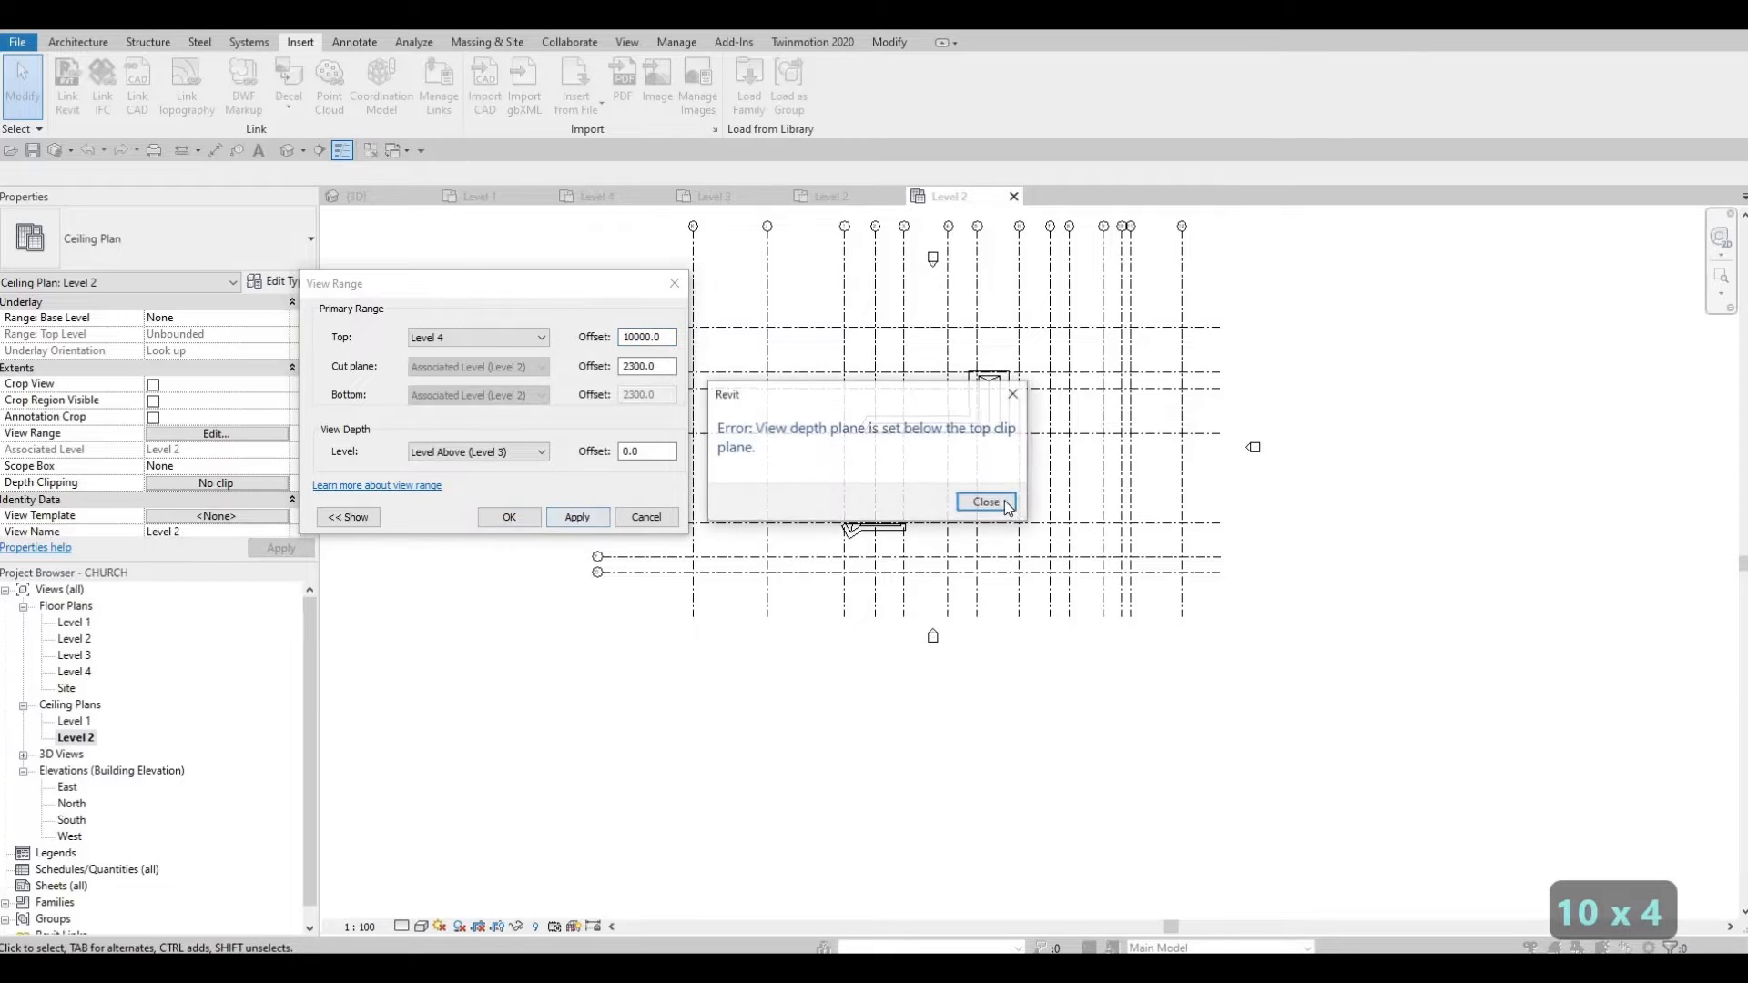
click(984, 501)
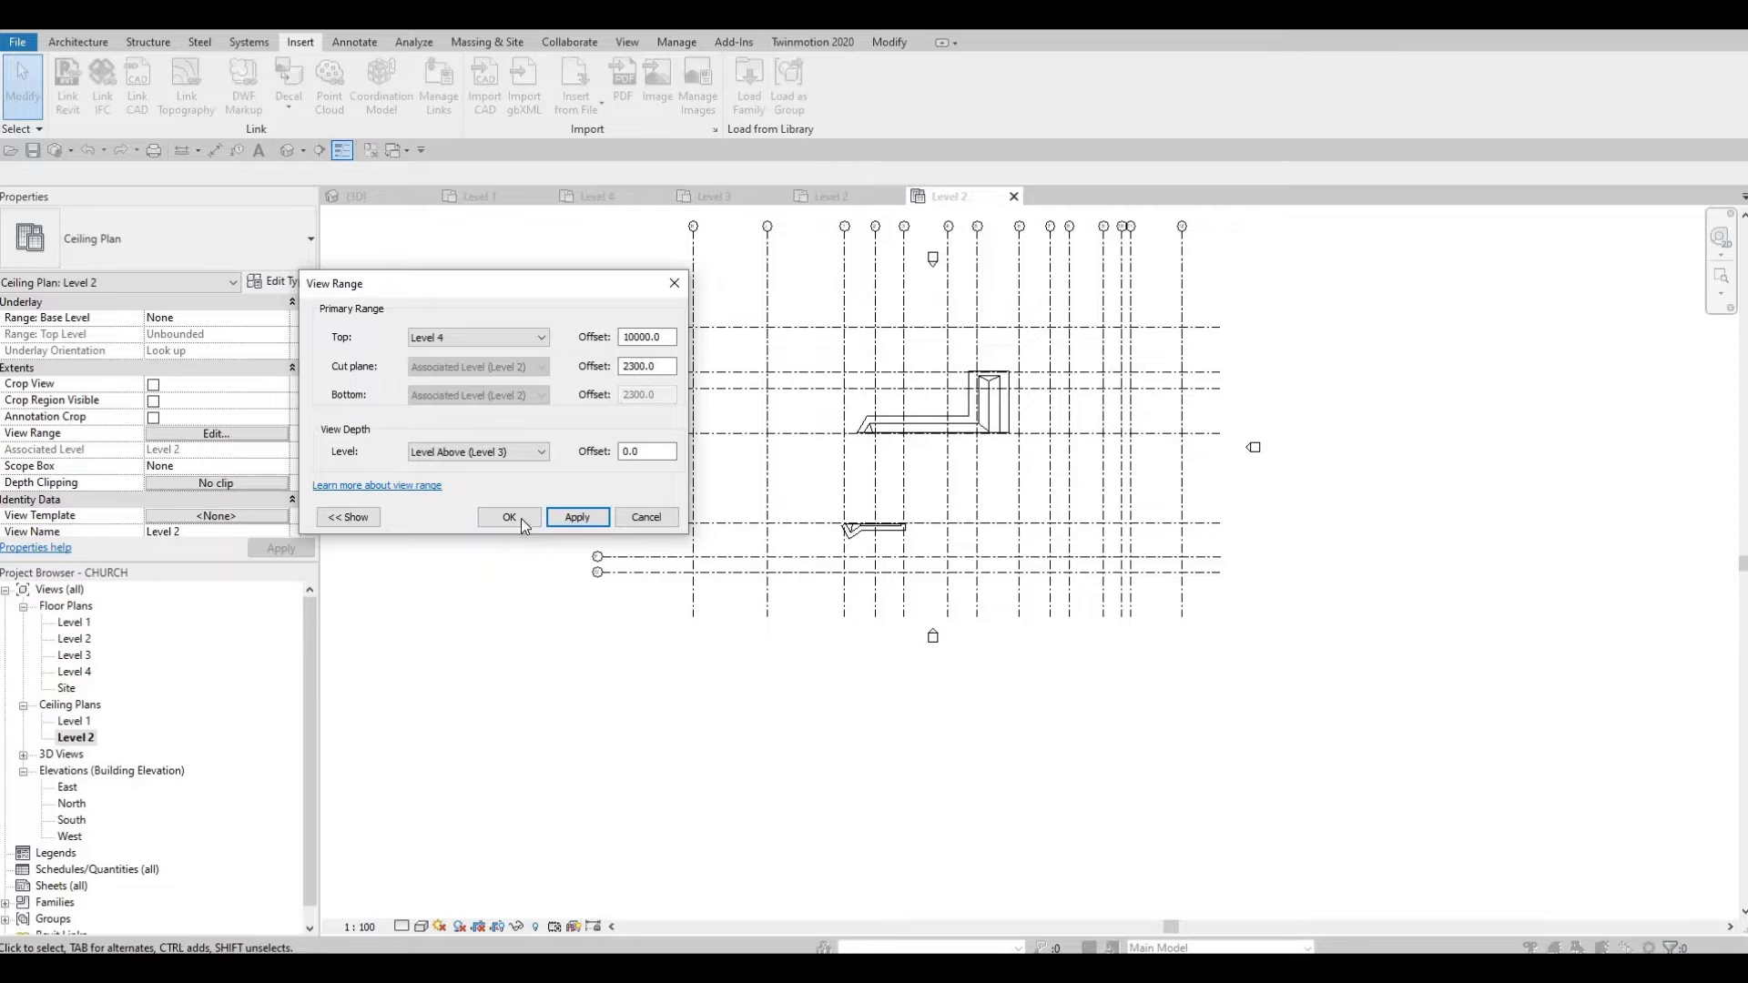
Step: Set the view depth to Unlimited and confirm the view range
click(541, 453)
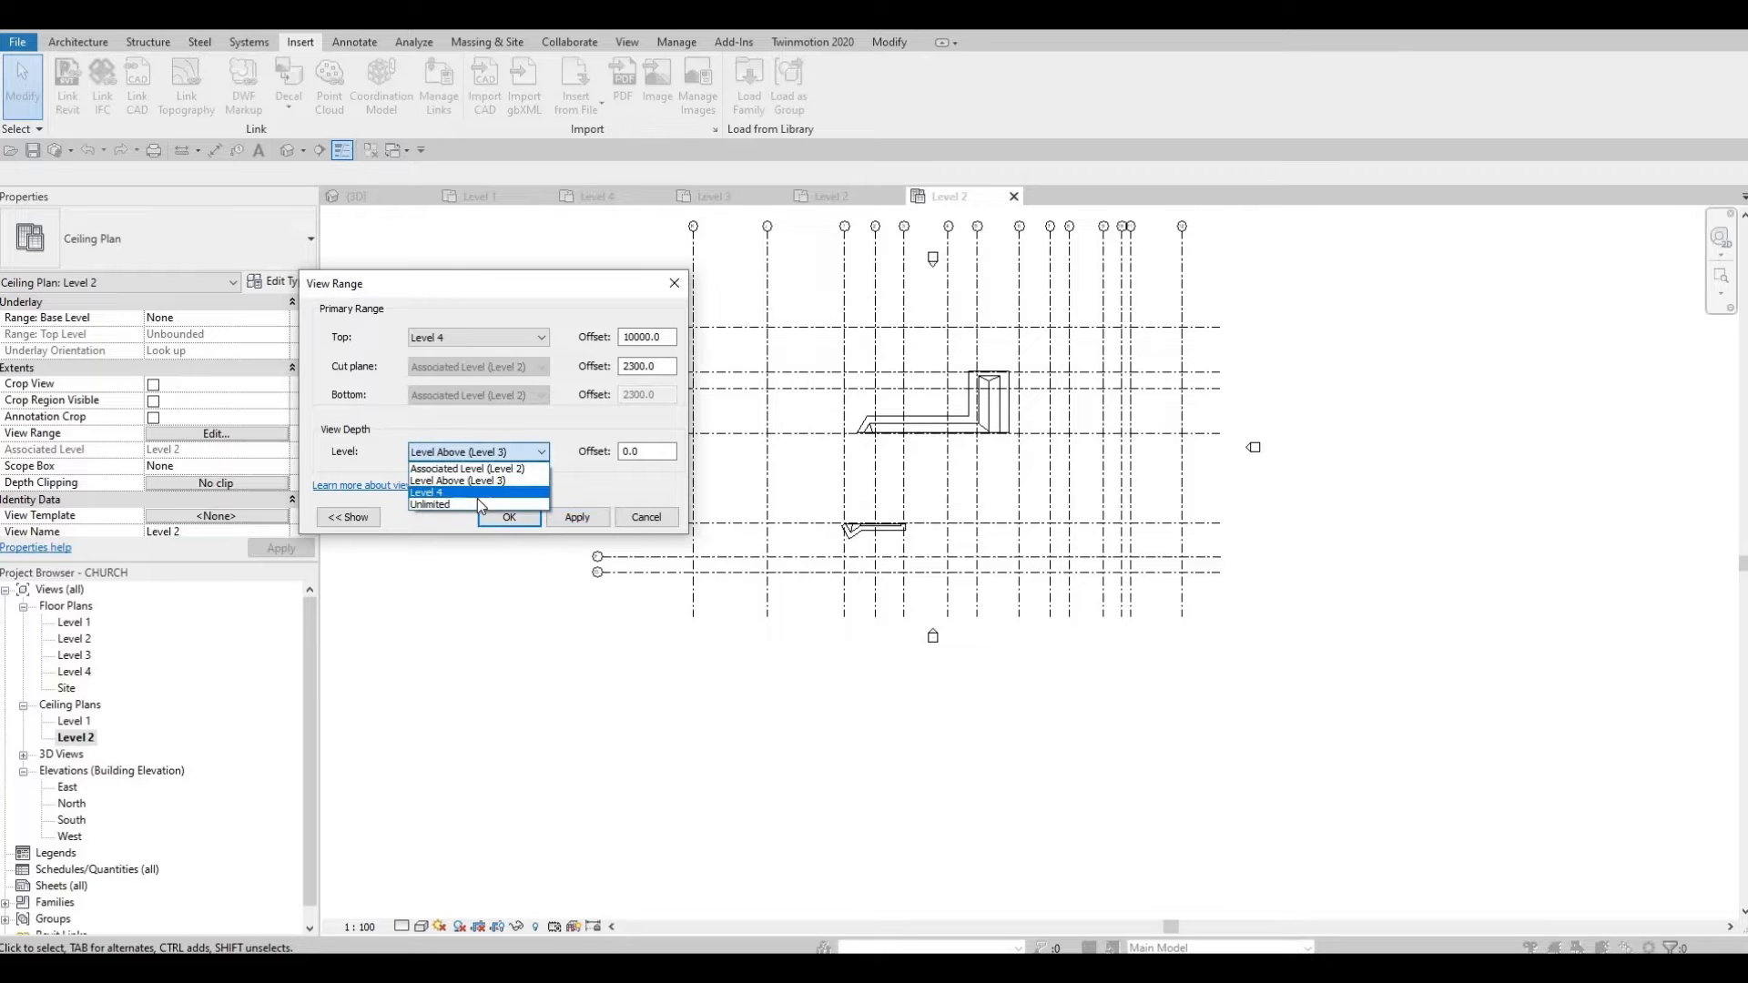
click(479, 500)
click(570, 516)
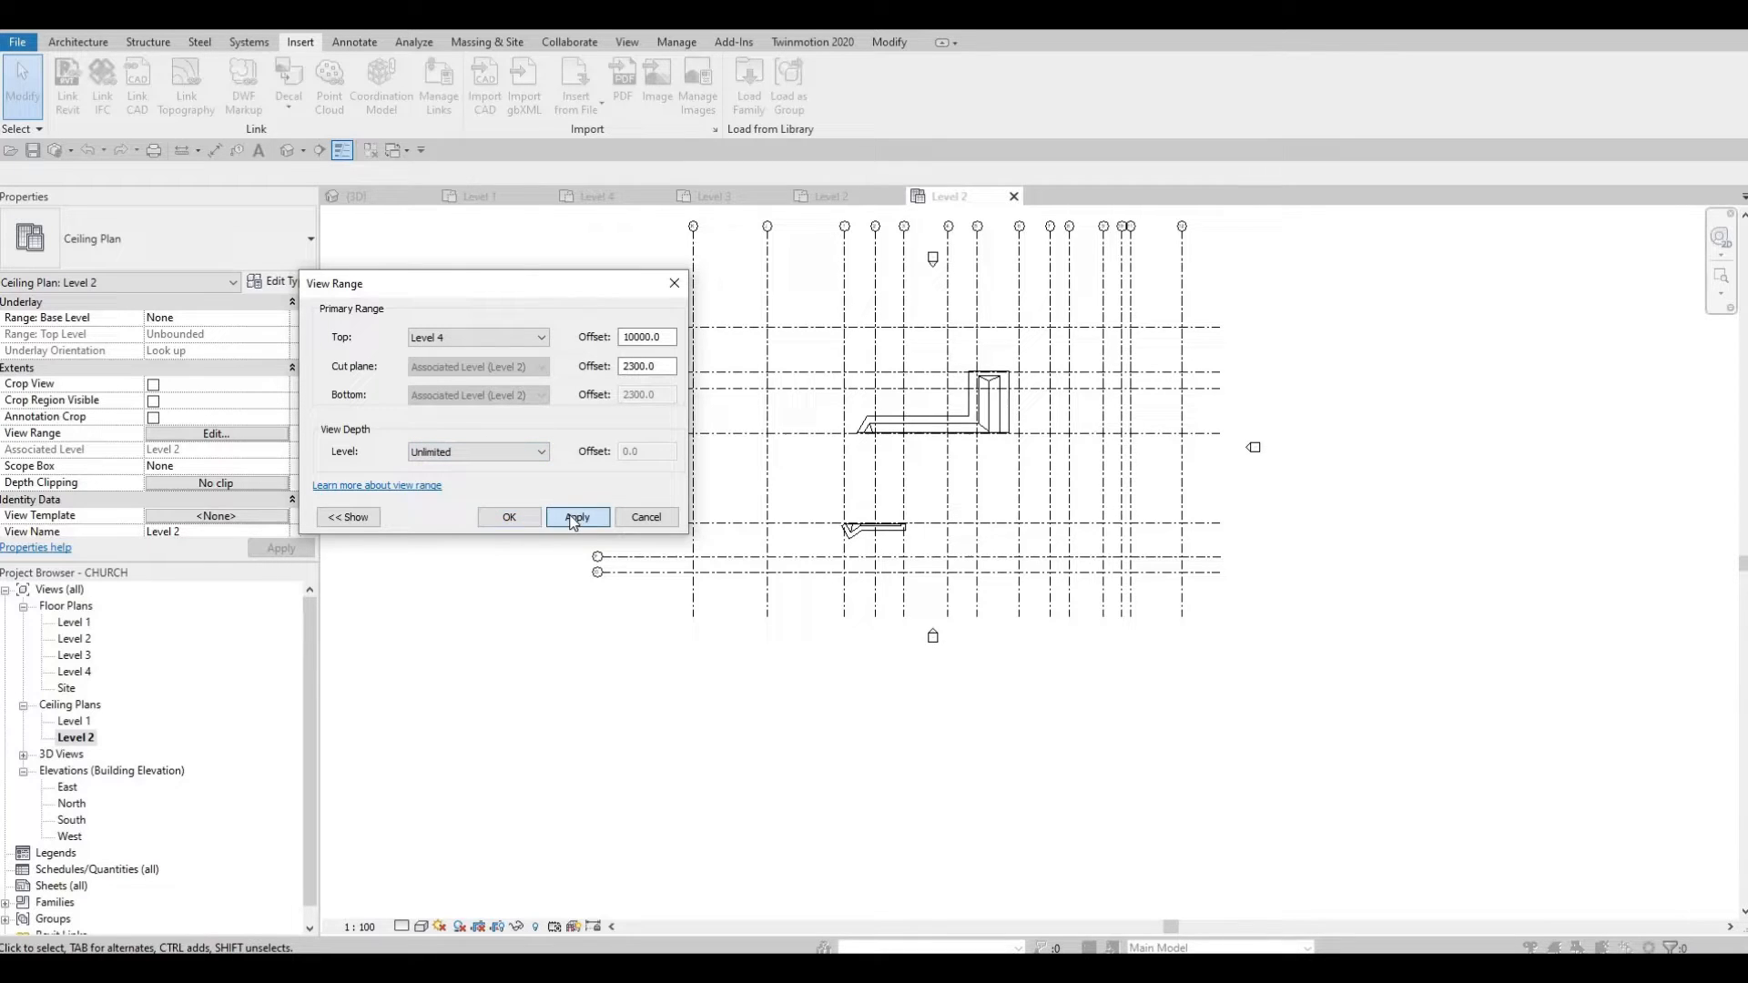
click(511, 517)
scroll(780, 471, up, 5)
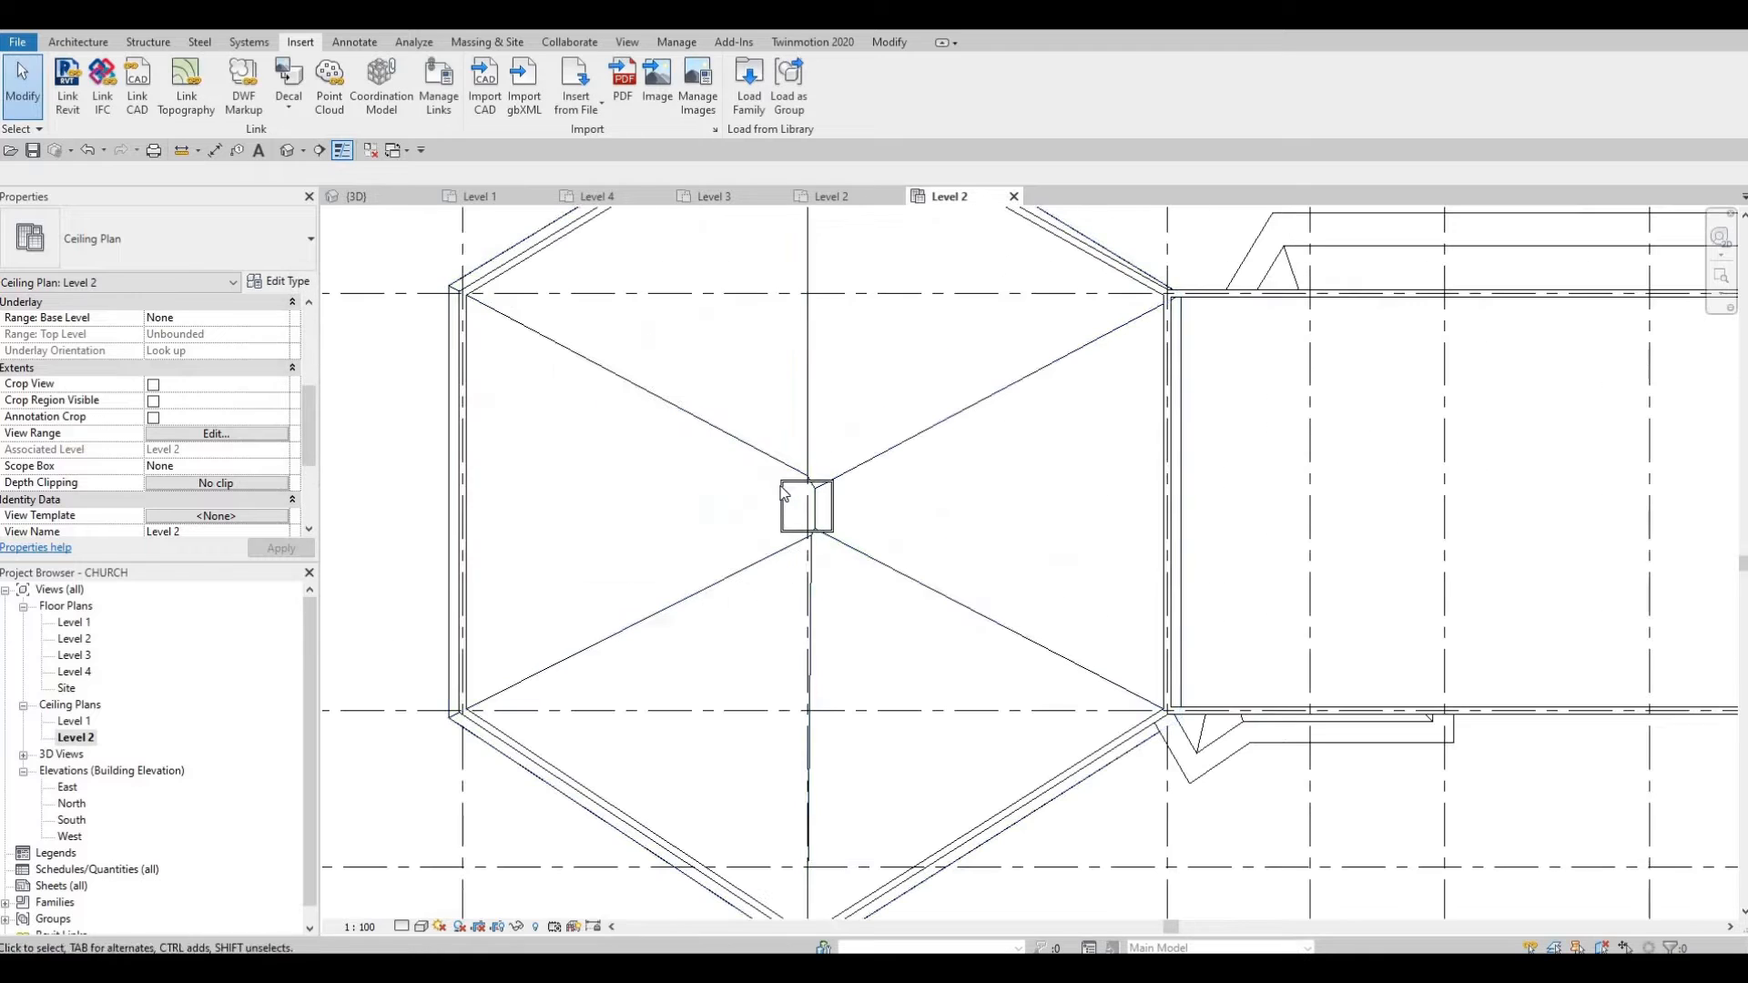
Step: Rotate the steeple 90° using RO
key(Escape)
key(Escape)
click(785, 492)
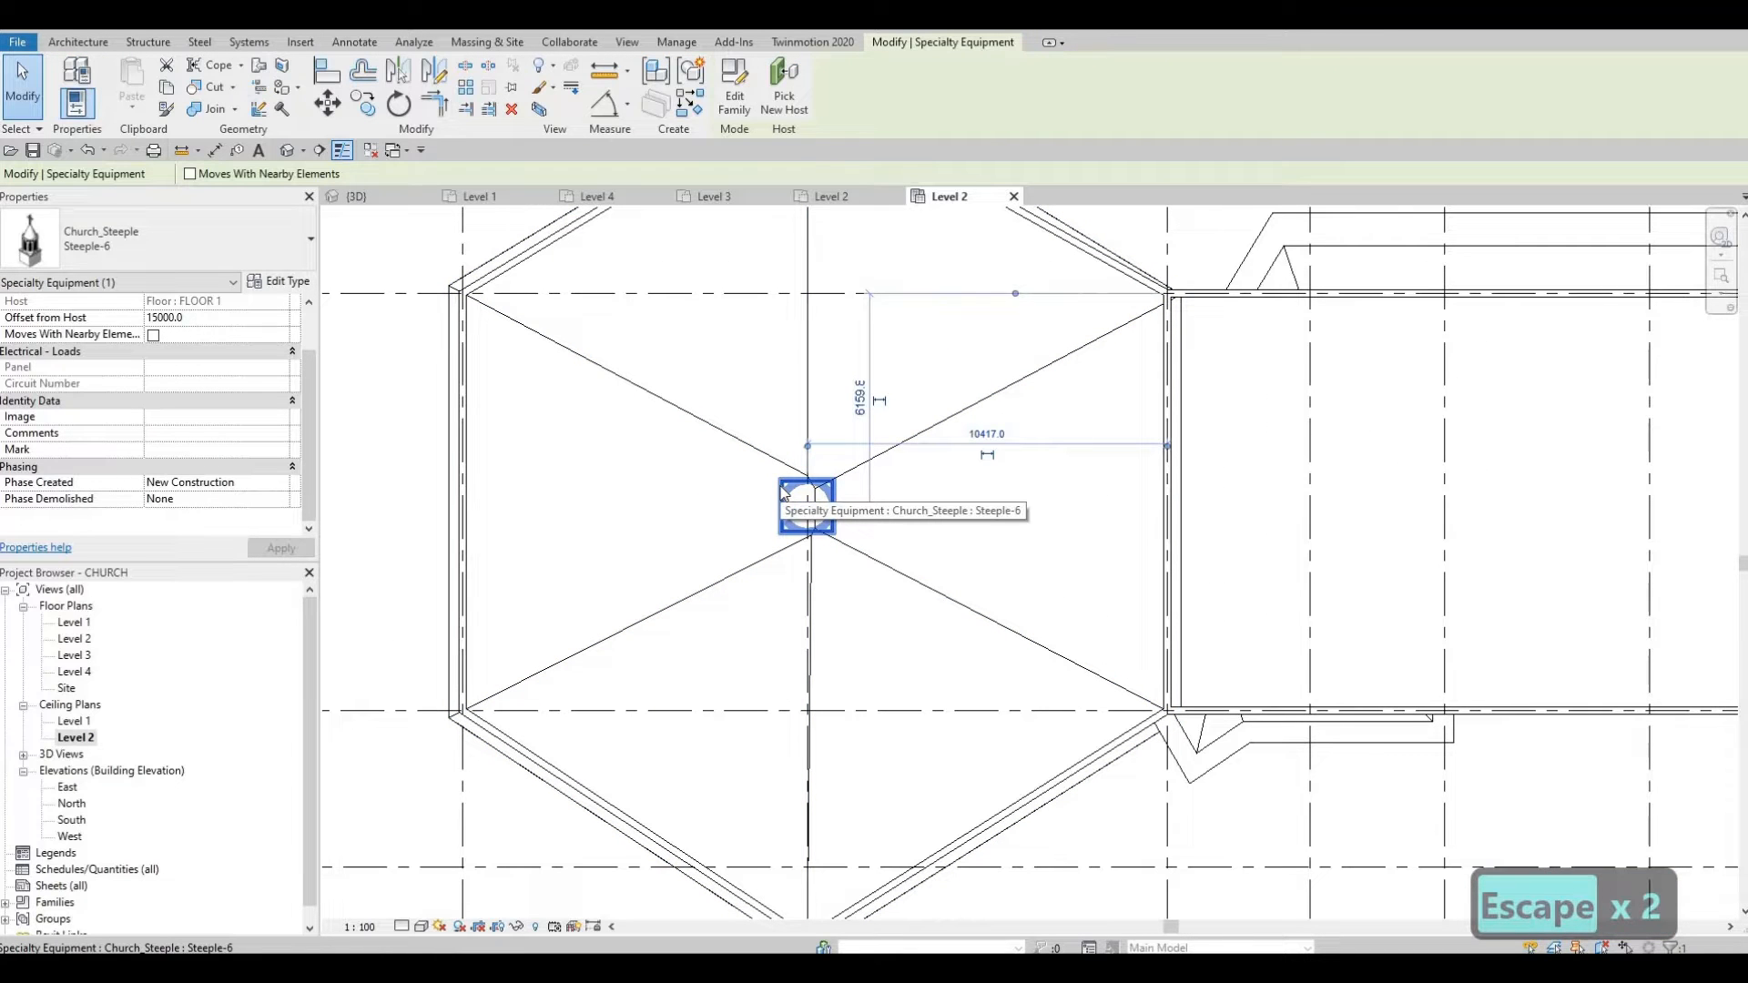
key(r)
key(o)
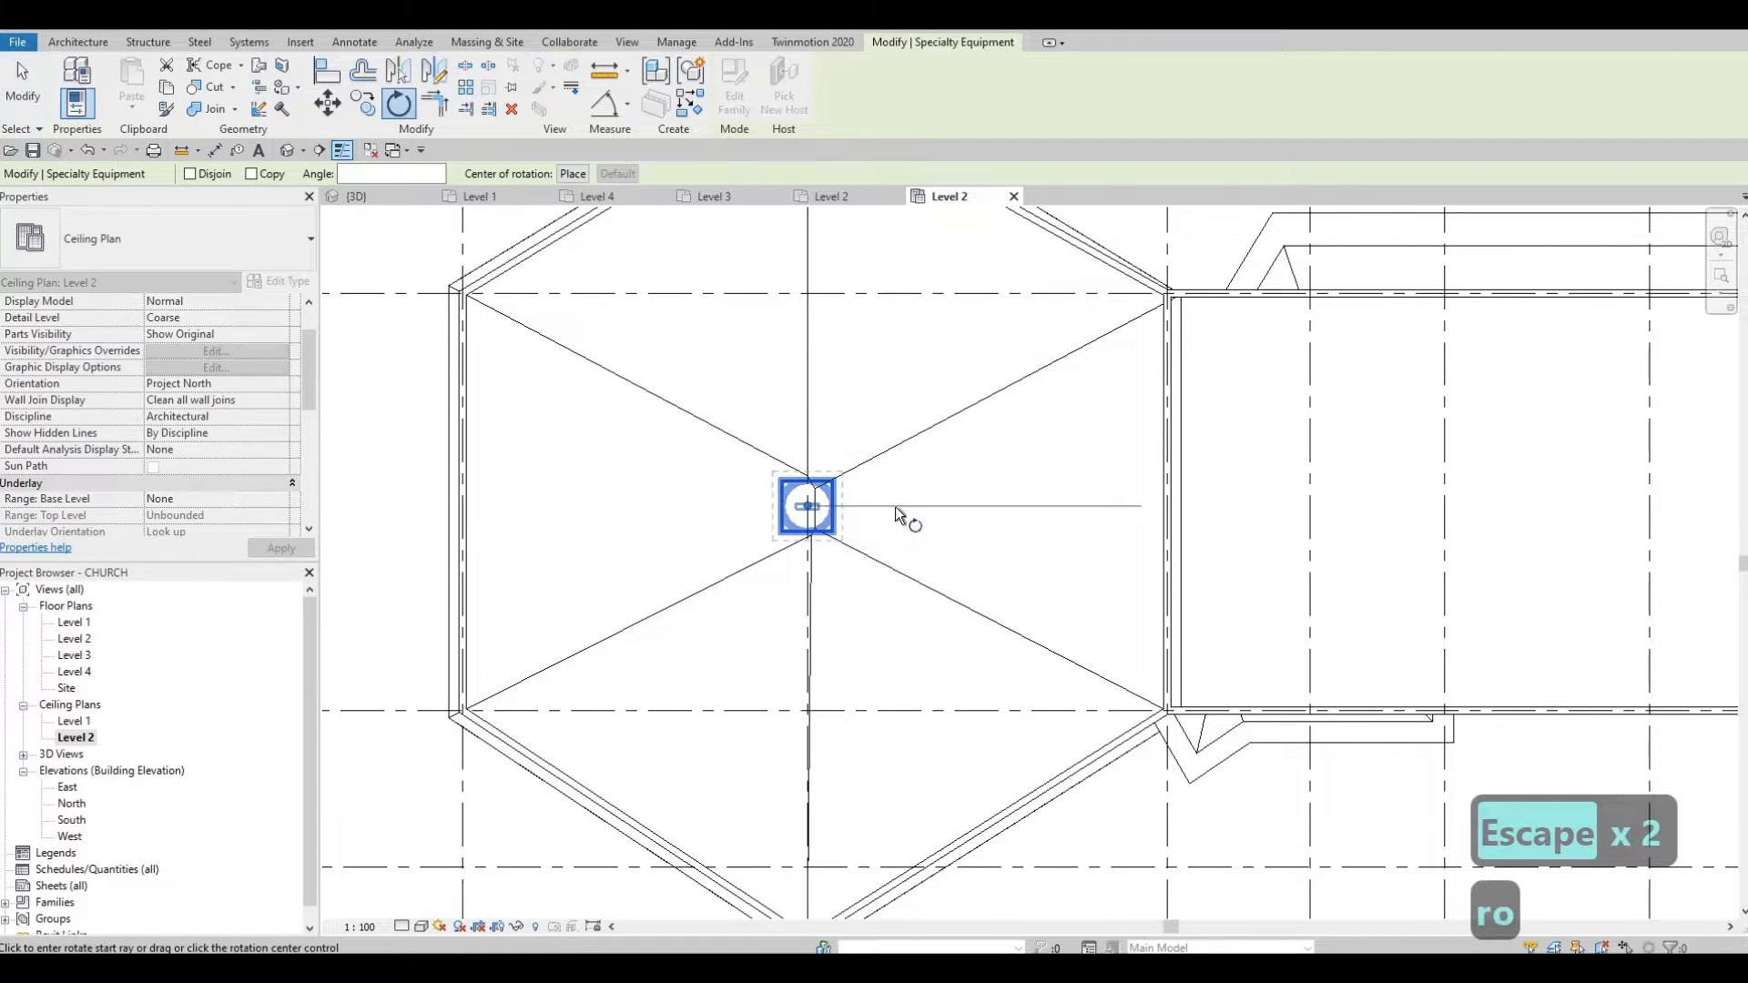
click(809, 411)
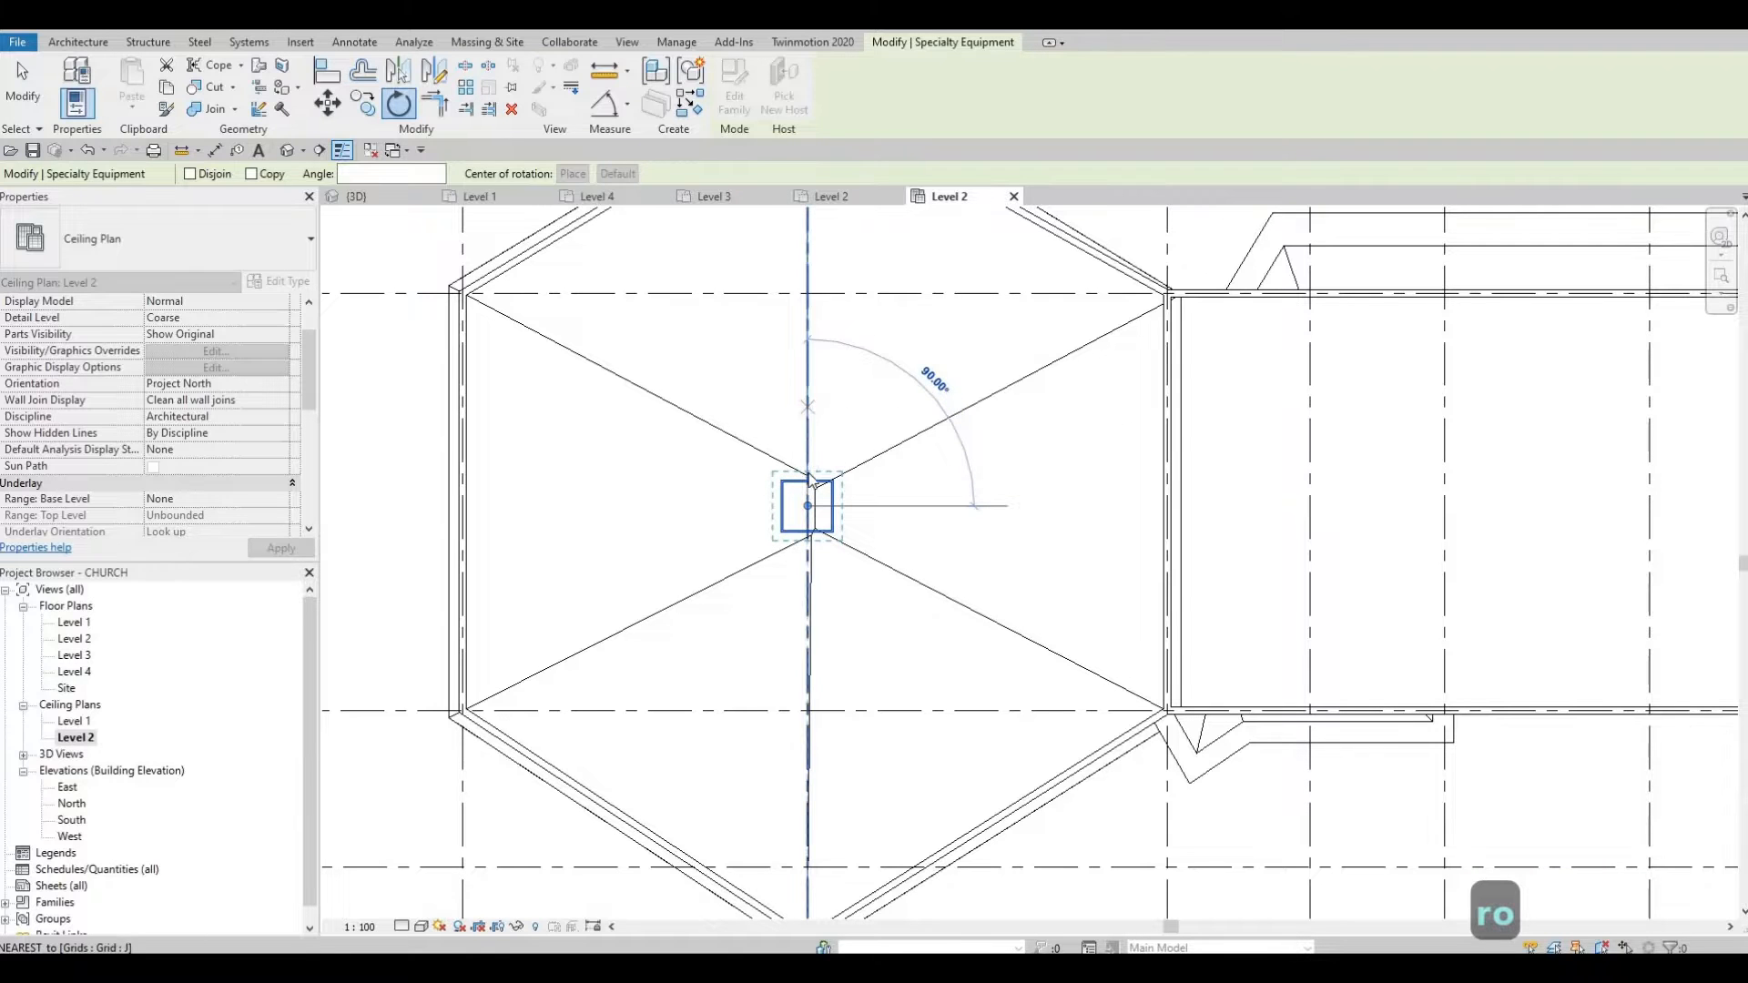
Step: Nudge the steeple slightly right with the arrow keys to centre it on the roof
key(Escape)
key(Escape)
click(828, 508)
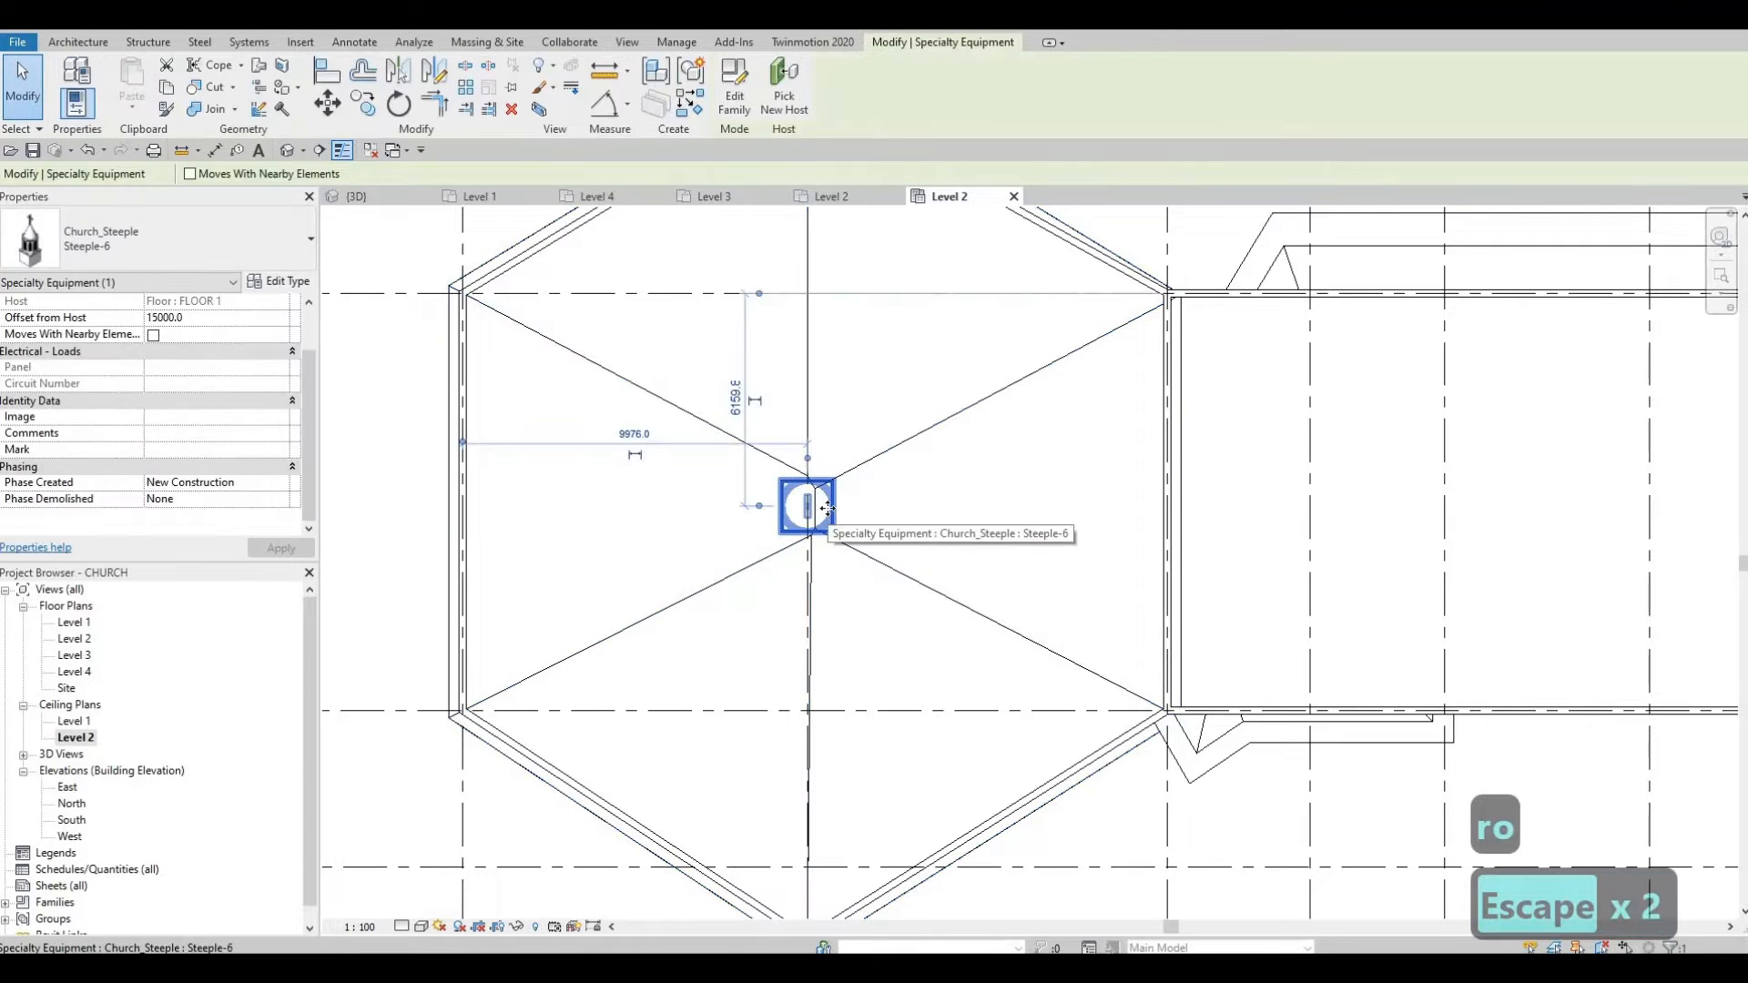
key(Right)
key(Left)
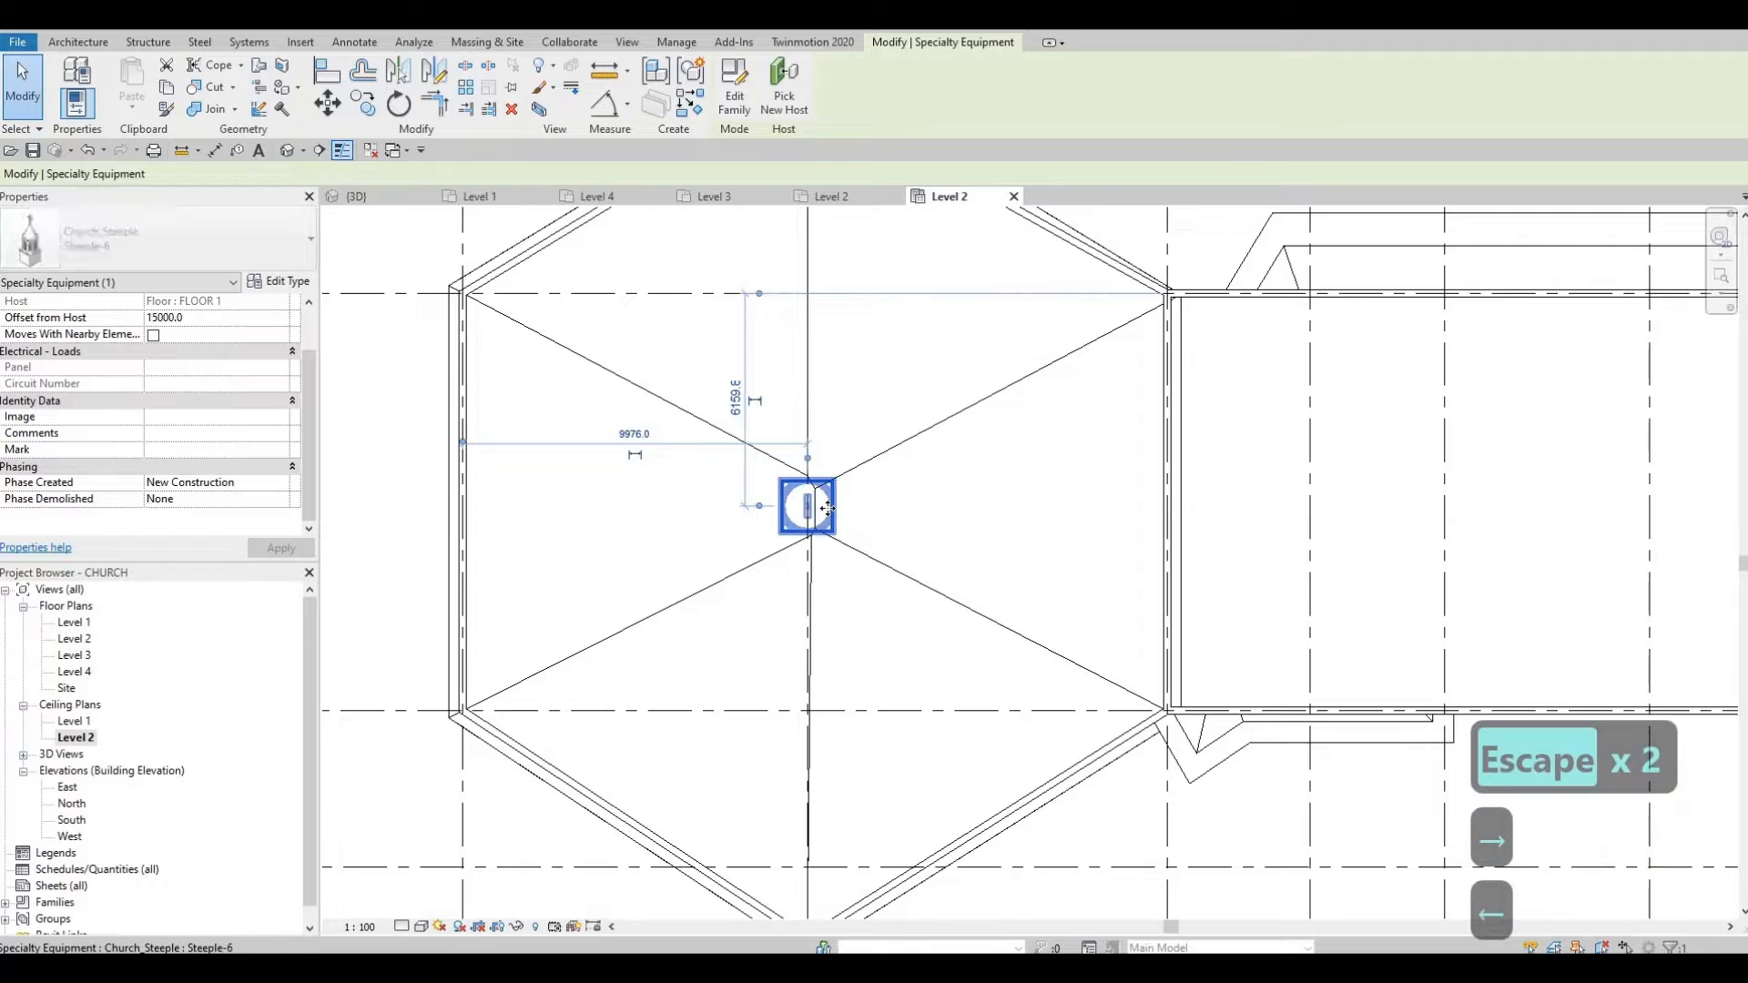
key(Up)
key(Right)
key(Down)
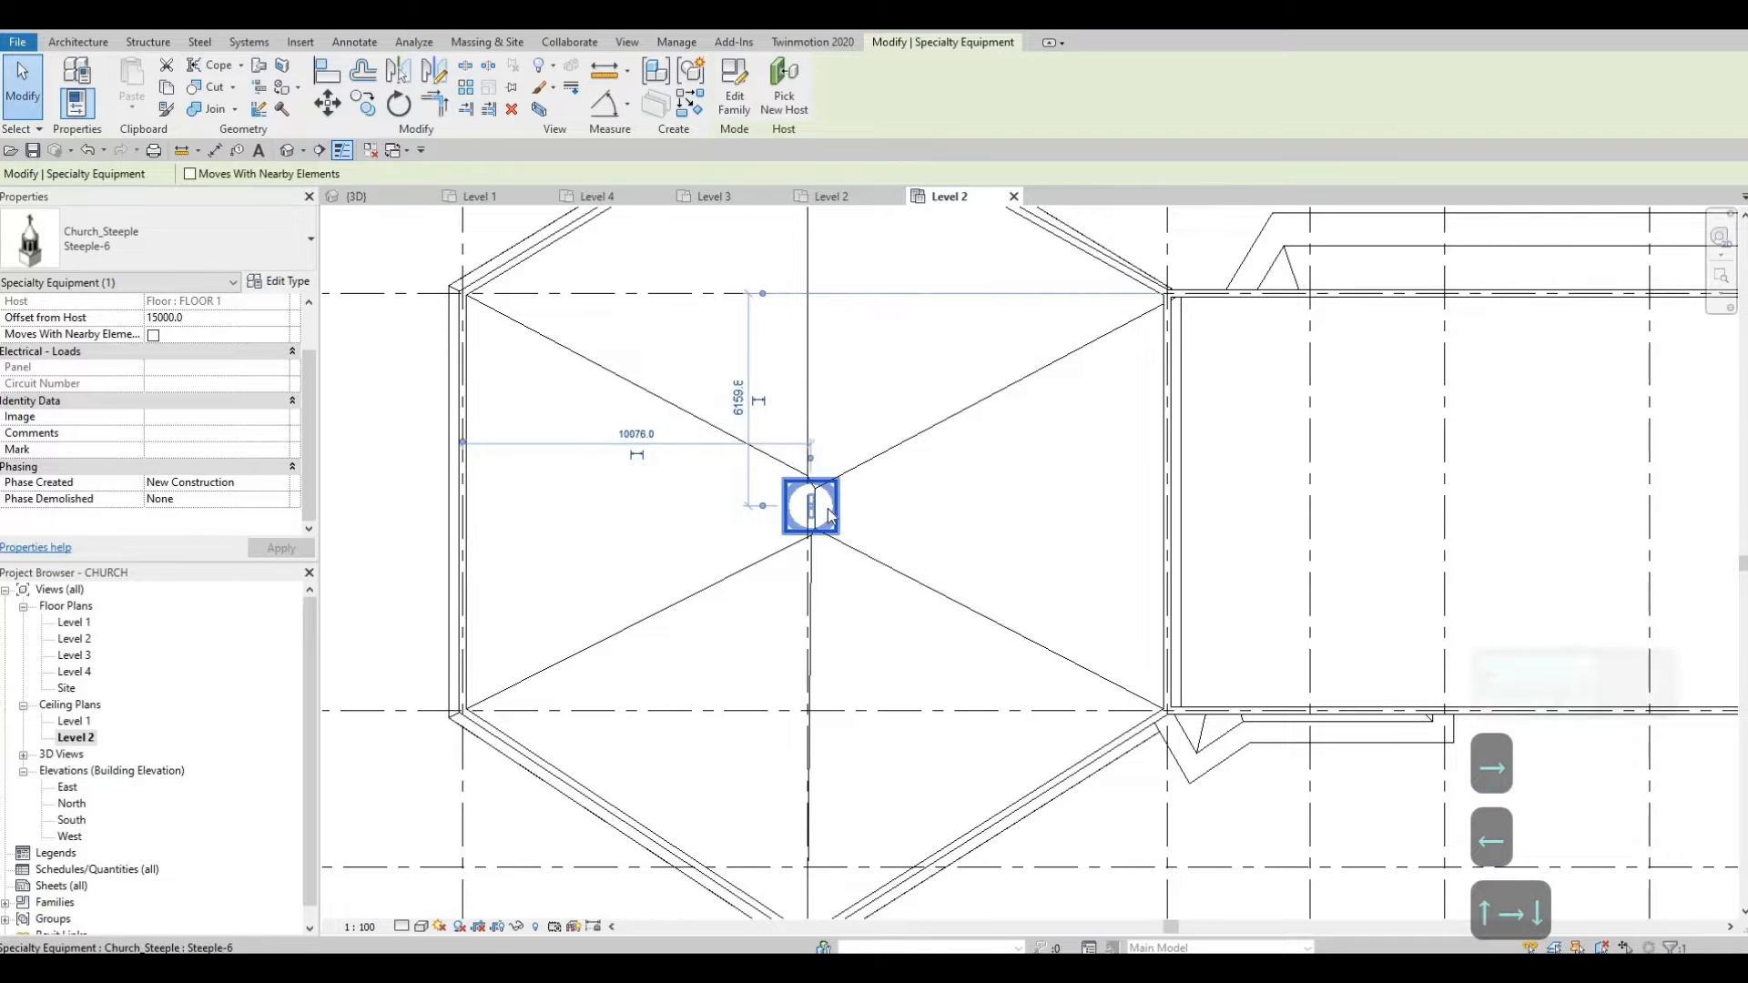
key(Escape)
key(Escape)
key(Escape)
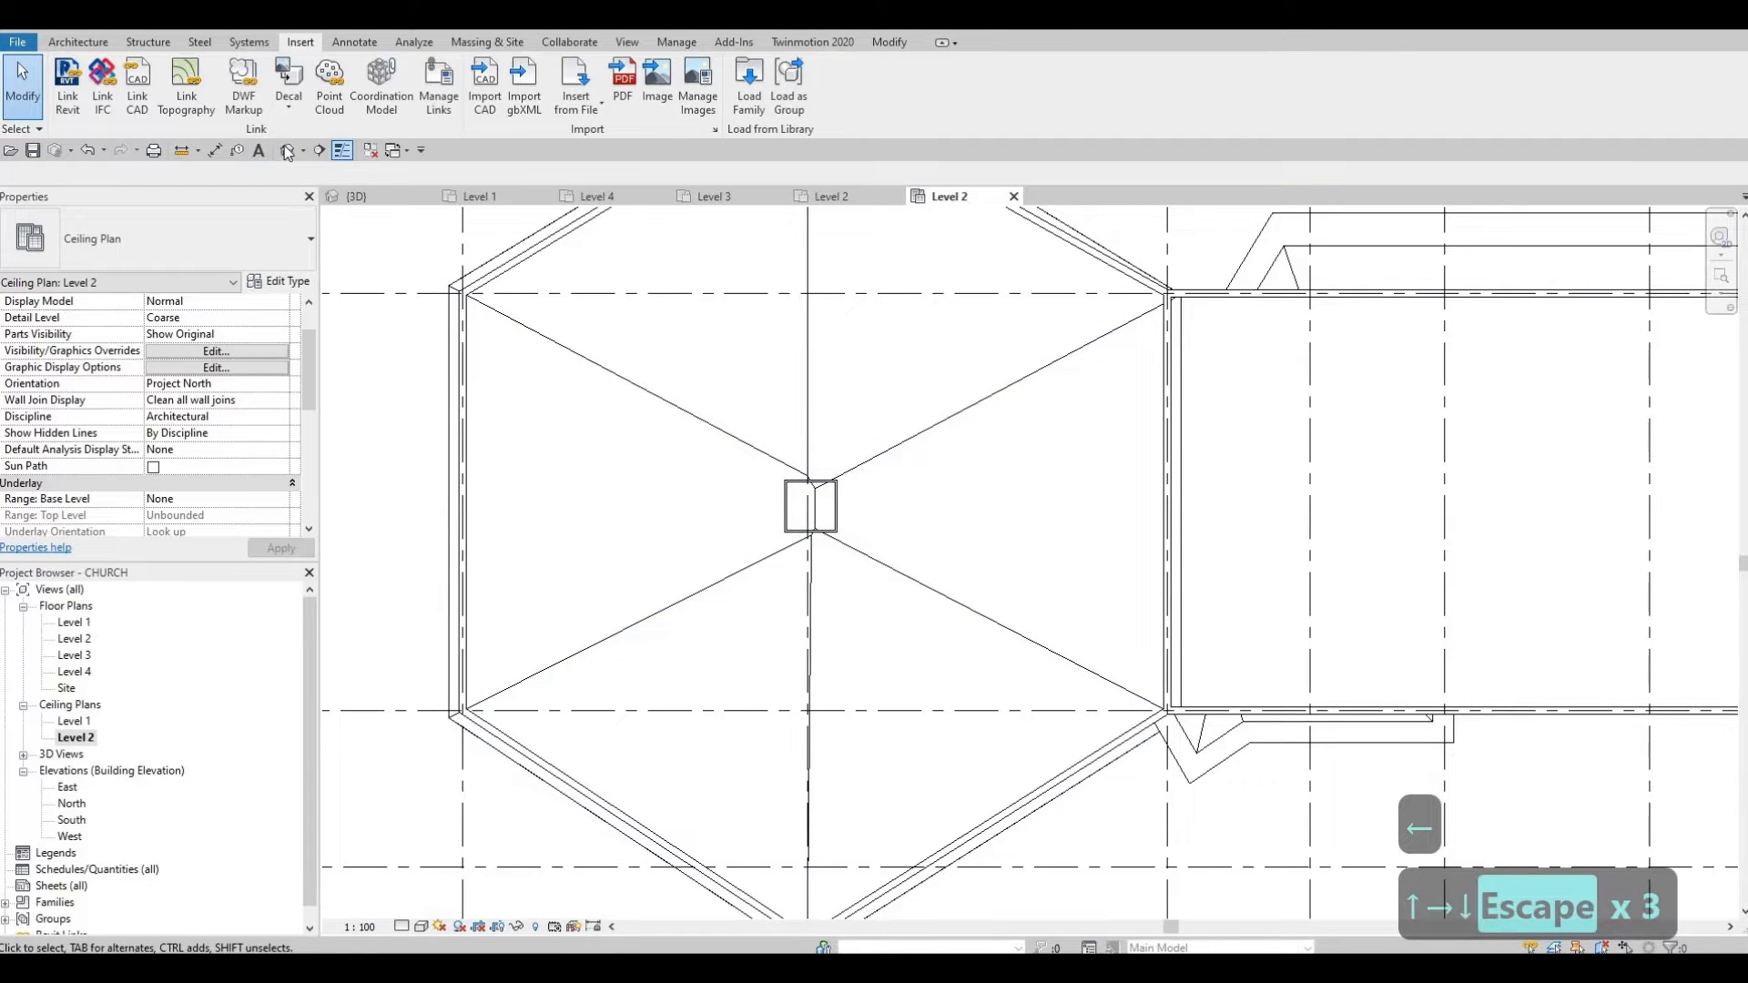
Step: Orbit the church in the 3D view to check the steeple's position
click(287, 150)
shift+middle_drag(716, 453, 978, 469)
scroll(1066, 435, down, 4)
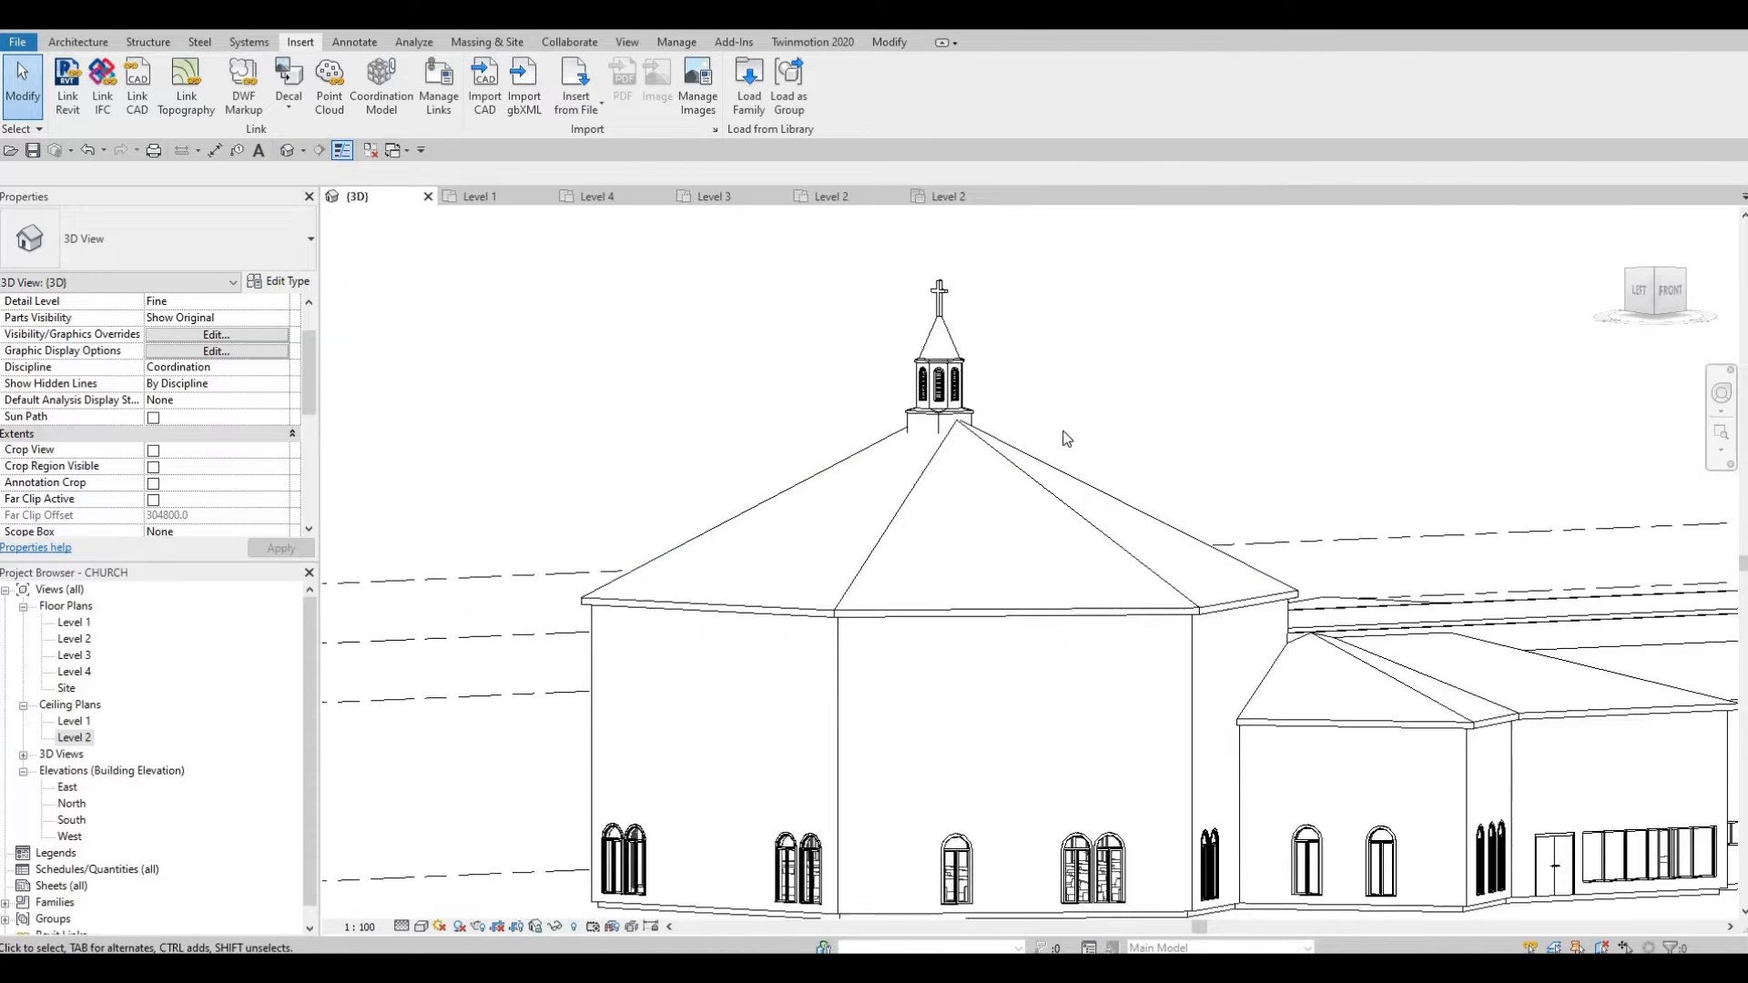
Step: Orbit and zoom the 3D view toward the steeple, then switch to the Level 2 ceiling plan
shift+middle_drag(1125, 318, 1052, 364)
scroll(997, 455, up, 4)
middle_drag(995, 461, 992, 480)
scroll(1047, 350, up, 4)
scroll(987, 491, down, 6)
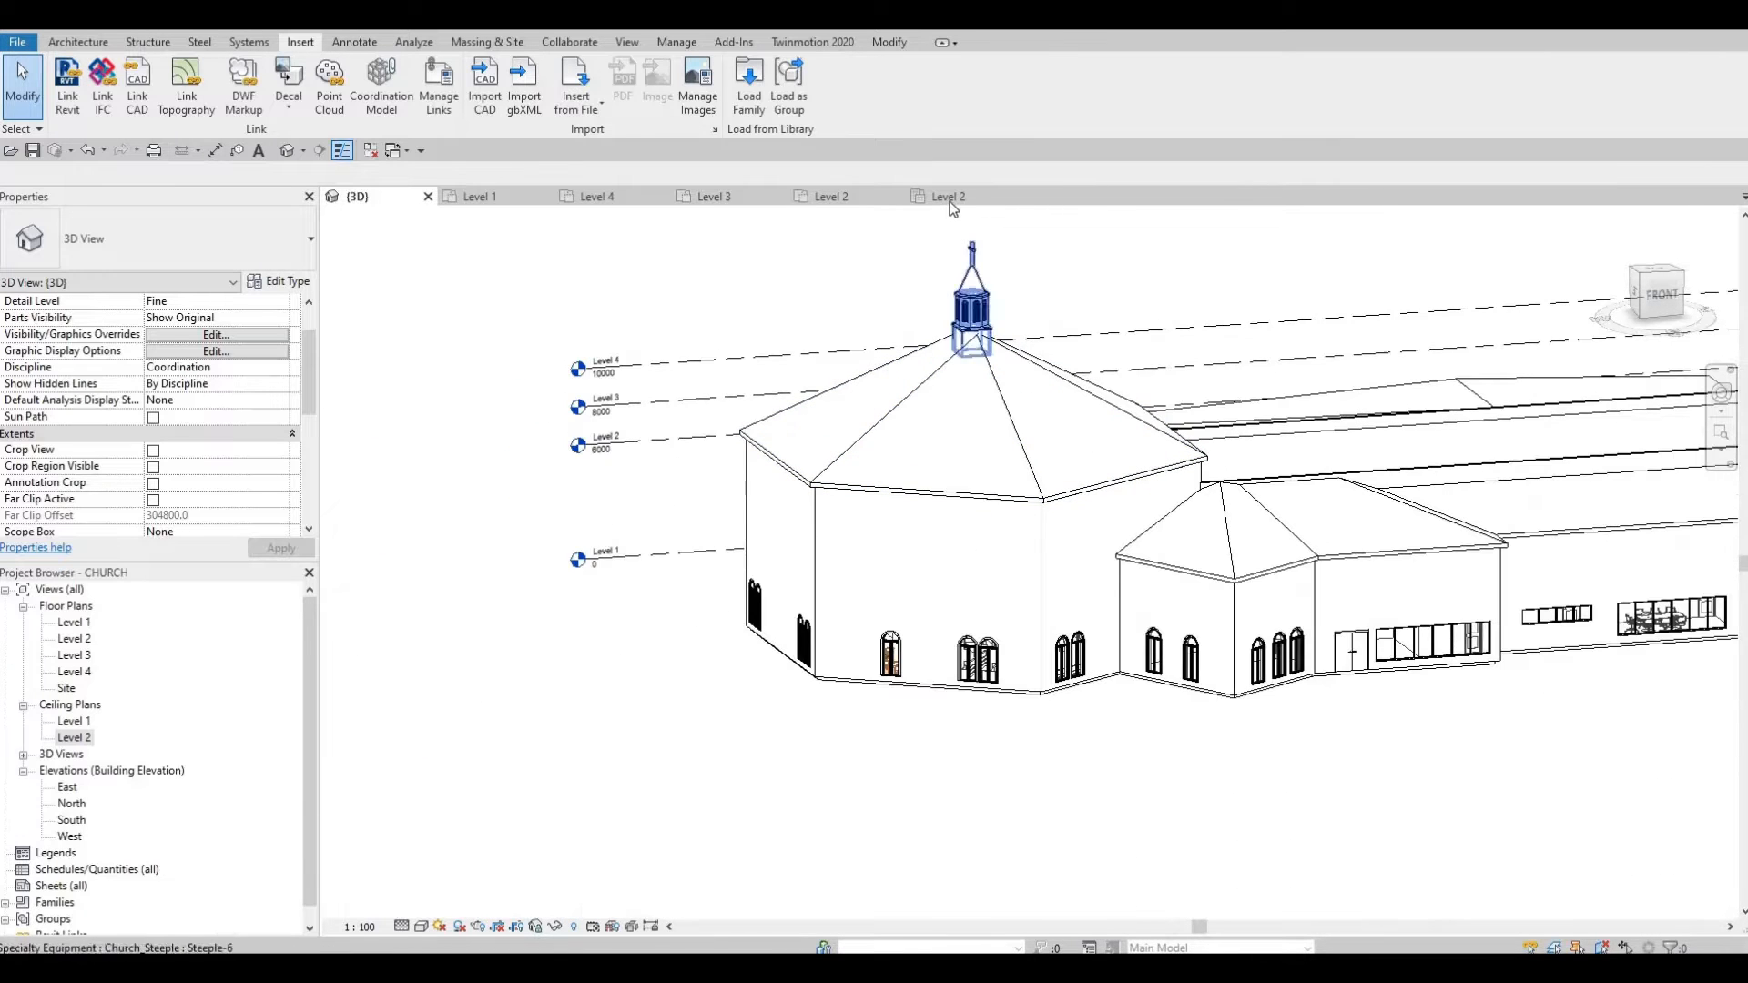
click(1008, 195)
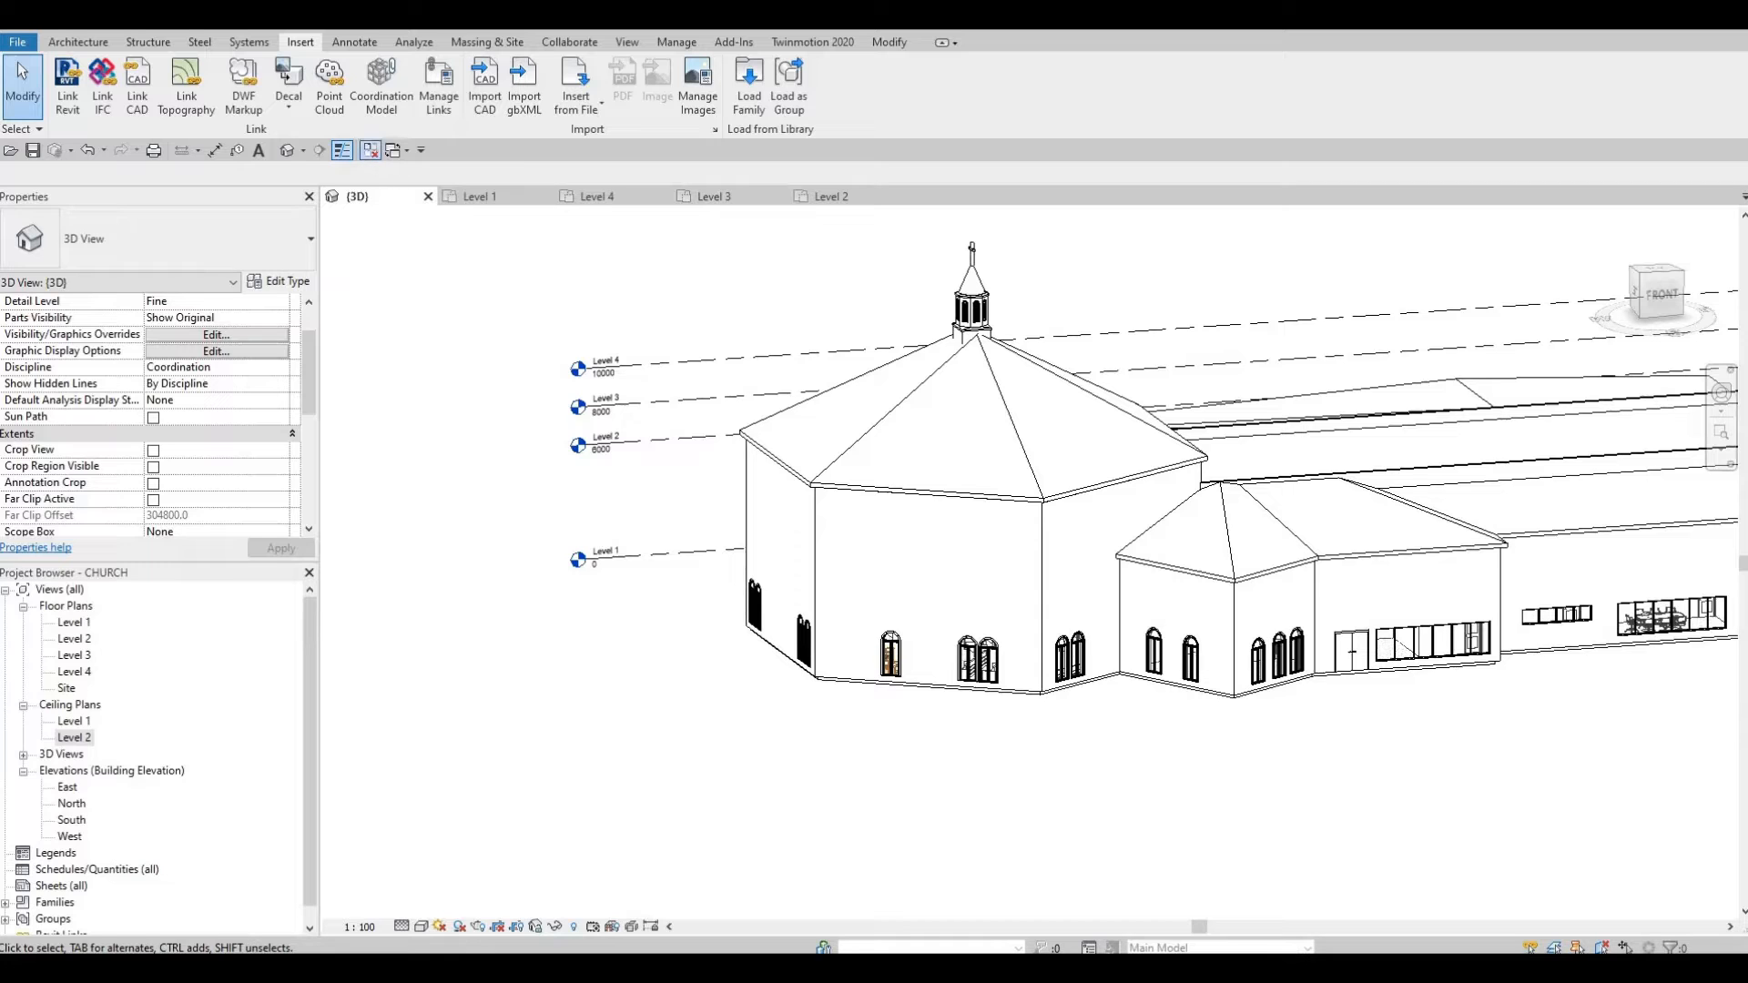
Step: Close all inactive views, open Level 1, then reposition the 3D church view
click(370, 150)
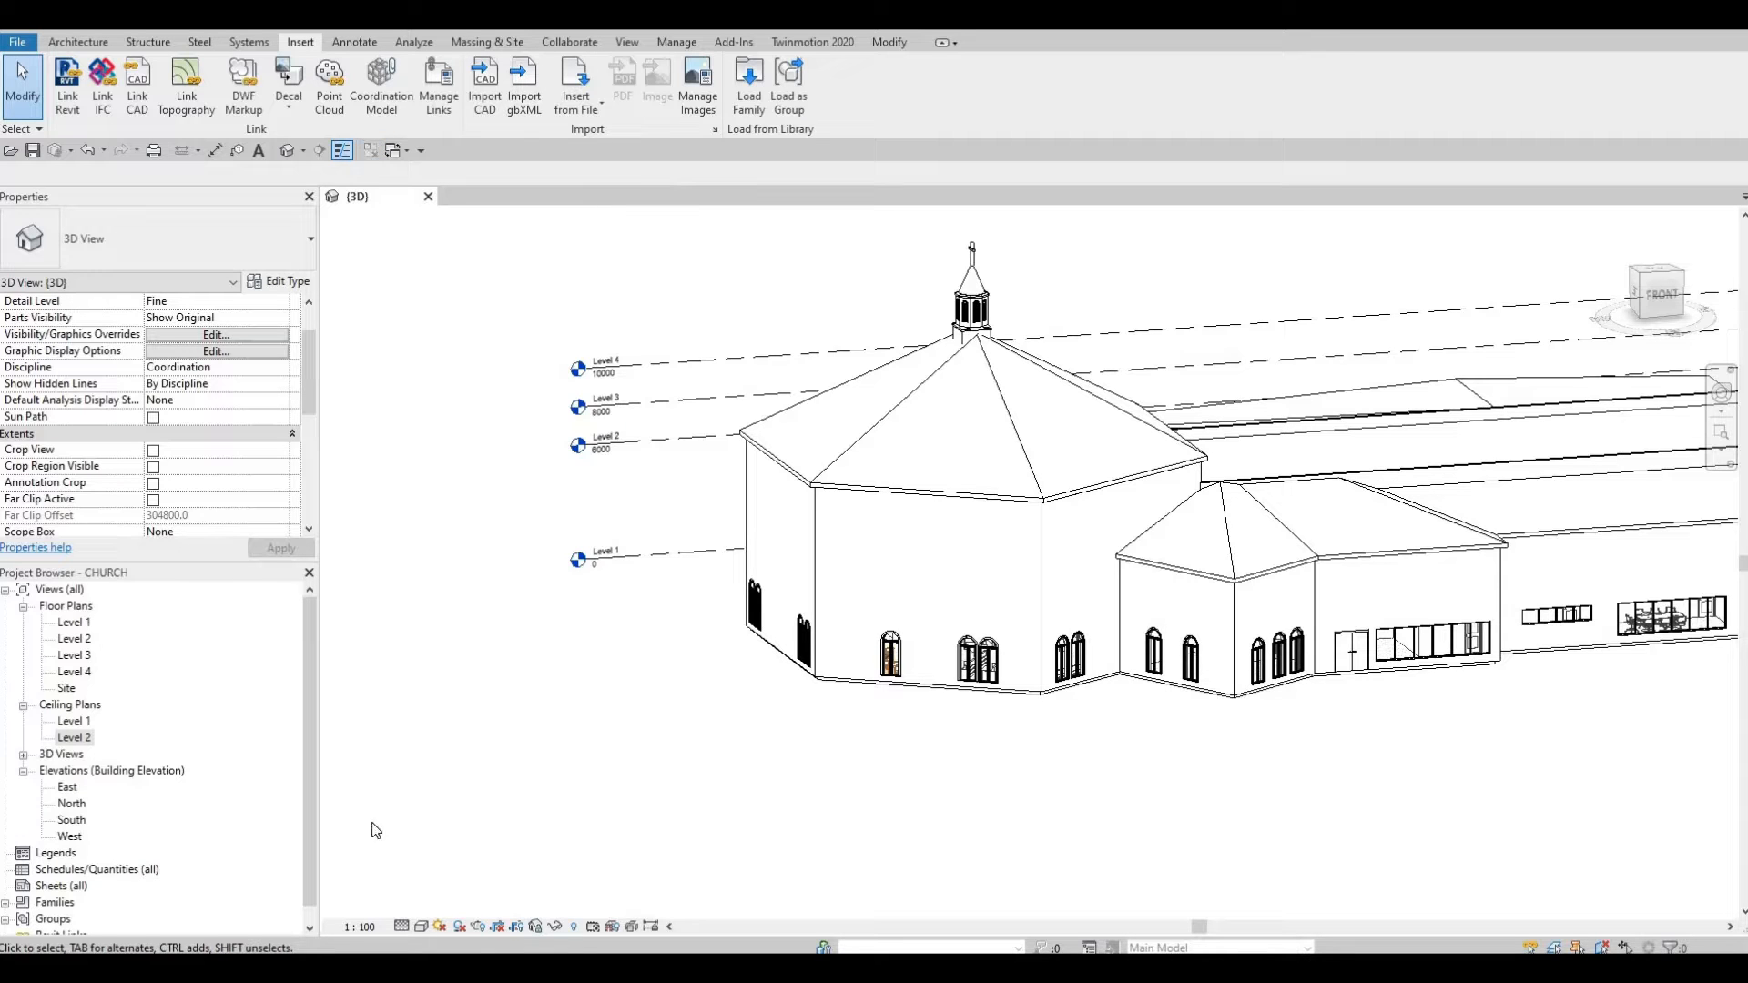
double_click(86, 626)
click(357, 196)
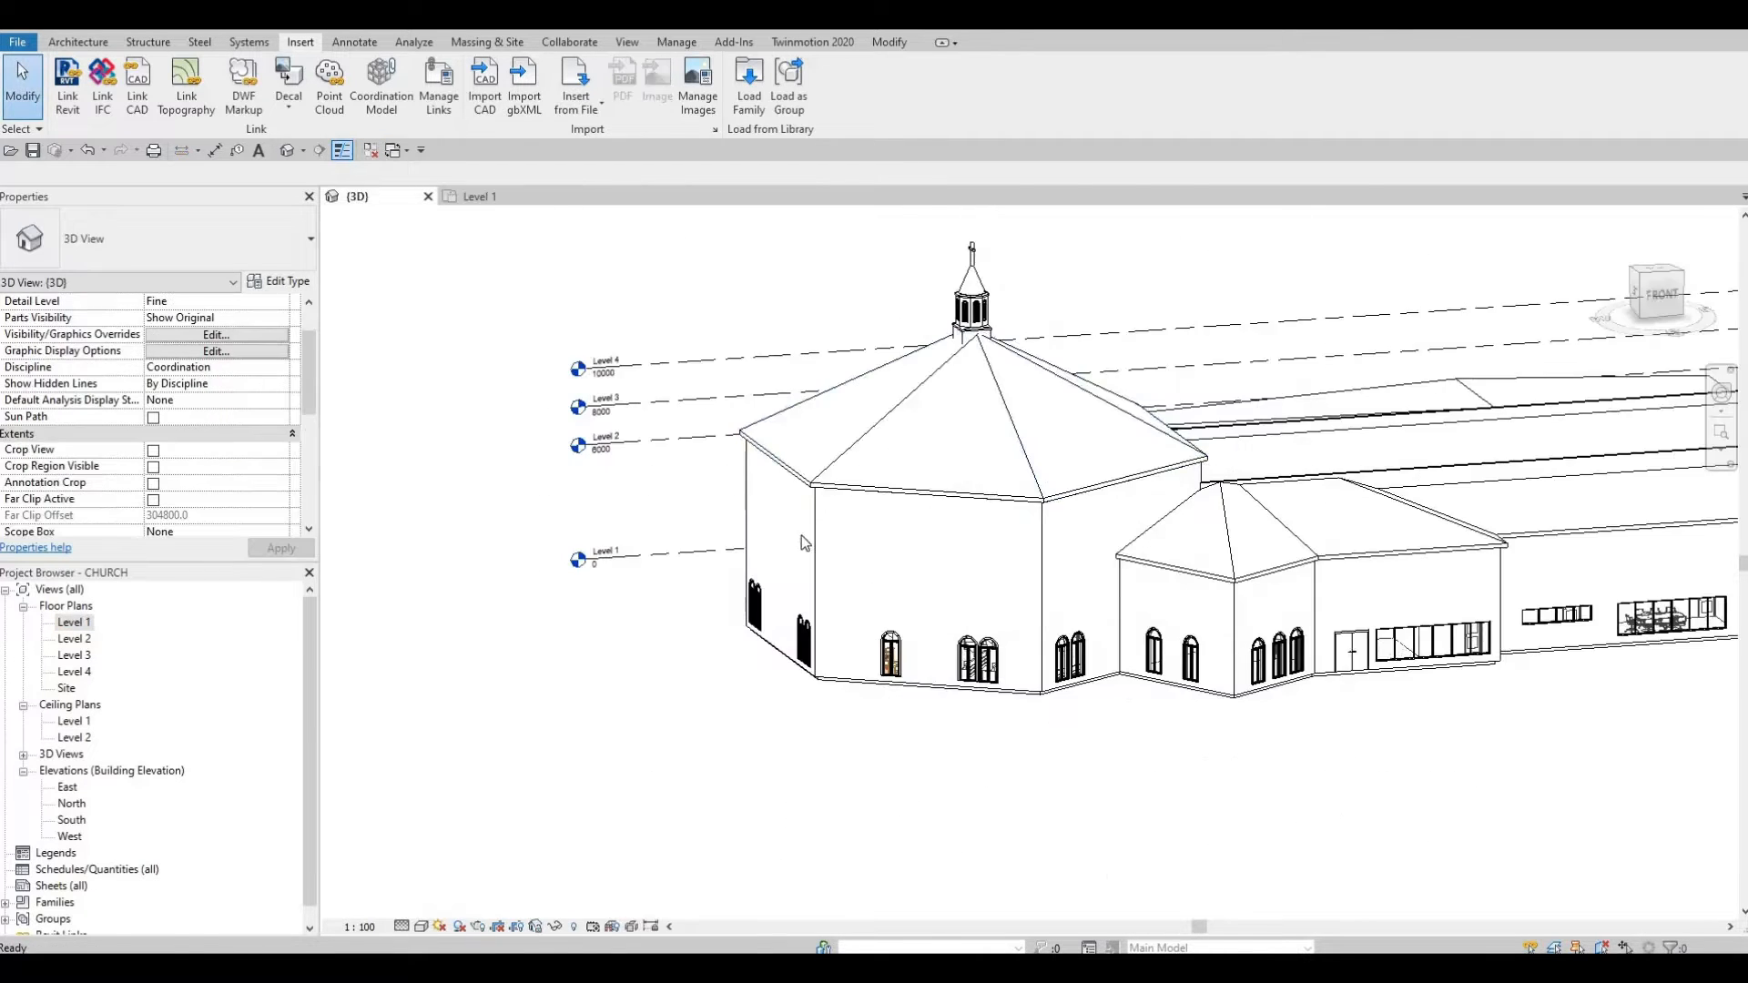
middle_drag(711, 554, 785, 628)
scroll(734, 632, up, 2)
middle_drag(554, 629, 815, 615)
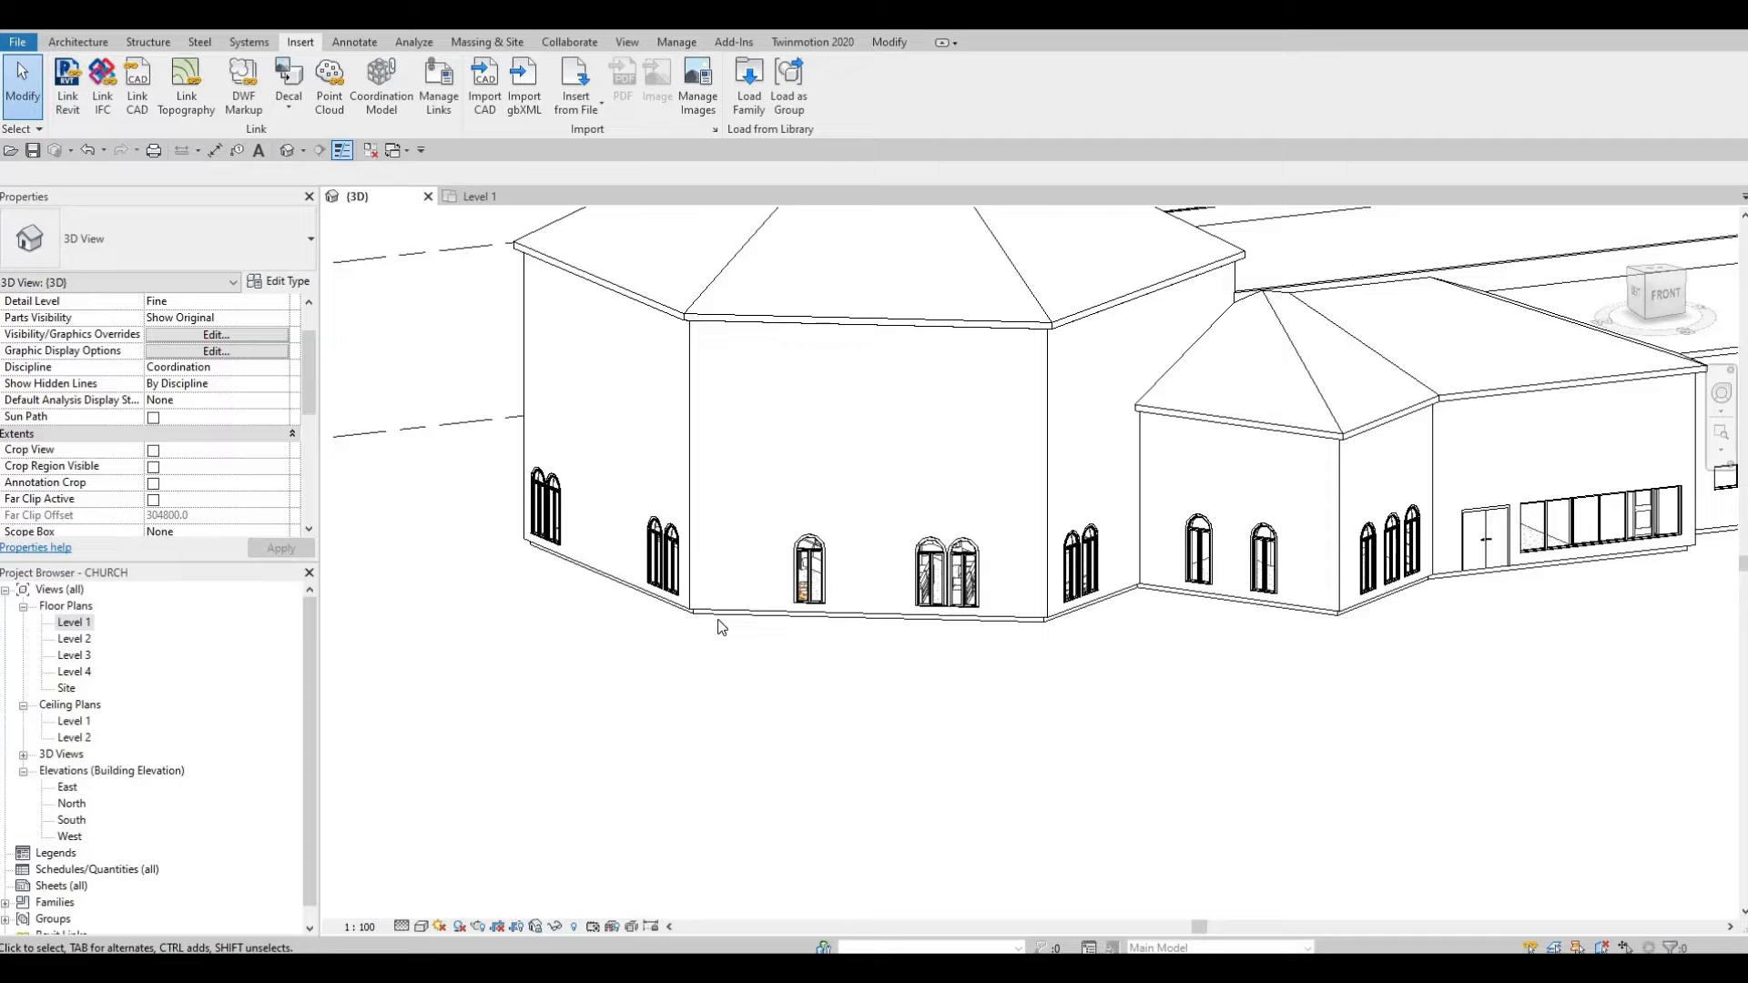
Step: Return to the Level 1 floor plan with the Architecture tools showing
key(w)
key(n)
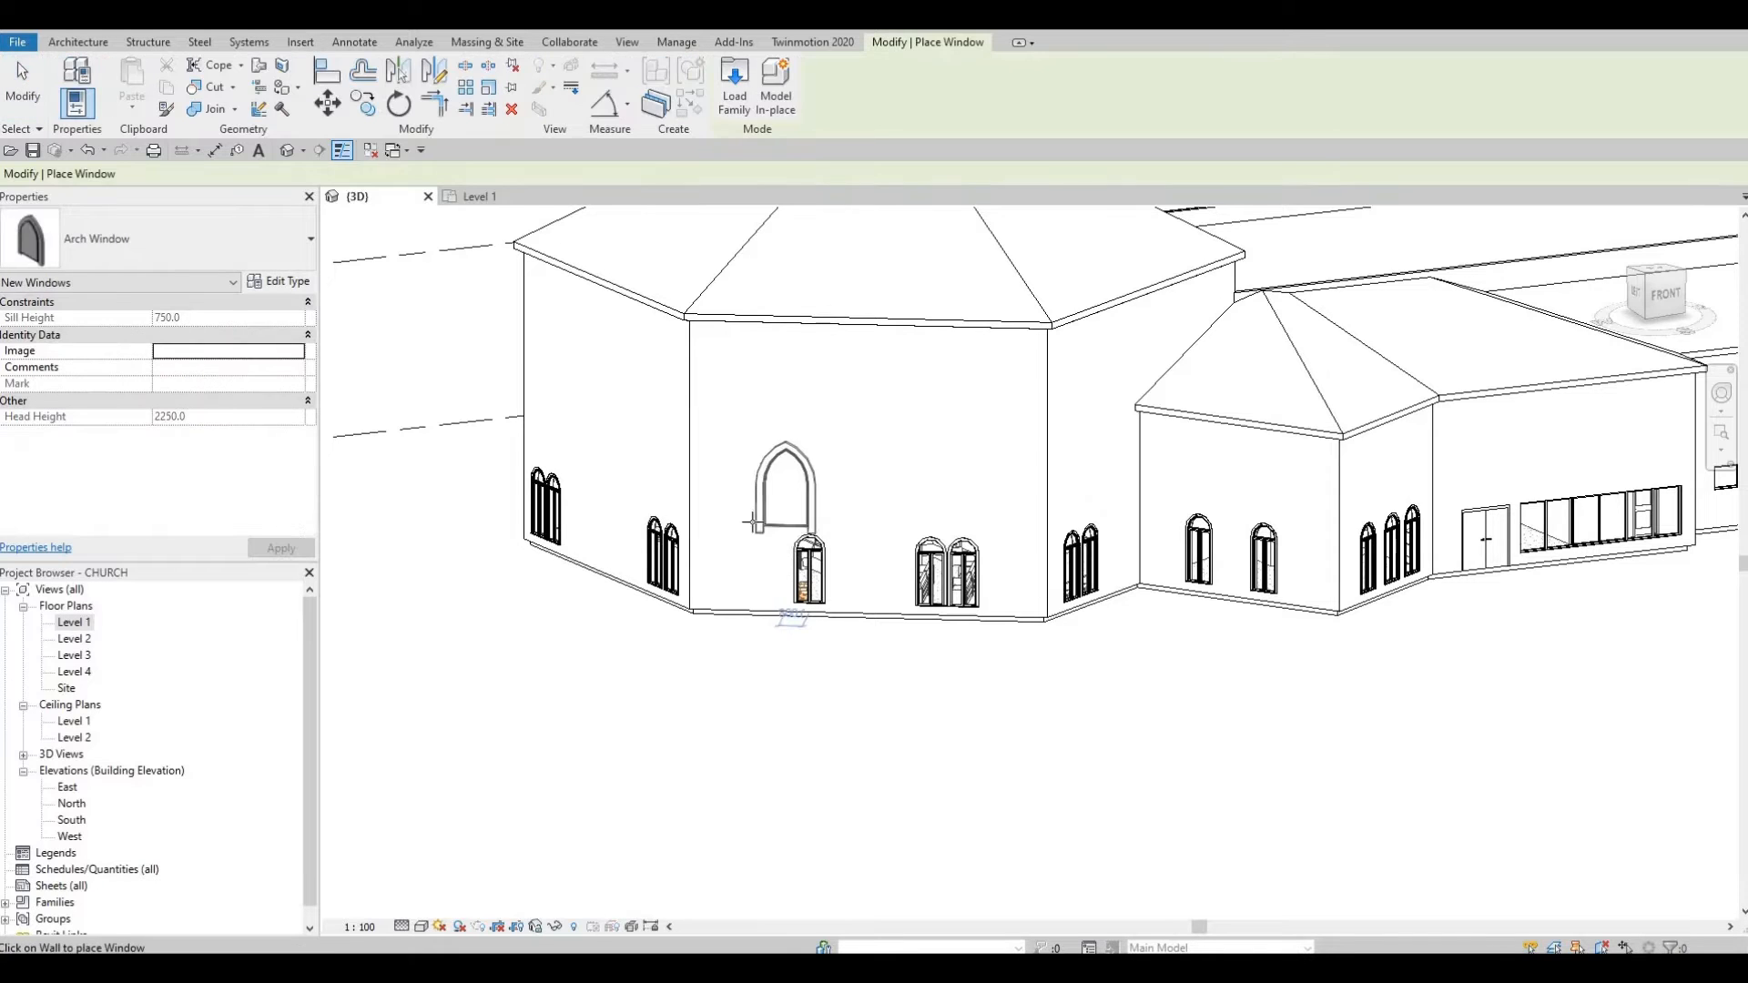
double_click(68, 625)
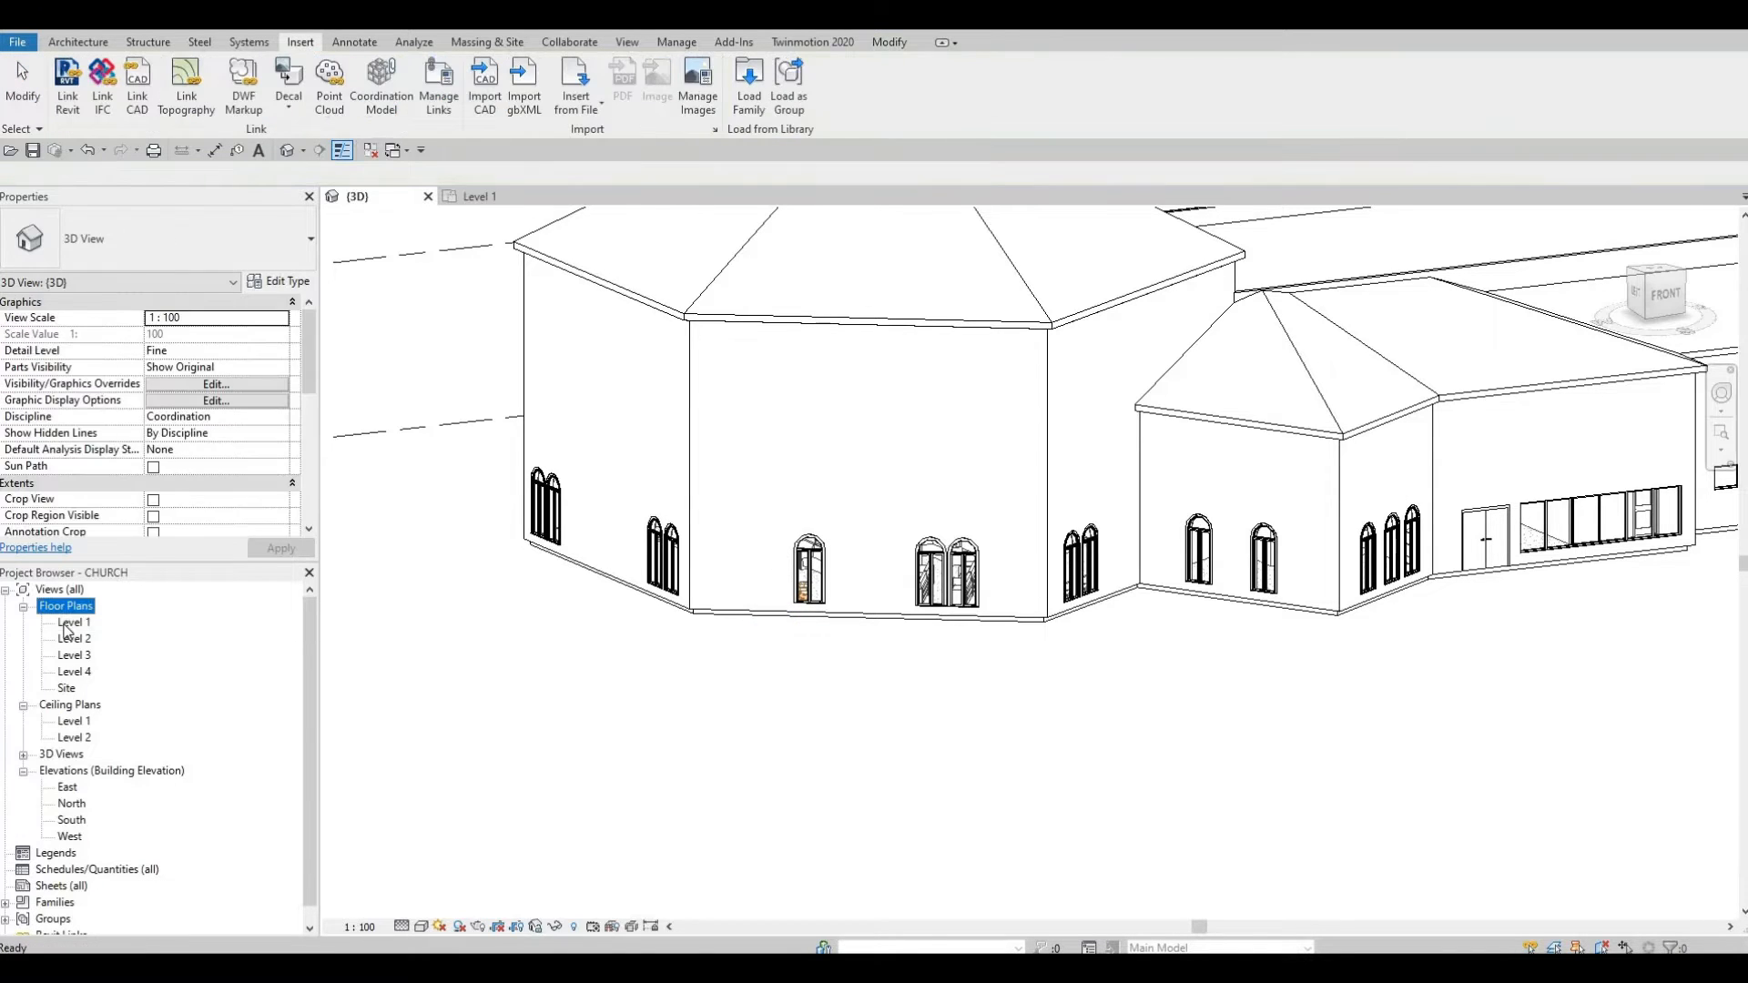
click(69, 46)
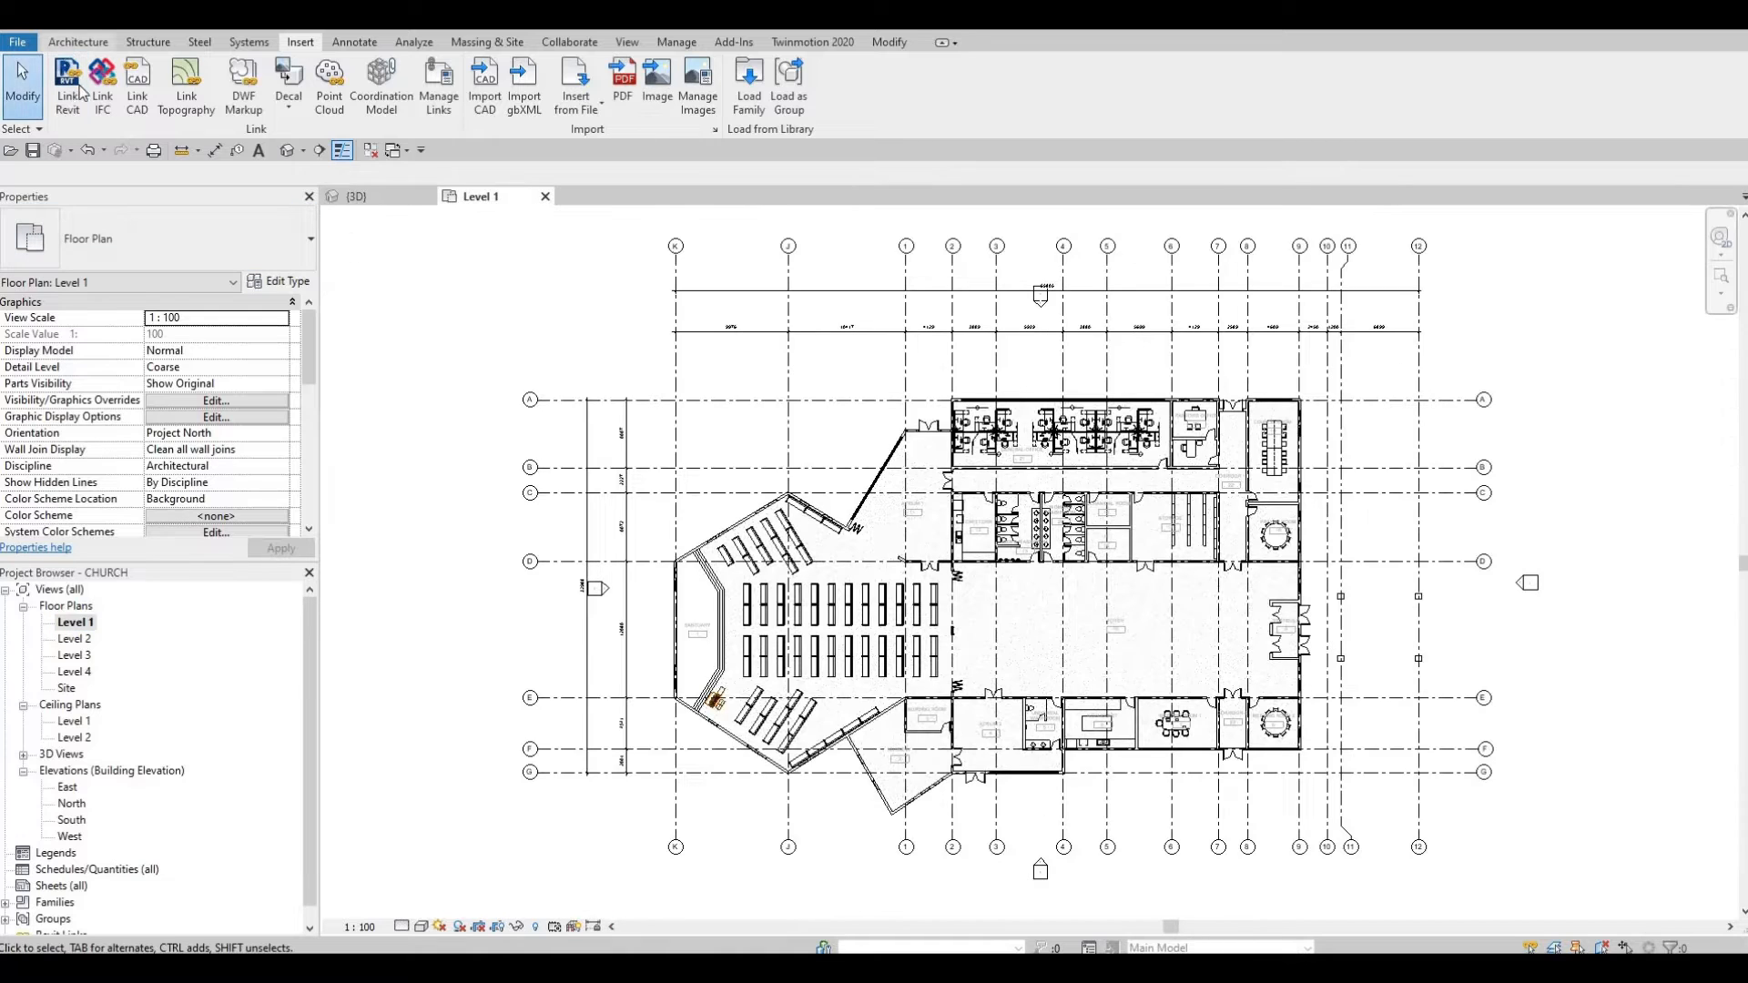
Step: Start a wall command, browse the wall types, then cancel it
click(84, 91)
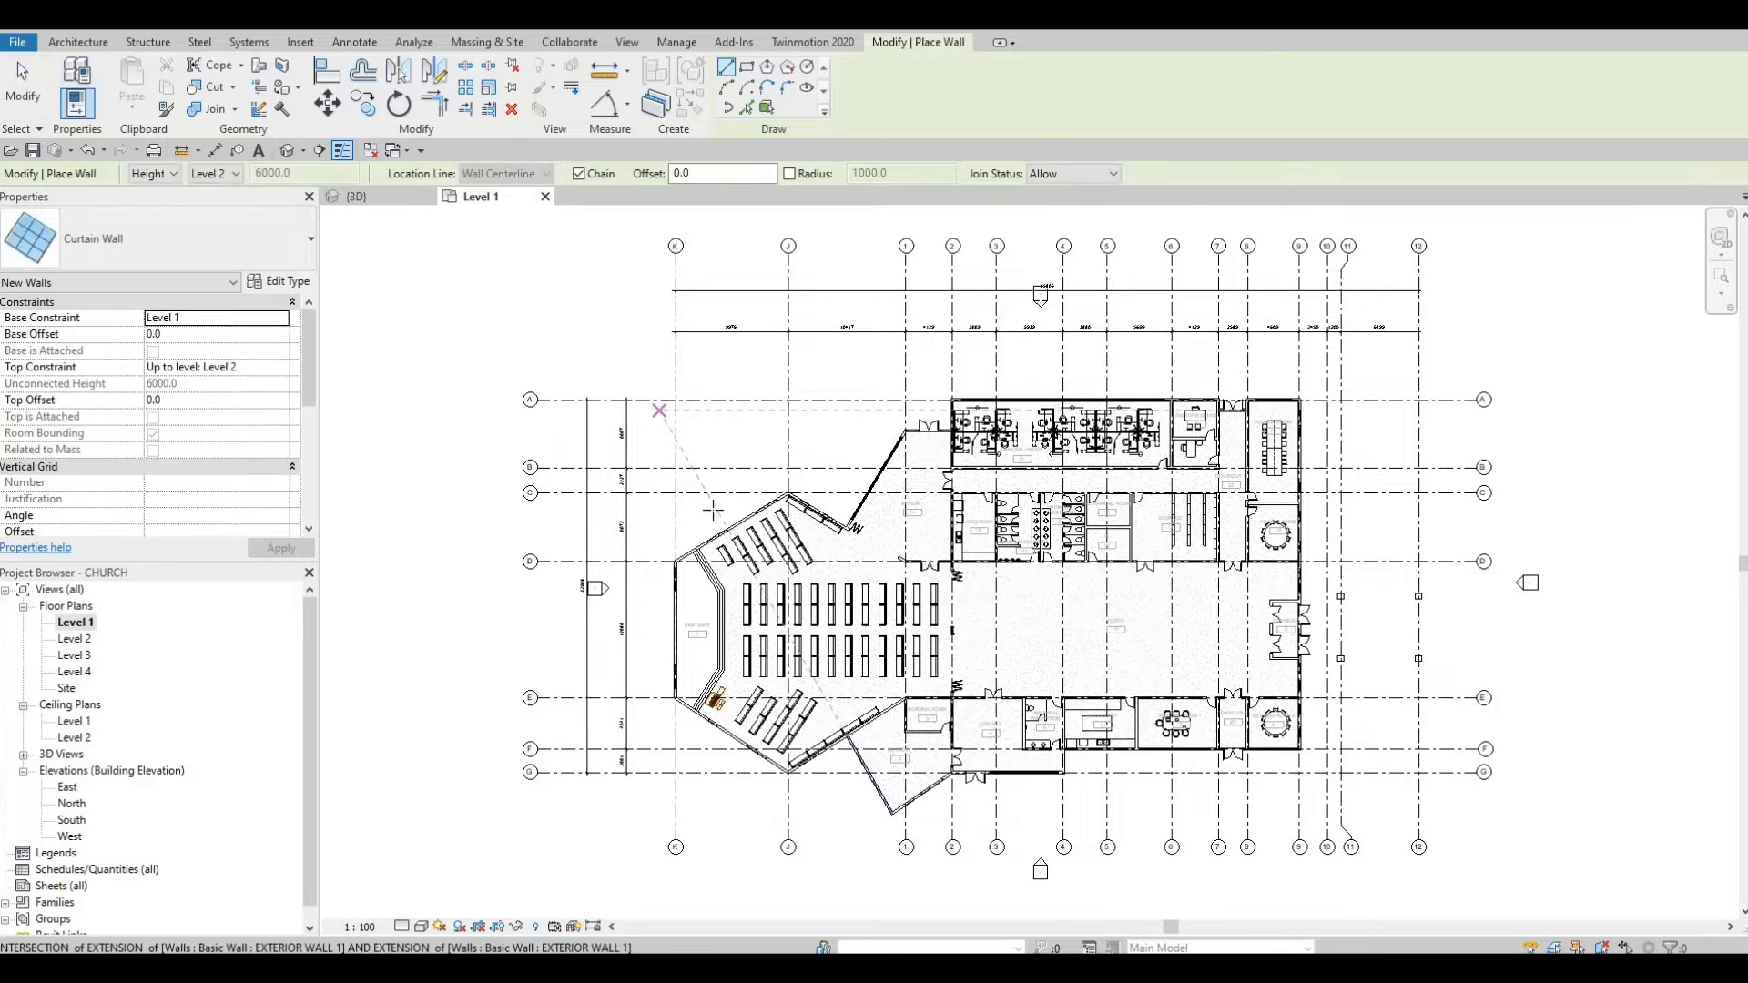
click(171, 231)
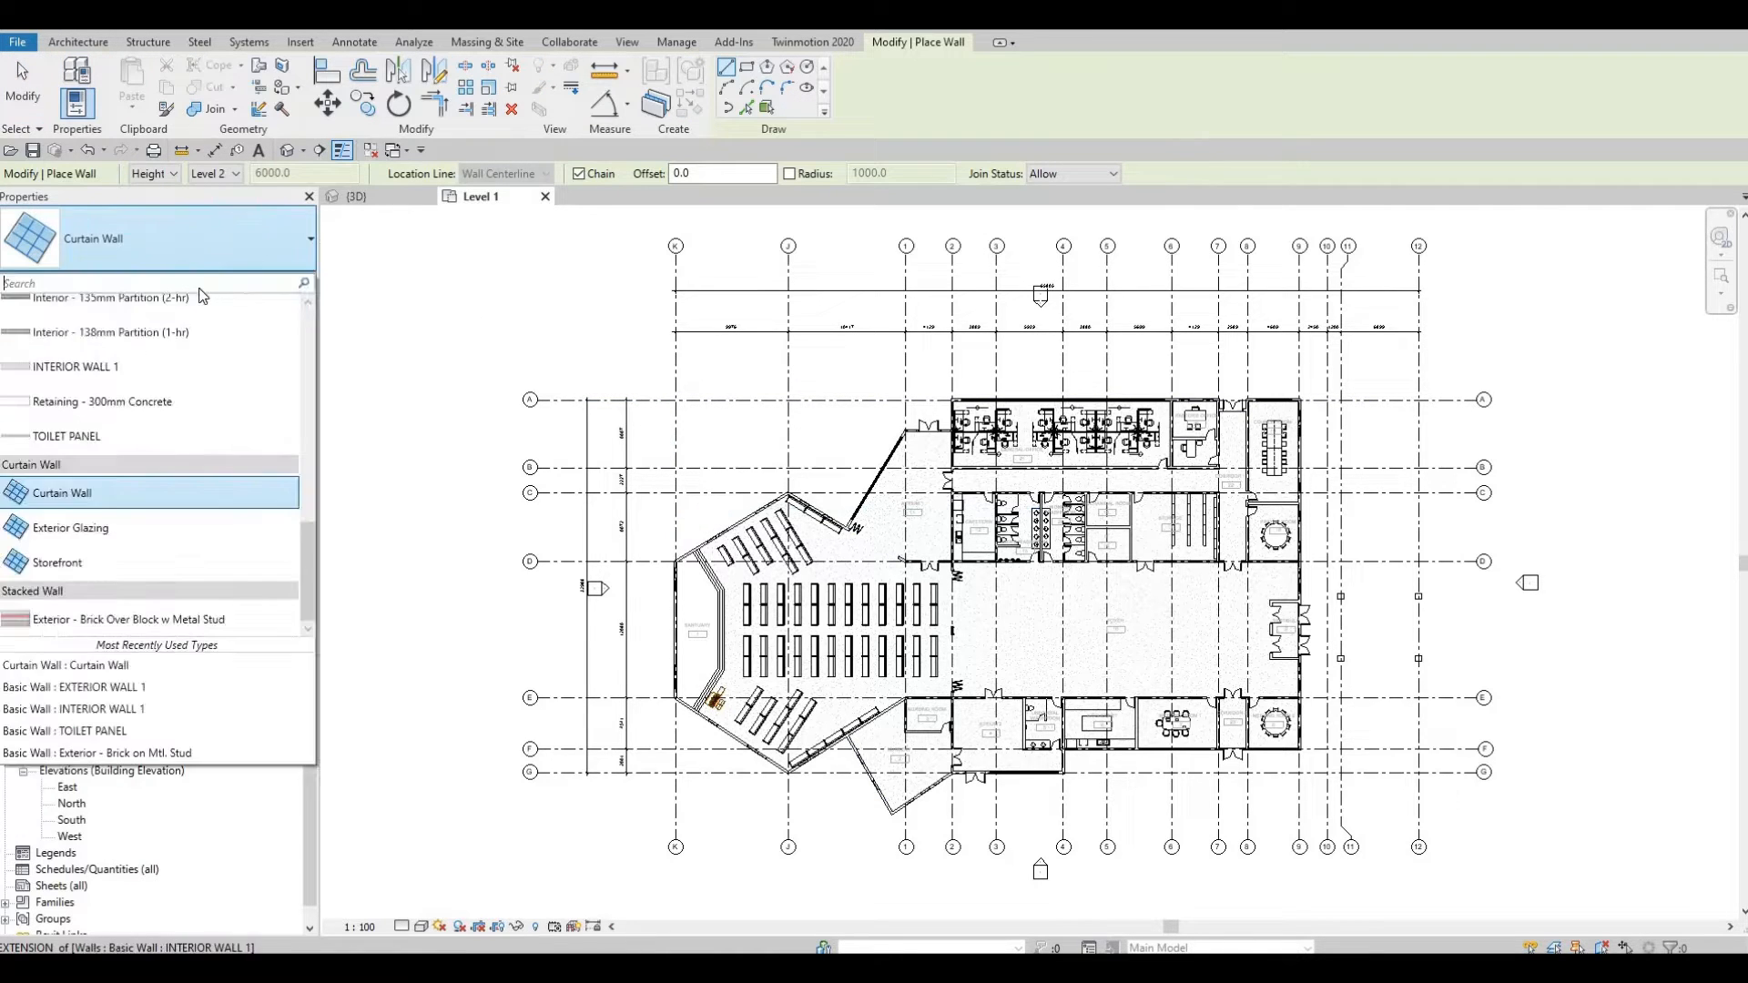
key(Escape)
key(Escape)
key(w)
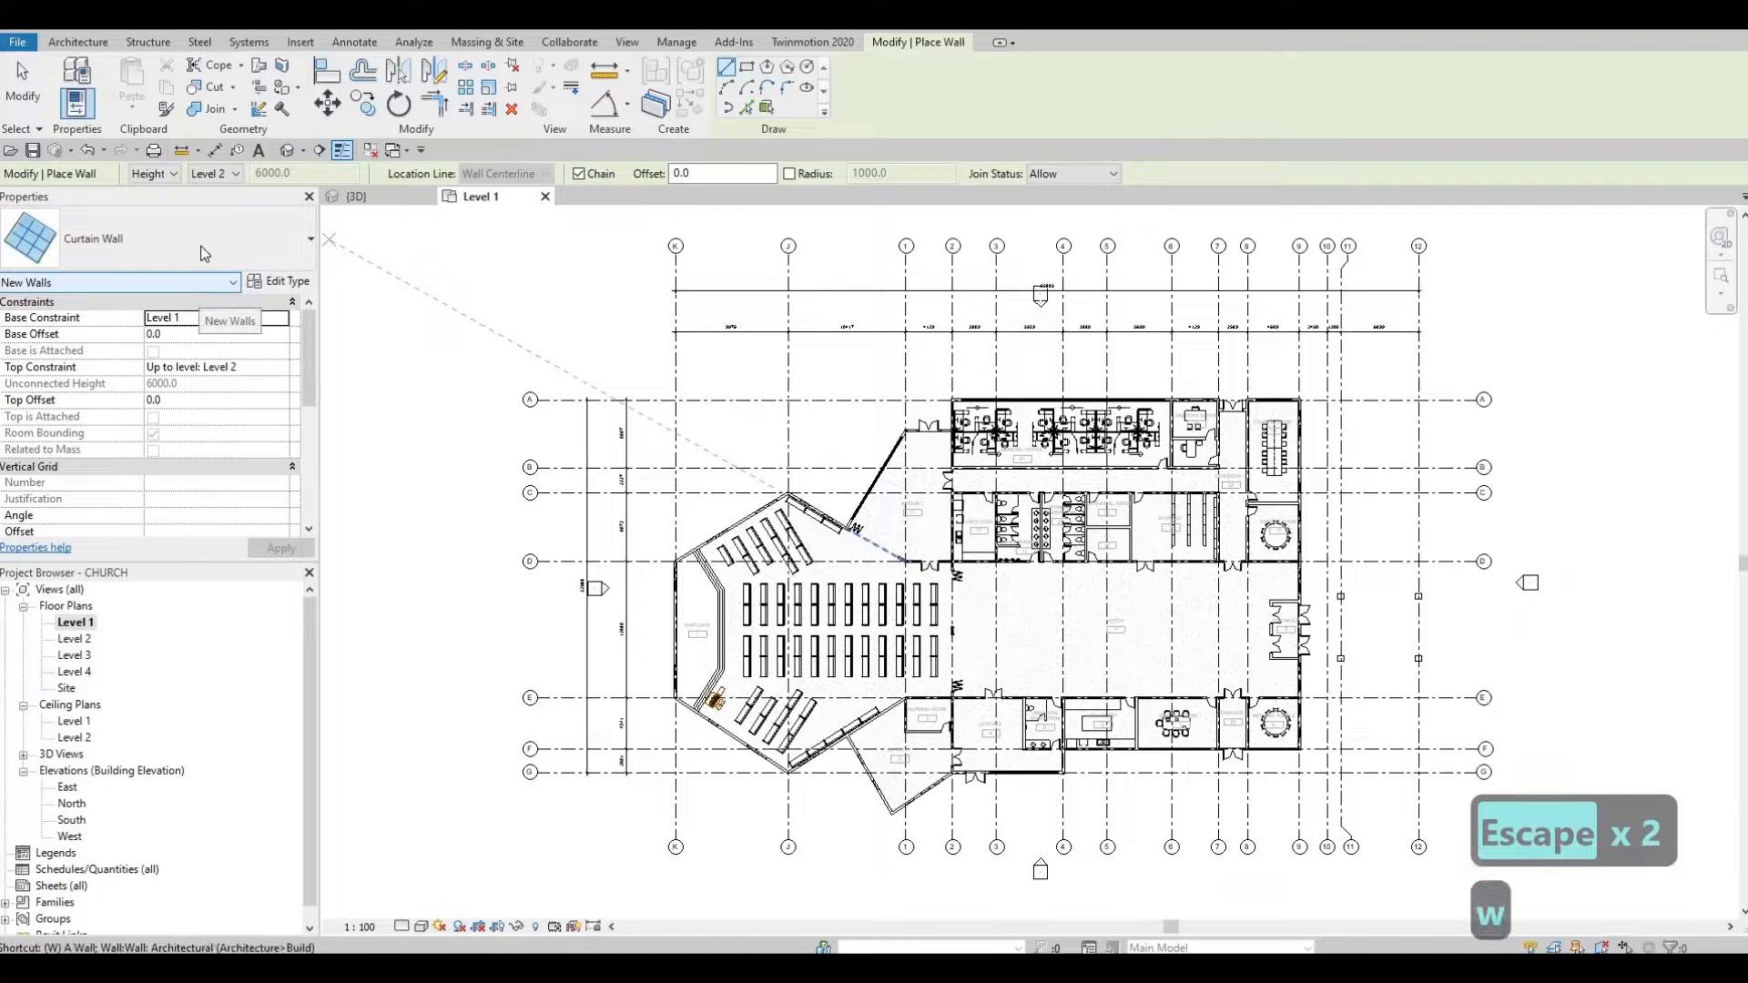
key(Escape)
key(Escape)
click(71, 80)
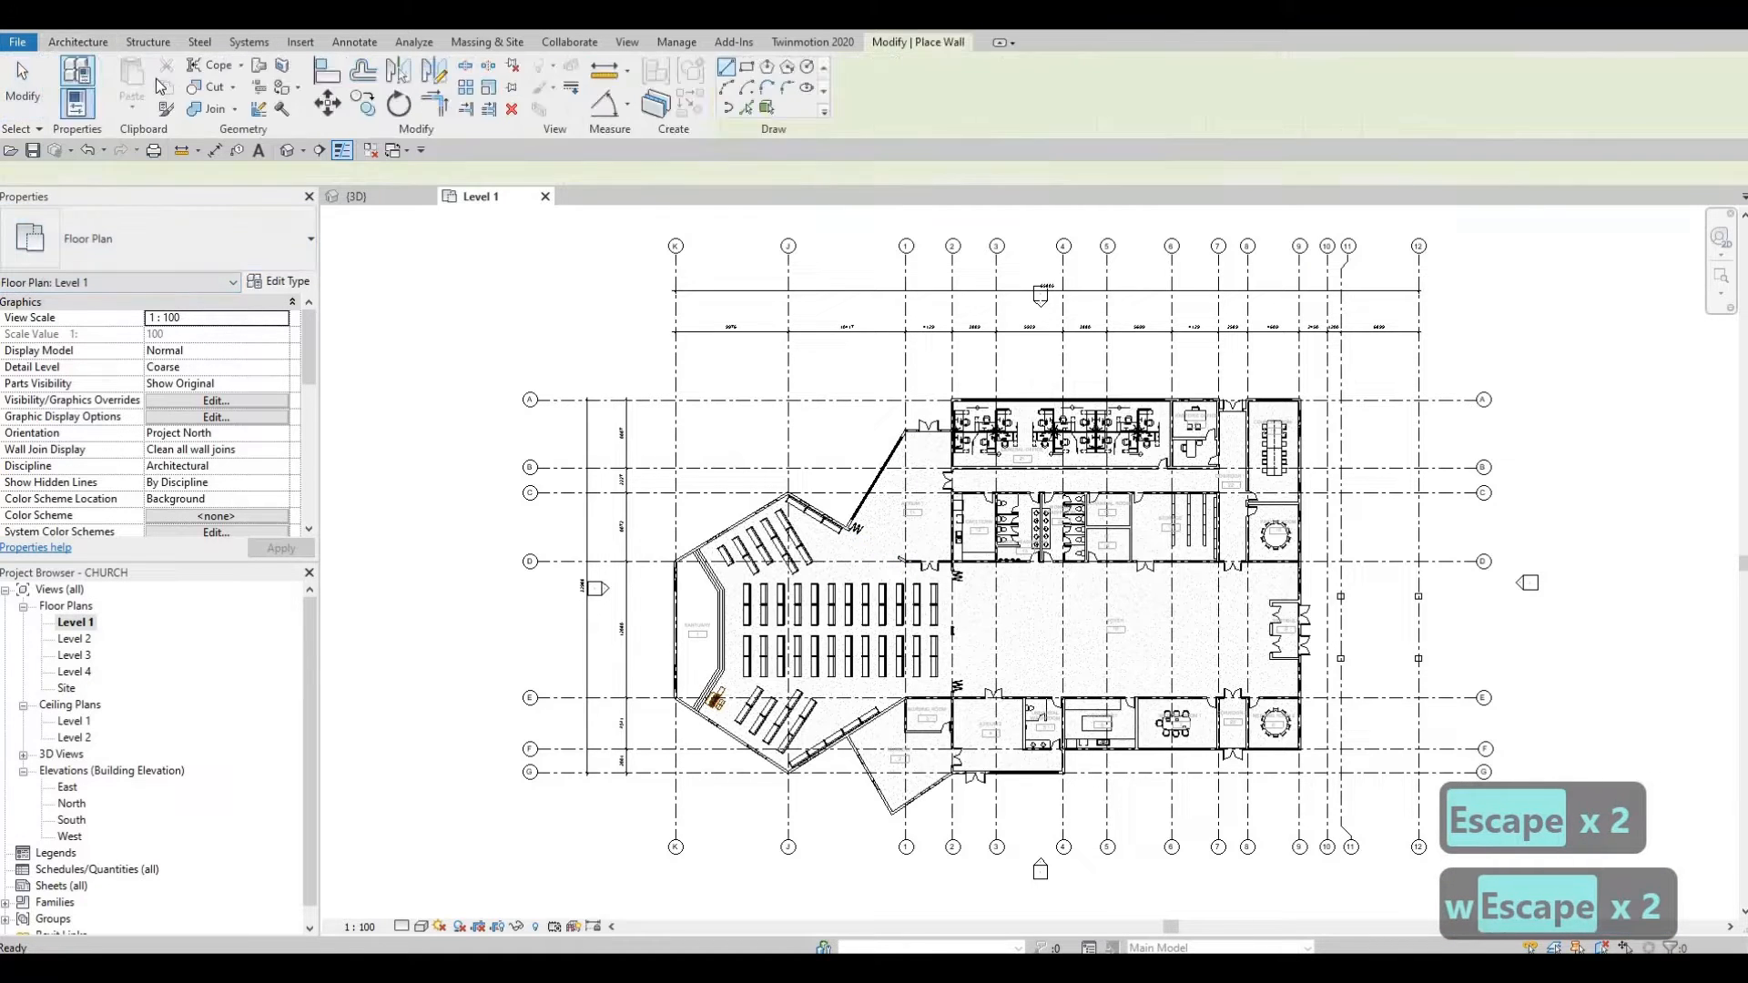
key(Escape)
key(Escape)
Step: Place an Arch Window on the angled chevron wall and orbit the 3D view to see it
click(151, 80)
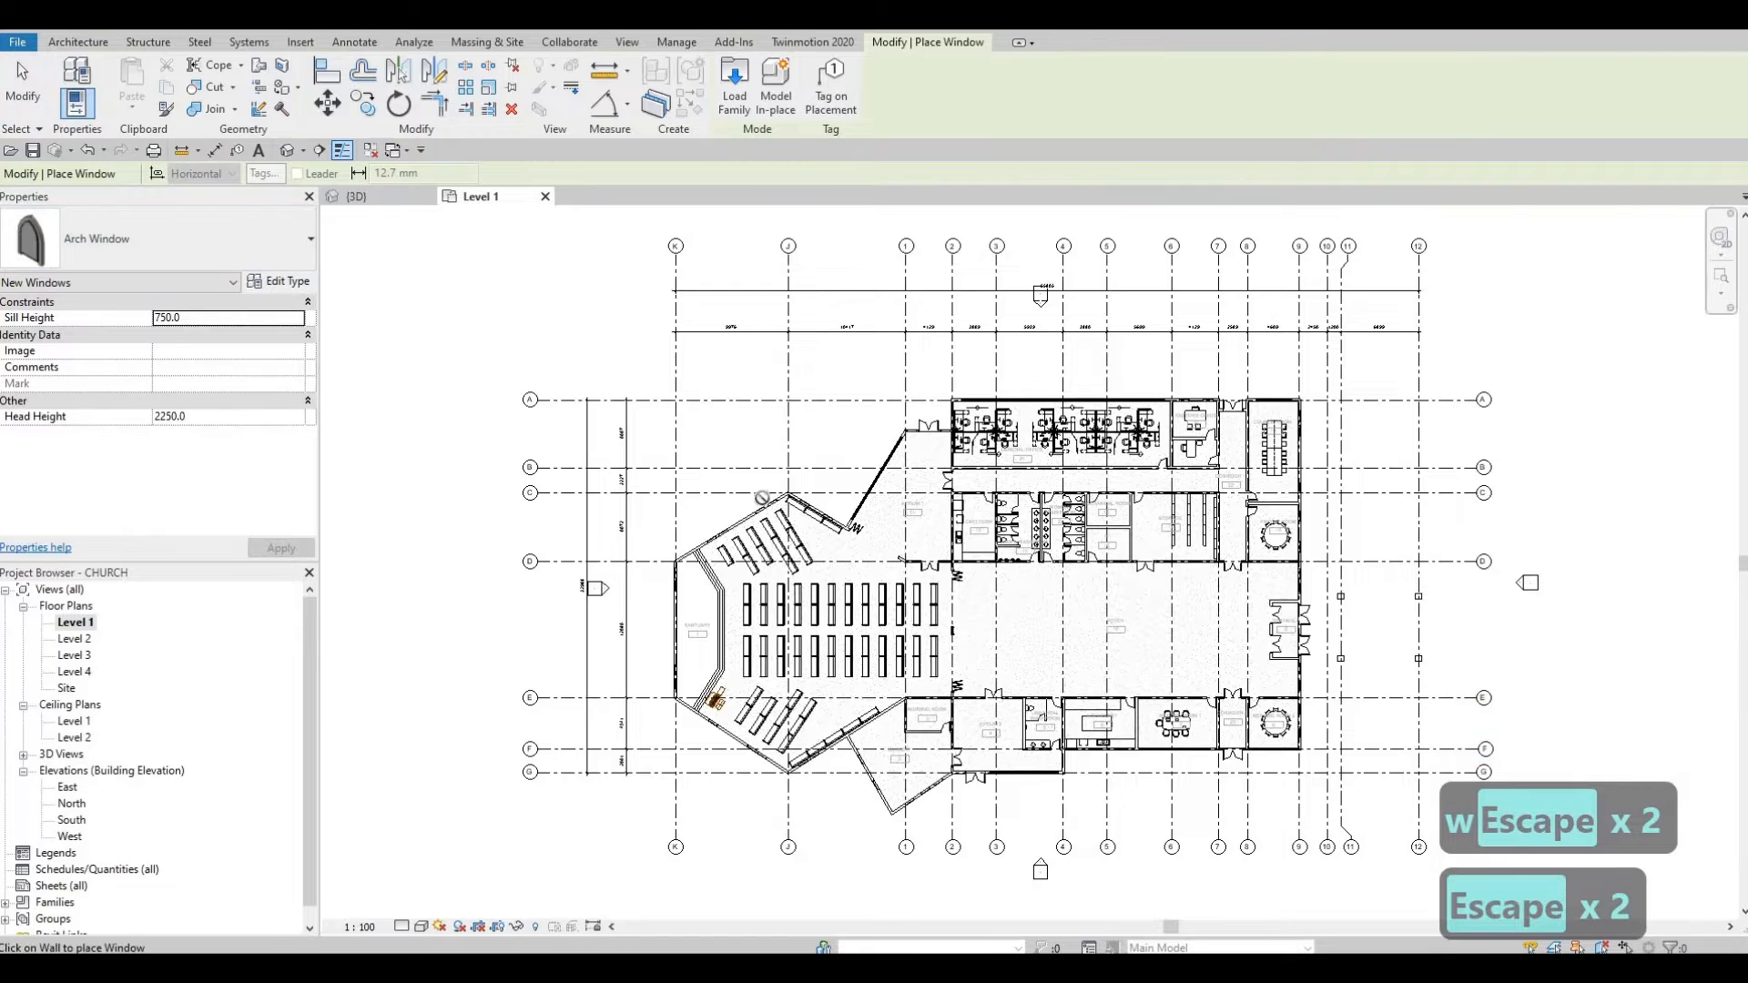
scroll(788, 501, up, 5)
scroll(632, 582, up, 2)
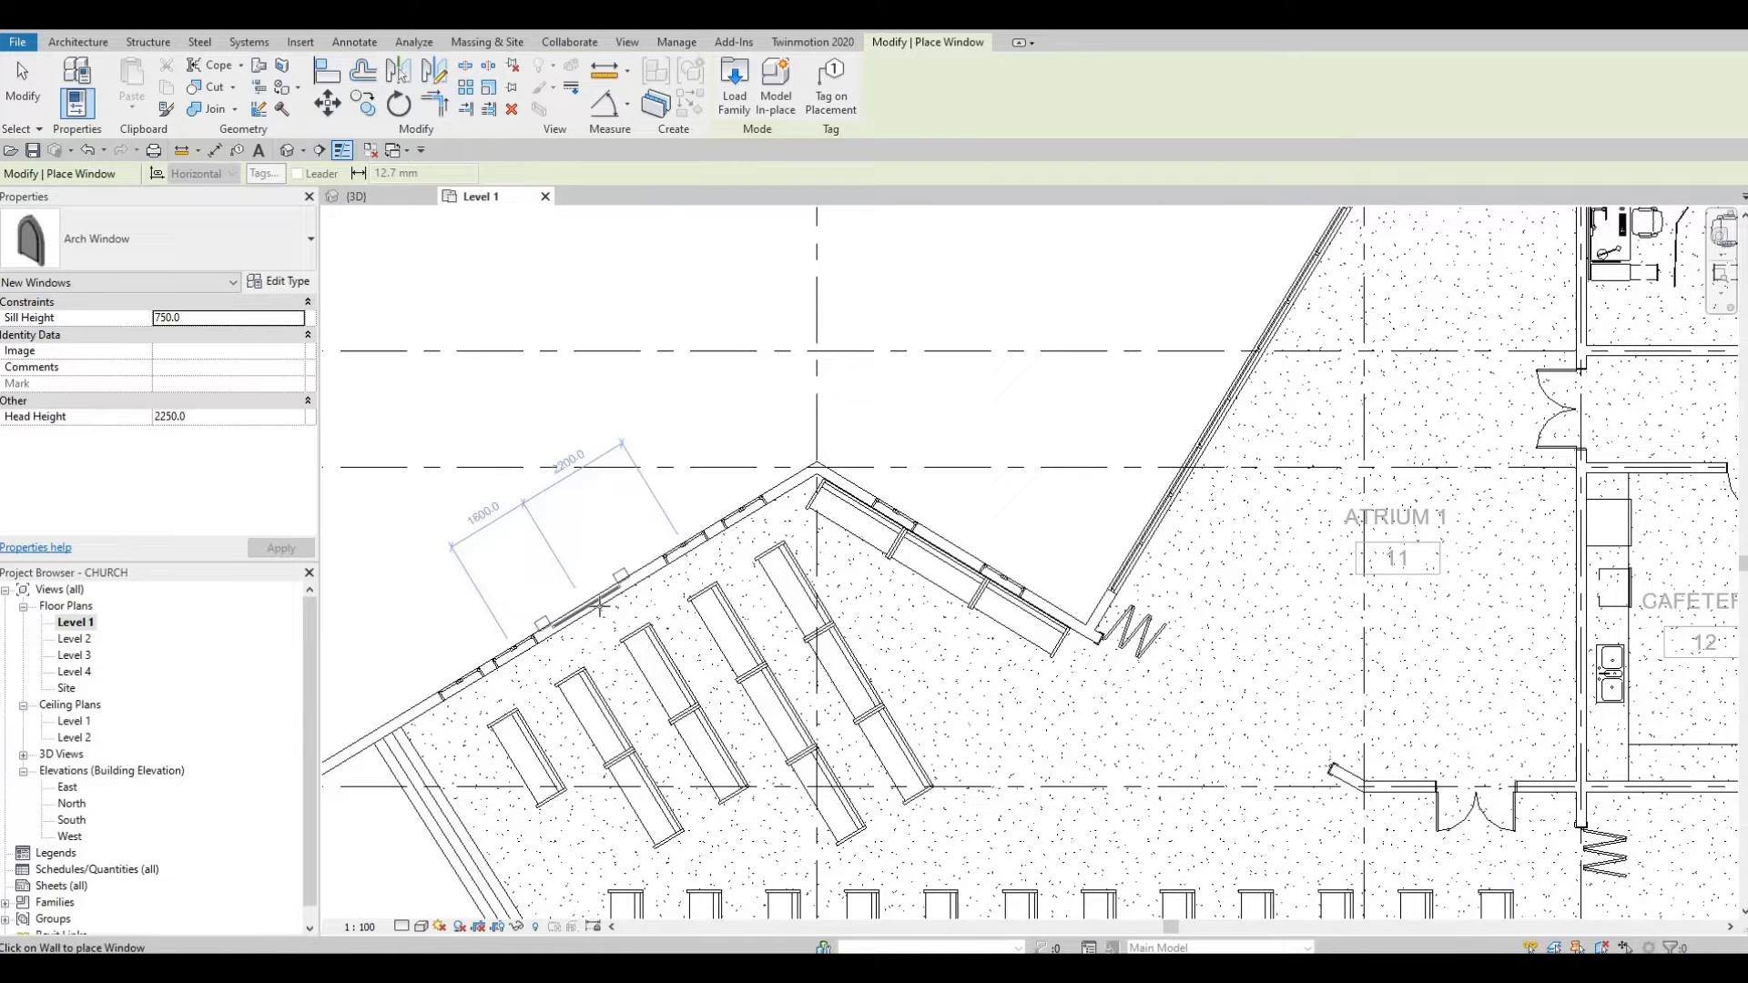
click(606, 601)
key(Escape)
key(Escape)
key(Escape)
click(394, 199)
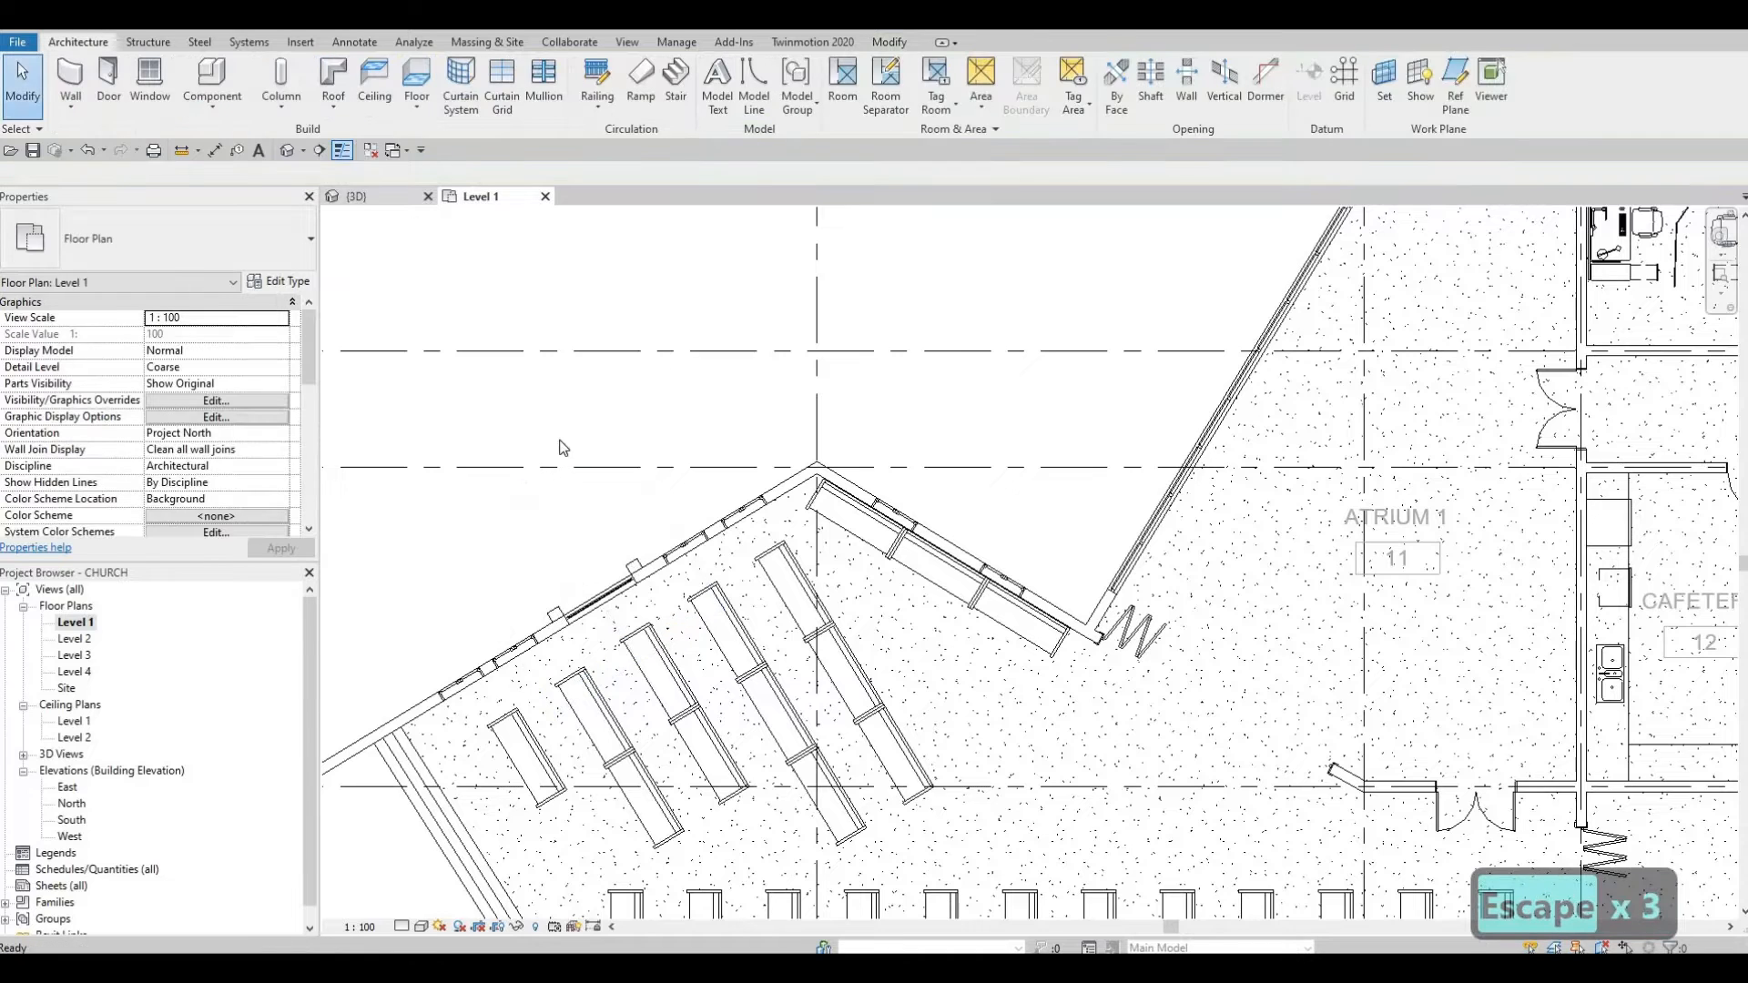
shift+middle_drag(848, 518, 965, 601)
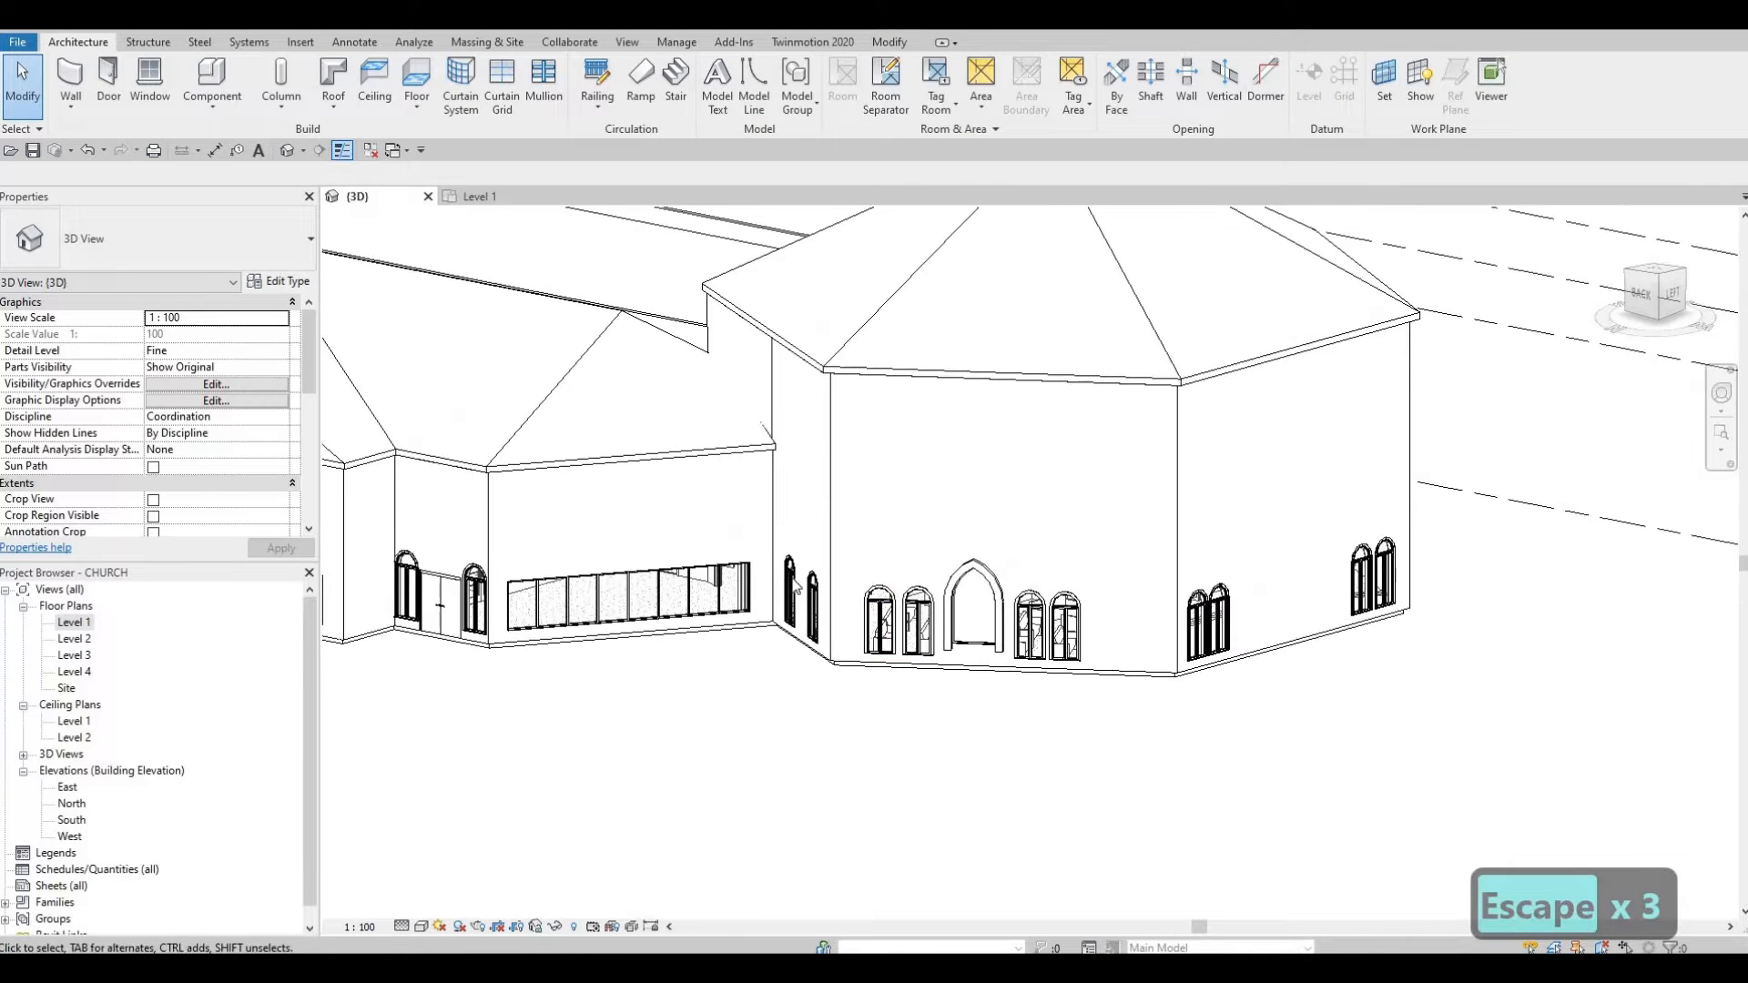
Step: Select all the round-top casement windows around the octagonal sanctuary walls
ctrl+click(816, 594)
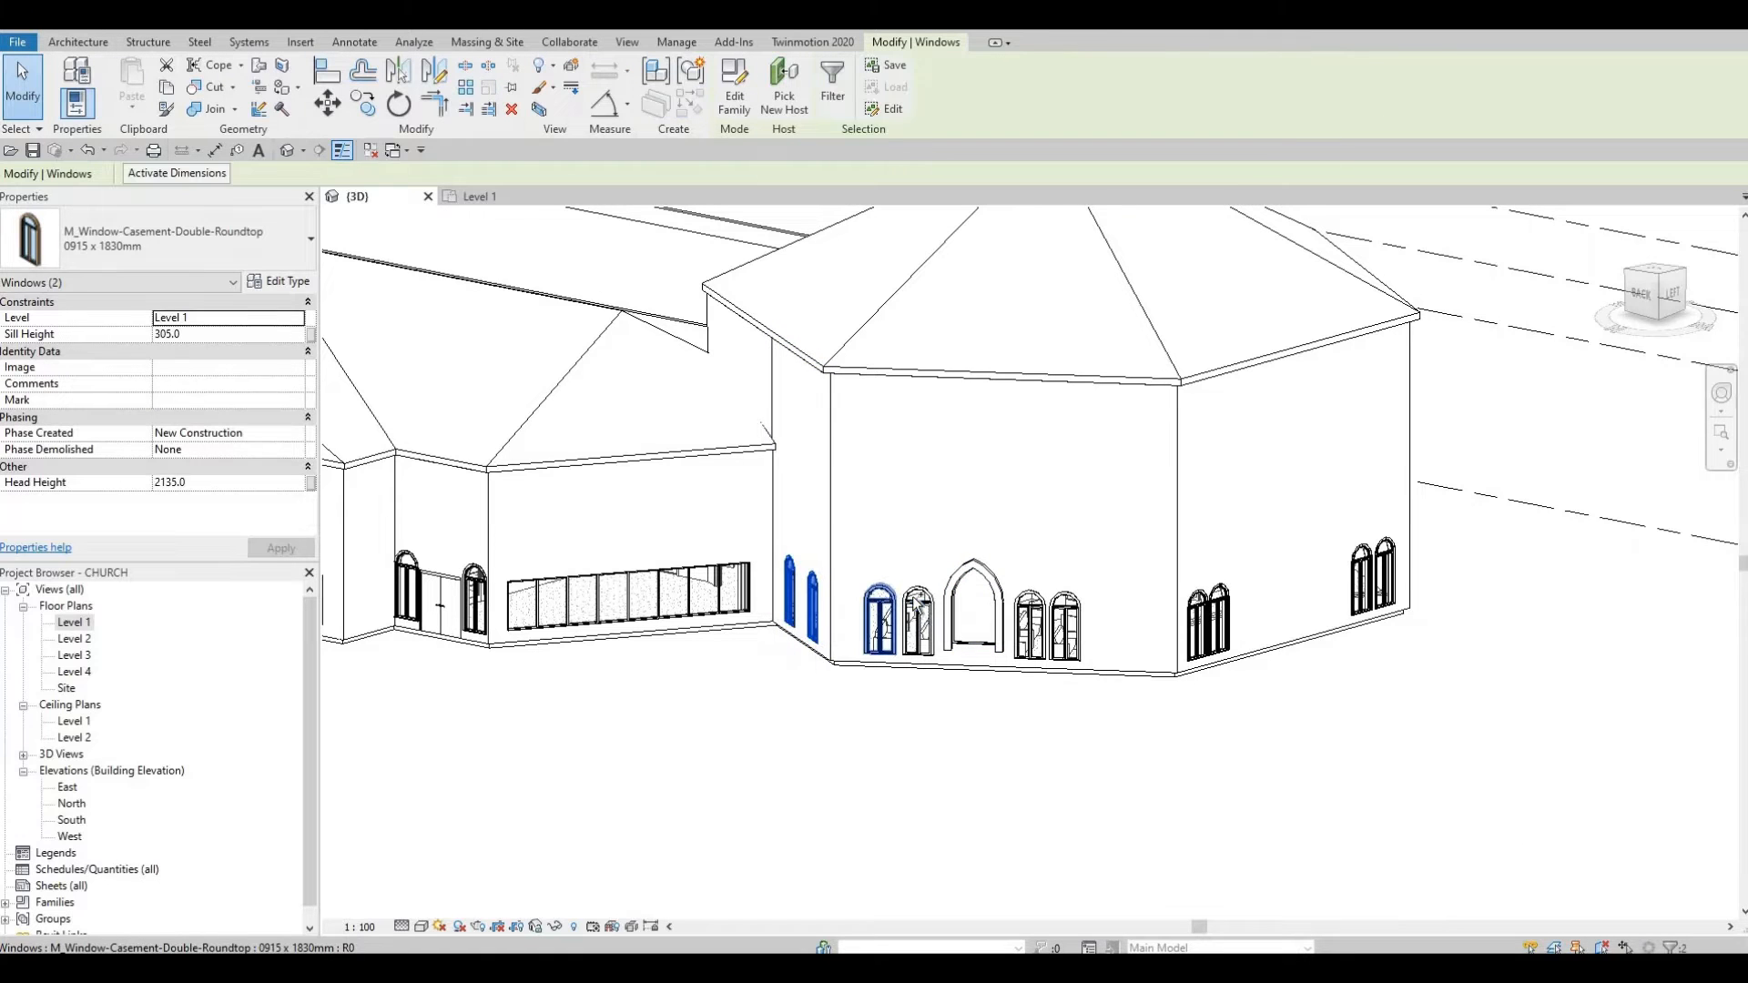
ctrl+click(884, 597)
ctrl+click(922, 597)
ctrl+click(1036, 595)
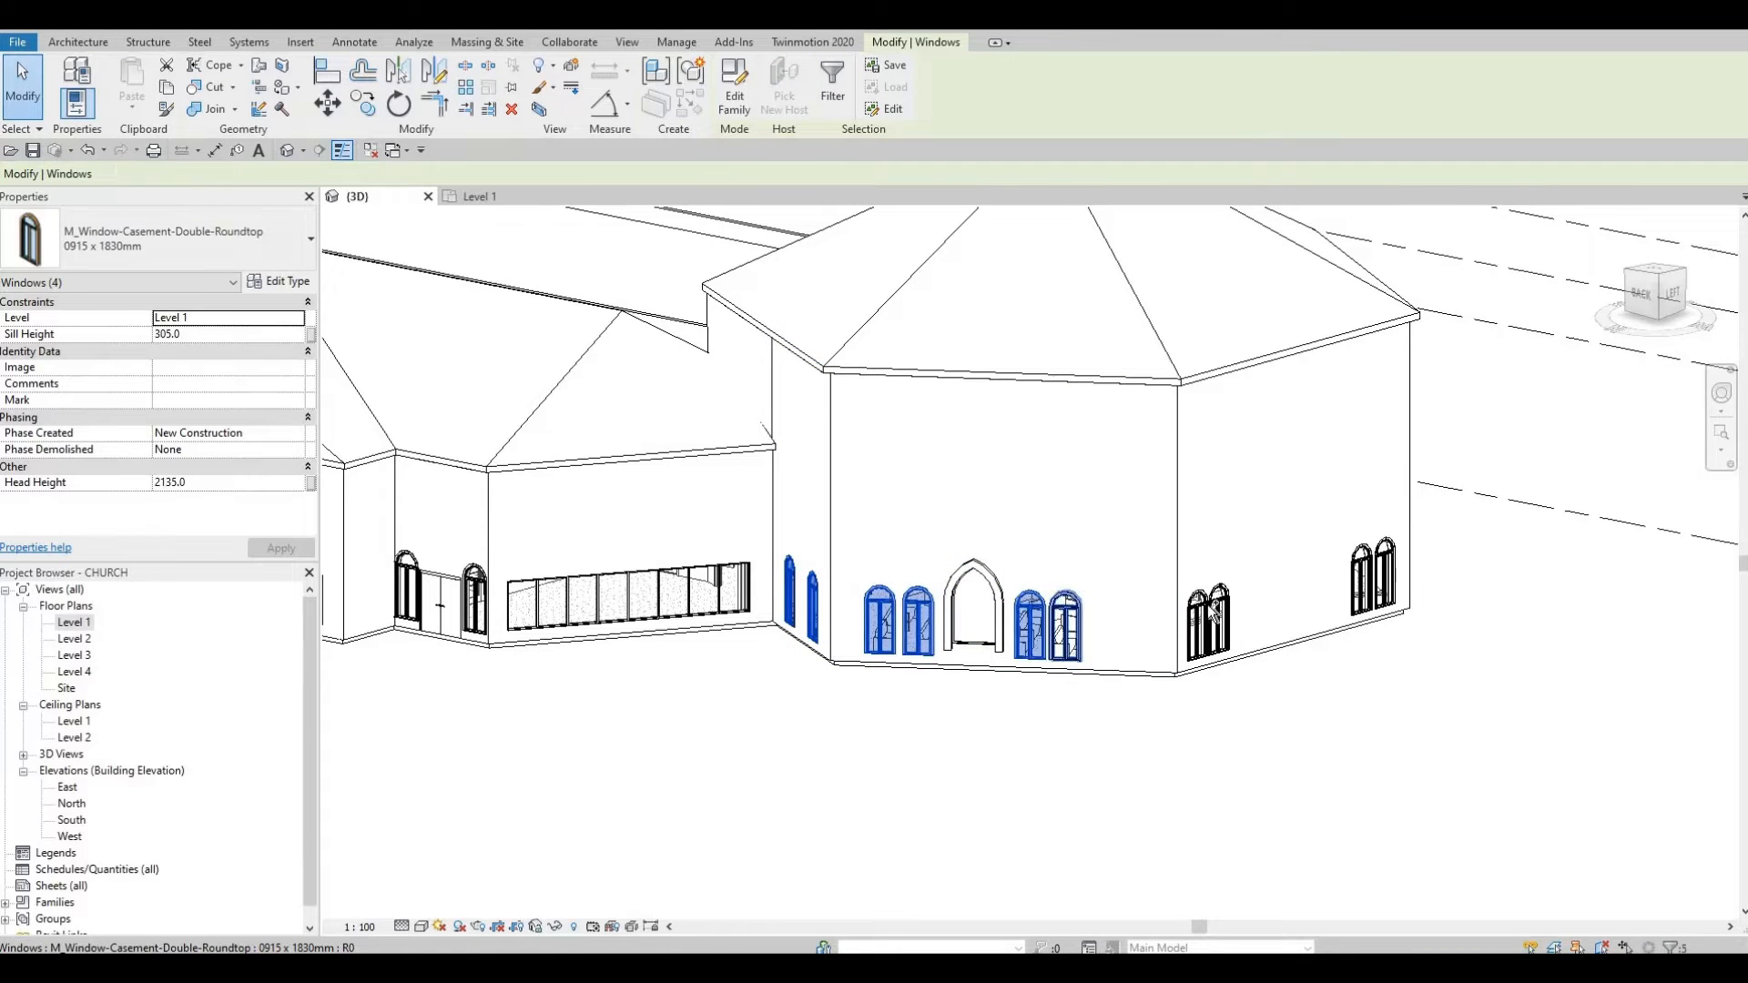
ctrl+click(1071, 597)
ctrl+click(1200, 601)
ctrl+click(1225, 605)
shift+middle_drag(696, 526, 555, 521)
middle_drag(890, 554, 448, 428)
ctrl+click(849, 541)
ctrl+click(885, 541)
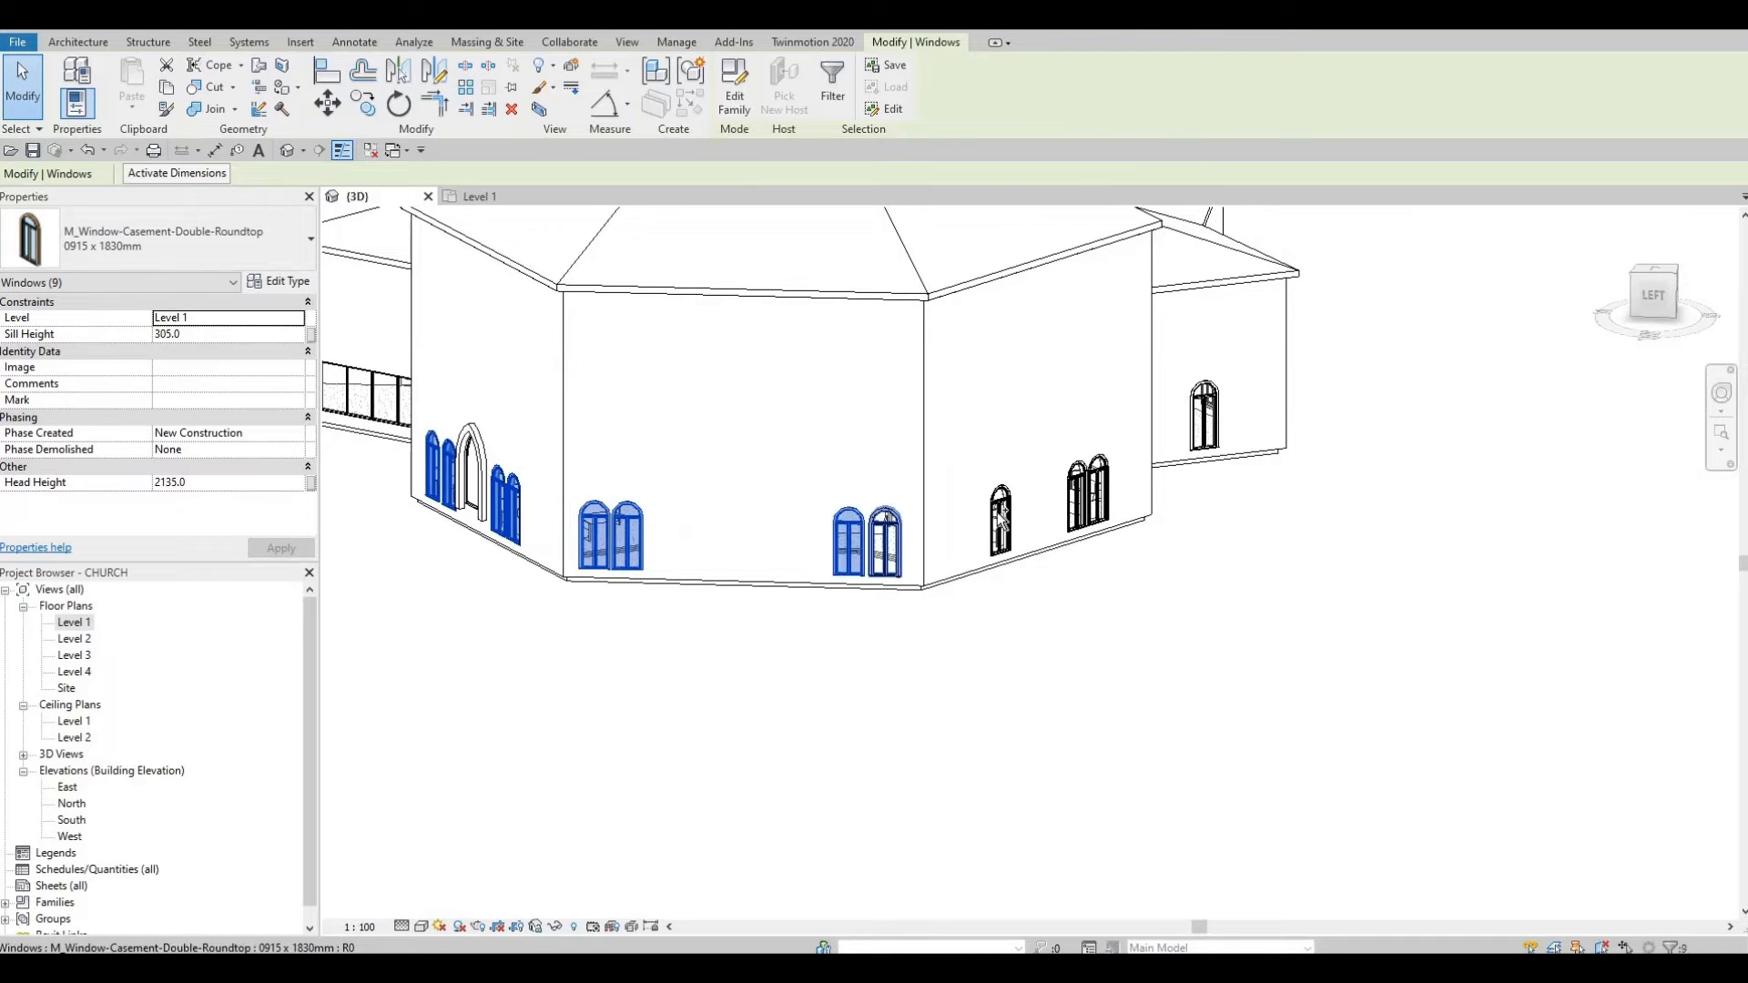
ctrl+click(1001, 523)
ctrl+click(1078, 499)
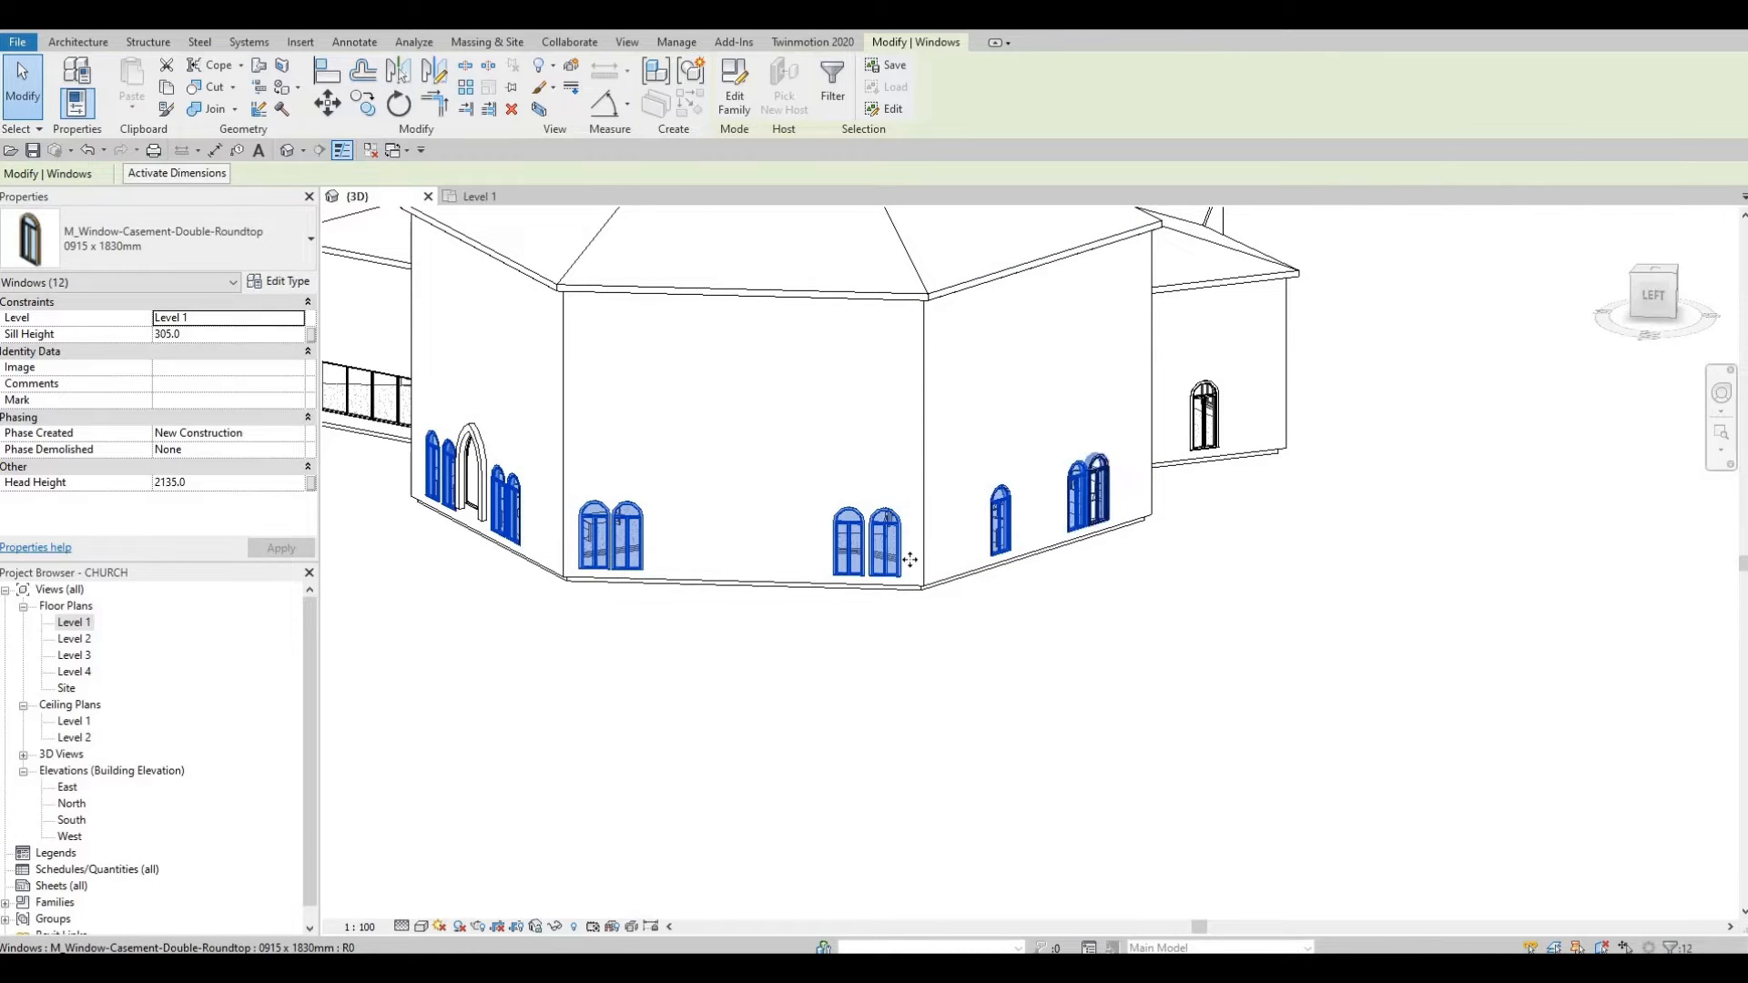
mouse_move(909, 558)
shift+middle_down()
mouse_move(944, 554)
mouse_move(915, 560)
shift+middle_up()
ctrl+click(922, 567)
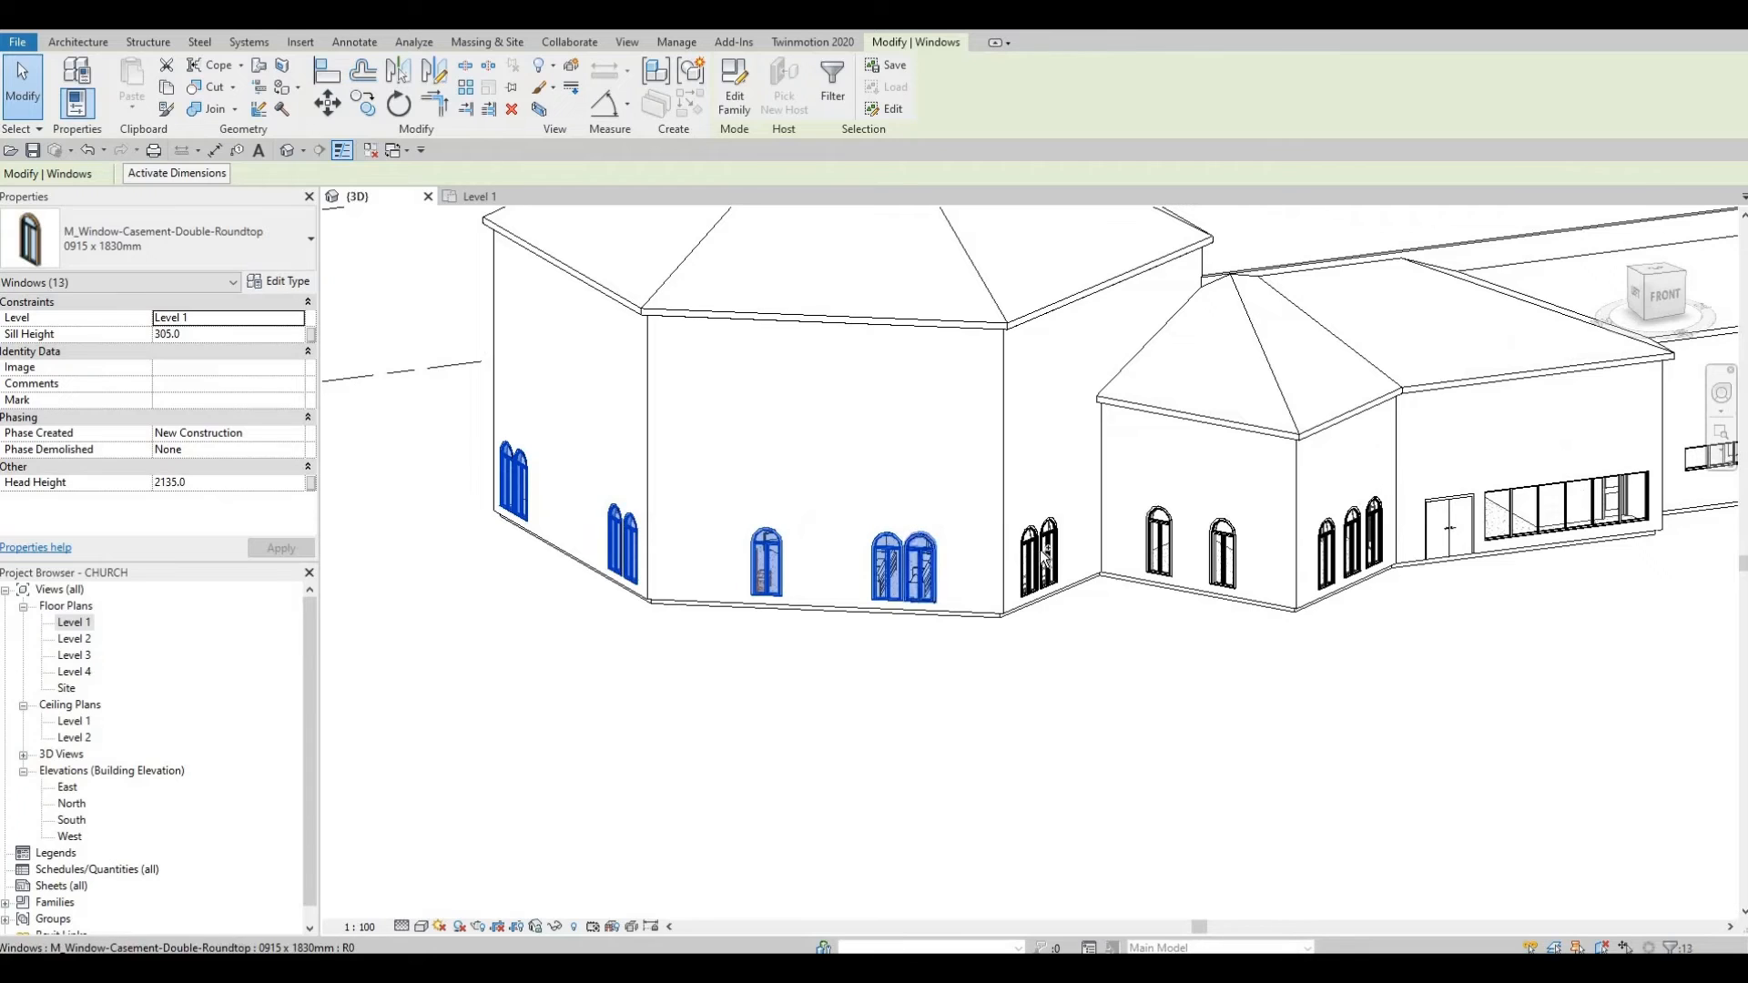
Step: Change the selected windows to Arch Window and delete the overlapping duplicate instances
ctrl+click(1051, 546)
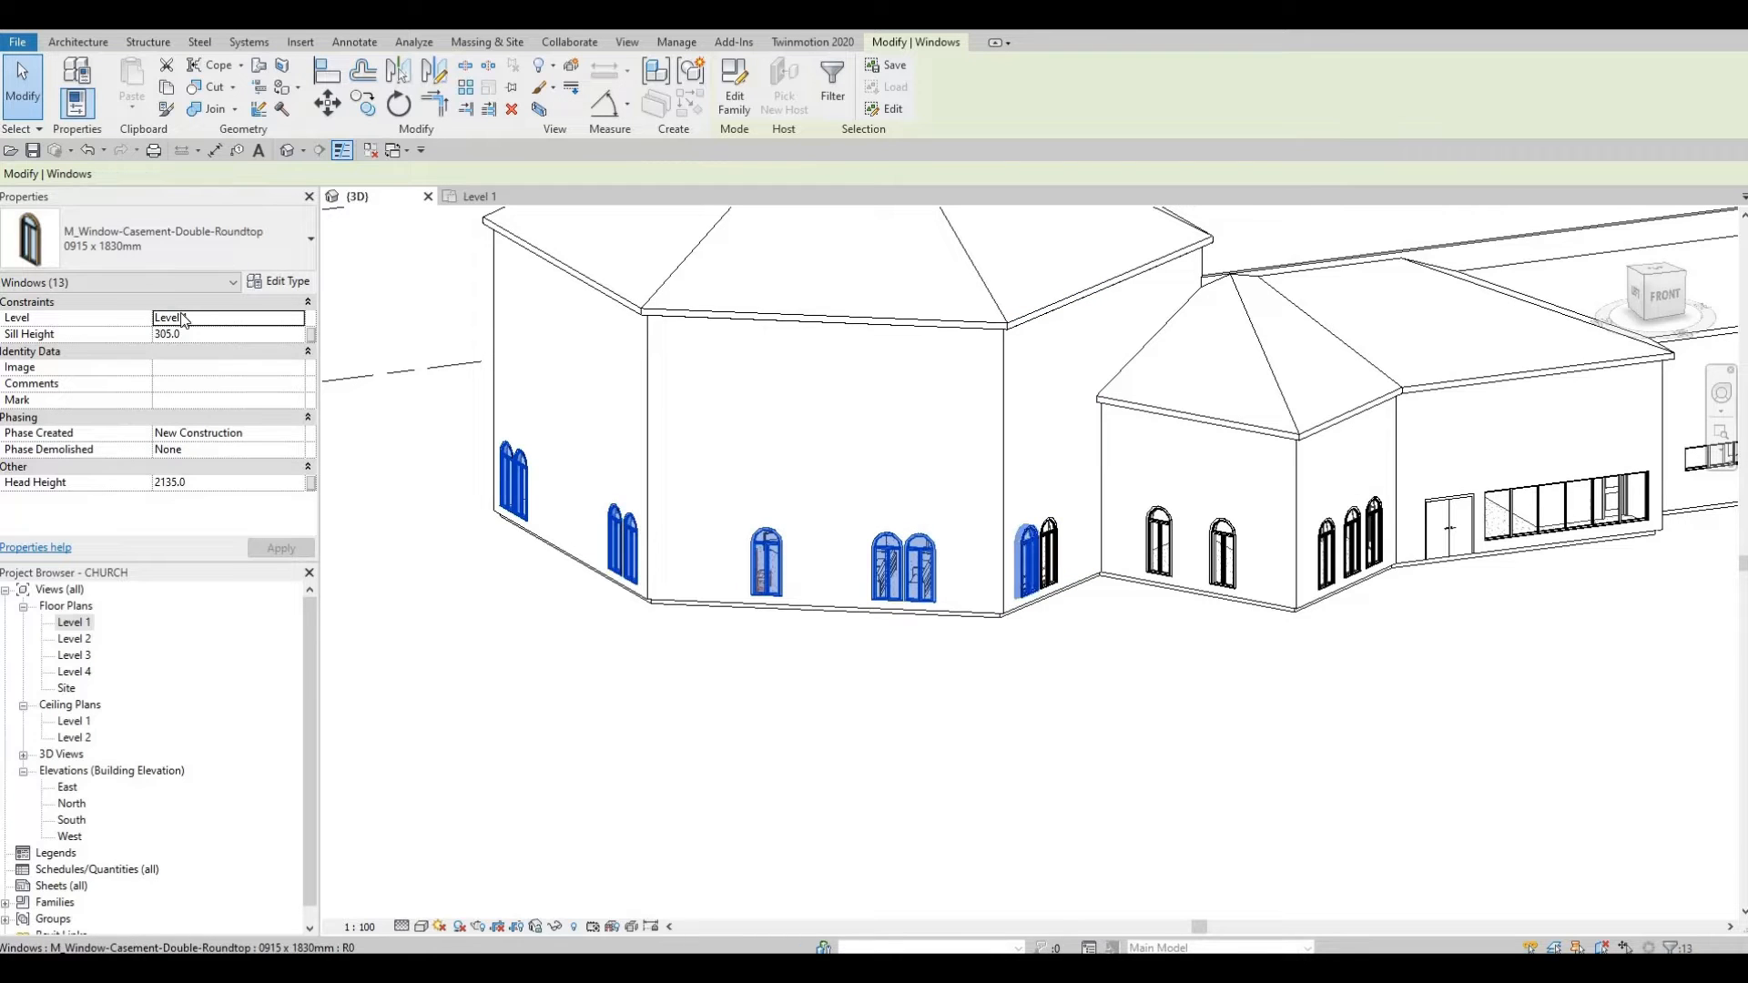
click(178, 259)
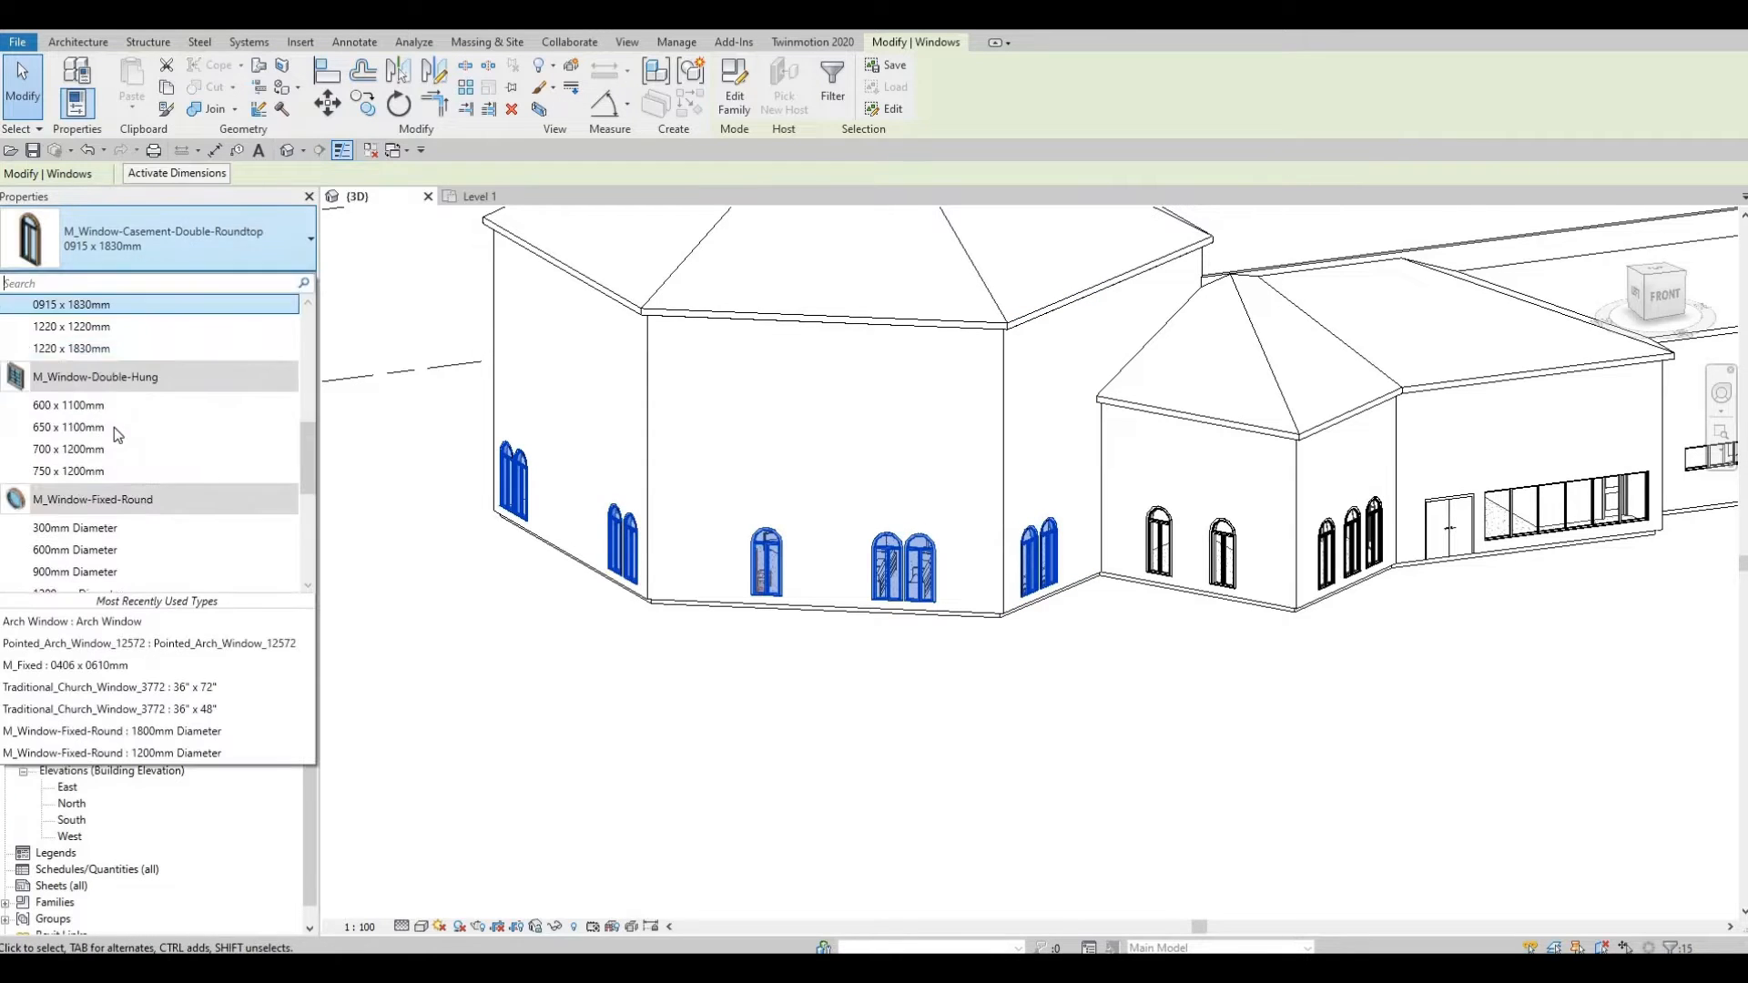
click(116, 623)
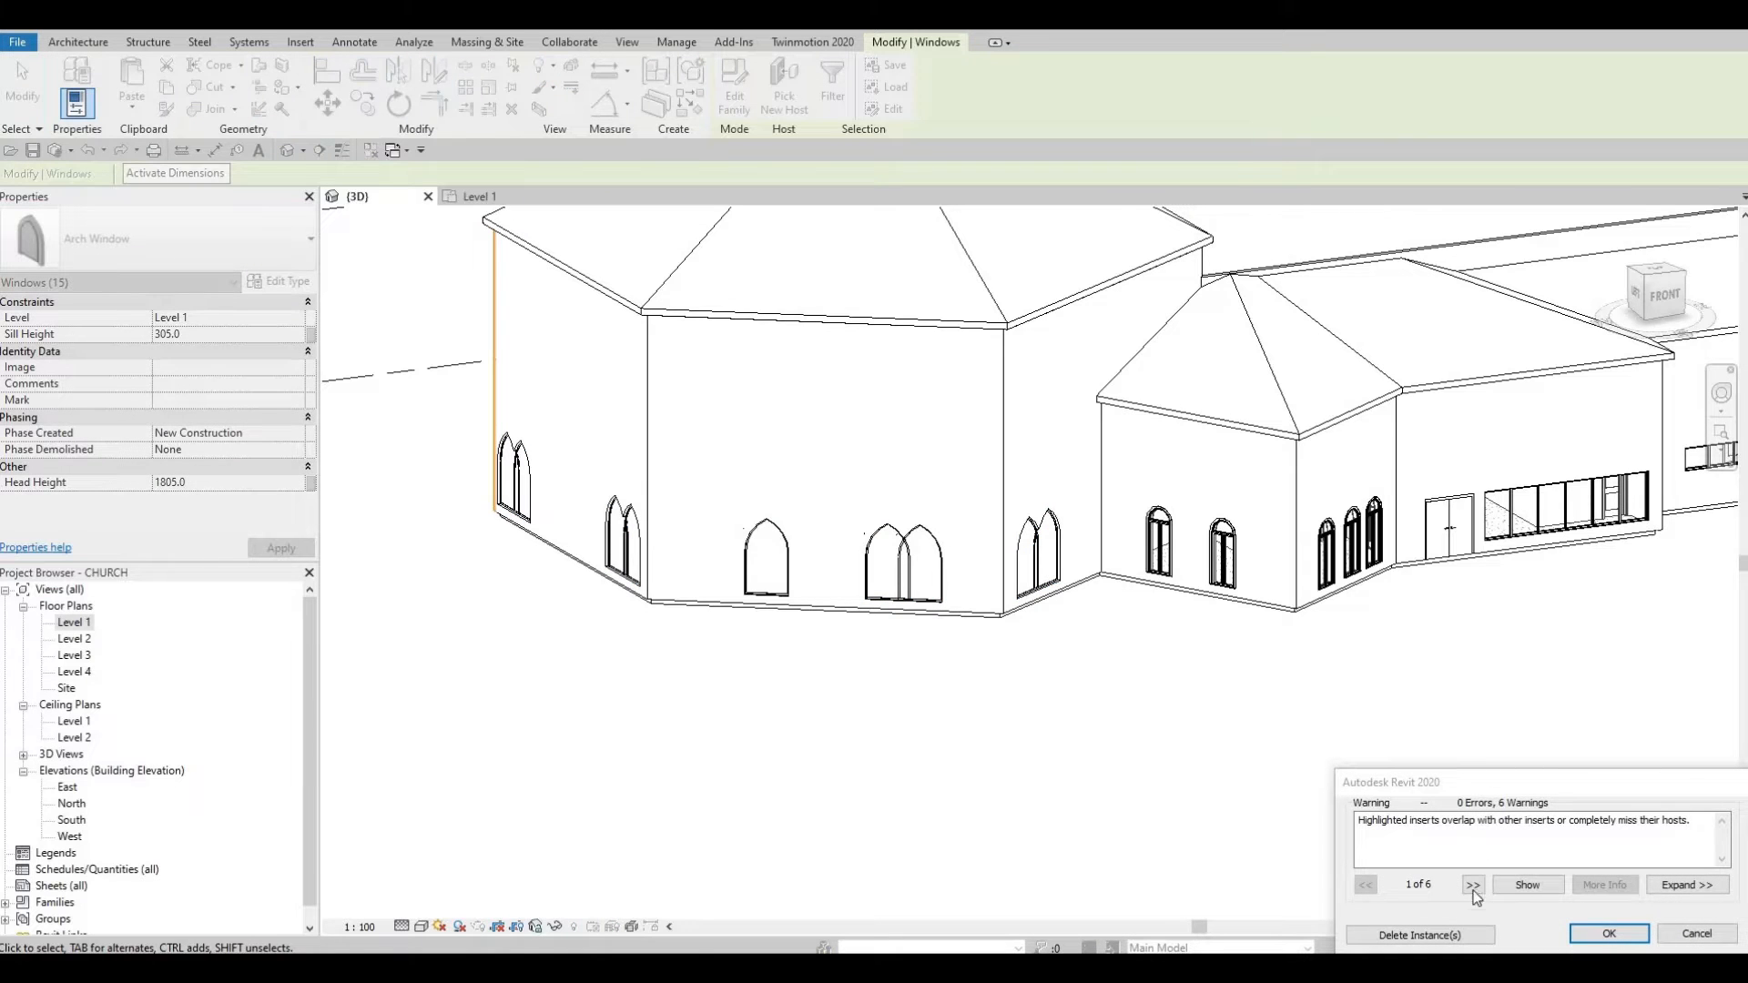
click(1421, 935)
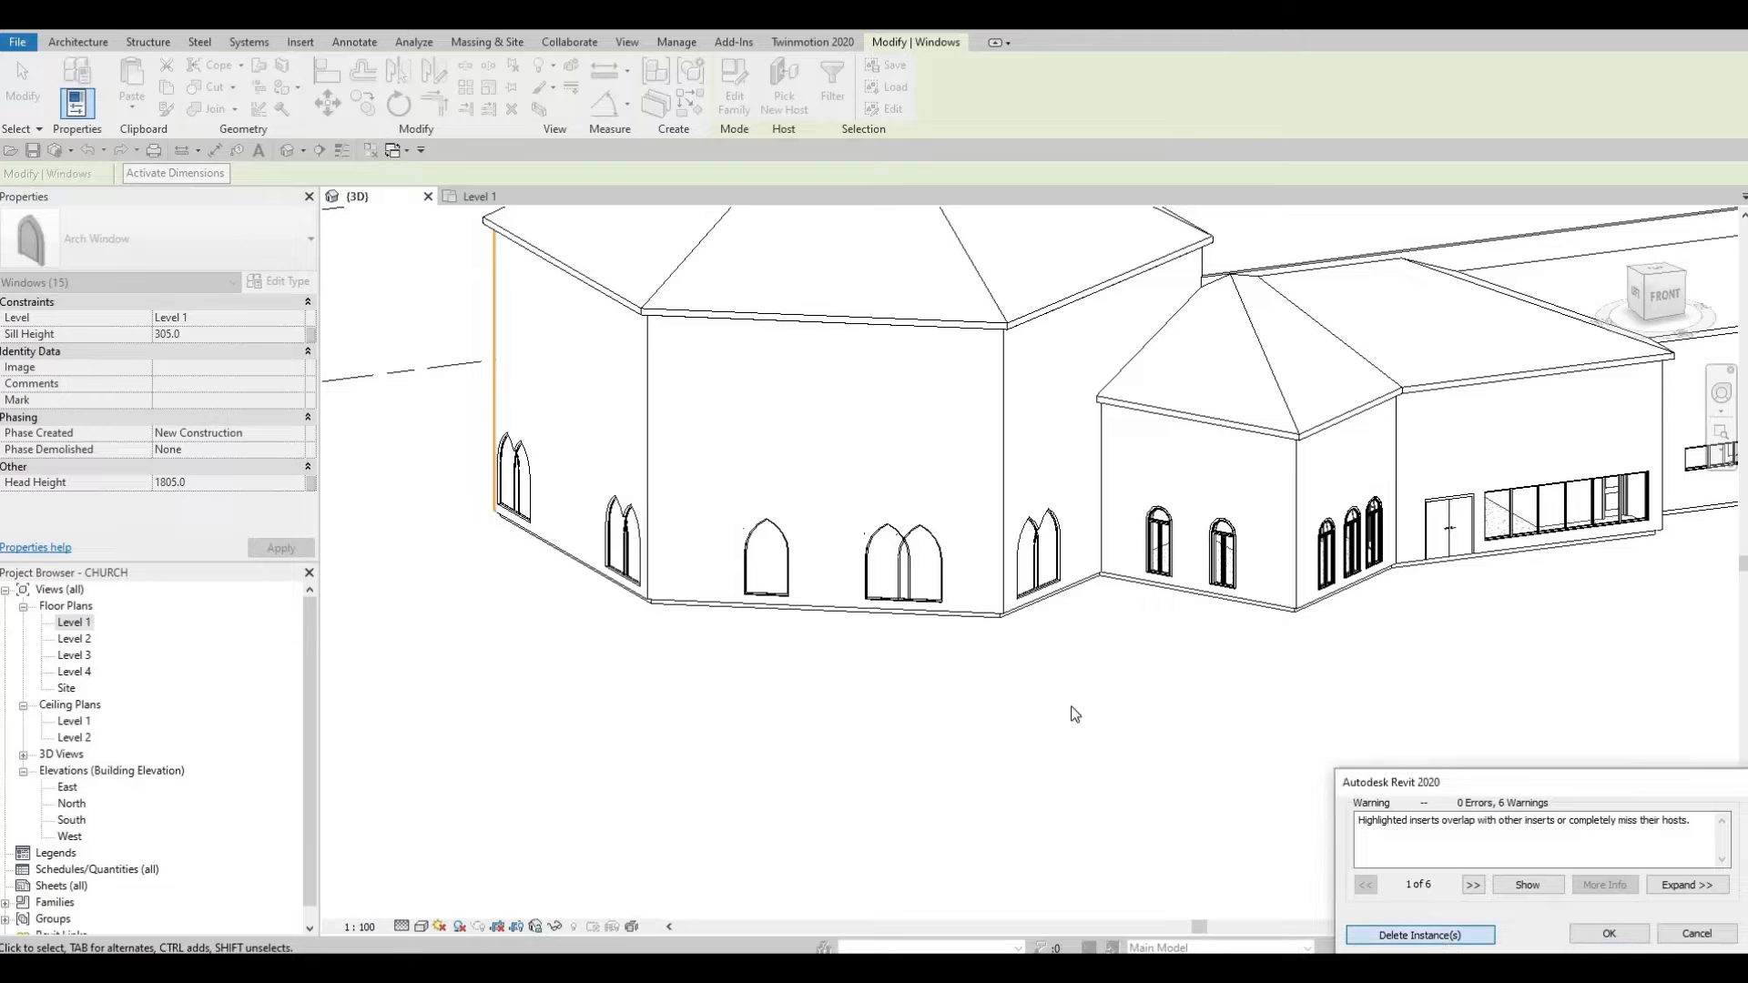
key(Escape)
key(Escape)
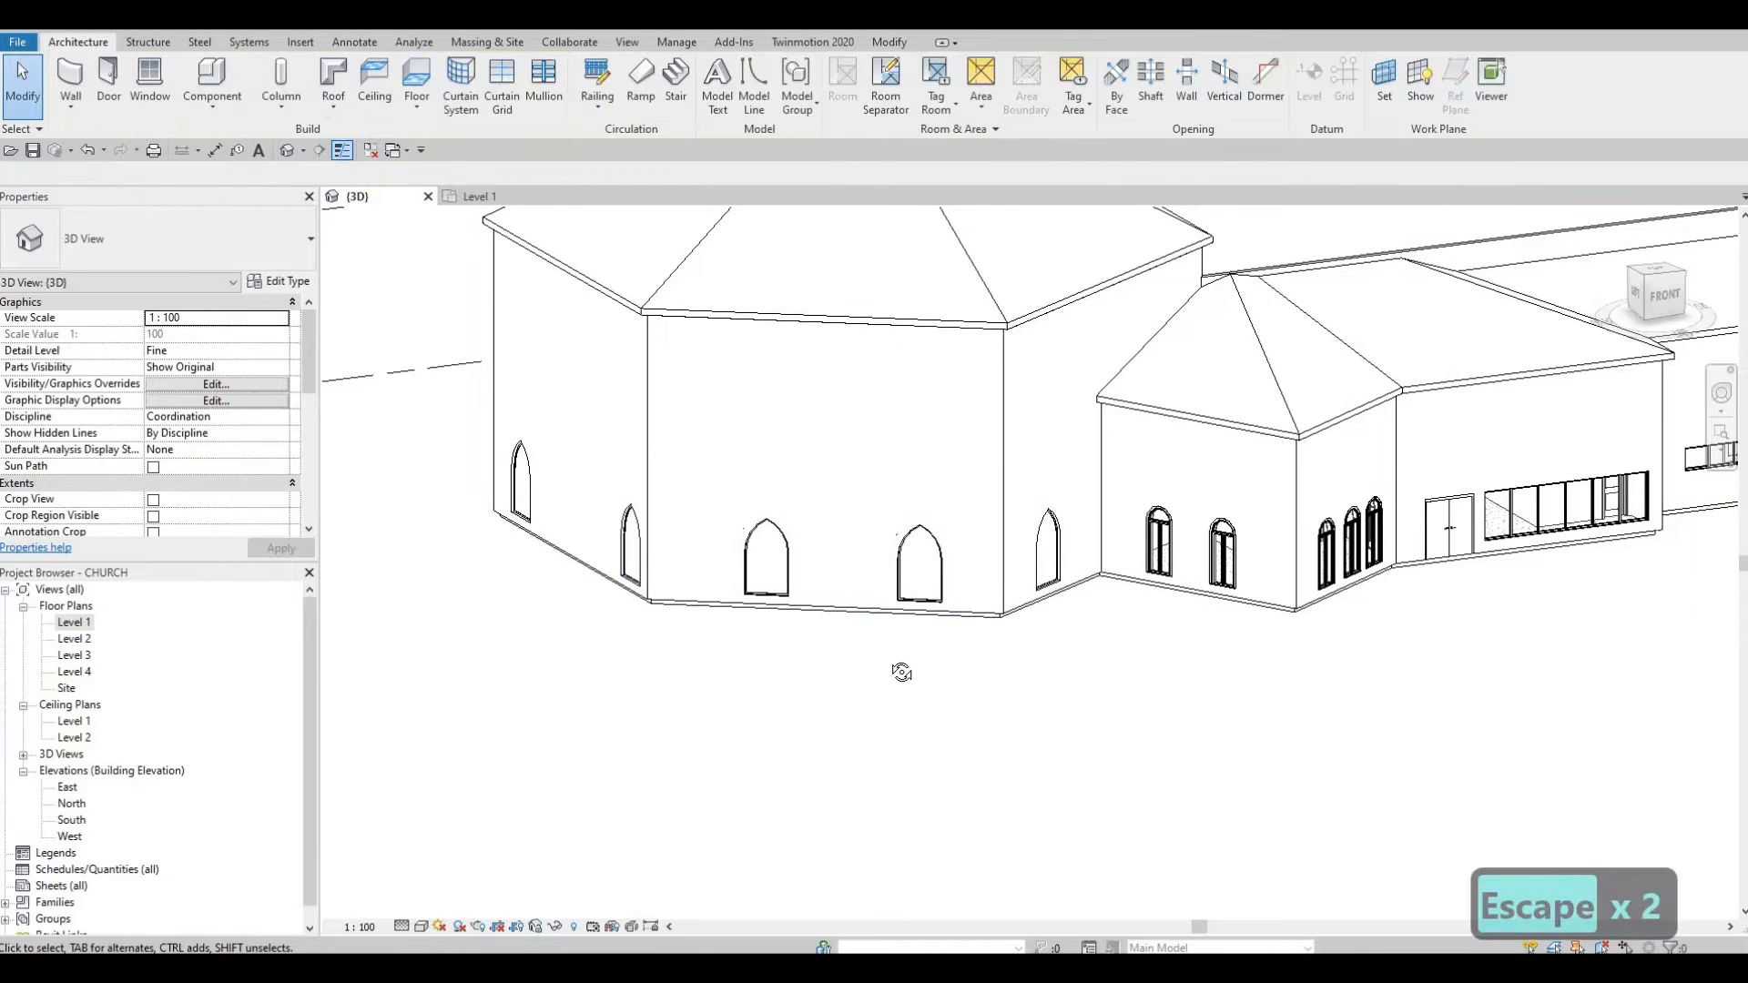
Step: Delete the extra middle arch window on the back sanctuary wall
shift+middle_drag(902, 672, 947, 608)
key(Escape)
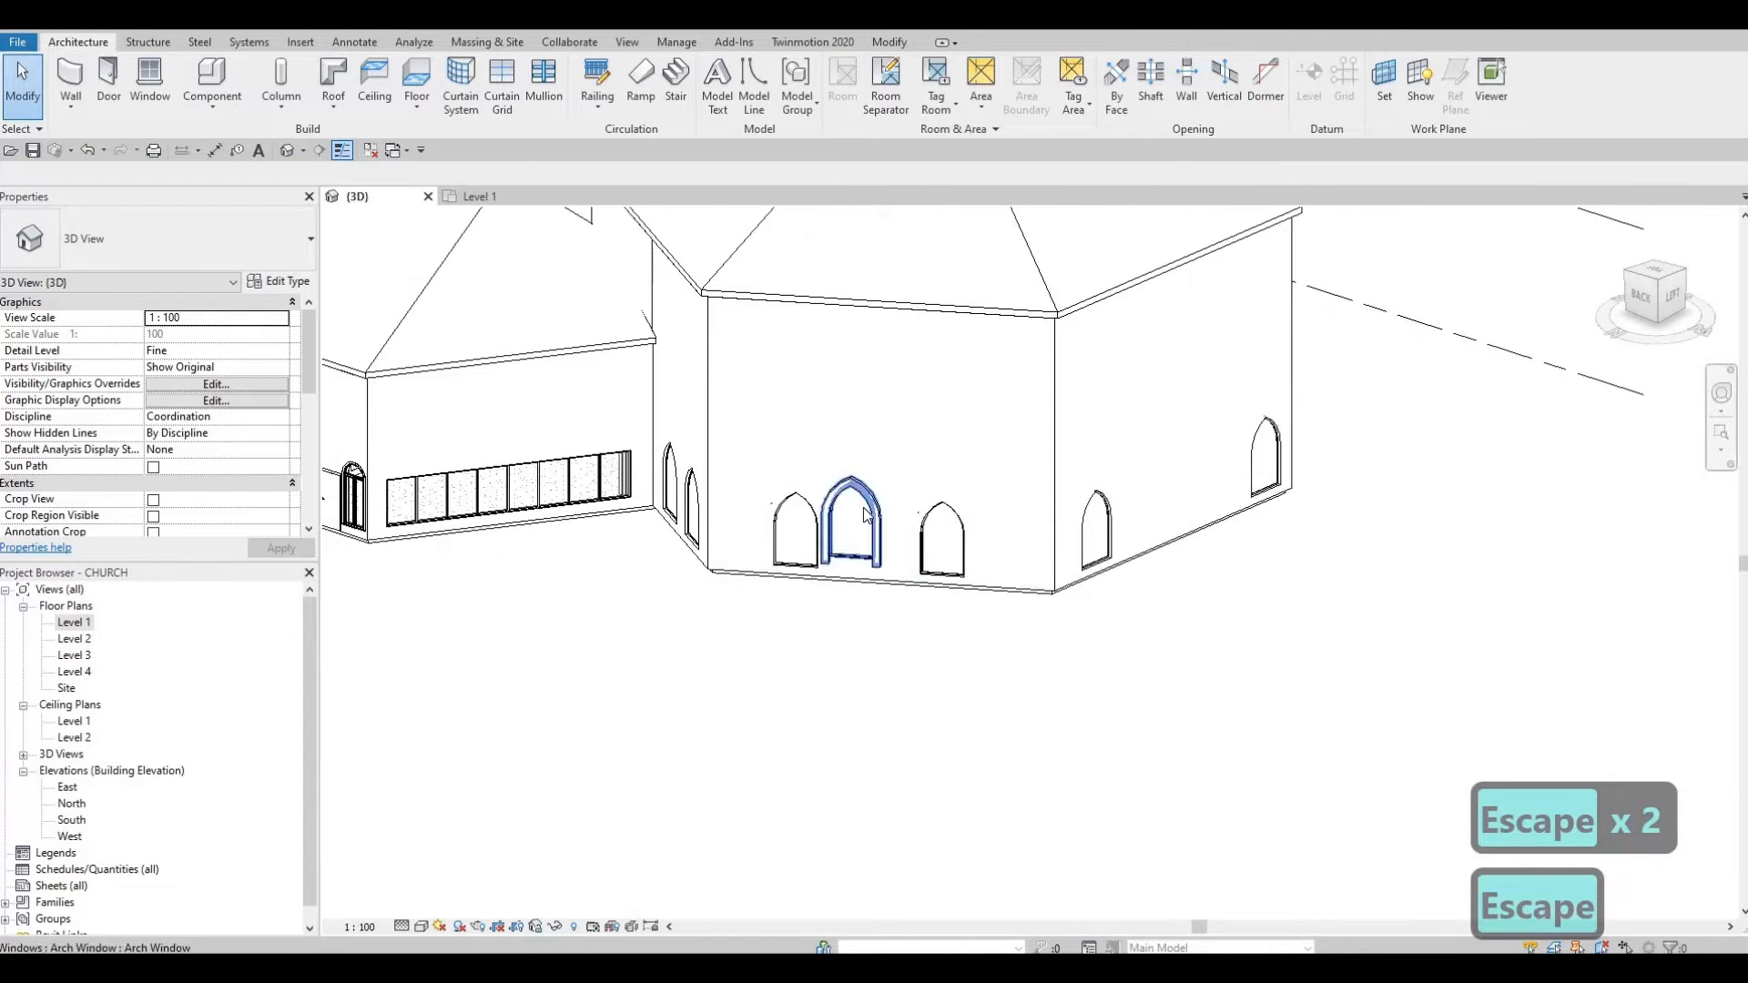
key(Escape)
click(866, 515)
key(Delete)
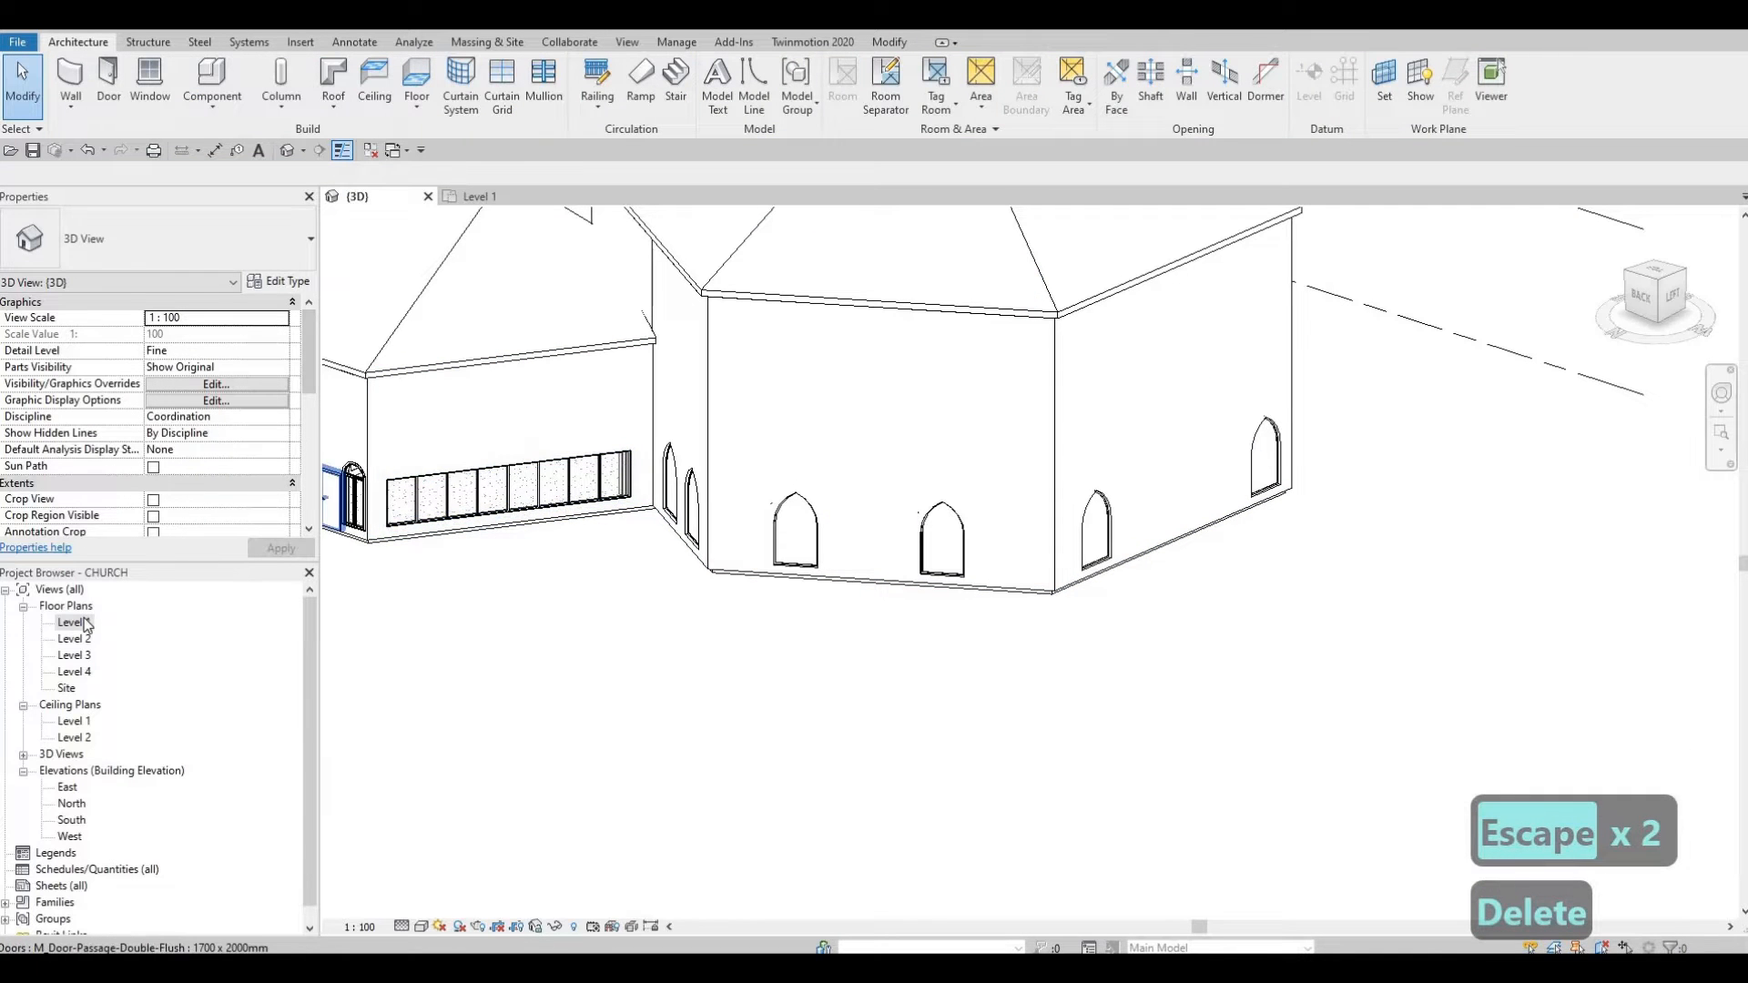
Step: In the Level 1 plan, check the arch windows on the upper diagonal wall
double_click(73, 623)
middle_drag(550, 605, 939, 392)
click(715, 503)
scroll(939, 392, down, 2)
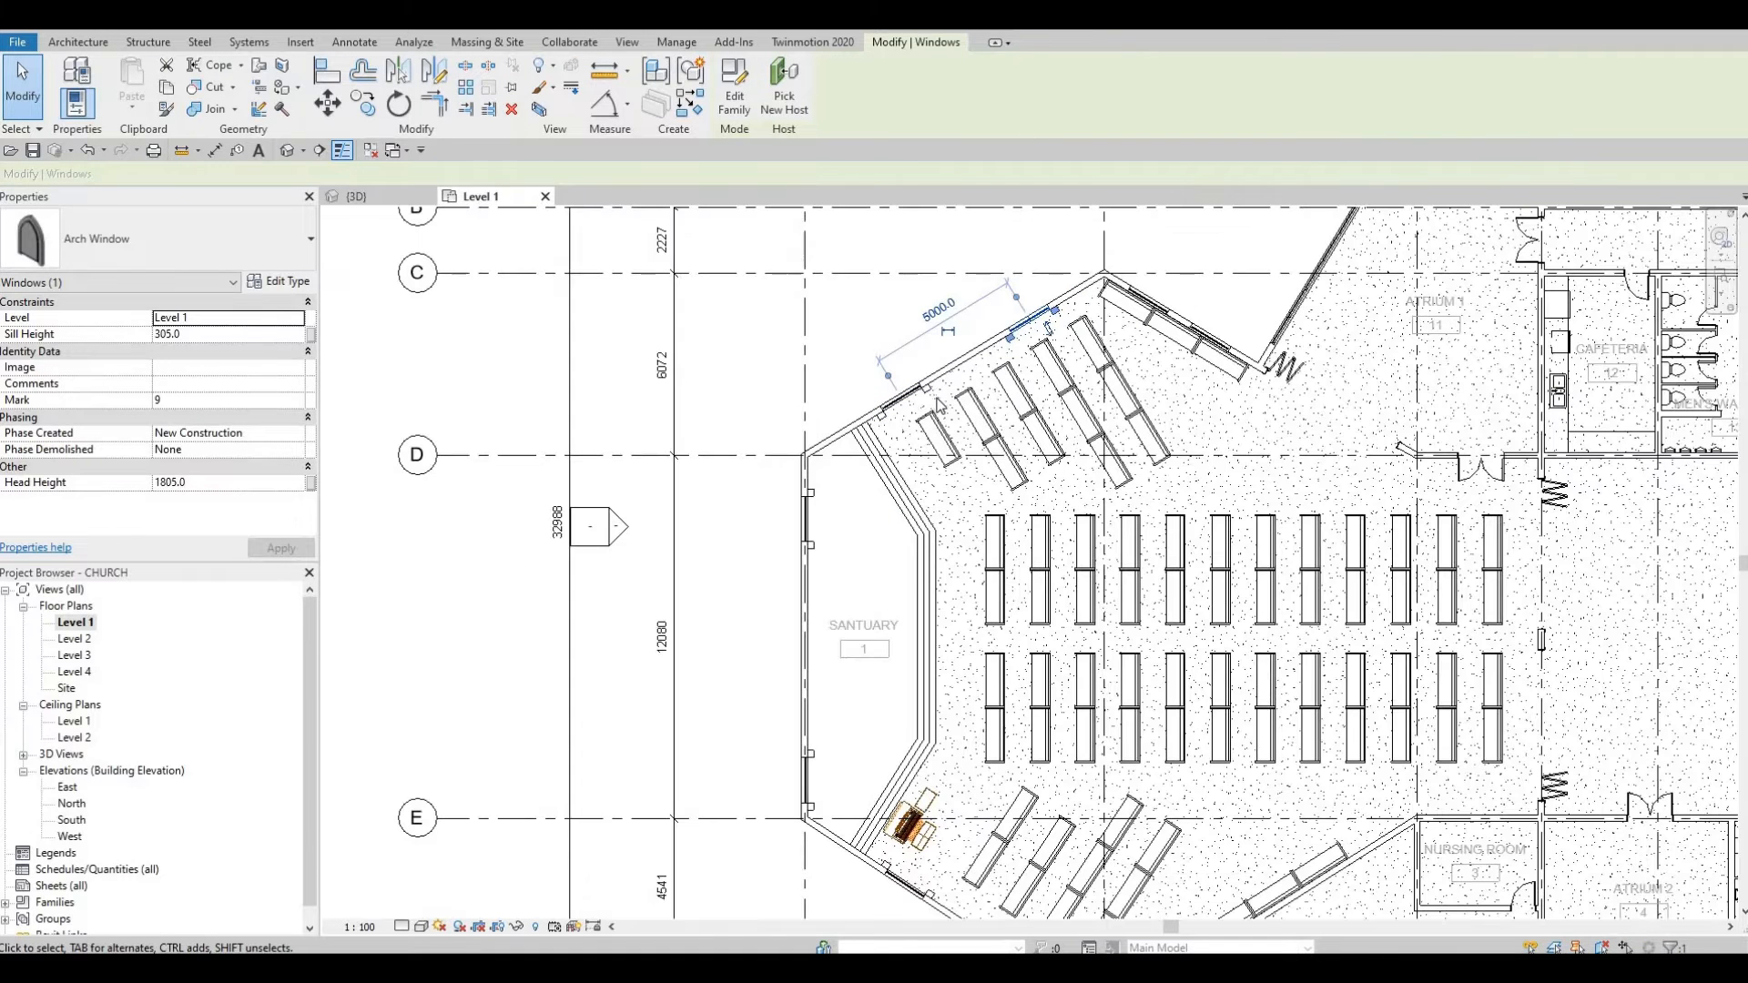
click(901, 393)
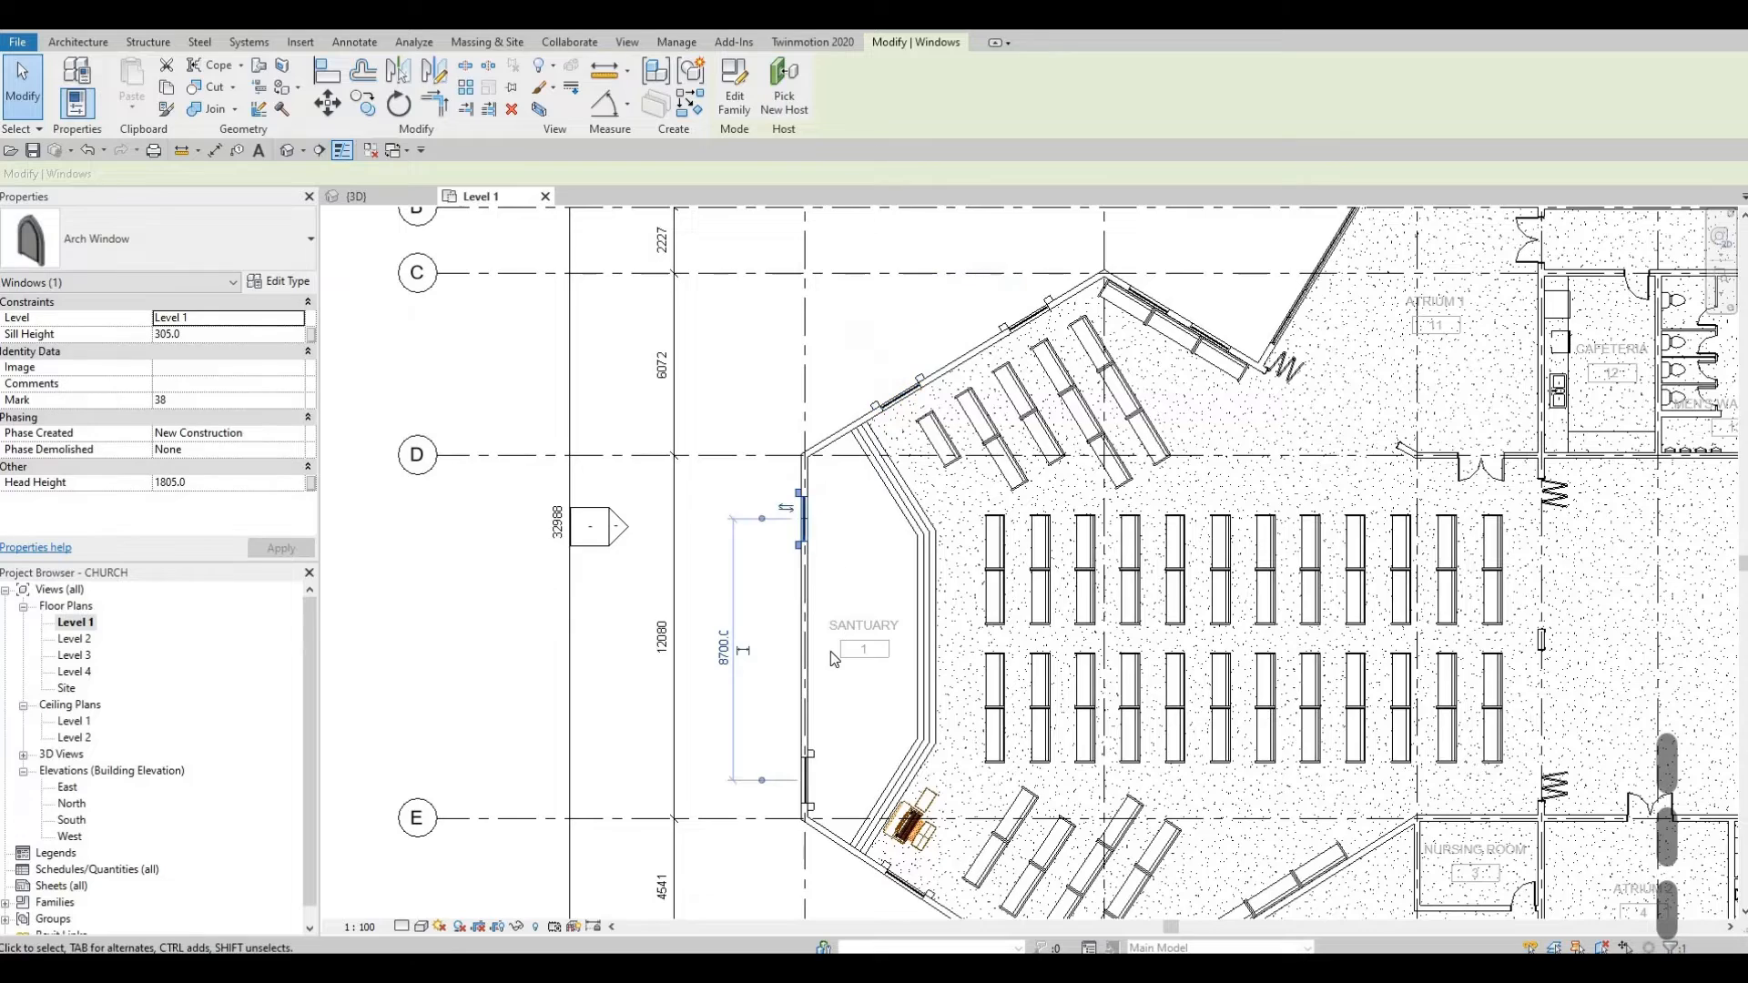
Step: Check the arch windows on the left and lower diagonal walls, then deselect
middle_drag(818, 757, 794, 417)
click(816, 672)
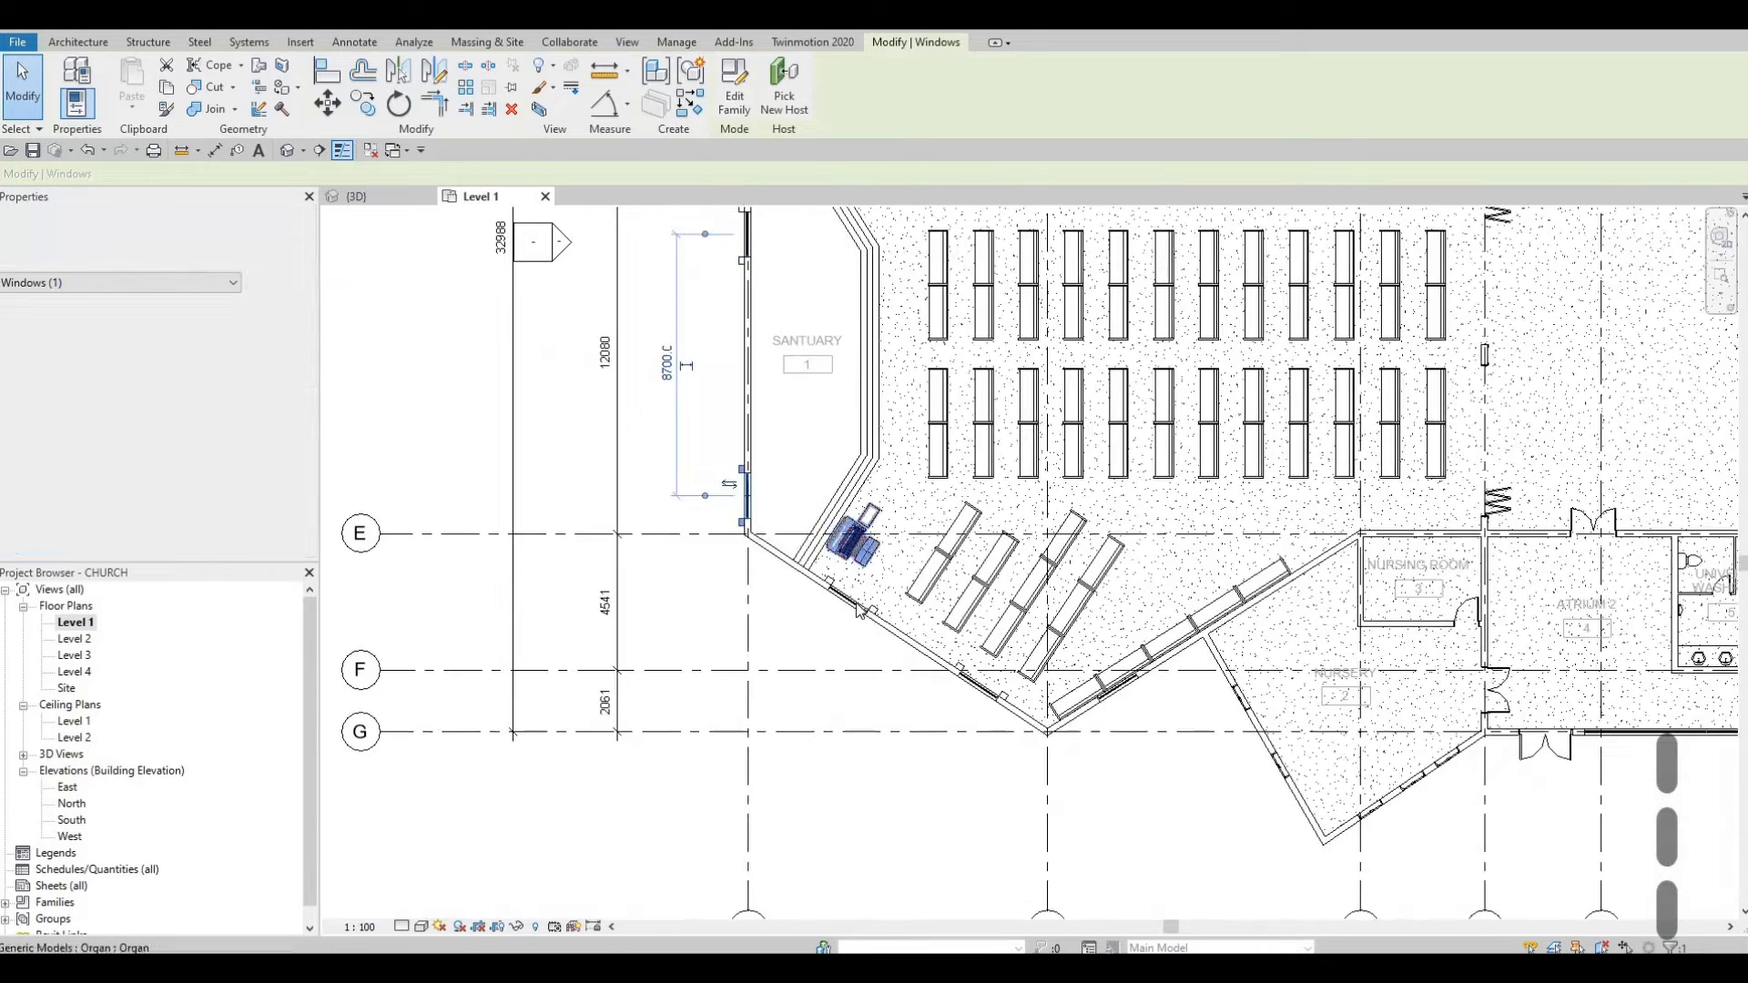
click(845, 603)
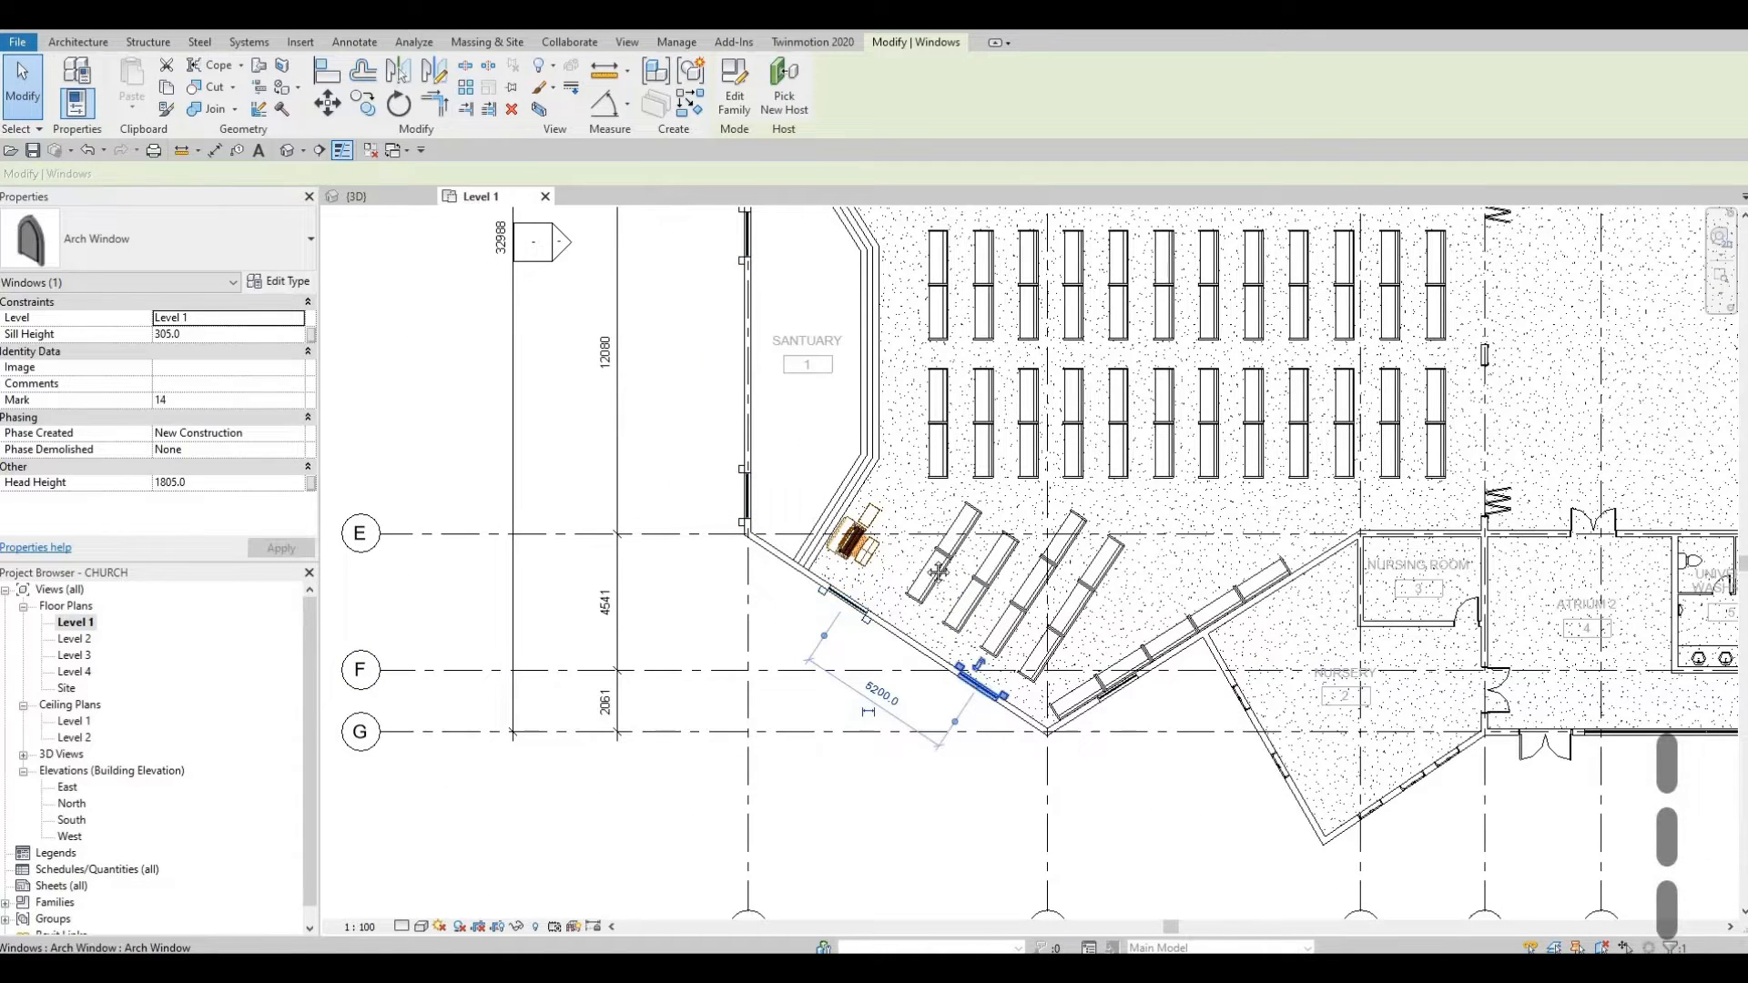
scroll(342, 516, down, 2)
middle_drag(839, 445, 839, 534)
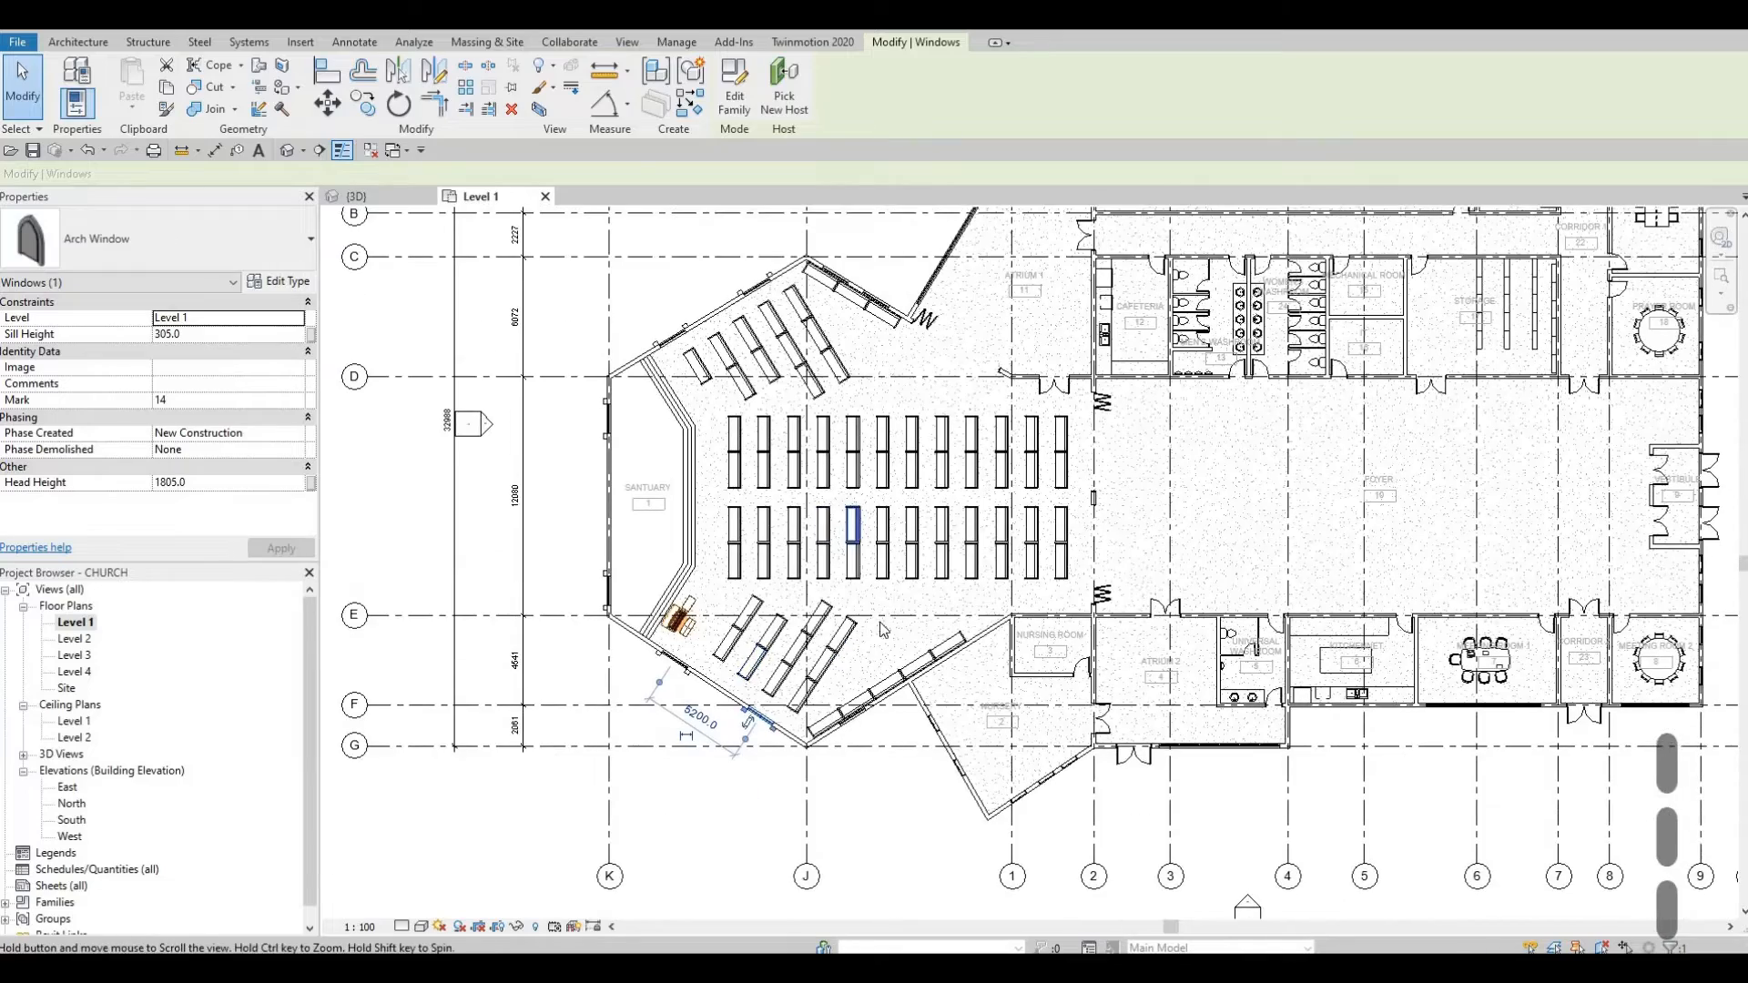
key(Escape)
scroll(822, 575, up, 2)
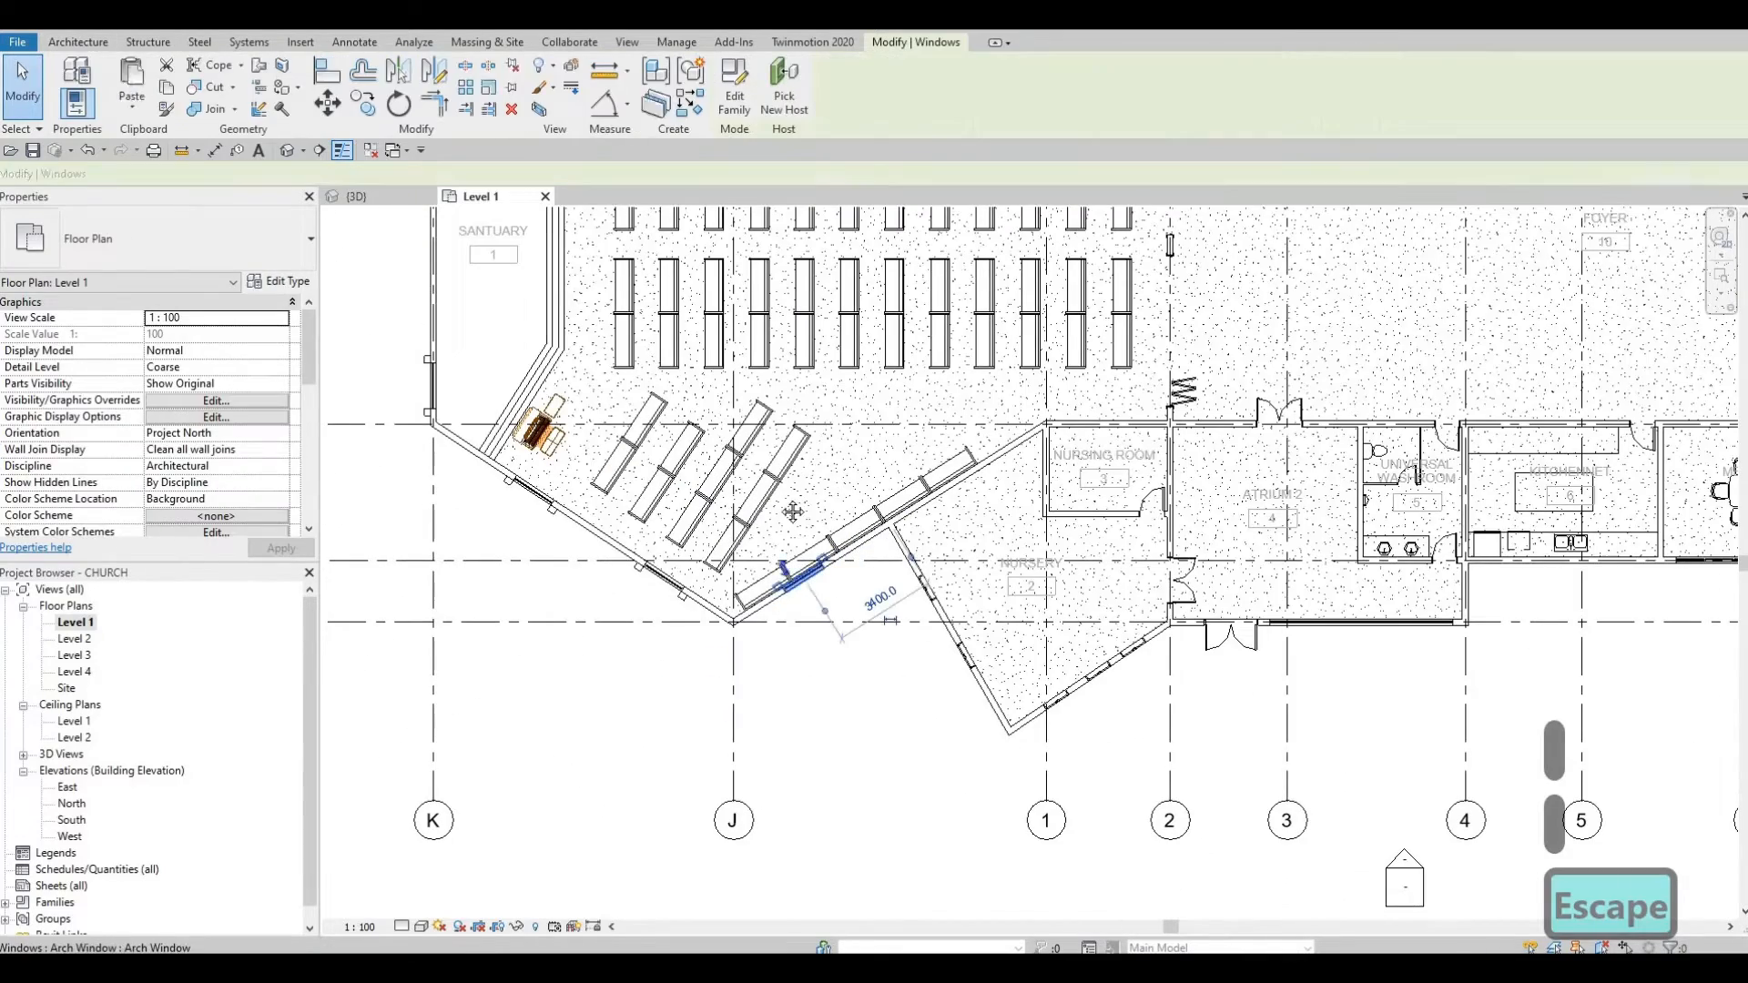
middle_drag(785, 508, 757, 630)
scroll(776, 564, down, 1)
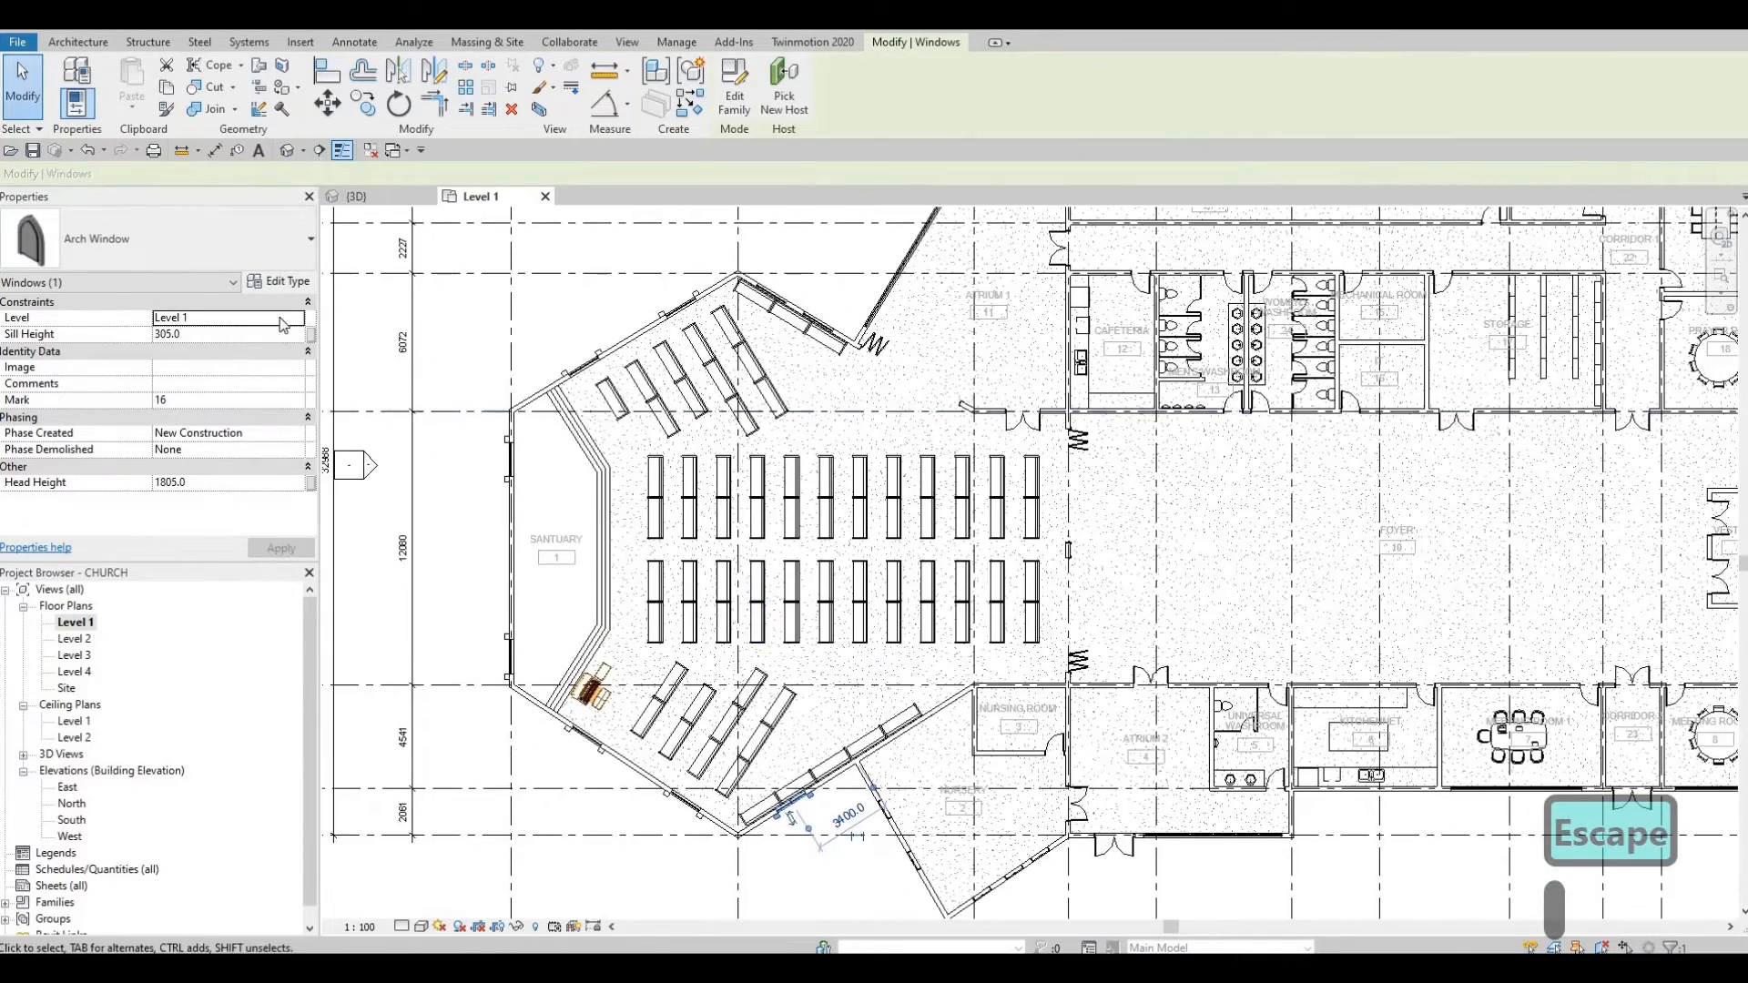
Step: Set the Arch Window type Height to 5000 and return to the 3D view
click(281, 282)
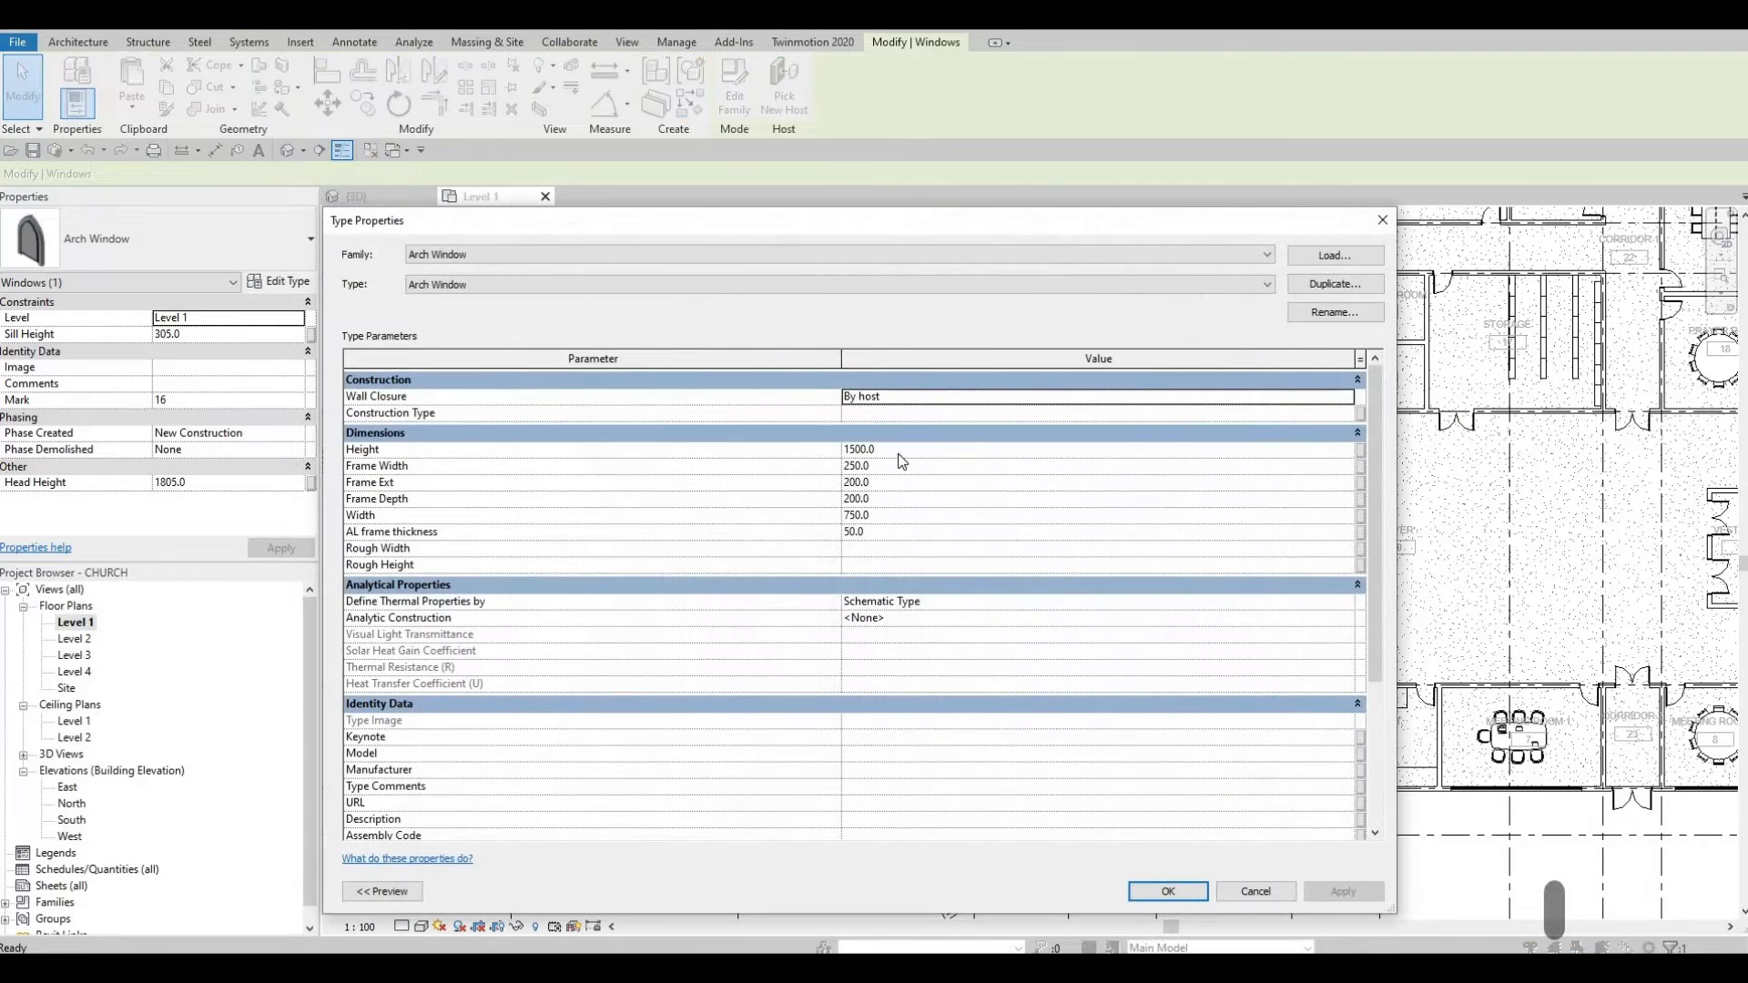
click(900, 450)
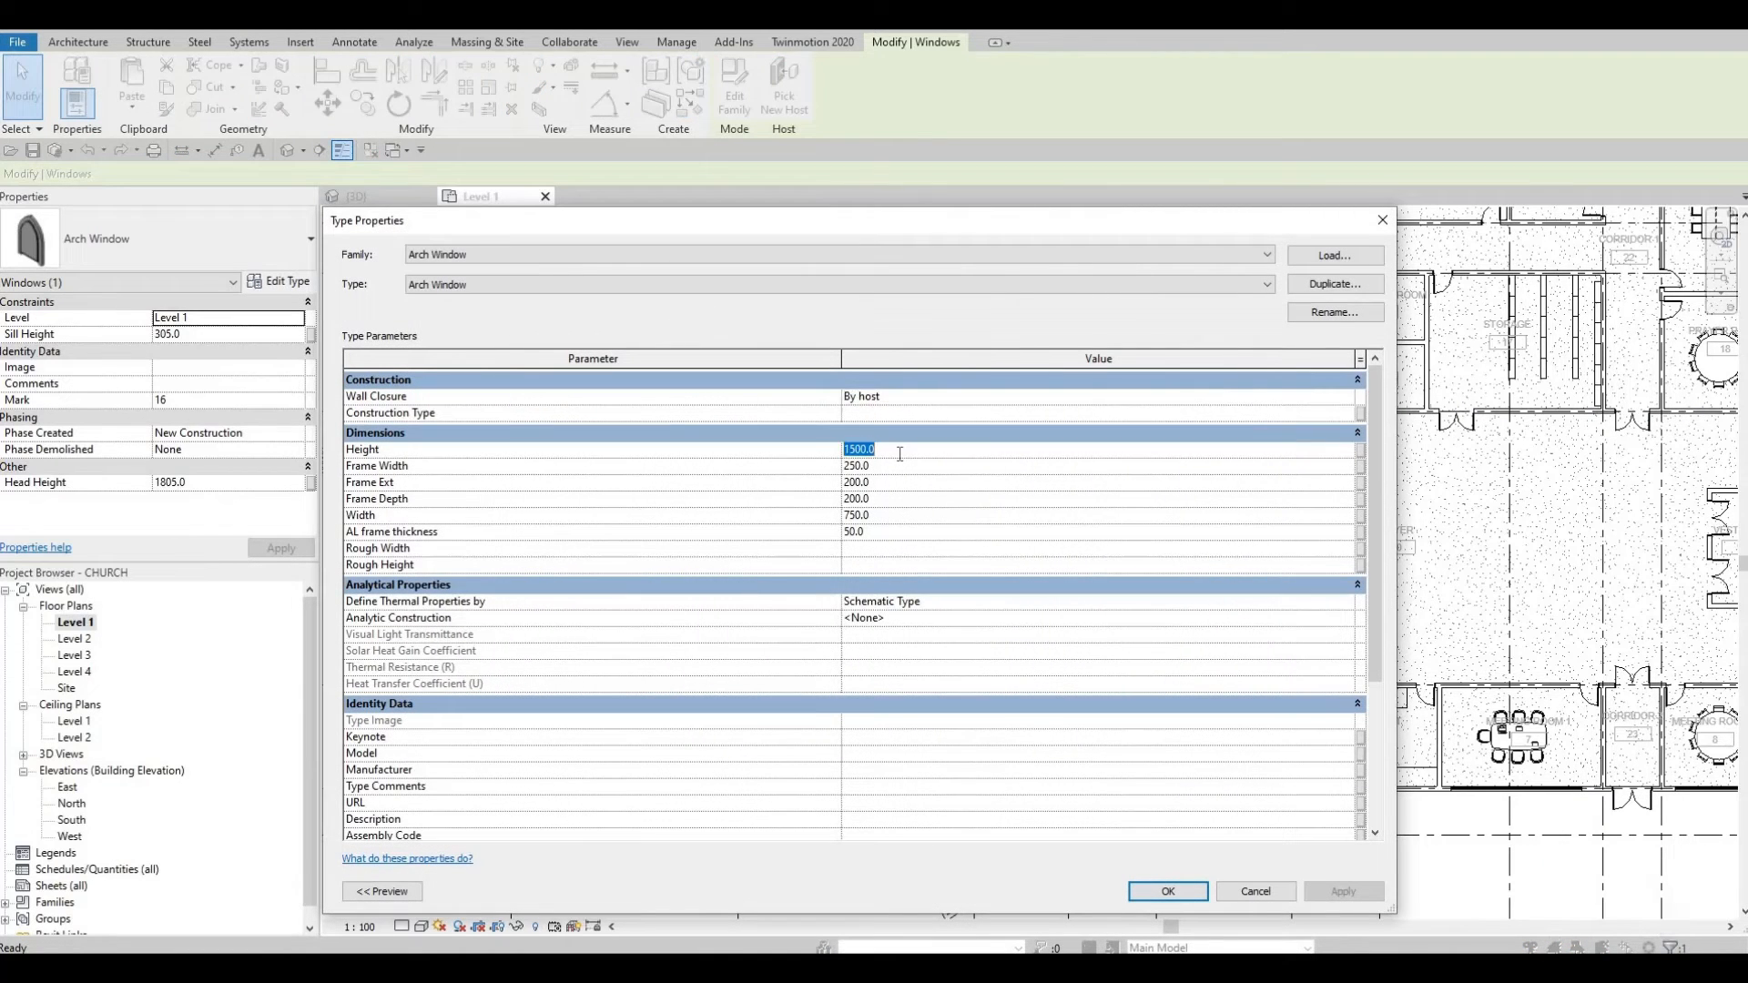
text(5000)
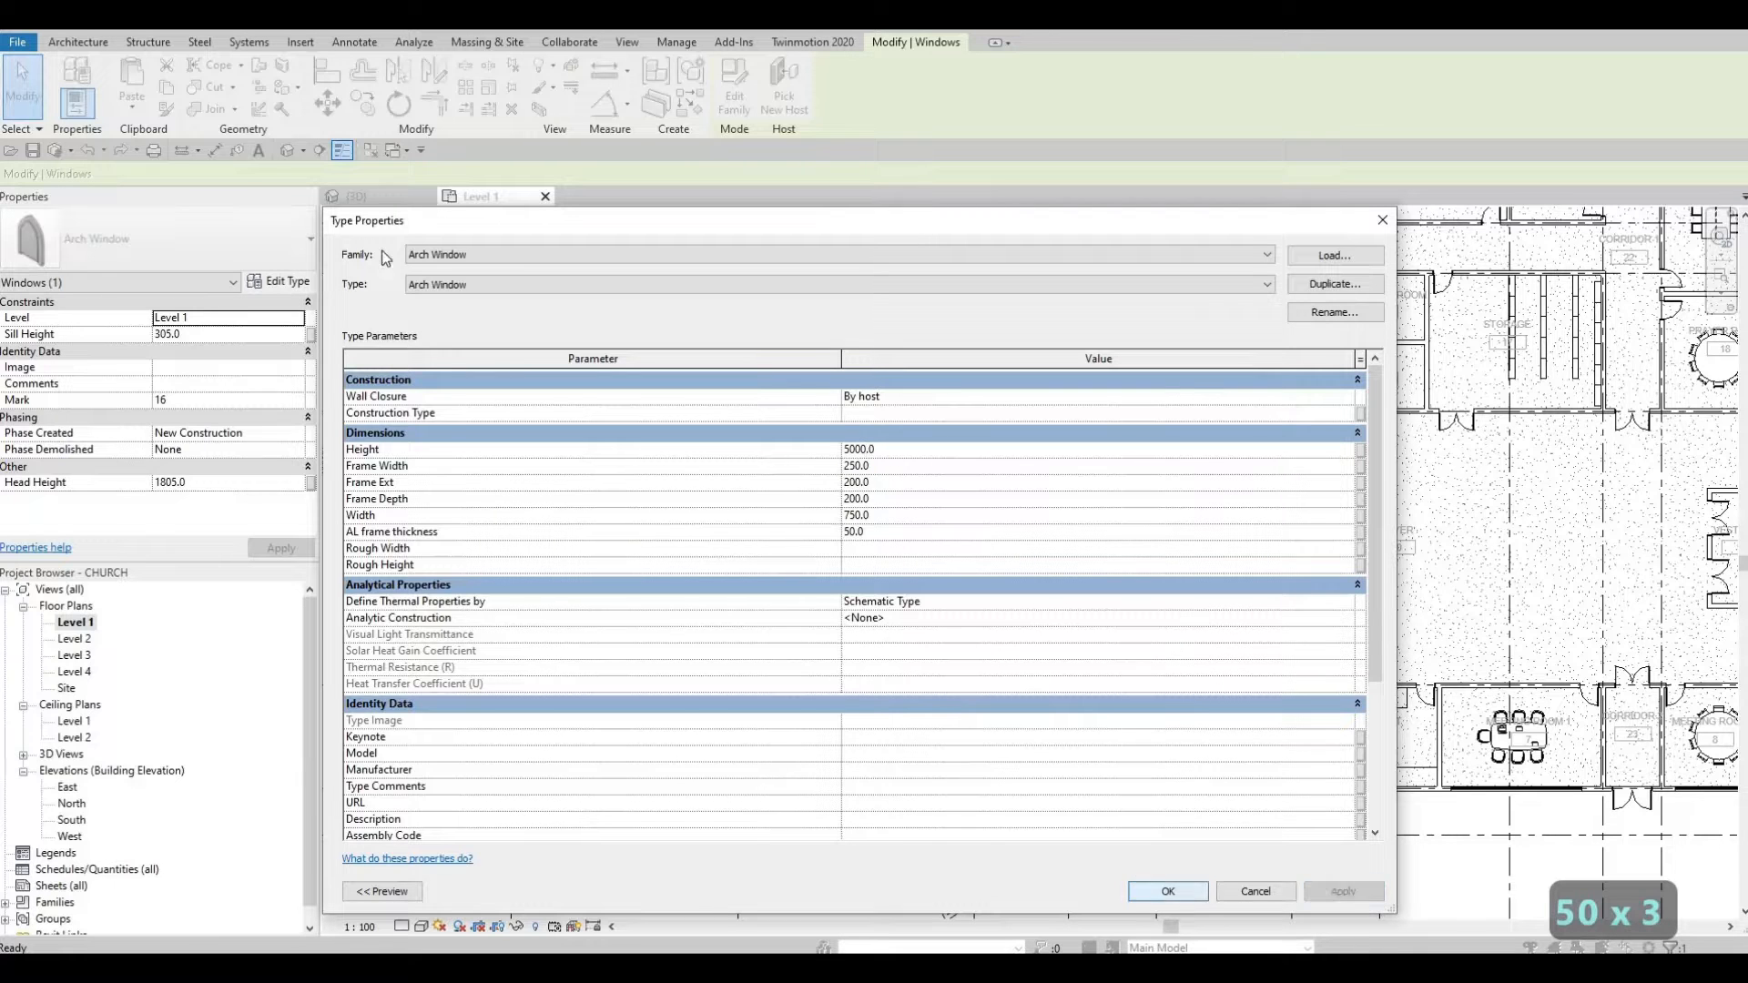
click(1170, 891)
key(Escape)
key(Escape)
click(356, 196)
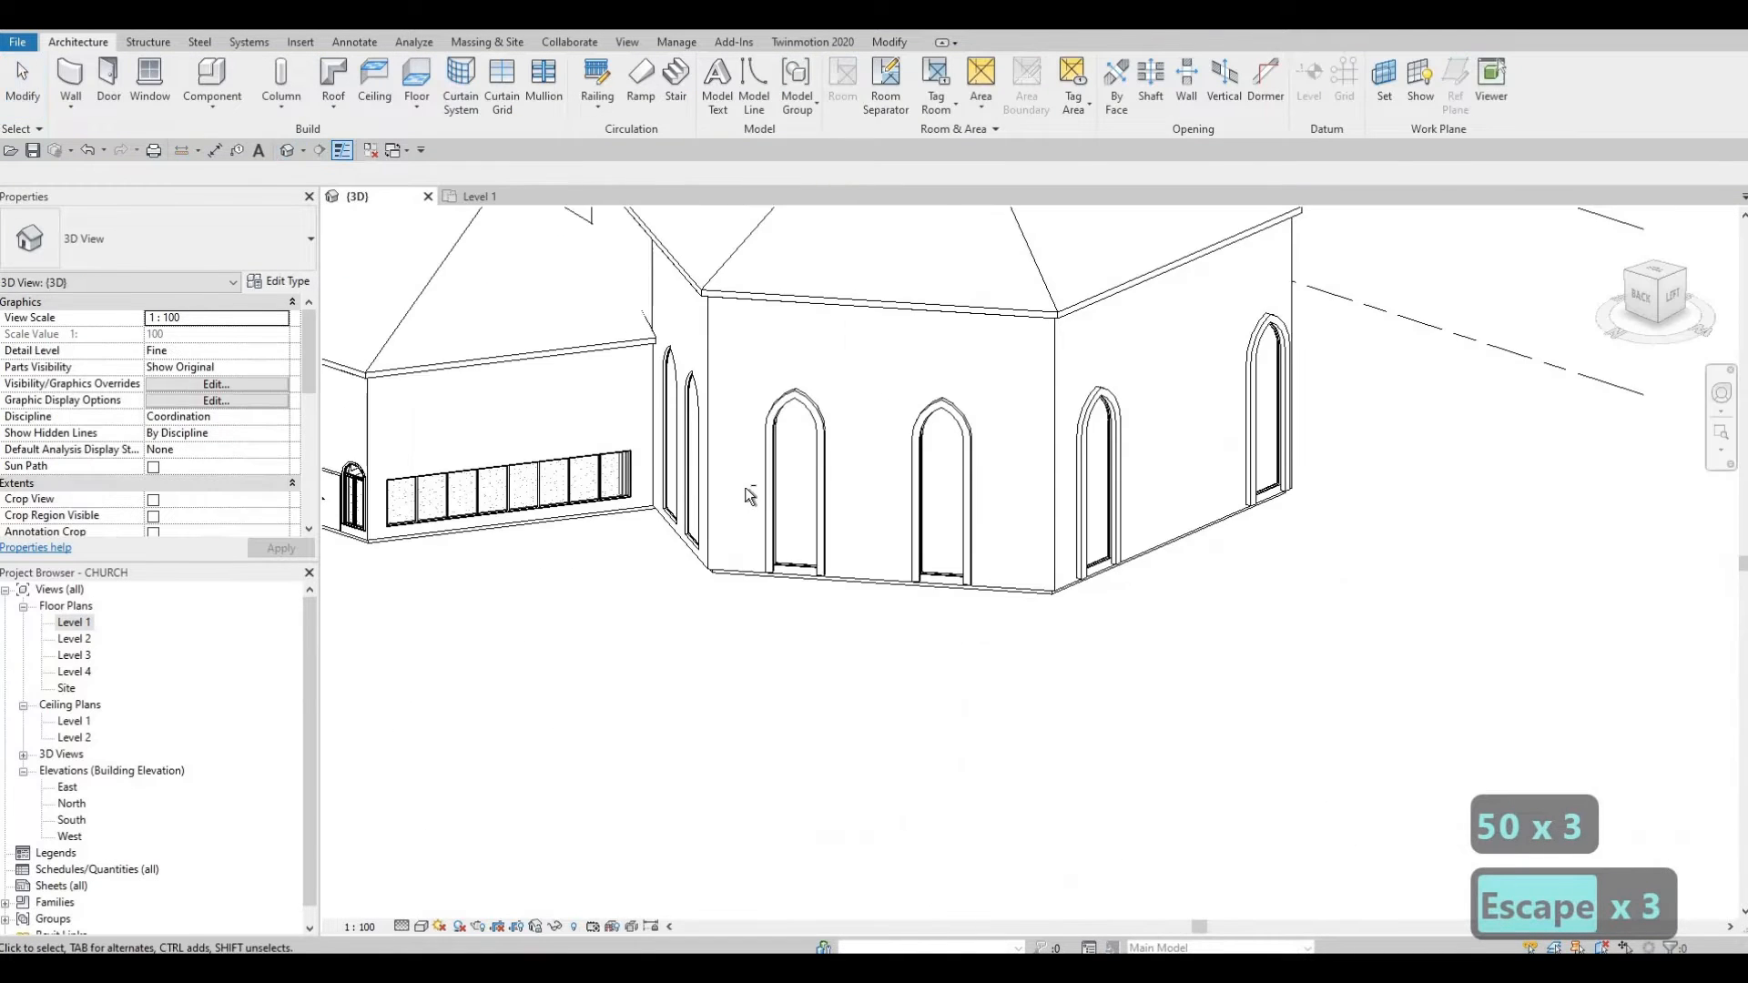
Step: Nudge the front and right-hand sanctuary arch windows to the left
shift+middle_drag(746, 489, 983, 520)
click(983, 522)
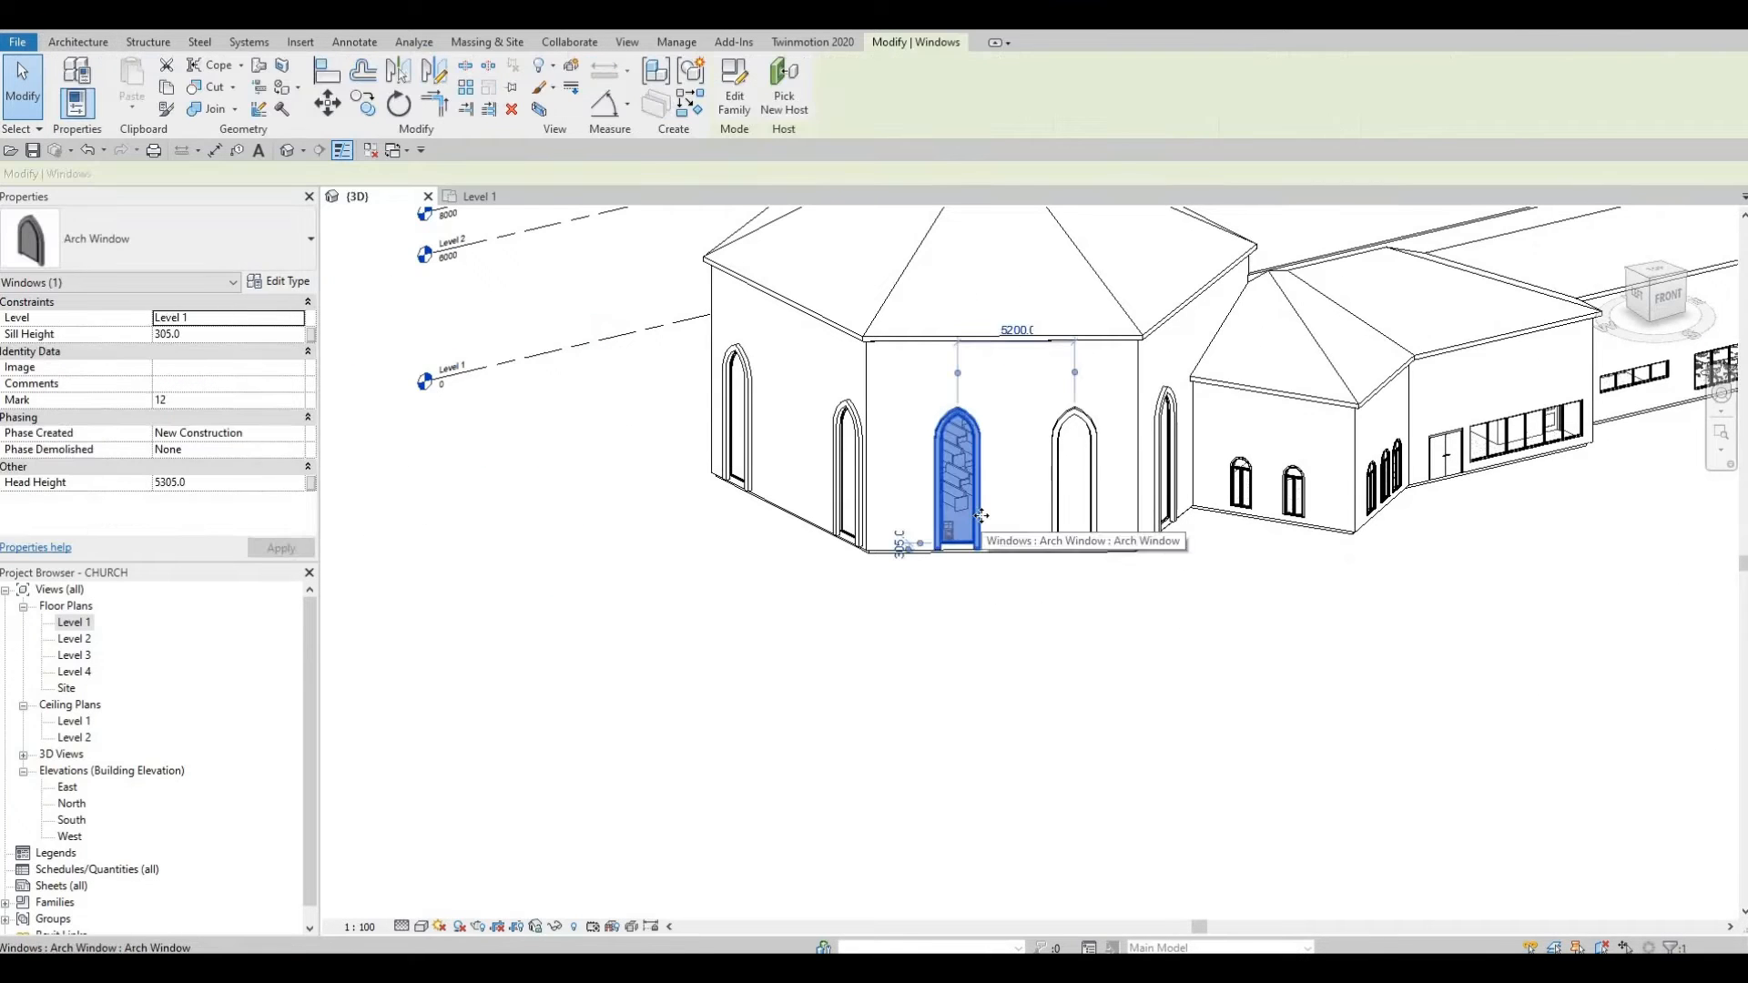
key(Left)
key(Left)
key(Left)
key(Left)
key(Left)
key(Escape)
key(Escape)
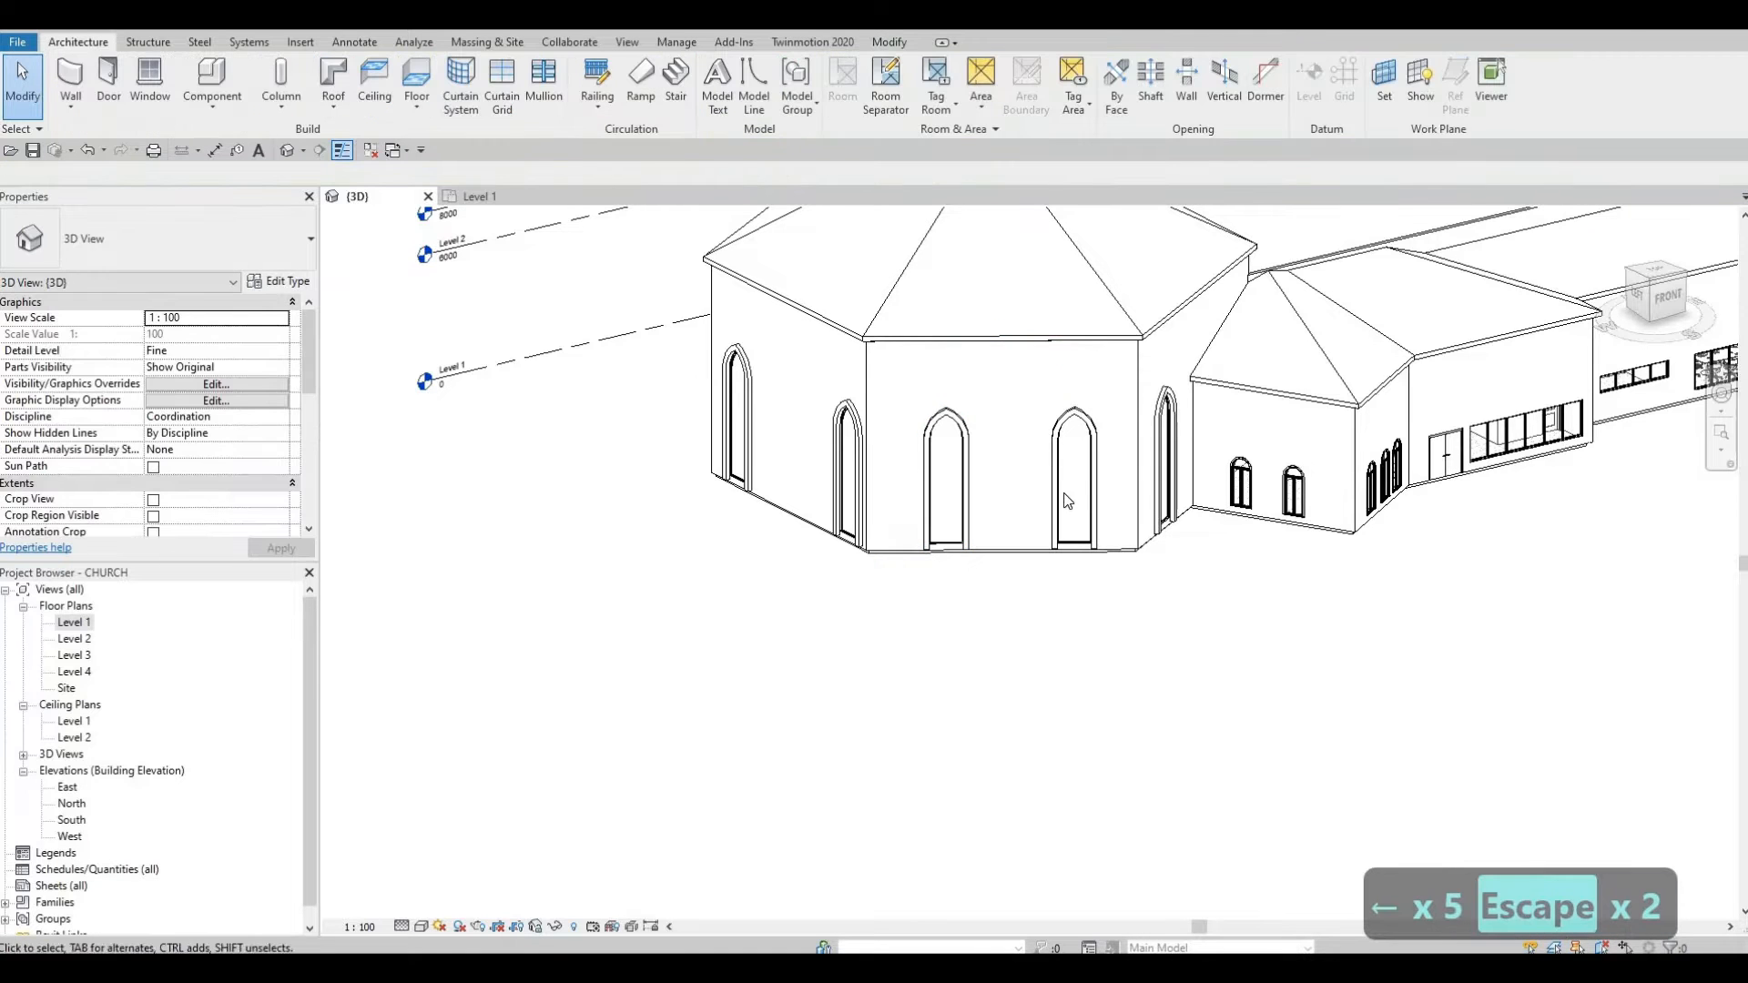
click(1067, 497)
key(Left)
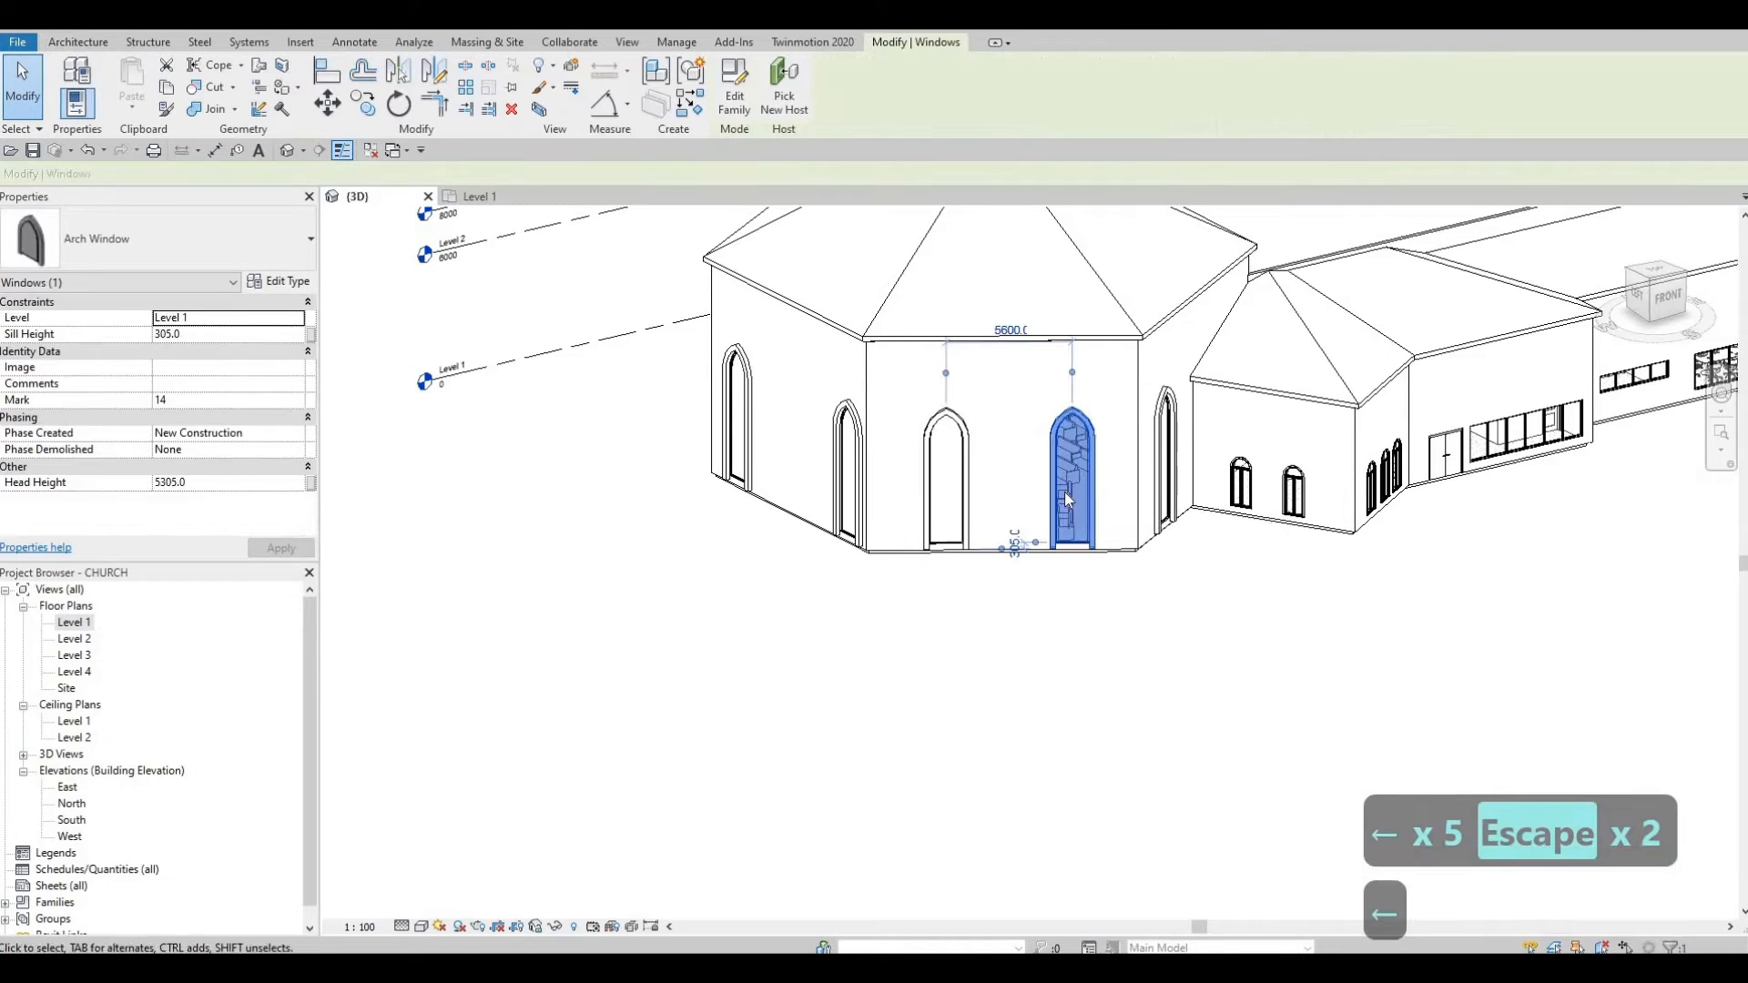
key(Escape)
key(Escape)
Step: On the next walls, nudge one arch window left twice and another right
shift+middle_drag(1063, 492, 1040, 513)
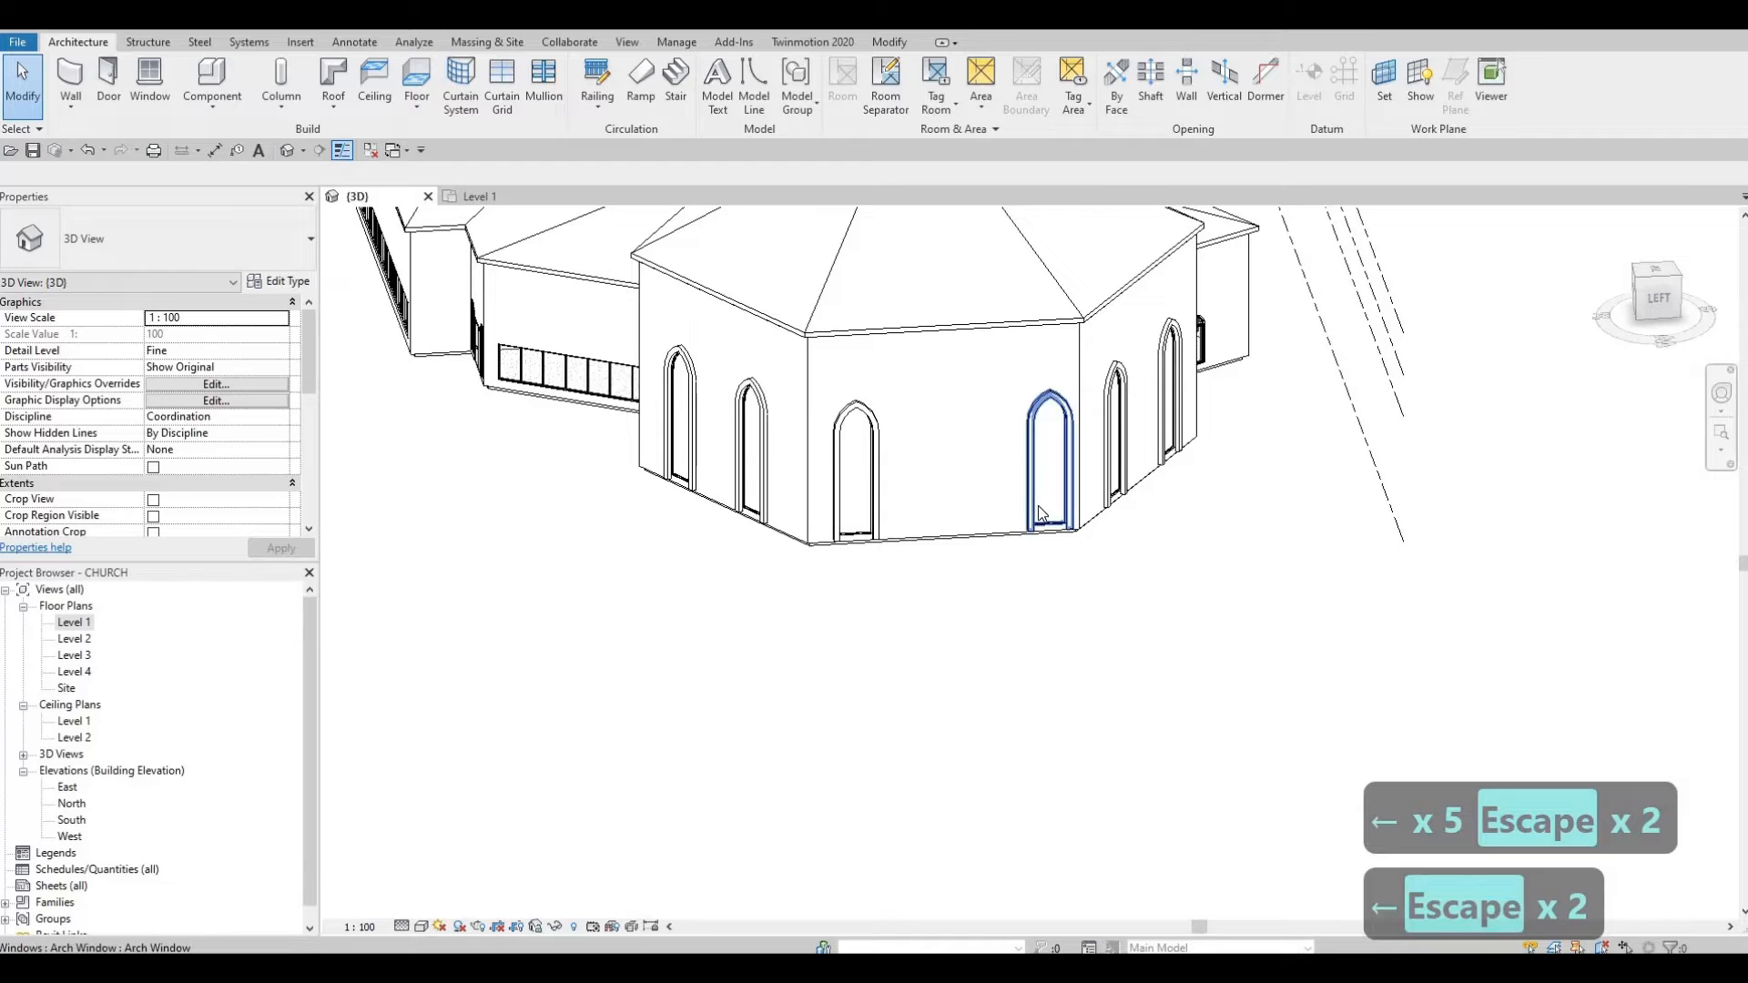
click(1038, 512)
key(Left)
key(Left)
key(Left)
key(Left)
key(Left)
key(Left)
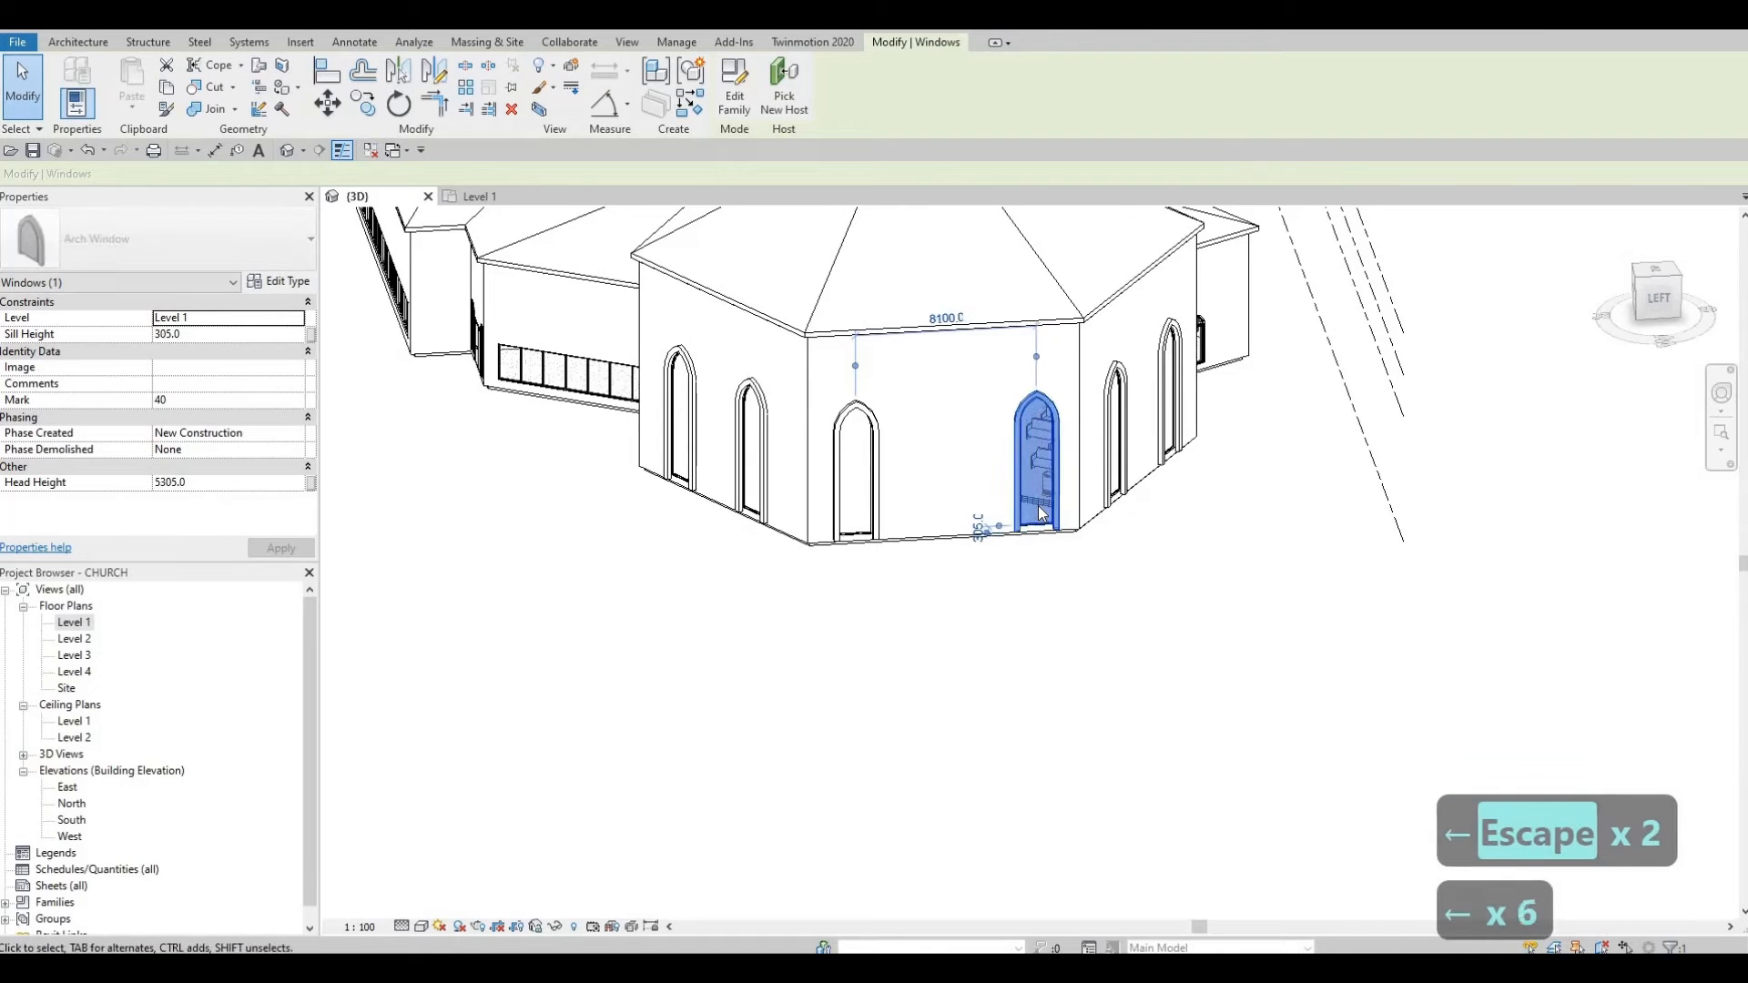
key(Left)
key(Left)
key(Left)
key(Escape)
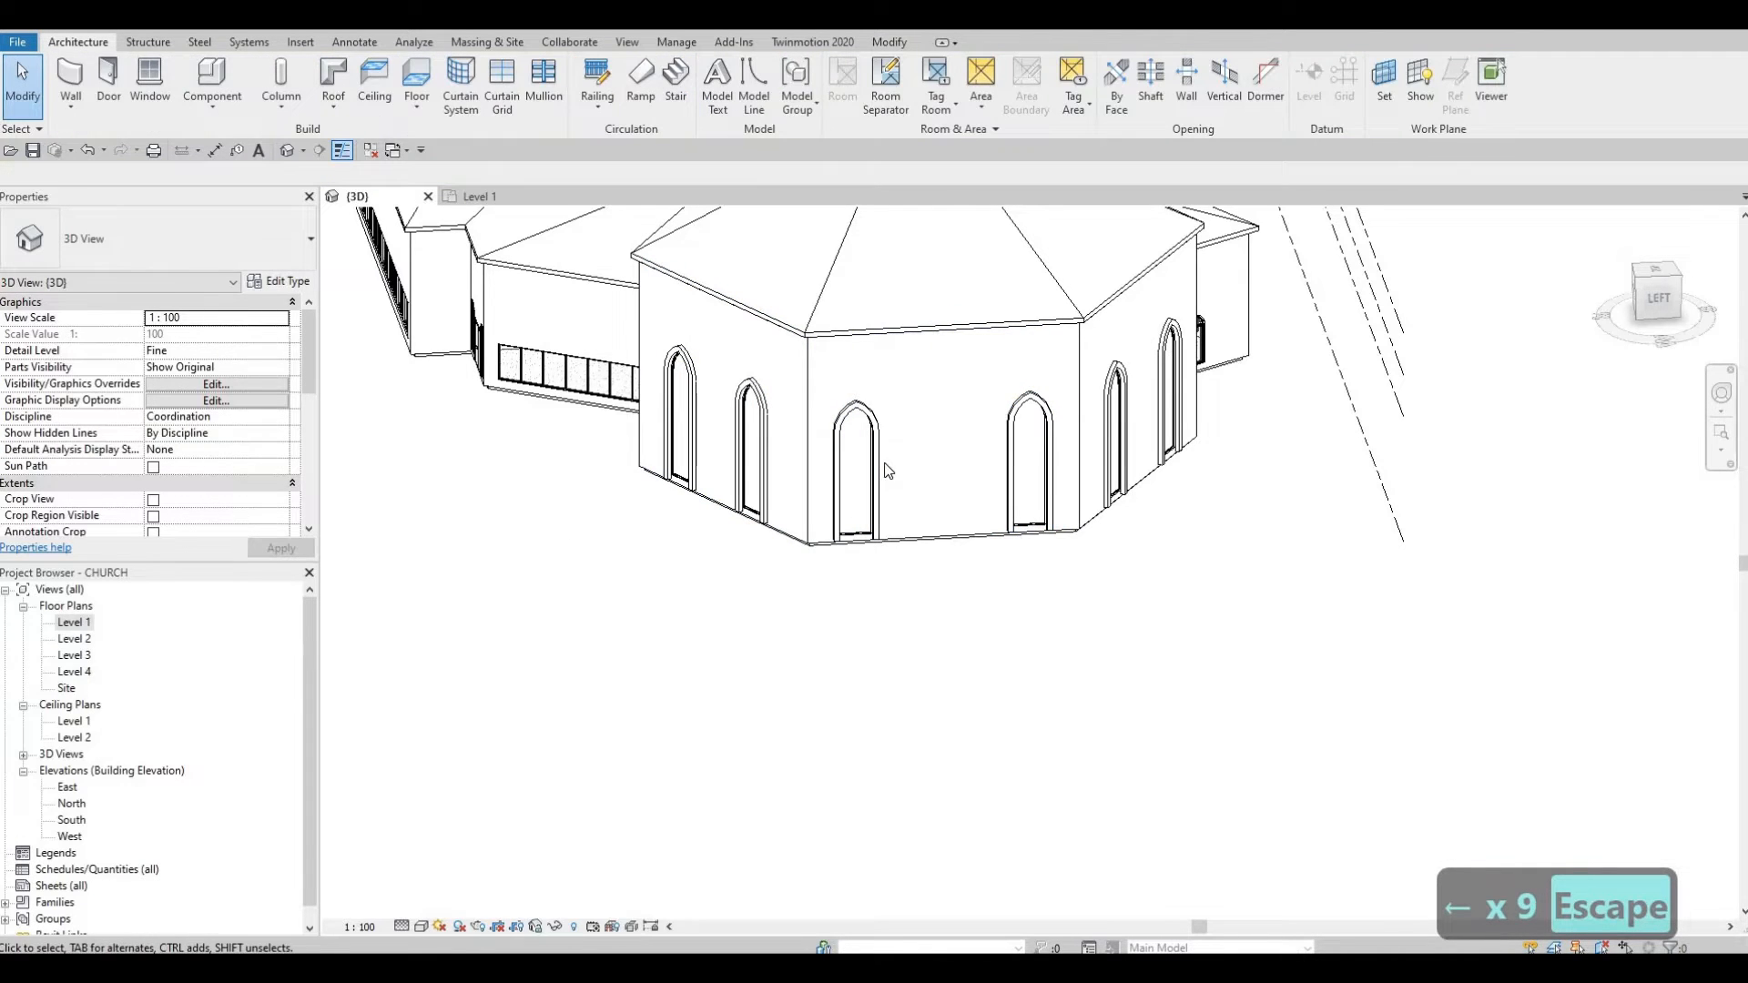
click(883, 462)
key(Right)
key(Right)
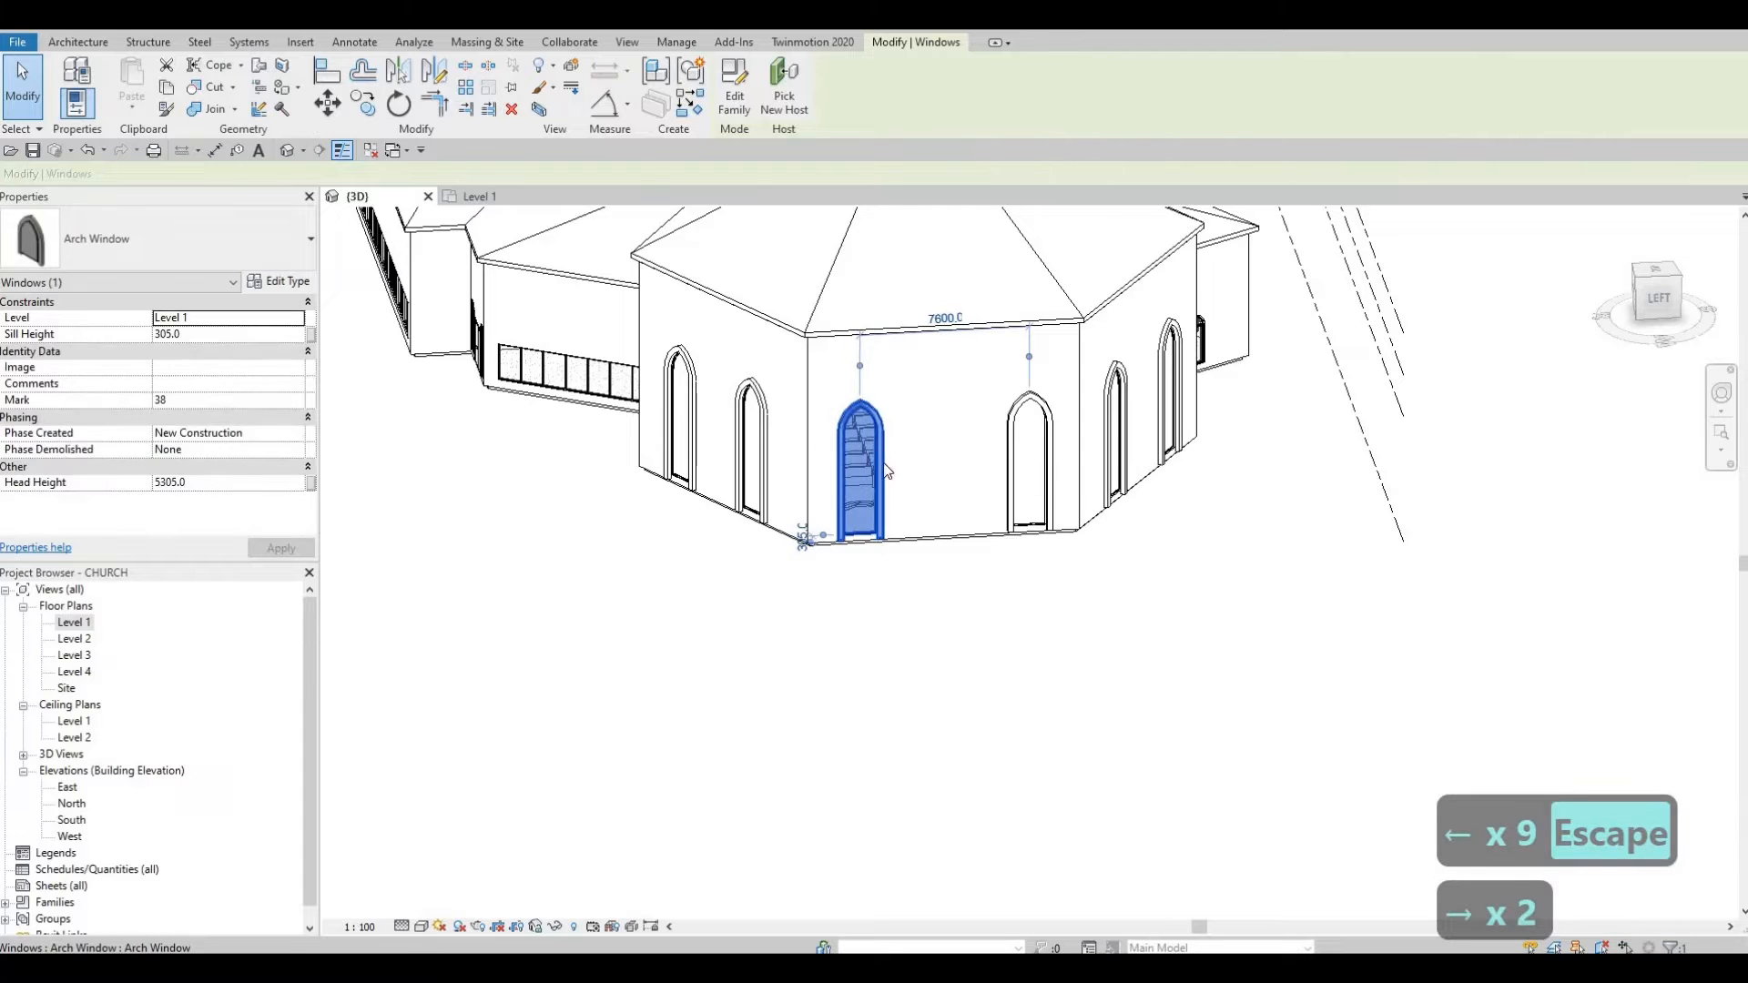
key(Escape)
key(Escape)
Step: Nudge the back-wall arch windows right, then orbit around the sanctuary to check them
shift+middle_drag(928, 499, 927, 501)
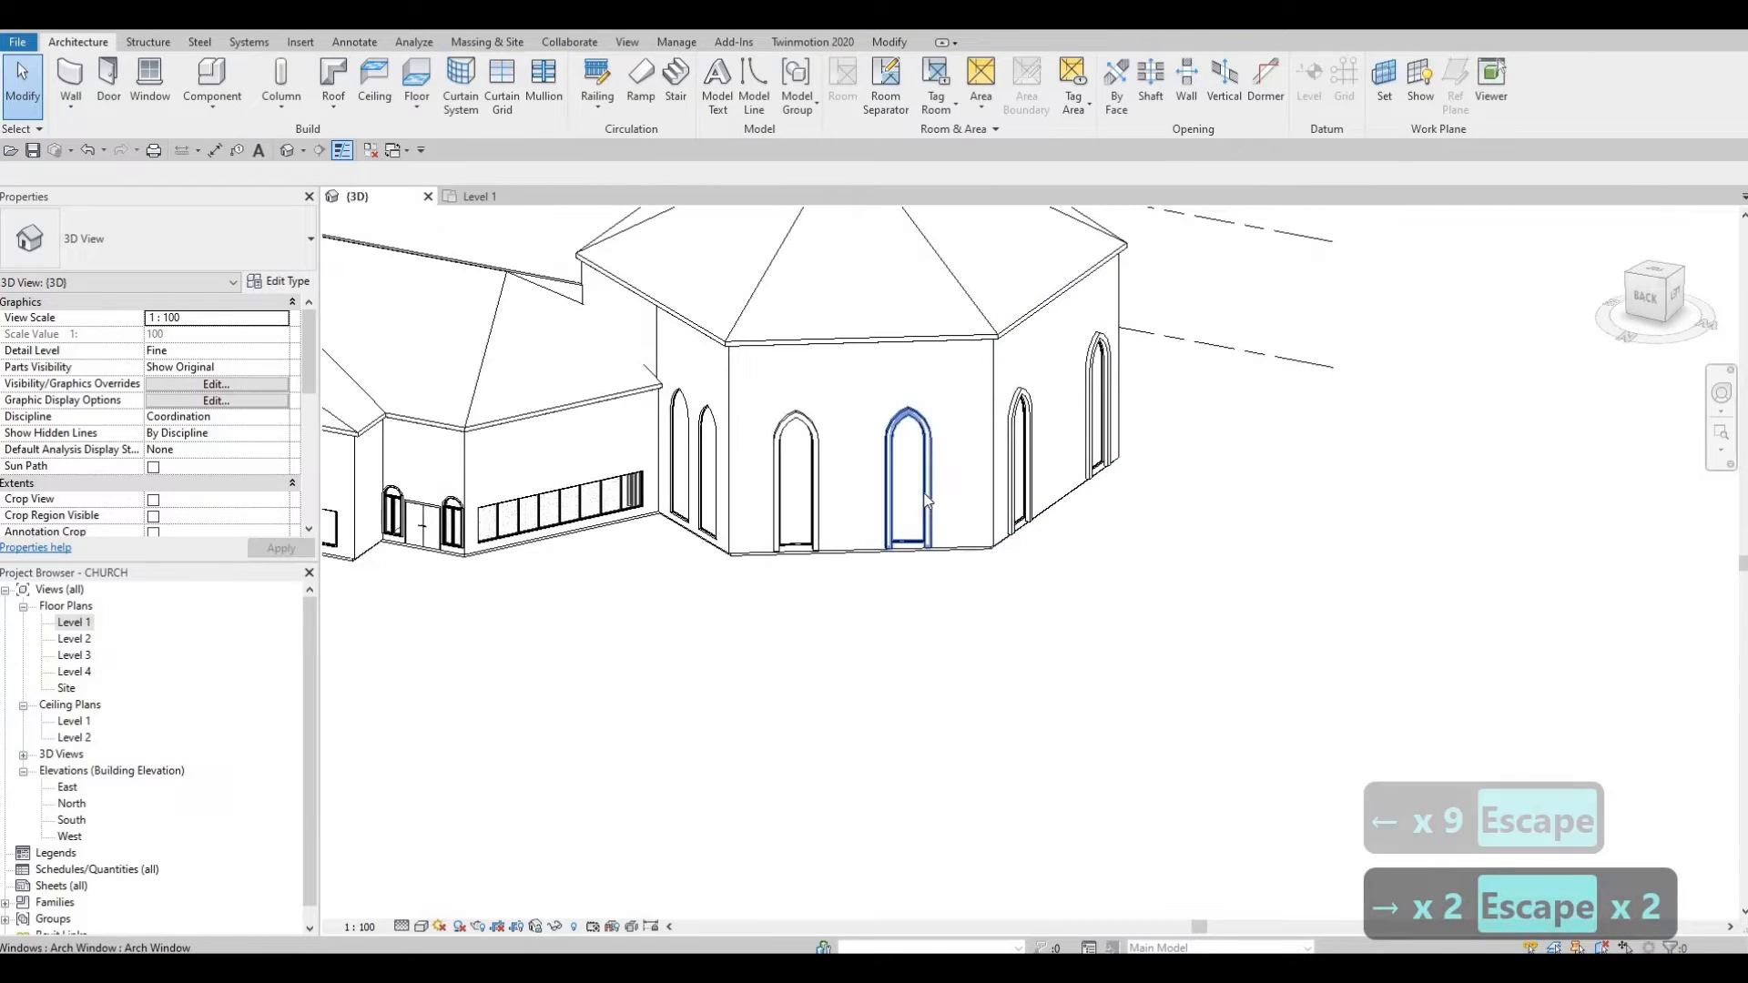
click(927, 501)
key(Right)
key(Right)
key(Right)
key(Right)
key(Right)
key(Right)
key(Right)
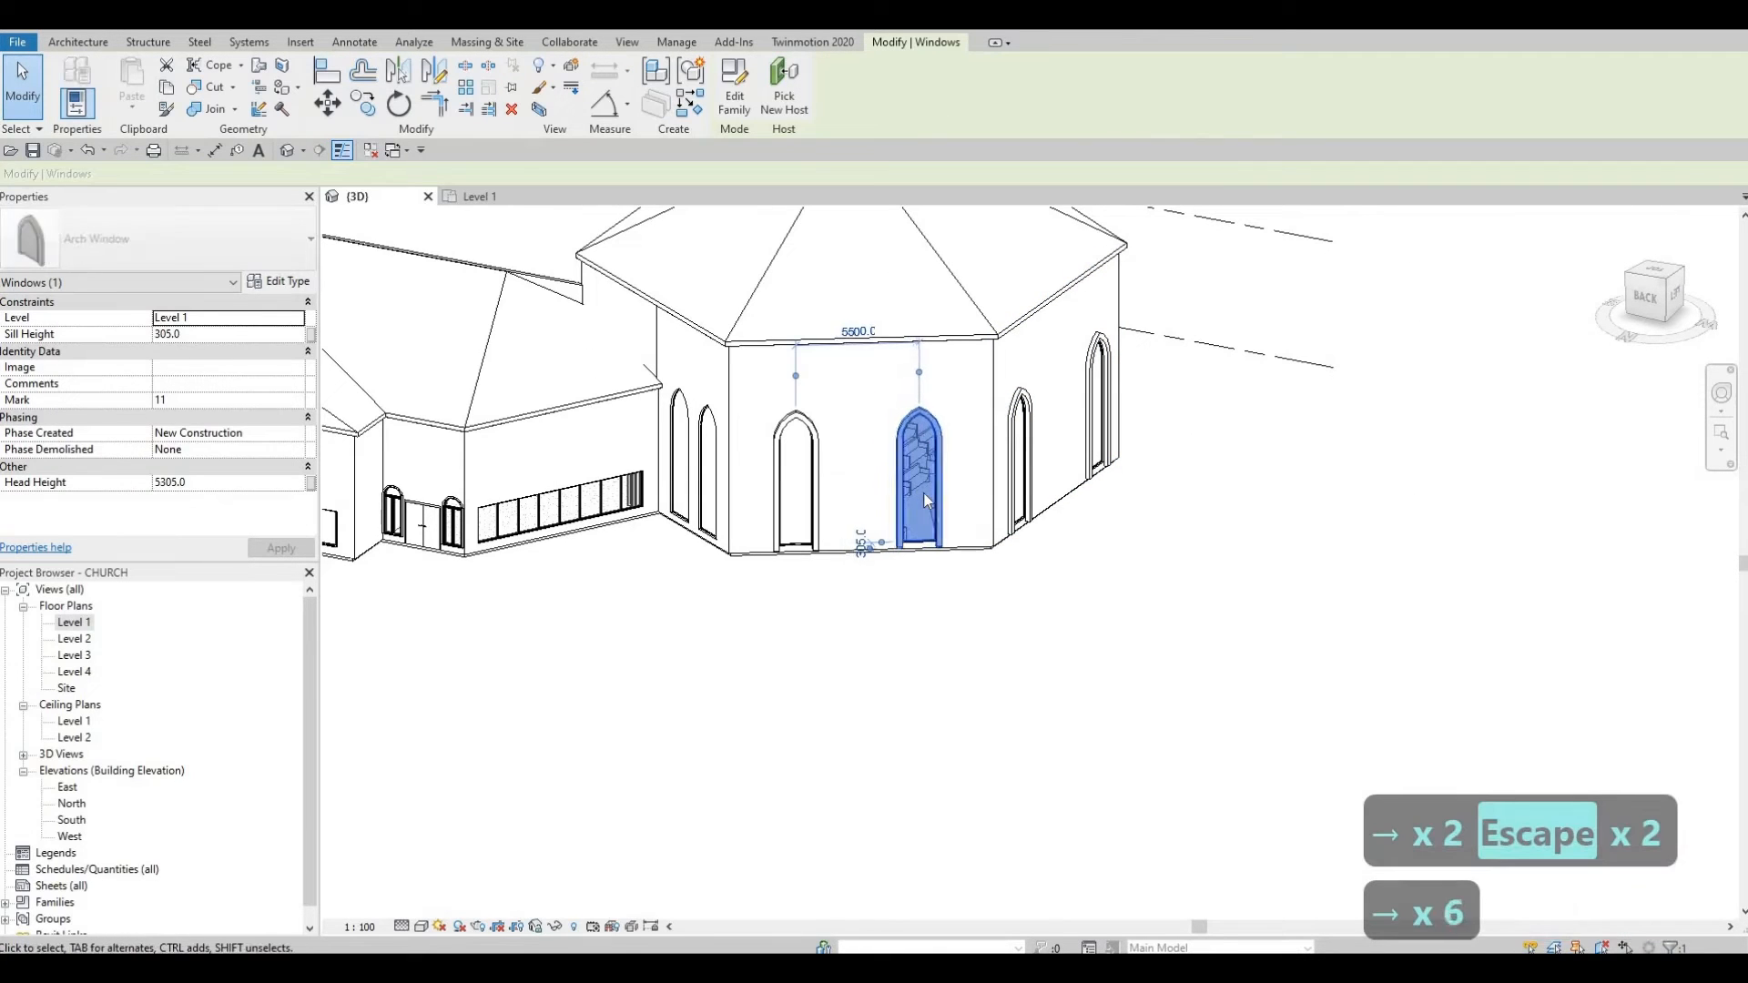
key(Escape)
key(Escape)
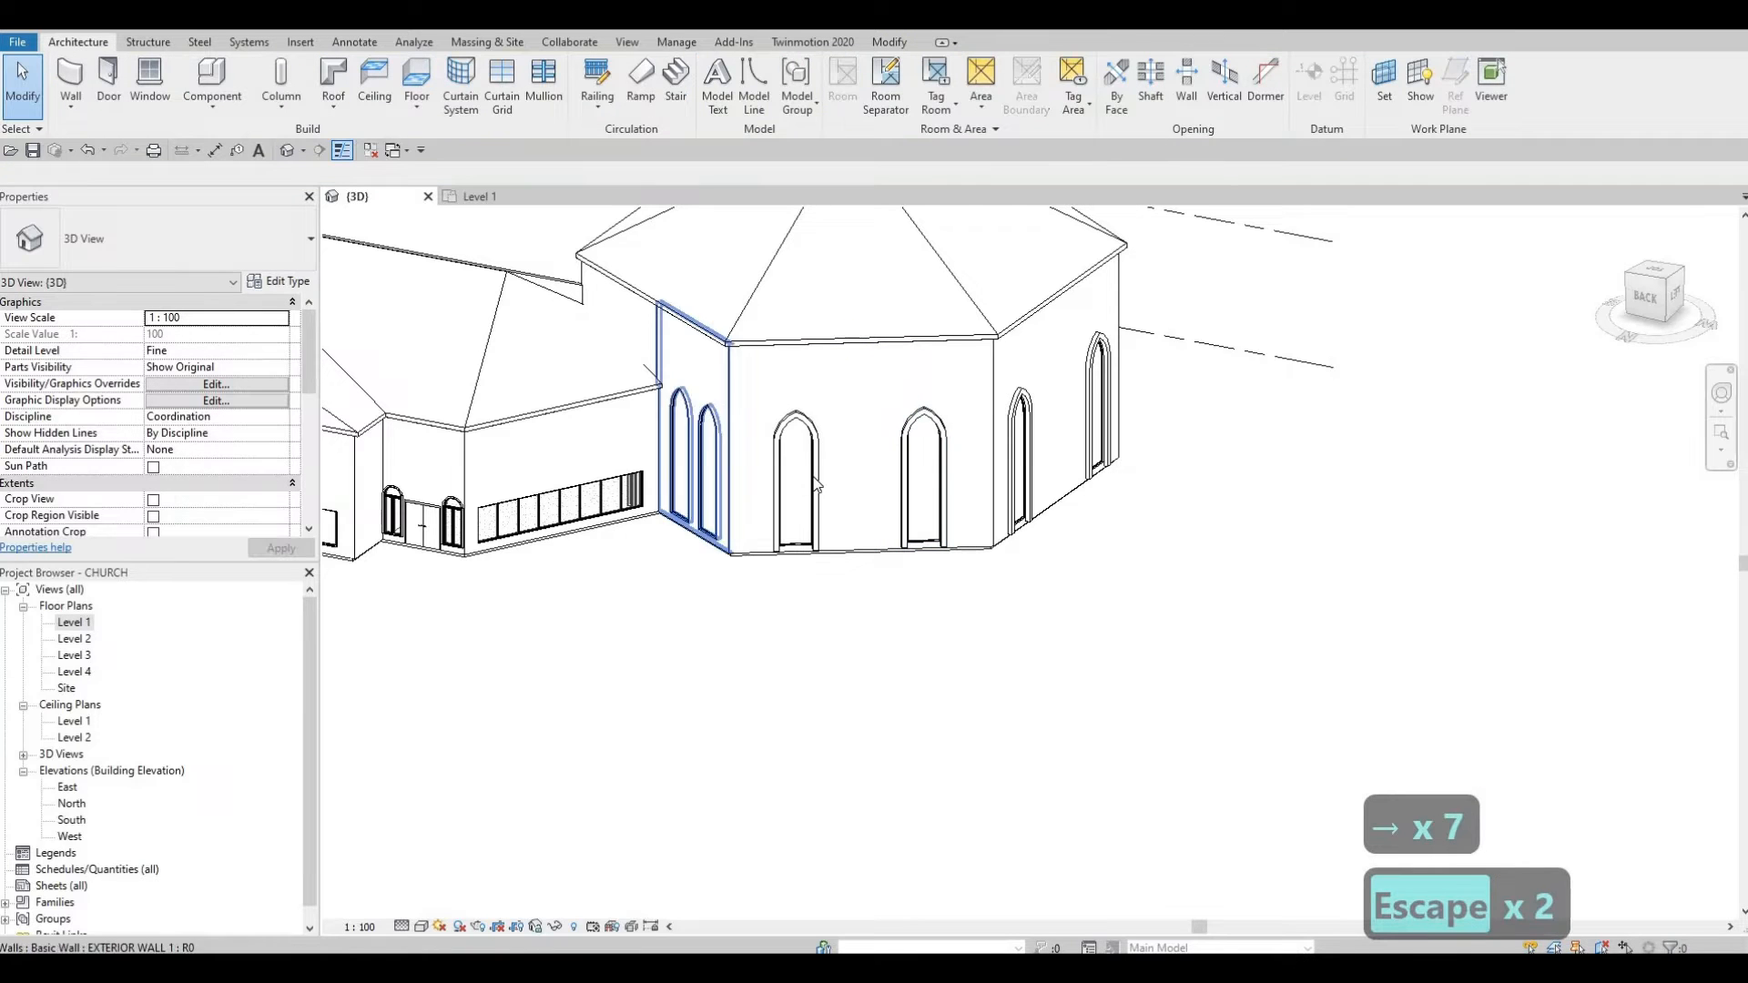
click(807, 479)
key(Right)
key(Right)
key(Right)
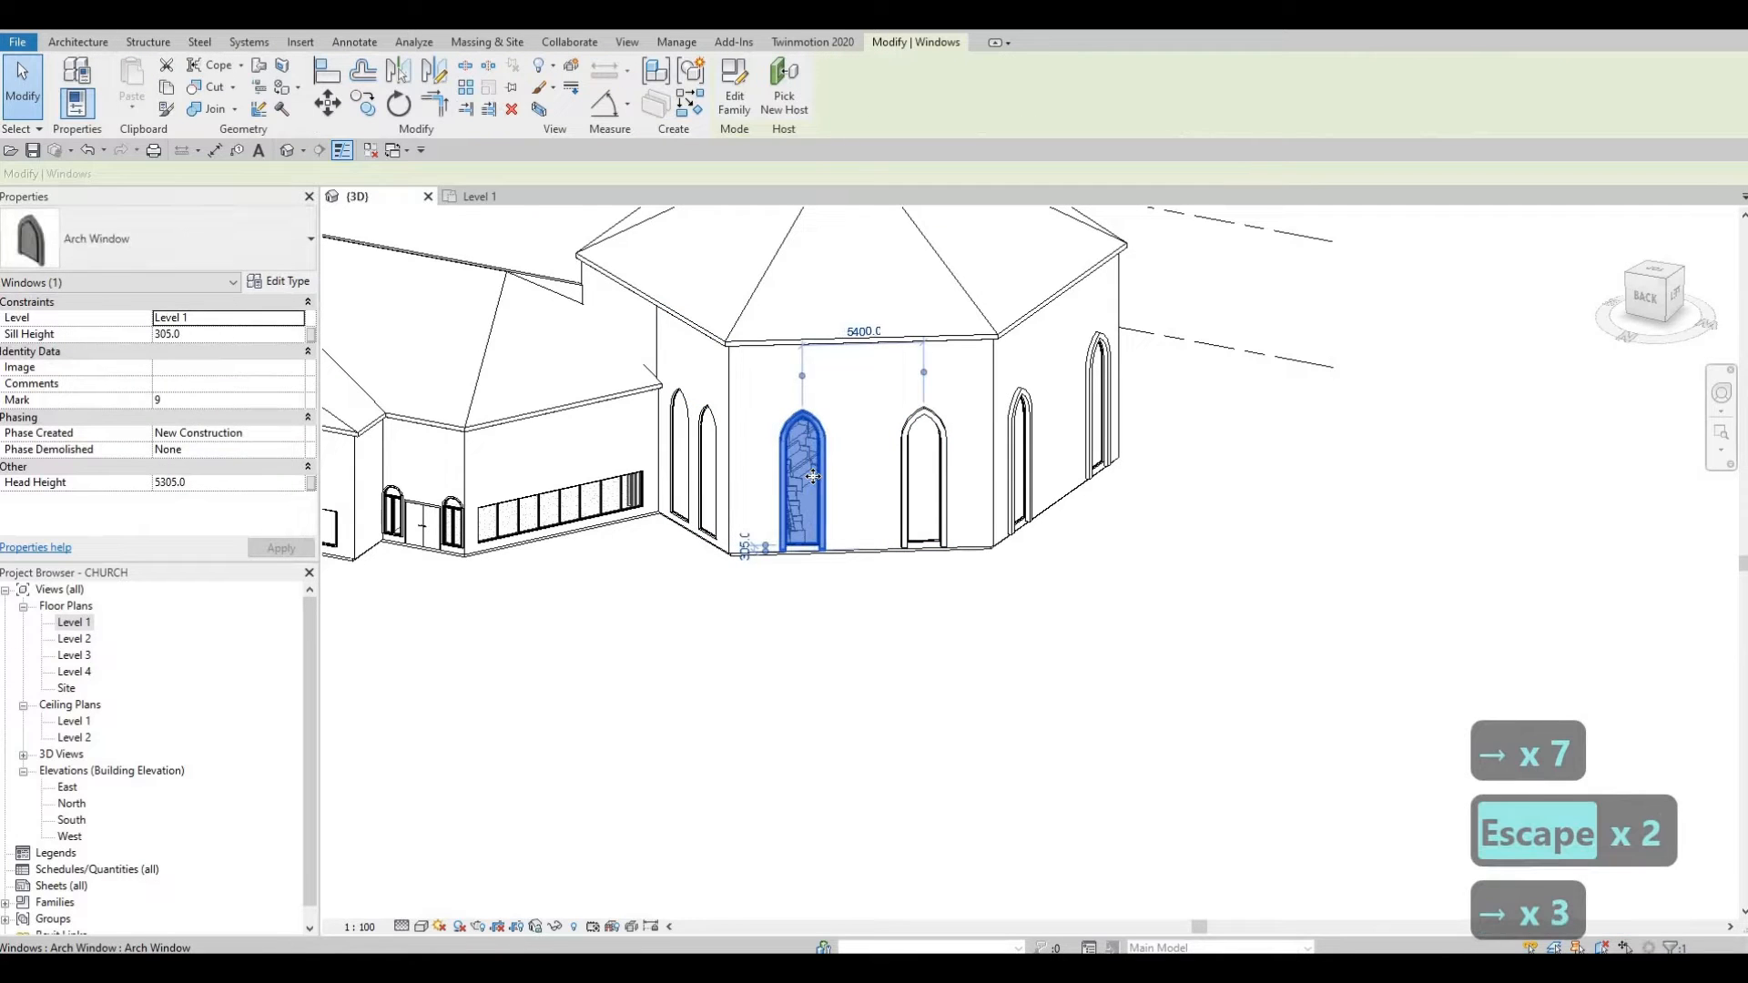
key(Left)
key(Left)
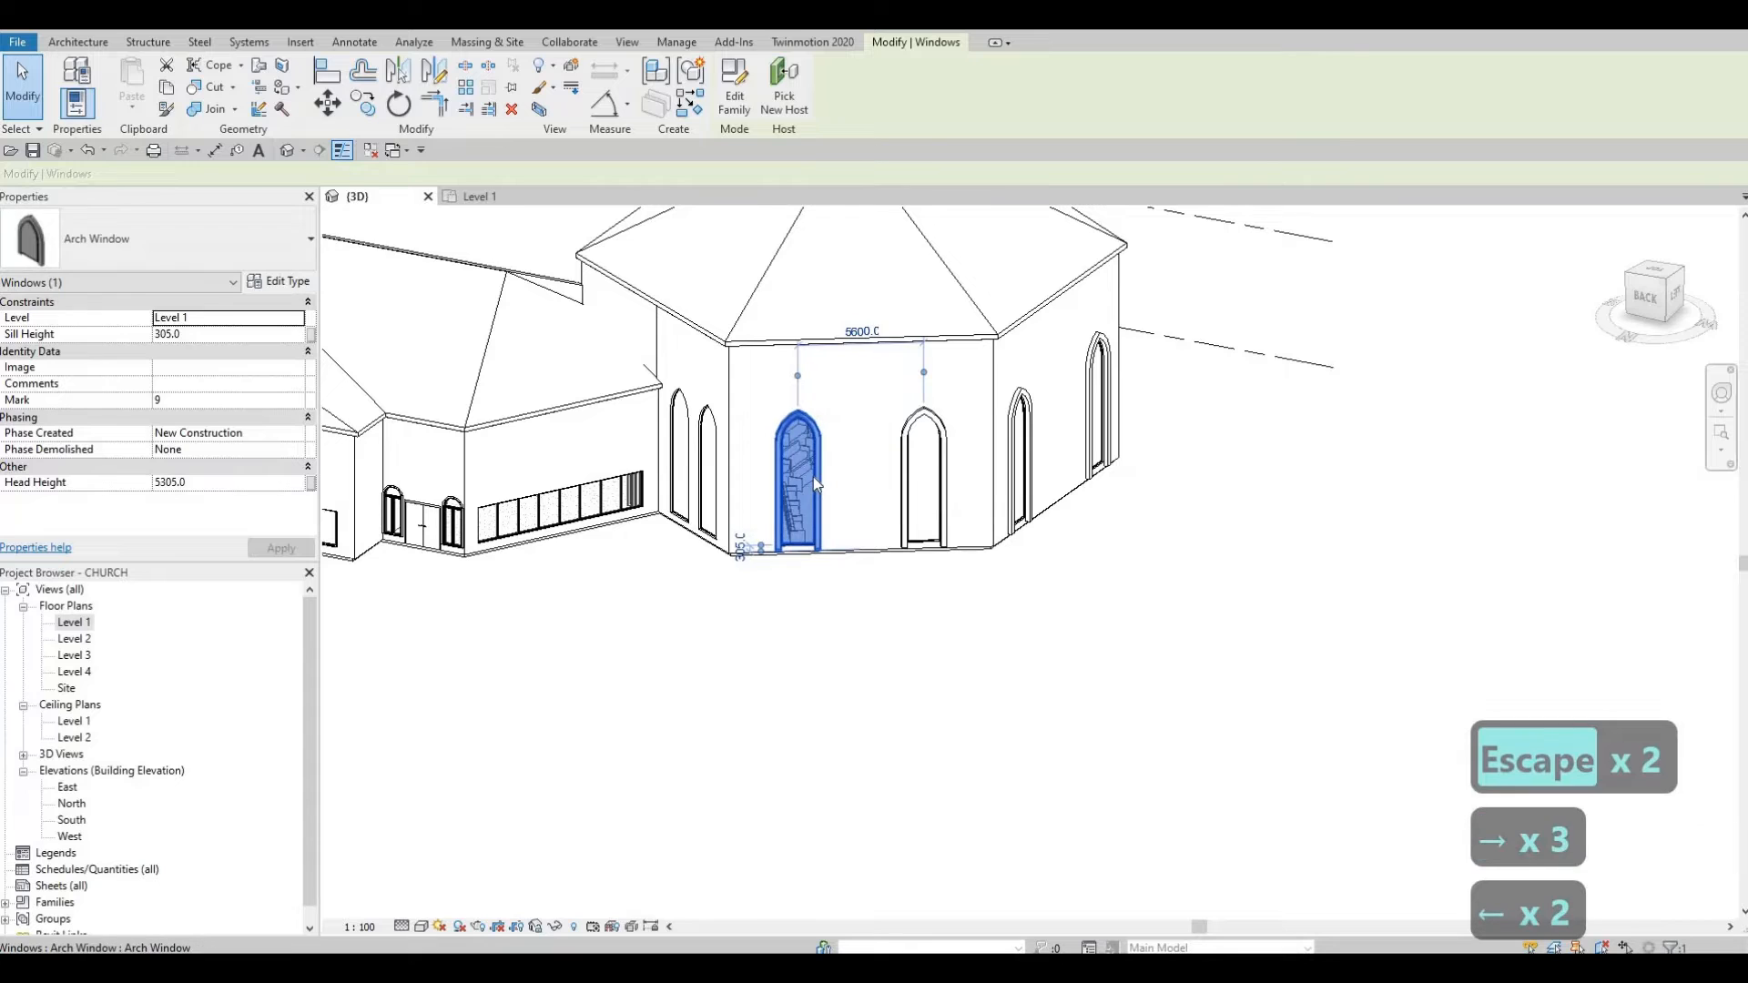
key(Escape)
key(Escape)
shift+middle_drag(1032, 490, 456, 609)
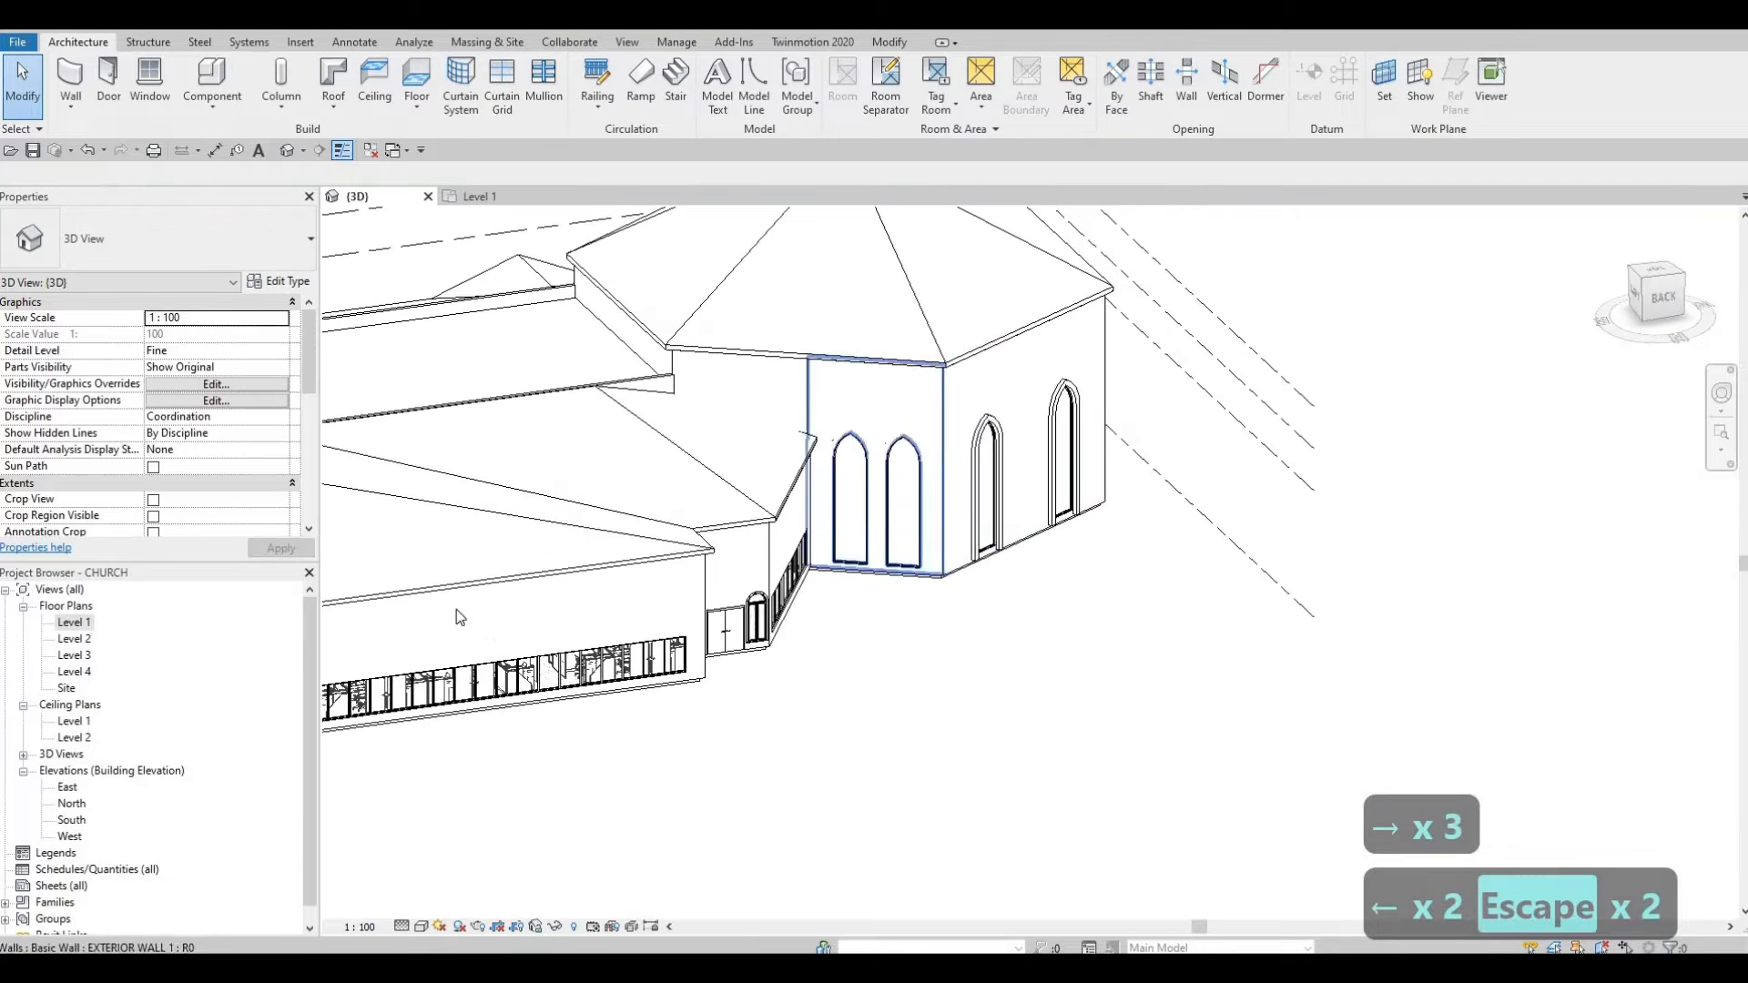
Step: In the Level 1 plan, nudge the upper angled wall's arch window to the right
double_click(88, 623)
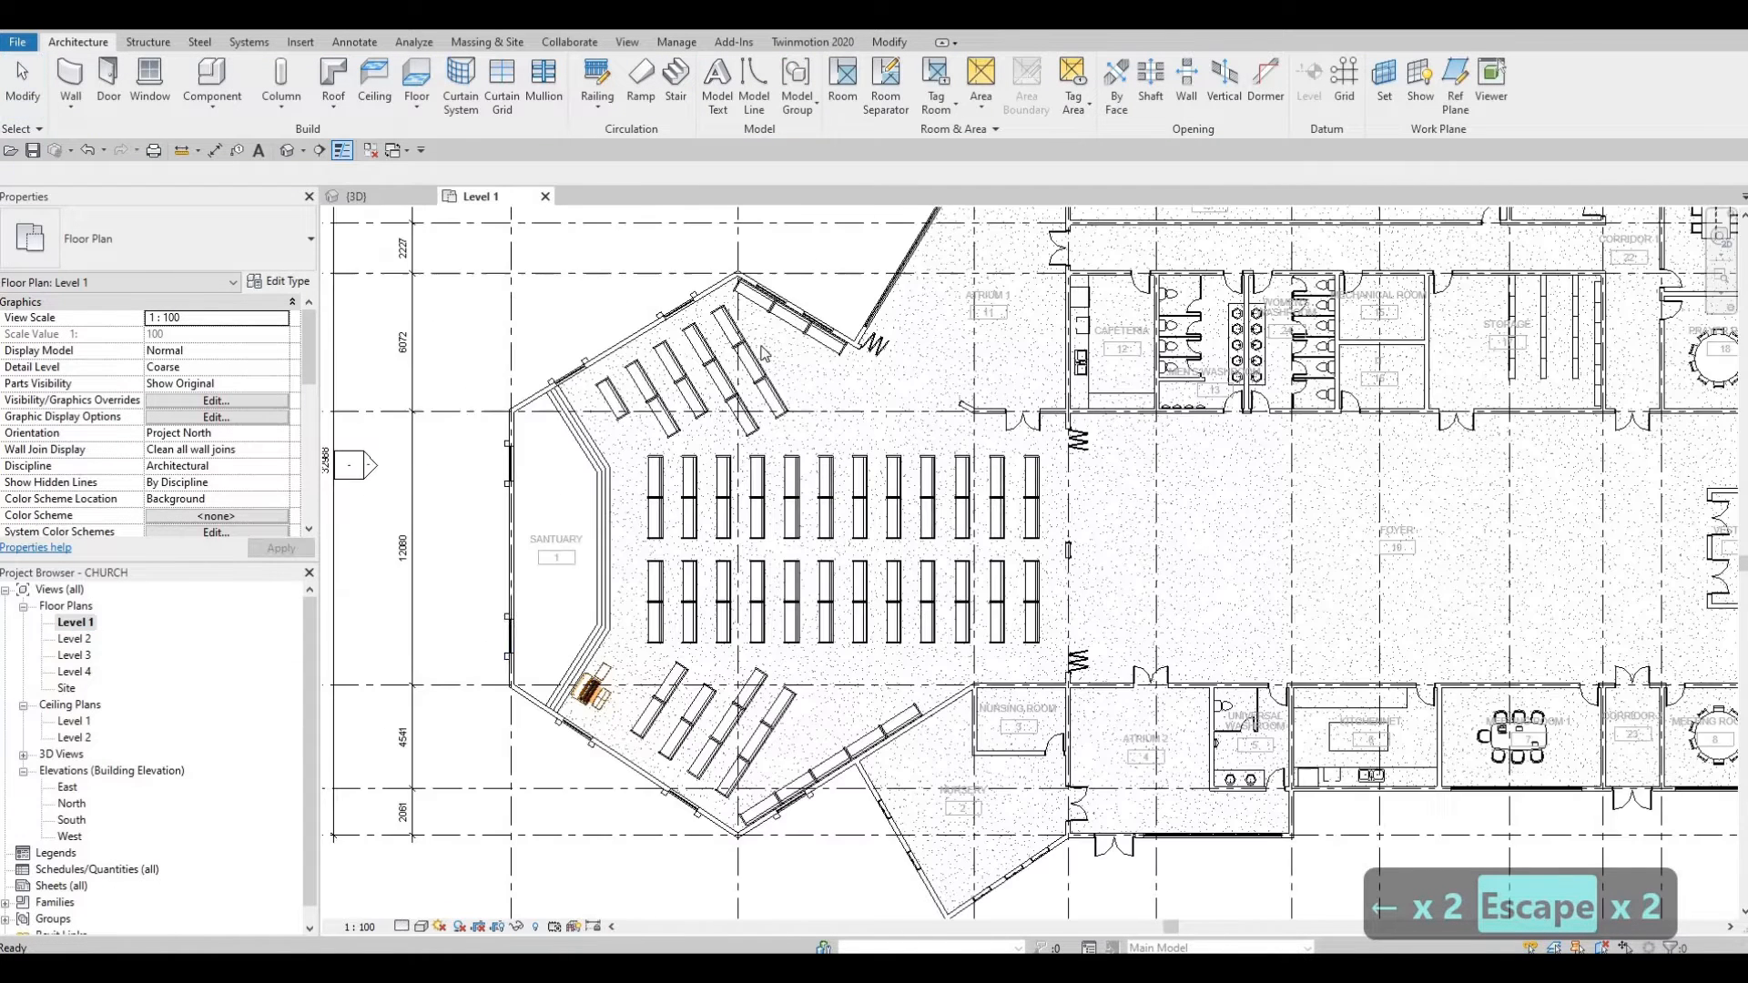
click(834, 306)
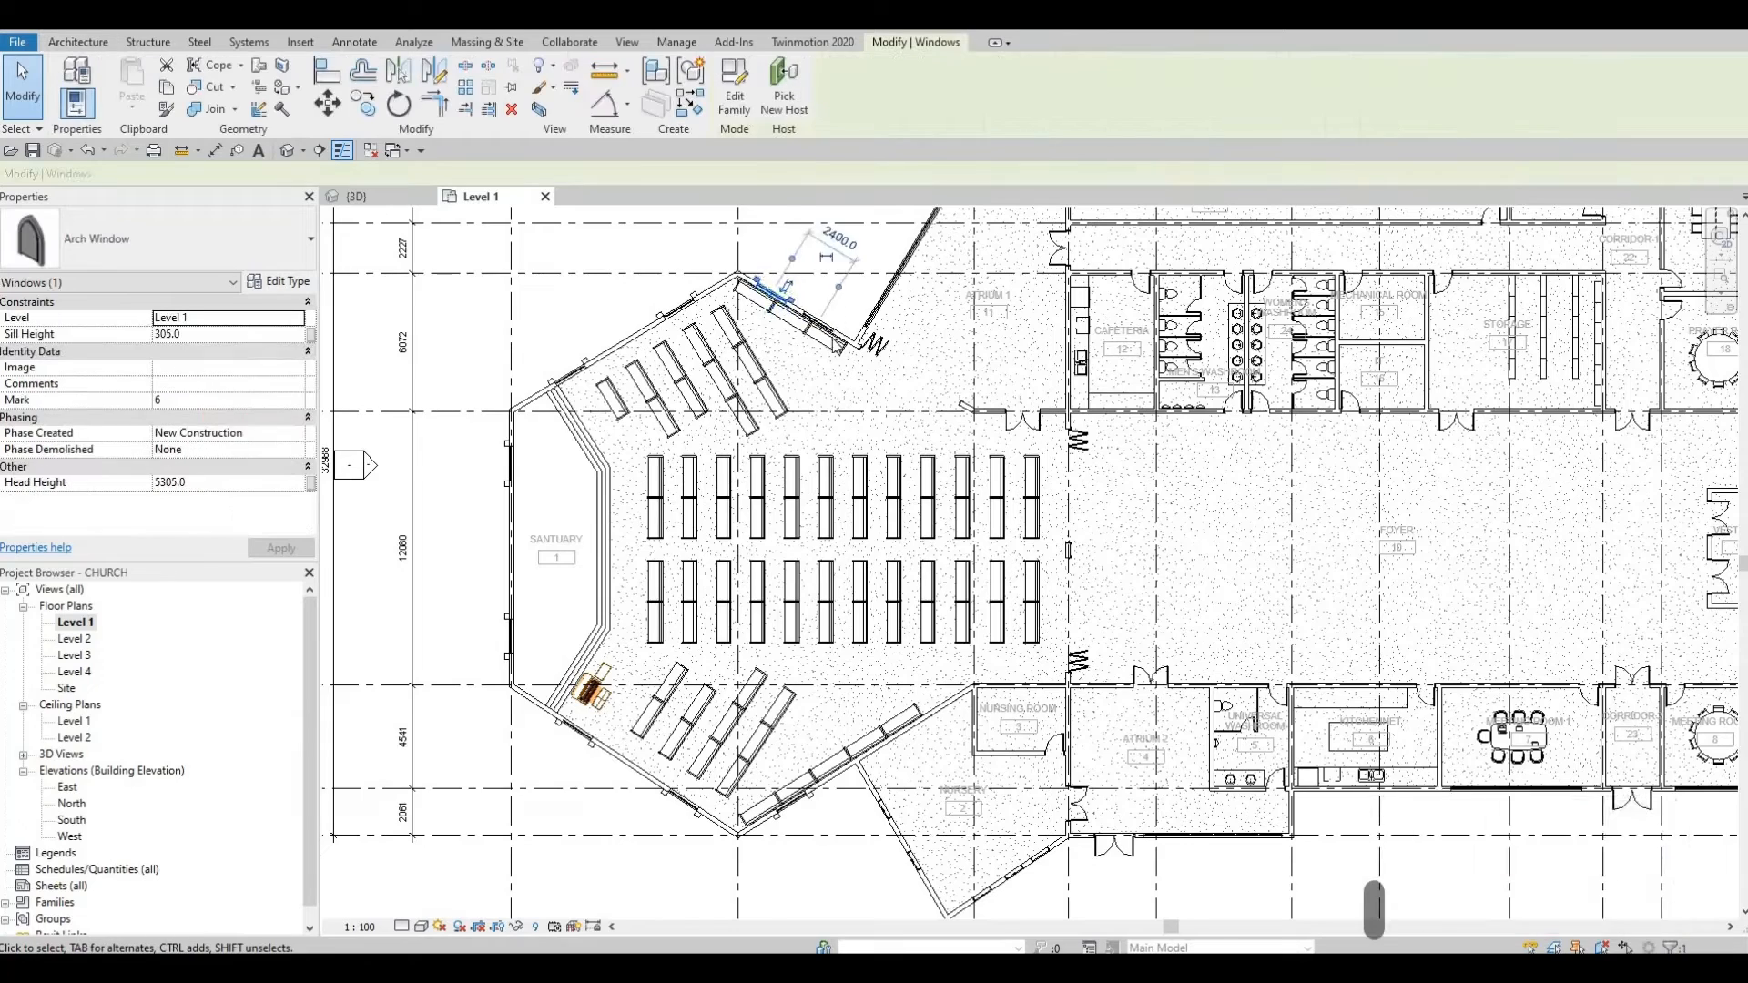
scroll(834, 304, up, 3)
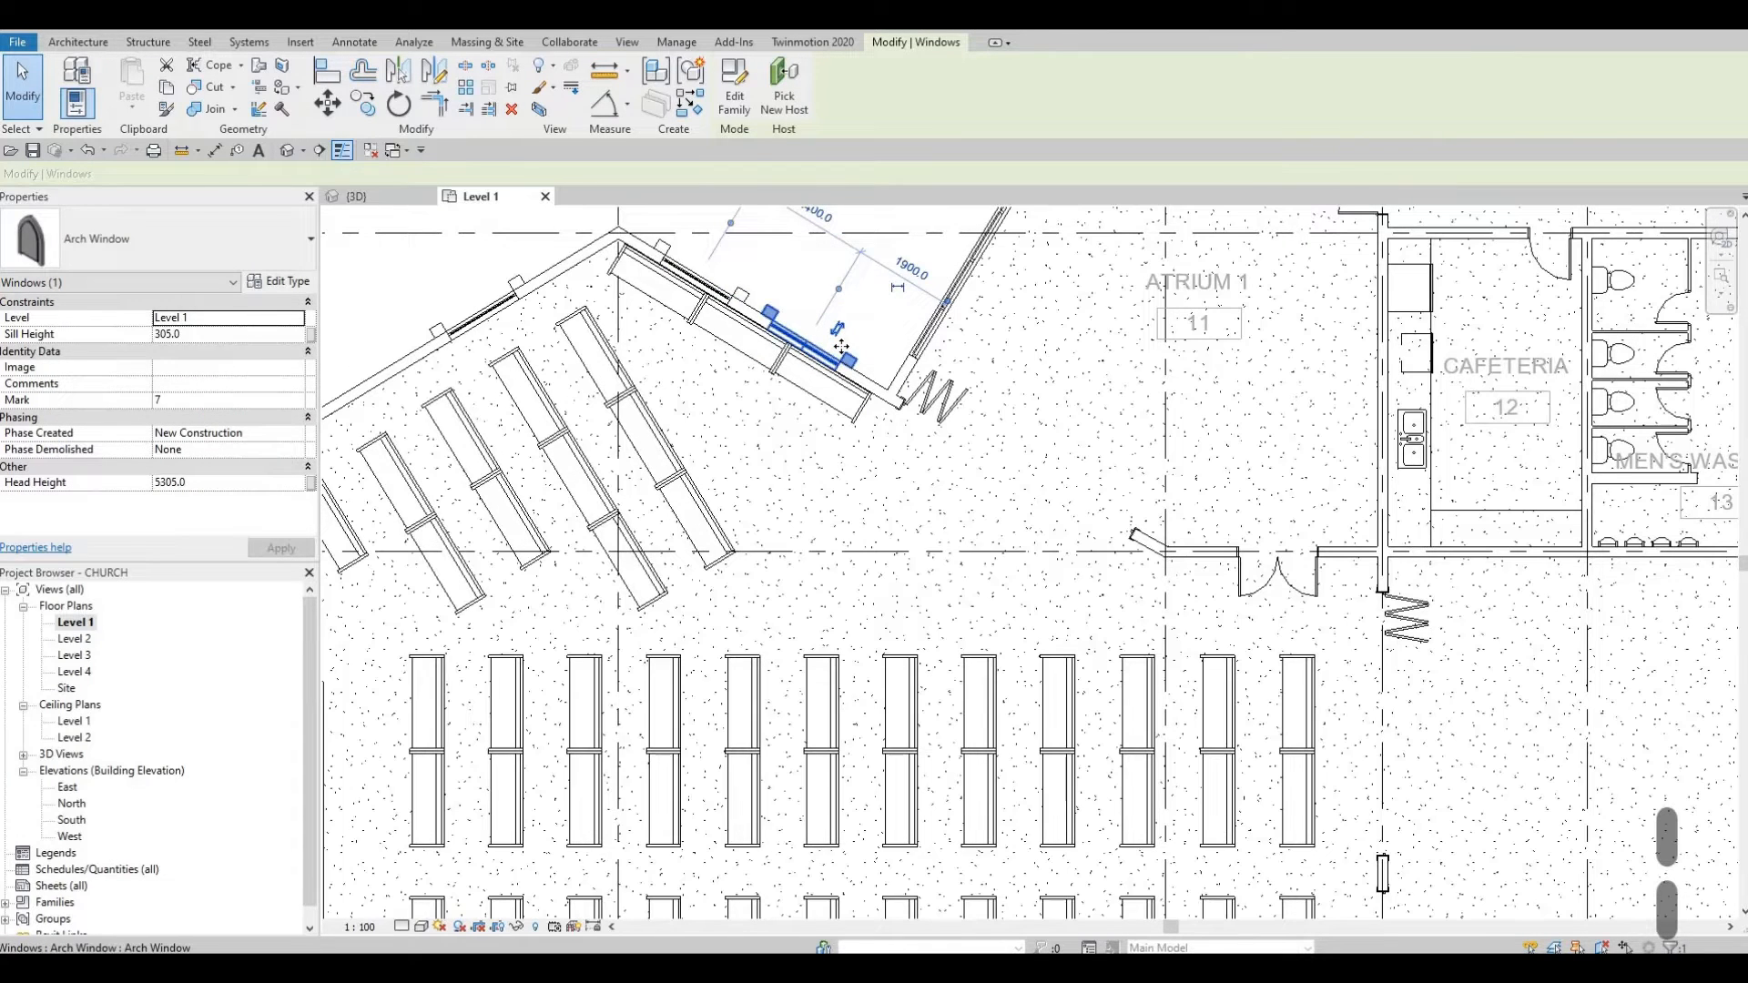
key(Right)
key(Right)
key(Right)
key(Right)
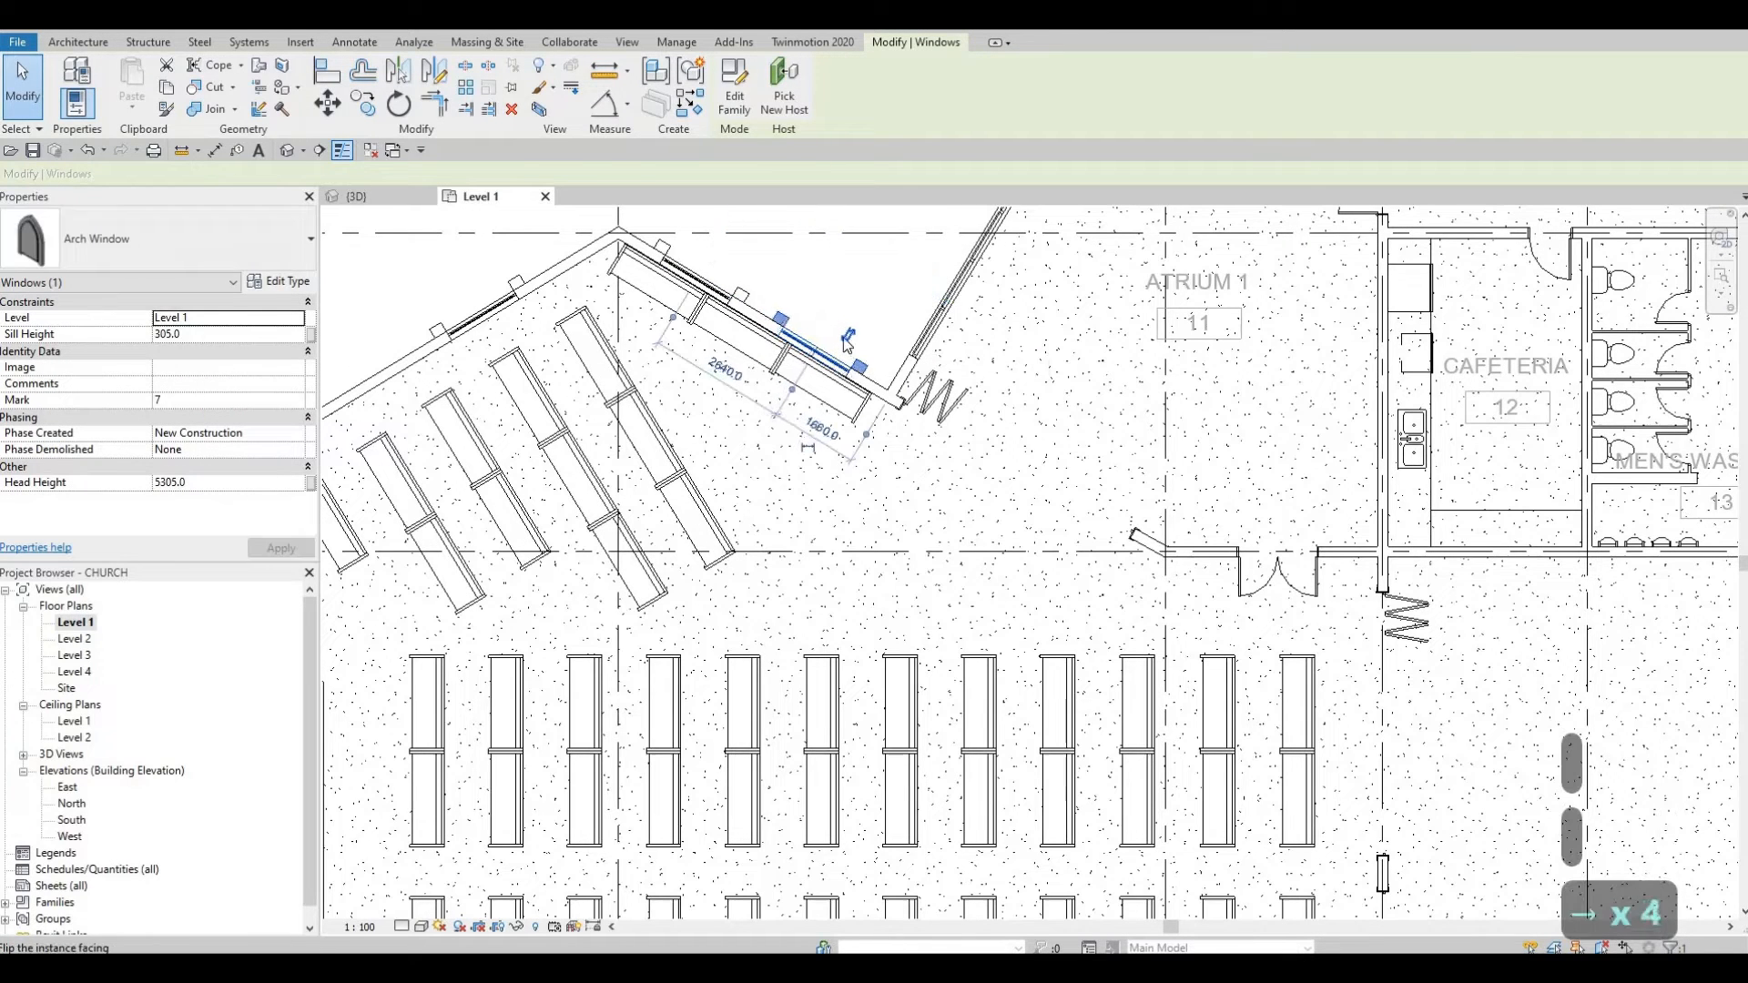
key(Escape)
key(Escape)
scroll(814, 422, down, 6)
scroll(728, 558, up, 6)
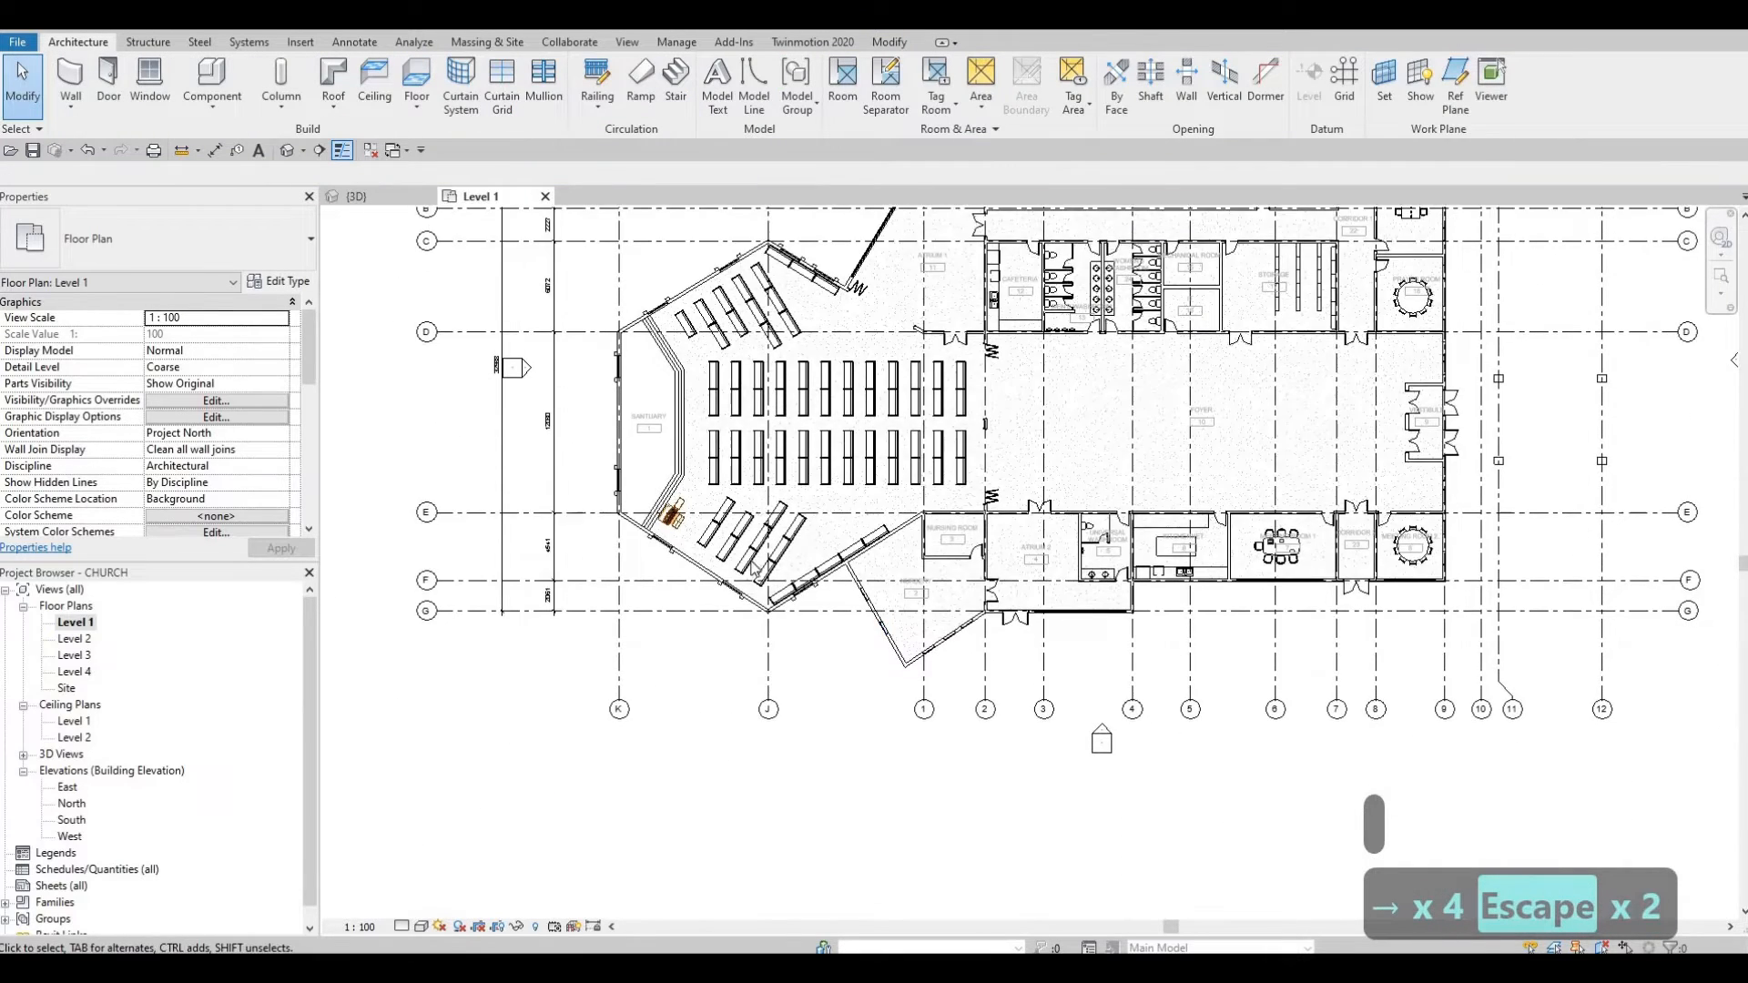
key(Escape)
Step: Slide two arch windows left along the angled wall by the Nursery
click(727, 552)
key(Left)
key(Left)
key(Left)
key(Left)
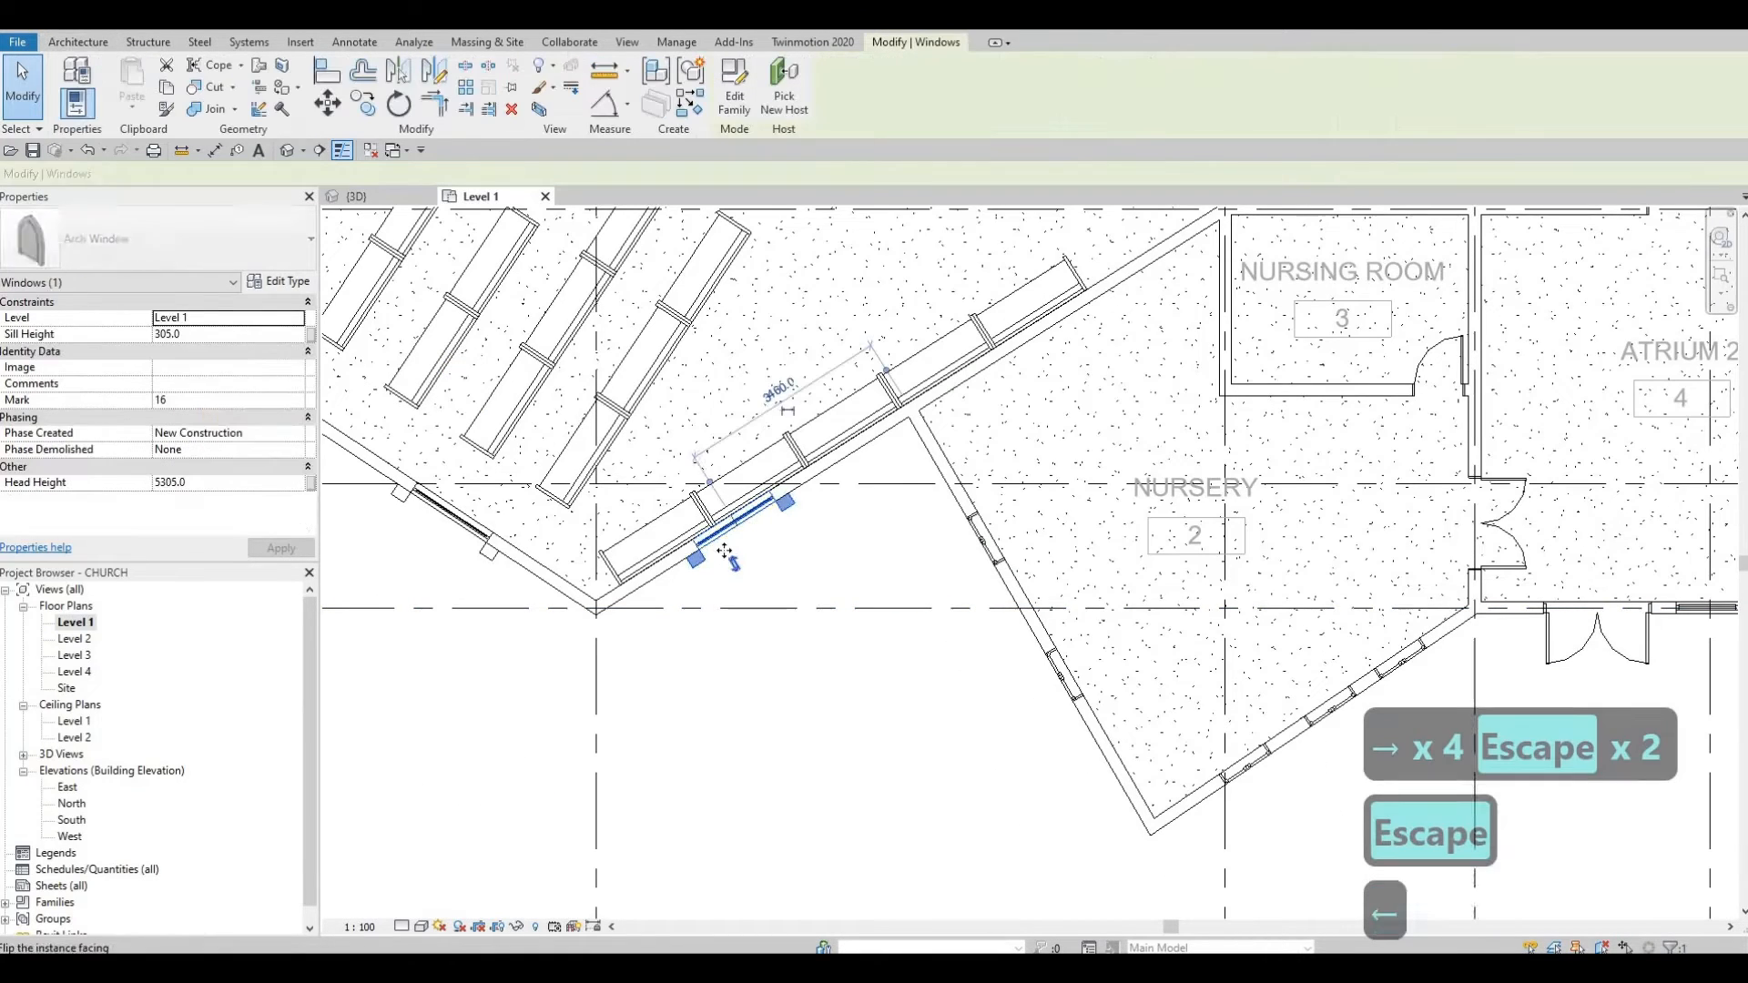
key(Left)
key(Left)
key(Left)
key(Left)
key(Left)
key(Left)
key(Left)
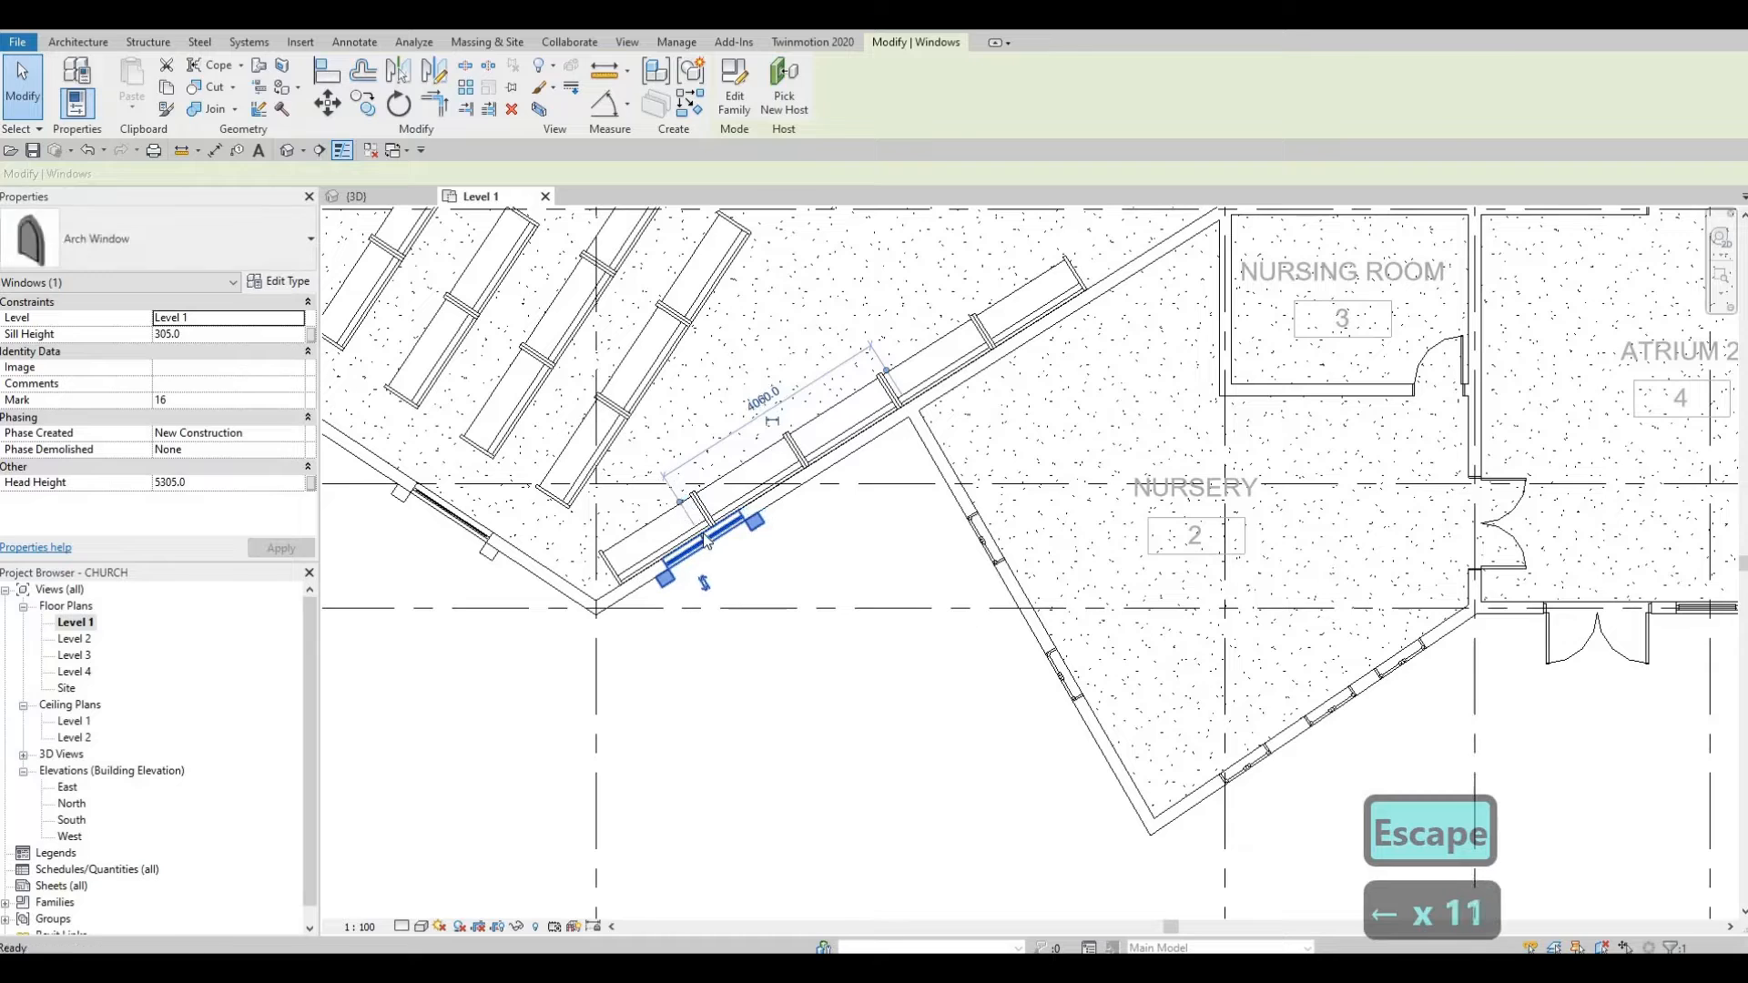
key(Escape)
key(Escape)
click(689, 550)
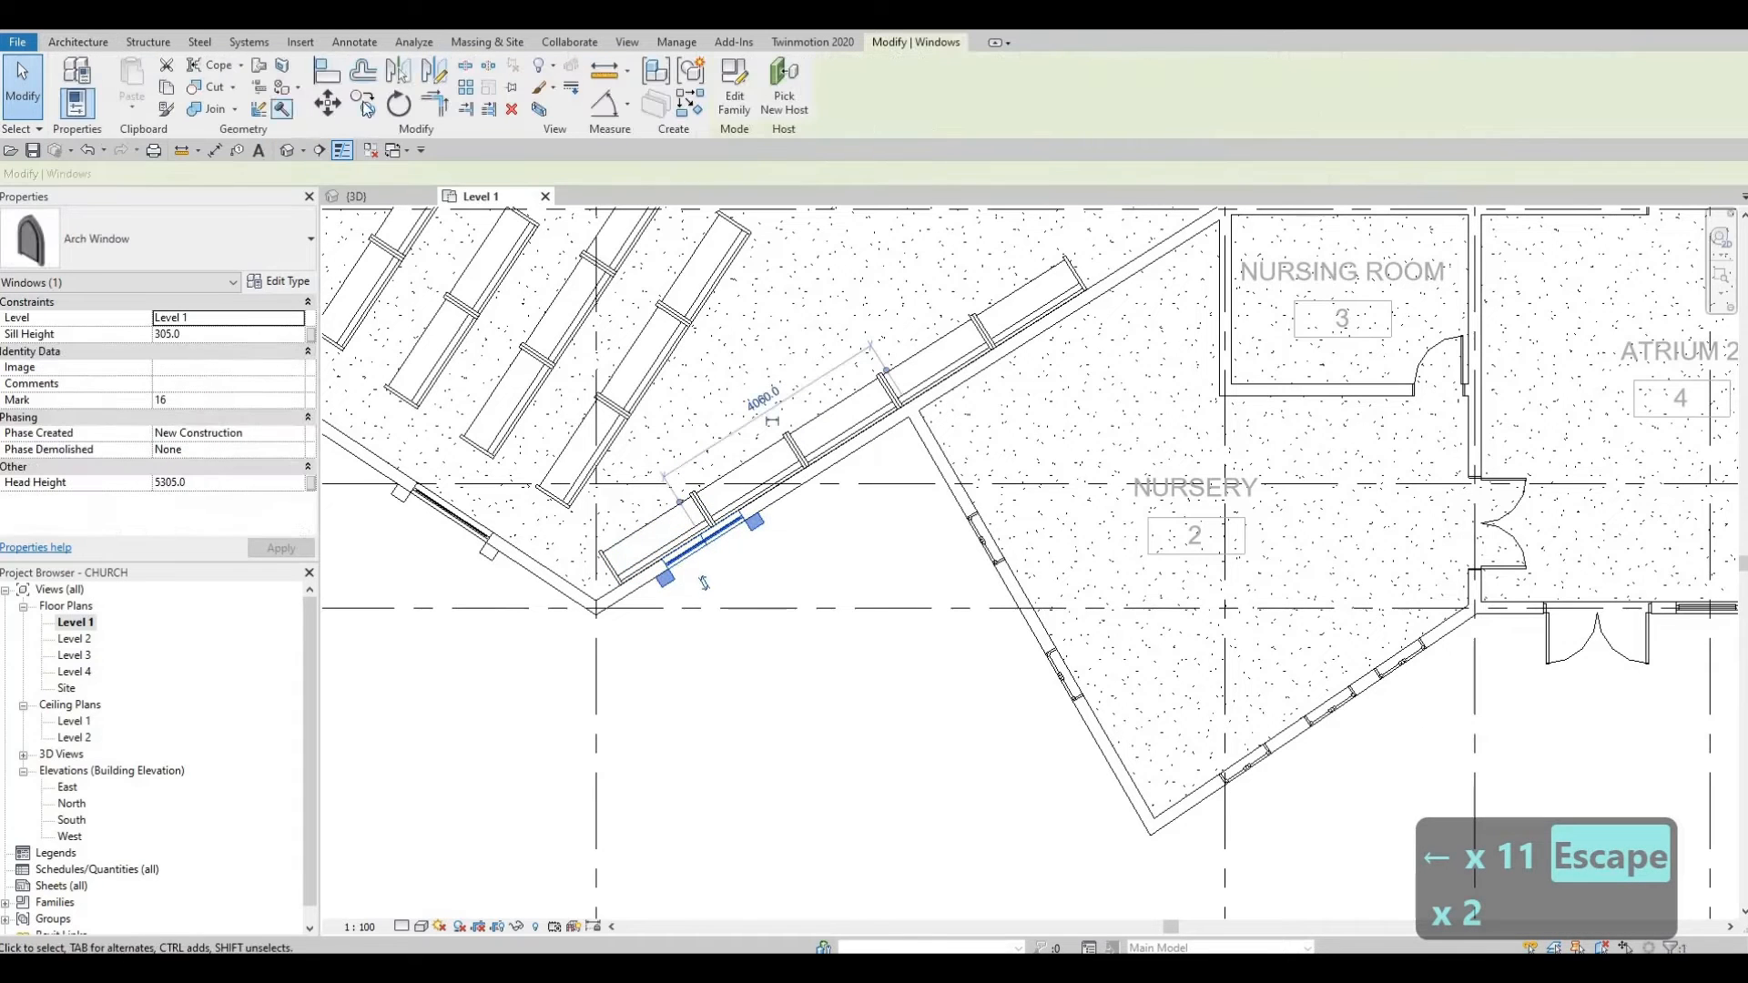
drag(689, 550, 819, 463)
key(Escape)
key(Escape)
key(Escape)
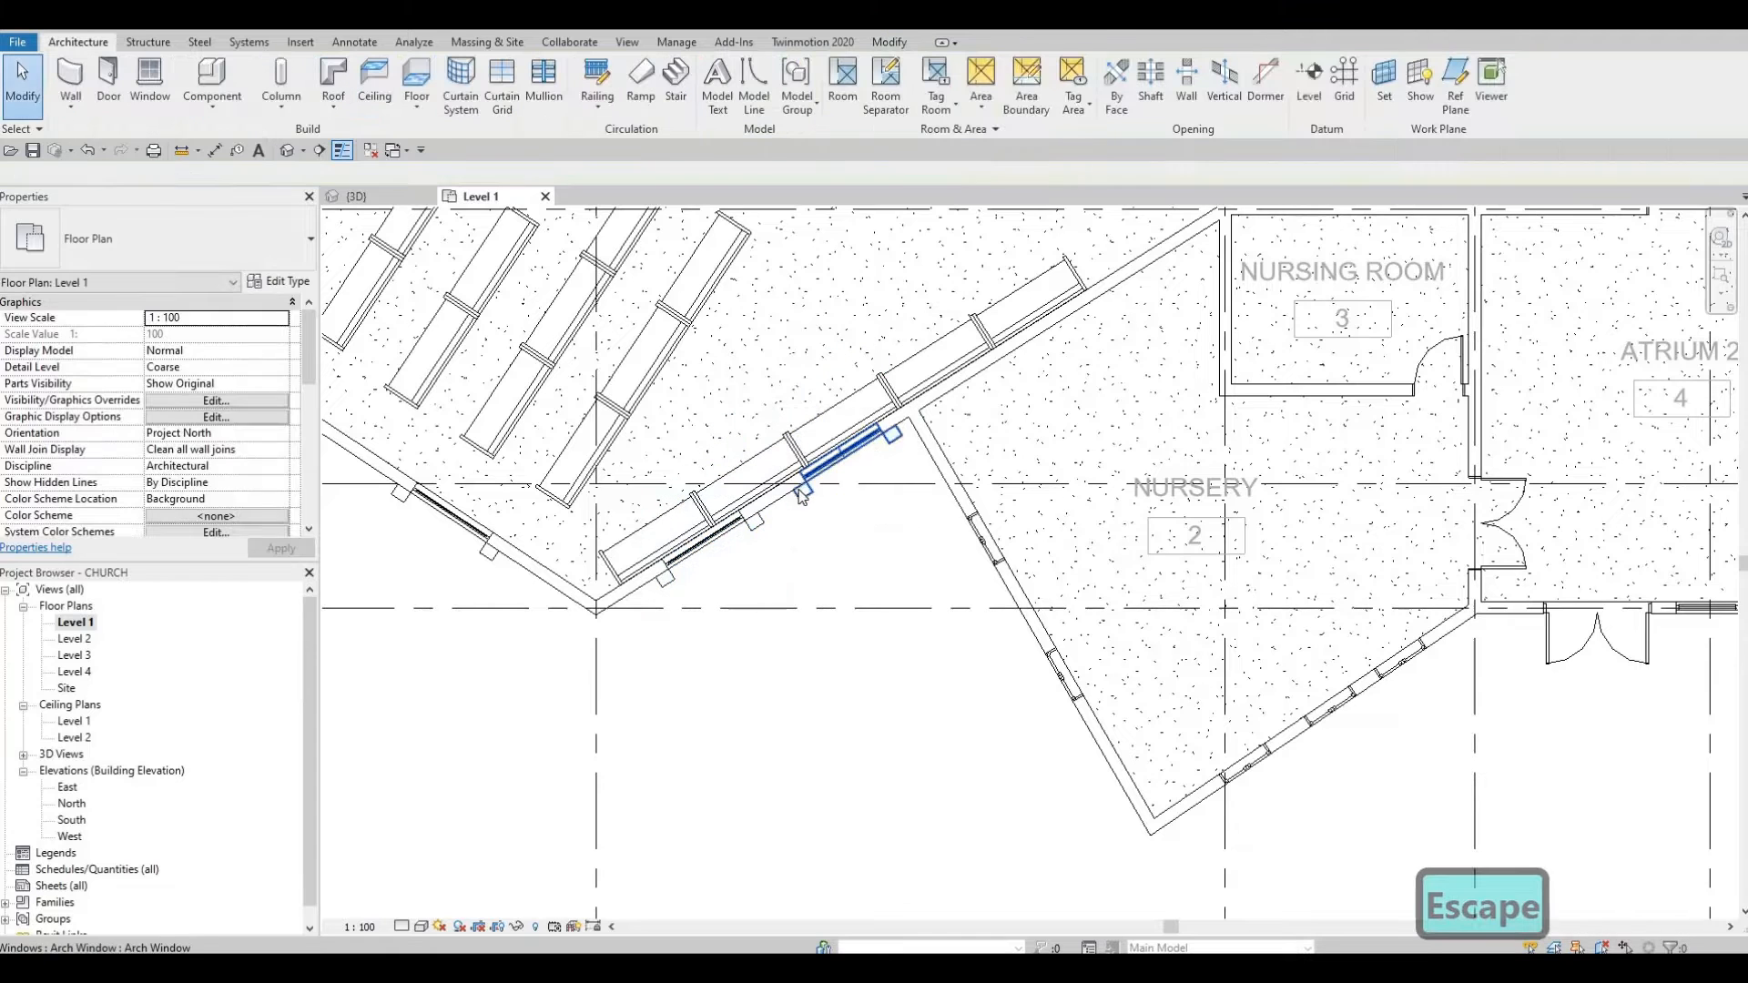
Step: Nudge the arch window beside the Nursery slightly left, then return to 3D
scroll(808, 502, down, 2)
scroll(807, 501, down, 1)
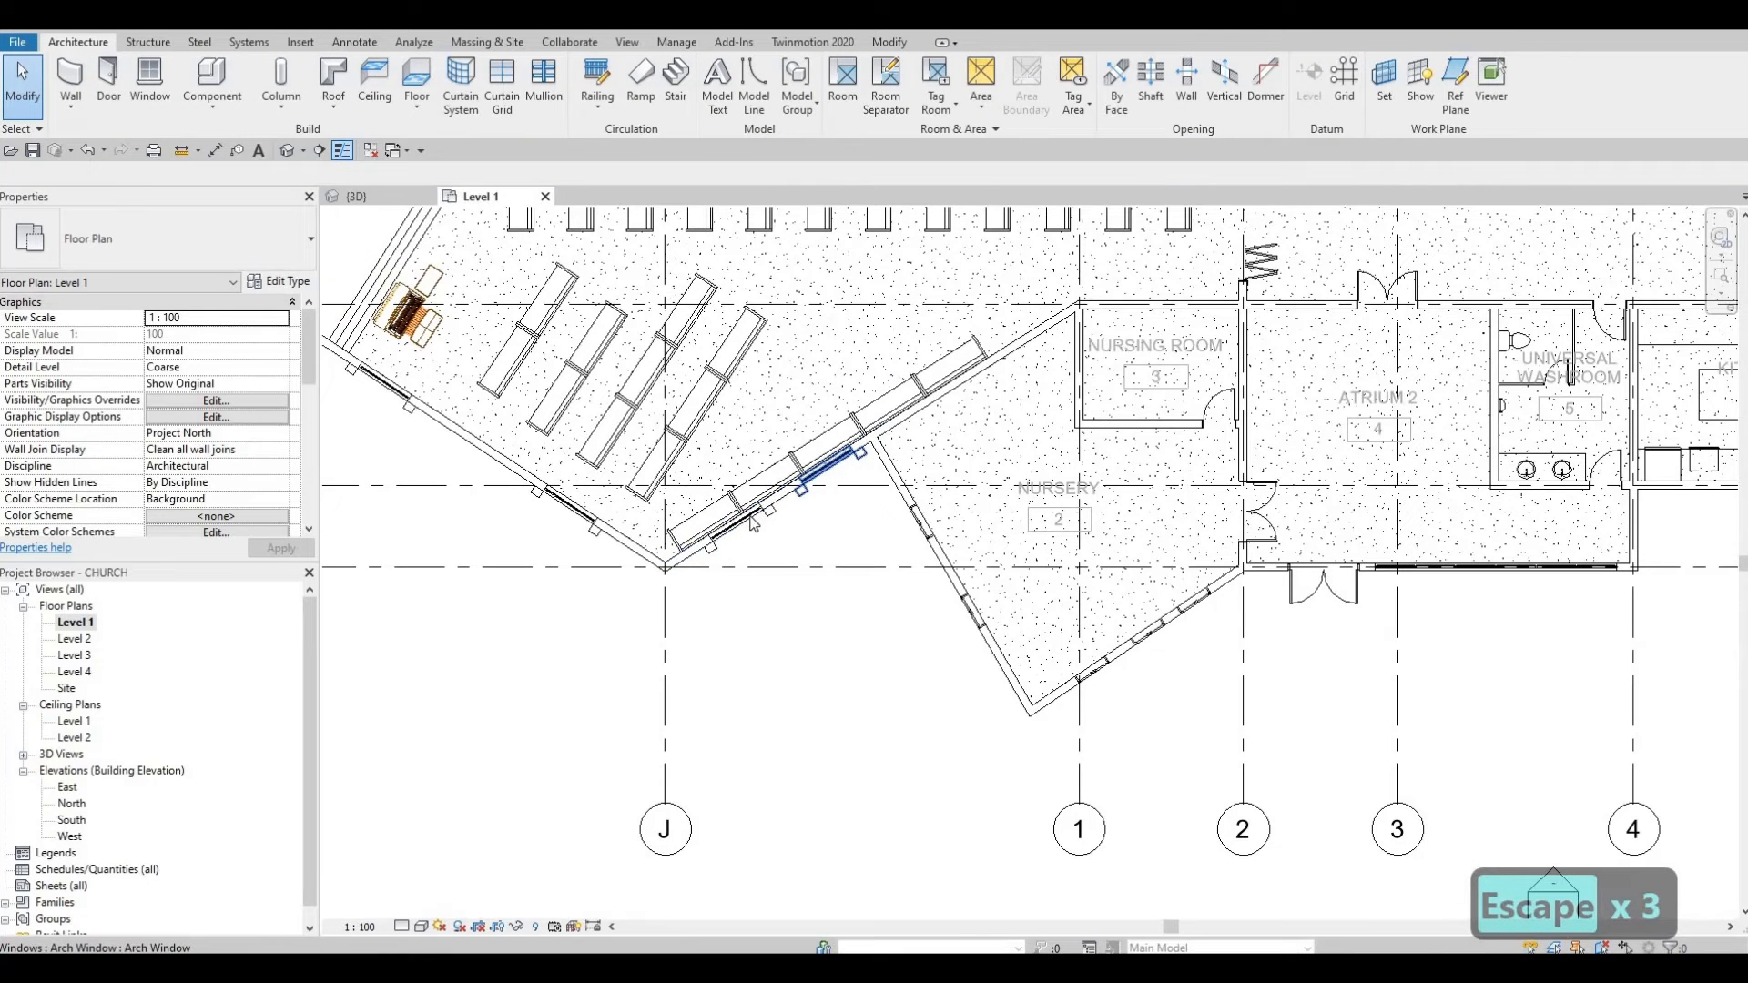
click(813, 502)
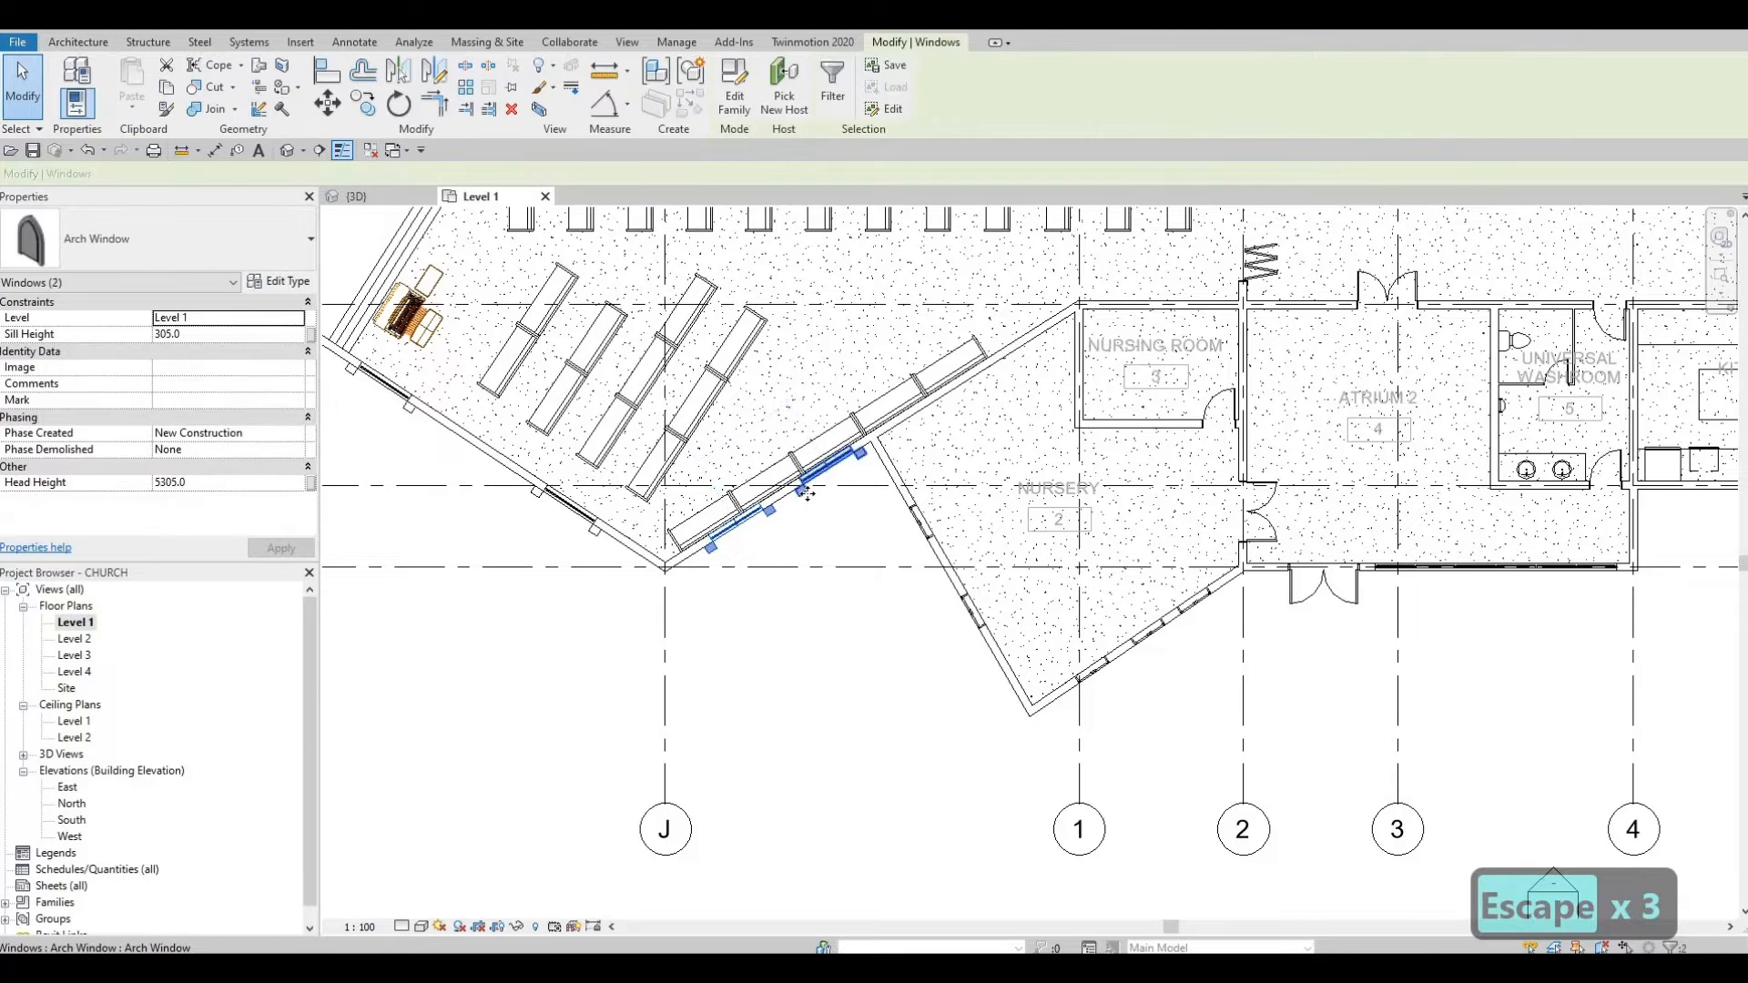
key(Left)
key(Left)
key(Escape)
key(Escape)
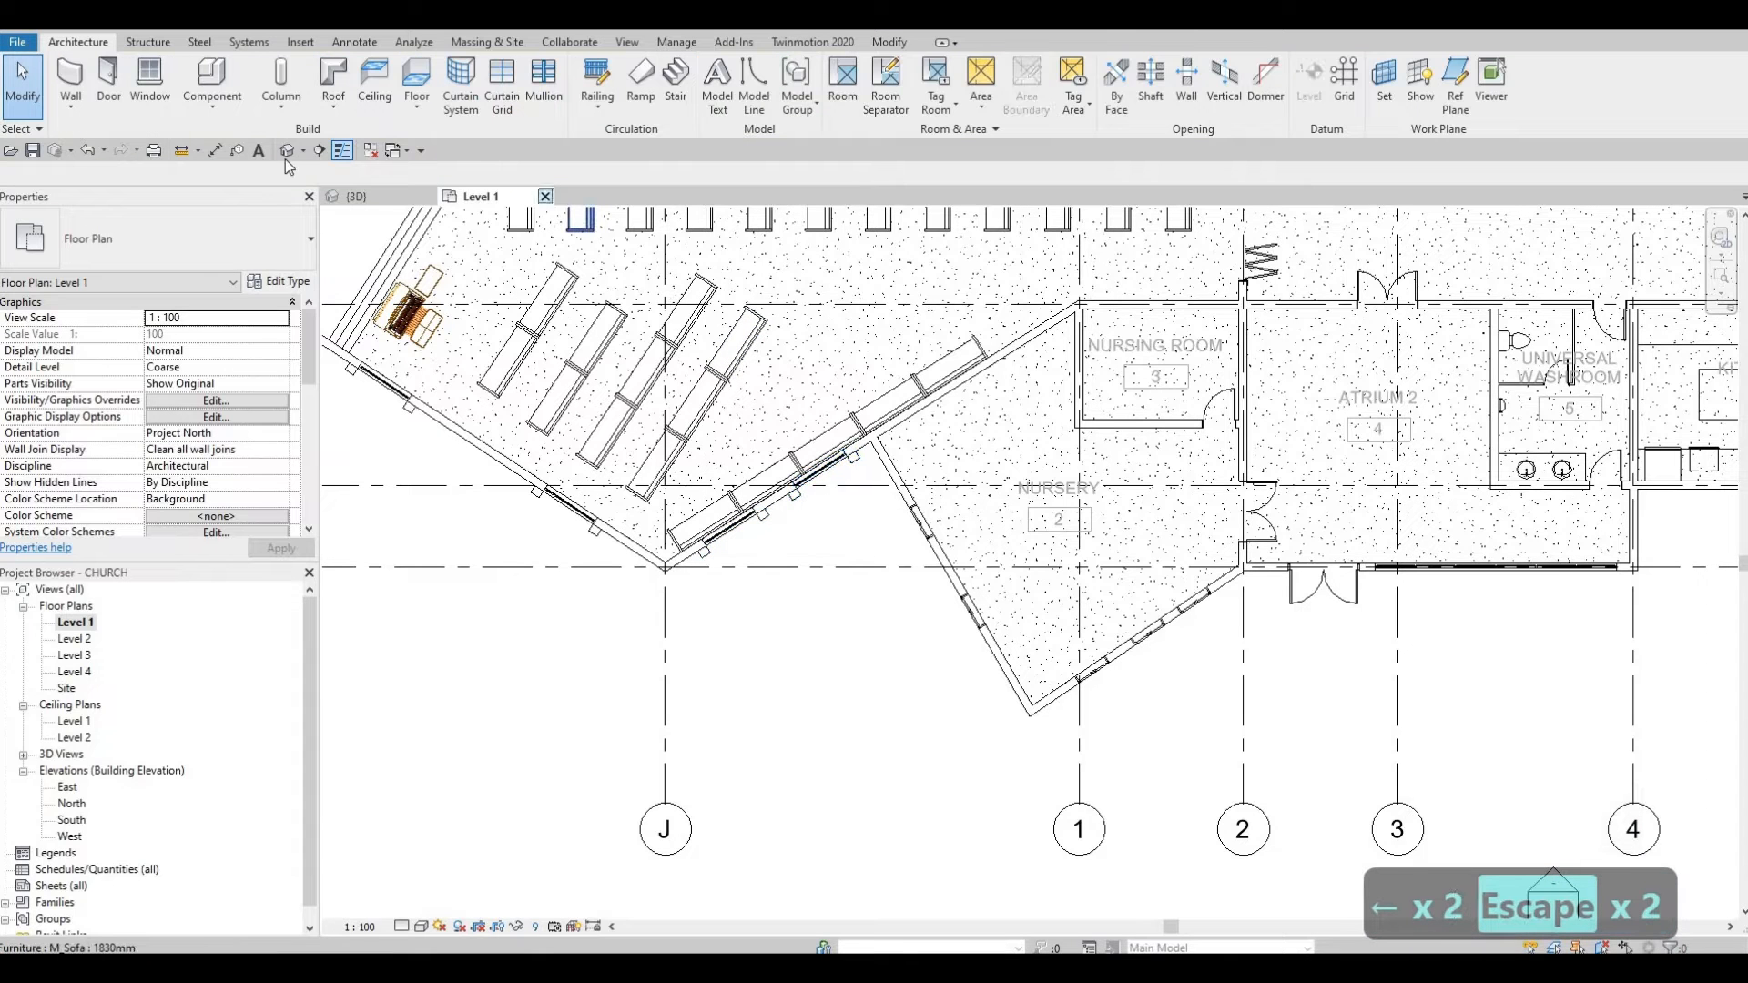
click(287, 150)
Step: Orbit to a higher aerial view of the church
scroll(546, 546, down, 2)
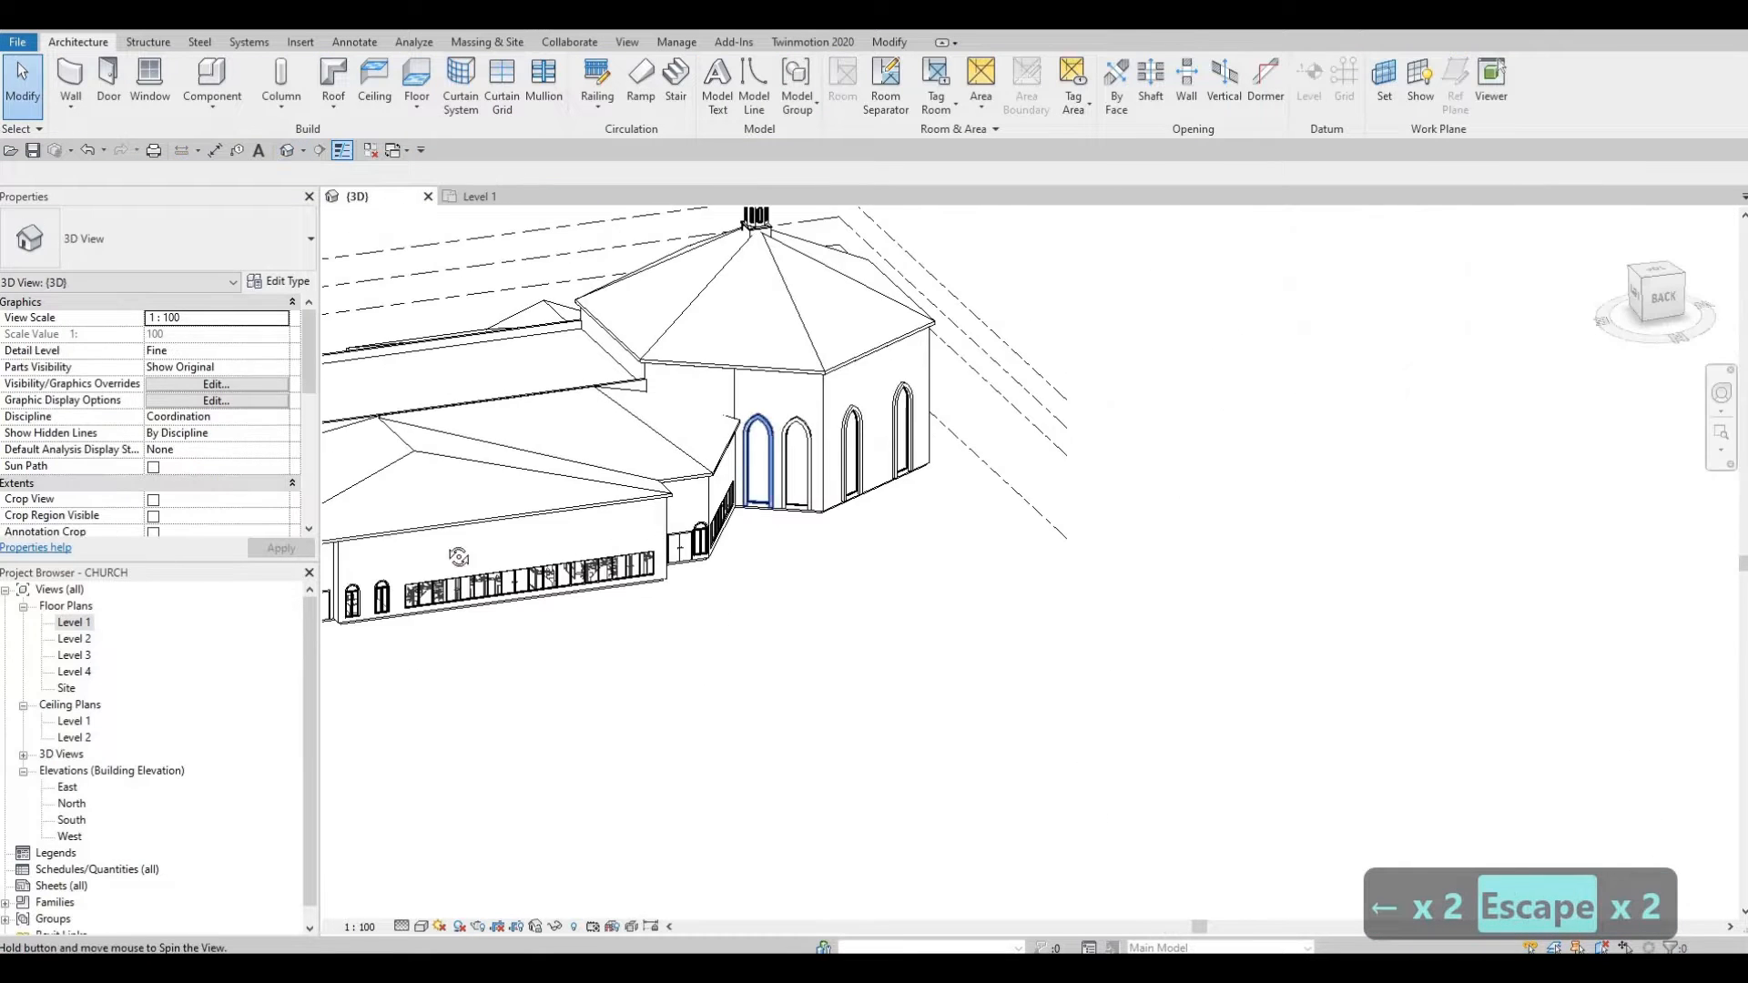
shift+middle_drag(456, 555, 707, 511)
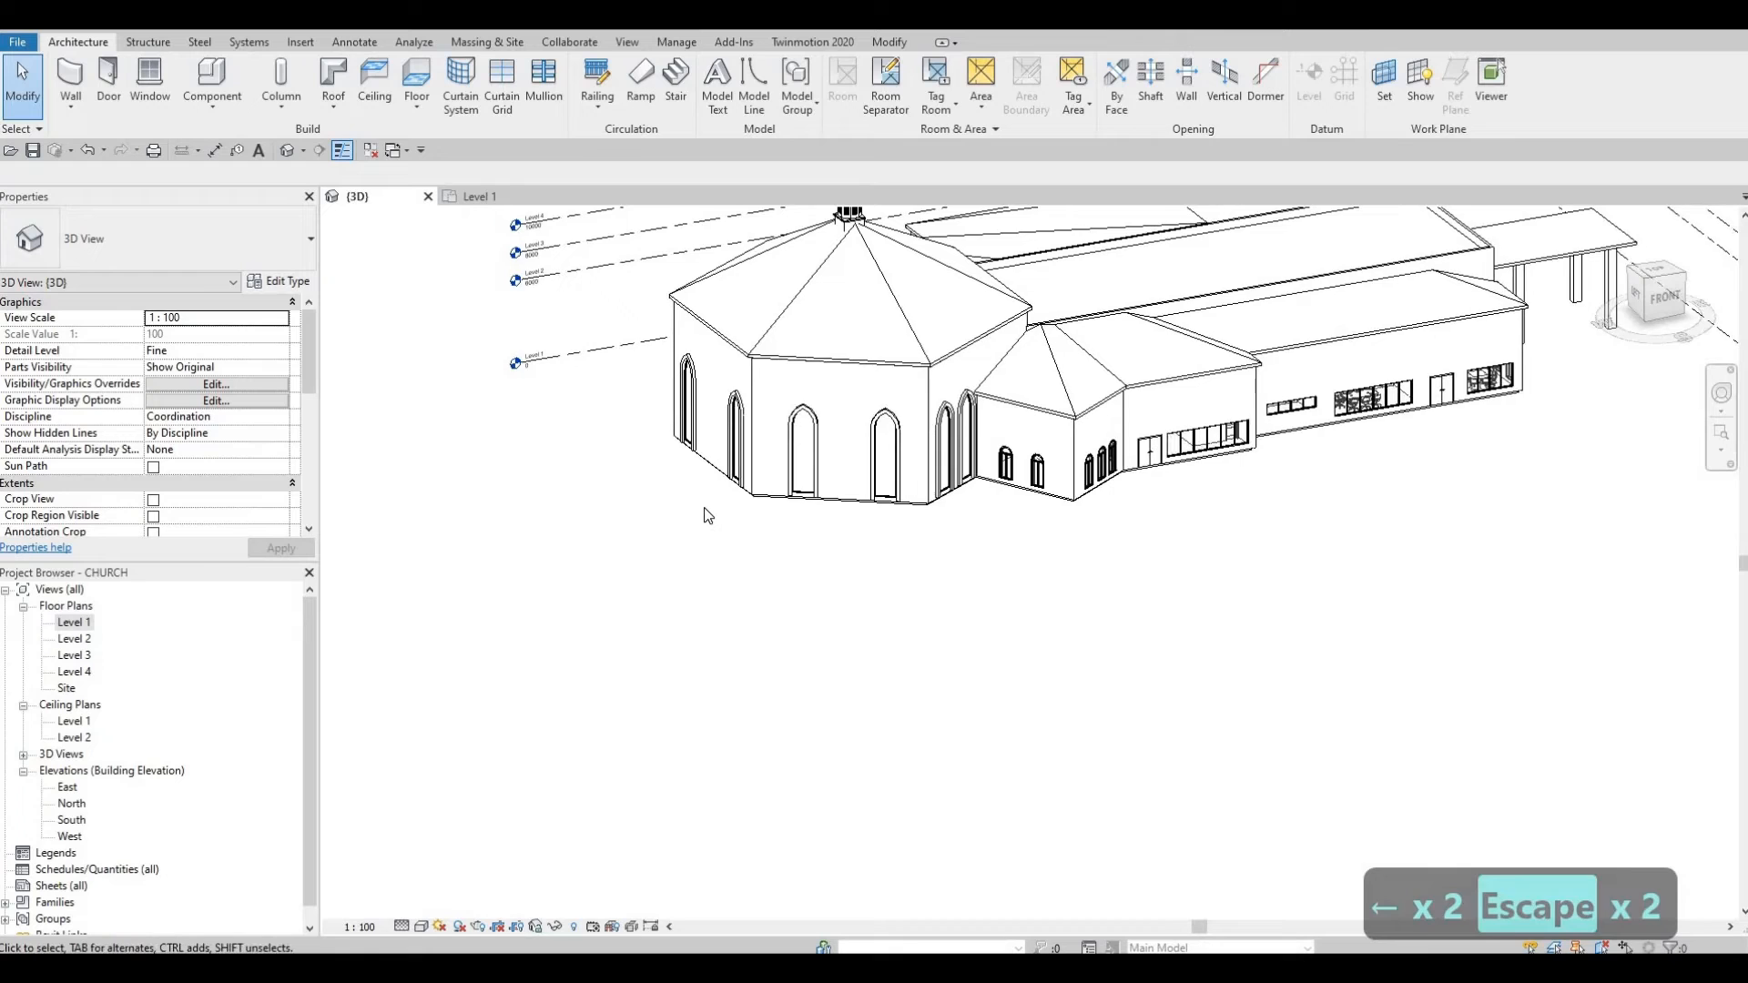
shift+middle_drag(706, 700, 876, 659)
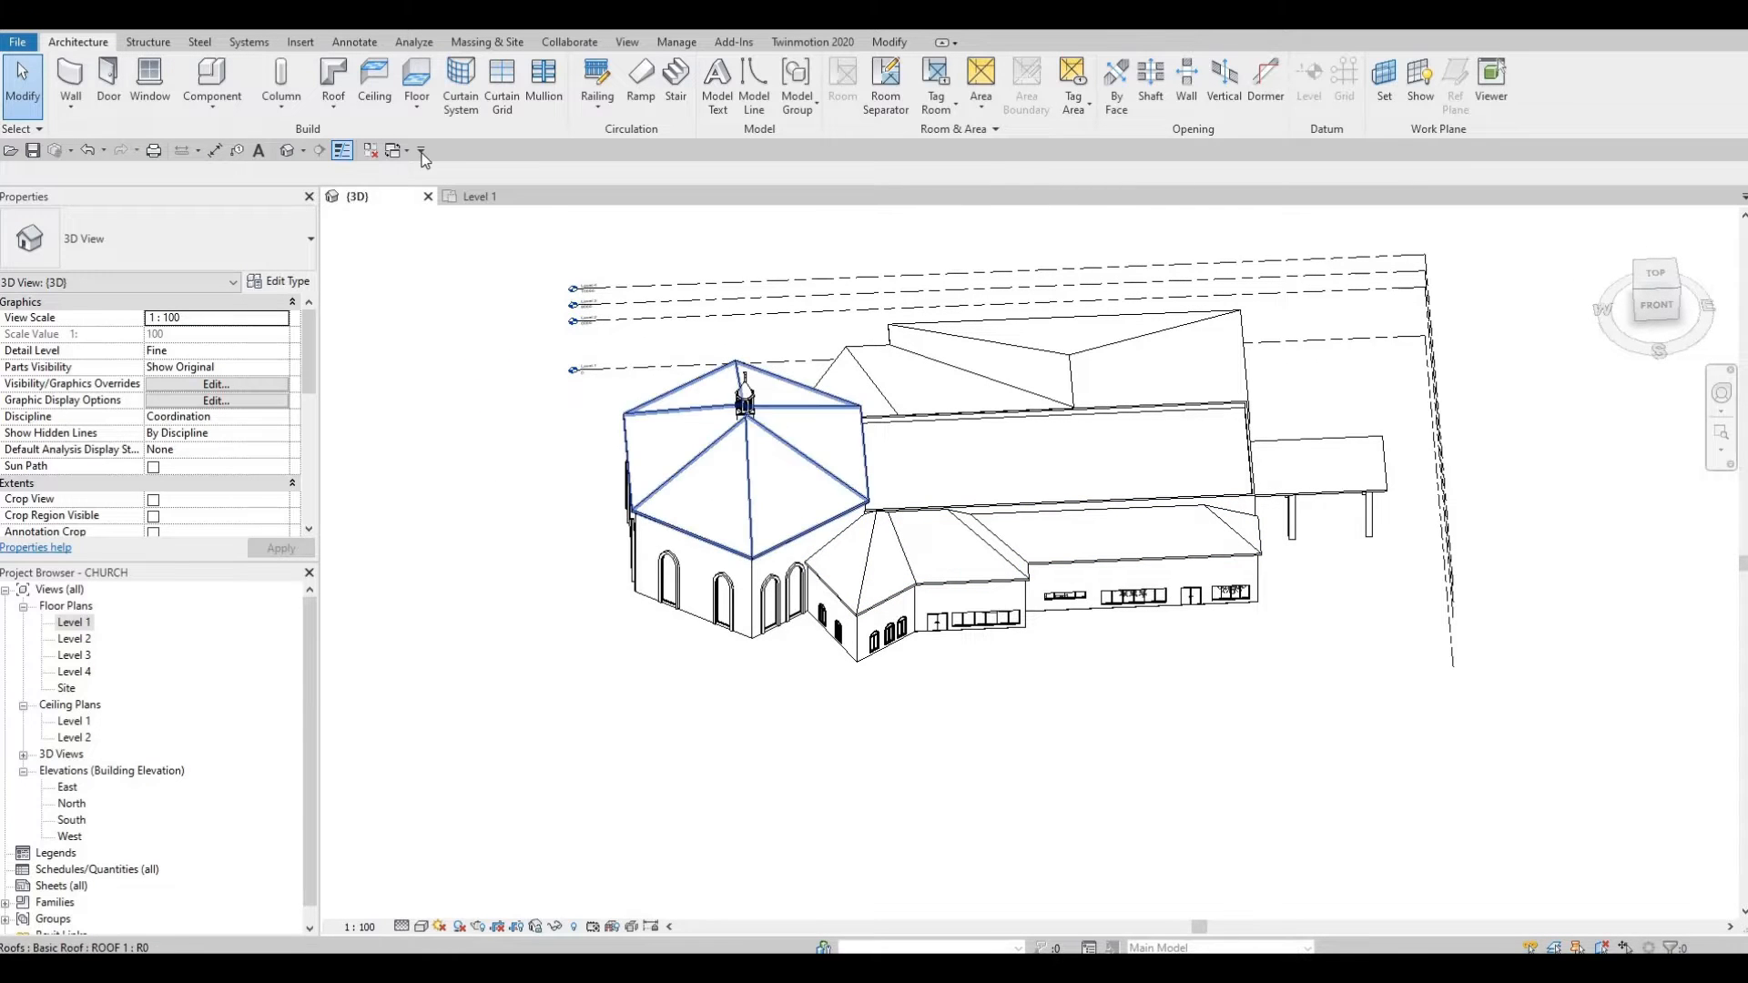
Step: Load M_Skylight-Ridge.rfa from the library's Windows folder via Load Family
click(302, 44)
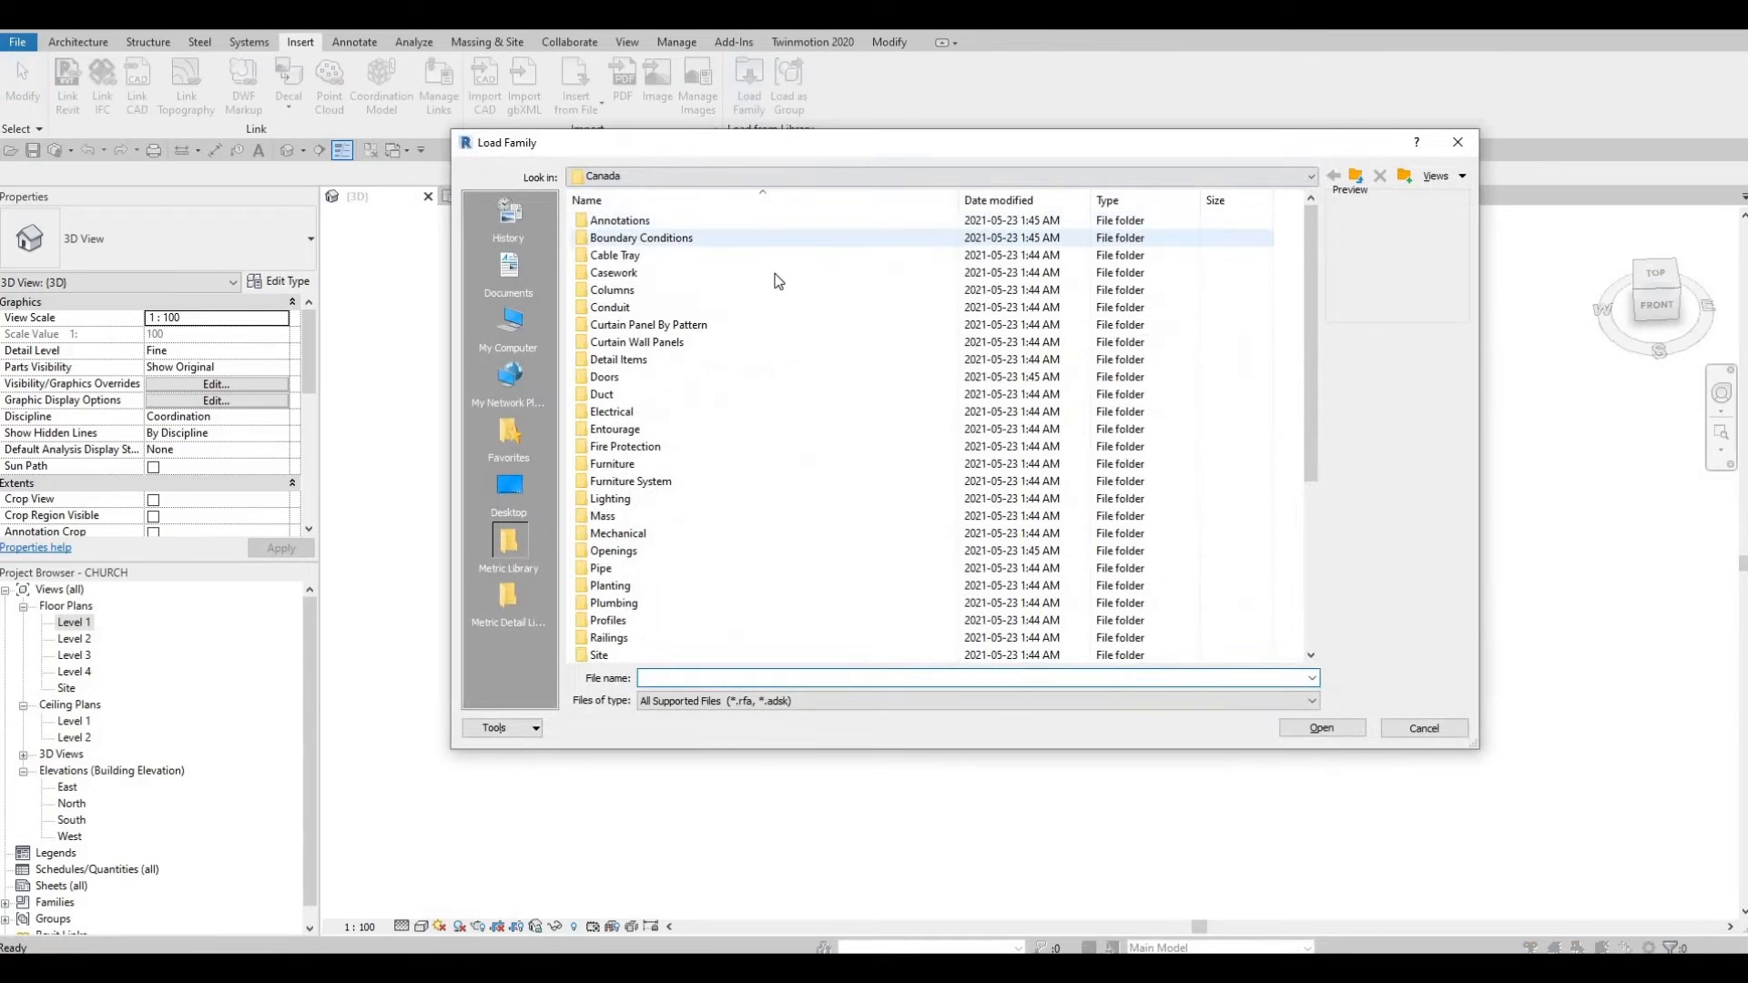
scroll(778, 283, down, 4)
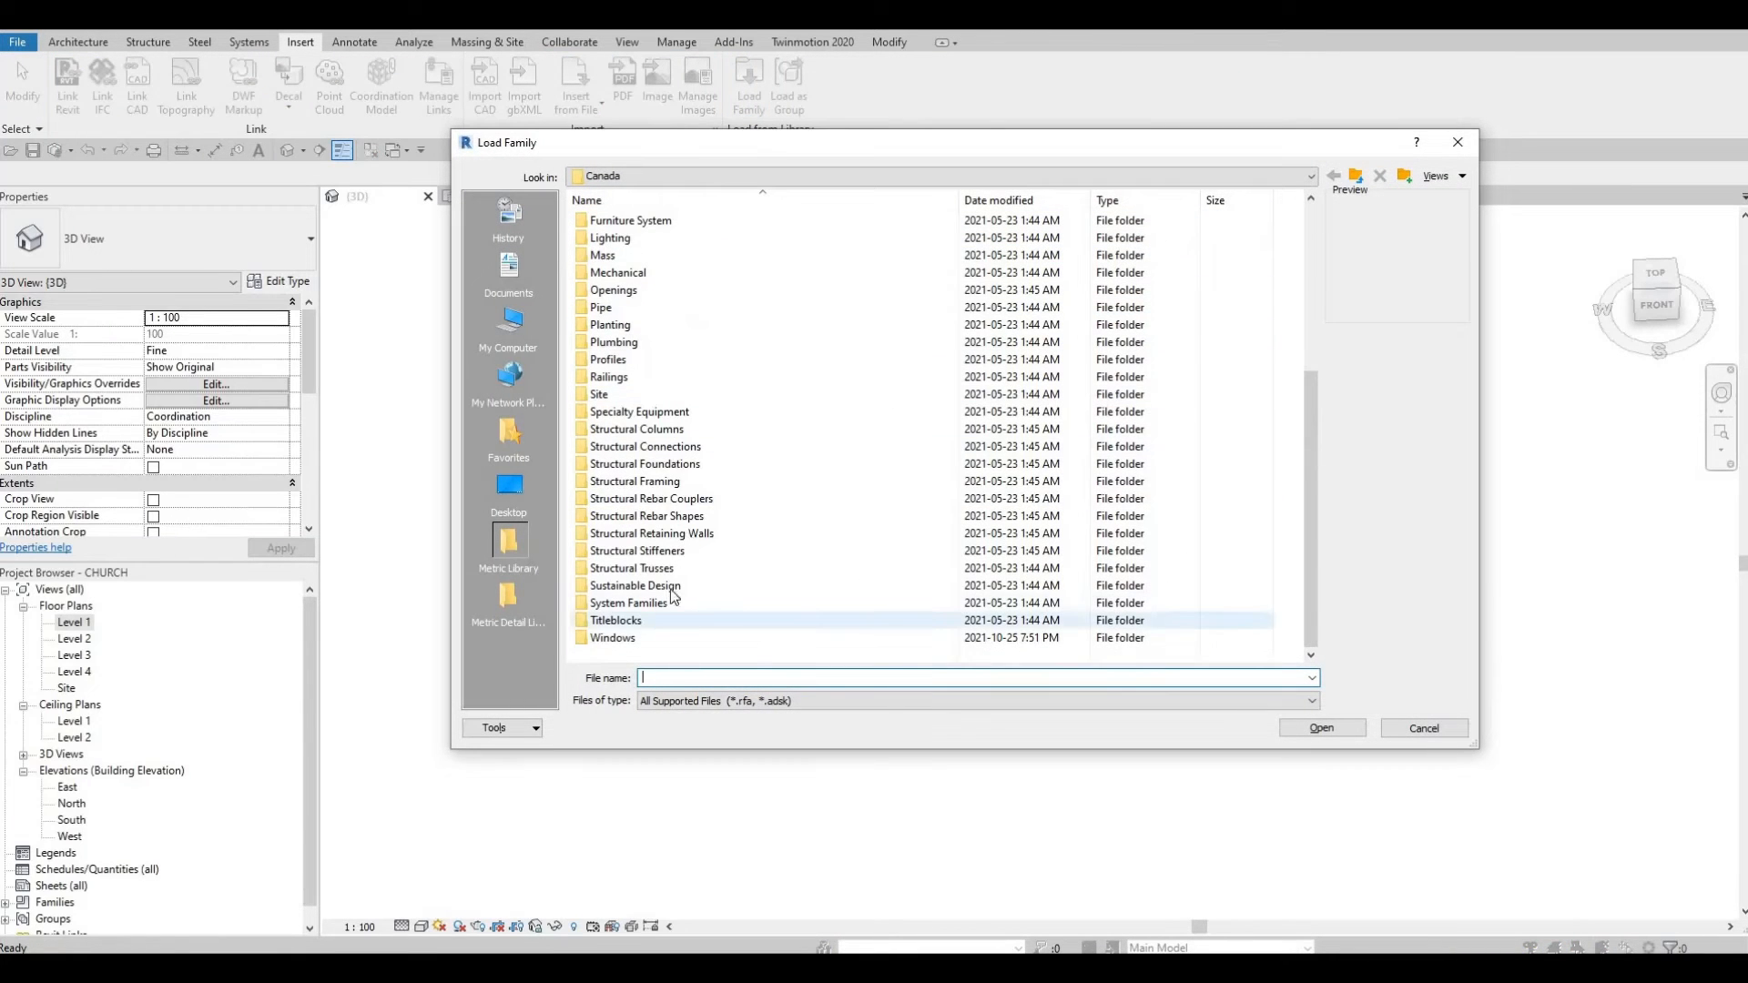
double_click(638, 638)
click(690, 243)
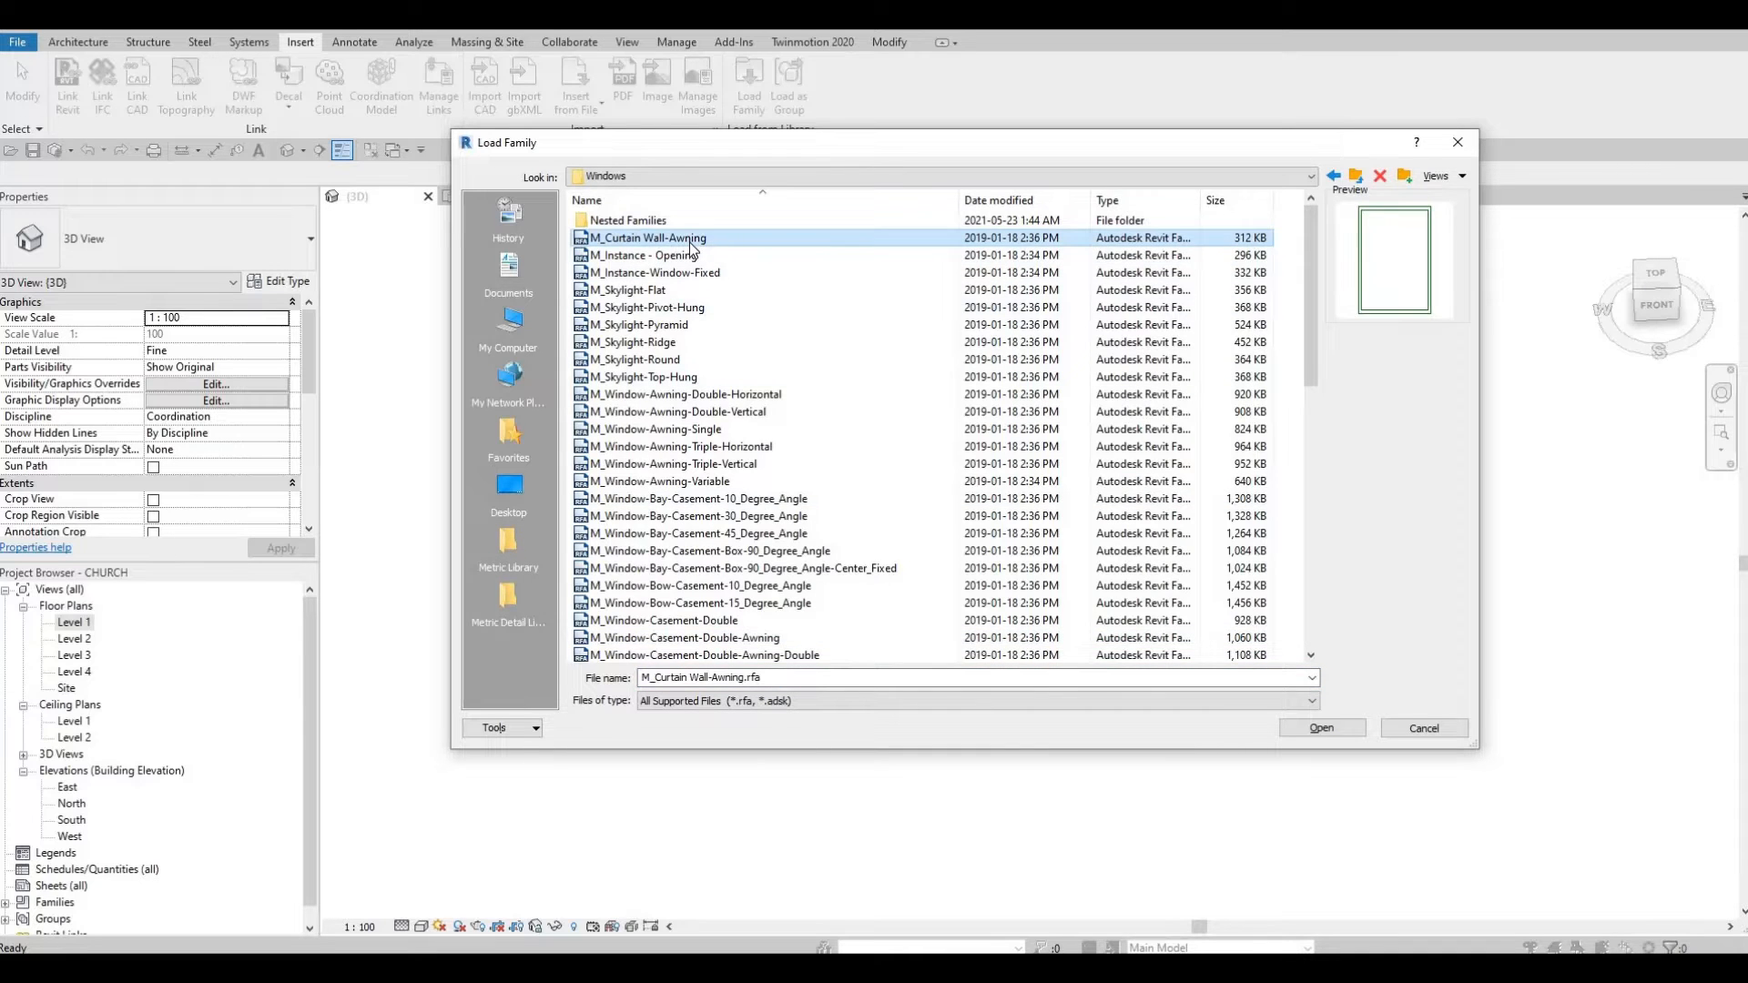
key(Down)
key(Down)
key(Down)
key(Down)
key(Down)
key(Down)
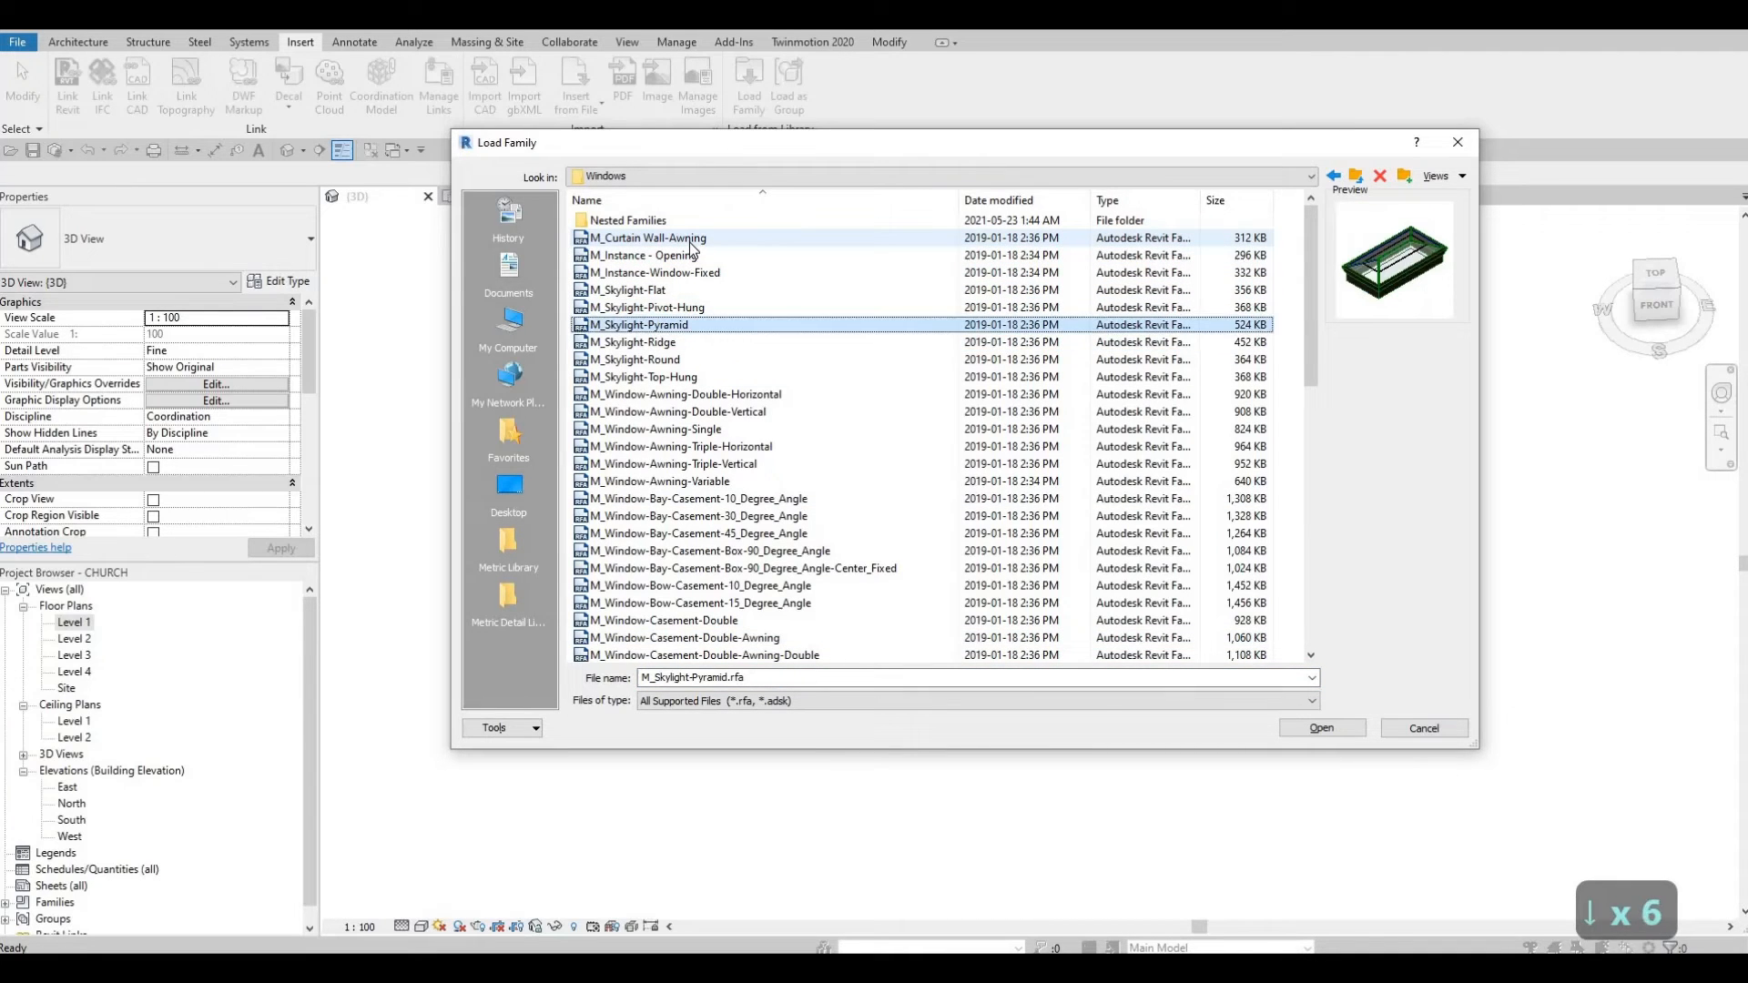
key(Up)
key(Down)
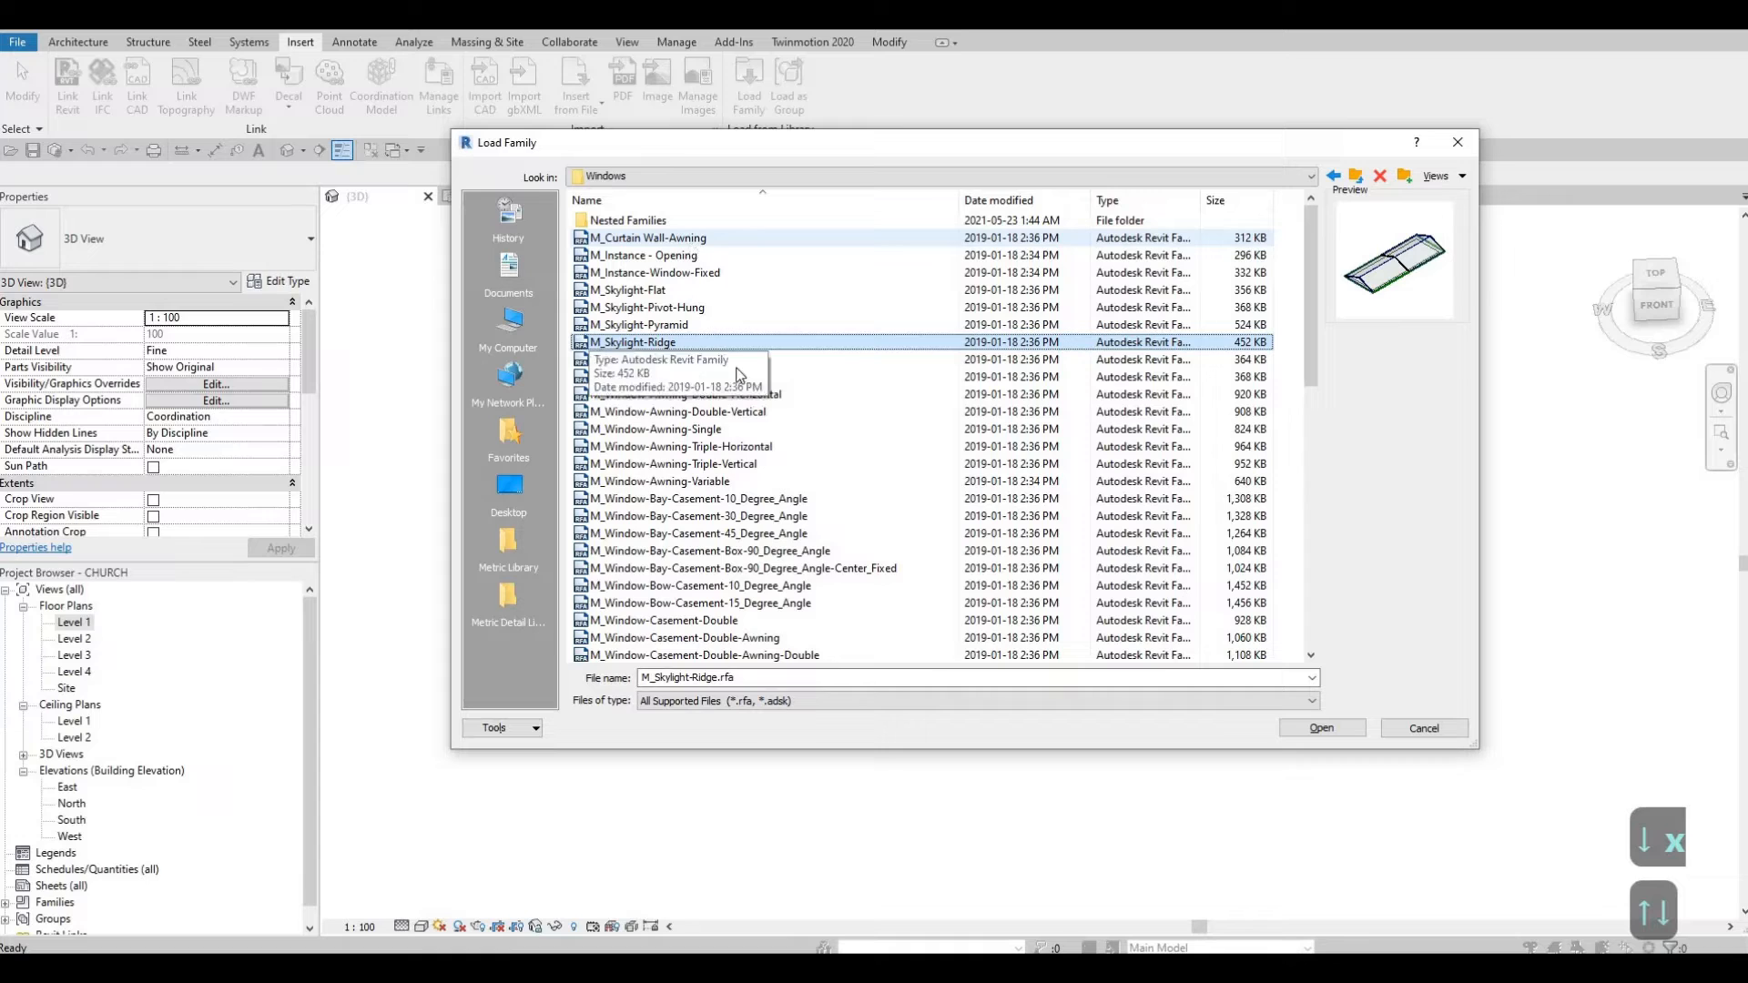
click(676, 359)
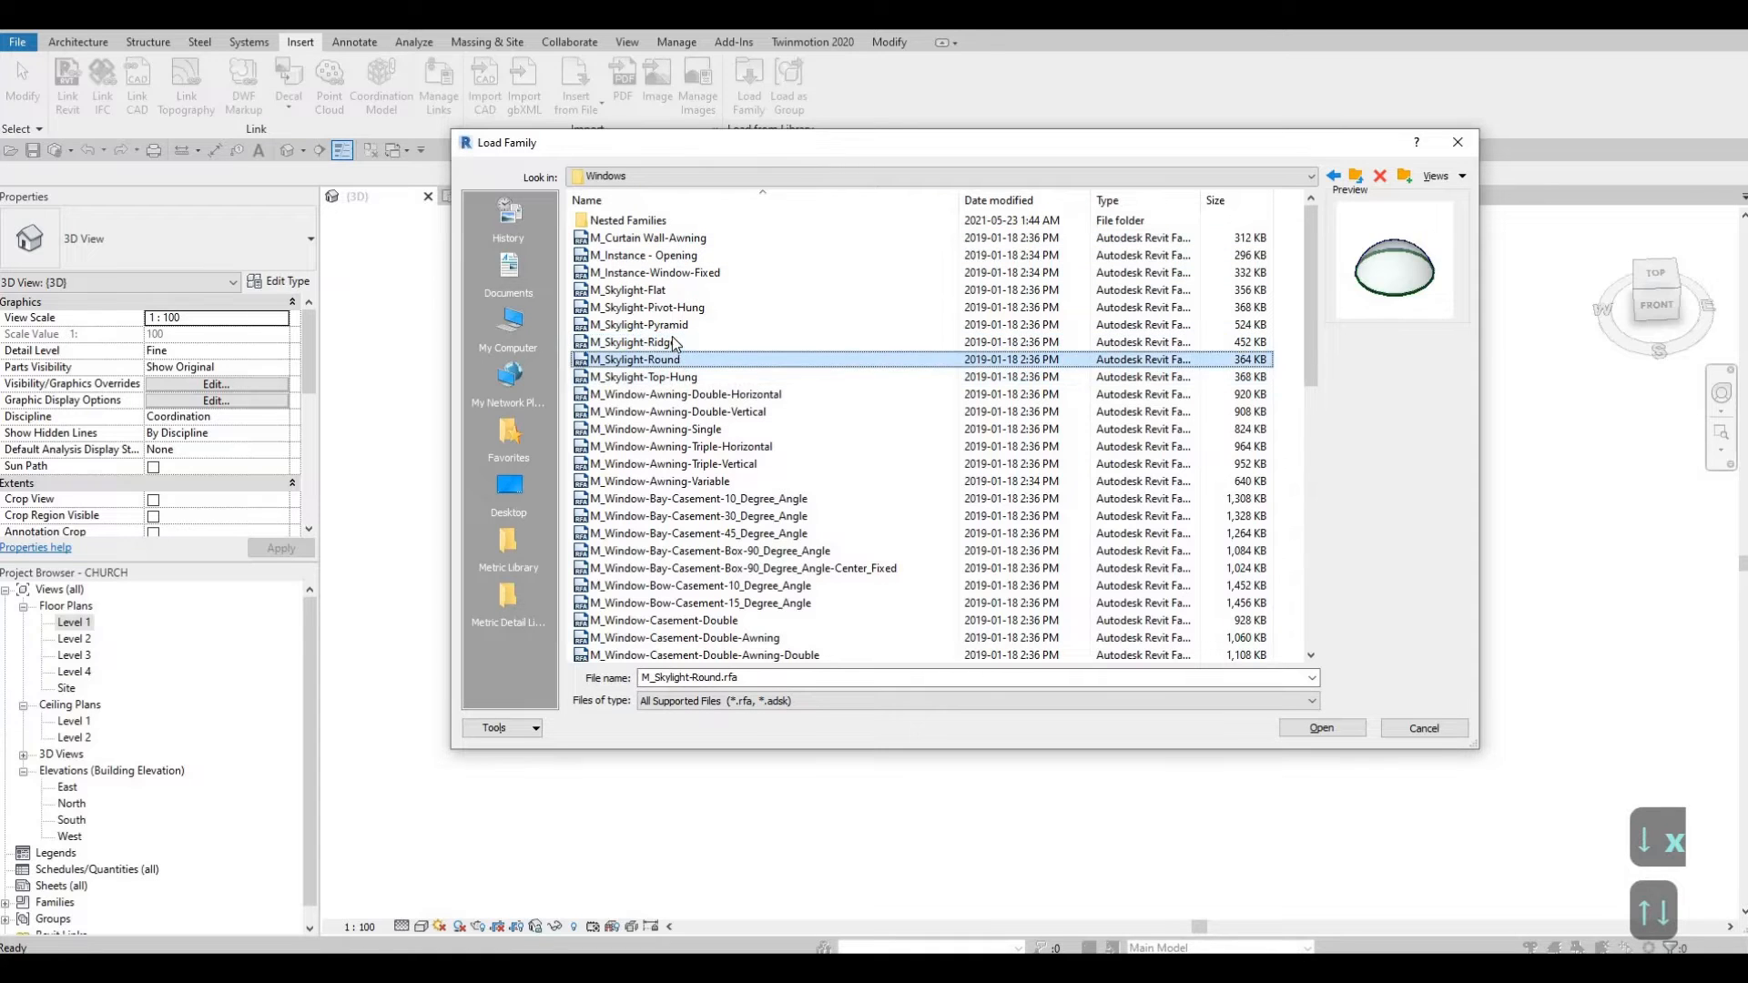
click(675, 342)
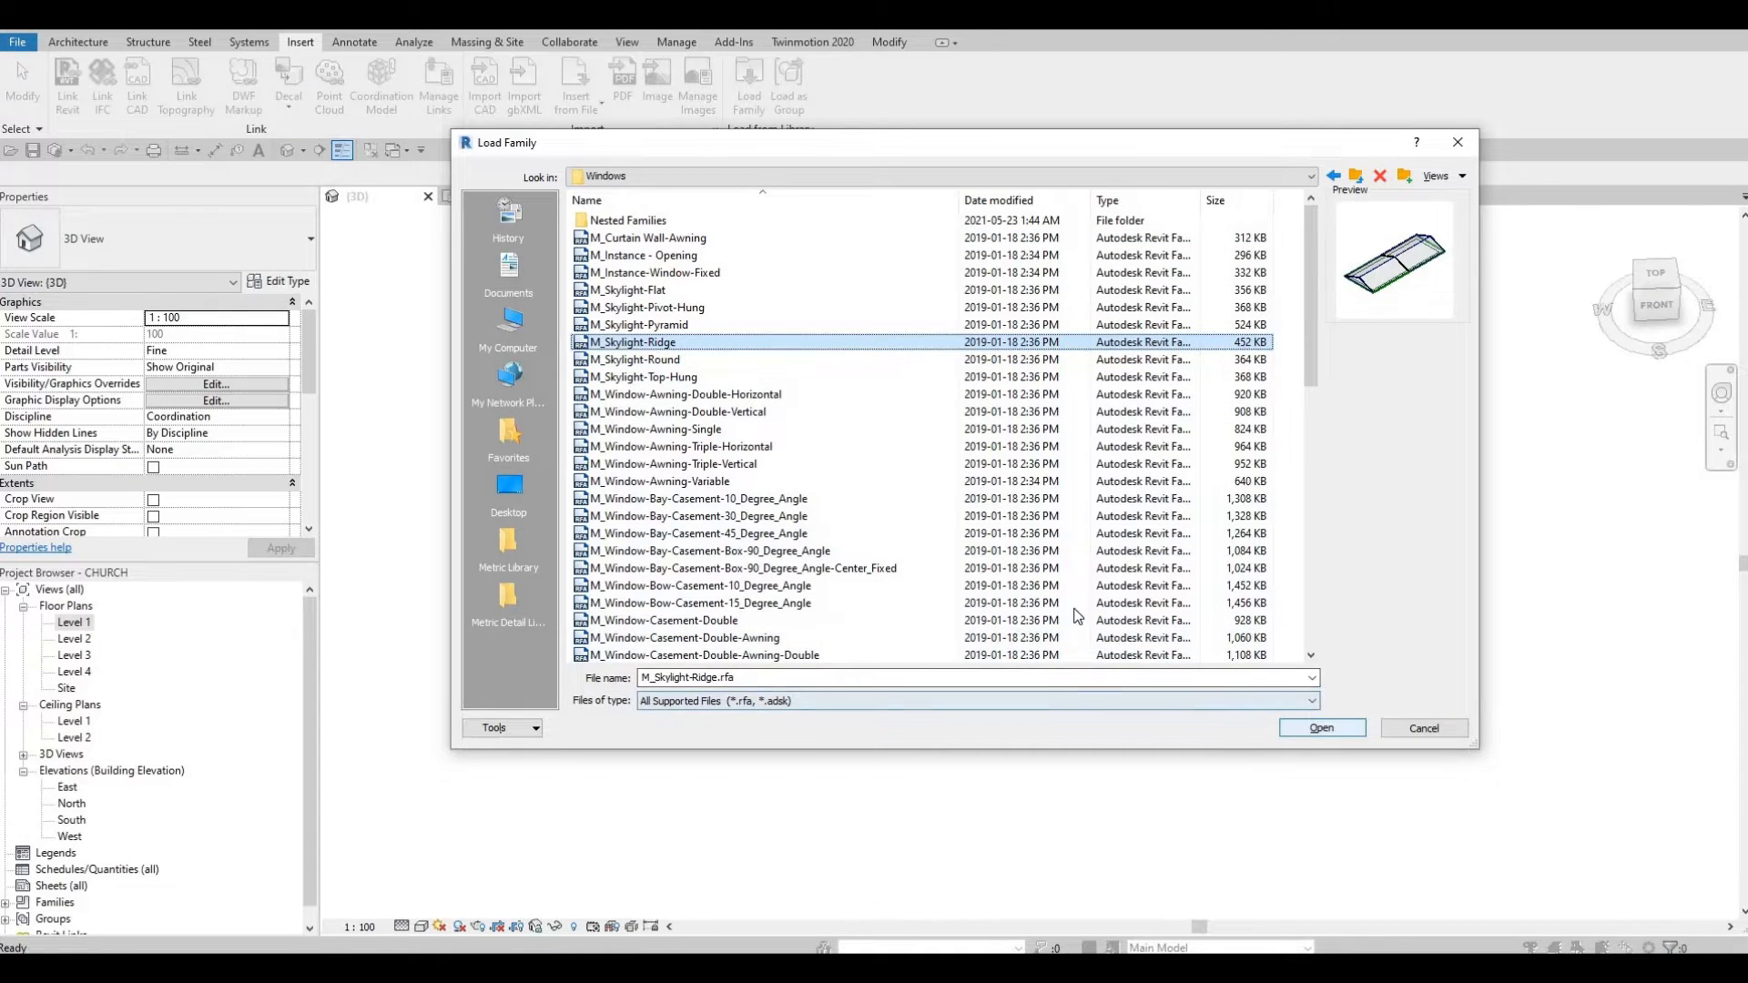
key(Return)
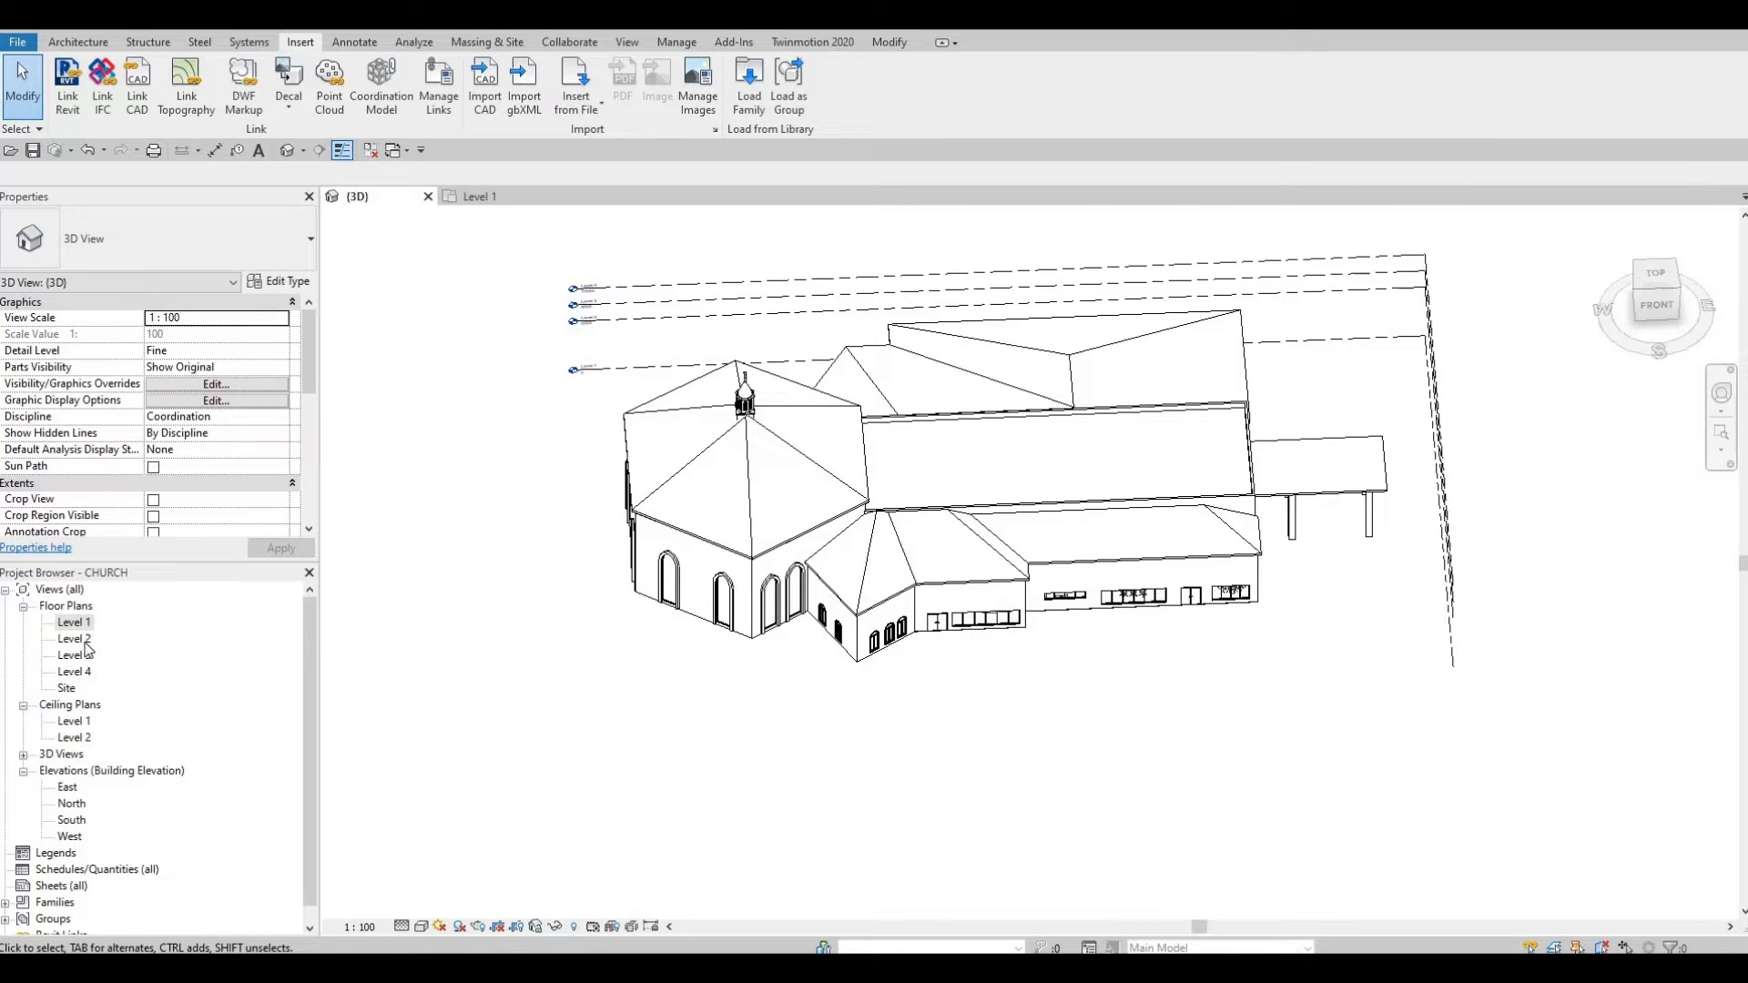
Step: Switch from the Level 2 plan to the Level 3 floor plan after a cancelled Component start
double_click(74, 639)
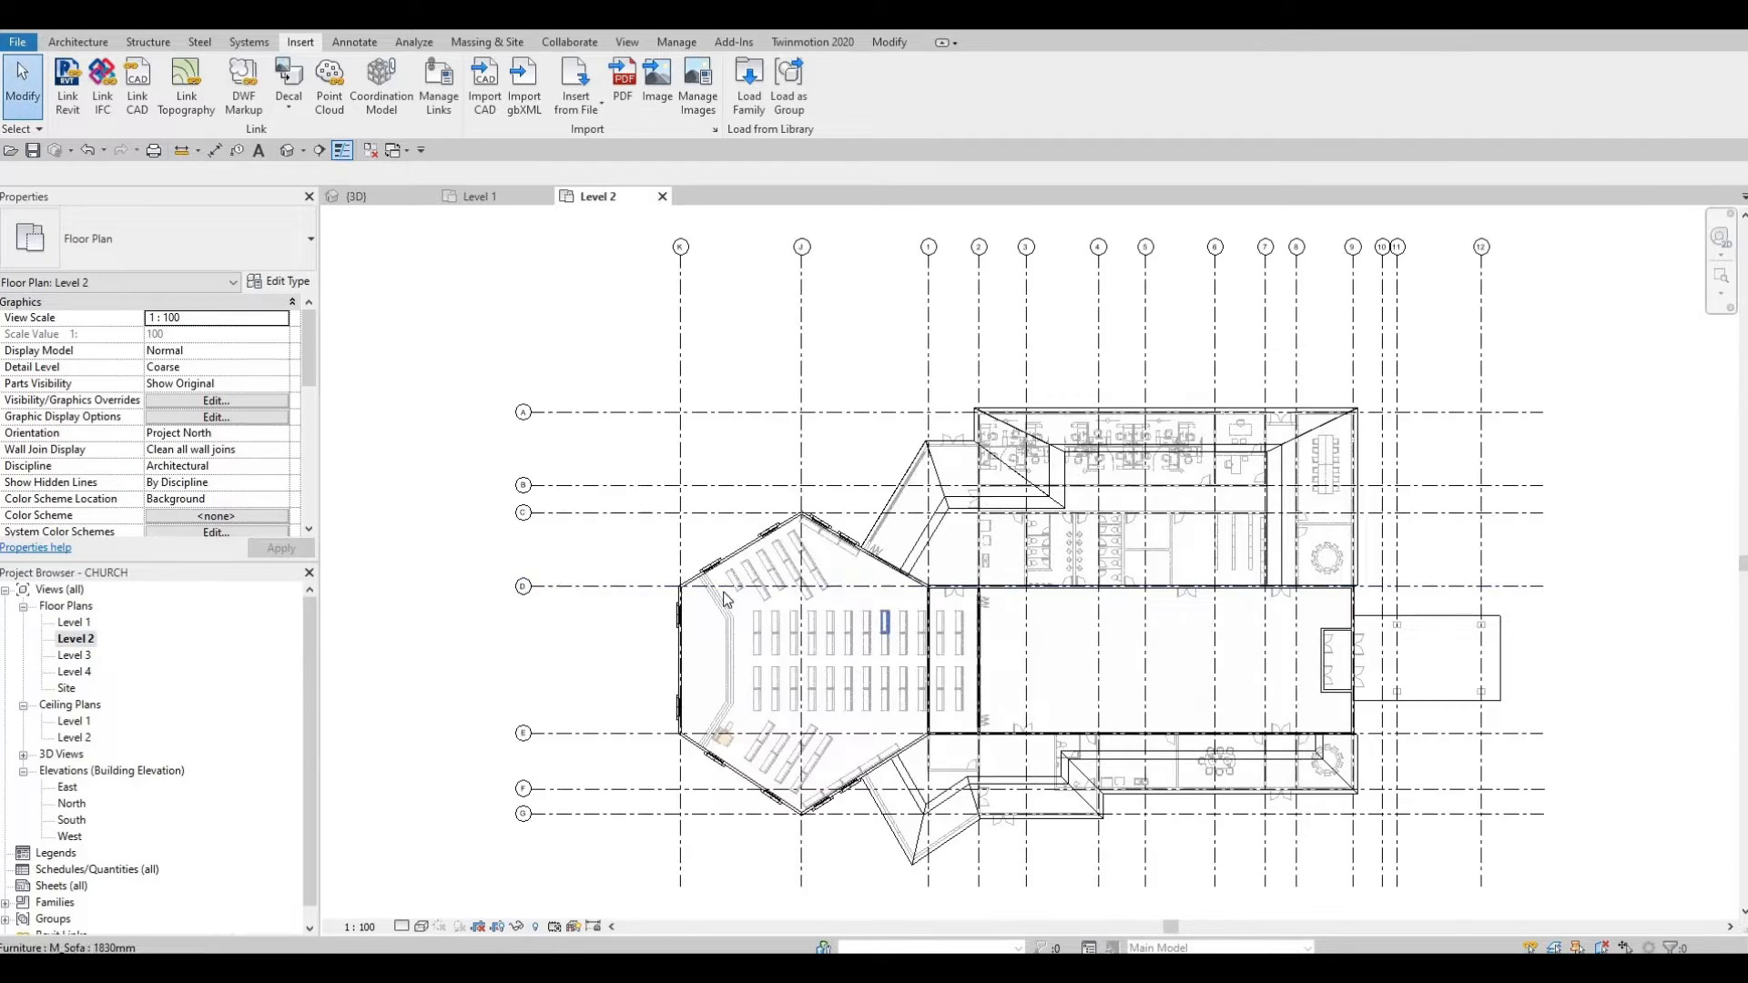
middle_drag(686, 563, 657, 545)
key(c)
key(m)
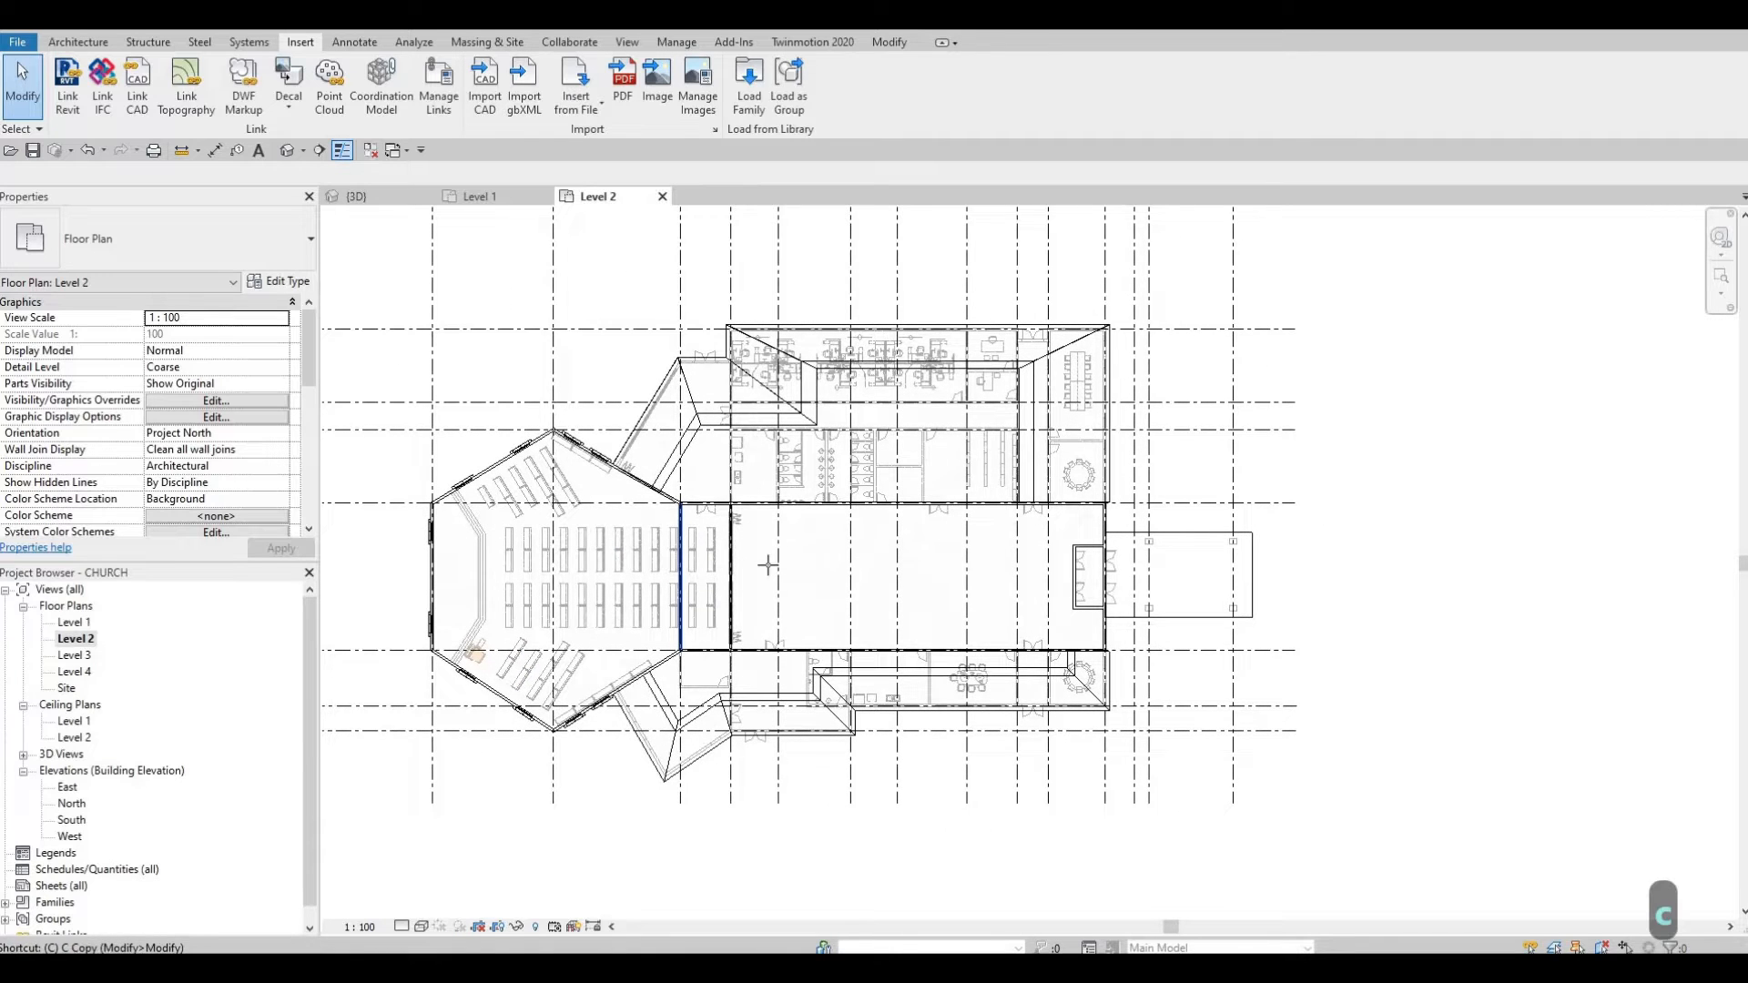
key(Escape)
key(Escape)
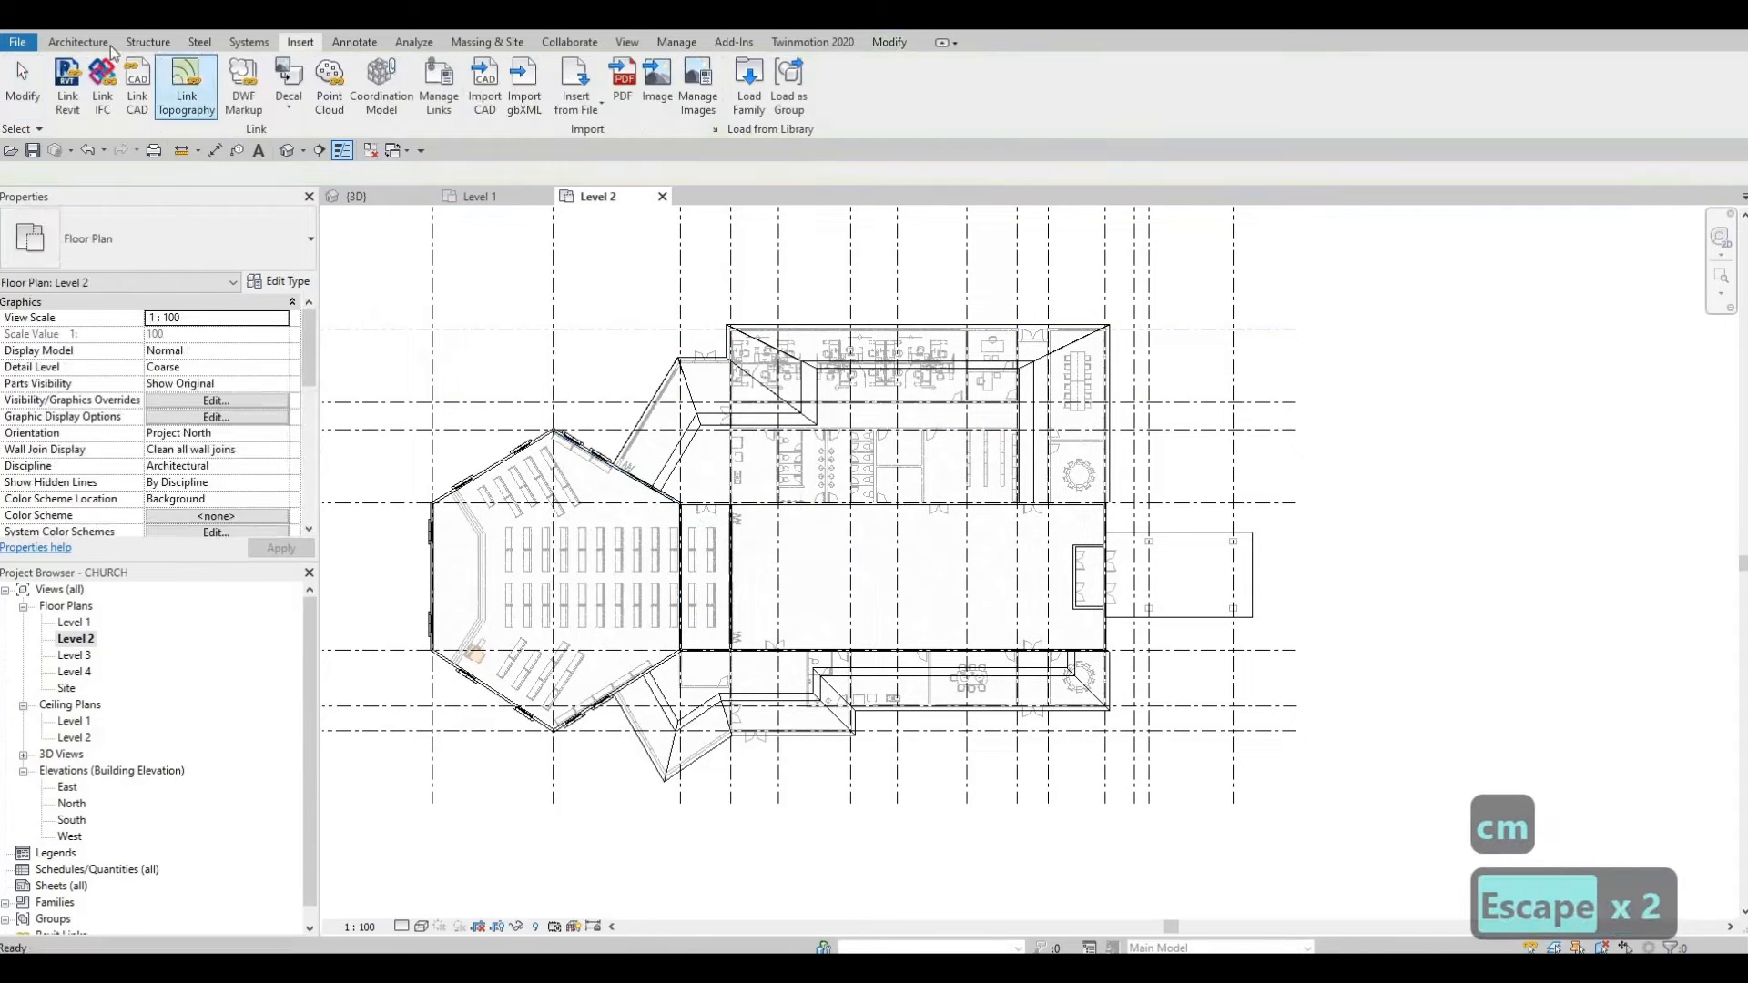
click(99, 42)
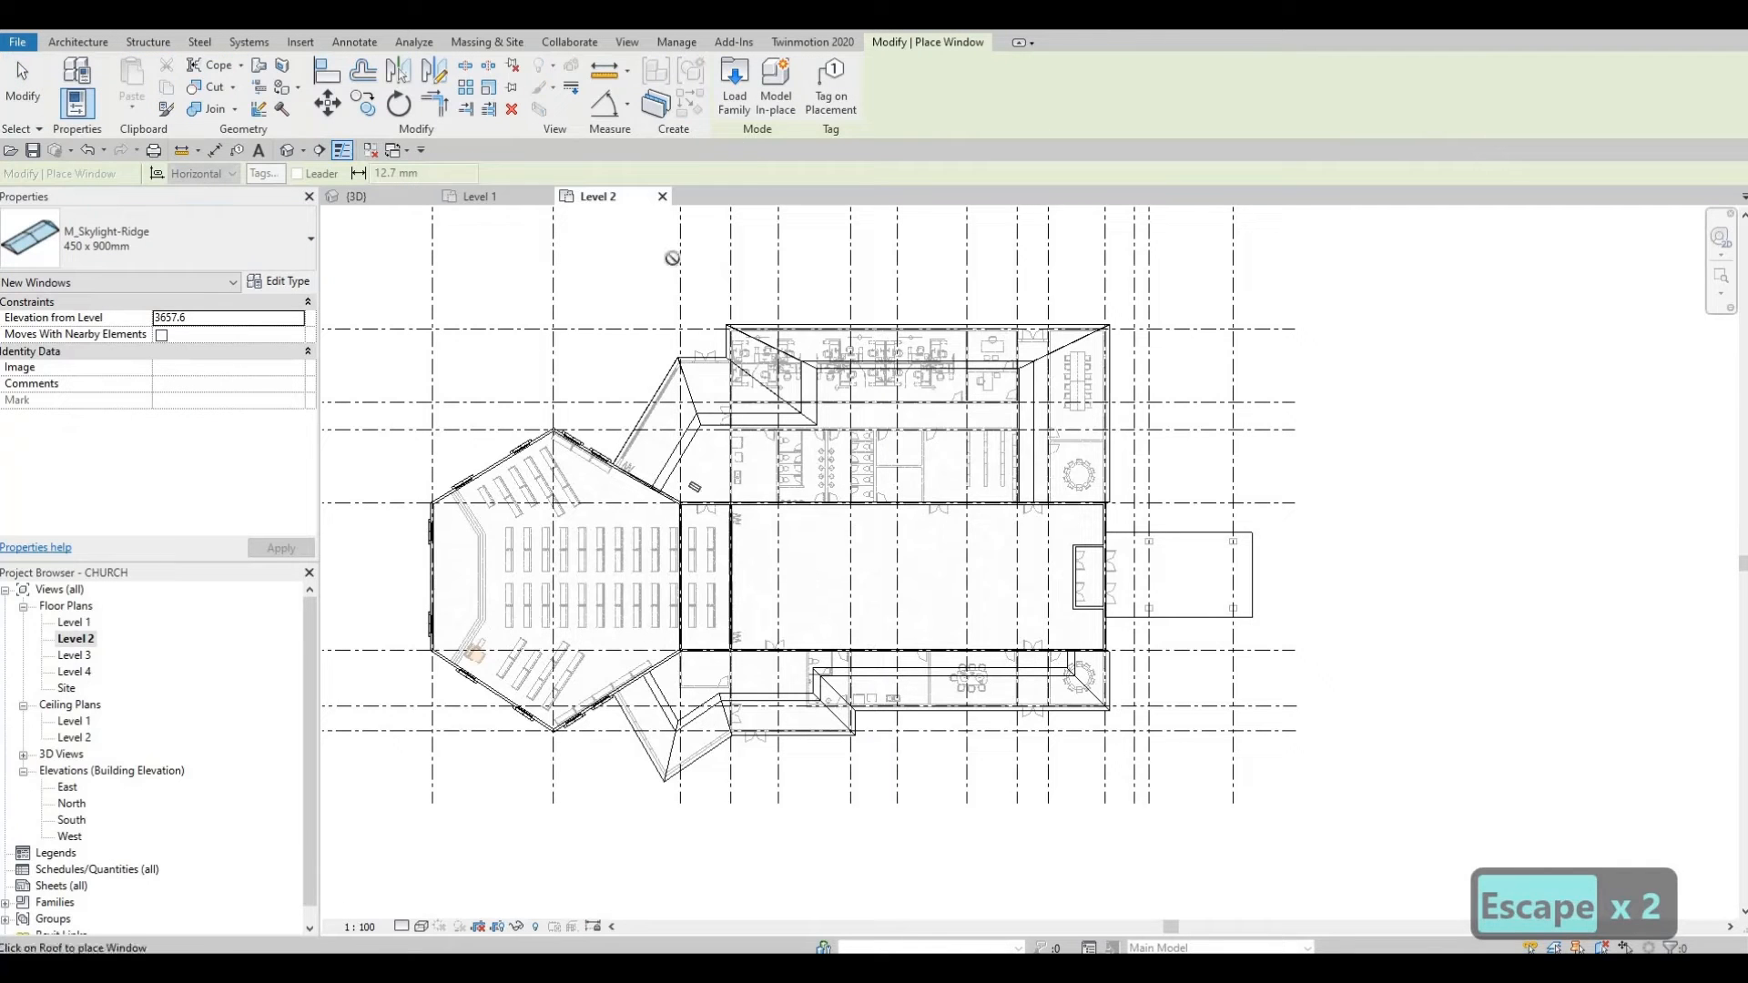
double_click(73, 655)
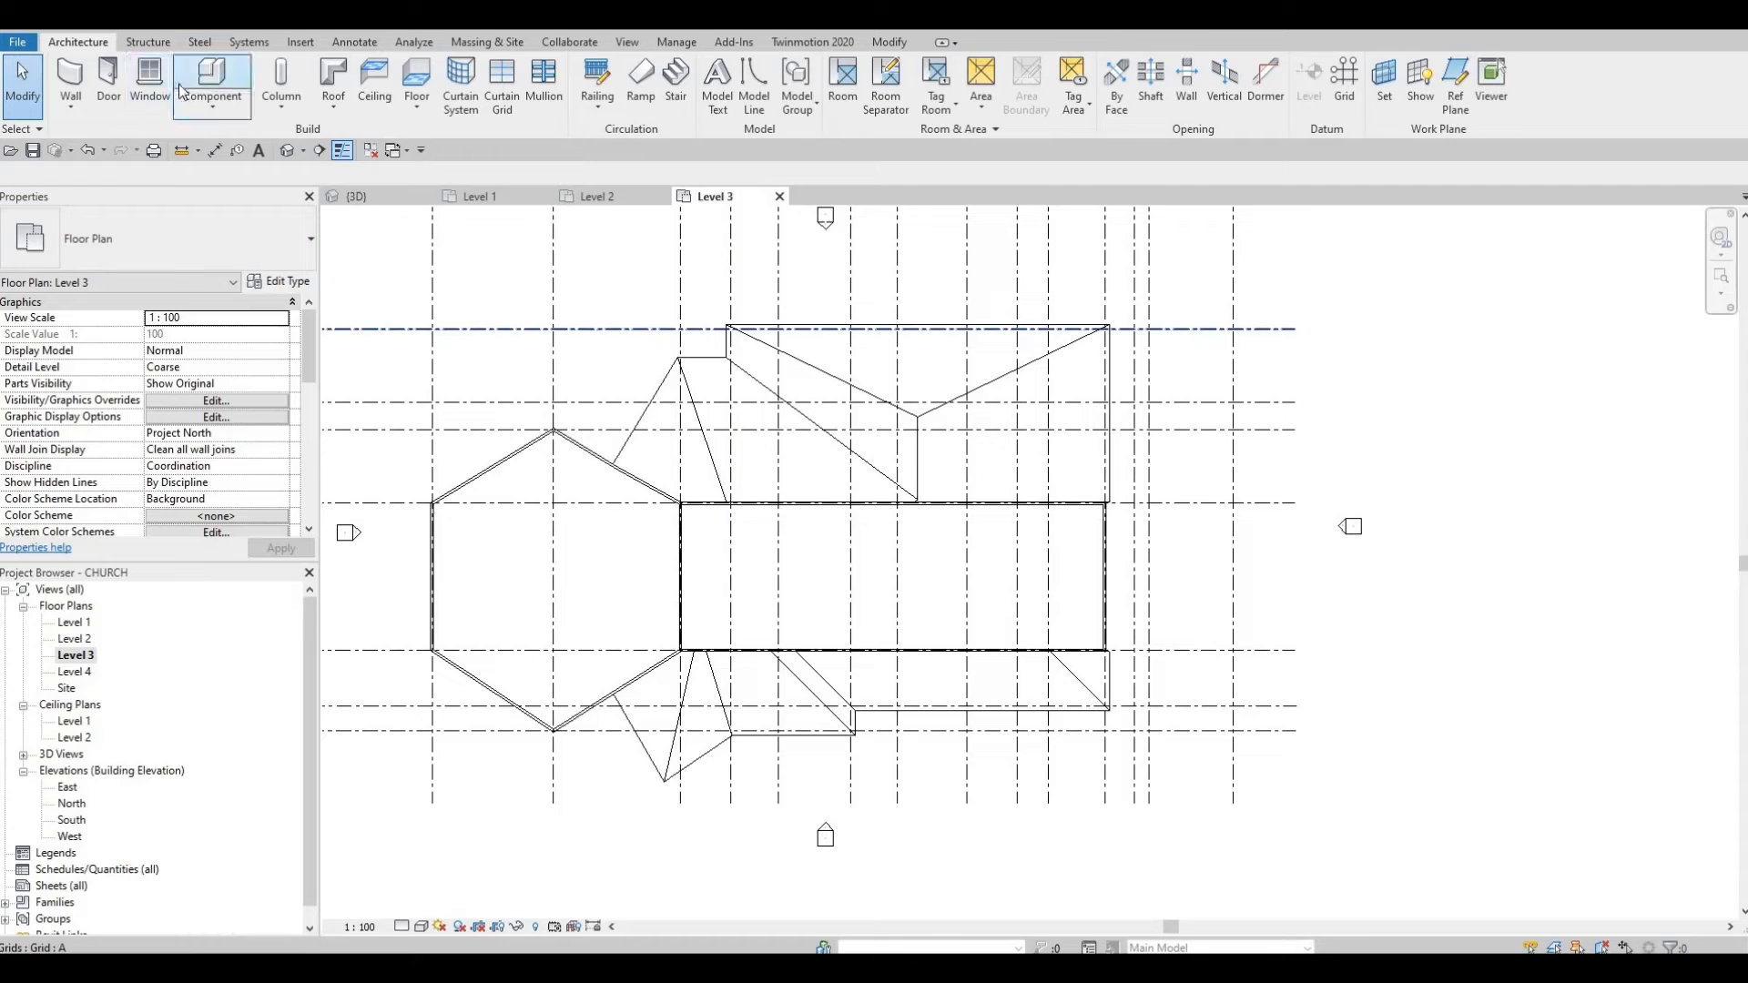
Step: Place an M_Skylight-Ridge 450 x 900mm skylight on the nave's flat roof and select it
click(149, 82)
scroll(723, 569, up, 2)
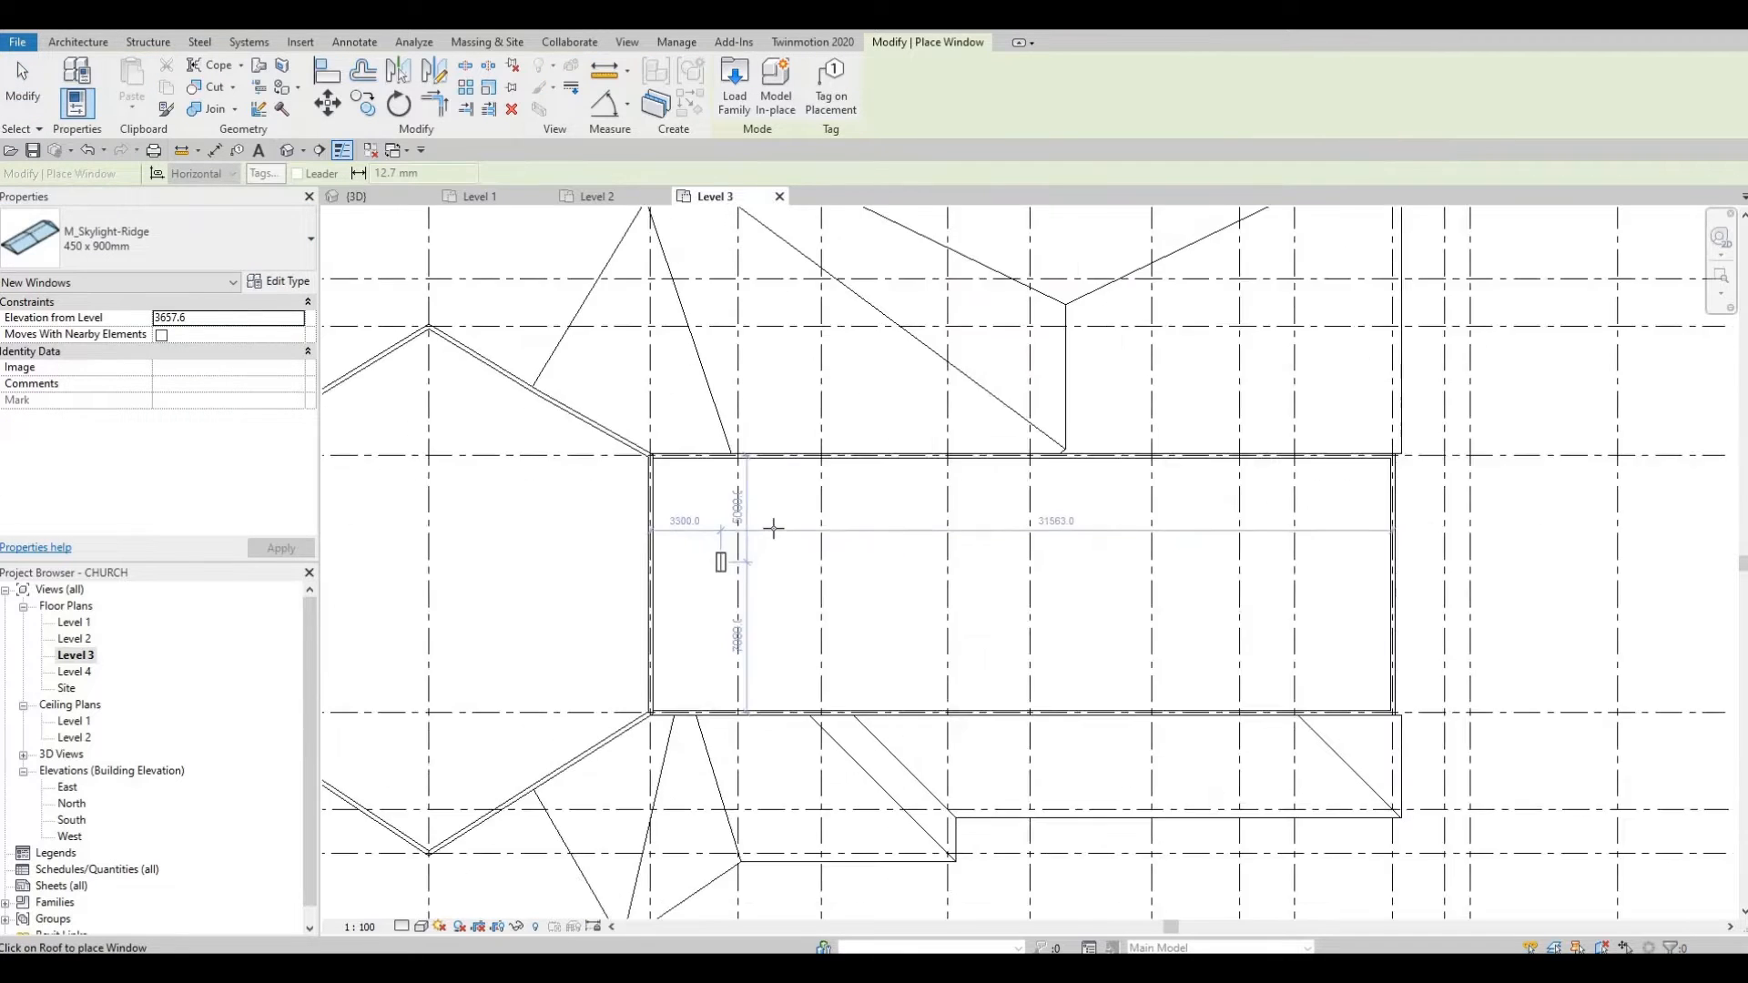
scroll(774, 528, up, 3)
click(792, 519)
key(Escape)
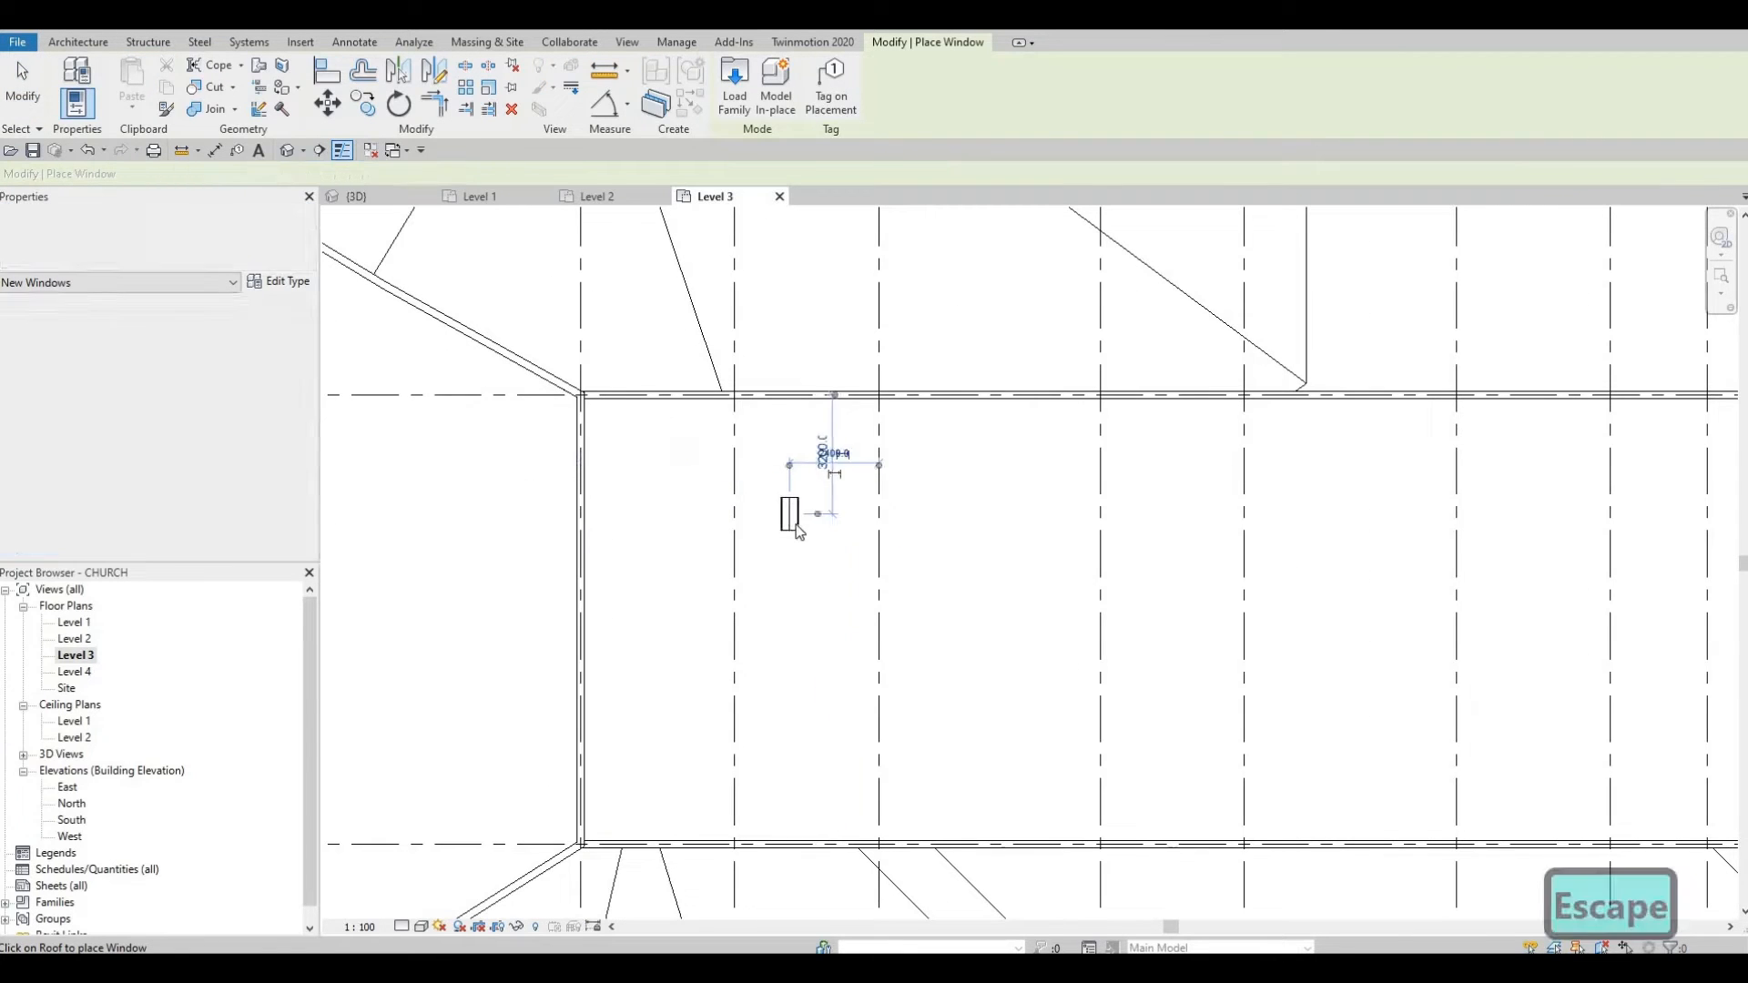
key(Escape)
key(Escape)
click(789, 515)
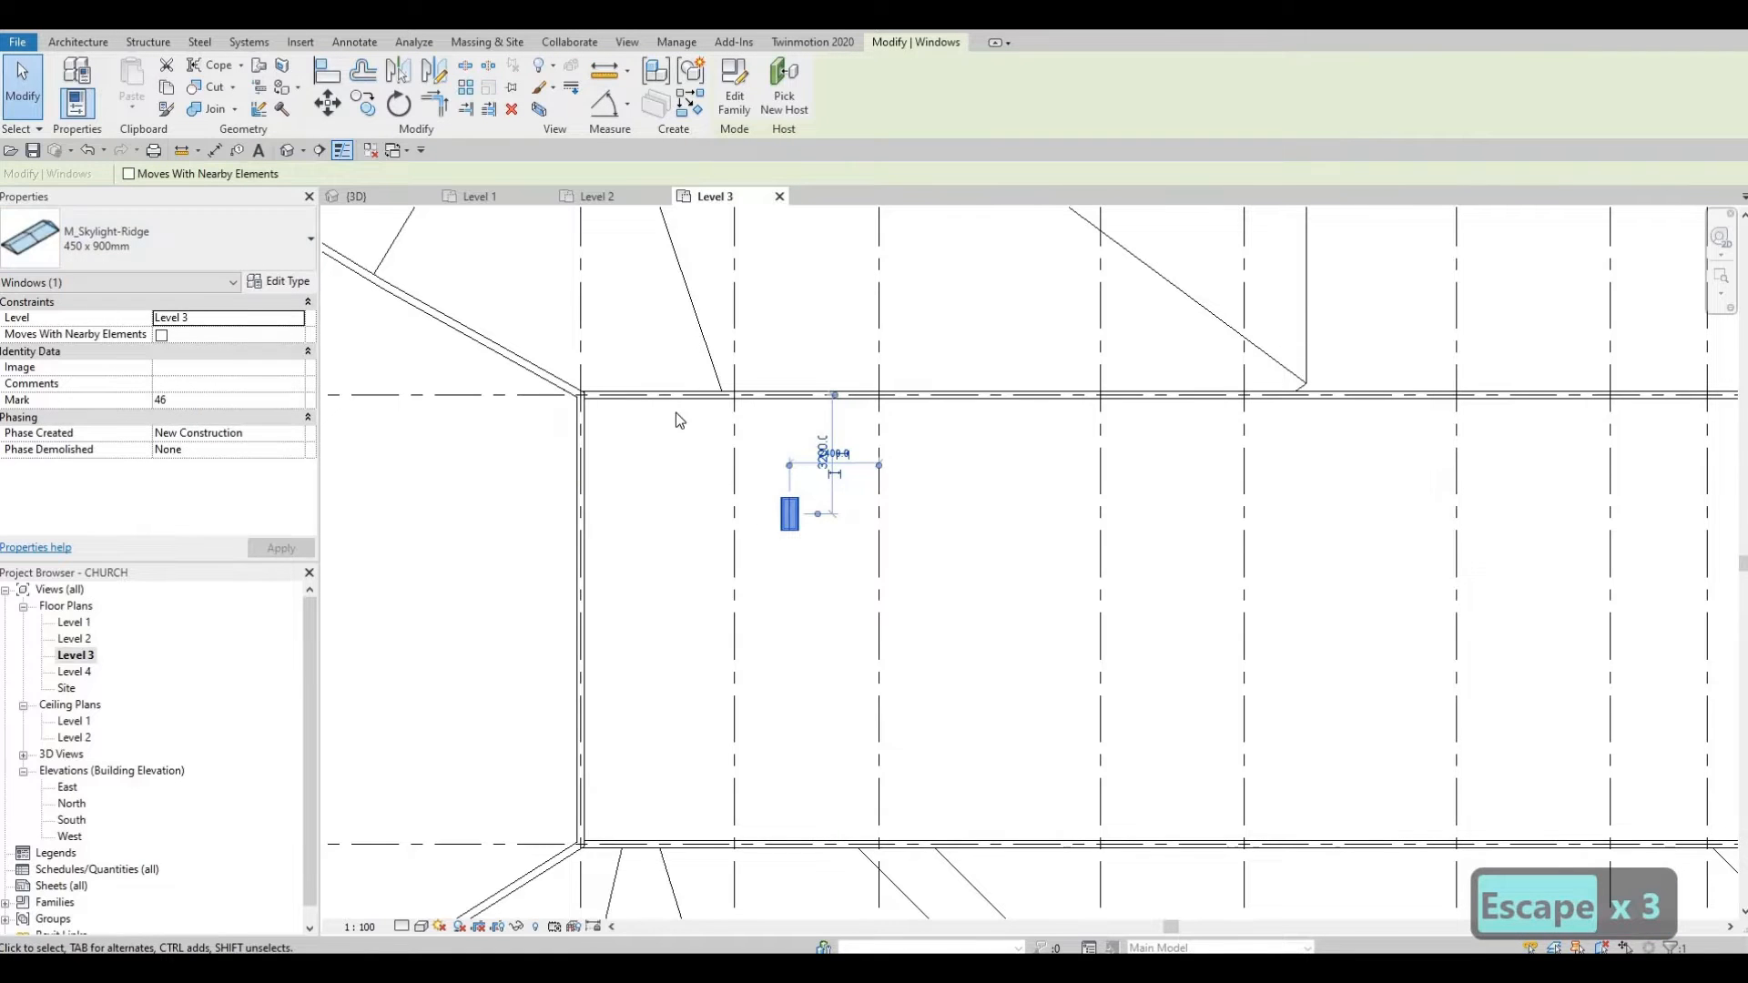
Step: Set the skylight type Width to 6000 and rotate the skylight across the roof
click(280, 282)
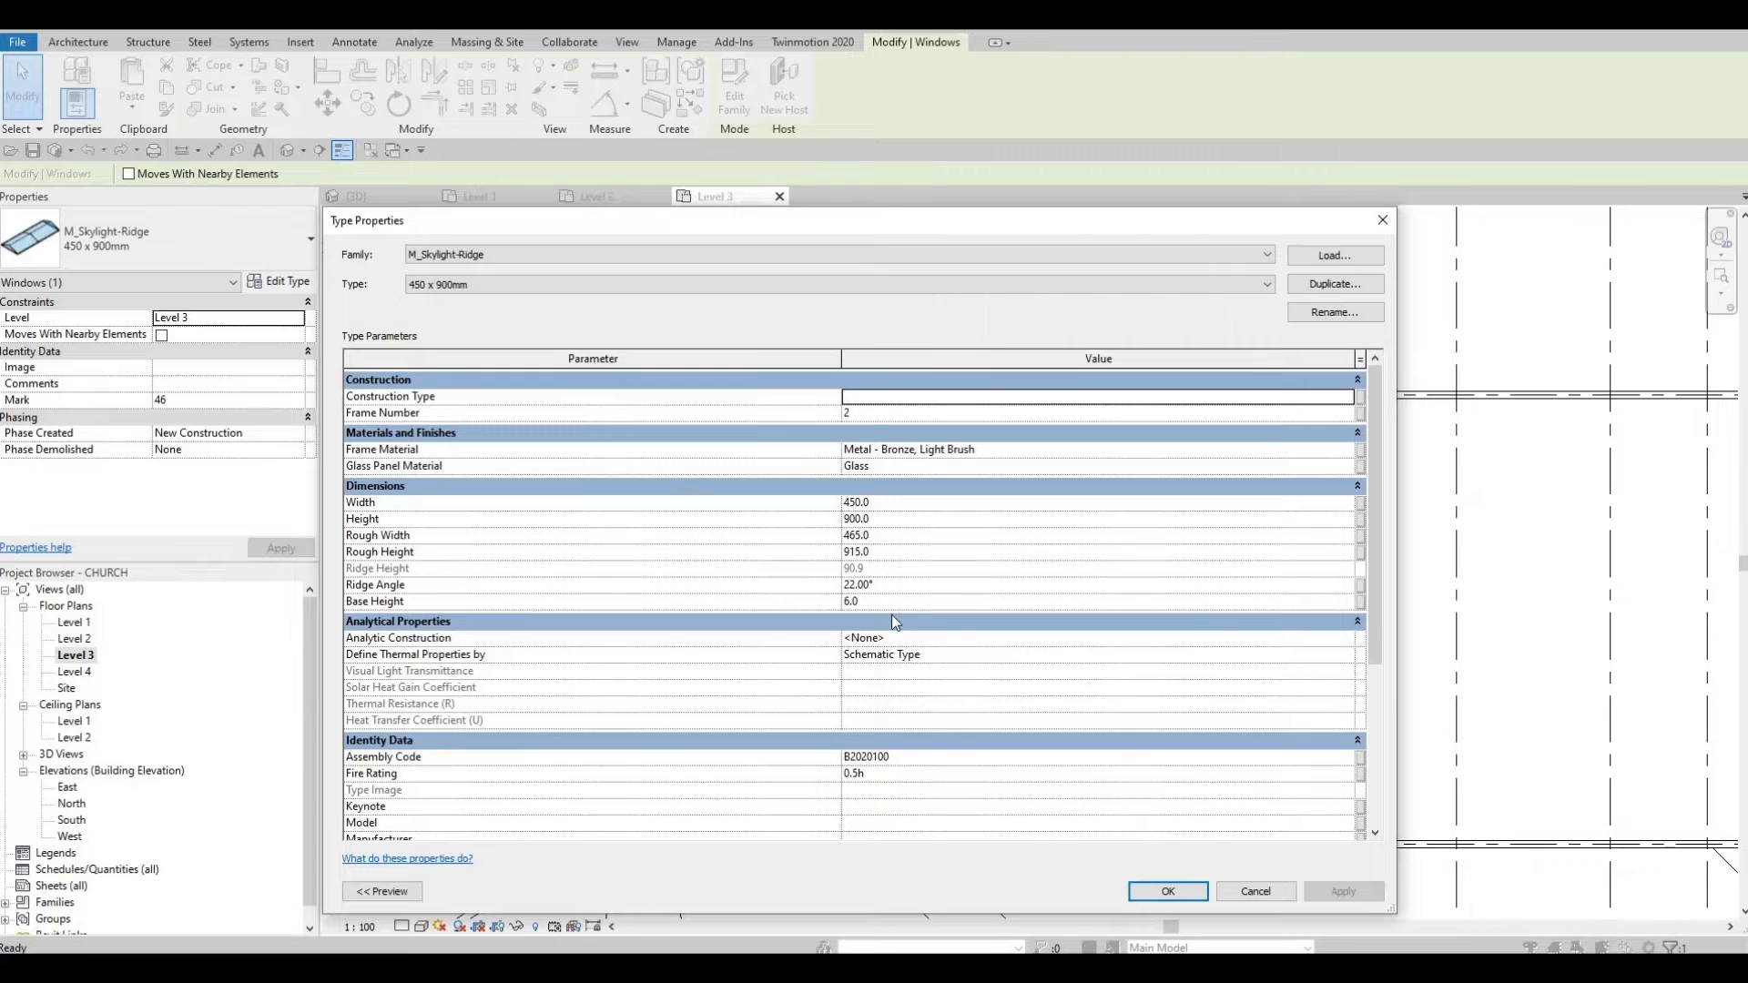
click(886, 499)
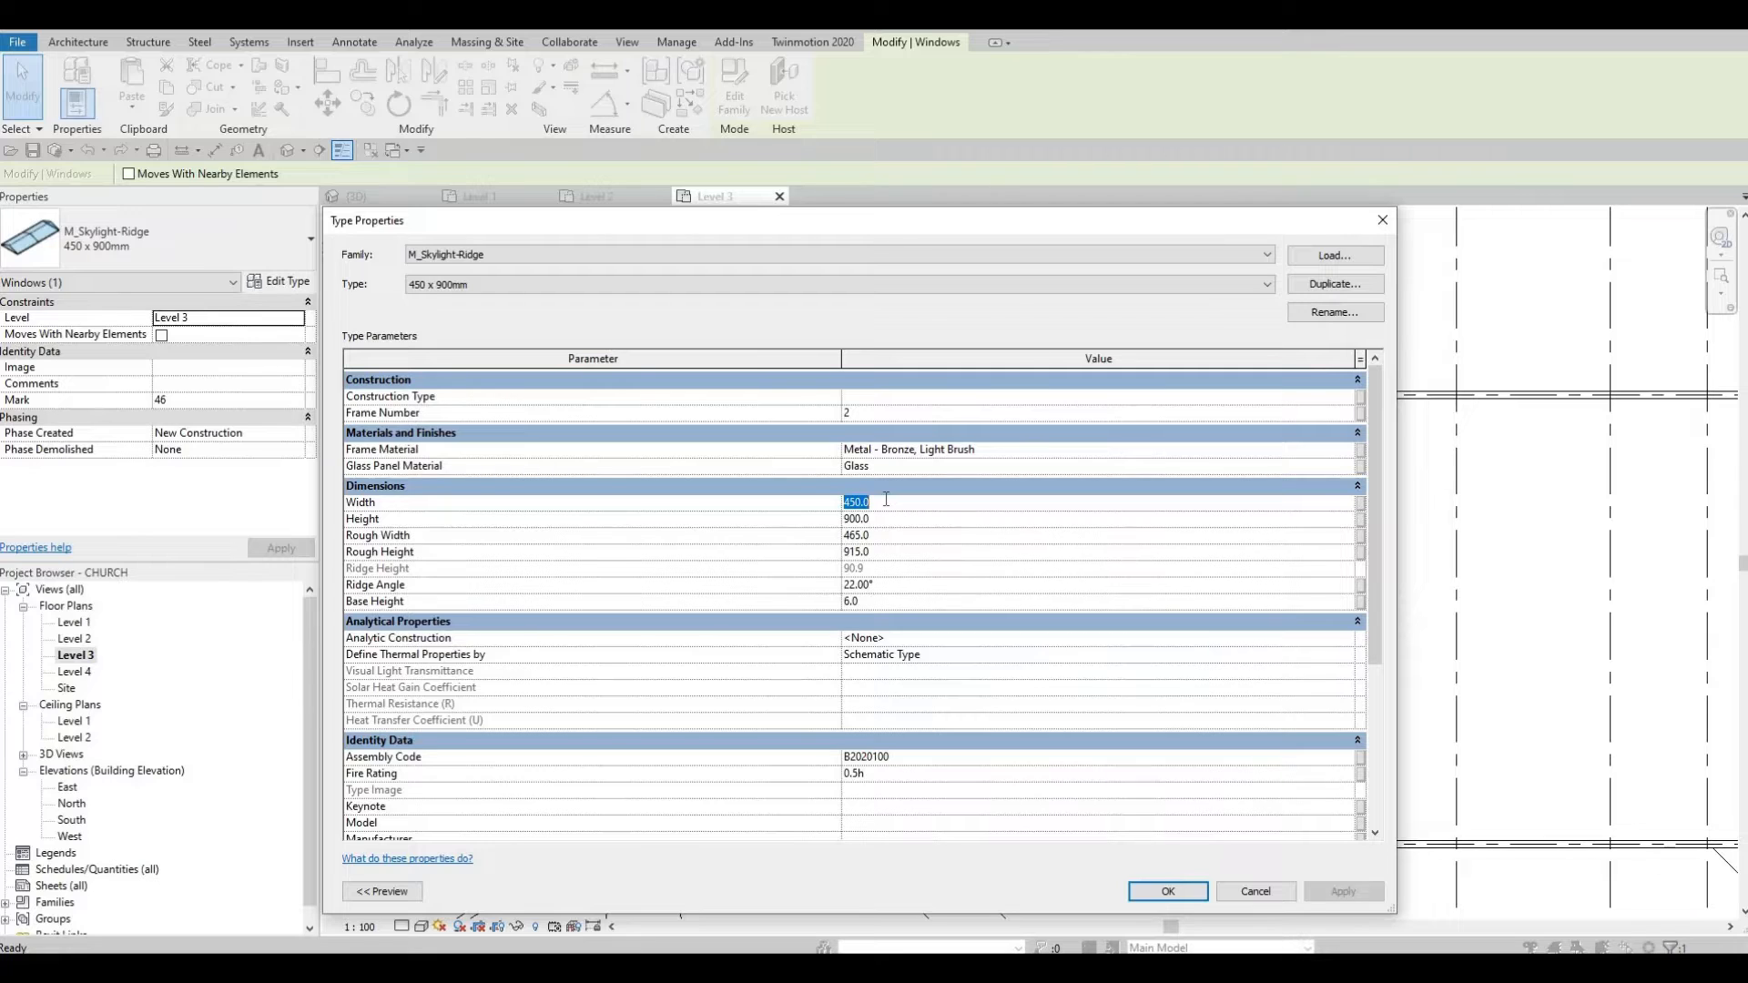
text(600)
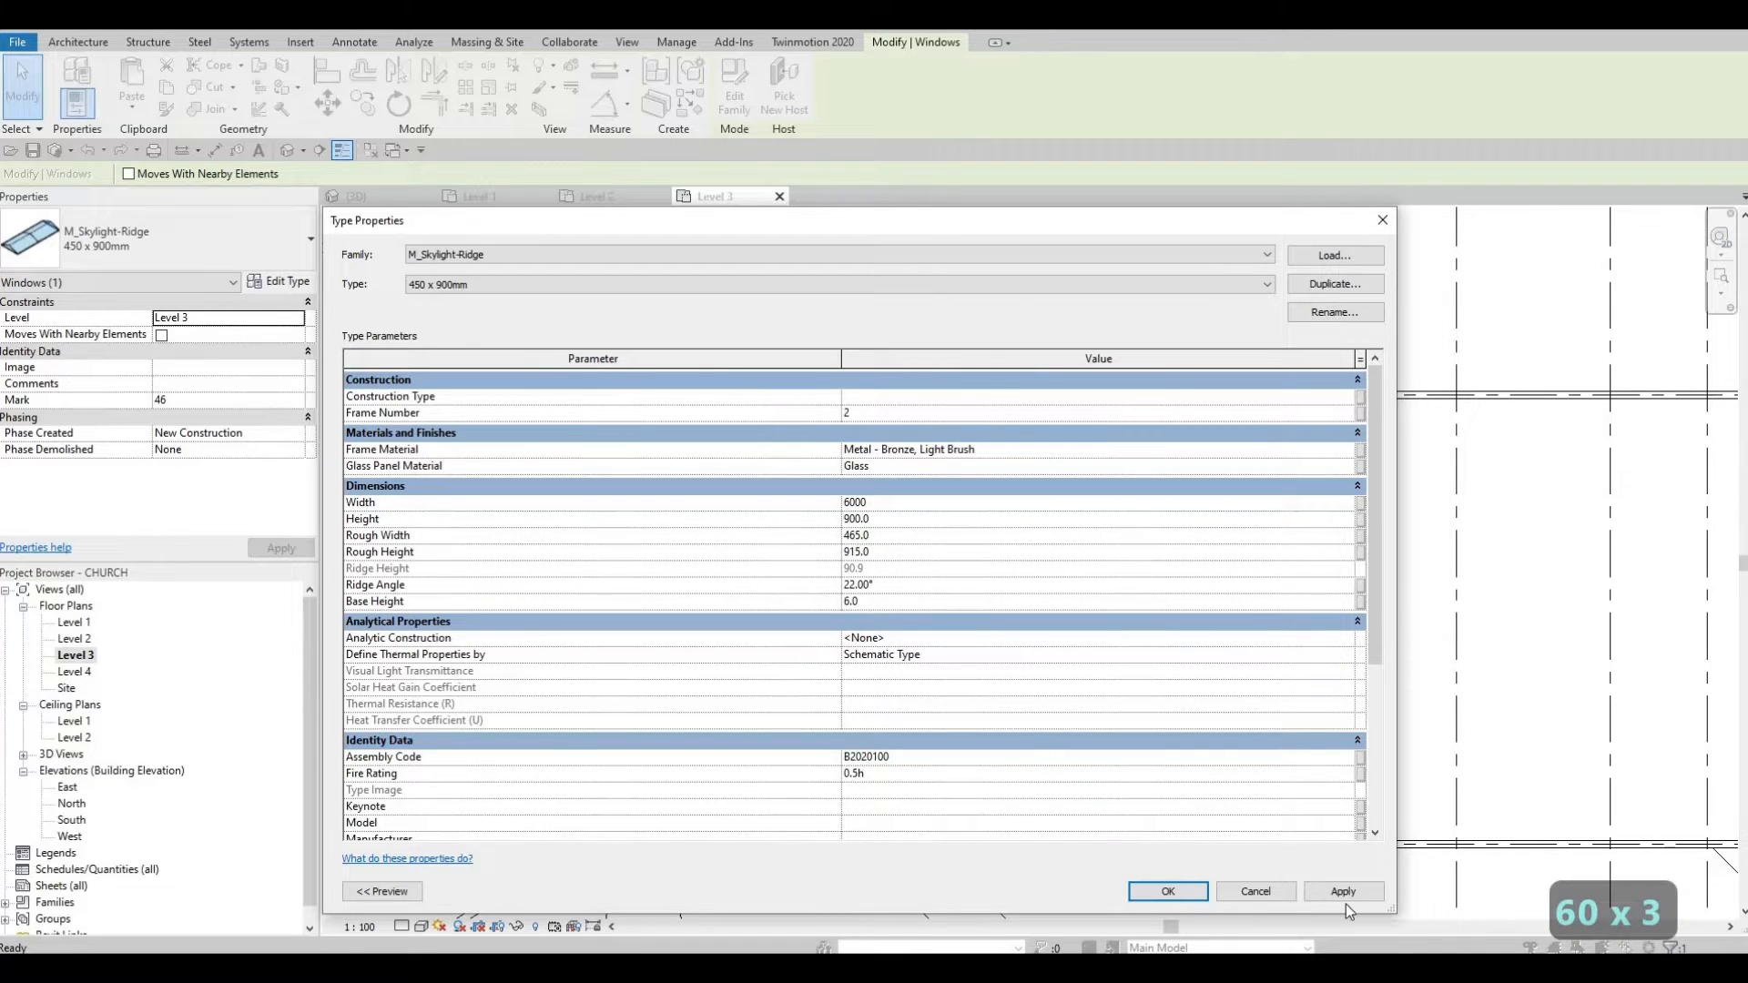
click(1170, 894)
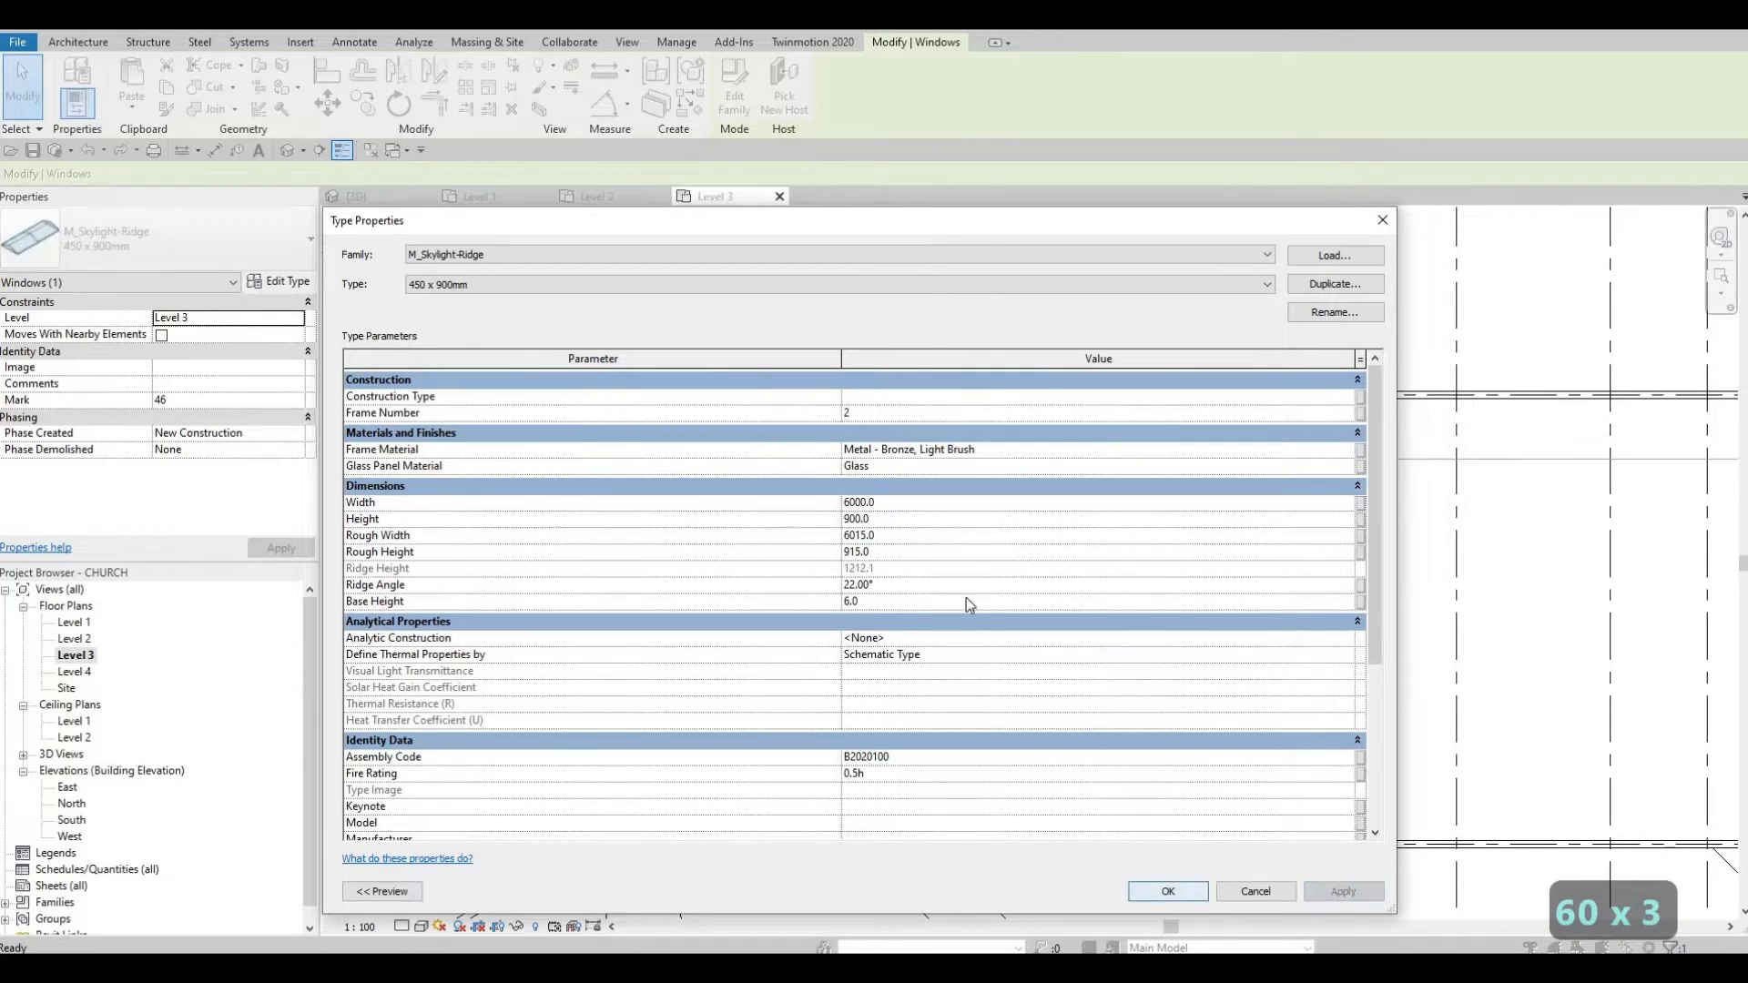
key(space)
key(space)
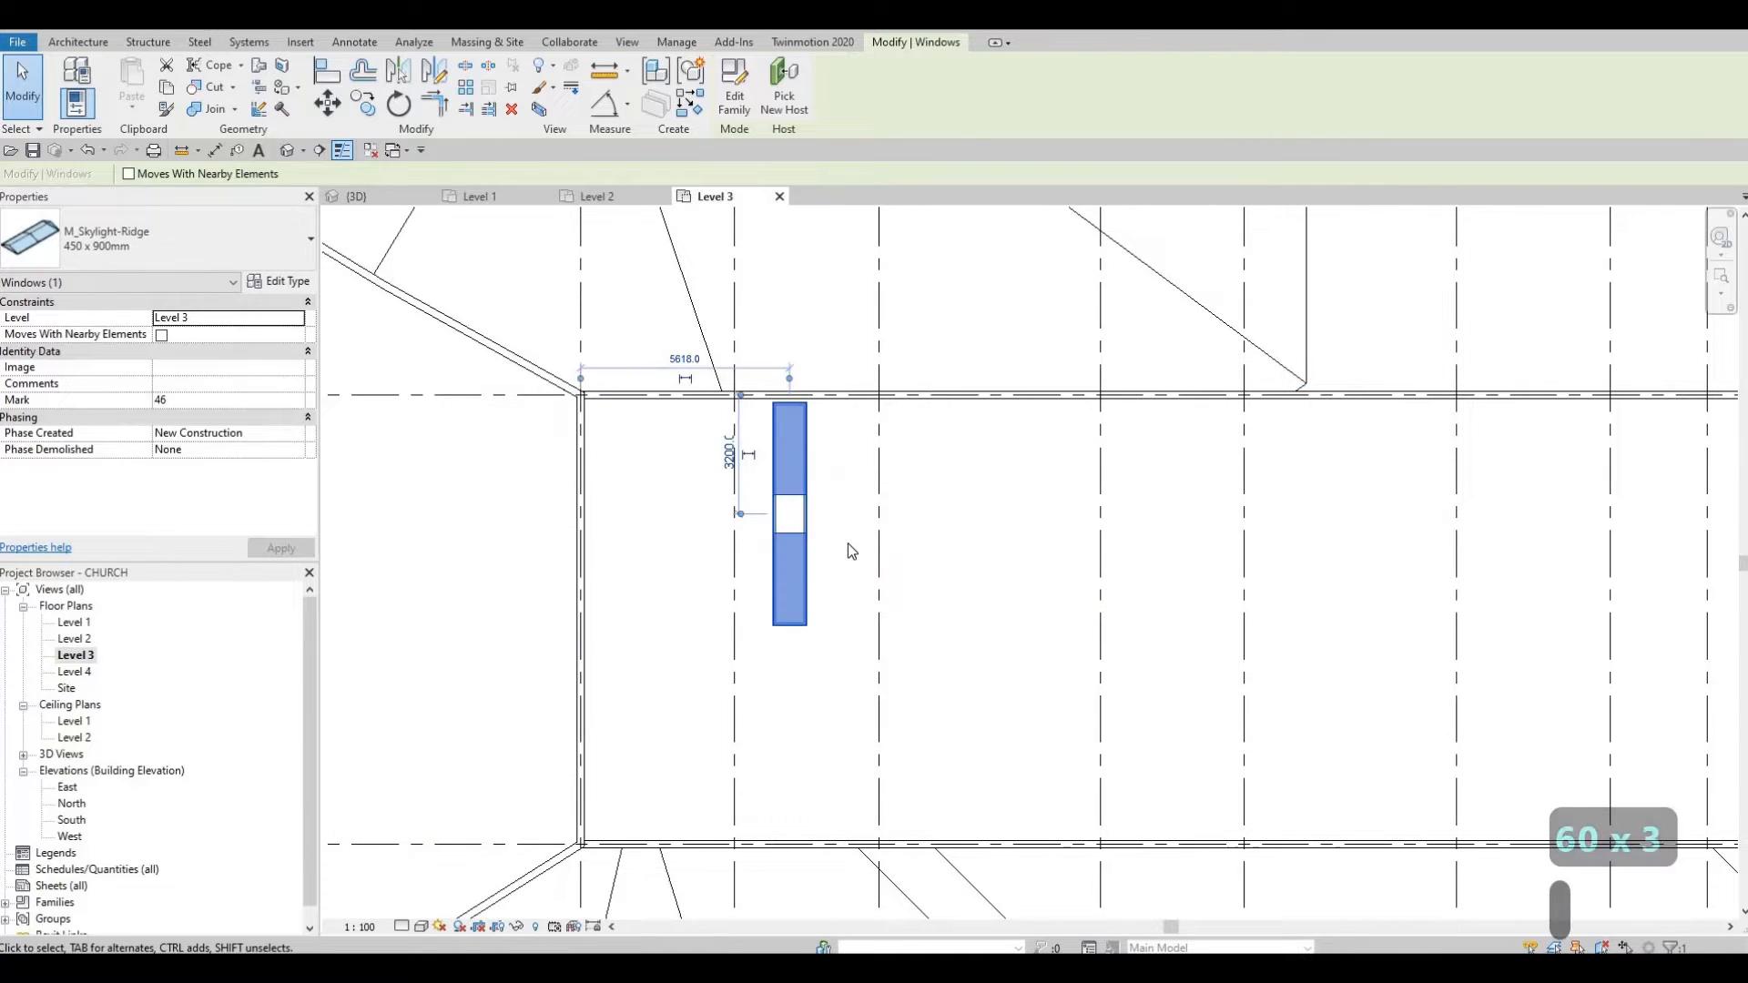
key(Escape)
key(Escape)
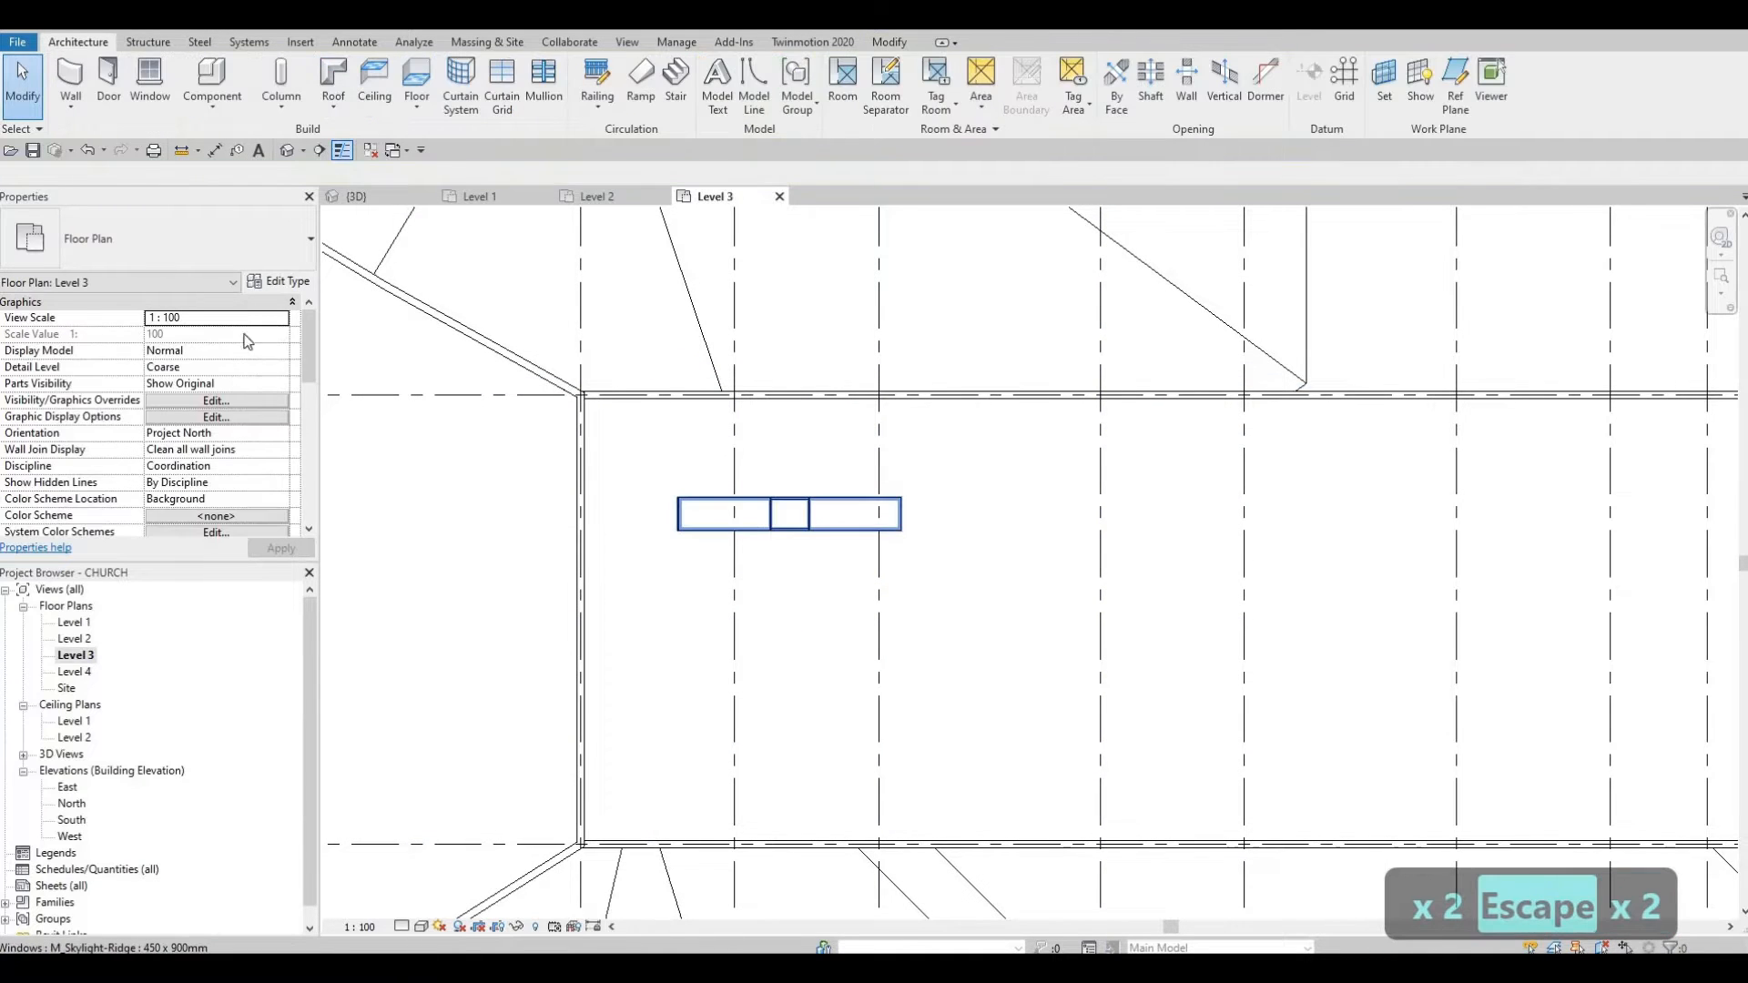
click(824, 519)
Step: Set the skylight type Height to 8000
click(279, 281)
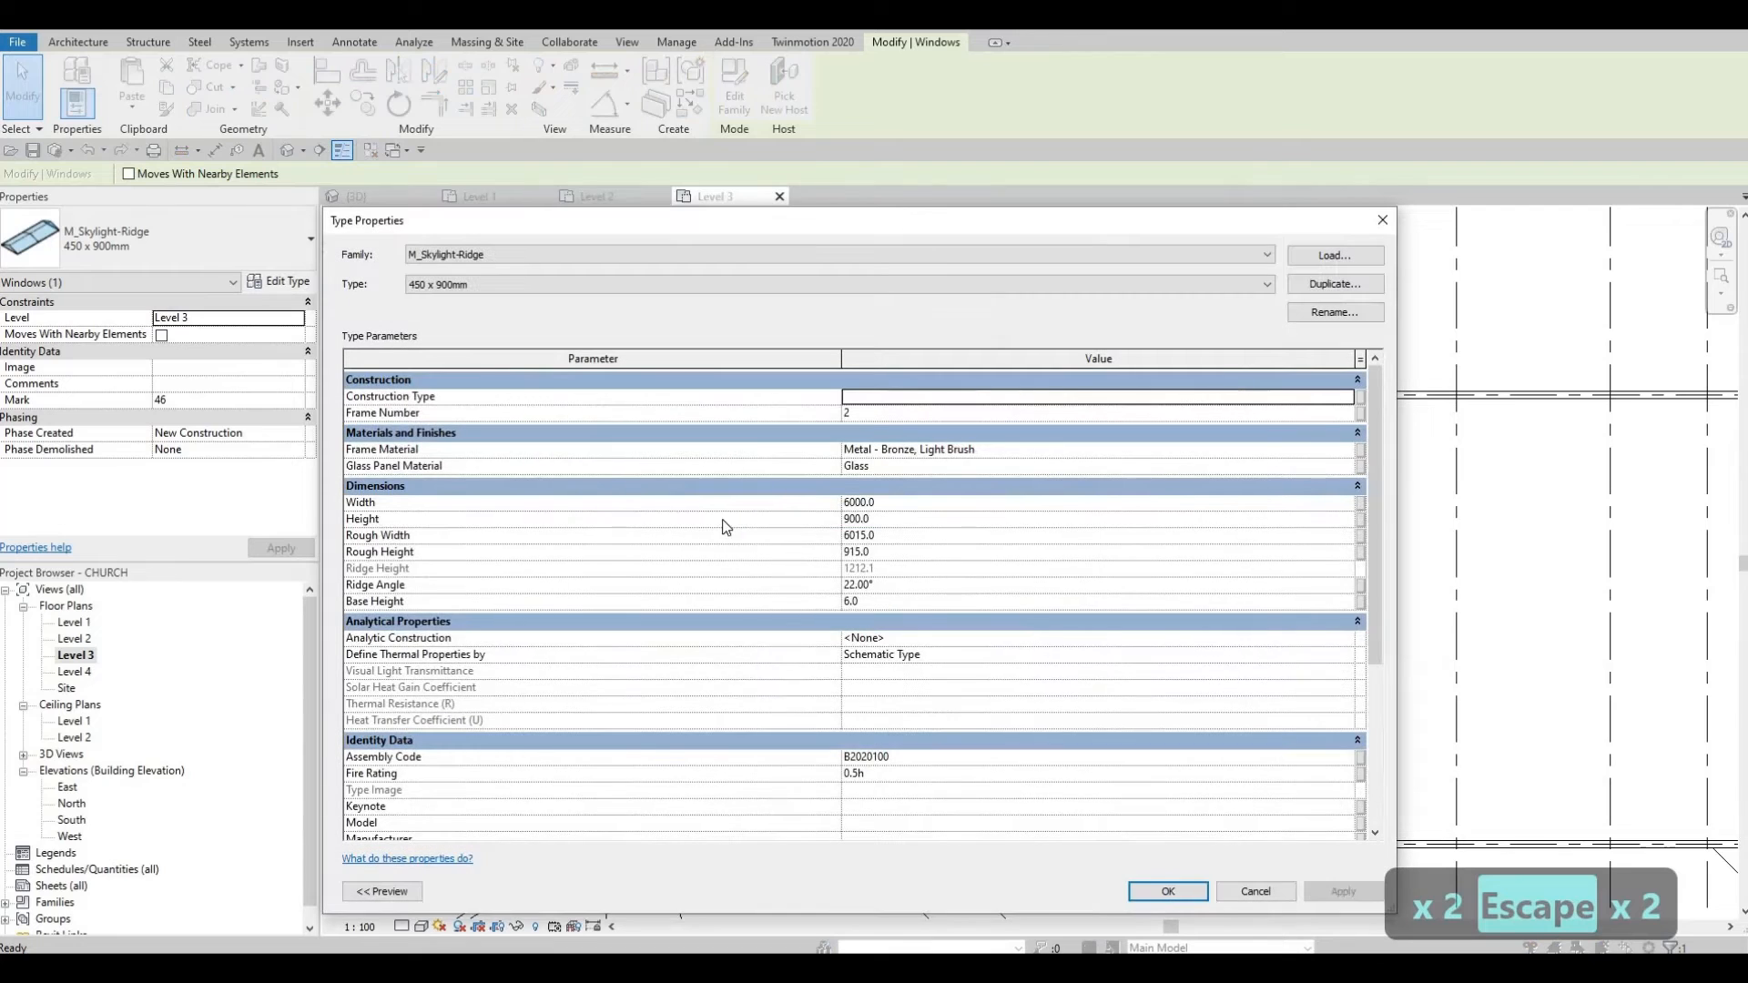
click(884, 520)
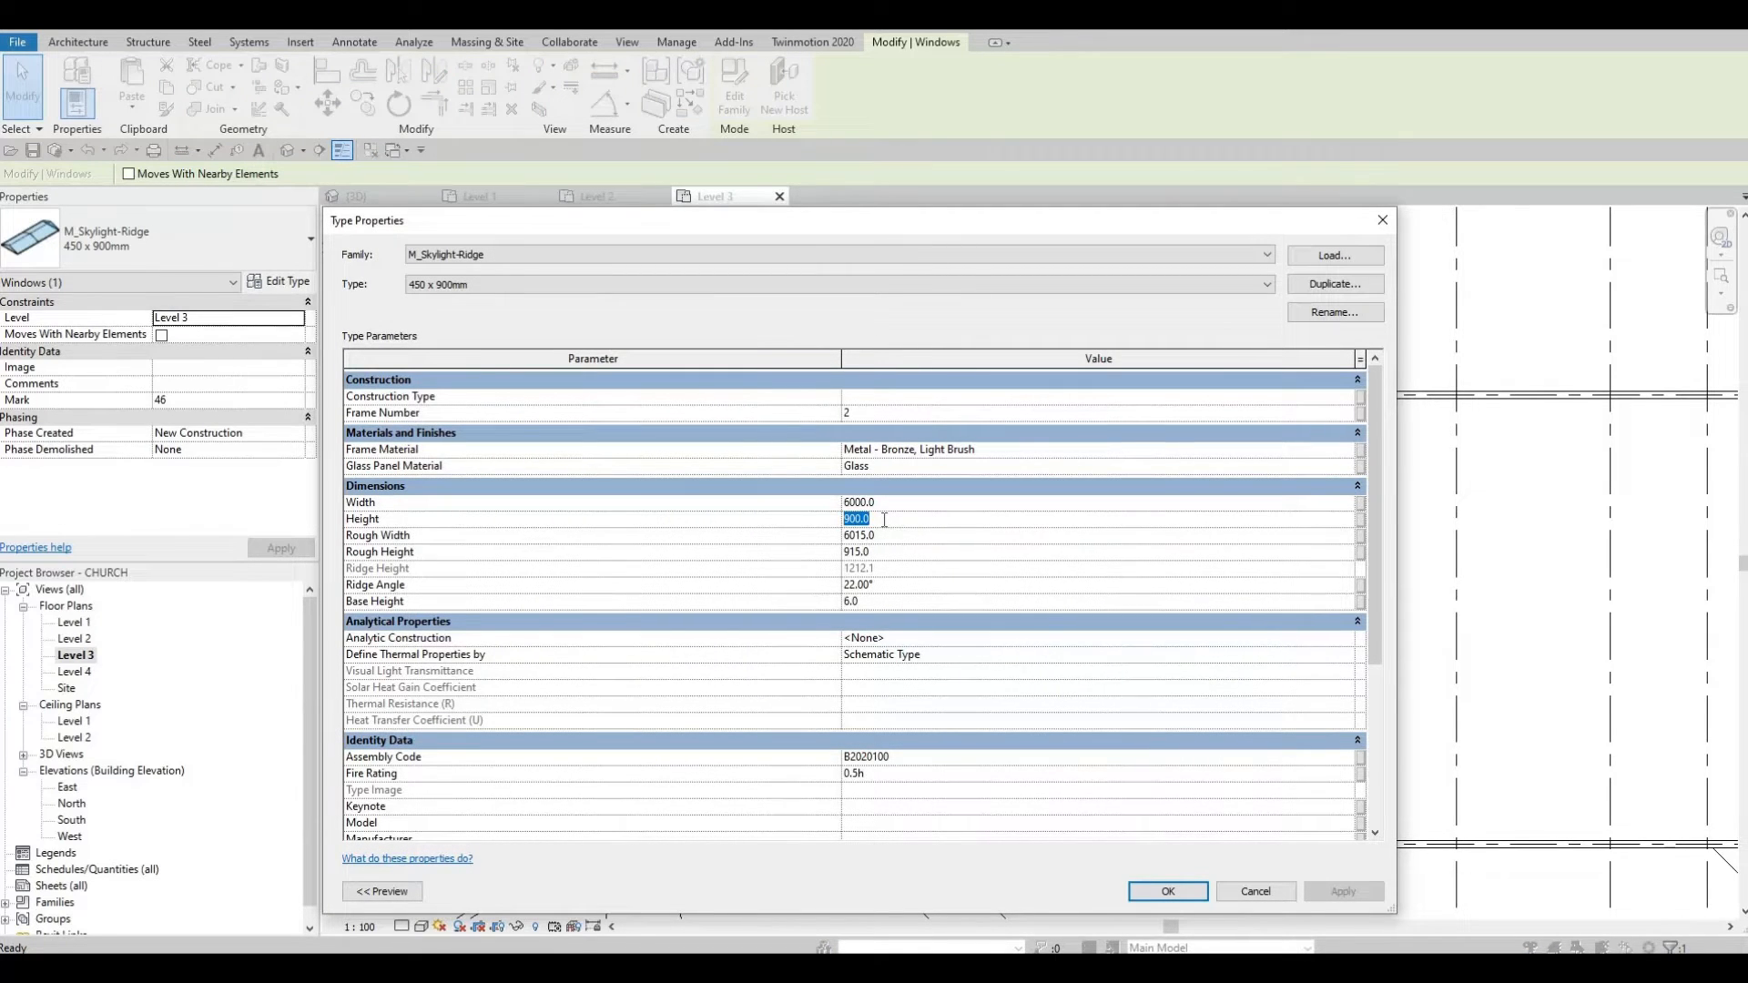
text(80)
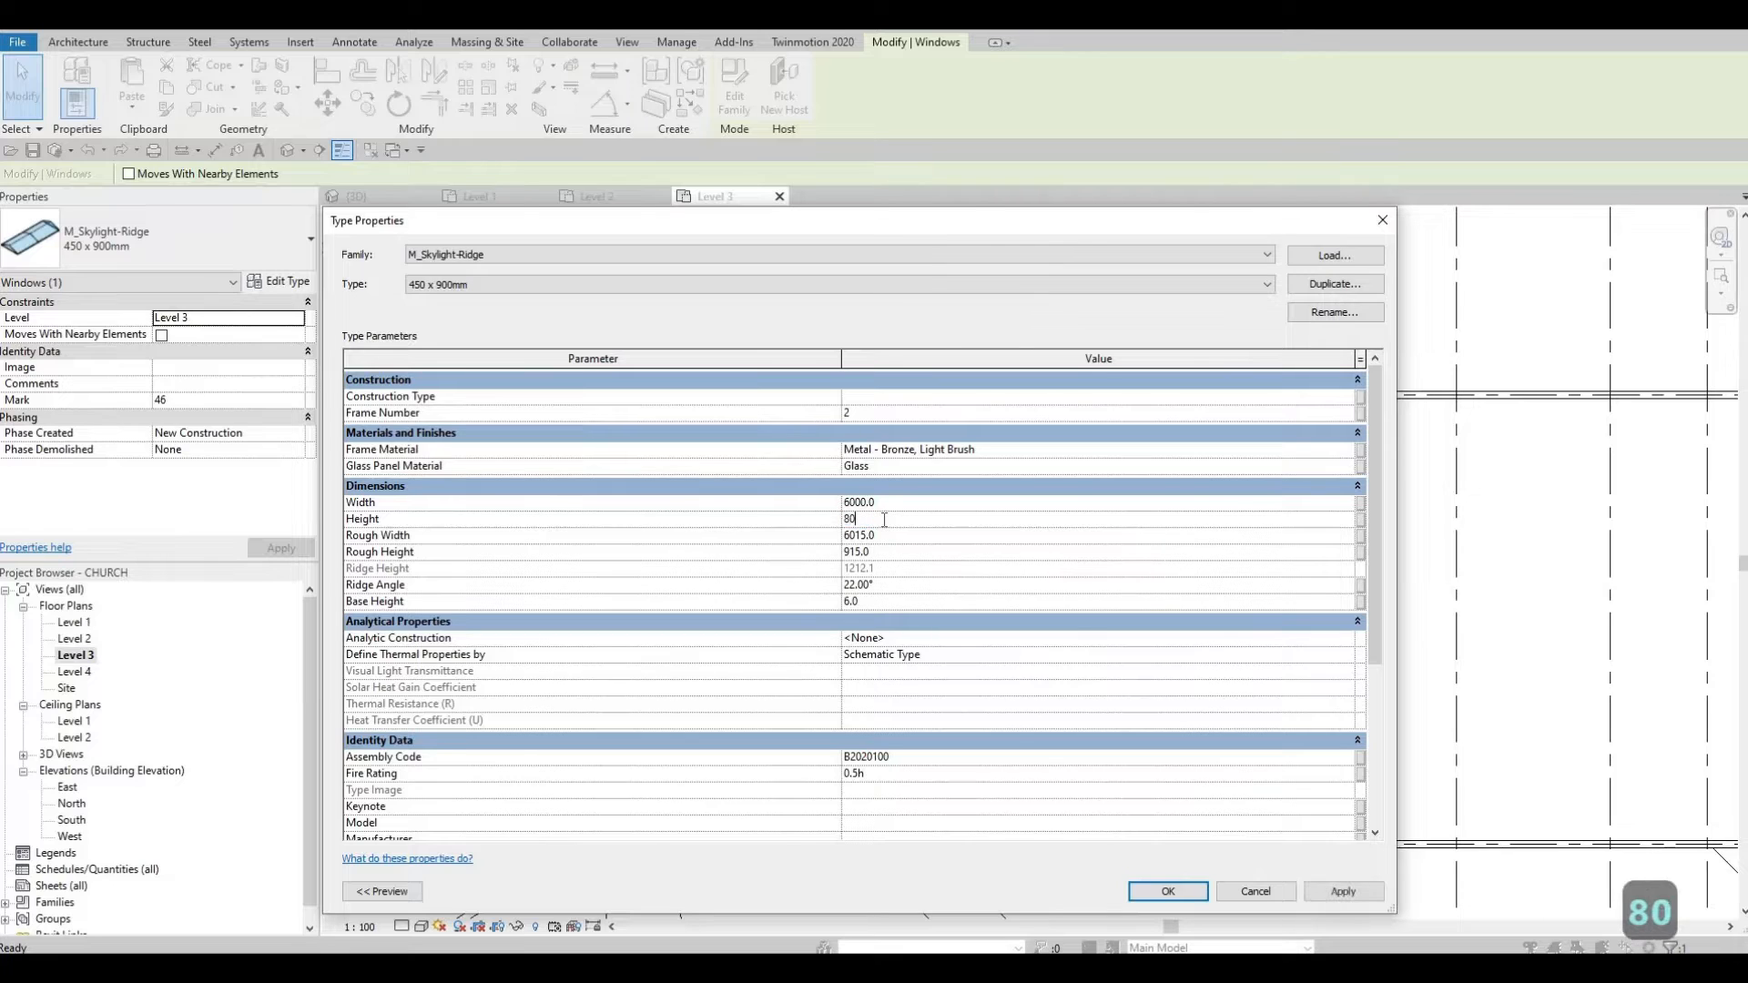
text(00)
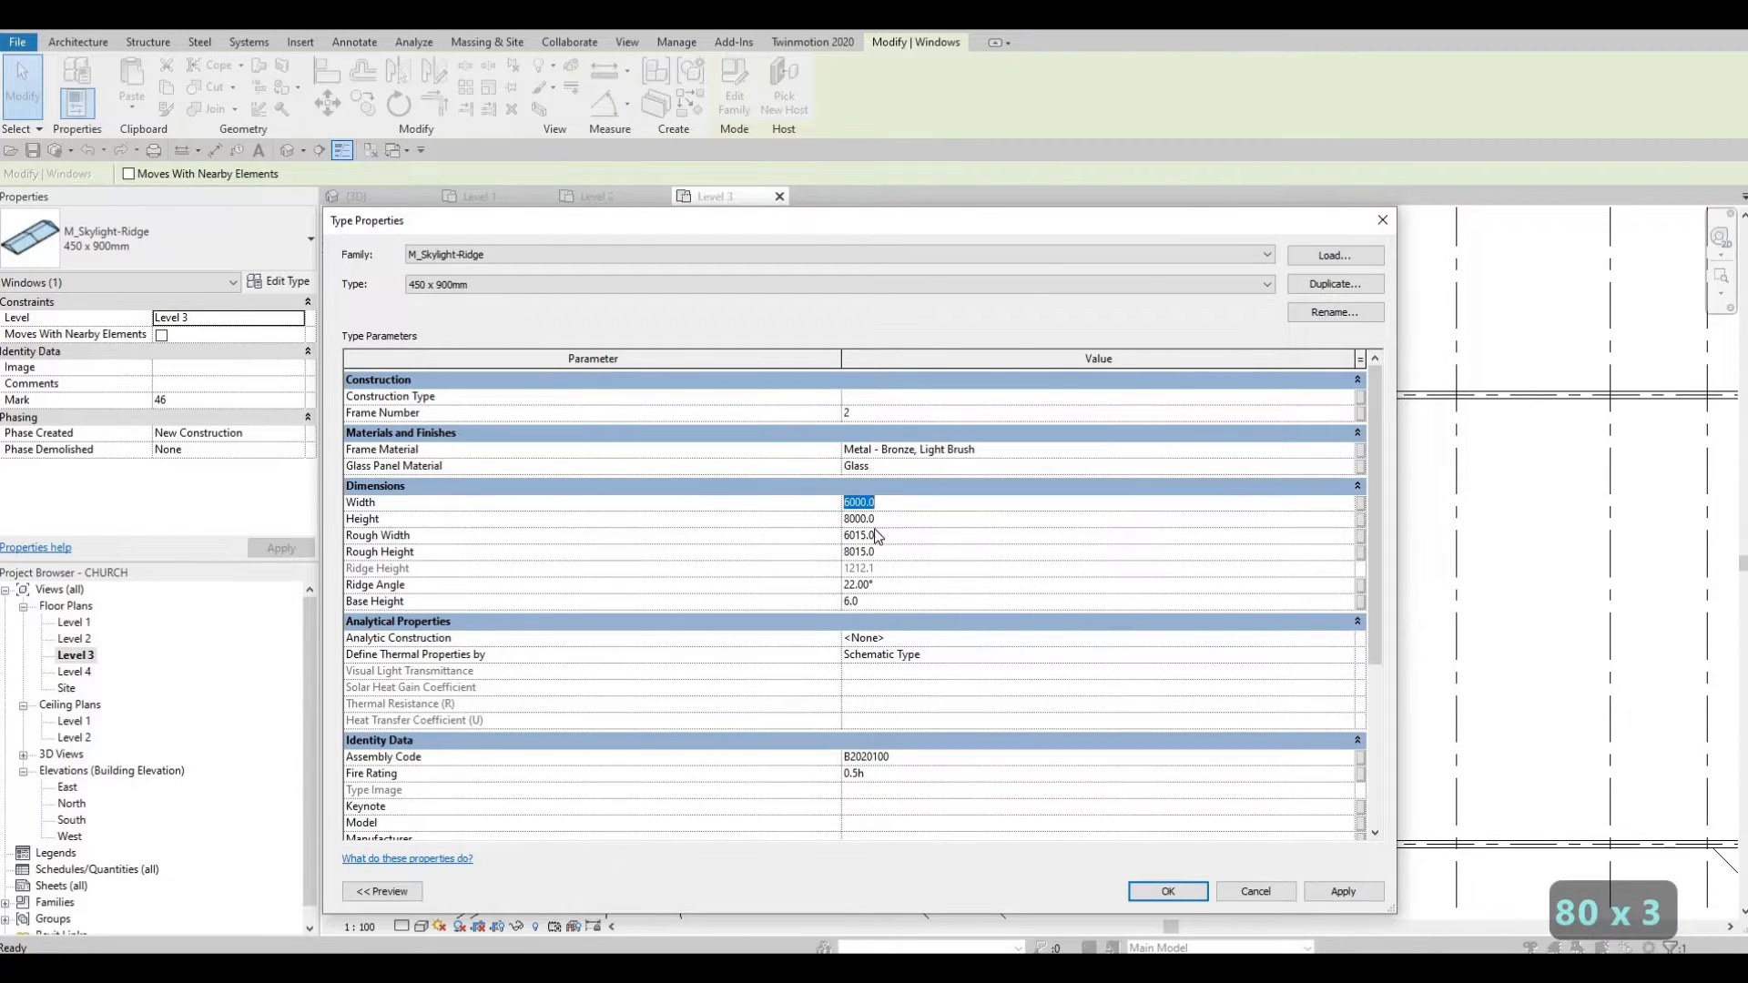
key(ctrl+c)
click(883, 537)
key(ctrl+c)
key(ctrl+v)
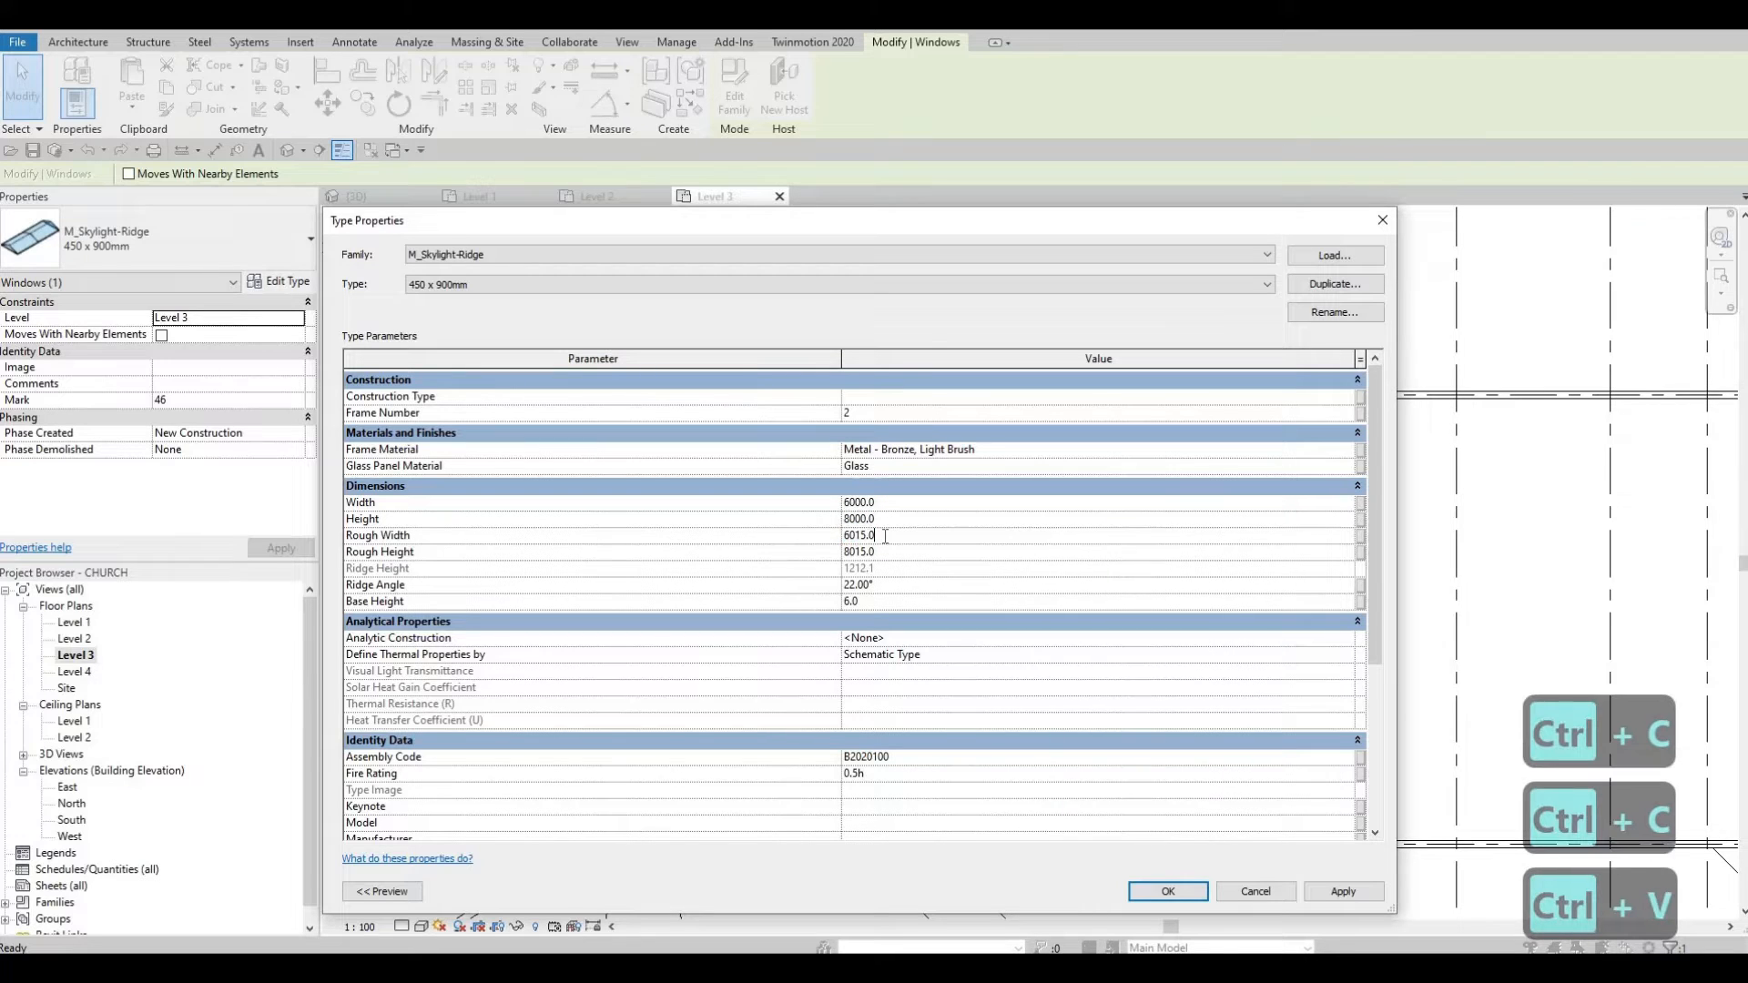
click(1196, 893)
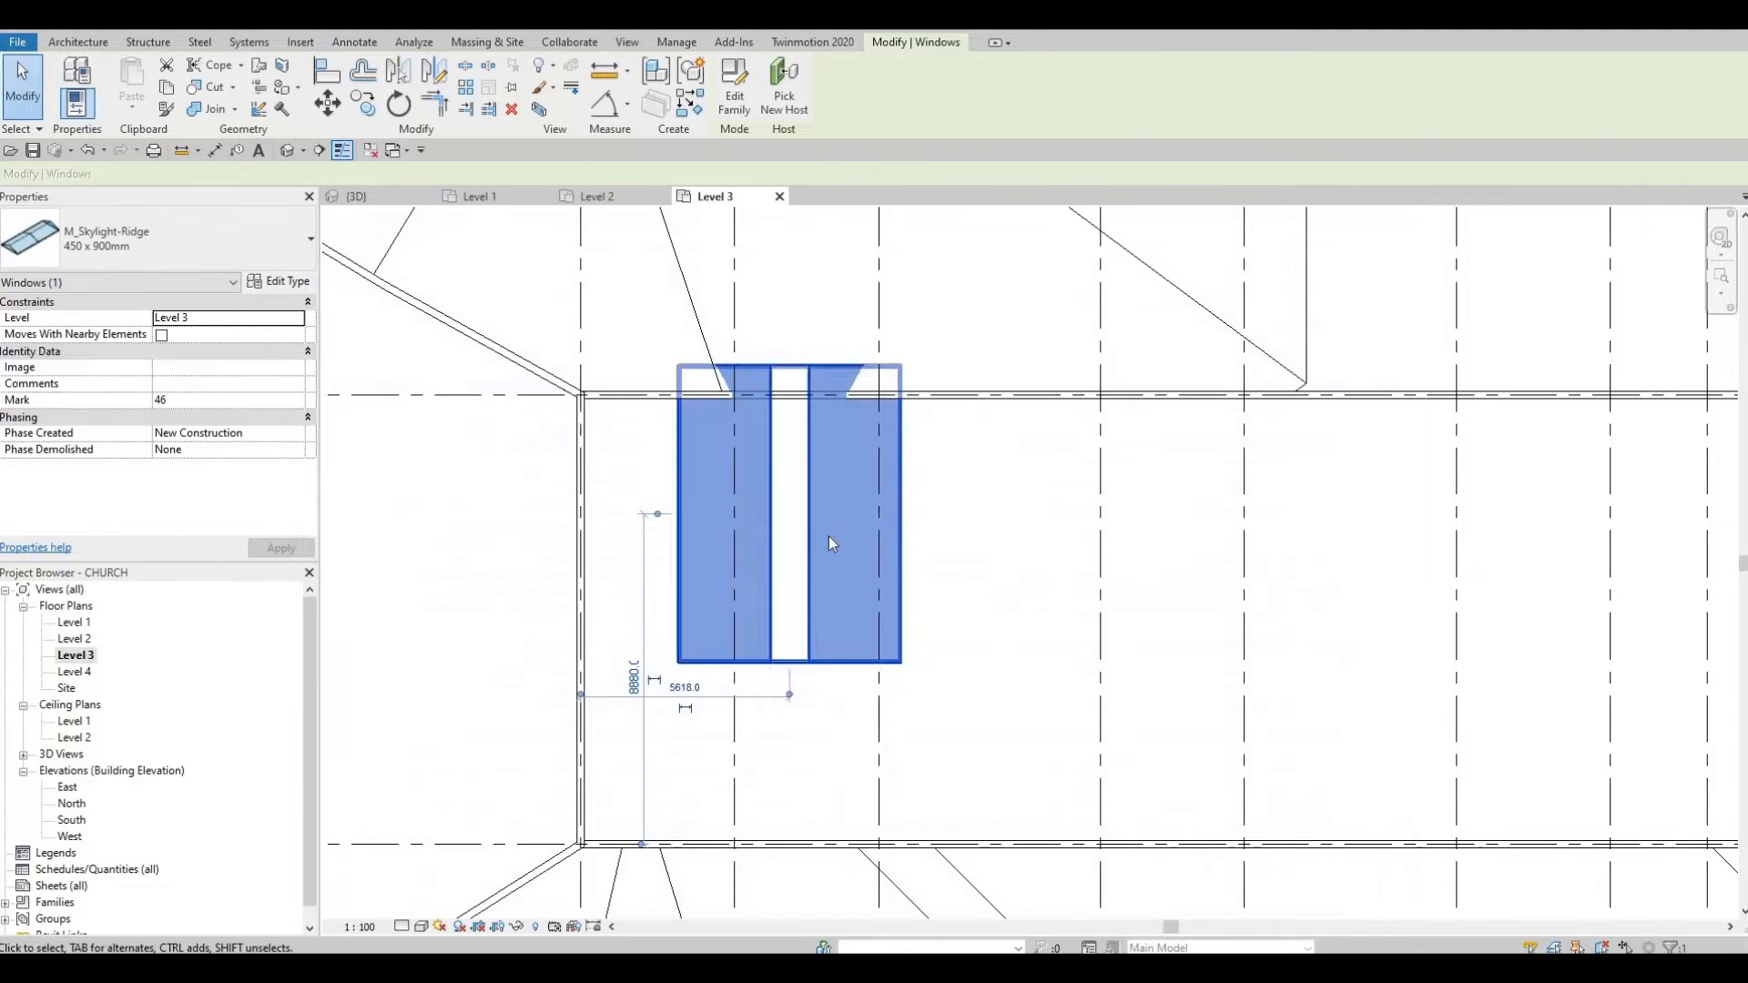
Step: Shift the enlarged skylight slightly down on the central roof and switch to the 3D view
key(Escape)
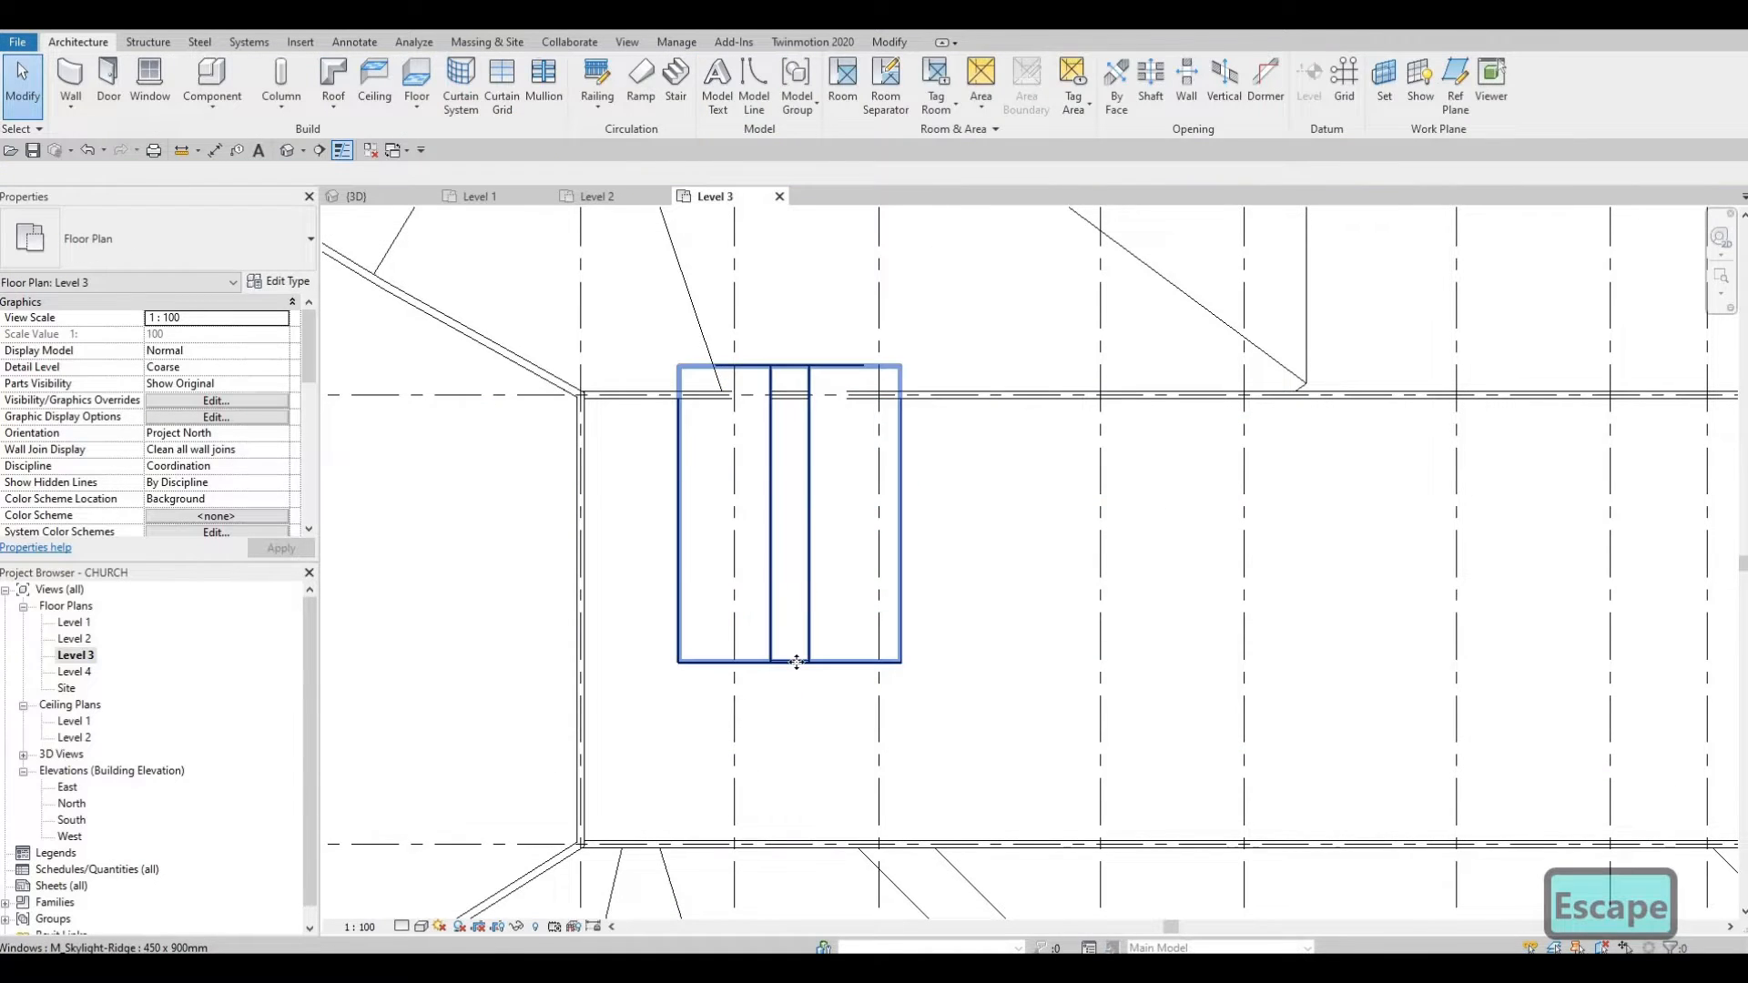
click(803, 624)
drag(796, 724, 795, 746)
key(Escape)
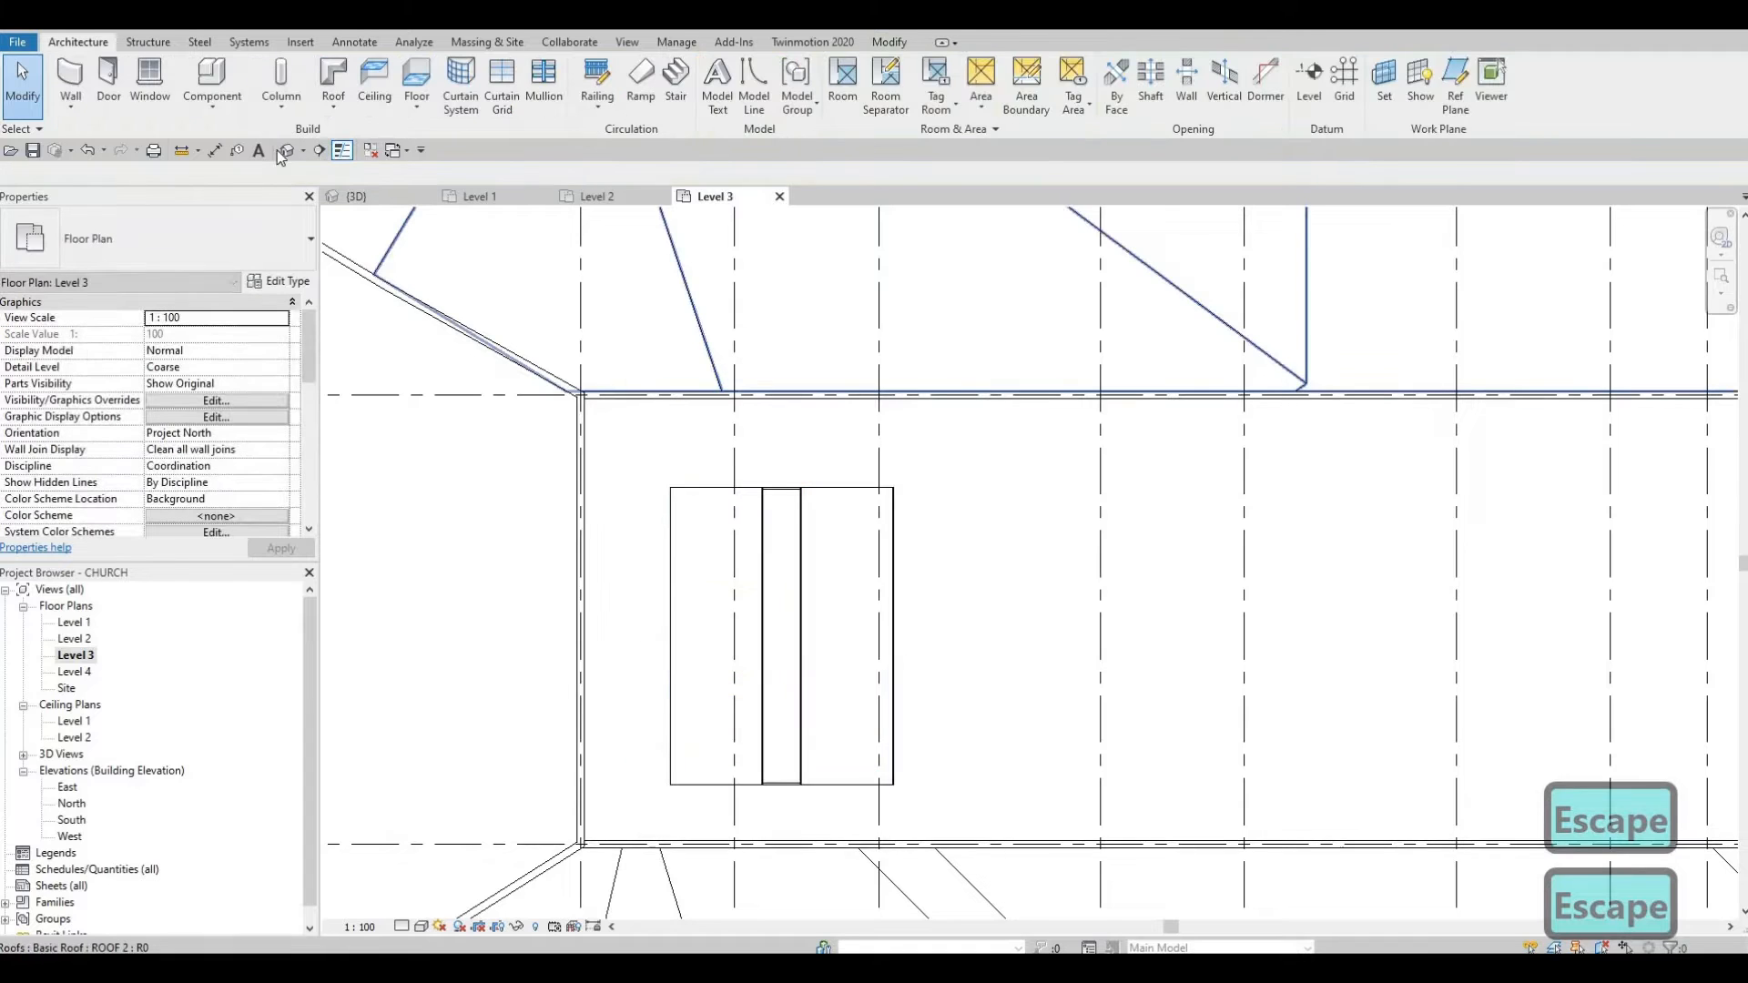
click(284, 153)
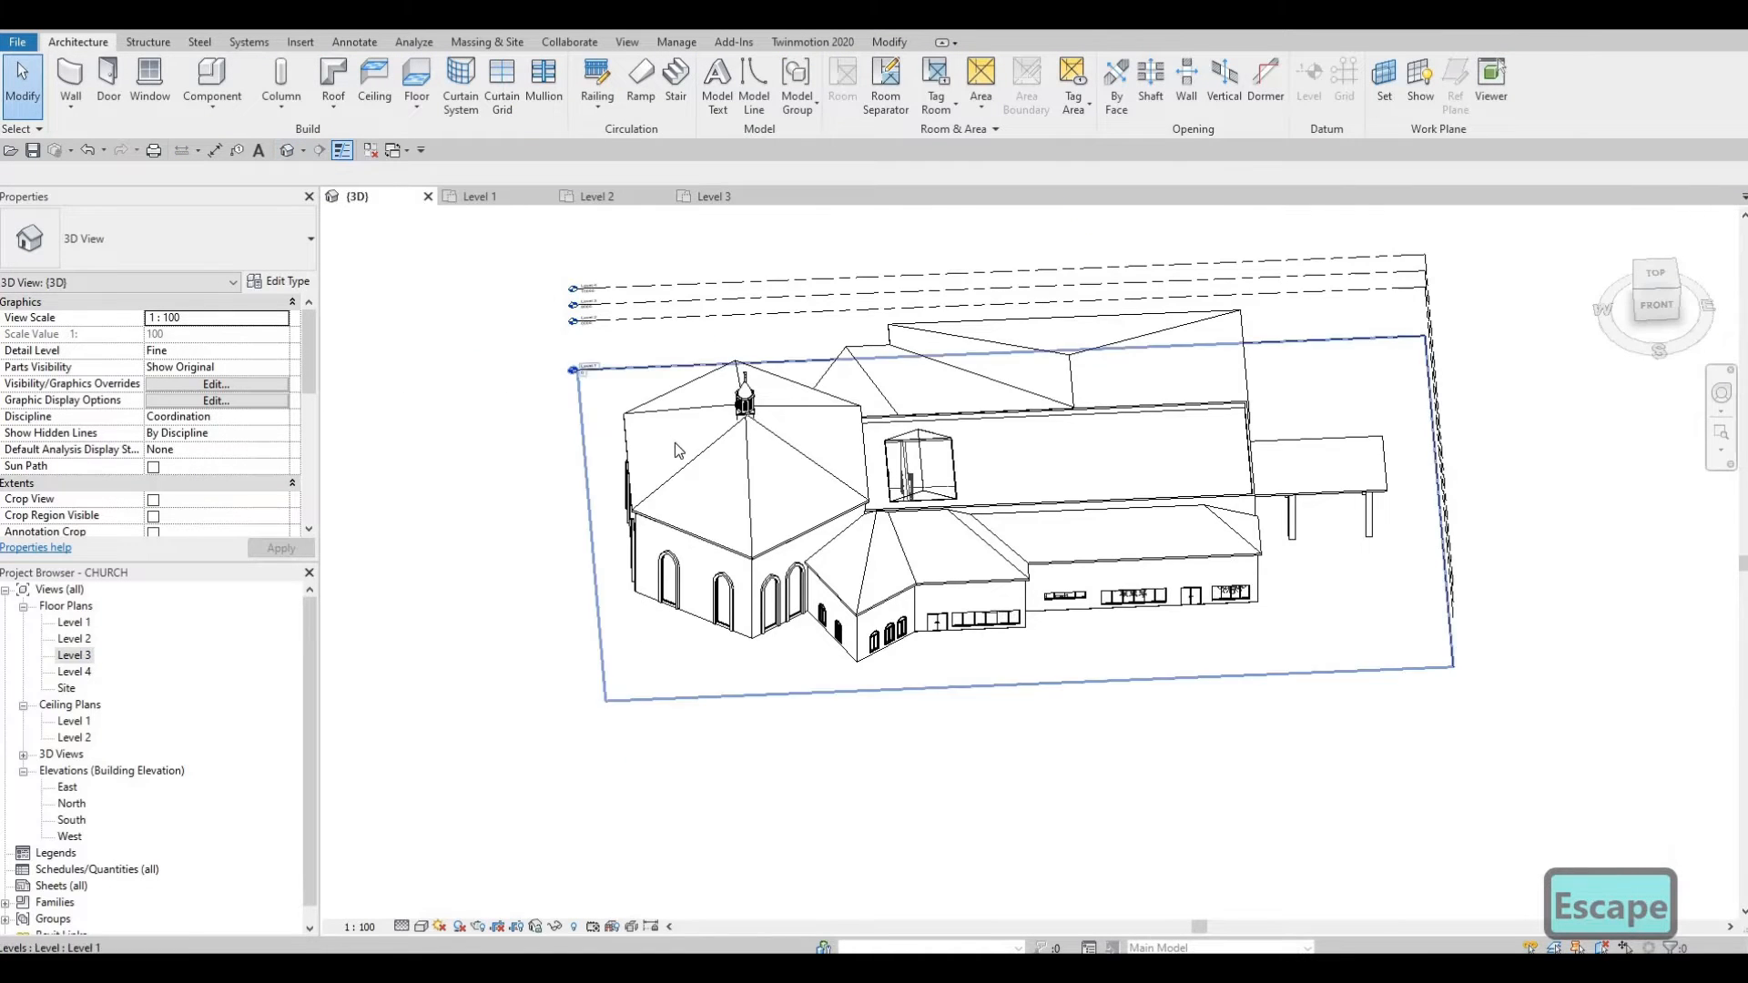
Step: Orbit and zoom the 3D view to the skylight and select it
shift+middle_drag(675, 448, 652, 297)
shift+middle_drag(721, 424, 702, 403)
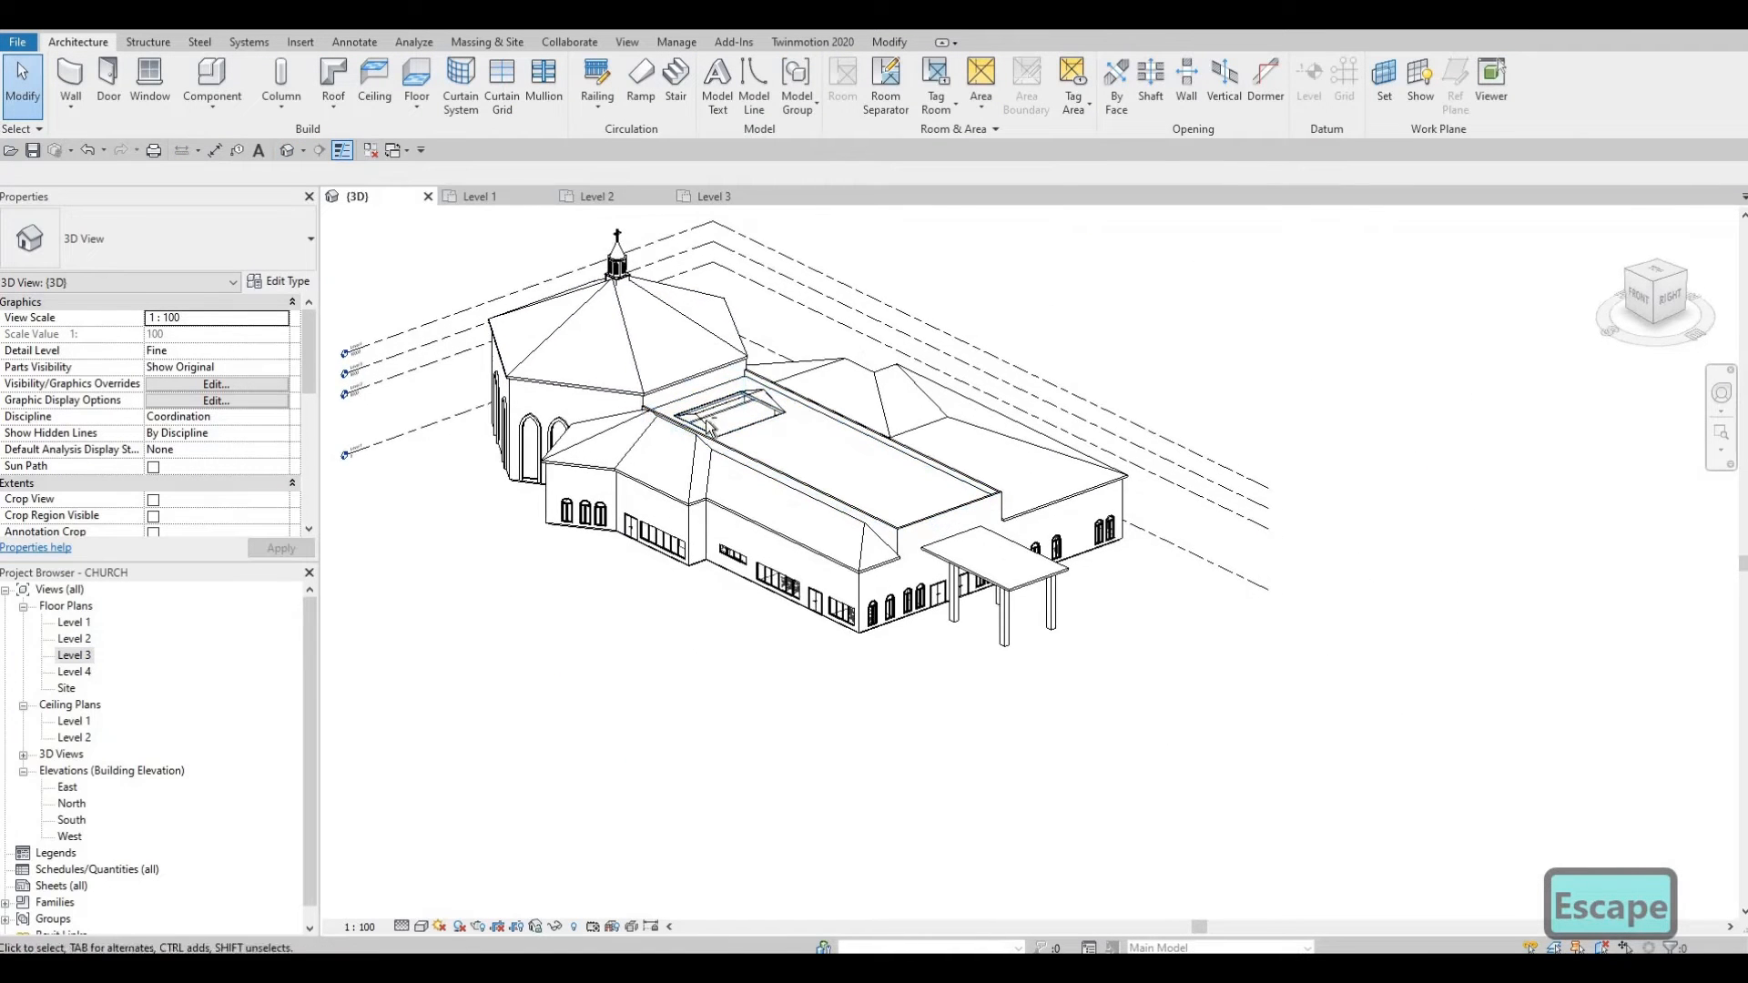
scroll(699, 402, up, 2)
shift+middle_drag(834, 425, 837, 401)
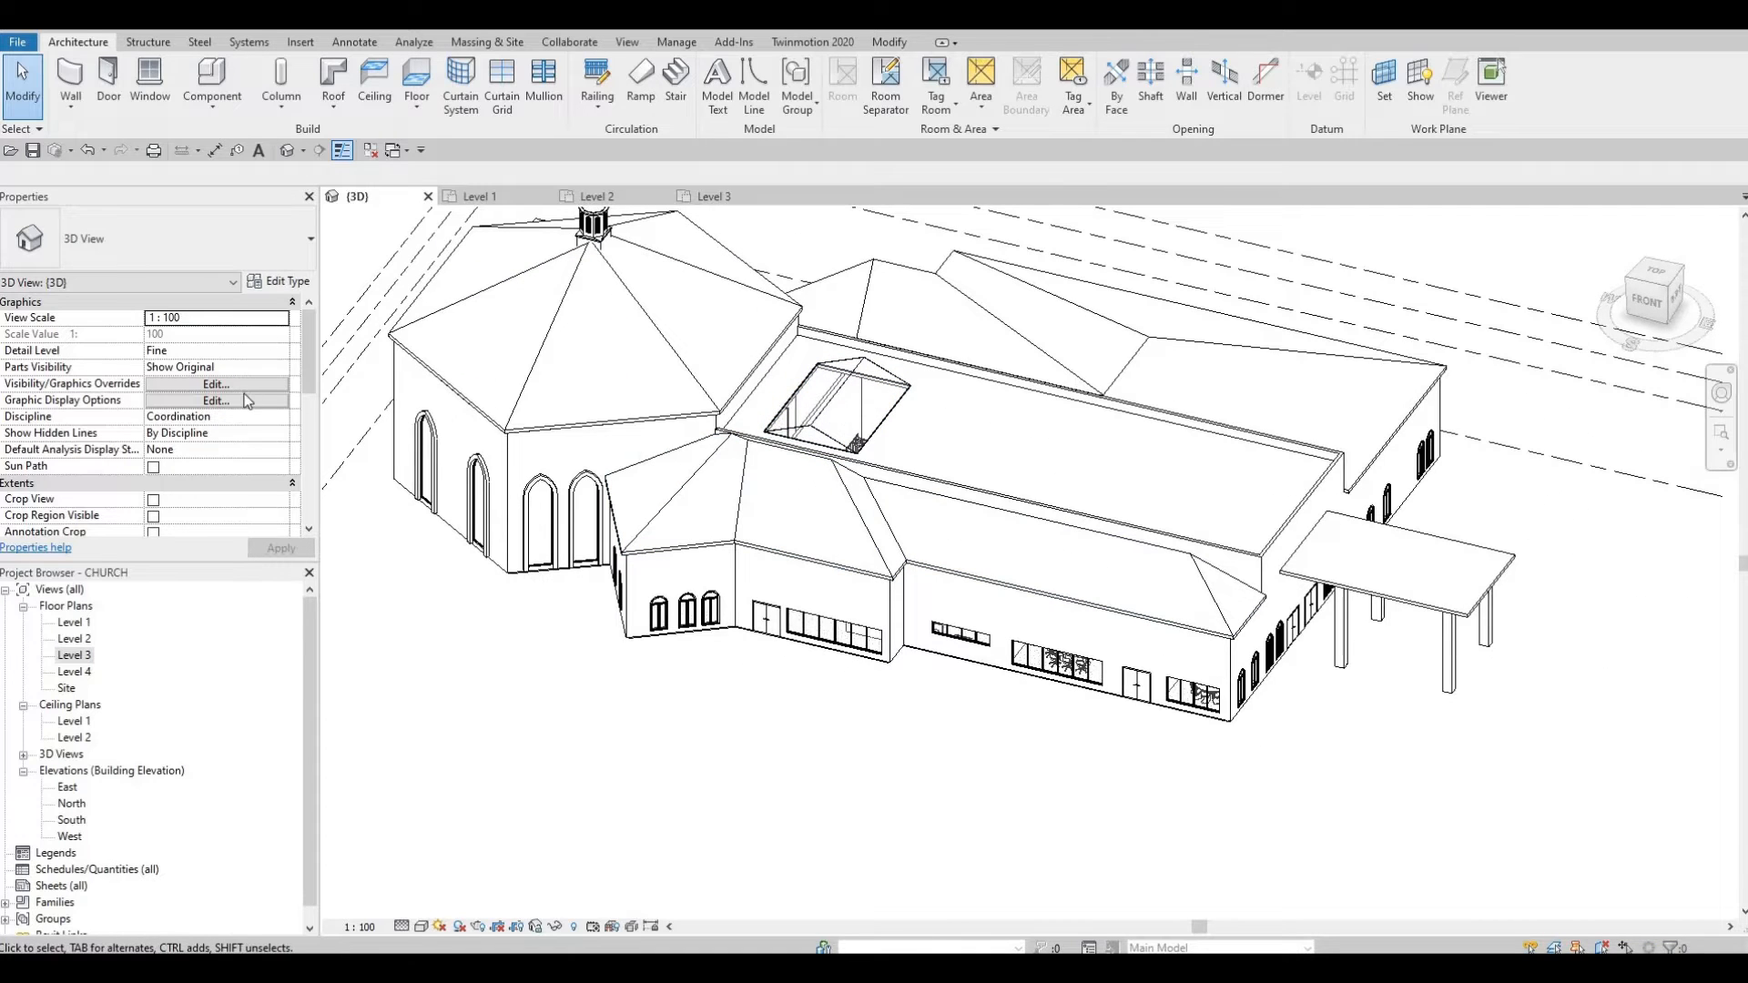
click(830, 408)
Step: Change the skylight type to Width 4000 and Height 6000 and apply it
click(288, 282)
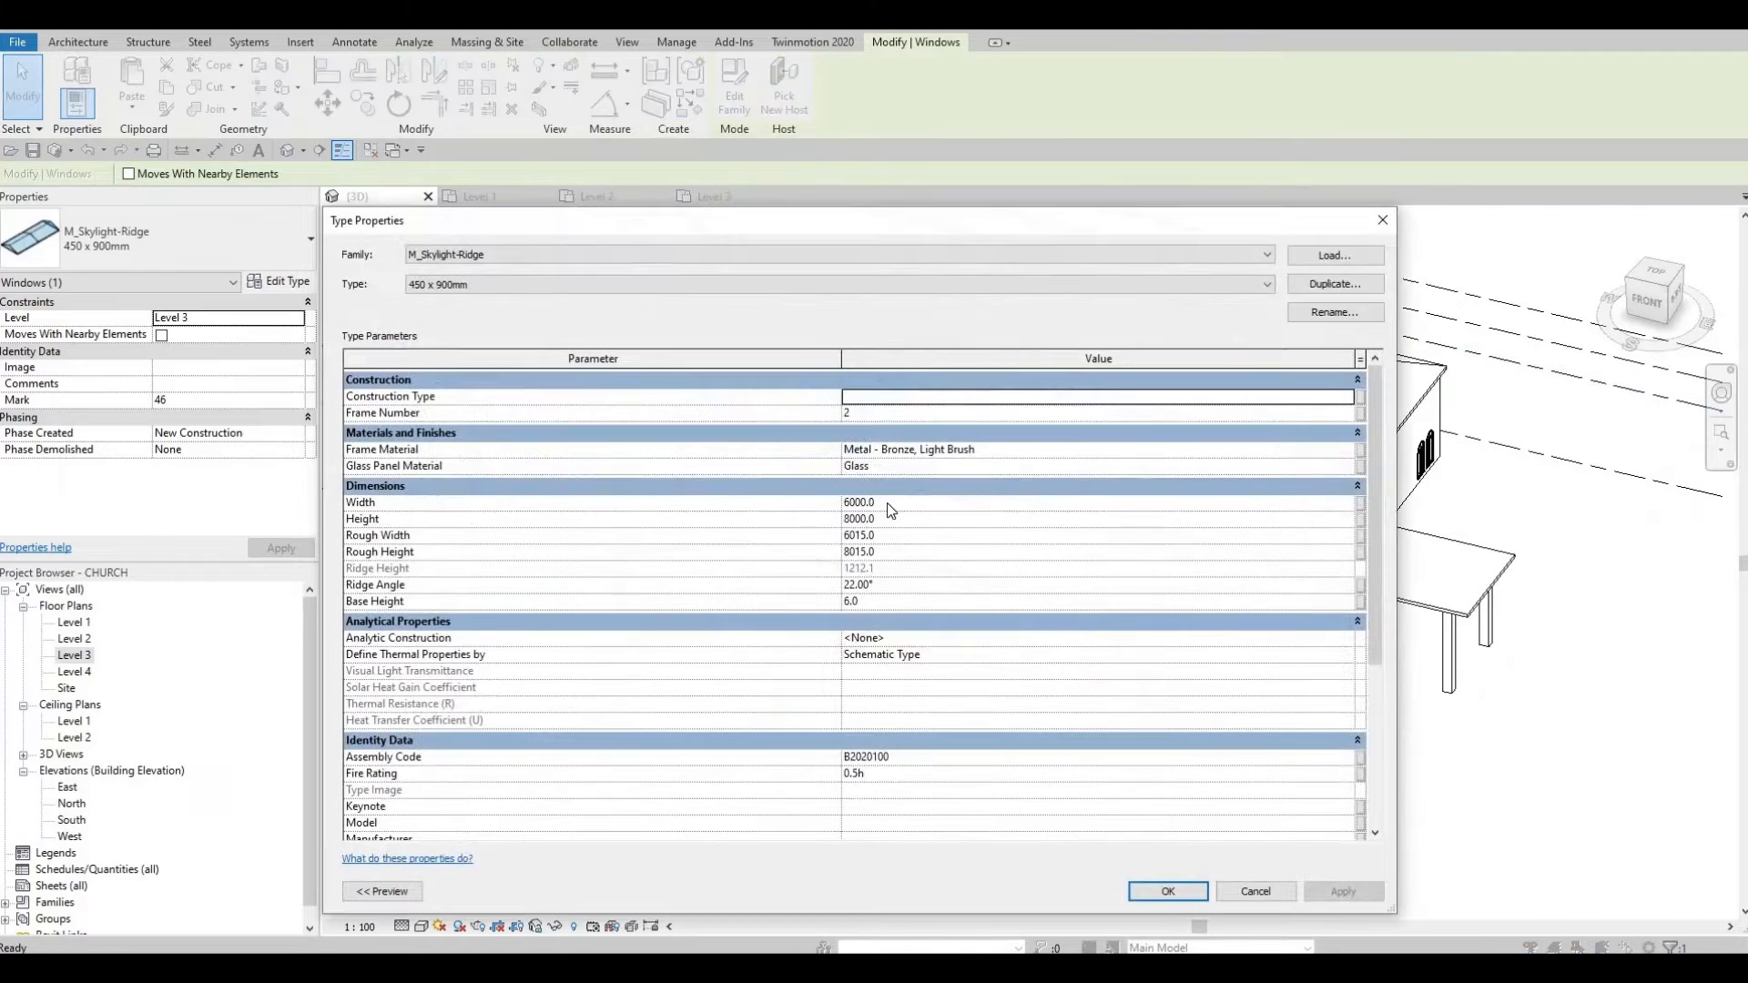
click(888, 503)
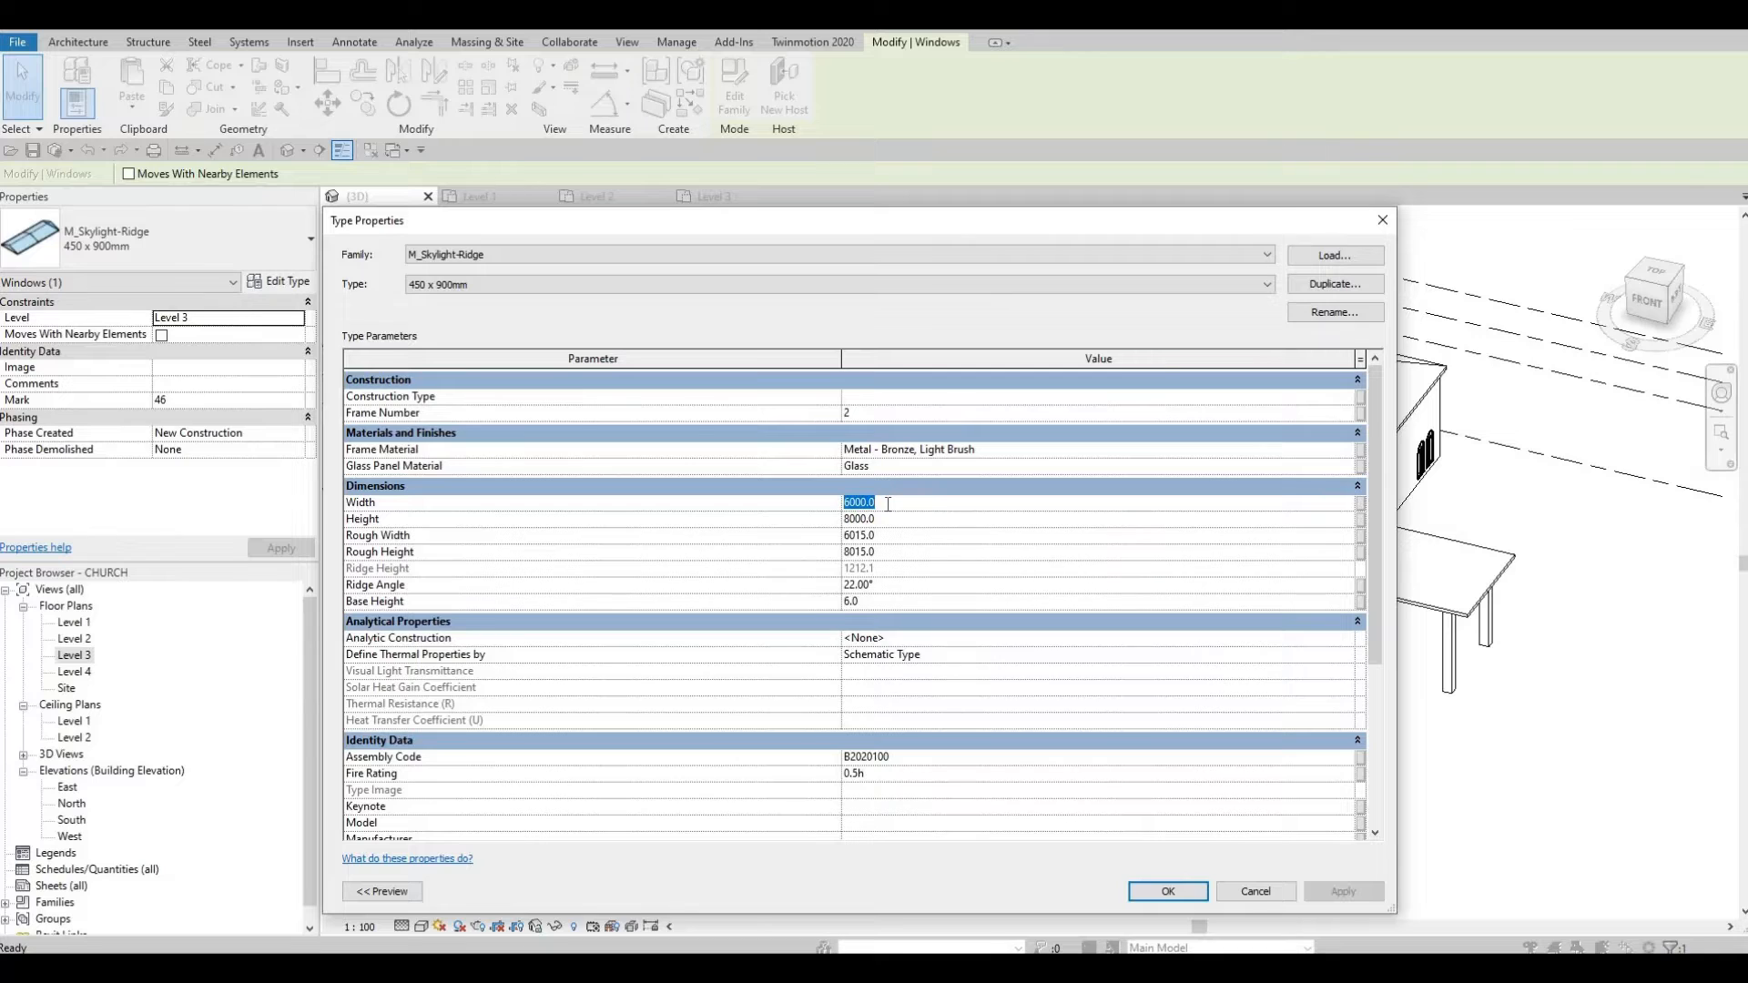
text(400)
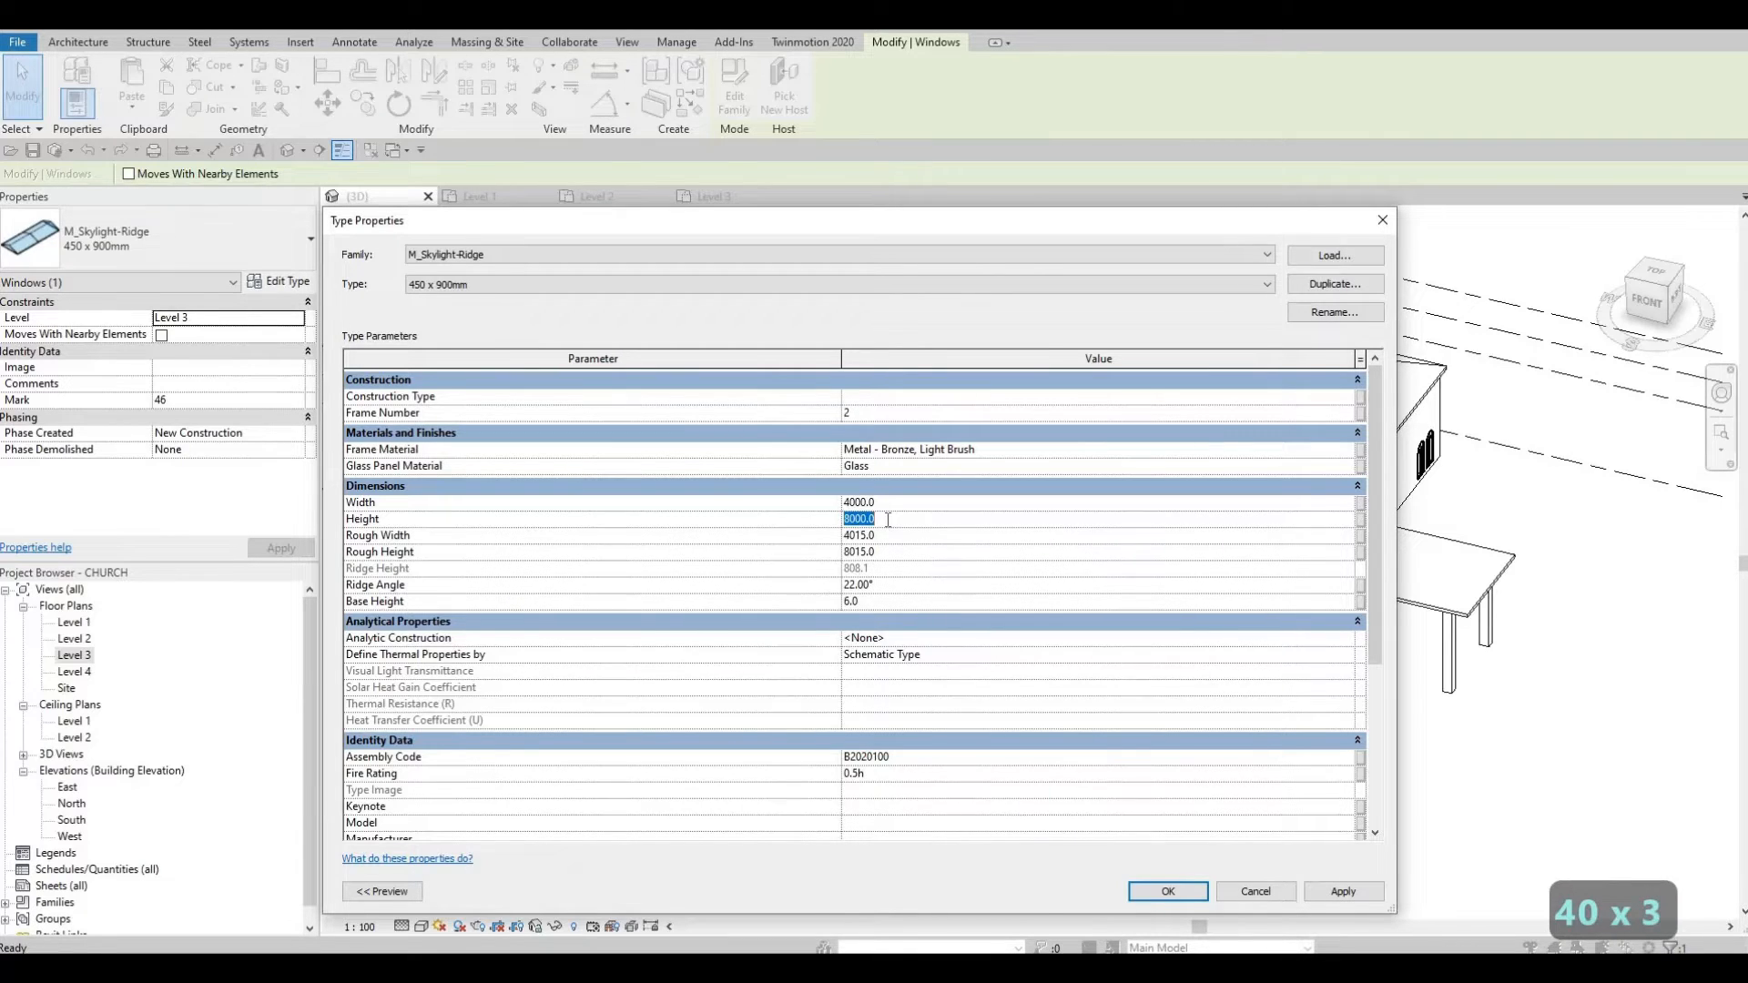
text(600)
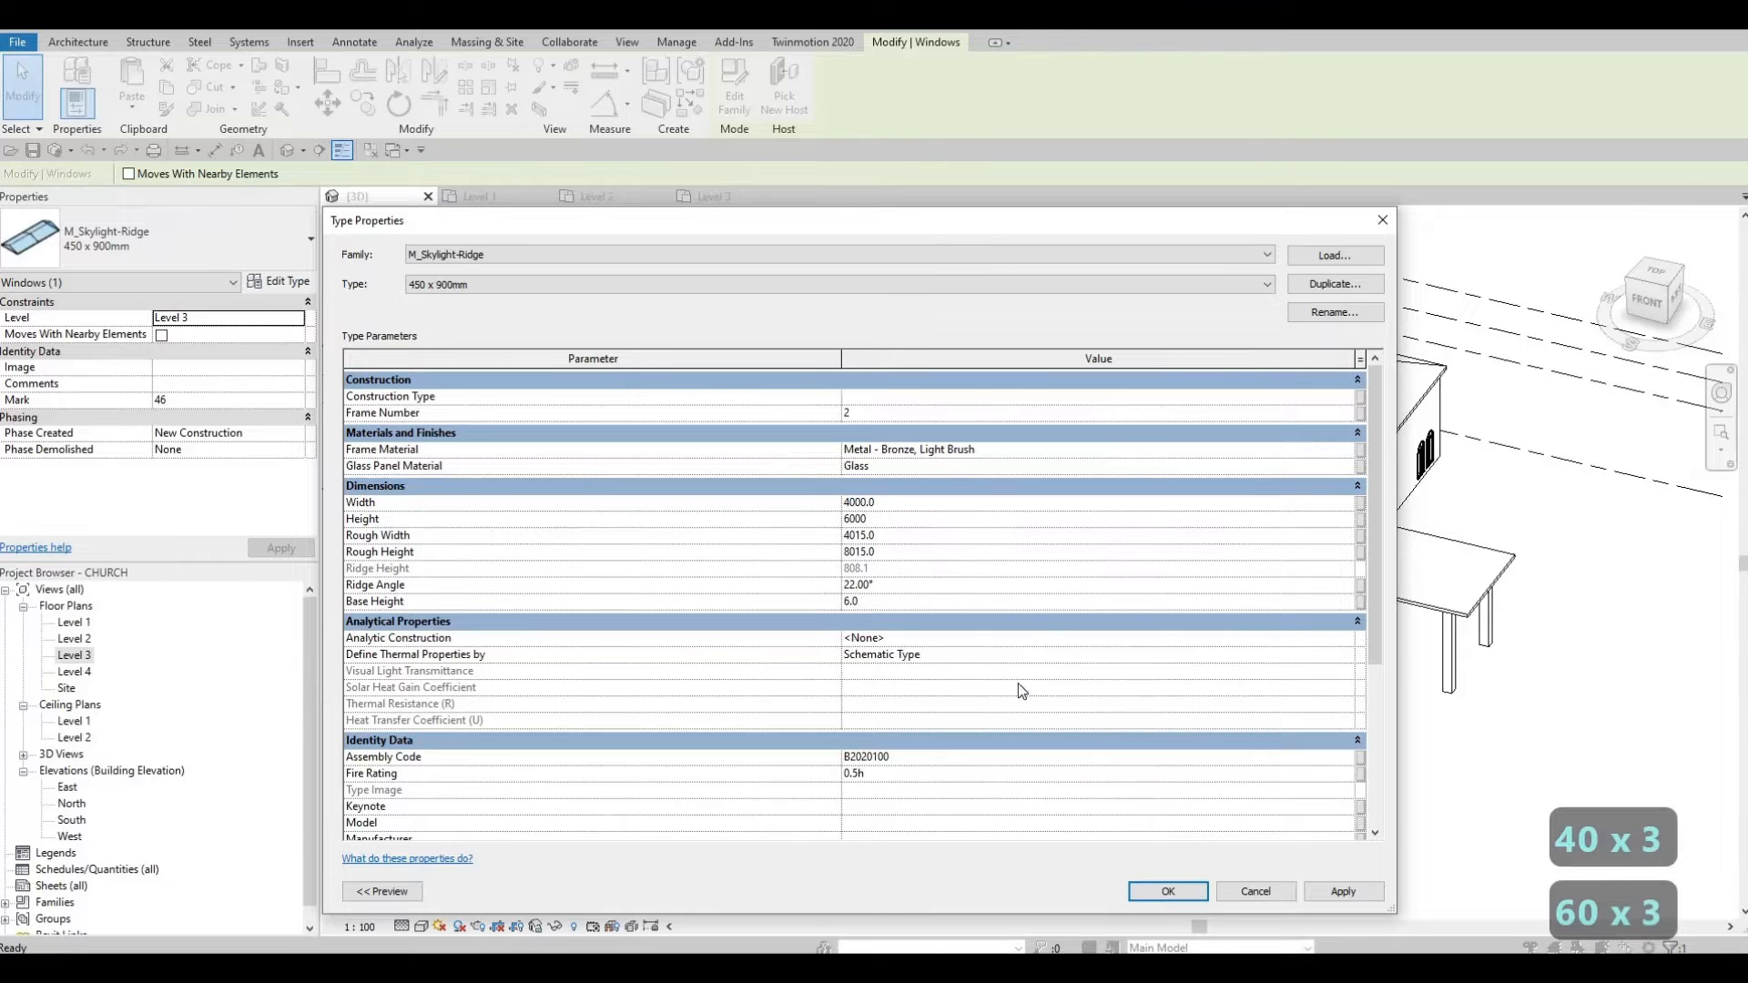
text(0)
key(Return)
click(1343, 891)
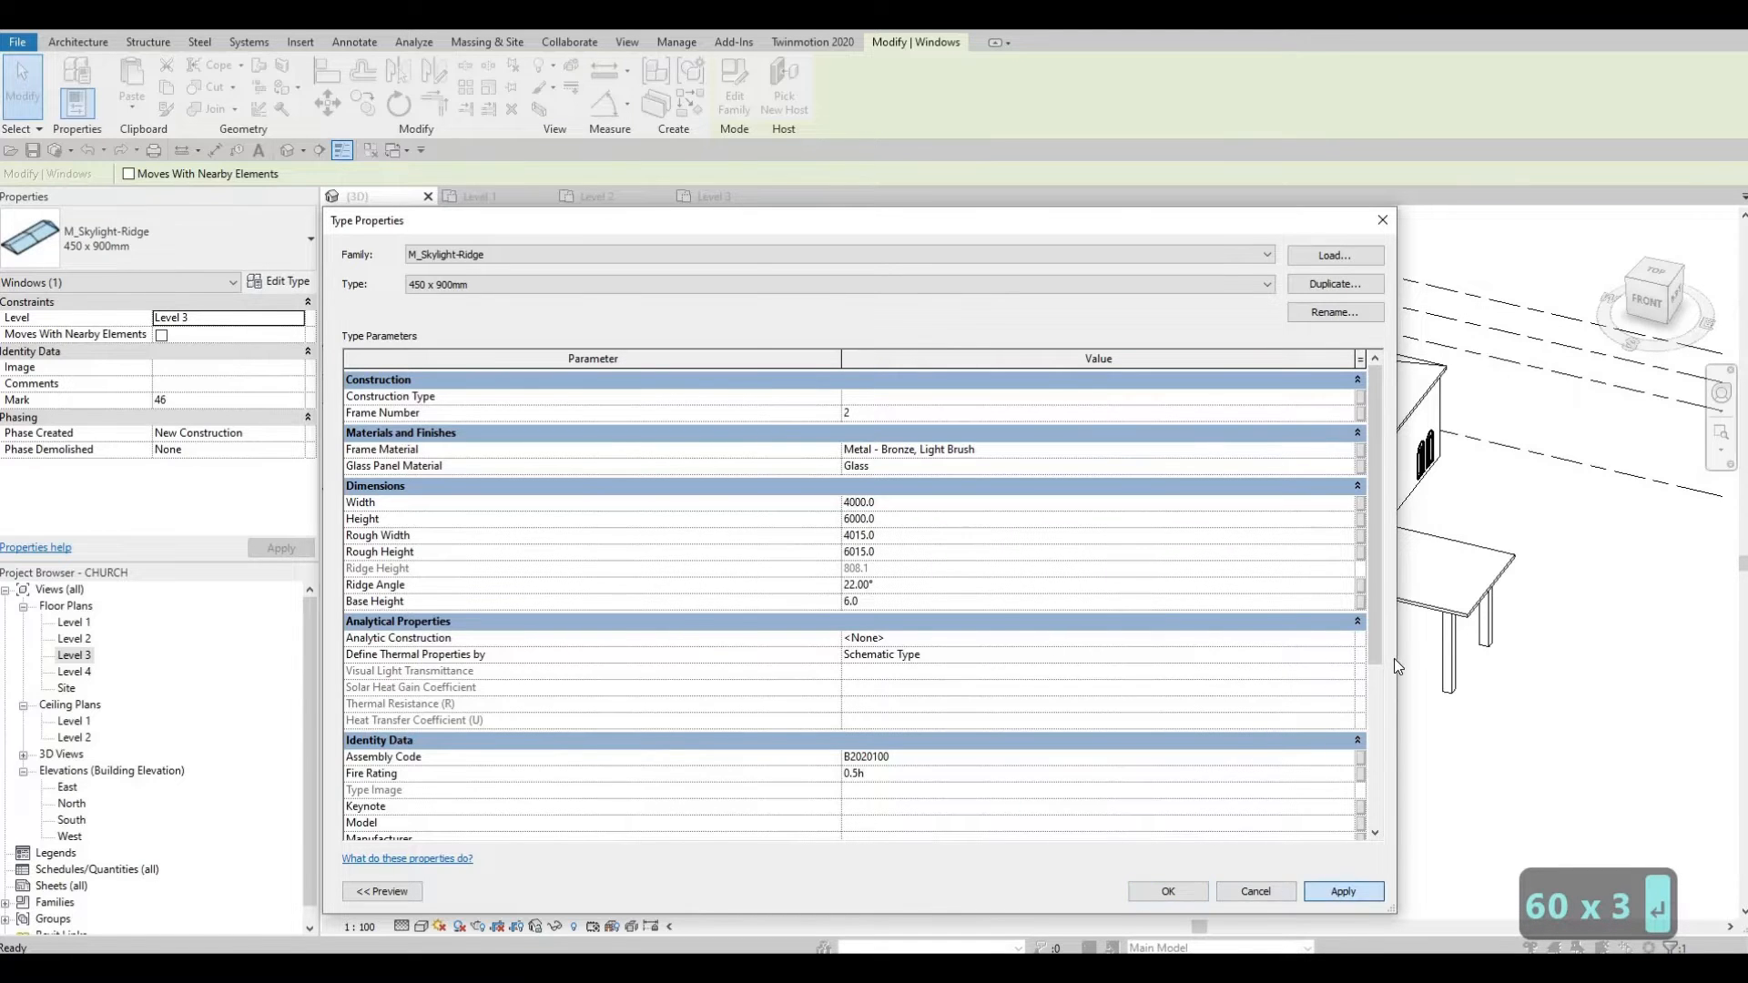
click(1383, 220)
Step: Deselect the skylight, orbit to a higher front view, and return to the Level 3 plan
key(Escape)
scroll(888, 572, up, 1)
shift+middle_drag(882, 582, 993, 708)
double_click(75, 656)
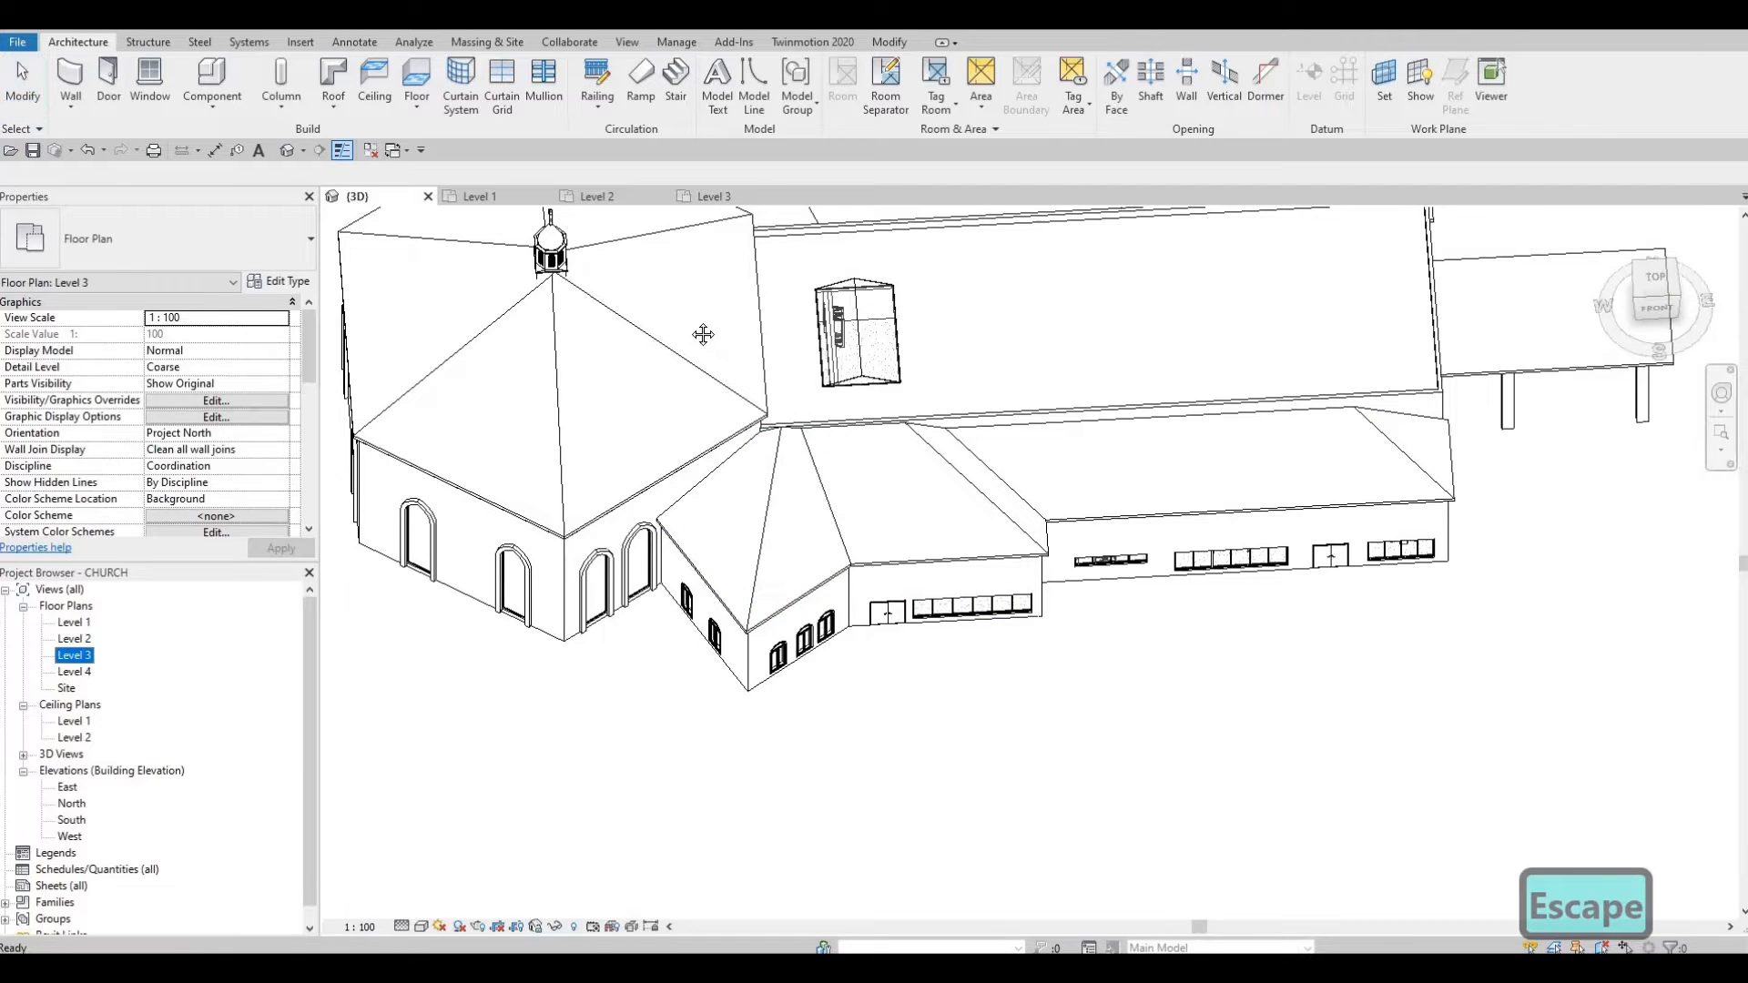
Step: Move the skylight up-left so it sits 4600 from the nave roof's edge
click(690, 407)
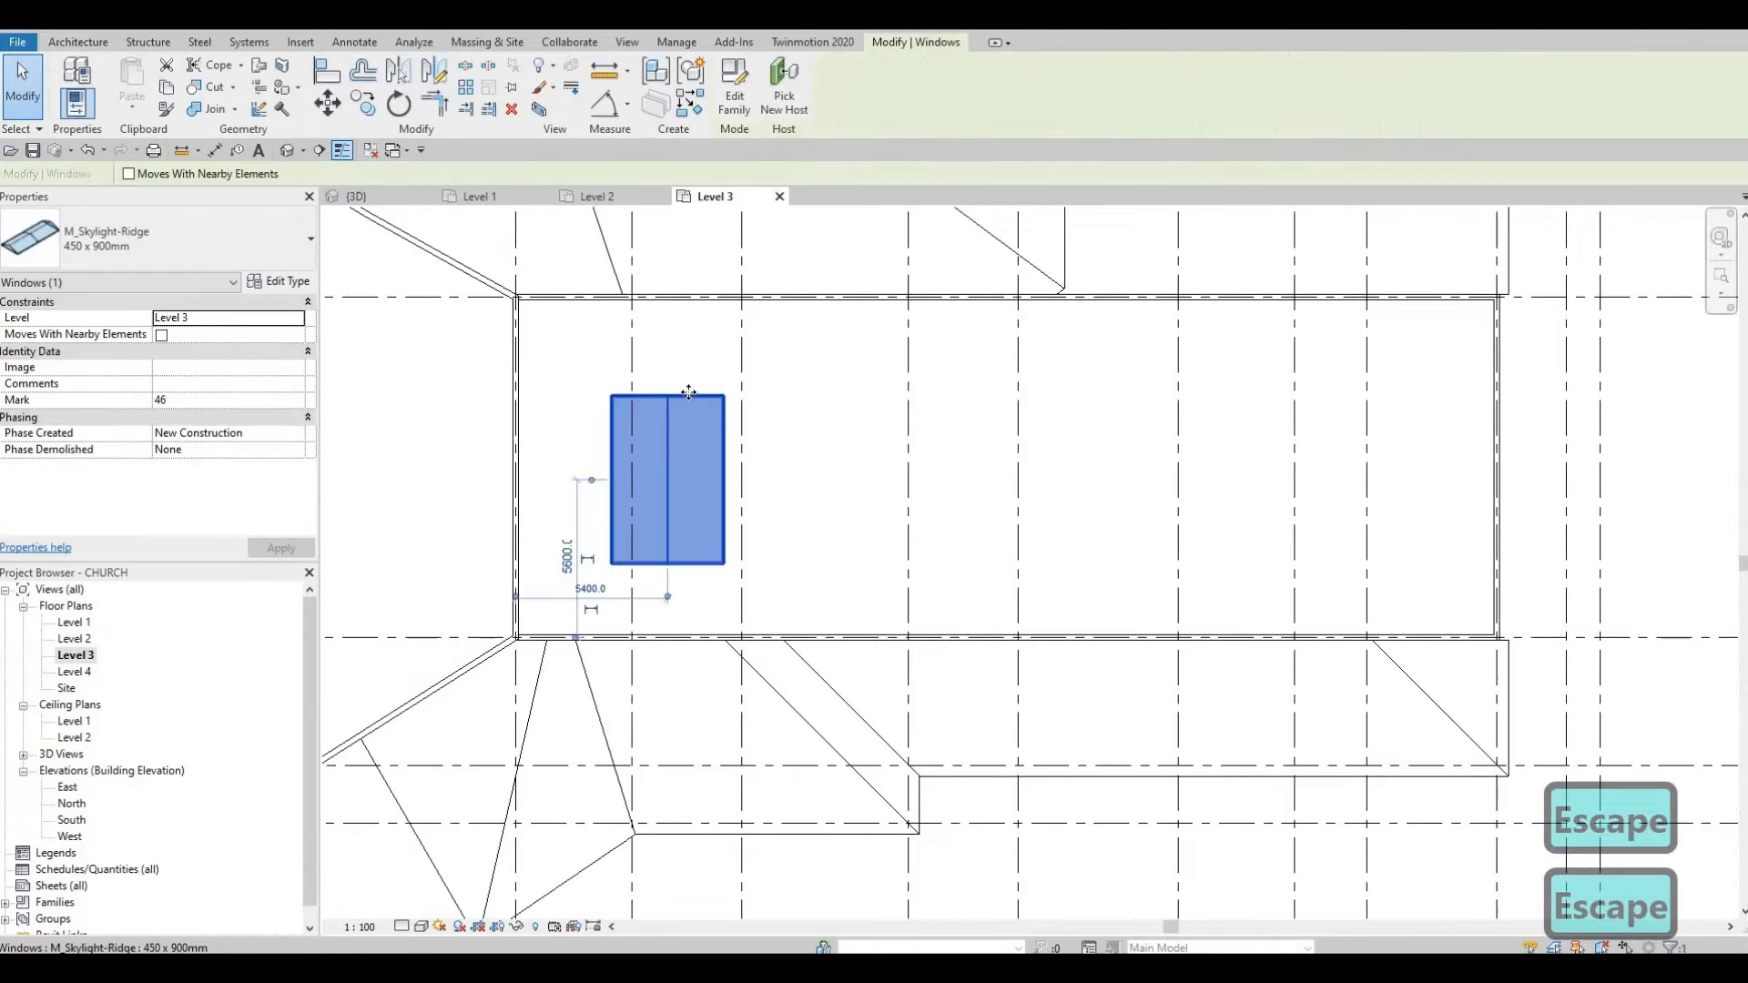
mouse_move(686, 399)
mouse_down()
mouse_move(672, 380)
mouse_move(636, 432)
mouse_move(652, 396)
mouse_up()
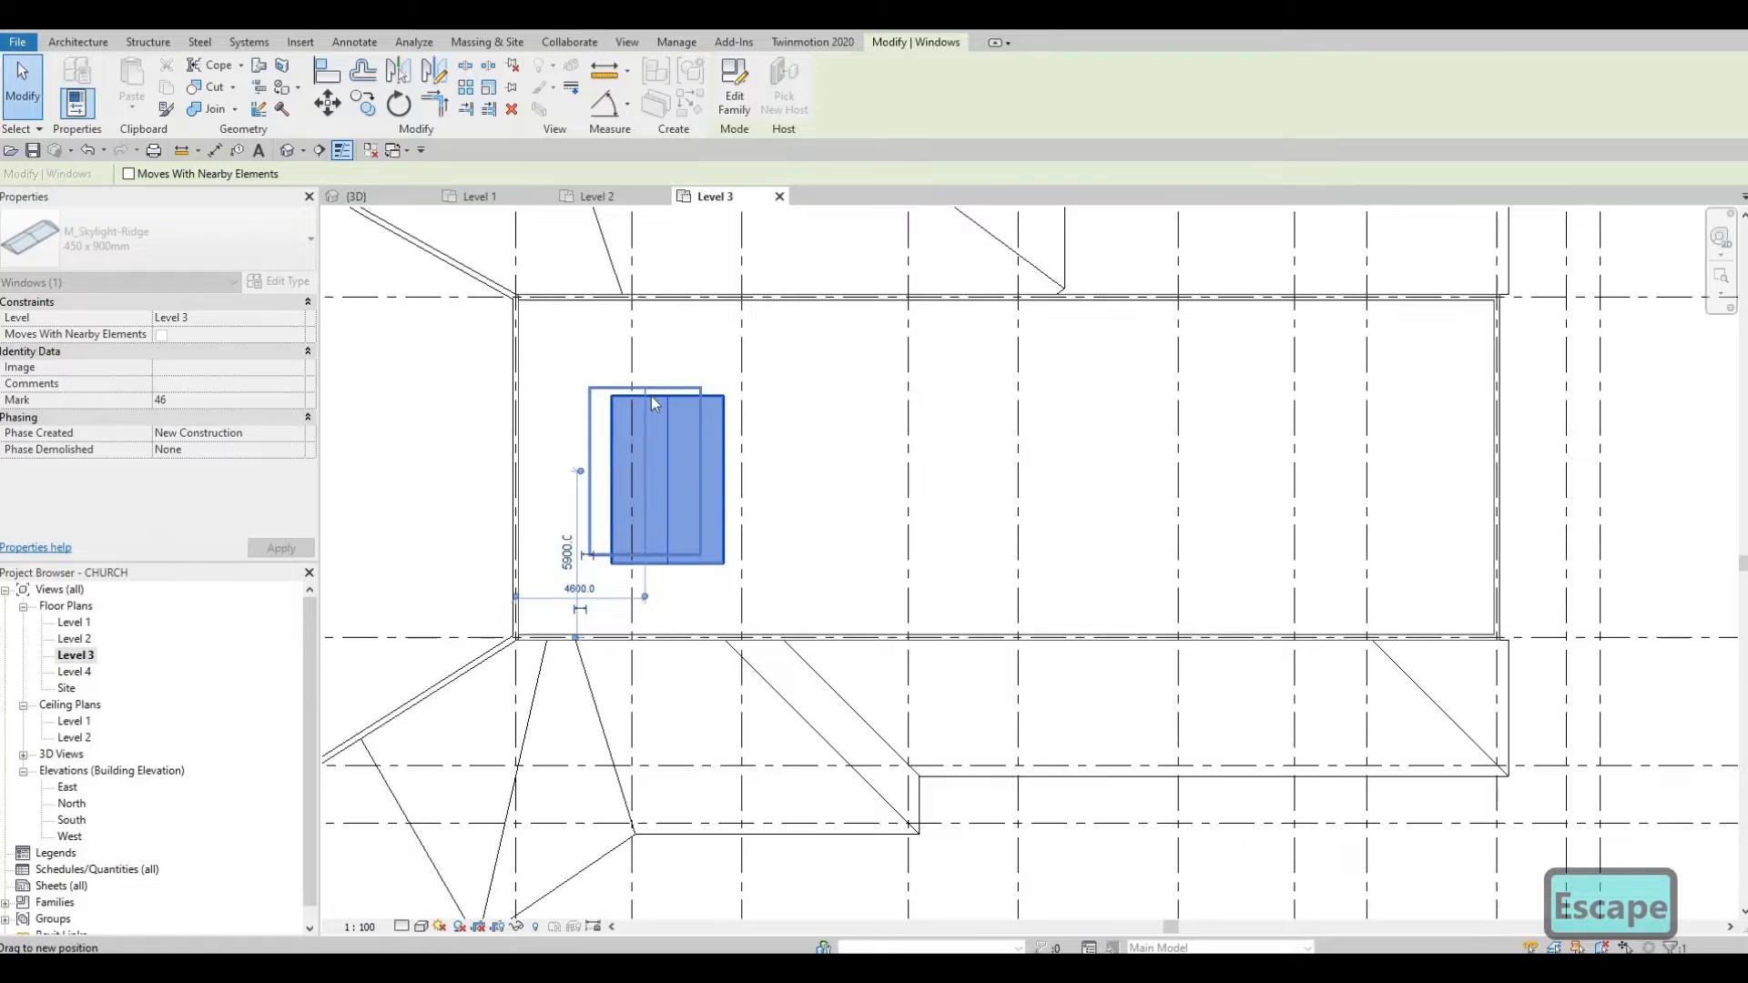
key(Escape)
key(Escape)
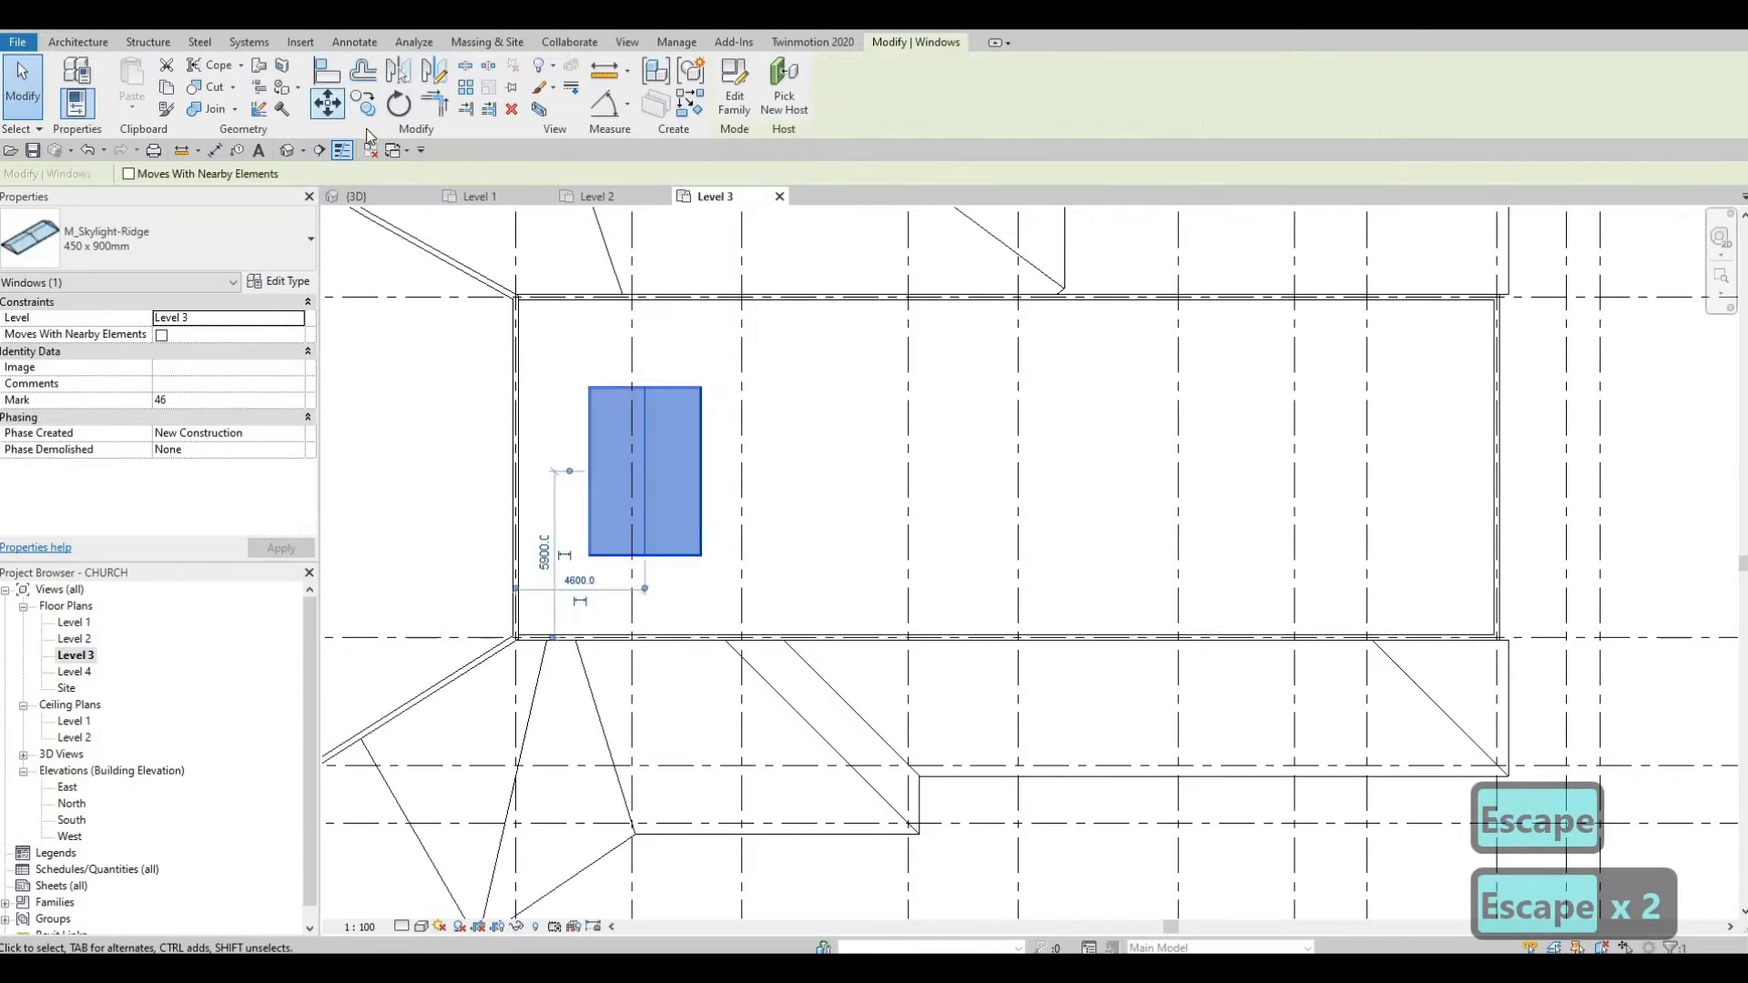
click(363, 104)
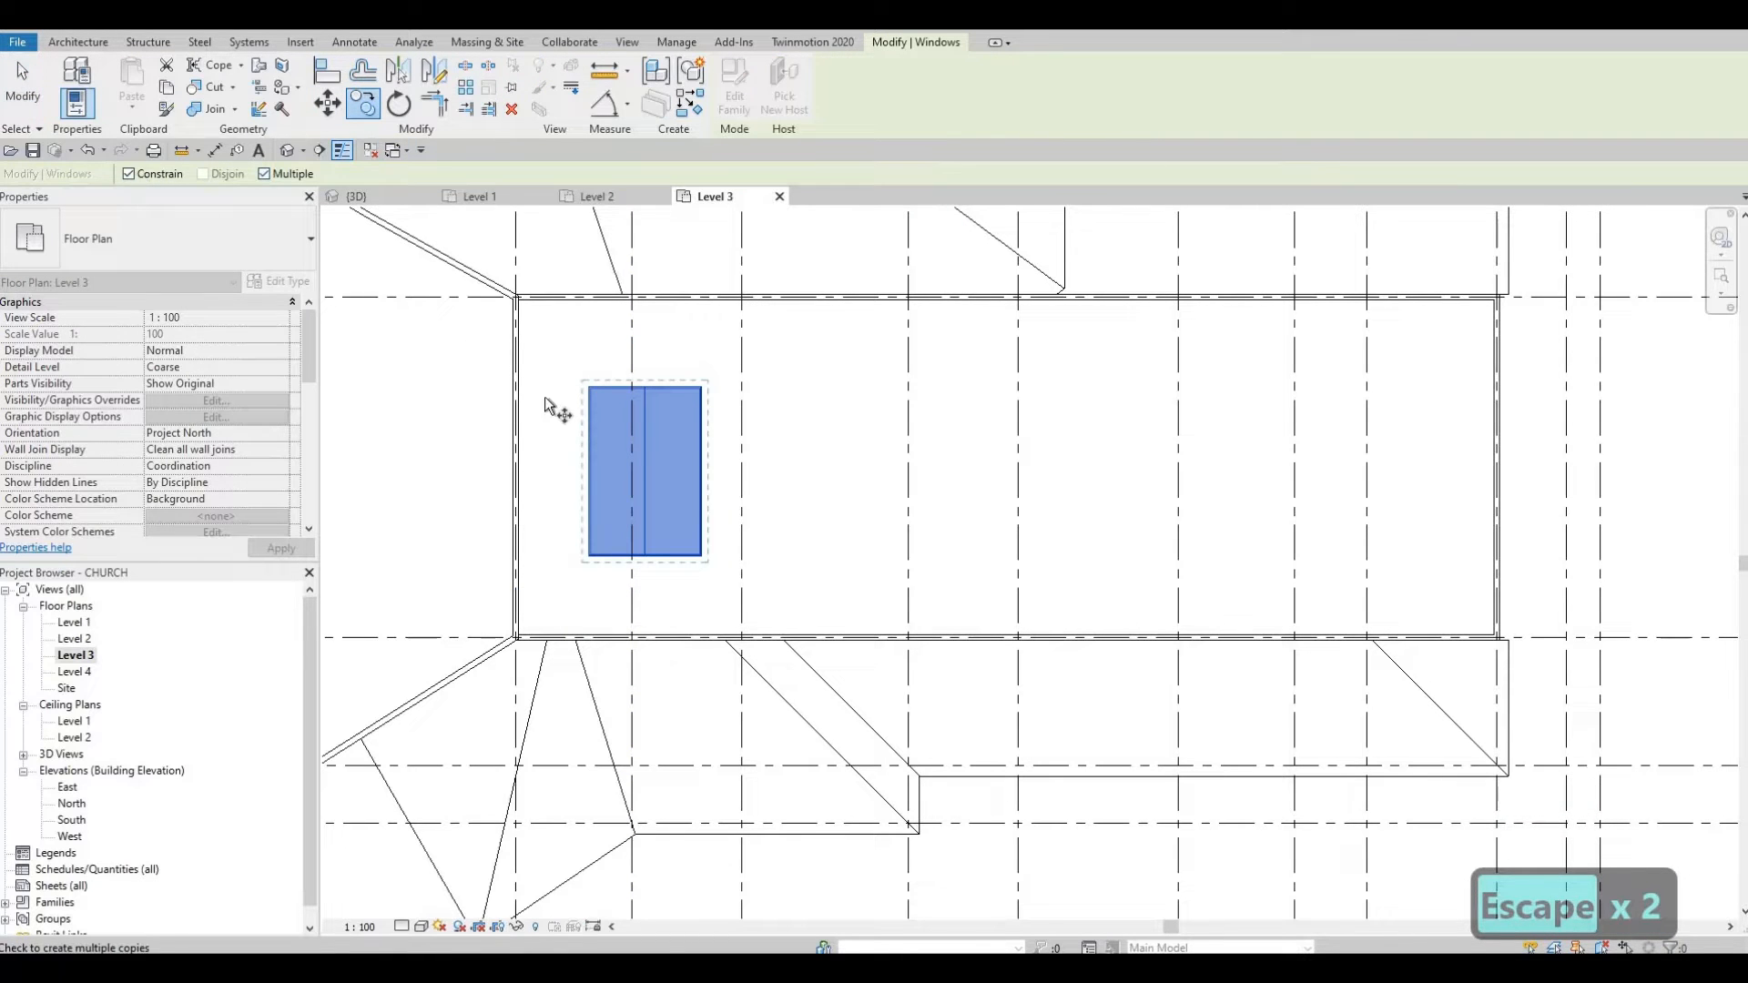
Step: Make a first skylight copy at 6000, then delete the misplaced copy
click(781, 490)
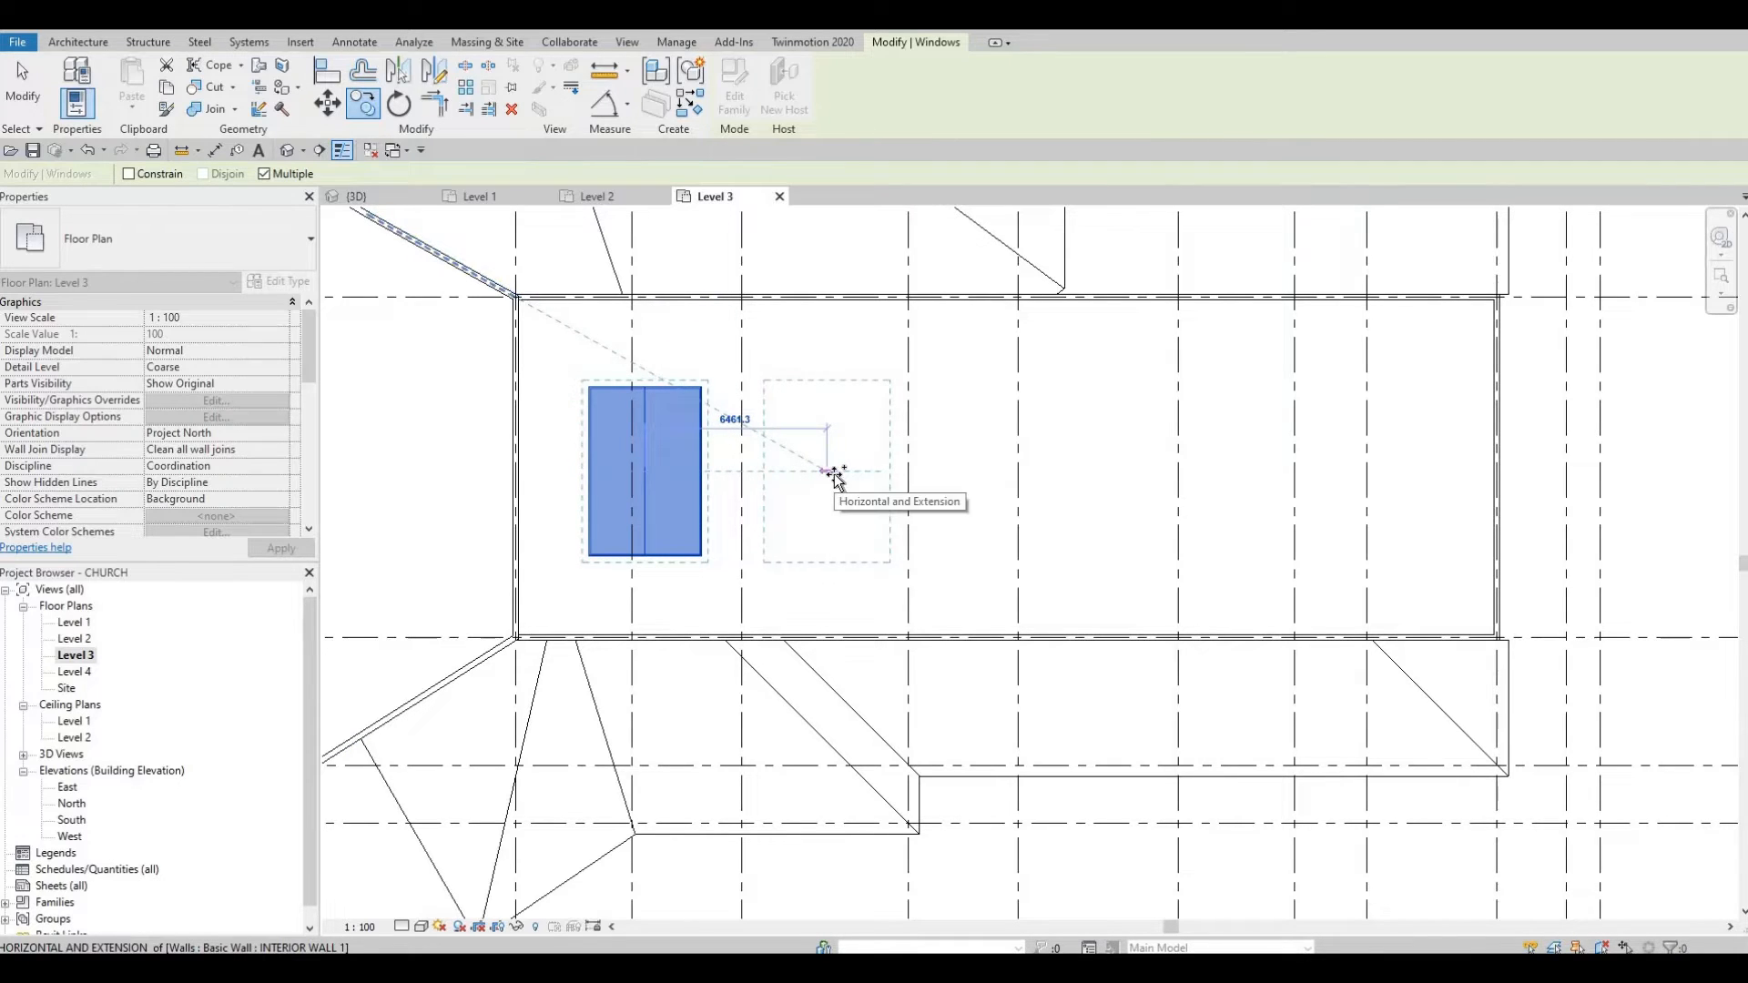
text(6000)
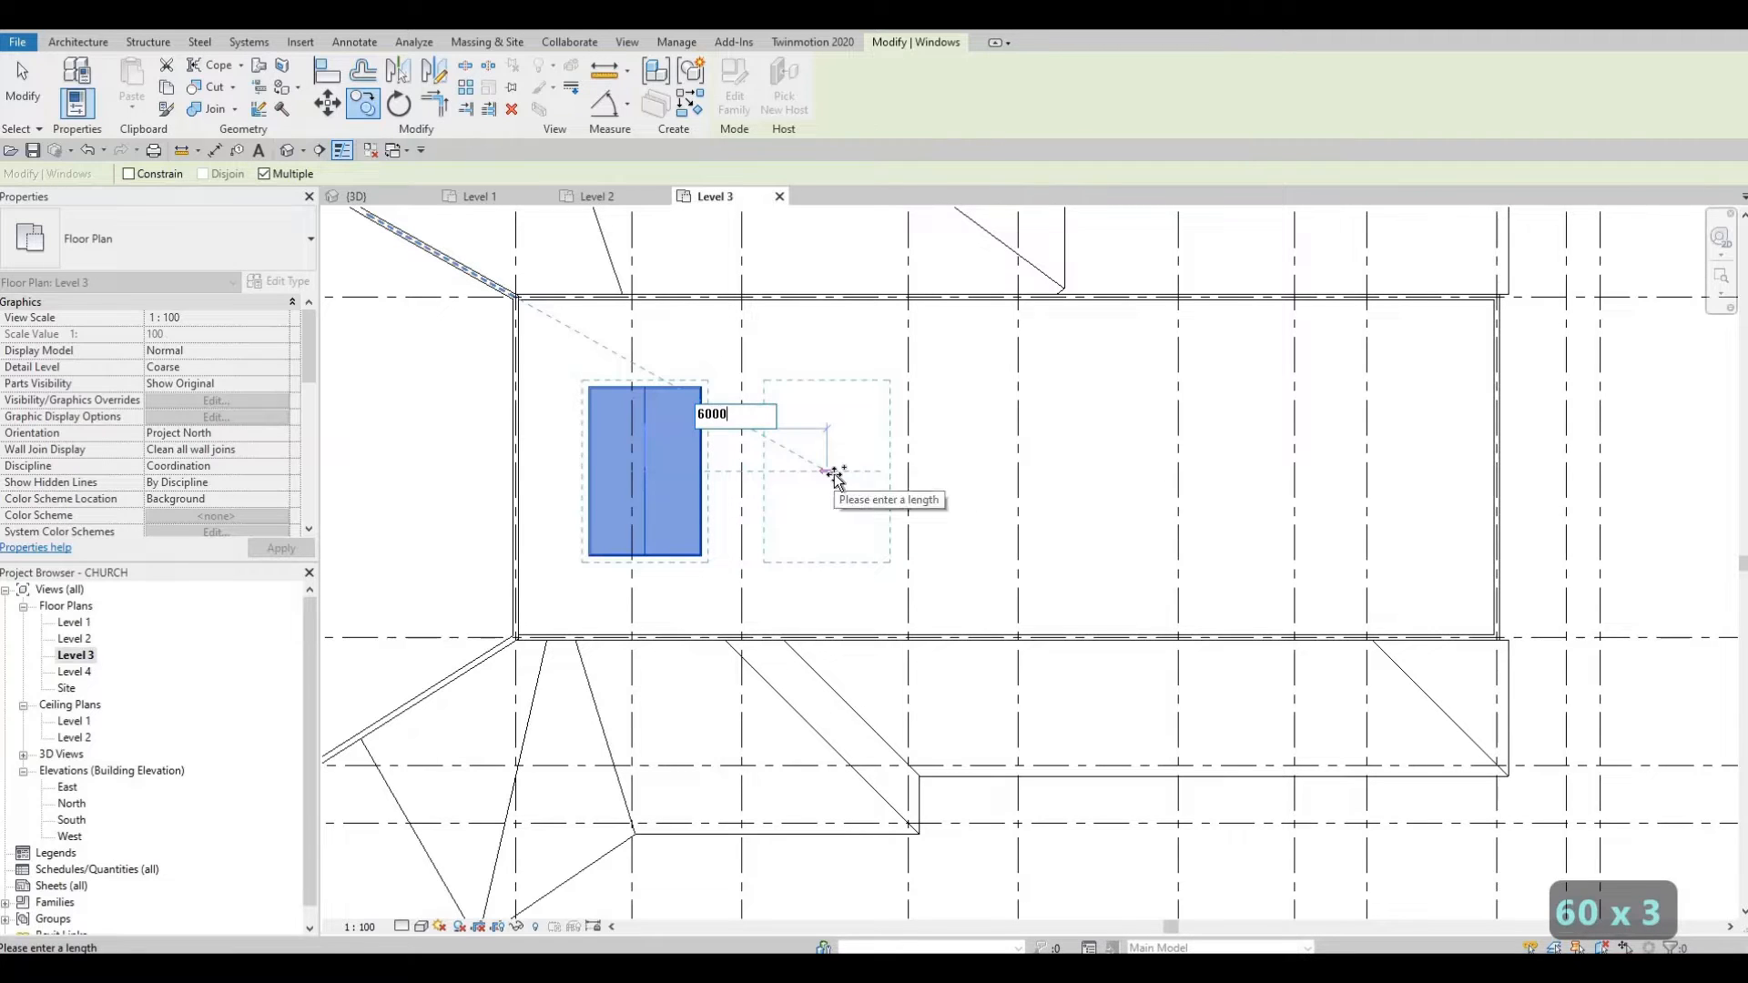
key(Return)
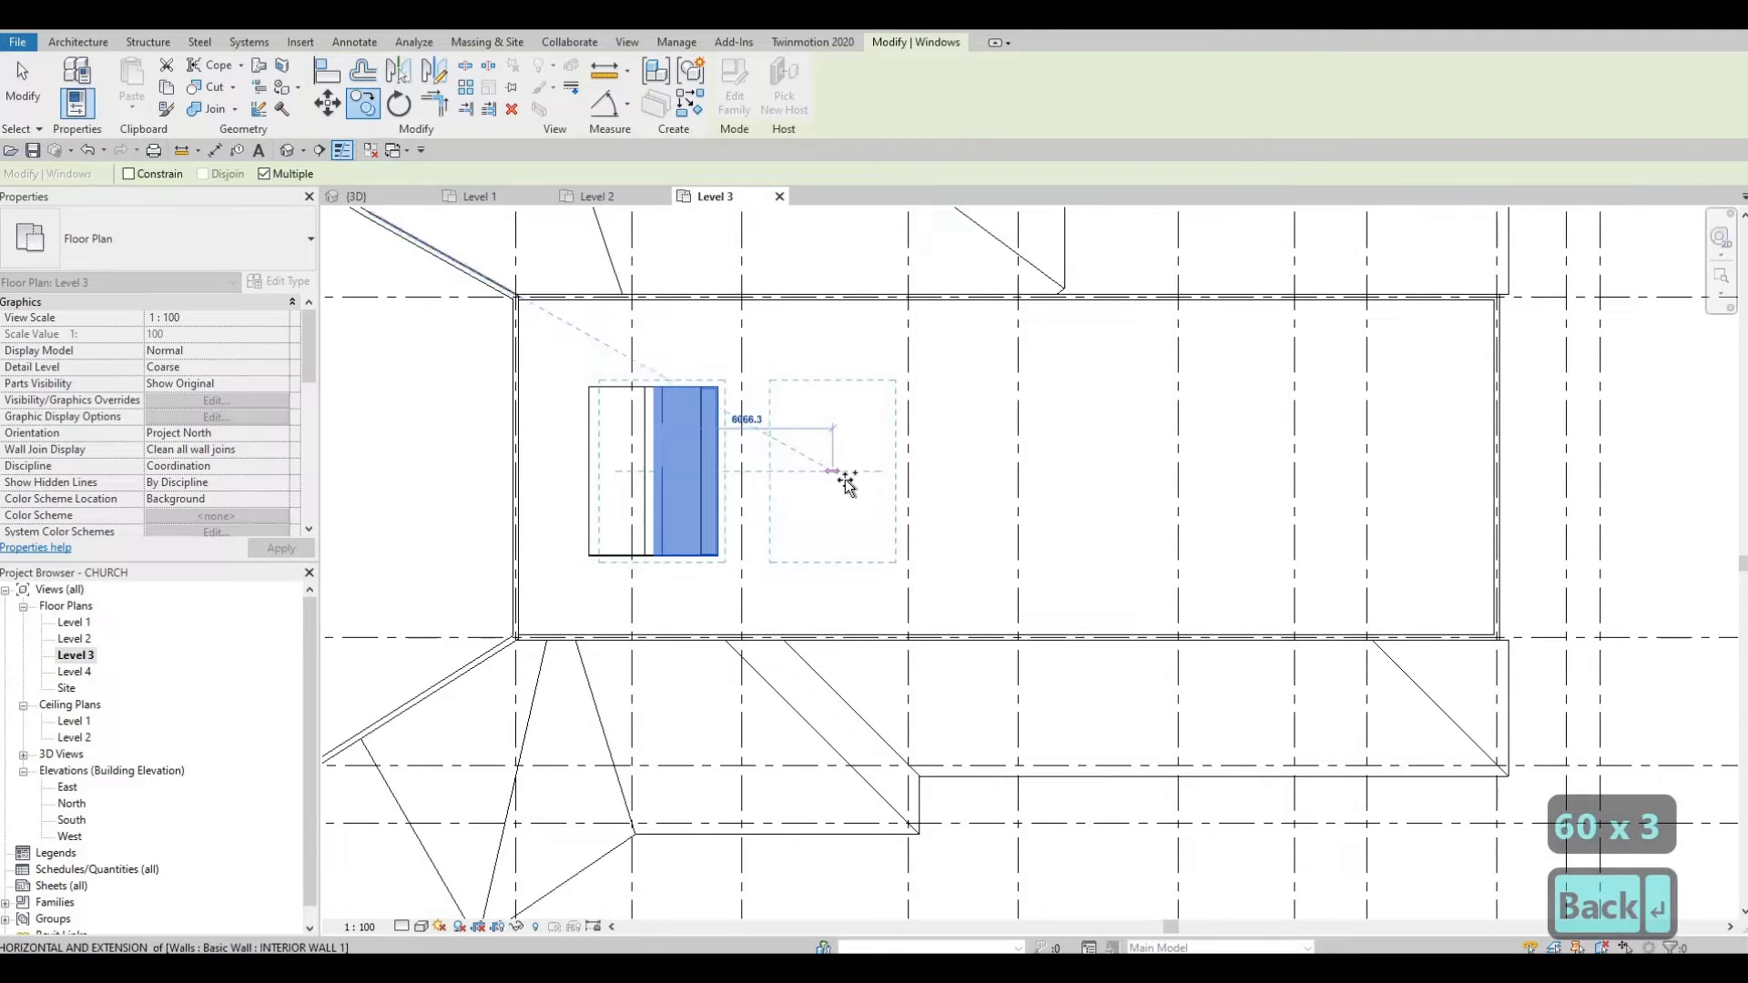
key(Escape)
key(Escape)
click(704, 470)
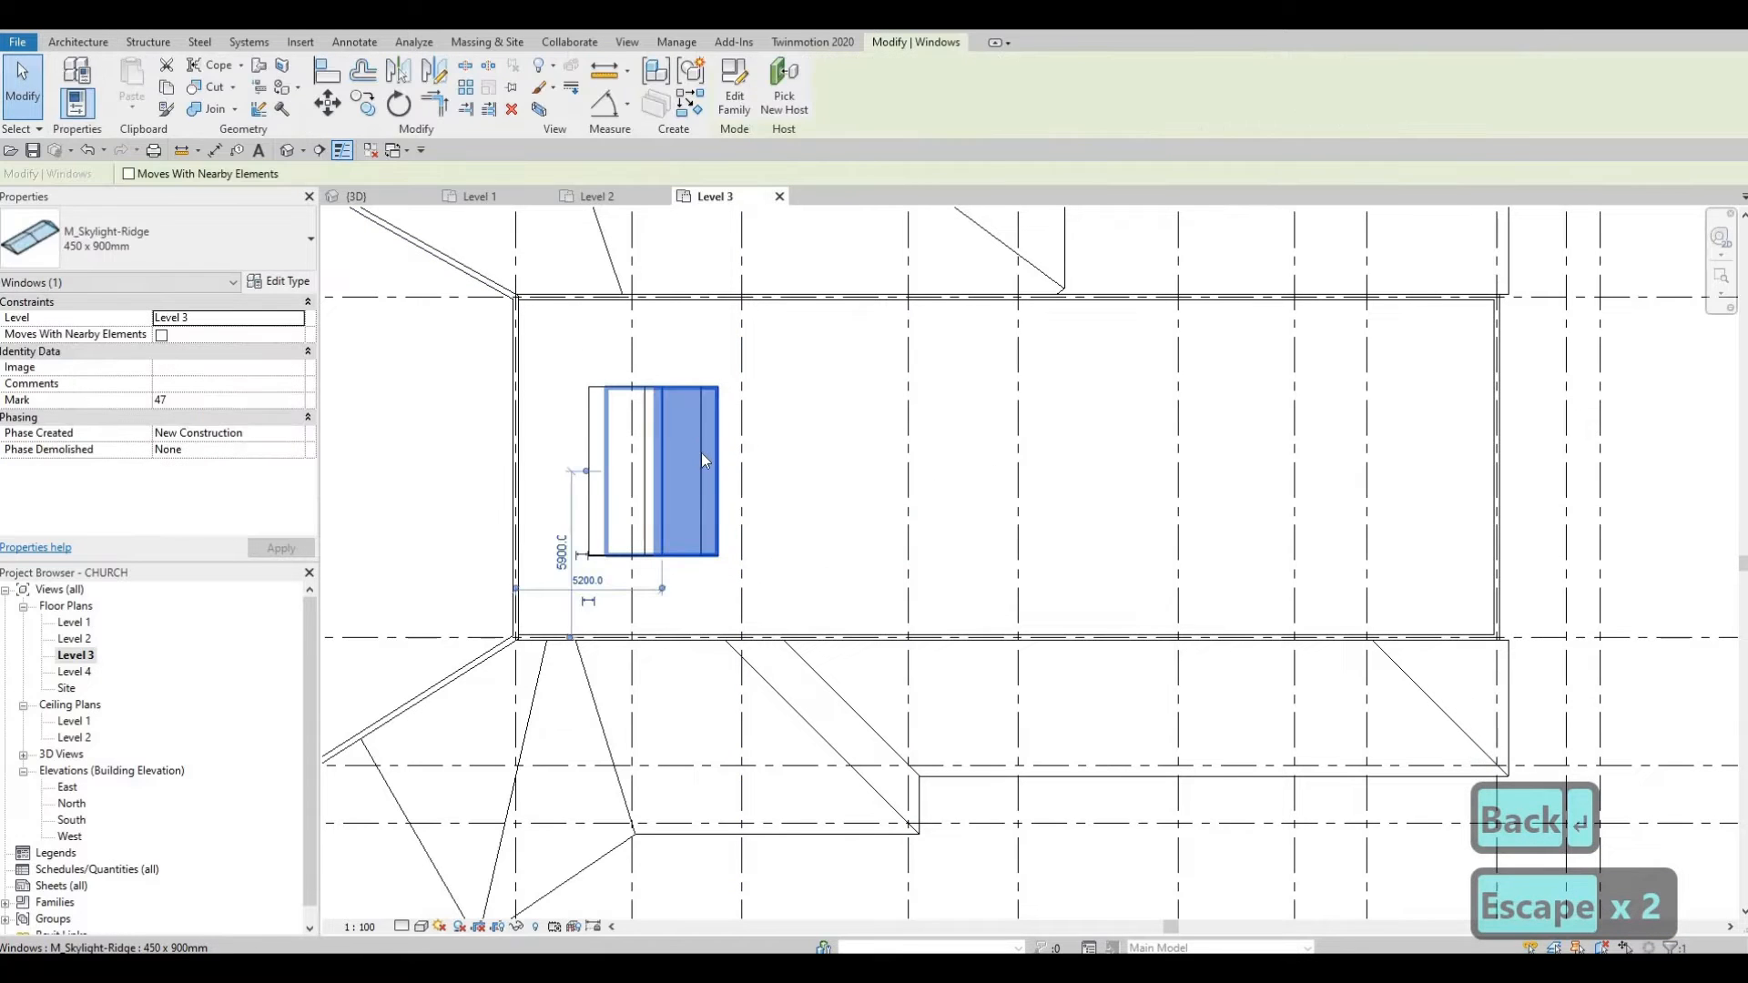
key(Delete)
click(701, 453)
Step: Copy the skylight five times at 6000 spacing to form a row of six
click(368, 106)
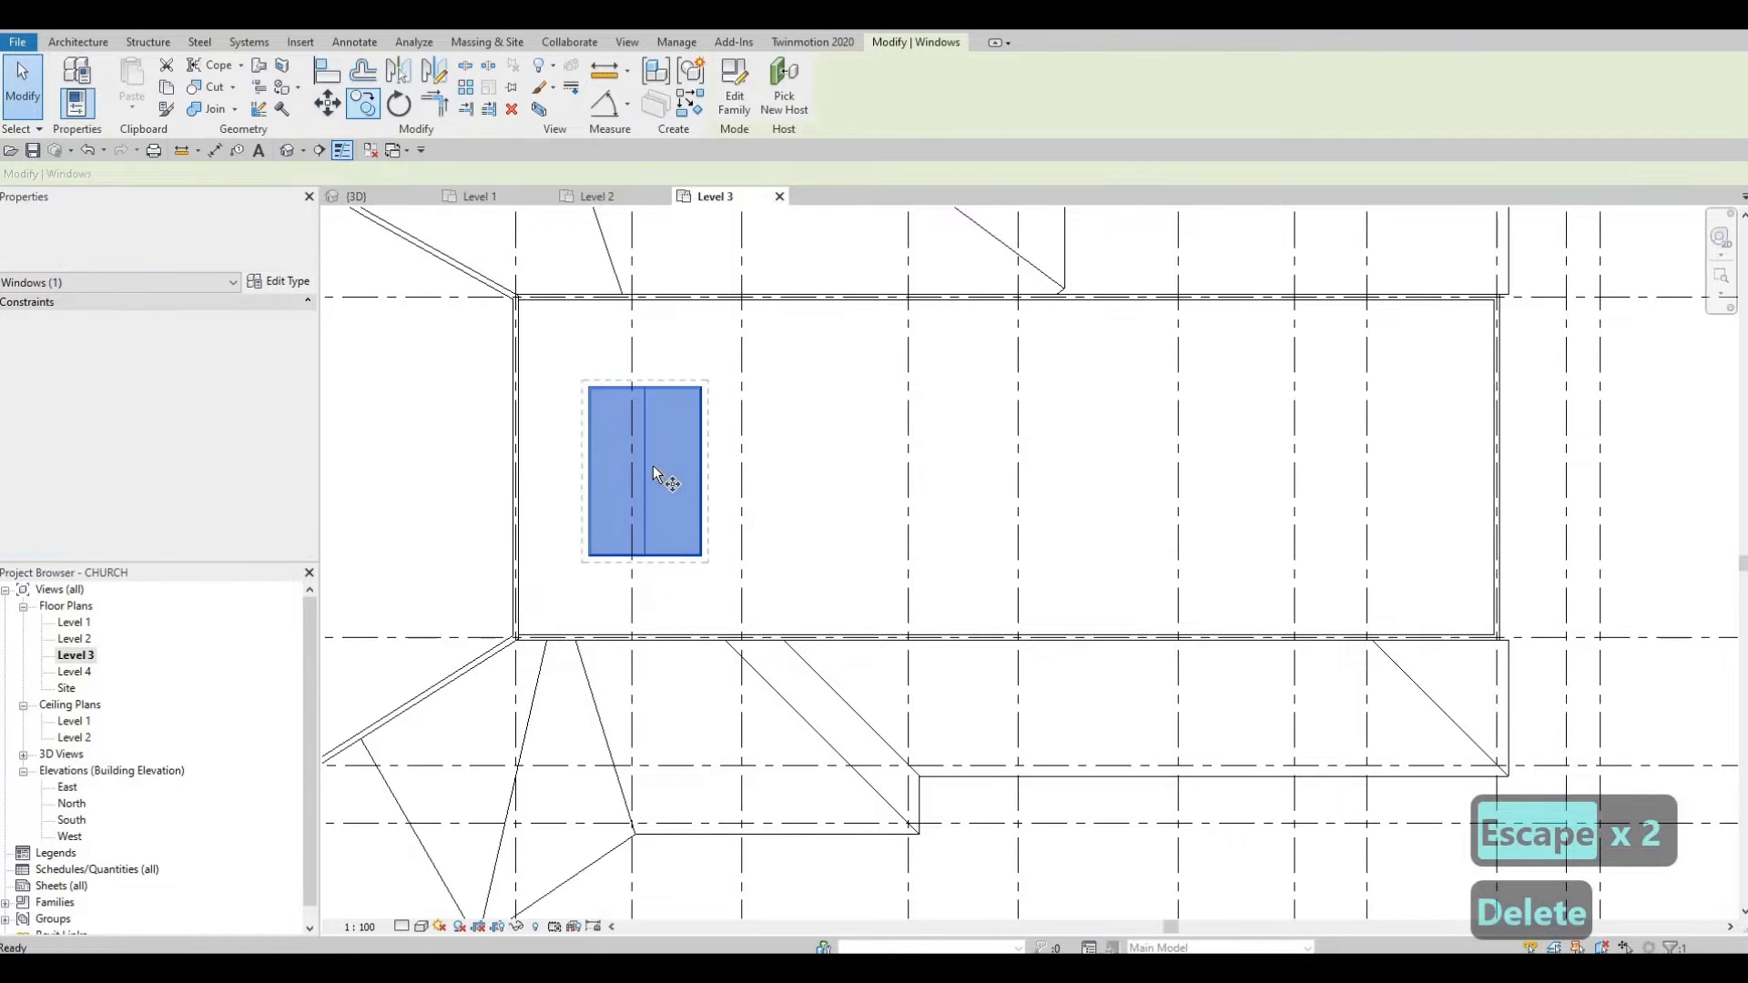
click(793, 483)
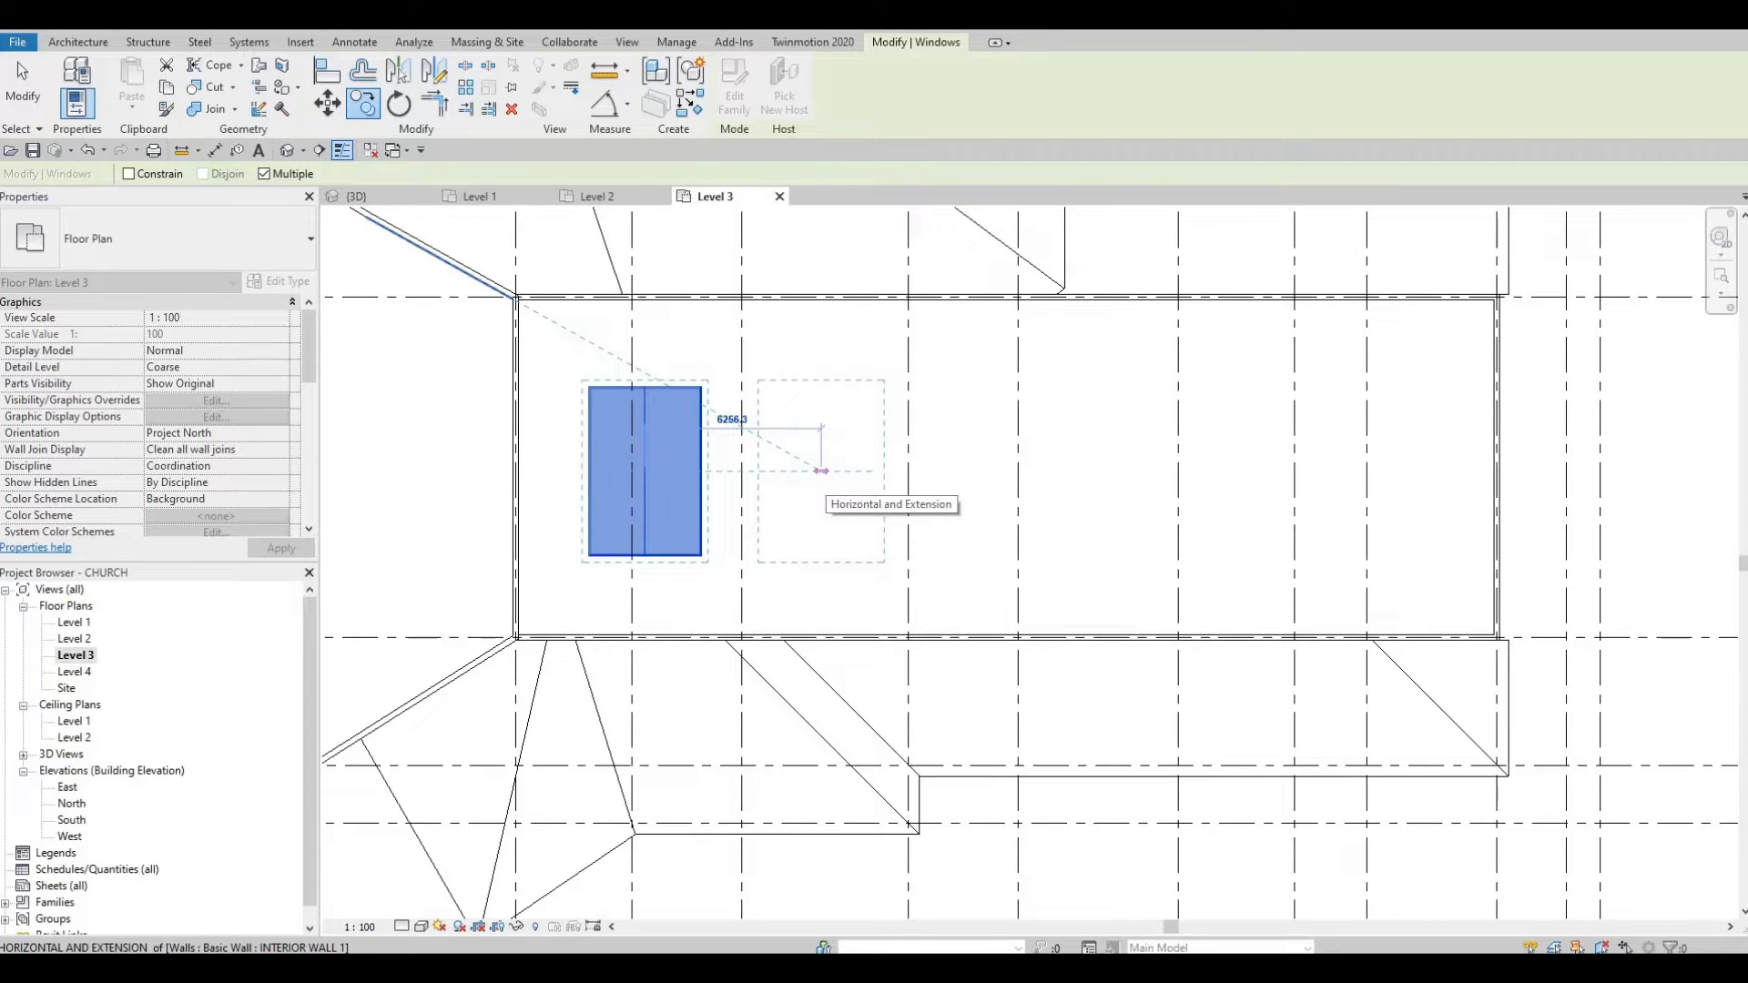
text(6000)
key(Return)
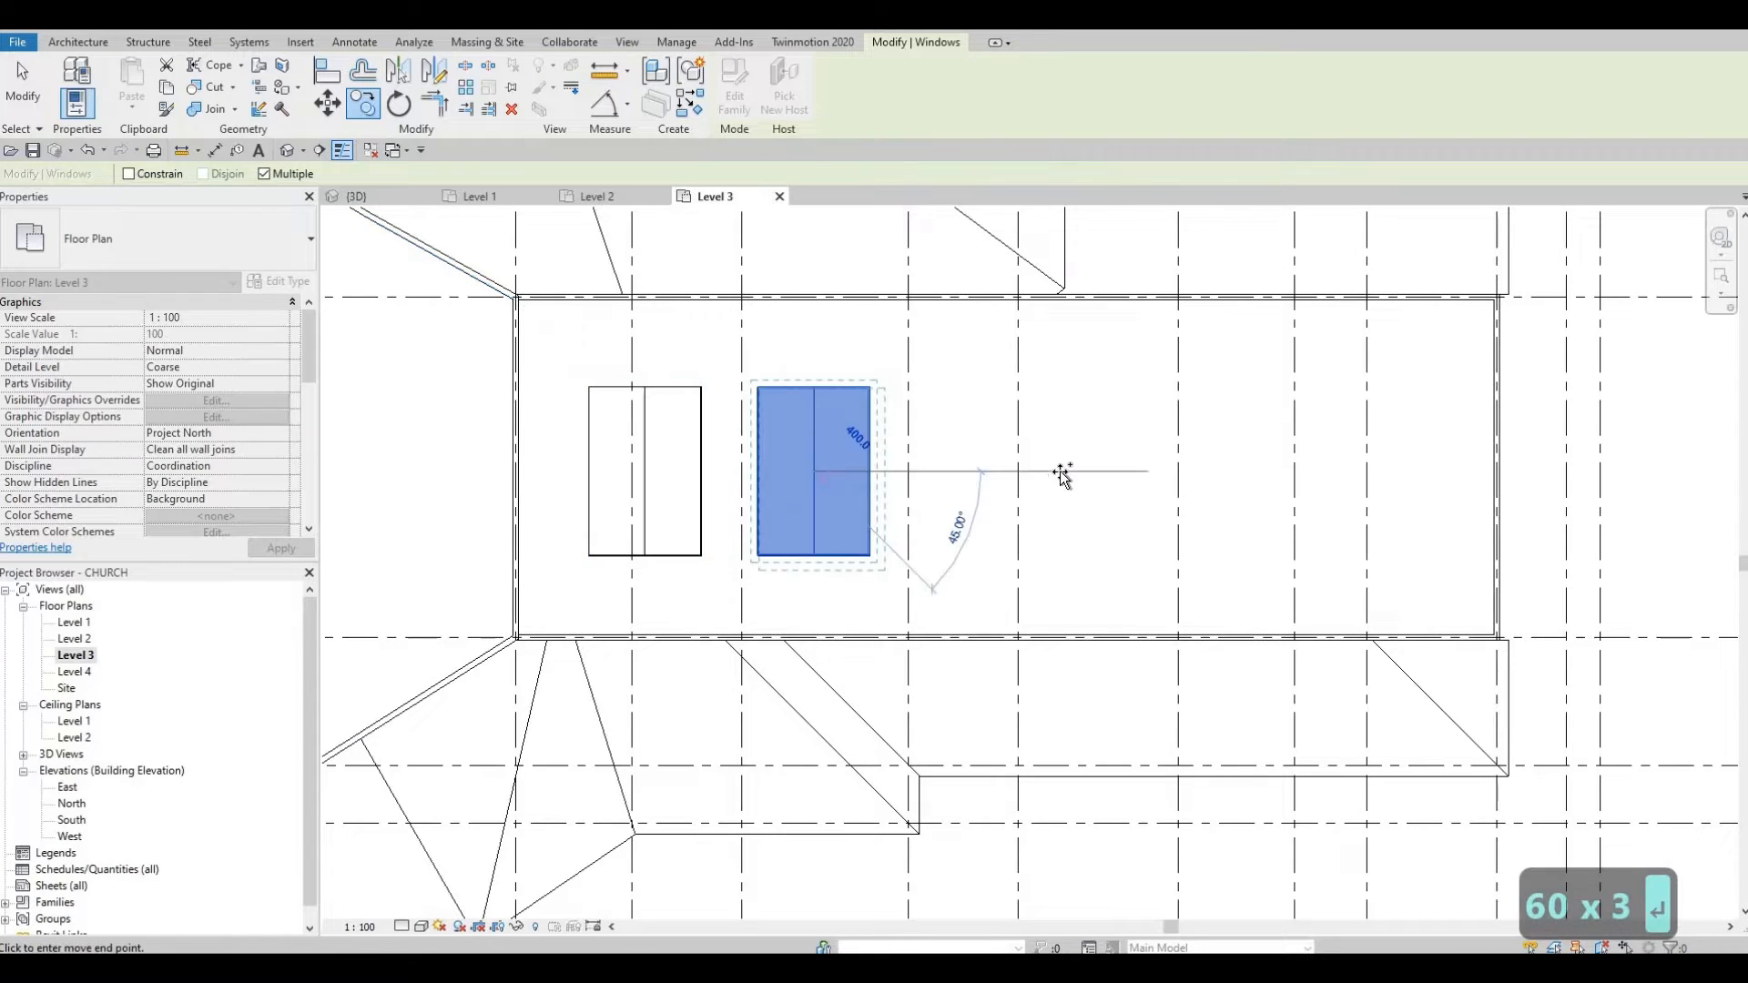
text(60)
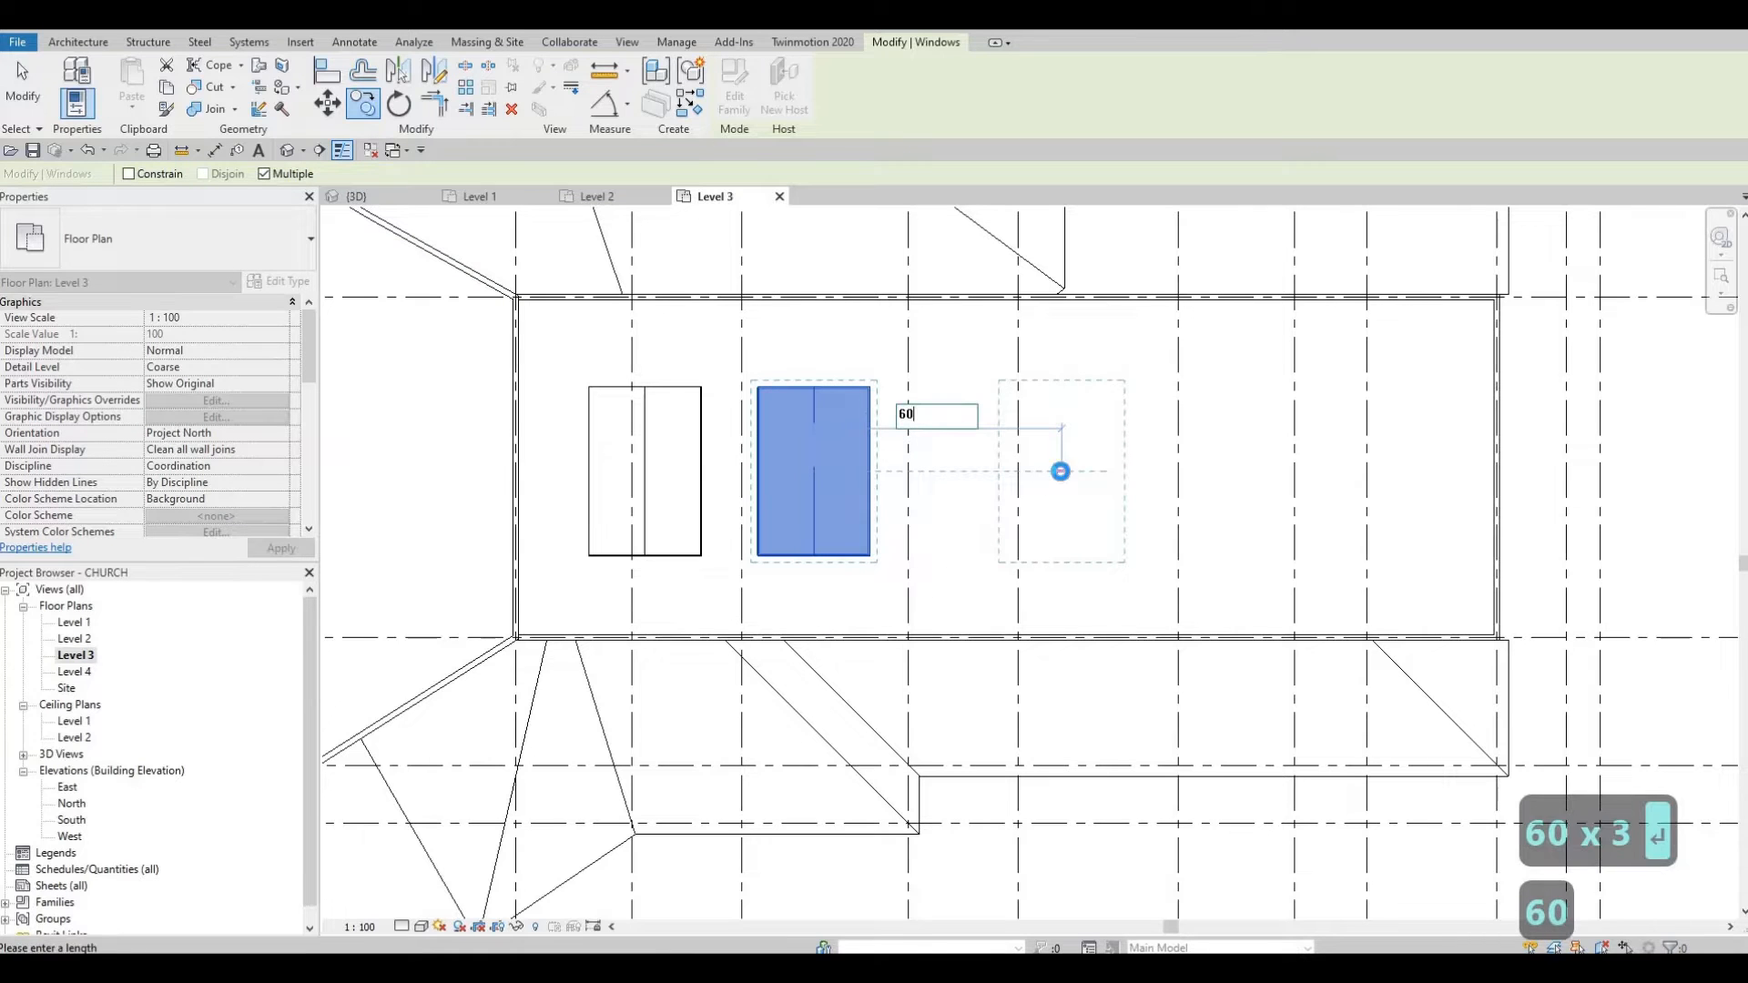
text(00)
key(Return)
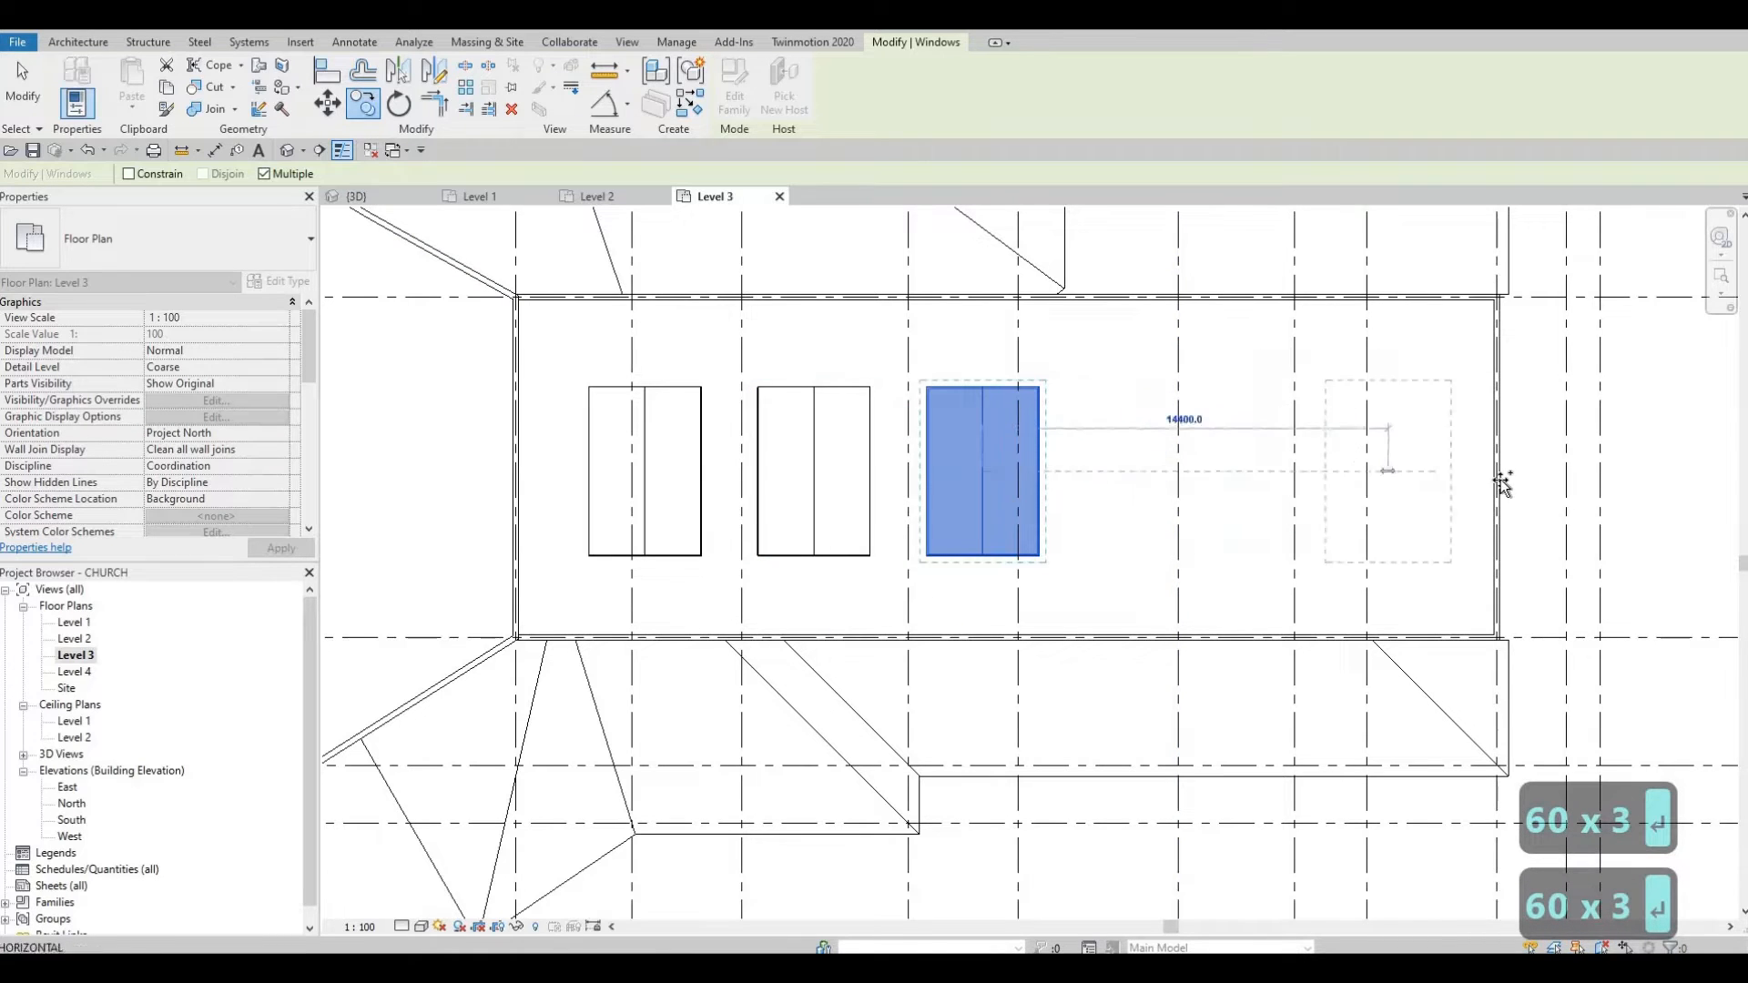
text(6)
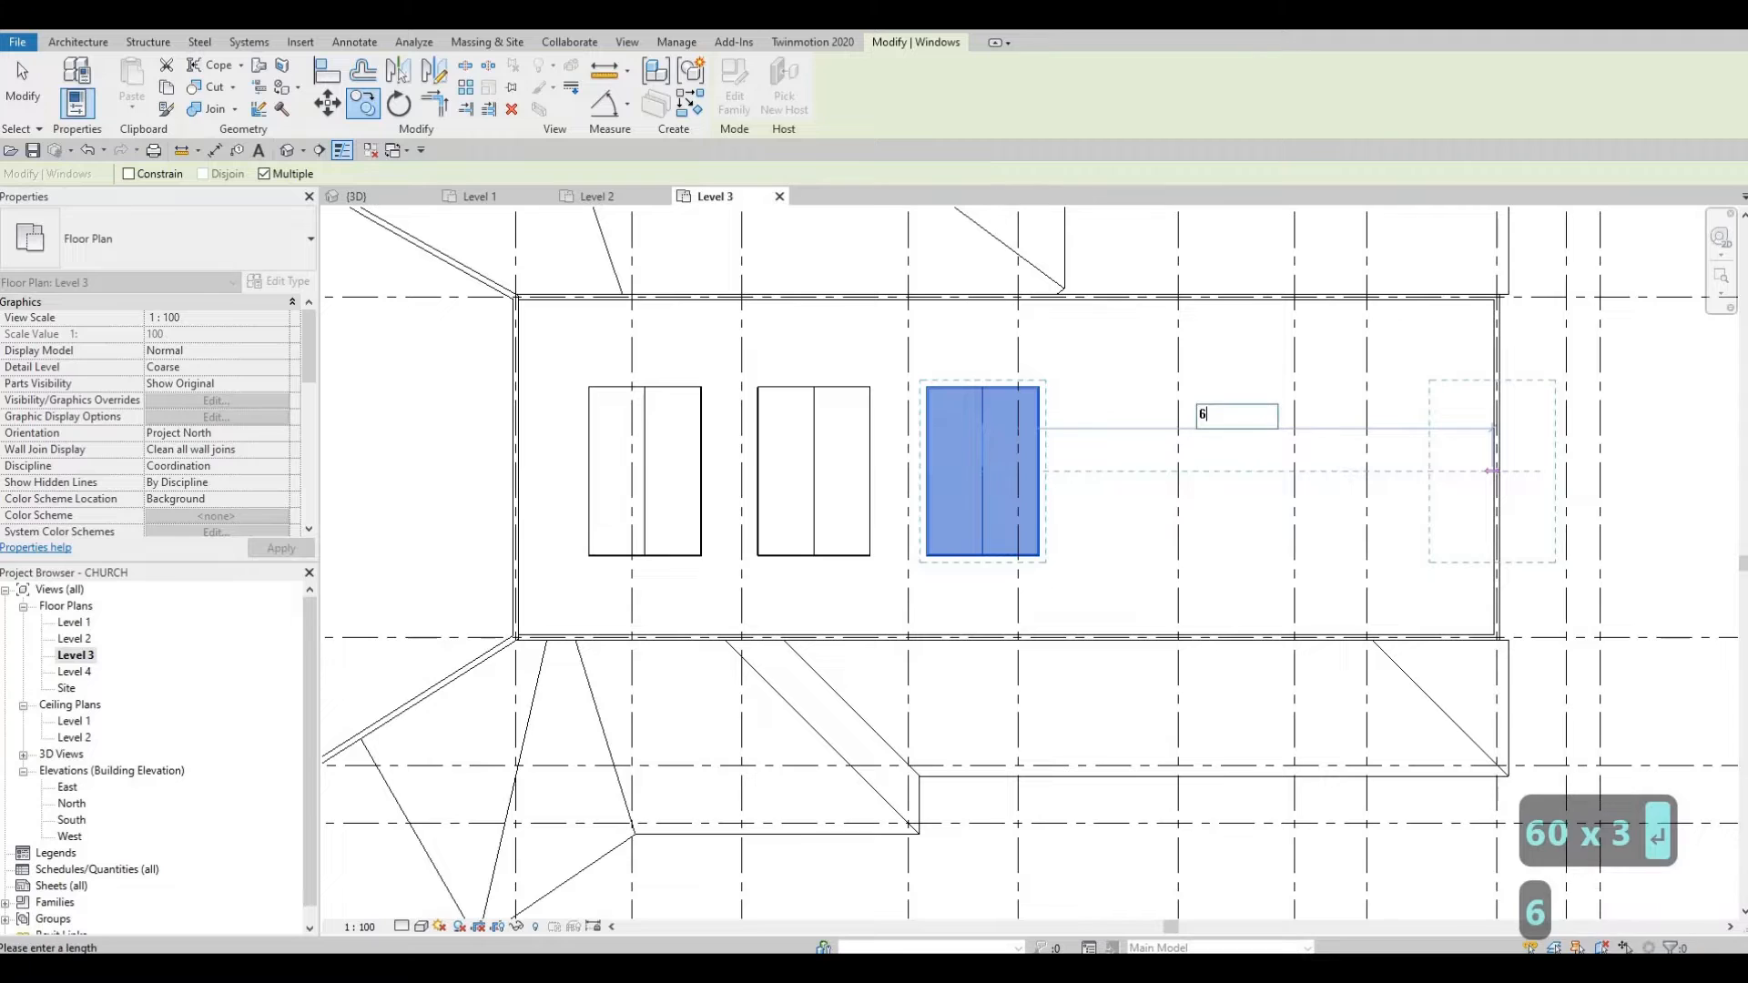
text(000)
key(Return)
text(600)
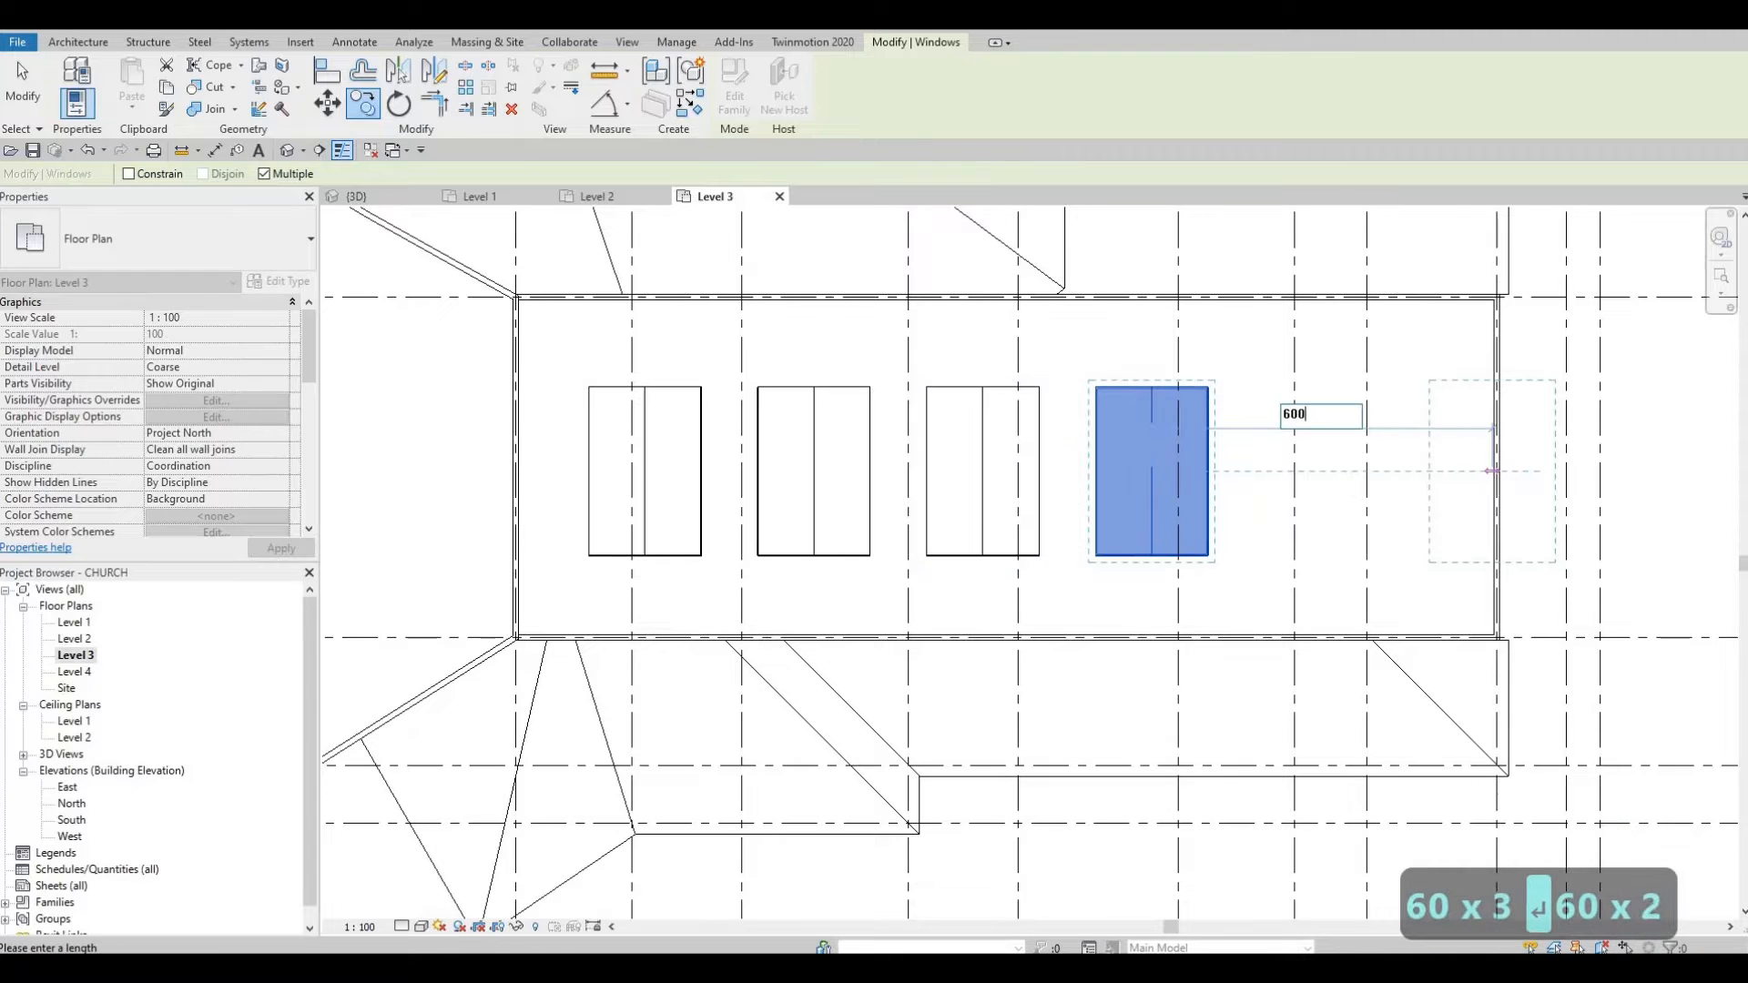
text(0)
key(Return)
text(6)
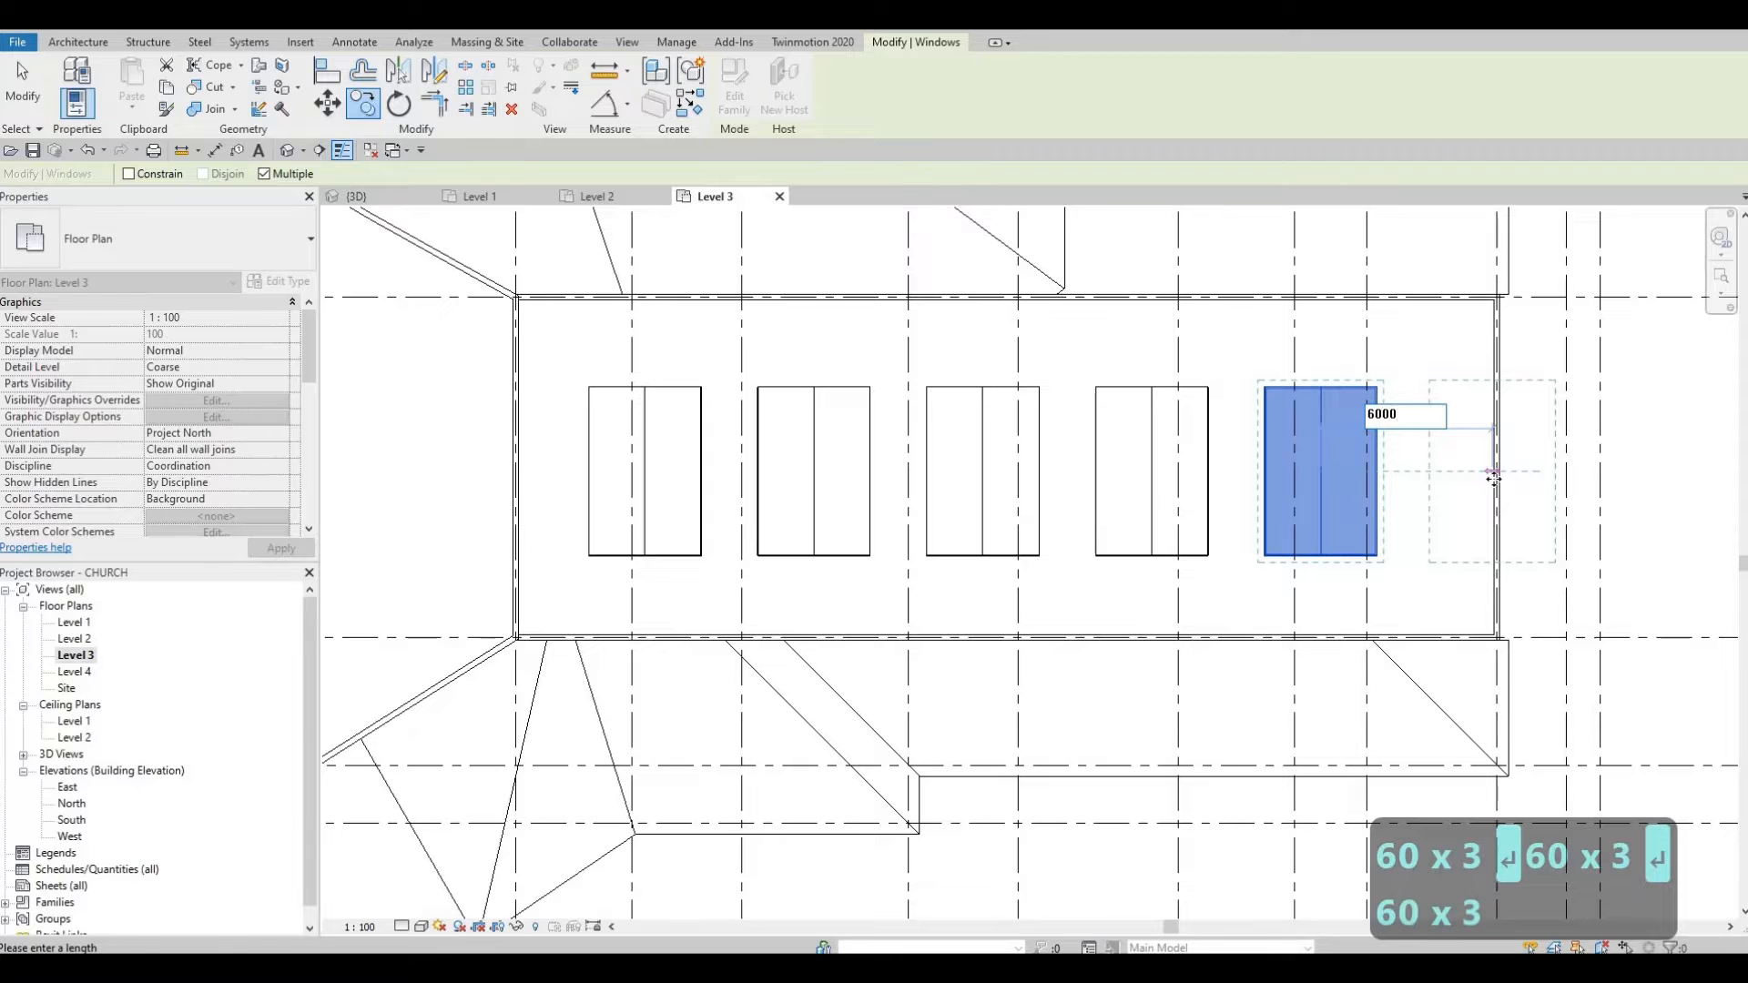
key(Return)
key(Escape)
key(Escape)
key(Escape)
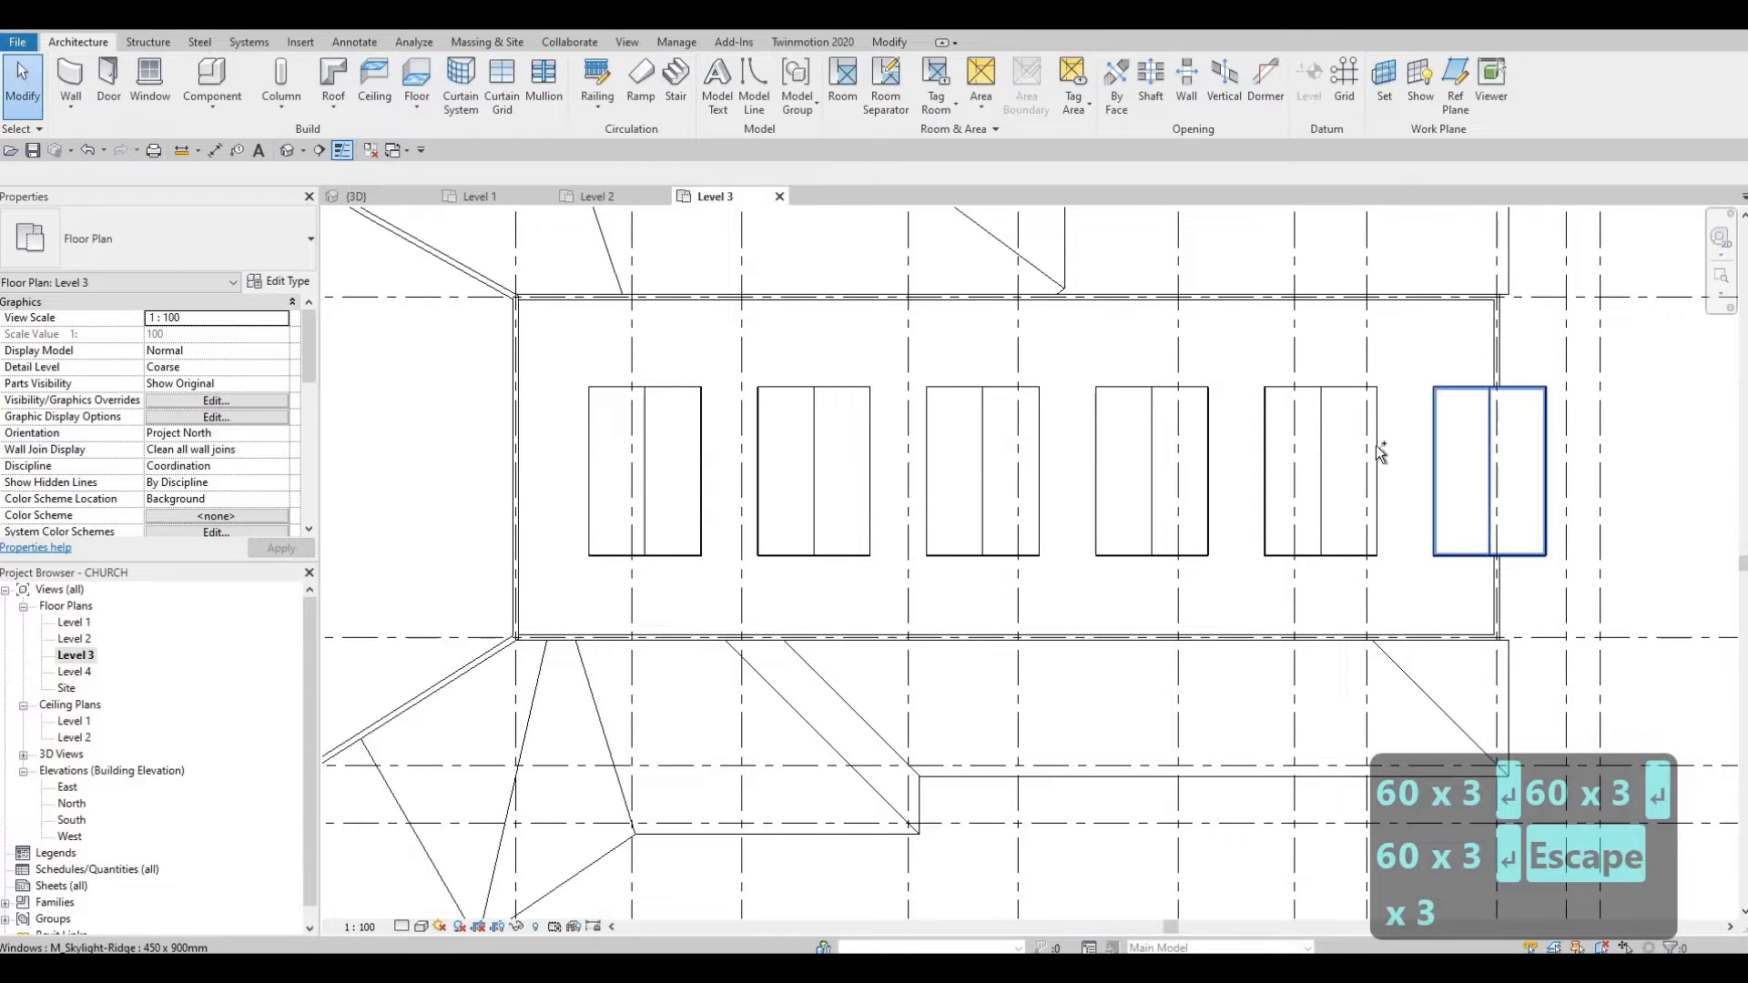
Step: Select the skylights one by one and nudge them left twice, then clear the selection
click(1381, 452)
ctrl+click(1206, 428)
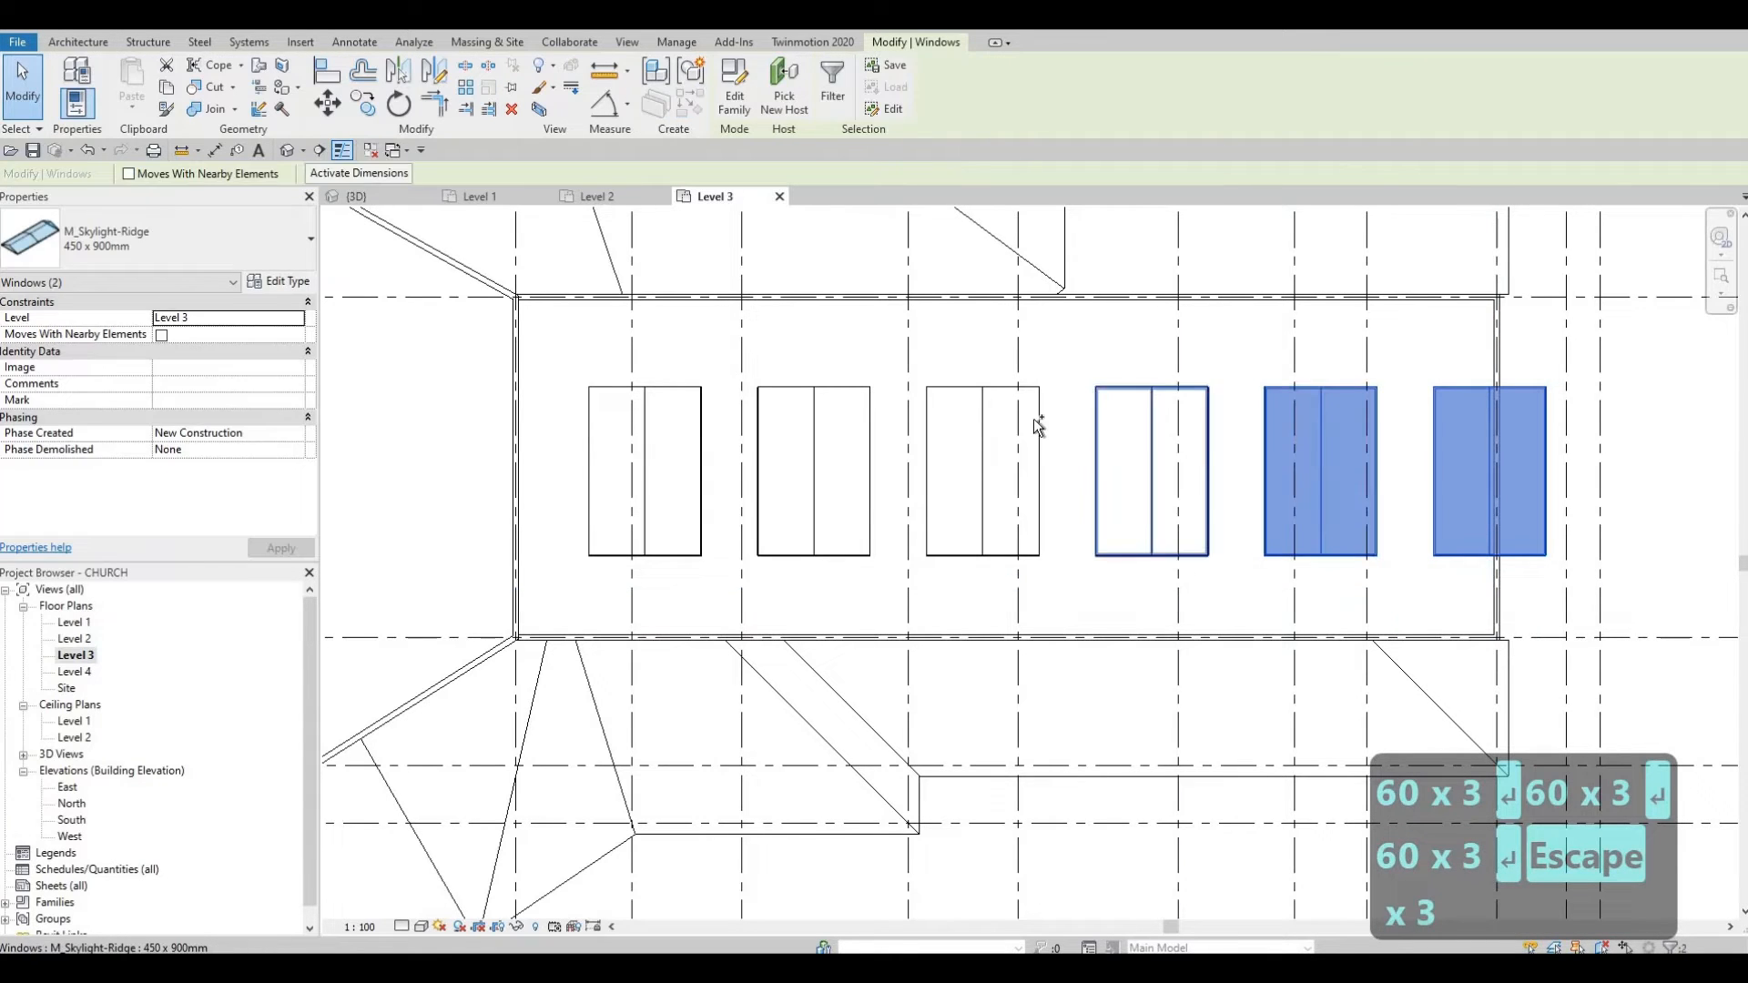
ctrl+click(1034, 419)
ctrl+click(865, 417)
ctrl+click(707, 407)
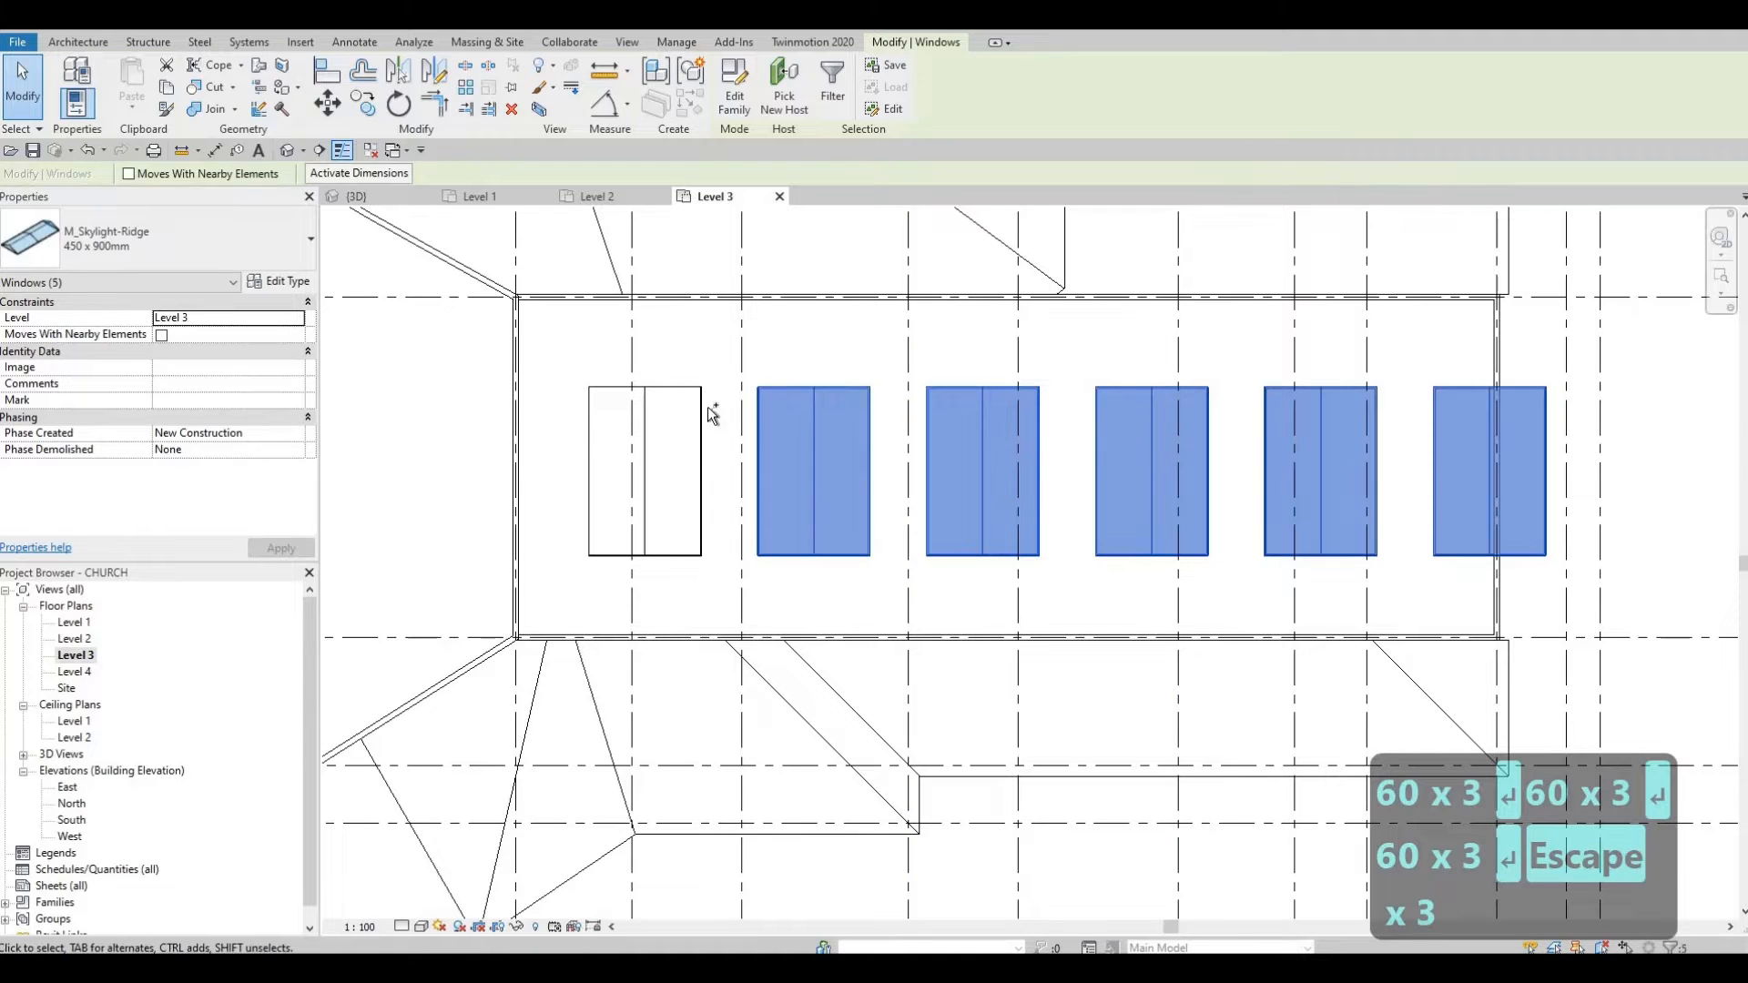
ctrl+click(708, 407)
key(Left)
key(Left)
key(Left)
key(Left)
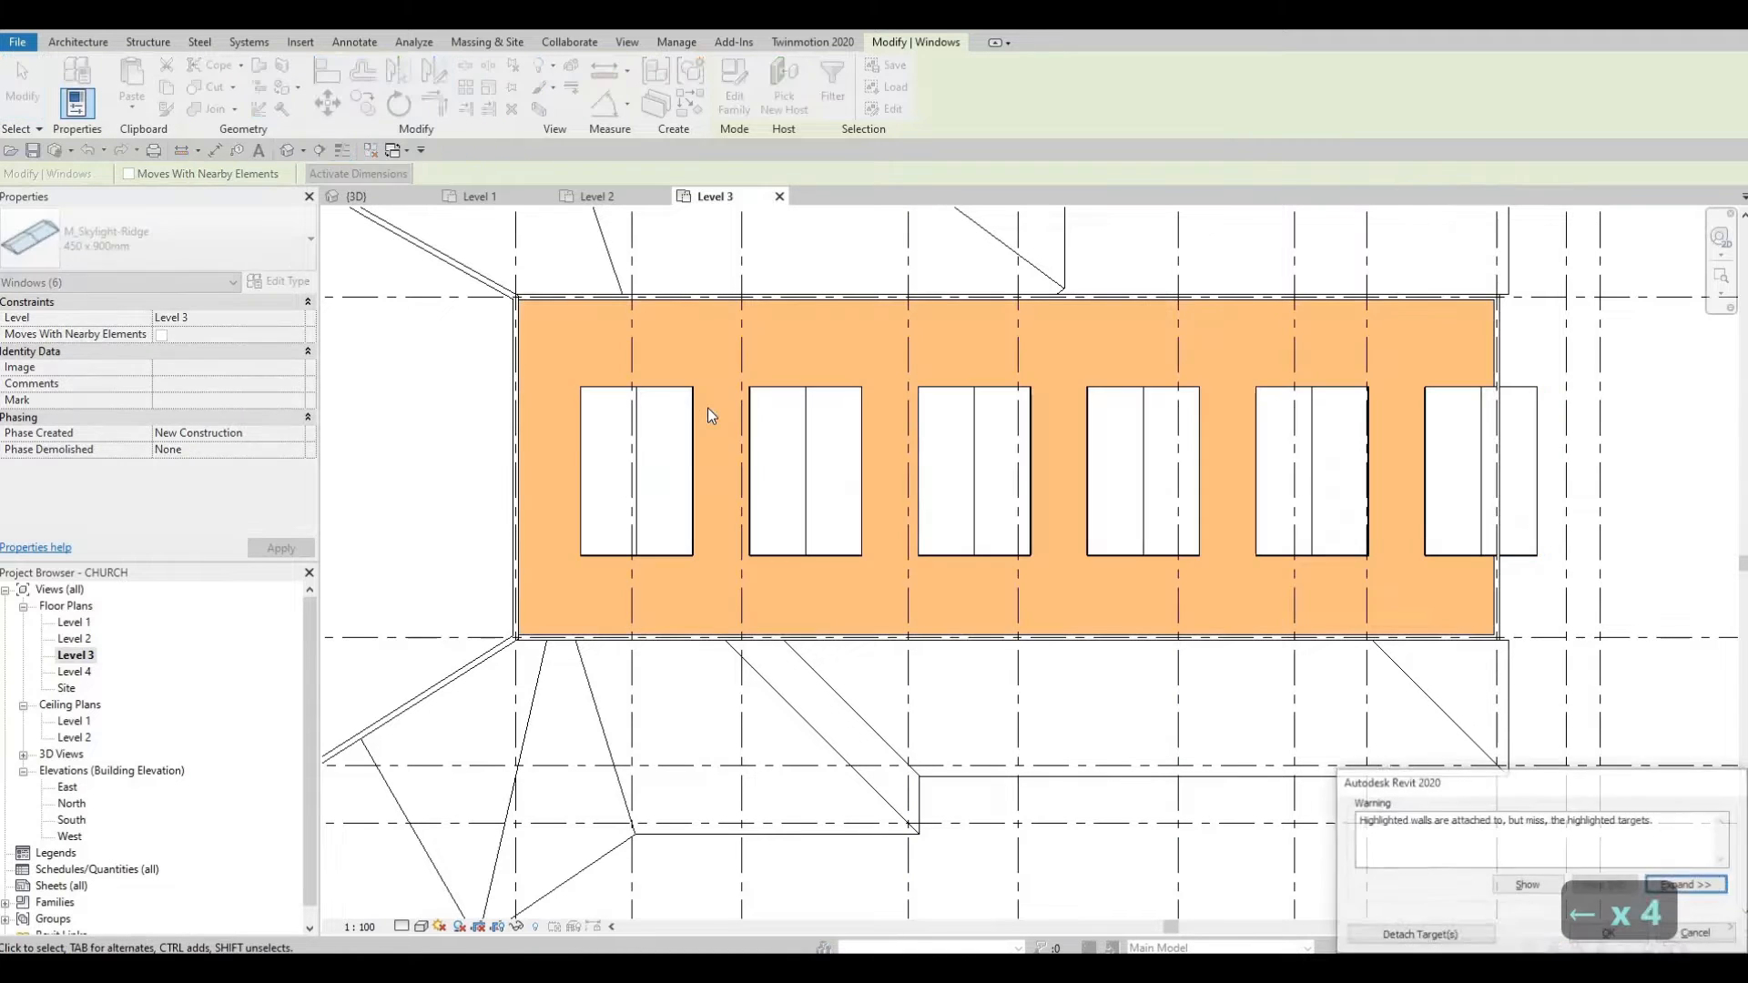
key(Left)
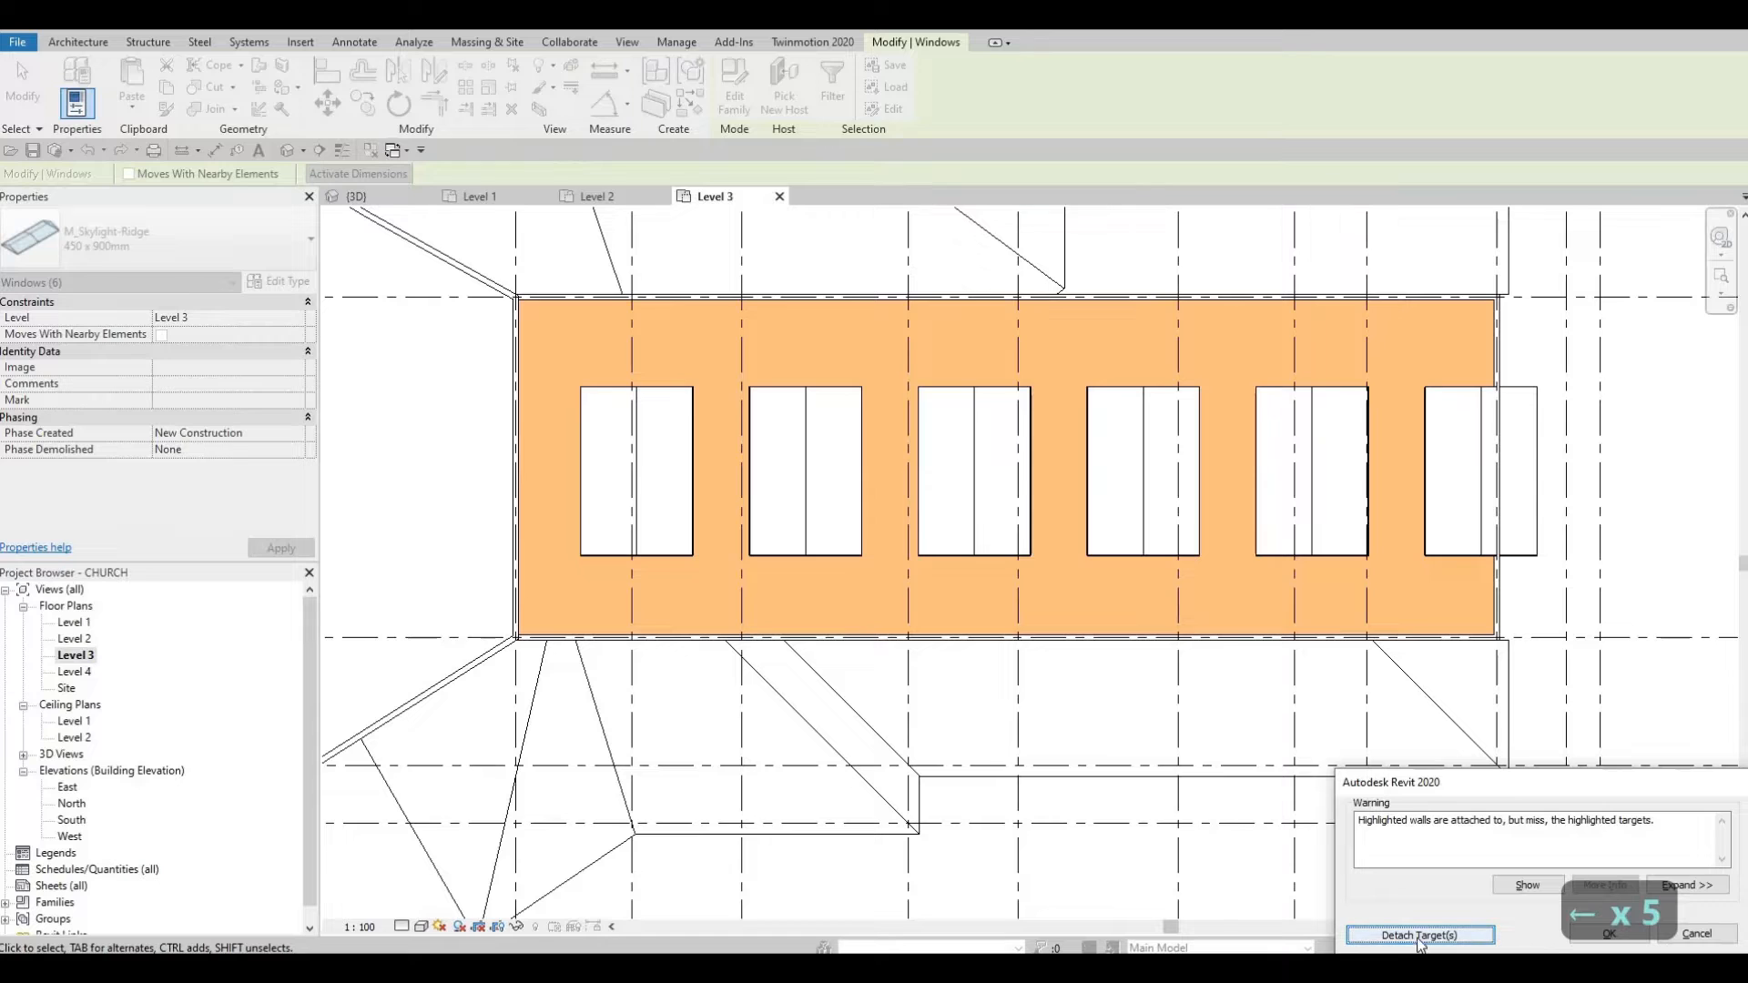
key(Escape)
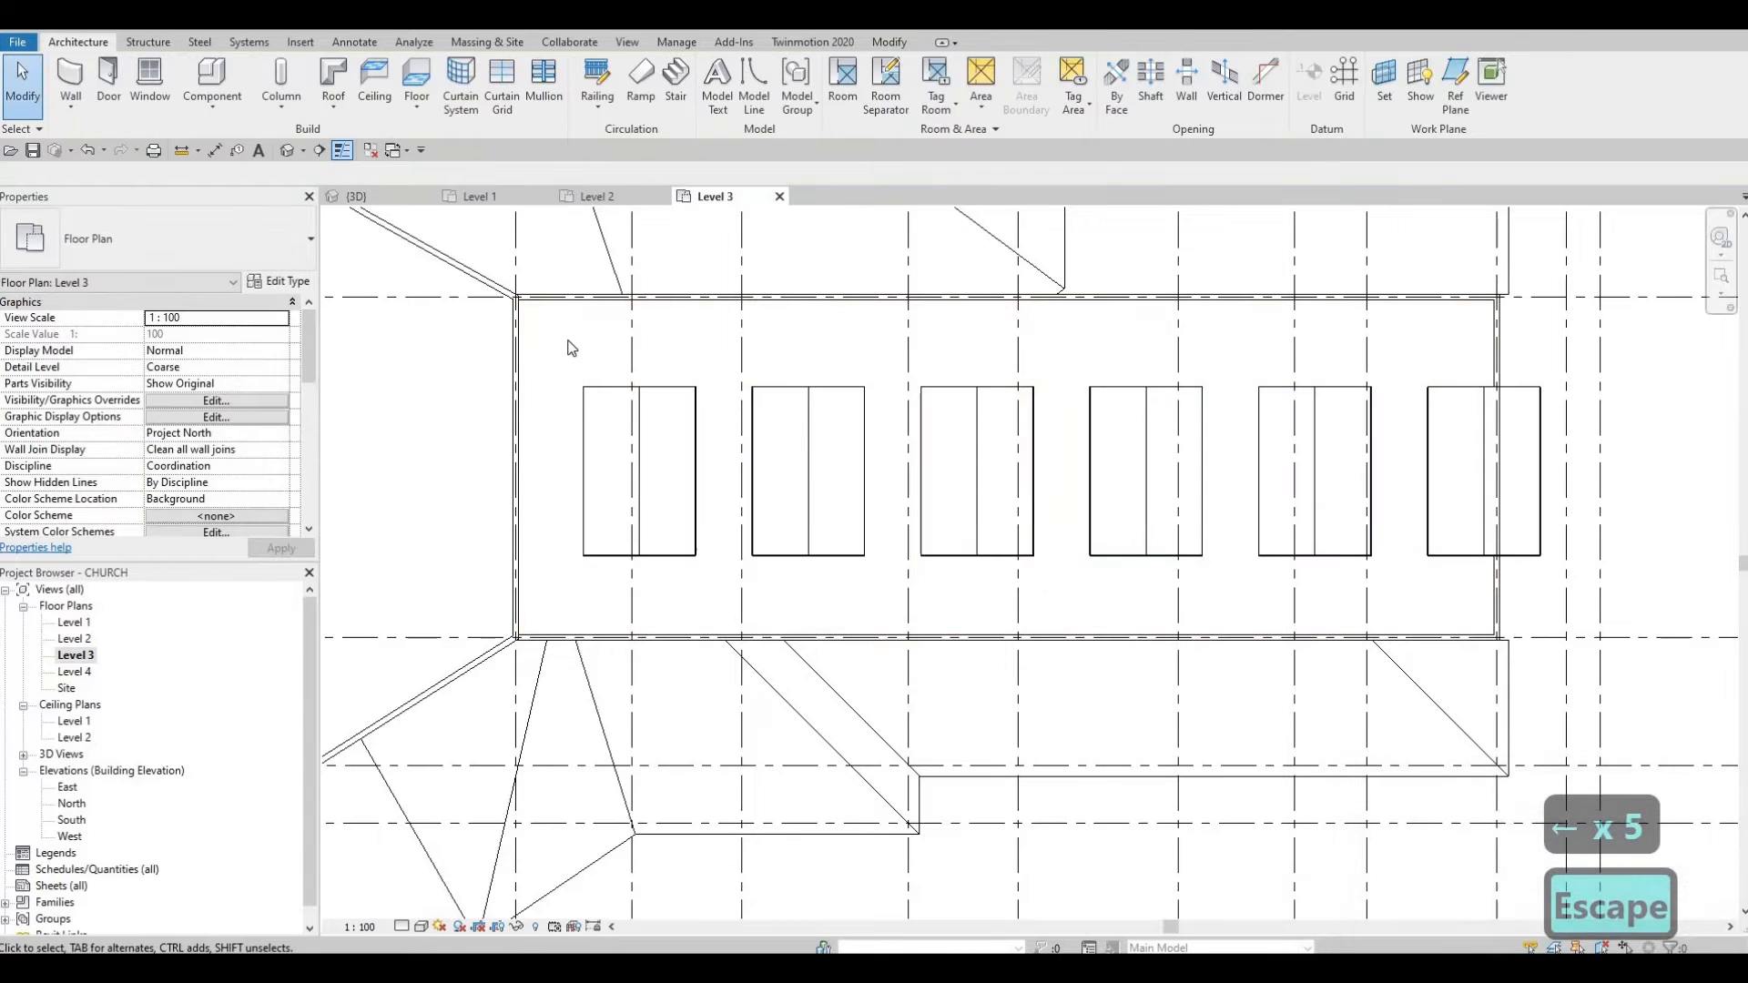
key(Escape)
Step: Window-select all six skylights and nudge them left, detaching targets when warned
drag(551, 340, 1548, 599)
key(Left)
key(Left)
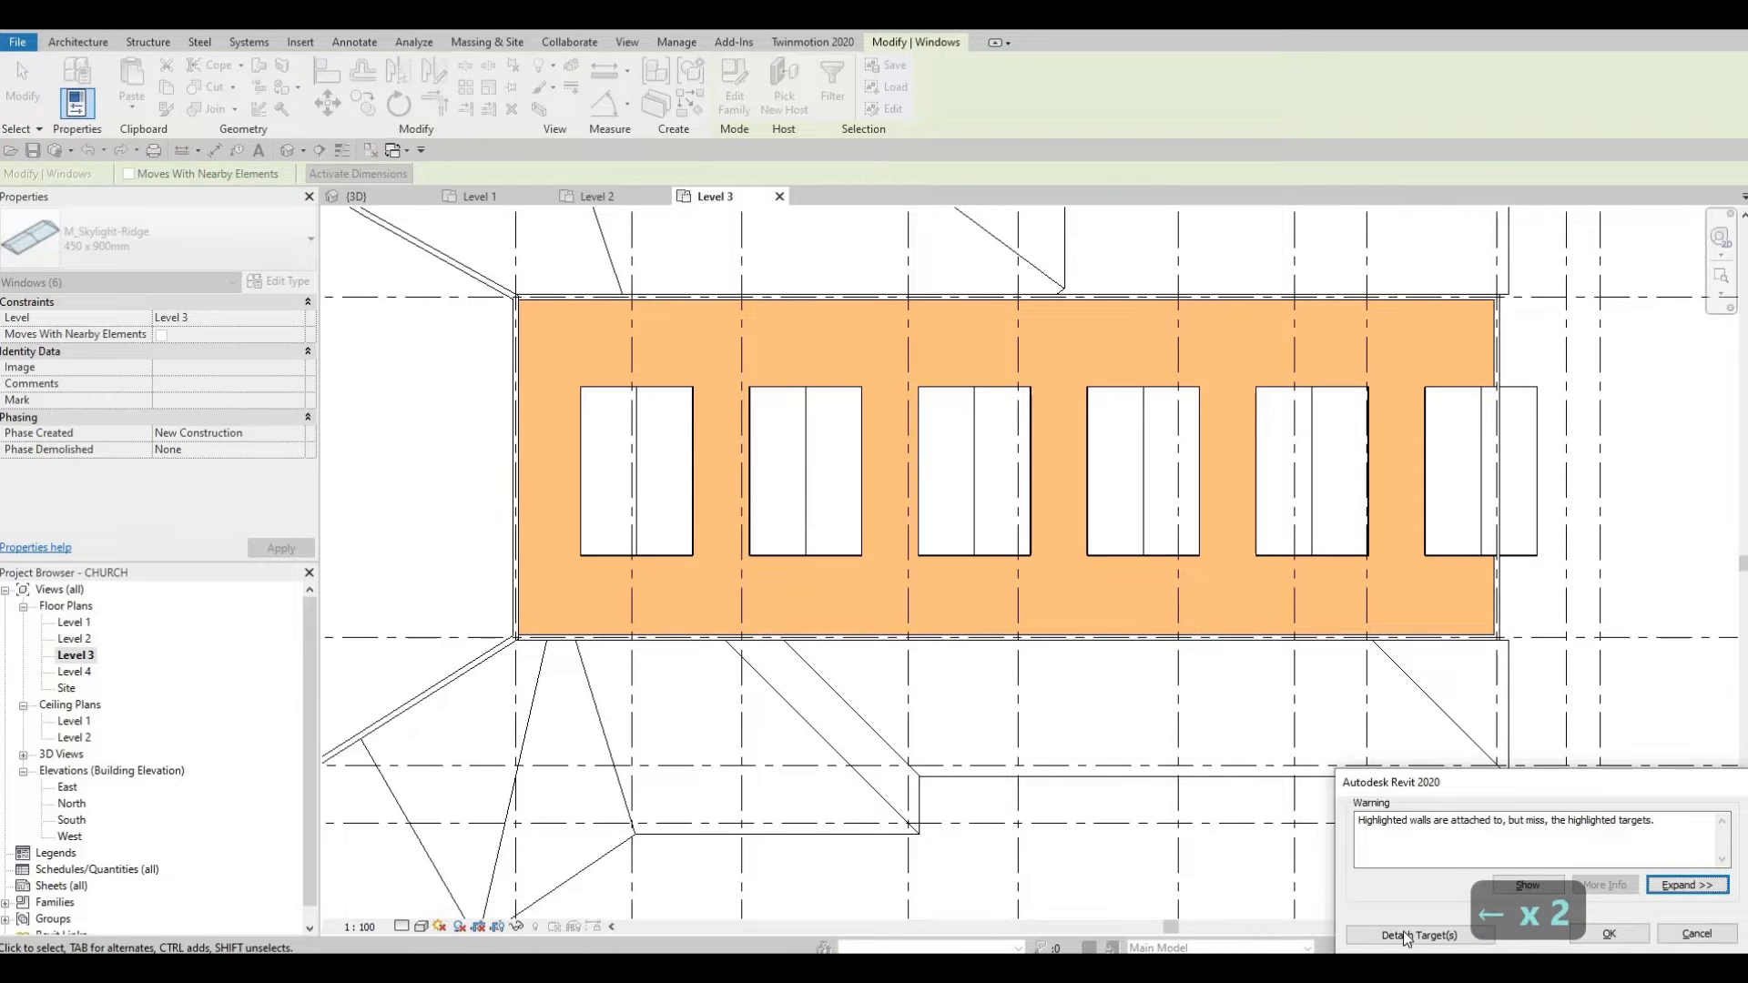
click(1402, 932)
key(Left)
key(Left)
key(Left)
key(Left)
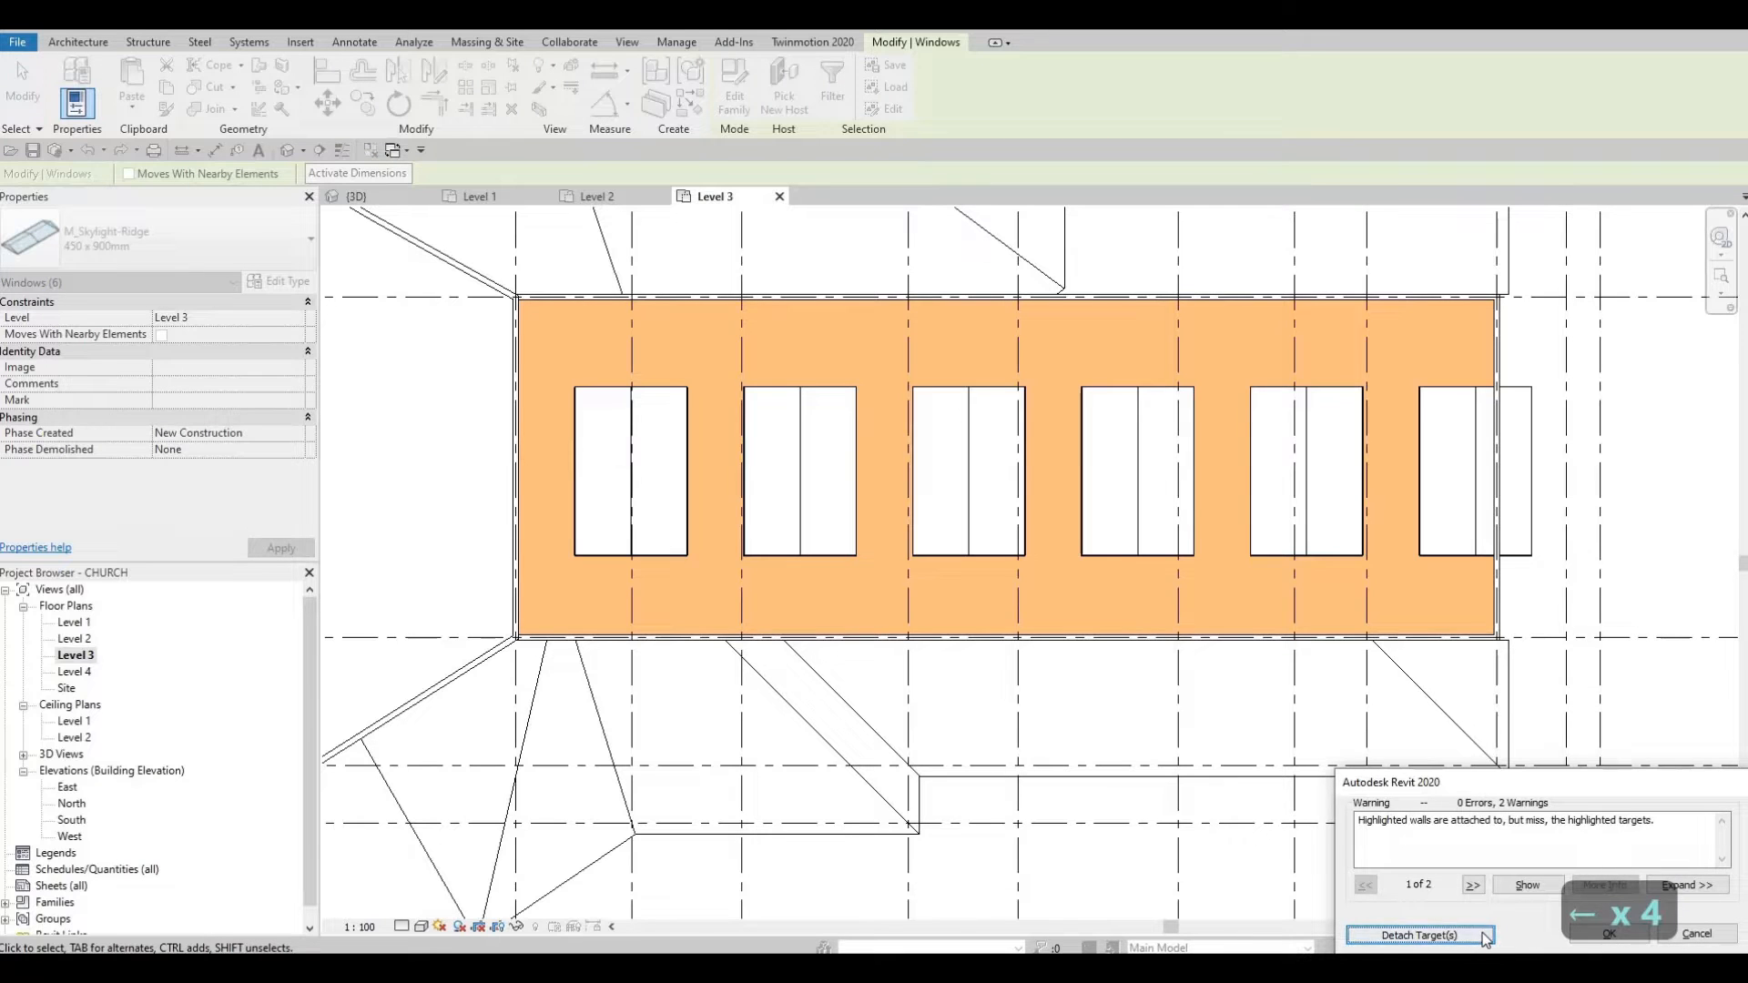
click(1421, 935)
key(Left)
key(Left)
key(Left)
key(Left)
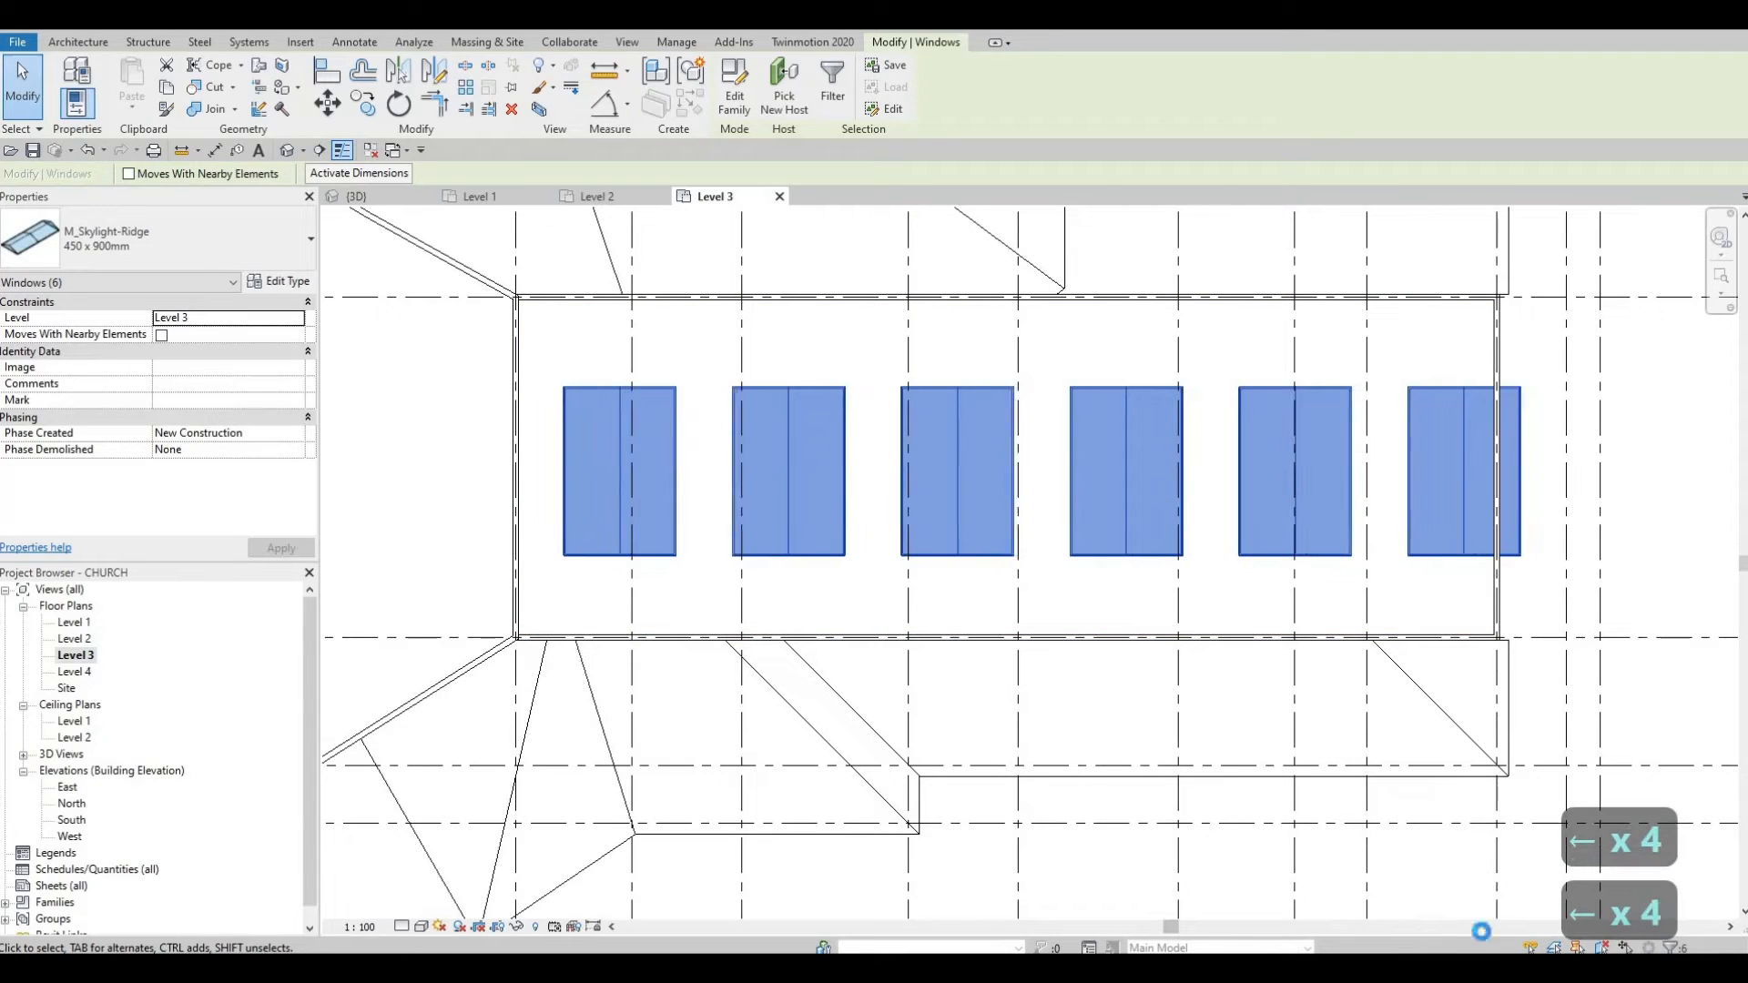
key(Left)
key(Left)
key(Left)
key(Left)
key(Left)
key(Left)
key(Left)
key(Left)
key(Left)
key(Left)
key(Left)
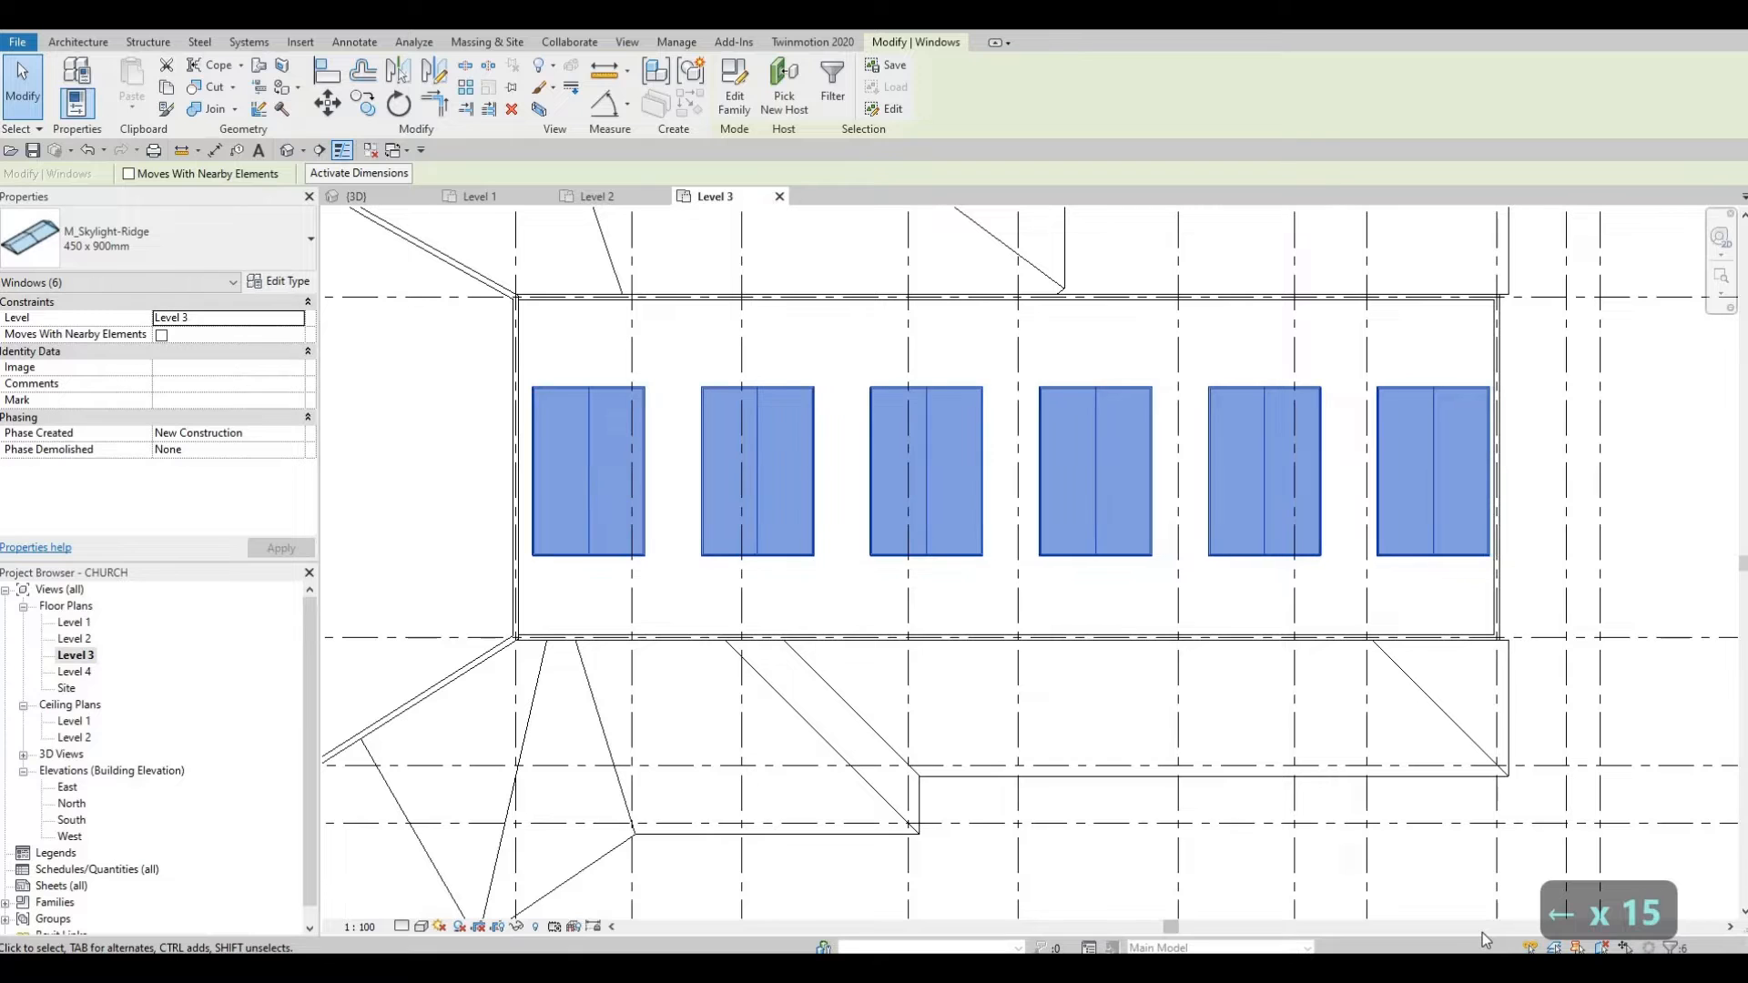
key(Left)
key(Escape)
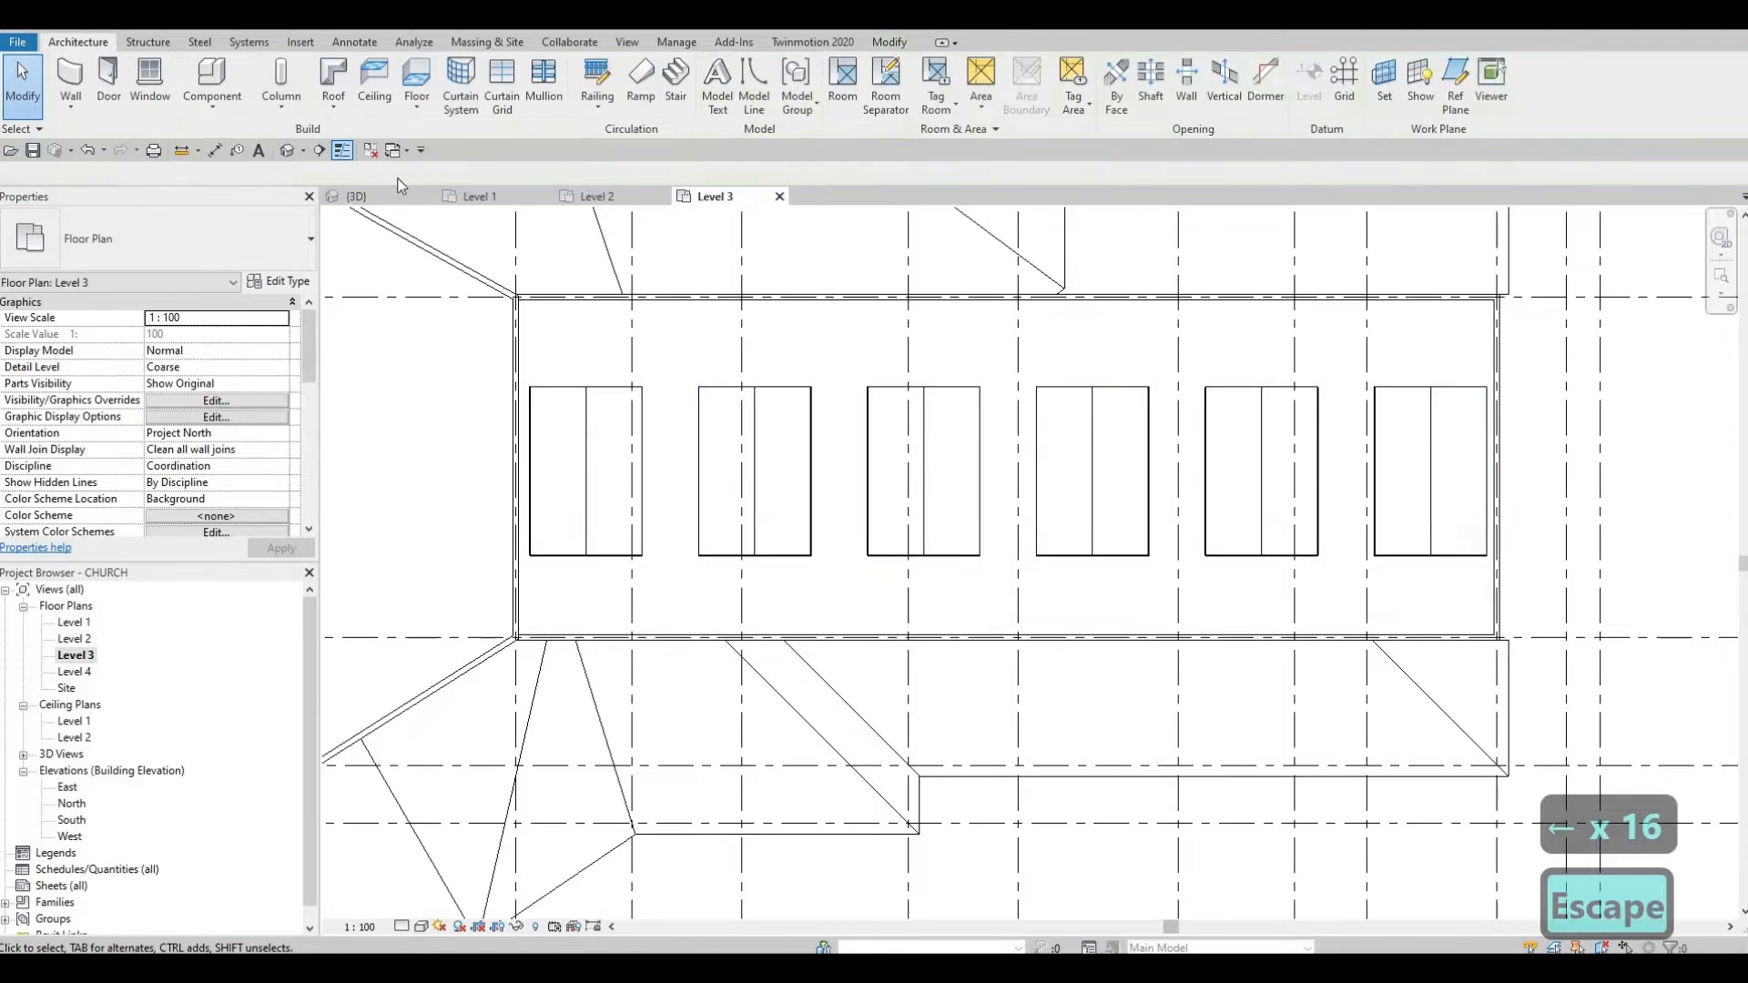
key(Escape)
key(Escape)
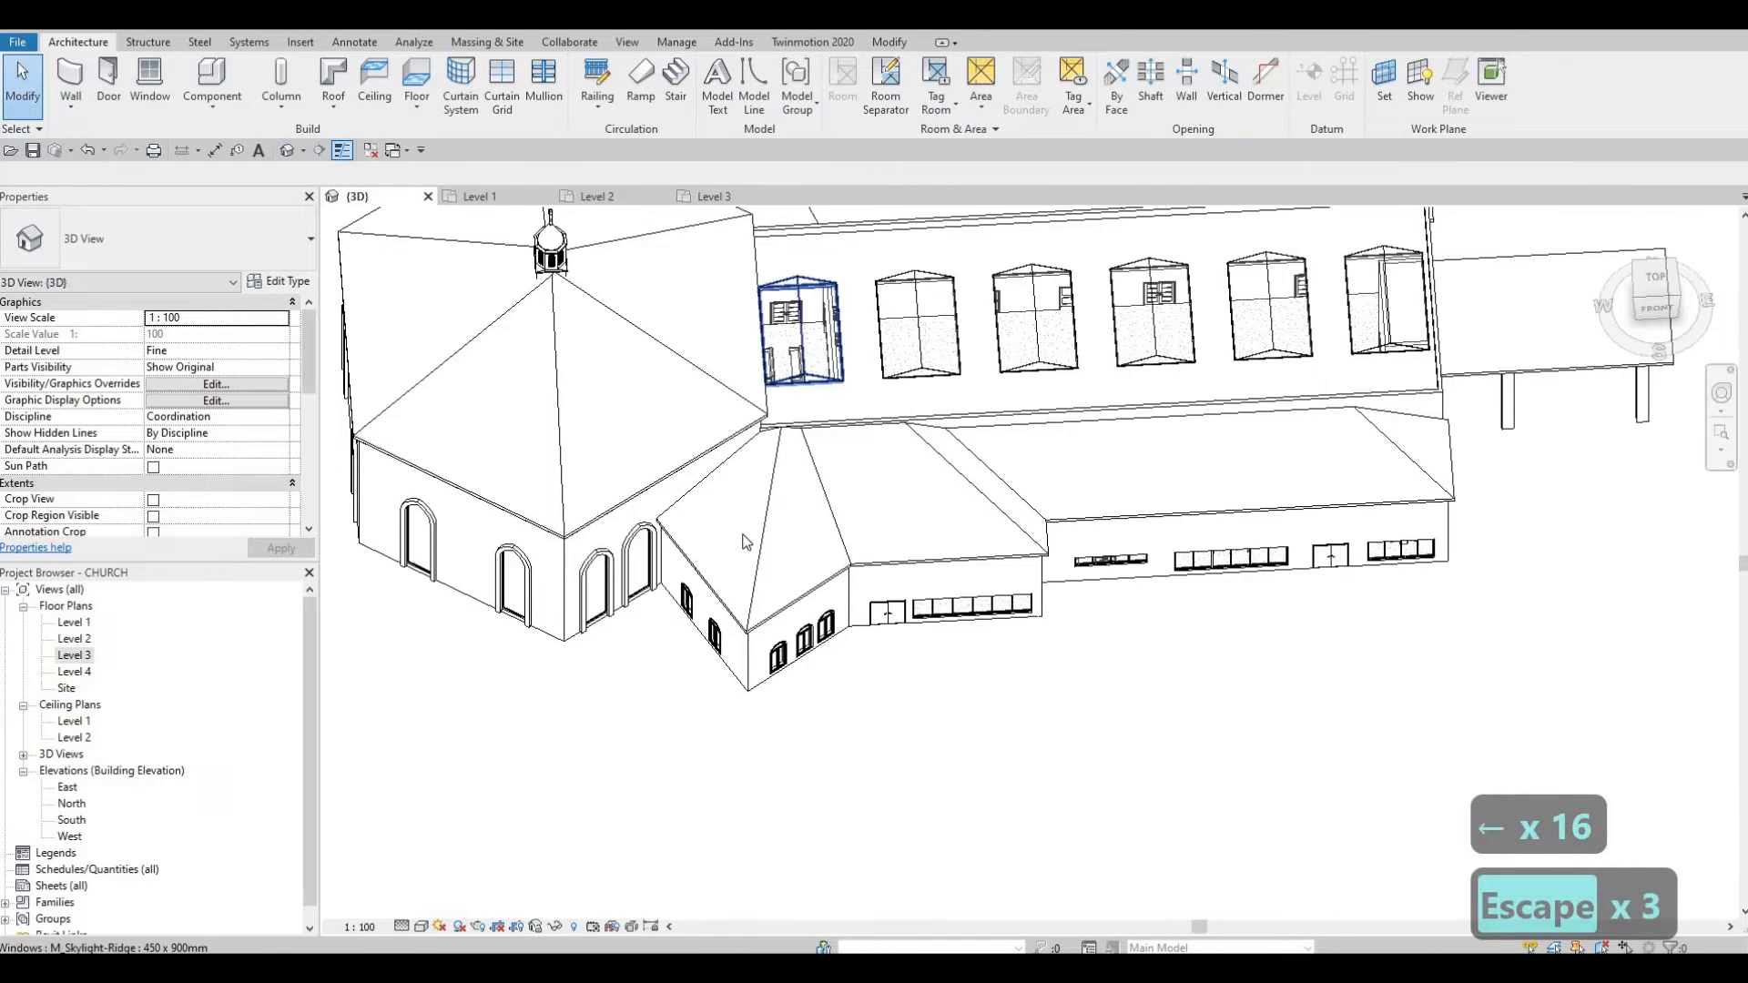
shift+middle_drag(745, 539, 695, 672)
scroll(694, 674, up, 2)
scroll(712, 466, up, 4)
middle_drag(716, 474, 696, 505)
scroll(692, 455, up, 3)
scroll(690, 450, down, 3)
scroll(698, 446, down, 2)
shift+middle_drag(698, 441, 746, 579)
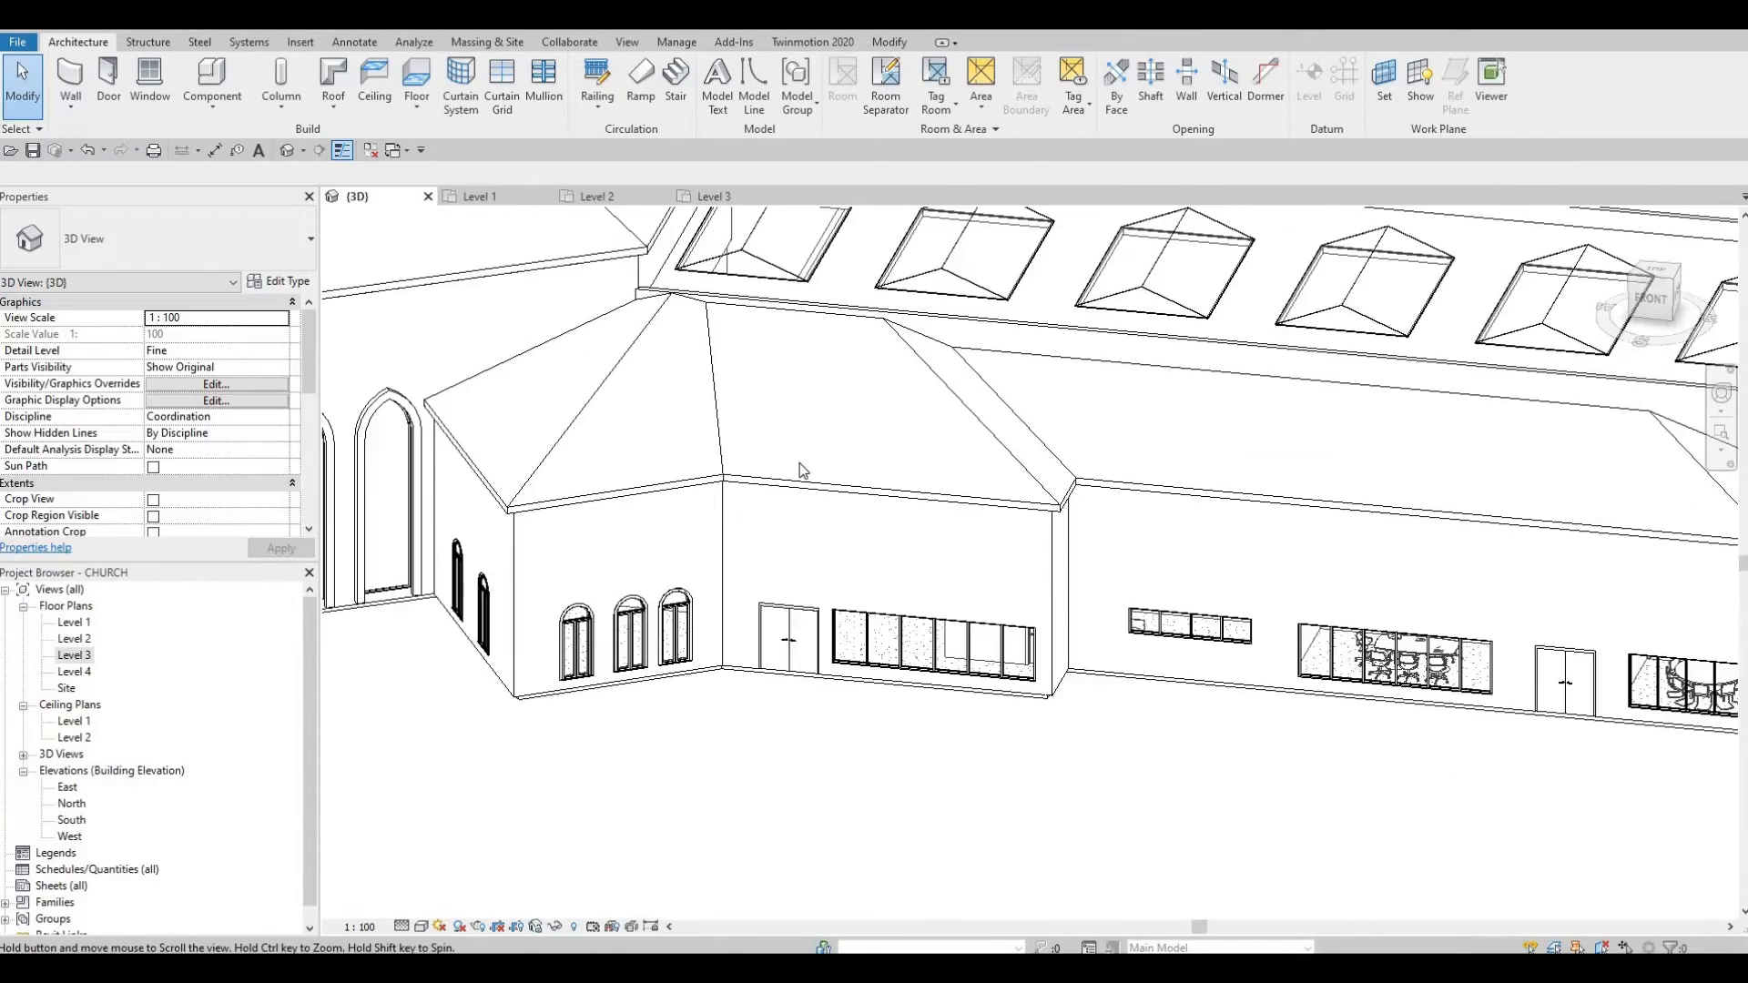
scroll(801, 466, down, 1)
middle_drag(853, 466, 996, 462)
scroll(896, 504, down, 1)
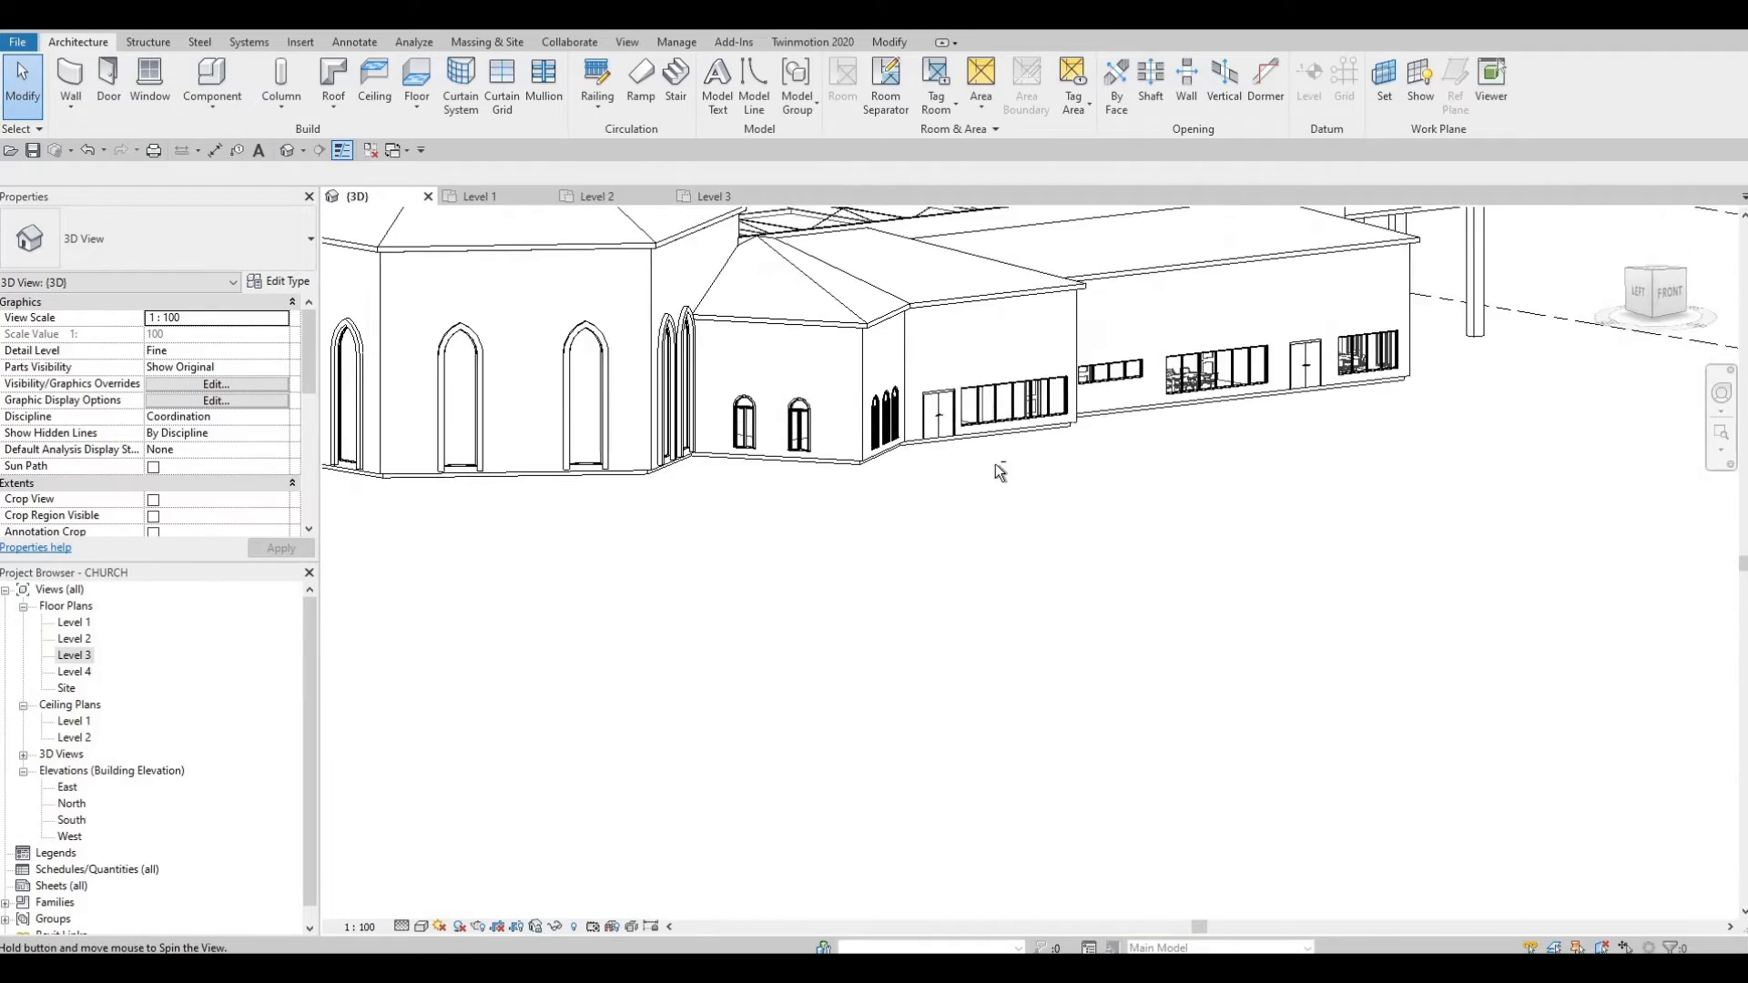
middle_drag(1009, 277, 1021, 566)
middle_drag(889, 343, 883, 385)
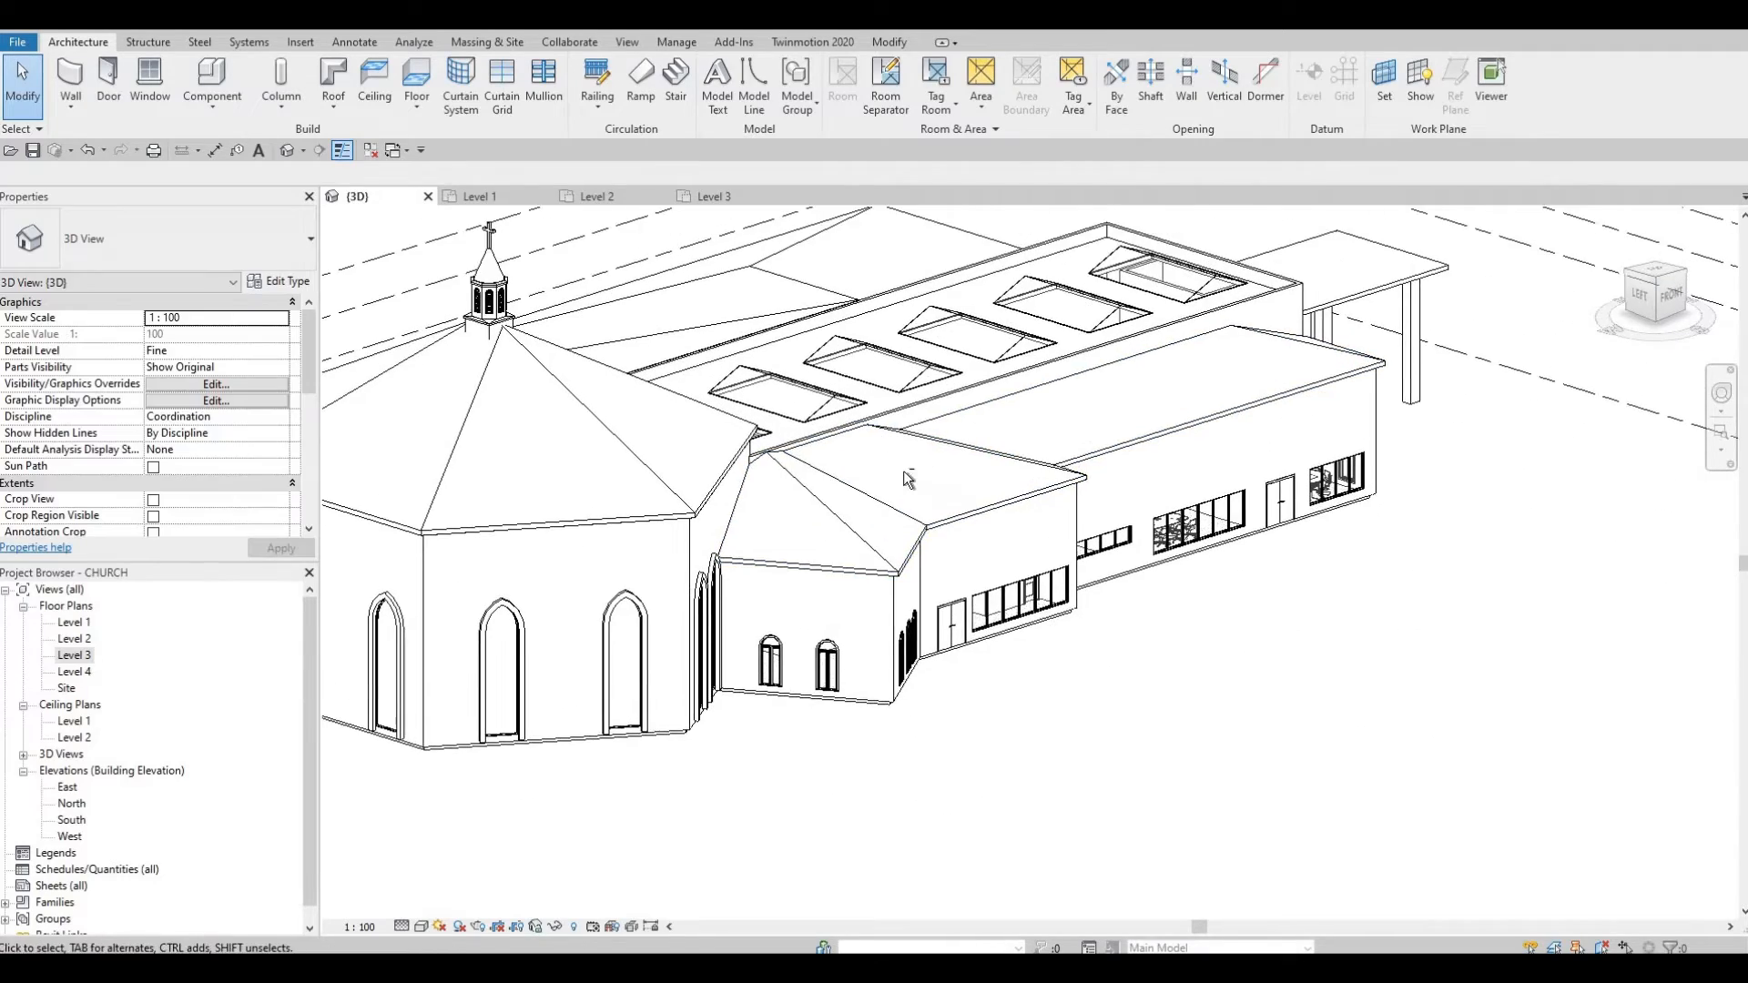
shift+middle_drag(904, 479, 550, 660)
shift+middle_drag(1002, 482, 673, 556)
middle_drag(676, 637, 890, 410)
shift+middle_drag(890, 410, 878, 476)
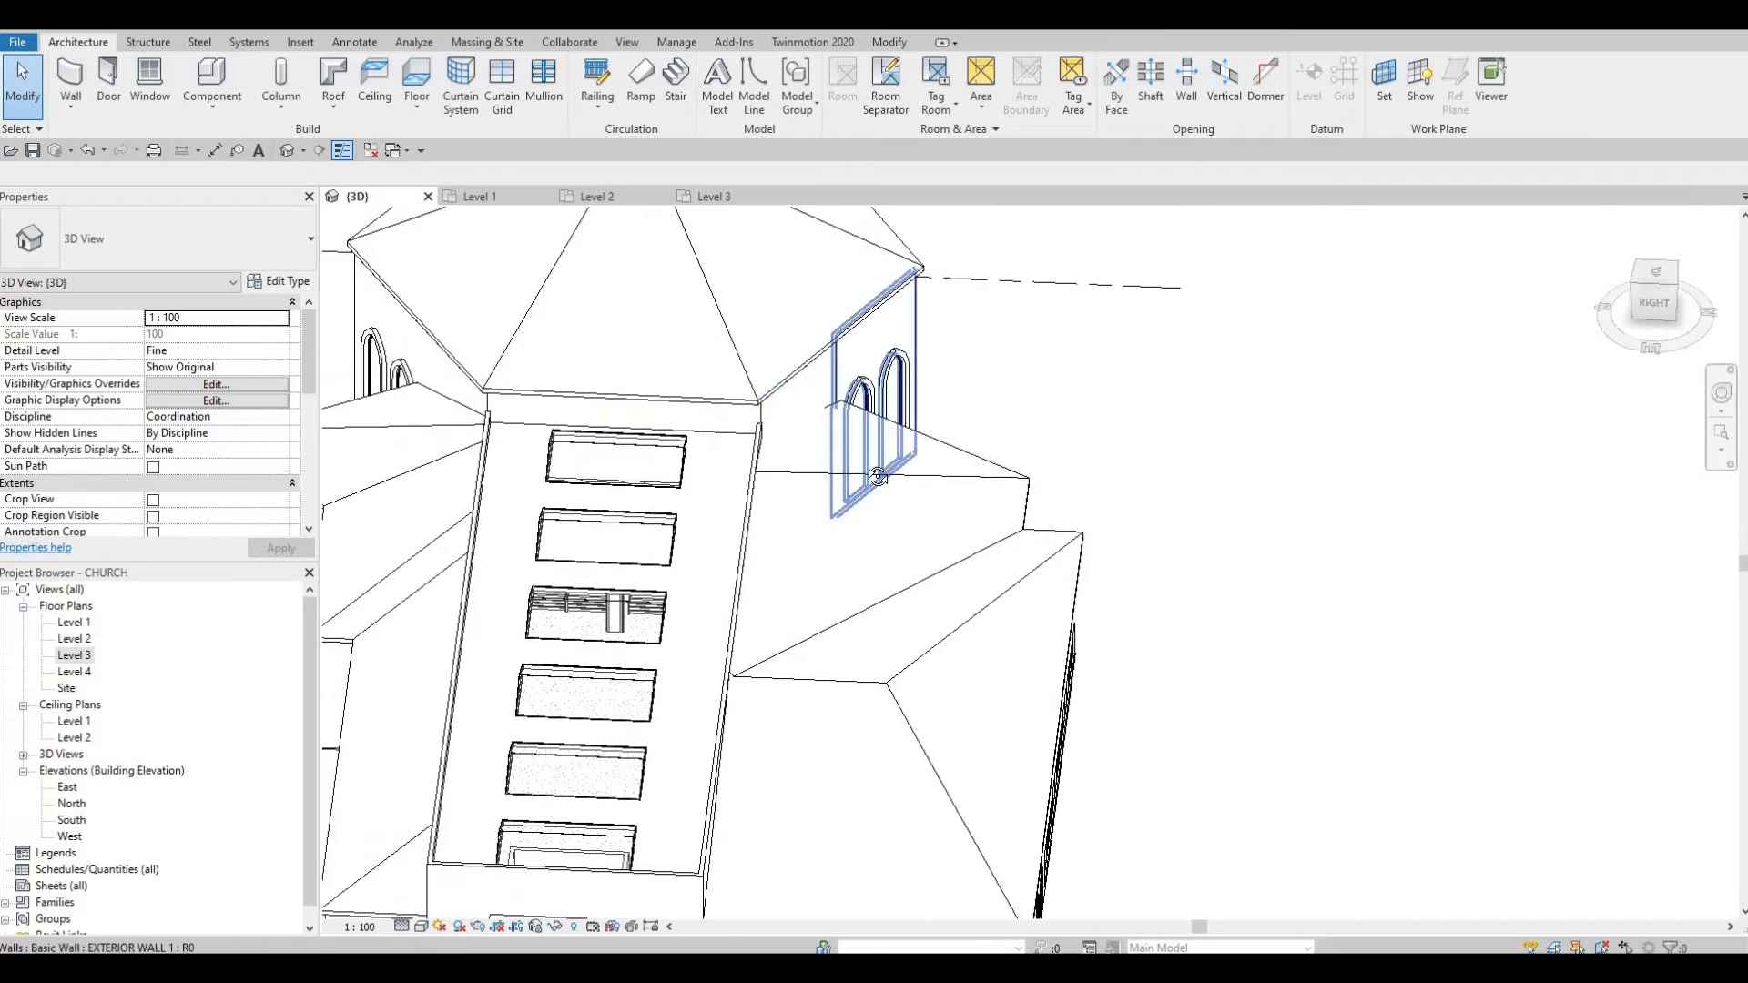
shift+middle_drag(823, 561, 1006, 485)
scroll(1014, 481, down, 5)
shift+middle_drag(845, 538, 1169, 424)
scroll(1092, 397, up, 5)
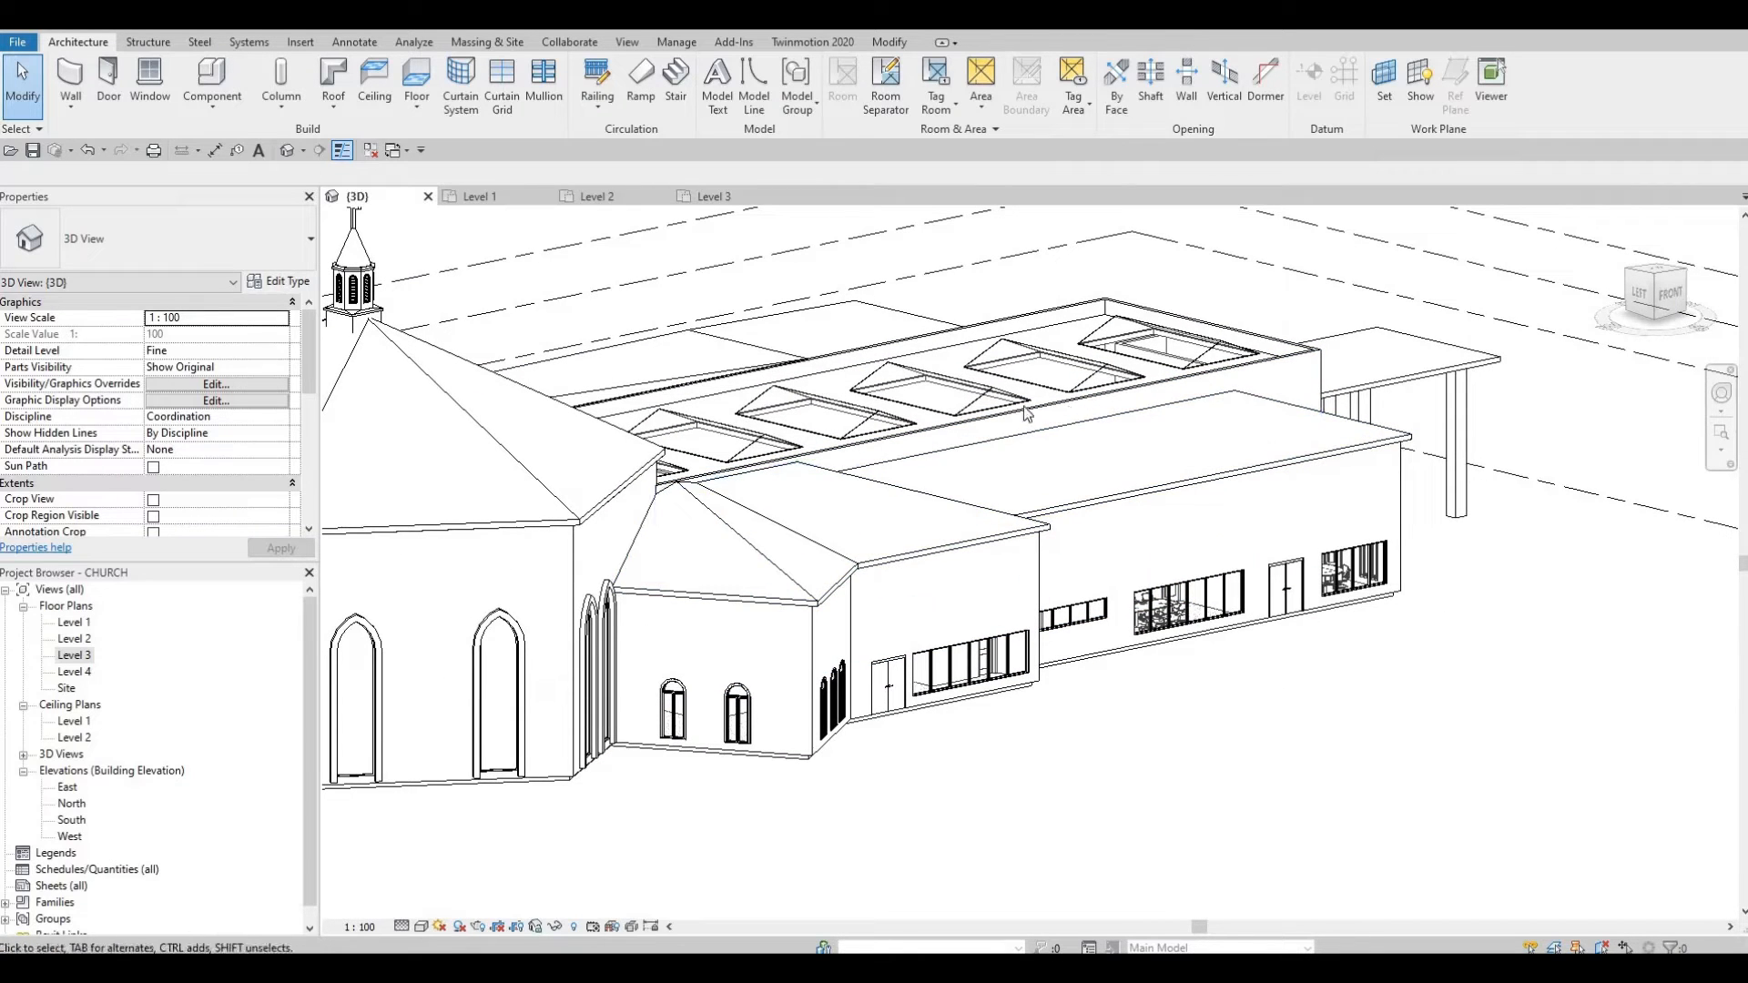
shift+middle_drag(1015, 409, 794, 401)
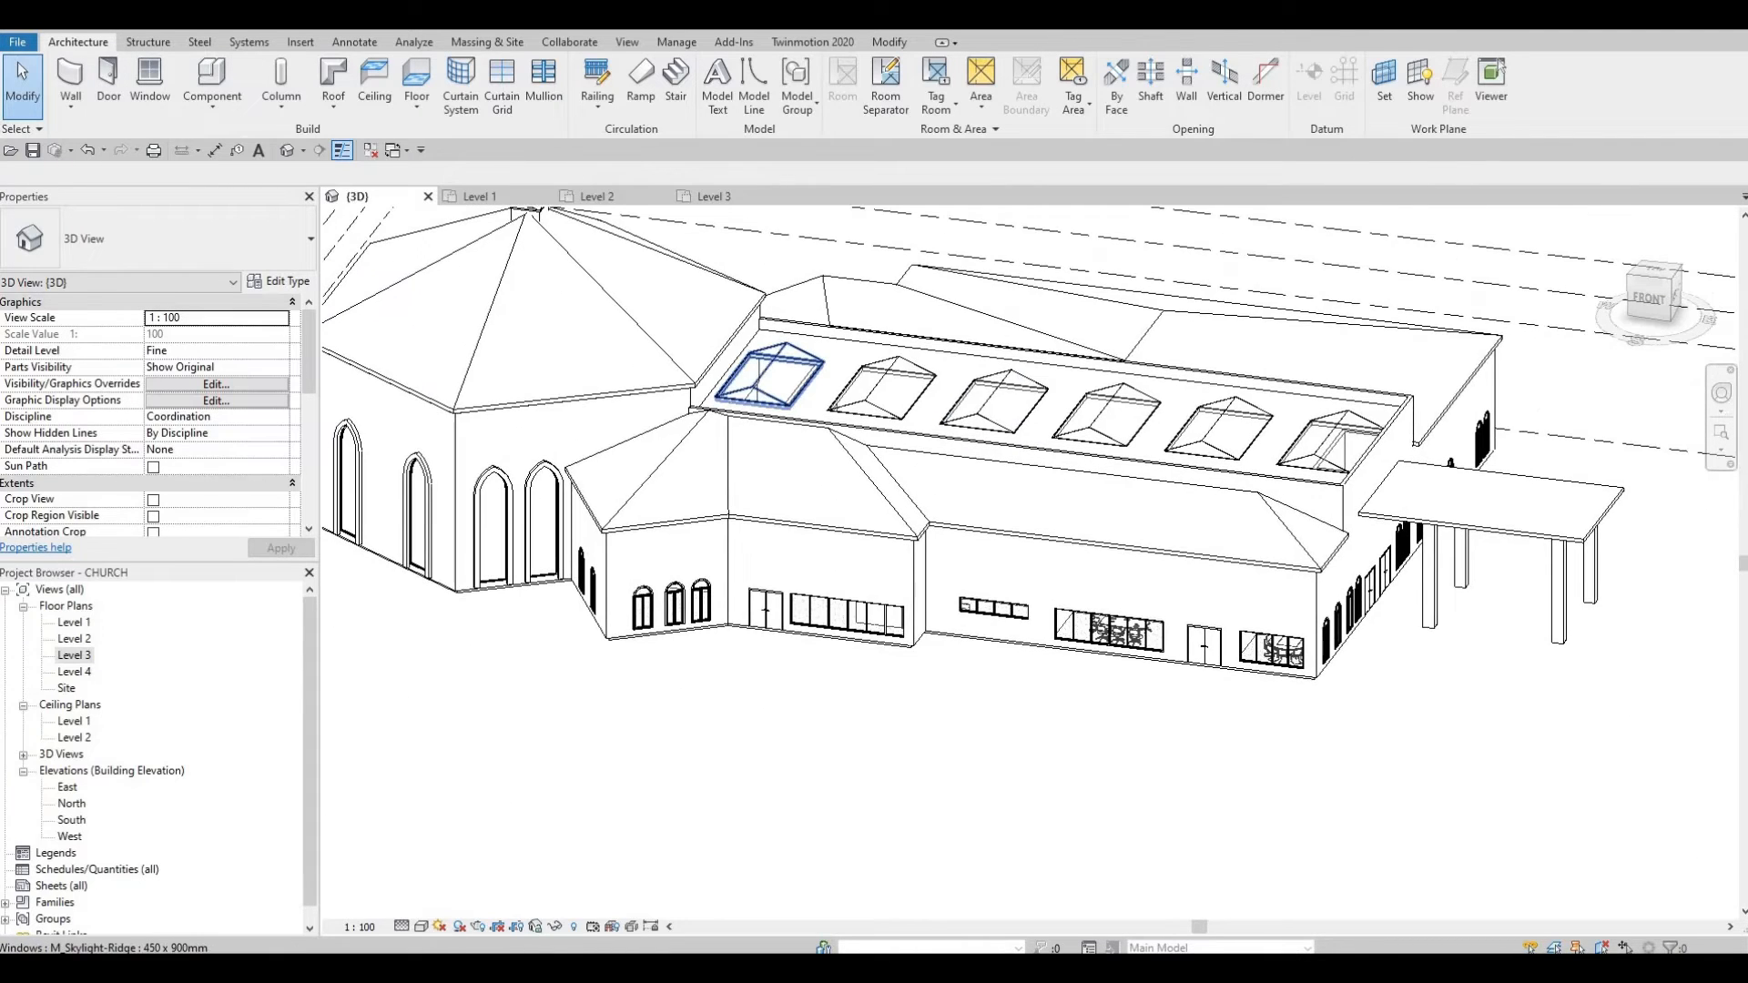
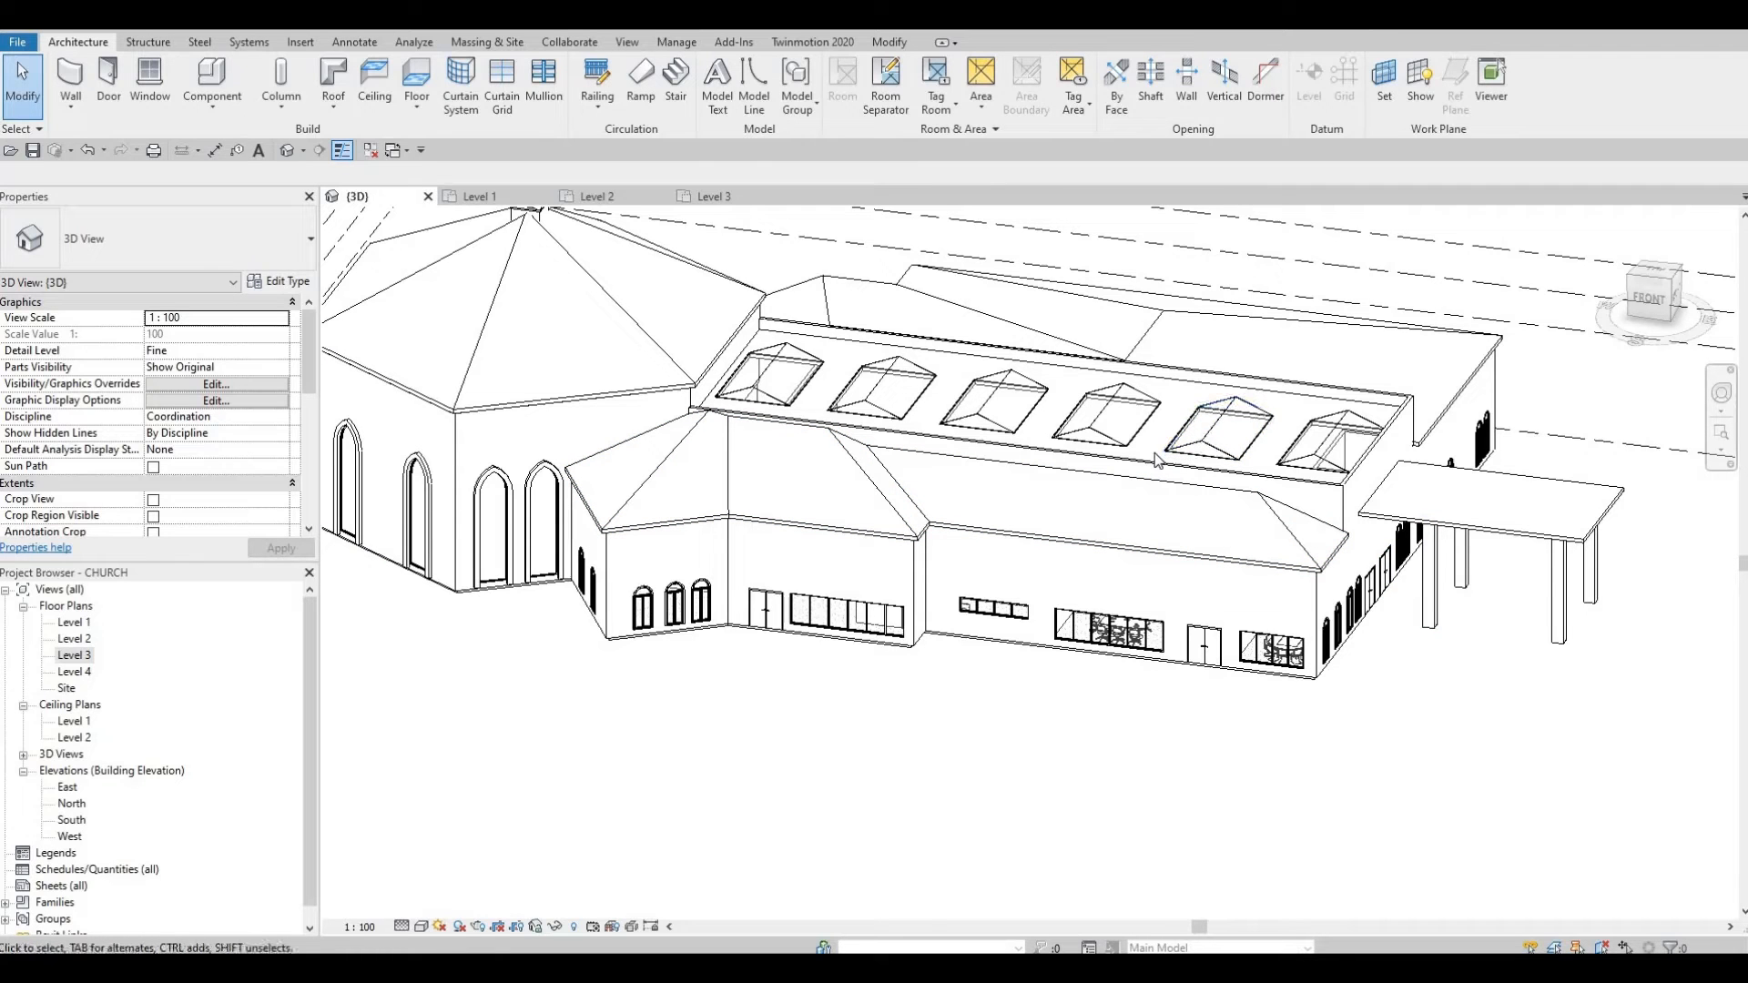
Step: Undo the last two edits, then orbit to inspect the church's right side, roof and left side
key(ctrl+z)
key(ctrl+z)
key(F1)
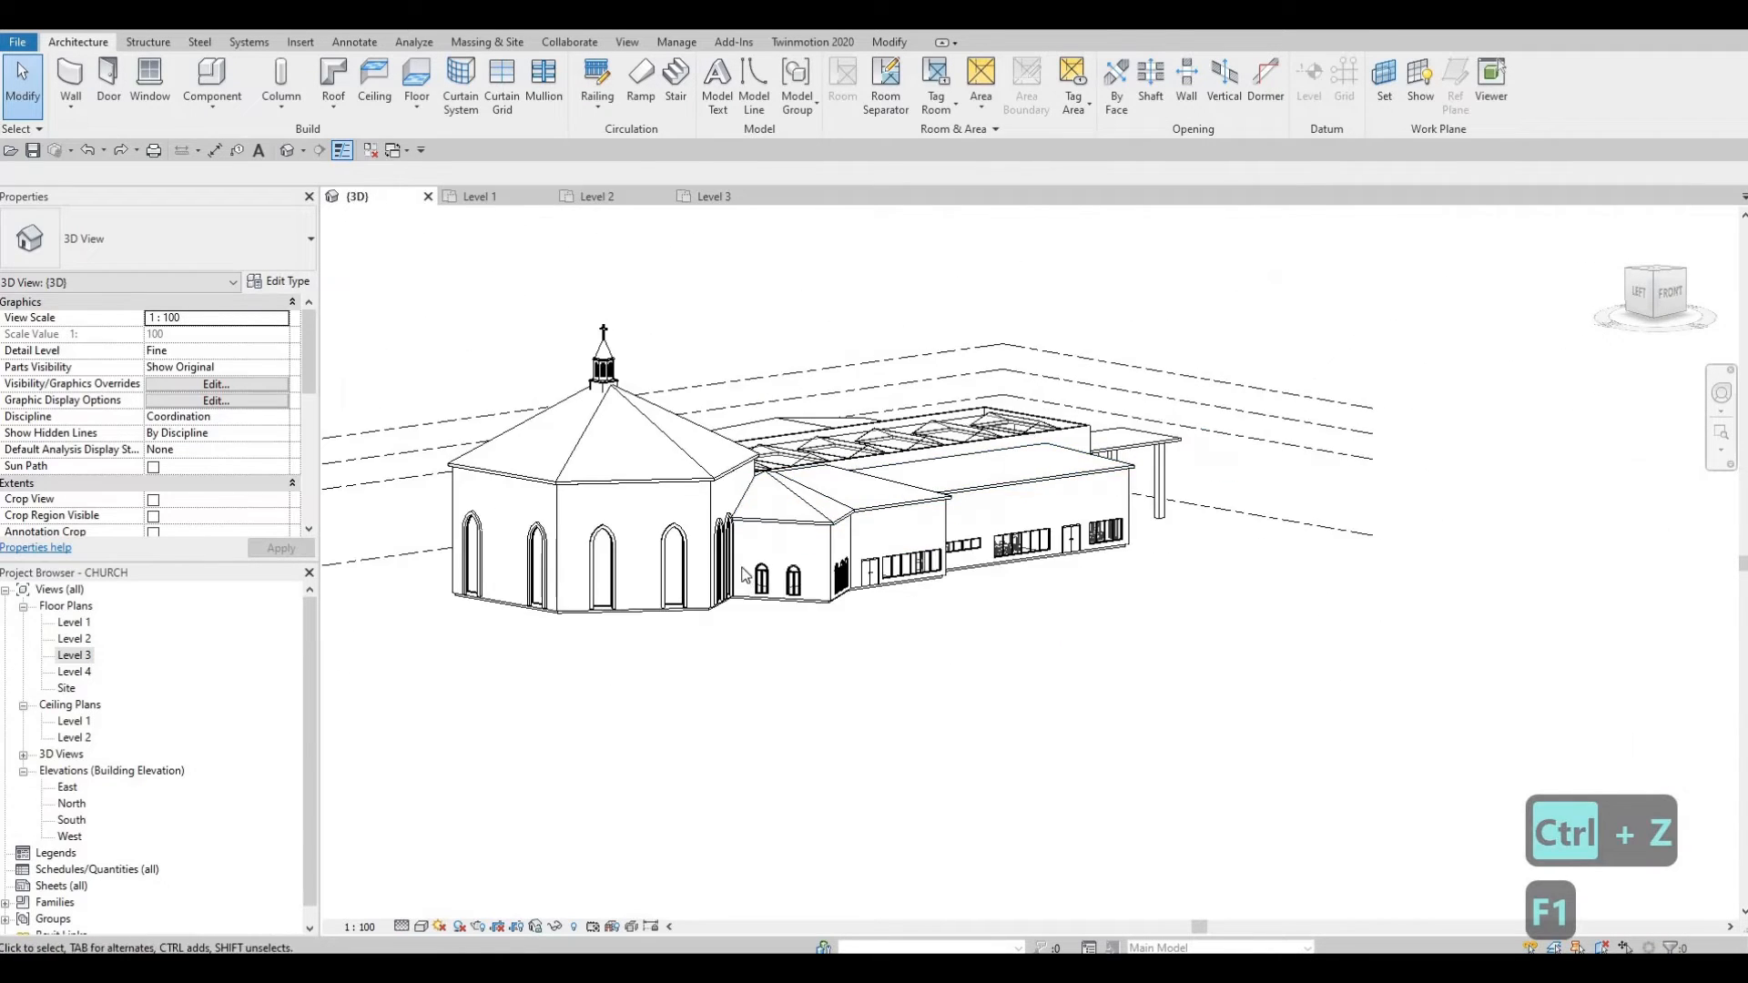
shift+middle_drag(774, 582, 724, 608)
middle_drag(860, 549, 695, 473)
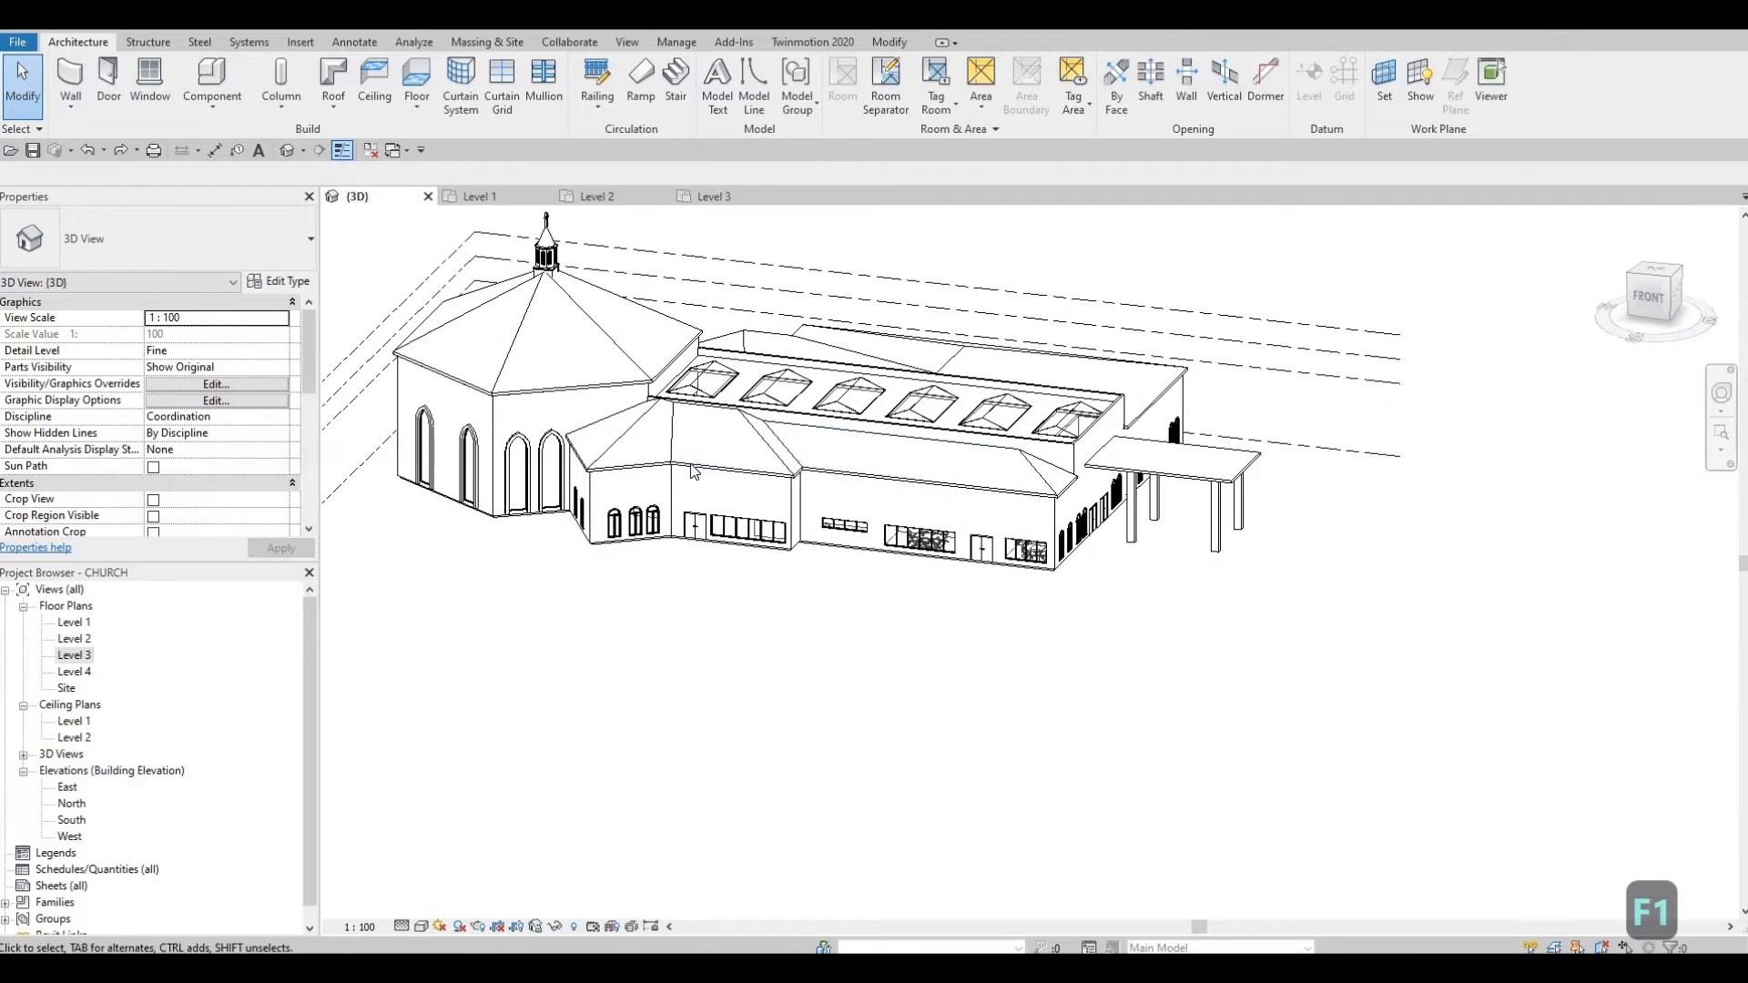
shift+middle_drag(1041, 515, 1507, 560)
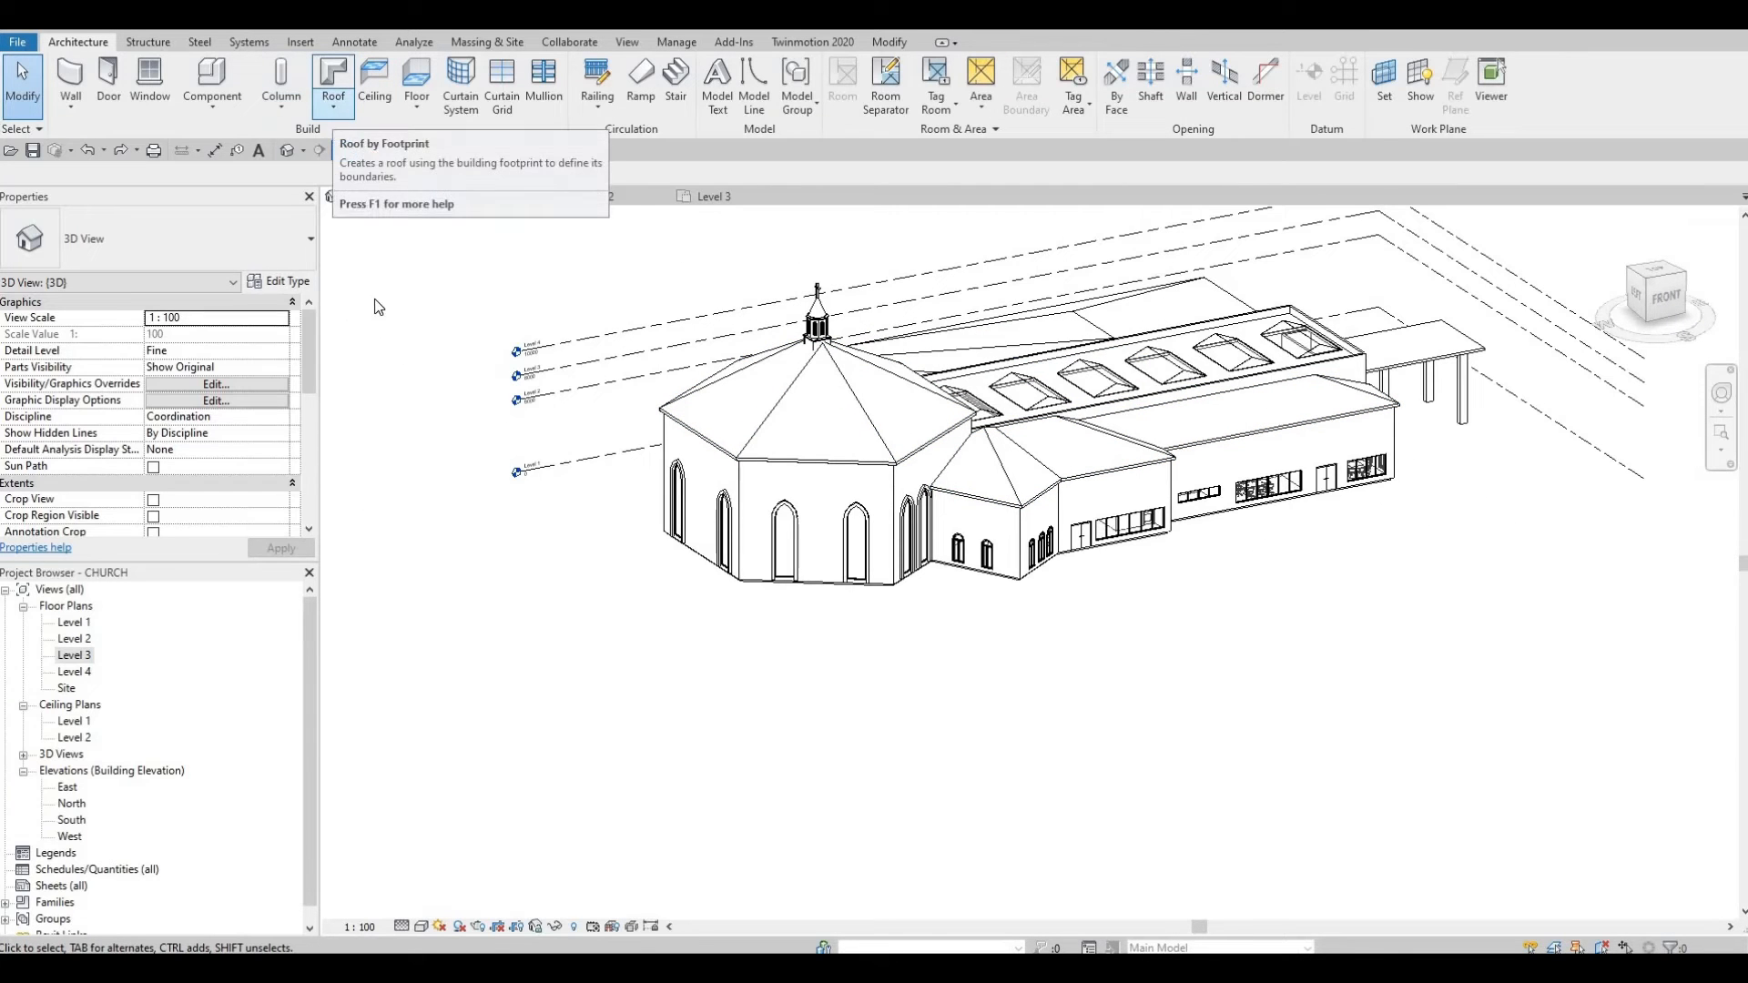
Step: Choose Roof: Fascia and add a fascia along the octagon's lower roof edge
click(335, 110)
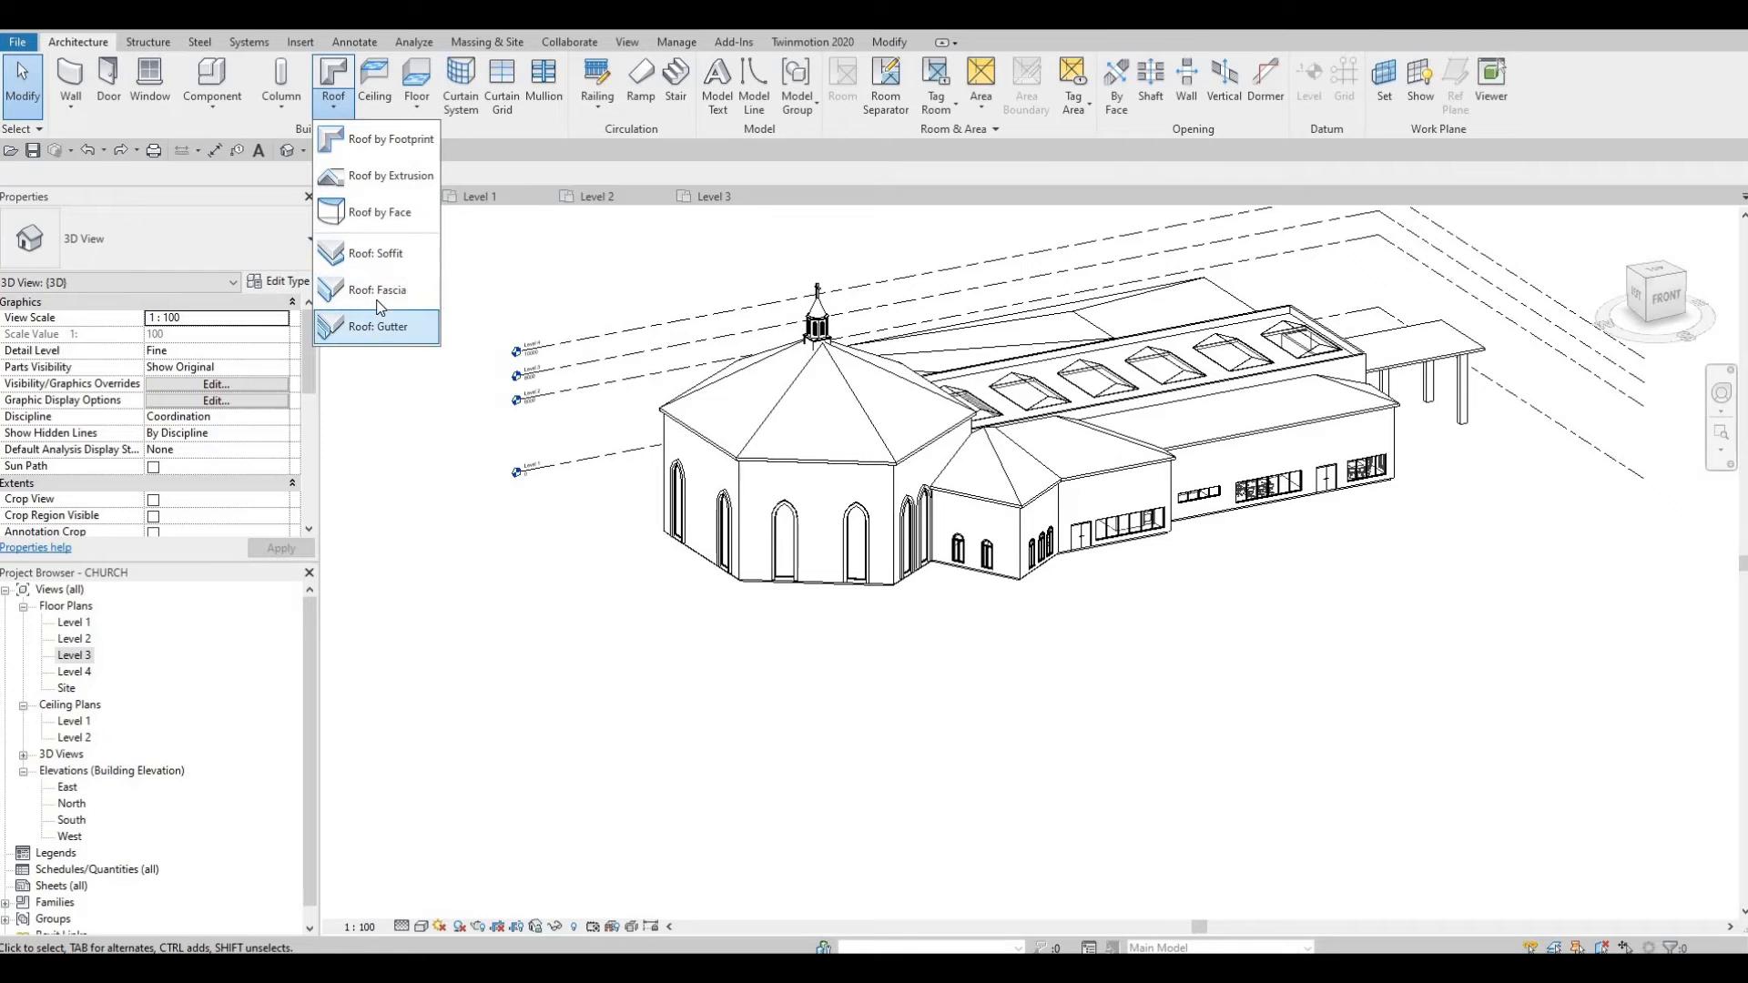
scroll(798, 412, up, 5)
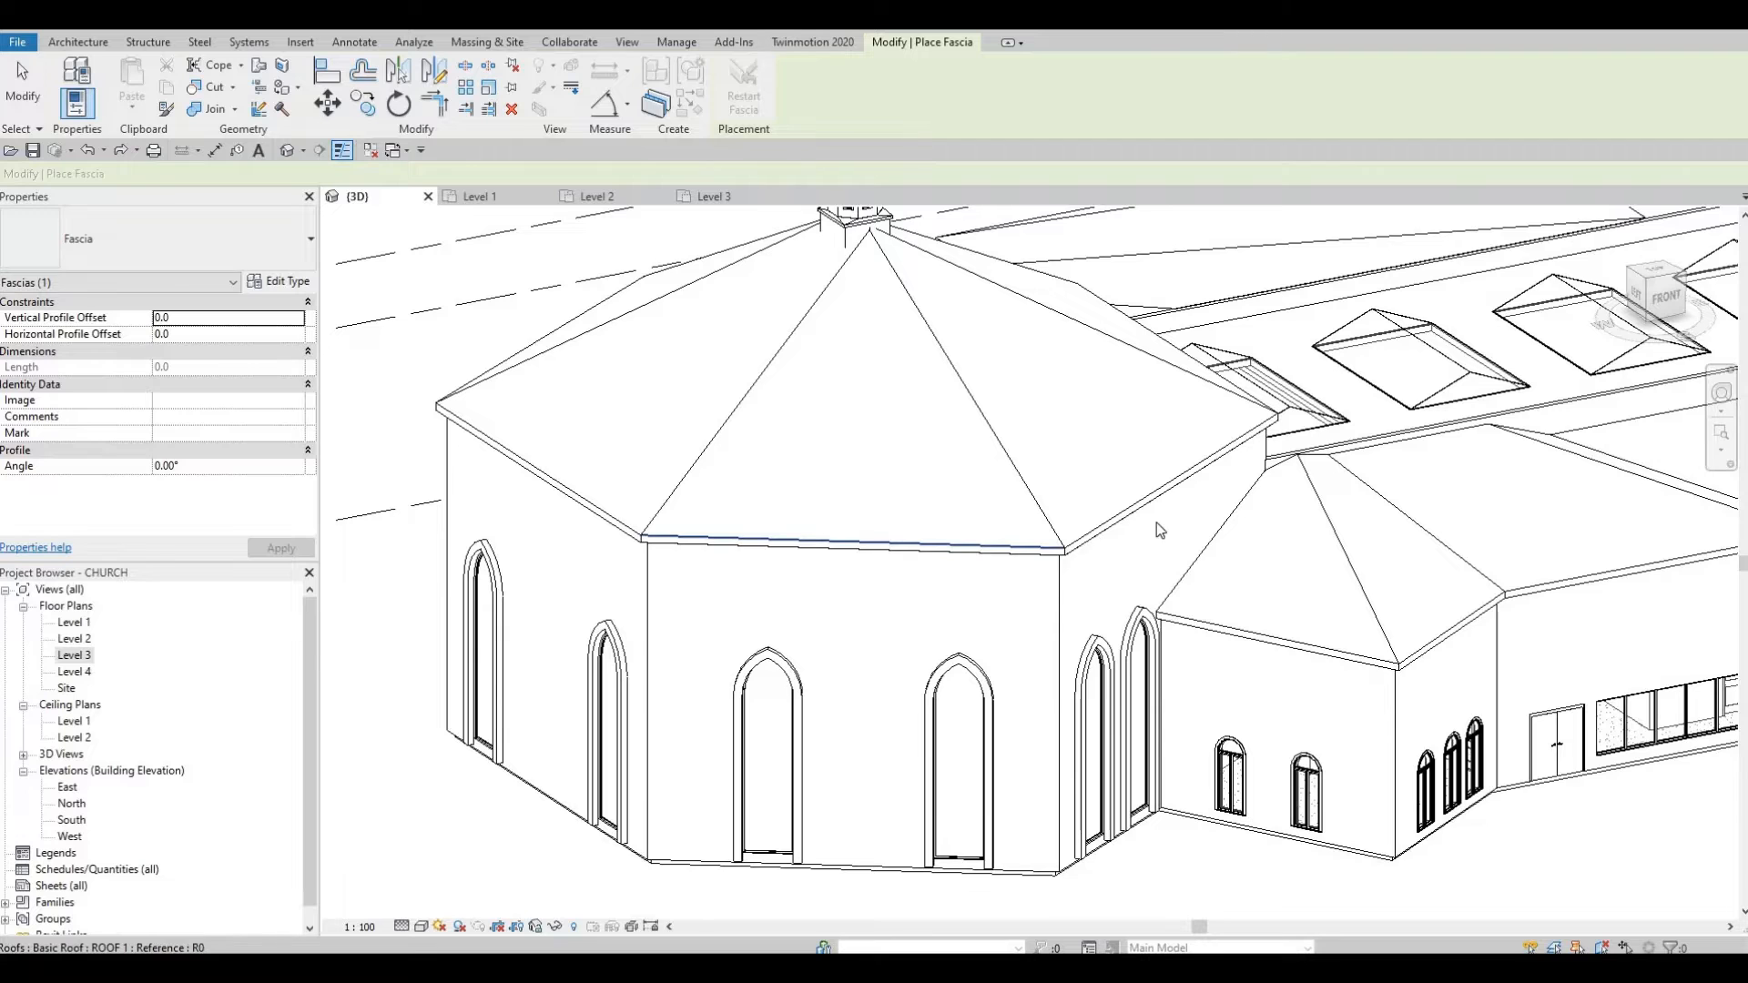
click(1054, 548)
scroll(1057, 545, up, 5)
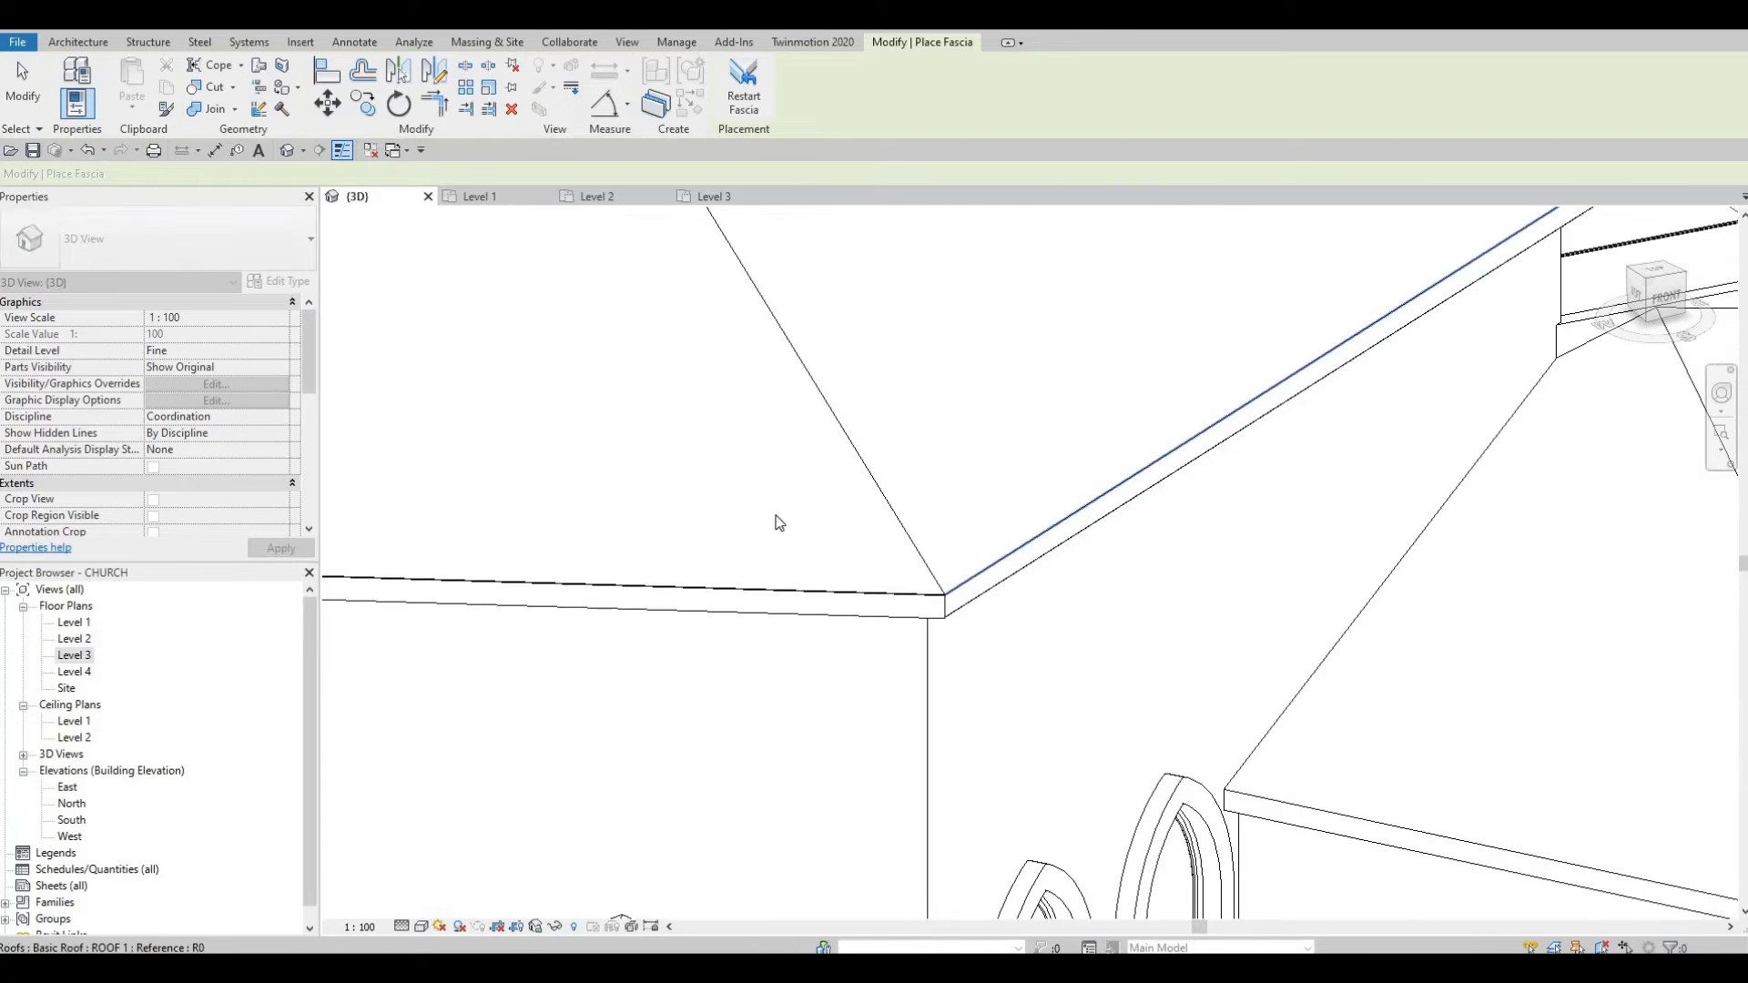
scroll(779, 523, down, 5)
Step: Orbit around the back of the octagonal sanctuary to face the wing's roof edge
shift+middle_drag(455, 617, 477, 585)
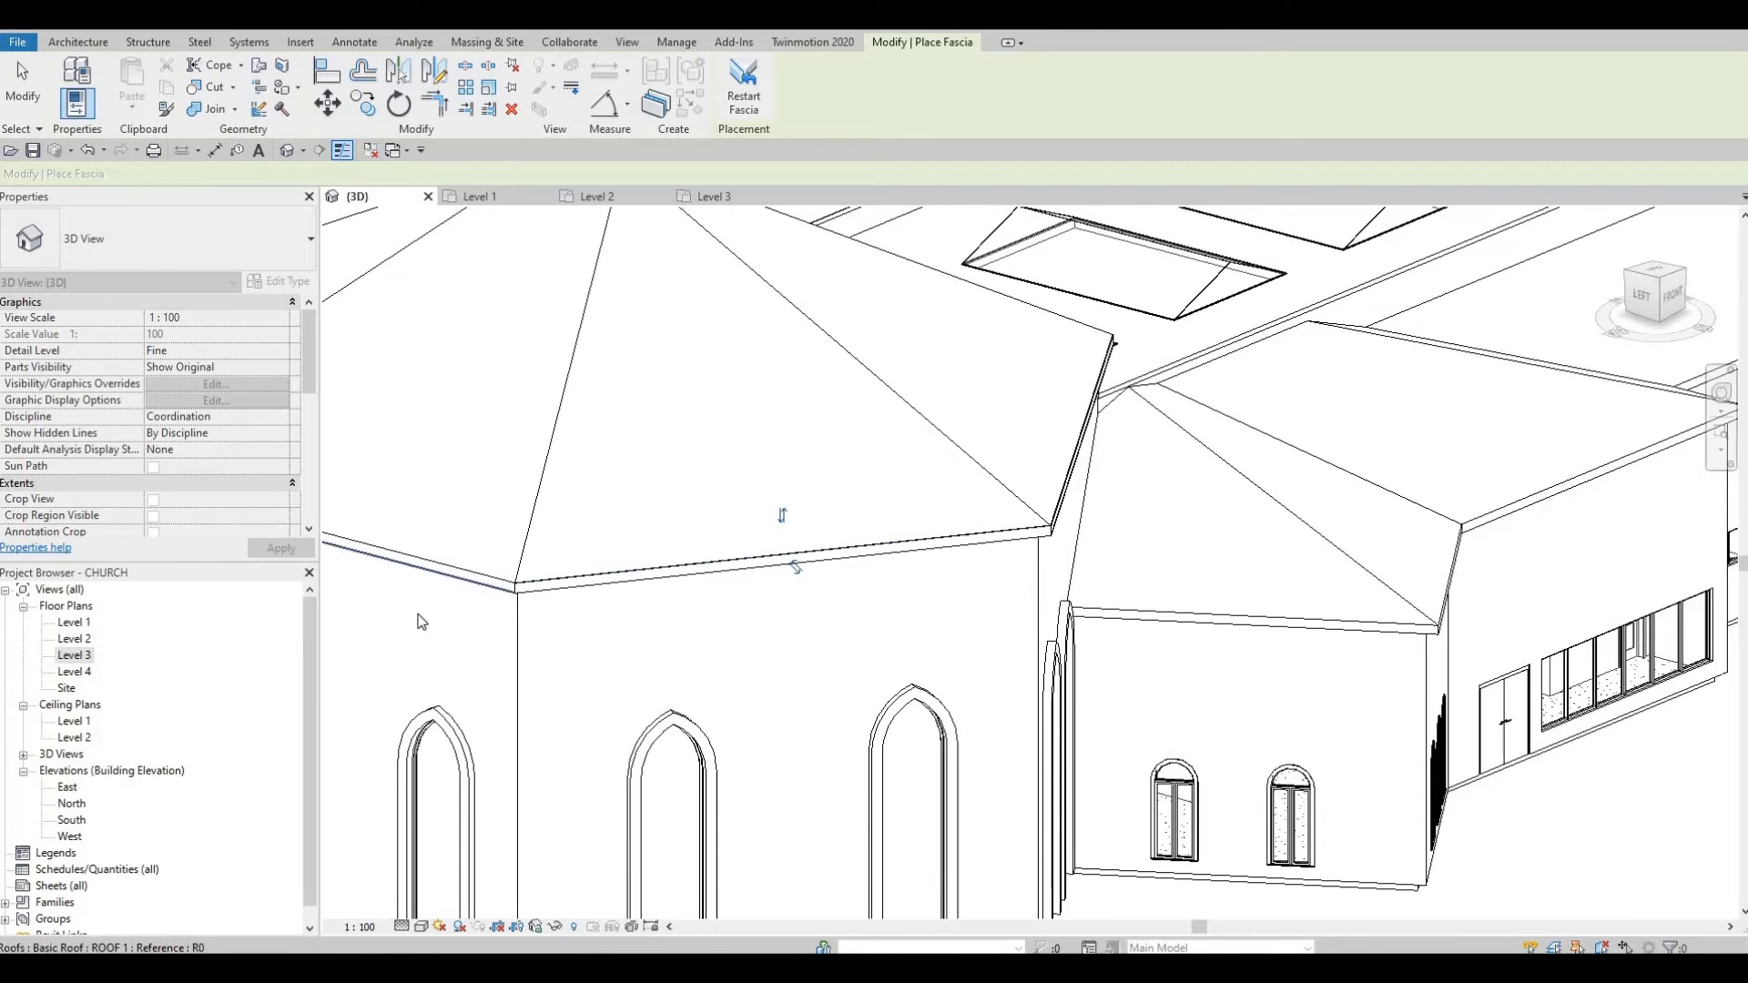
shift+middle_drag(956, 580, 999, 606)
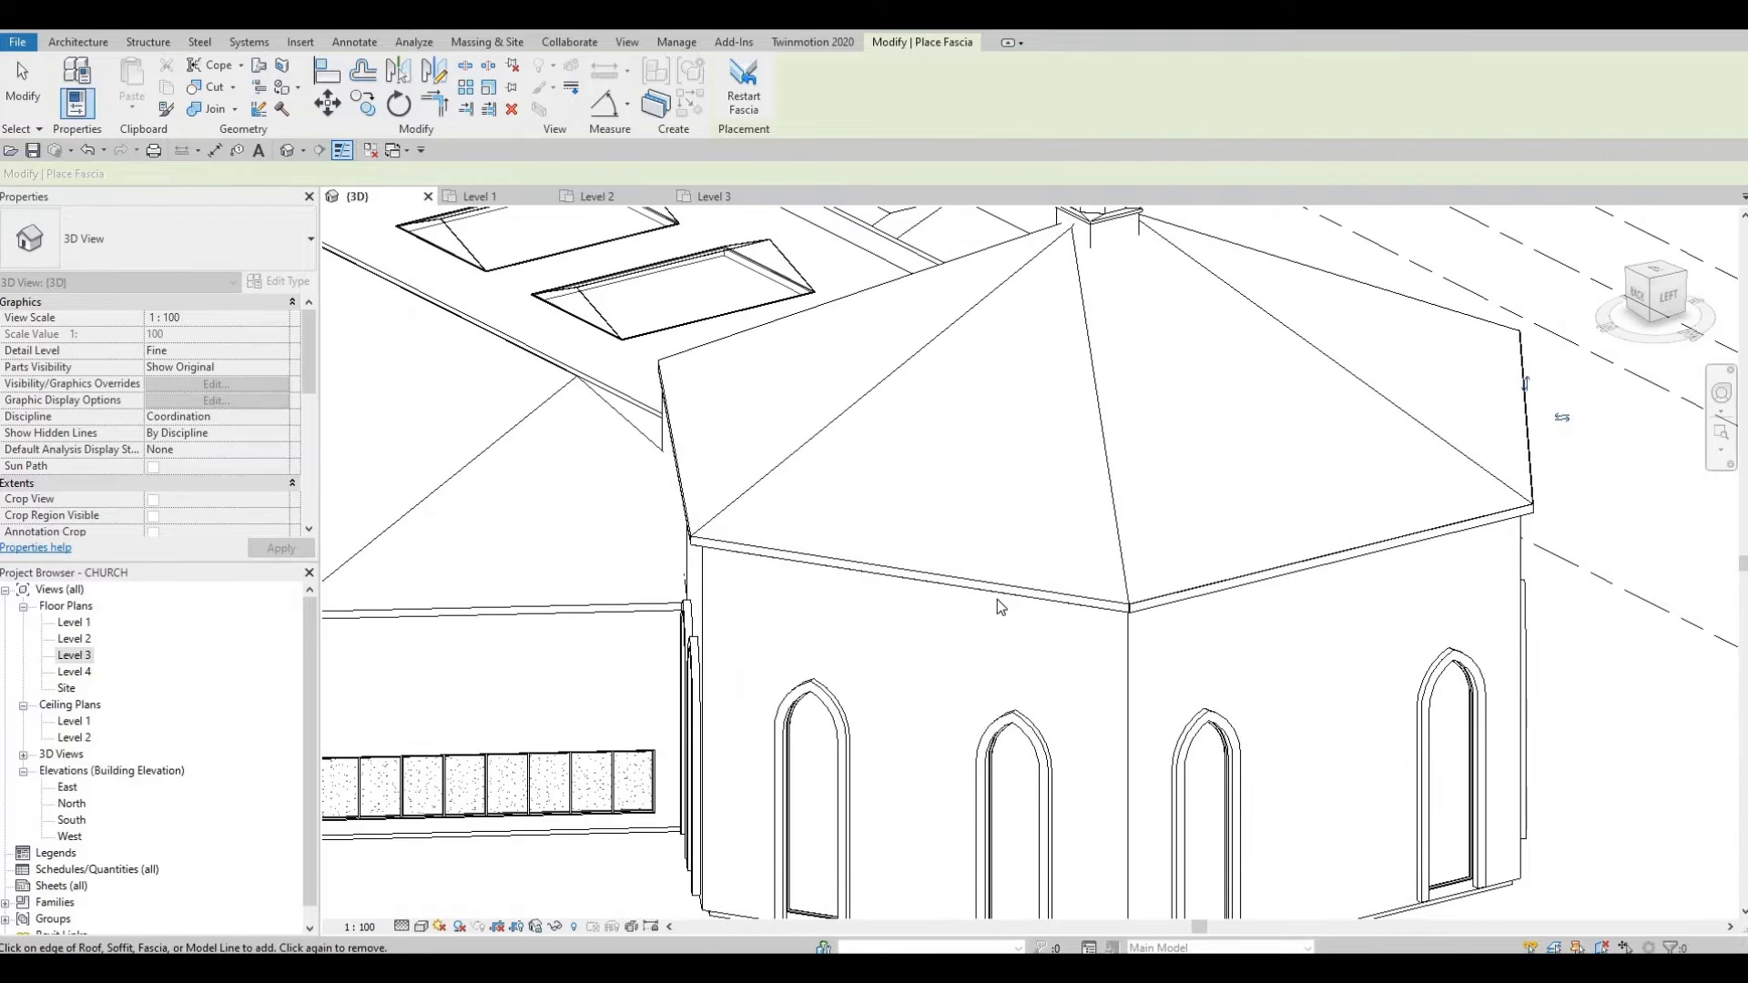
shift+middle_drag(1093, 637, 977, 598)
scroll(1027, 608, up, 4)
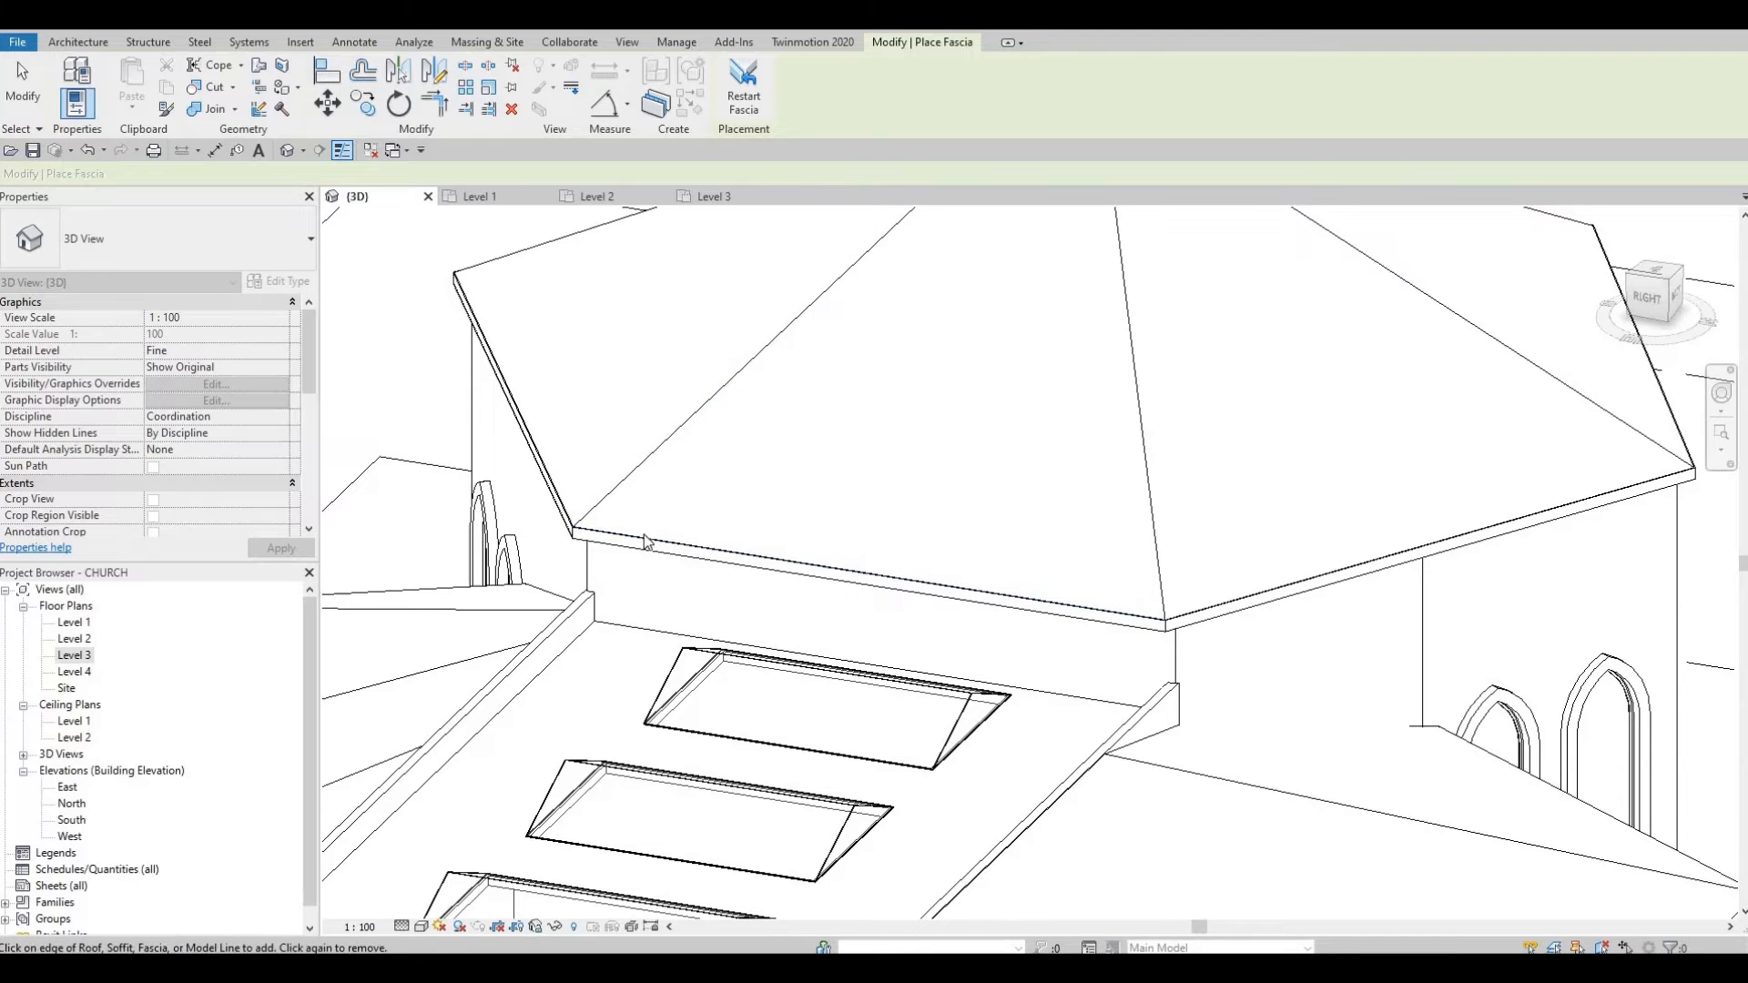
scroll(644, 543, down, 8)
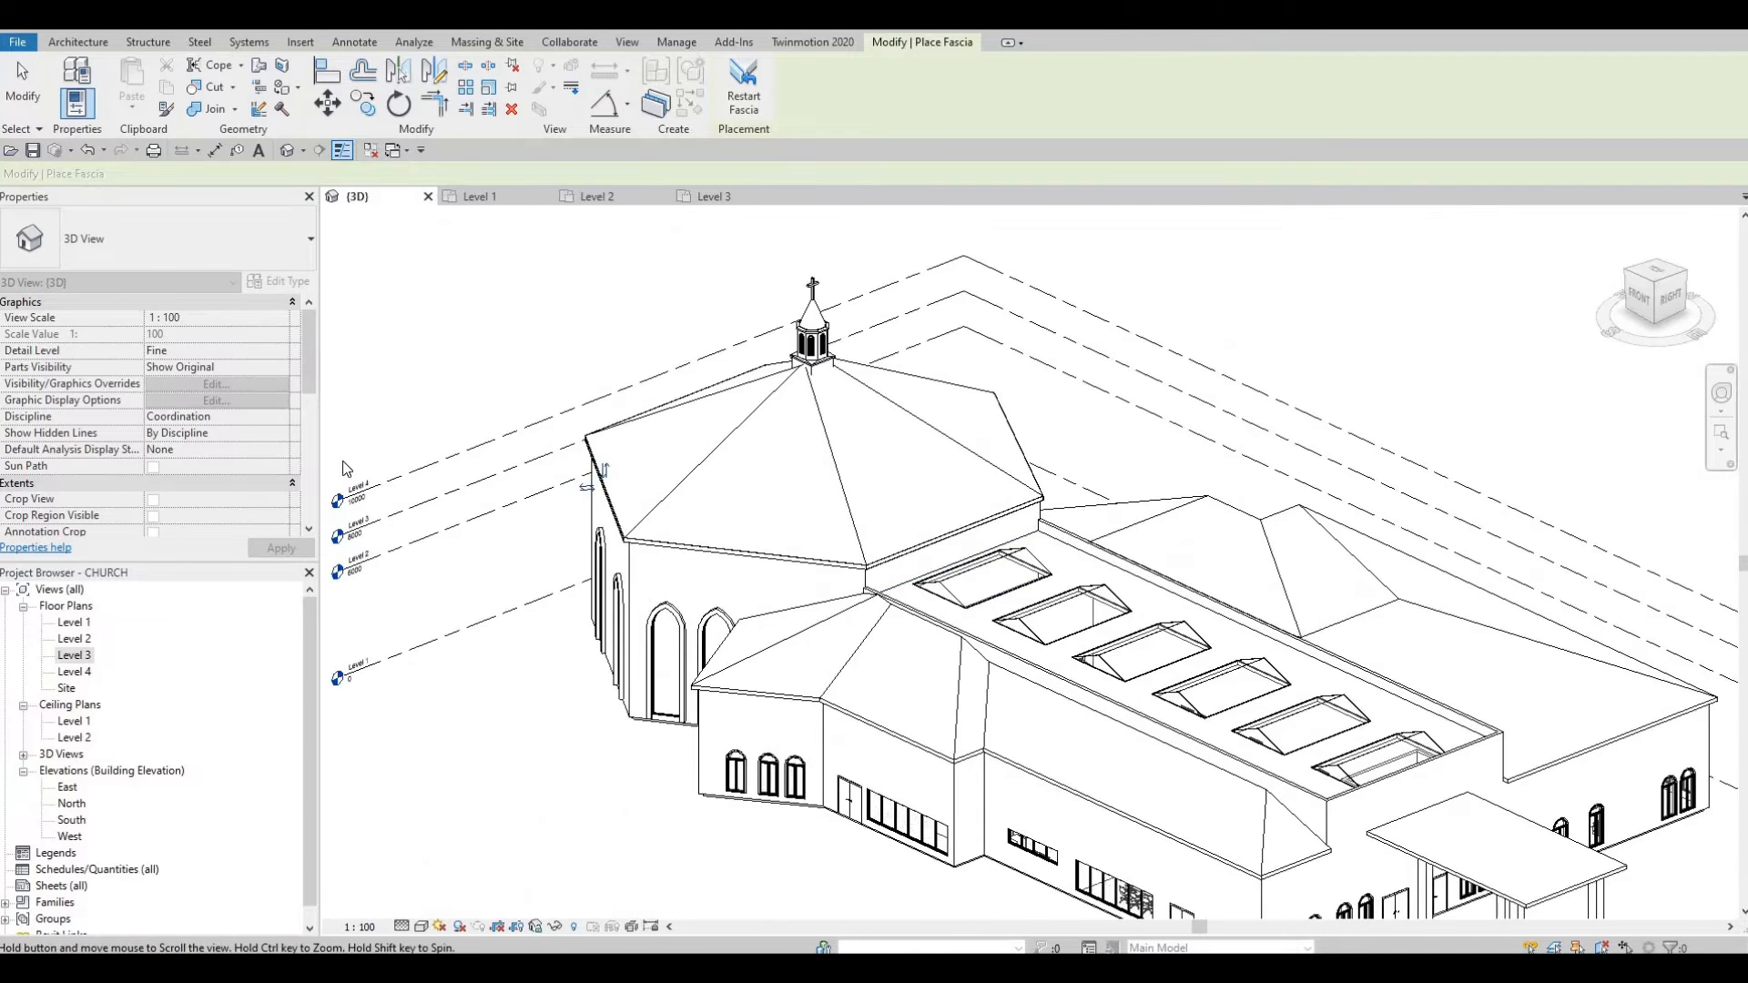
middle_drag(347, 469, 641, 492)
shift+middle_drag(757, 408, 768, 351)
scroll(768, 347, up, 3)
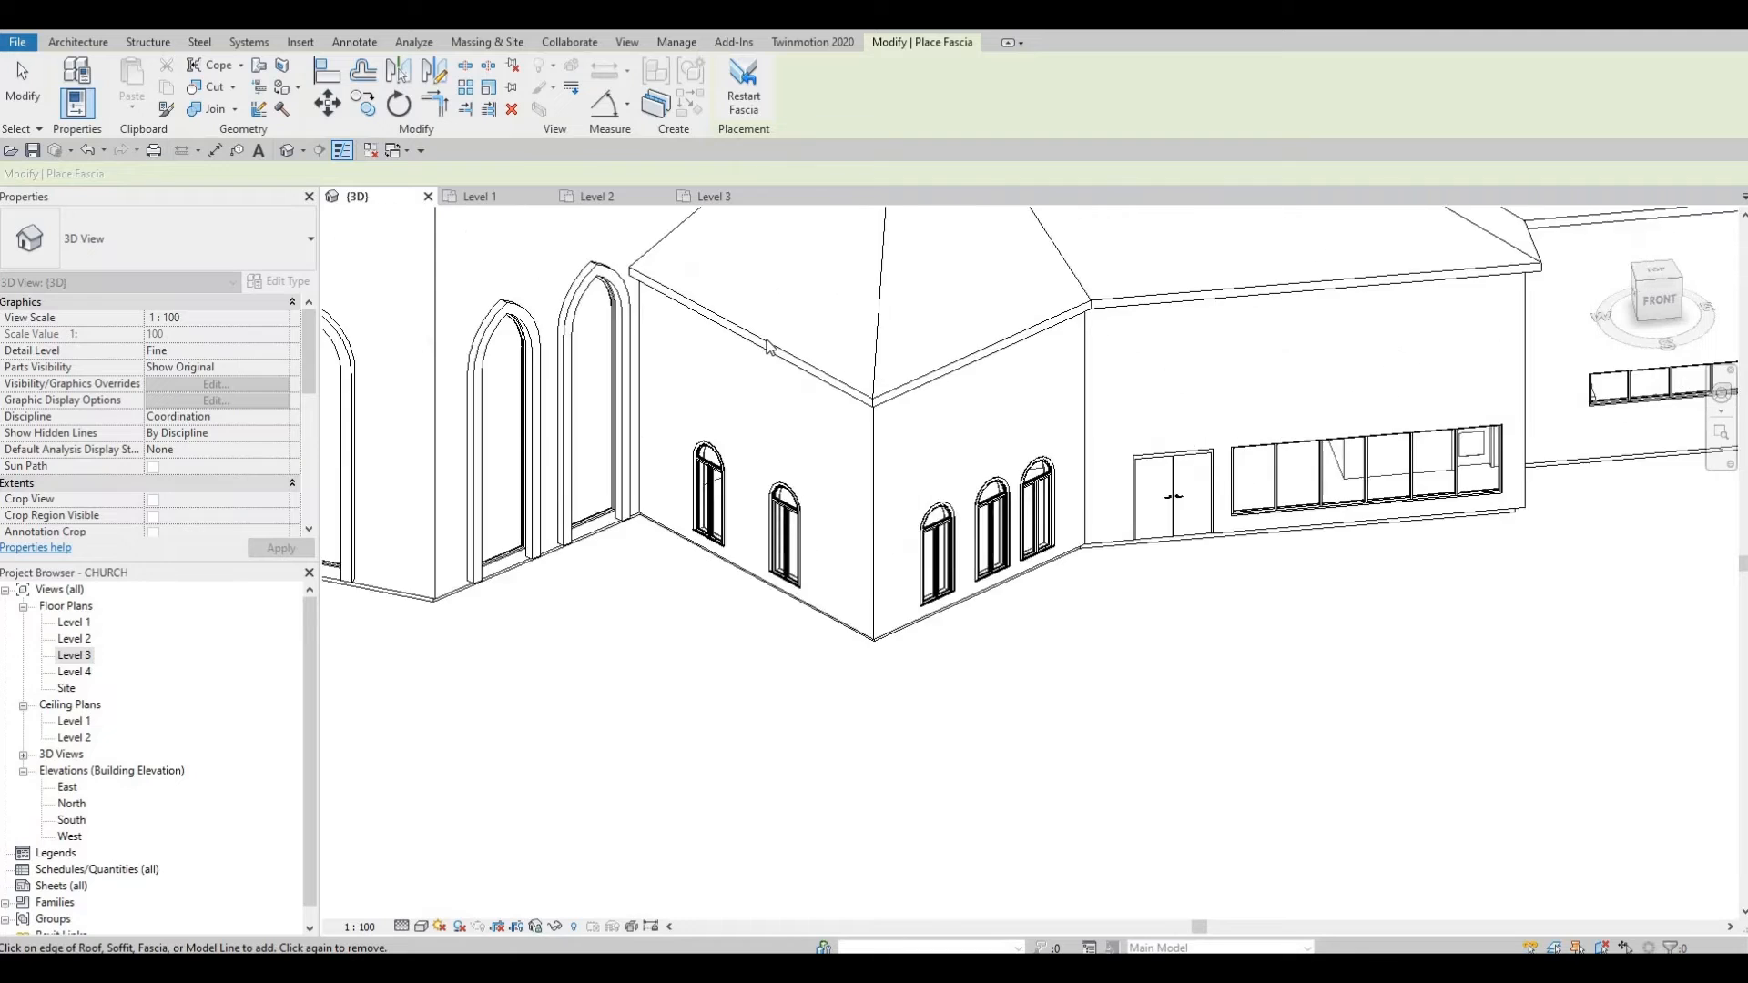
scroll(767, 347, up, 1)
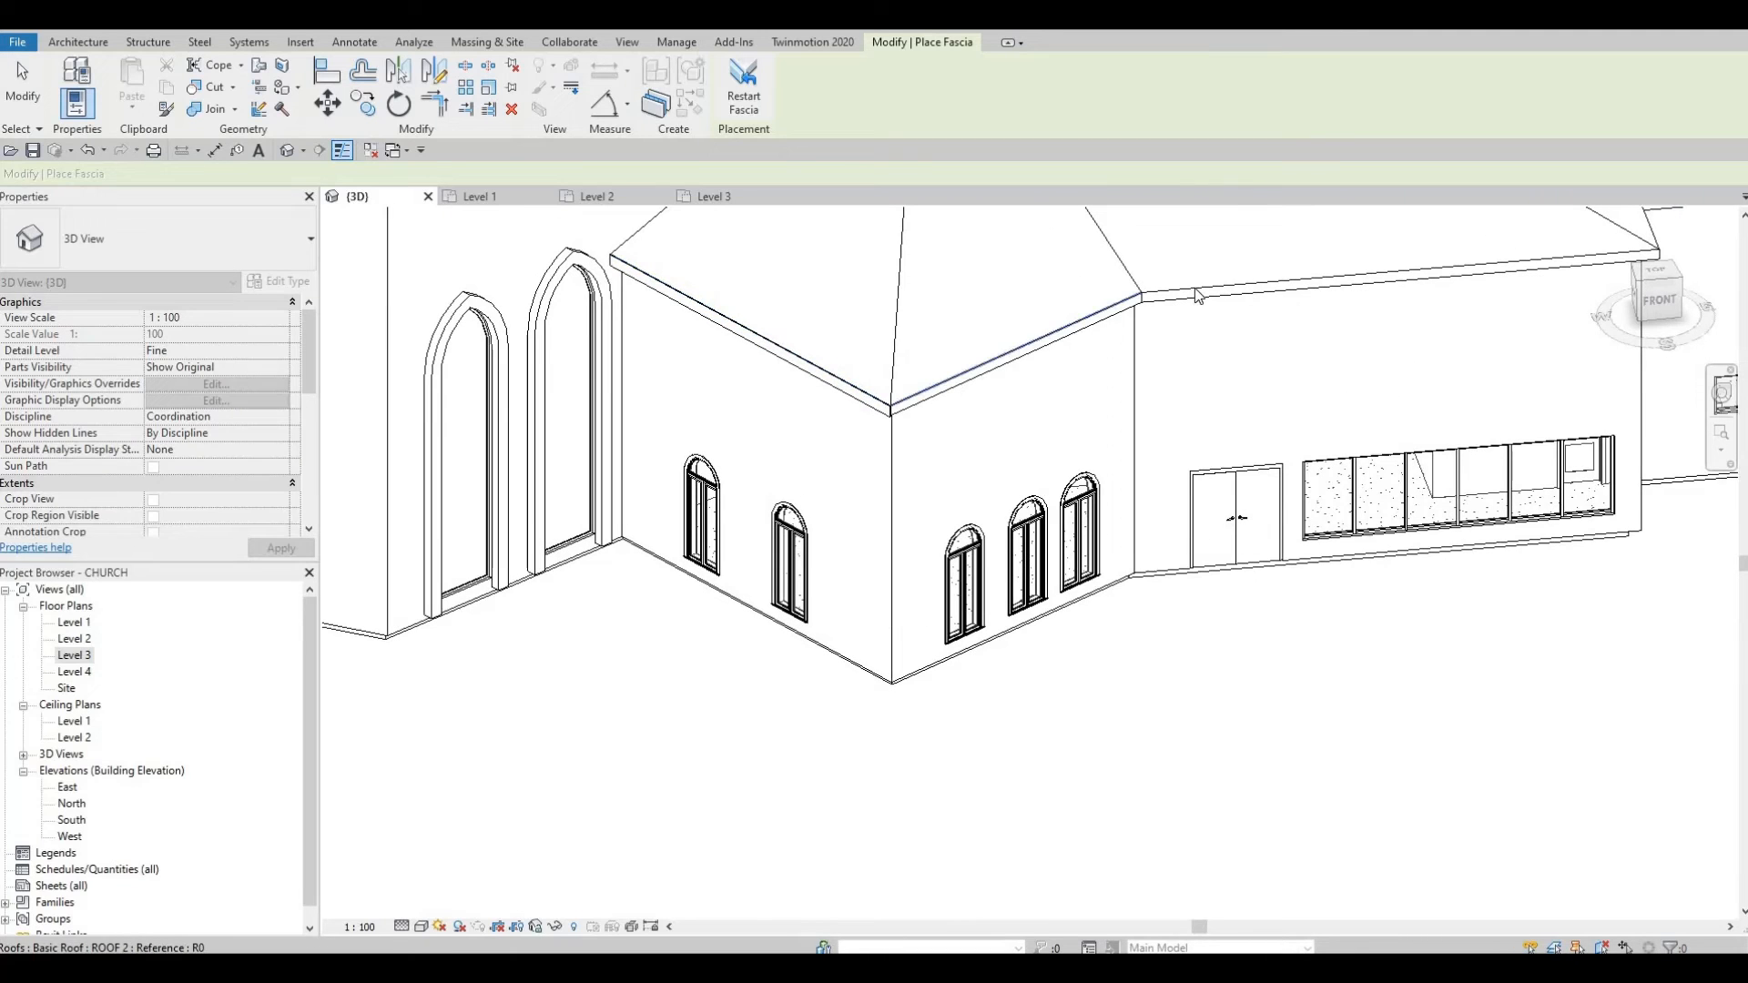
scroll(913, 374, down, 4)
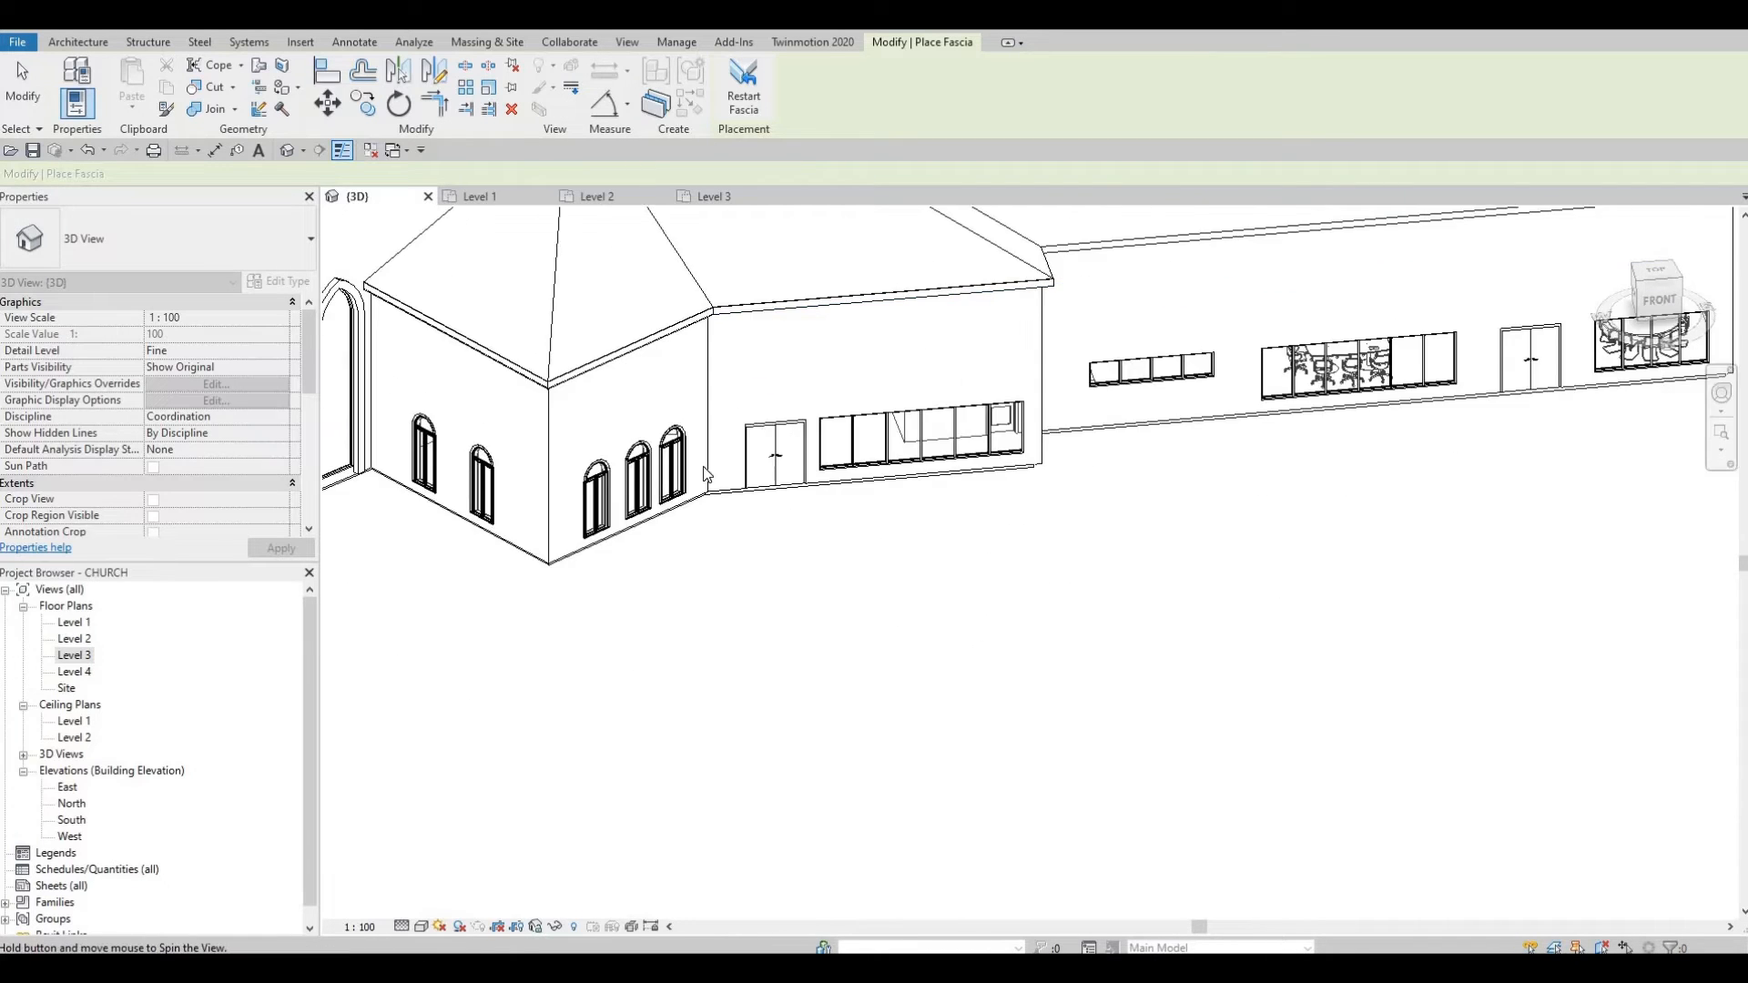
Step: Orbit over the skylit roof and around the whole church, then stop placing fascia
shift+middle_drag(913, 374, 664, 460)
scroll(663, 463, up, 4)
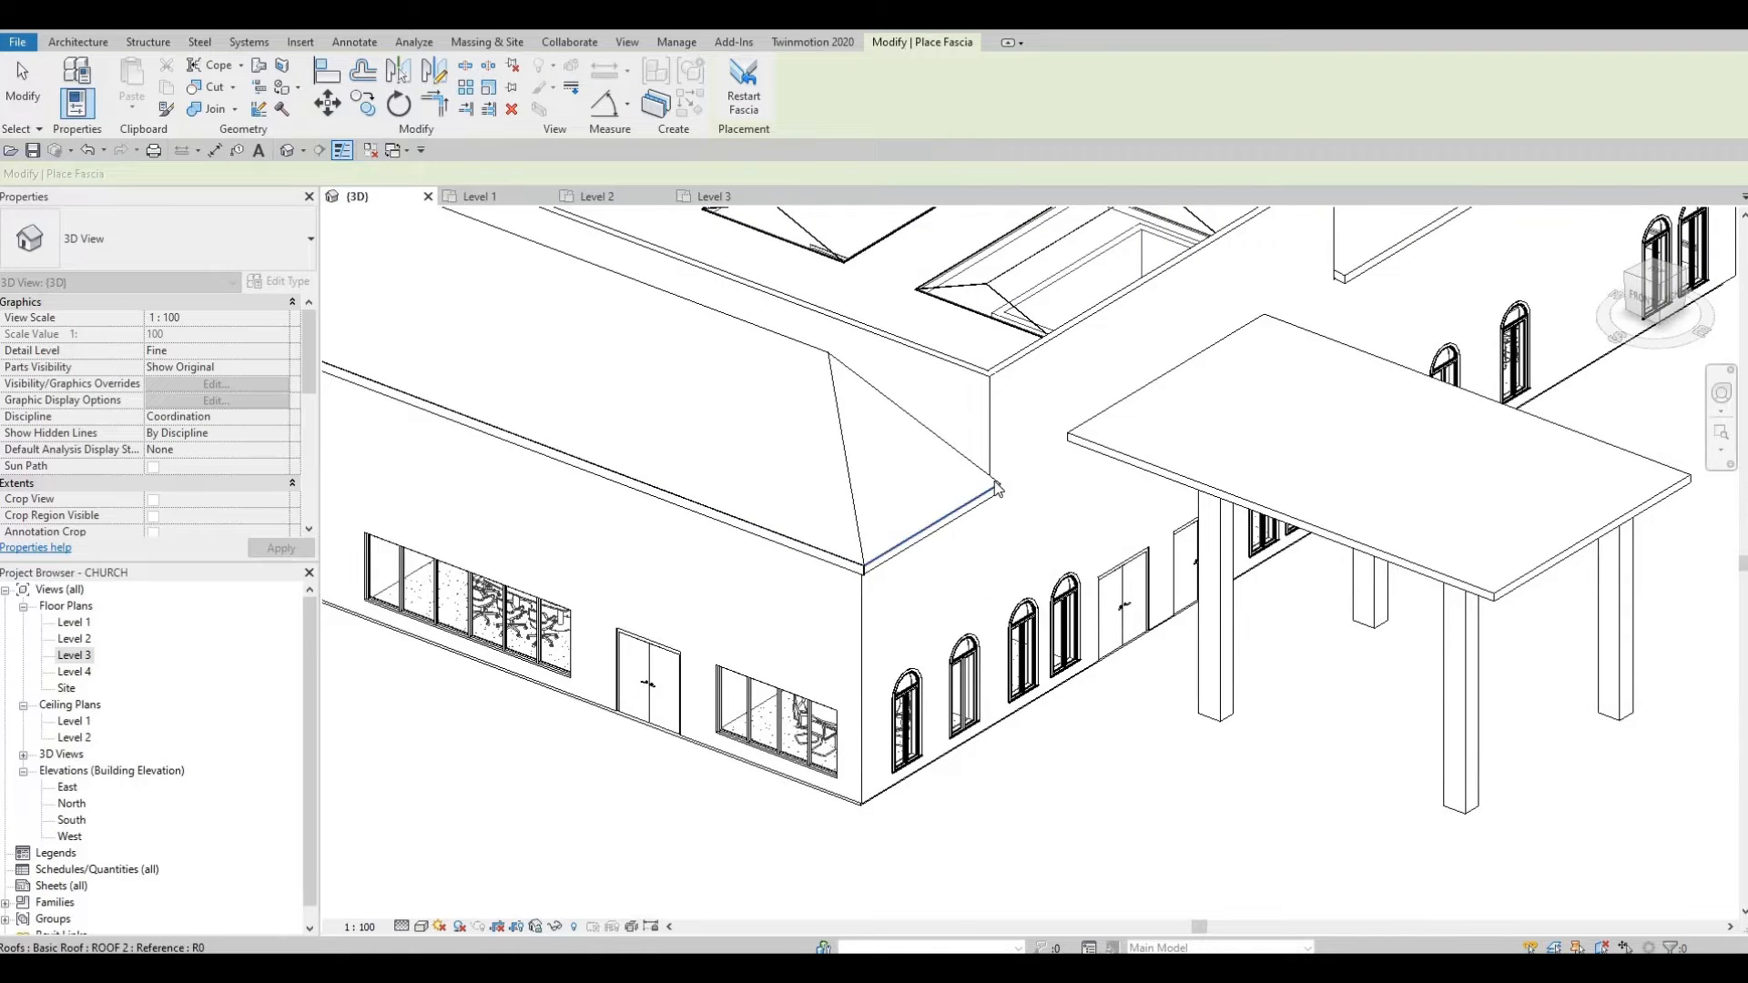
scroll(988, 486, down, 2)
shift+middle_drag(1018, 492, 908, 544)
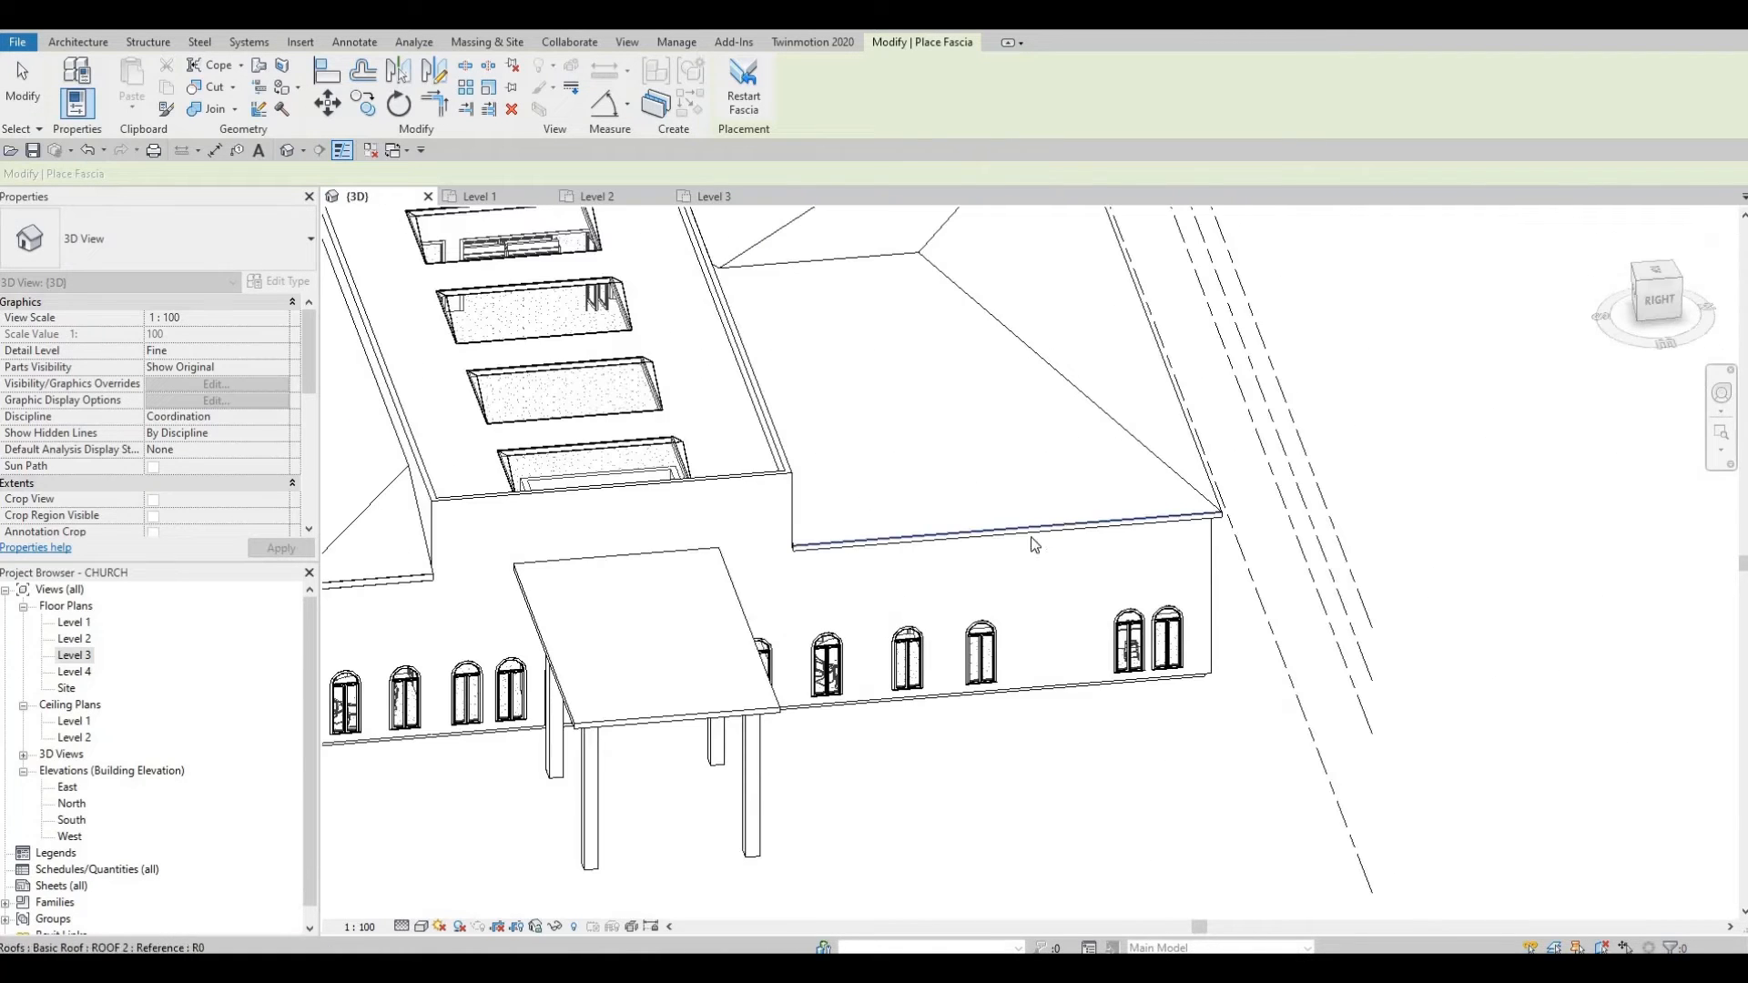
shift+middle_drag(772, 545, 937, 477)
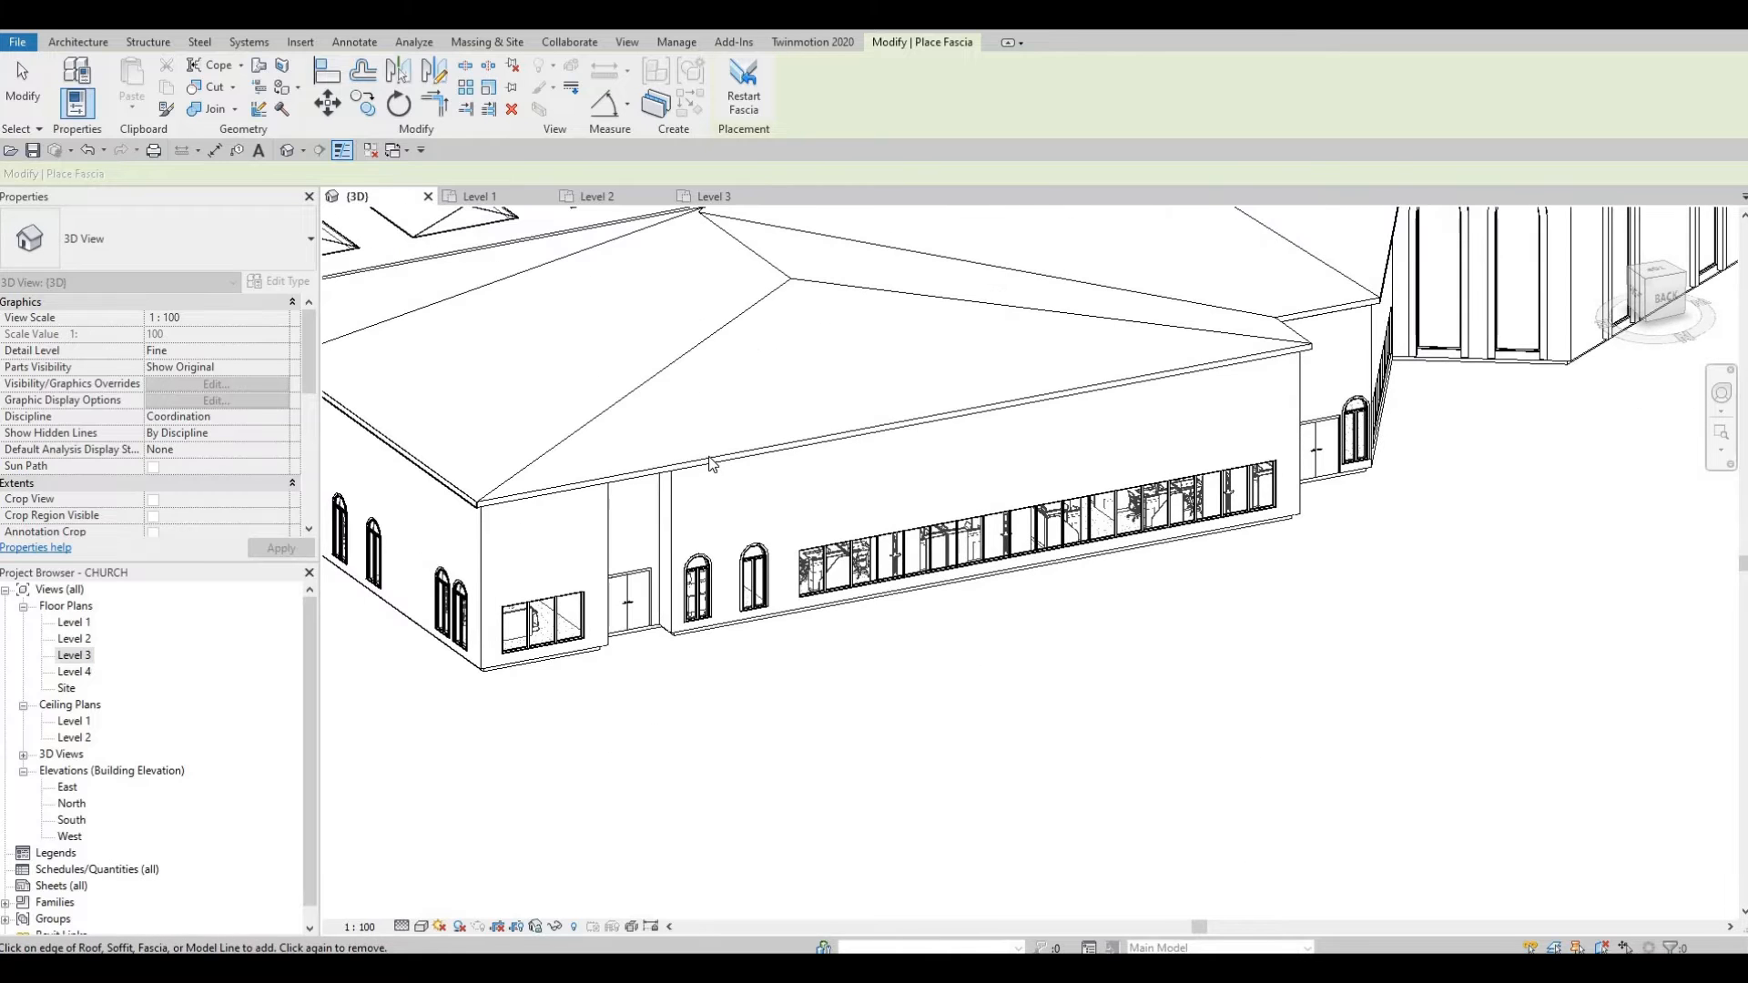
shift+middle_drag(657, 483, 645, 438)
scroll(645, 438, up, 2)
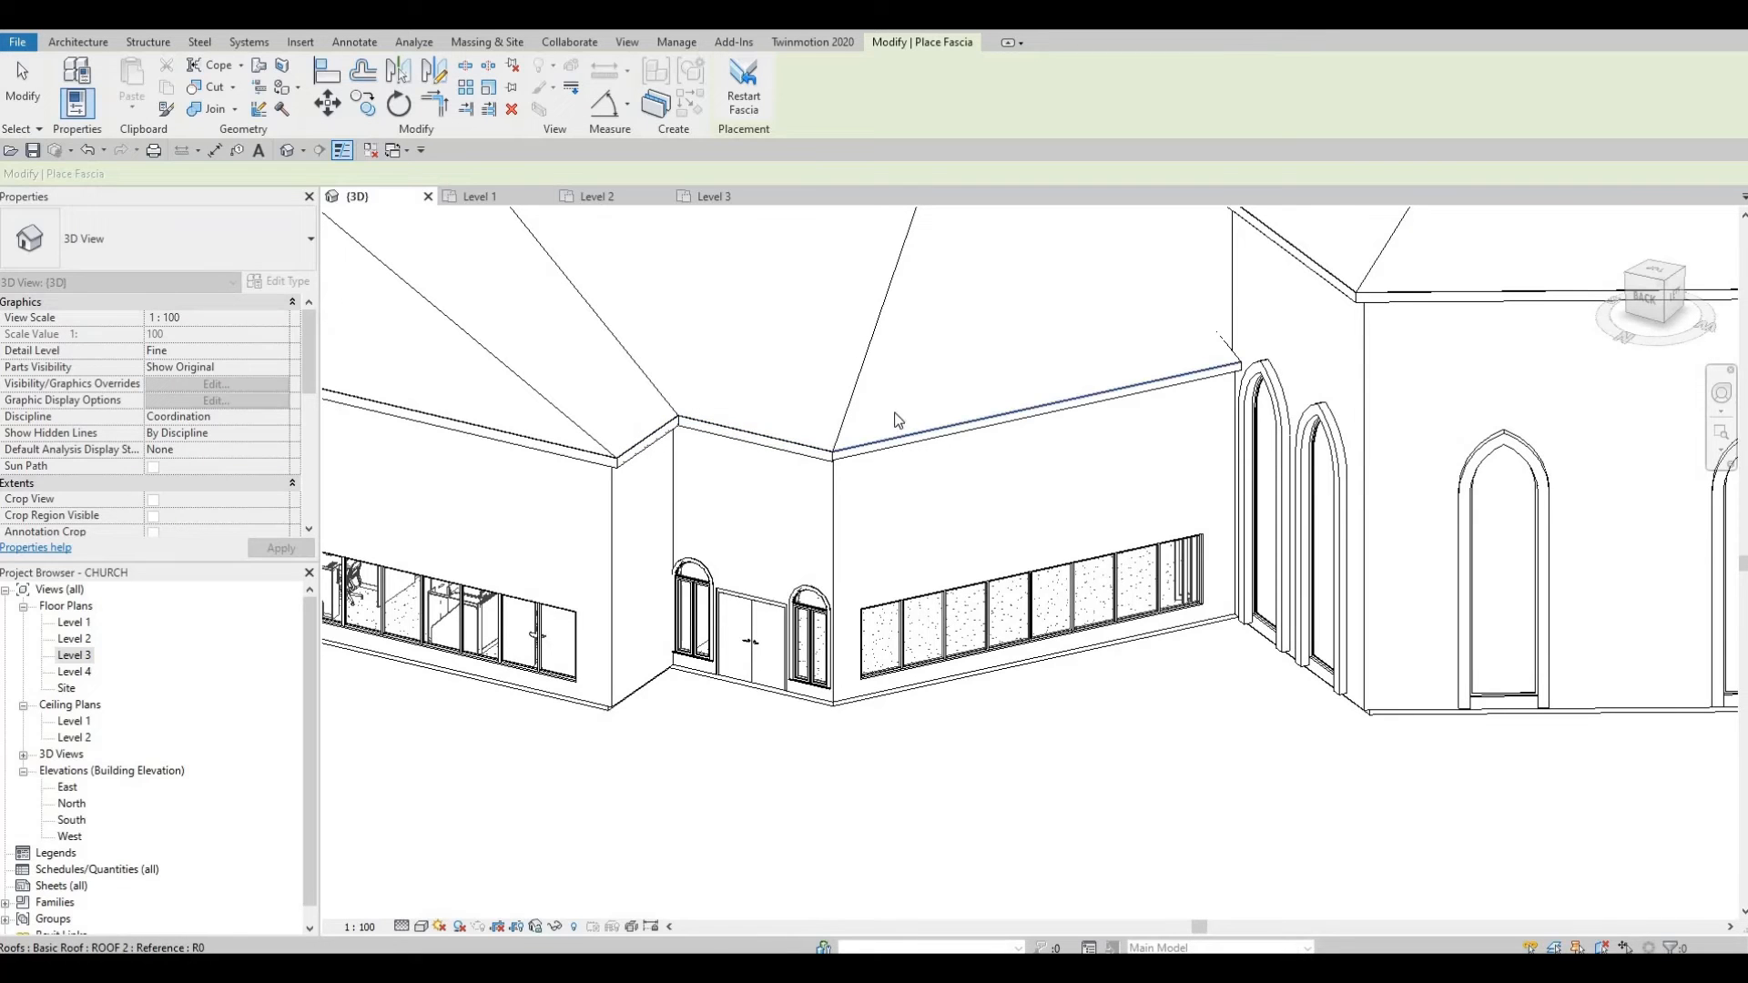
scroll(881, 410, down, 5)
shift+middle_drag(1206, 456, 1403, 437)
key(Escape)
key(Escape)
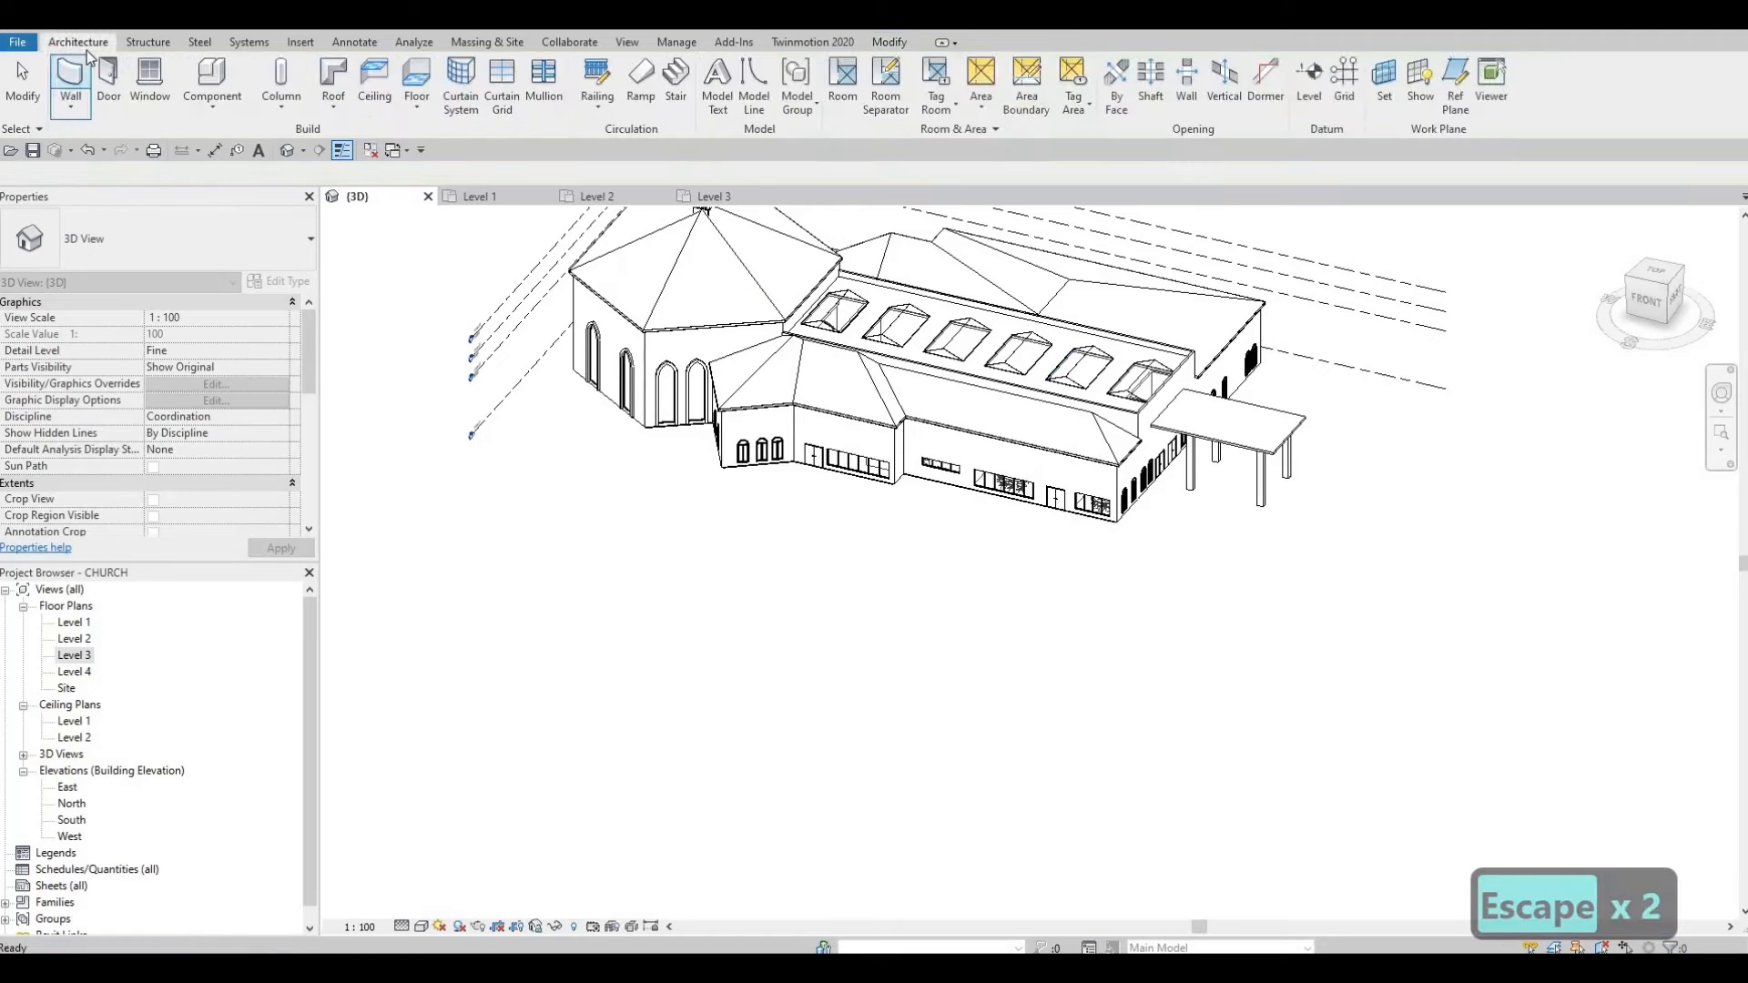
Step: Choose Roof: Gutter and add gutters along the first two sanctuary fascia edges
click(333, 114)
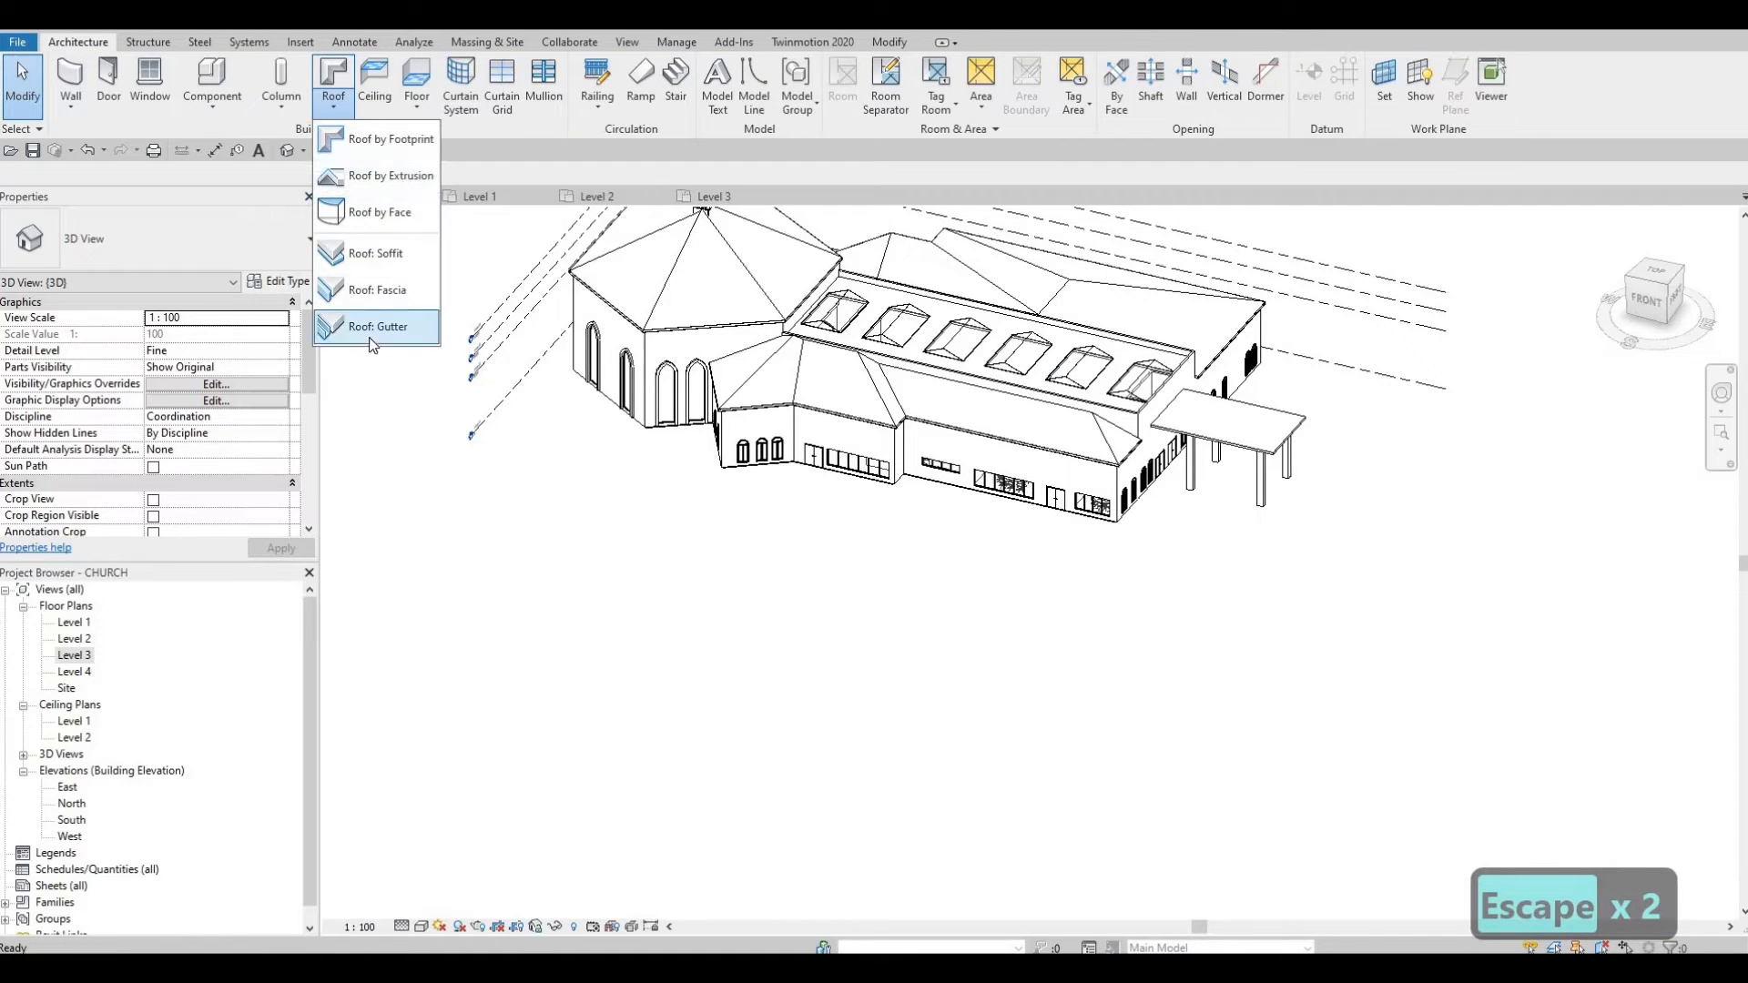
click(378, 326)
scroll(728, 365, up, 6)
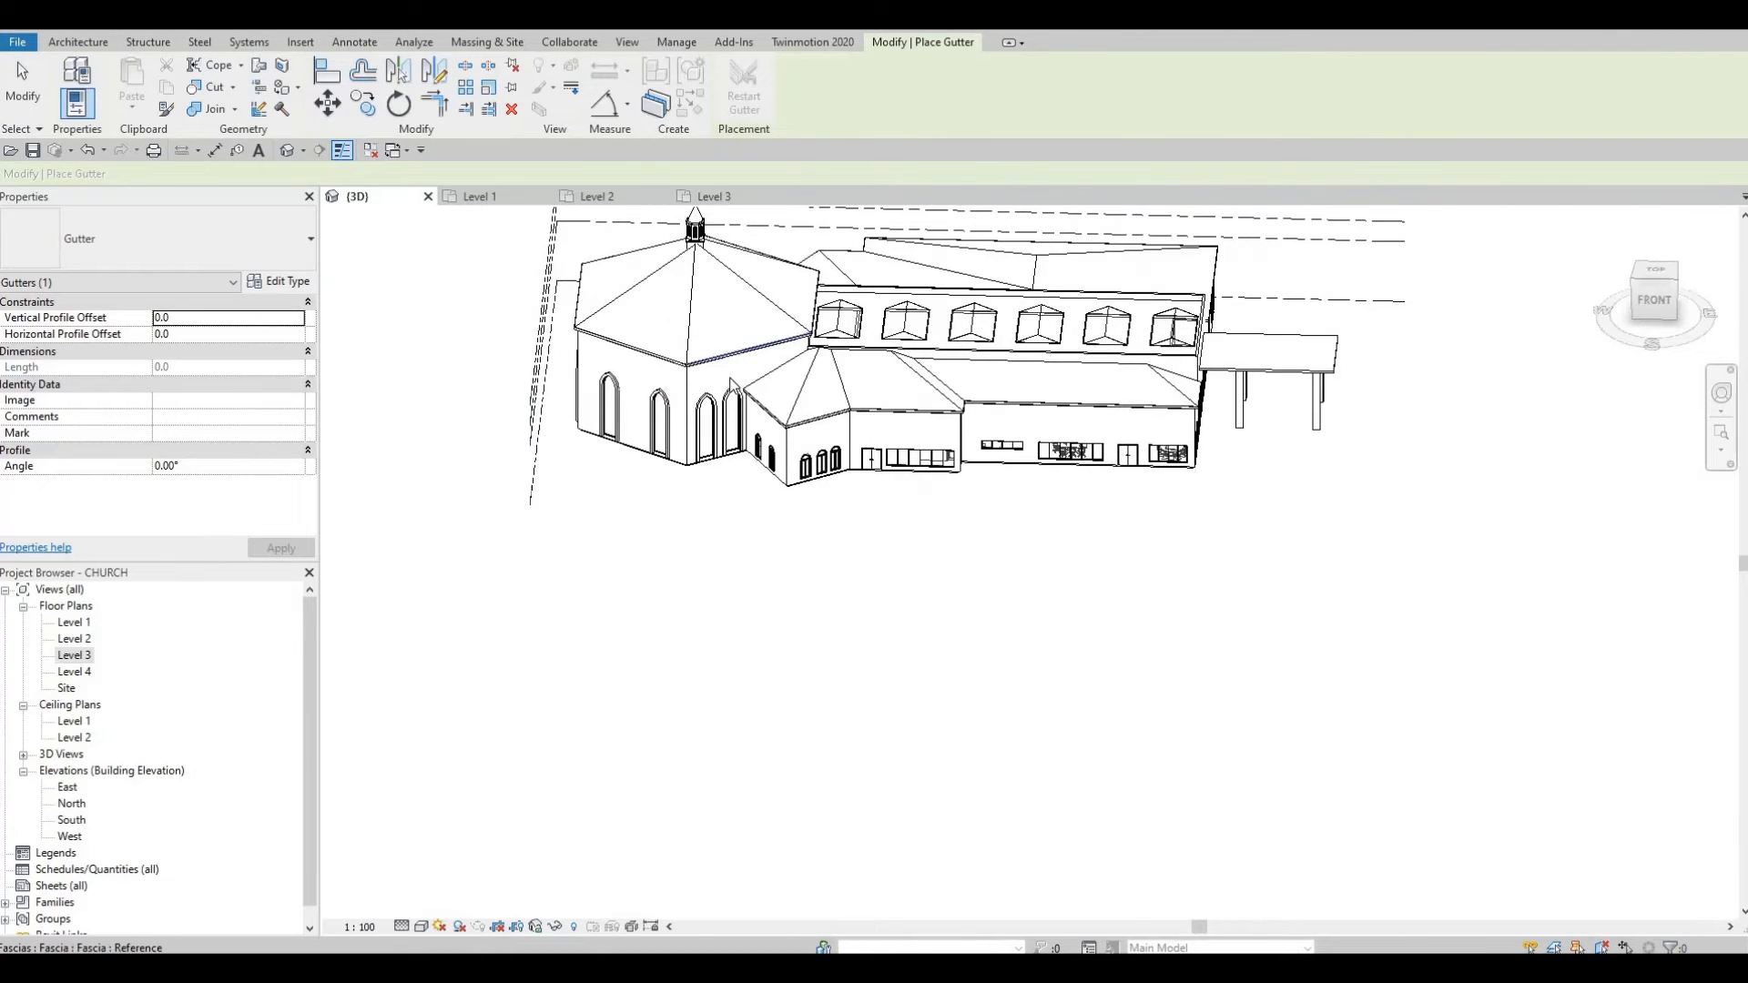
click(728, 362)
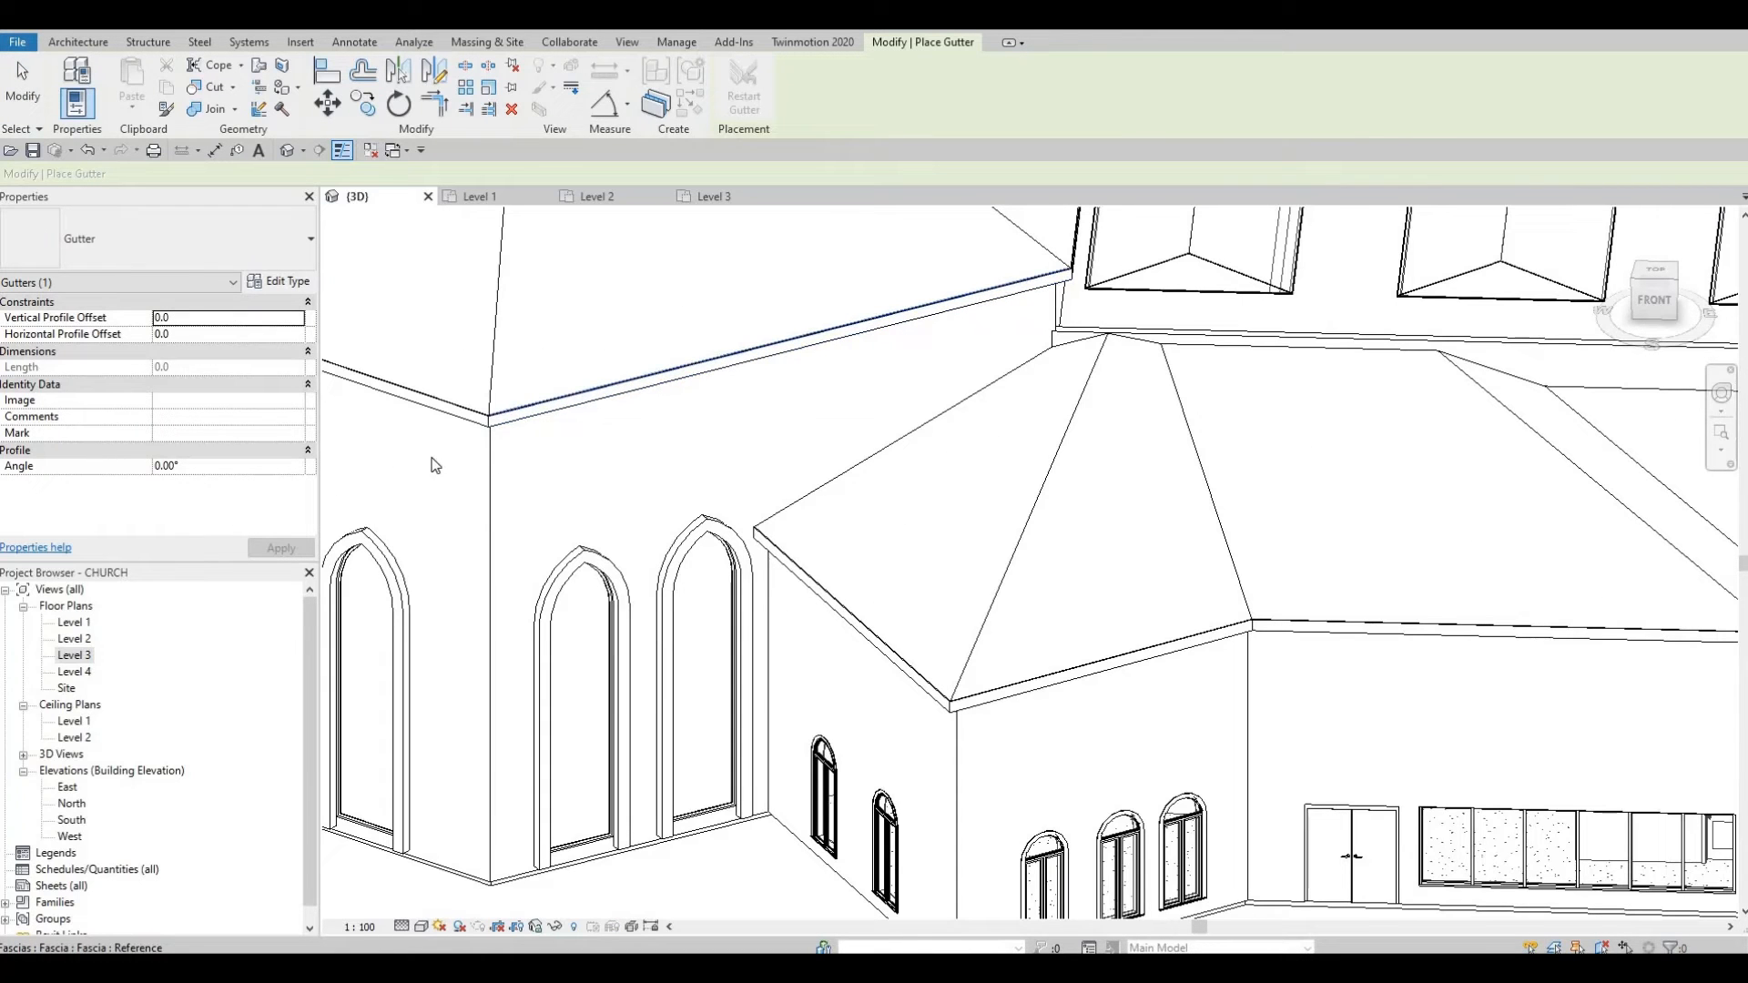
scroll(436, 466, up, 5)
click(460, 449)
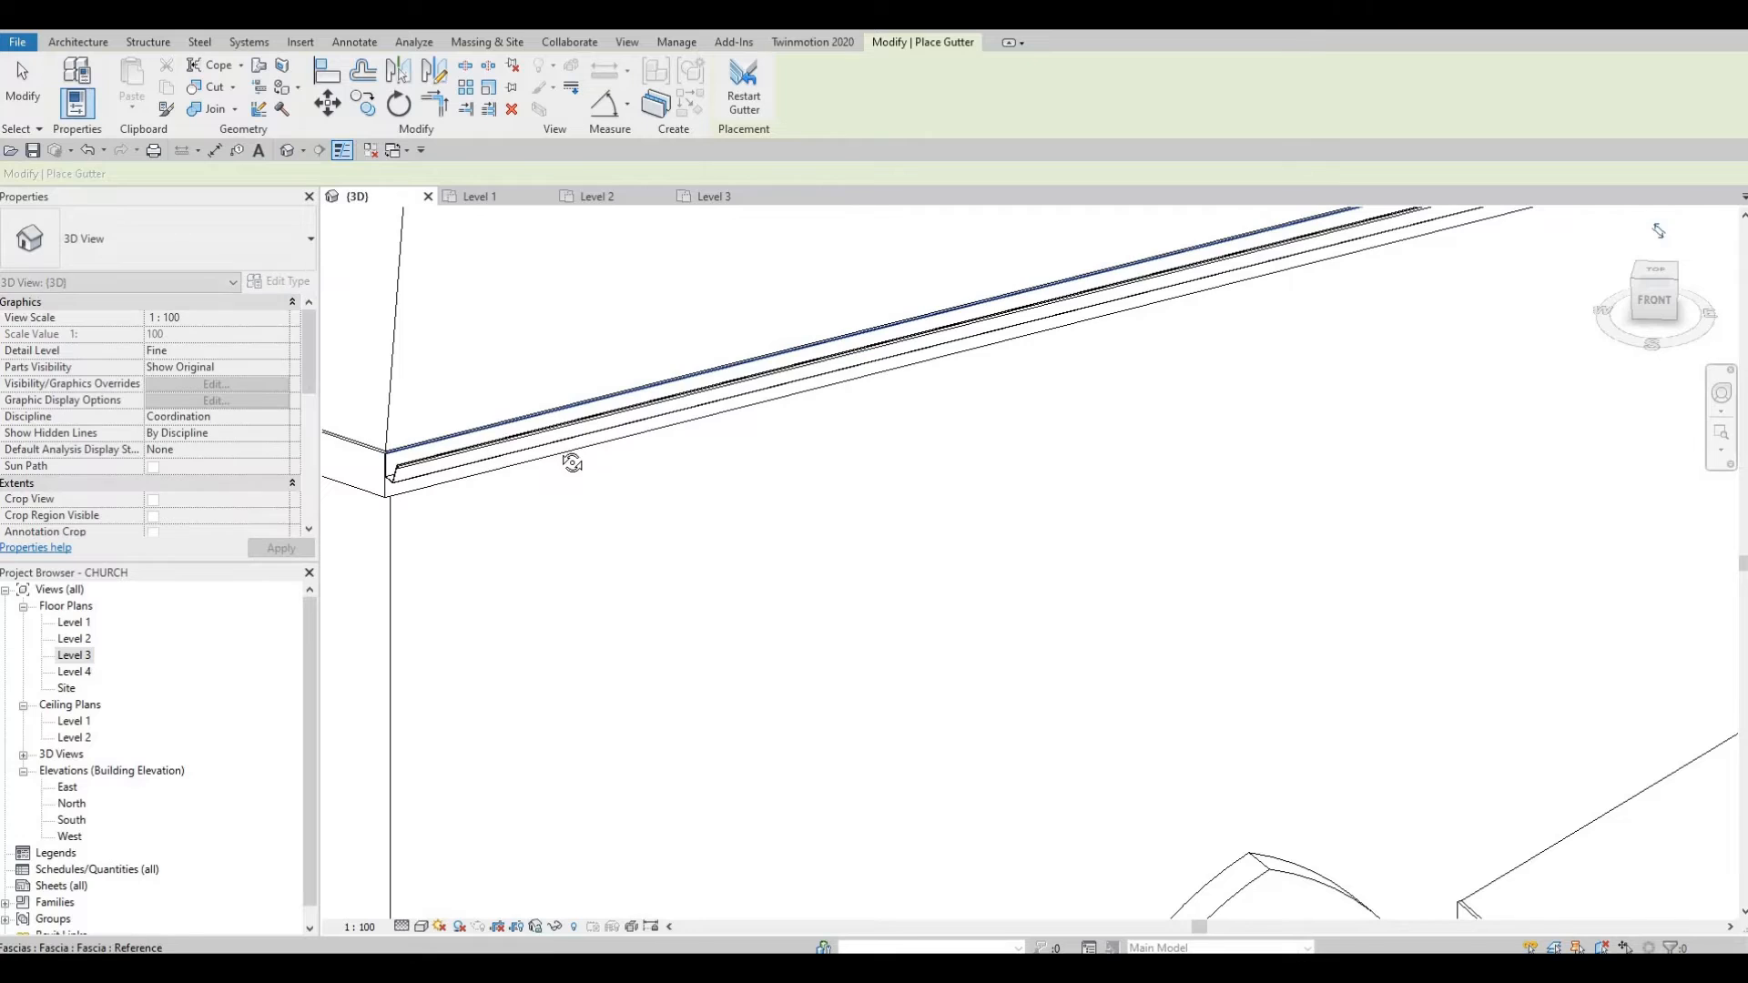
Step: Add gutters along the roof-corner fascia edge and the front fascia edge
shift+middle_drag(574, 461, 897, 367)
middle_drag(722, 698, 940, 520)
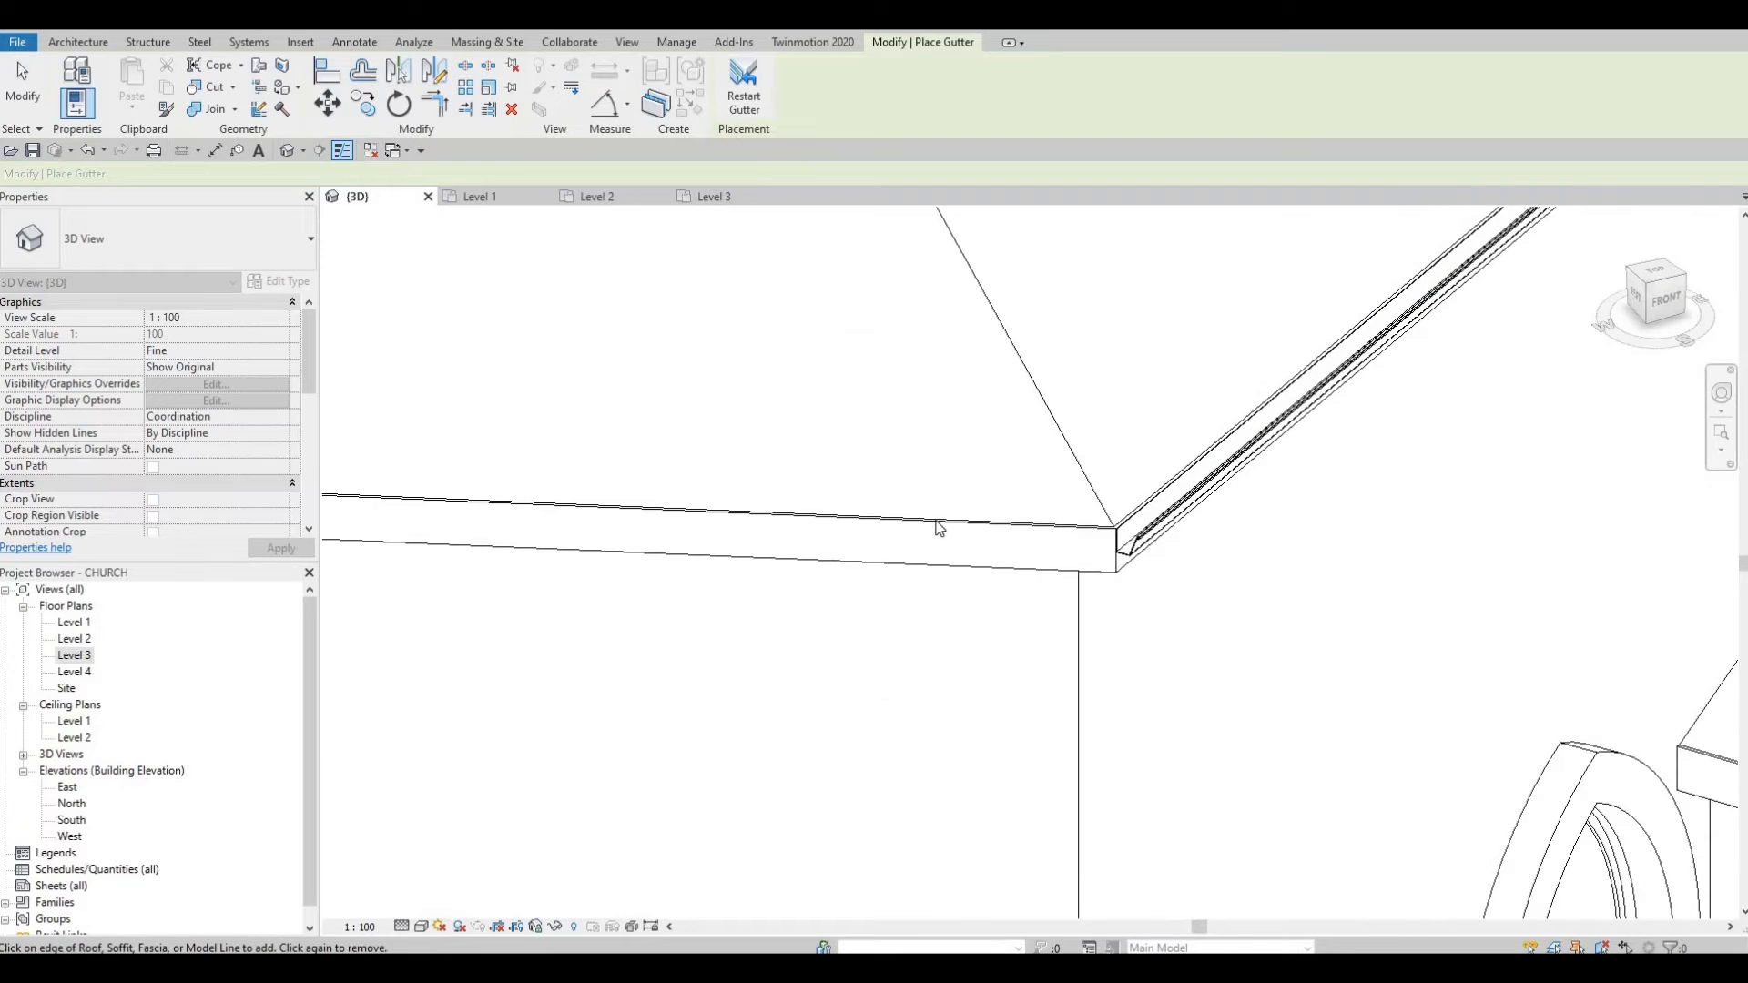
click(931, 520)
scroll(923, 425, down, 4)
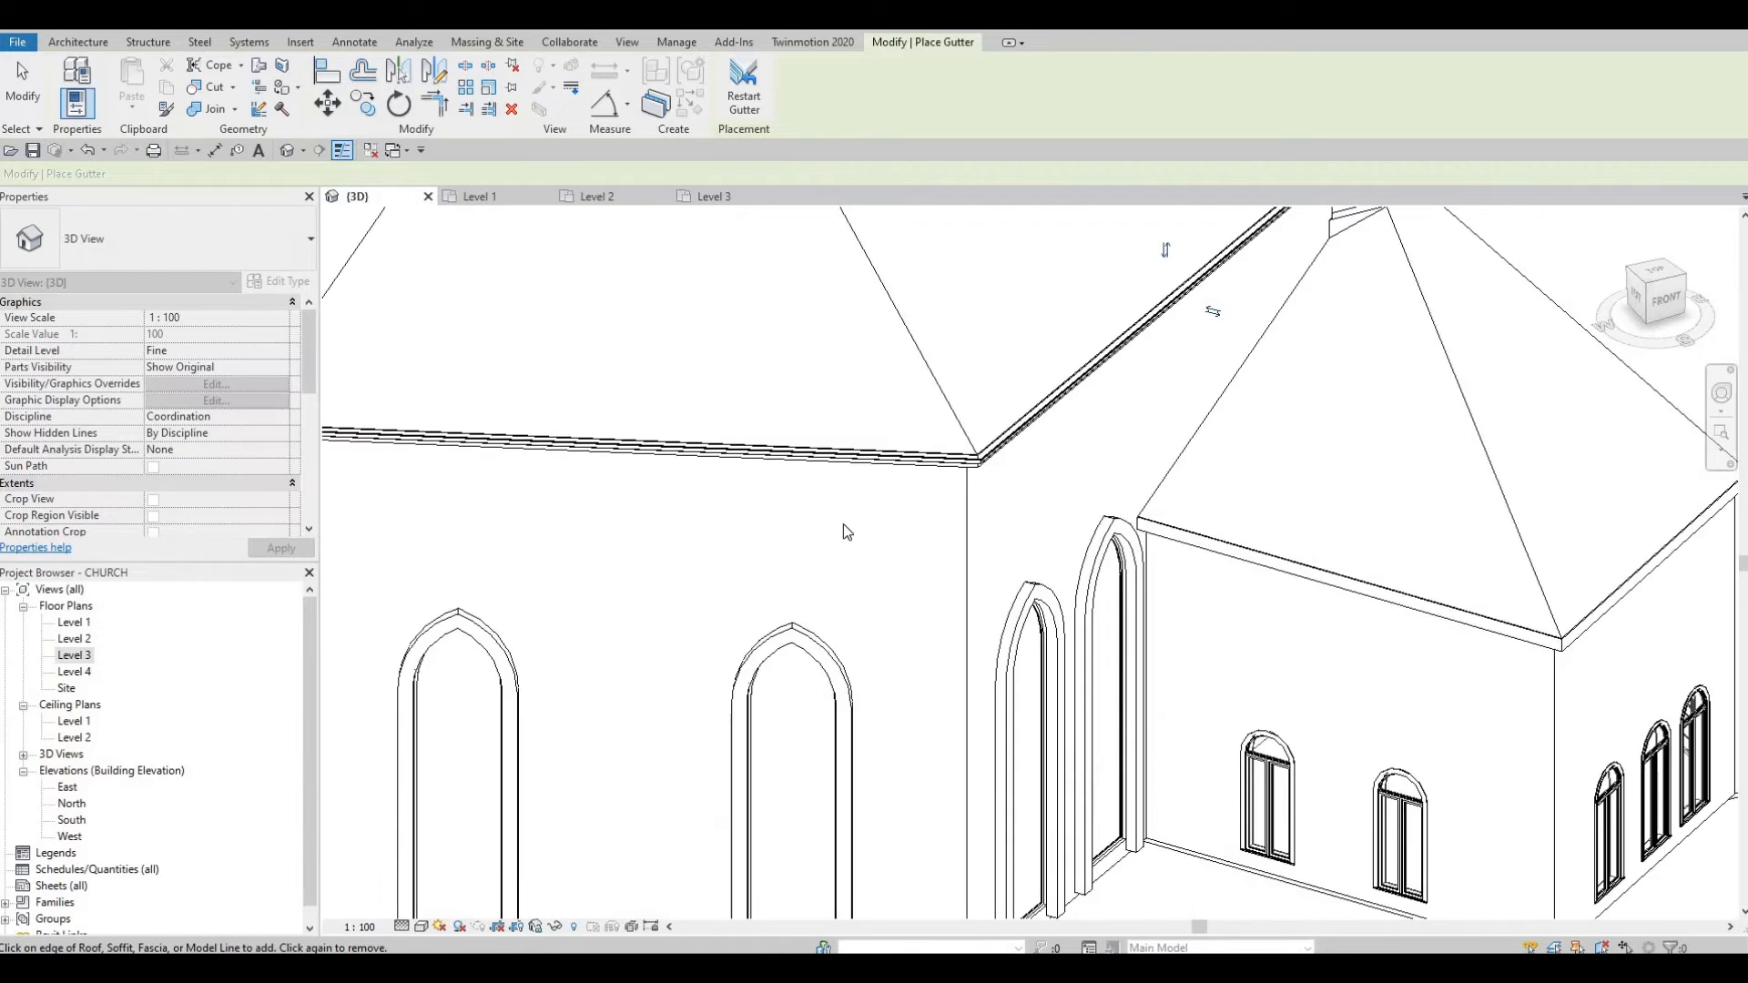
shift+middle_drag(820, 537, 1056, 510)
middle_drag(667, 619, 961, 390)
scroll(959, 417, up, 3)
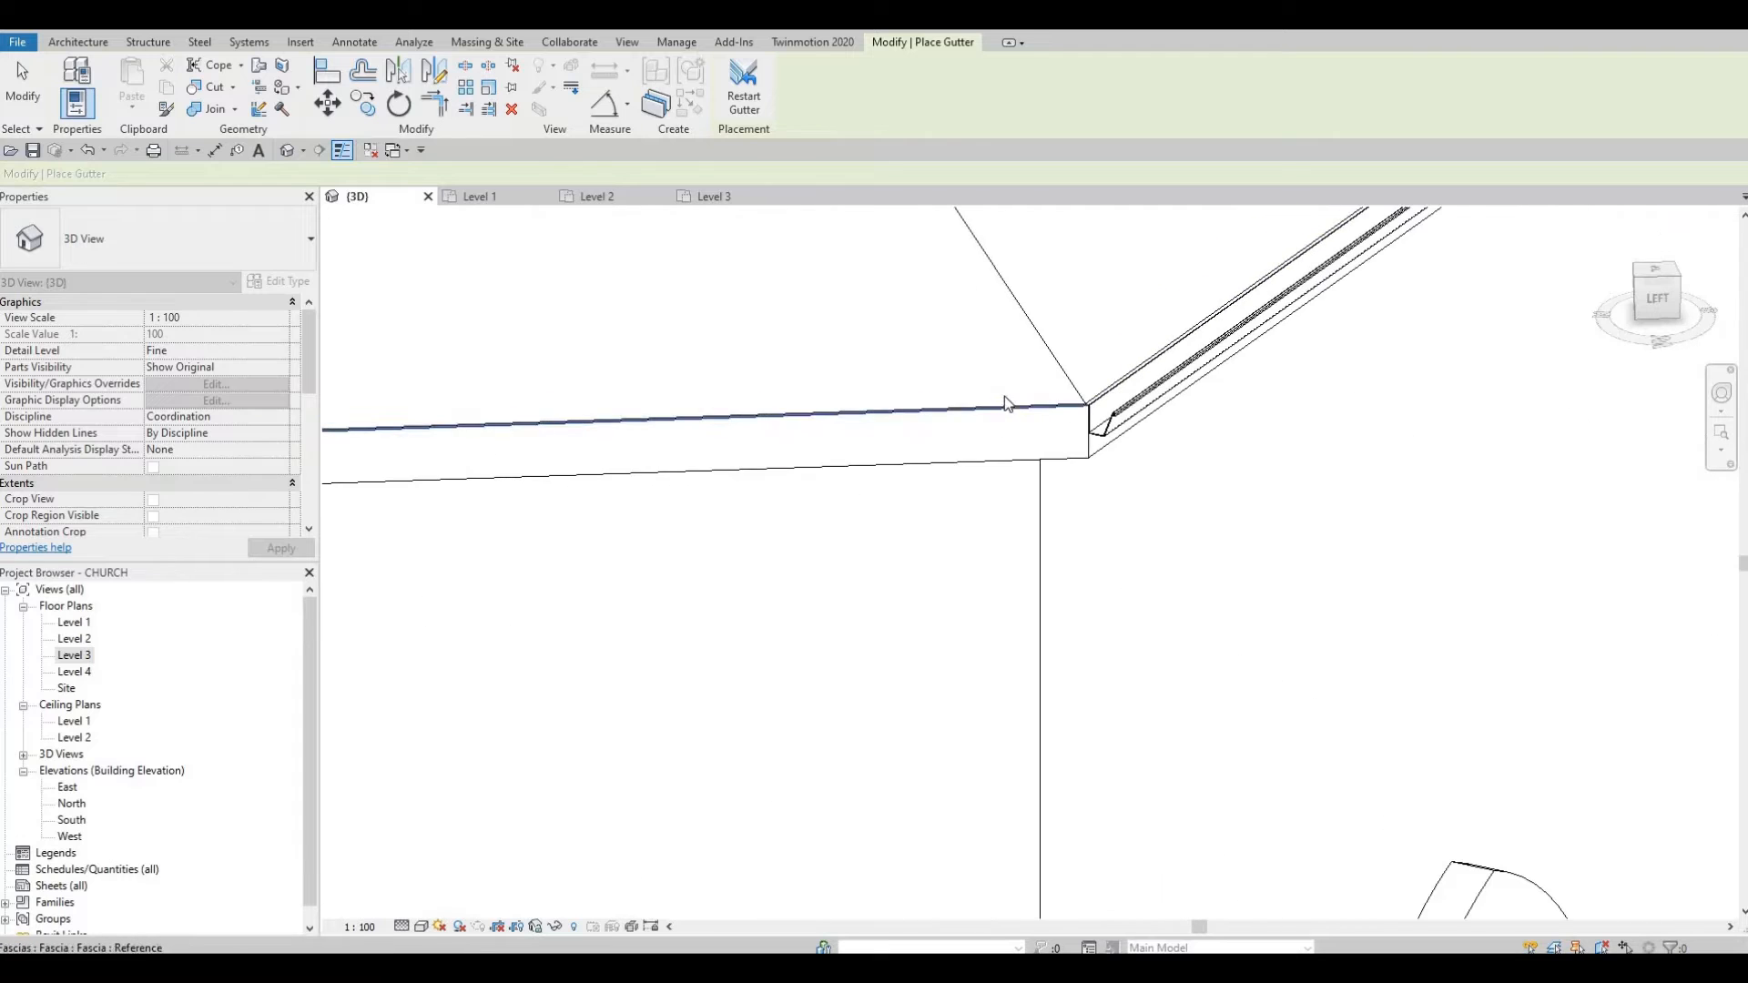
scroll(1002, 408, up, 1)
scroll(1001, 408, up, 2)
click(1218, 415)
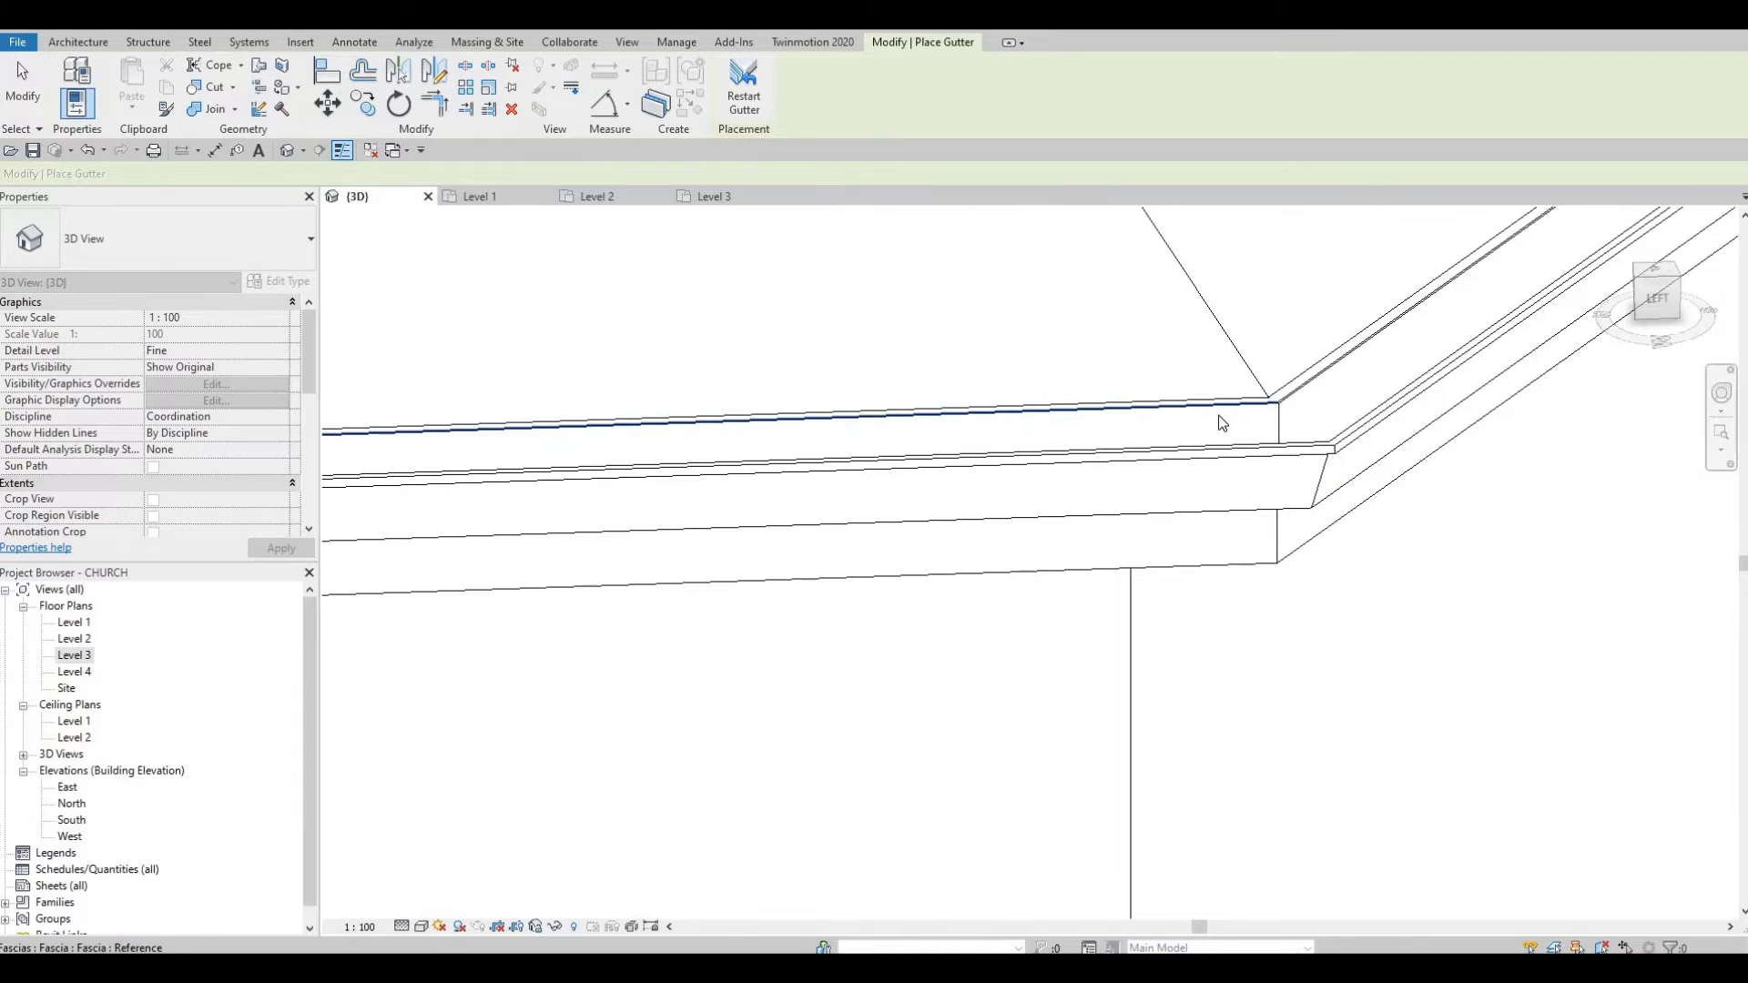
Step: Orbit toward the sanctuary's back-left side and zoom in on the front fascia edge
scroll(1218, 415, down, 3)
scroll(1146, 382, down, 4)
scroll(938, 411, down, 4)
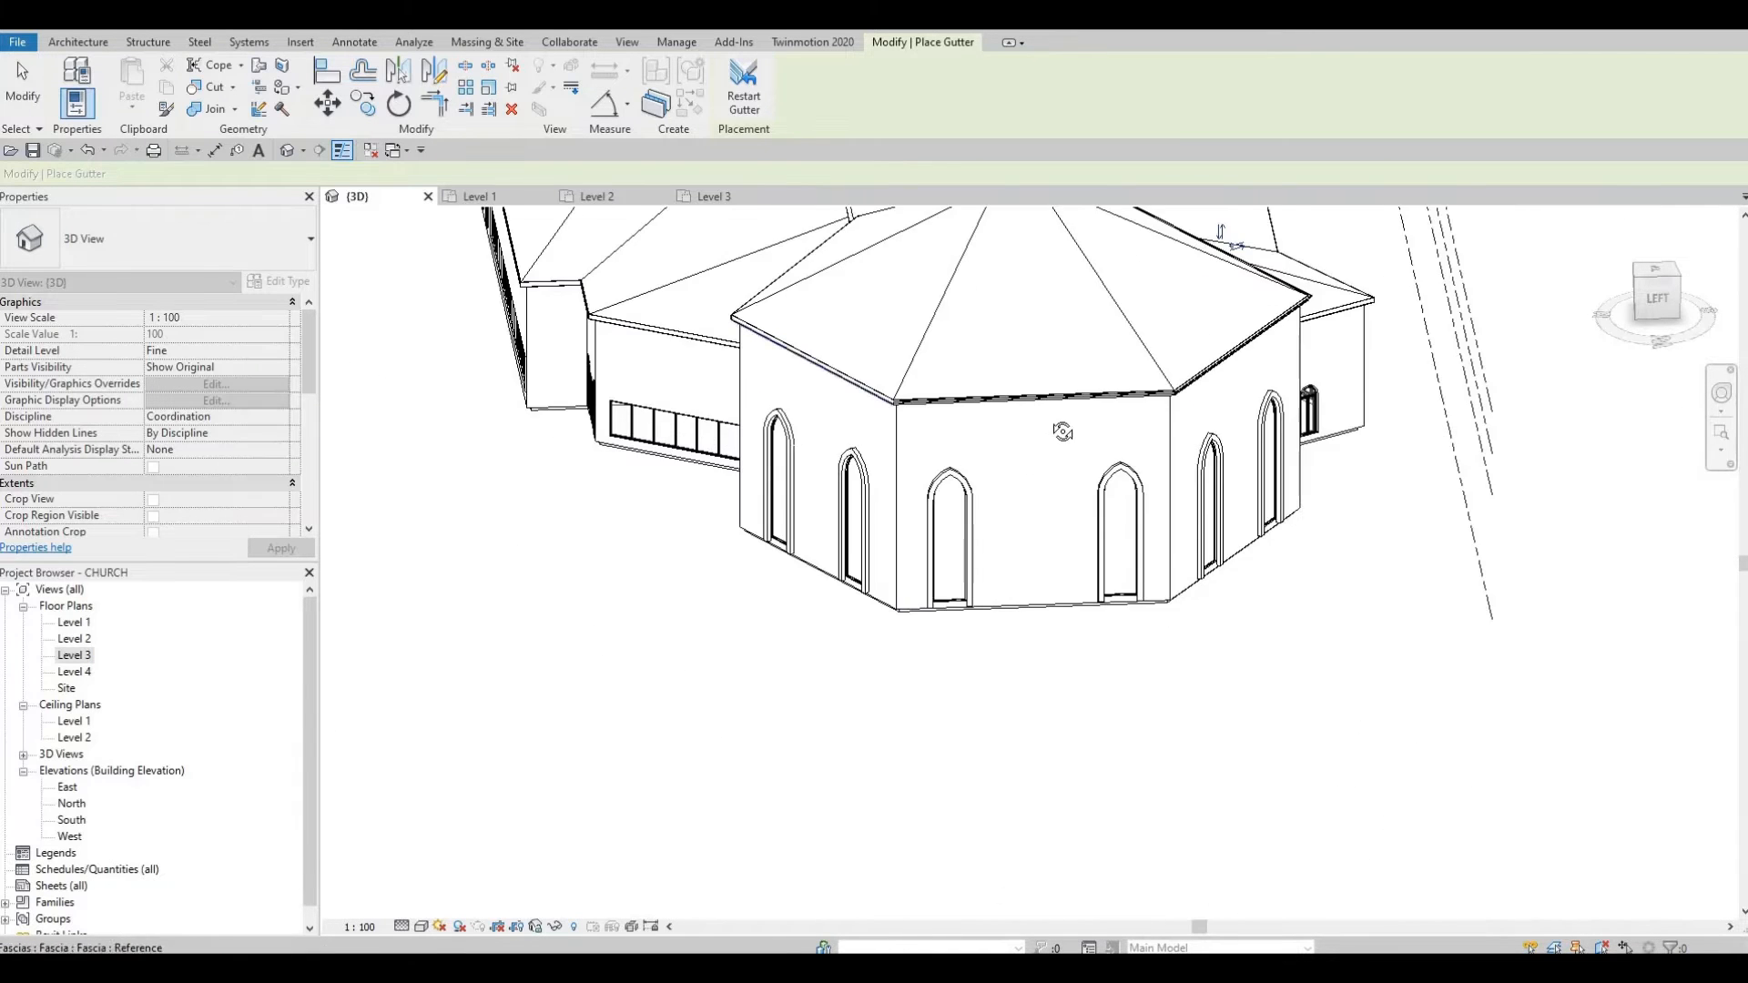
mouse_move(1062, 429)
shift+middle_down()
mouse_move(1085, 442)
mouse_move(1094, 419)
shift+middle_up()
scroll(1129, 419, up, 6)
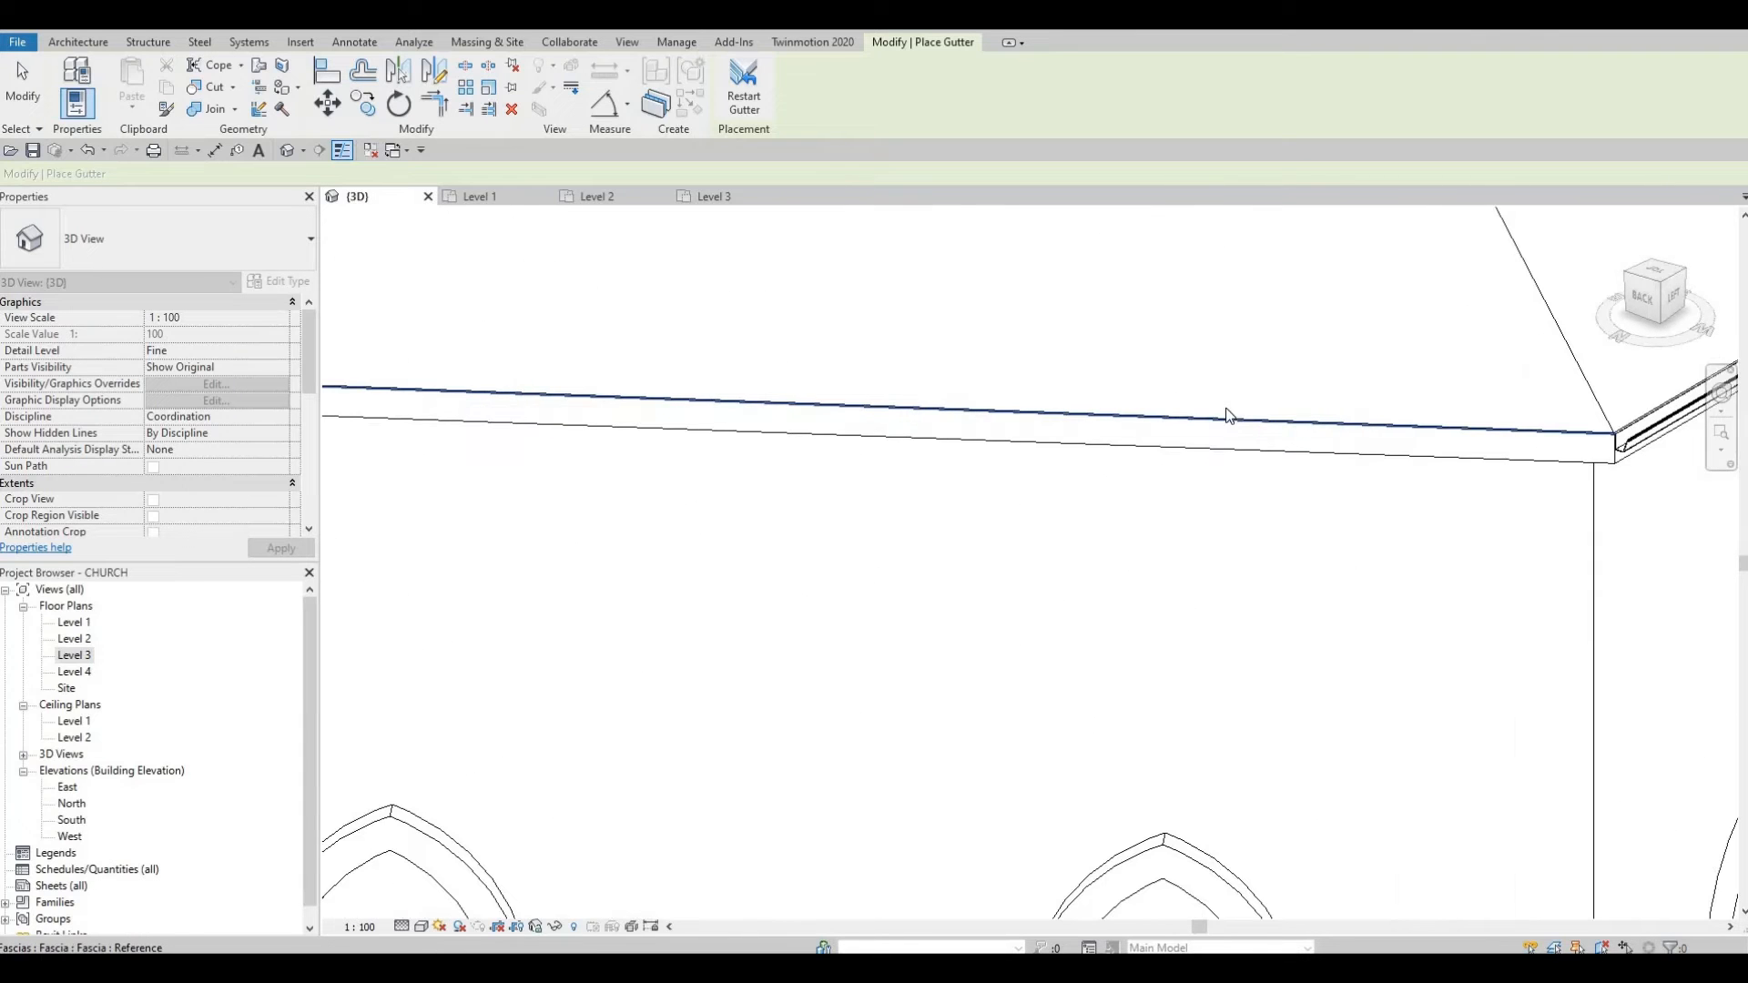
middle_drag(1320, 400, 1331, 391)
scroll(1343, 394, down, 2)
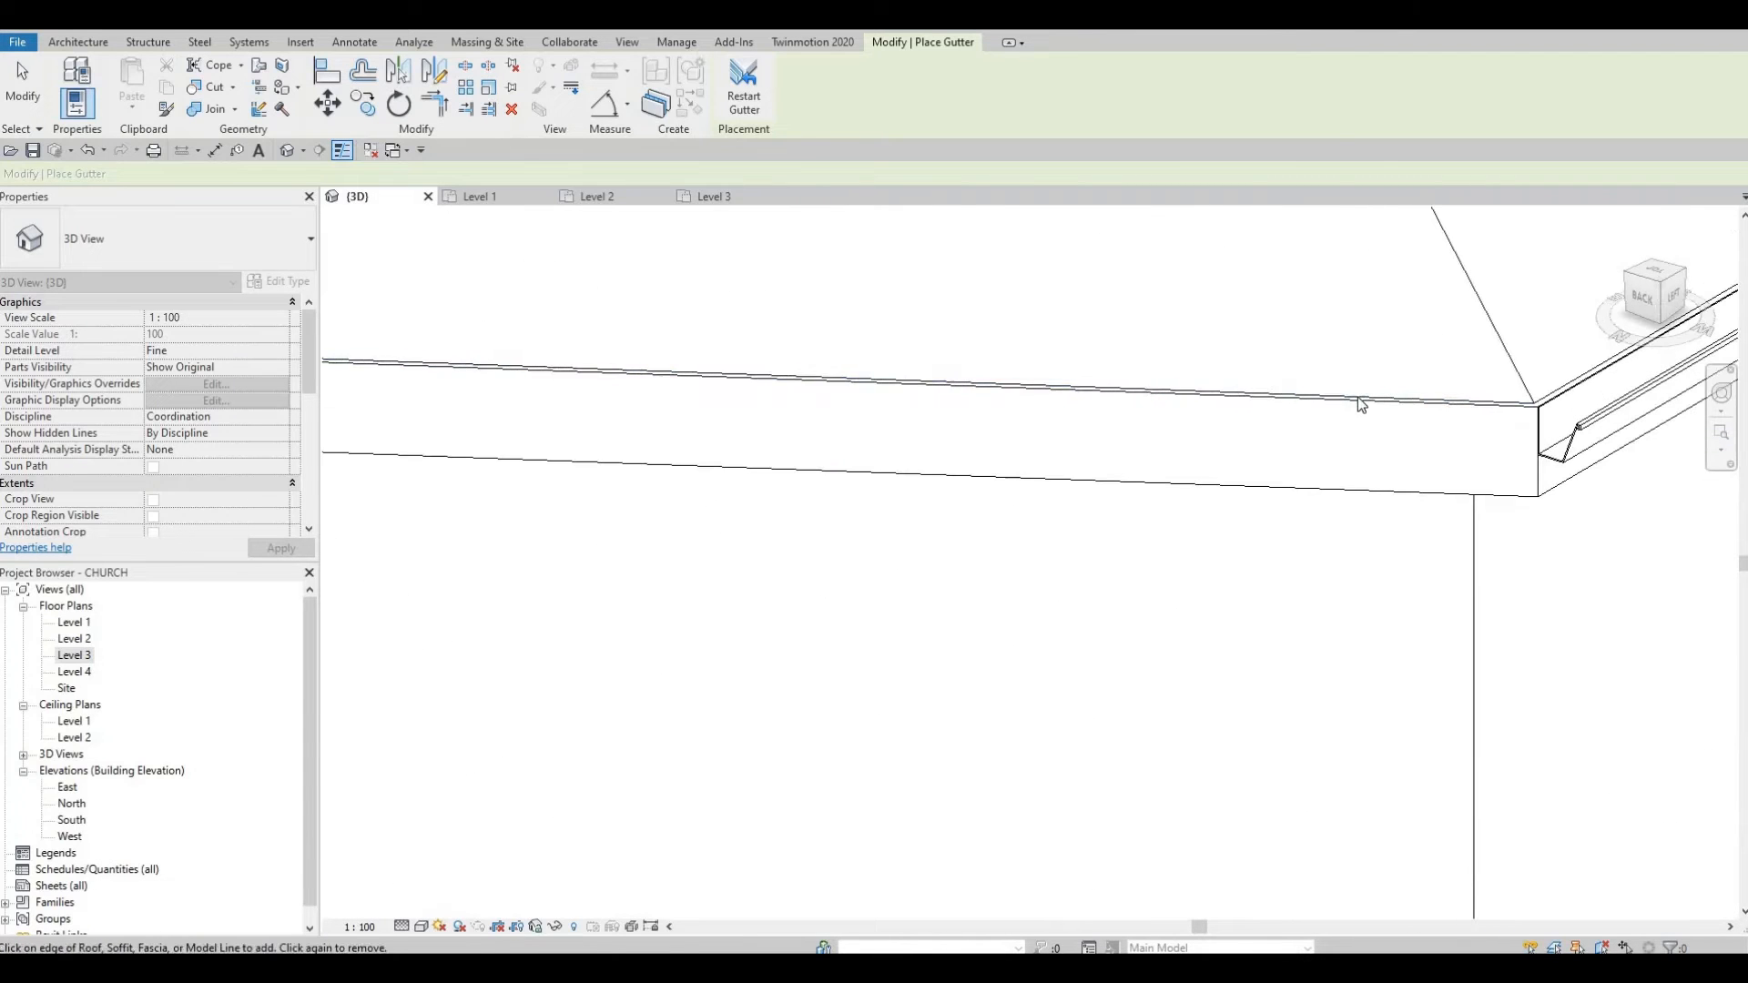
scroll(1182, 346, down, 4)
scroll(984, 364, down, 4)
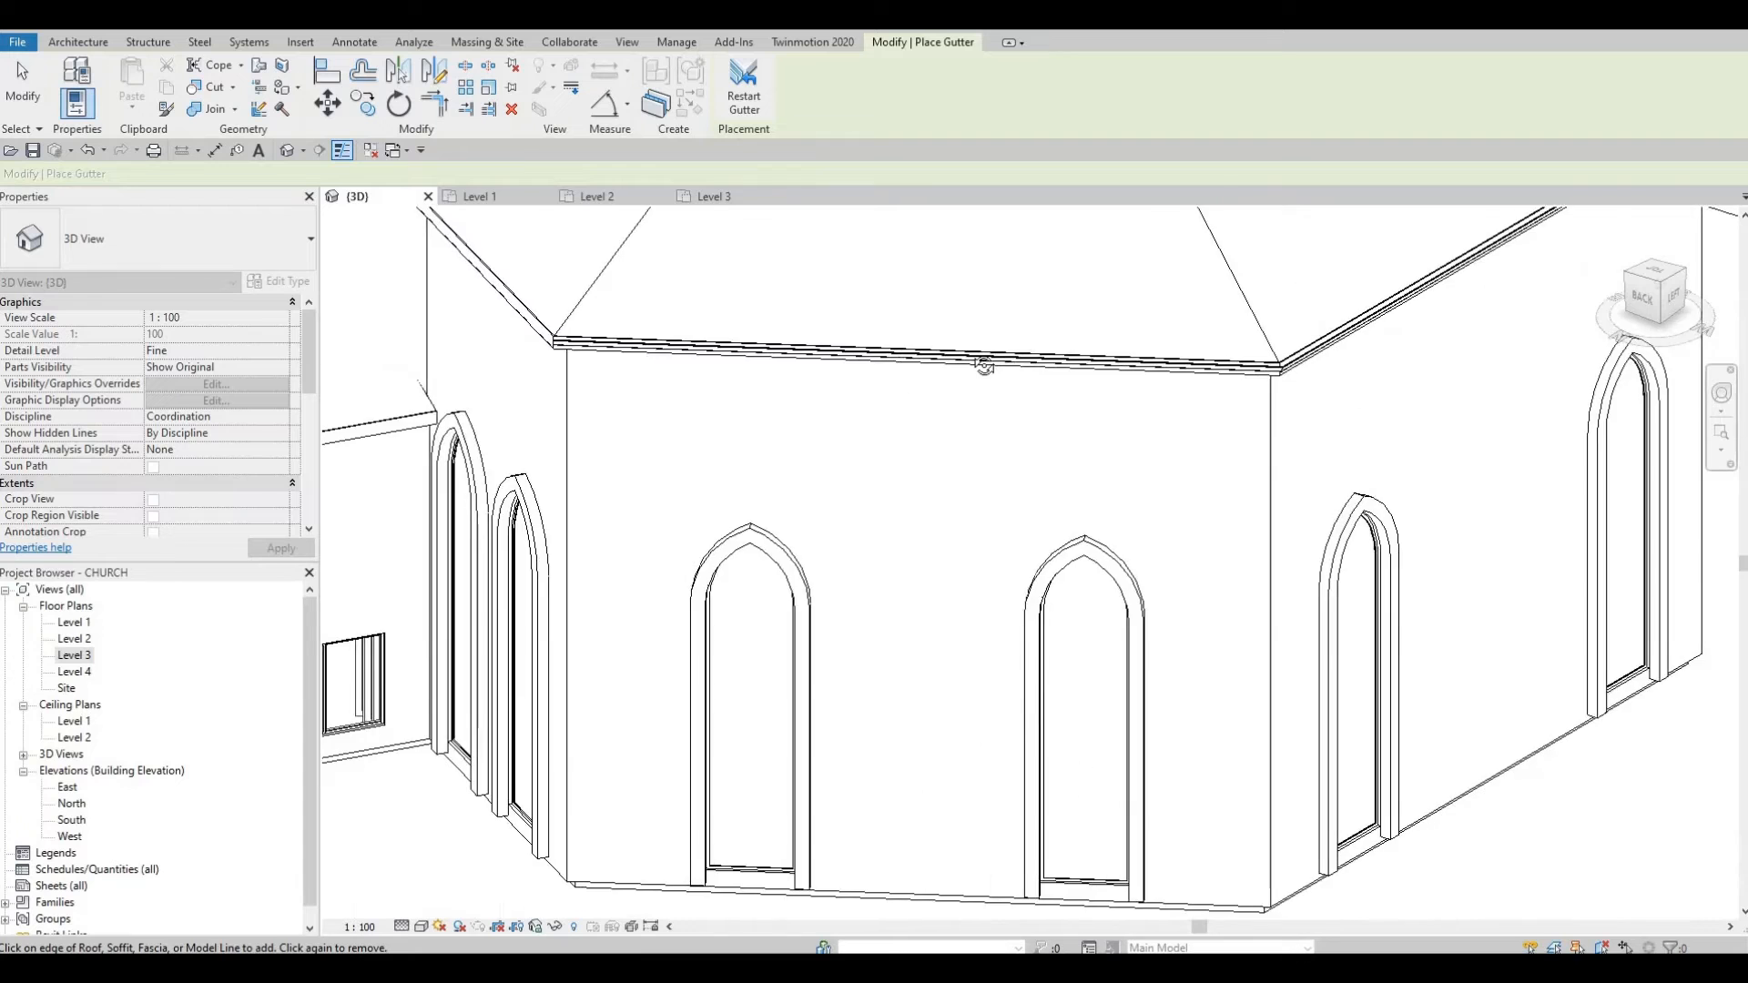
Step: Orbit toward the church's front and add a gutter along the fascia edge there
shift+middle_drag(1123, 351, 1211, 382)
scroll(956, 353, up, 5)
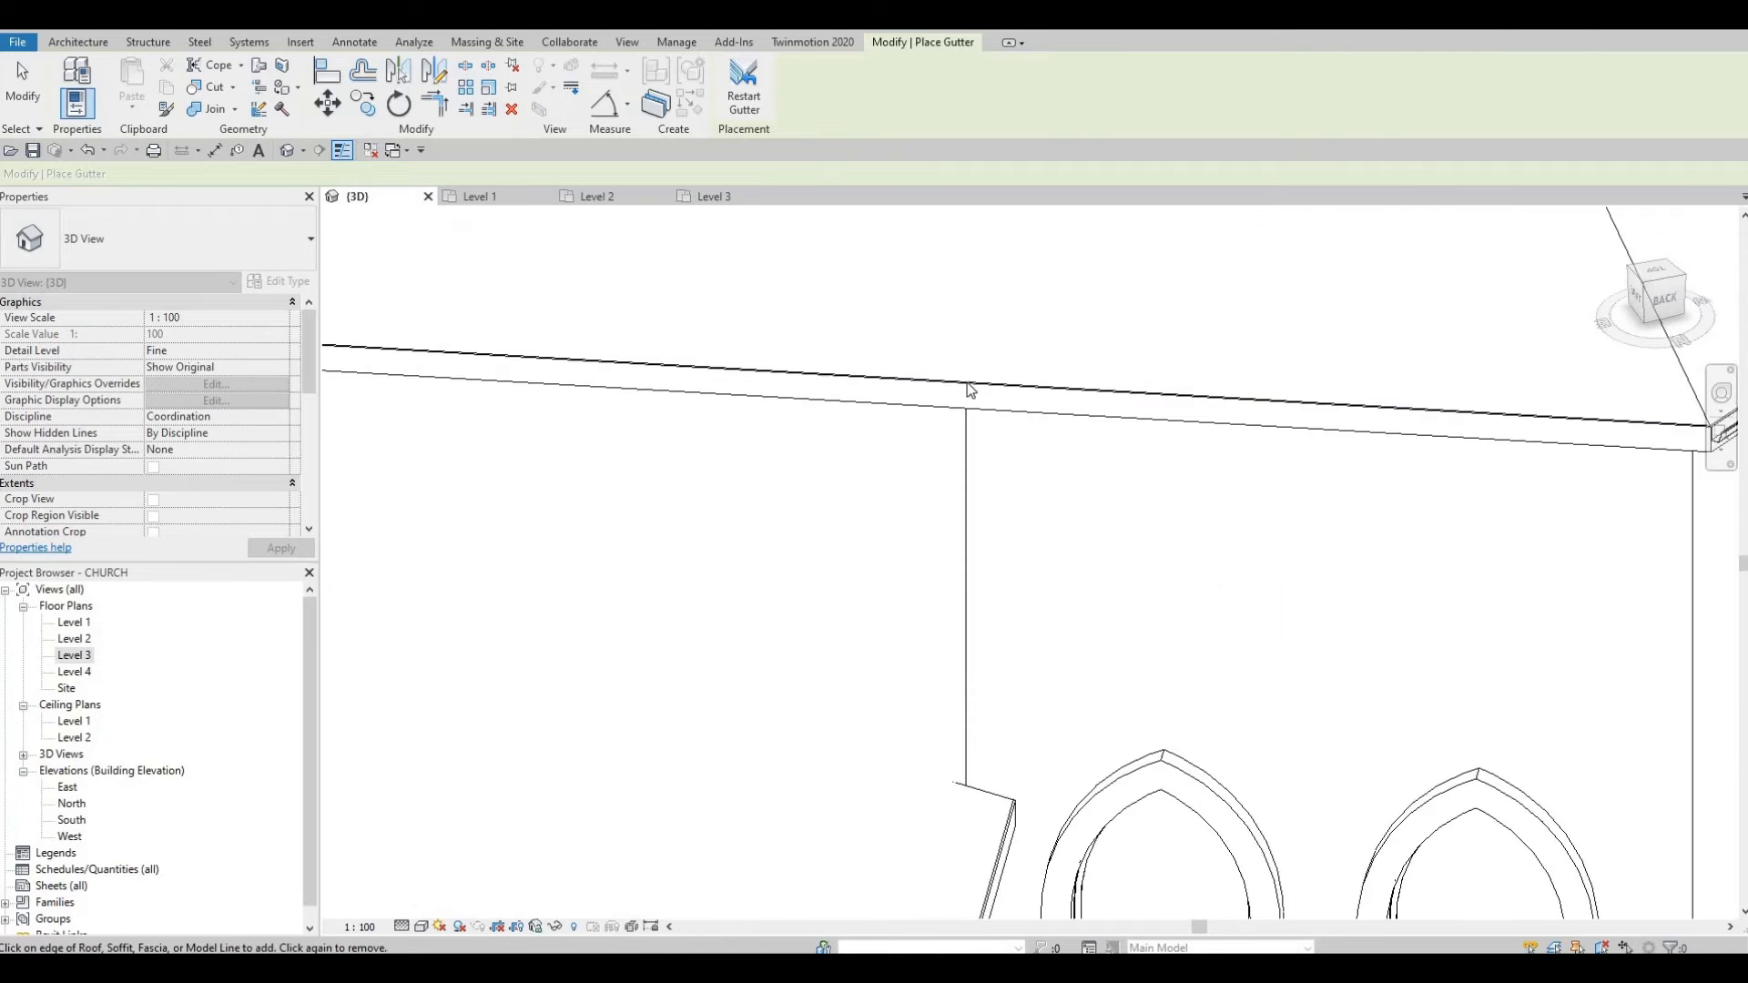
scroll(956, 365, down, 4)
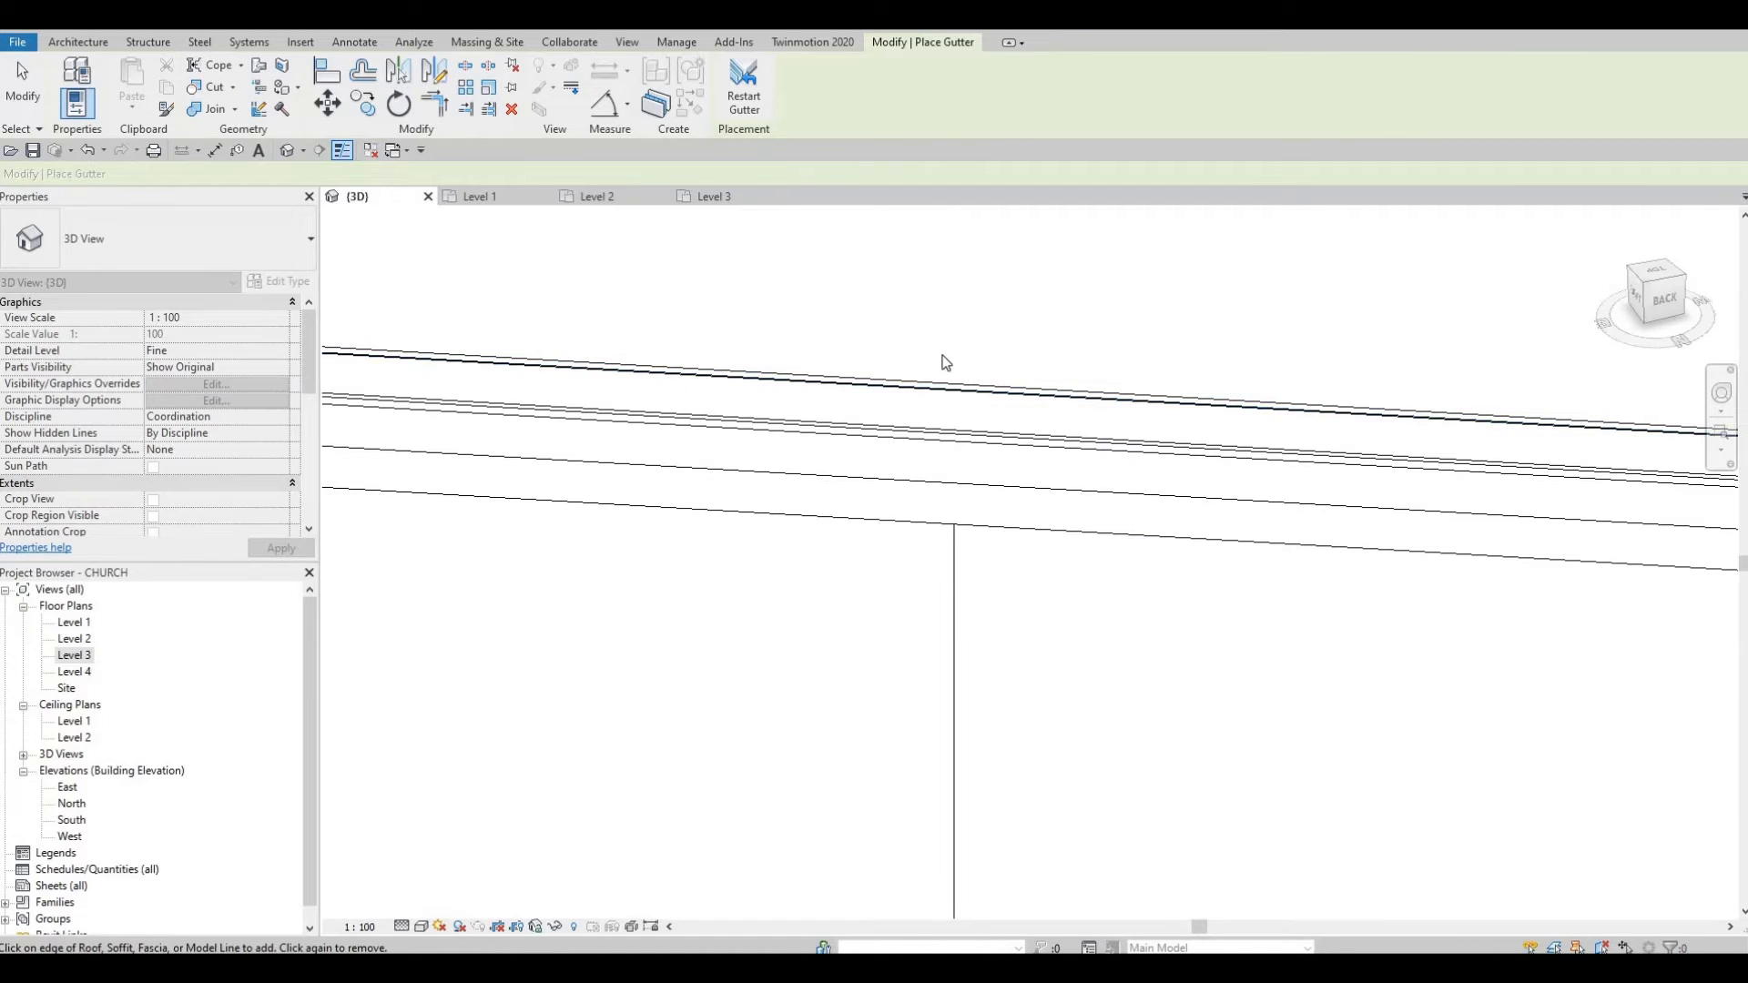
shift+middle_drag(1077, 401, 570, 417)
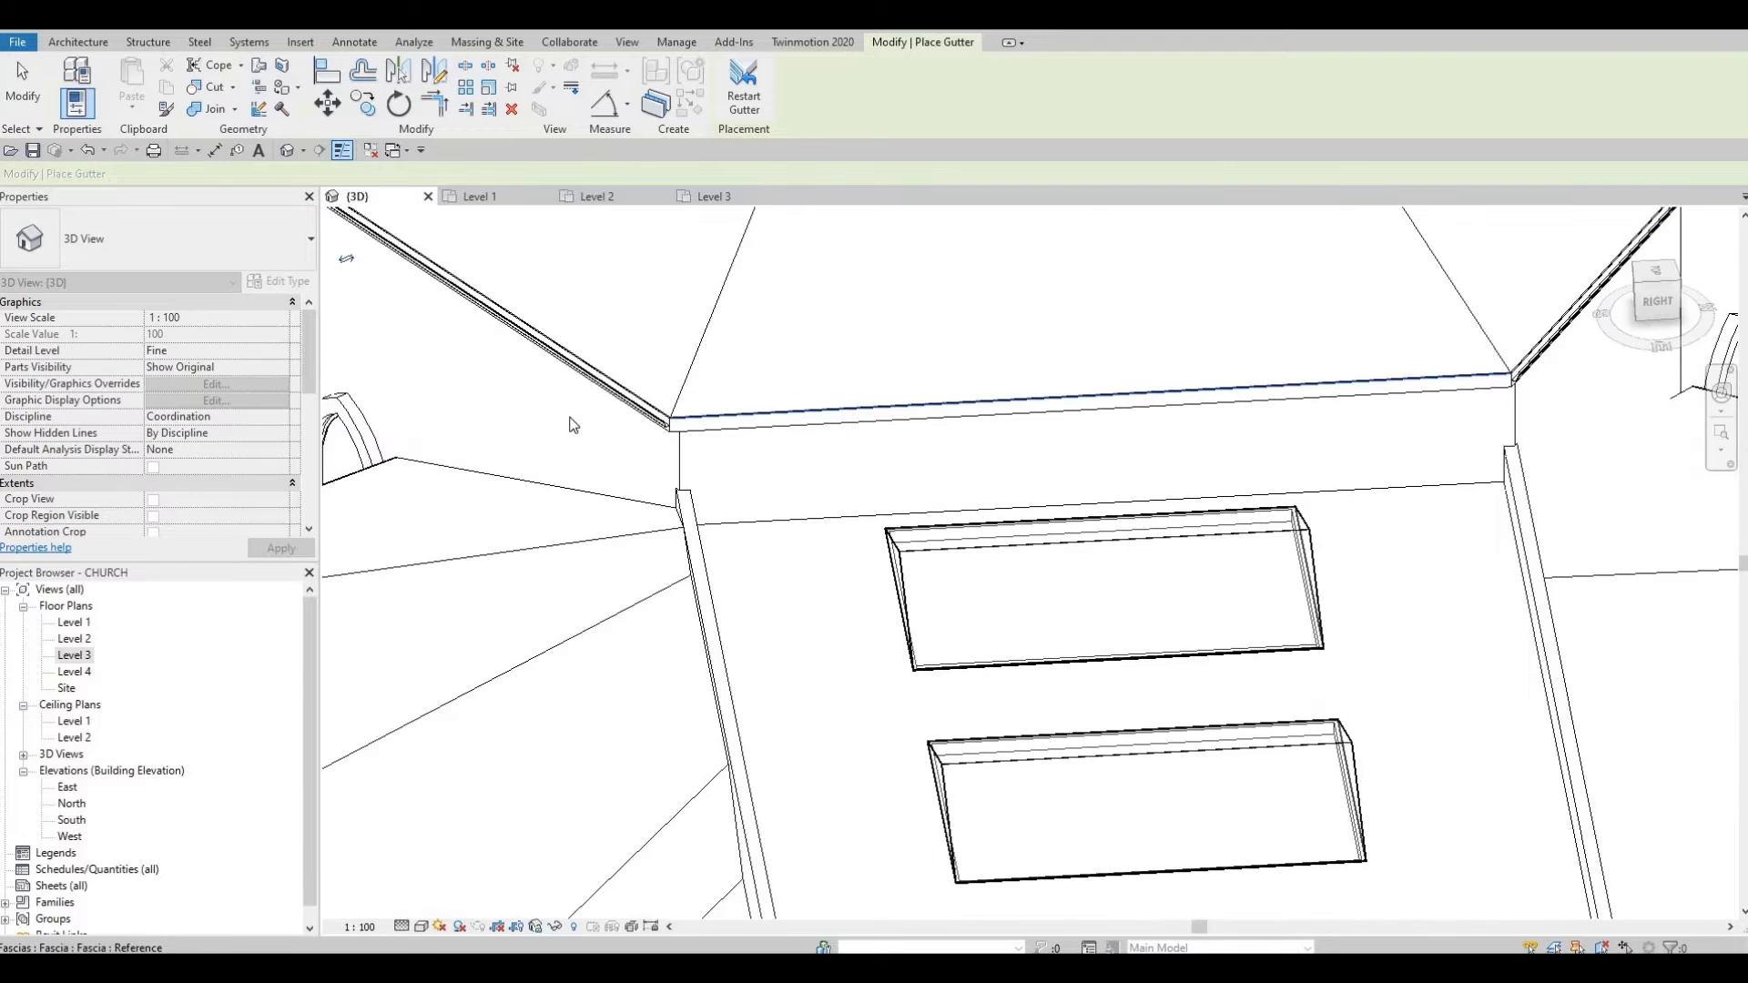
scroll(583, 433, up, 3)
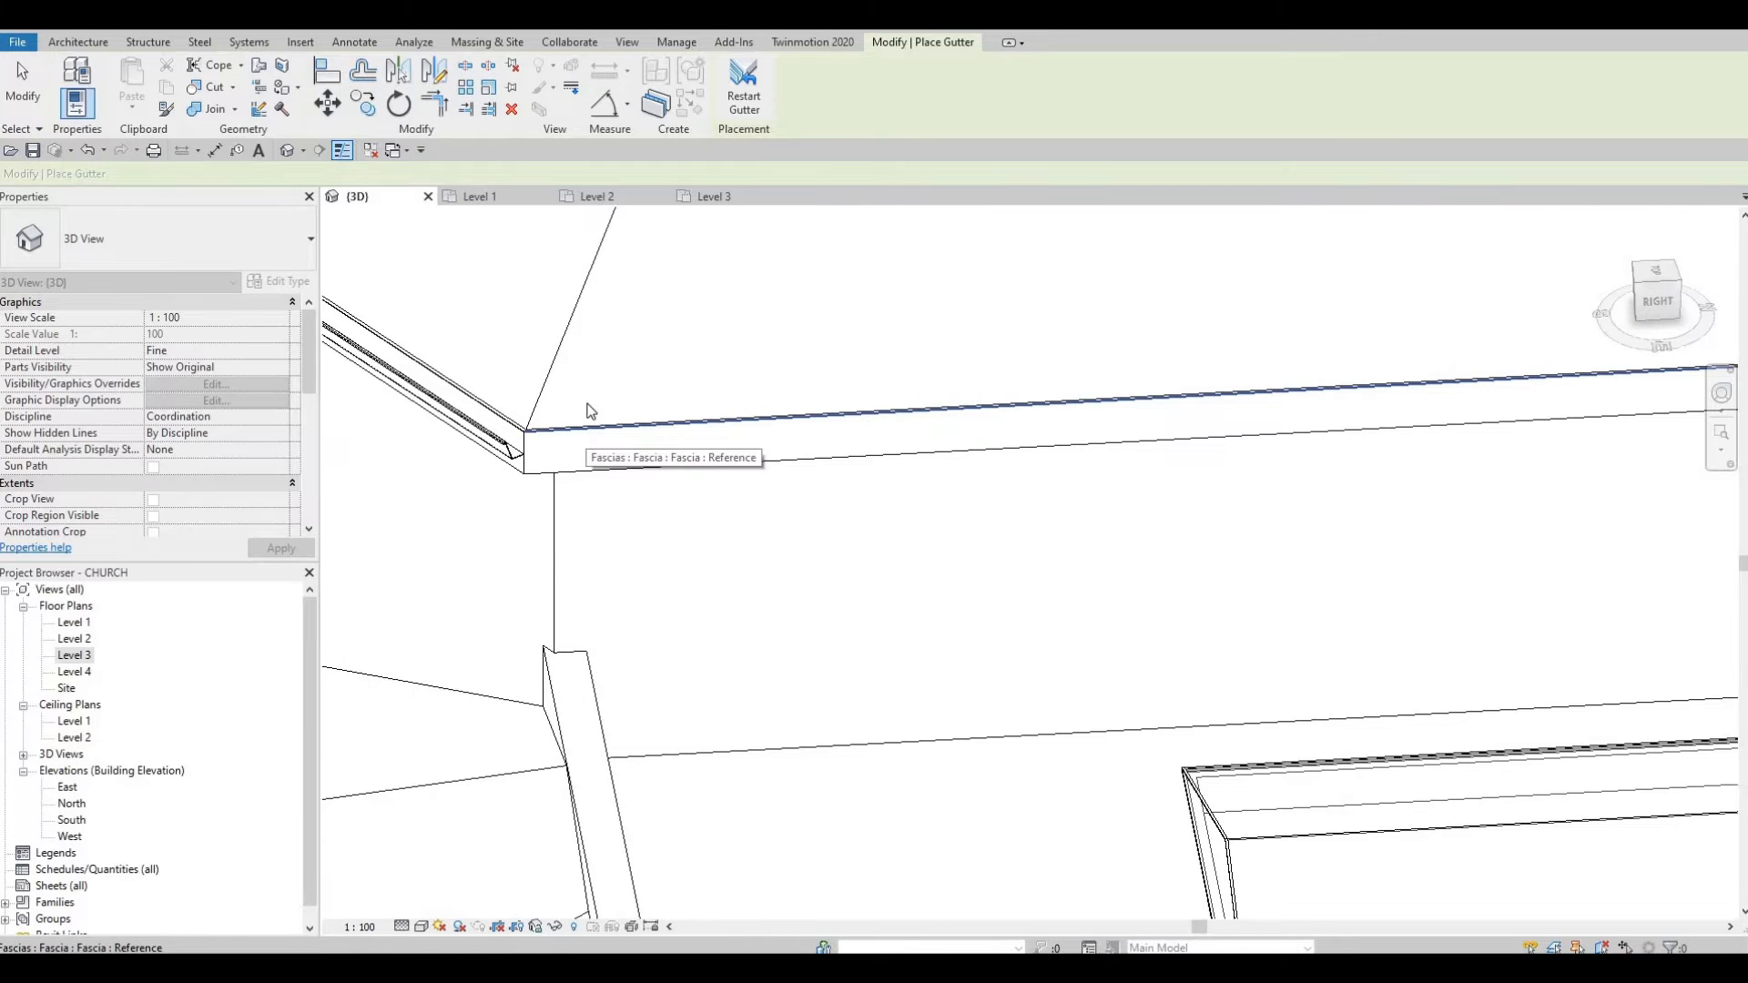
scroll(614, 404, down, 8)
shift+middle_drag(637, 409, 860, 436)
scroll(859, 435, up, 5)
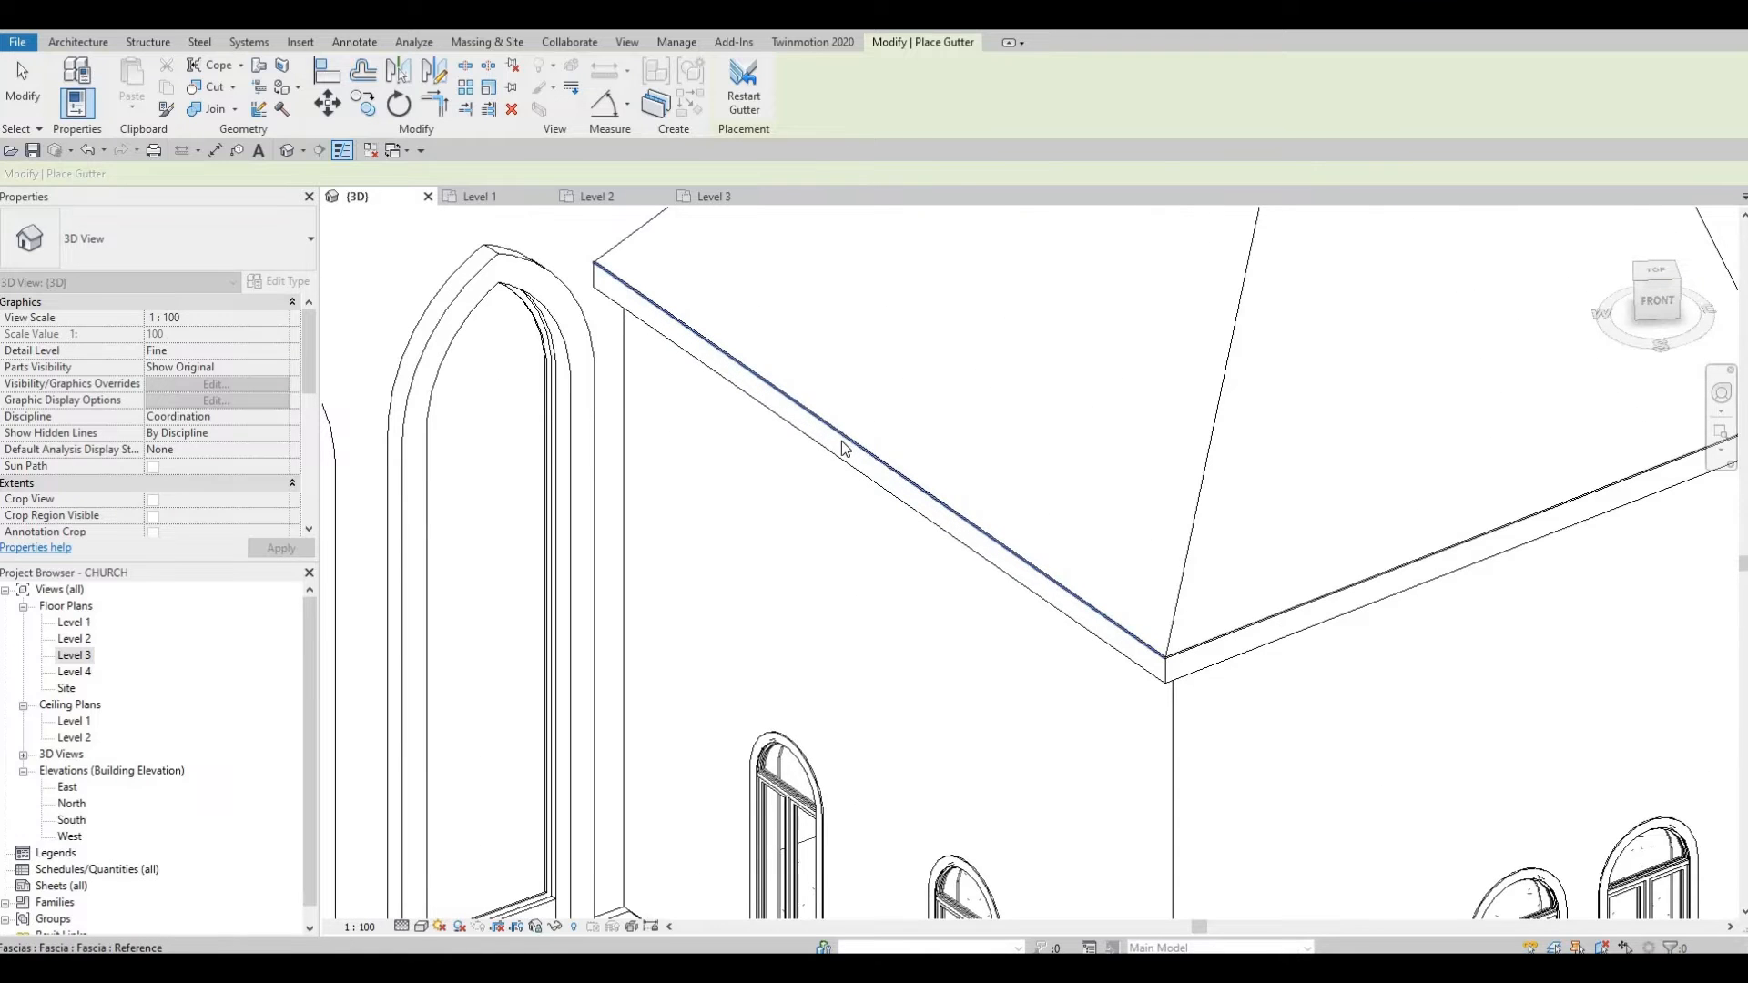
scroll(851, 446, up, 3)
click(809, 413)
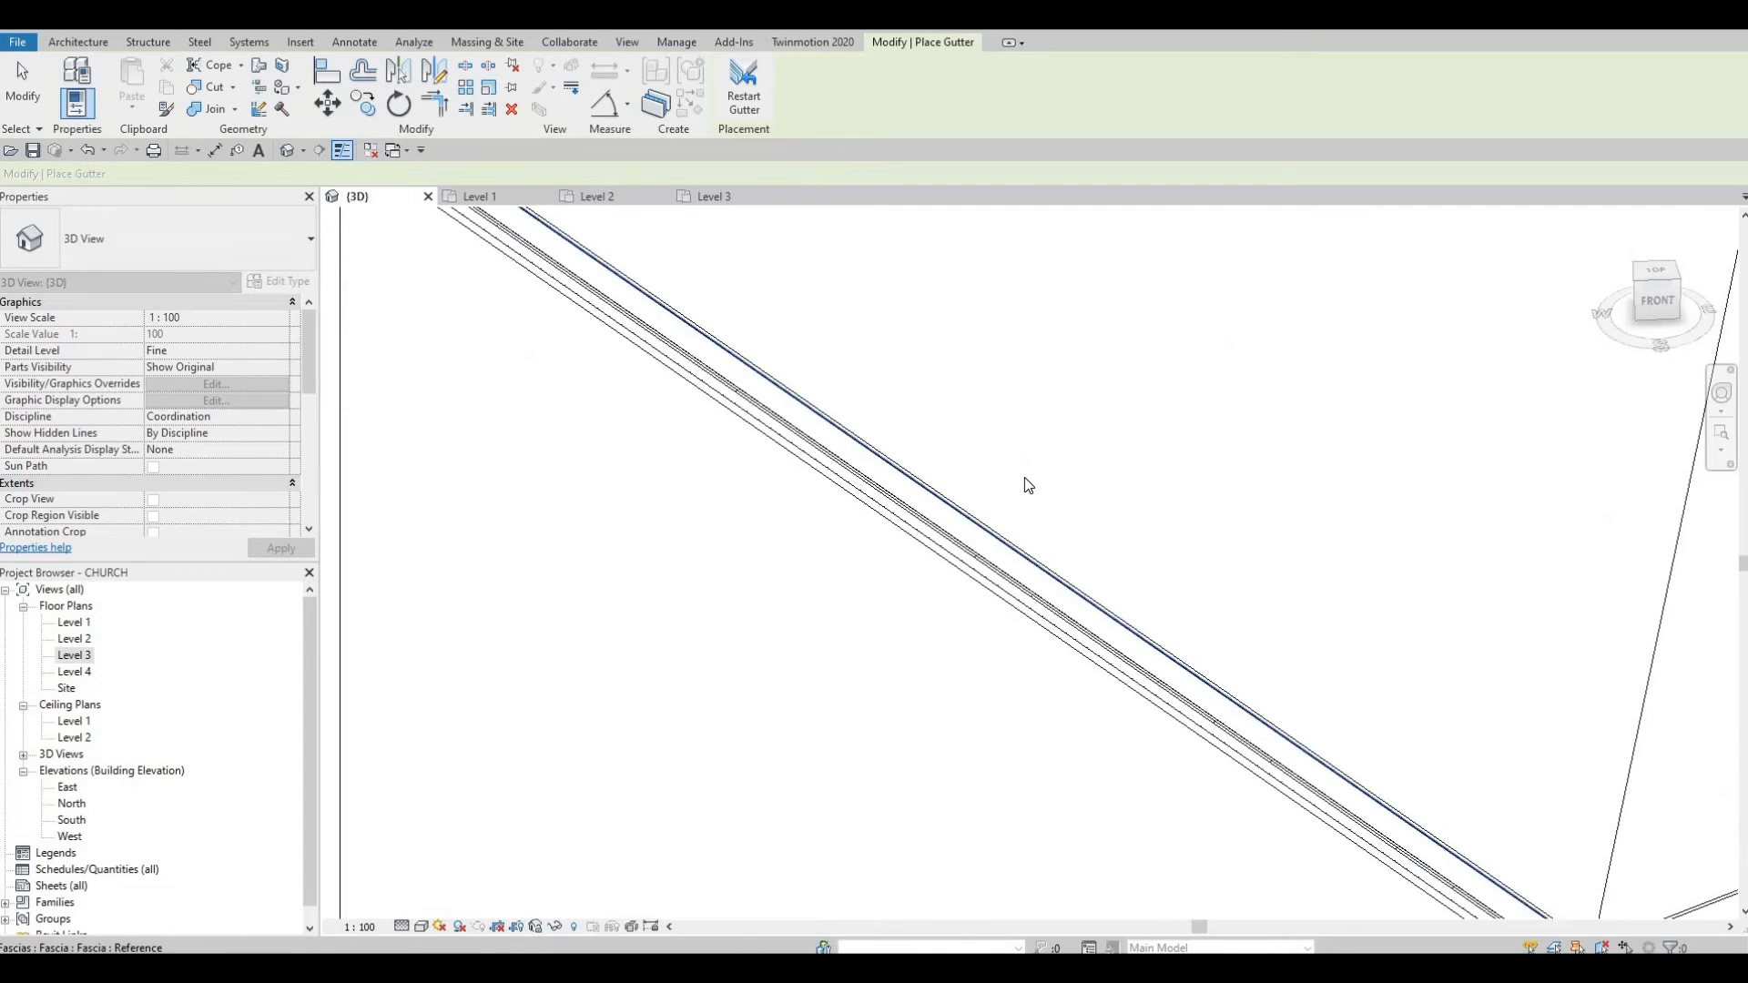
Step: Add gutters along the right, upper and next fascia edges of the roof
scroll(1026, 483, down, 6)
scroll(1021, 525, up, 4)
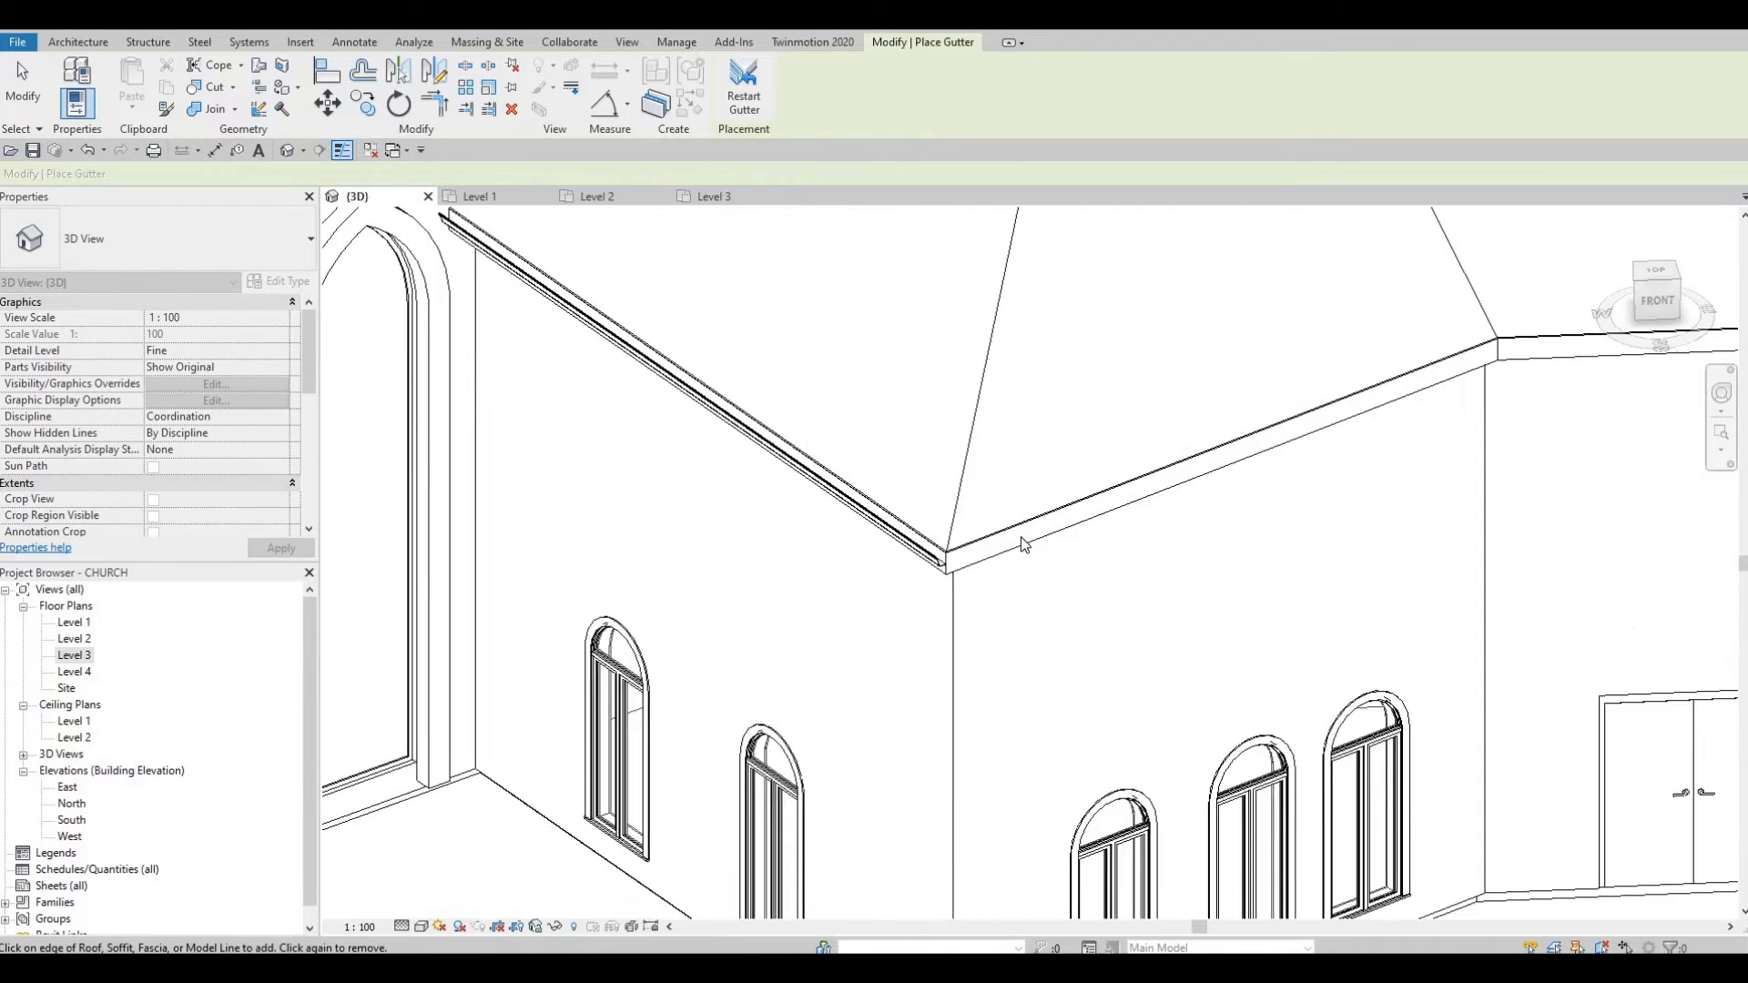
click(1127, 499)
scroll(1010, 508, down, 2)
scroll(874, 447, down, 2)
scroll(947, 337, up, 5)
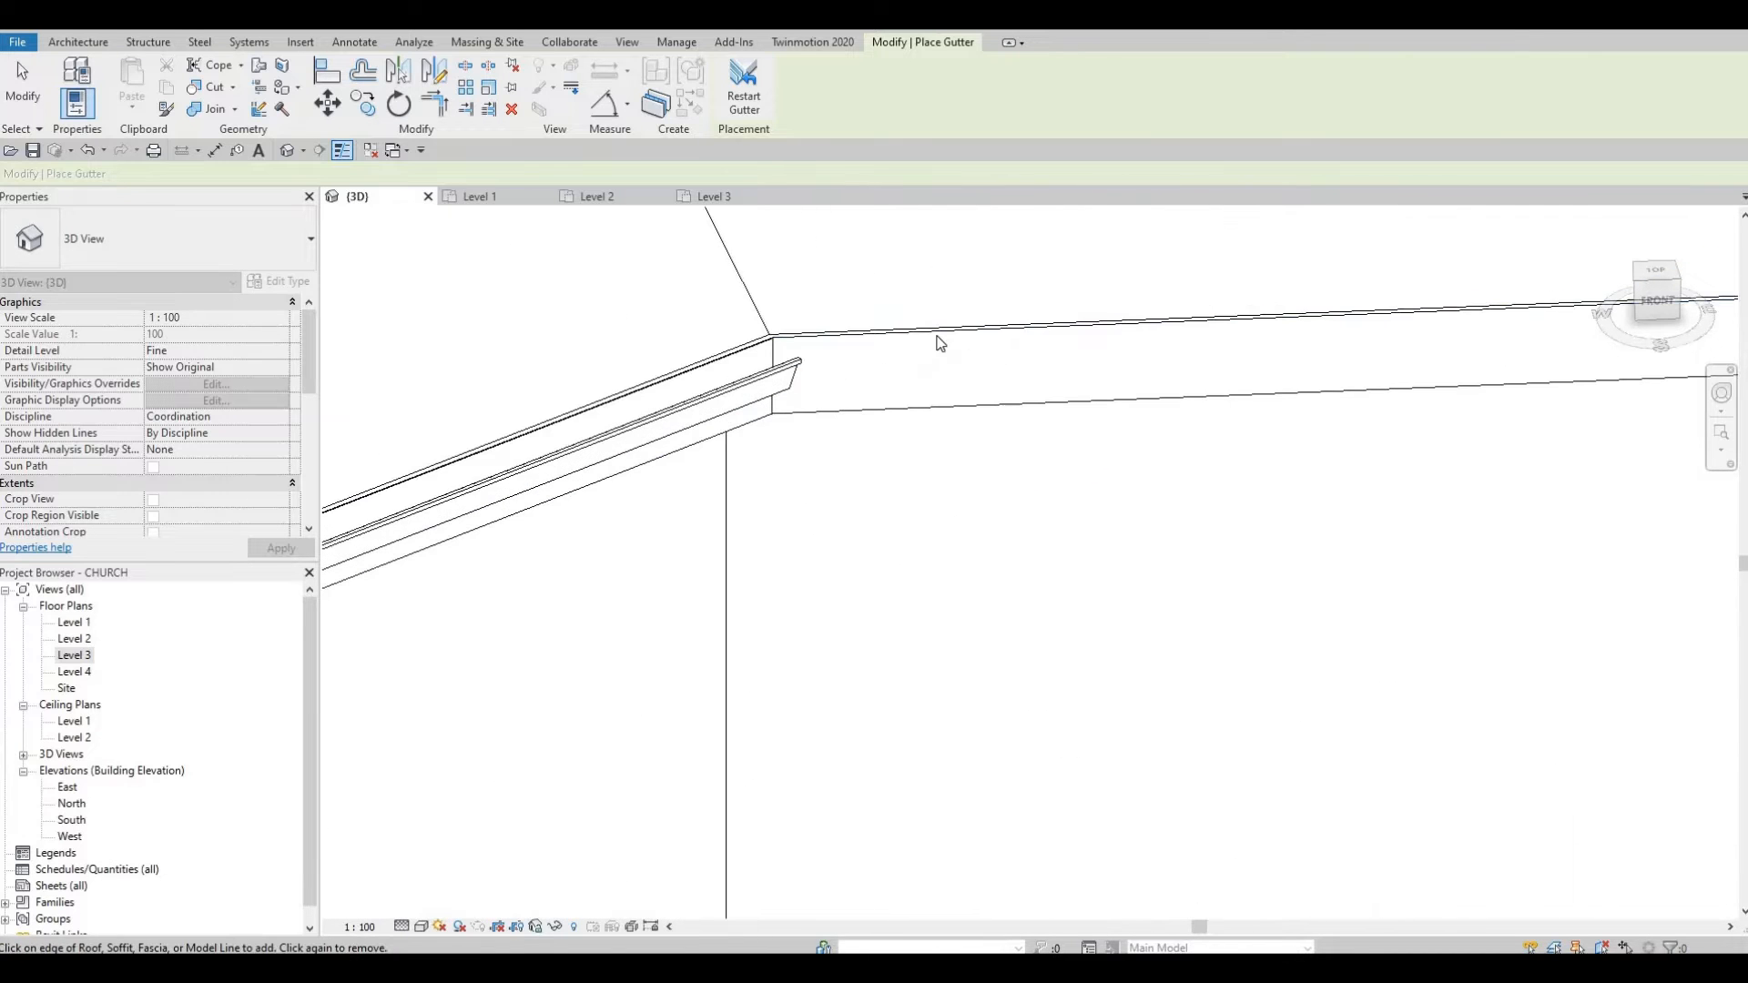
click(813, 323)
scroll(802, 346, down, 5)
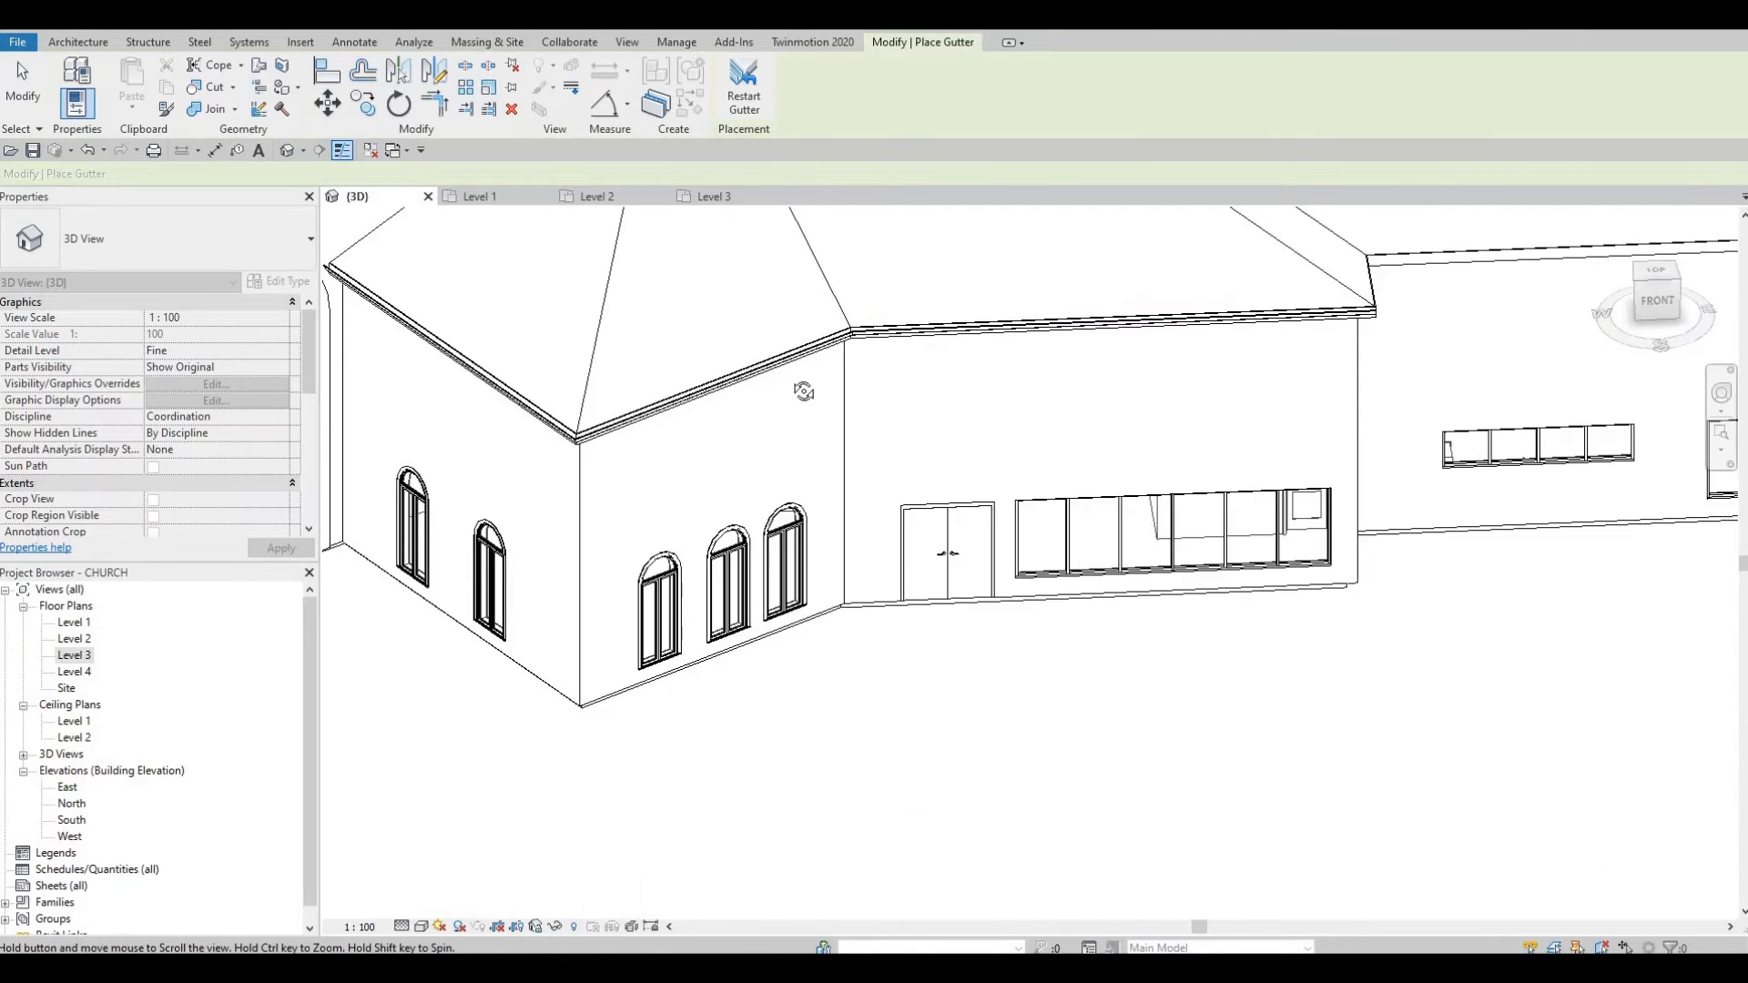
scroll(505, 508, up, 3)
shift+middle_drag(504, 508, 446, 543)
scroll(510, 538, up, 5)
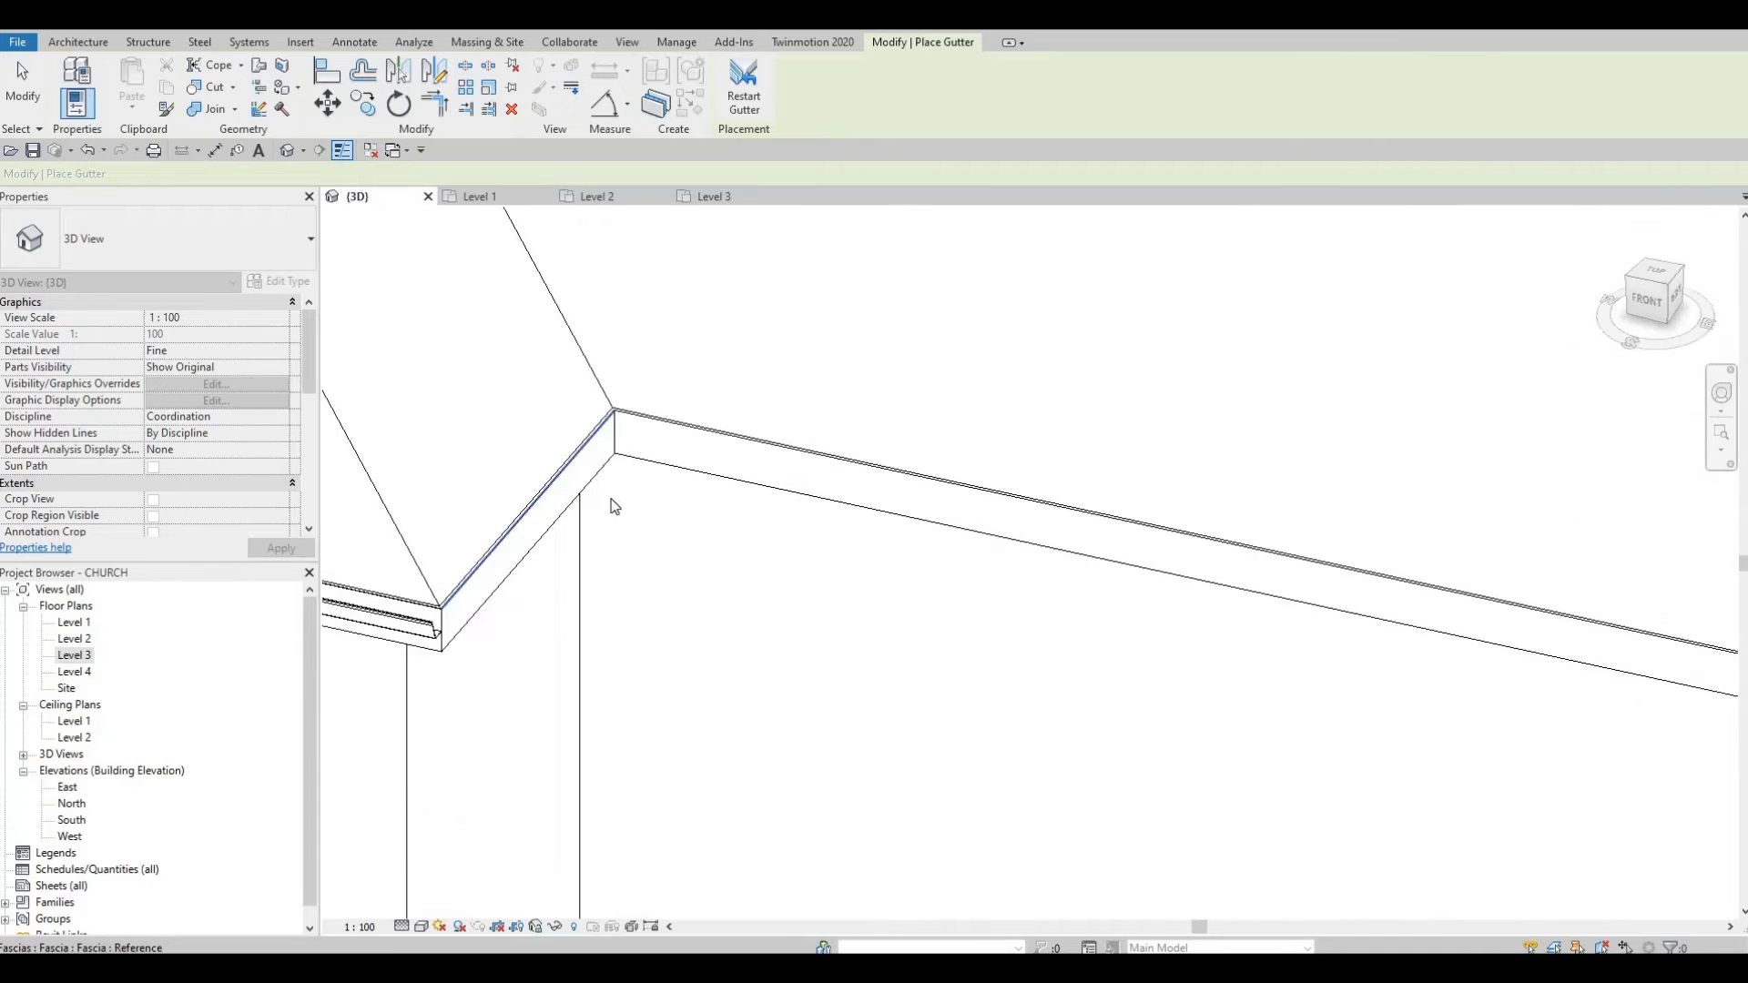
click(715, 435)
Step: Add gutters along the lower roof's fascia on the right side and the corner edge
scroll(683, 488, down, 5)
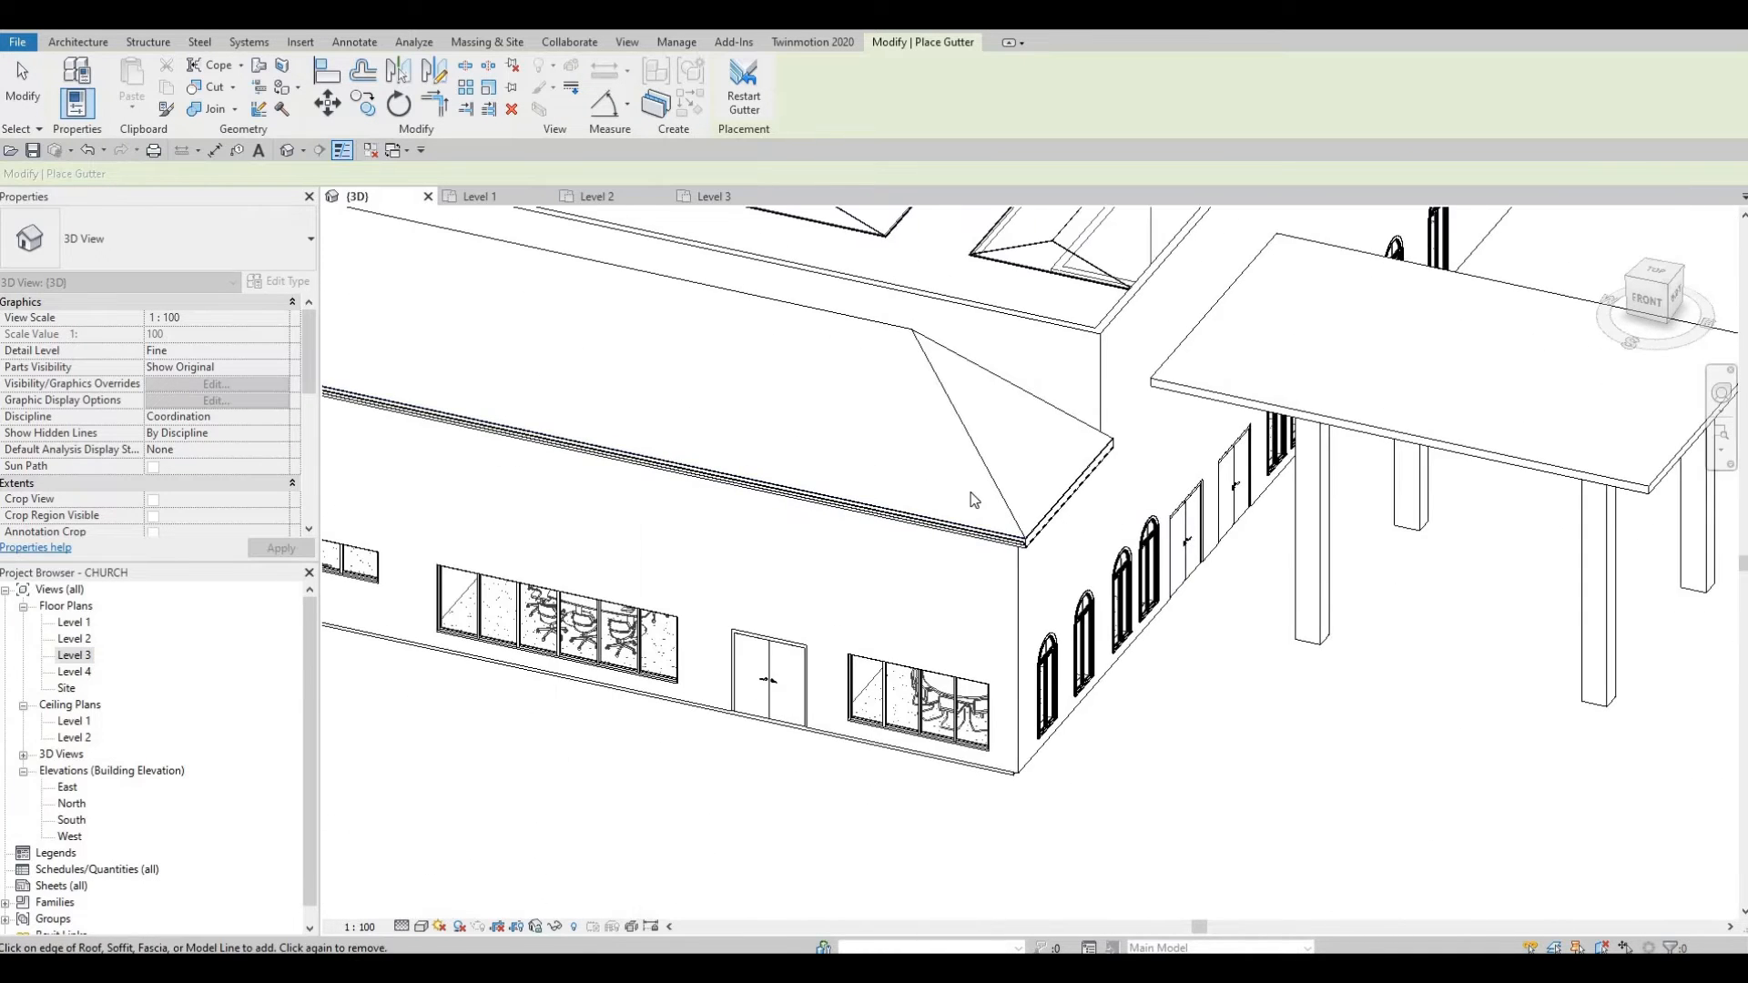
scroll(972, 499, up, 5)
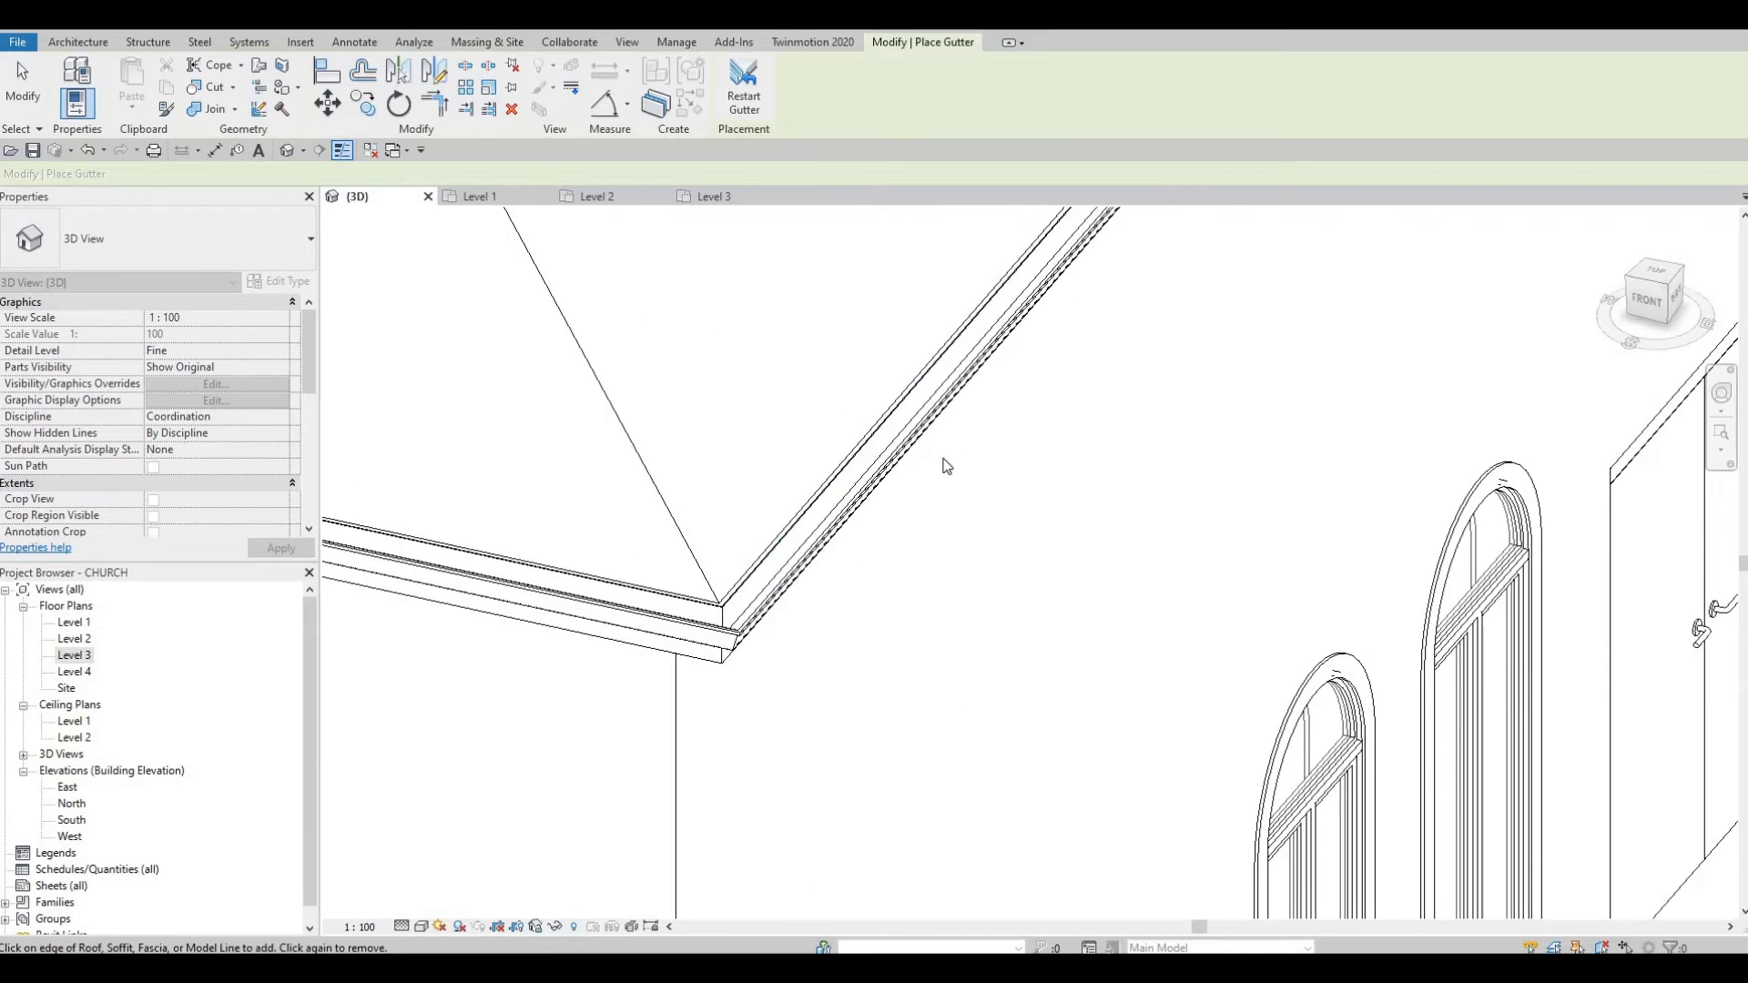
scroll(820, 441, down, 8)
shift+middle_drag(623, 520, 528, 552)
scroll(549, 545, up, 2)
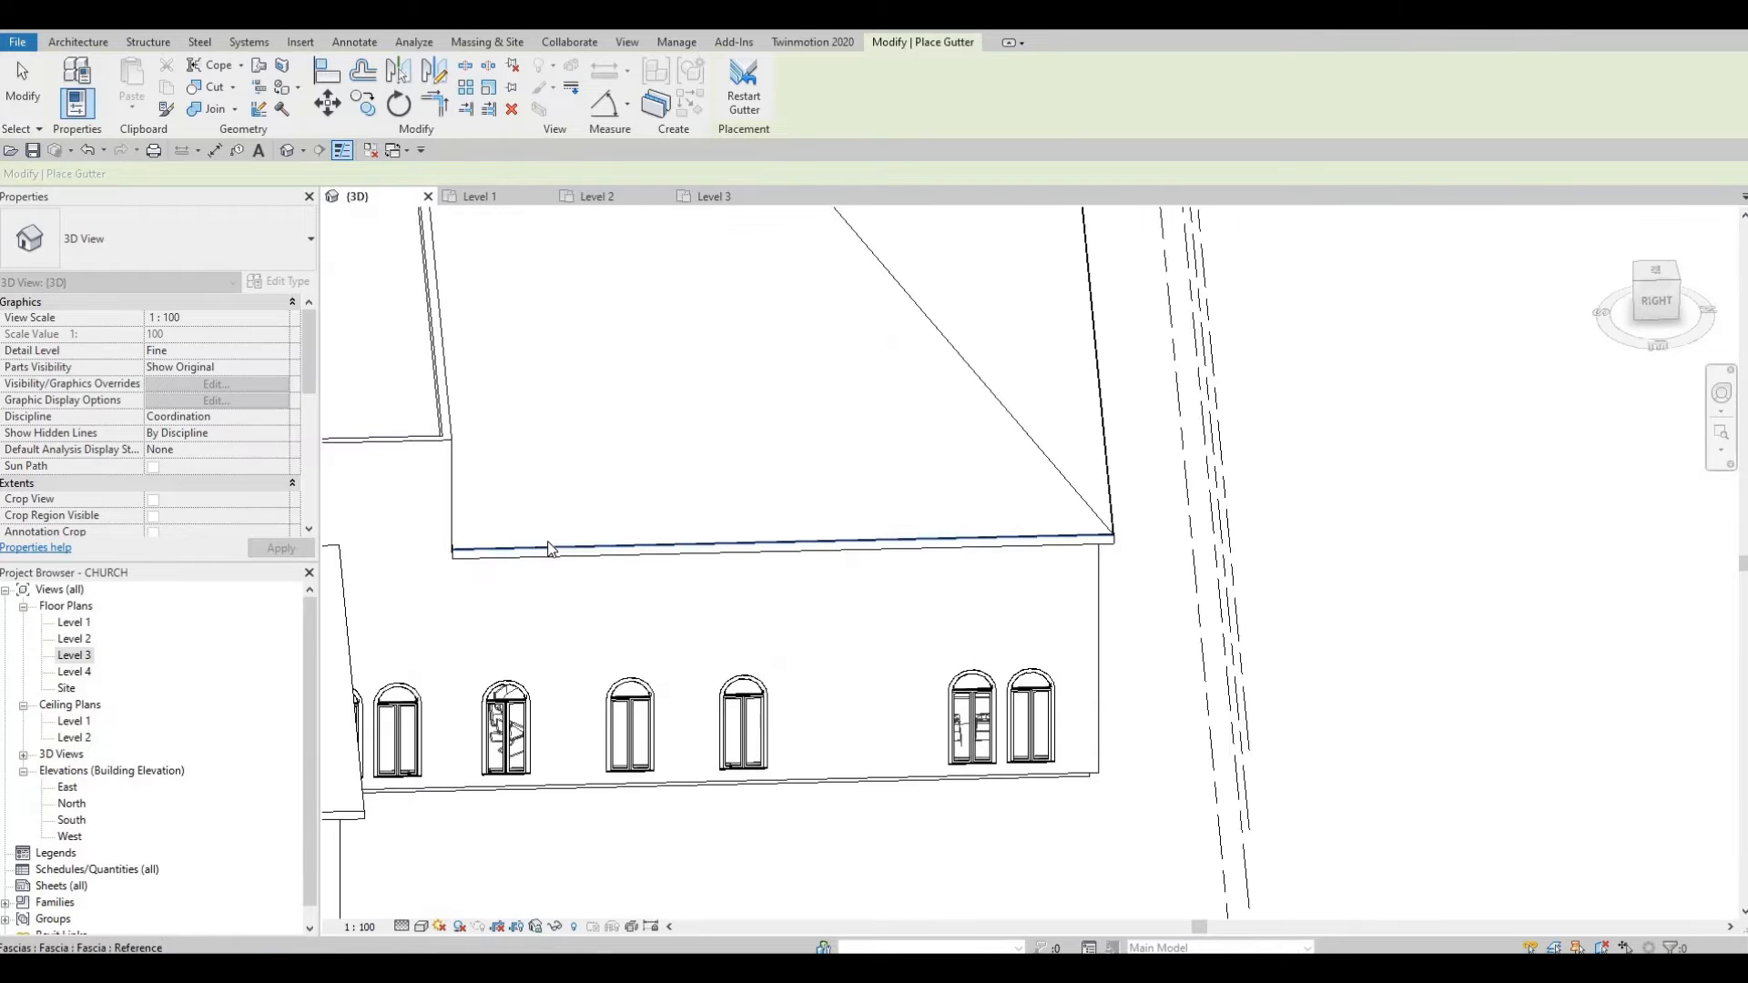
scroll(529, 546, up, 3)
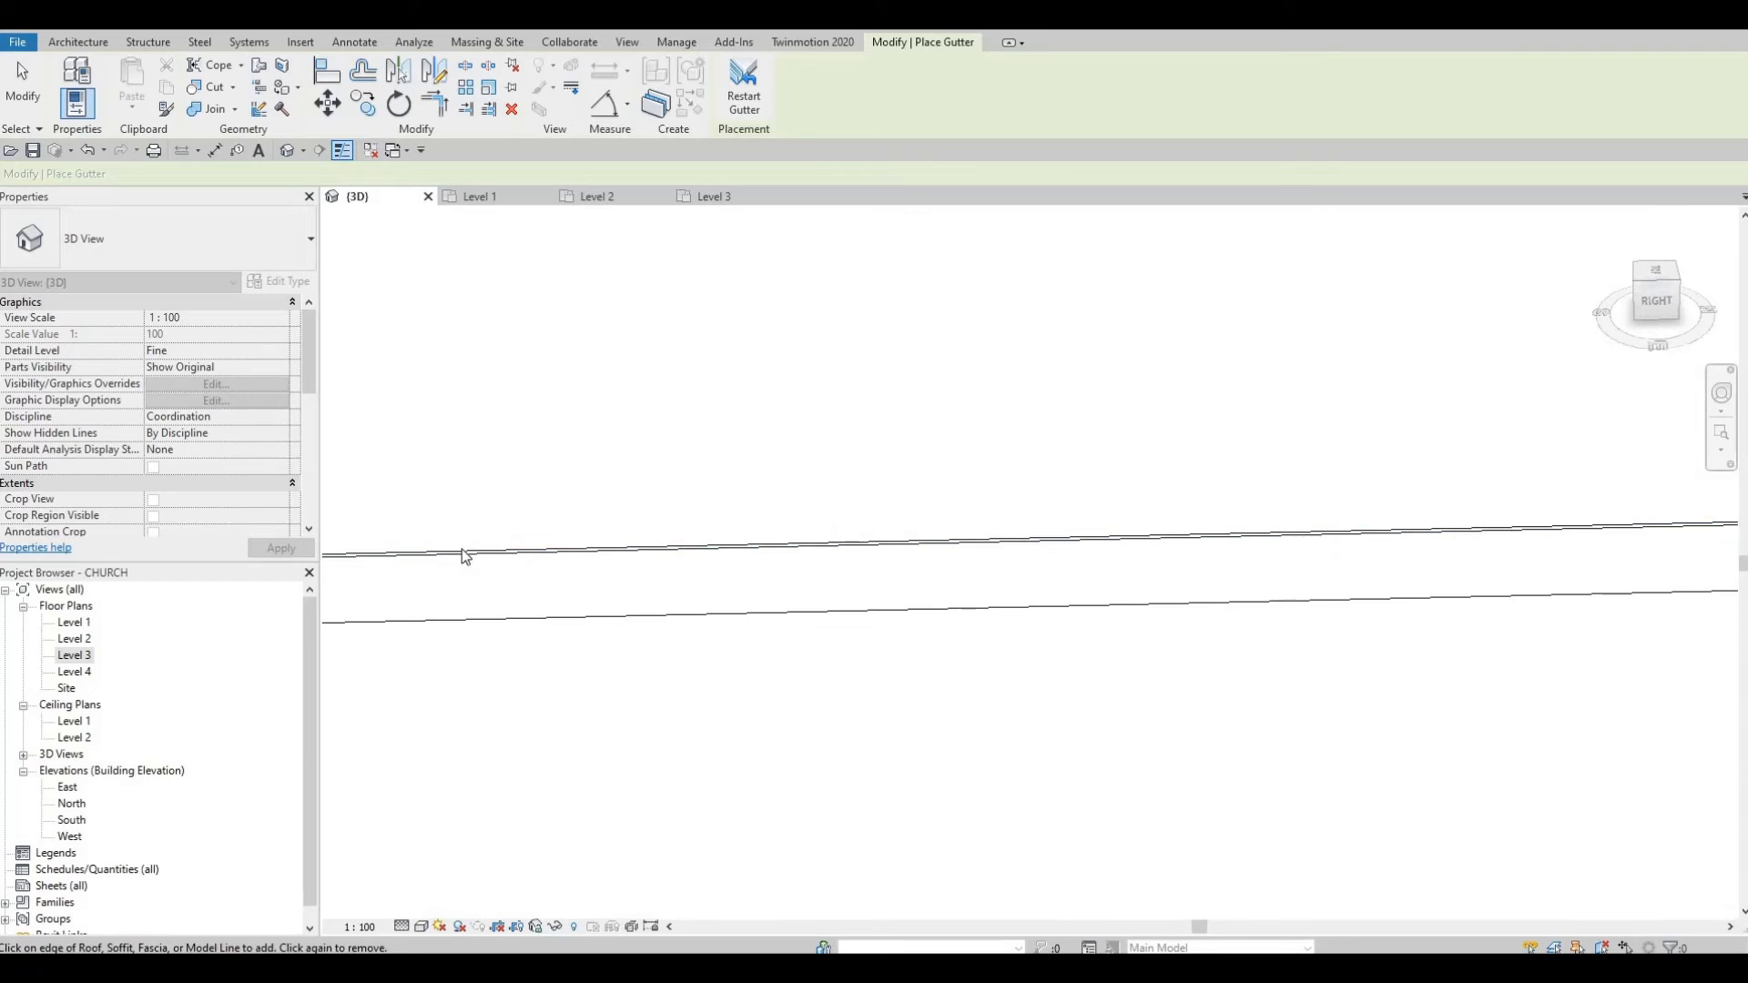
click(461, 552)
scroll(962, 508, down, 8)
shift+middle_drag(781, 521, 777, 521)
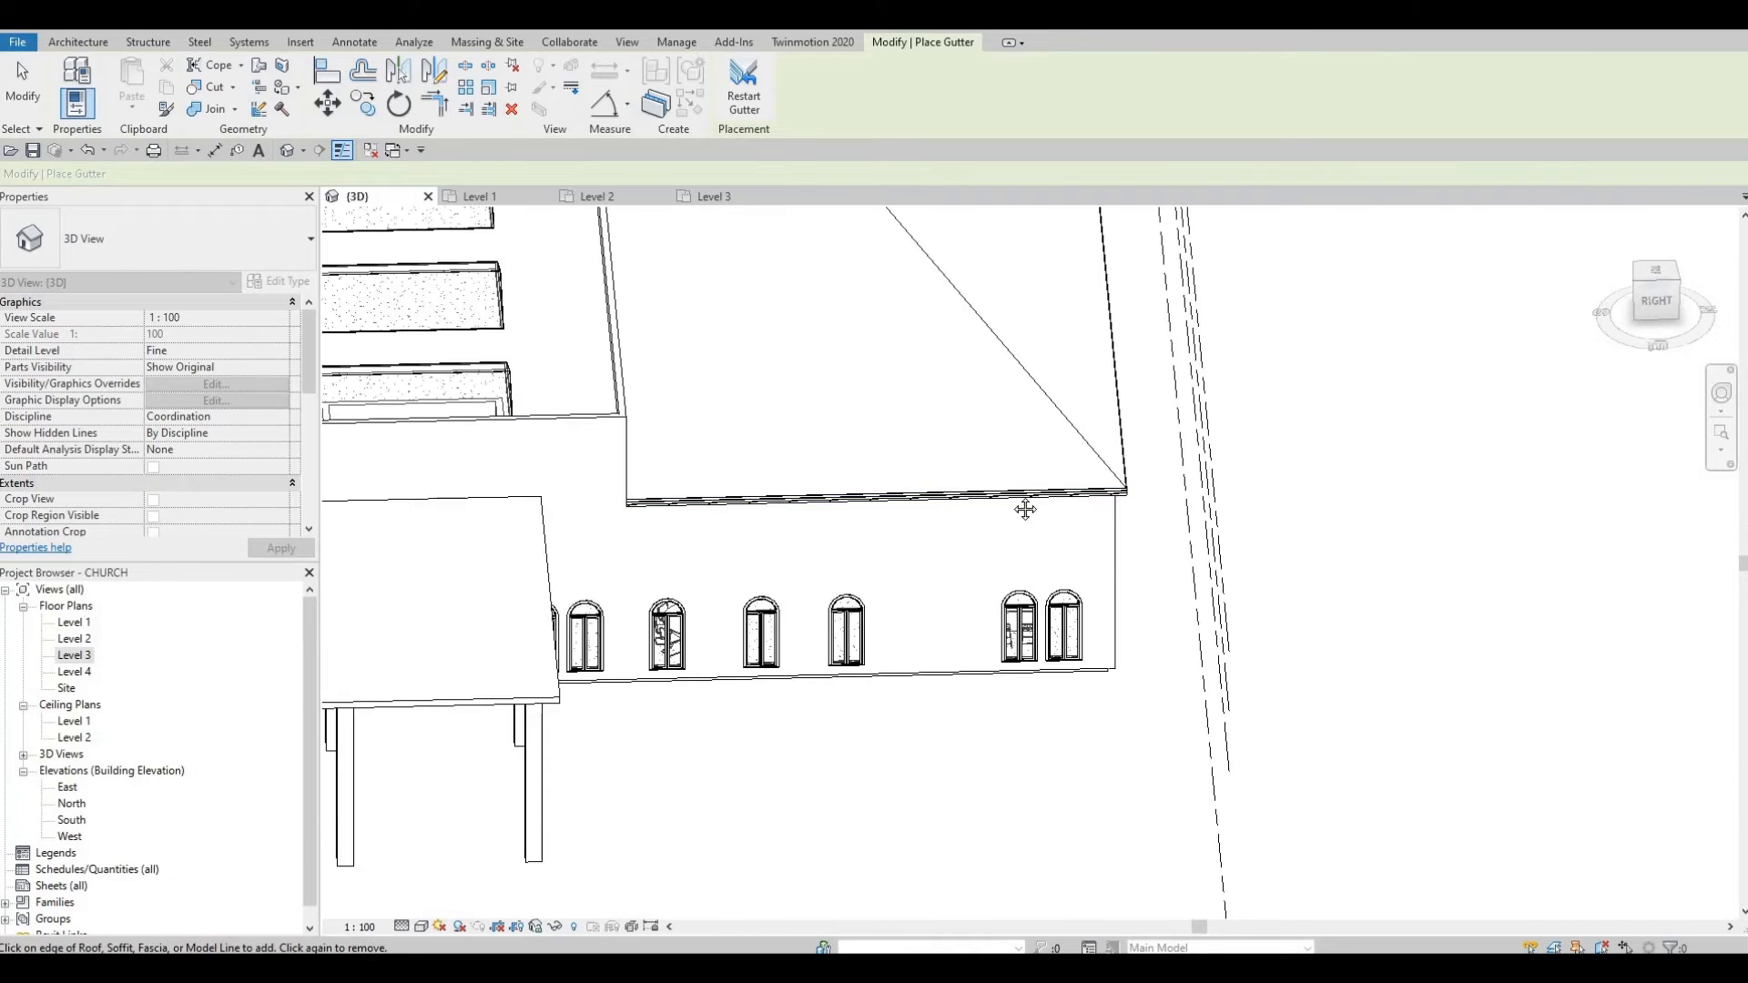
shift+middle_drag(1025, 510, 574, 564)
scroll(569, 562, up, 5)
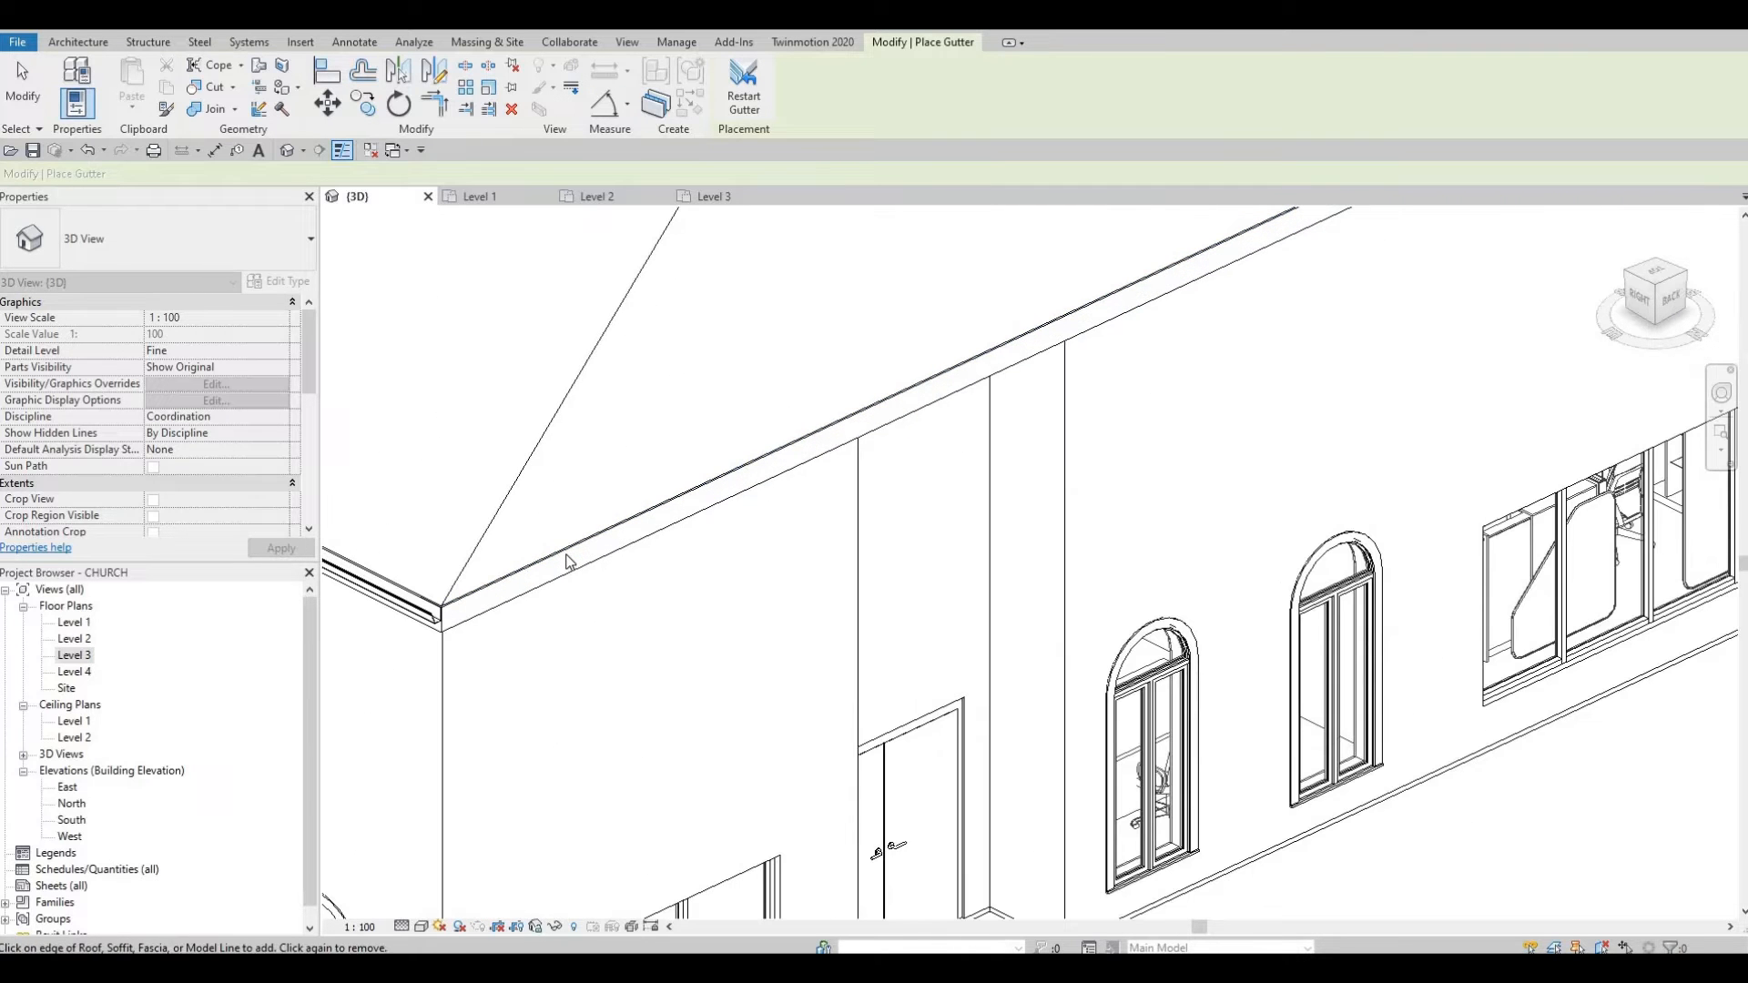
click(625, 513)
Step: At the back of the church, add gutters along the diagonal, top and upper-right fascia edges
scroll(961, 469, down, 5)
middle_drag(1012, 358, 720, 467)
shift+middle_drag(545, 443, 400, 453)
scroll(455, 451, up, 7)
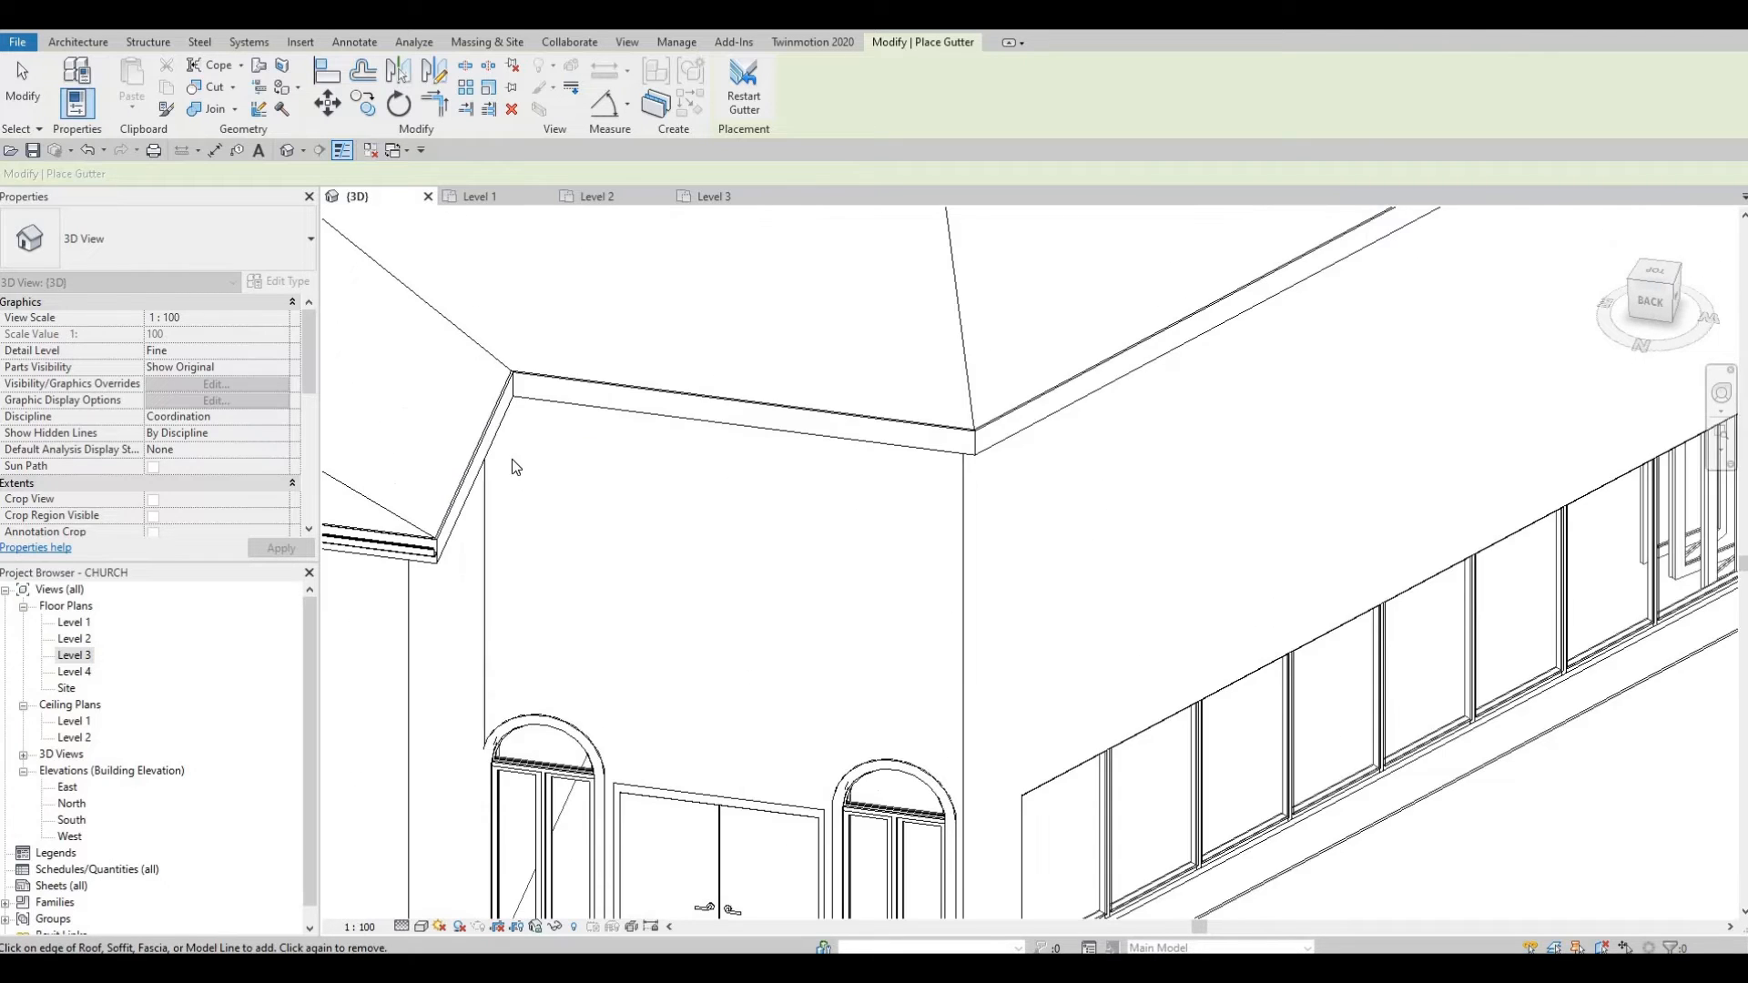
click(742, 355)
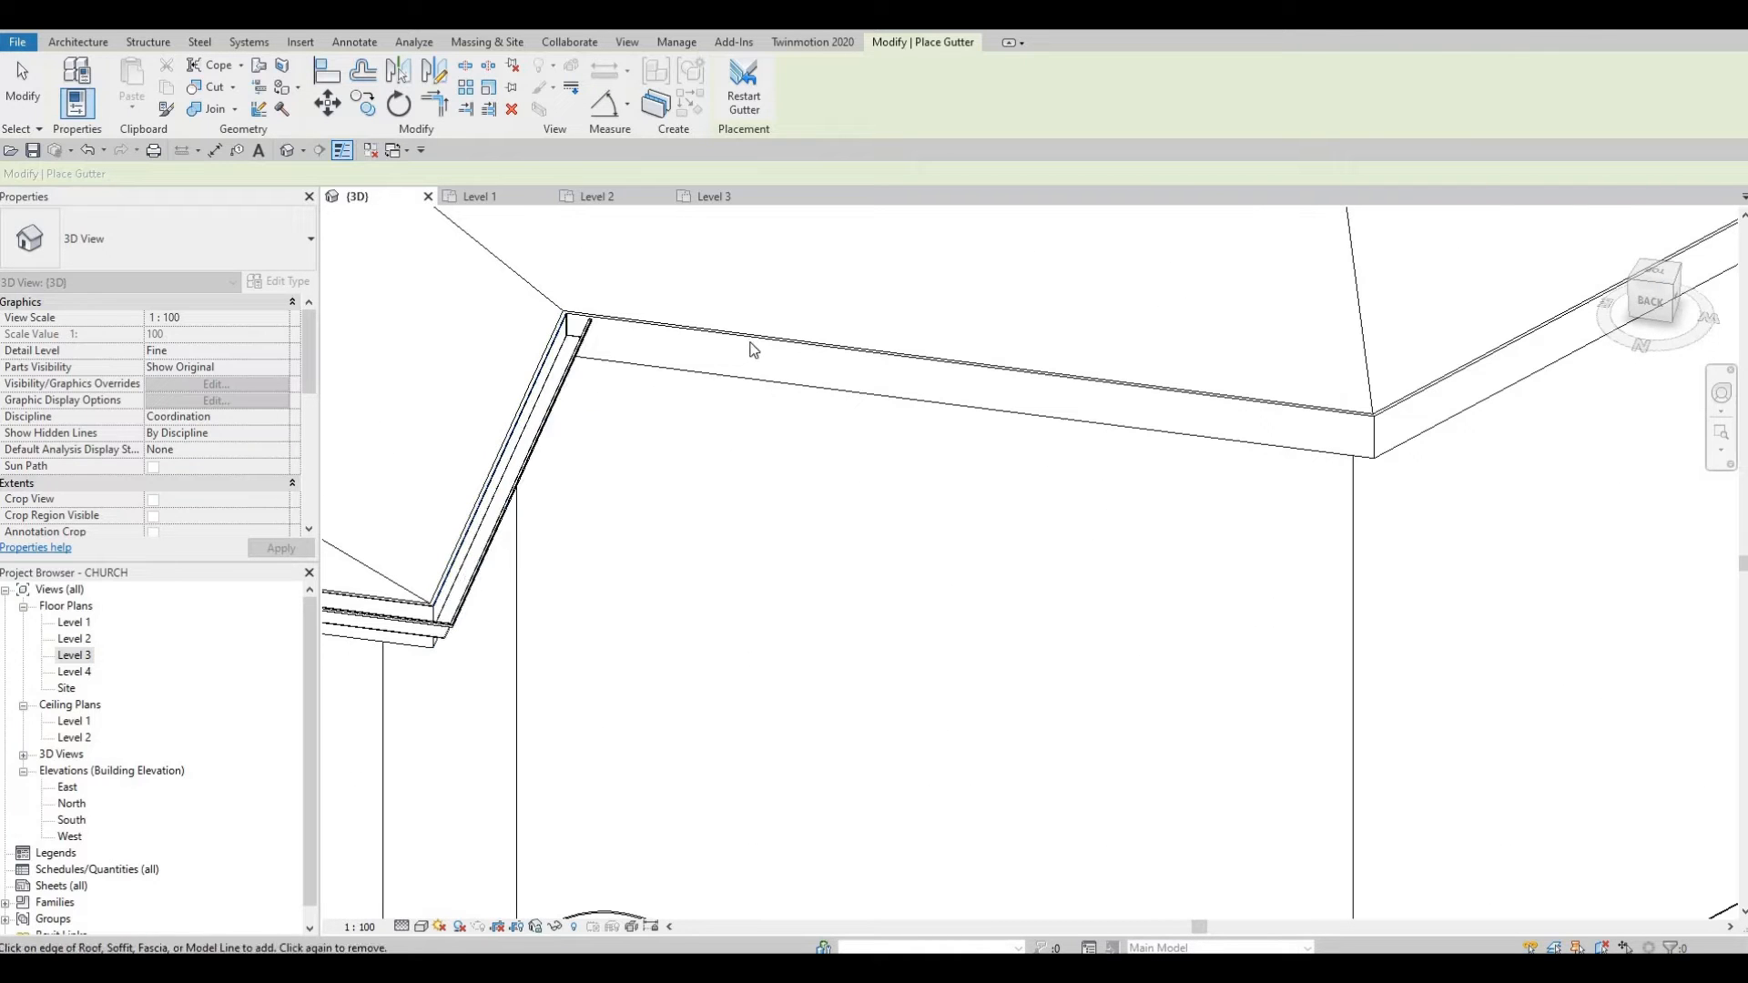
click(684, 356)
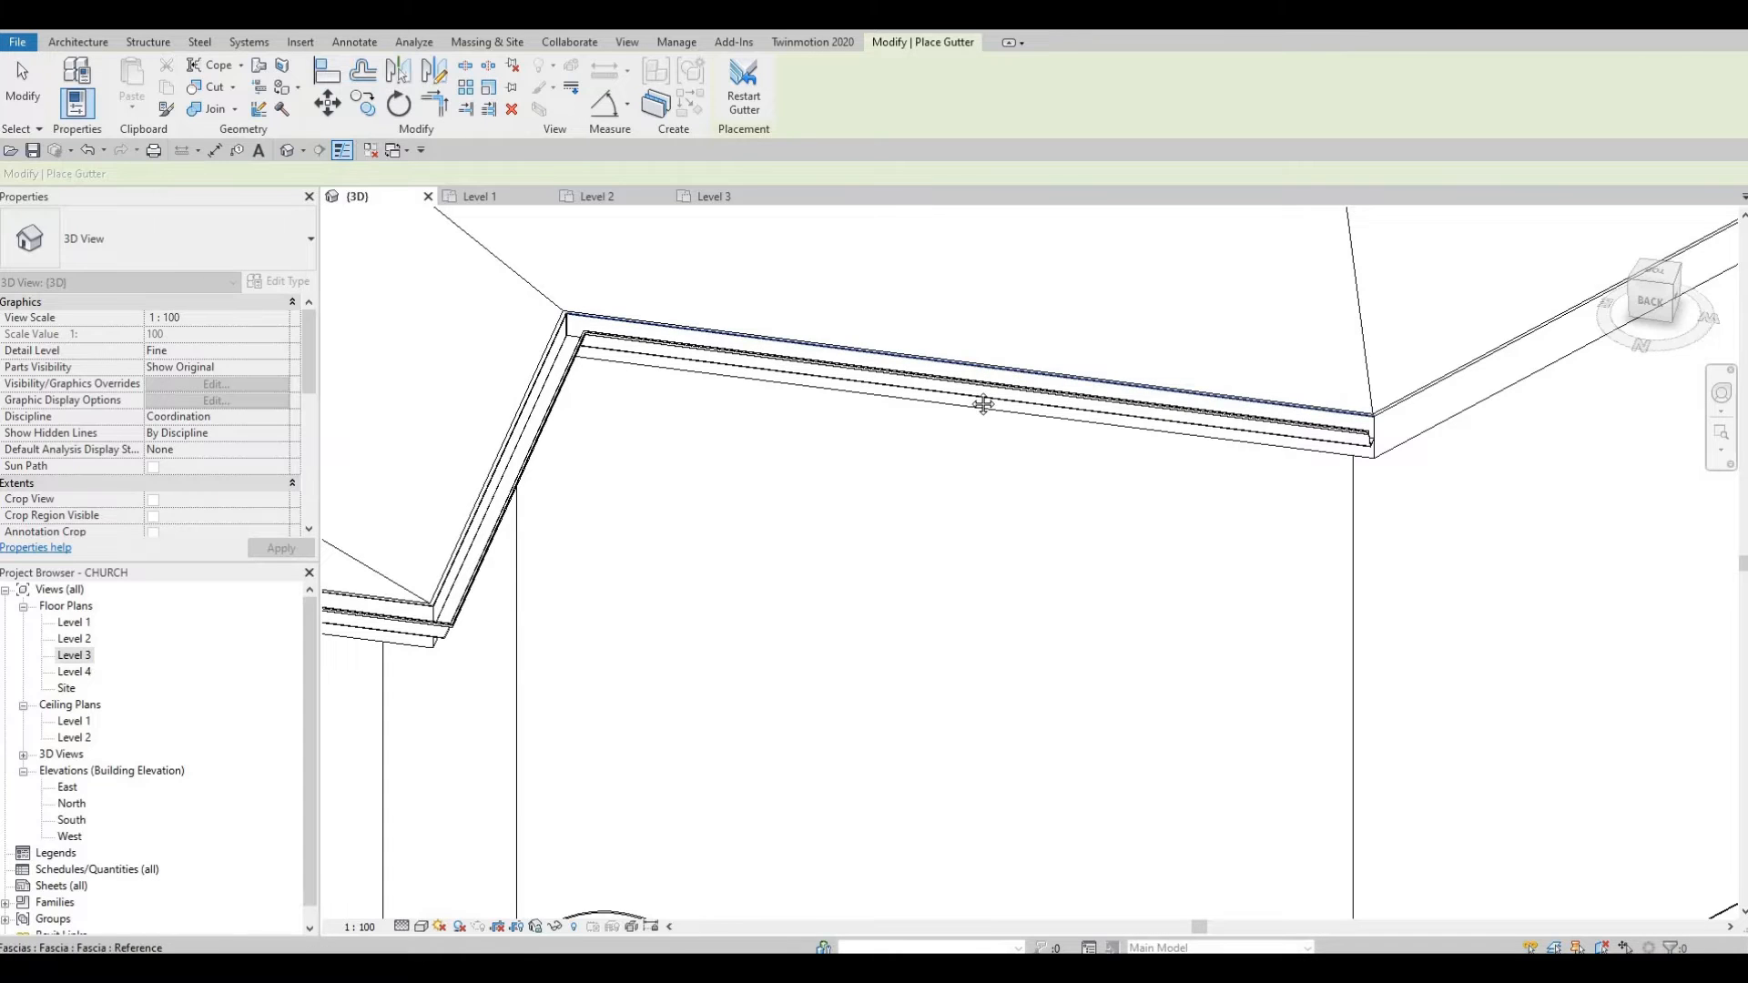
middle_drag(1409, 401, 872, 383)
scroll(872, 383, up, 1)
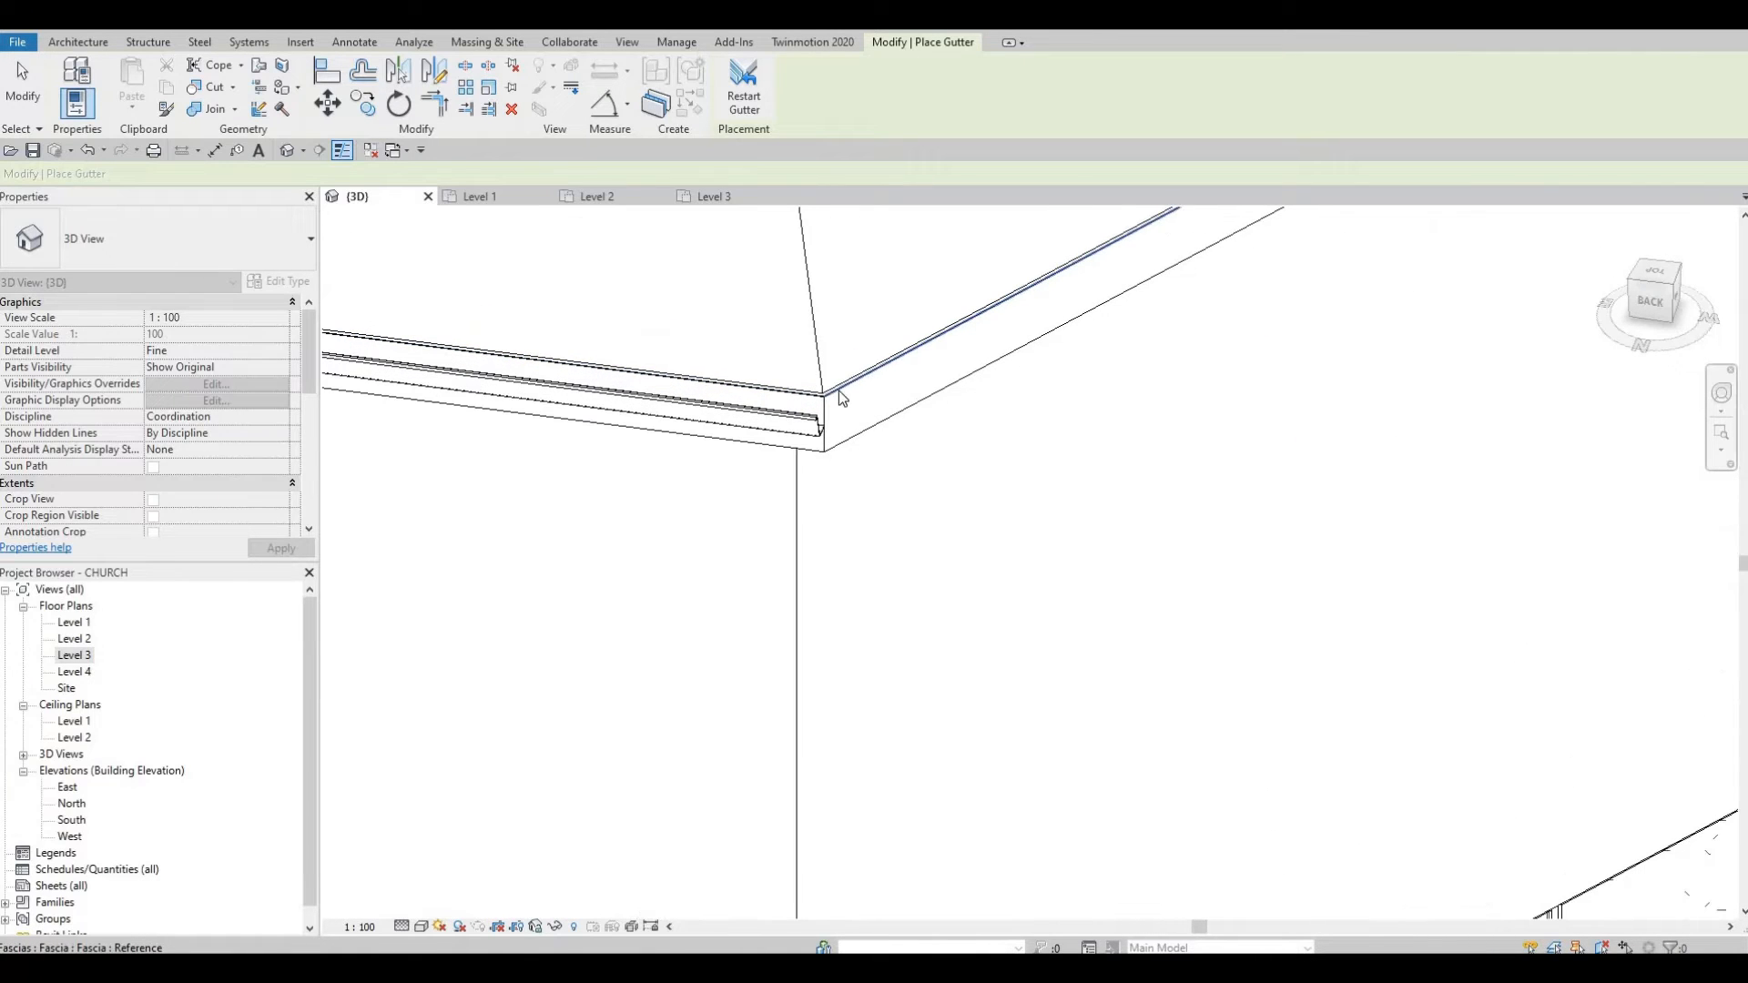
click(838, 391)
Step: Orbit around to the front wall and canopy, then stop placing gutters
scroll(1030, 418, down, 6)
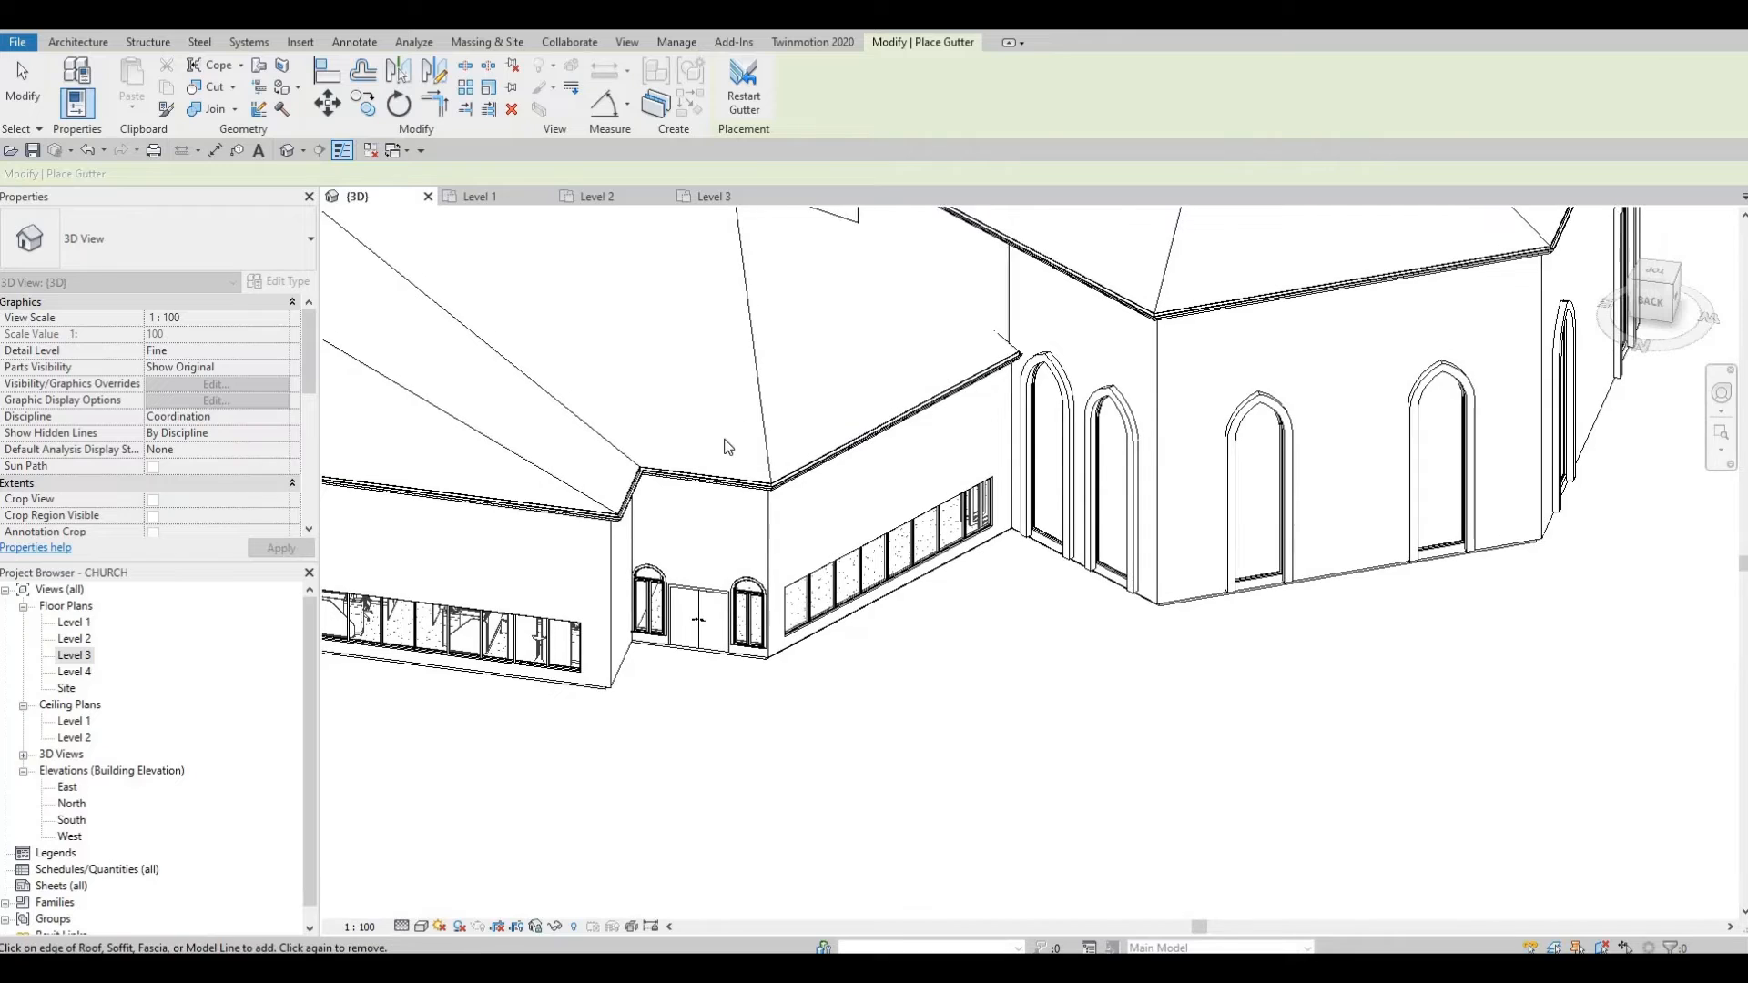
shift+middle_drag(726, 446, 637, 451)
scroll(698, 462, up, 6)
shift+middle_drag(748, 446, 1175, 417)
scroll(1091, 431, down, 7)
shift+middle_drag(1074, 455, 1334, 464)
shift+middle_drag(938, 432, 1120, 423)
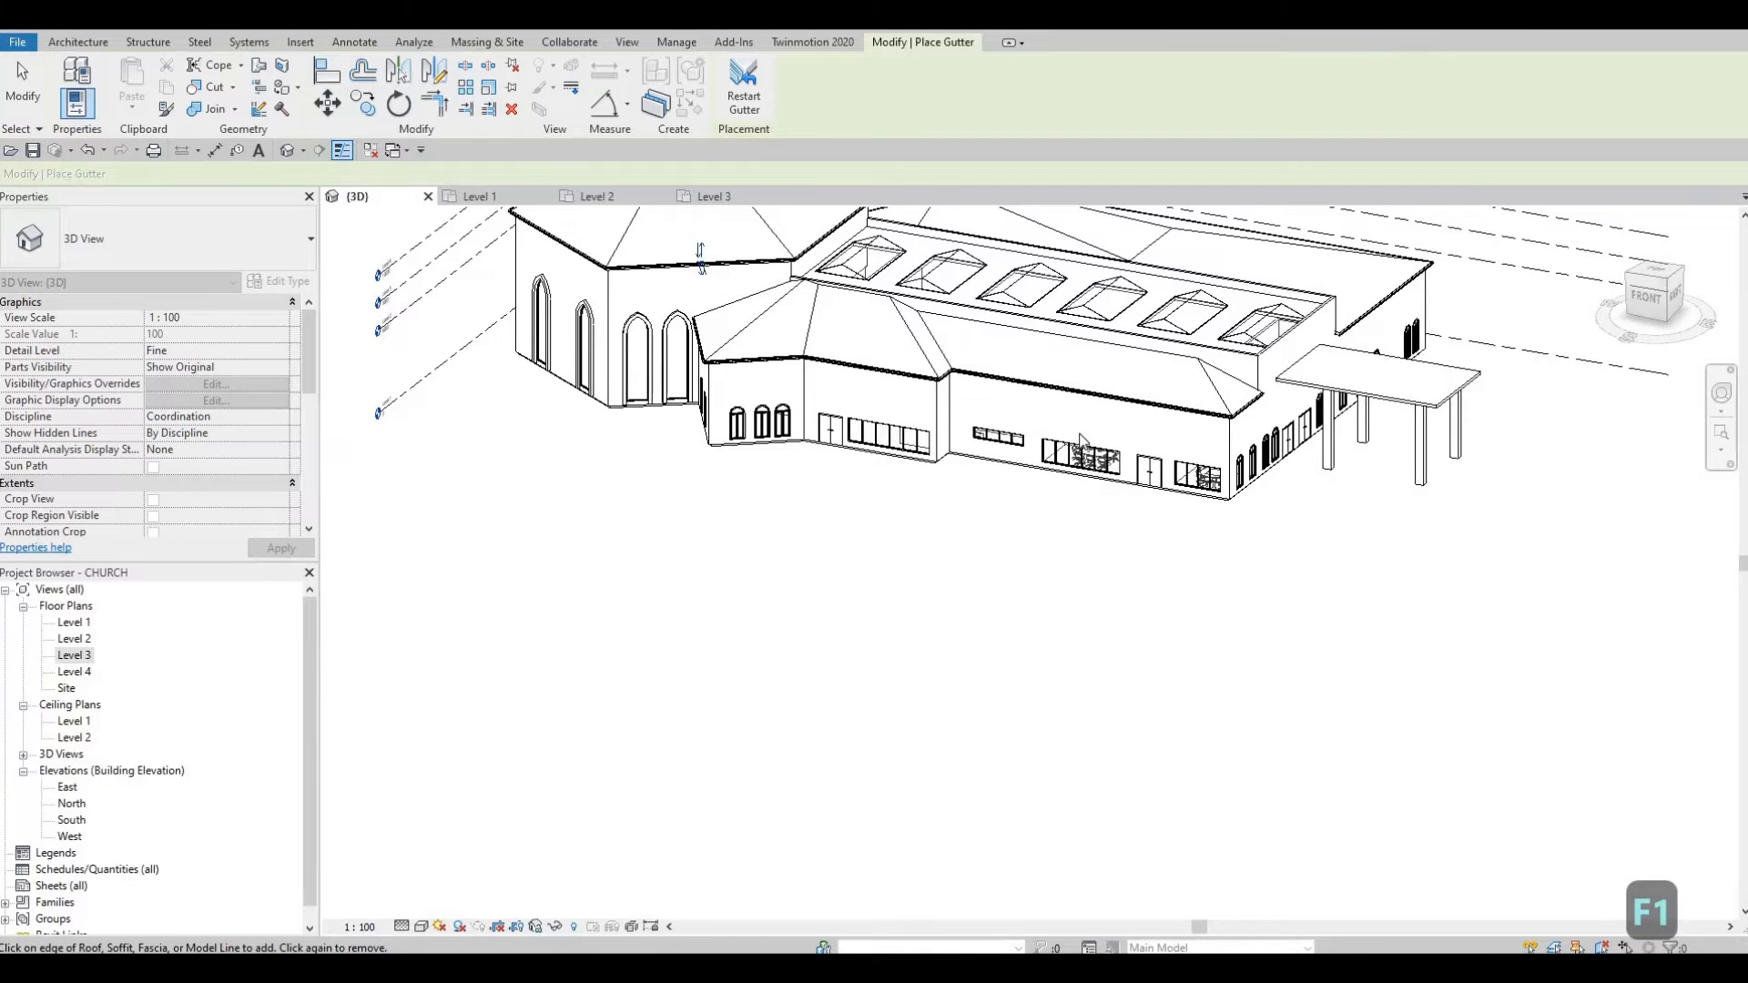
shift+middle_drag(1015, 499, 984, 497)
scroll(981, 498, up, 4)
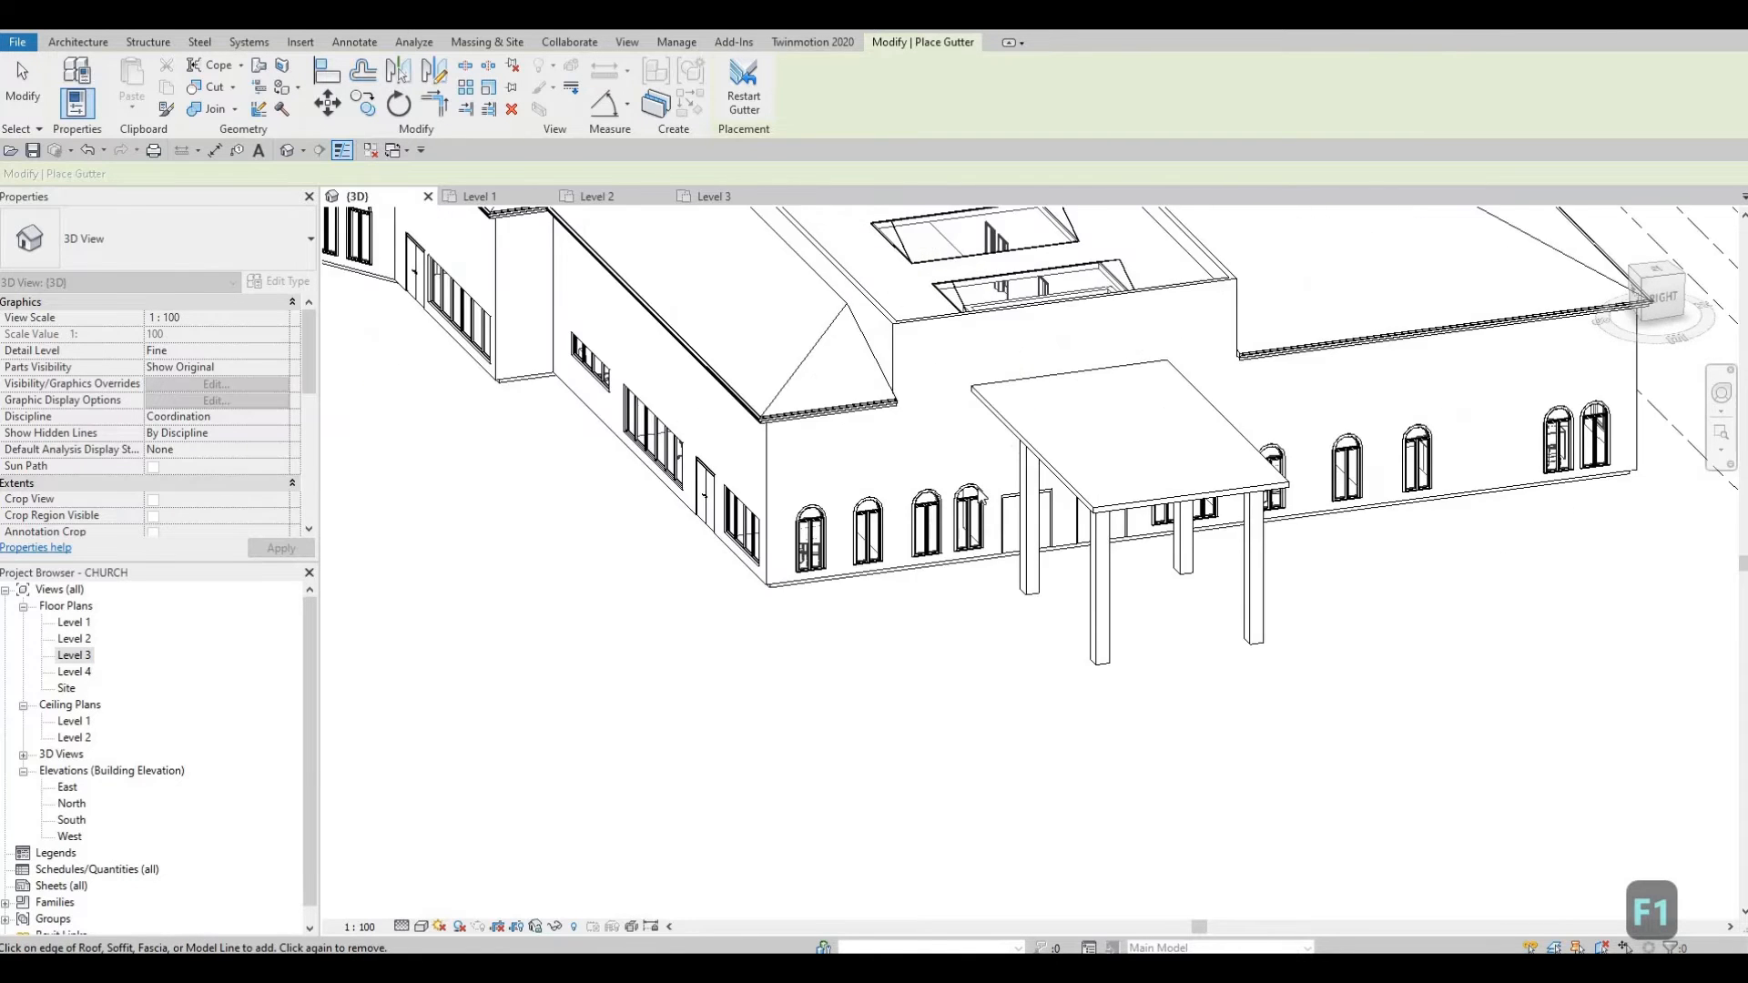
scroll(981, 505, down, 3)
key(Escape)
scroll(885, 499, up, 1)
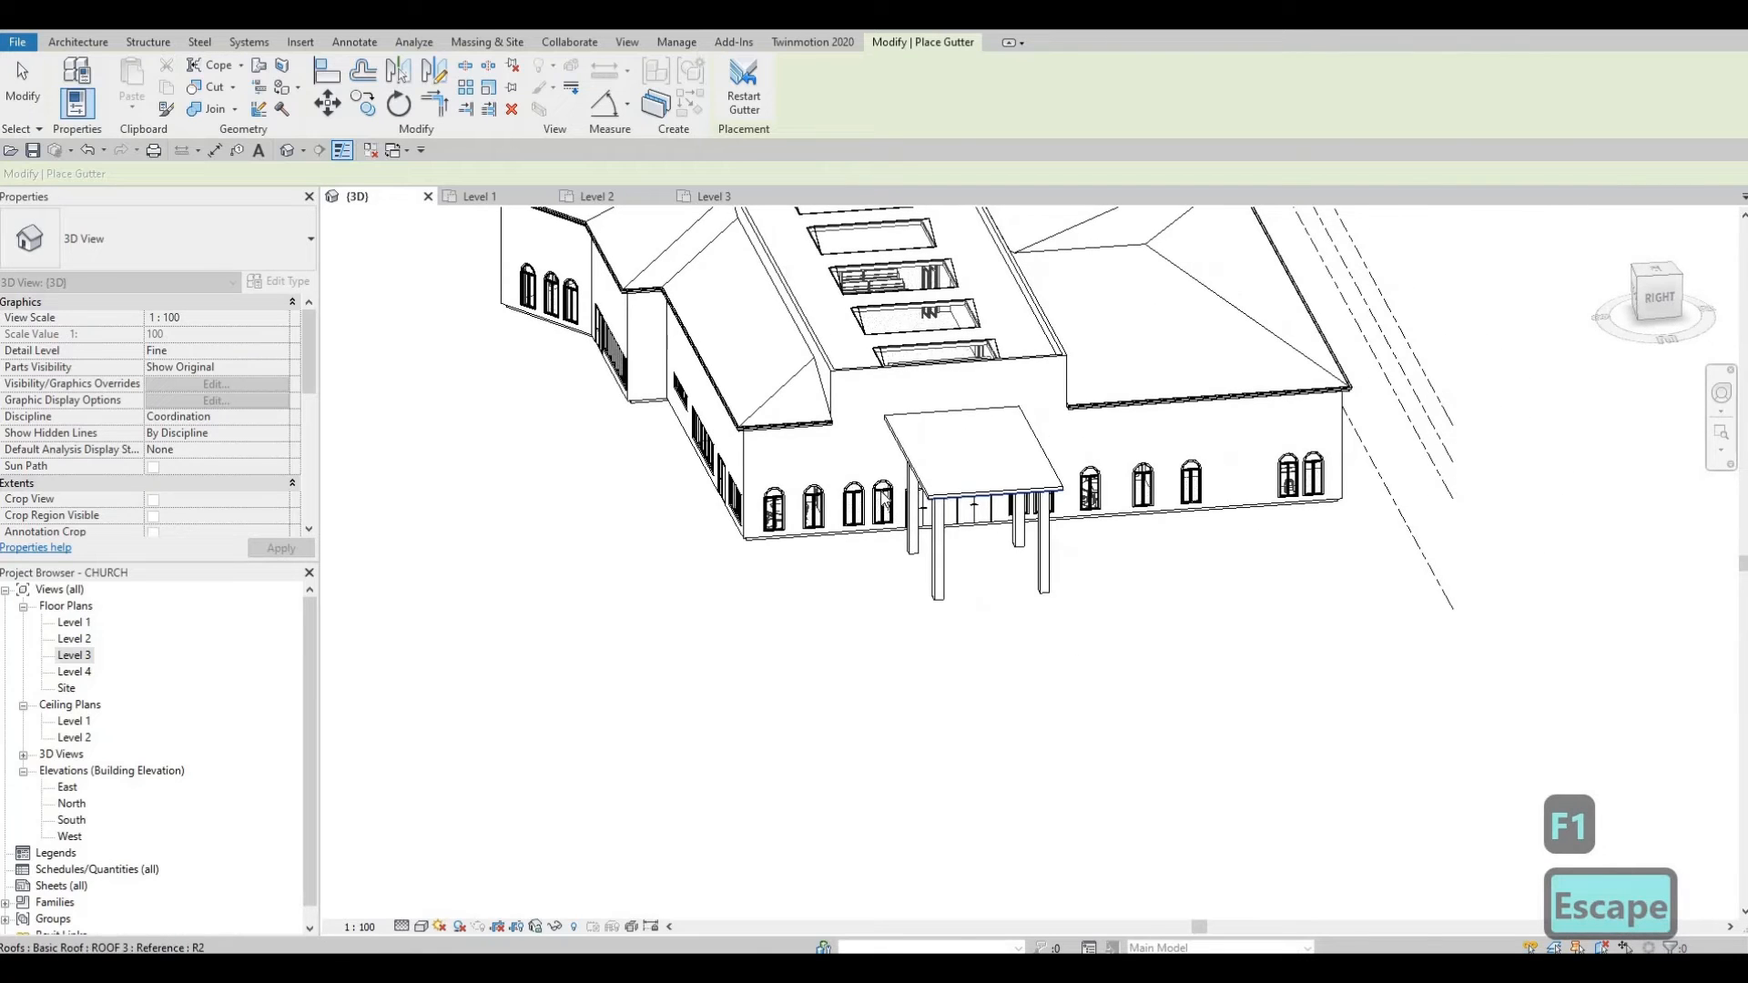
key(Escape)
Step: Select the window beside the canopy and try deleting it, undoing the first deletion
click(865, 487)
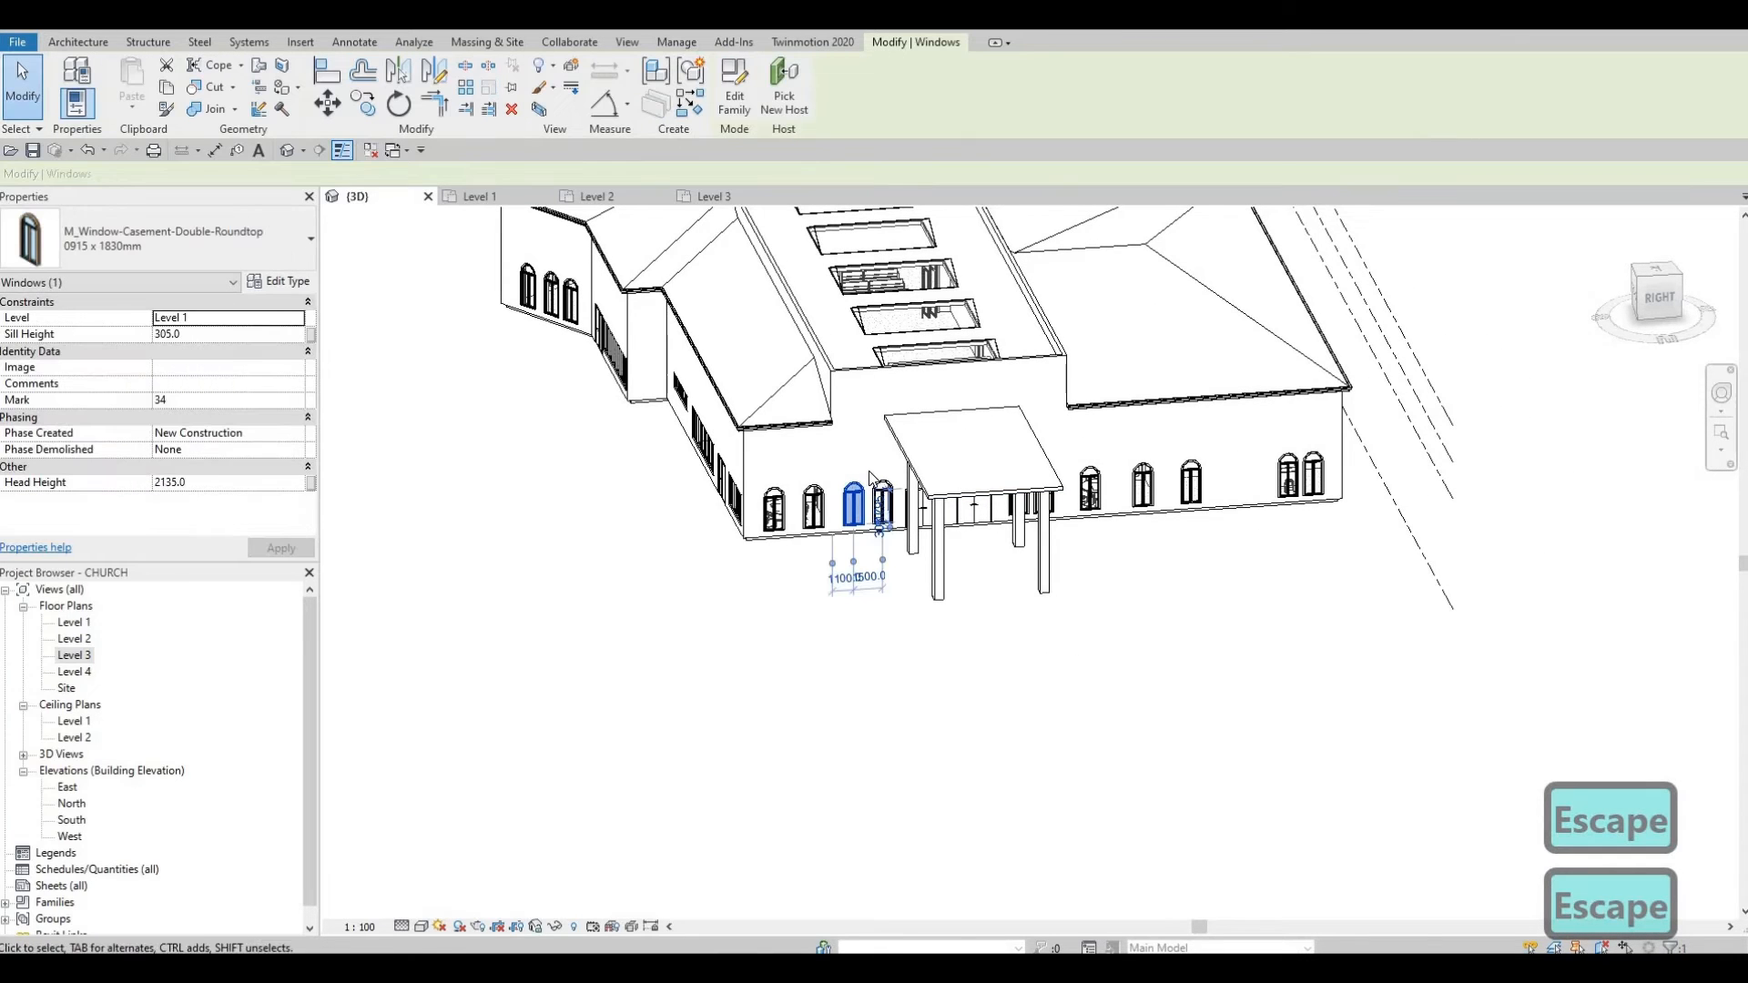
key(Delete)
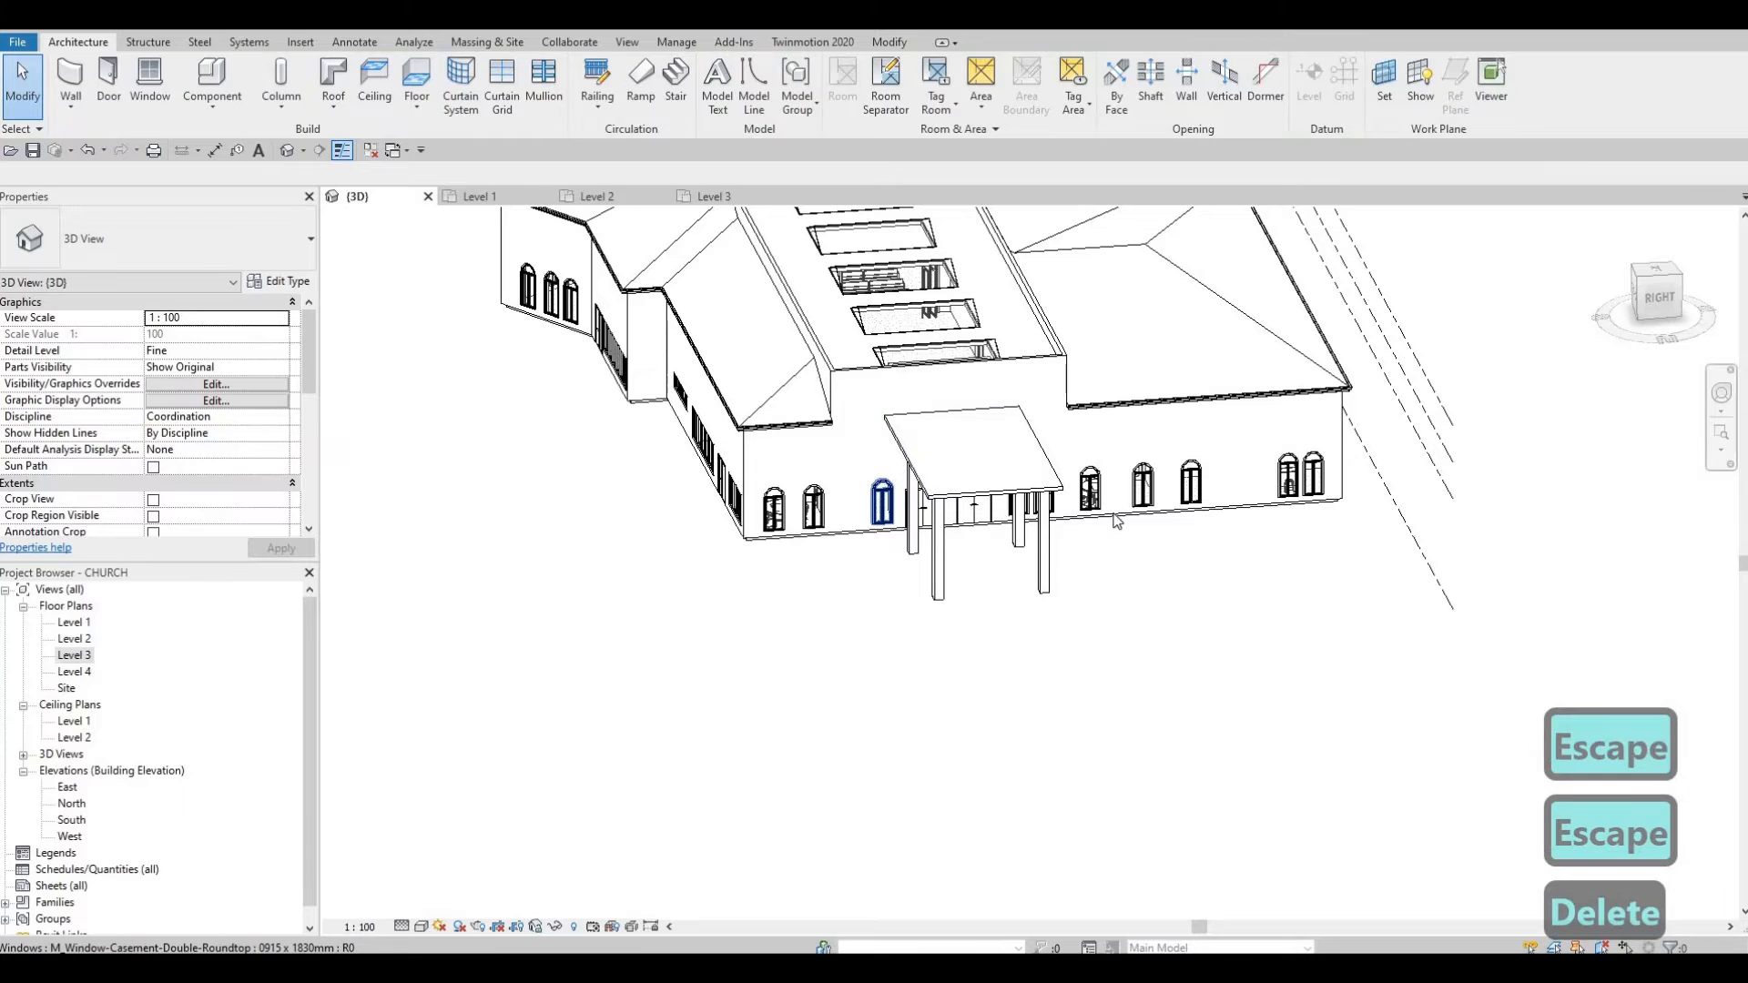
key(ctrl+z)
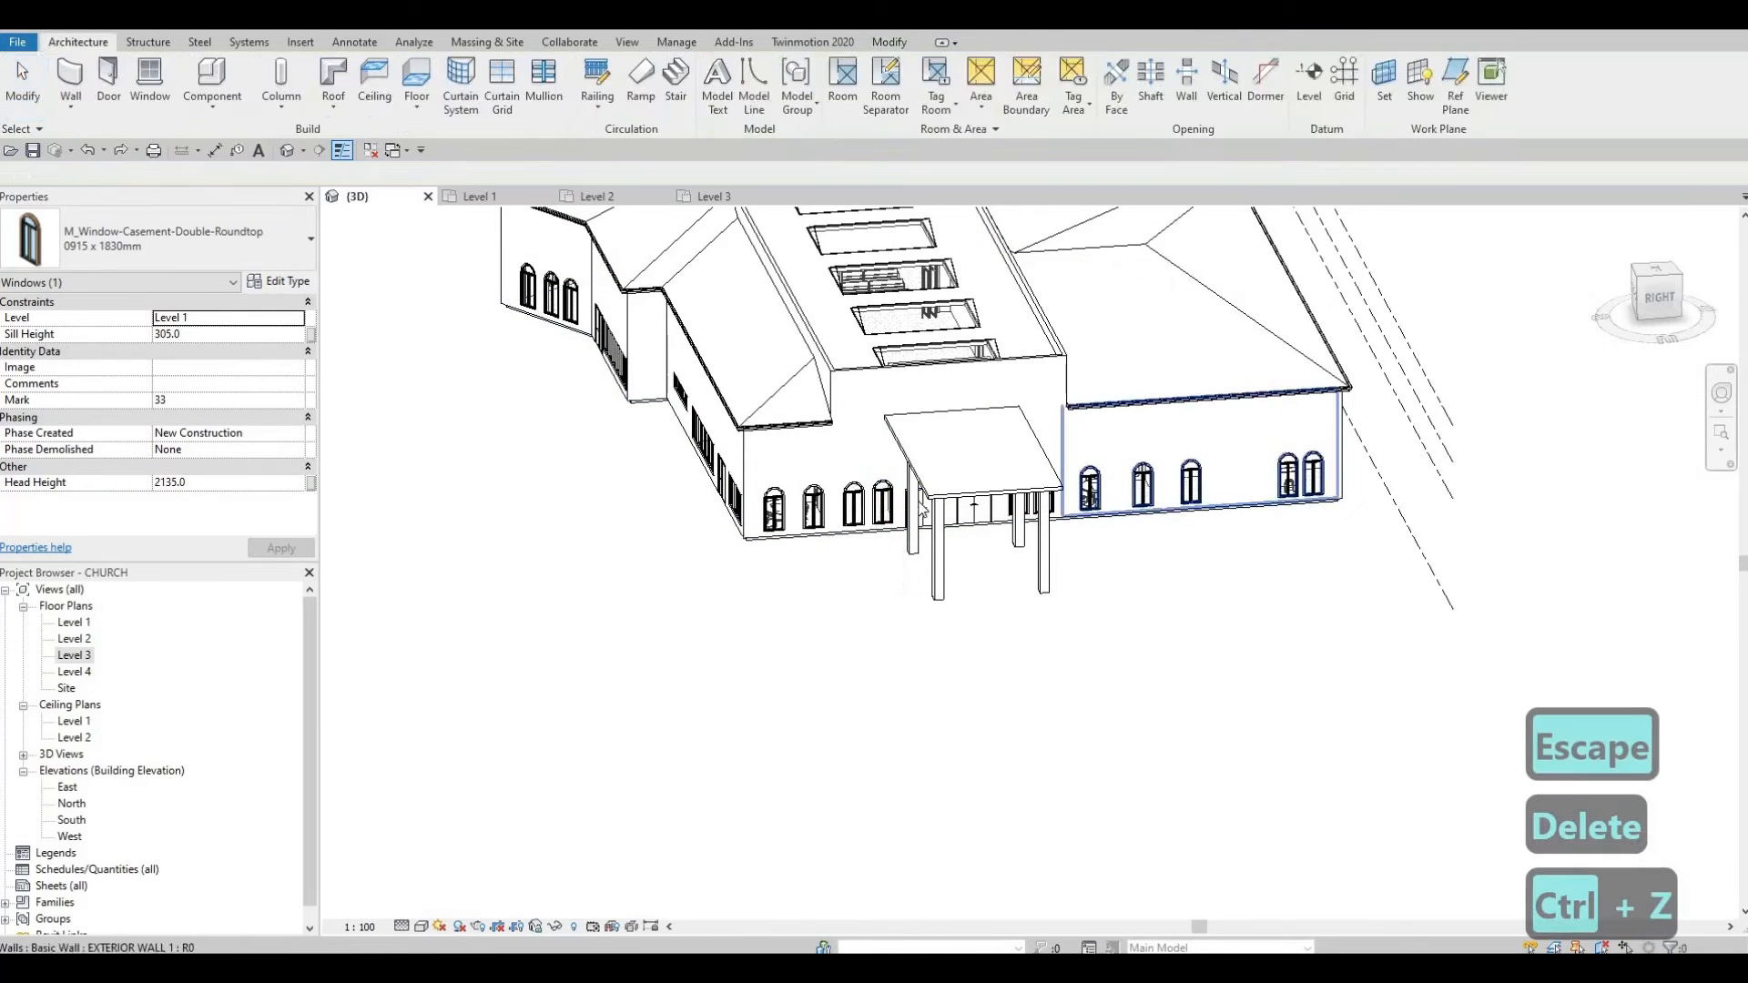
click(881, 501)
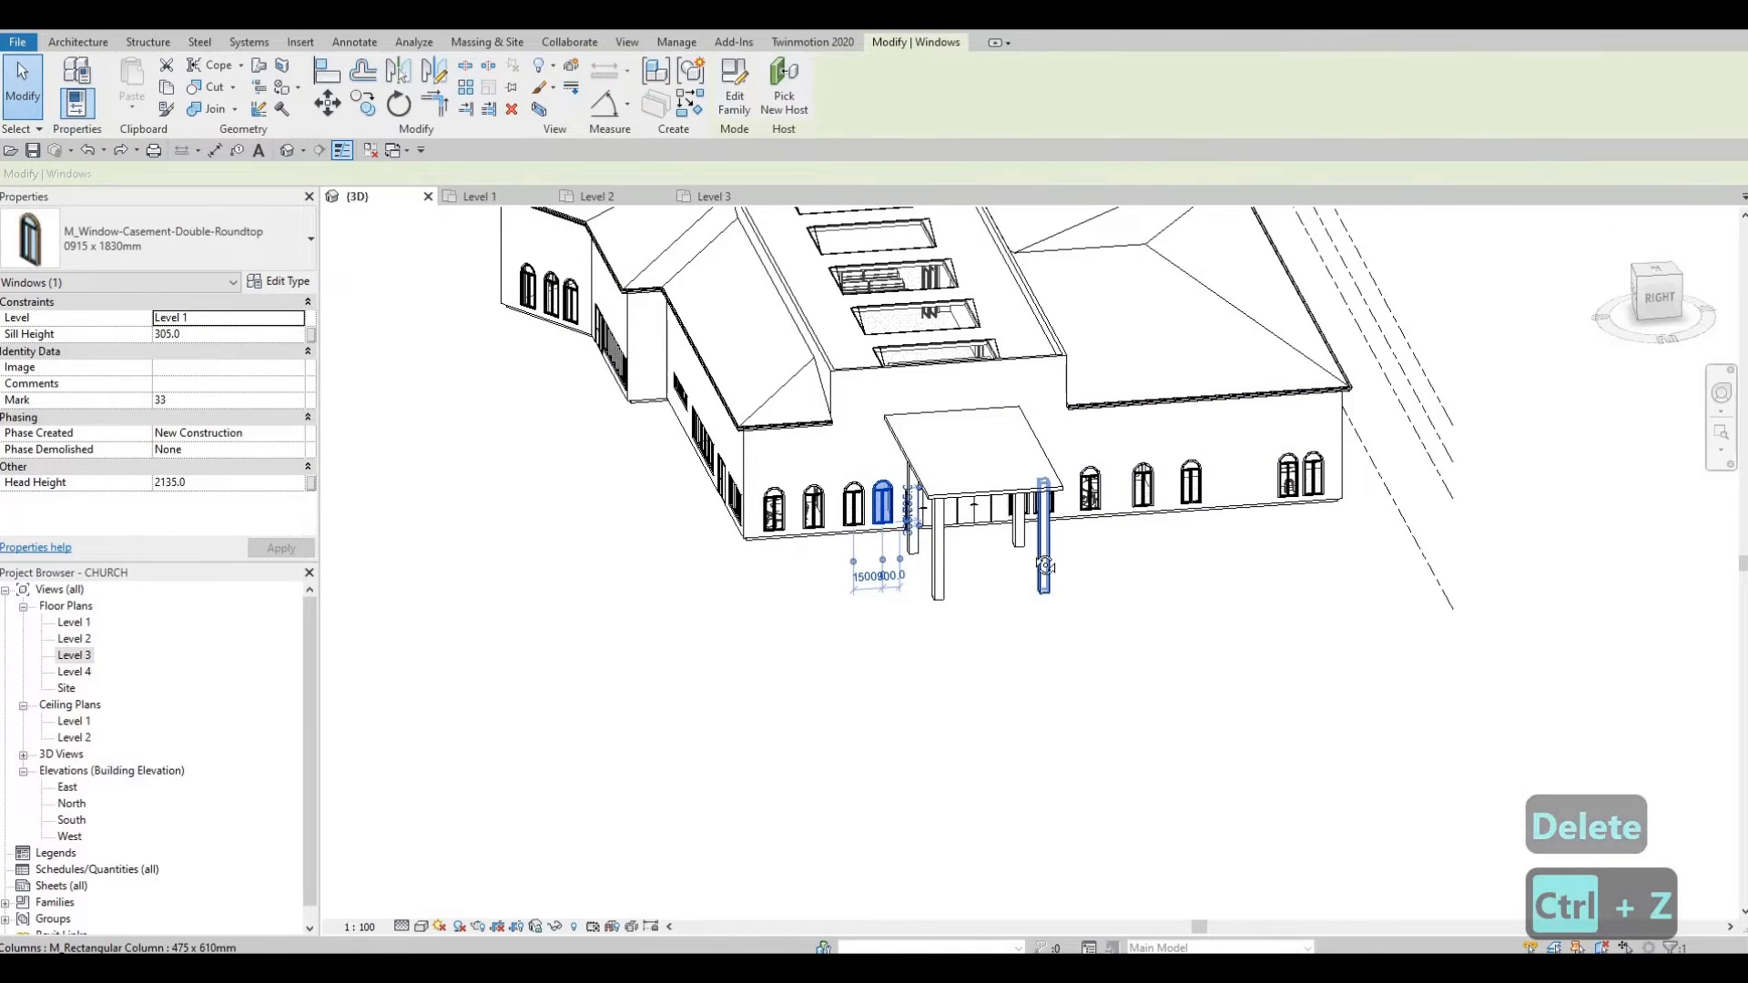
shift+middle_drag(1044, 566, 1013, 516)
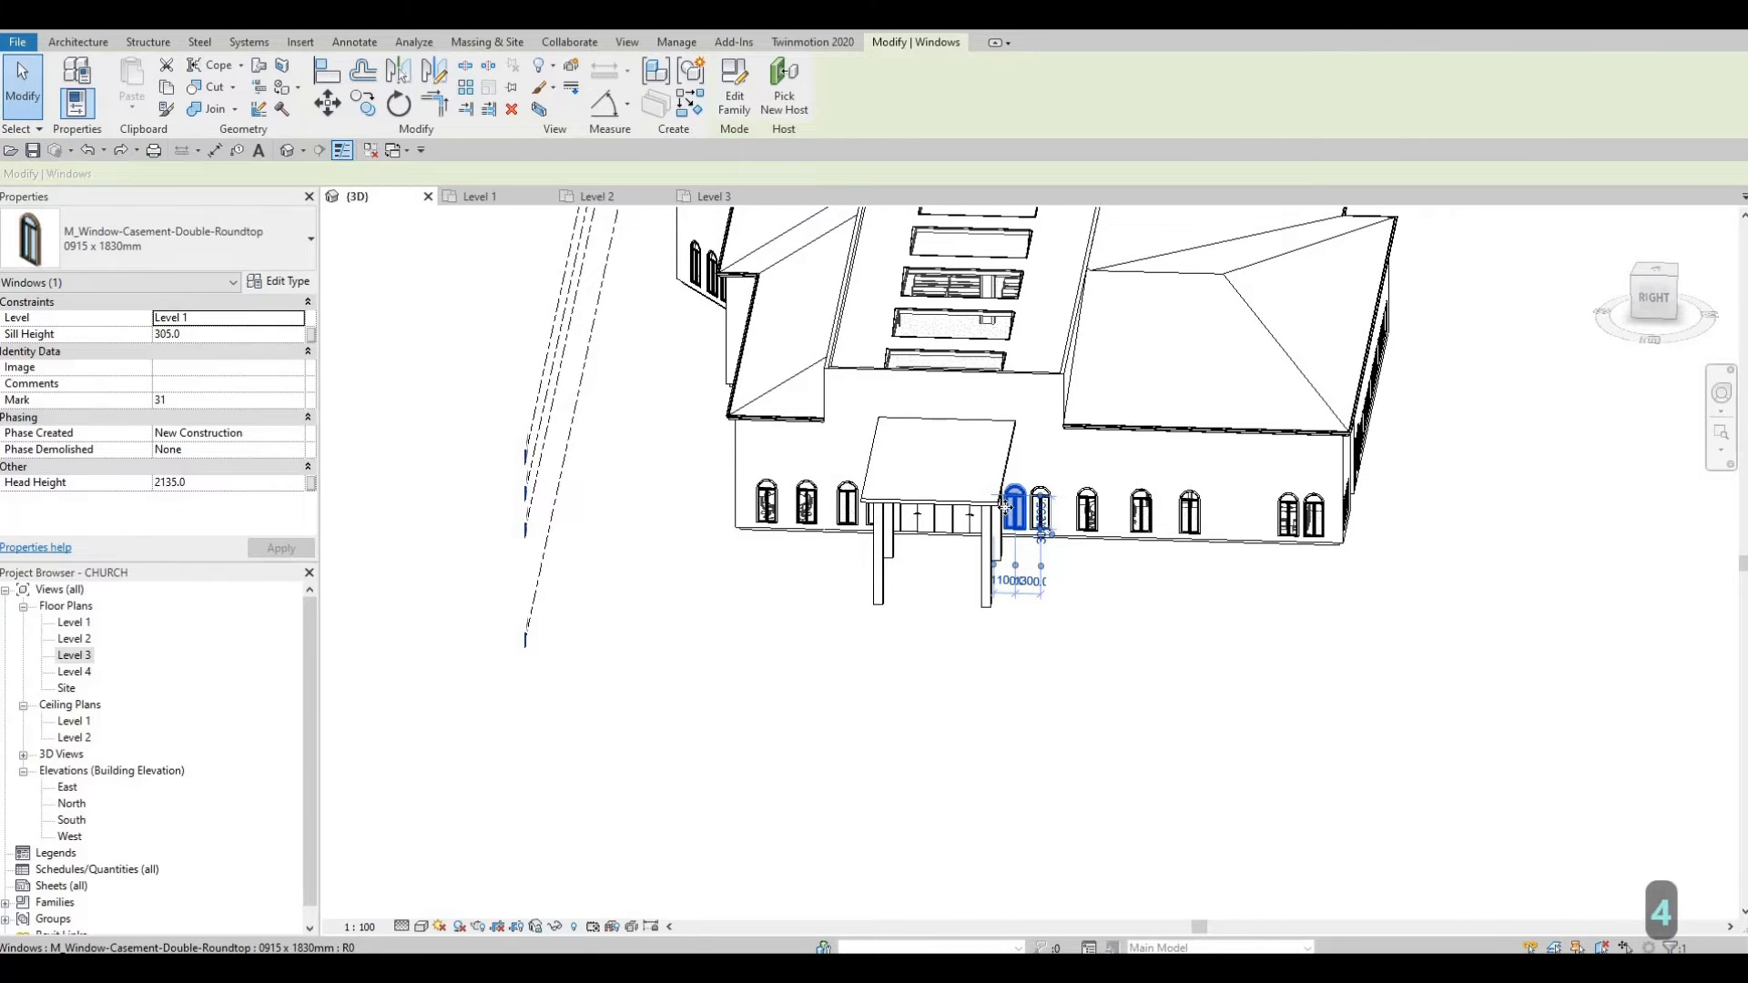
key(Delete)
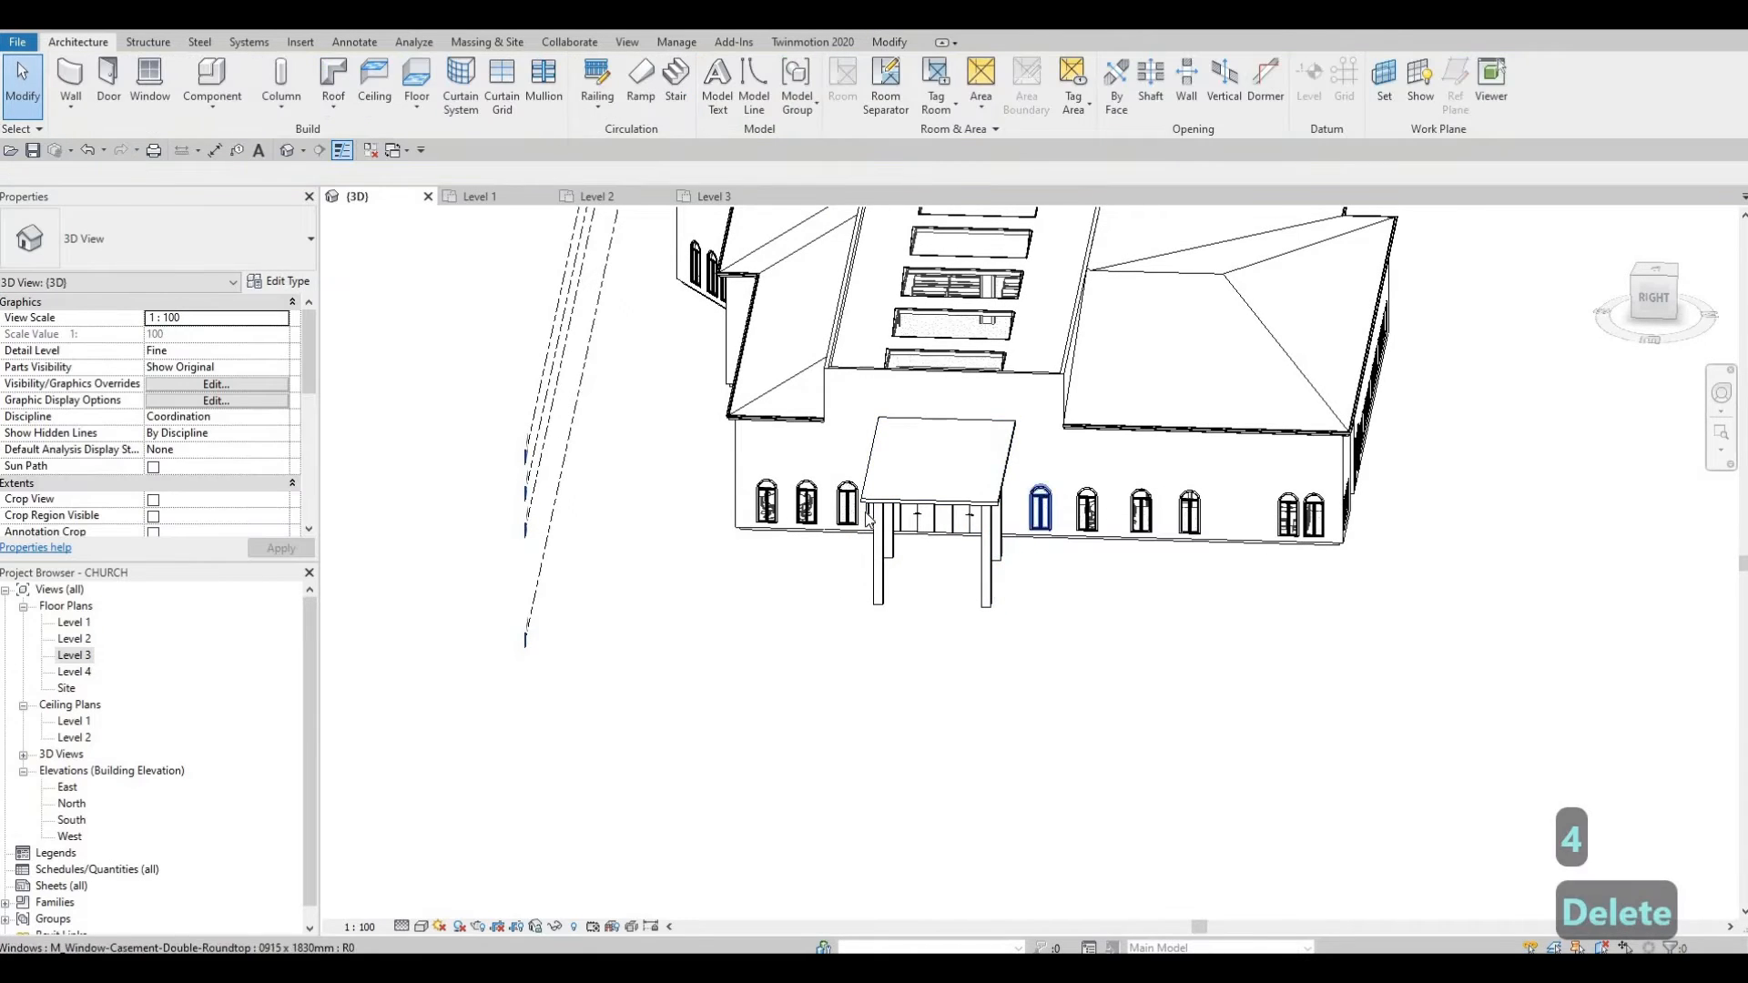
key(Delete)
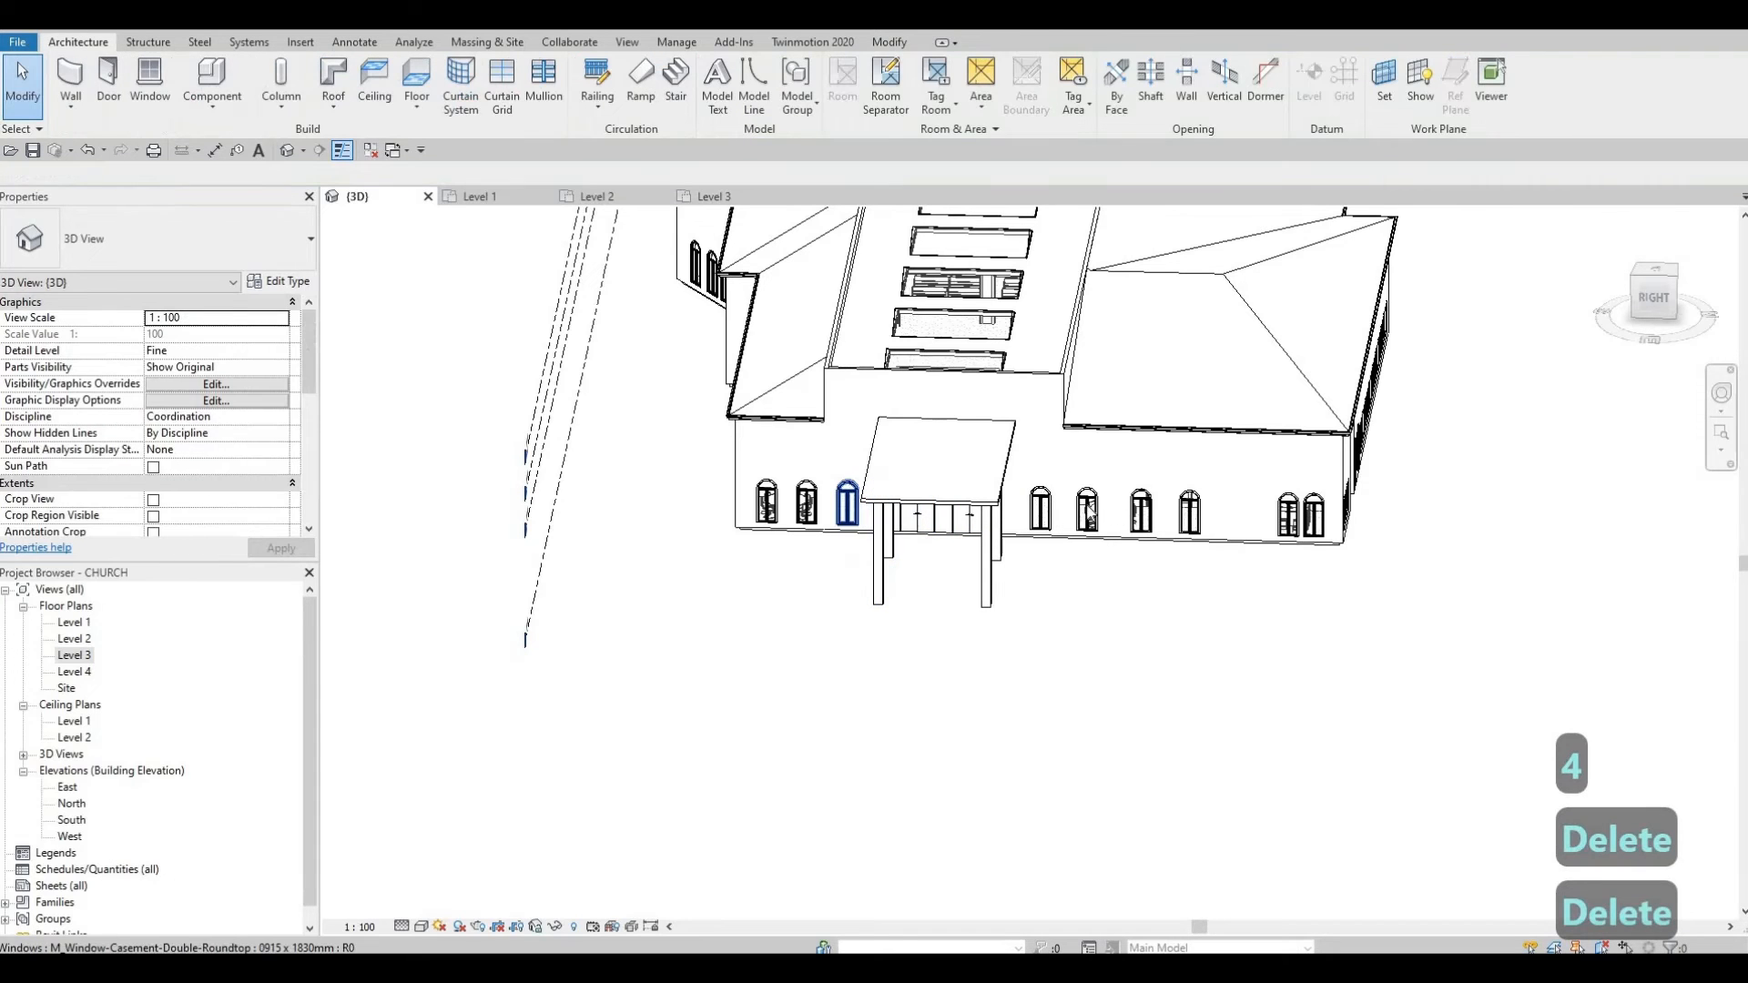
Step: Change both windows flanking the canopy to the Arch Window type and view the entrance
click(846, 503)
click(1041, 510)
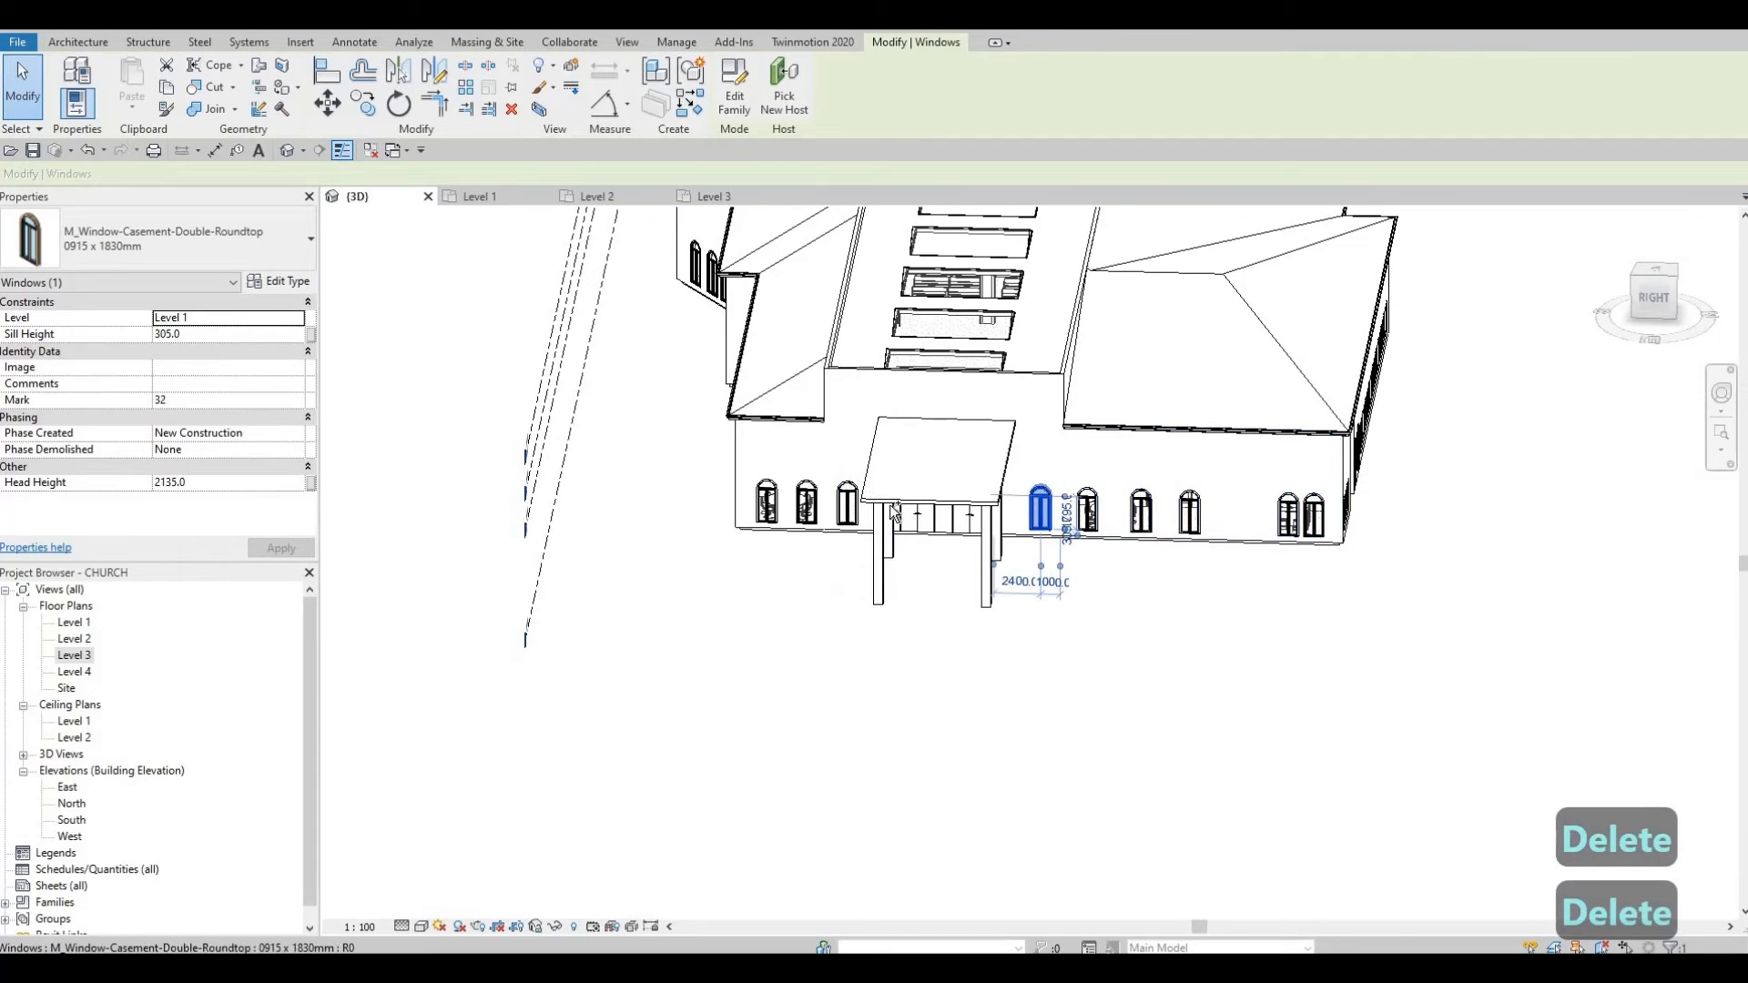
ctrl+click(842, 512)
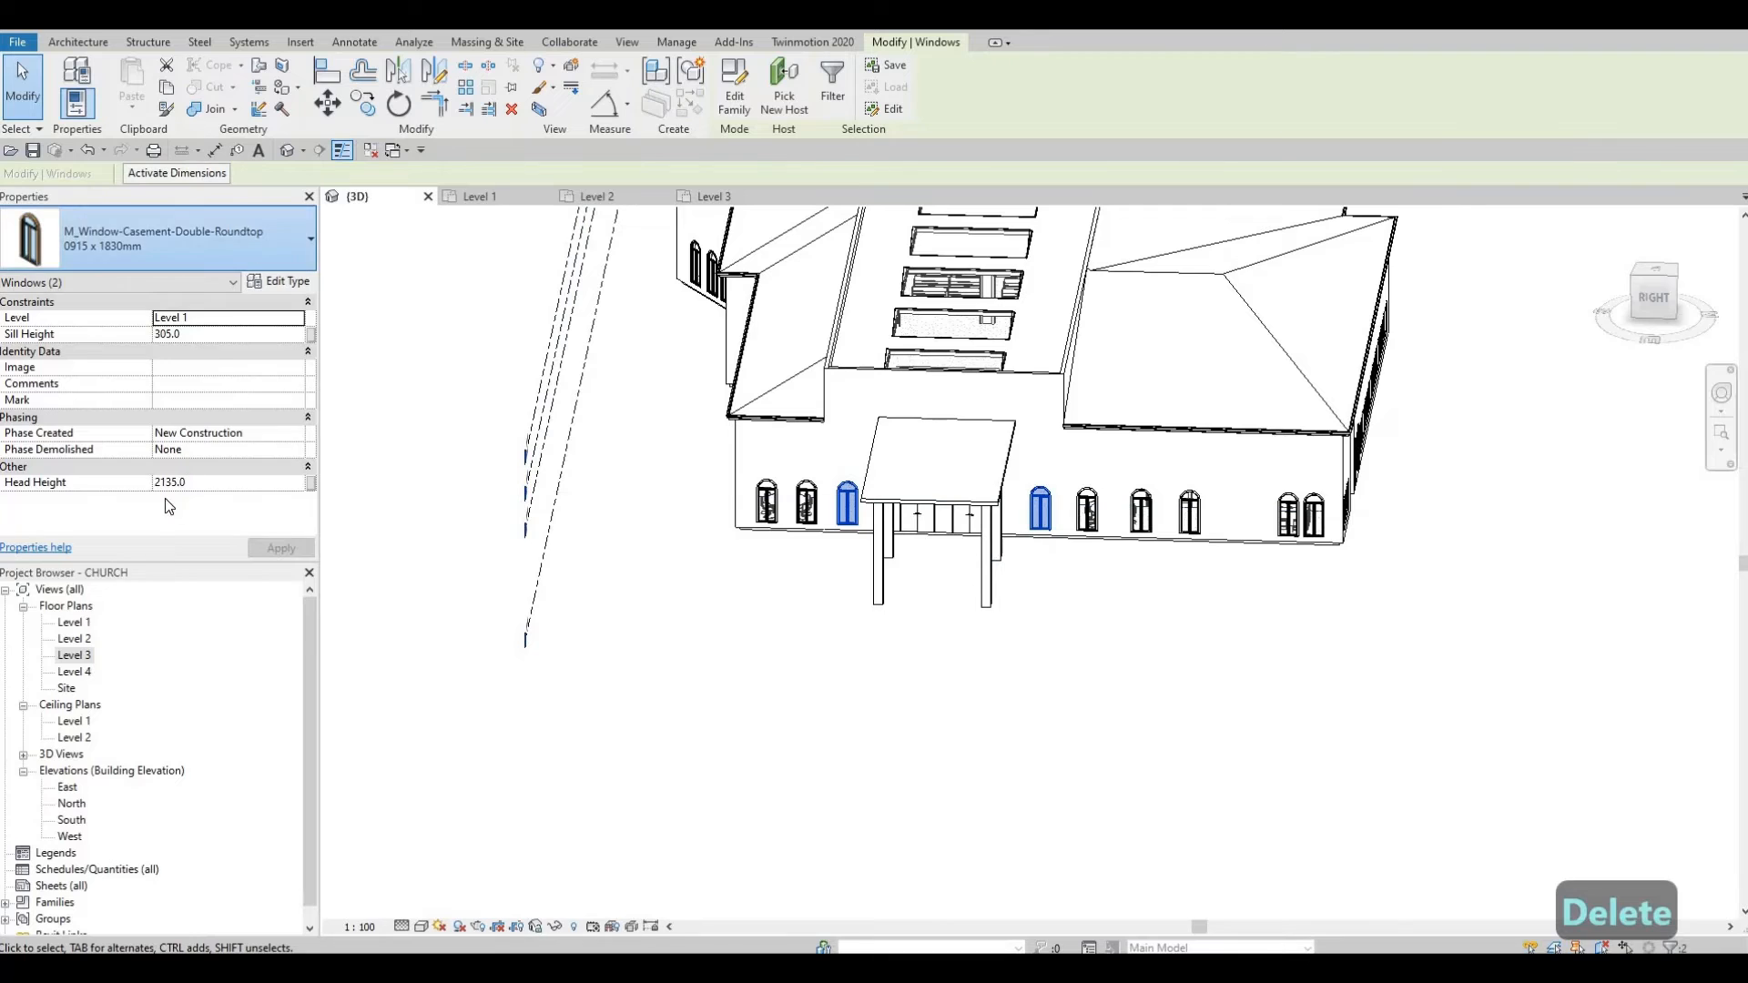
click(251, 236)
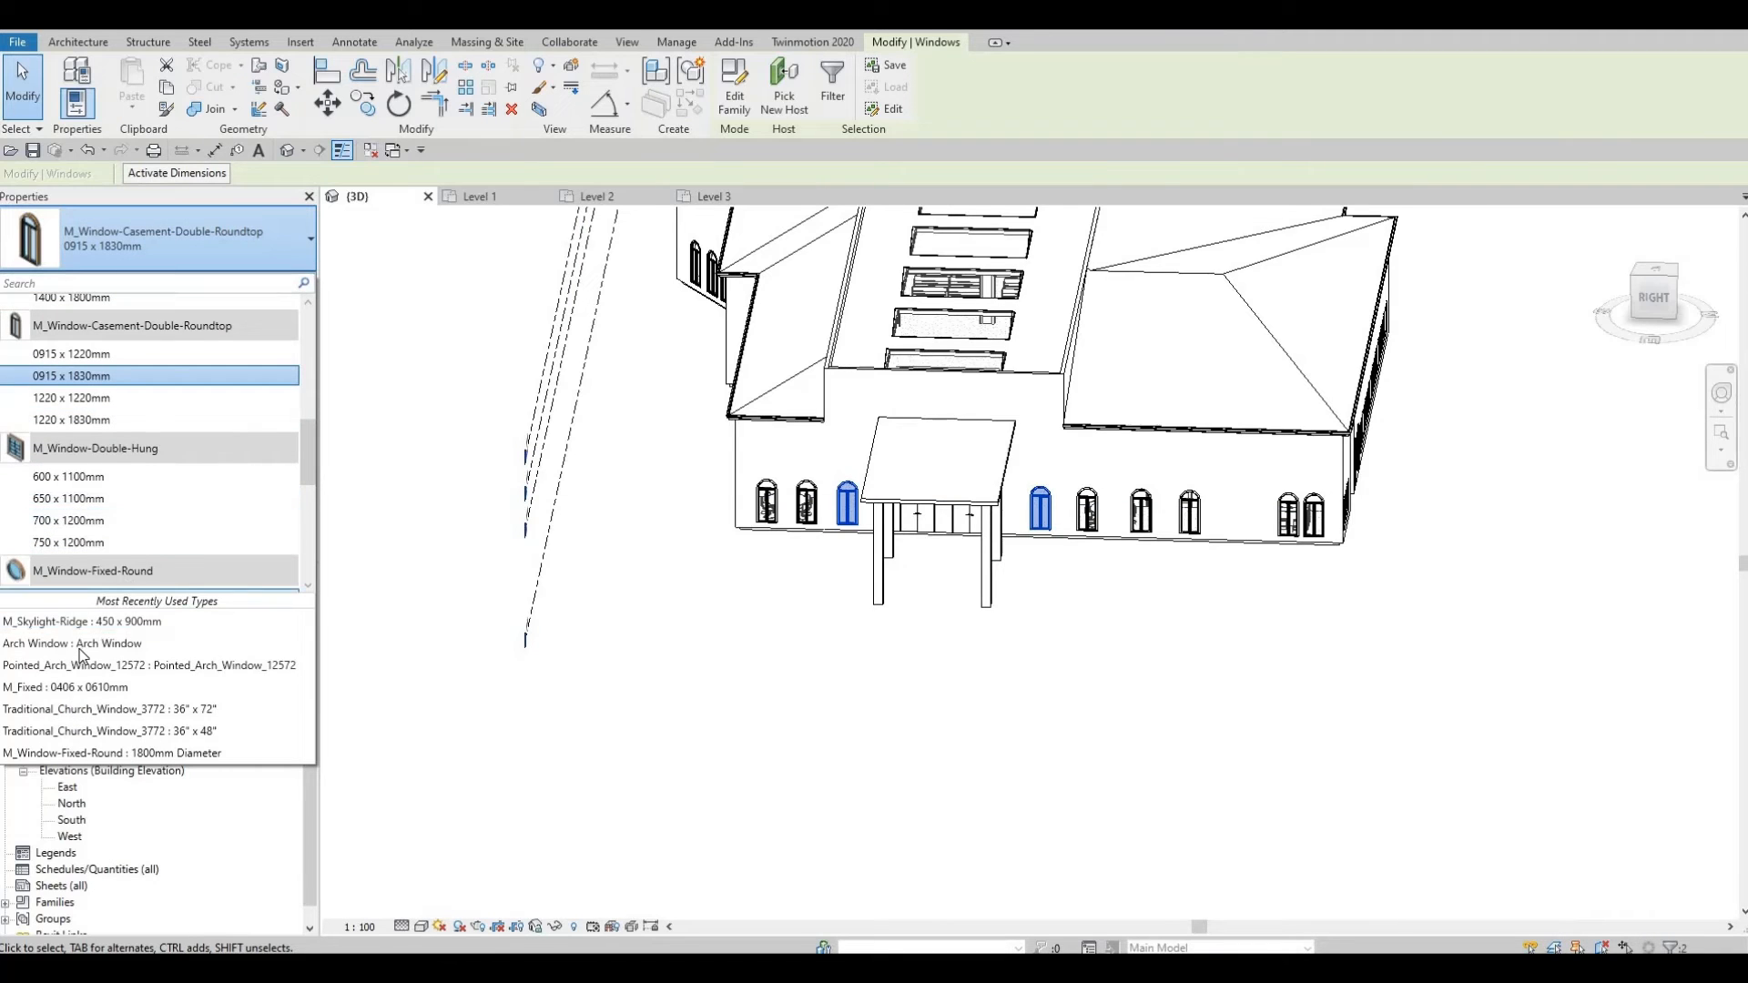
click(234, 644)
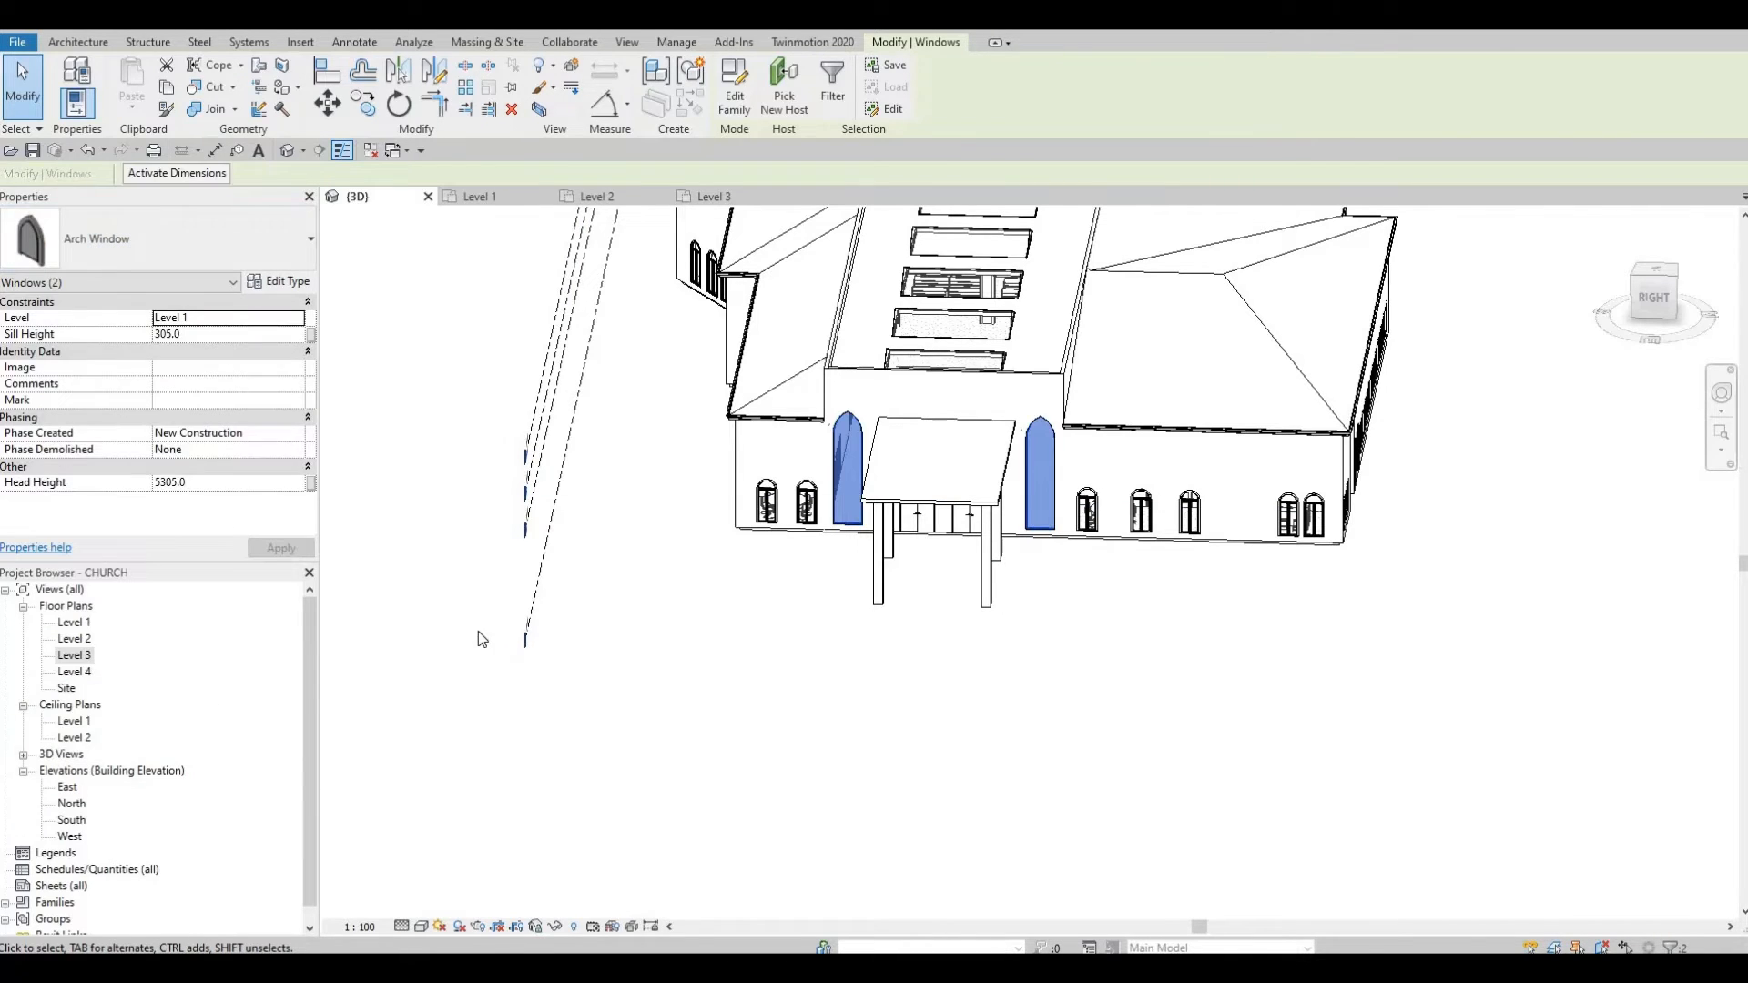
key(Escape)
key(Escape)
shift+middle_drag(586, 625, 851, 601)
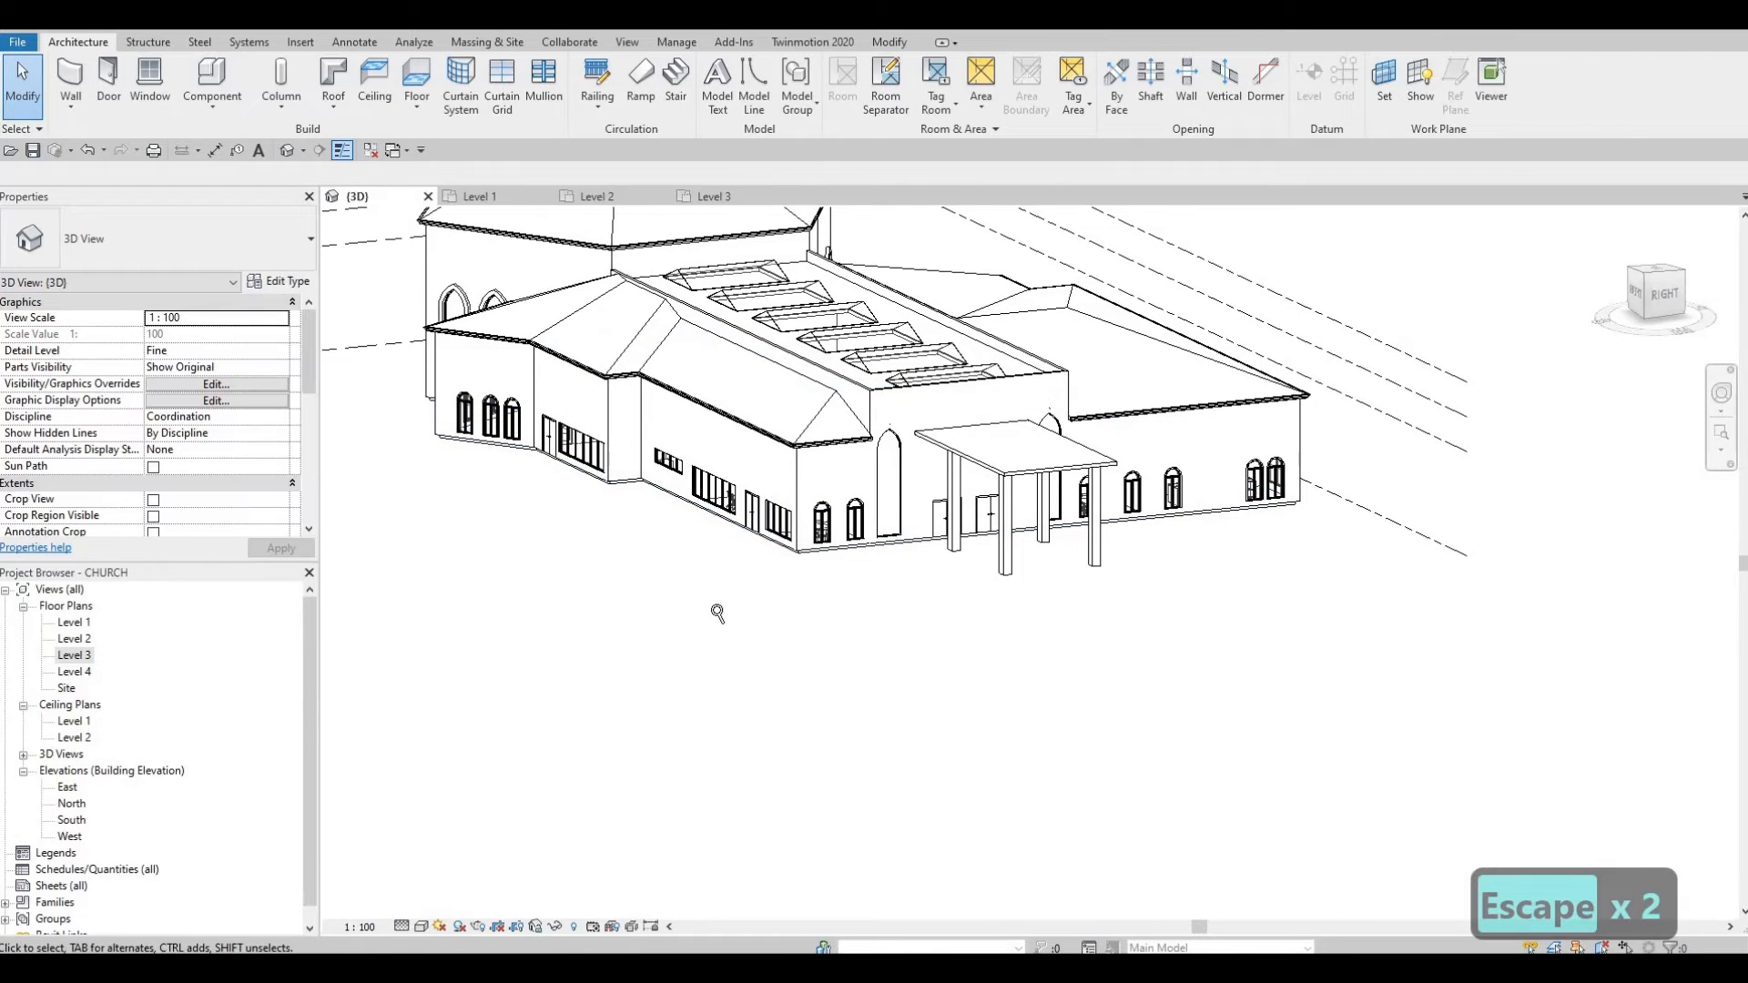
mouse_move(718, 614)
shift+middle_down()
mouse_move(764, 624)
mouse_move(780, 585)
mouse_move(887, 596)
mouse_move(885, 611)
mouse_move(847, 546)
shift+middle_up()
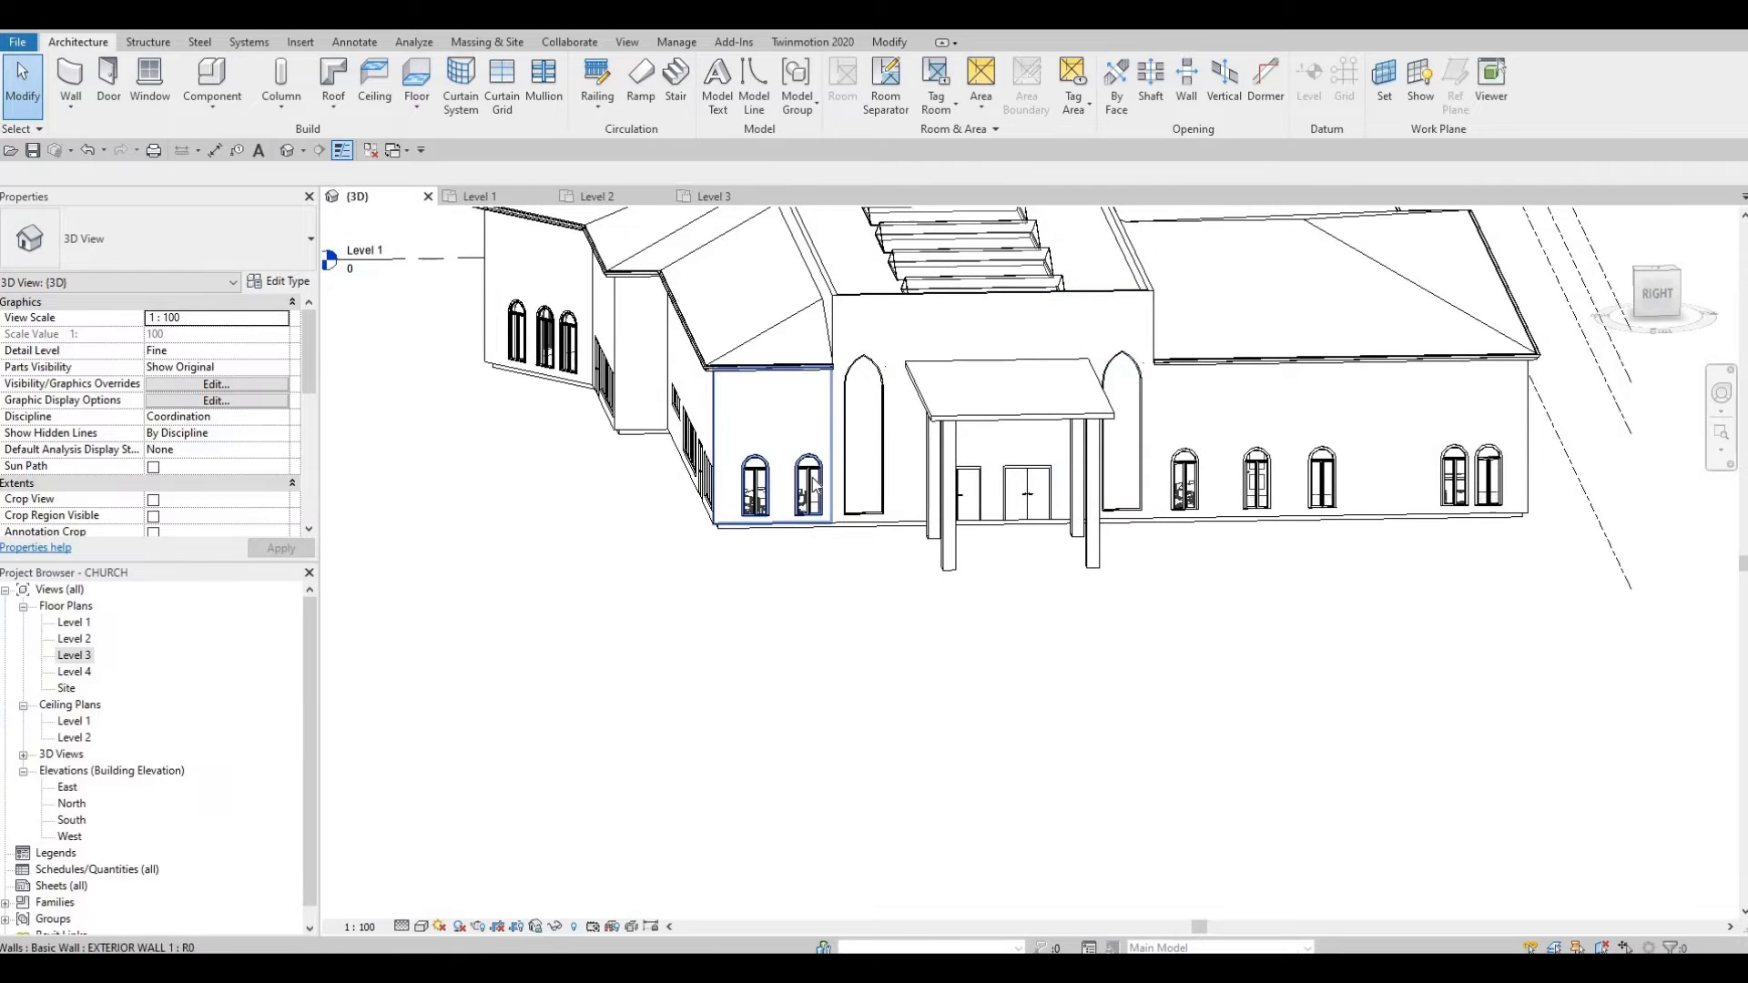
Step: Set the window left of the entrance arch to the 1220 x 1830mm type
click(808, 483)
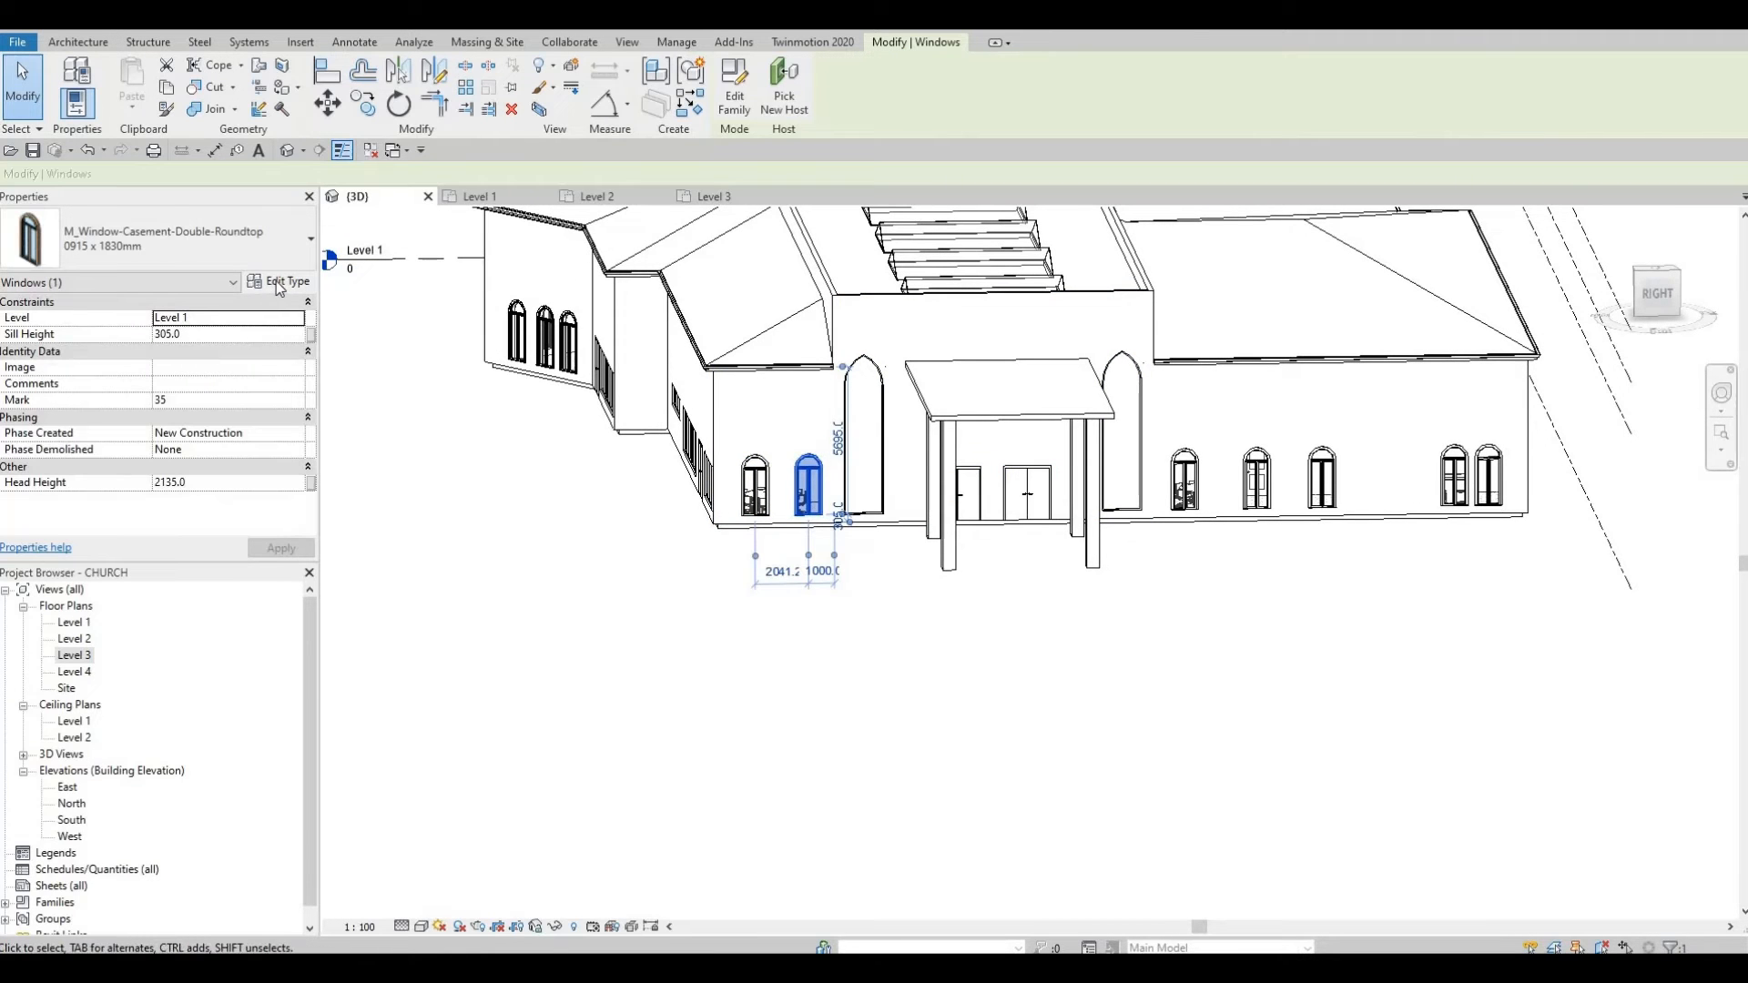
click(277, 283)
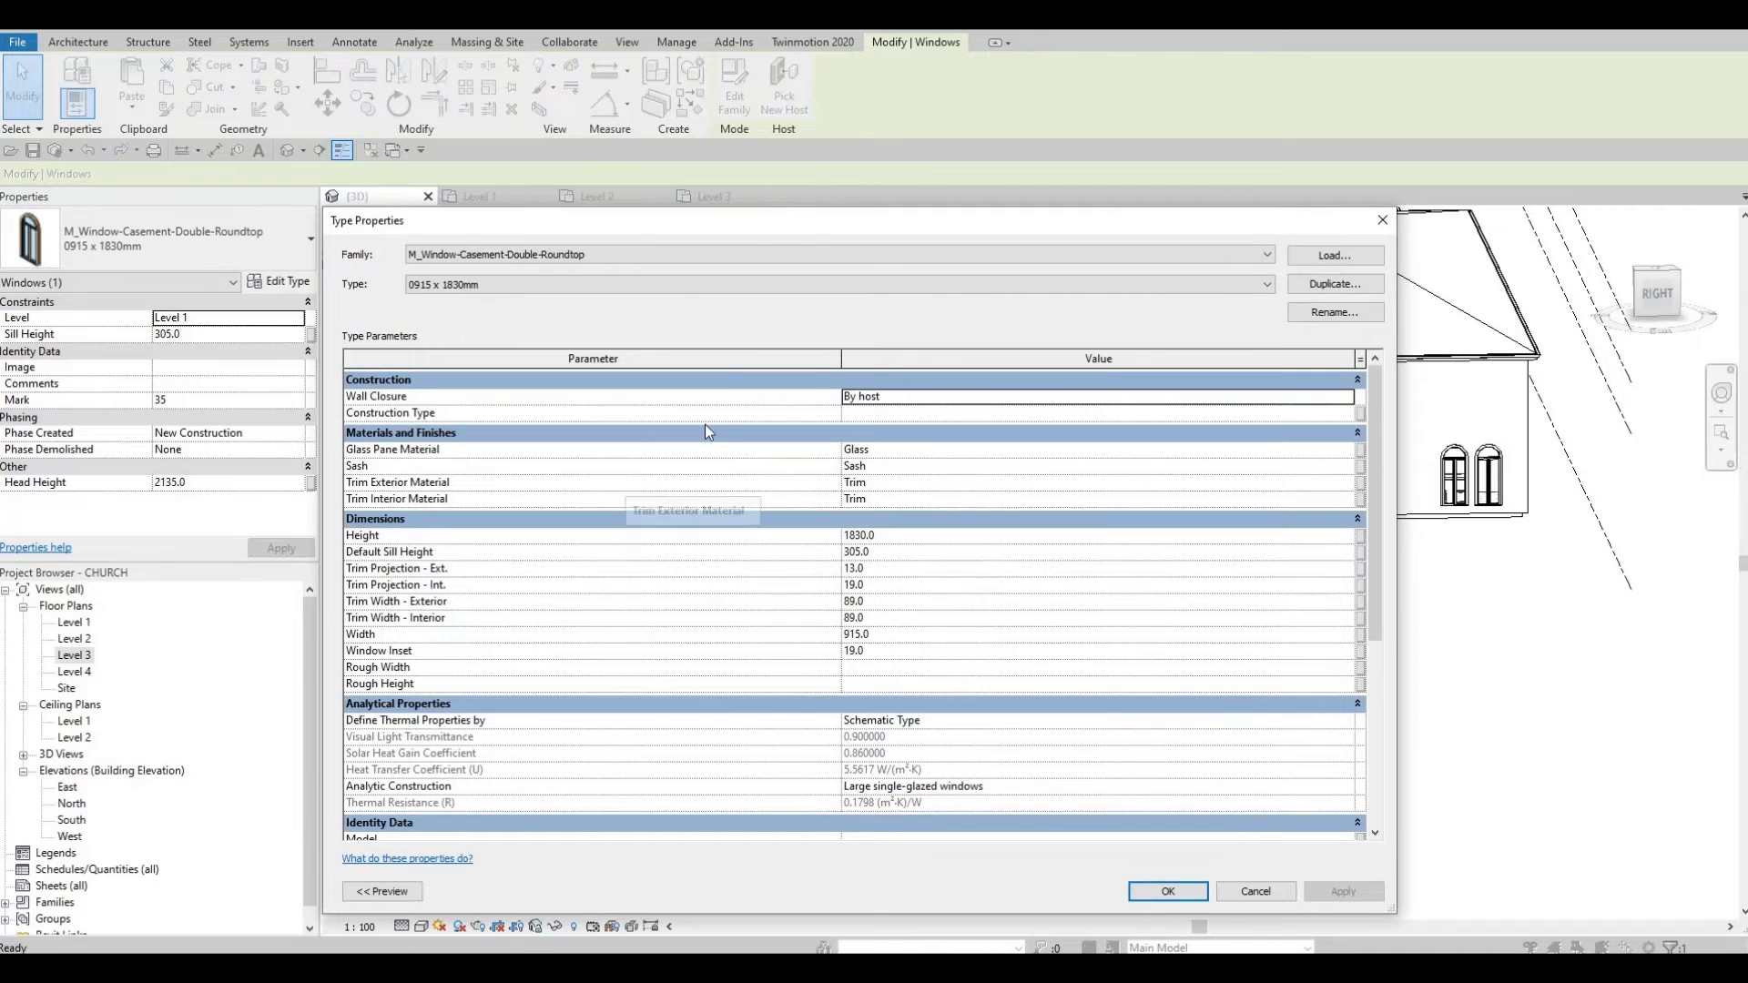
click(665, 282)
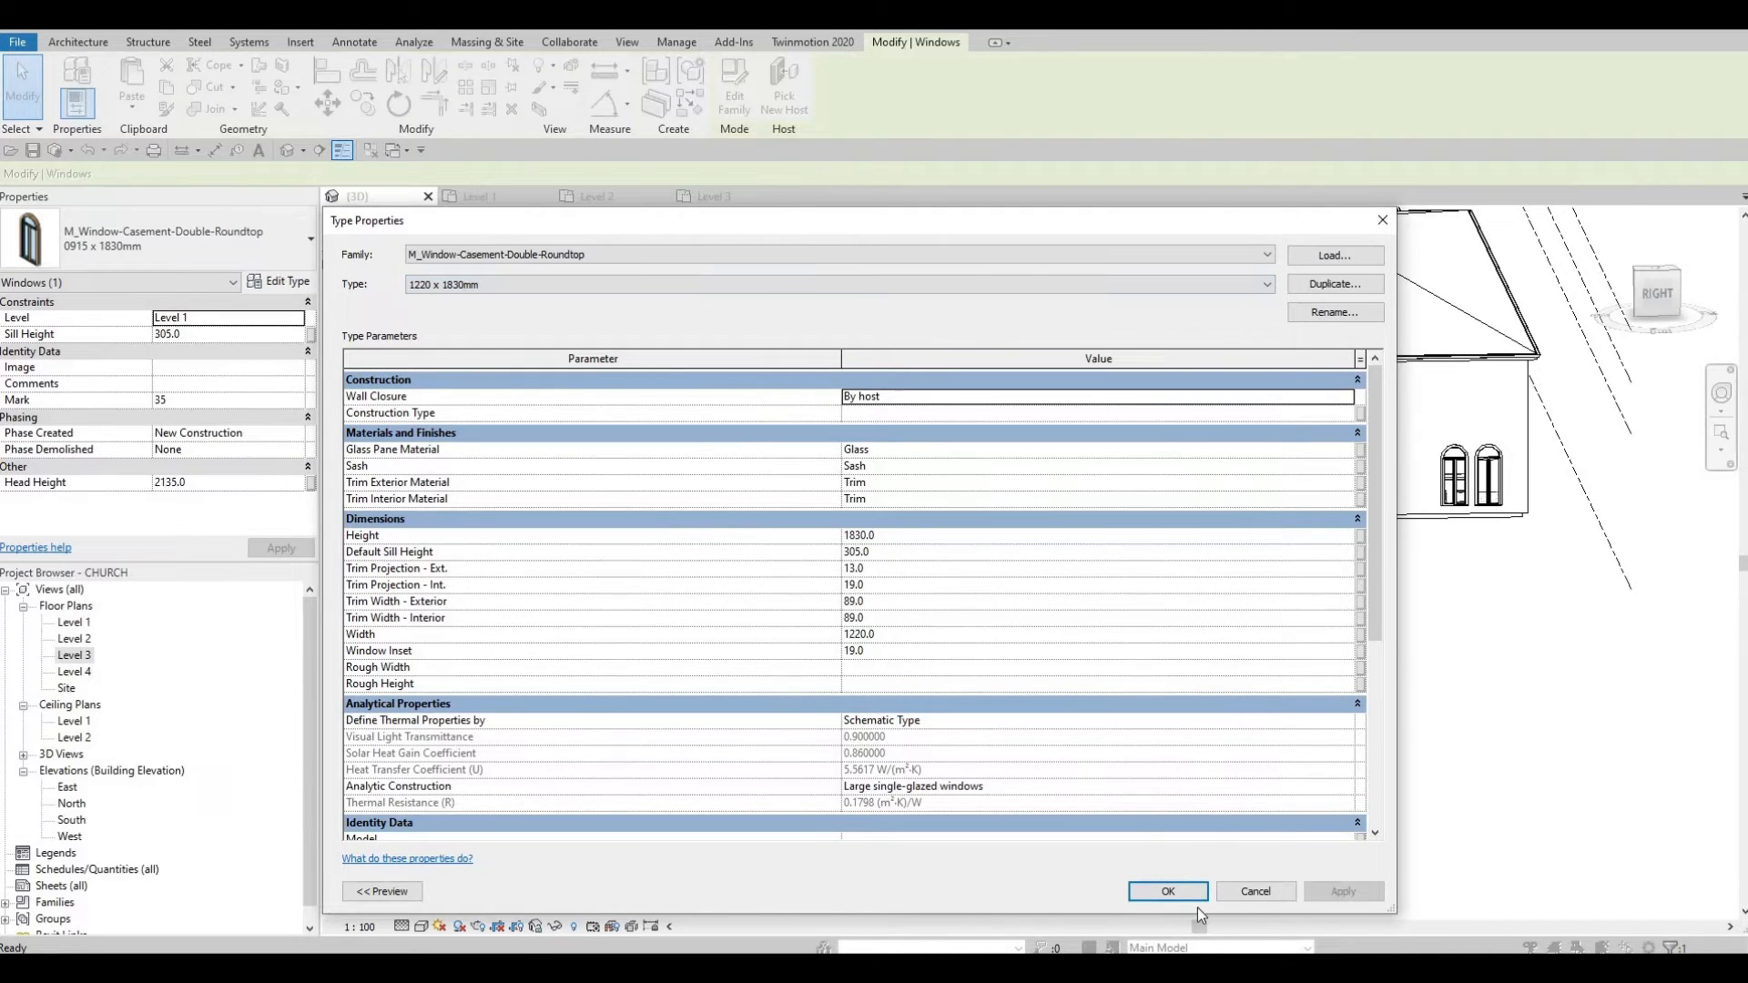
click(1169, 891)
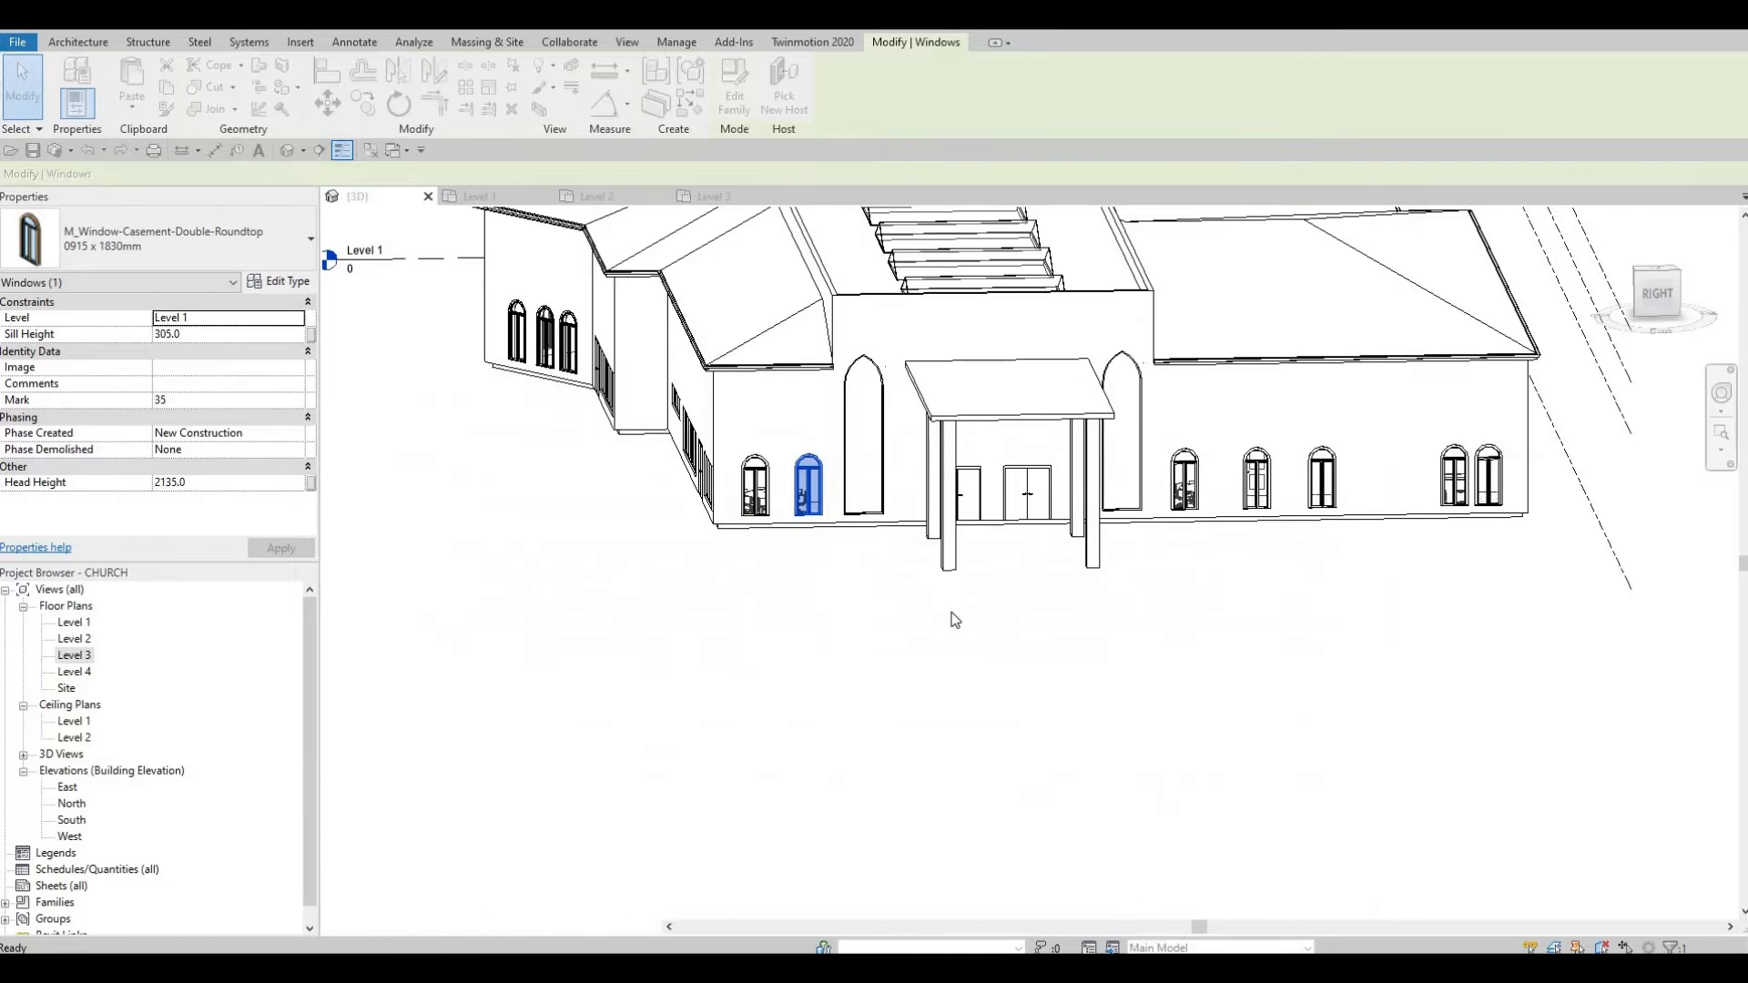
key(Escape)
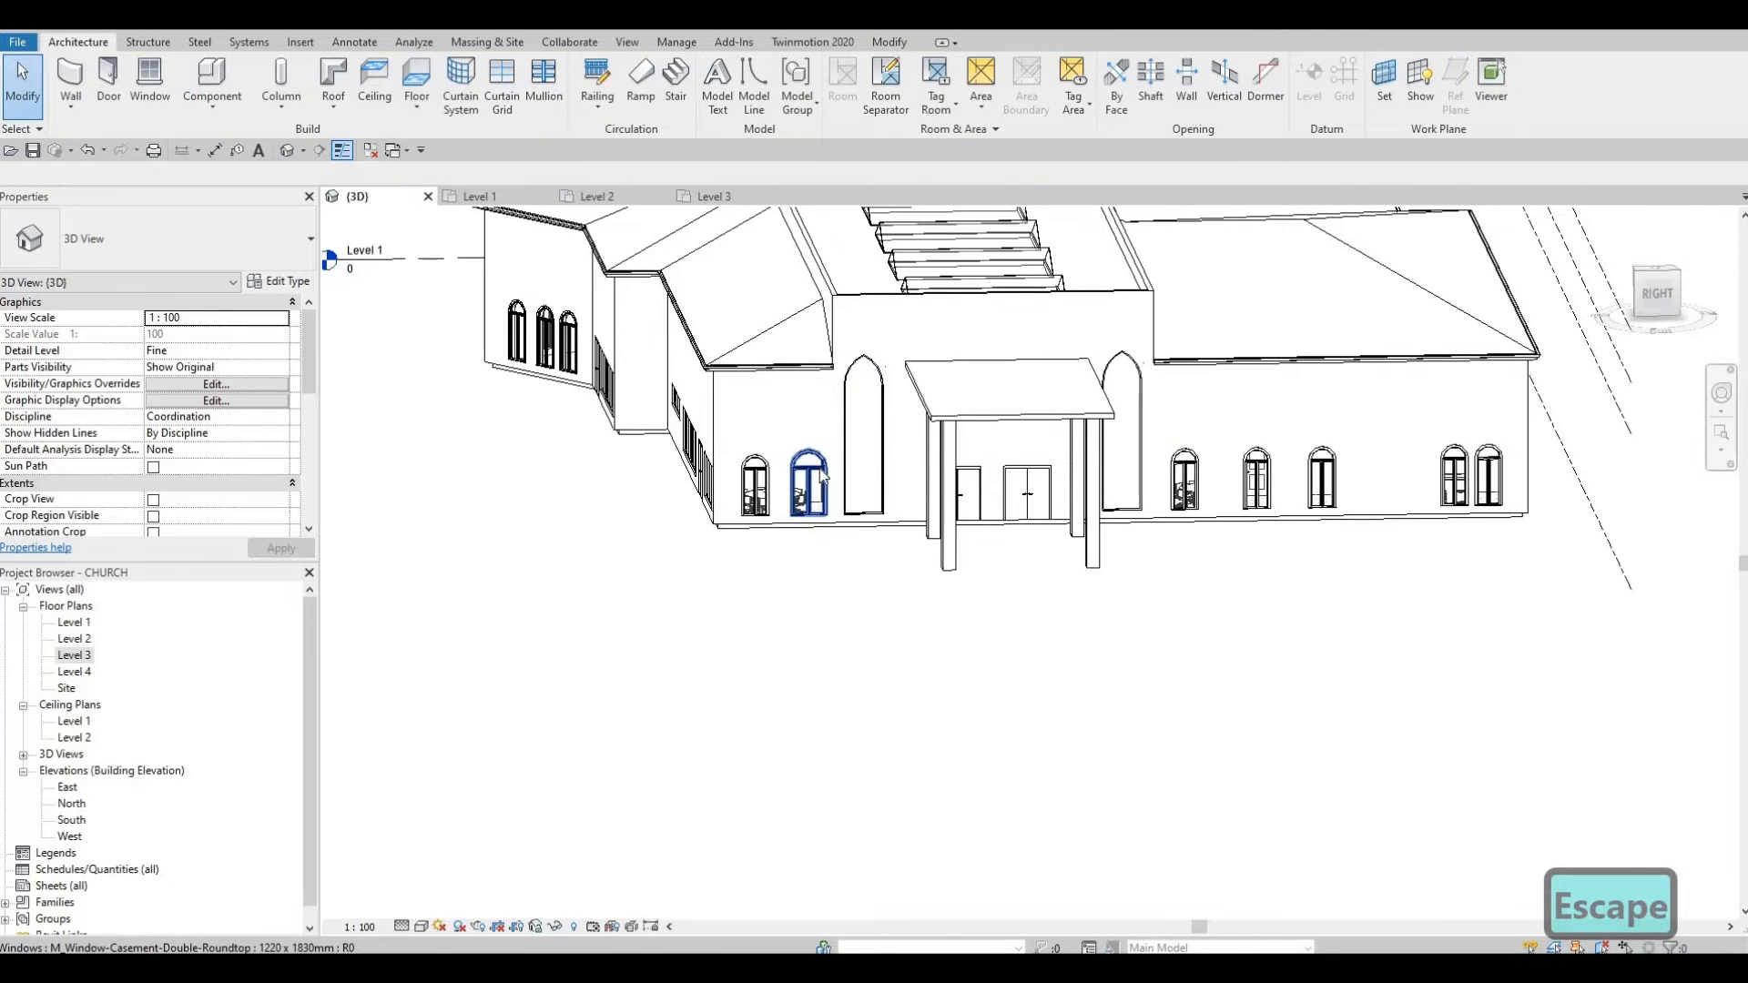
Step: Duplicate the window type as 4000 x 1830mm and set its Height to 4000
click(818, 467)
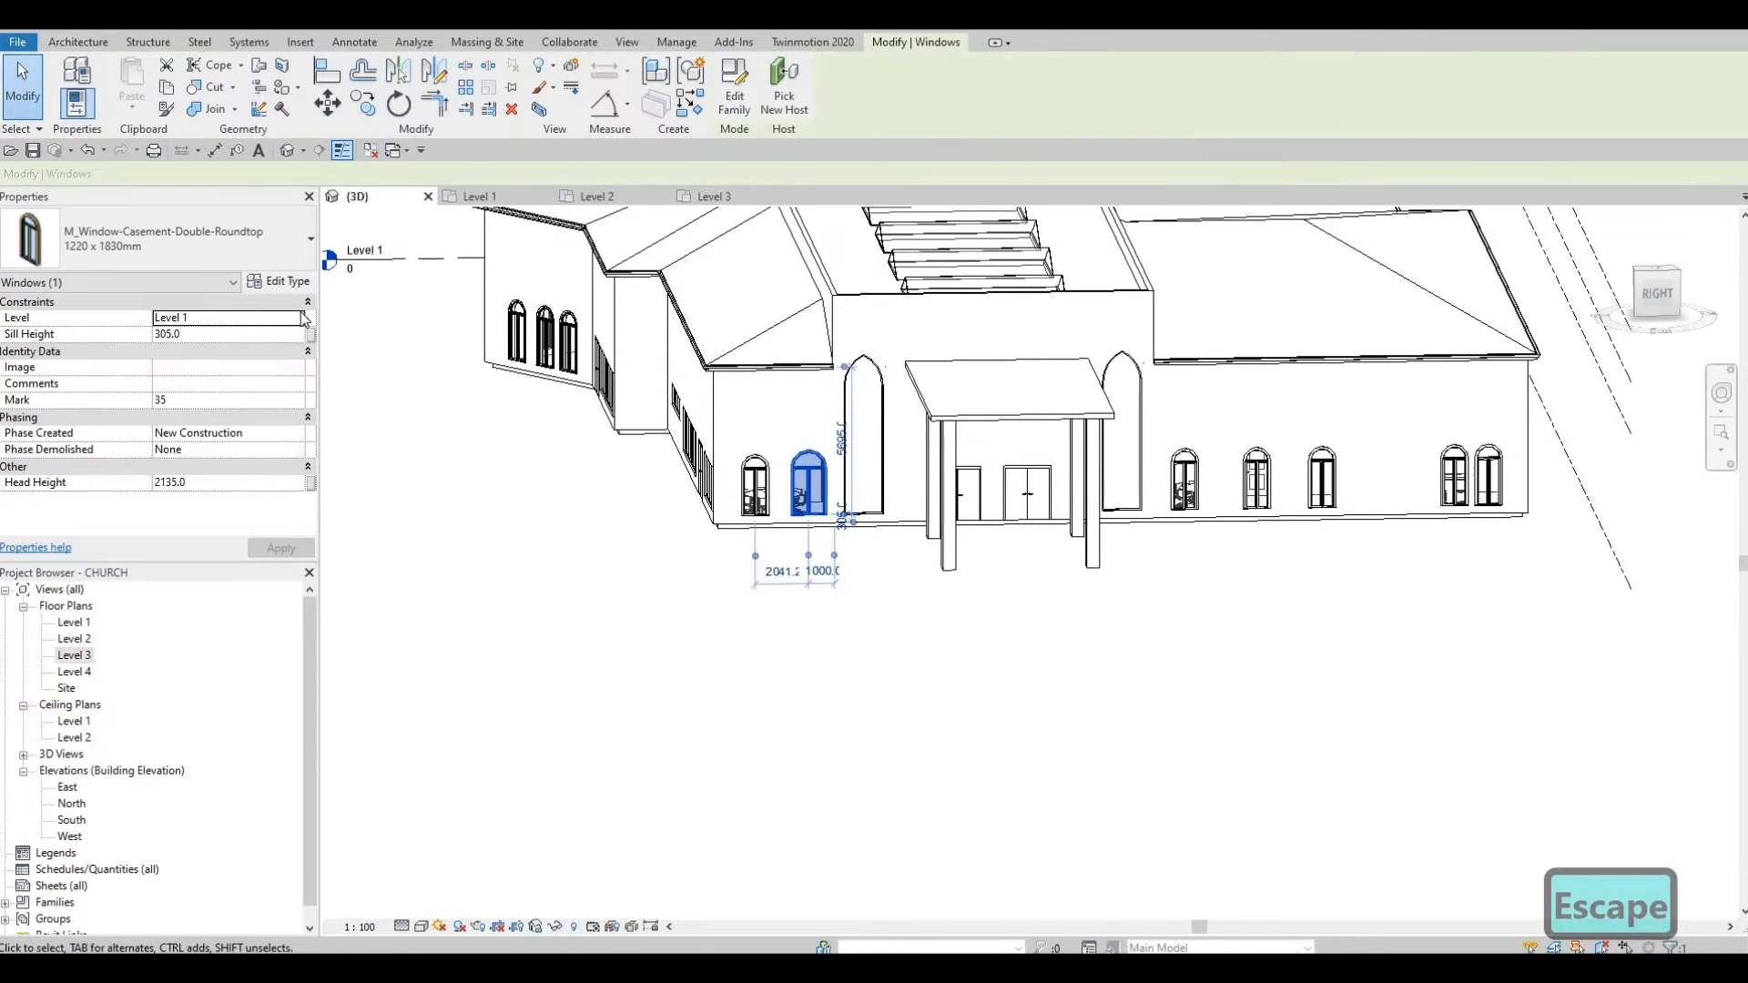
click(280, 283)
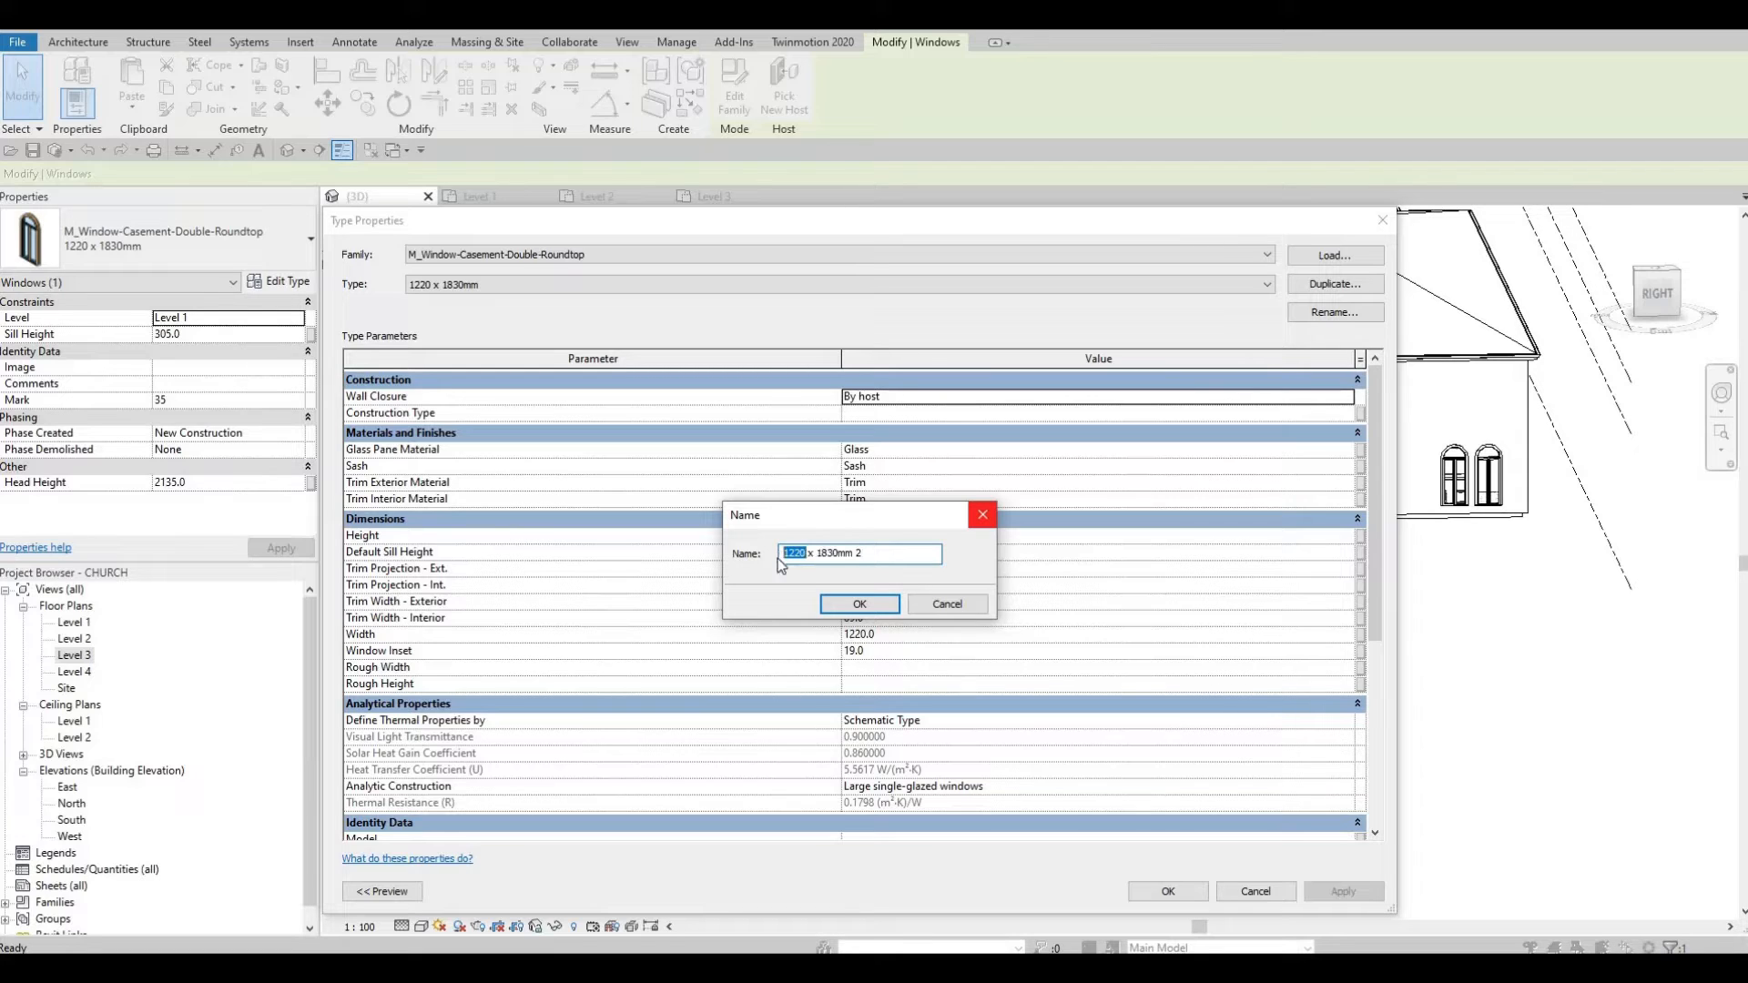
text(00)
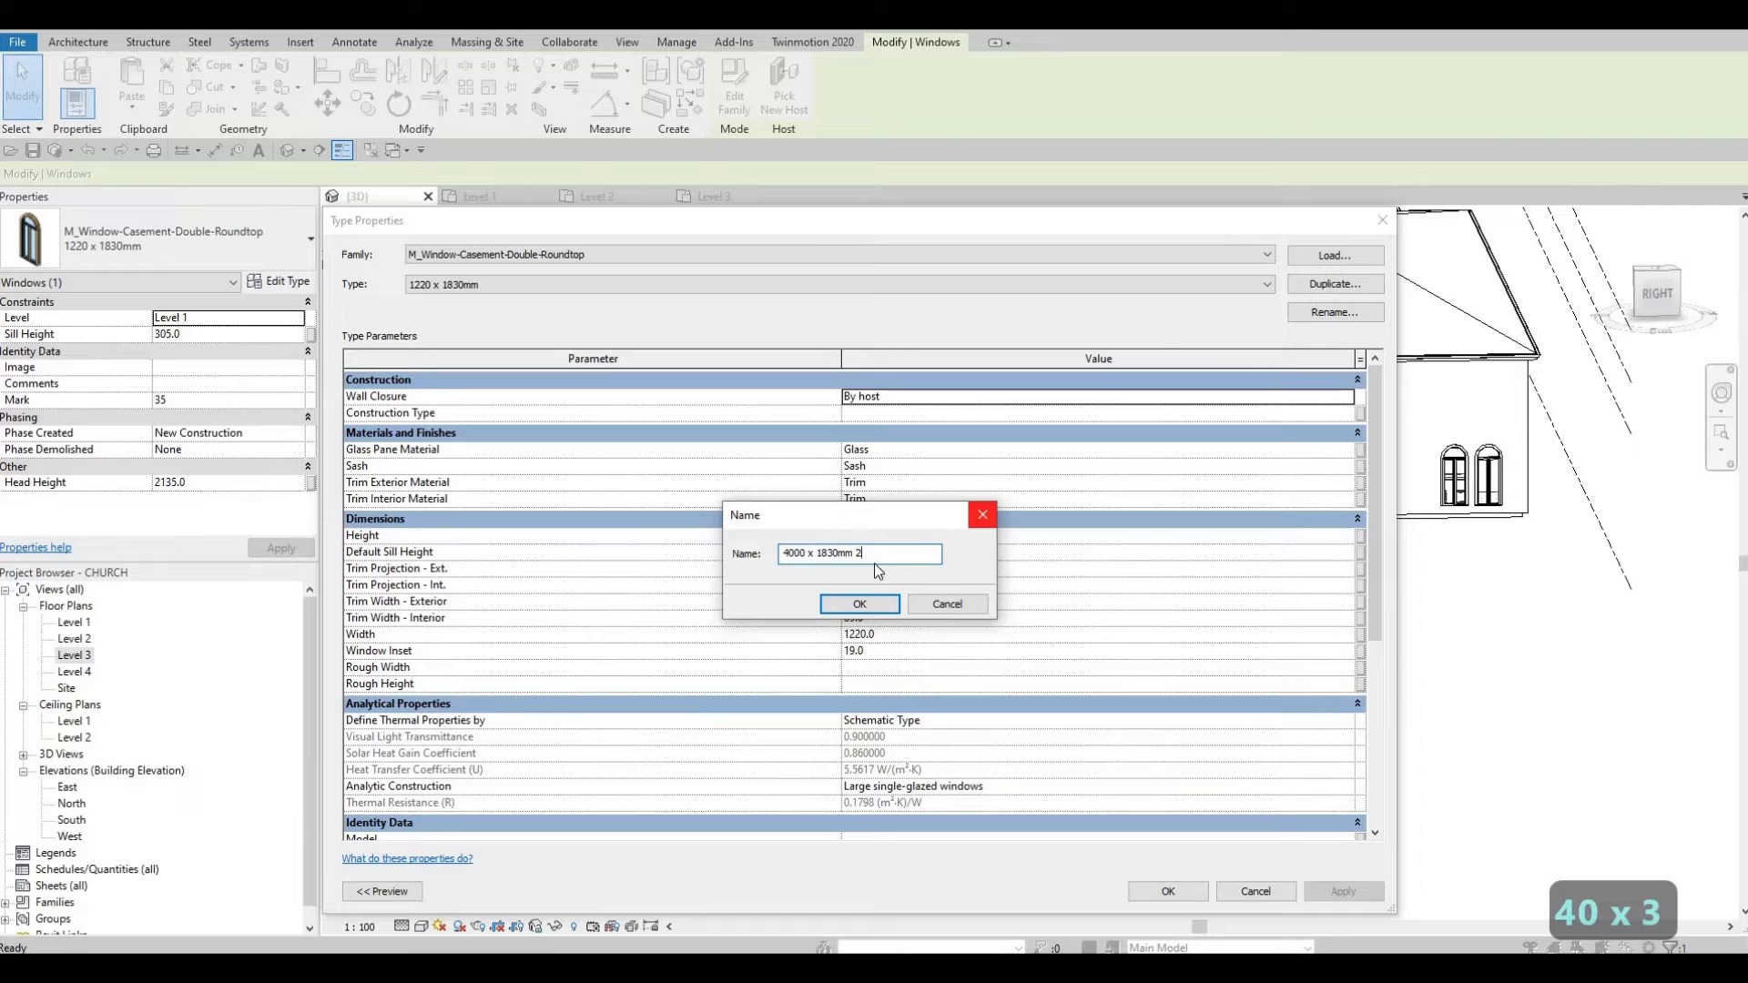
key(BackSpace)
key(BackSpace)
click(859, 603)
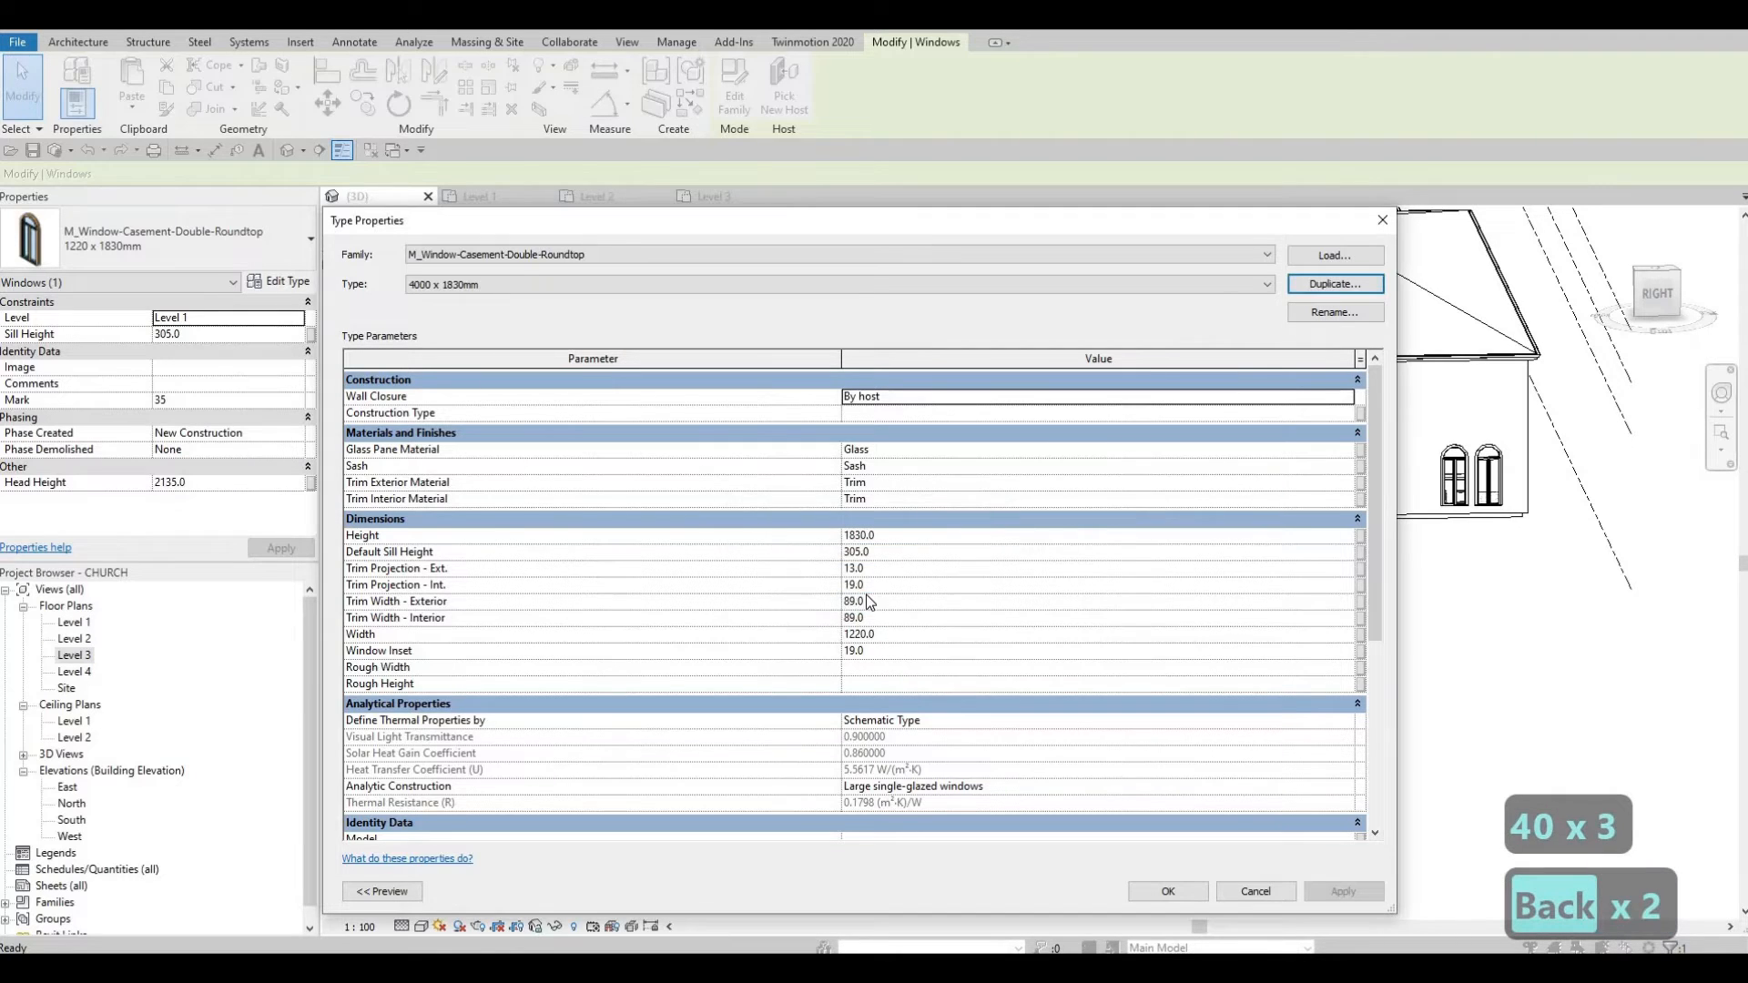
click(896, 534)
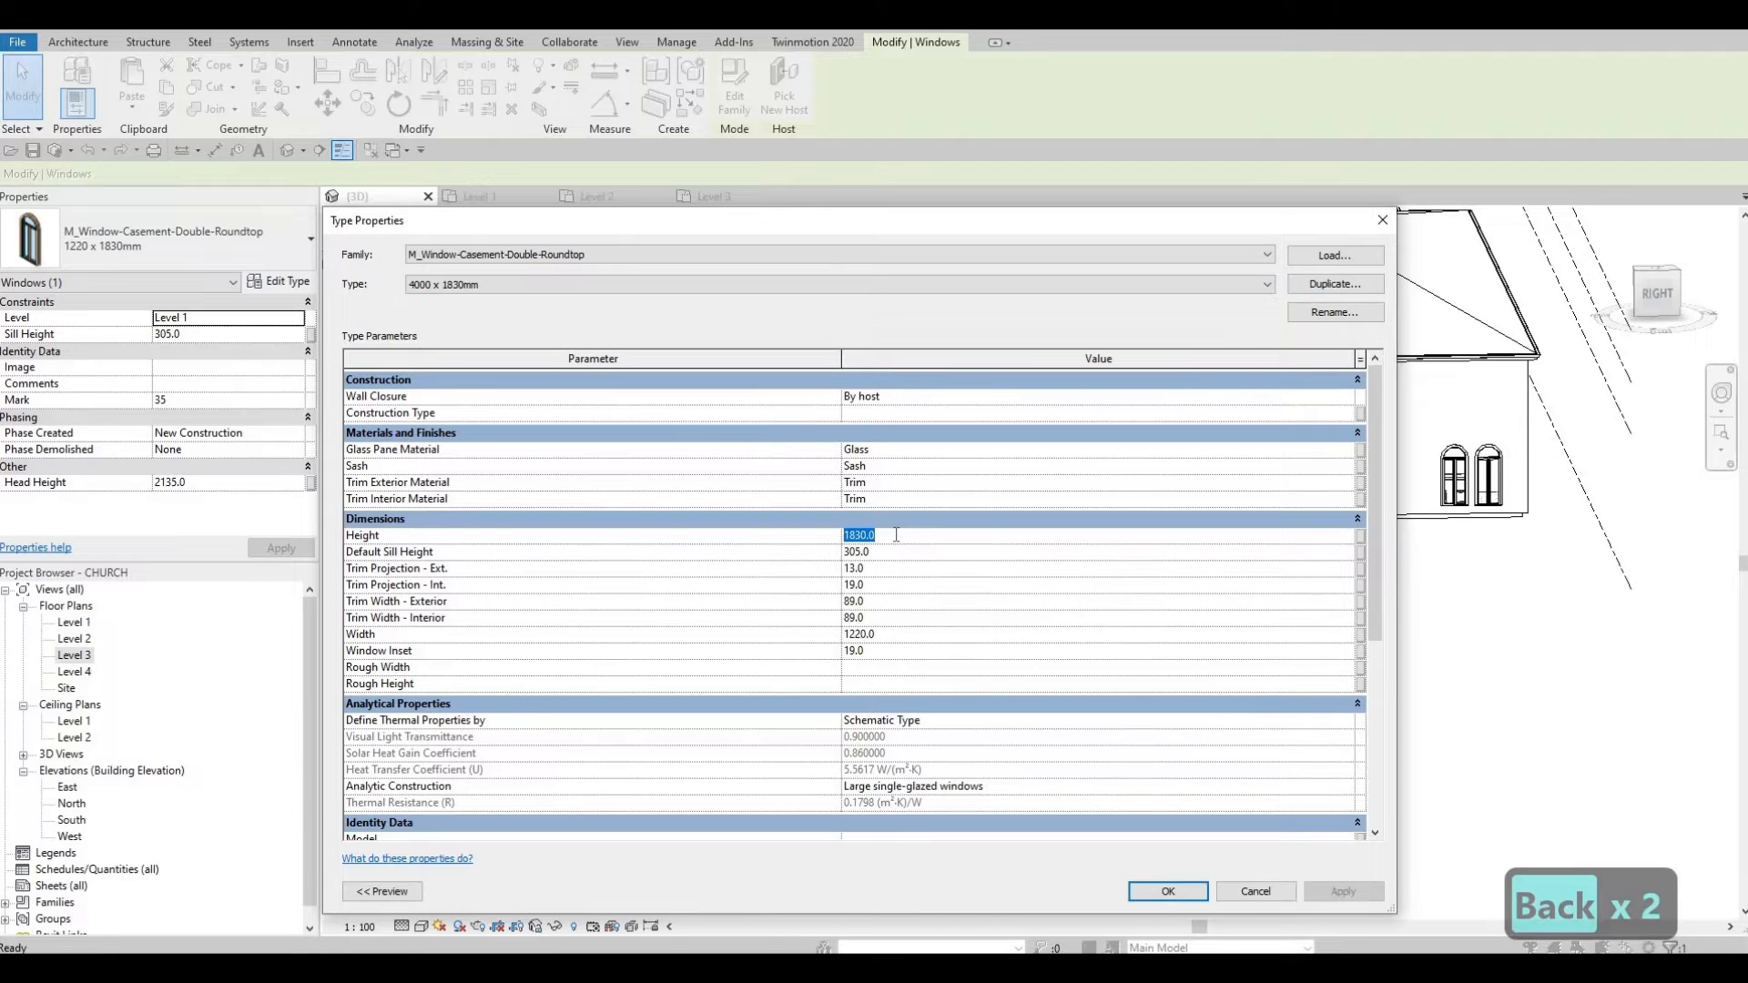
text(4000)
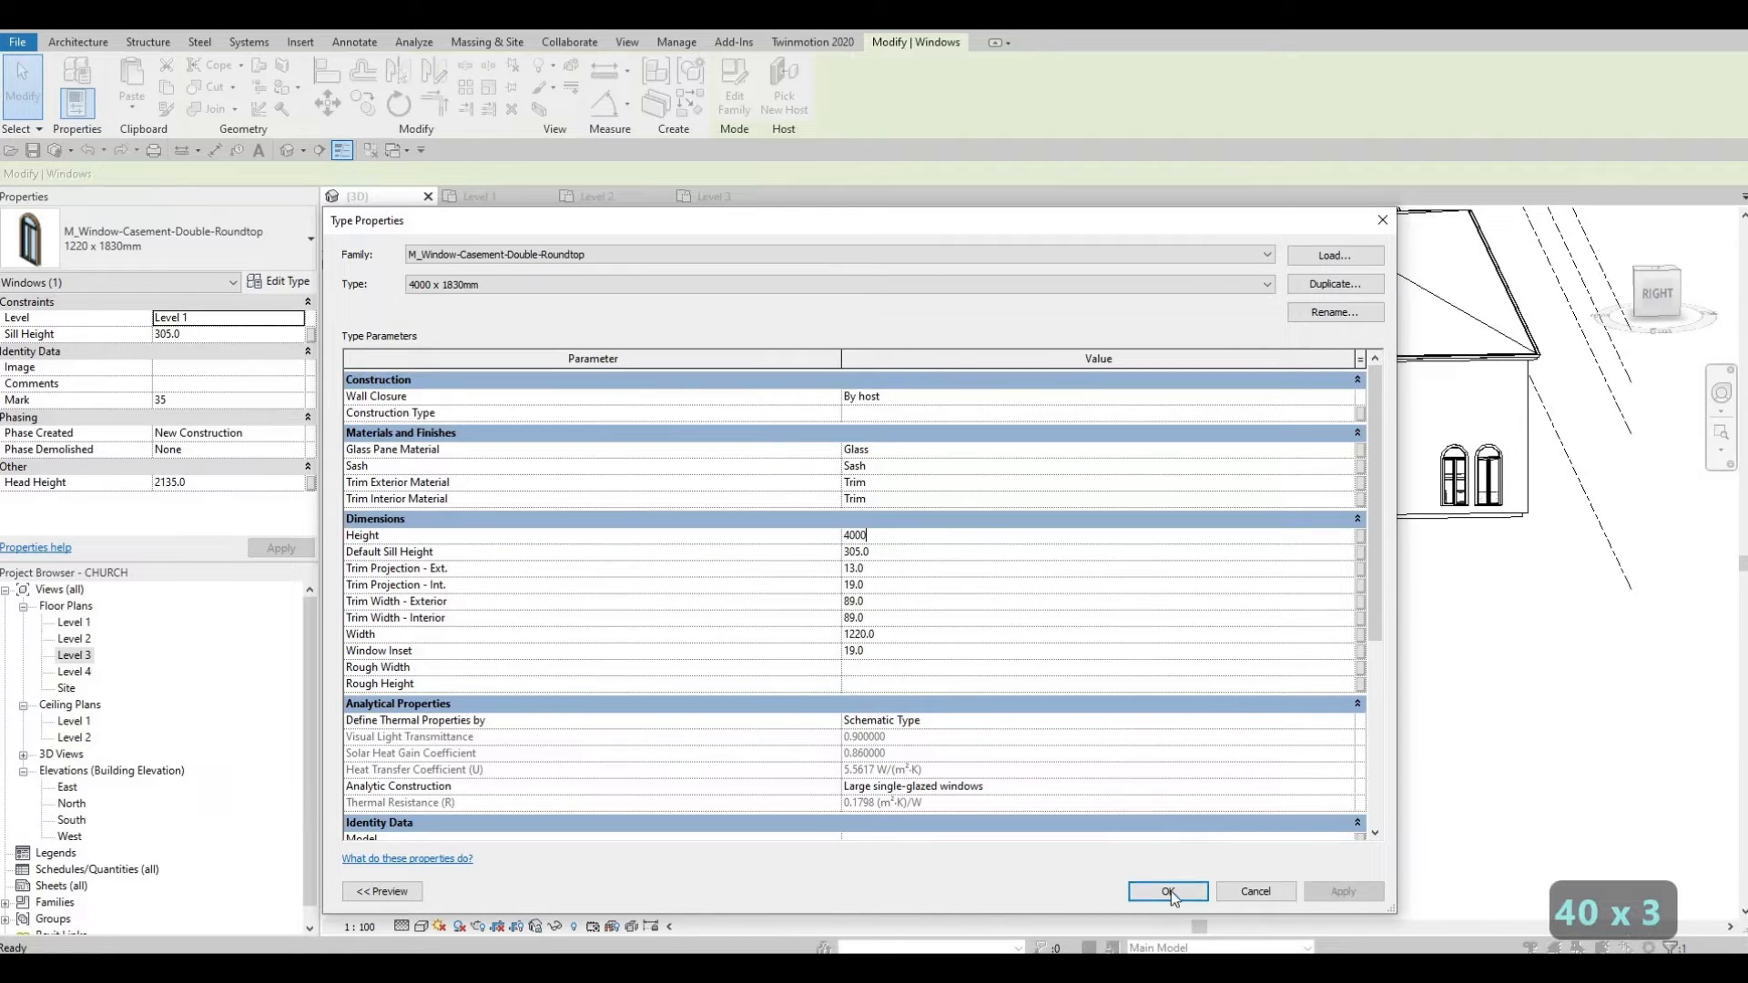
click(1169, 891)
key(Escape)
key(Escape)
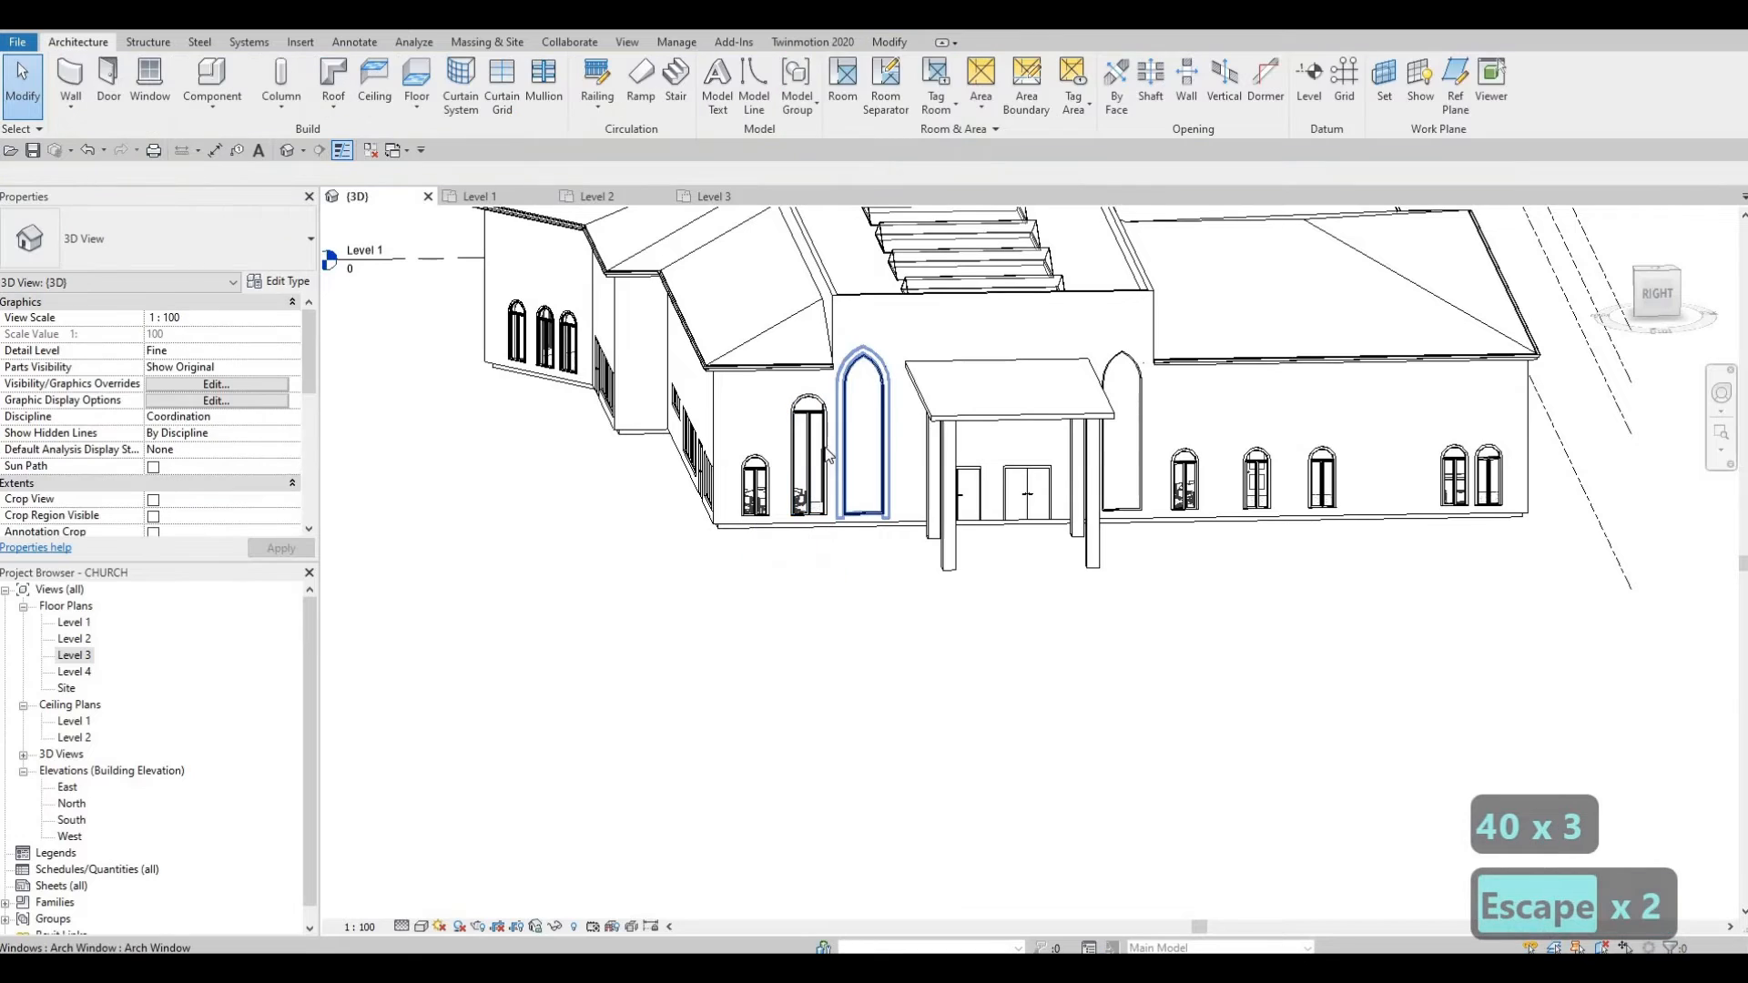
Step: Switch the right-hand front window to the tall 4000 x 1830mm round-top casement type
click(1183, 480)
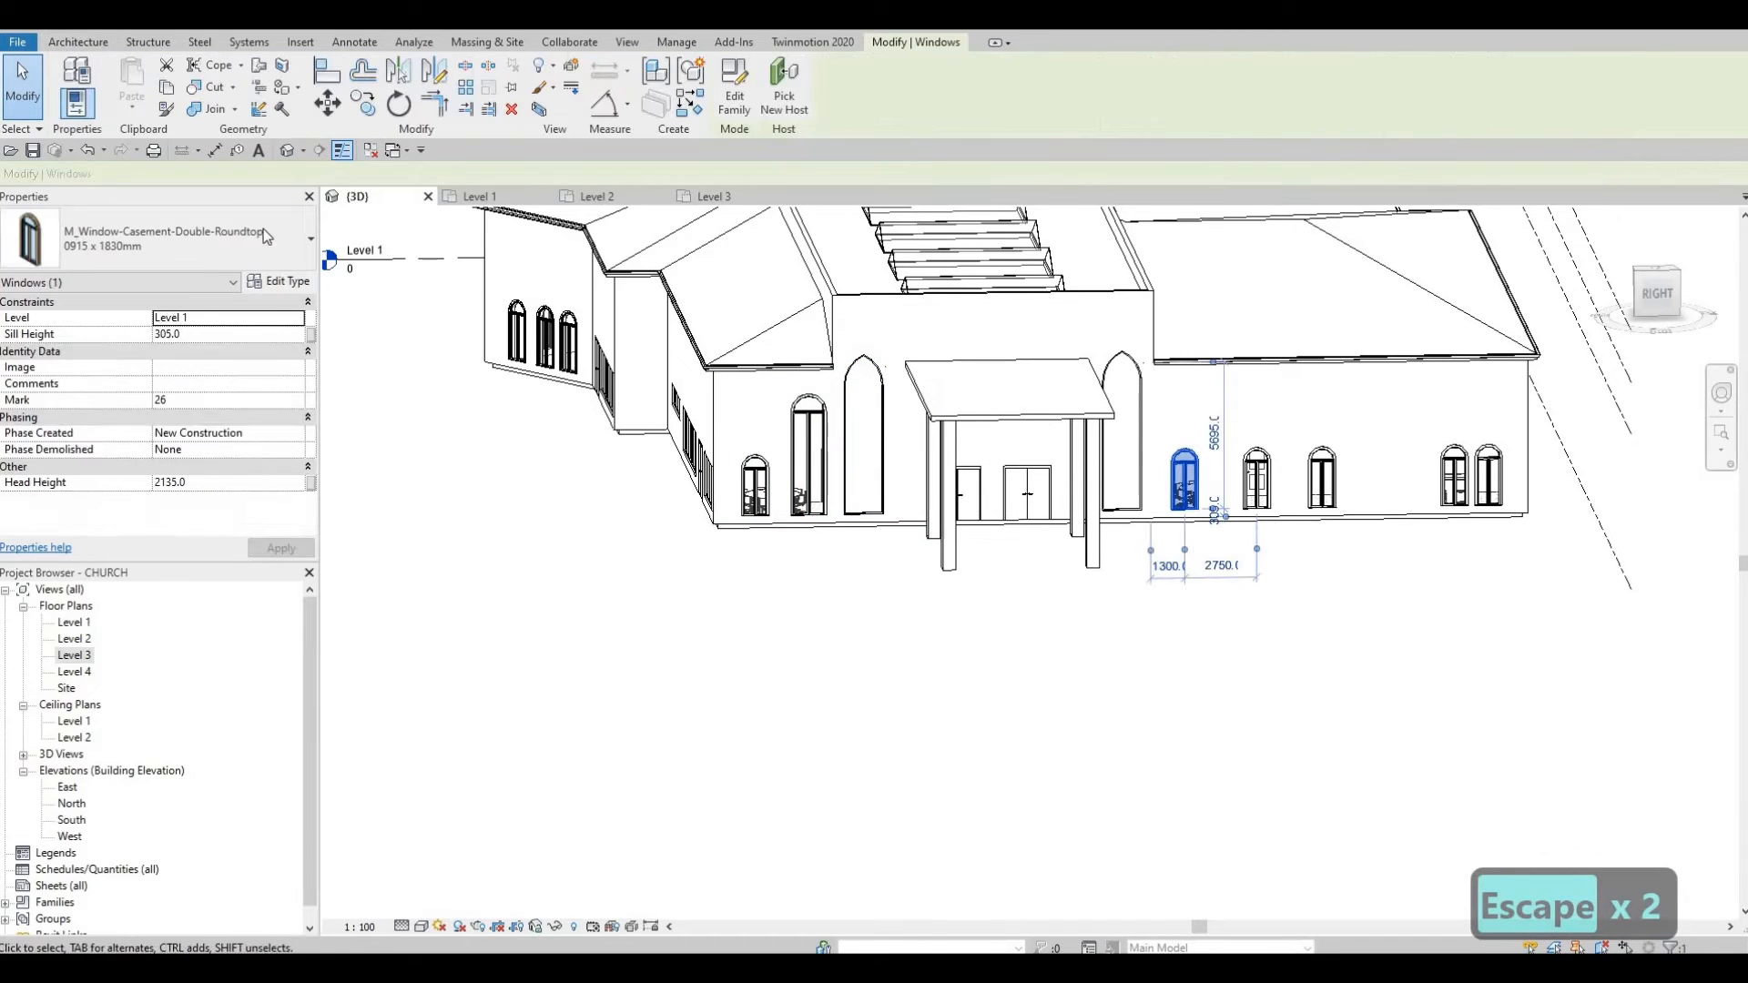
click(164, 239)
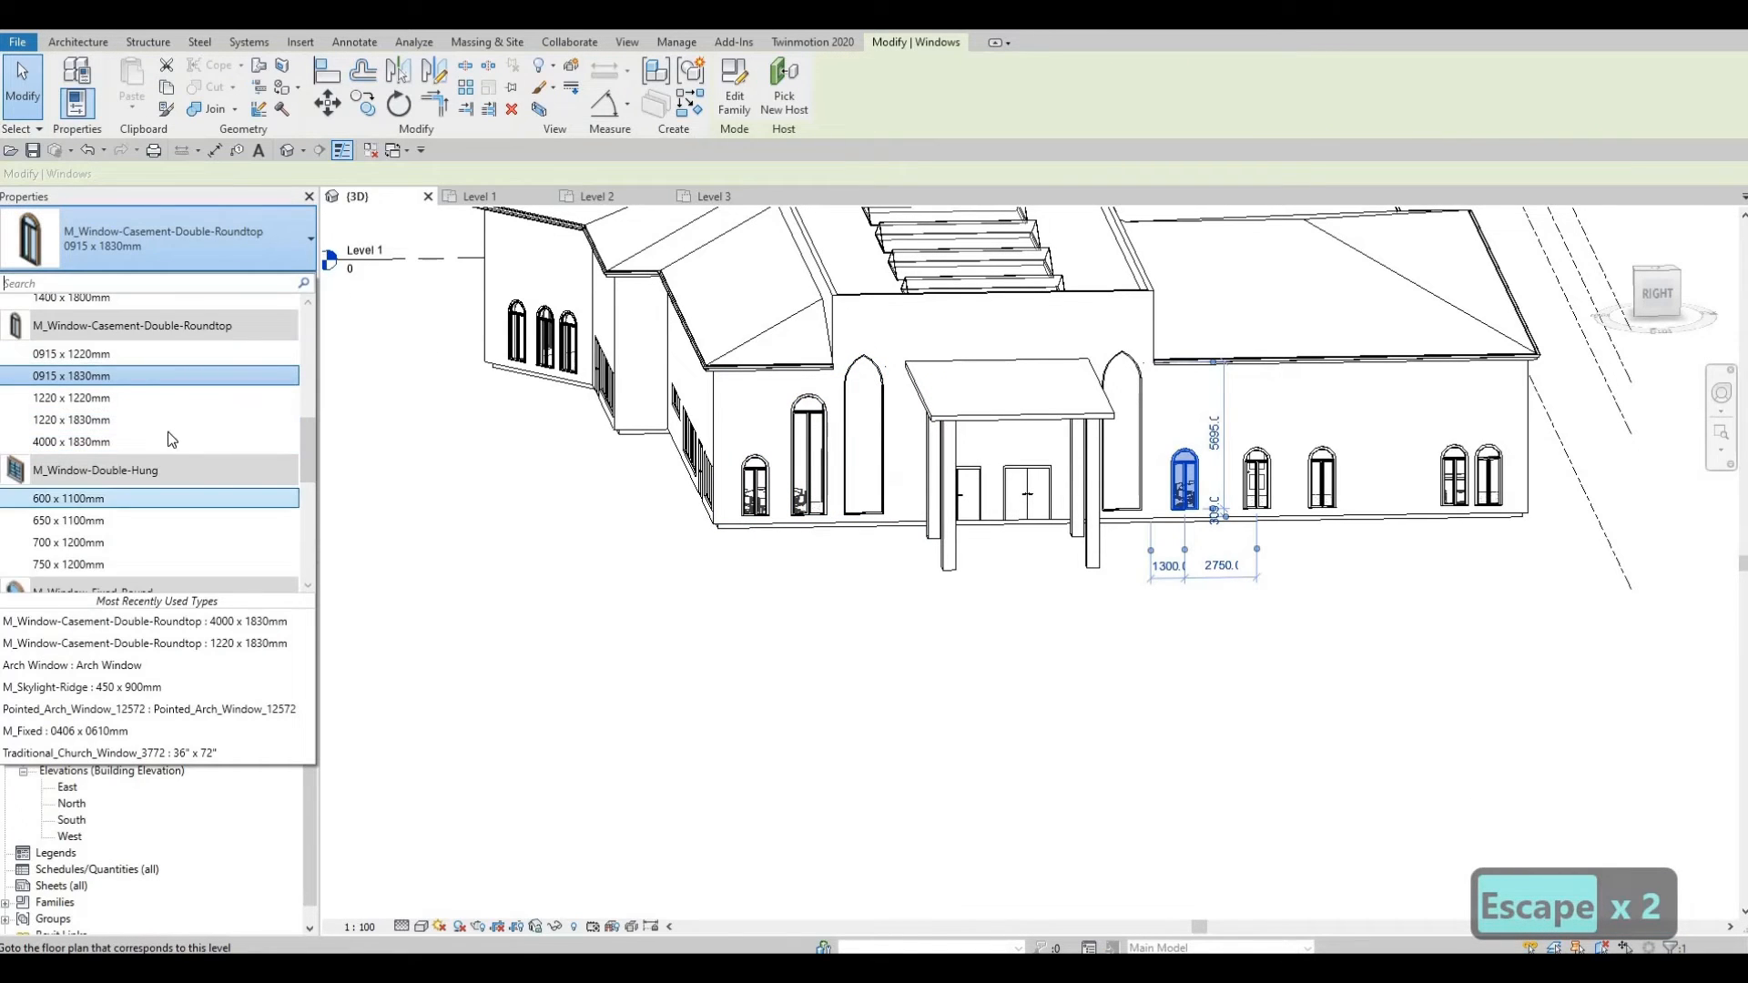
click(369, 446)
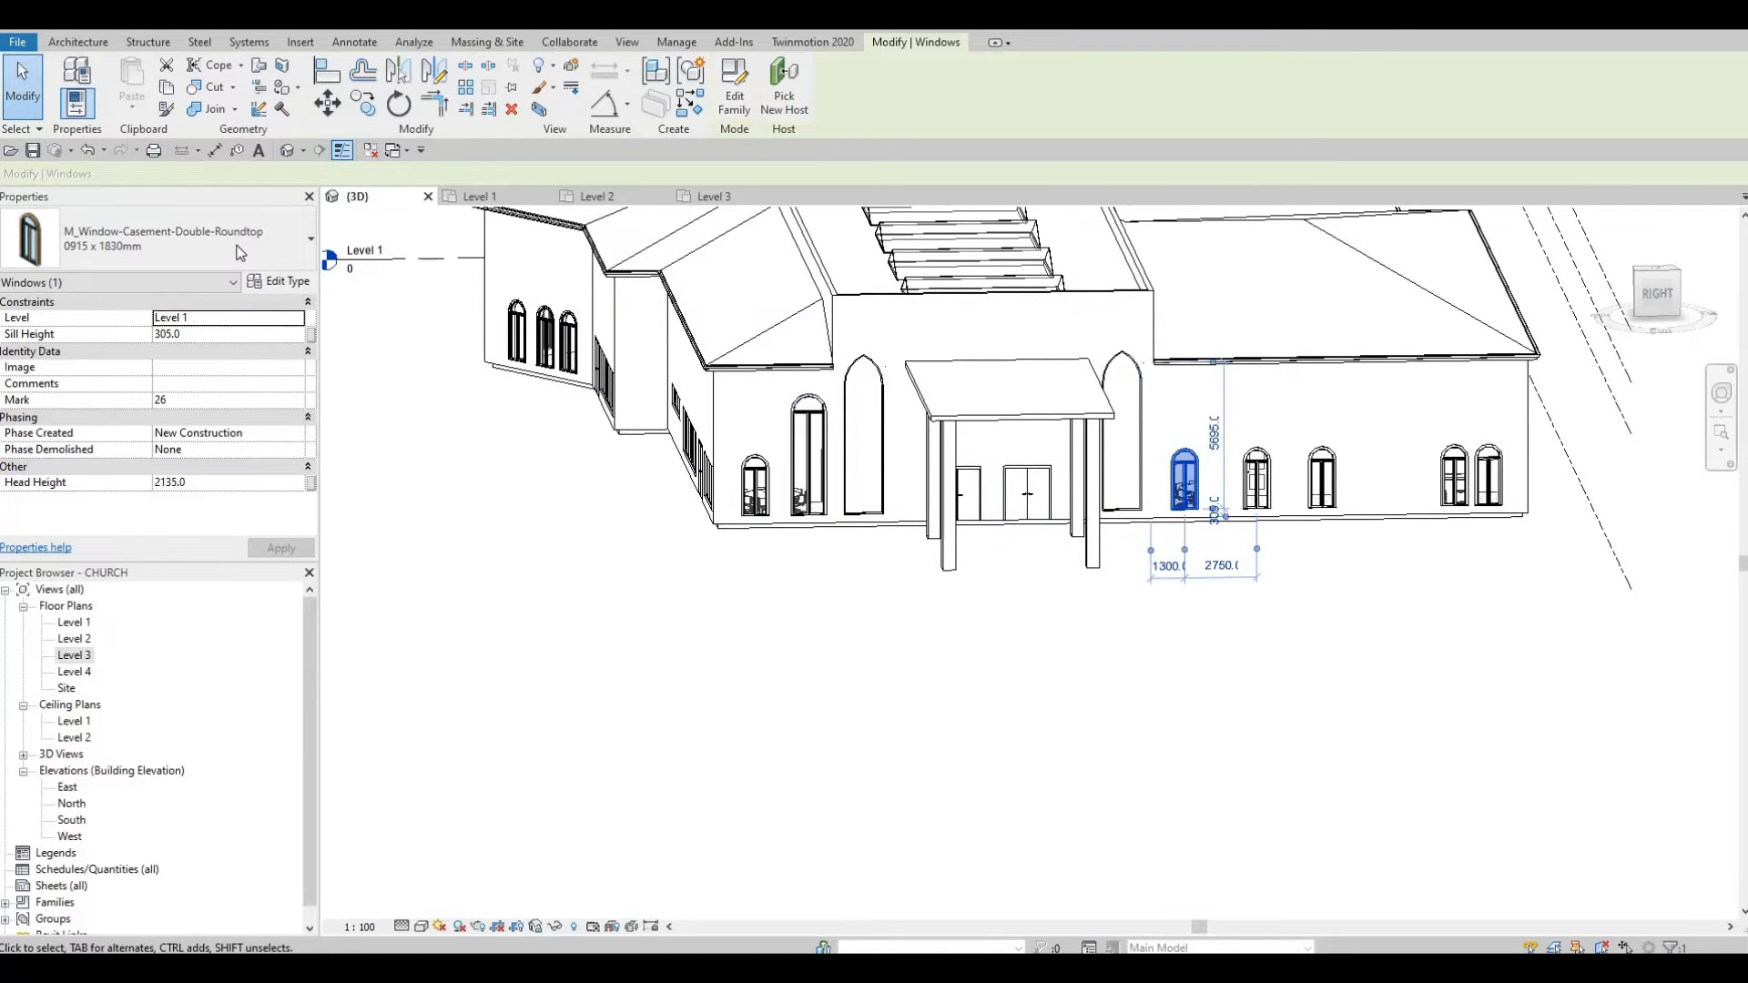
click(239, 252)
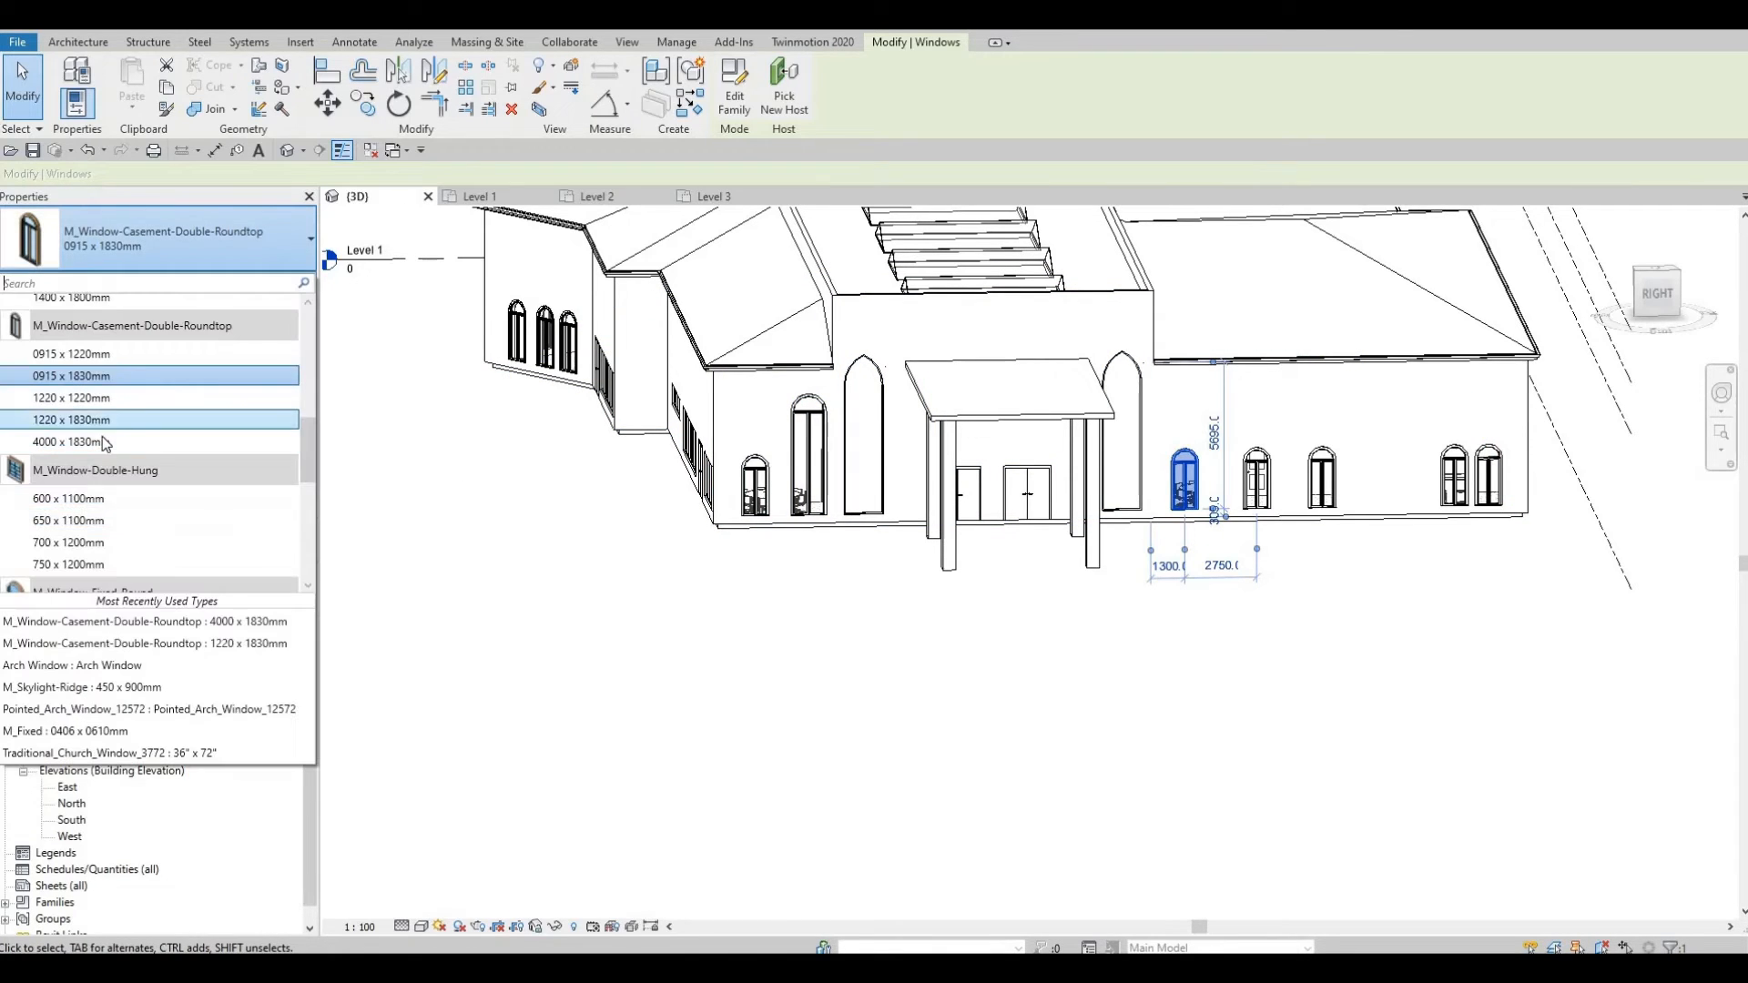
click(105, 444)
key(Escape)
key(Escape)
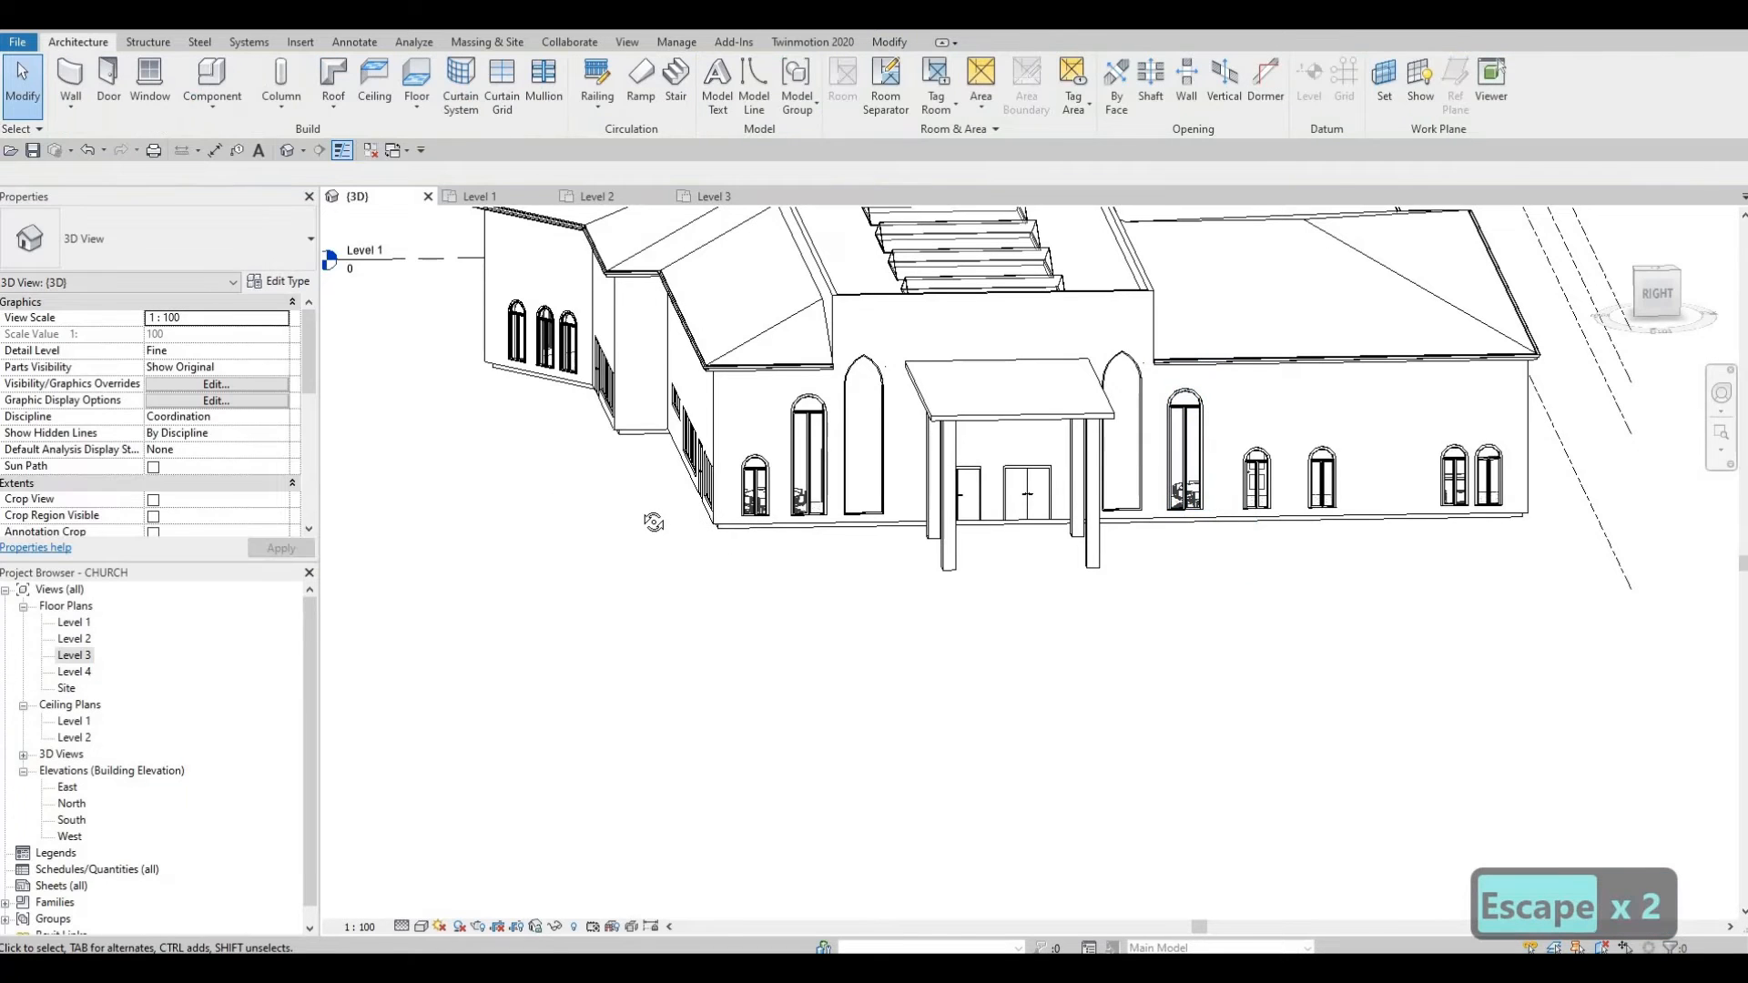
shift+middle_drag(654, 522, 865, 642)
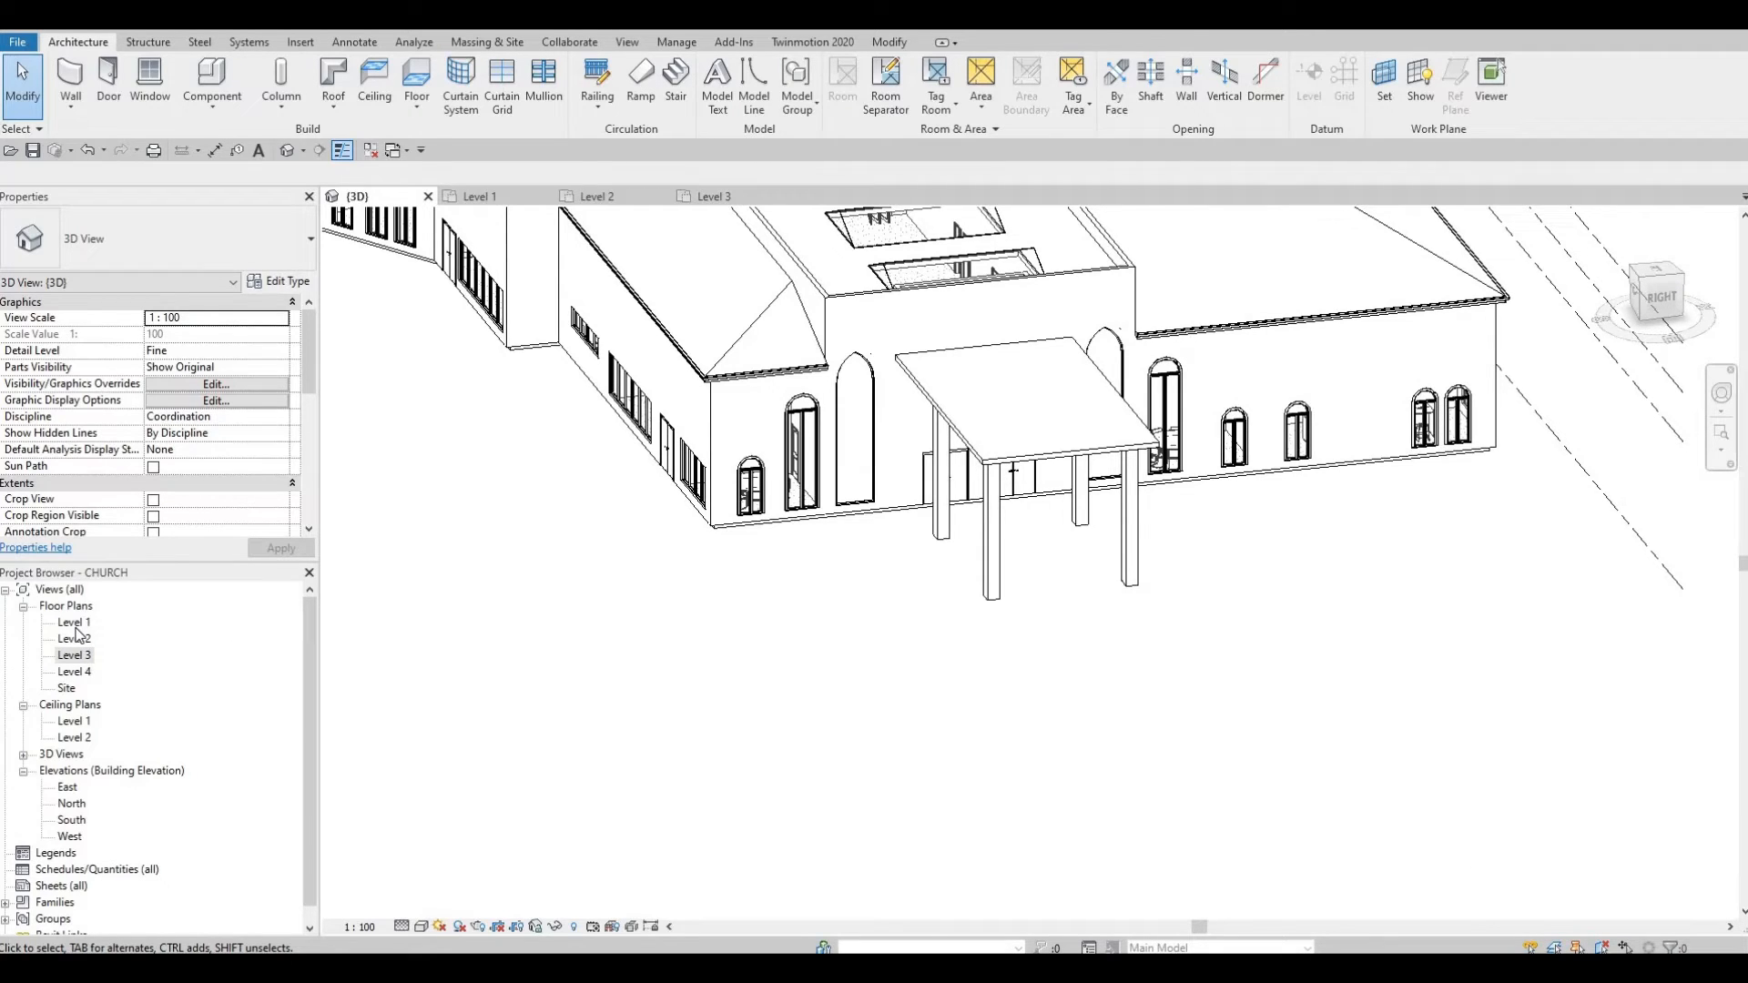
Step: In the Level 1 plan, flip the upper Arch Window beside the vestibule
click(74, 622)
middle_drag(732, 630, 490, 678)
scroll(490, 678, down, 2)
middle_drag(1270, 464, 841, 583)
scroll(841, 583, down, 3)
middle_drag(1143, 418, 842, 585)
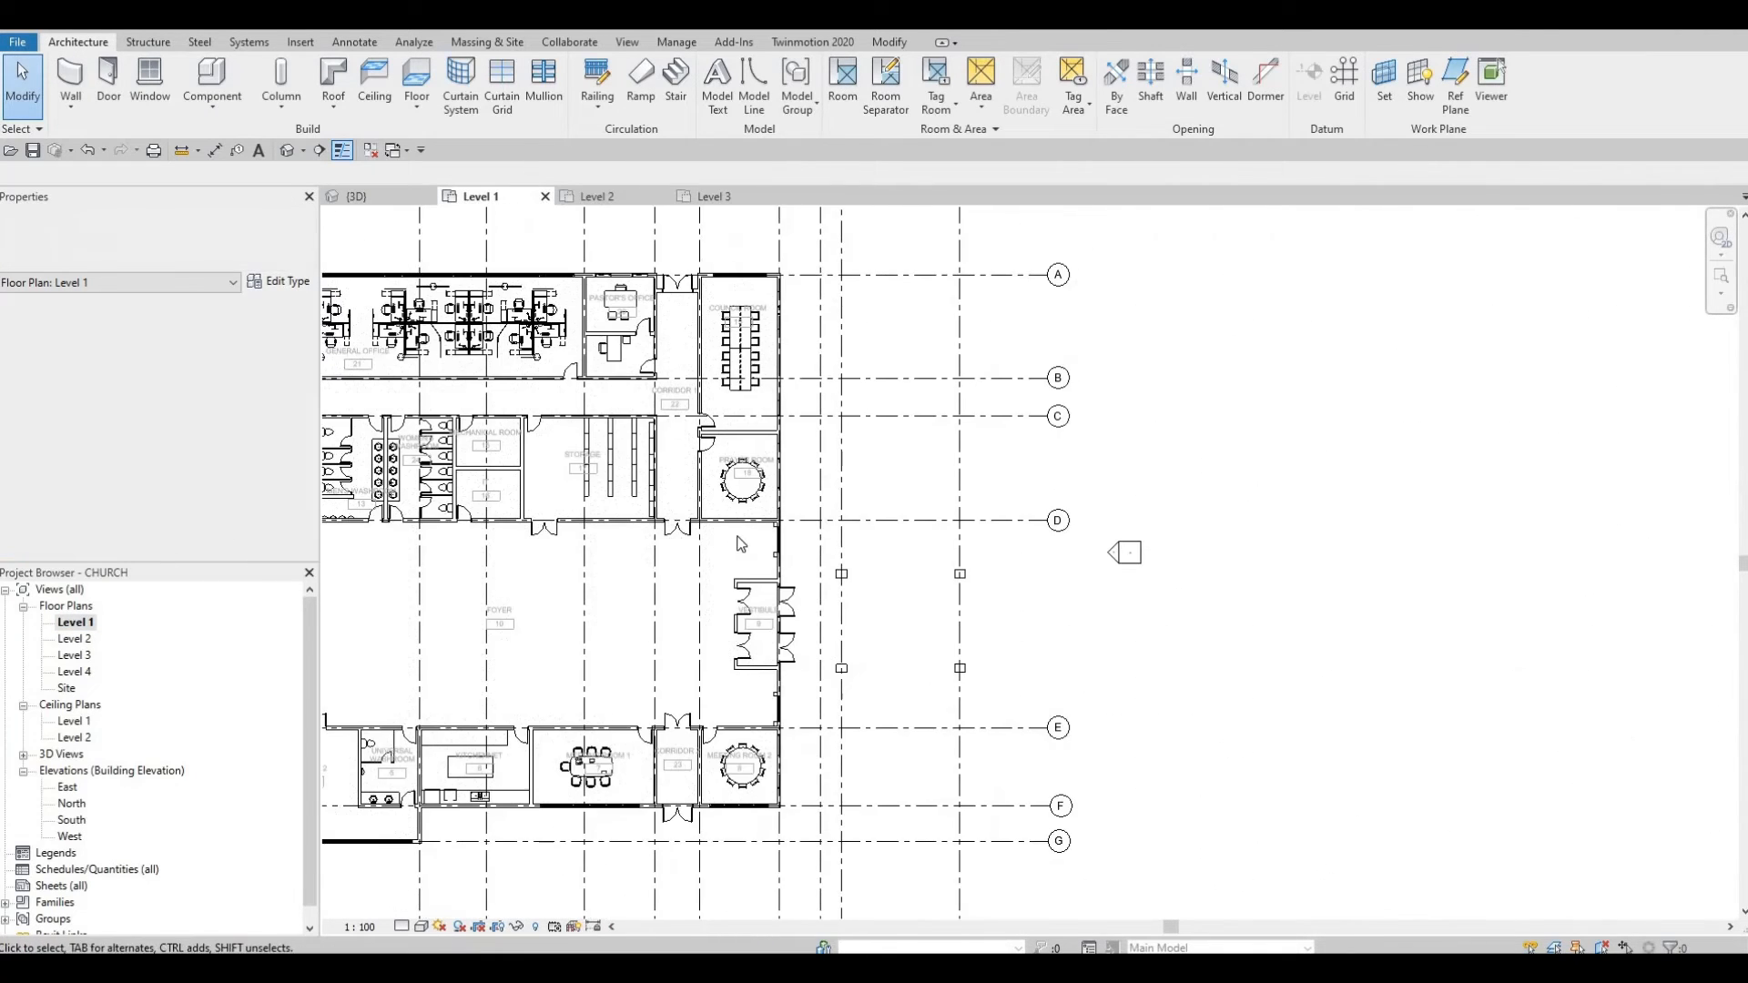
scroll(841, 585, up, 4)
scroll(734, 542, up, 2)
click(722, 523)
key(space)
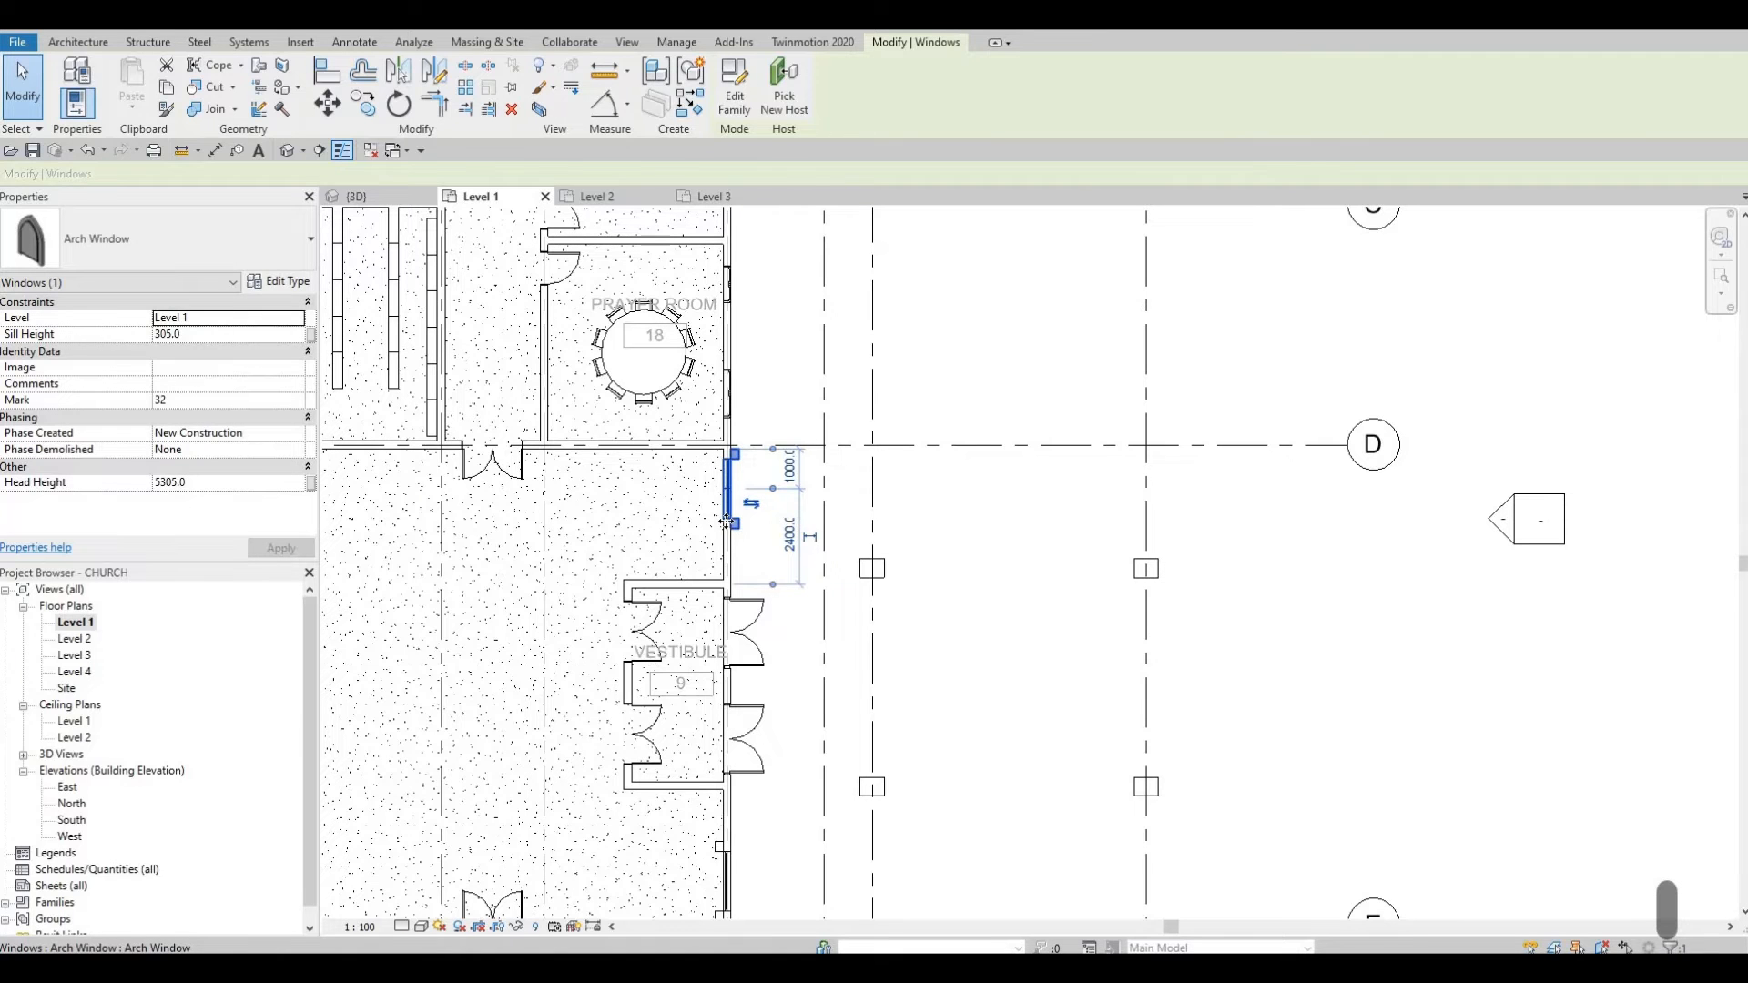
Step: Nudge the upper Arch Window down twice and the lower one up, toward the vestibule
key(Down)
key(Down)
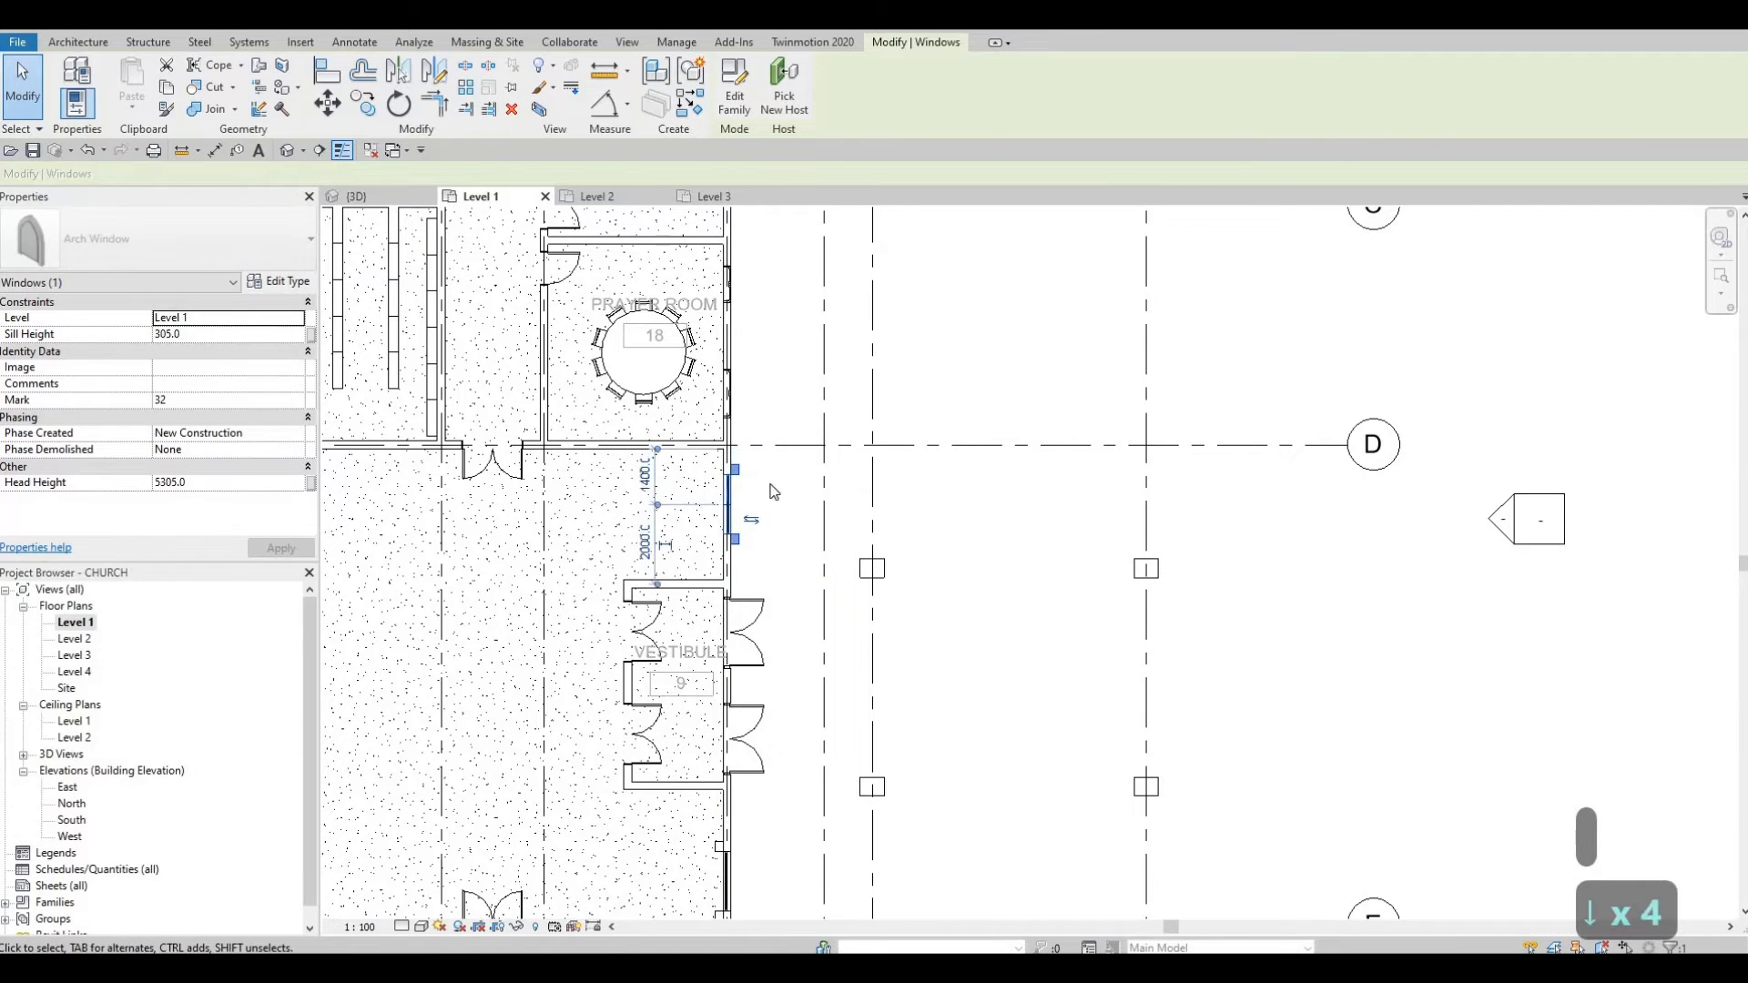
key(Down)
middle_drag(748, 638, 767, 471)
click(747, 684)
key(Up)
key(Up)
key(Up)
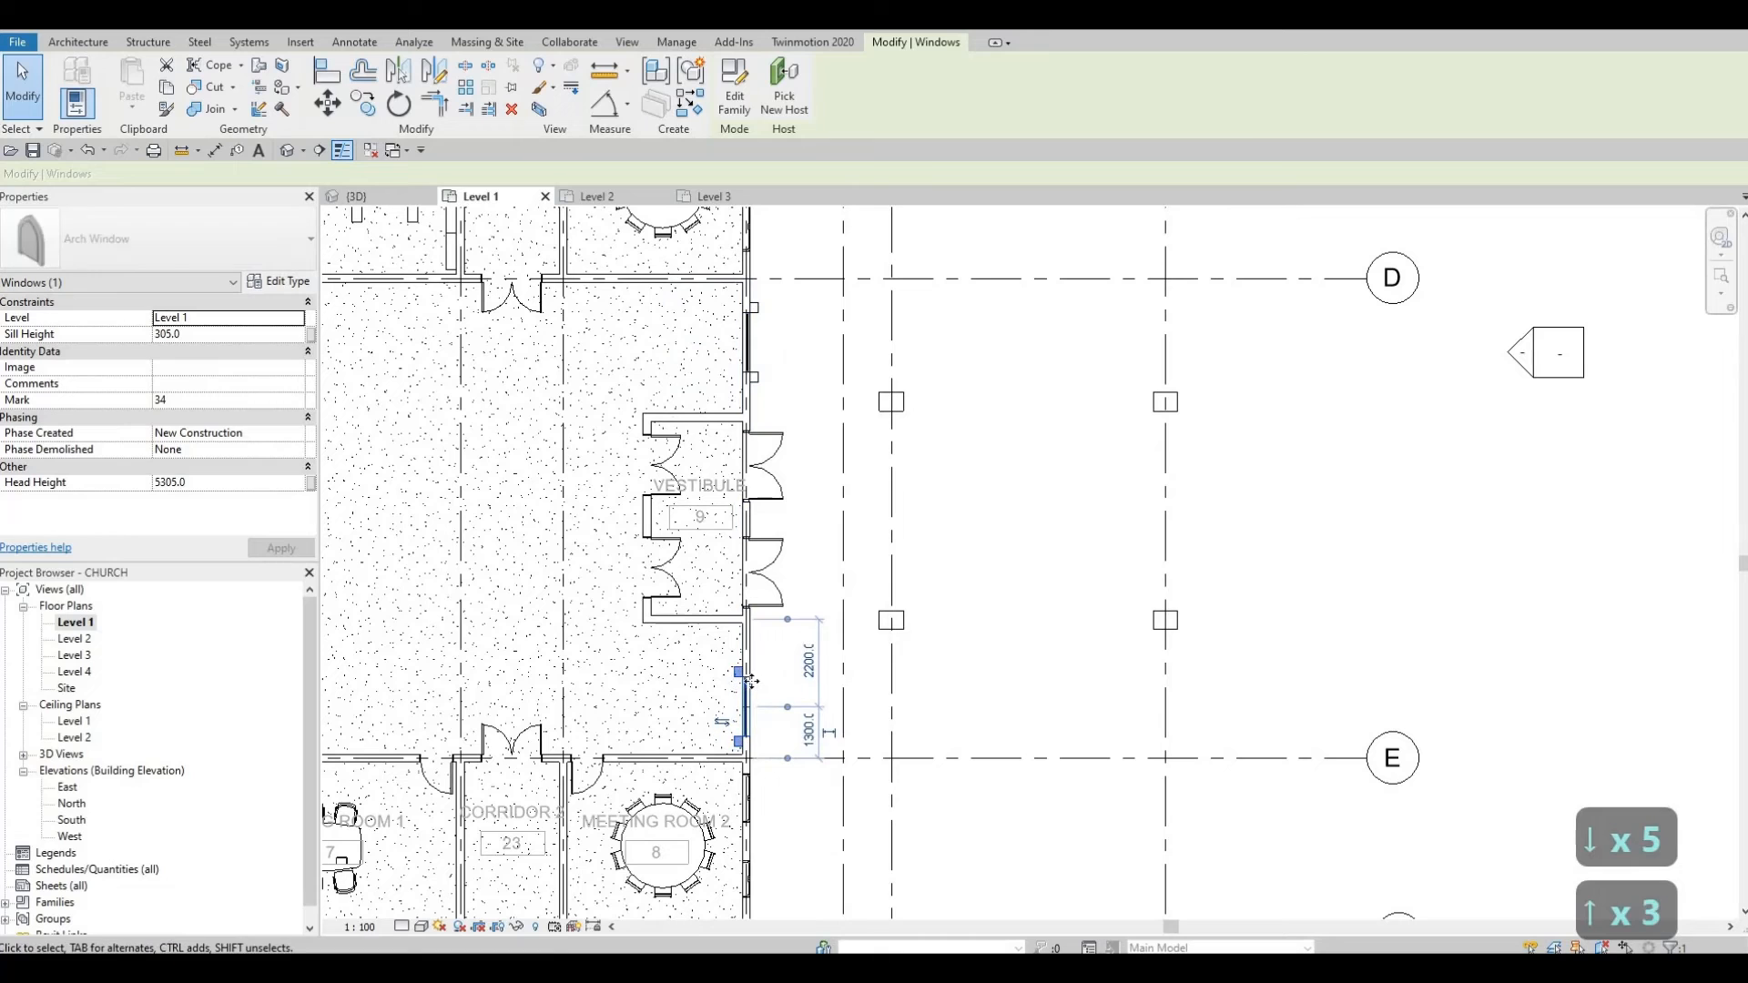
key(Escape)
key(Escape)
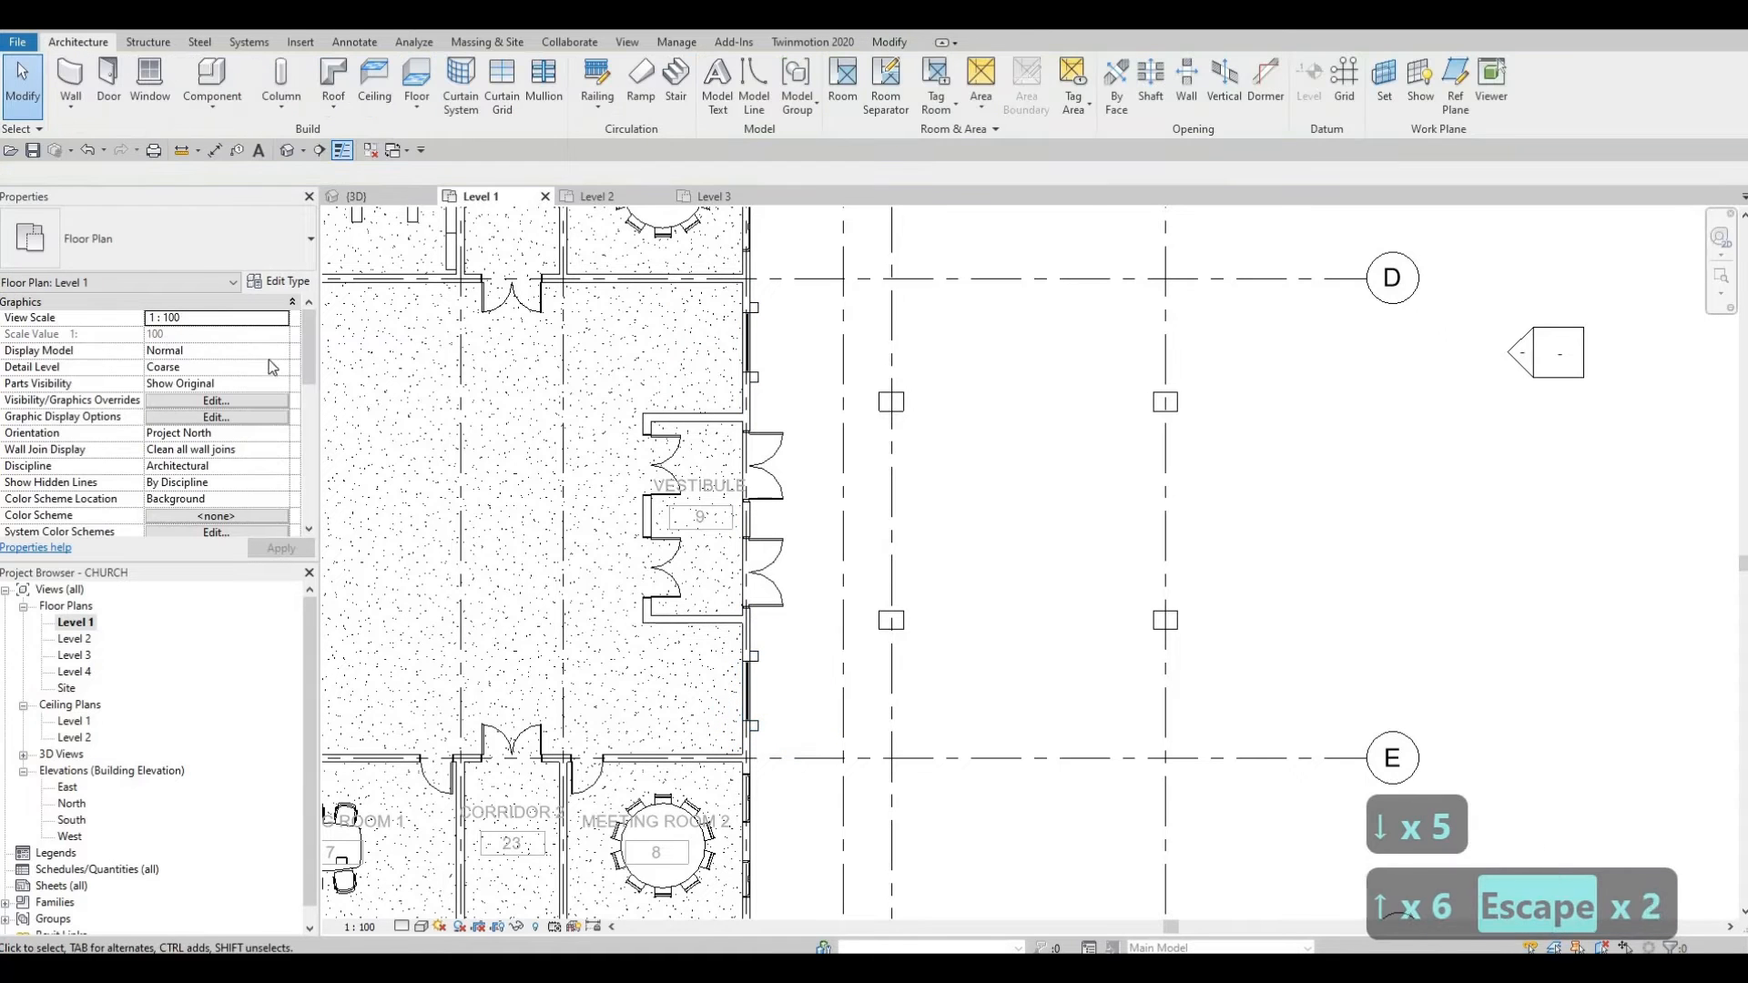
Step: Review the foyer and vestibule in plan, then return to the 3D view facing the entrance
scroll(1175, 690, down, 5)
scroll(915, 597, up, 6)
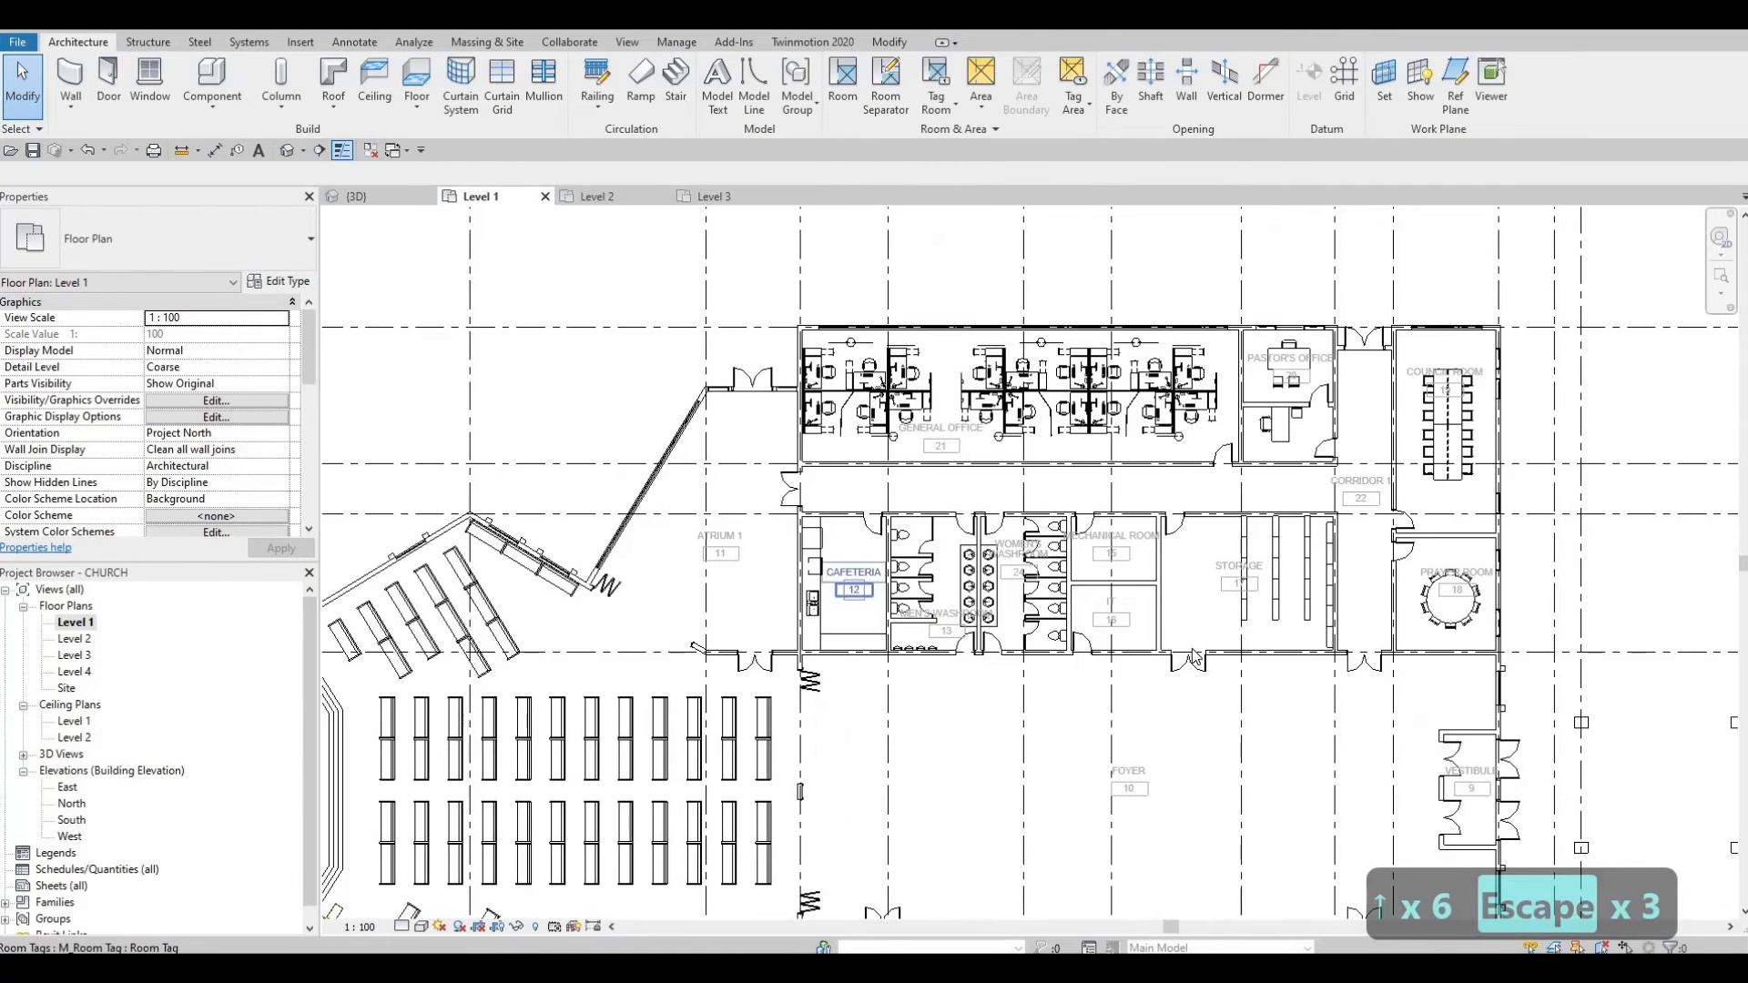
middle_drag(915, 593, 859, 360)
middle_drag(890, 687, 877, 505)
middle_drag(865, 653, 539, 284)
middle_drag(849, 489, 766, 480)
middle_drag(987, 654, 613, 665)
scroll(614, 665, down, 1)
middle_drag(1409, 719, 883, 885)
scroll(883, 885, down, 1)
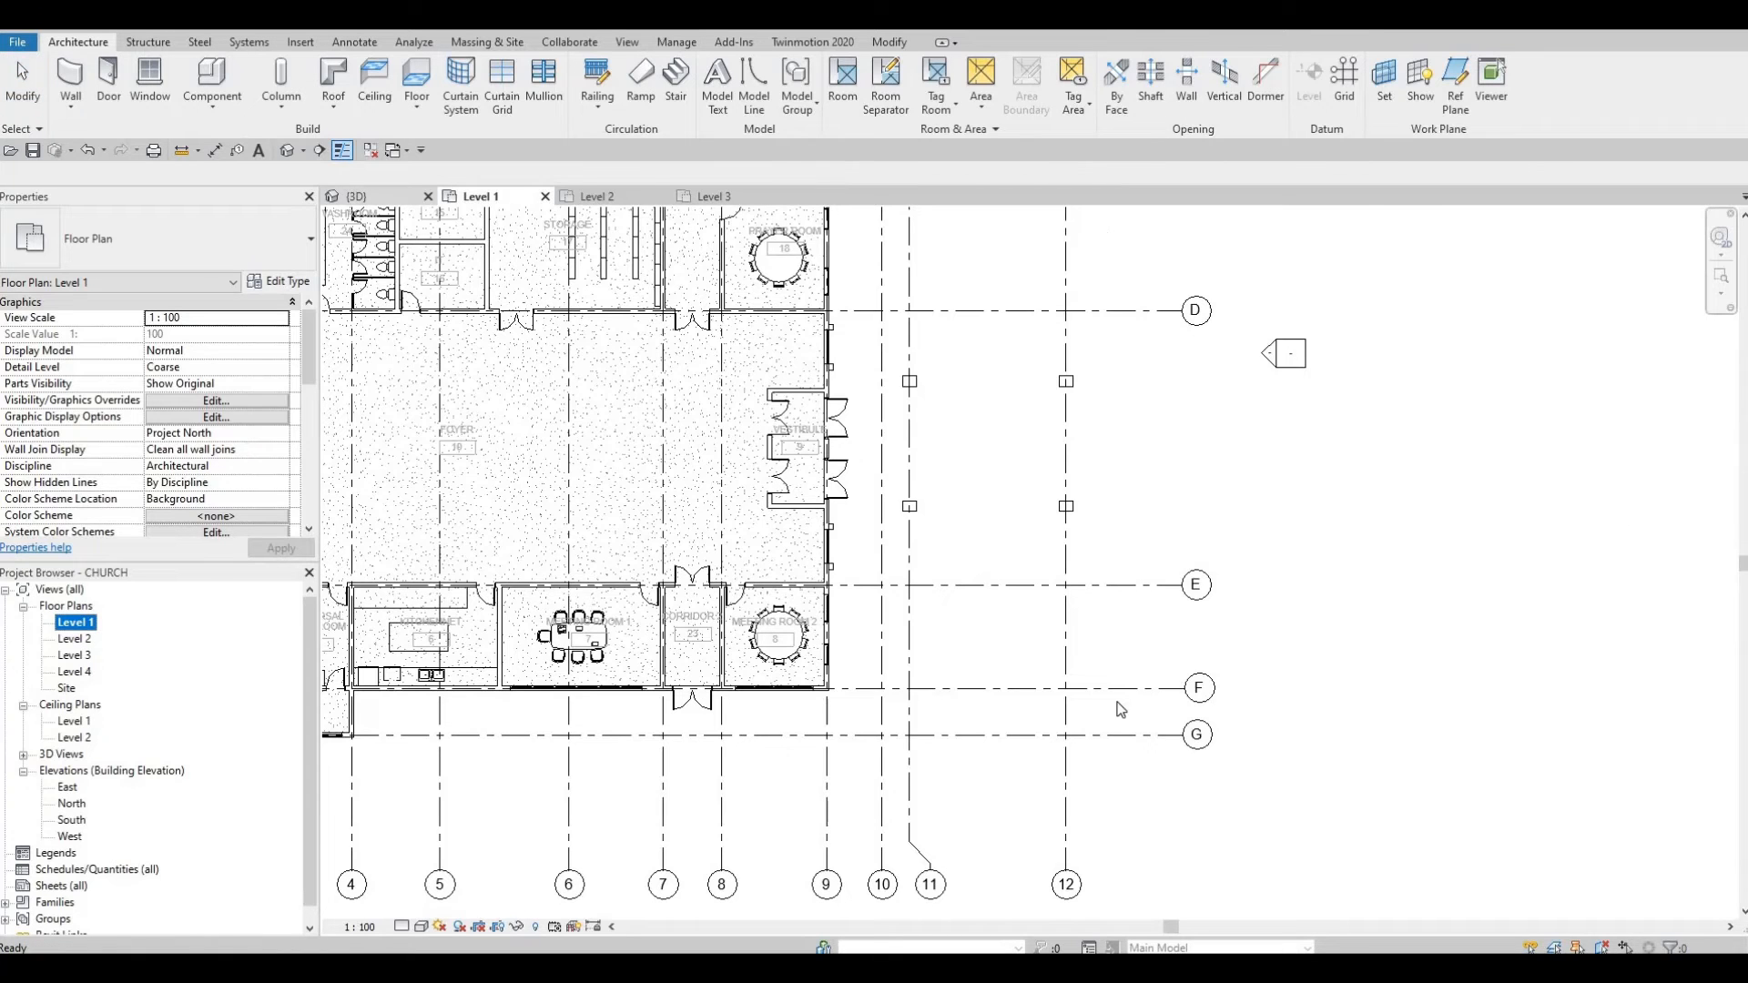
click(357, 196)
shift+middle_drag(831, 511, 830, 435)
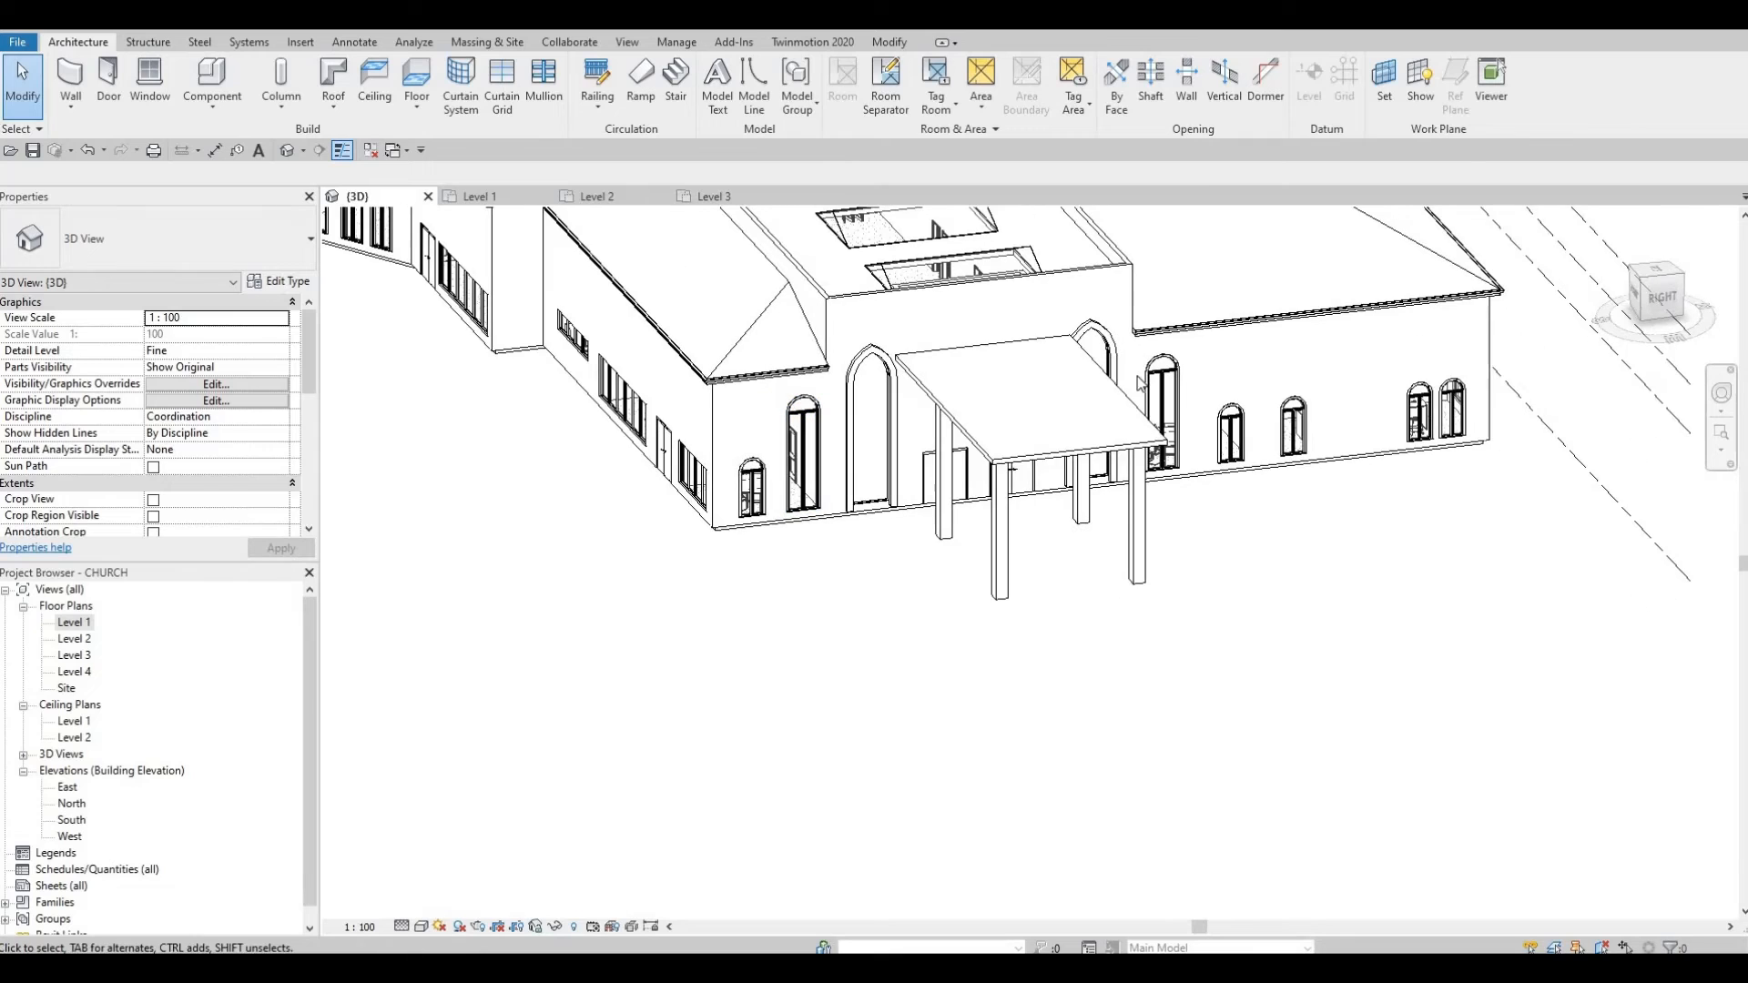
Step: Duplicate the Arch Window type as 'Arch Window 2' with Height 3500
click(814, 425)
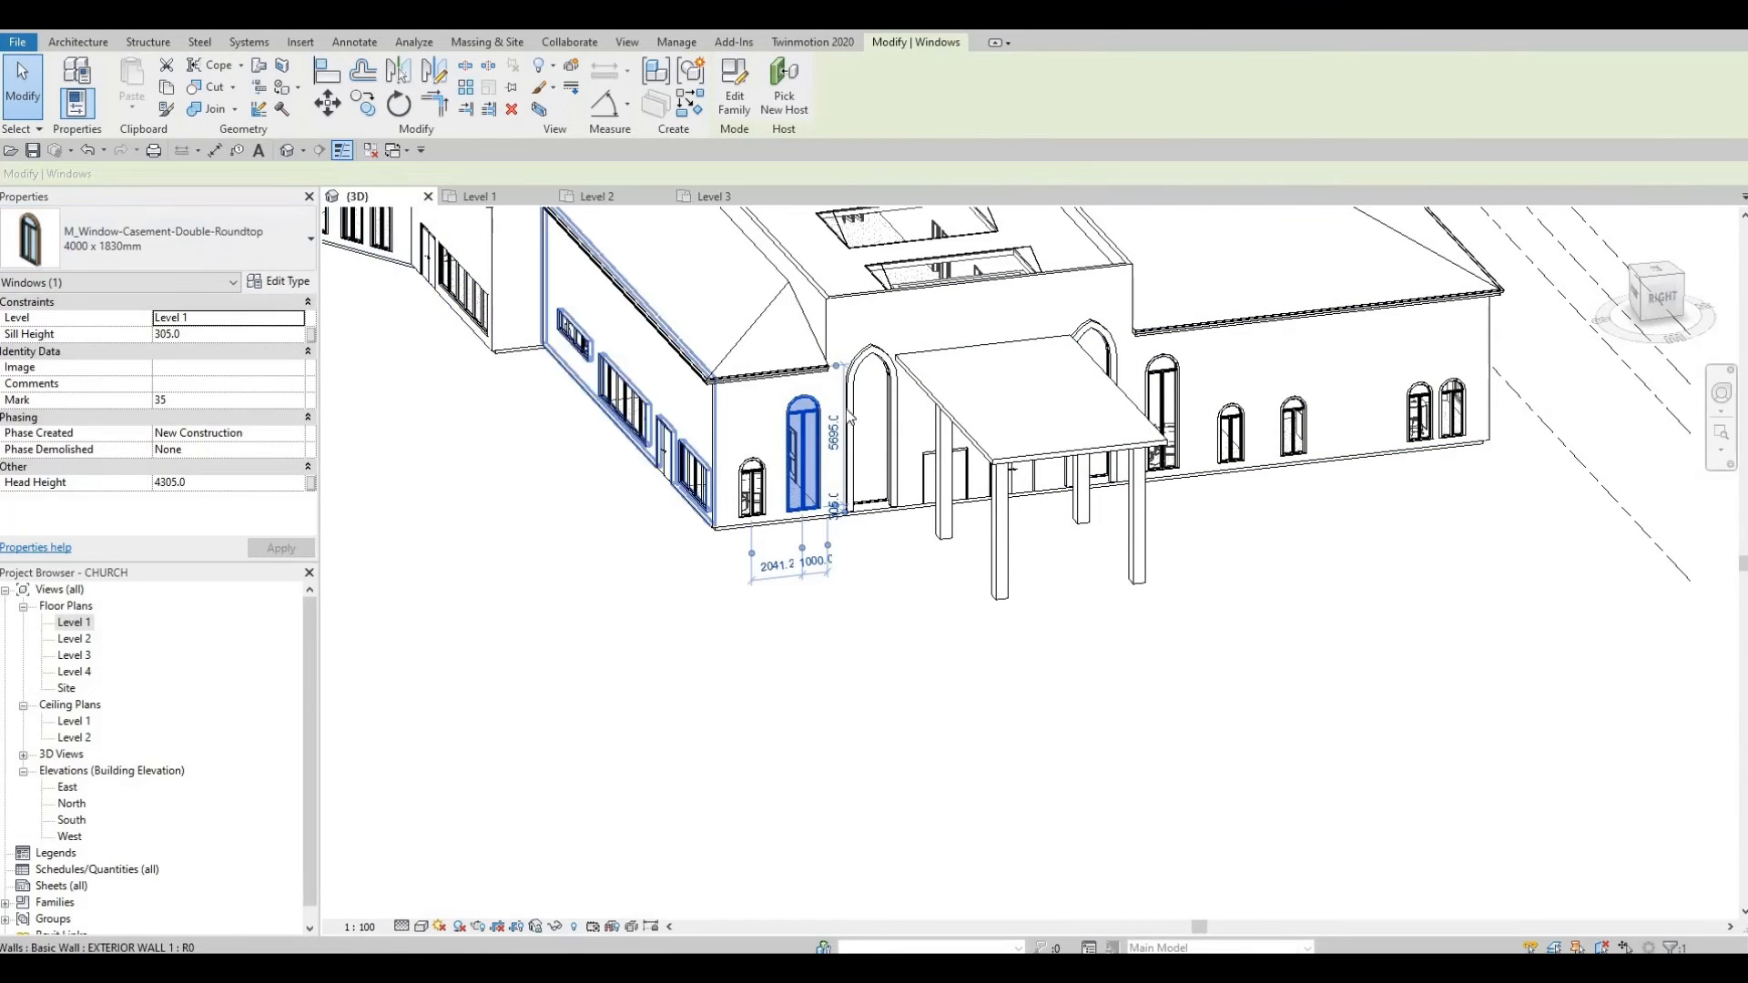
key(Escape)
key(Escape)
click(292, 282)
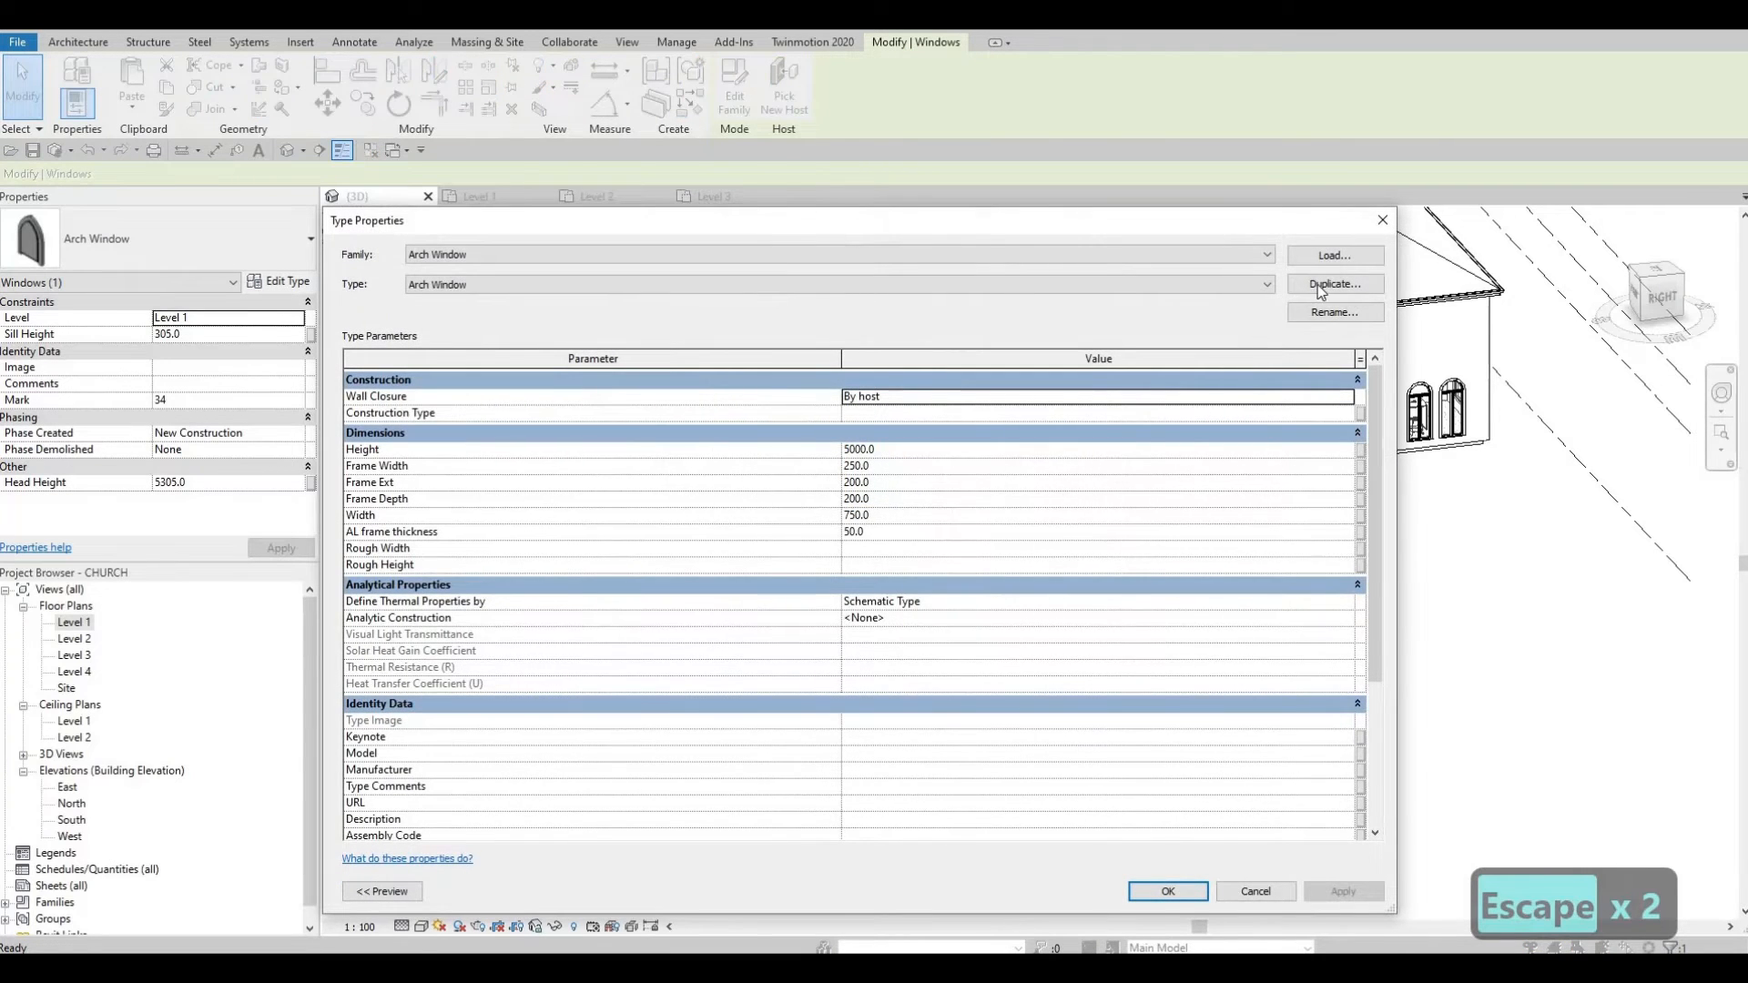
click(1335, 283)
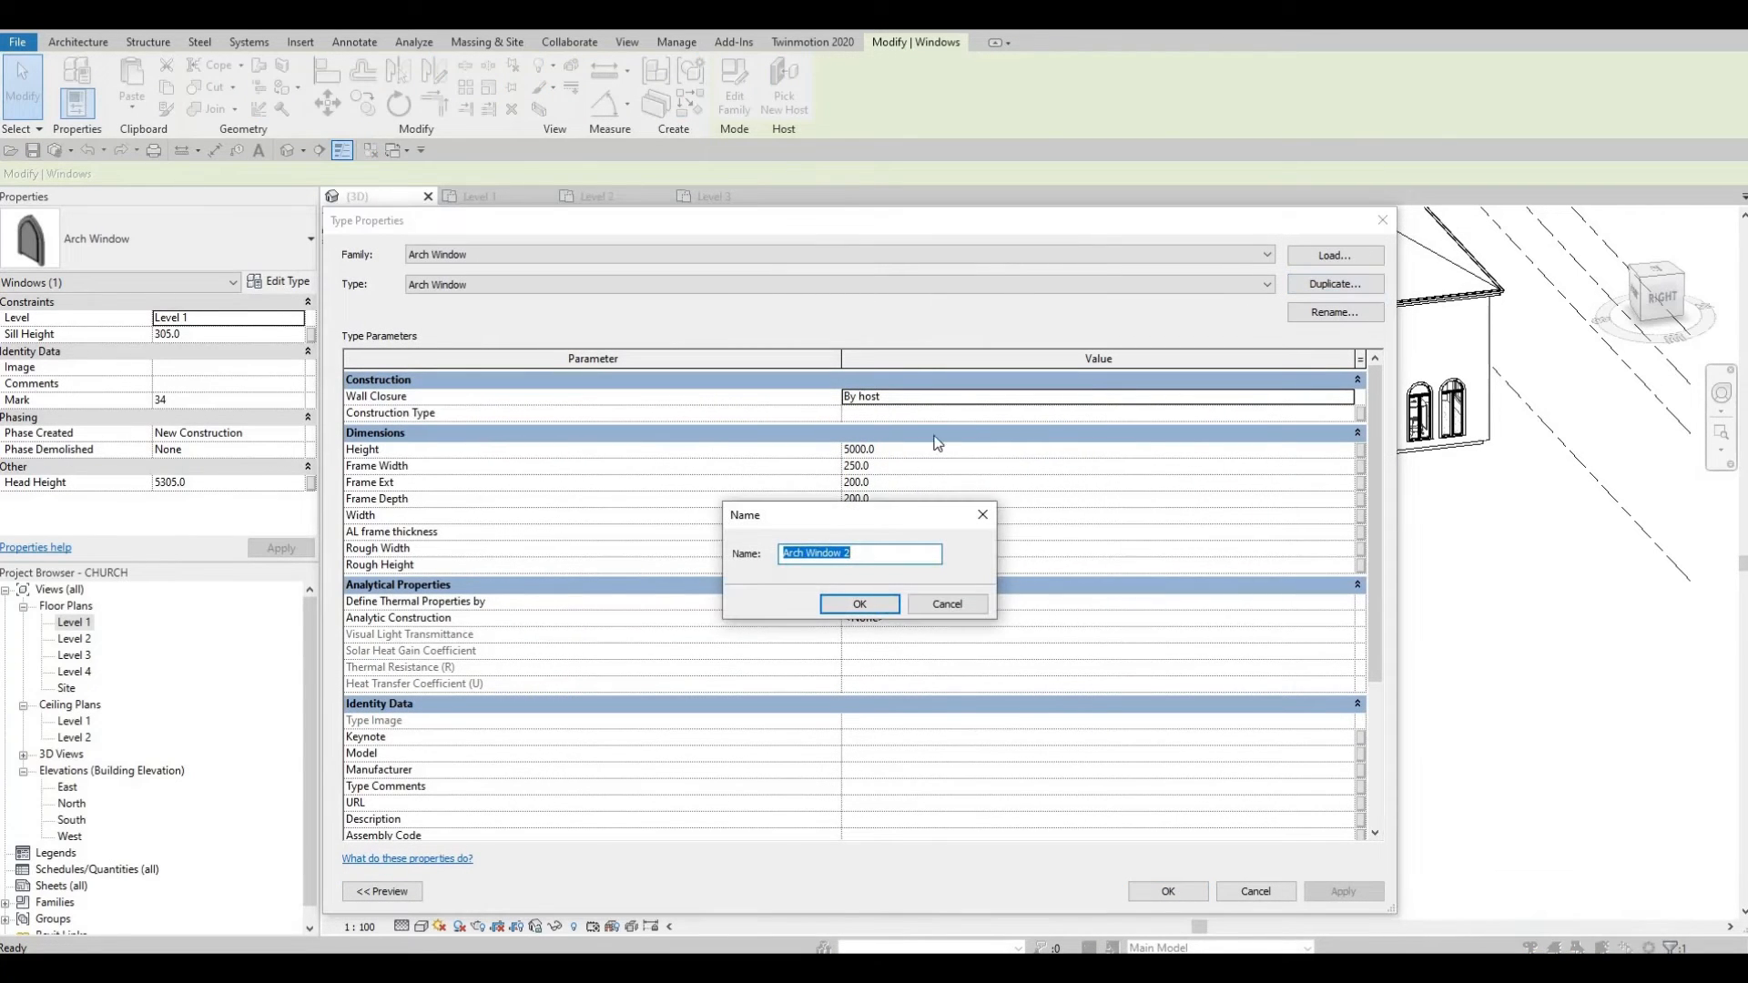
click(863, 604)
click(918, 446)
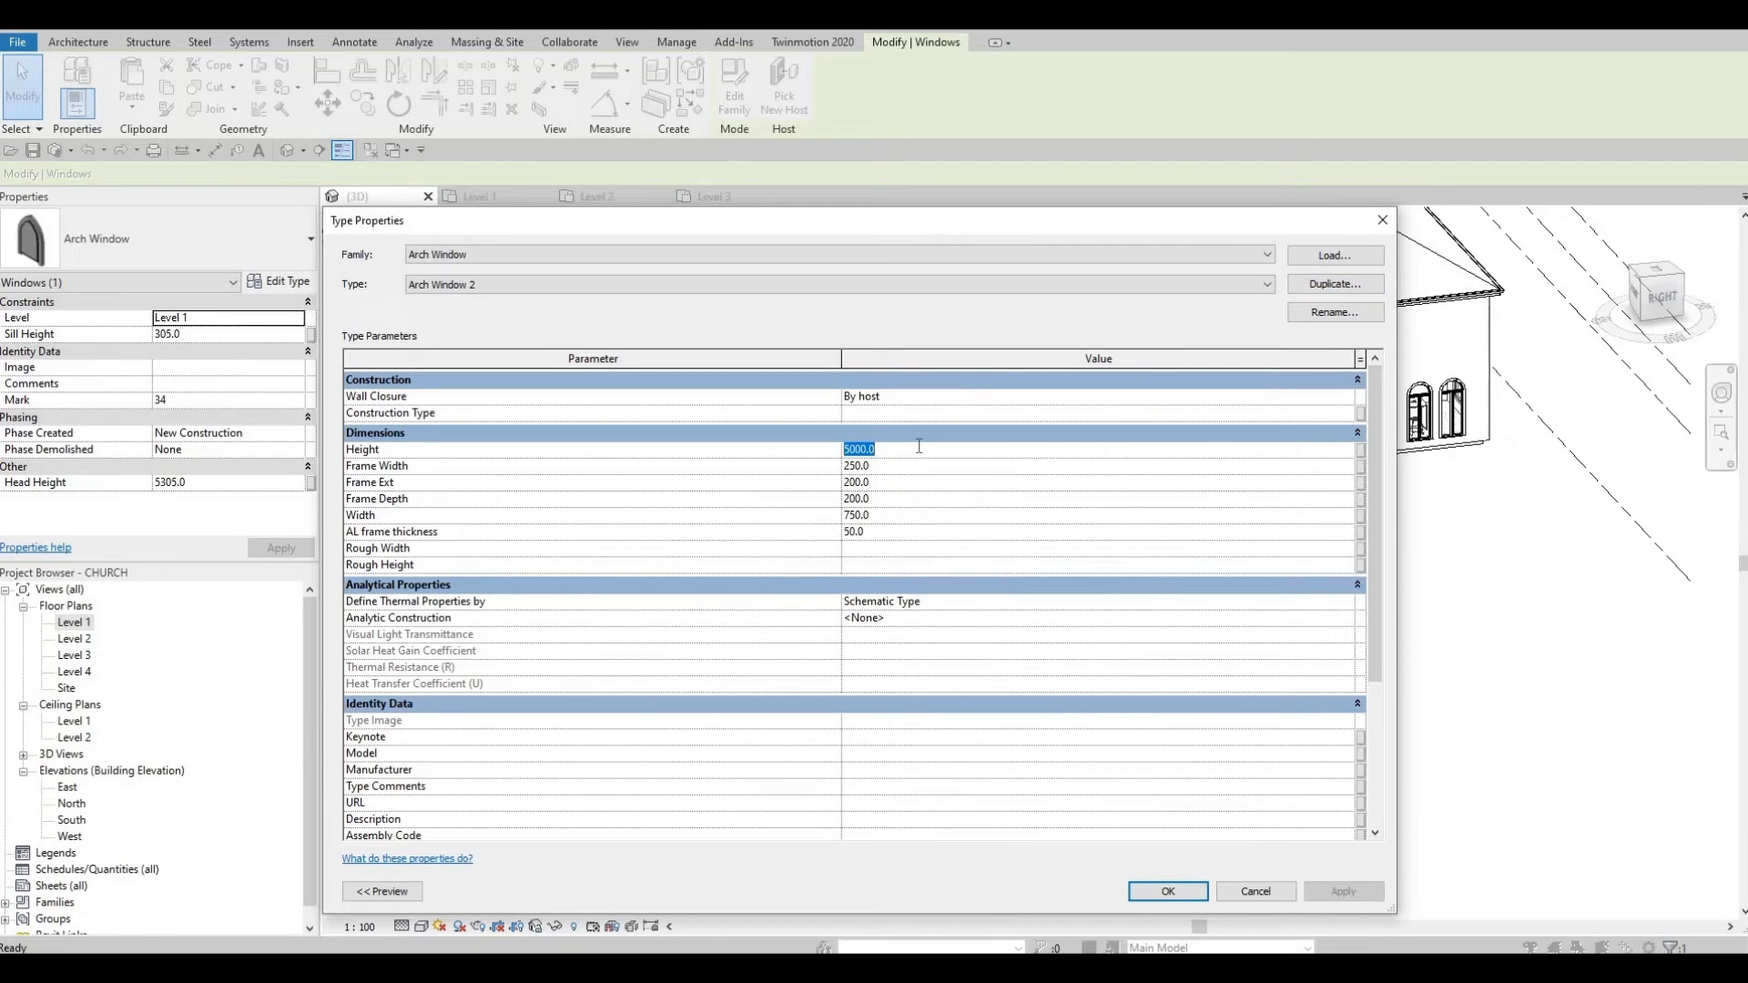
text(3500)
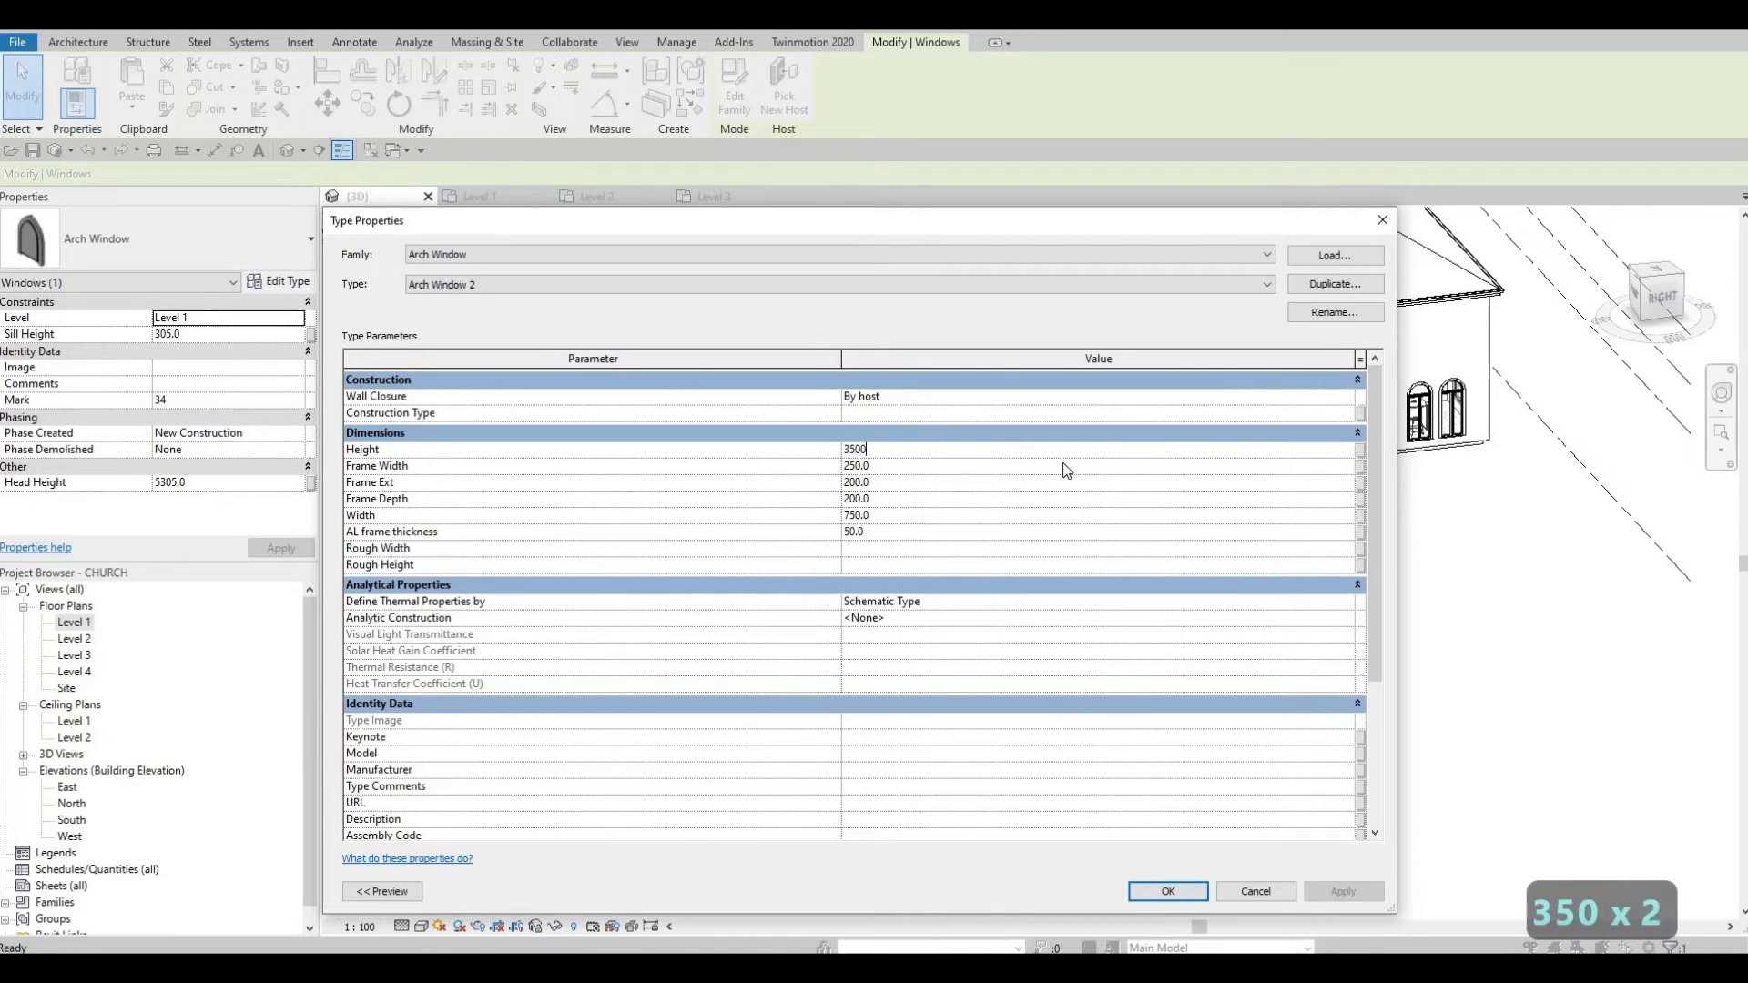
click(1170, 891)
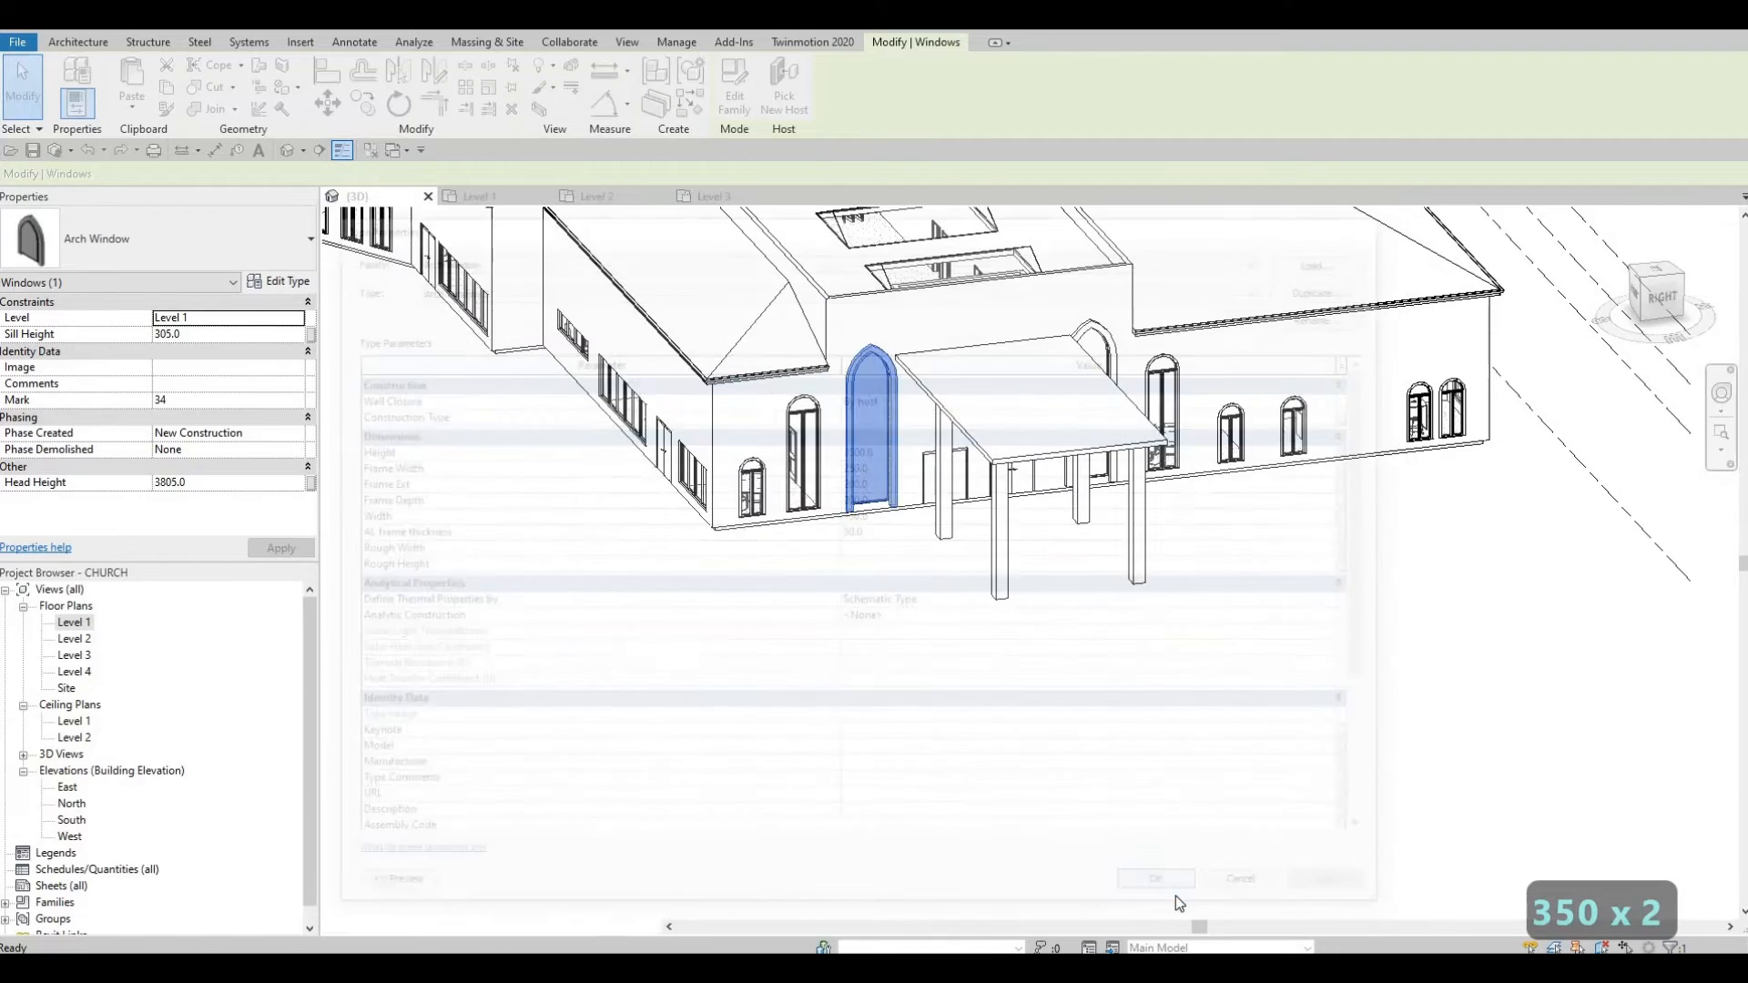
key(Escape)
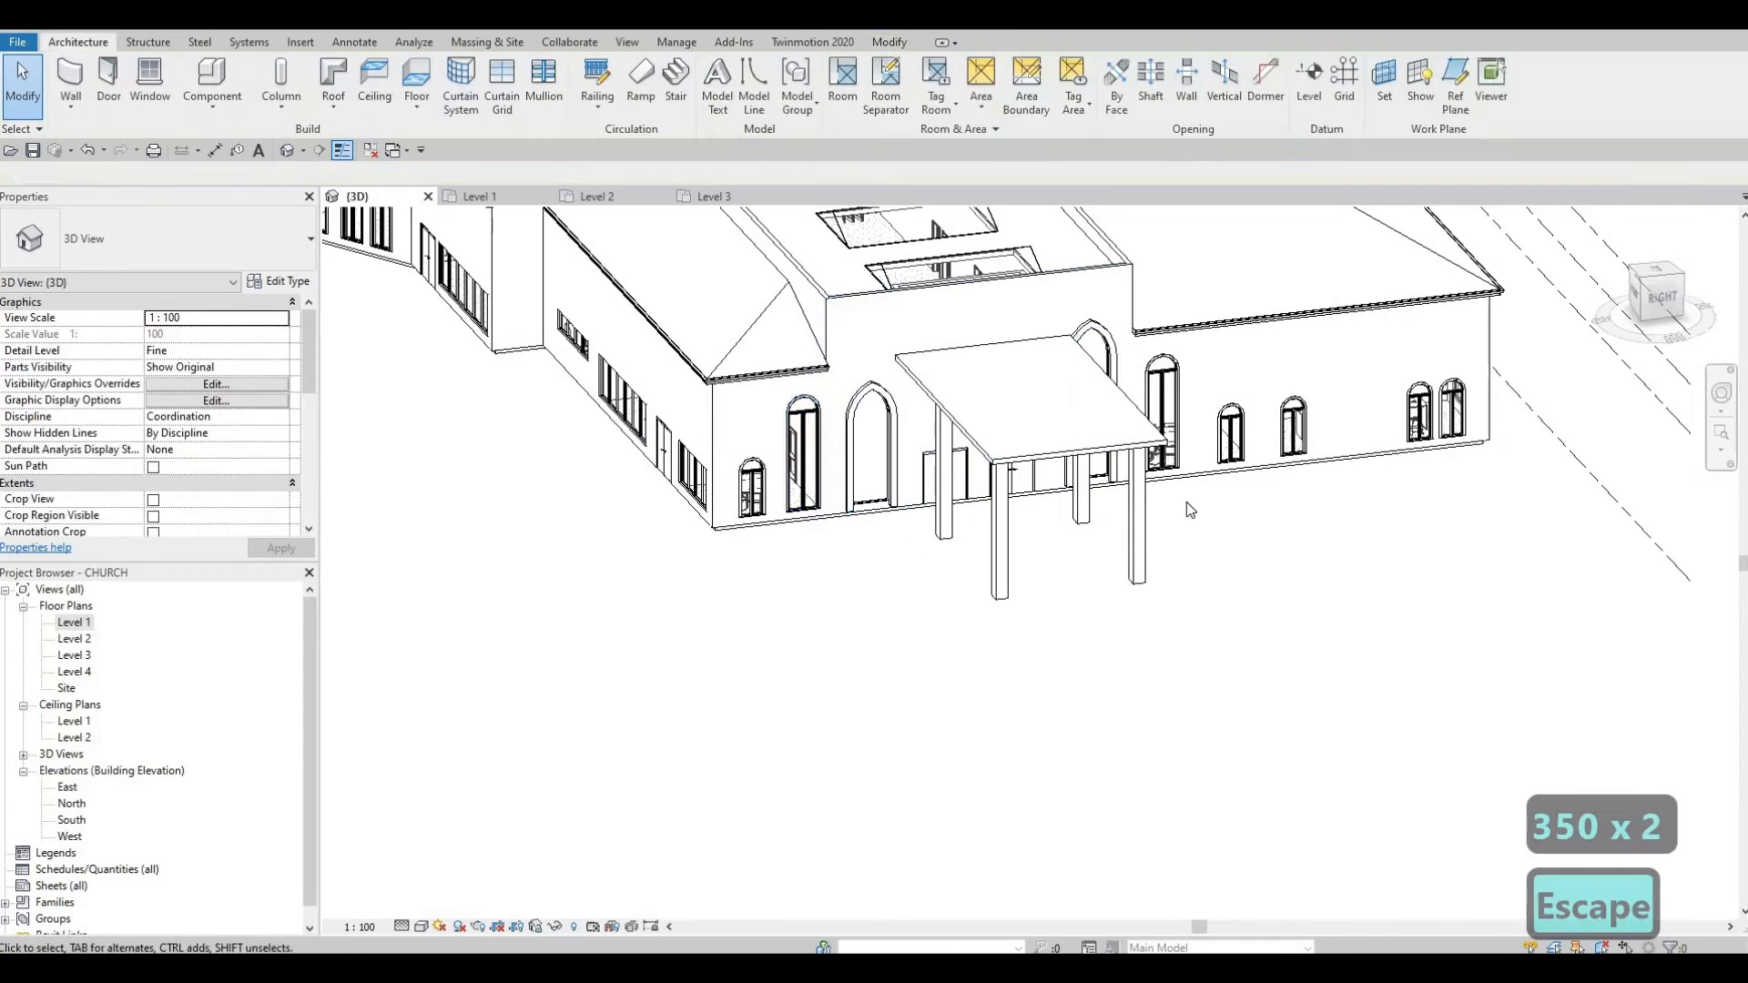
Step: Select the casement window left of the porch and browse the window type list
click(803, 456)
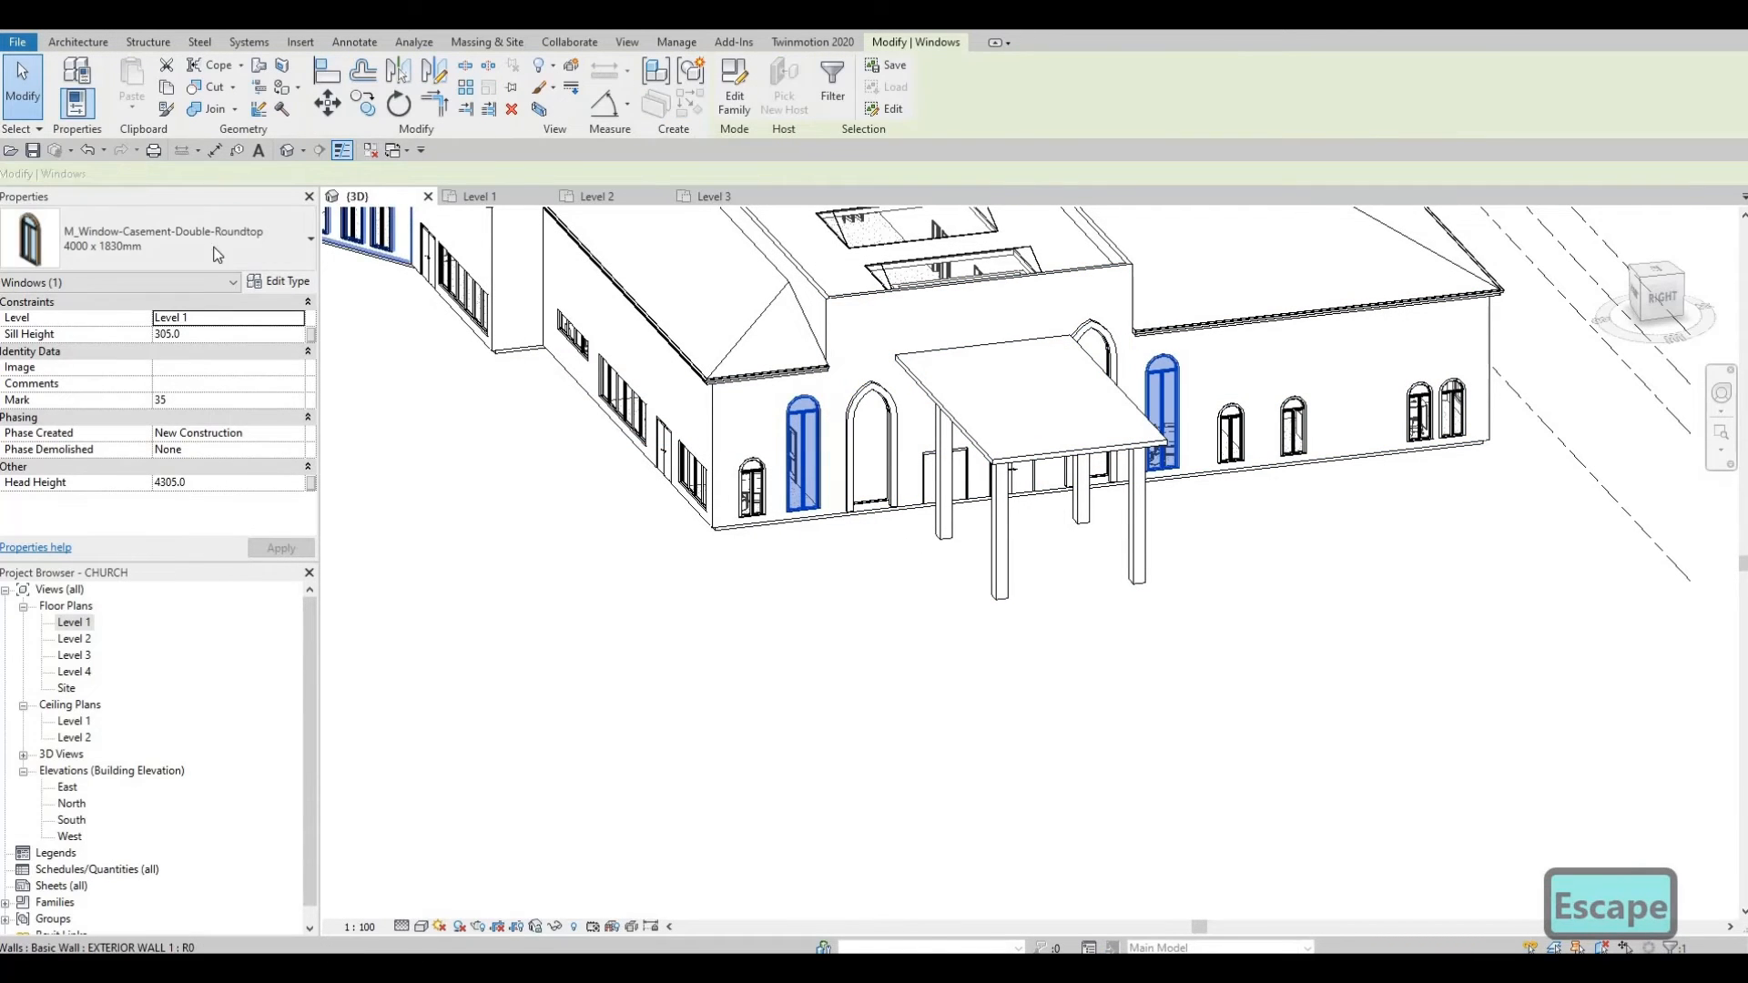
click(173, 238)
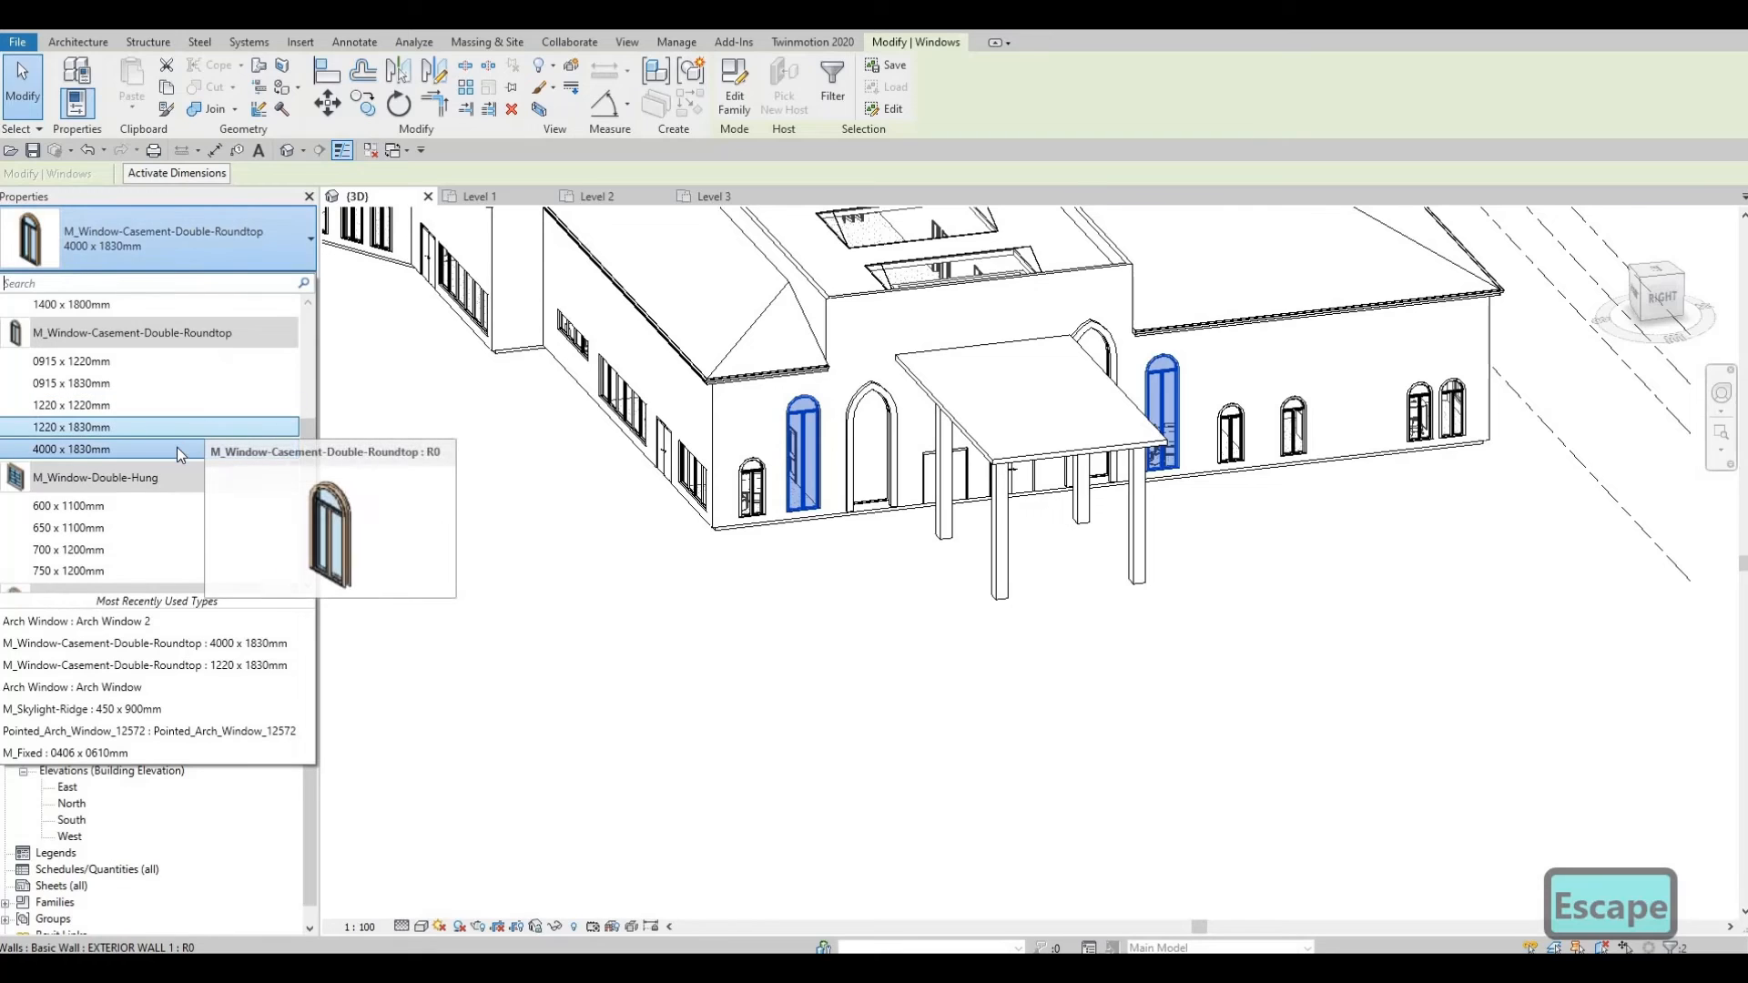
scroll(175, 450, down, 3)
scroll(167, 451, up, 10)
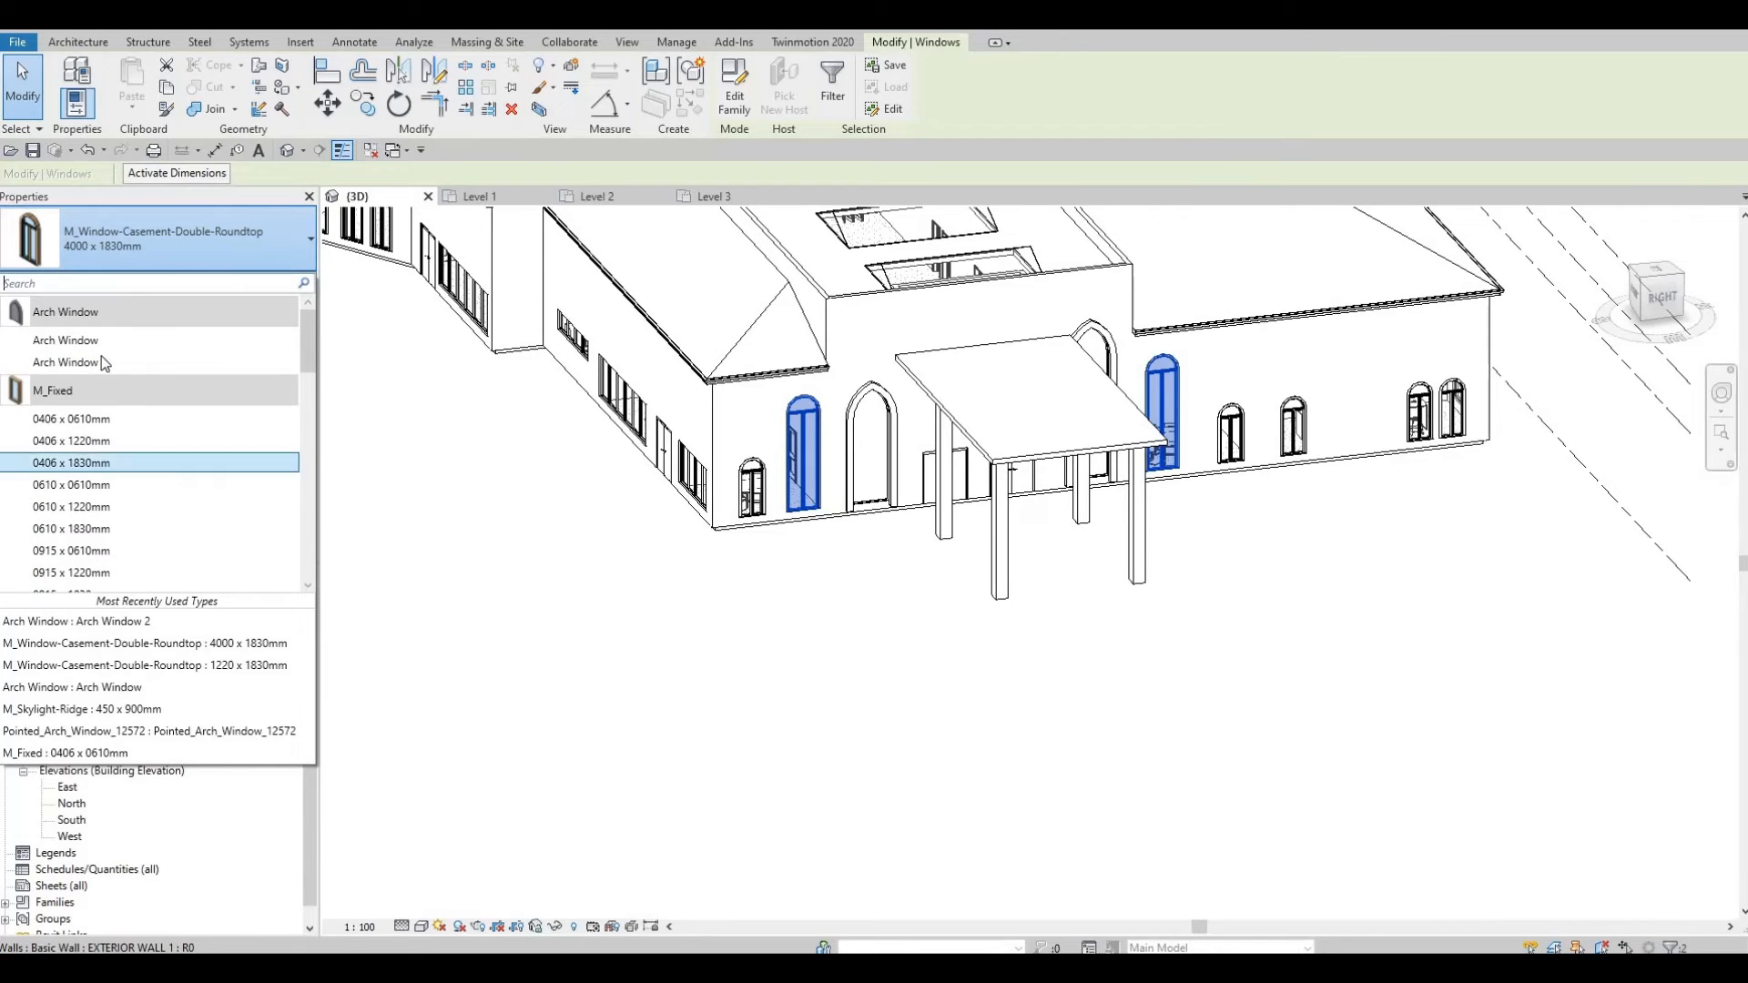
key(Escape)
Step: Change the window beside the entrance to the Arch Window type
click(857, 424)
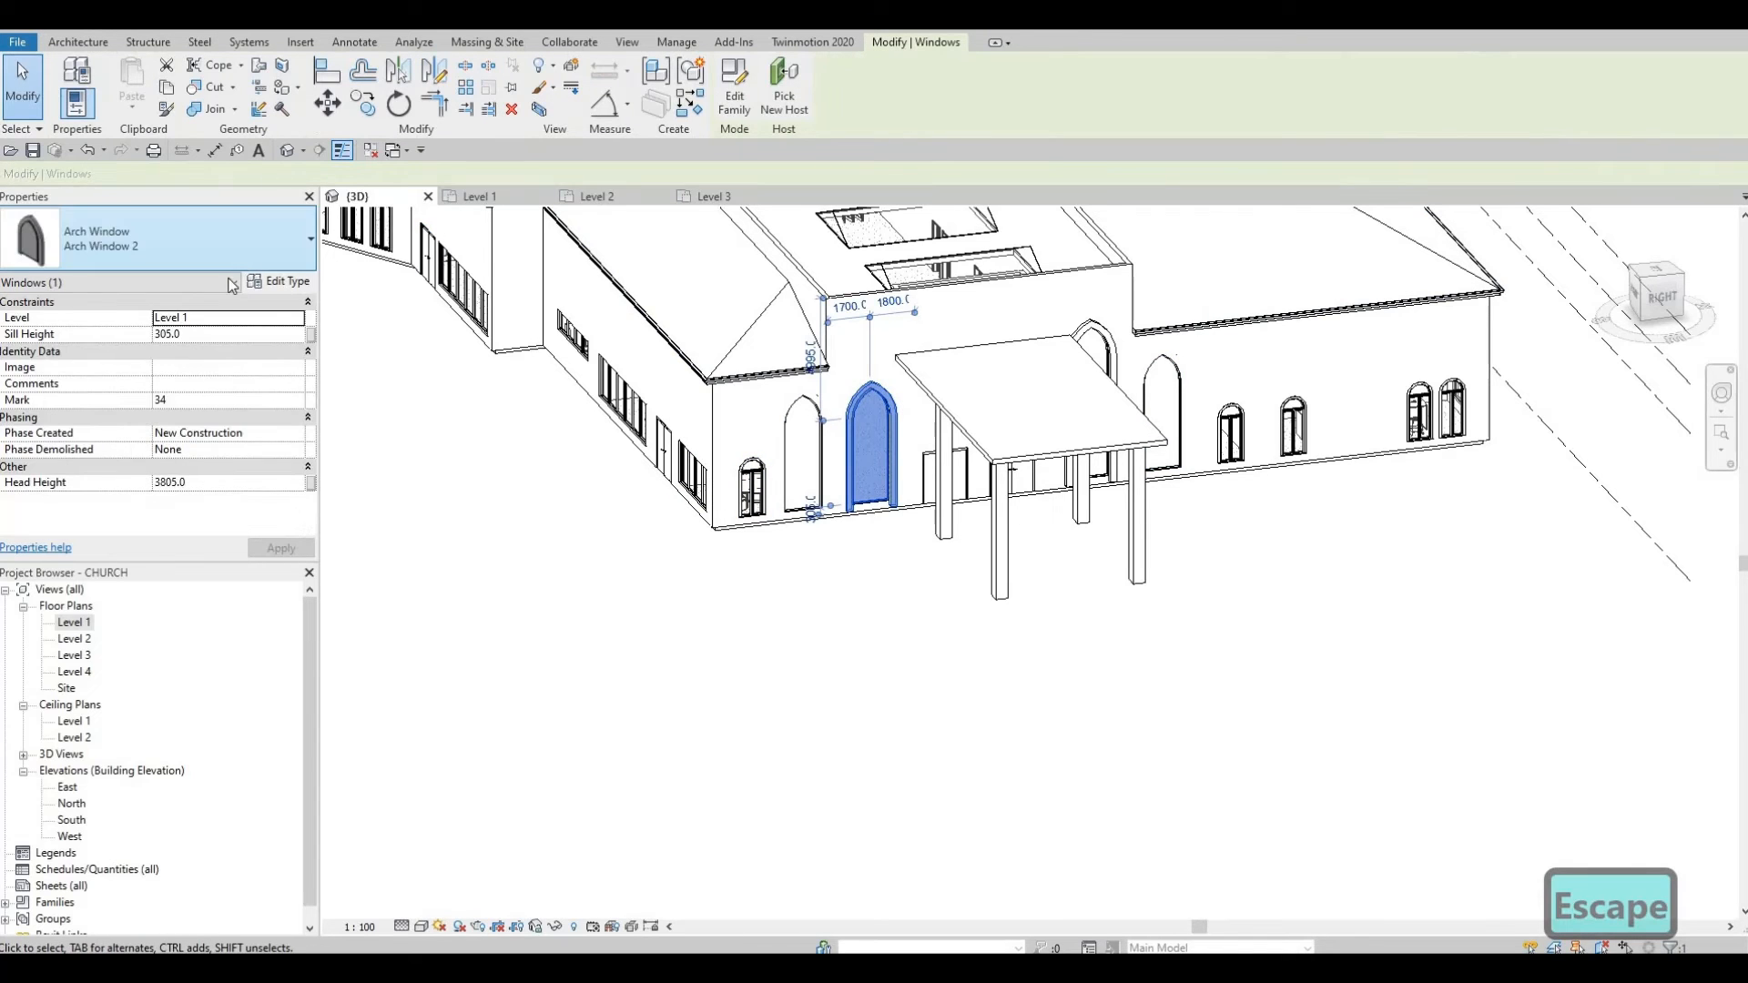
click(182, 239)
click(195, 330)
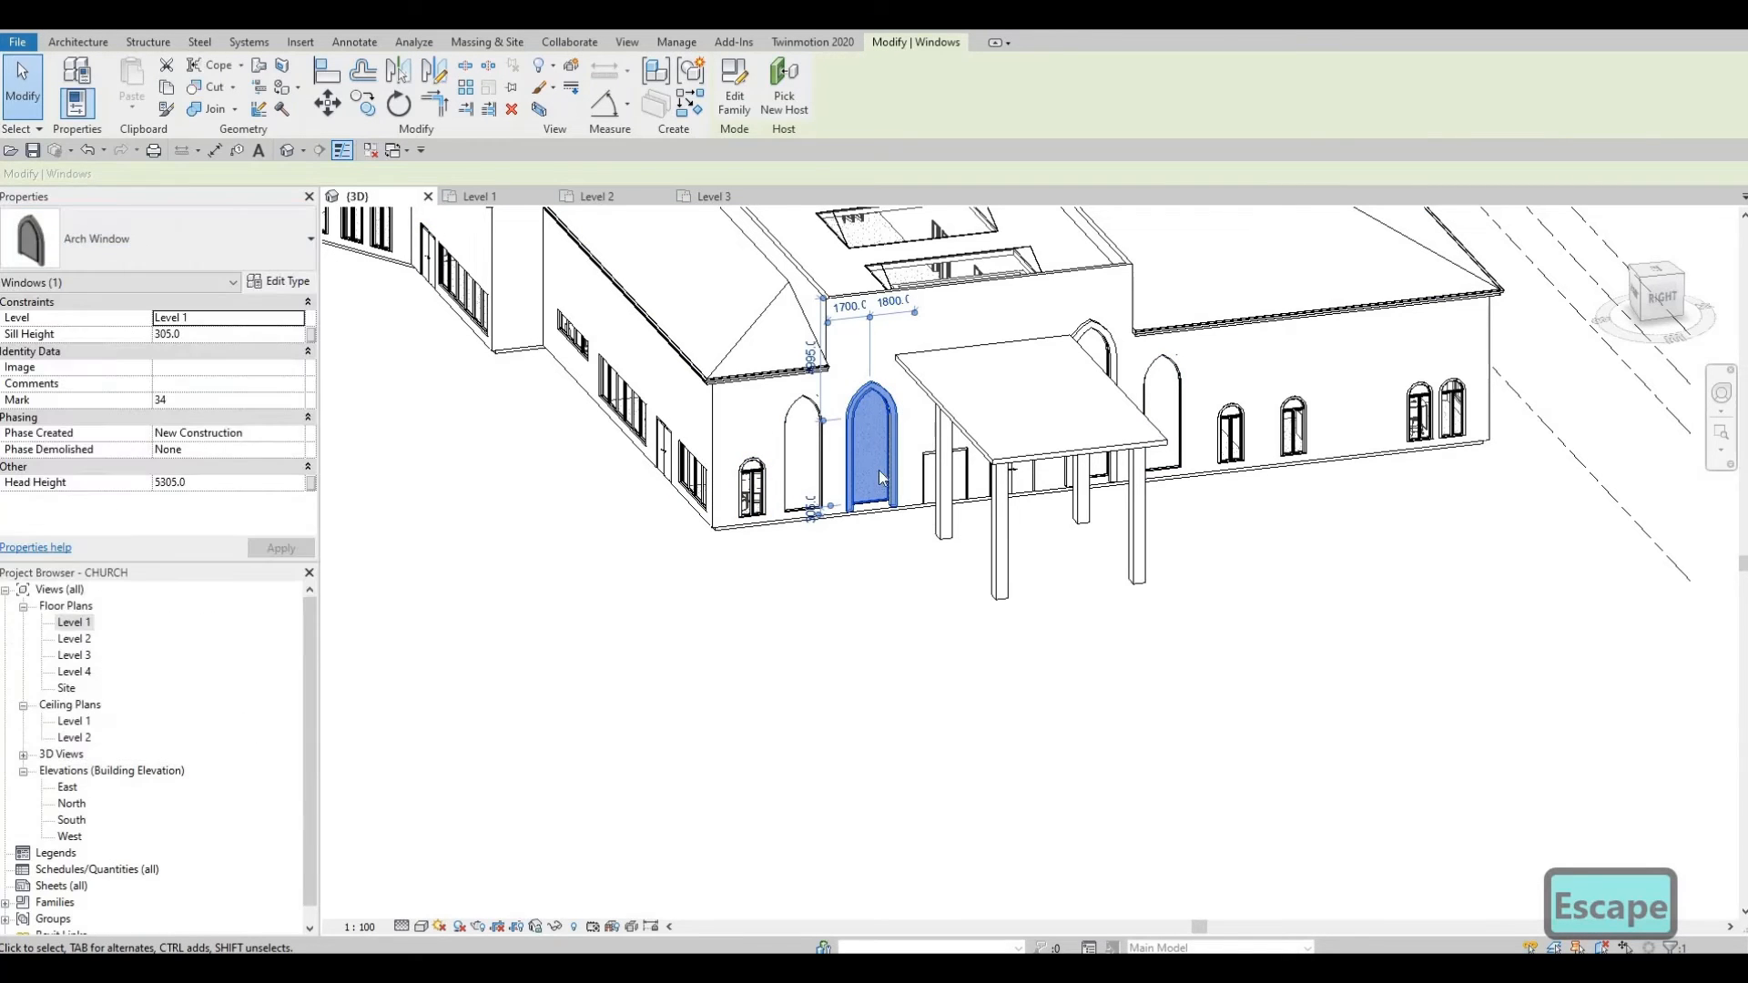
key(Escape)
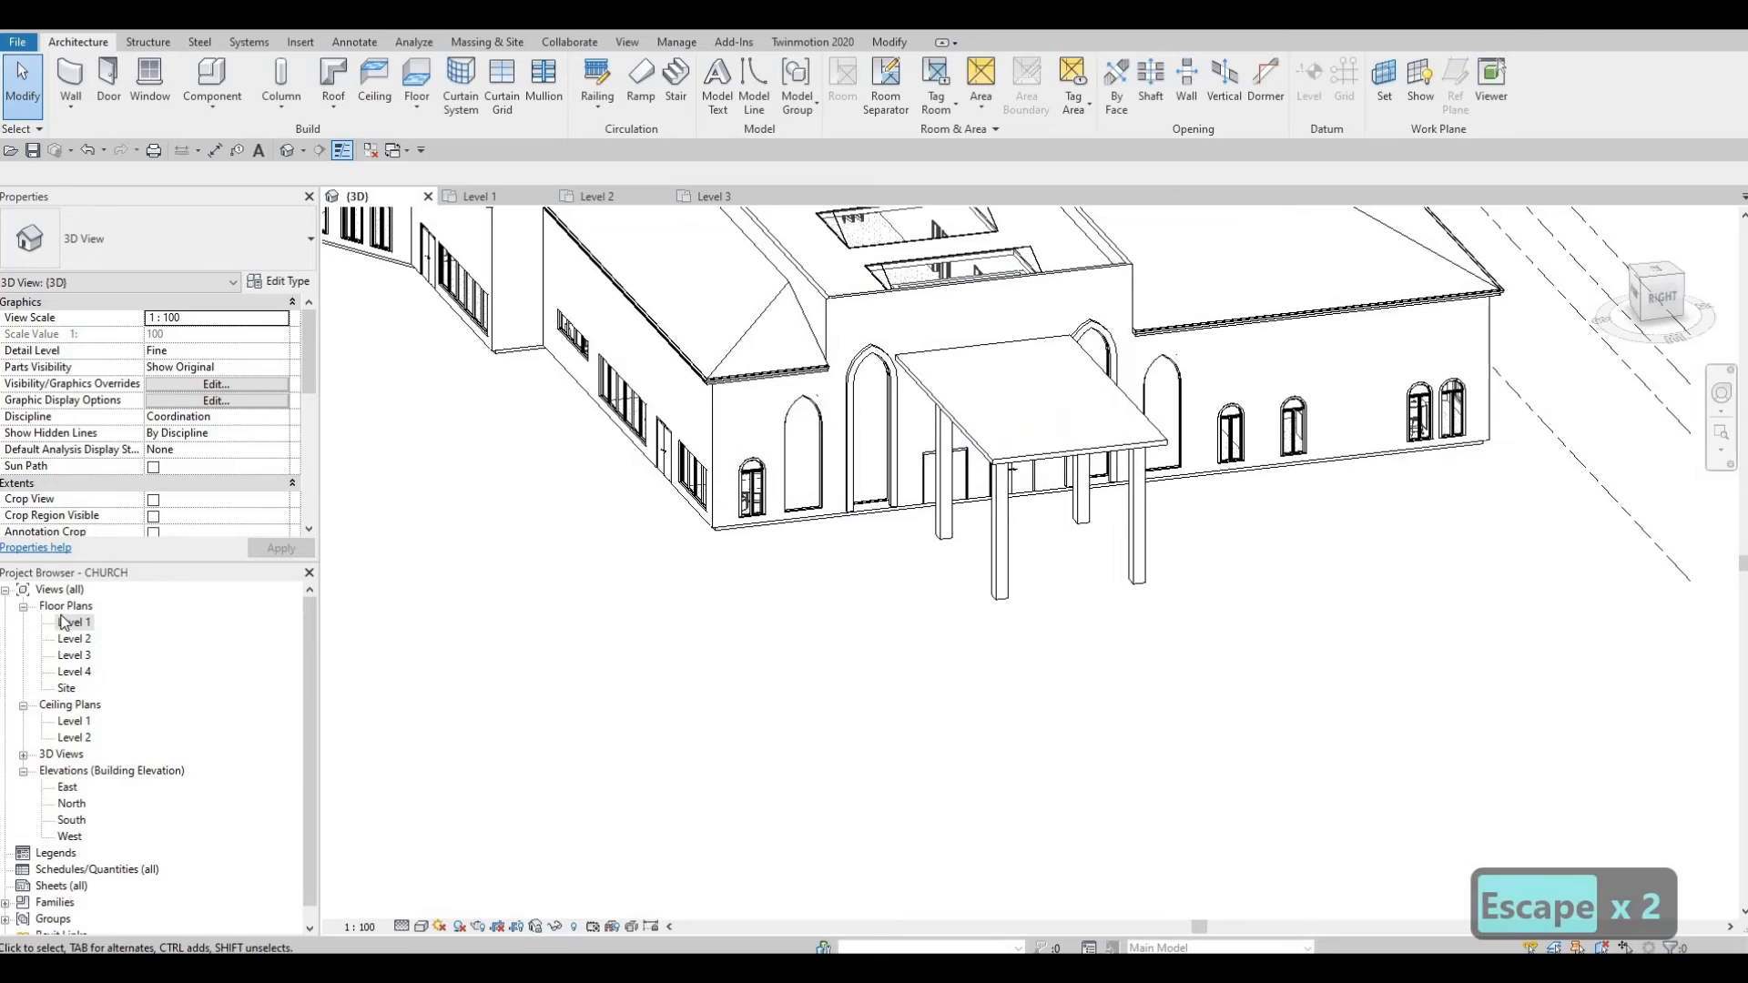
Step: In the Level 1 plan, flip the arch window beside Meeting Room 2 to face outward
key(ctrl+Tab)
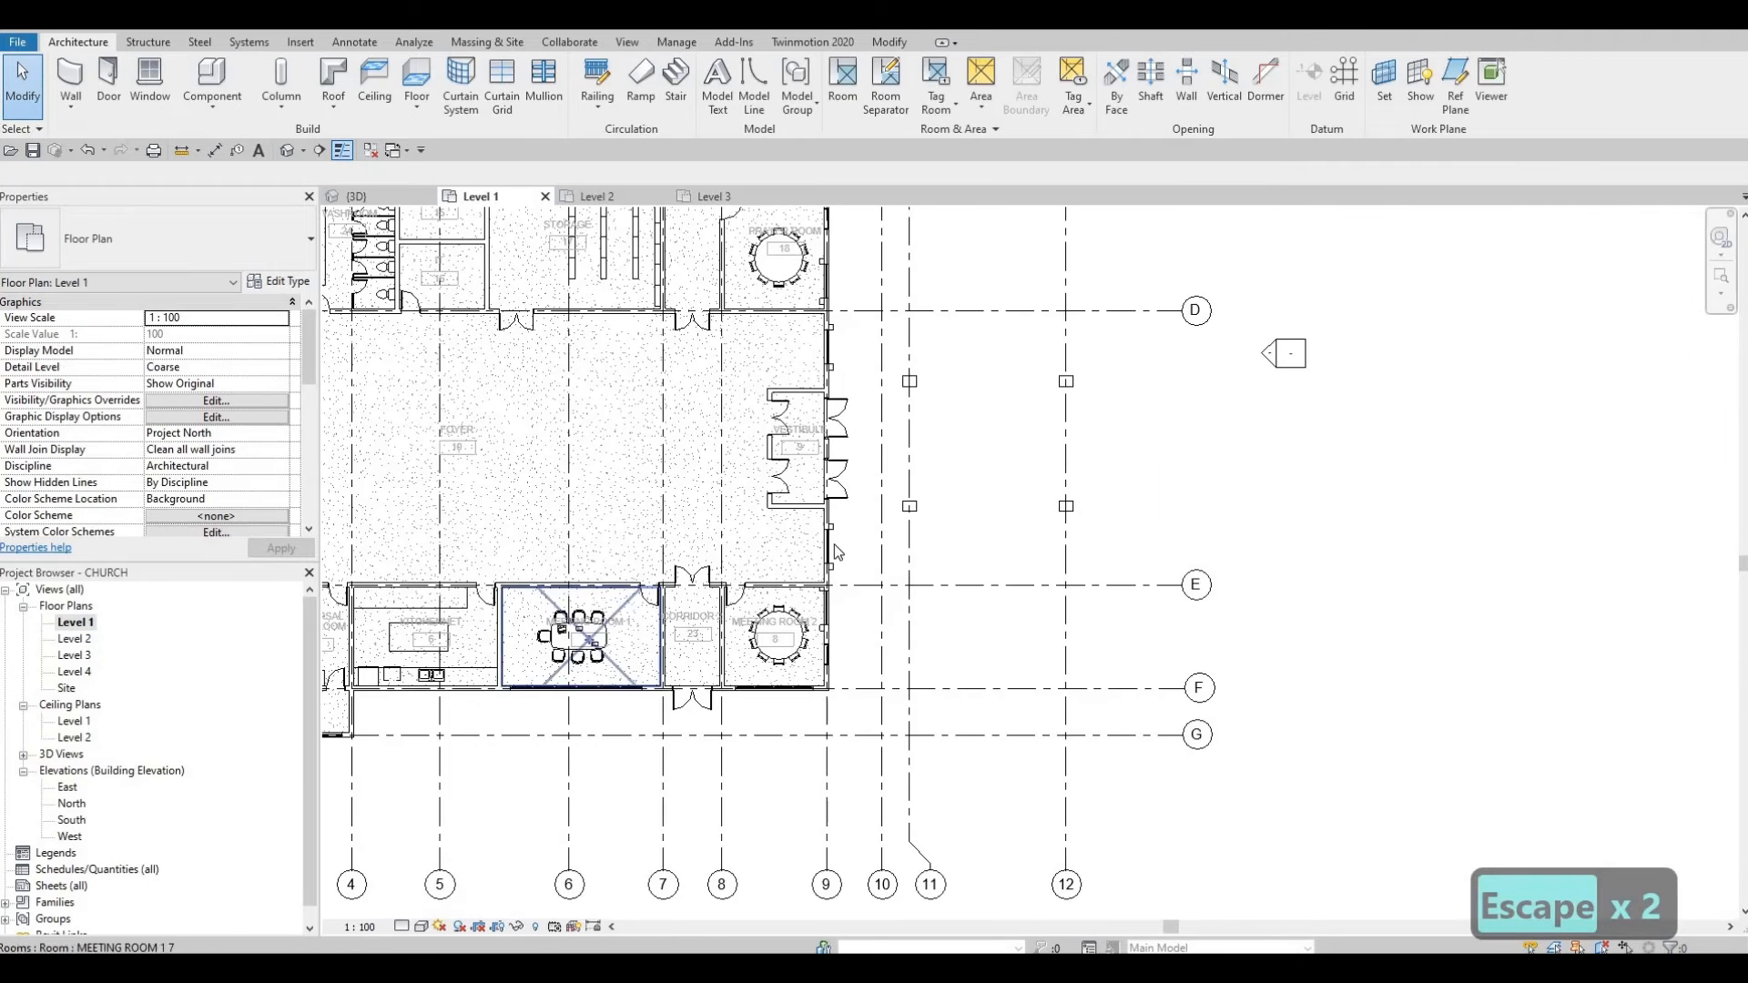
click(829, 608)
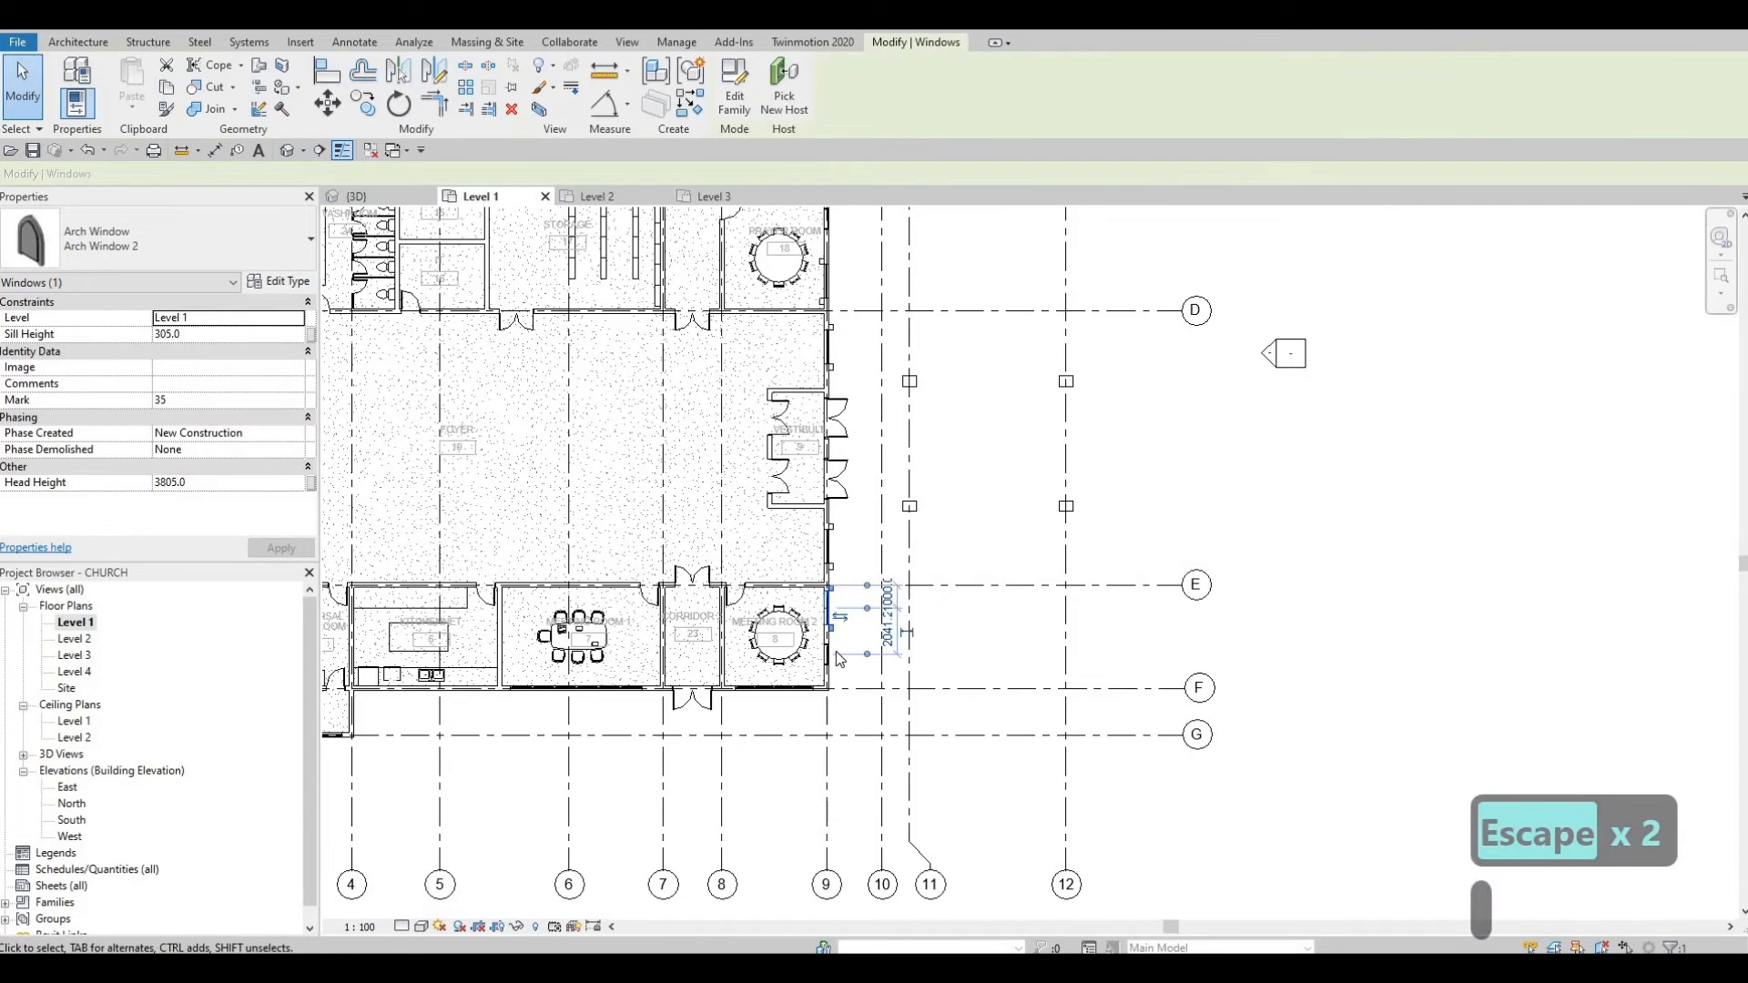
middle_drag(831, 280, 852, 396)
scroll(790, 496, up, 1)
scroll(789, 496, up, 1)
click(786, 499)
key(space)
scroll(862, 522, down, 1)
key(Escape)
key(Escape)
key(ctrl+Tab)
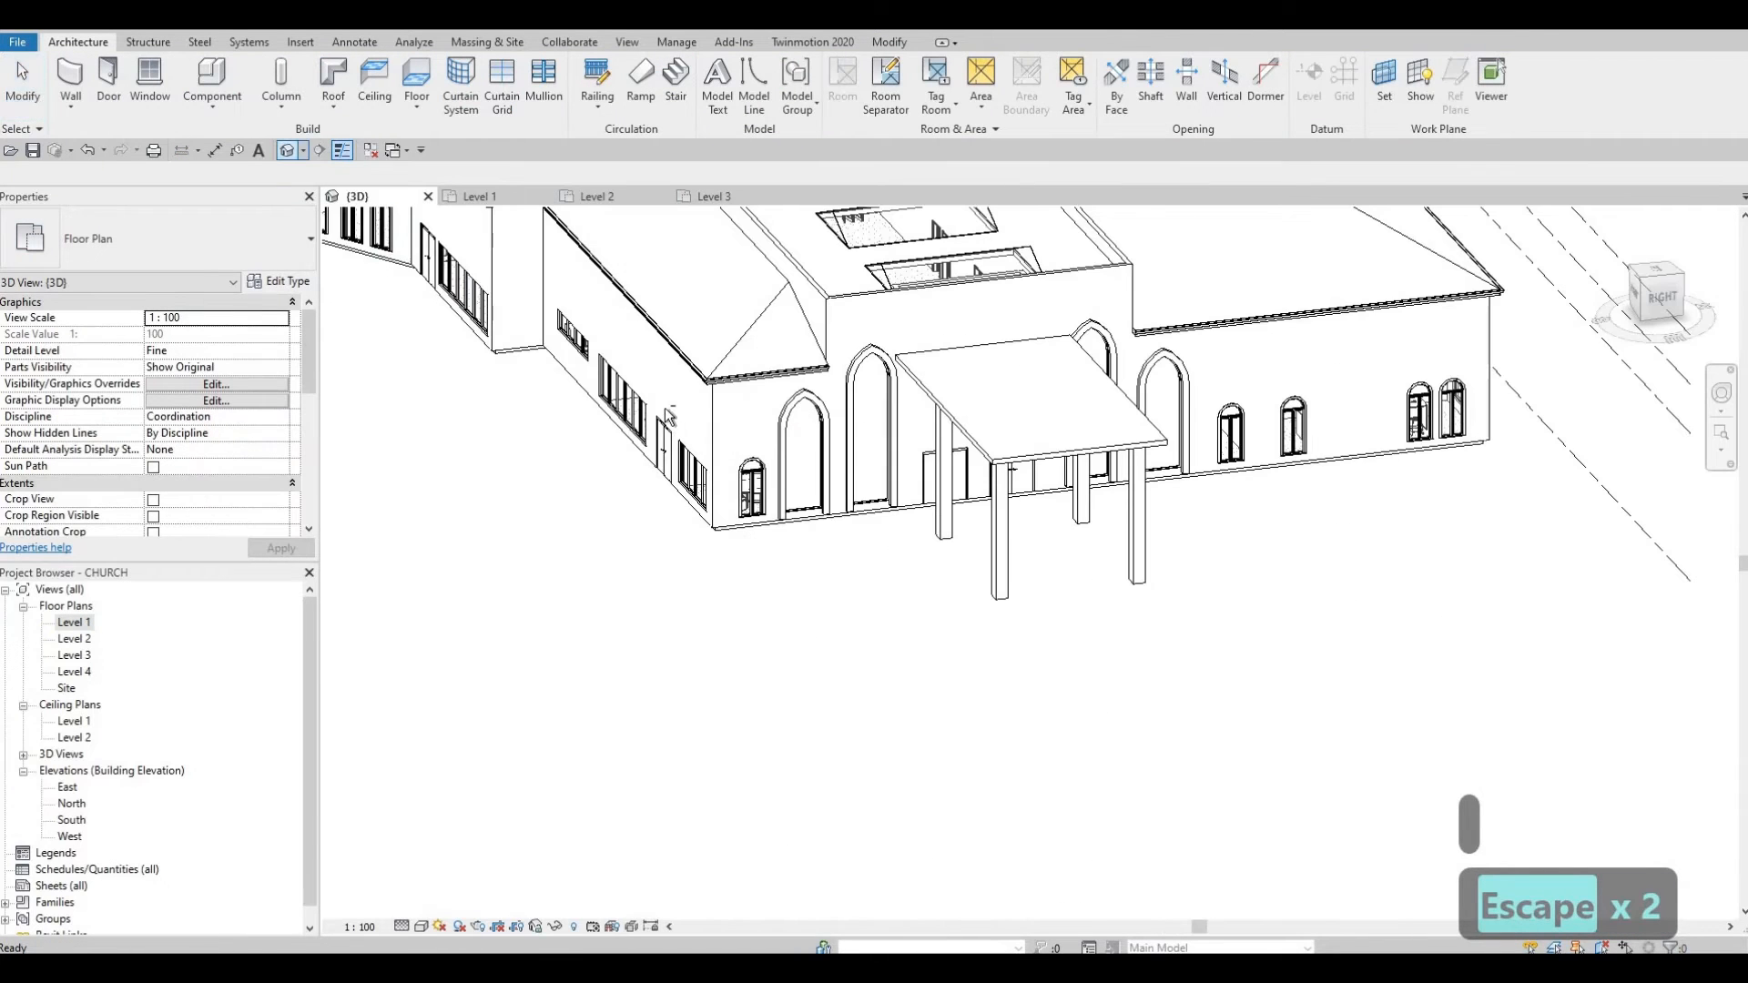
shift+middle_drag(604, 407, 747, 339)
middle_drag(776, 461, 748, 397)
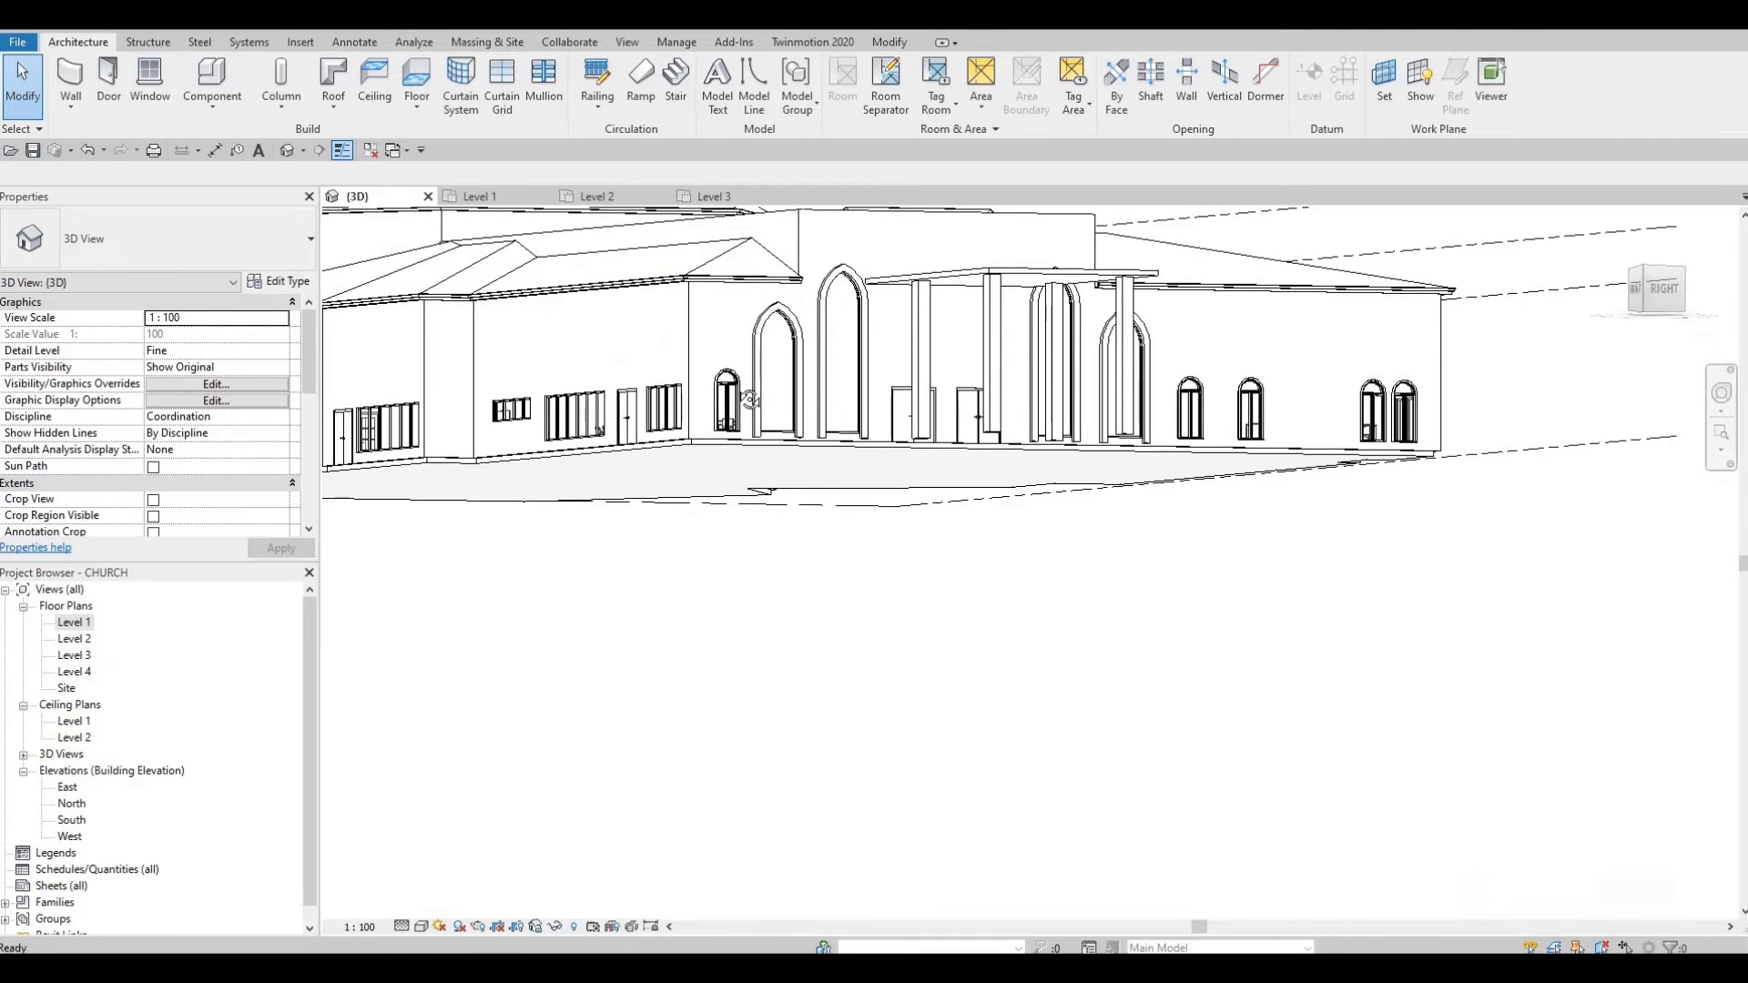
Step: Add a Roof: Fascia along the porch roof's front edge
shift+middle_drag(770, 217, 803, 260)
scroll(800, 239, up, 3)
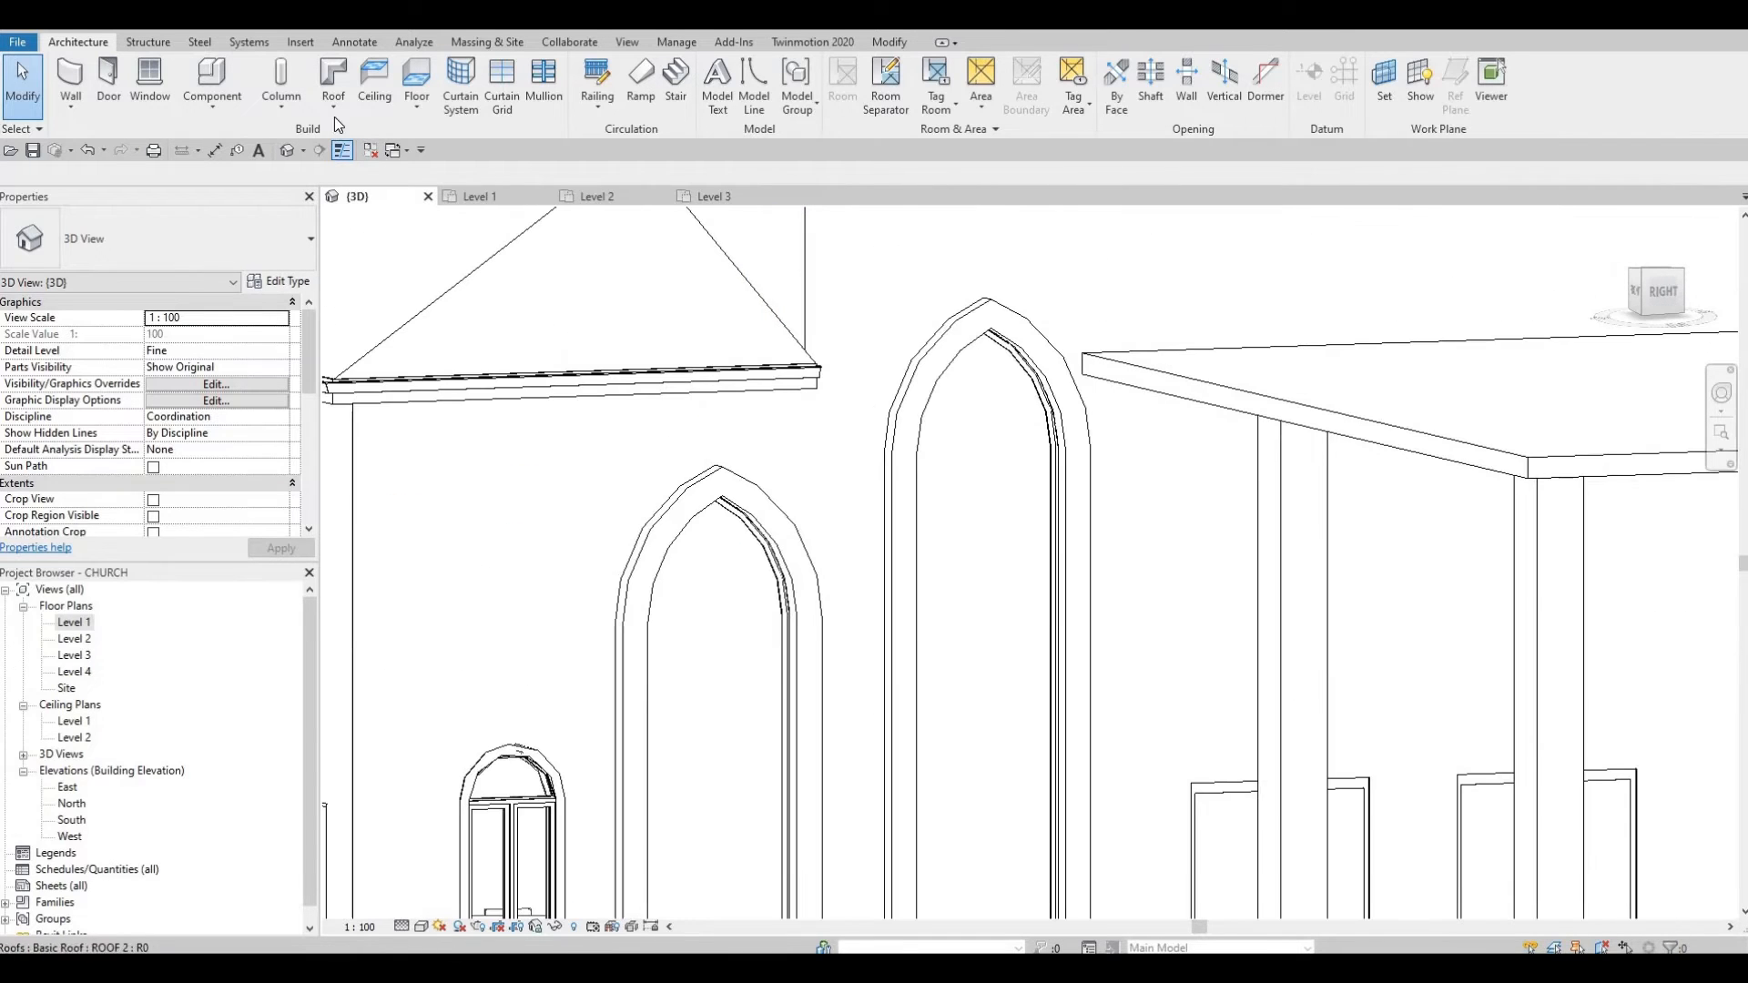
key(Escape)
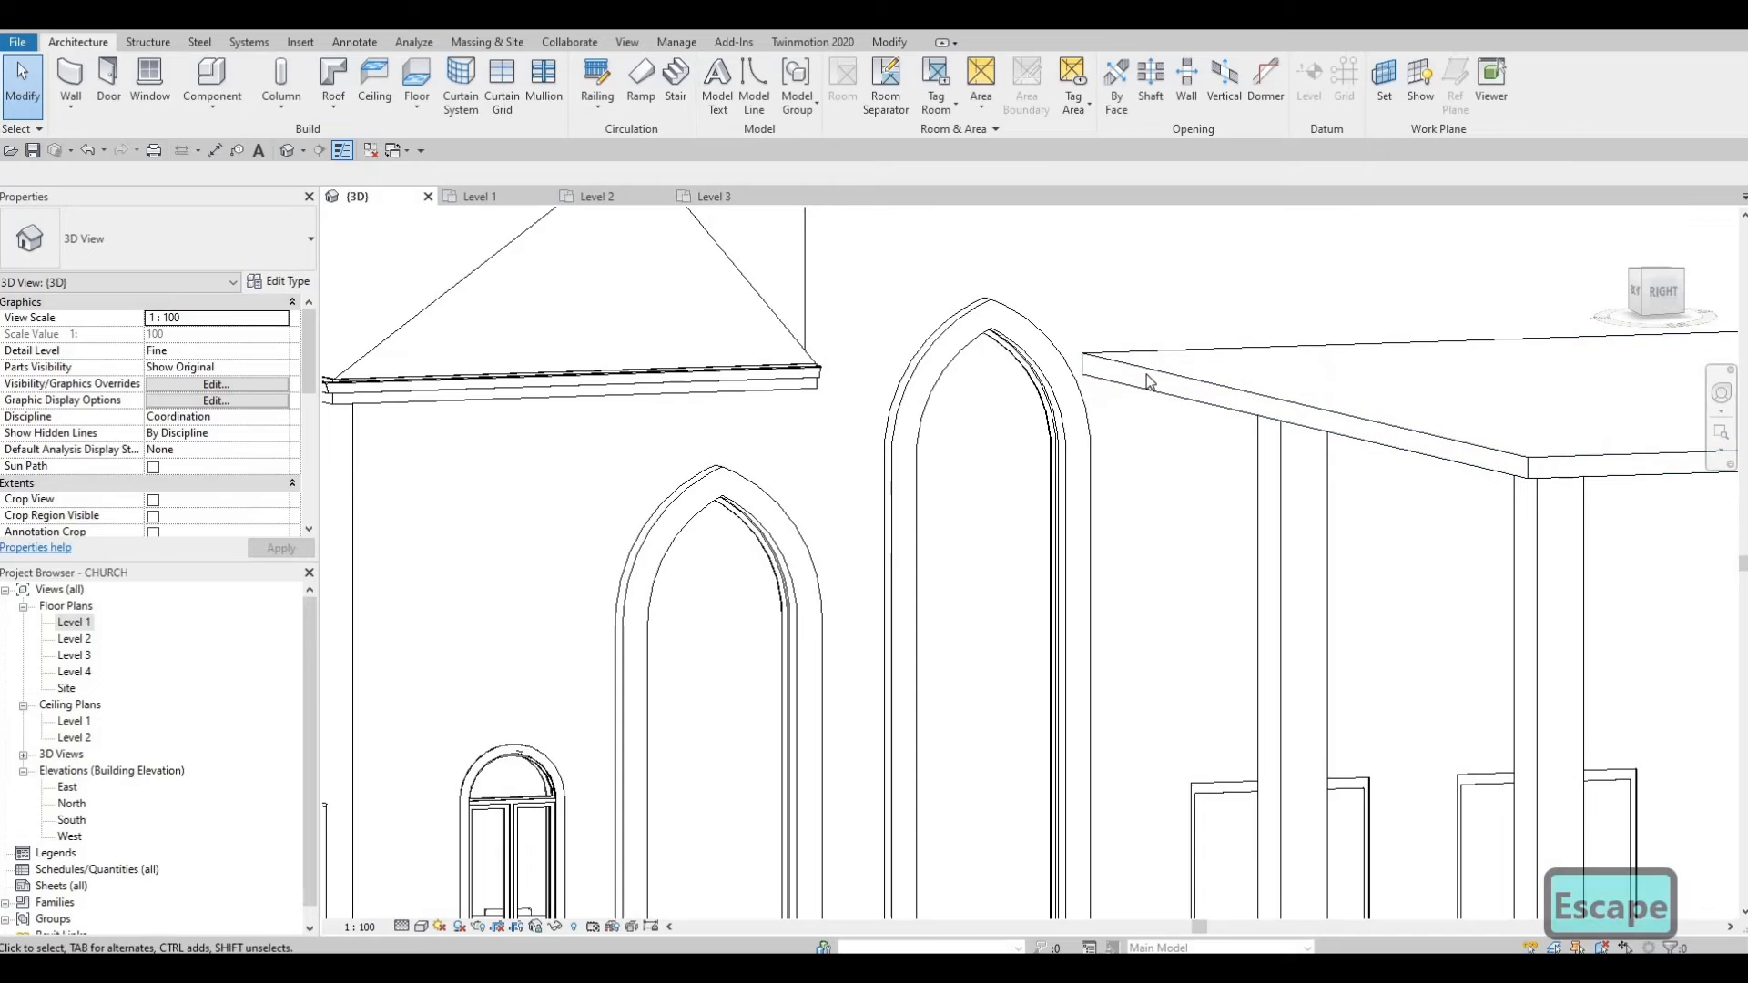
click(1131, 379)
key(Escape)
key(Escape)
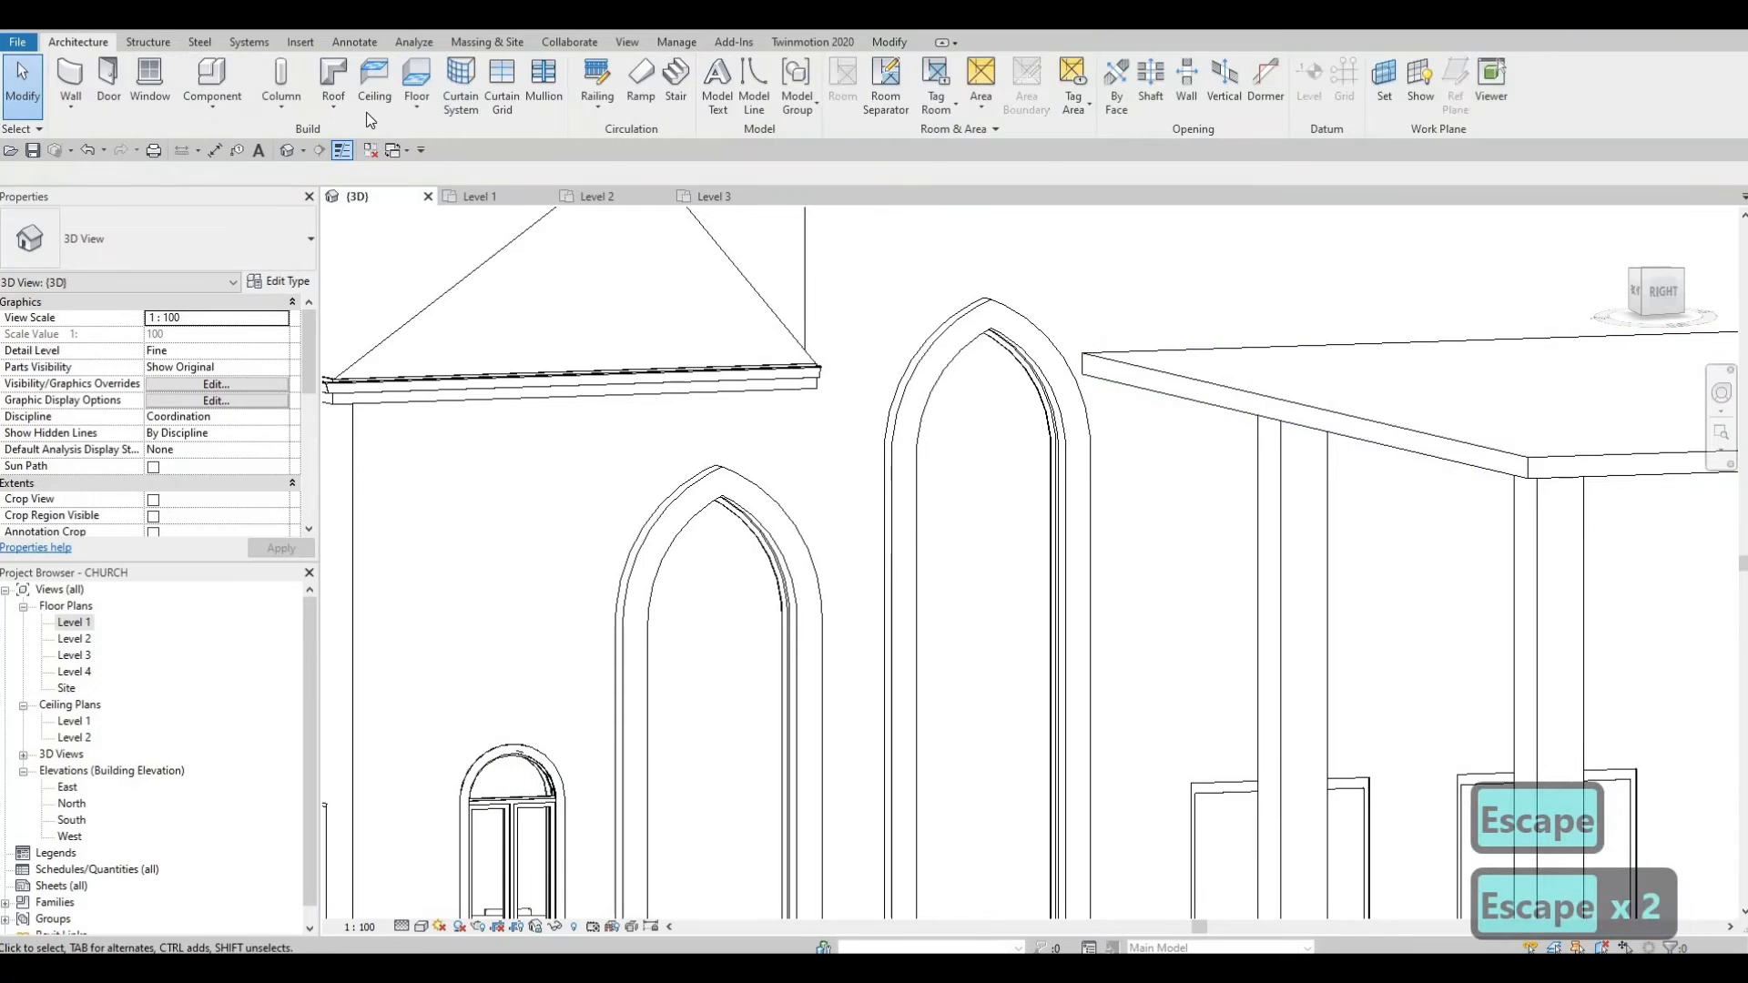
click(333, 107)
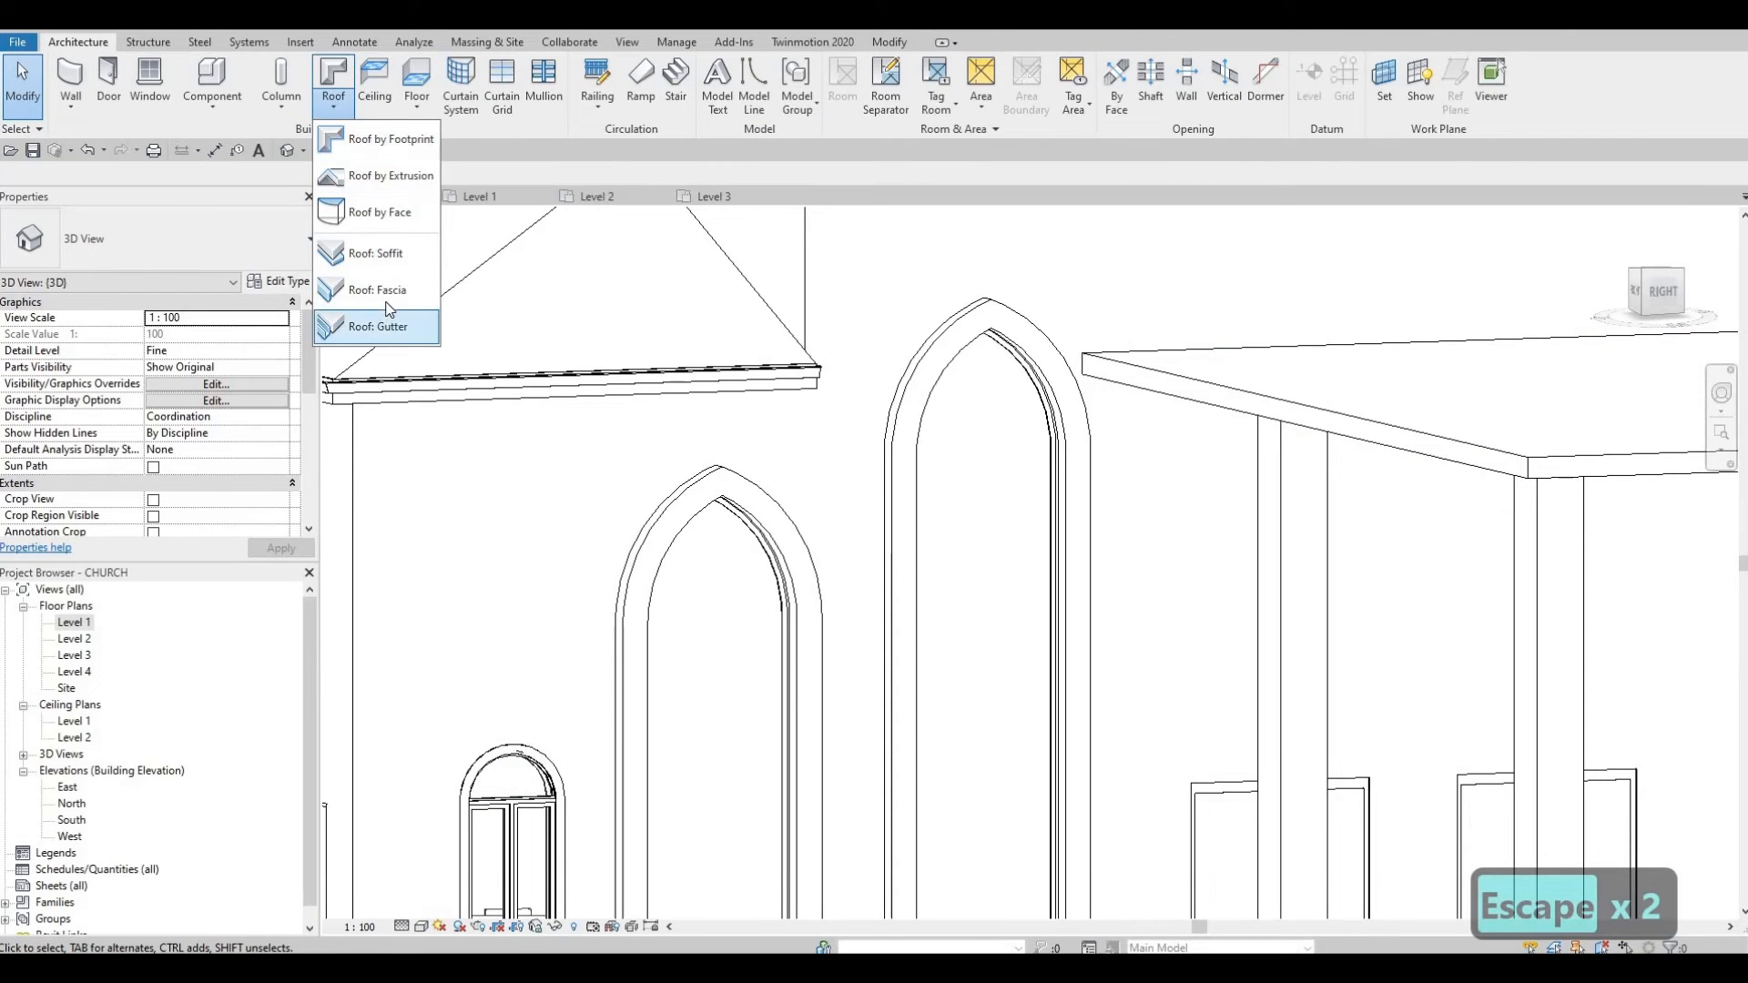
click(377, 289)
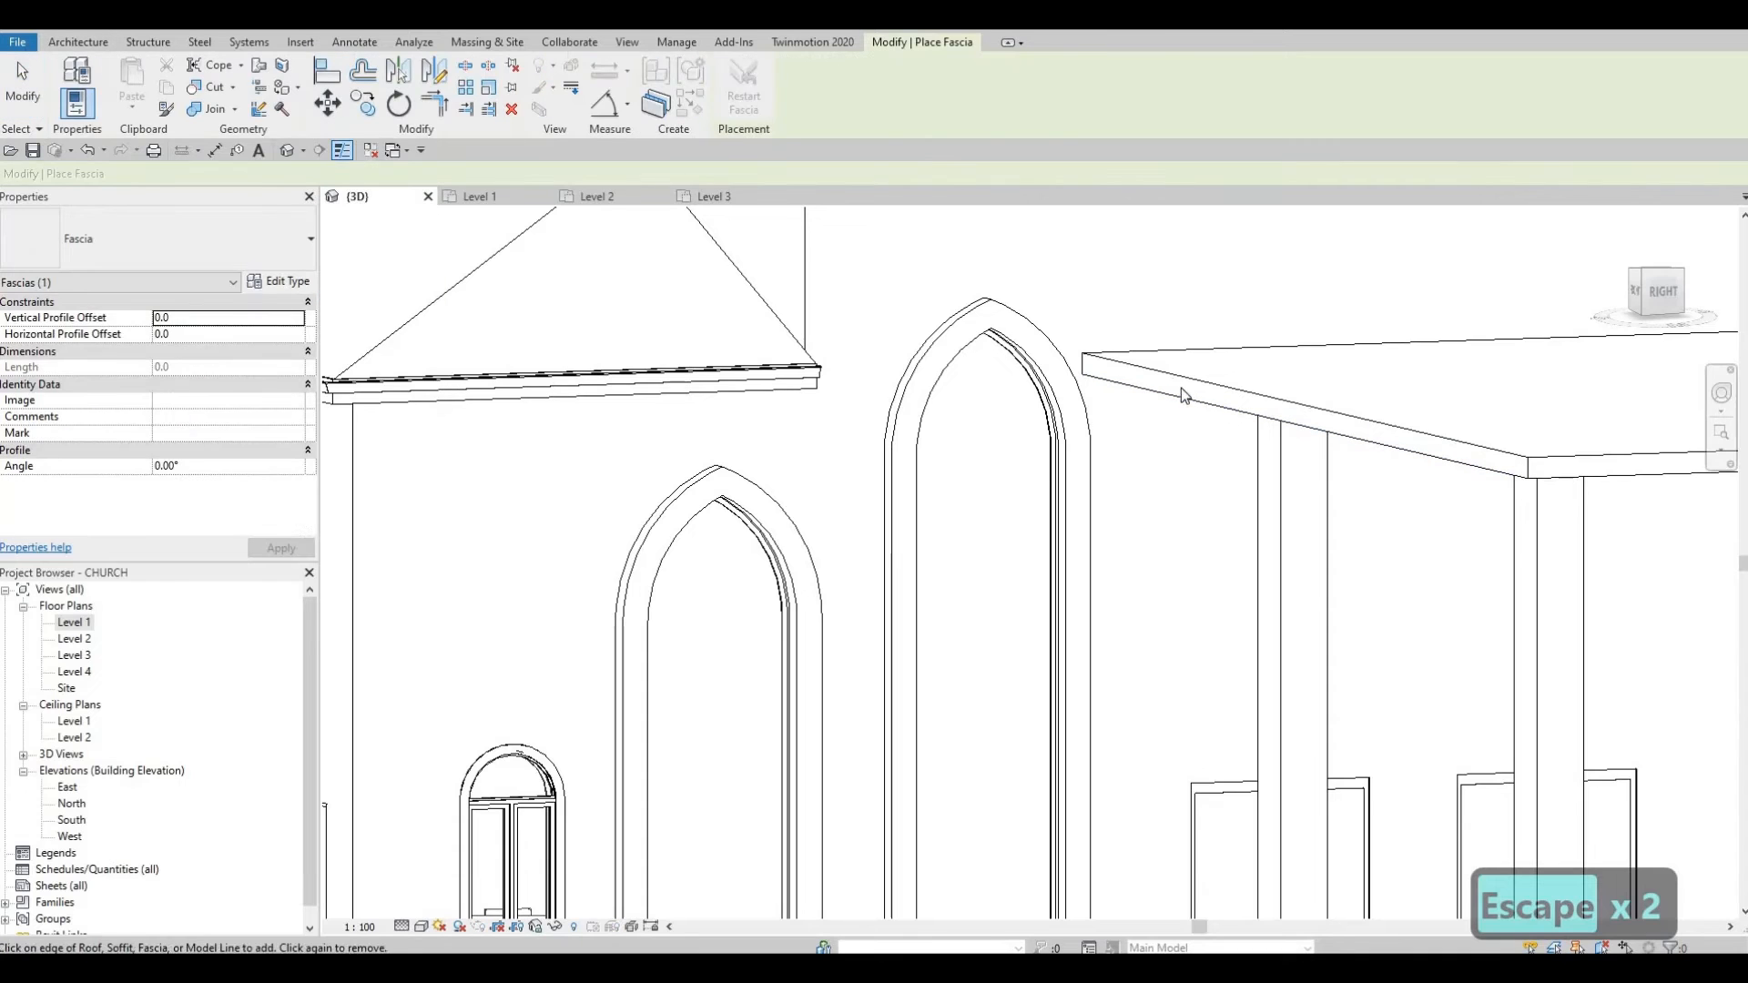
click(1052, 390)
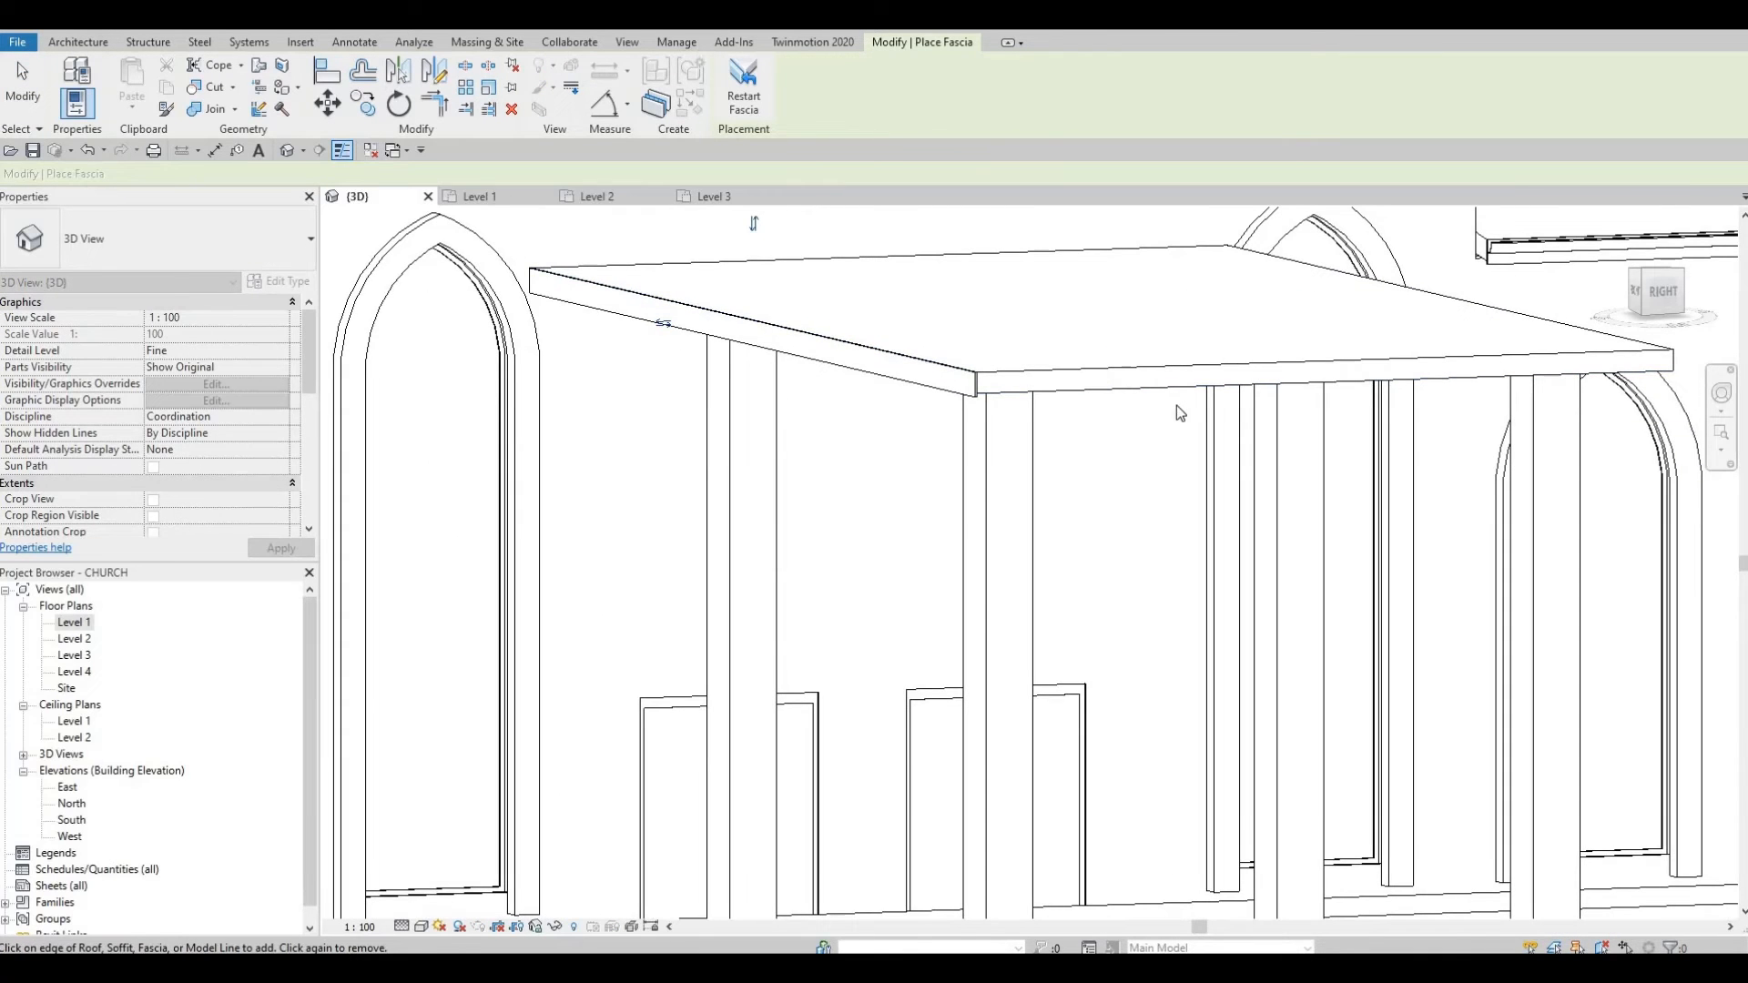
shift+middle_drag(1066, 413, 392, 261)
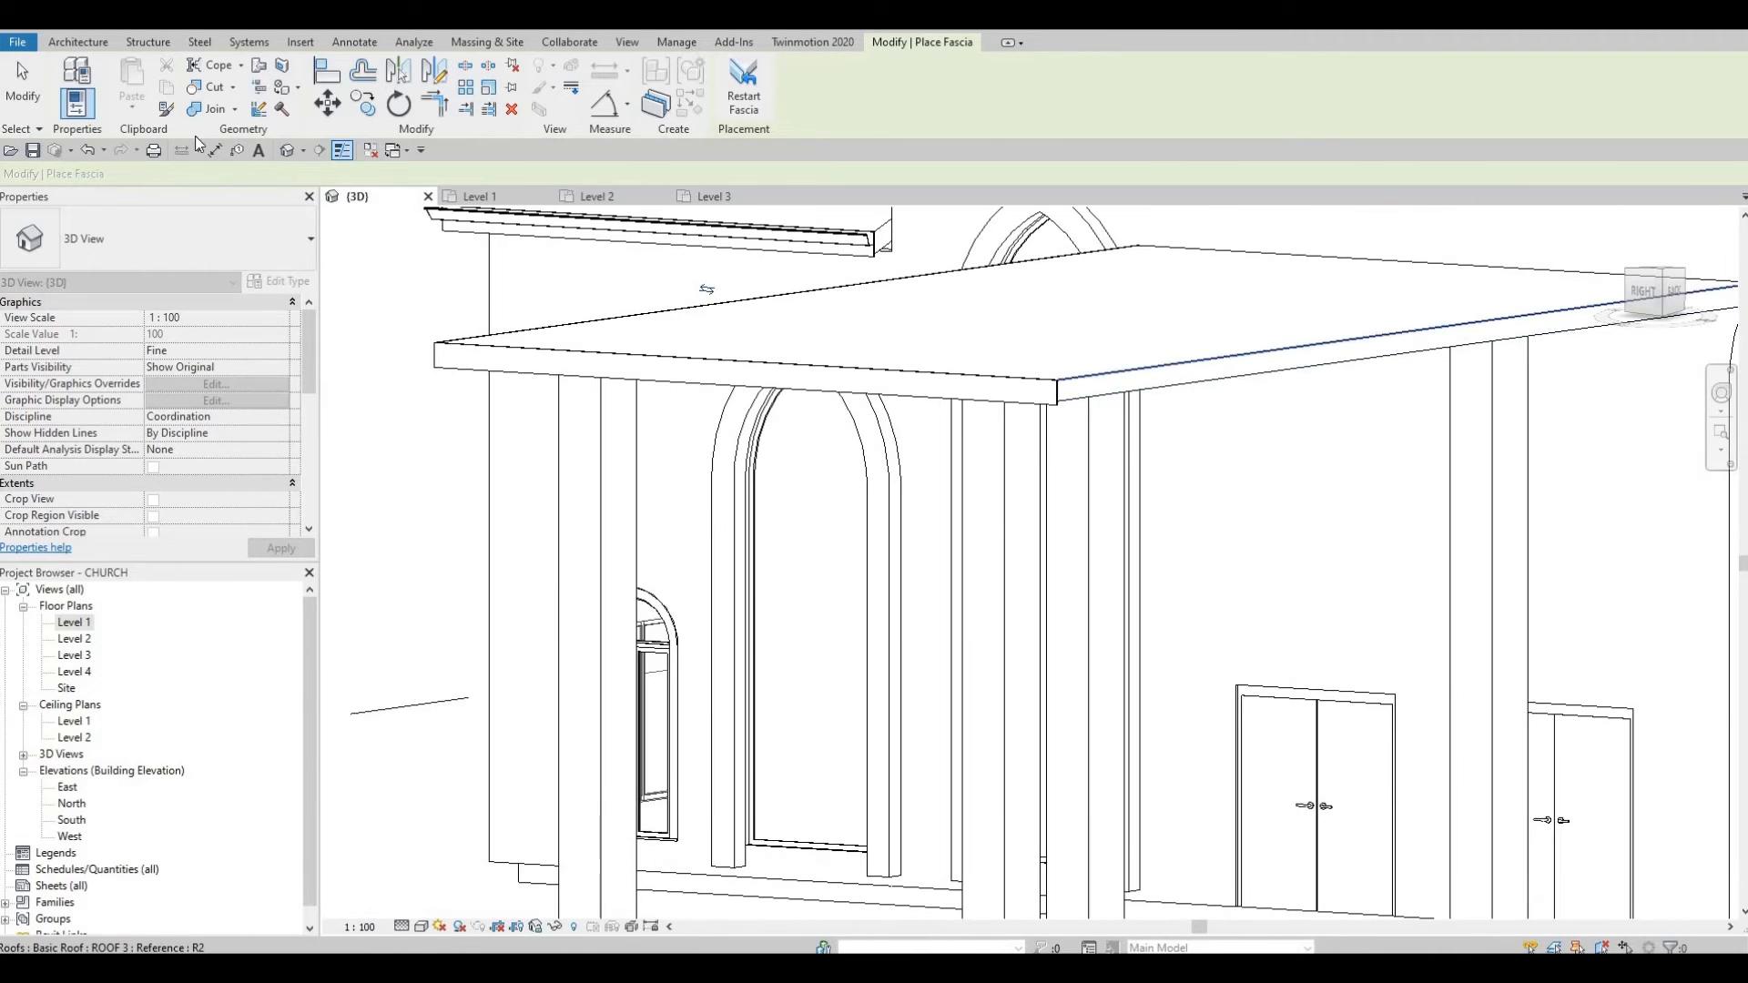
key(Escape)
Step: Add a Roof: Gutter along the porch roof fascia
click(77, 42)
click(333, 105)
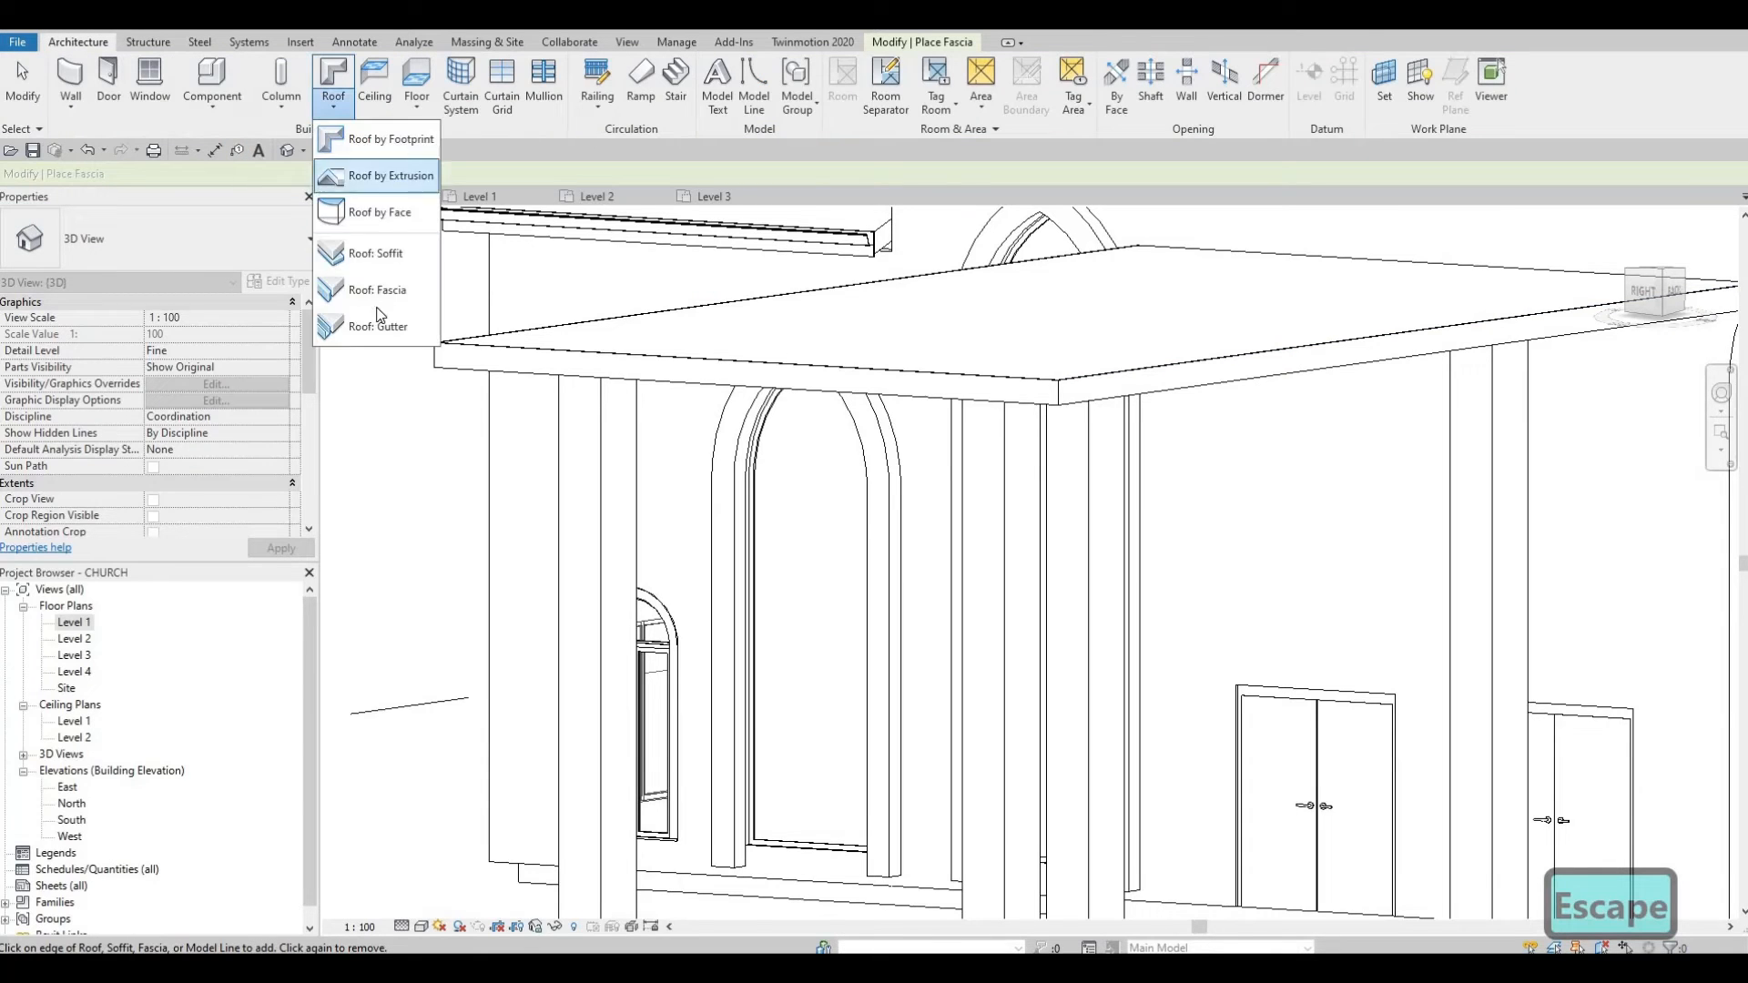
click(377, 326)
shift+middle_drag(546, 382, 728, 332)
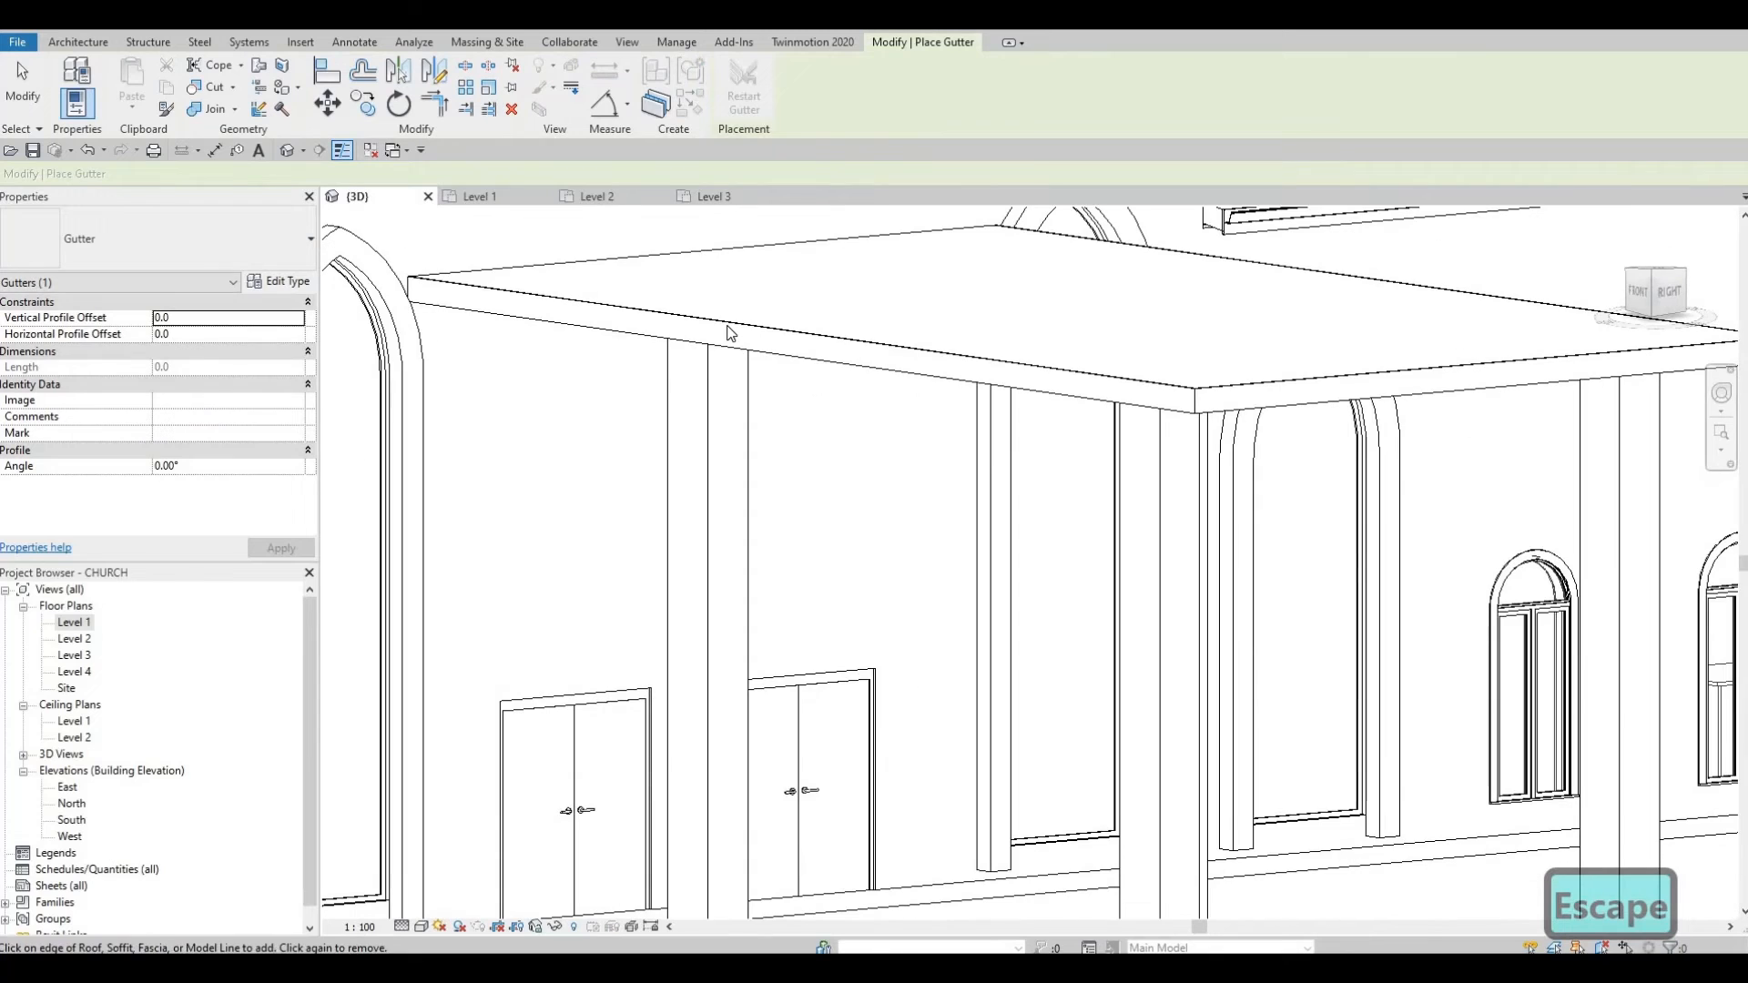
click(1227, 387)
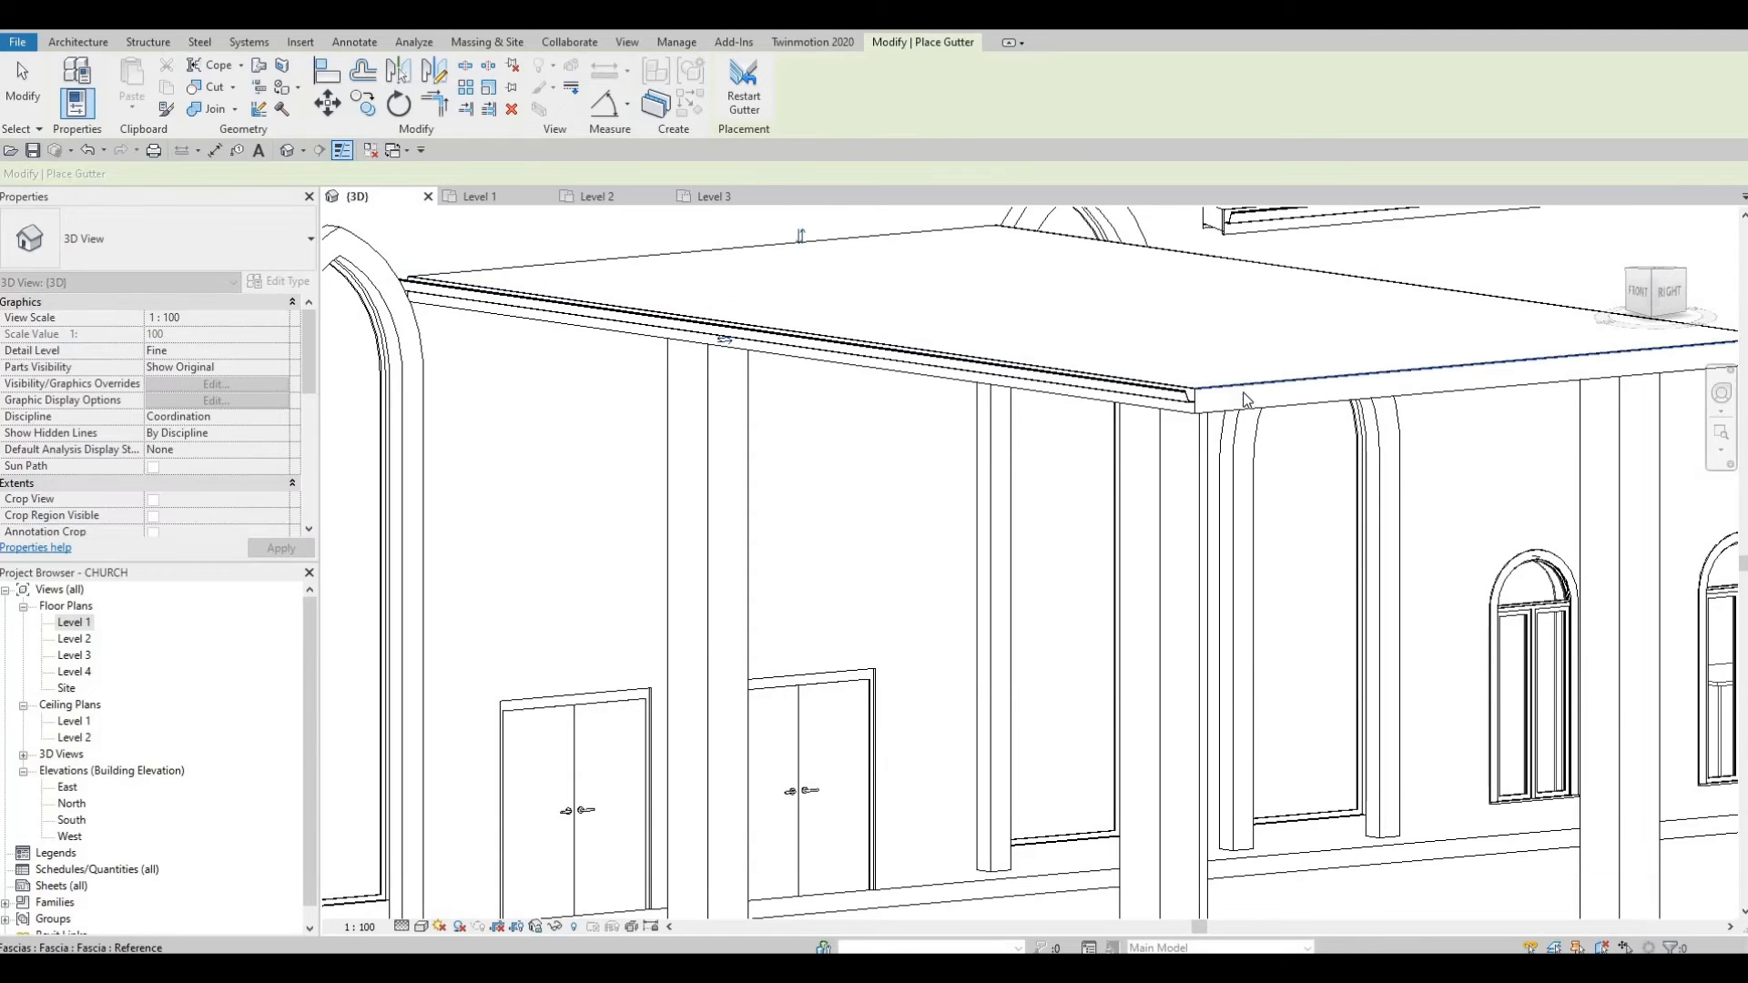
shift+middle_drag(1129, 451, 1238, 446)
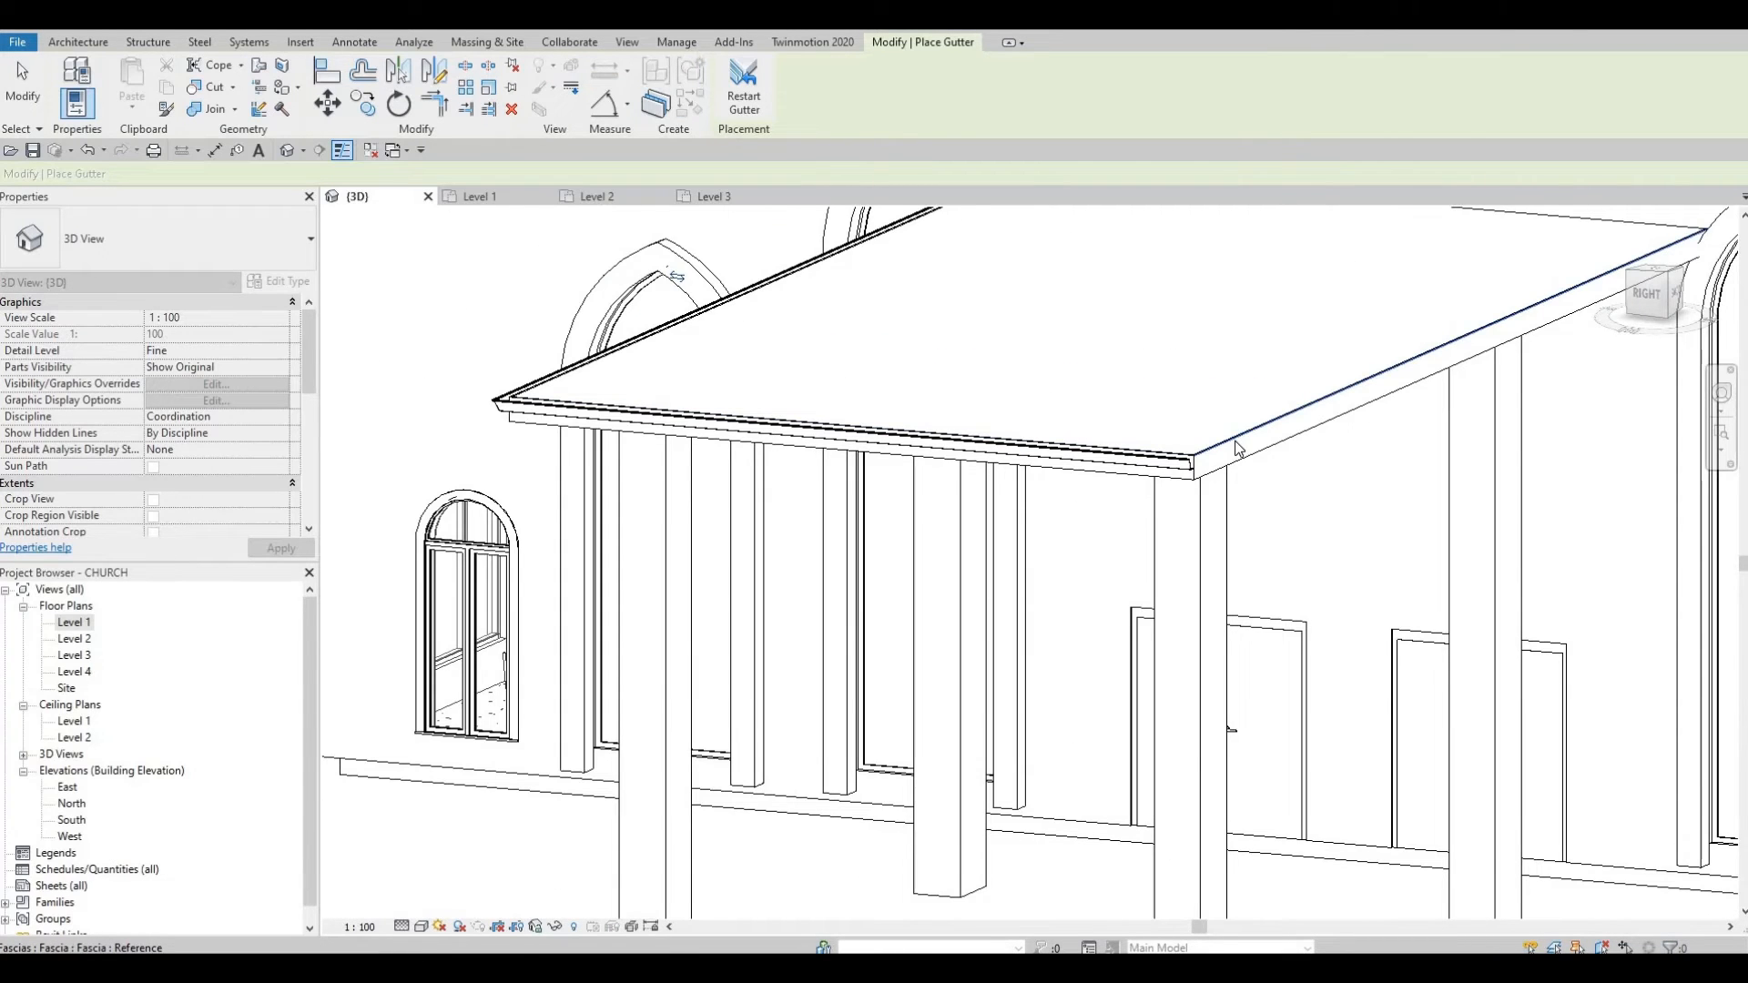
shift+middle_drag(1107, 401, 1319, 477)
key(Escape)
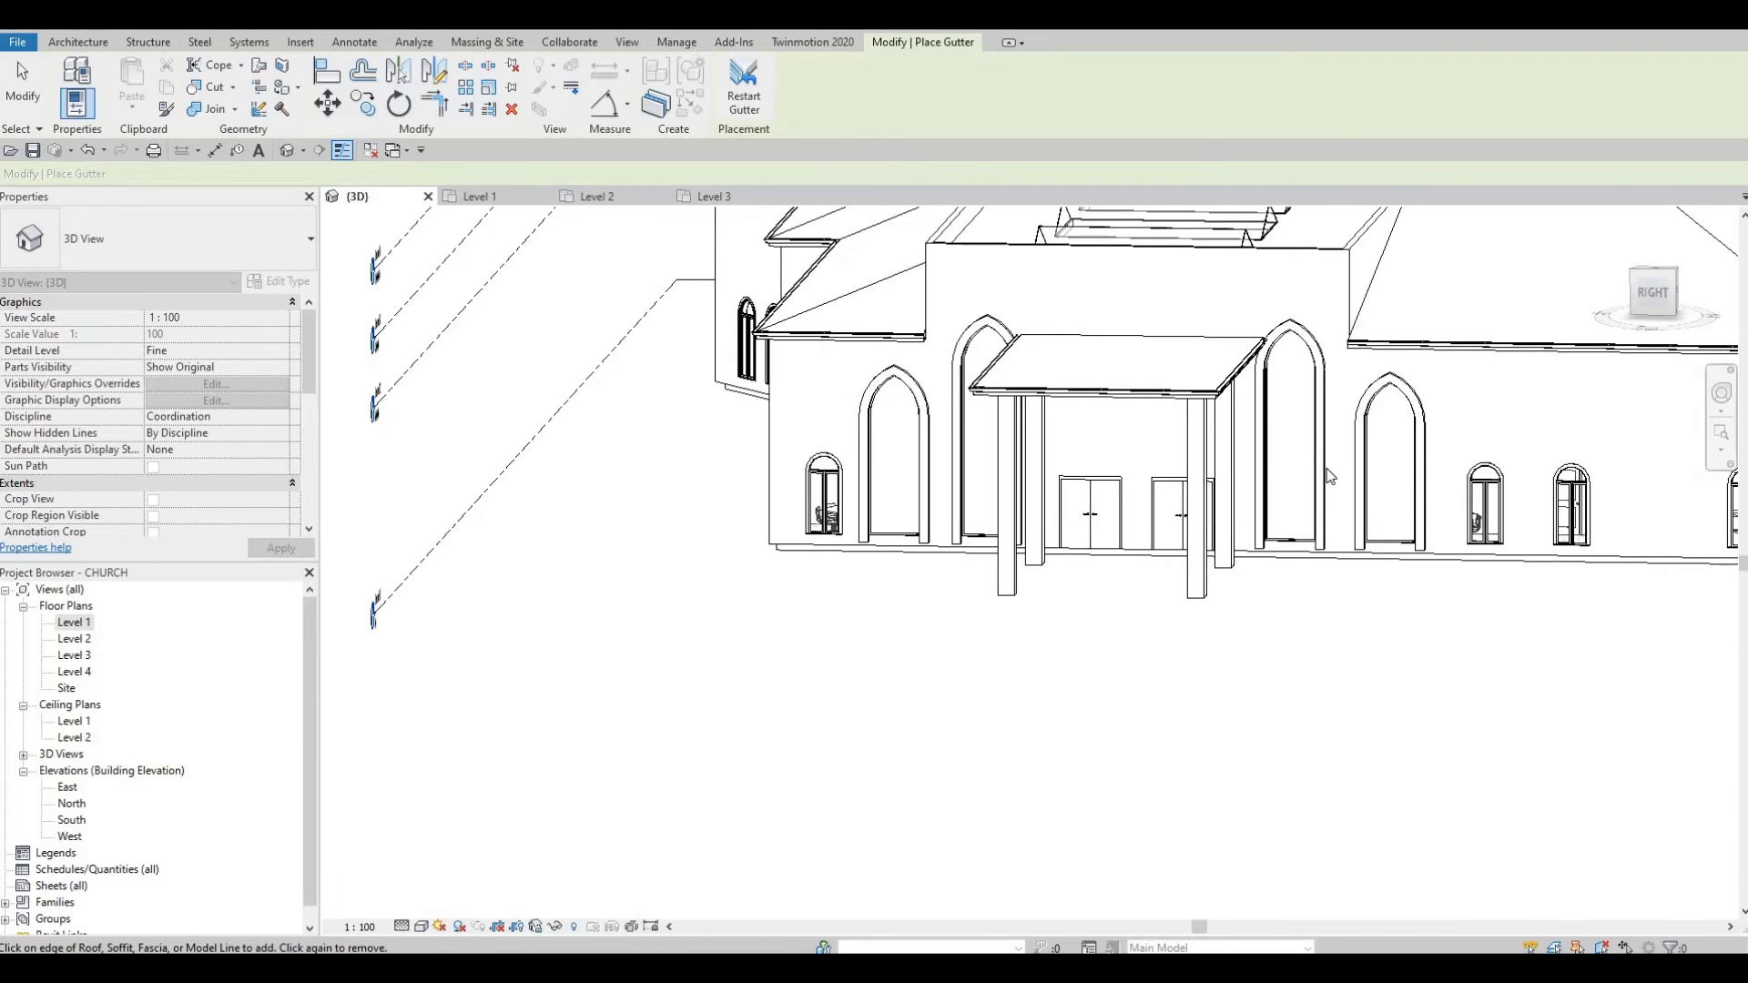
Step: End gutter placement and nudge the arch windows either side of the porch outward
key(Escape)
click(1329, 477)
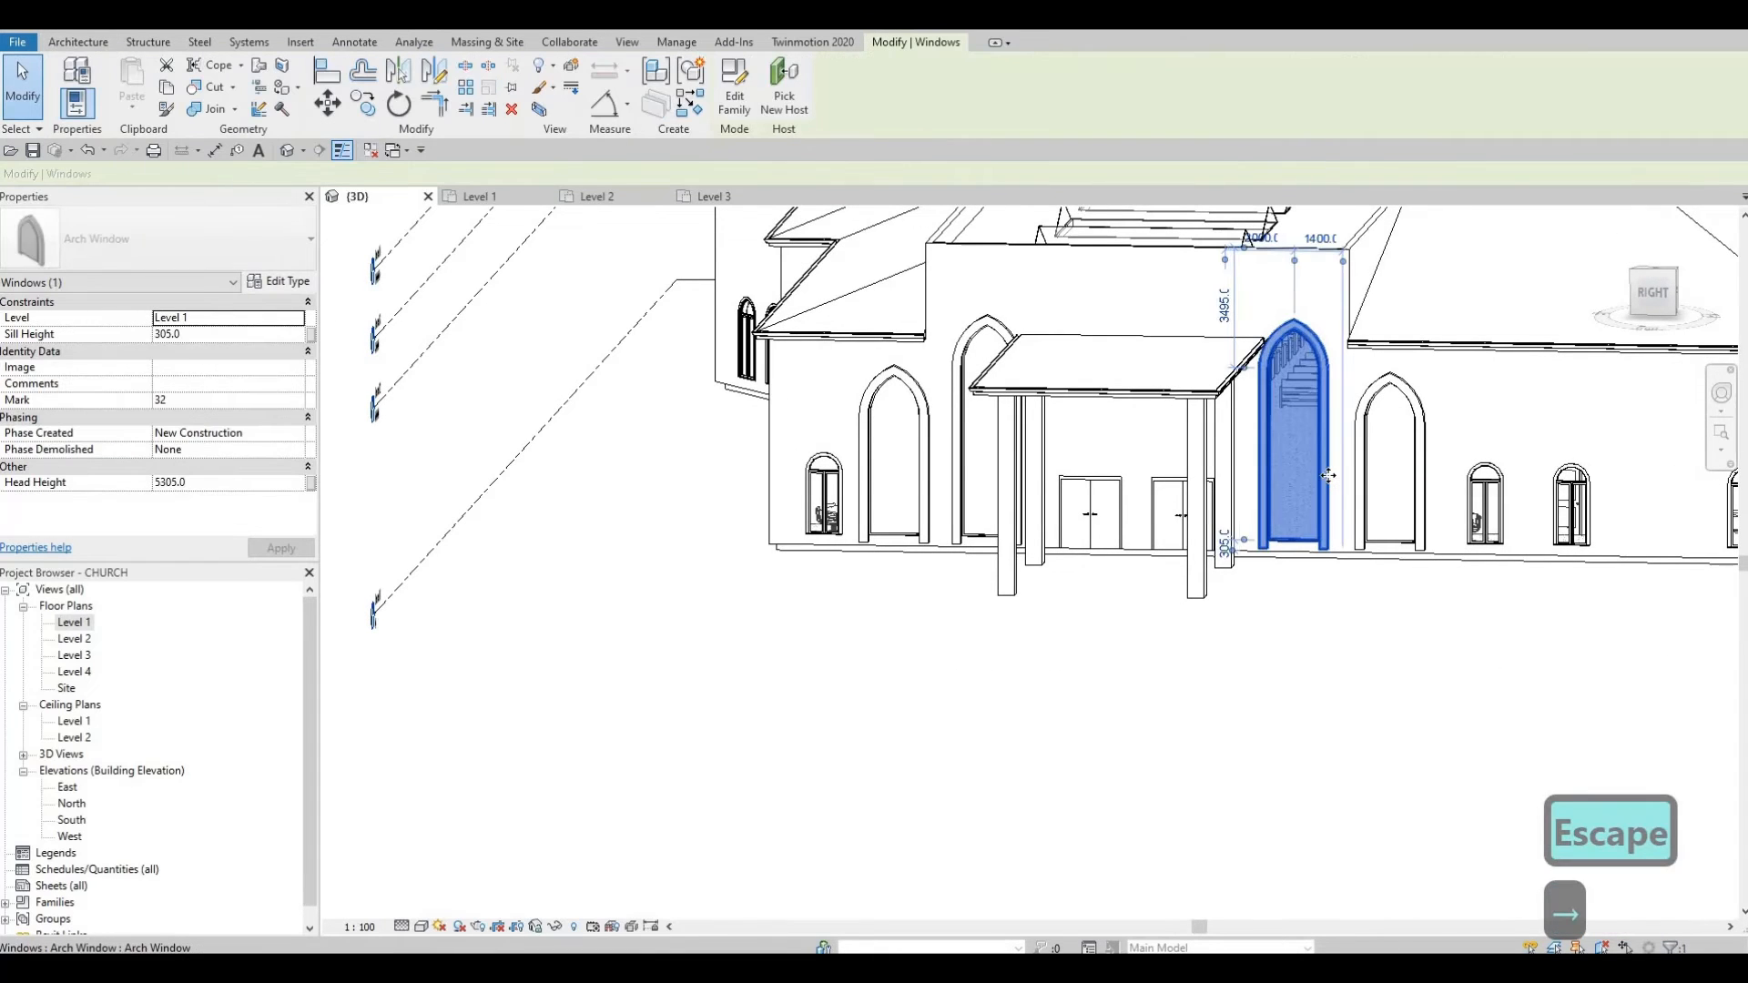
key(Right)
key(Escape)
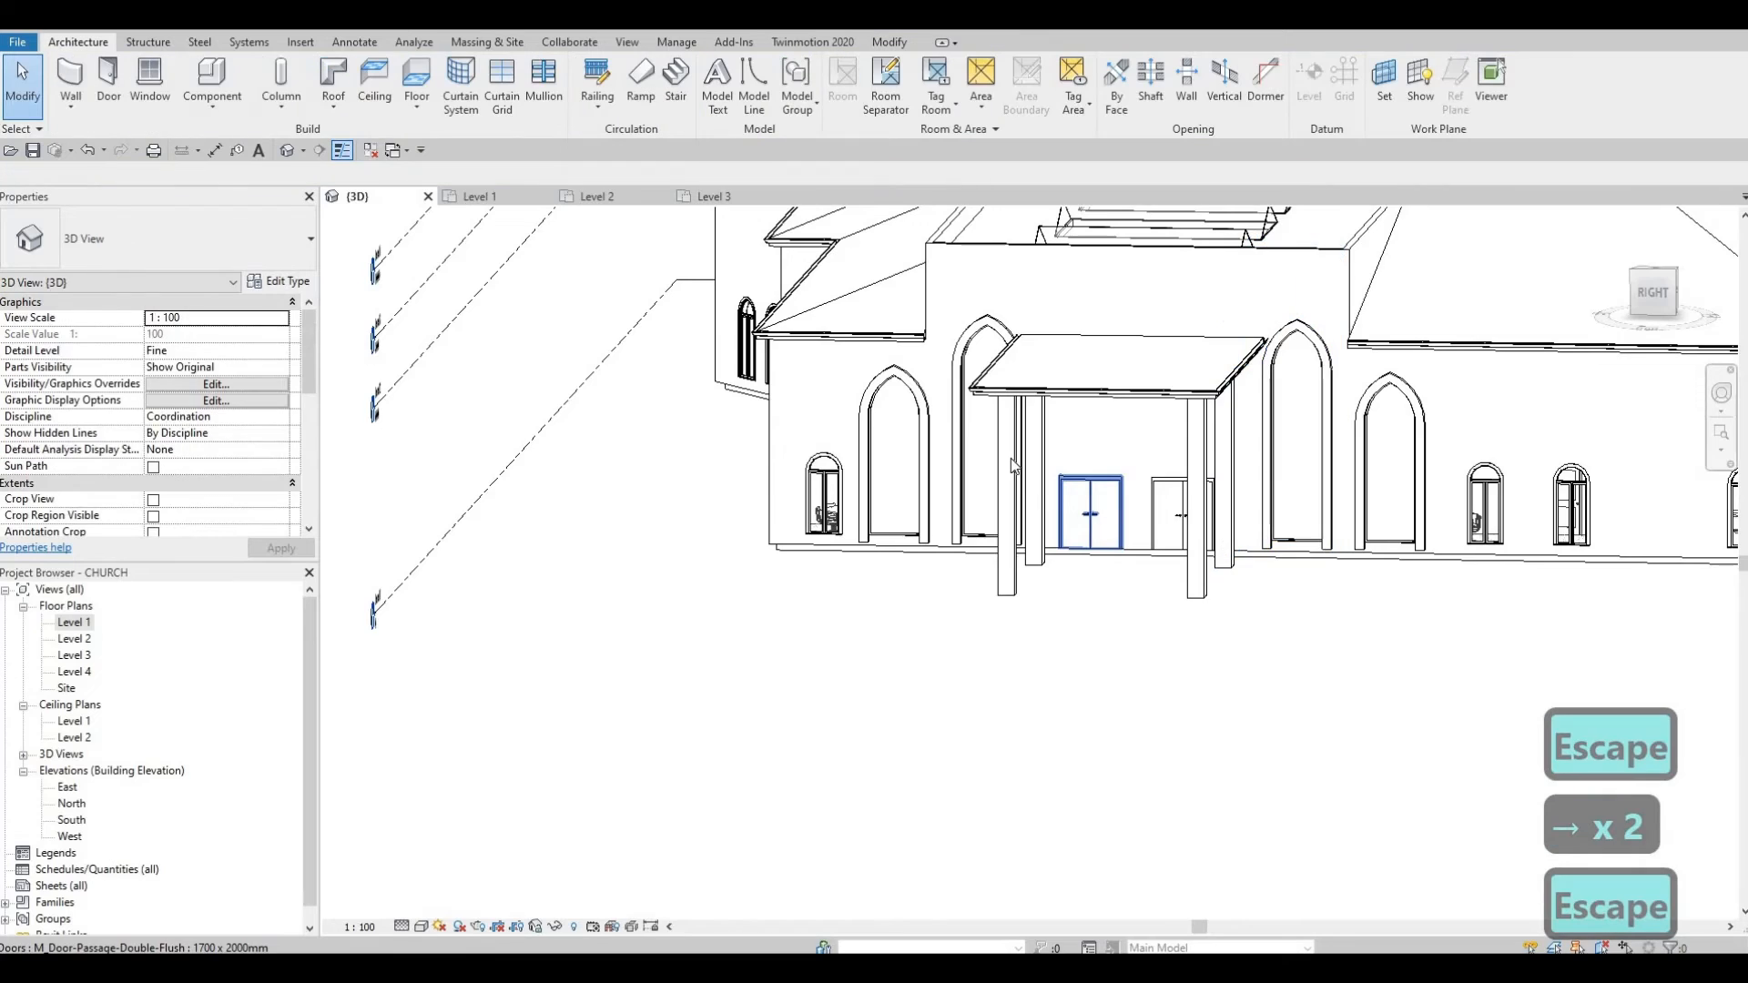
shift+middle_drag(1014, 465, 995, 445)
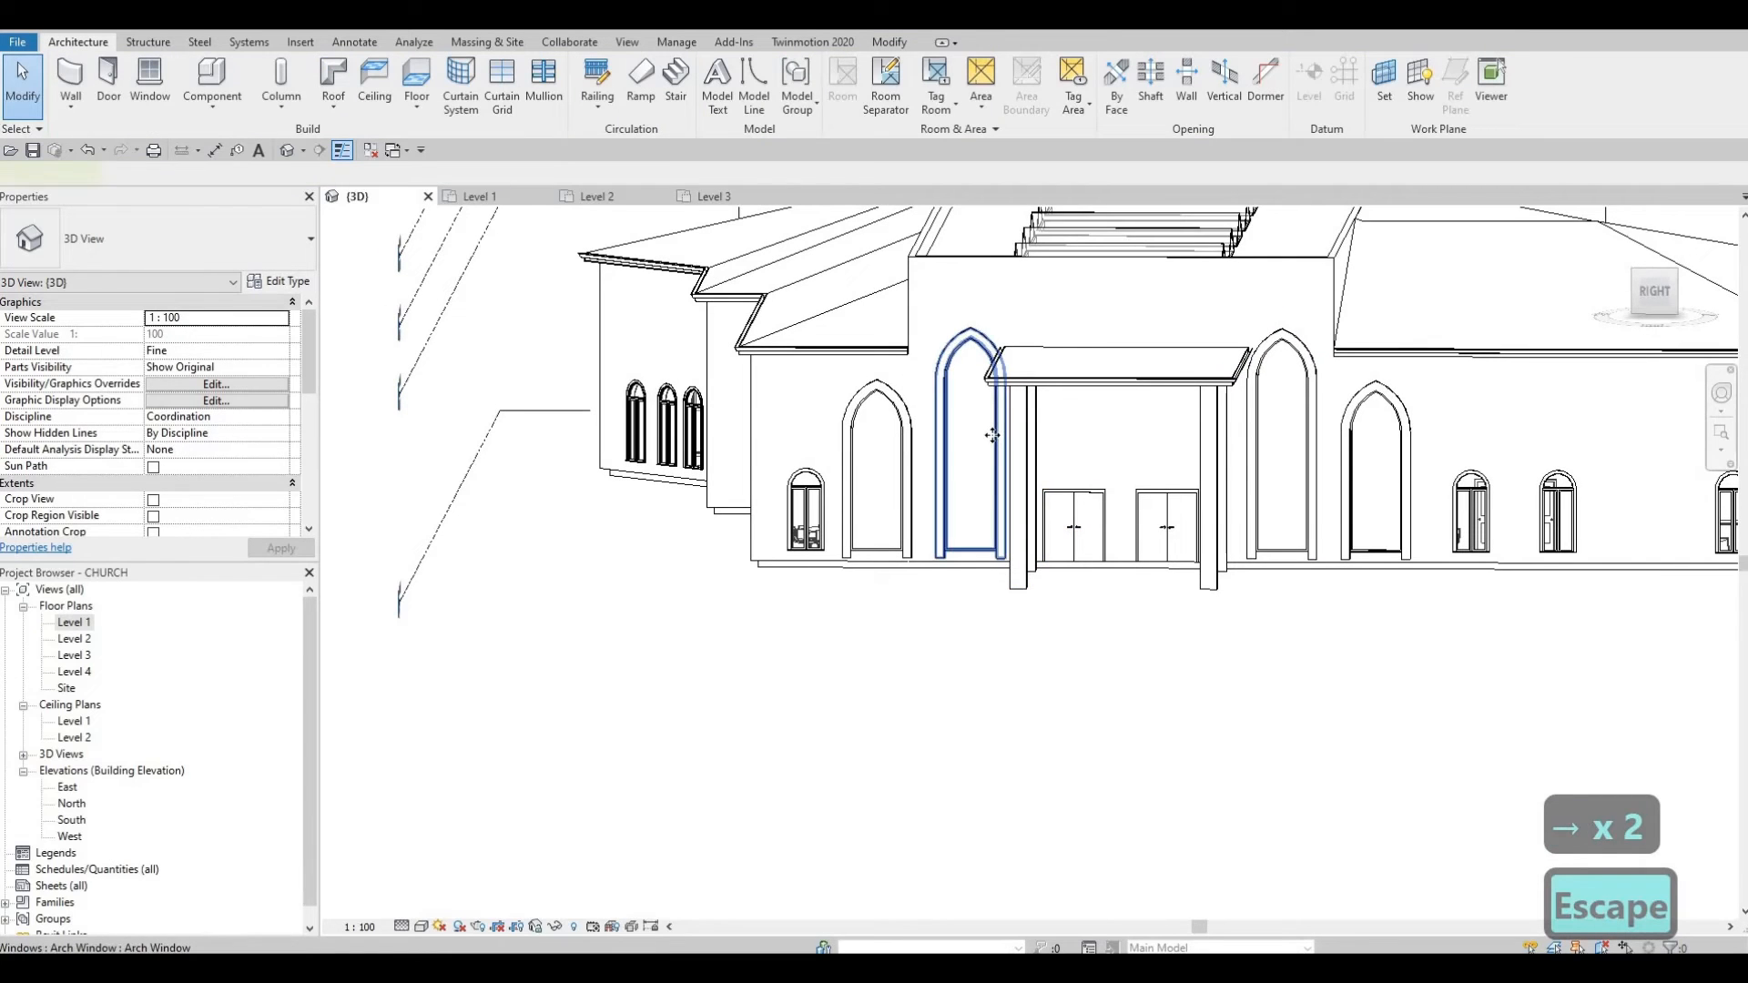
click(993, 437)
key(Left)
key(Escape)
key(Escape)
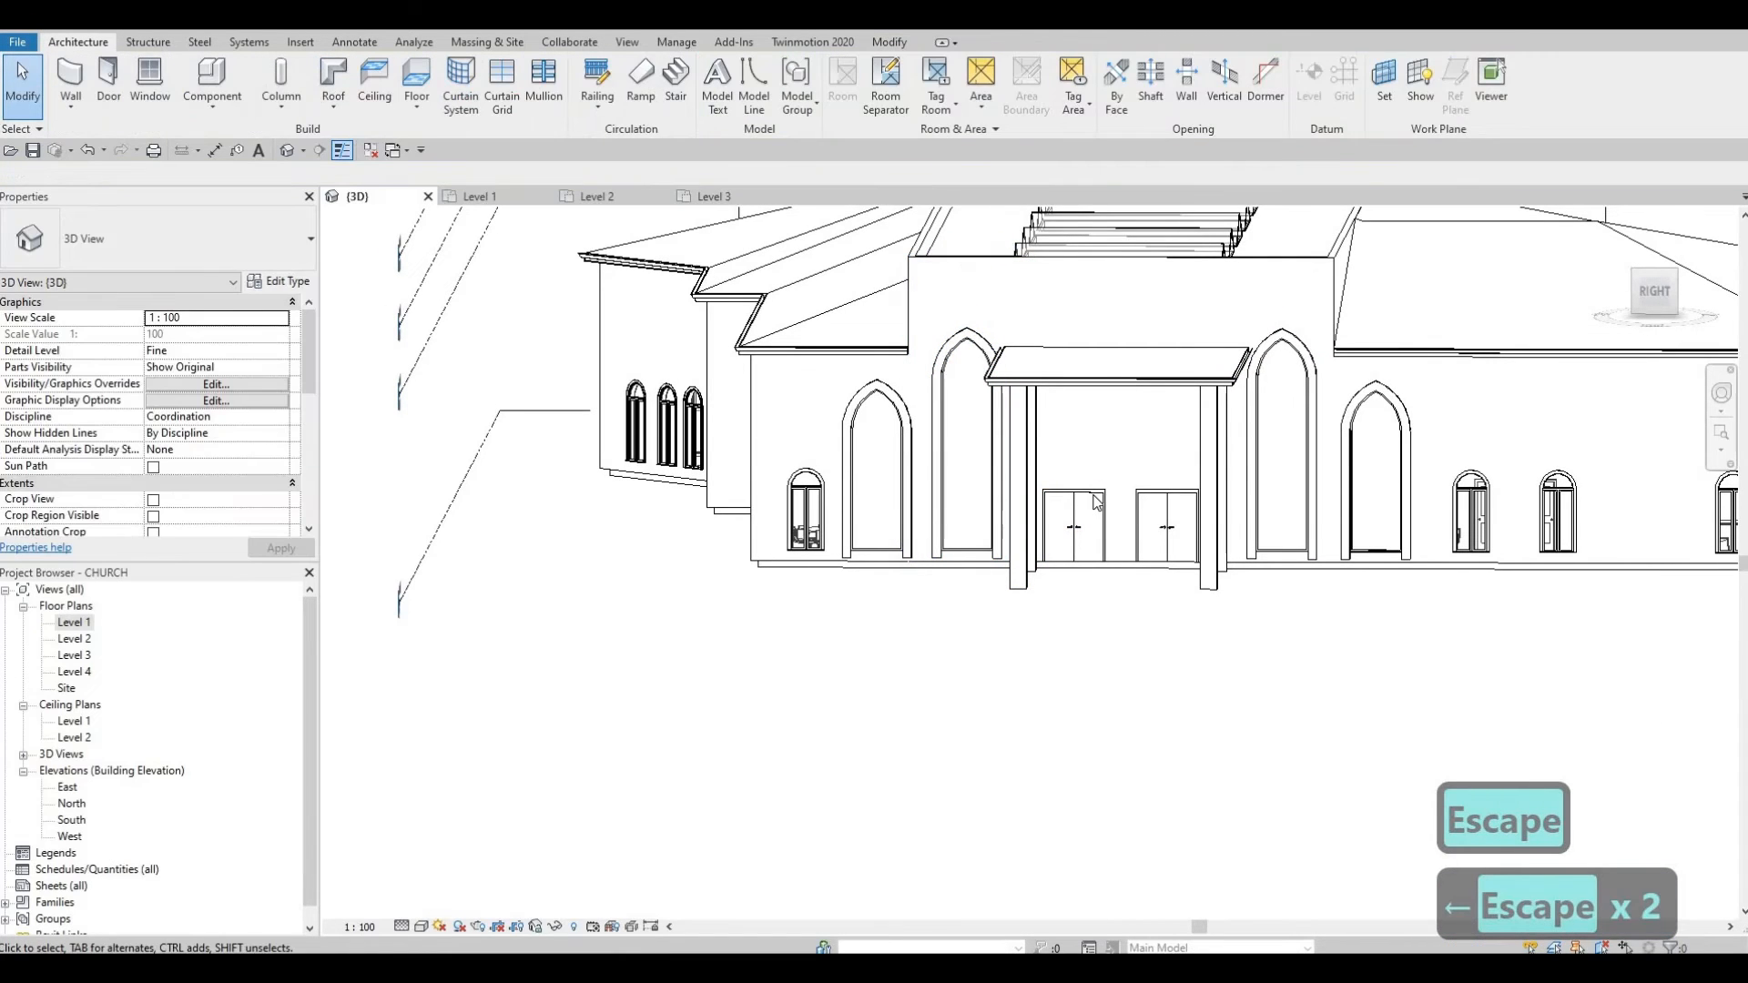
Step: Level the 3D view to a side view of the church and bring up the Insert tools
click(1074, 526)
key(Escape)
key(Escape)
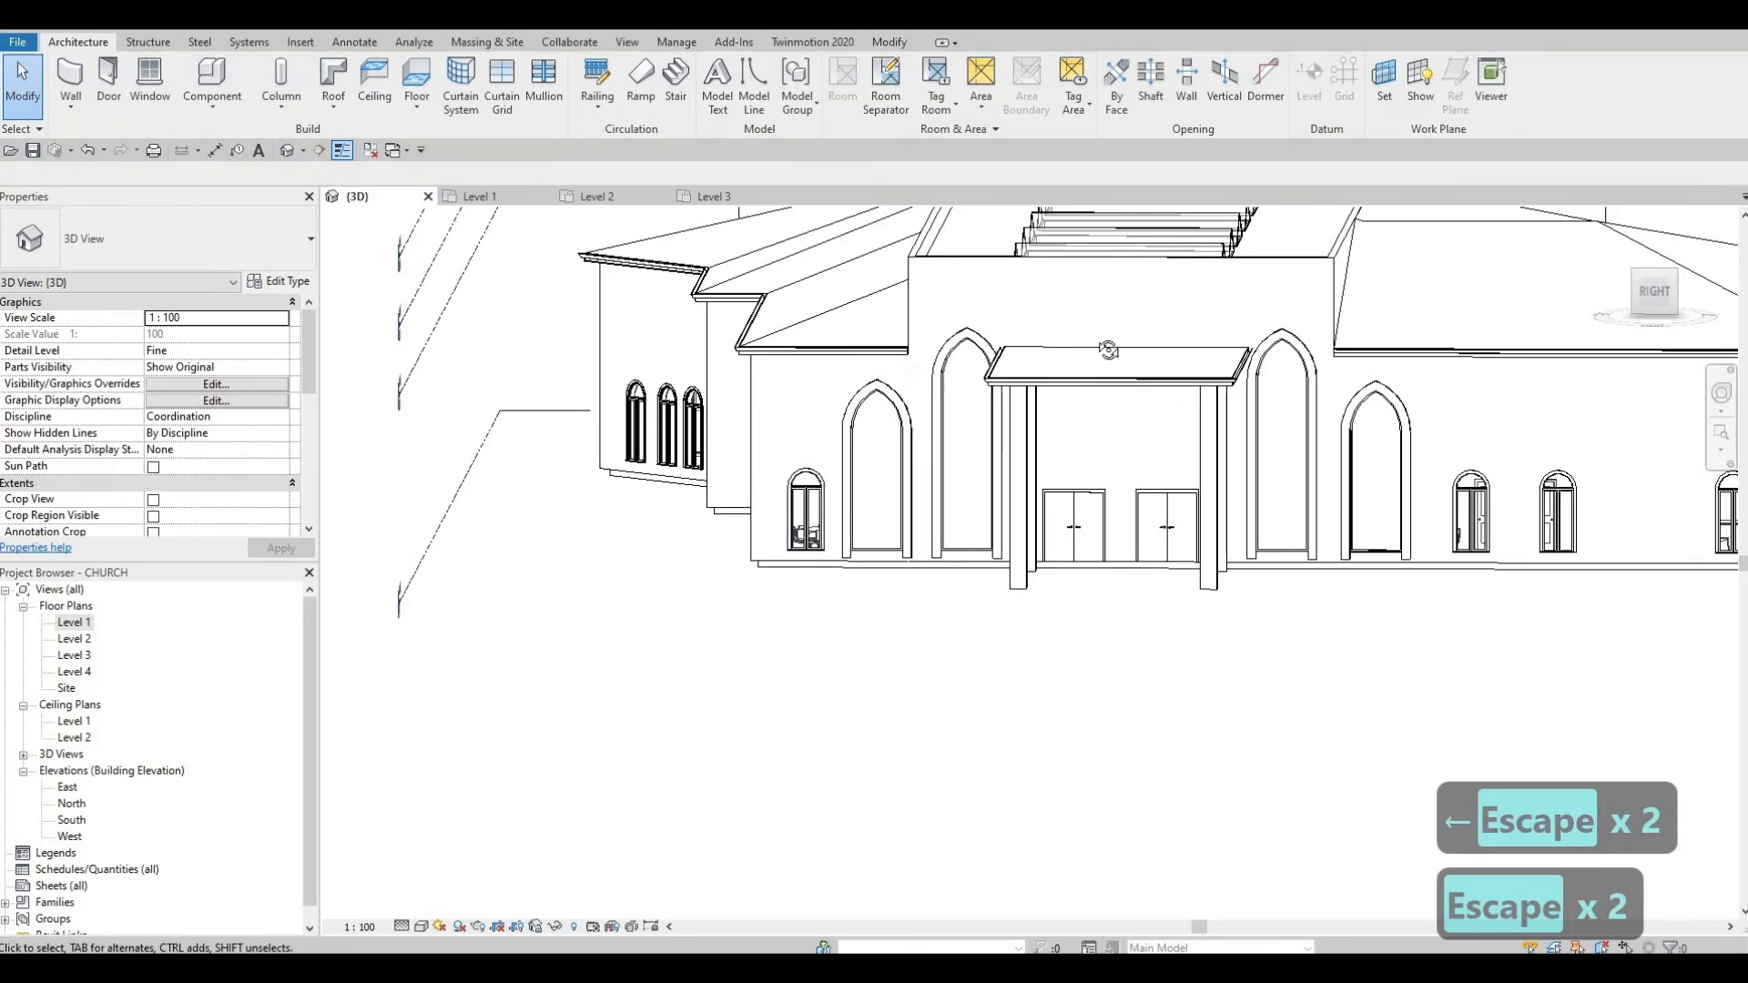
shift+middle_drag(1076, 344, 1077, 323)
shift+middle_drag(1129, 208, 1133, 218)
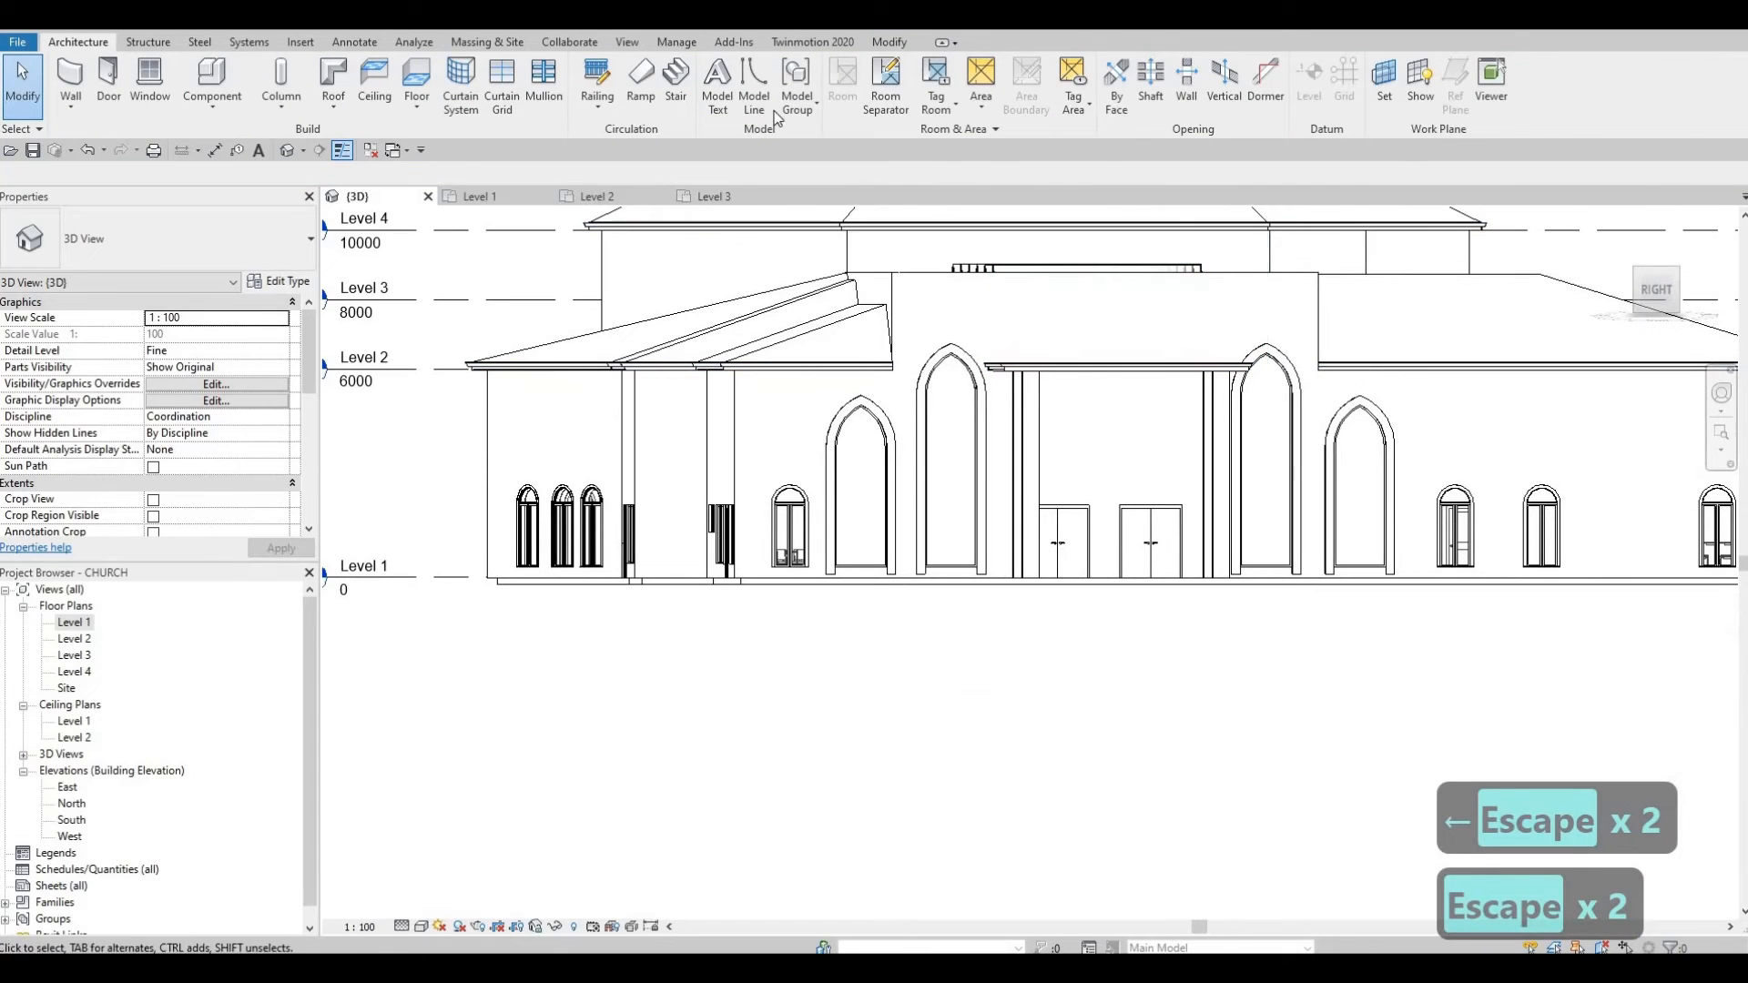
click(301, 42)
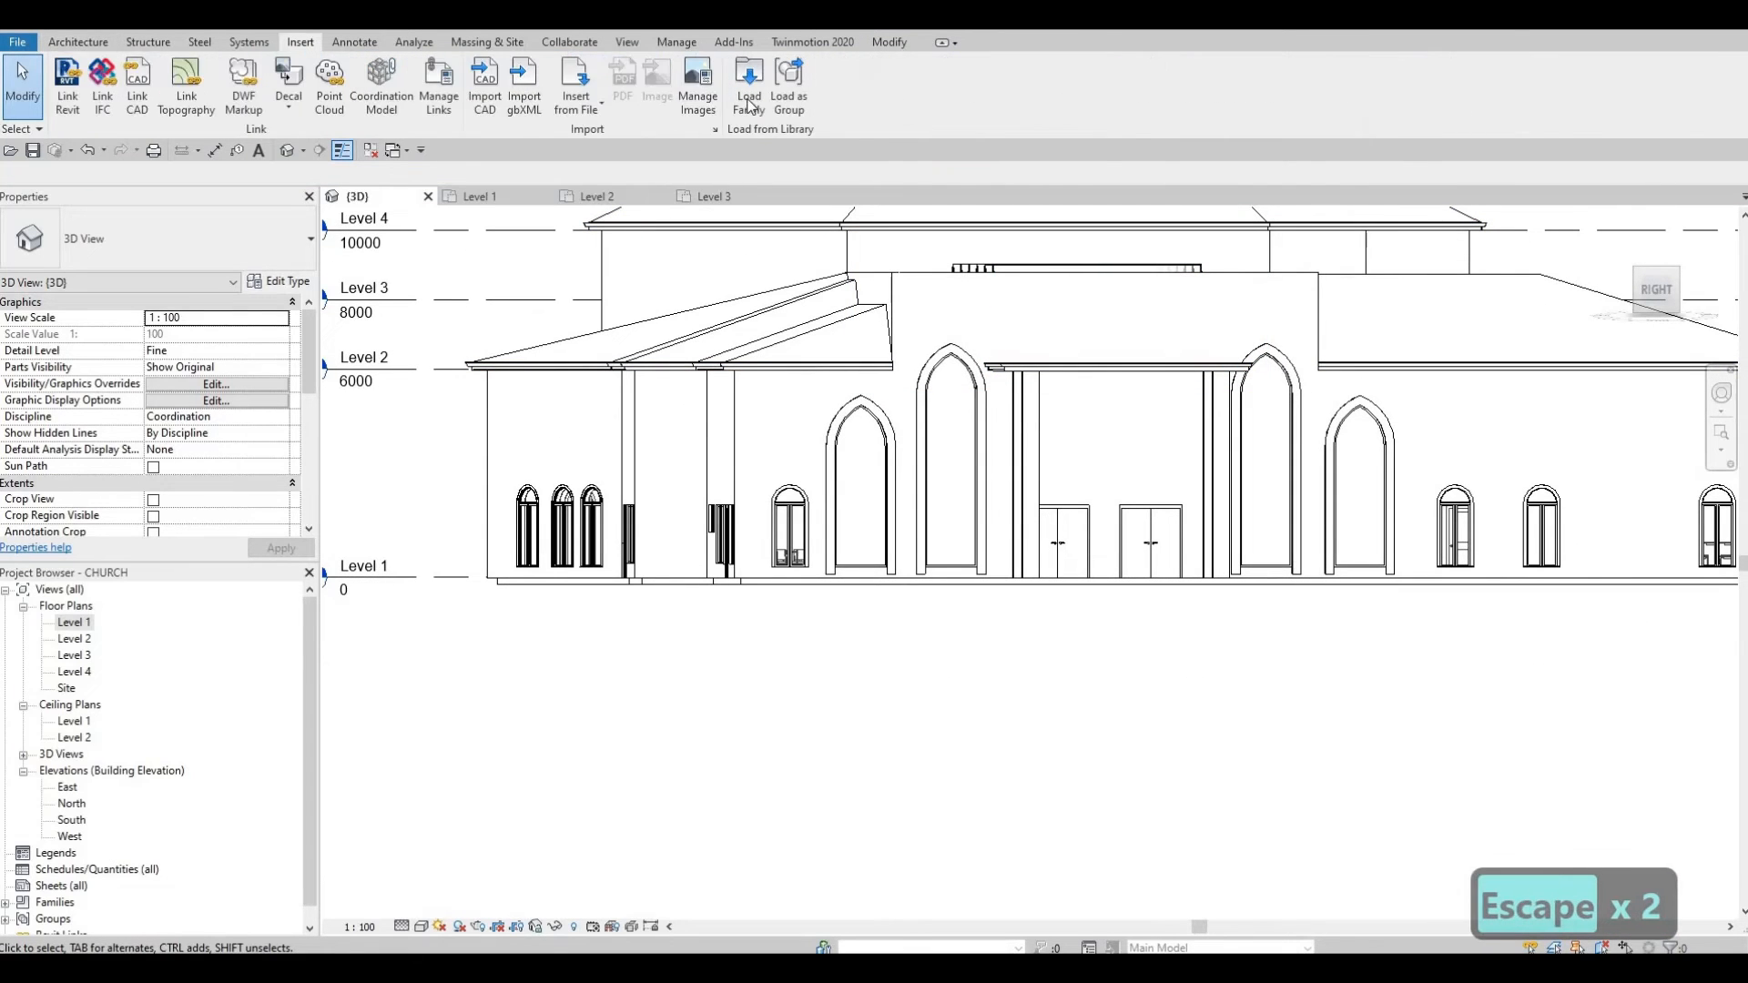
Step: Open Load Family and browse the Windows library down to the fixed window families
click(749, 88)
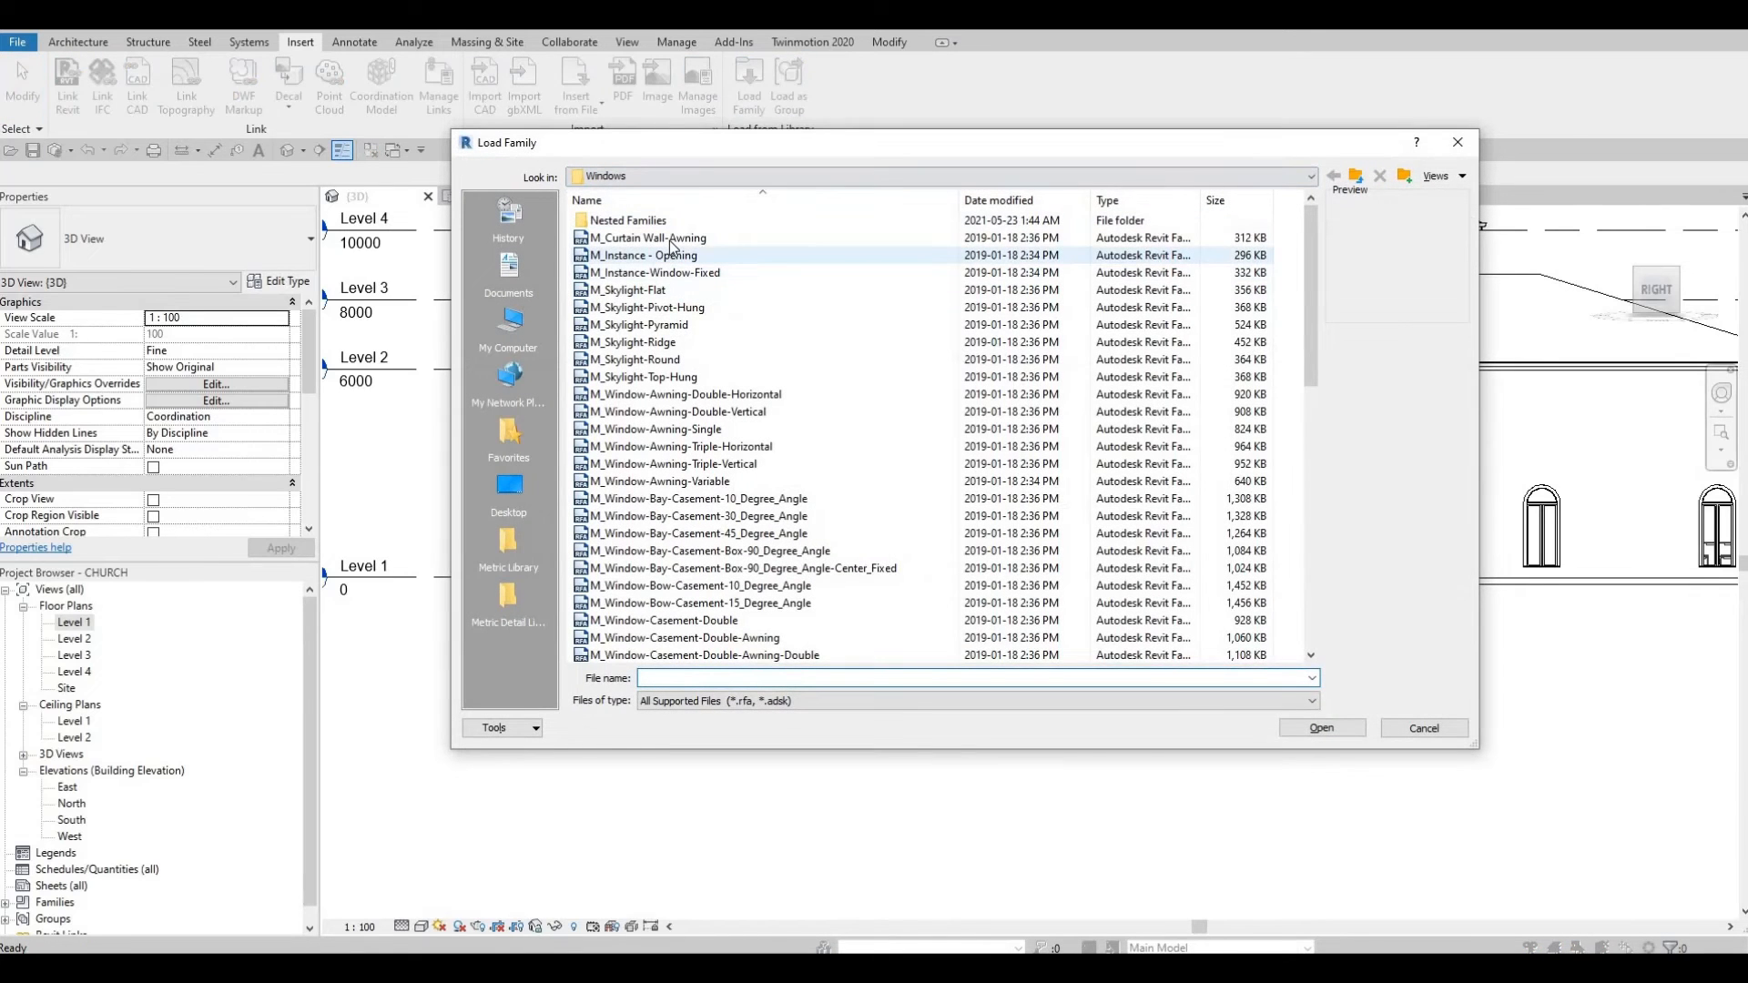
click(669, 240)
key(Down)
key(Down)
key(Down)
key(Down)
key(Down)
key(Down)
key(Down)
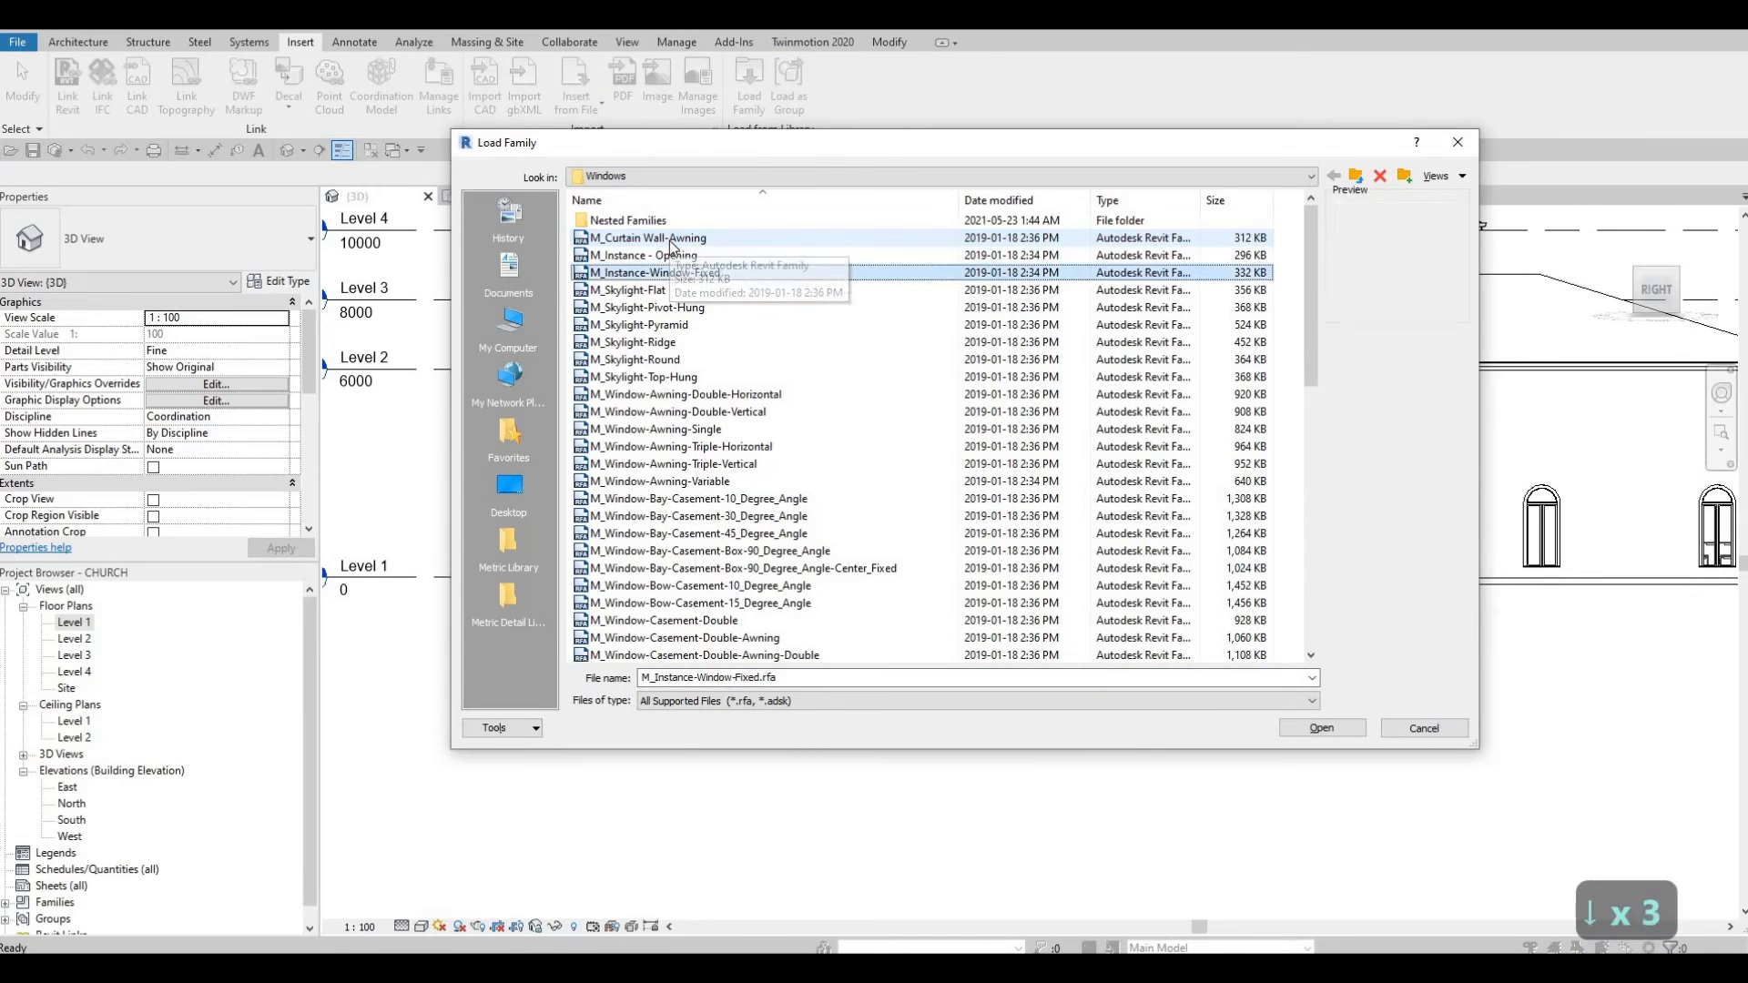
key(Down)
key(Down)
key(Down)
key(Down)
key(Down)
key(Down)
key(Down)
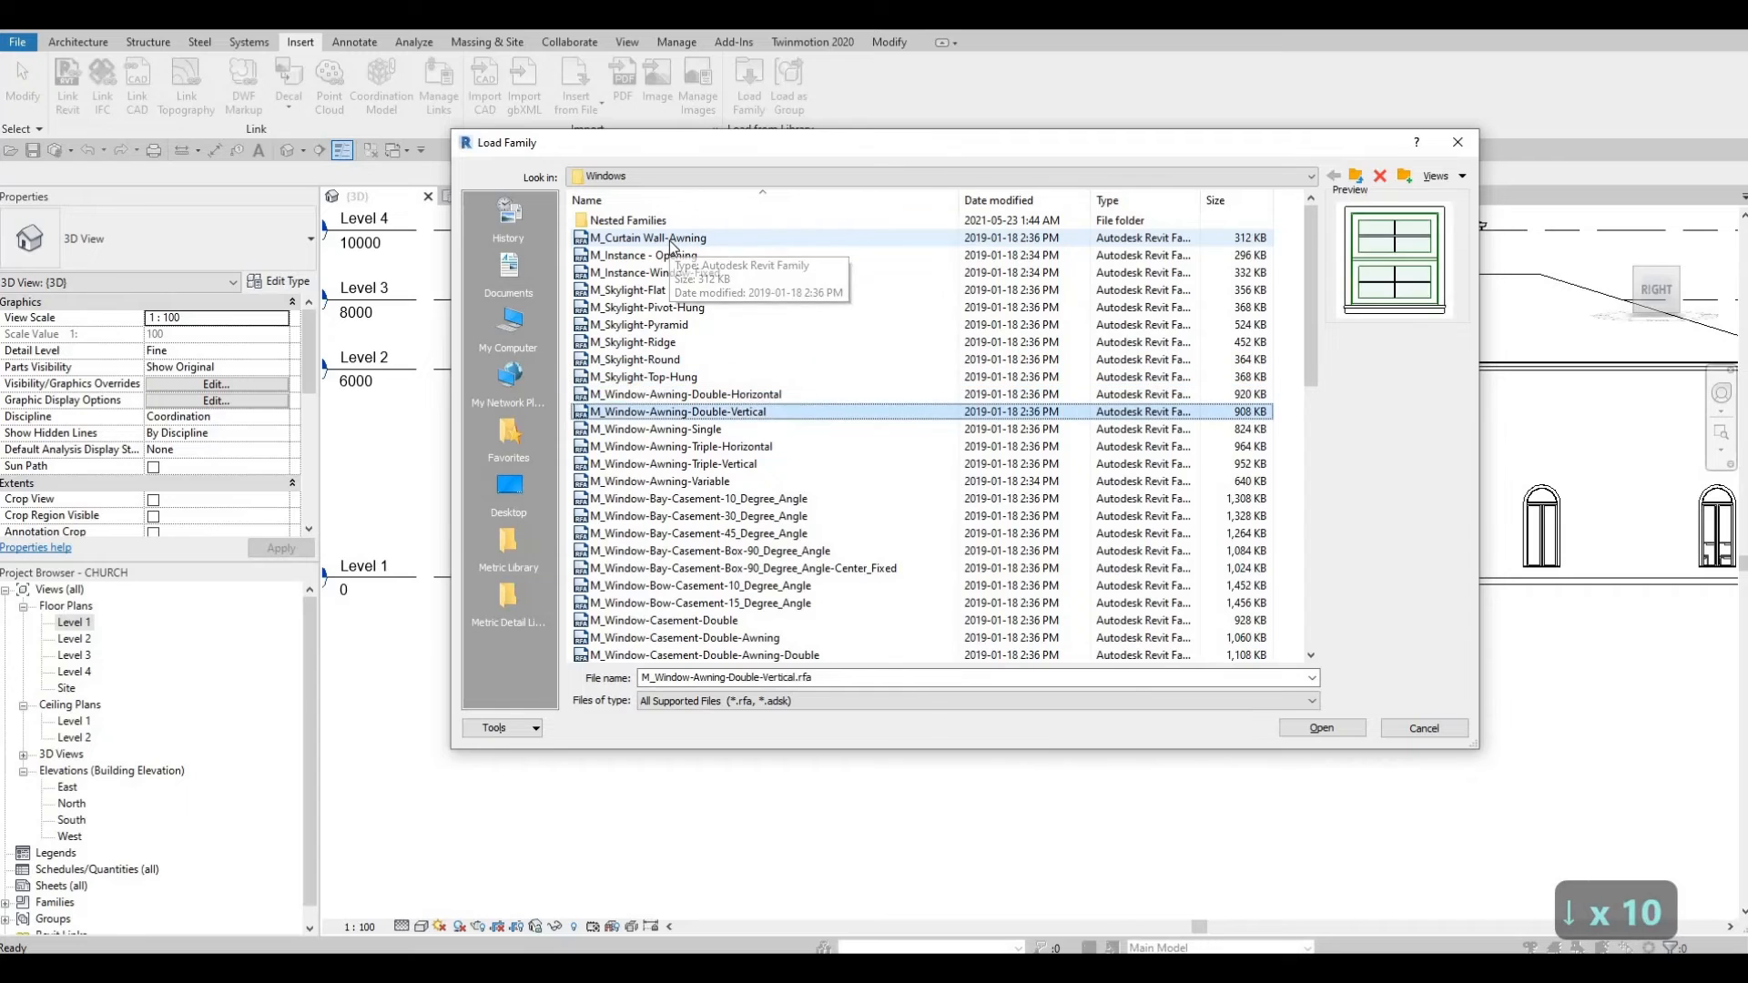
key(Down)
key(Down)
key(Down)
key(Down)
key(Down)
key(Down)
key(Down)
key(Down)
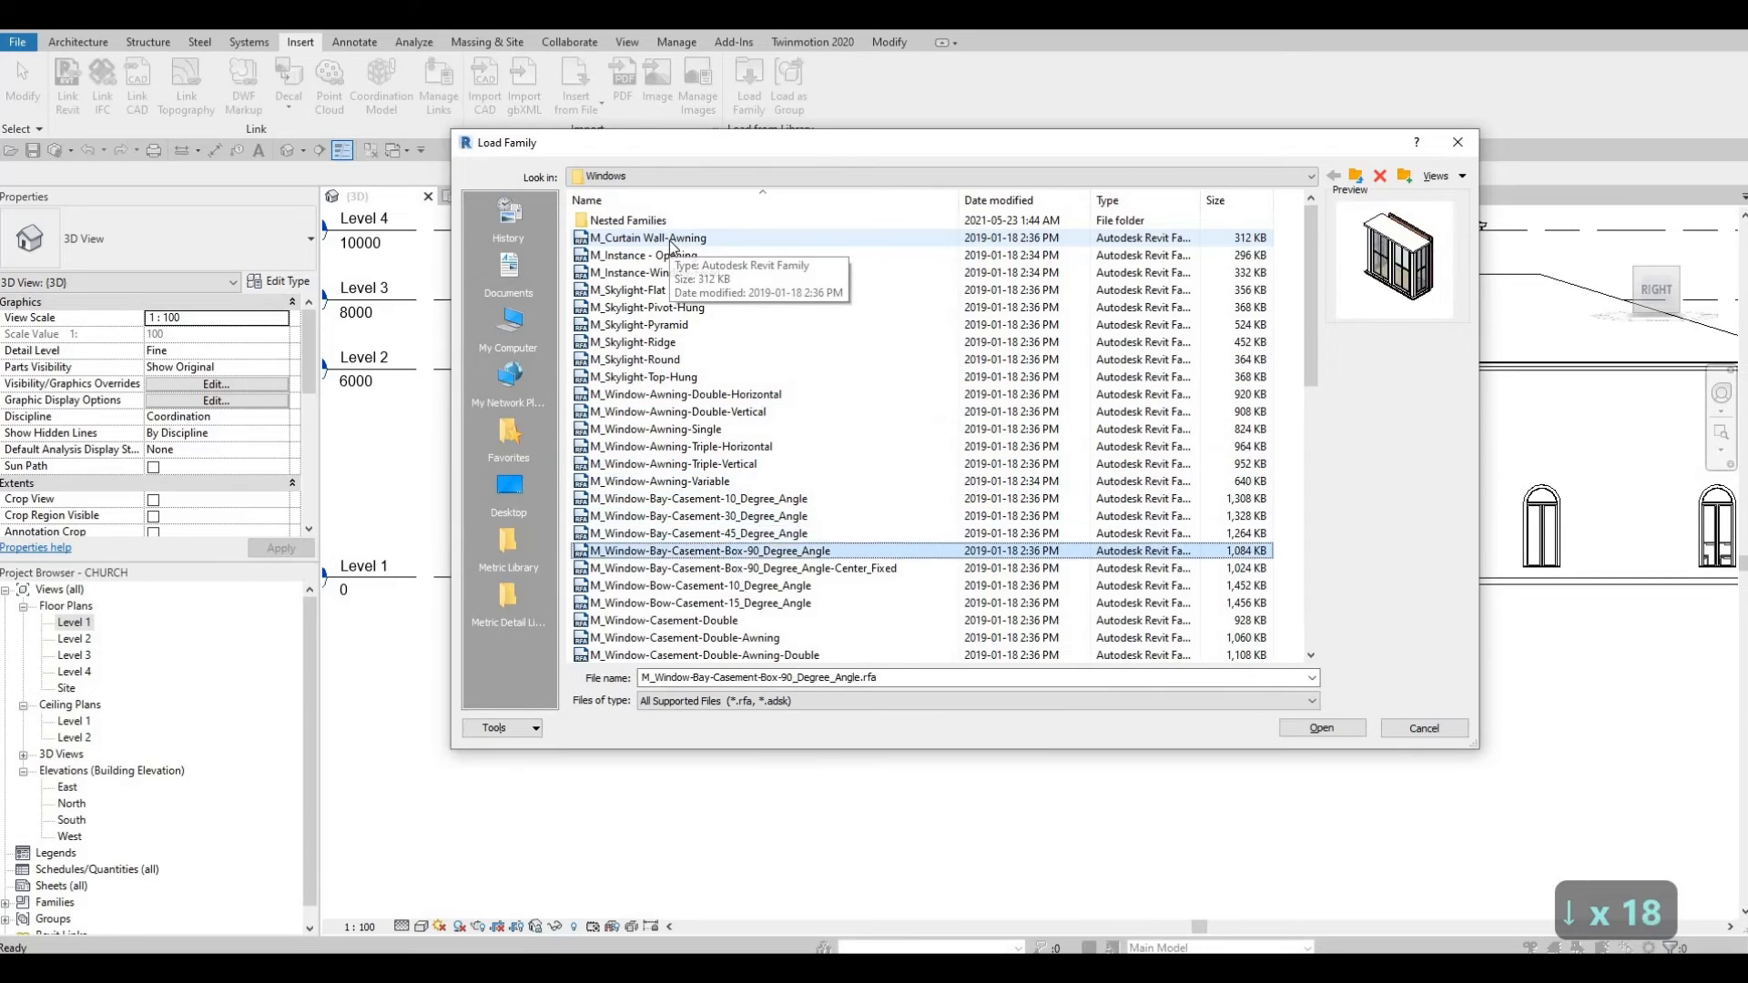
key(Down)
key(Down)
key(Down)
key(Down)
key(Down)
key(Down)
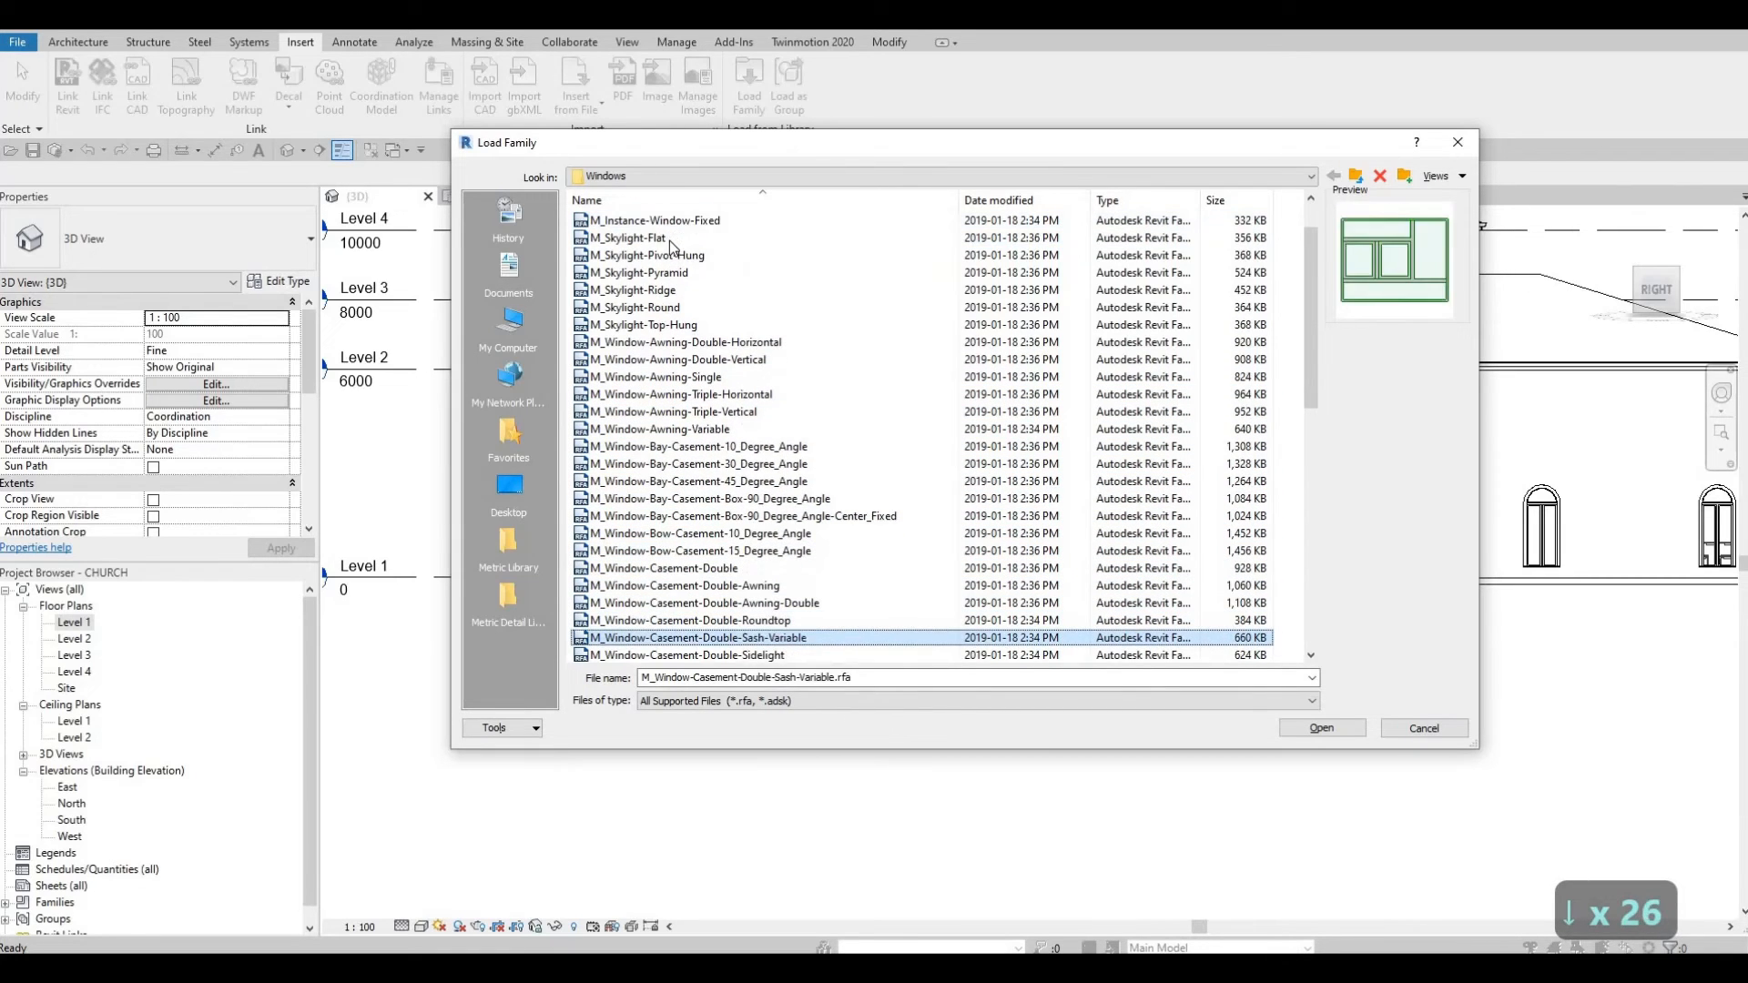
key(Down)
key(Down)
key(Down)
key(Down)
key(Down)
key(Down)
key(Down)
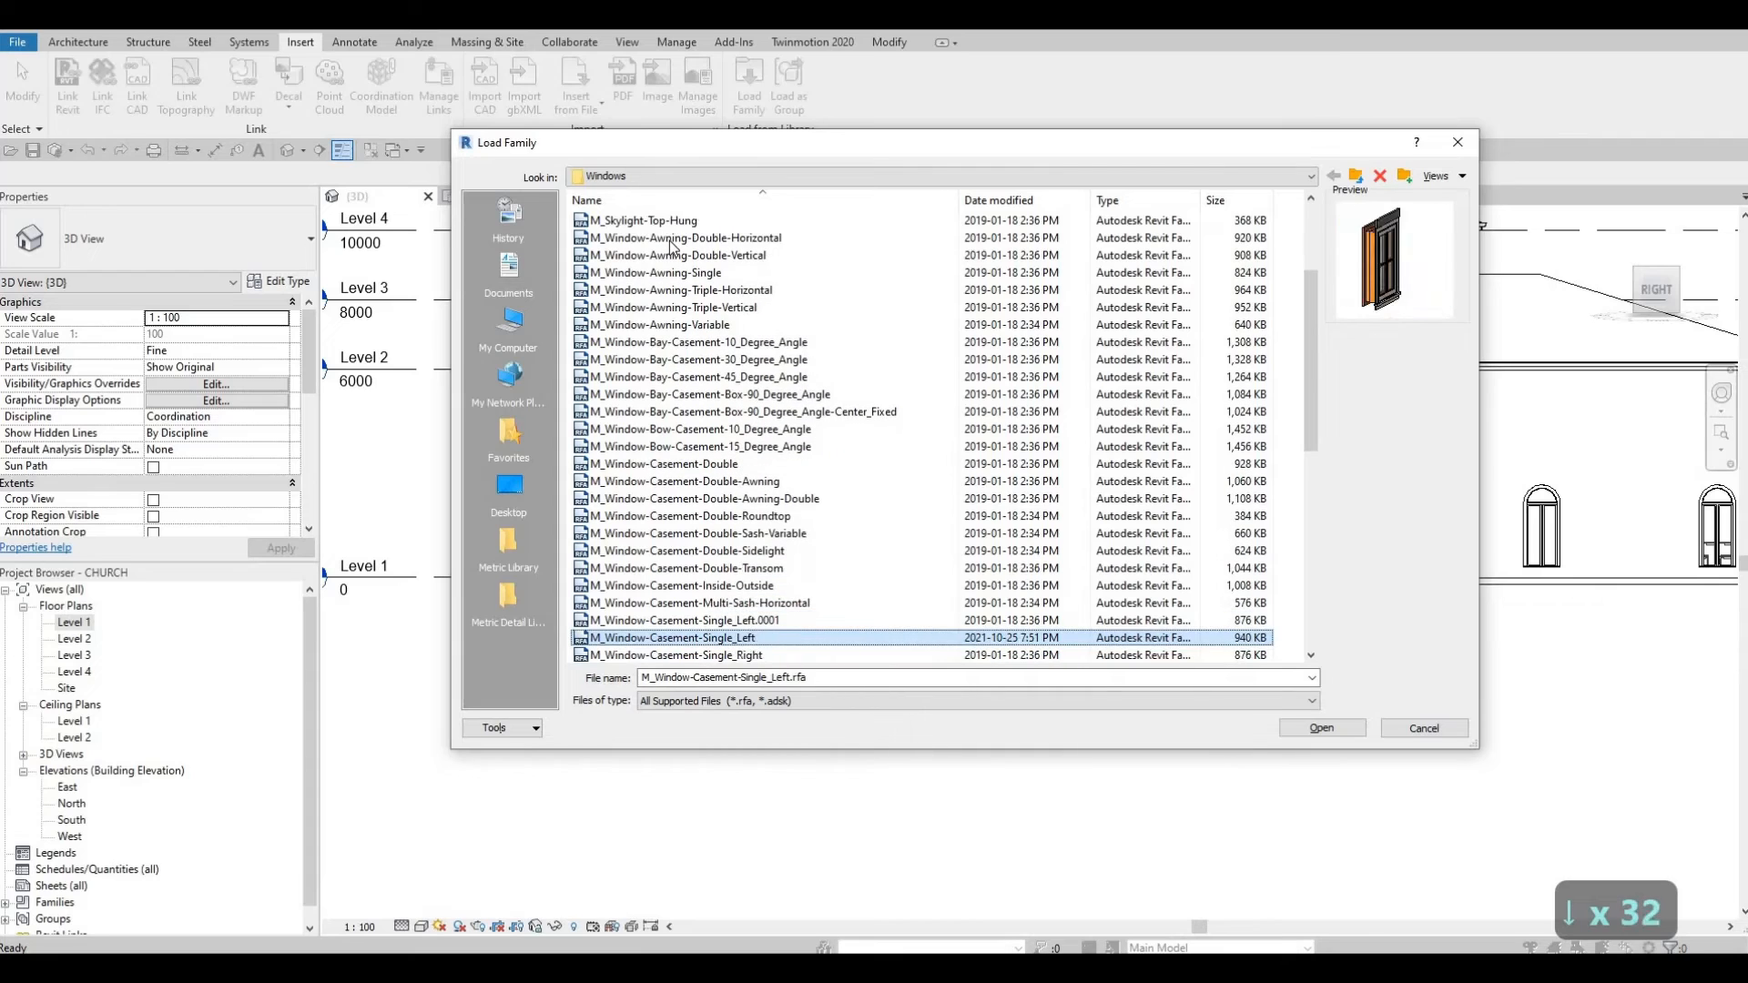
key(Down)
key(Down)
key(Down)
key(Down)
key(Down)
key(Down)
key(Down)
key(Down)
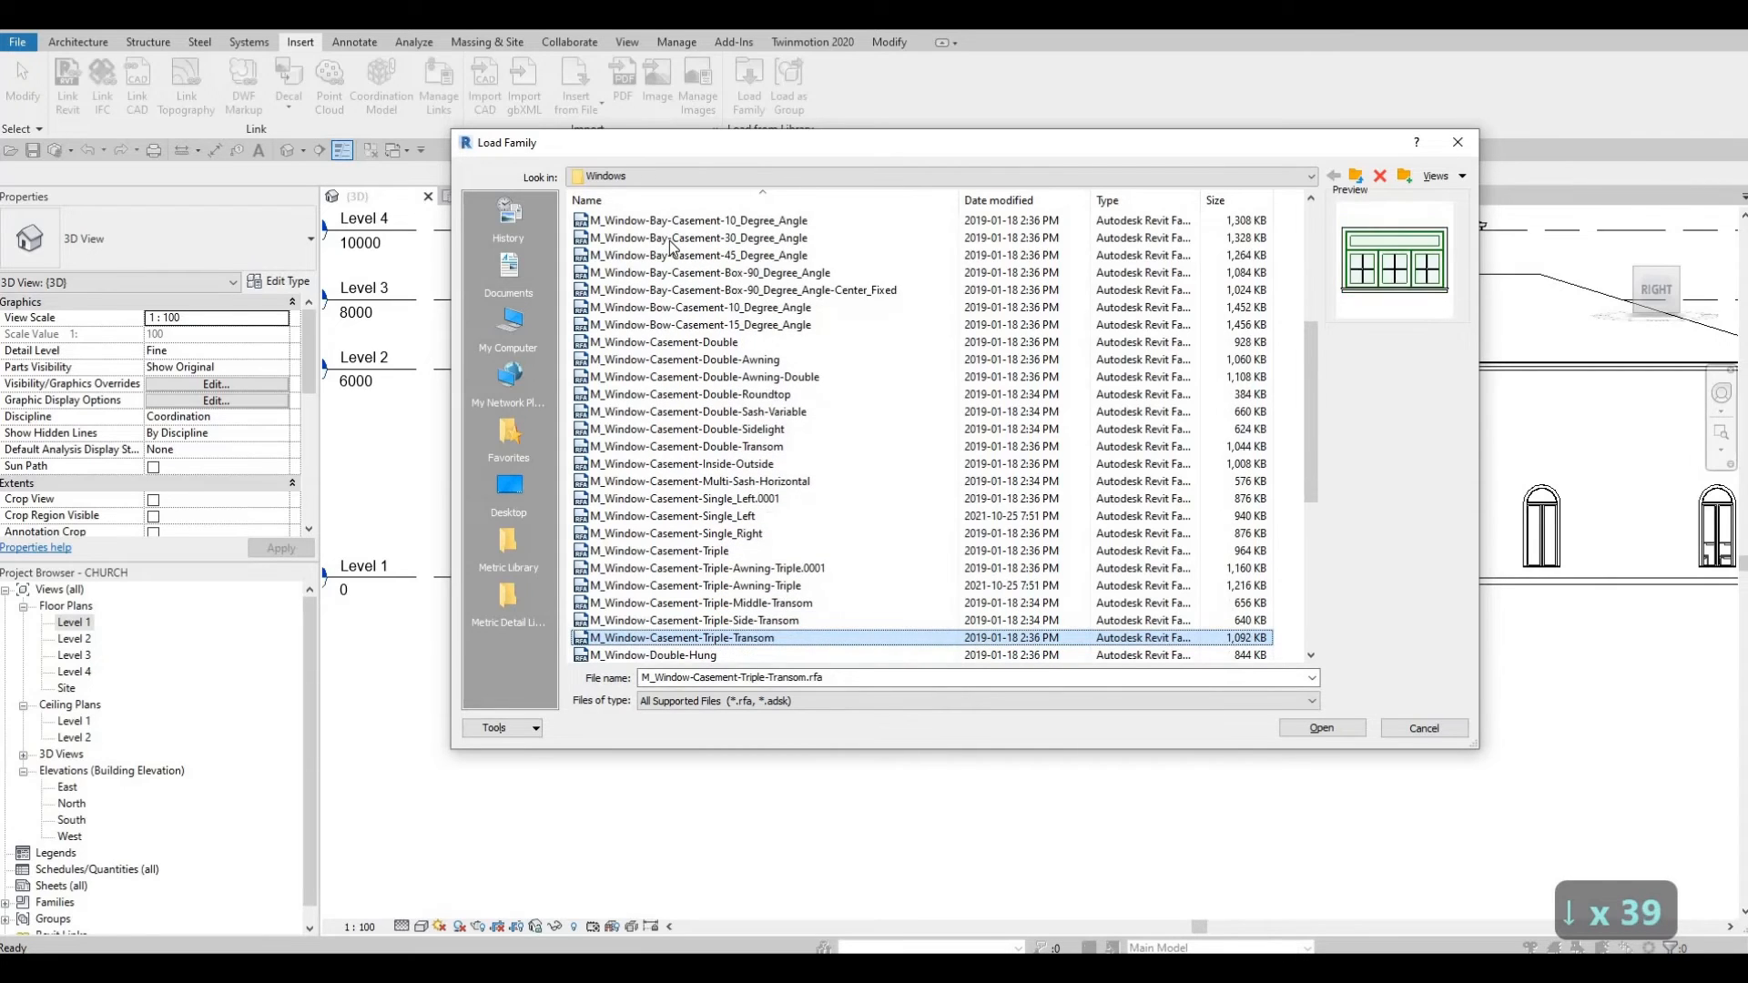
Step: Compare the octagon, oval and pentagon families, then load M_Window-Fixed-Round.rfa
key(Down)
key(Down)
key(Down)
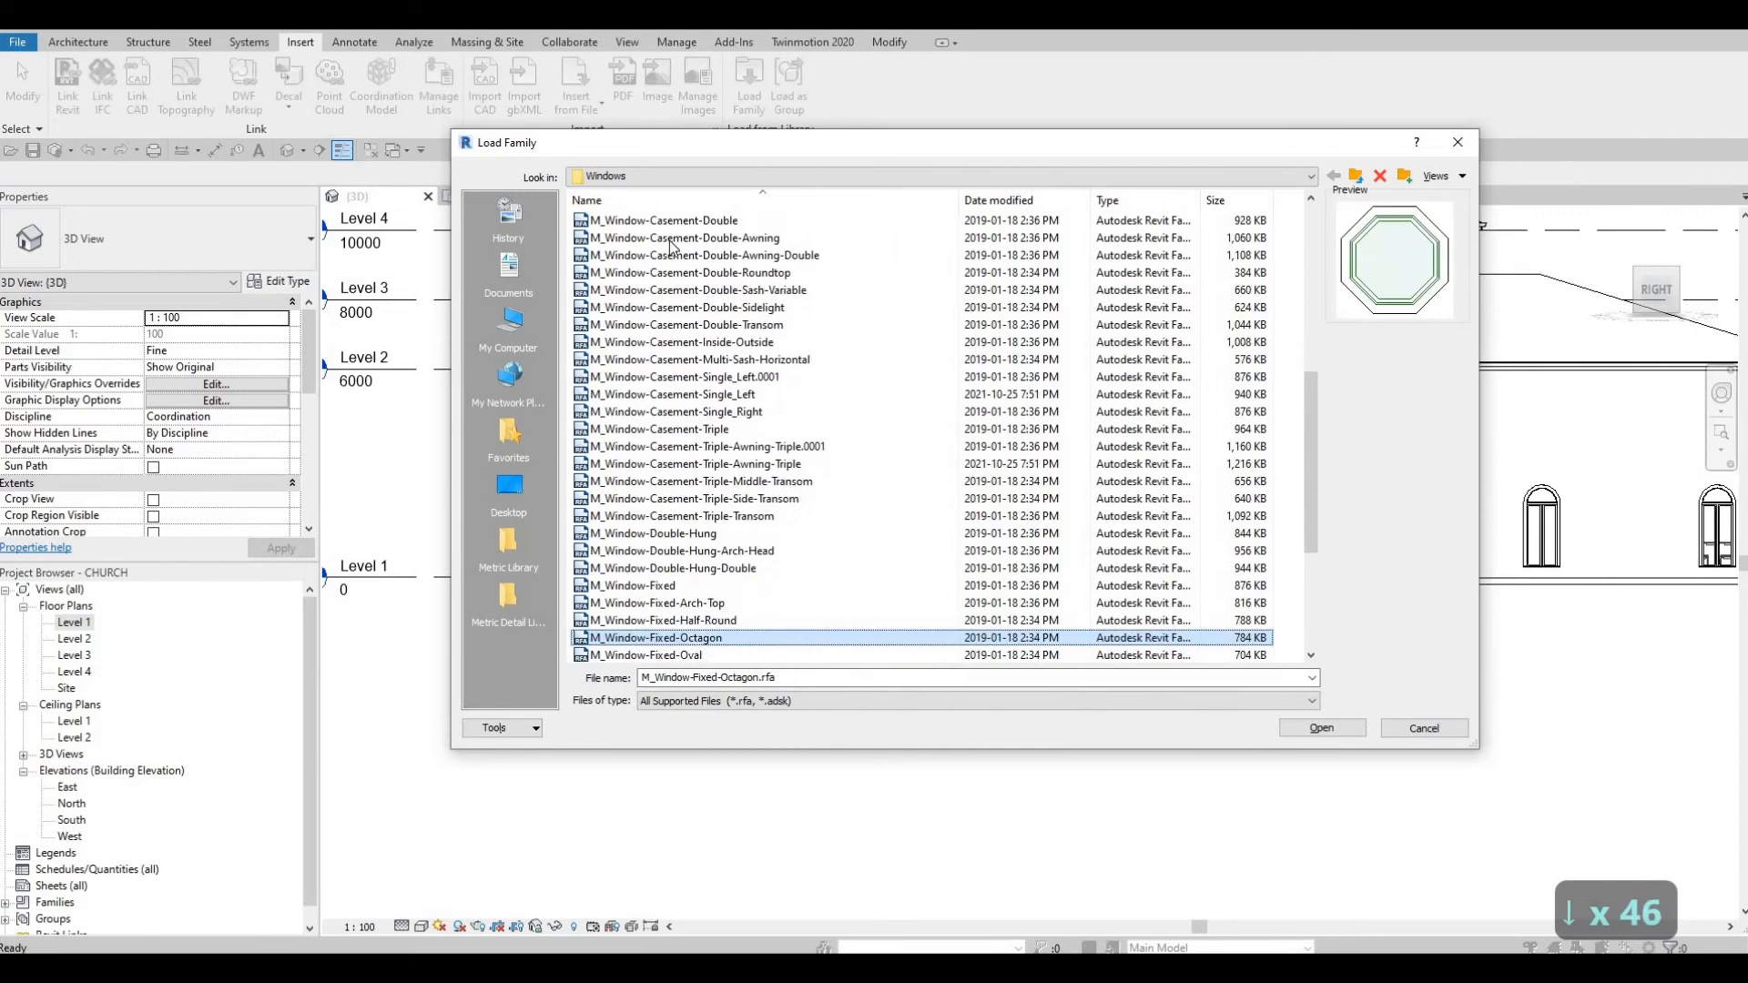
key(Down)
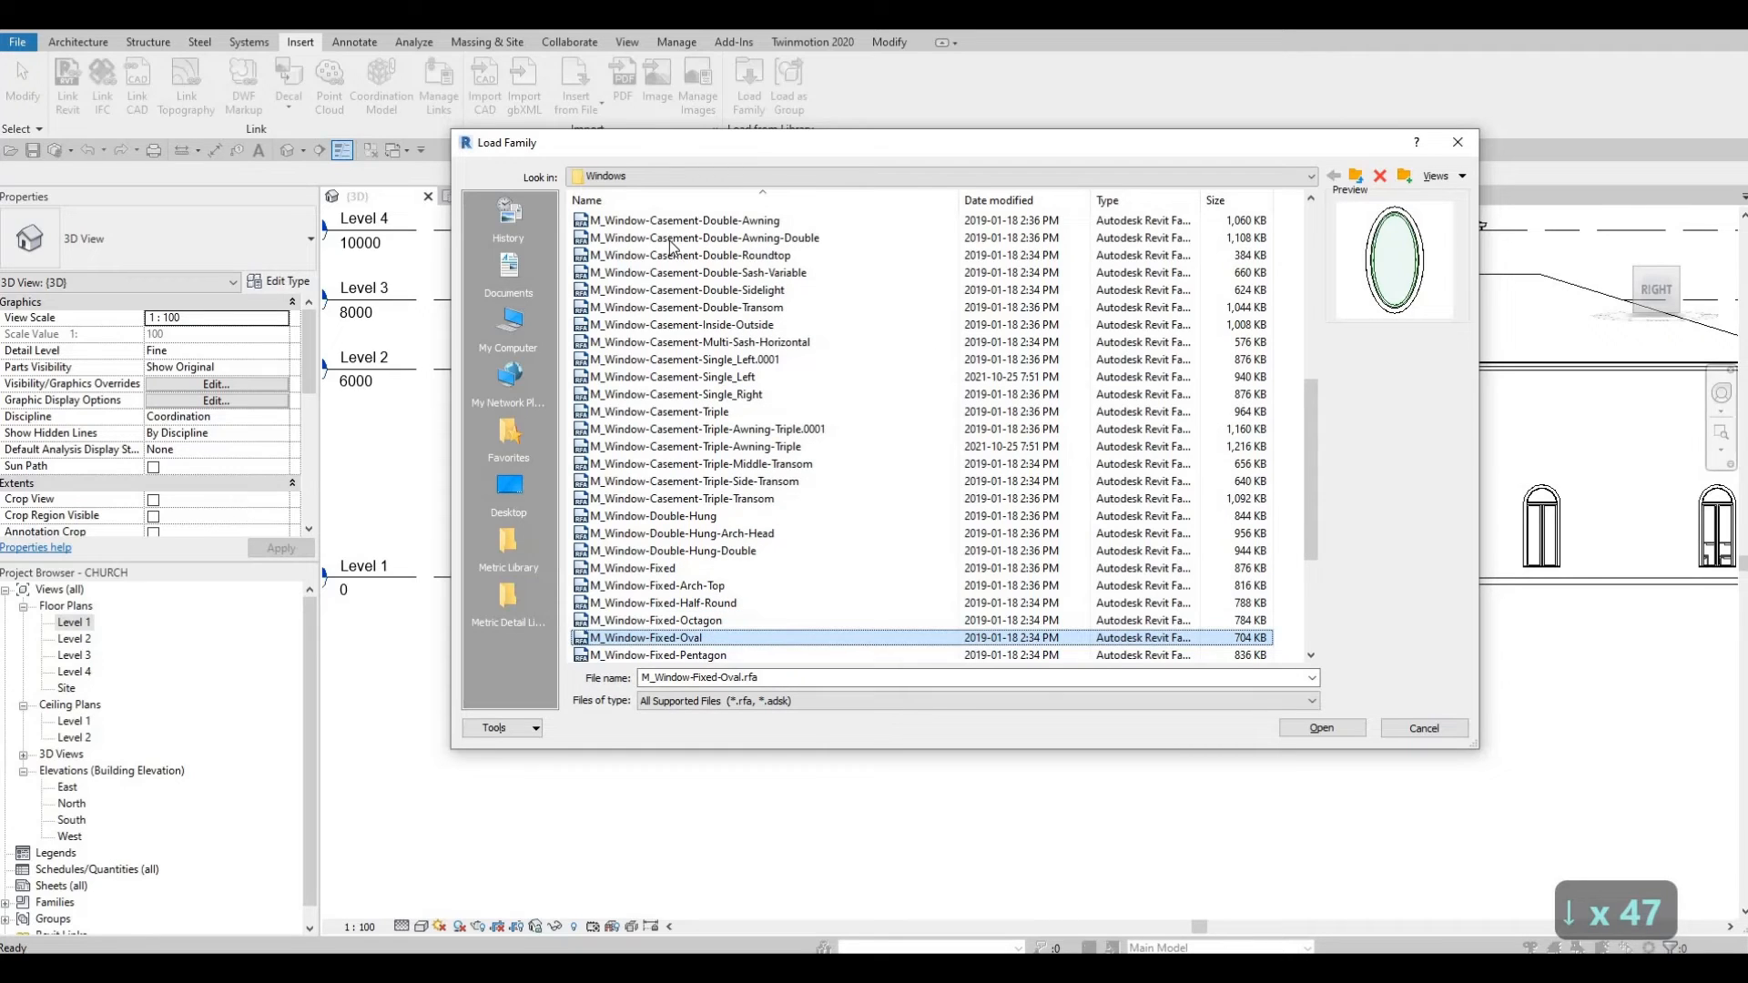
key(Up)
key(Down)
key(Down)
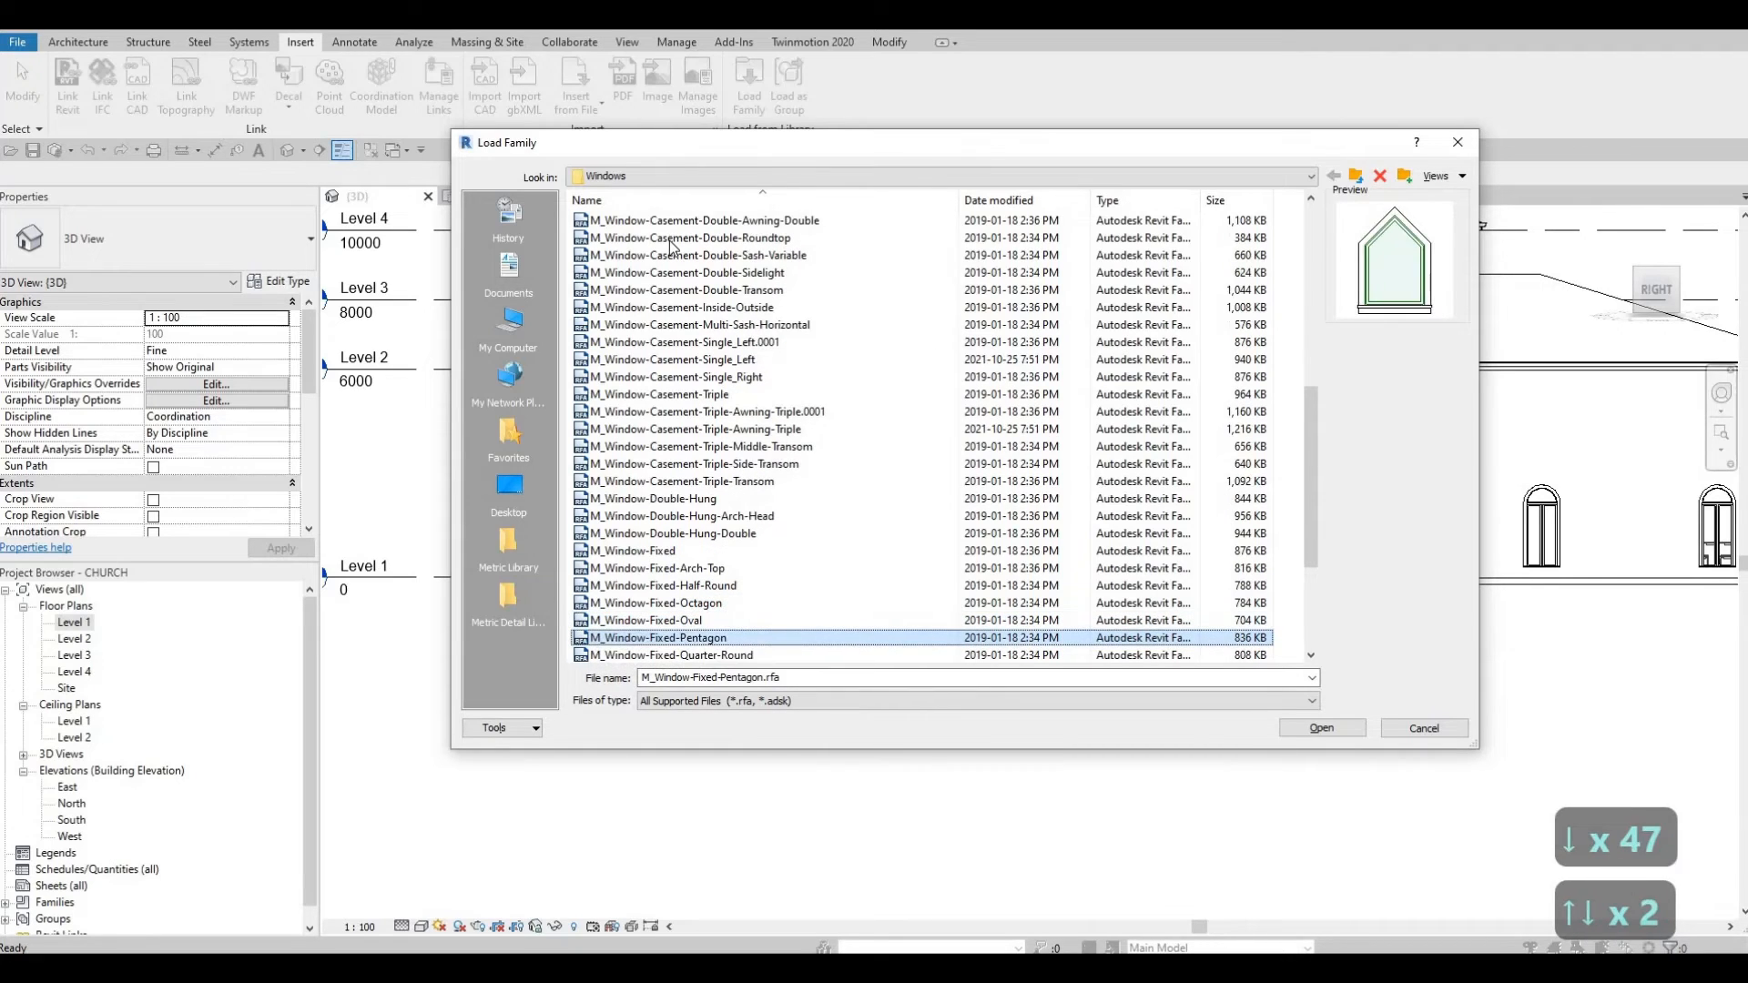
key(Down)
key(Down)
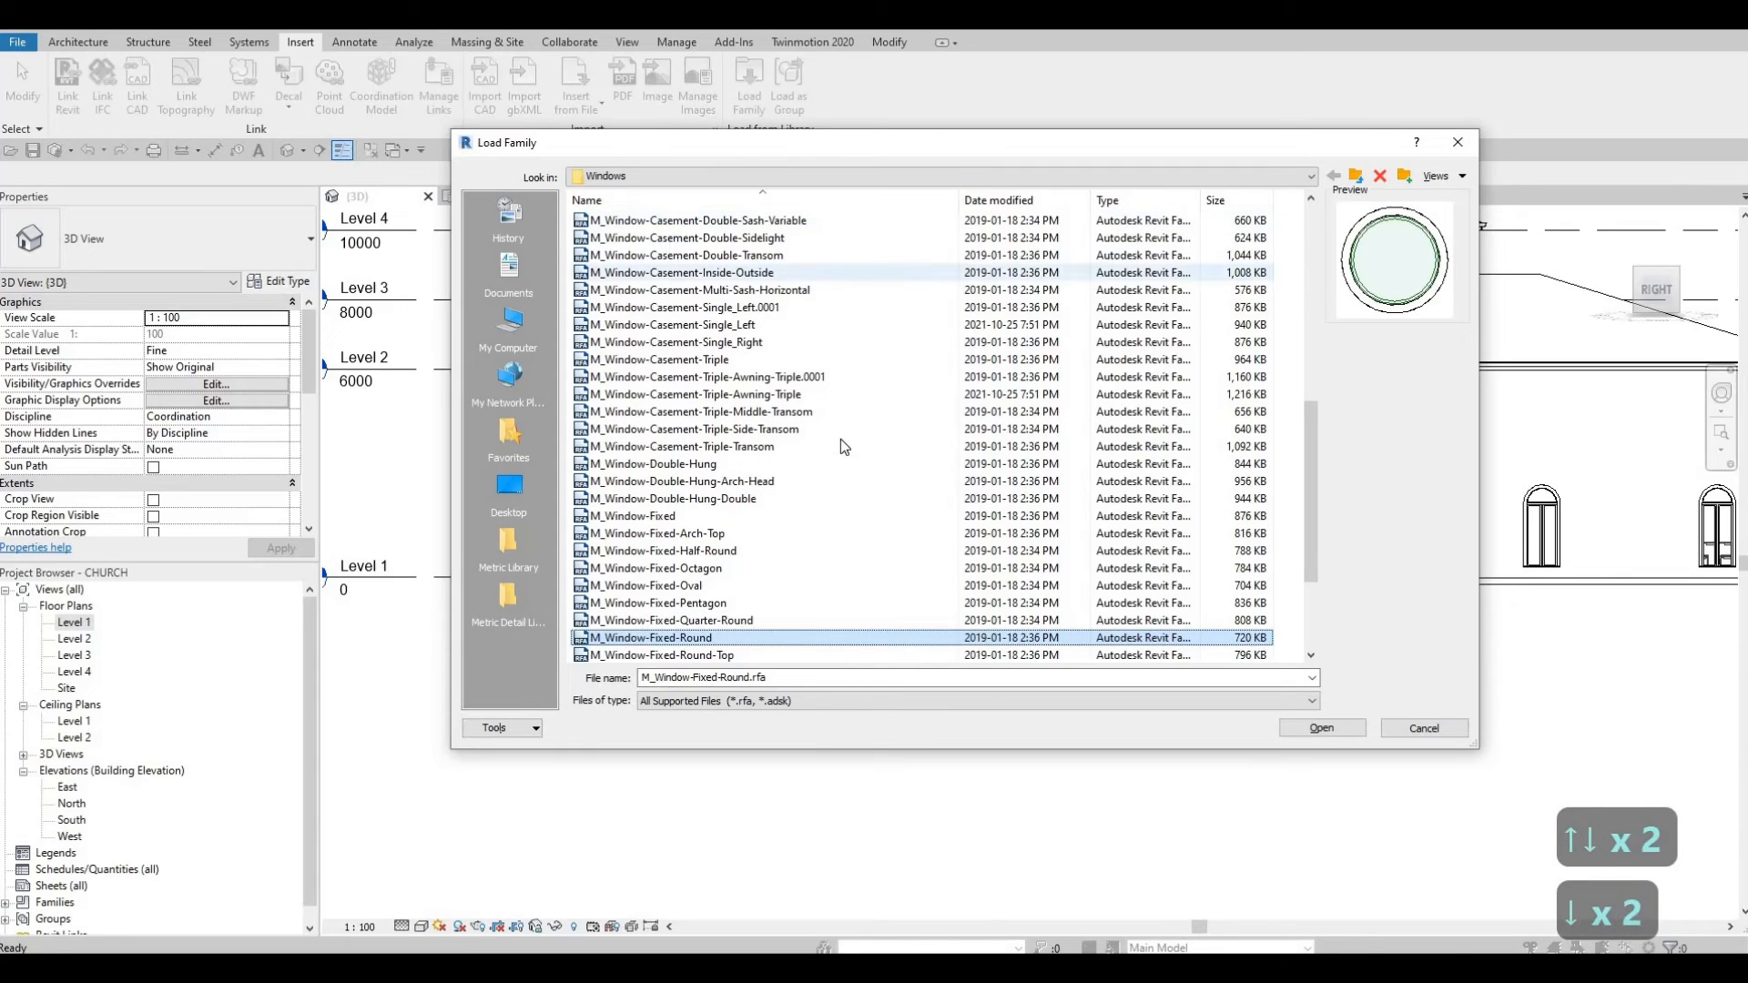
key(Down)
key(Up)
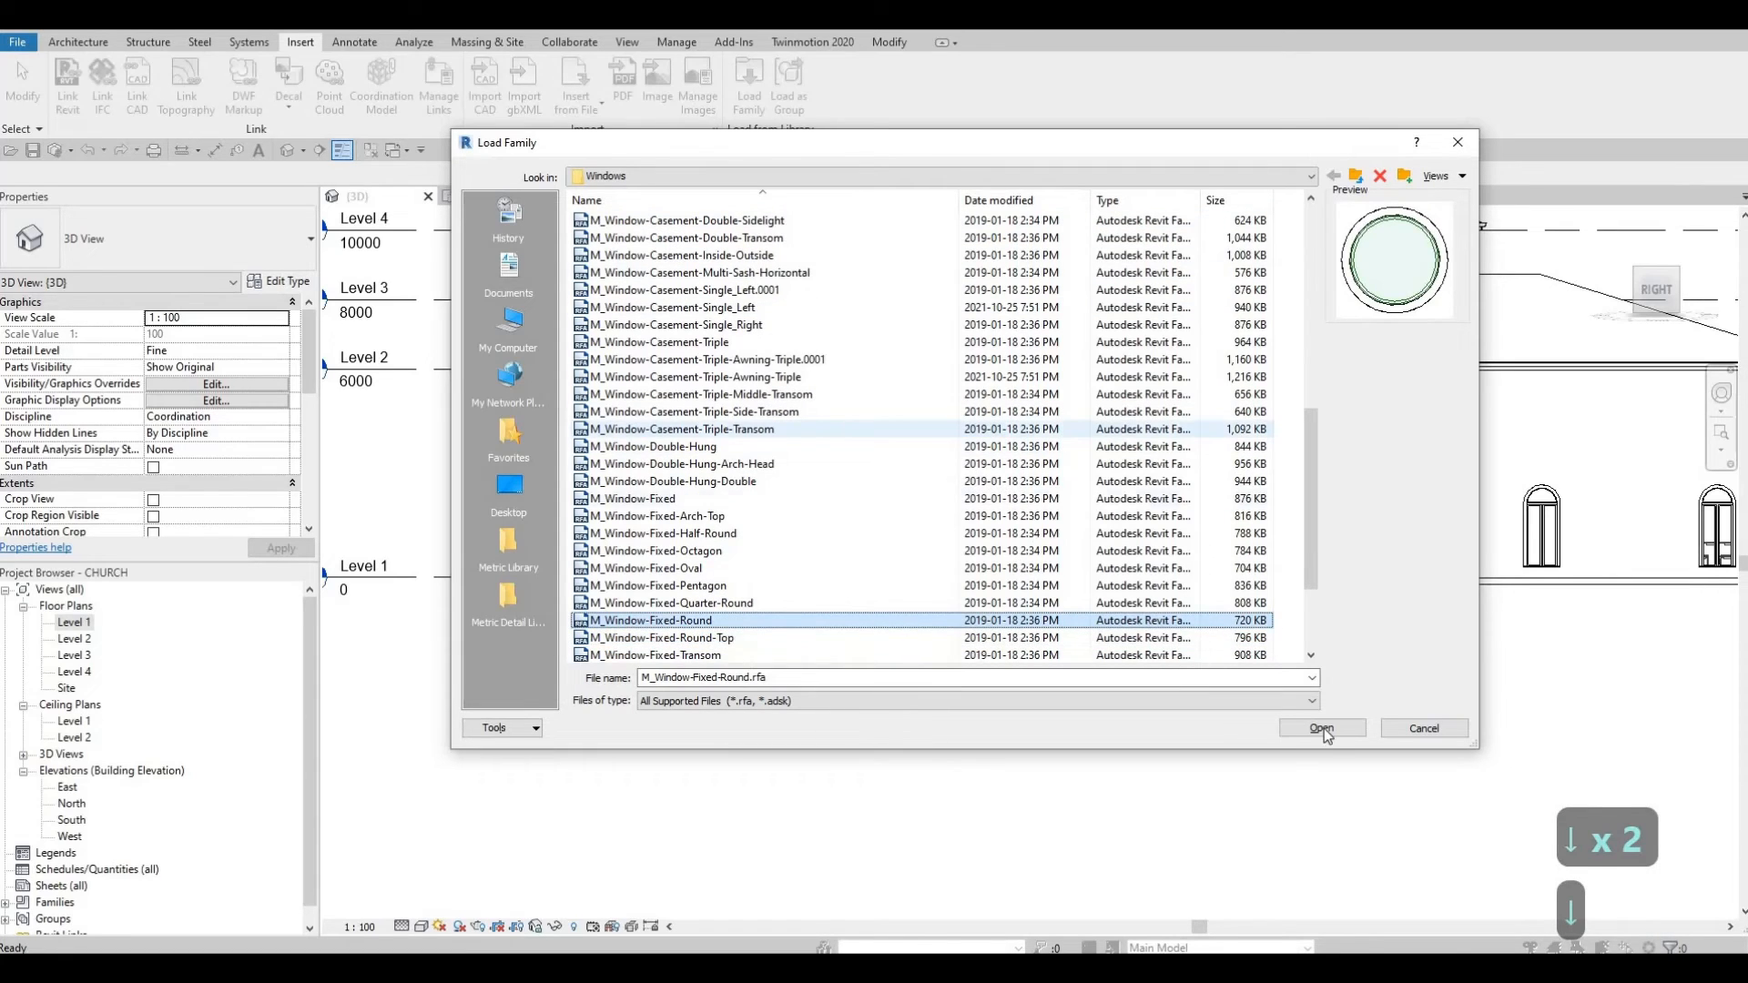
key(Return)
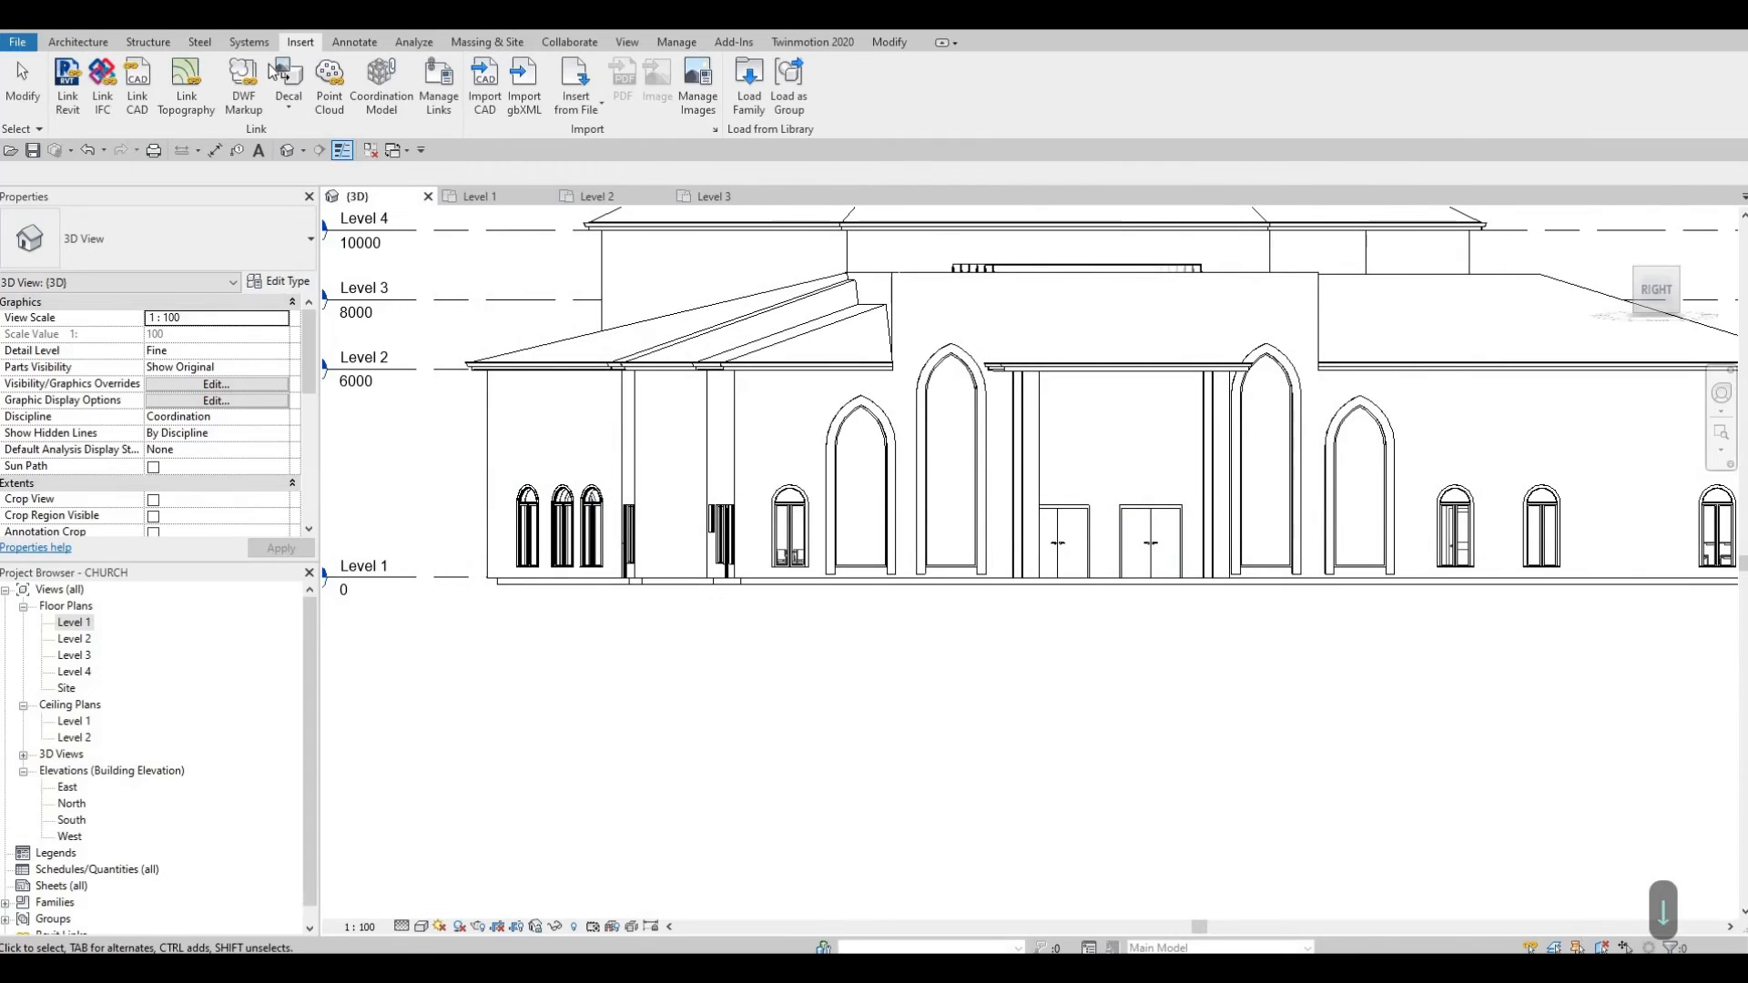
Step: Start the Window tool (WN) and choose the M_Window-Fixed-Round 1800mm Diameter type
click(78, 42)
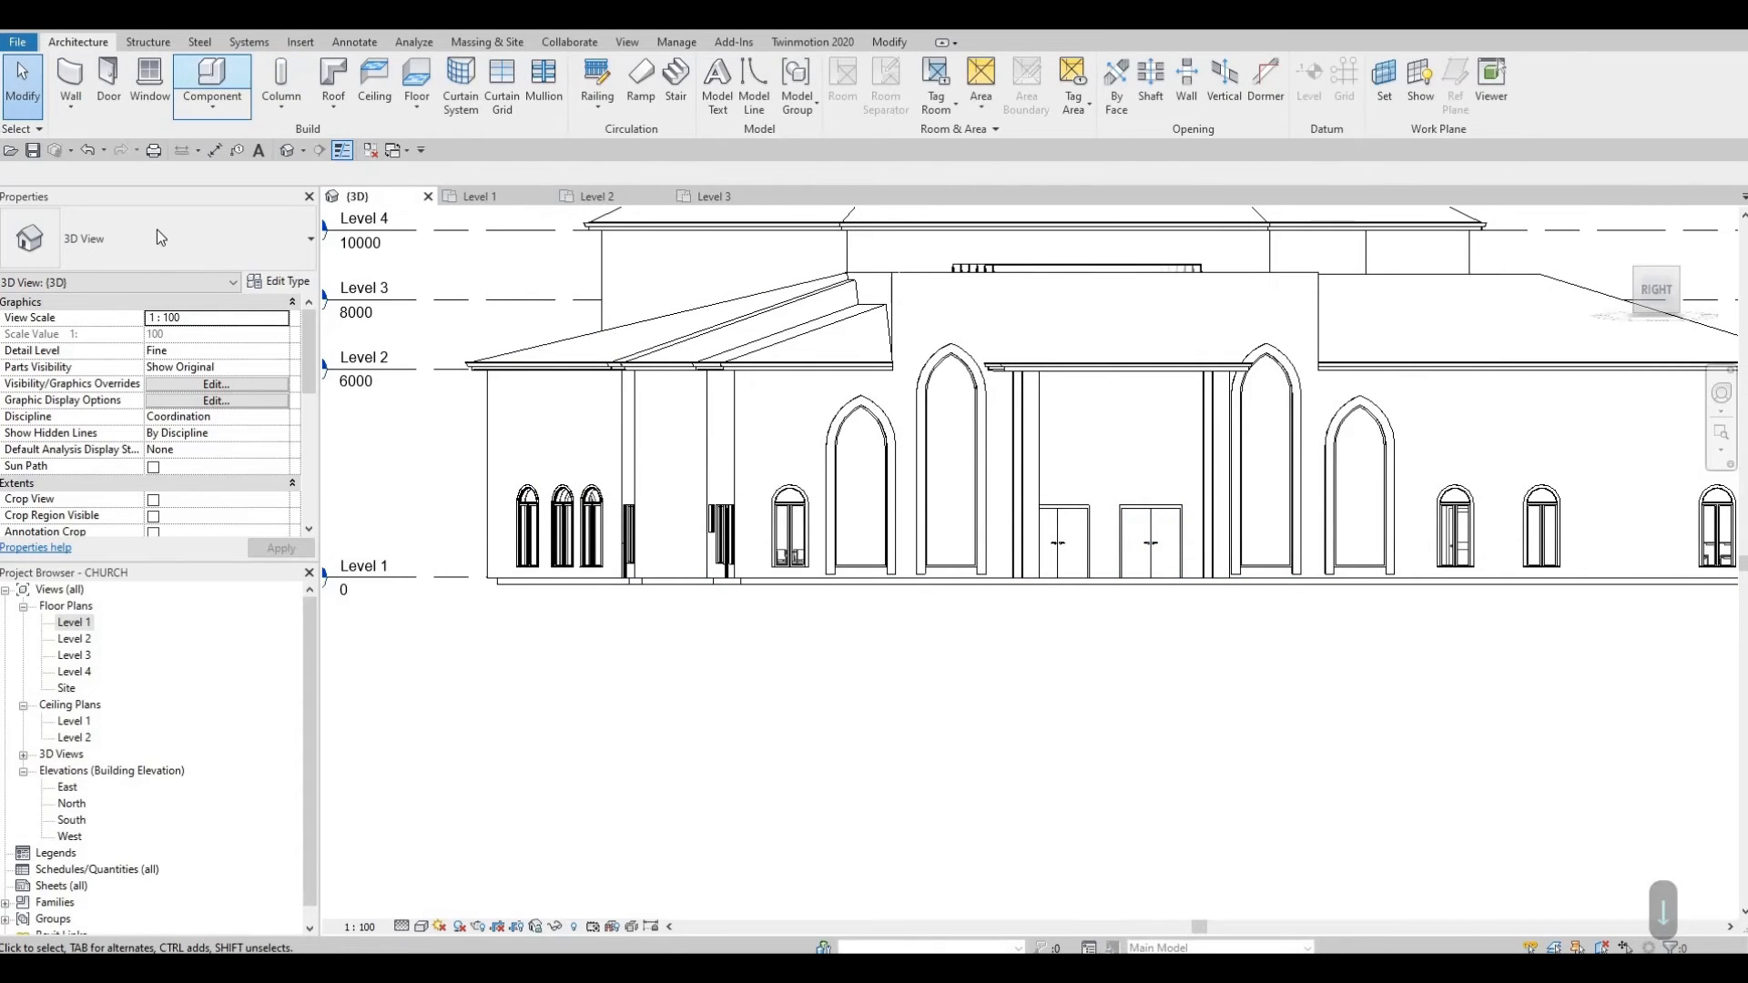
key(w)
key(n)
click(173, 259)
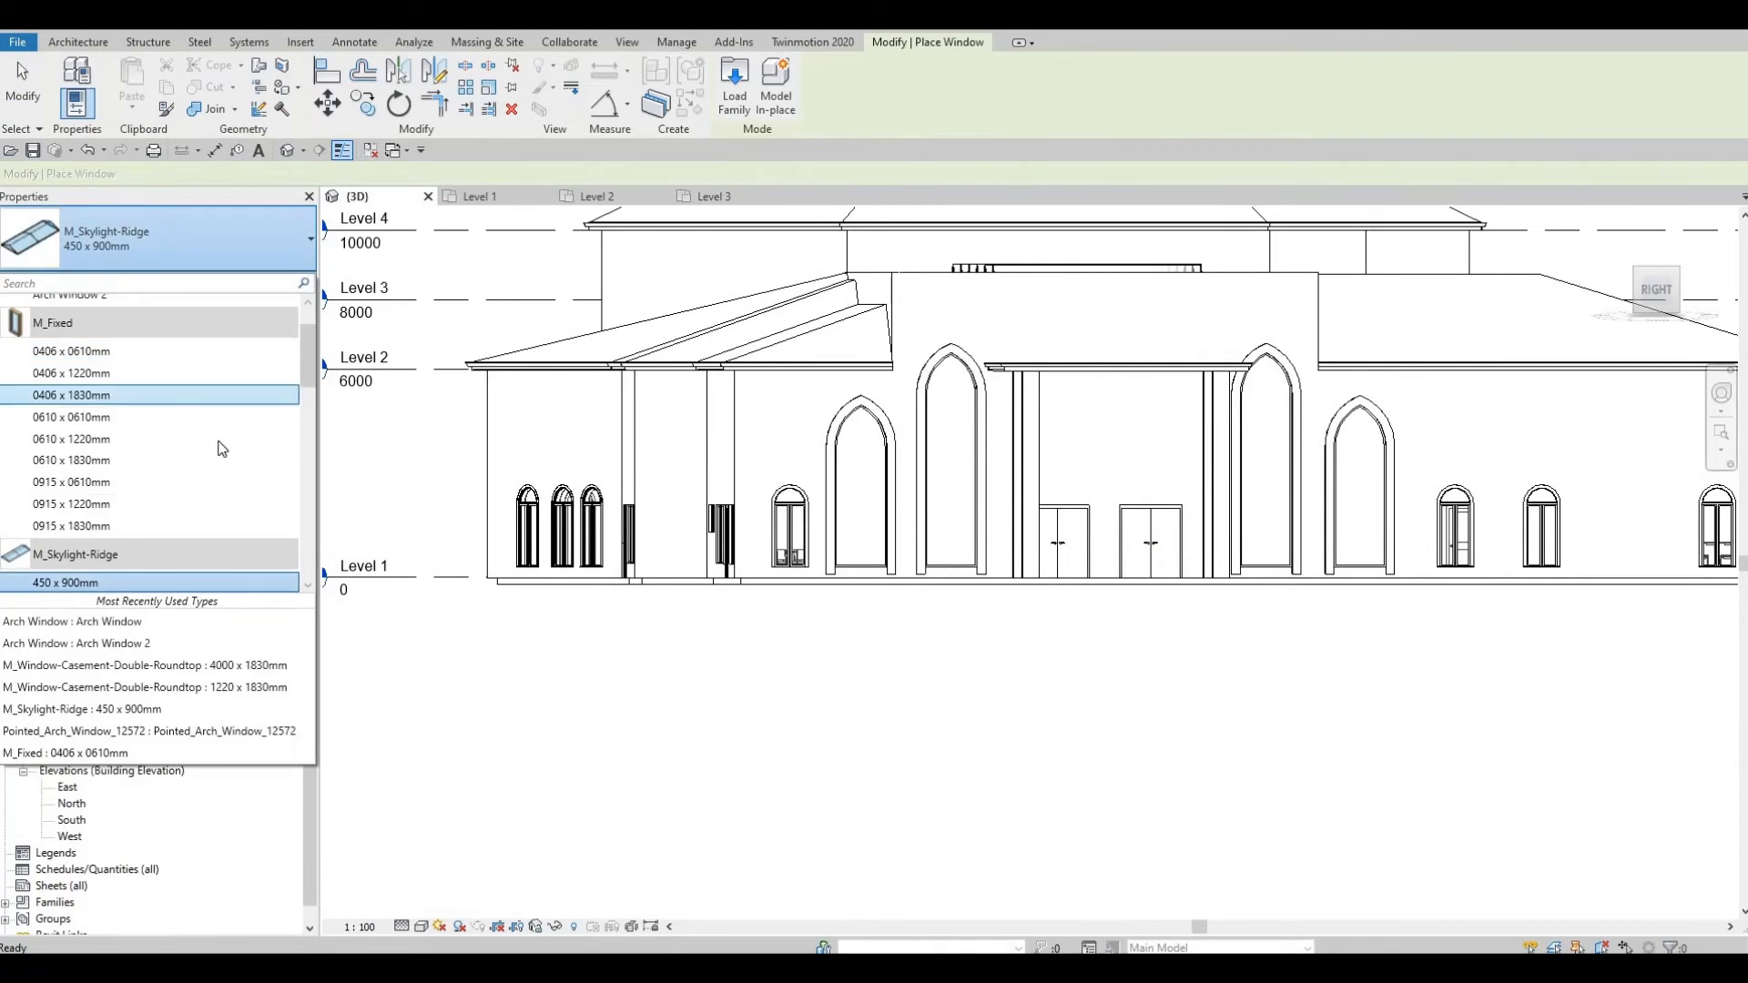
scroll(222, 449, down, 10)
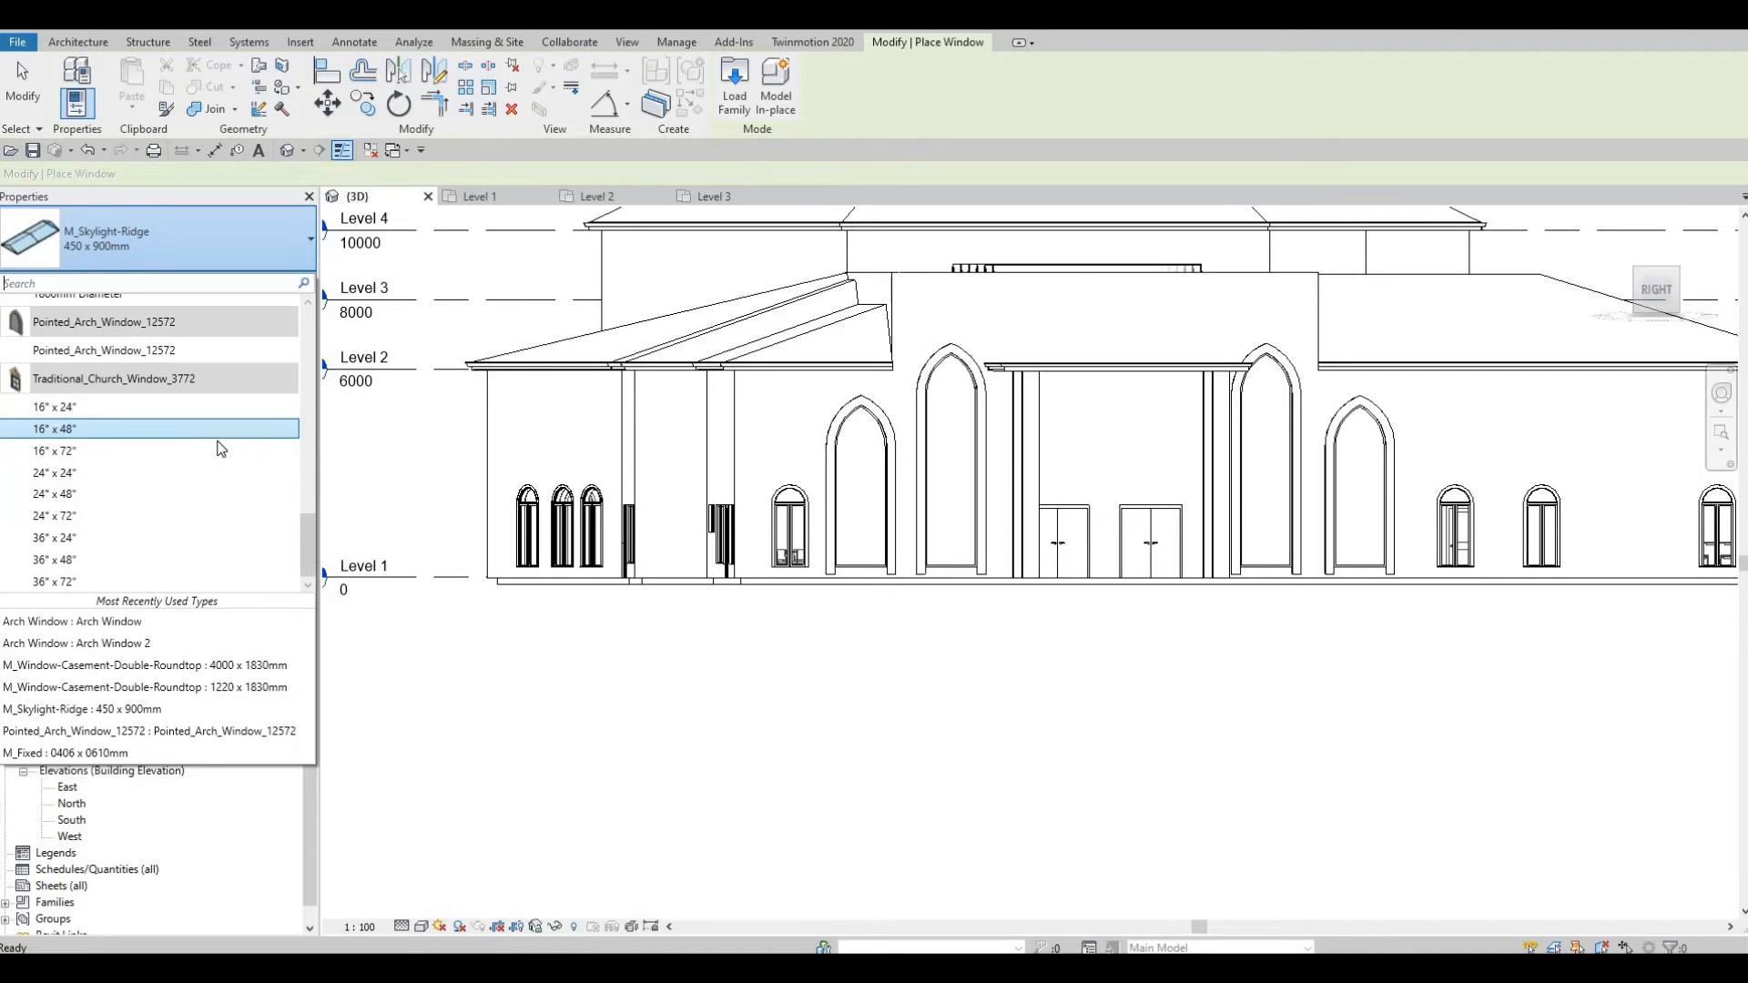
scroll(220, 446, up, 10)
scroll(136, 469, down, 4)
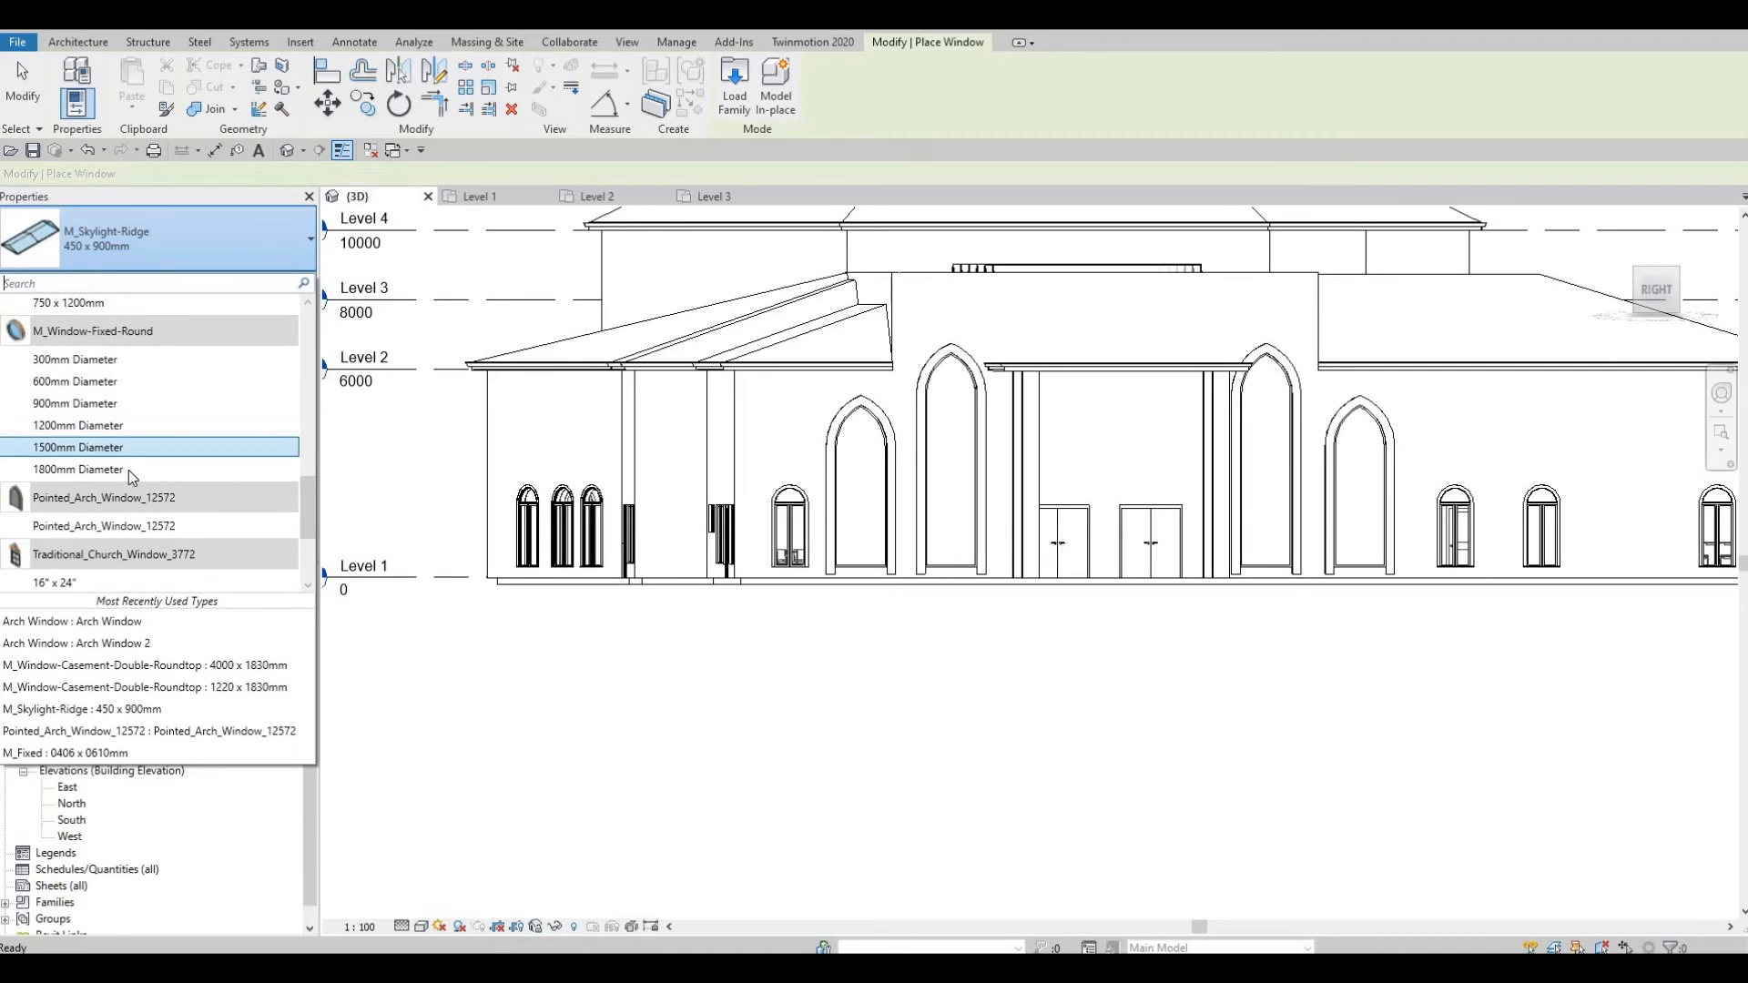
click(127, 470)
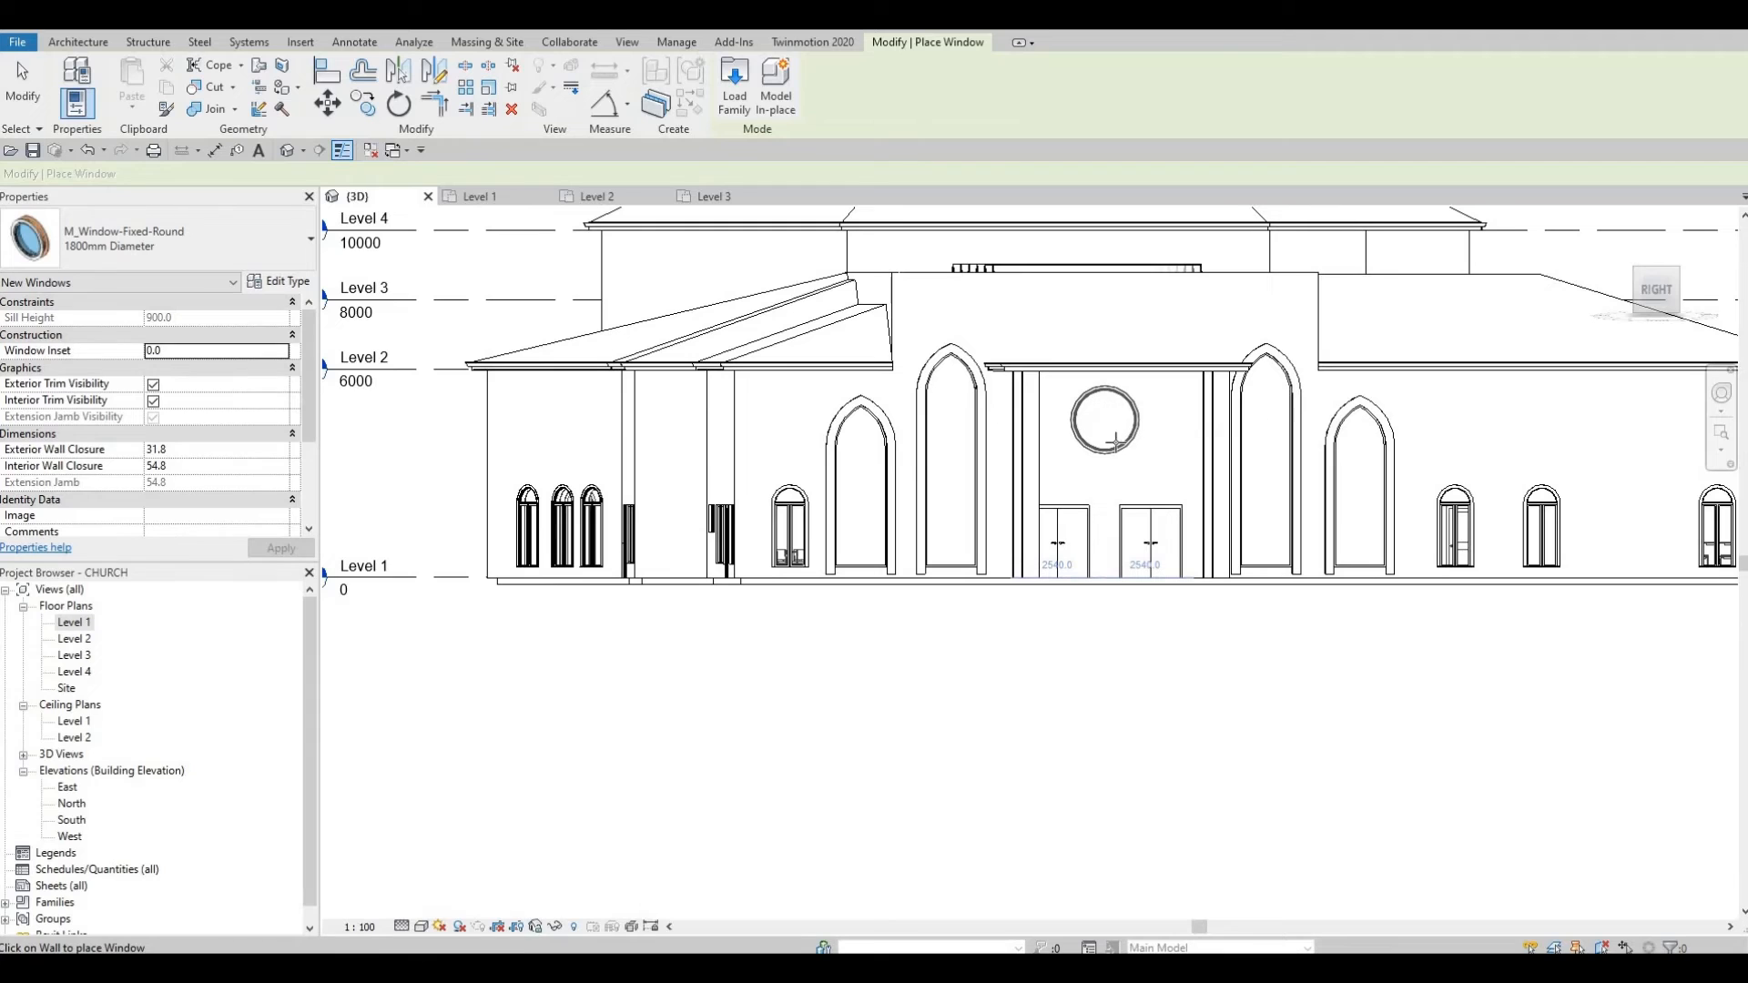
Step: Lower the 1800mm round window above the entrance doors slightly
key(Escape)
shift+middle_drag(1128, 484, 1144, 435)
key(Escape)
click(1143, 435)
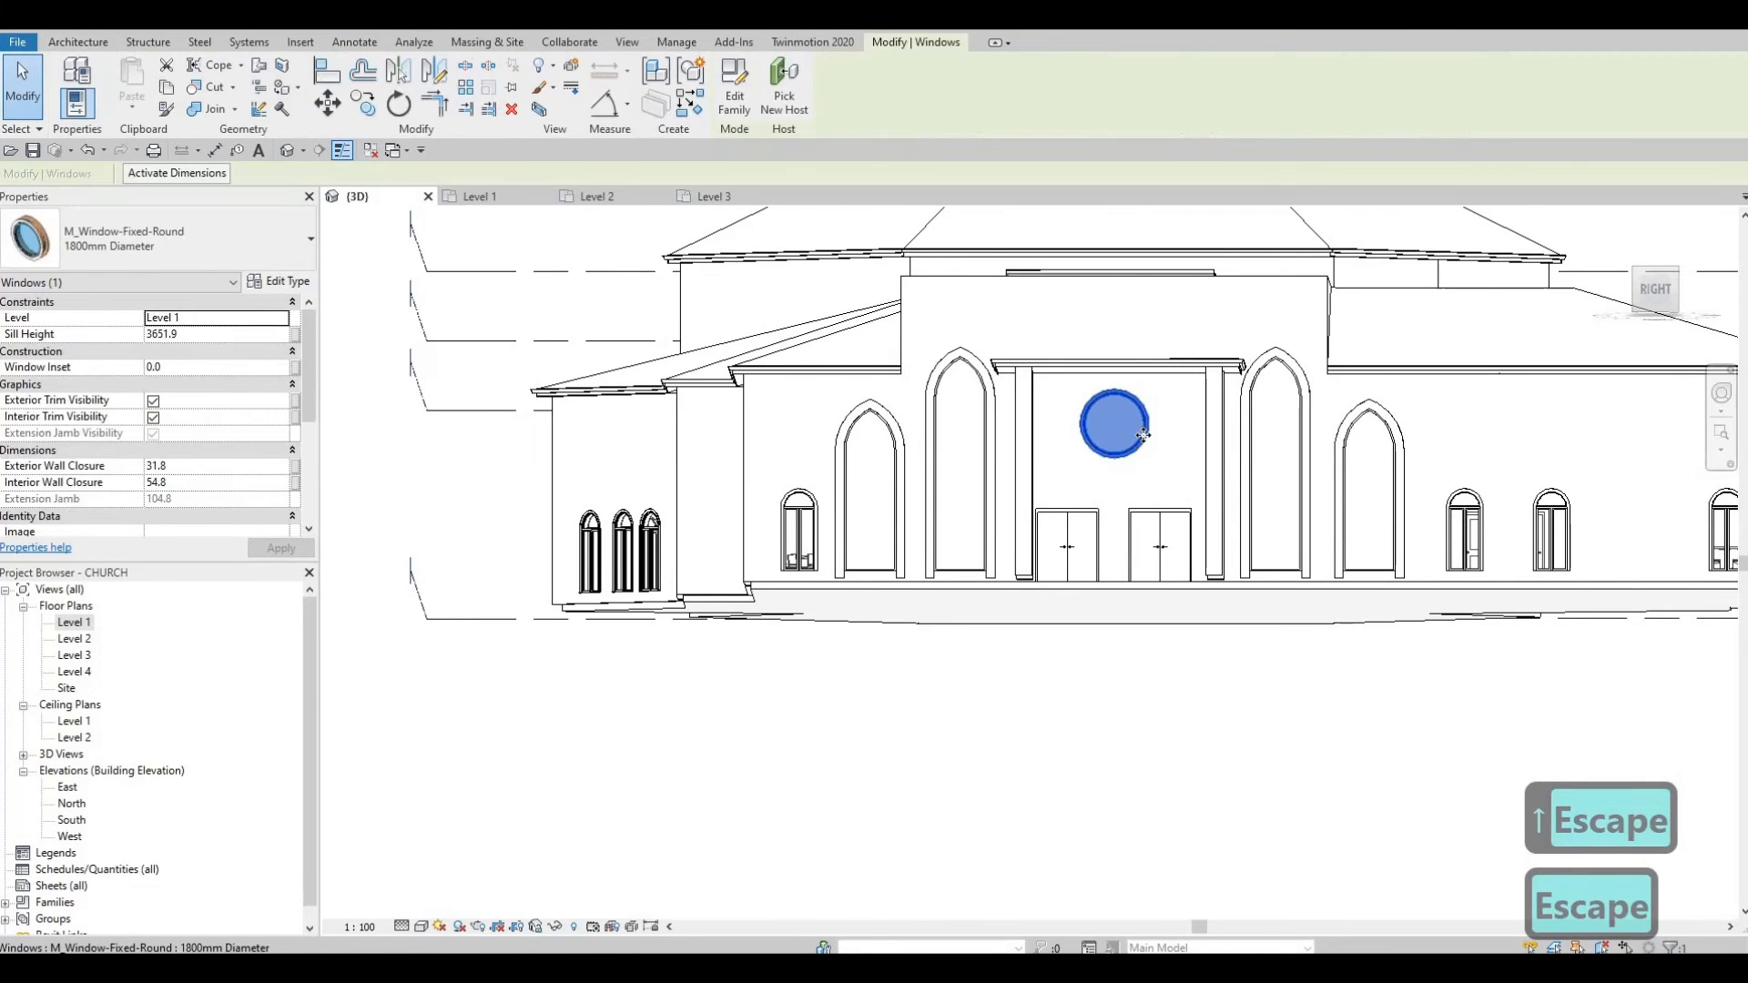
key(Down)
key(Down)
key(Escape)
key(Escape)
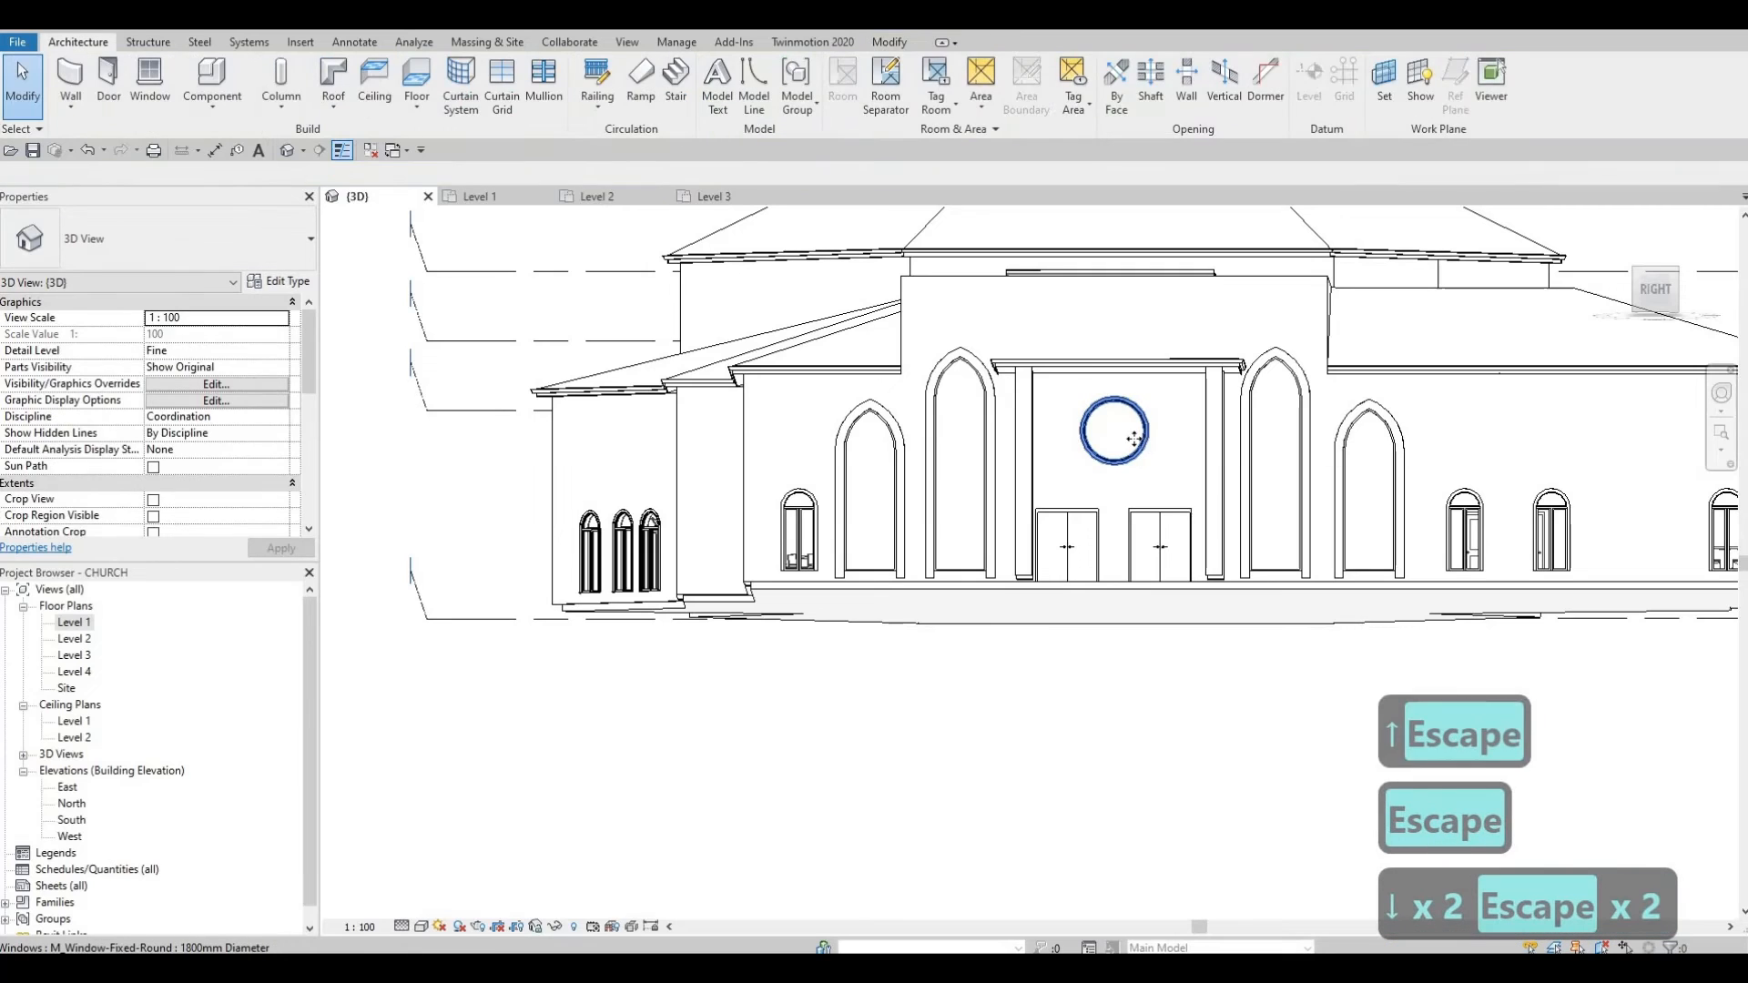
key(ctrl+Left)
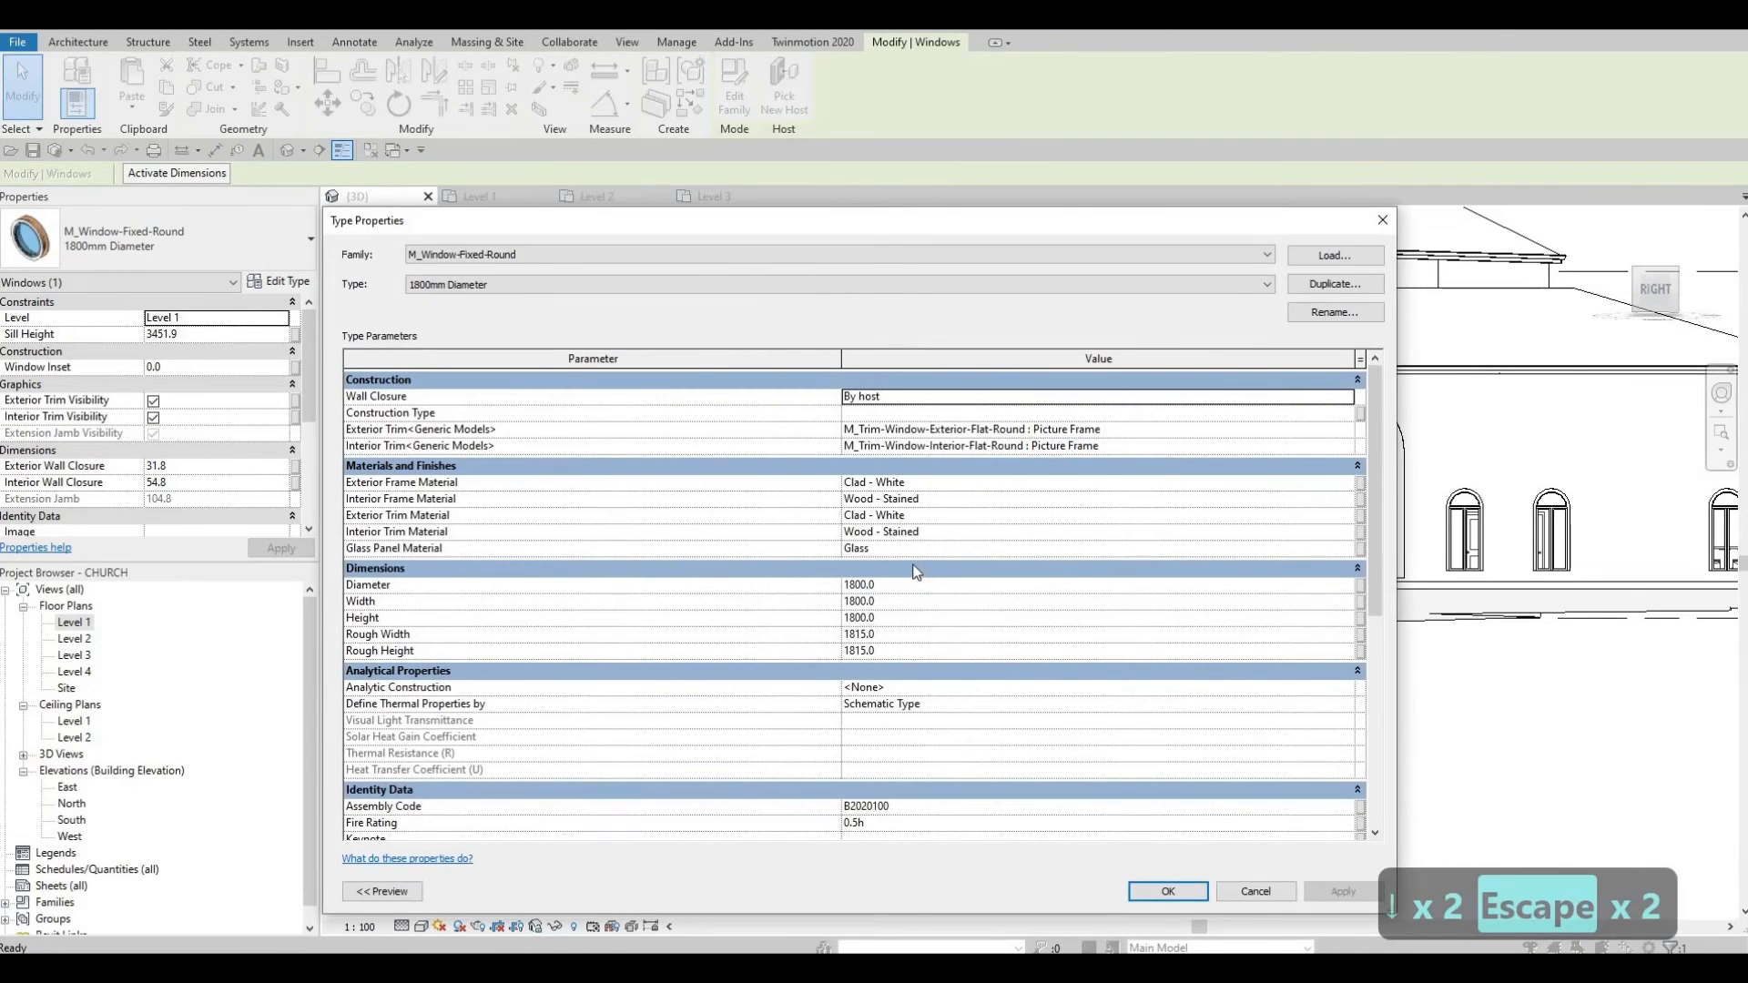
Step: Duplicate the round window type as 1800mm Diameter 2 and try a 6000 diameter, dismissing the wall conflict warning
key(Escape)
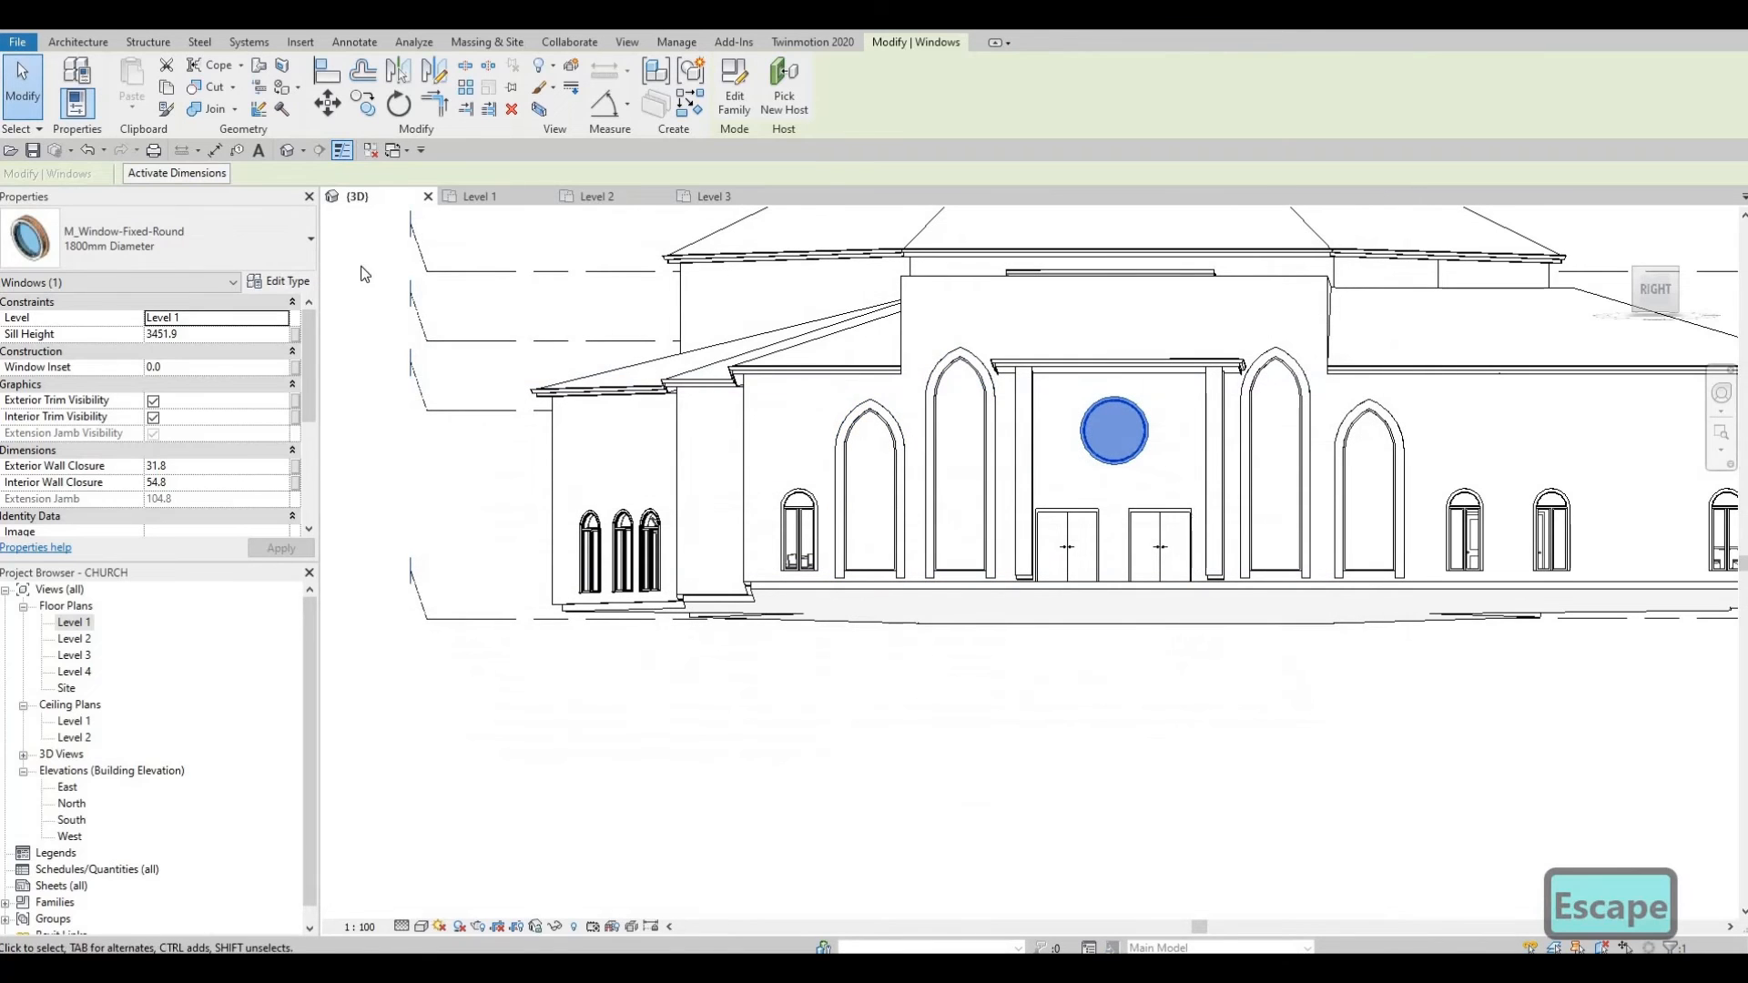
click(280, 281)
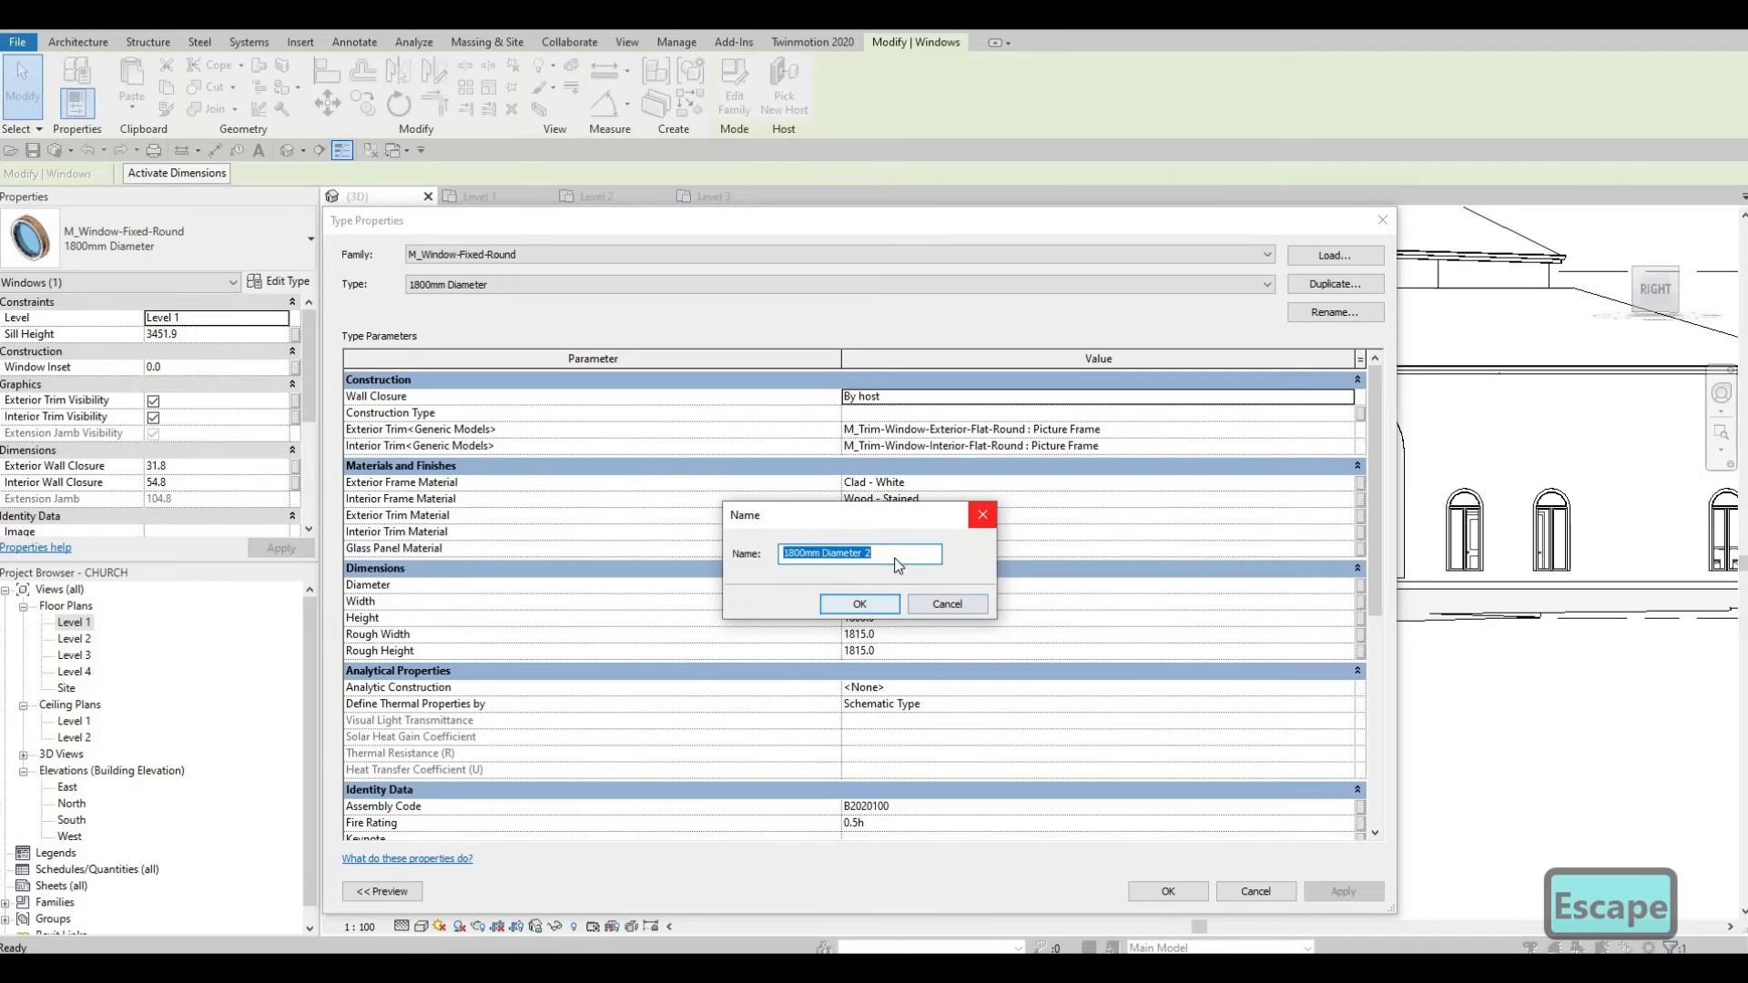
key(Return)
click(916, 591)
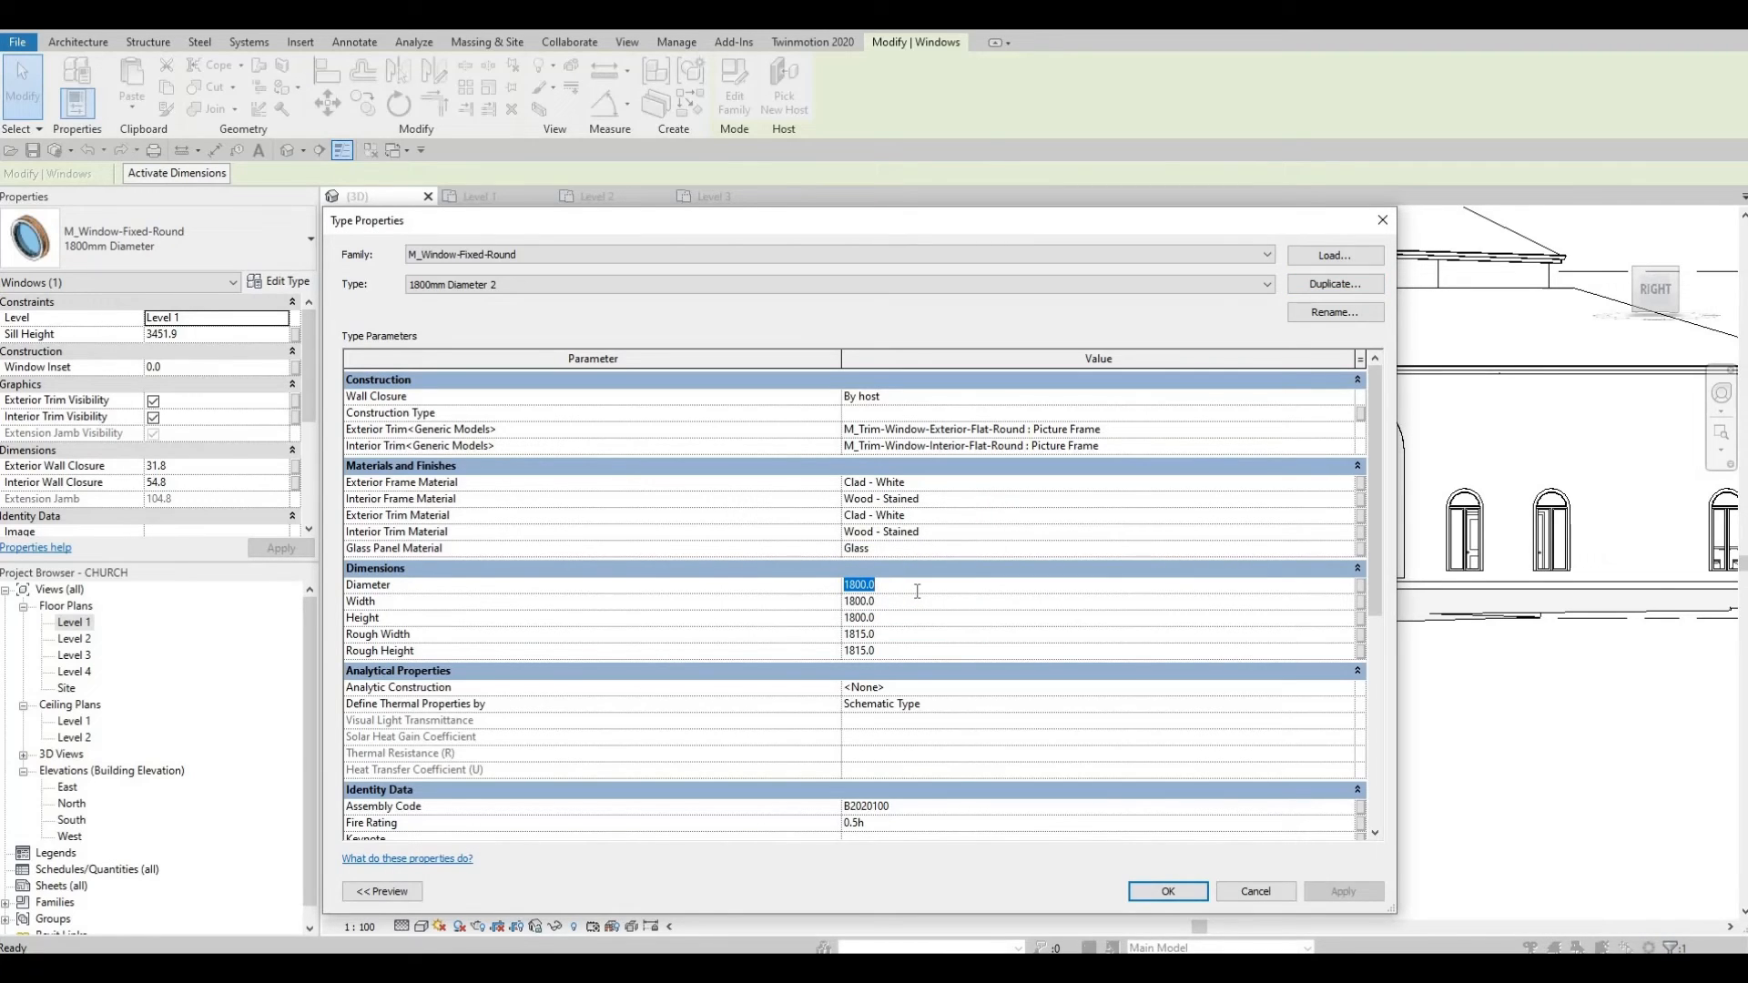
text(6000)
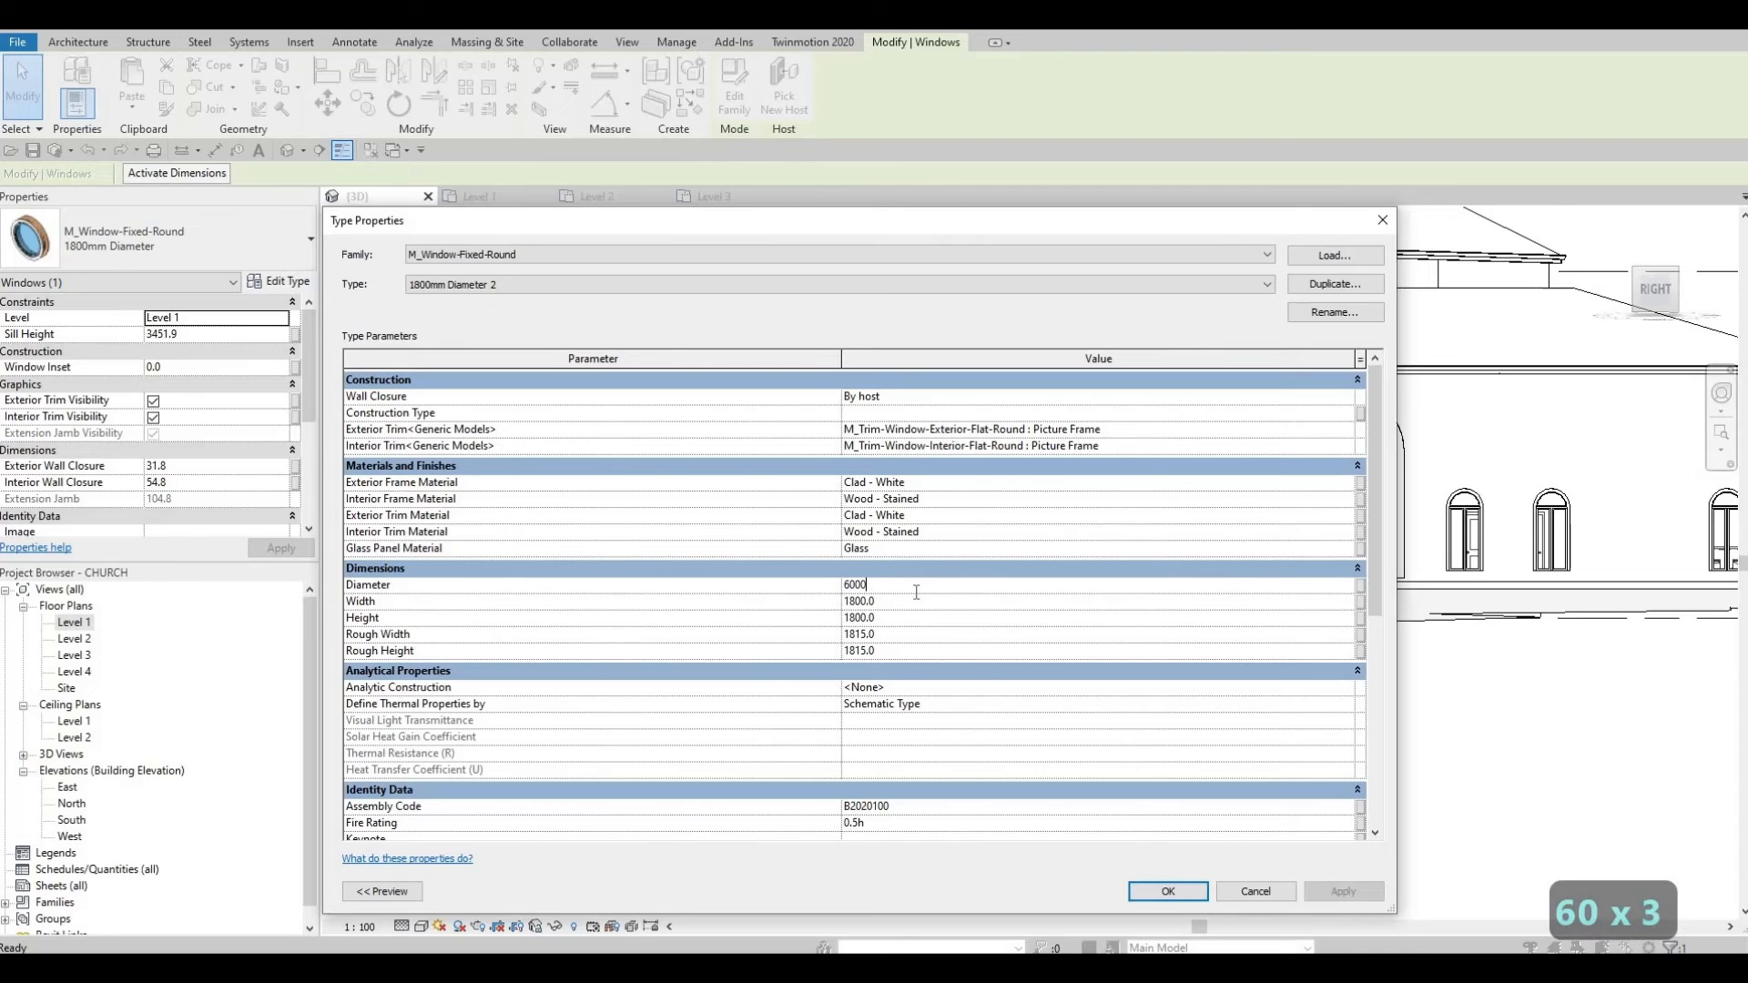
click(1156, 891)
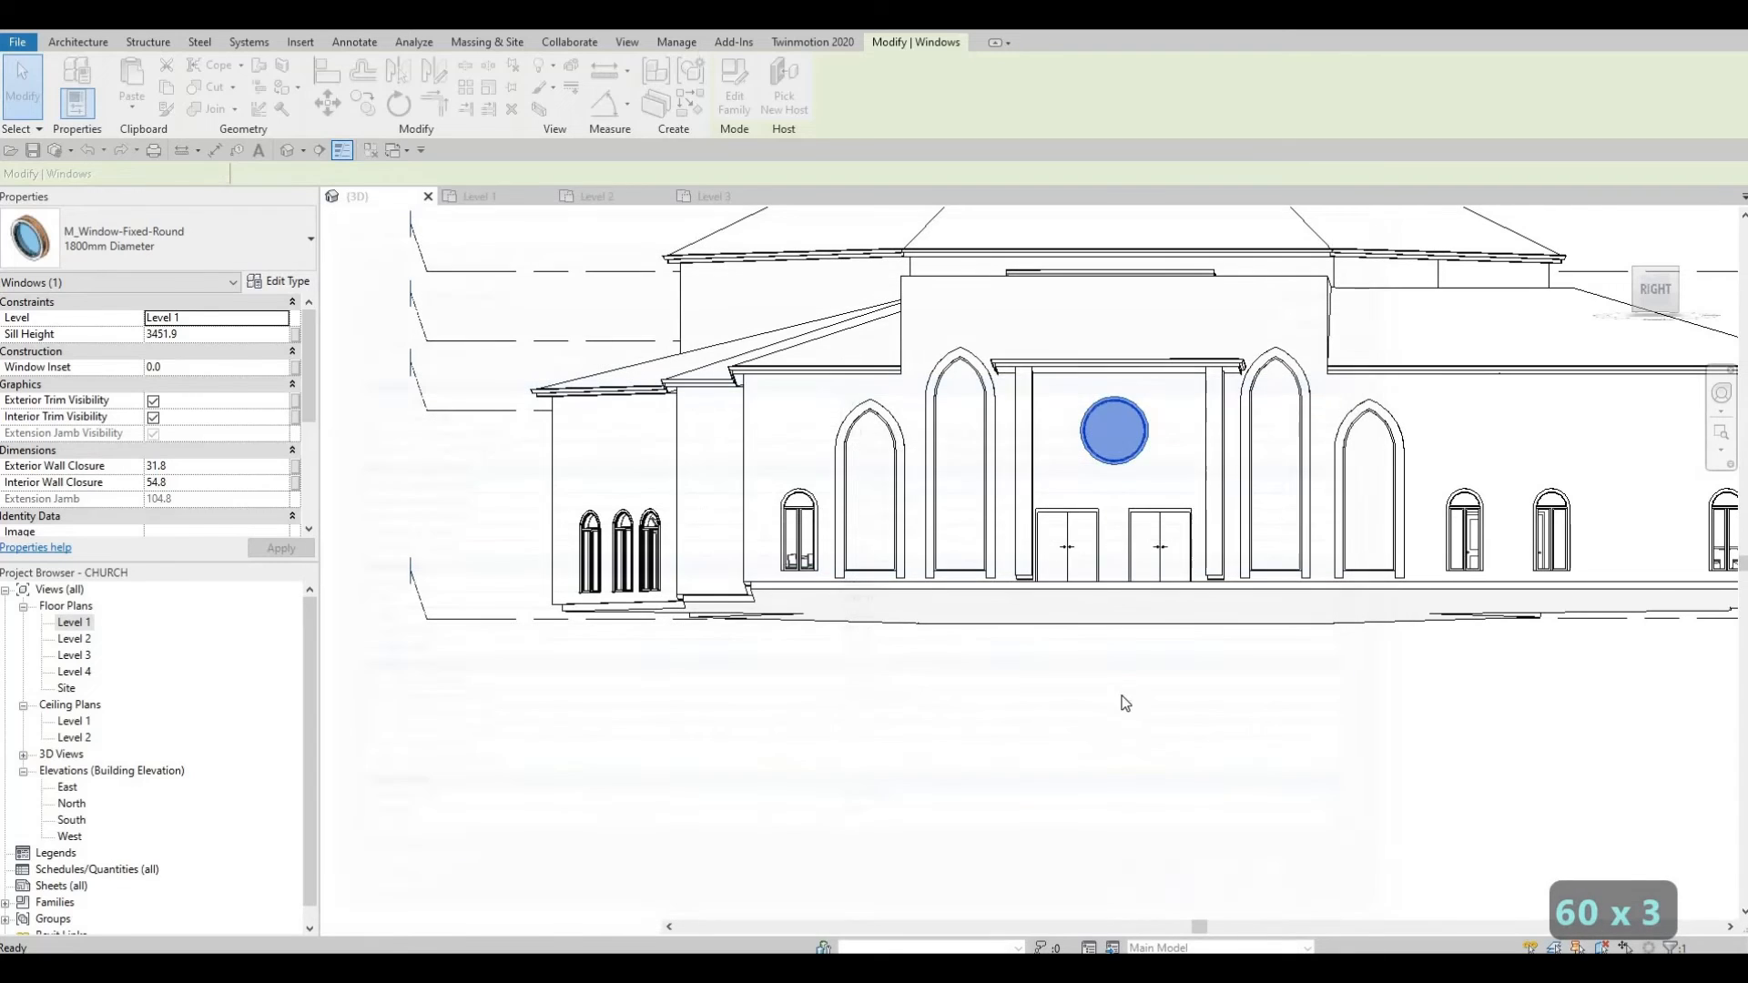
key(Escape)
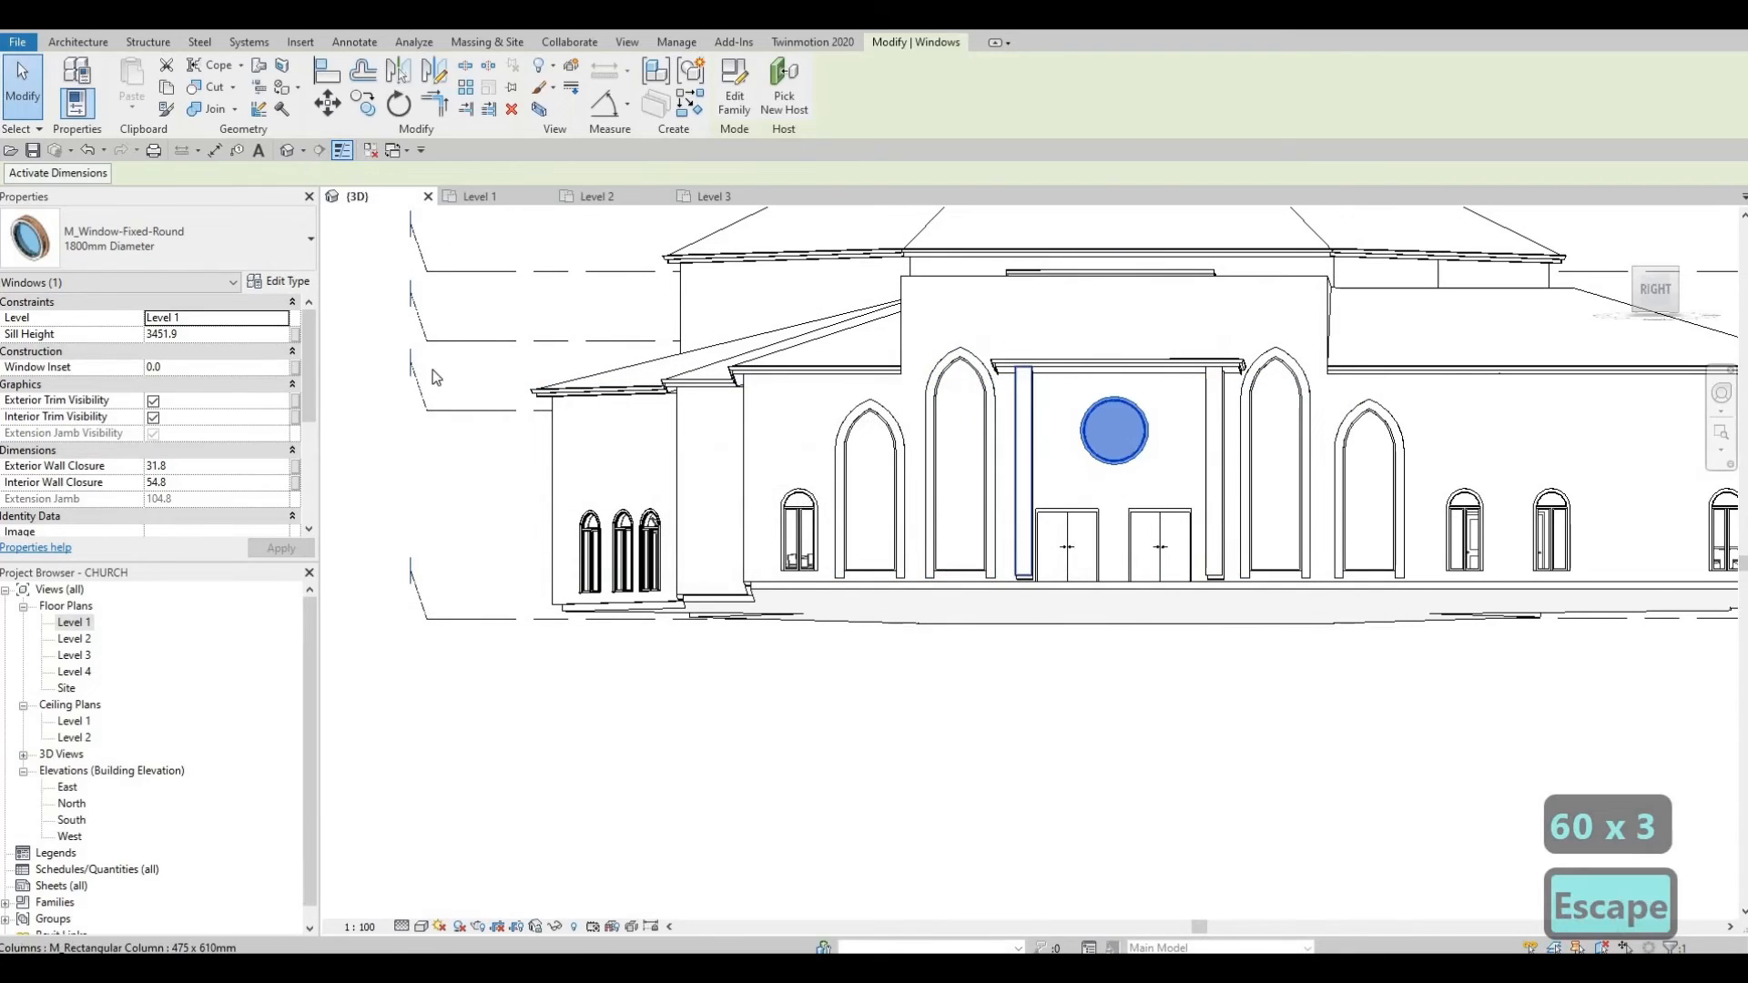
Step: Switch the window to the 1800mm Diameter 2 type and change its diameter to 400
click(279, 282)
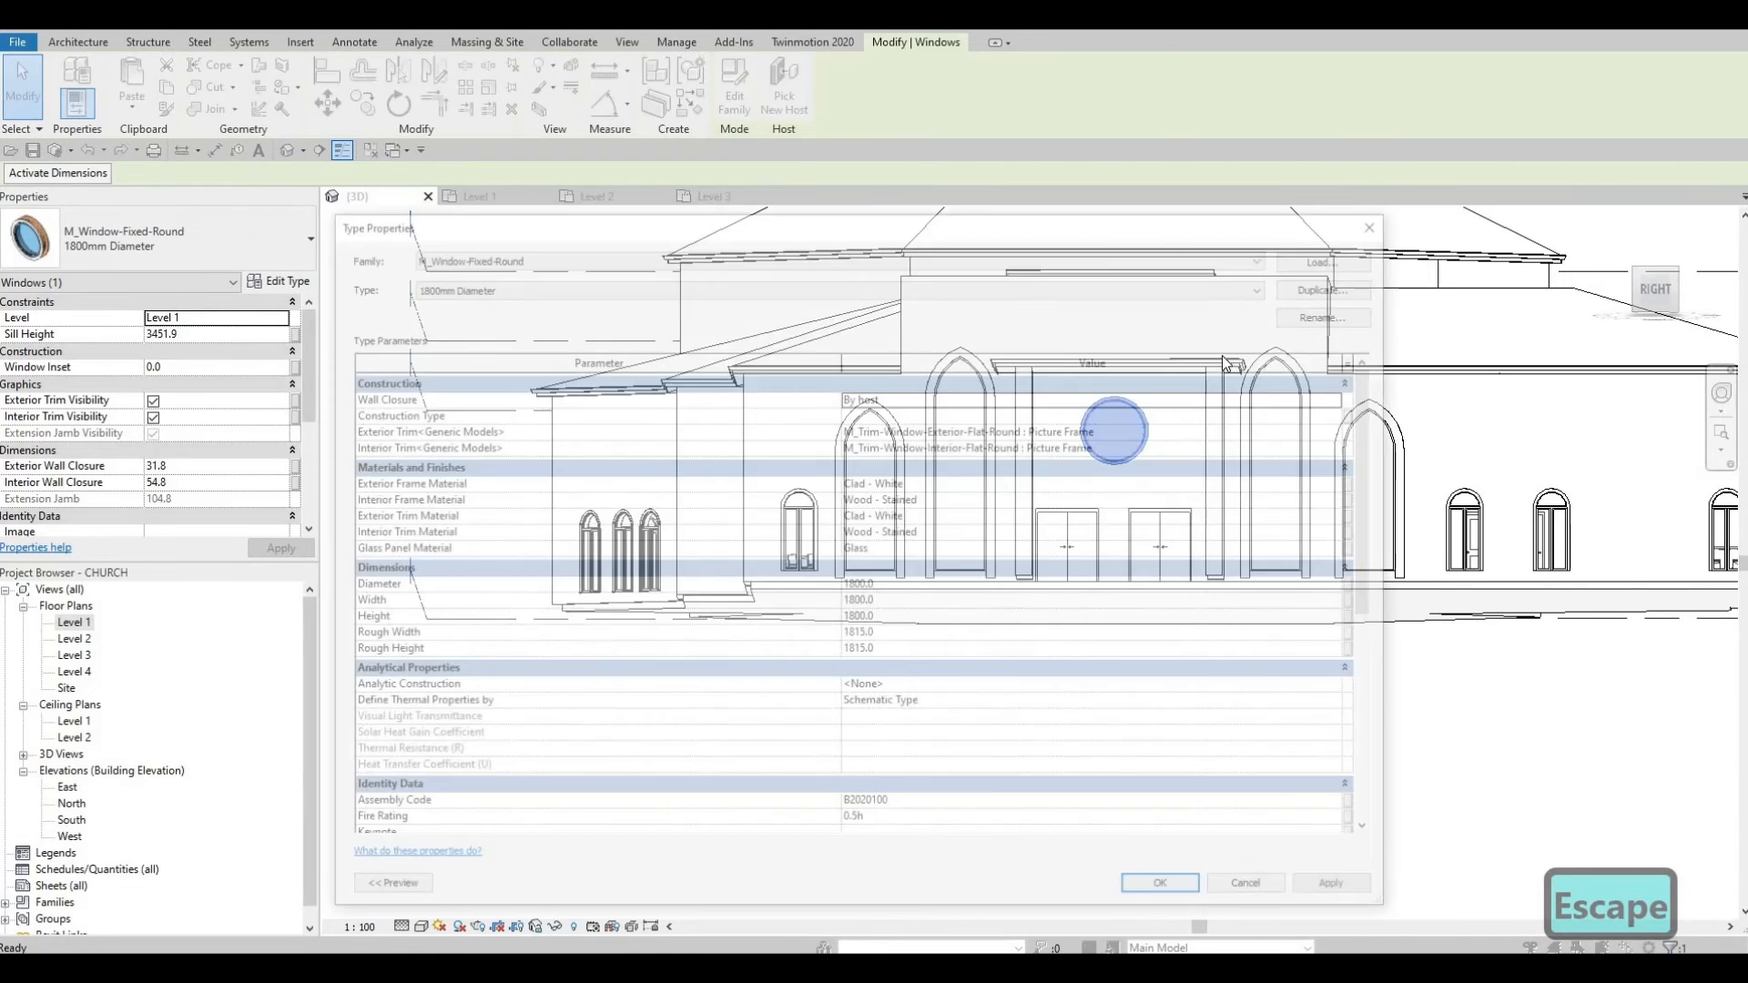
click(1307, 284)
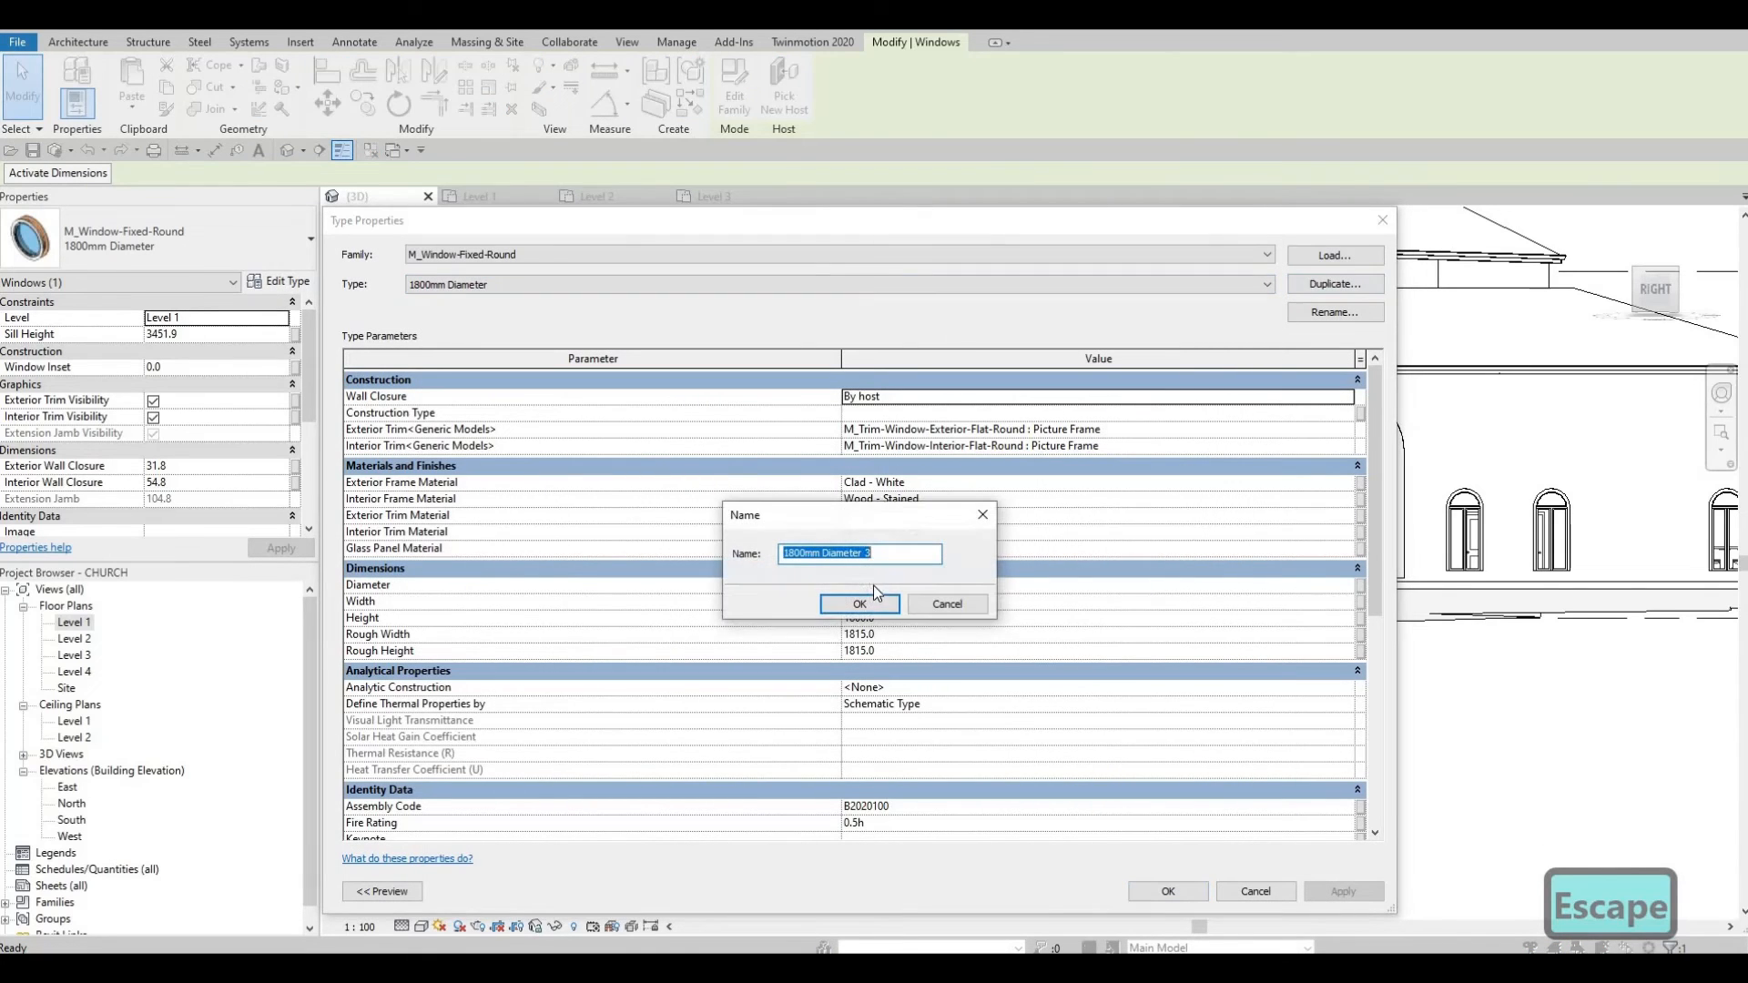
key(Escape)
click(703, 287)
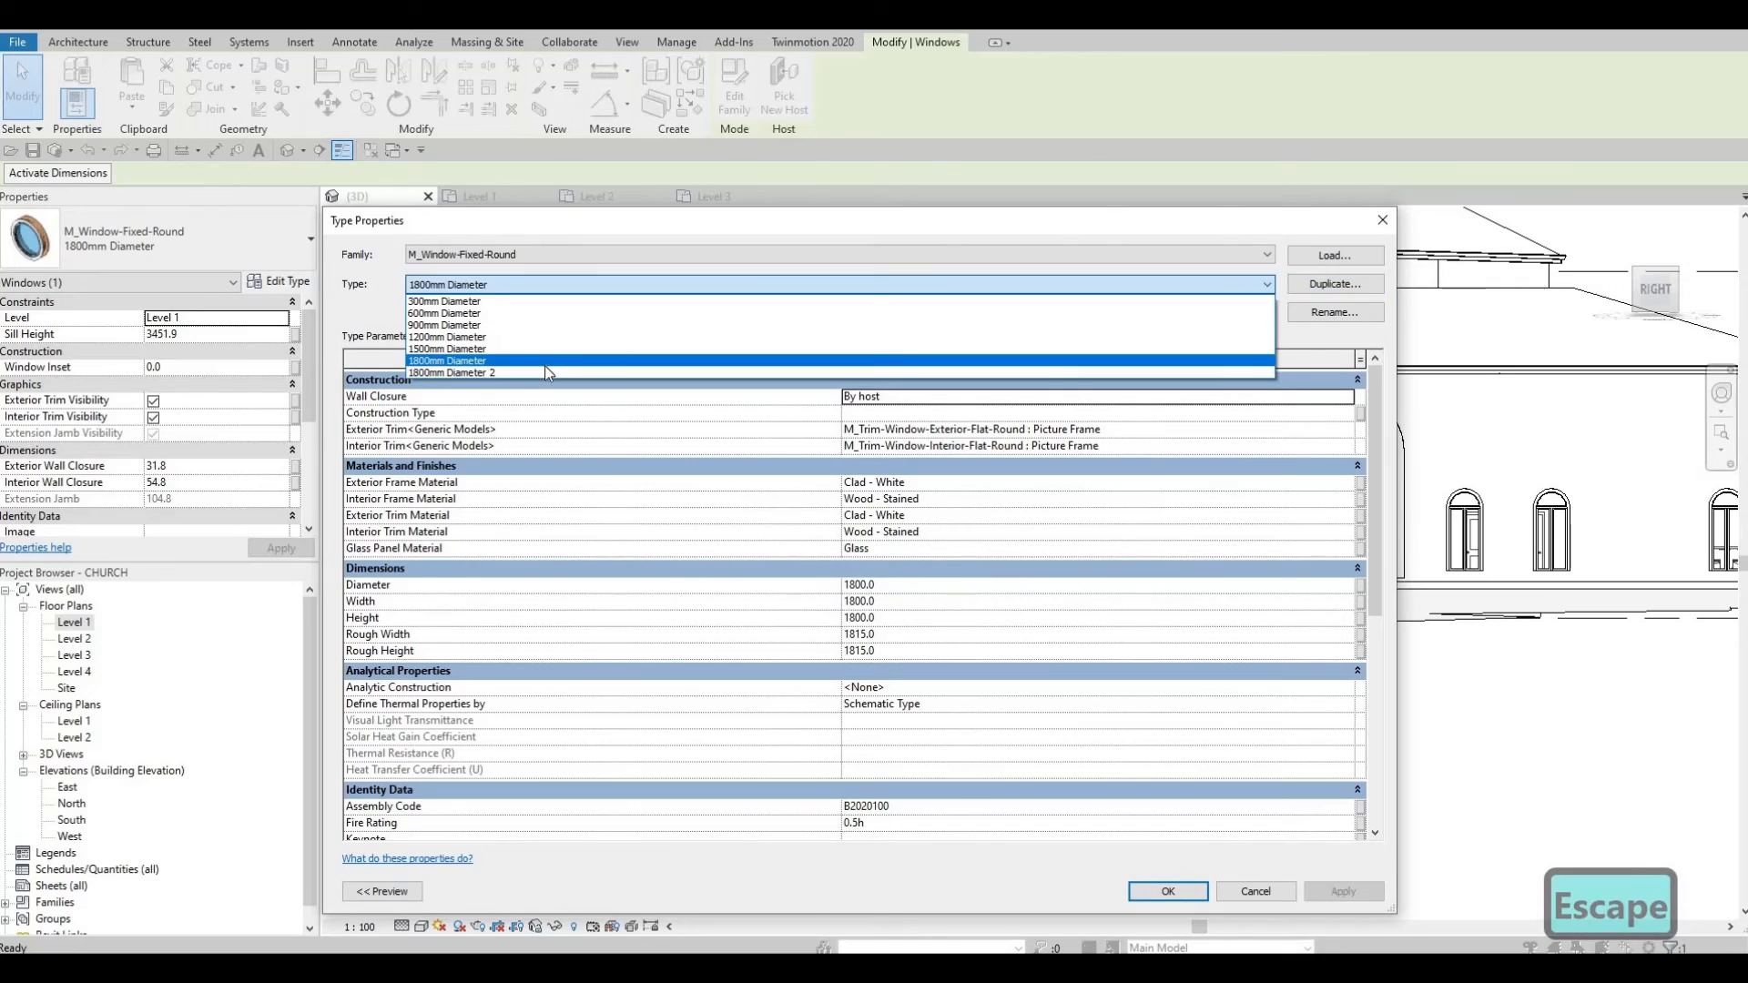
key(Return)
click(893, 584)
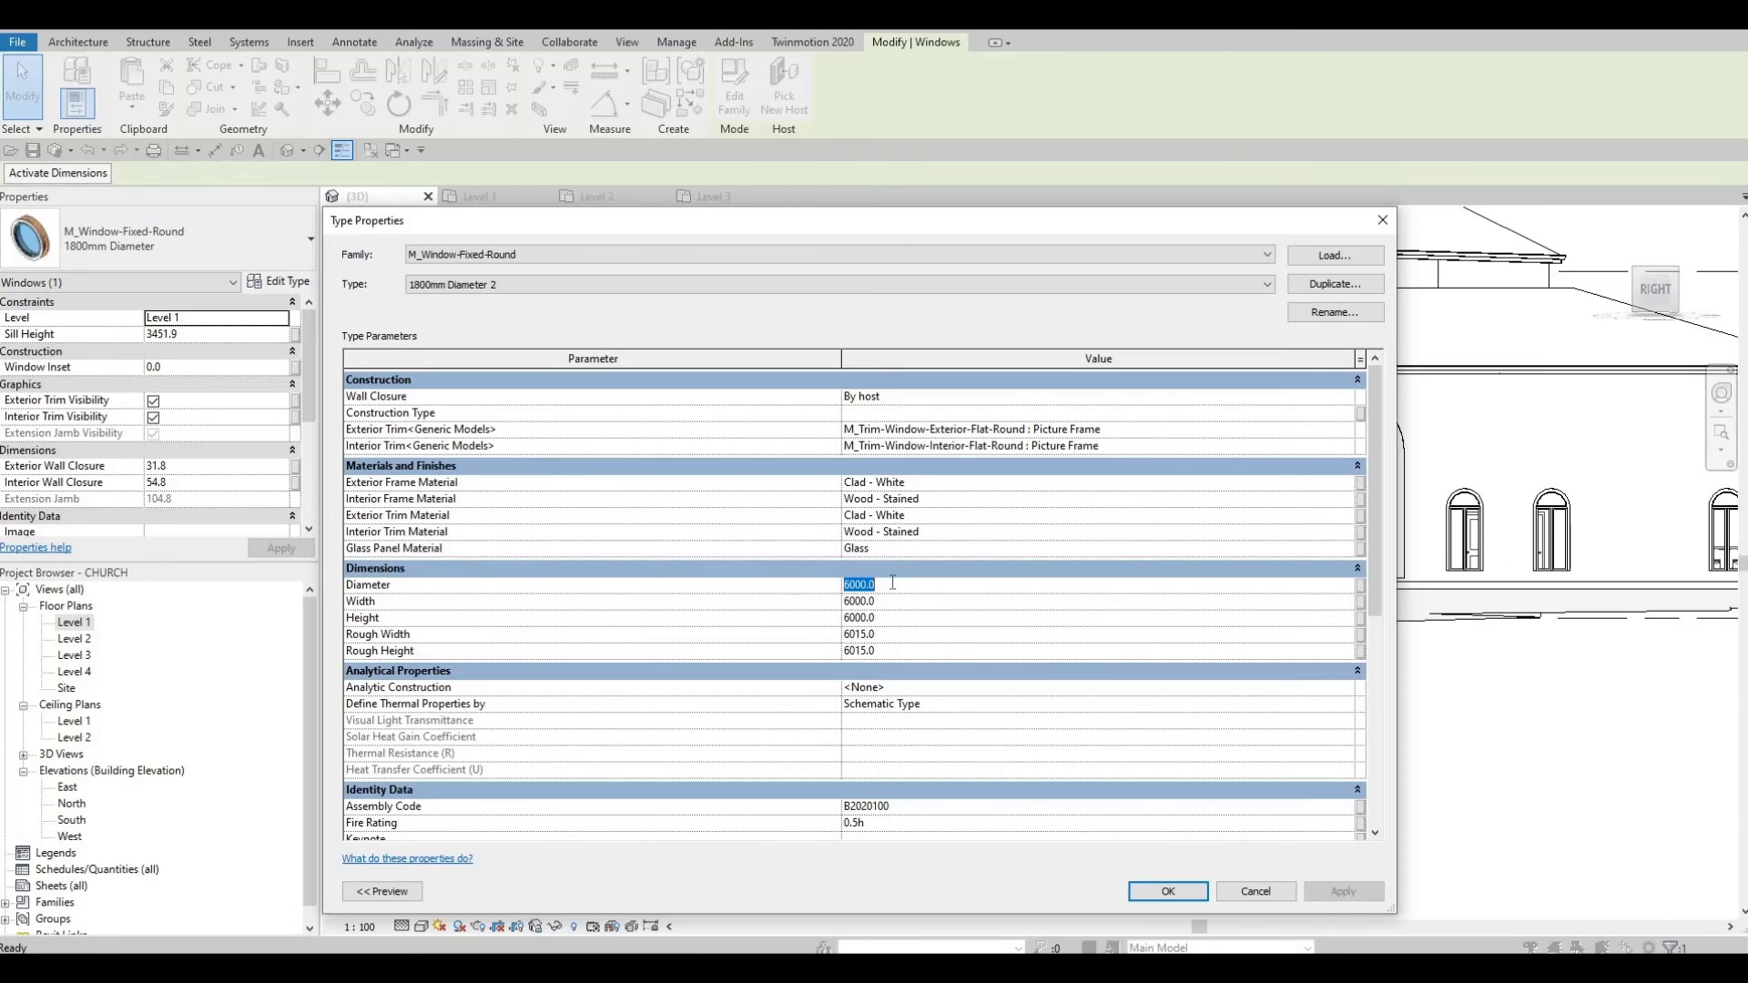
text(400)
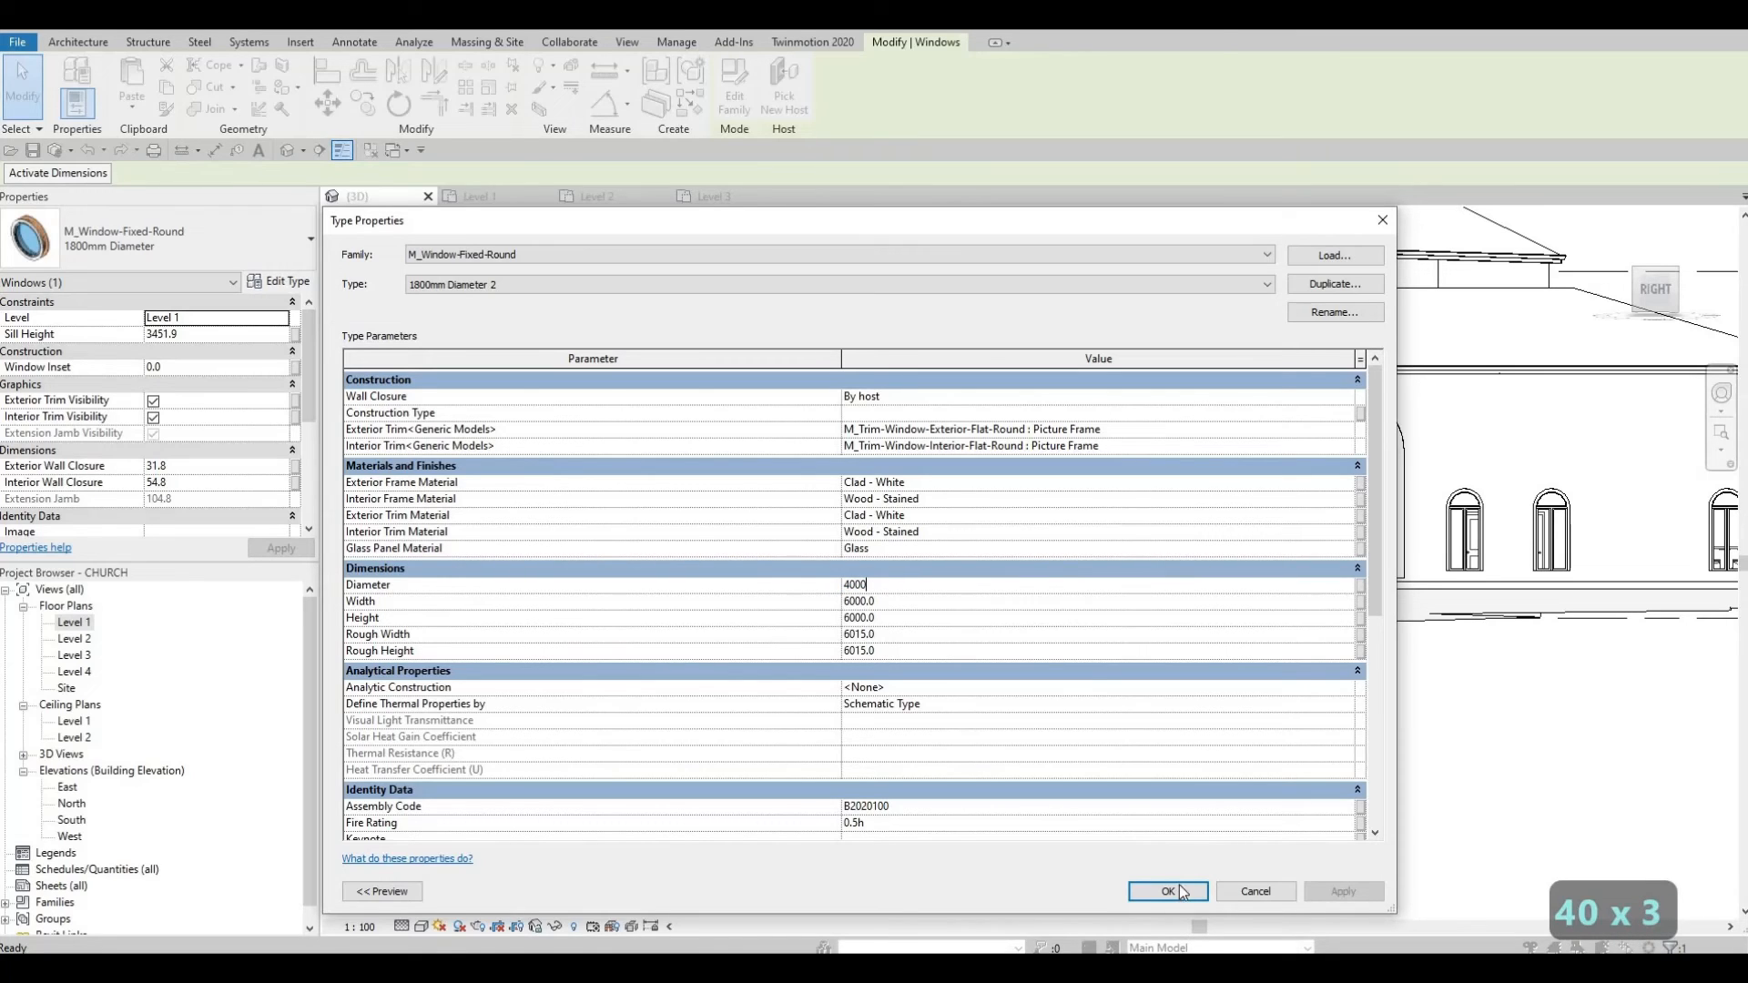
click(1173, 891)
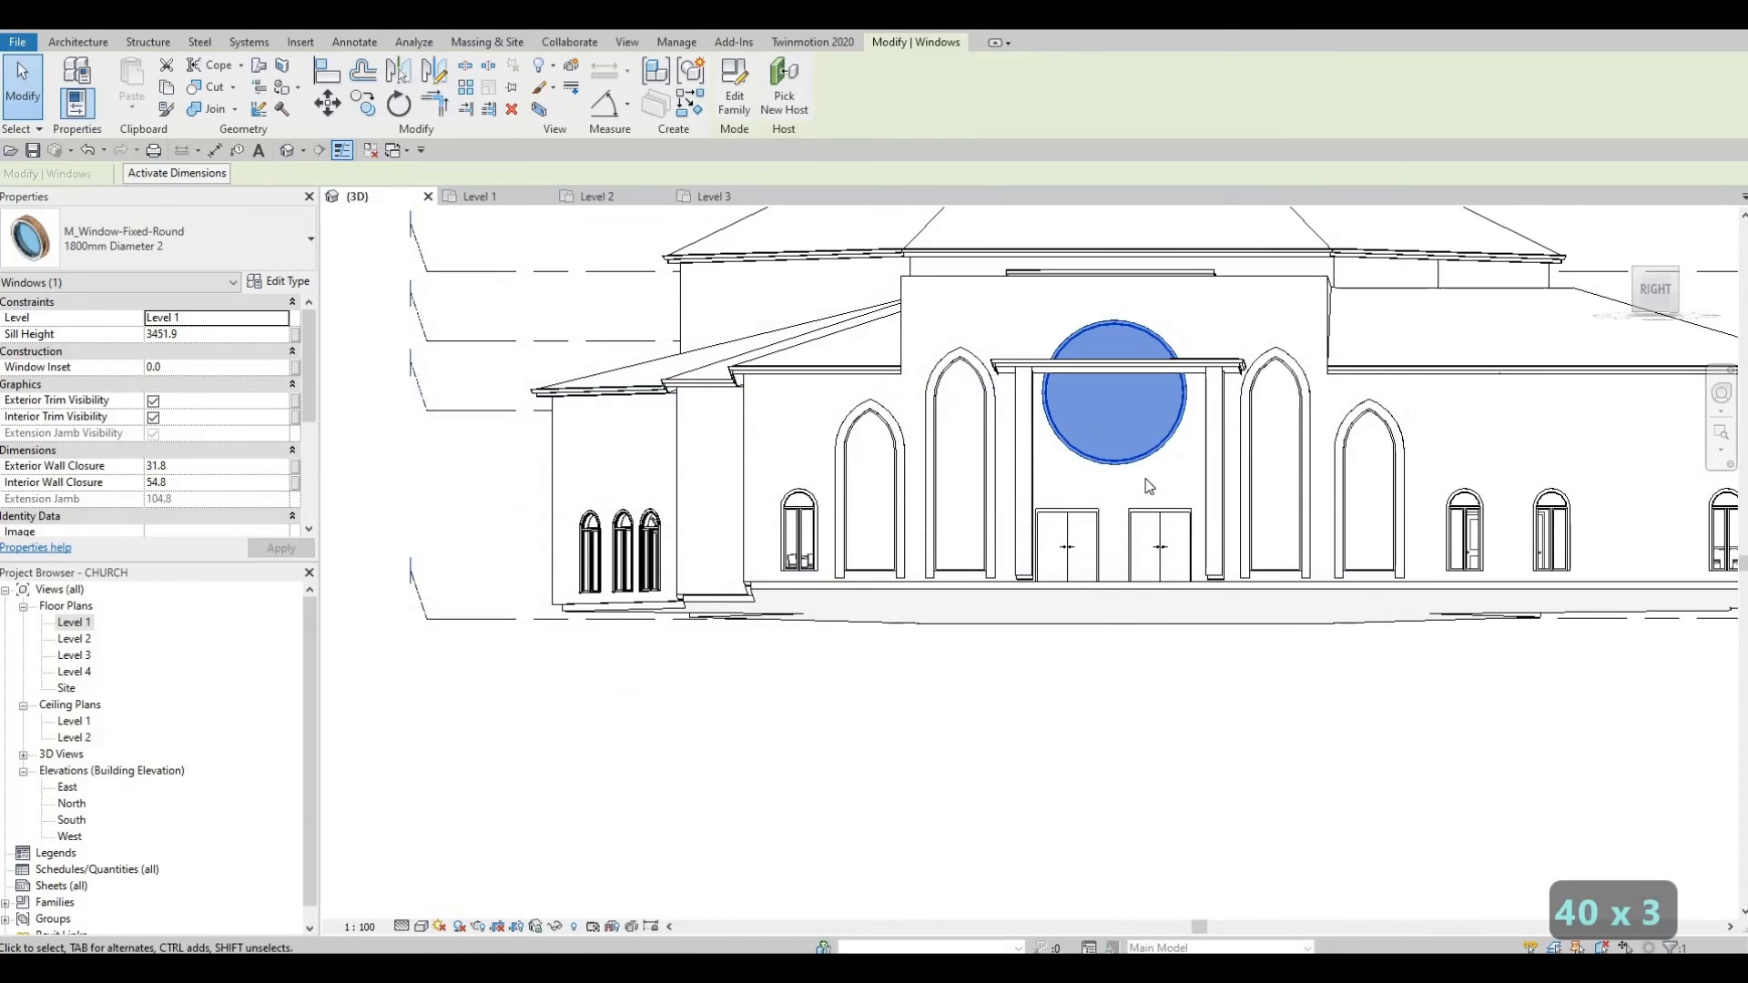
Step: Reselect the round window above the entrance and set its diameter to 2500 mm
key(Escape)
shift+middle_drag(1178, 432, 1225, 377)
click(1193, 438)
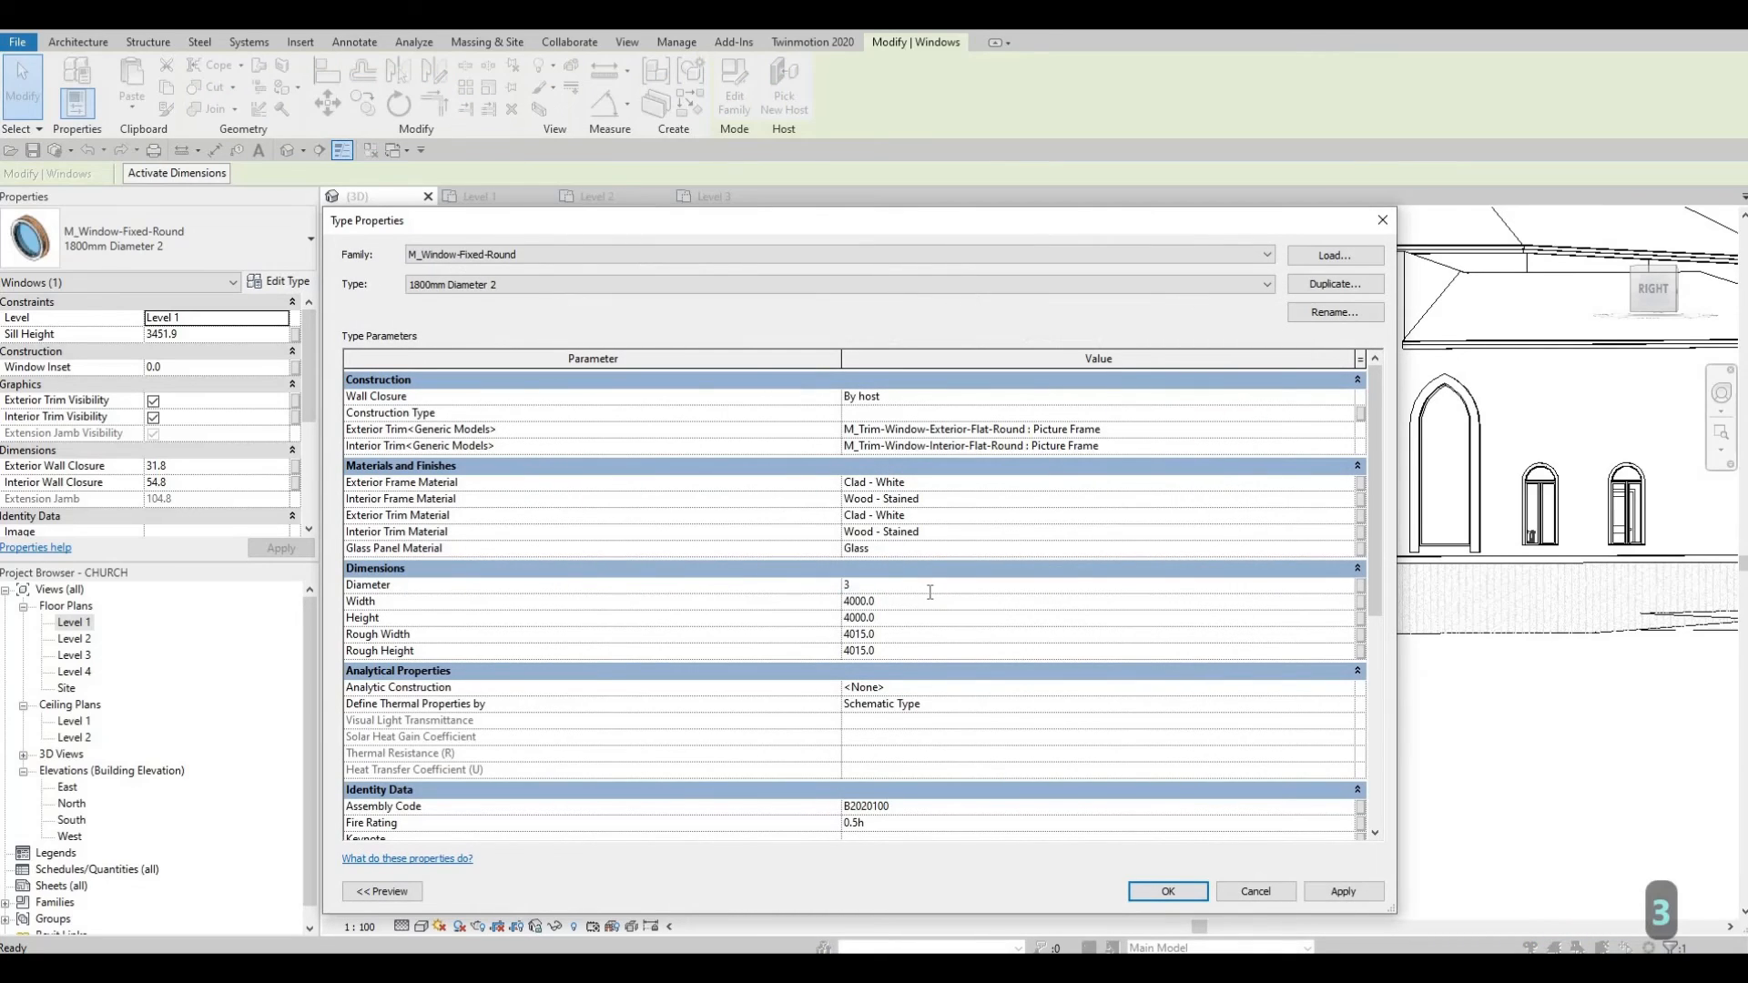
key(BackSpace)
text(2500)
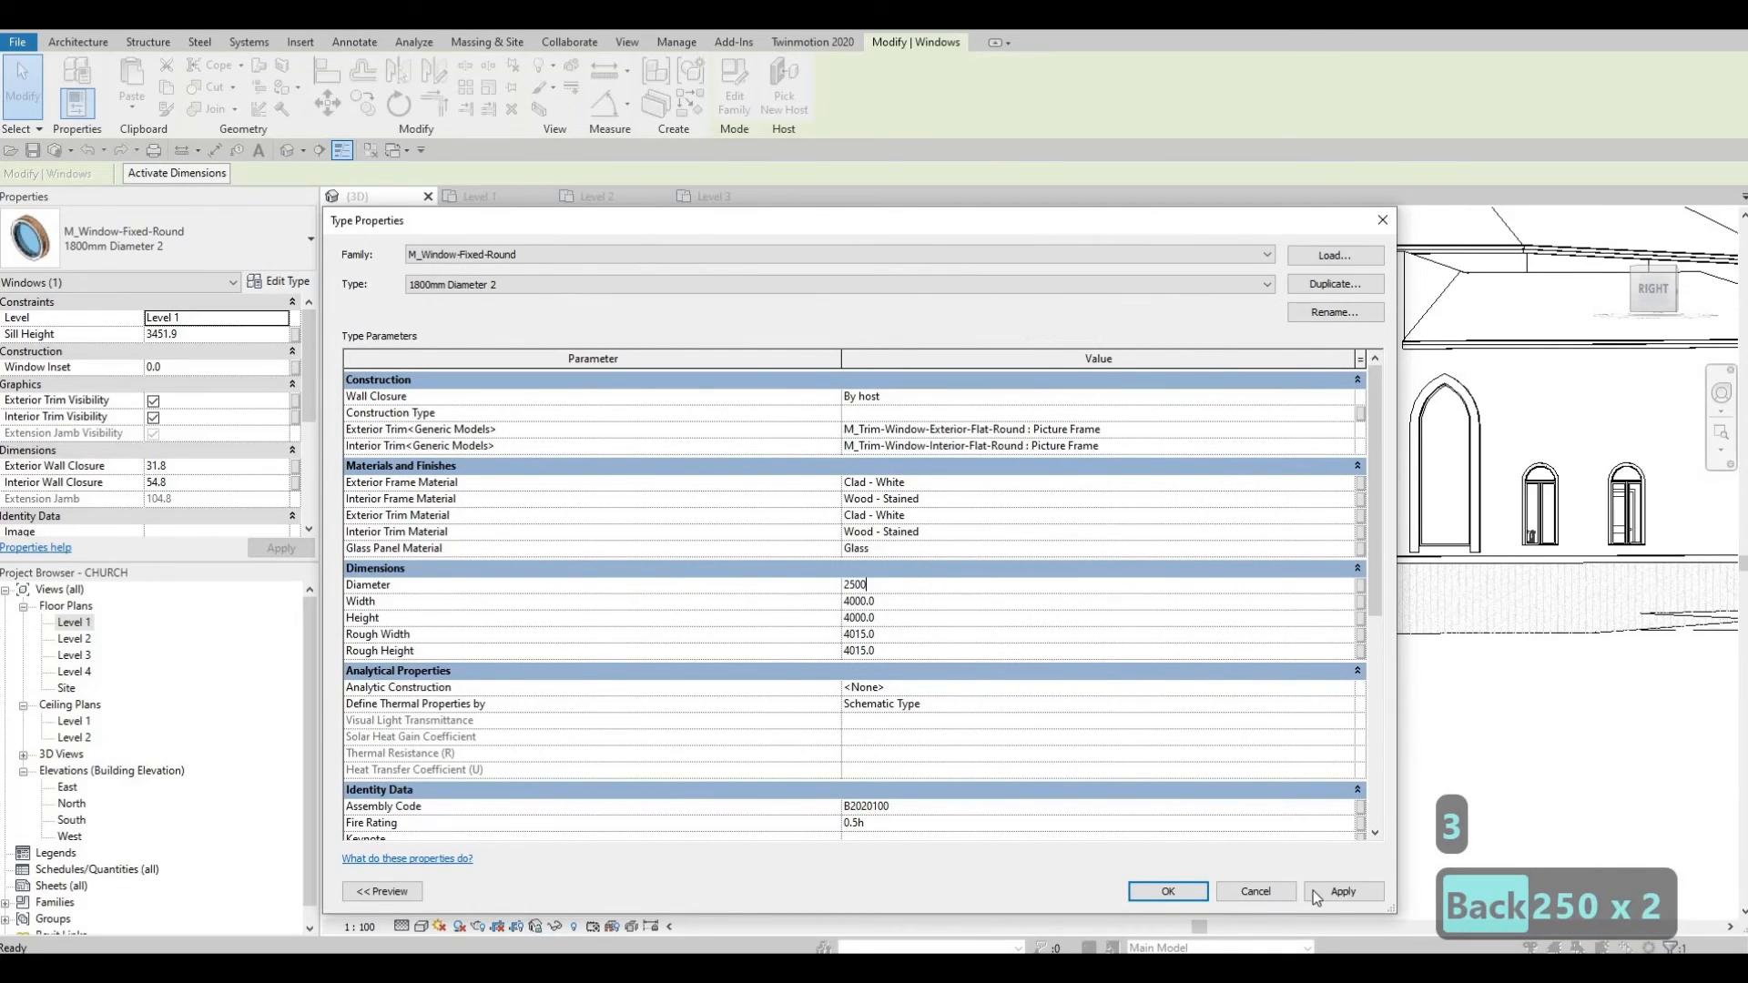
click(1187, 893)
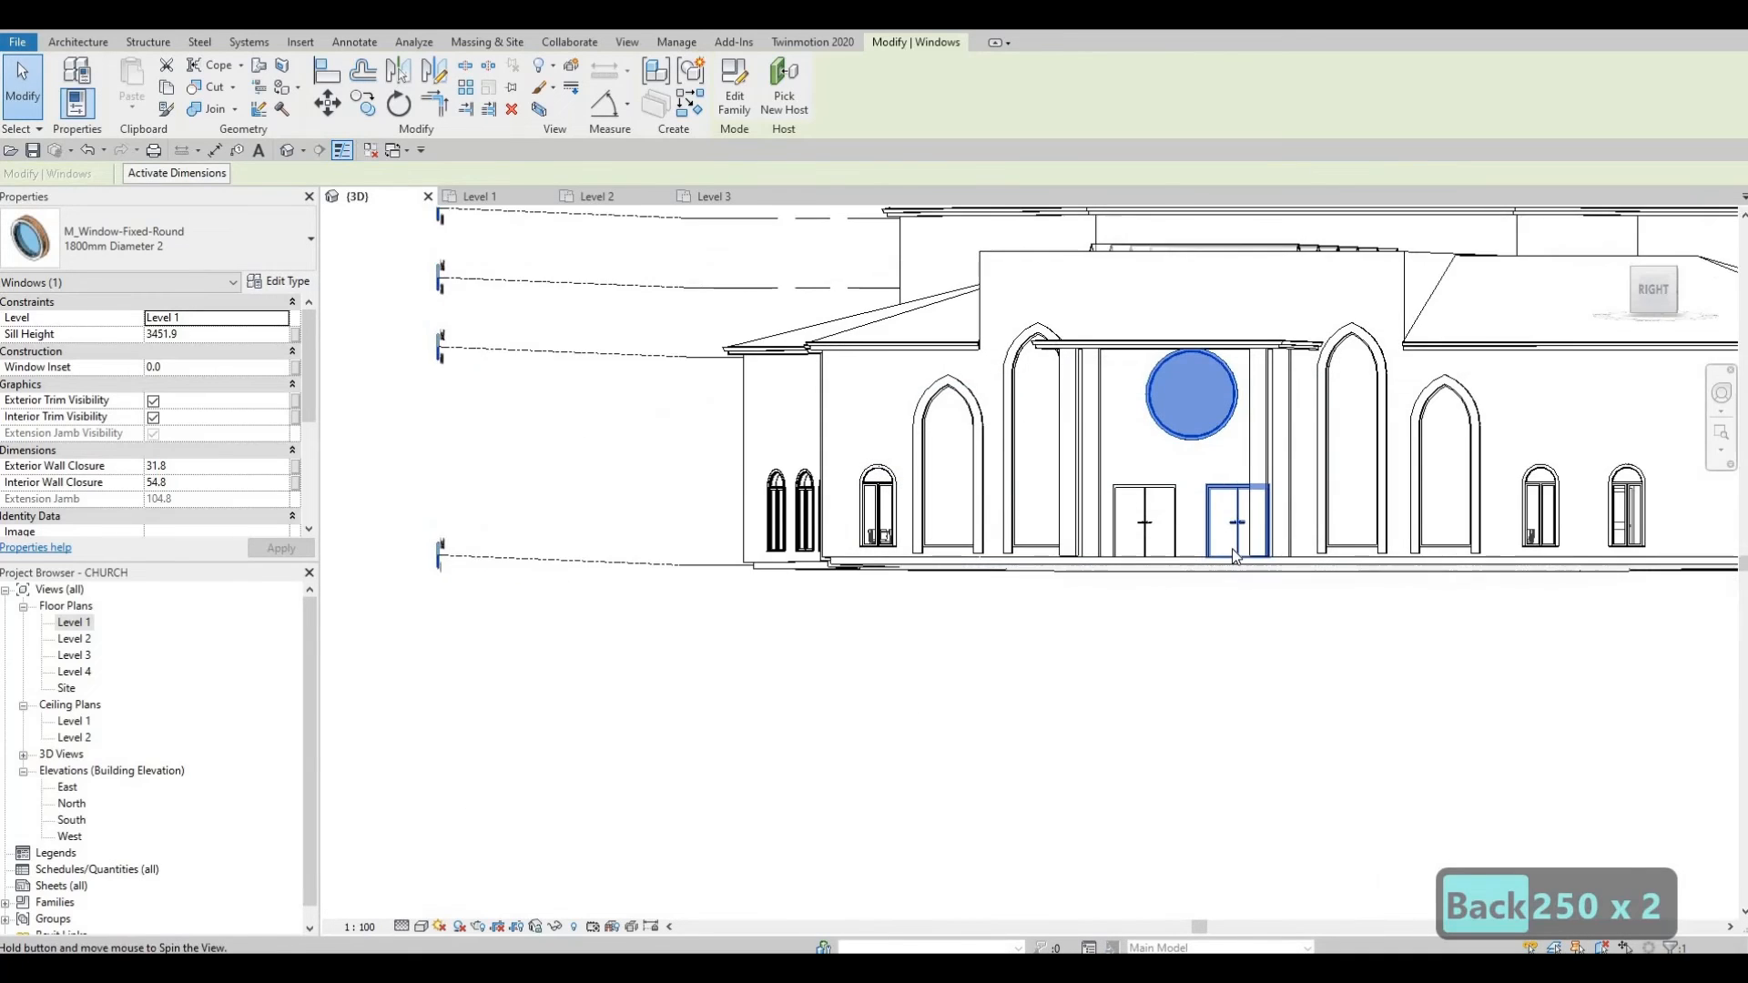
shift+middle_drag(1234, 556, 1268, 584)
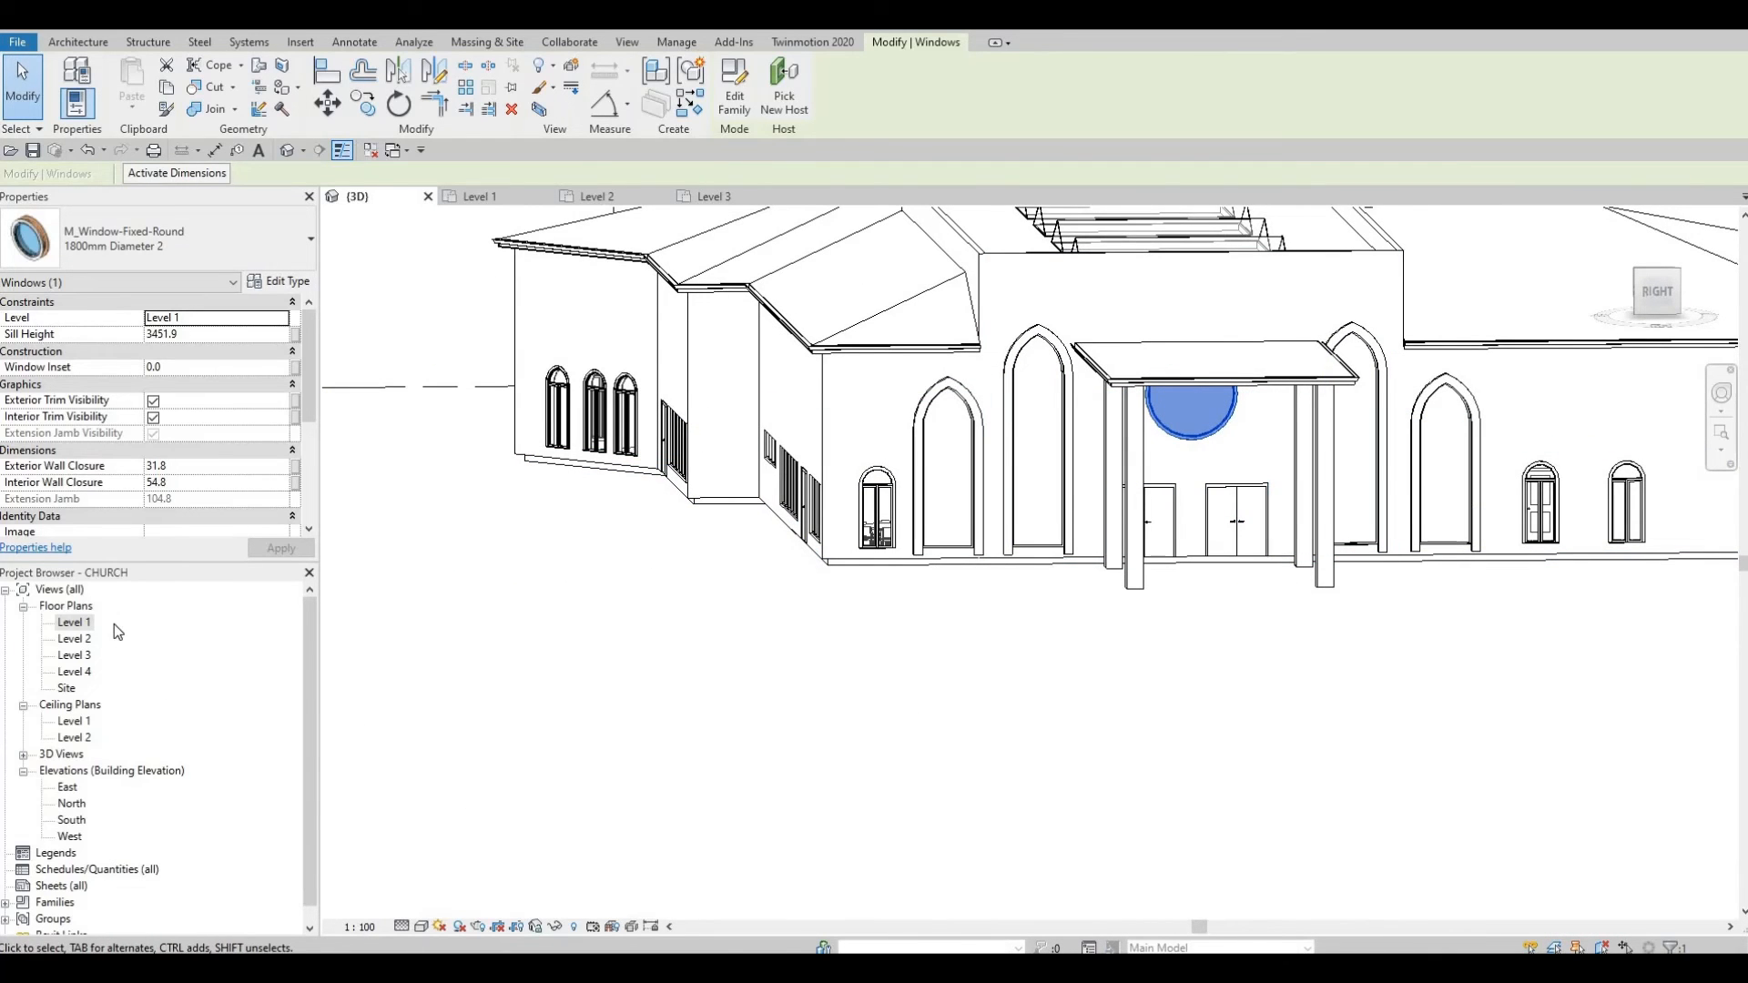
Step: Nudge the entrance round window down twice so its sill height becomes 2951.9, then reselect it
shift+middle_drag(1197, 510, 1200, 440)
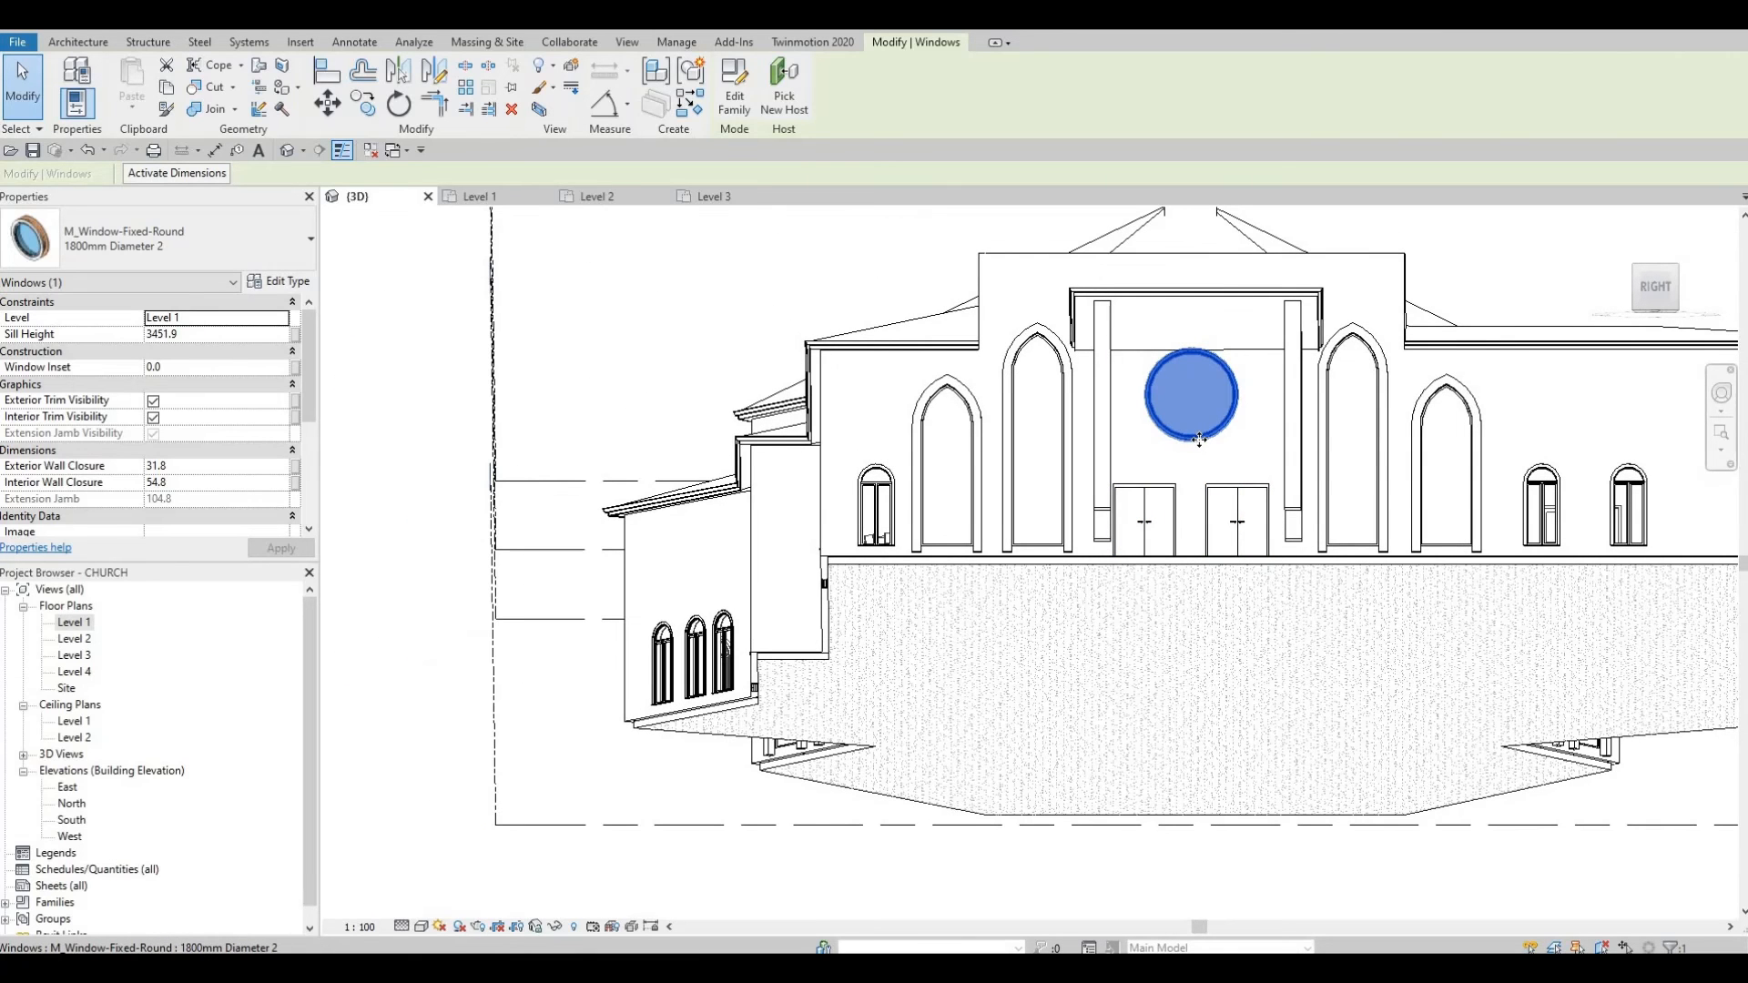
key(Down)
key(Down)
key(Down)
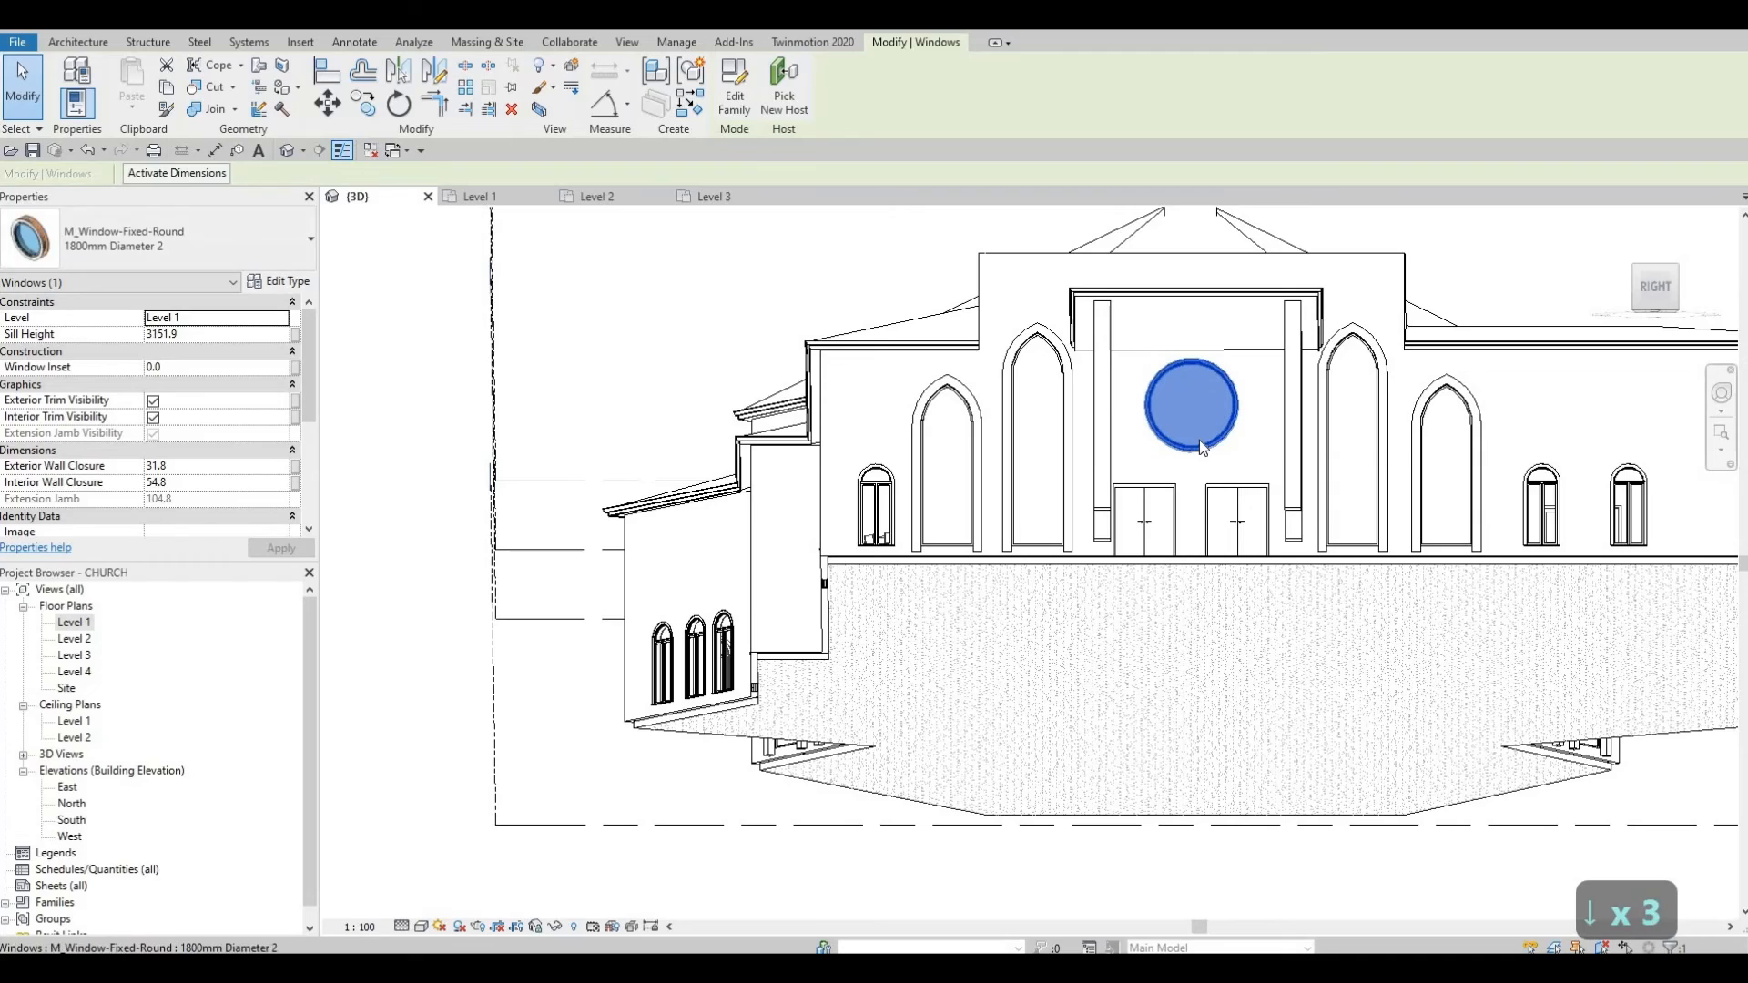
key(Down)
key(Down)
key(Escape)
key(Escape)
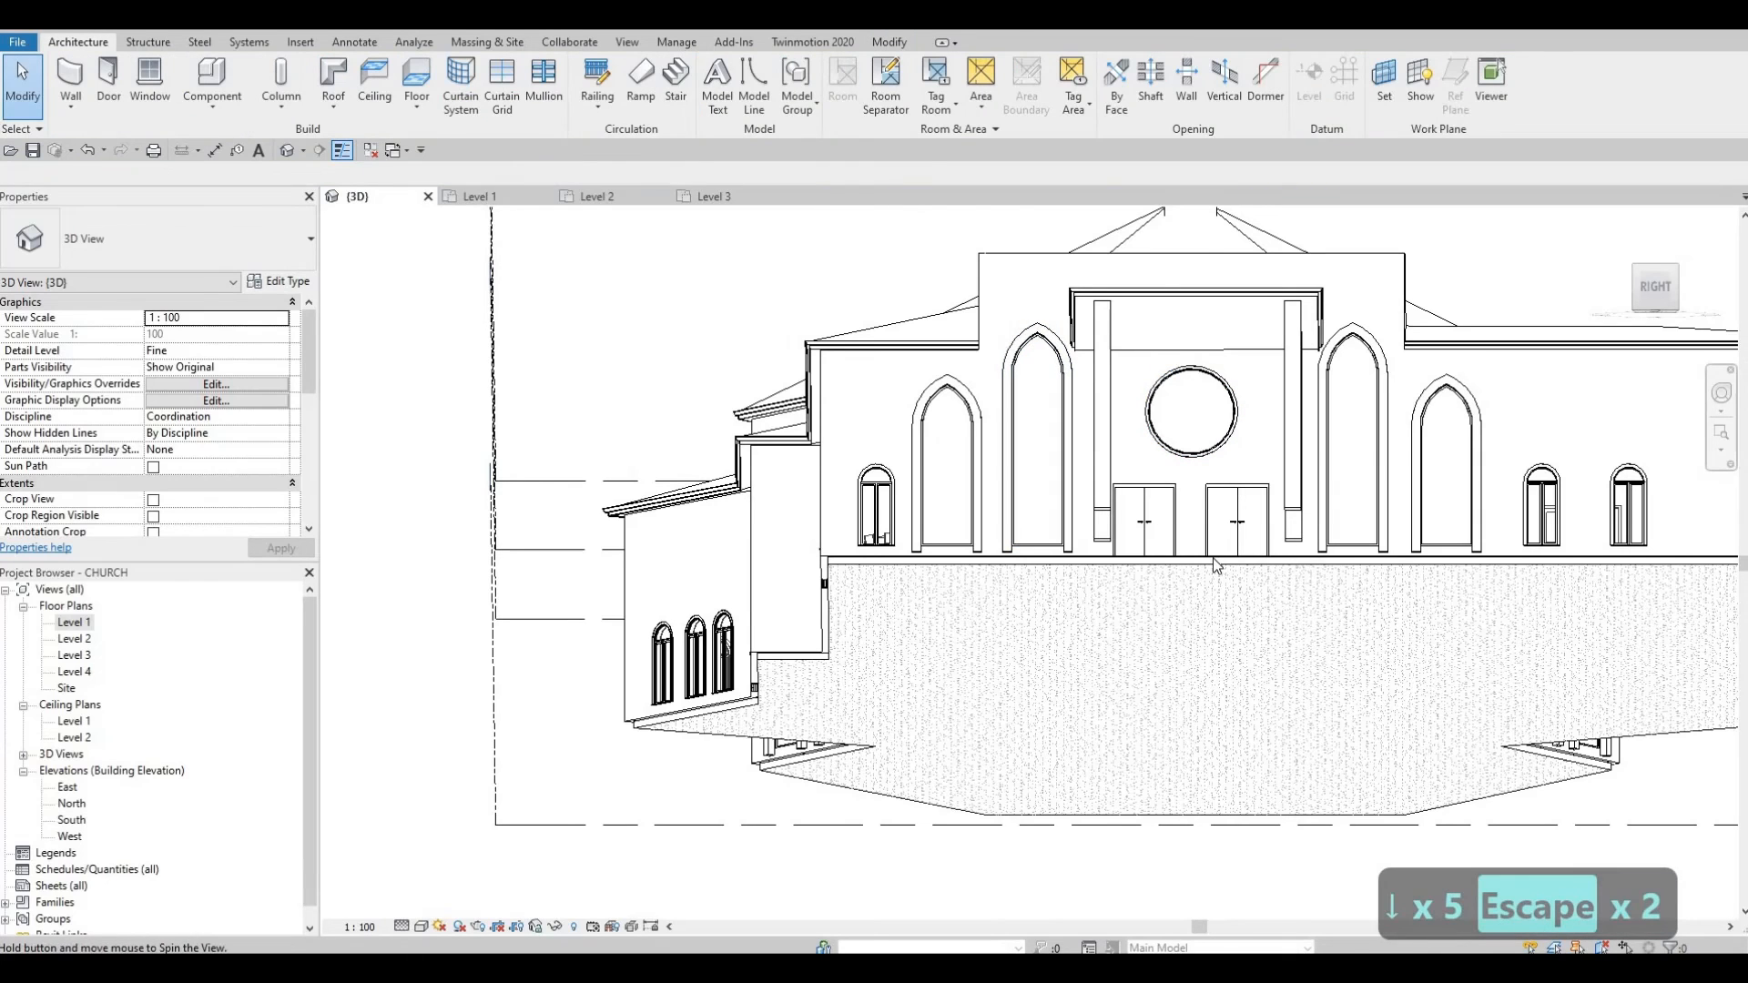
shift+middle_drag(1215, 564, 1284, 456)
click(1301, 446)
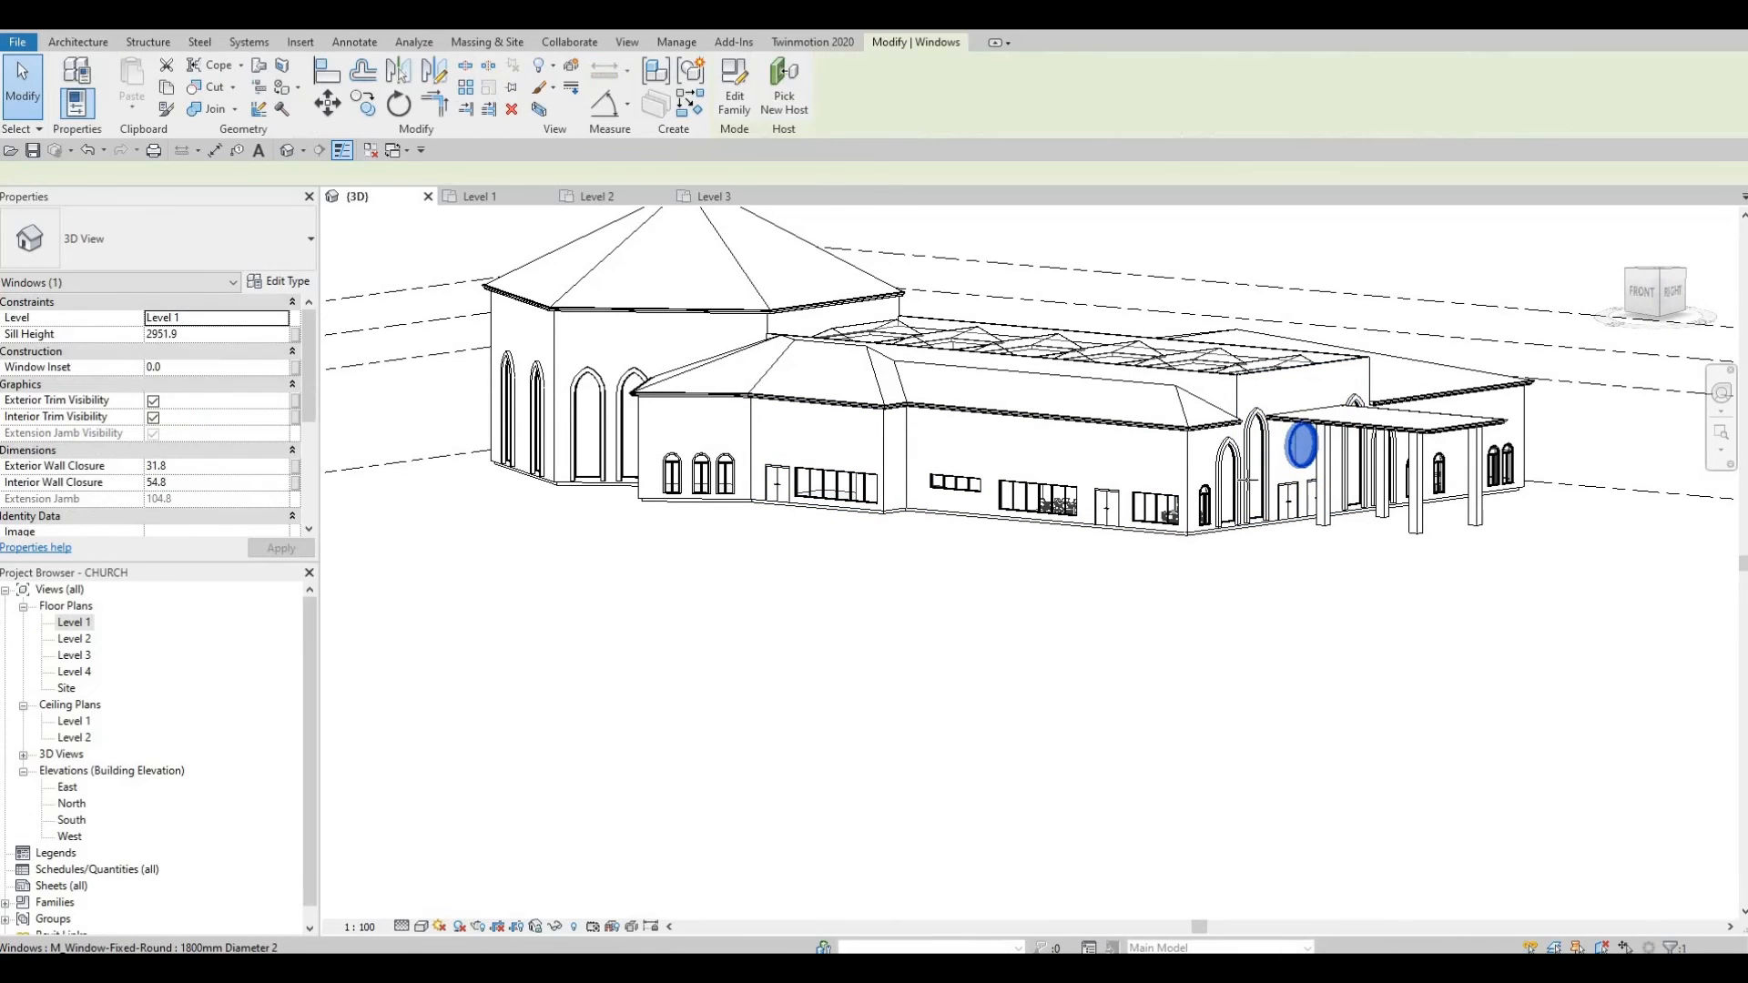
Step: Use CS (Create Similar) to place matching round windows high on the octagonal sanctuary walls
key(c)
key(s)
shift+middle_drag(1061, 578, 1174, 537)
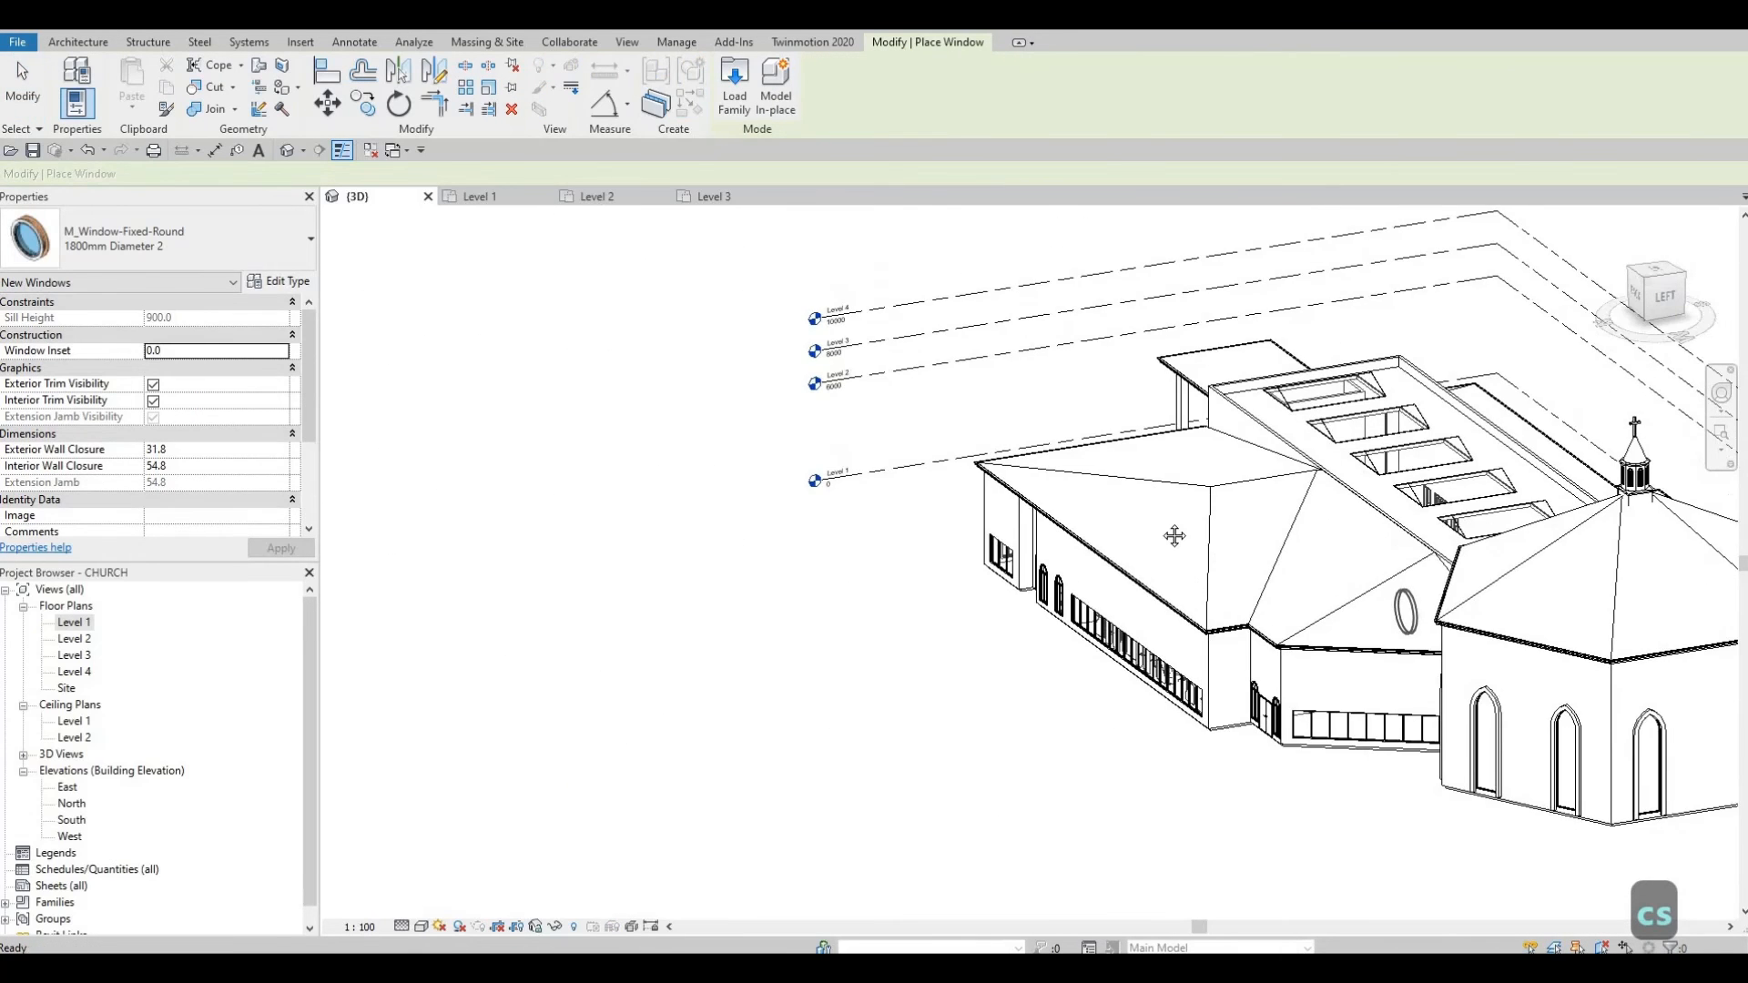
middle_drag(1695, 689, 1397, 554)
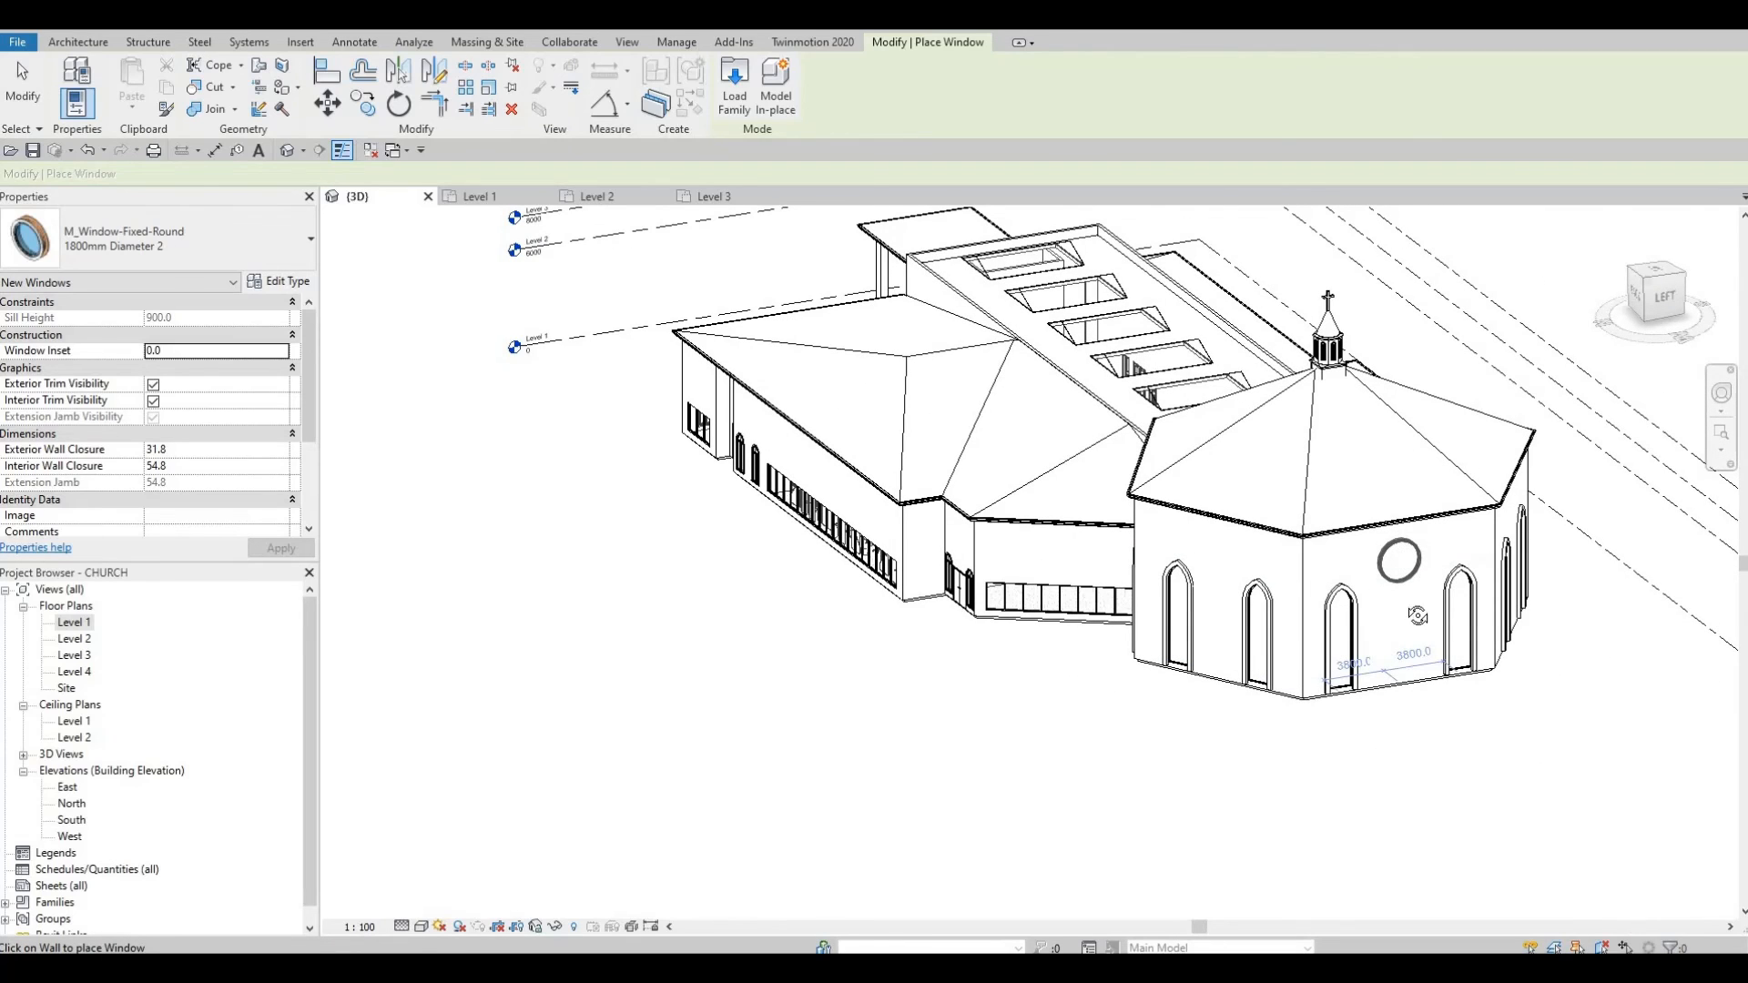
shift+middle_drag(1317, 564, 1567, 564)
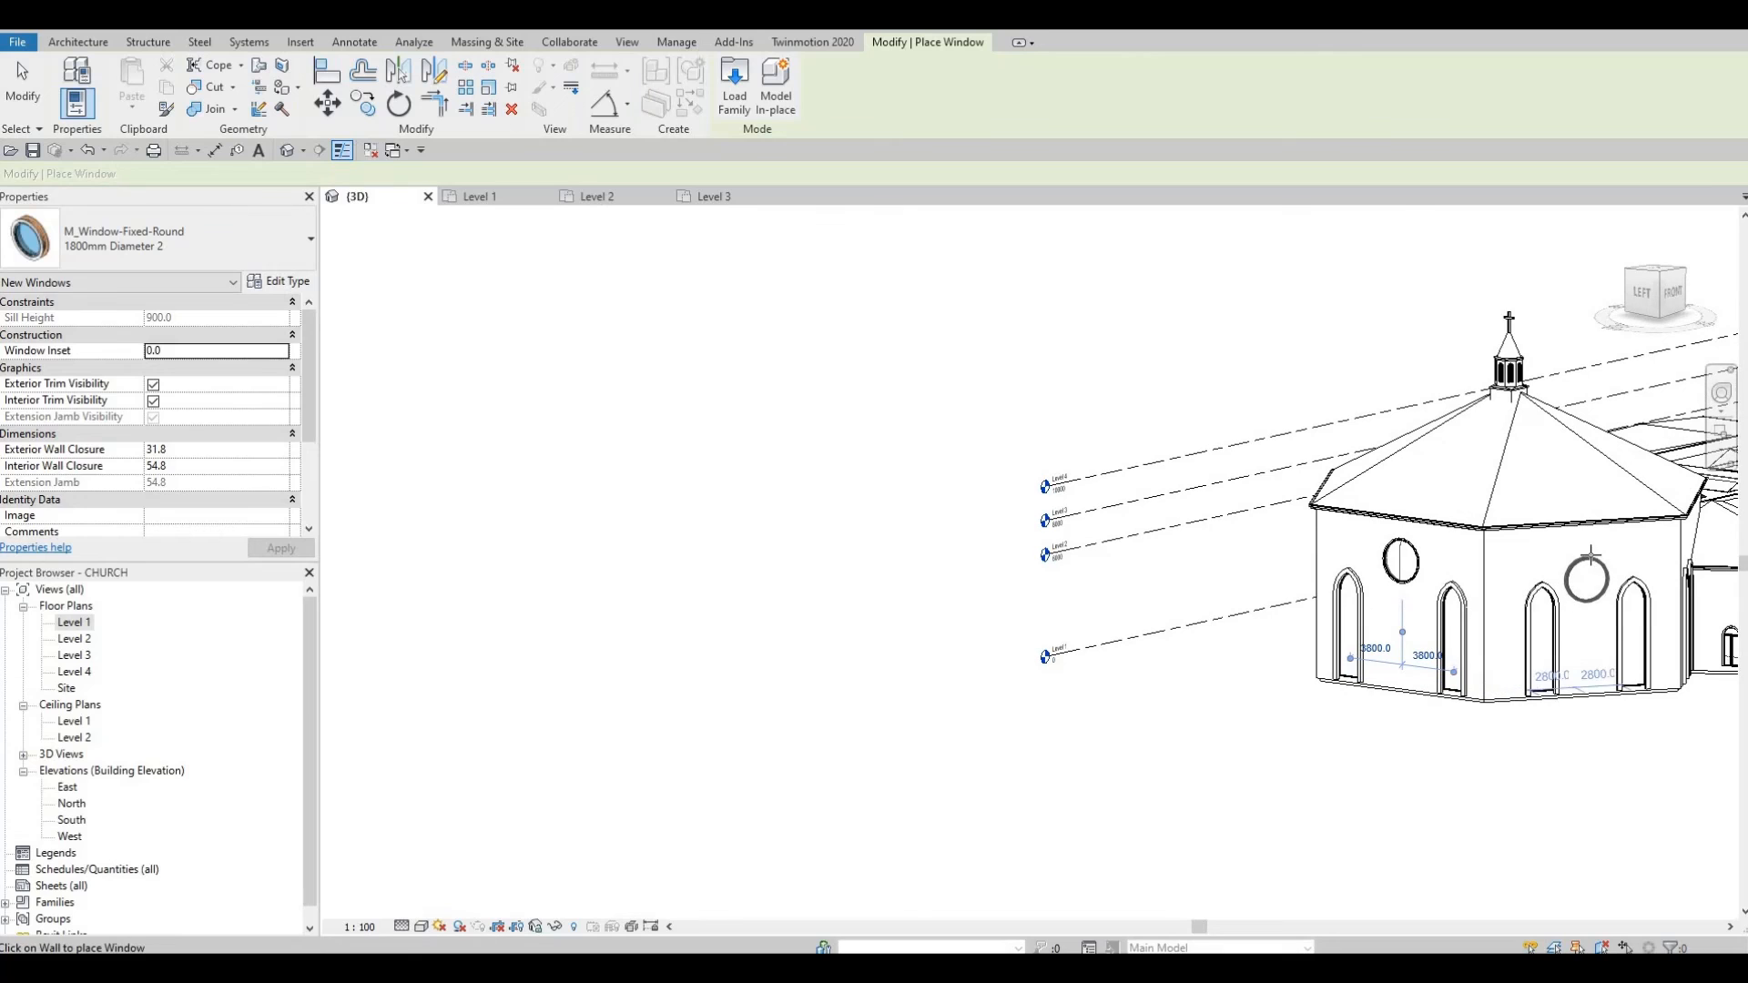
click(1579, 569)
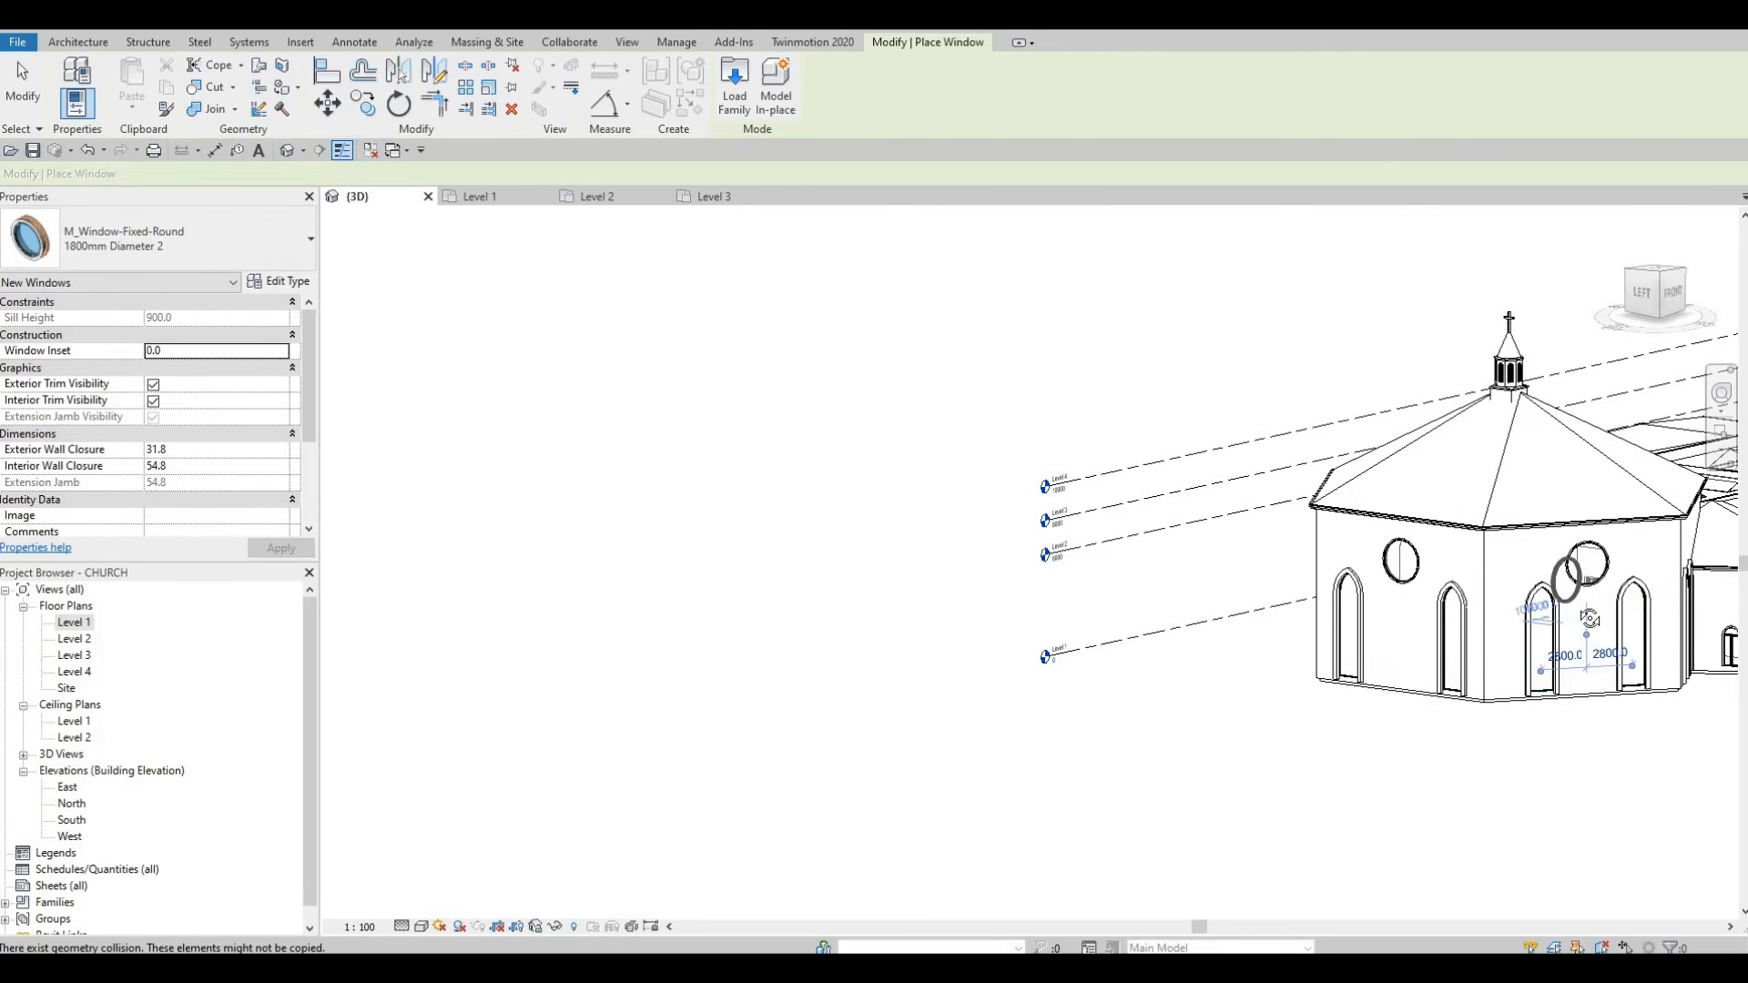
shift+middle_drag(1590, 619, 1429, 593)
scroll(1428, 593, up, 1)
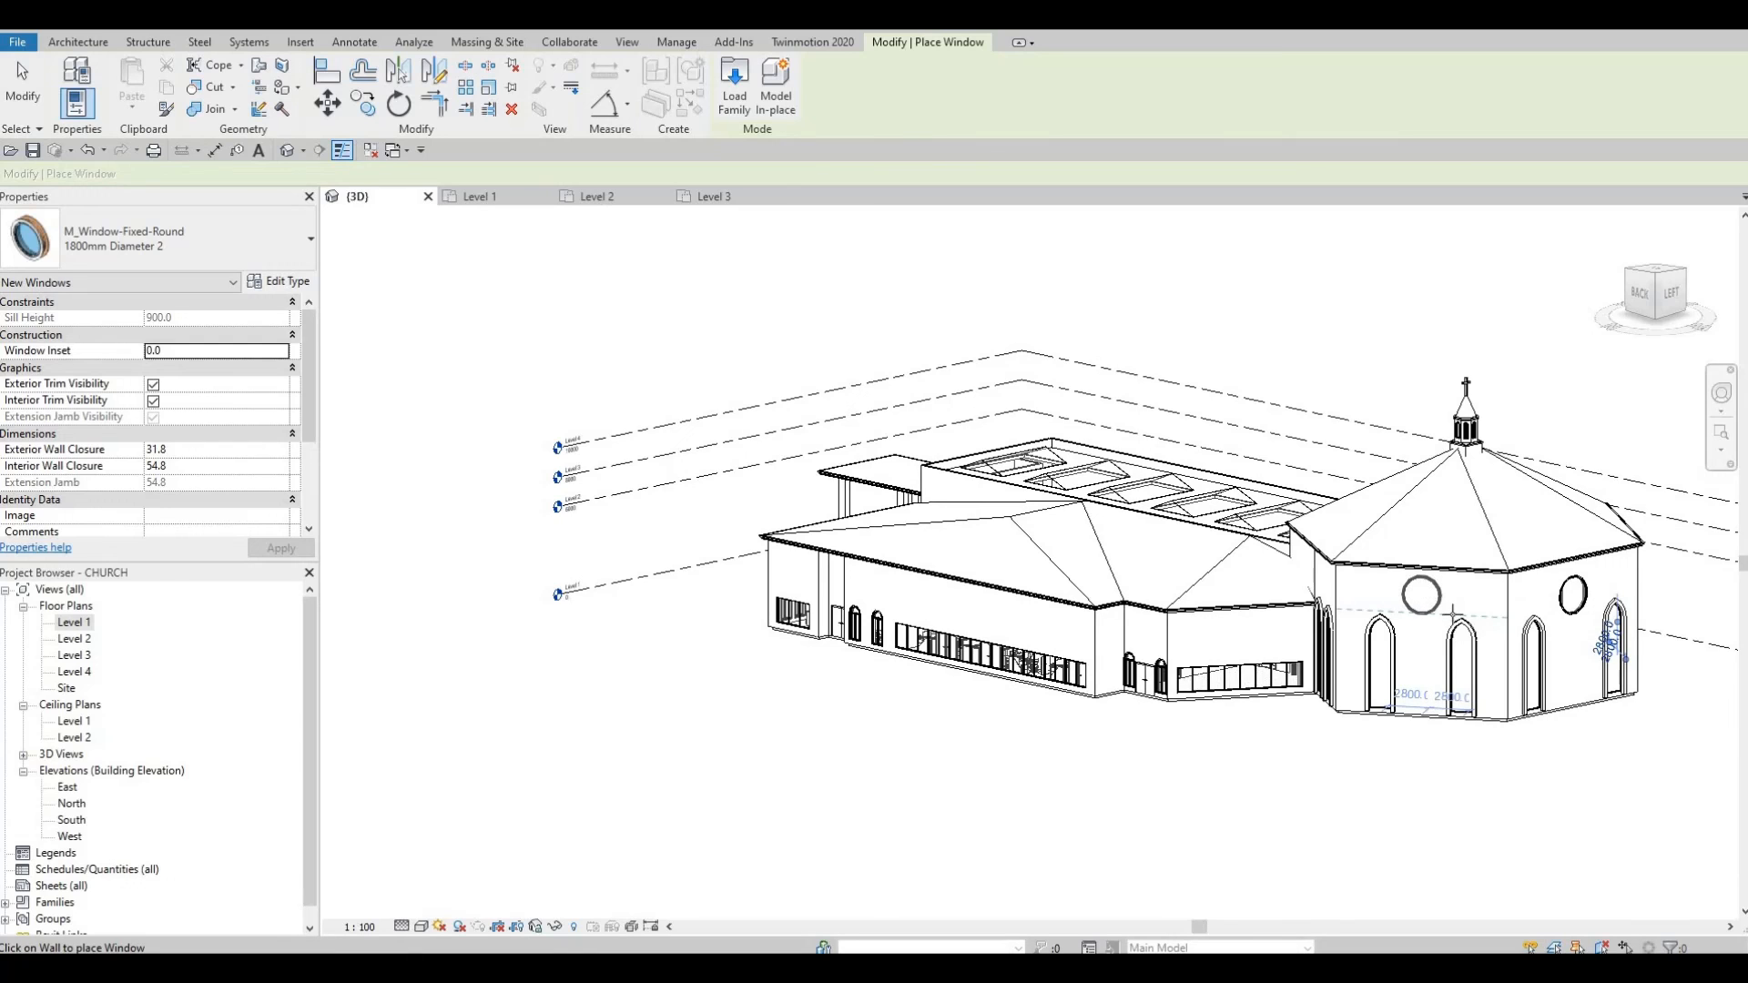
key(Escape)
key(Escape)
Step: Clear the selection and orbit to the octagon's left side to review the new windows
shift+middle_drag(1447, 628, 1248, 601)
key(Escape)
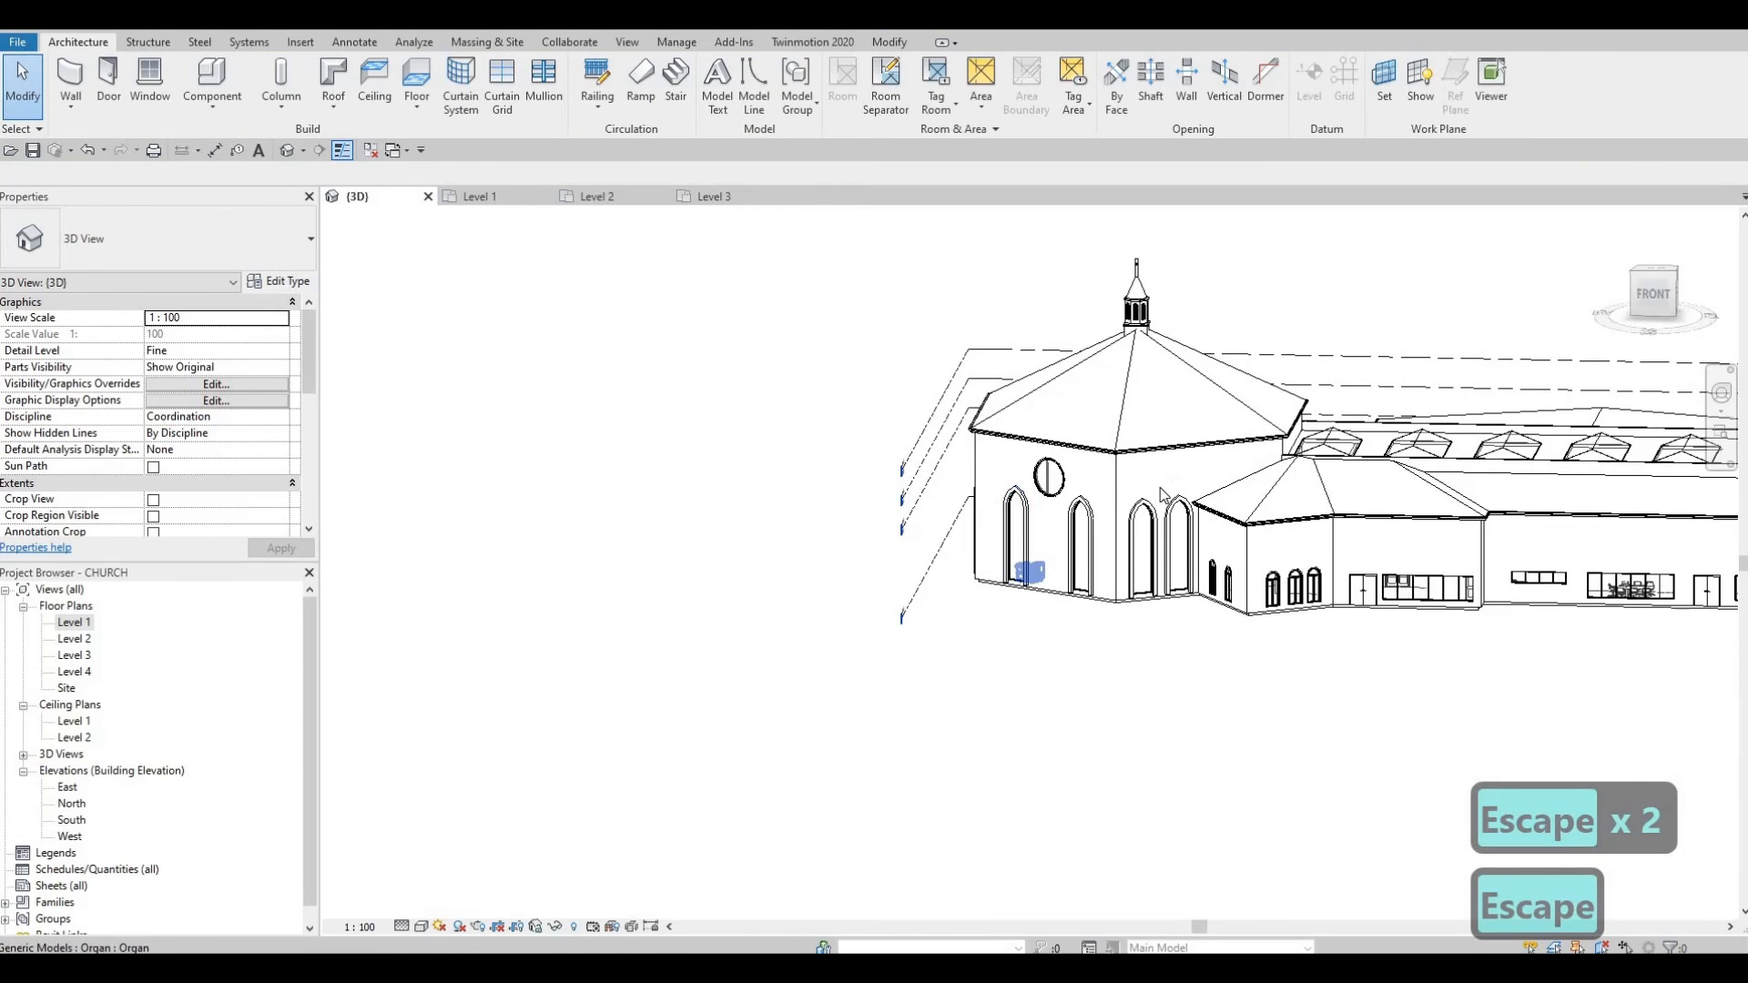
key(Escape)
scroll(1161, 501, up, 2)
scroll(1195, 543, up, 2)
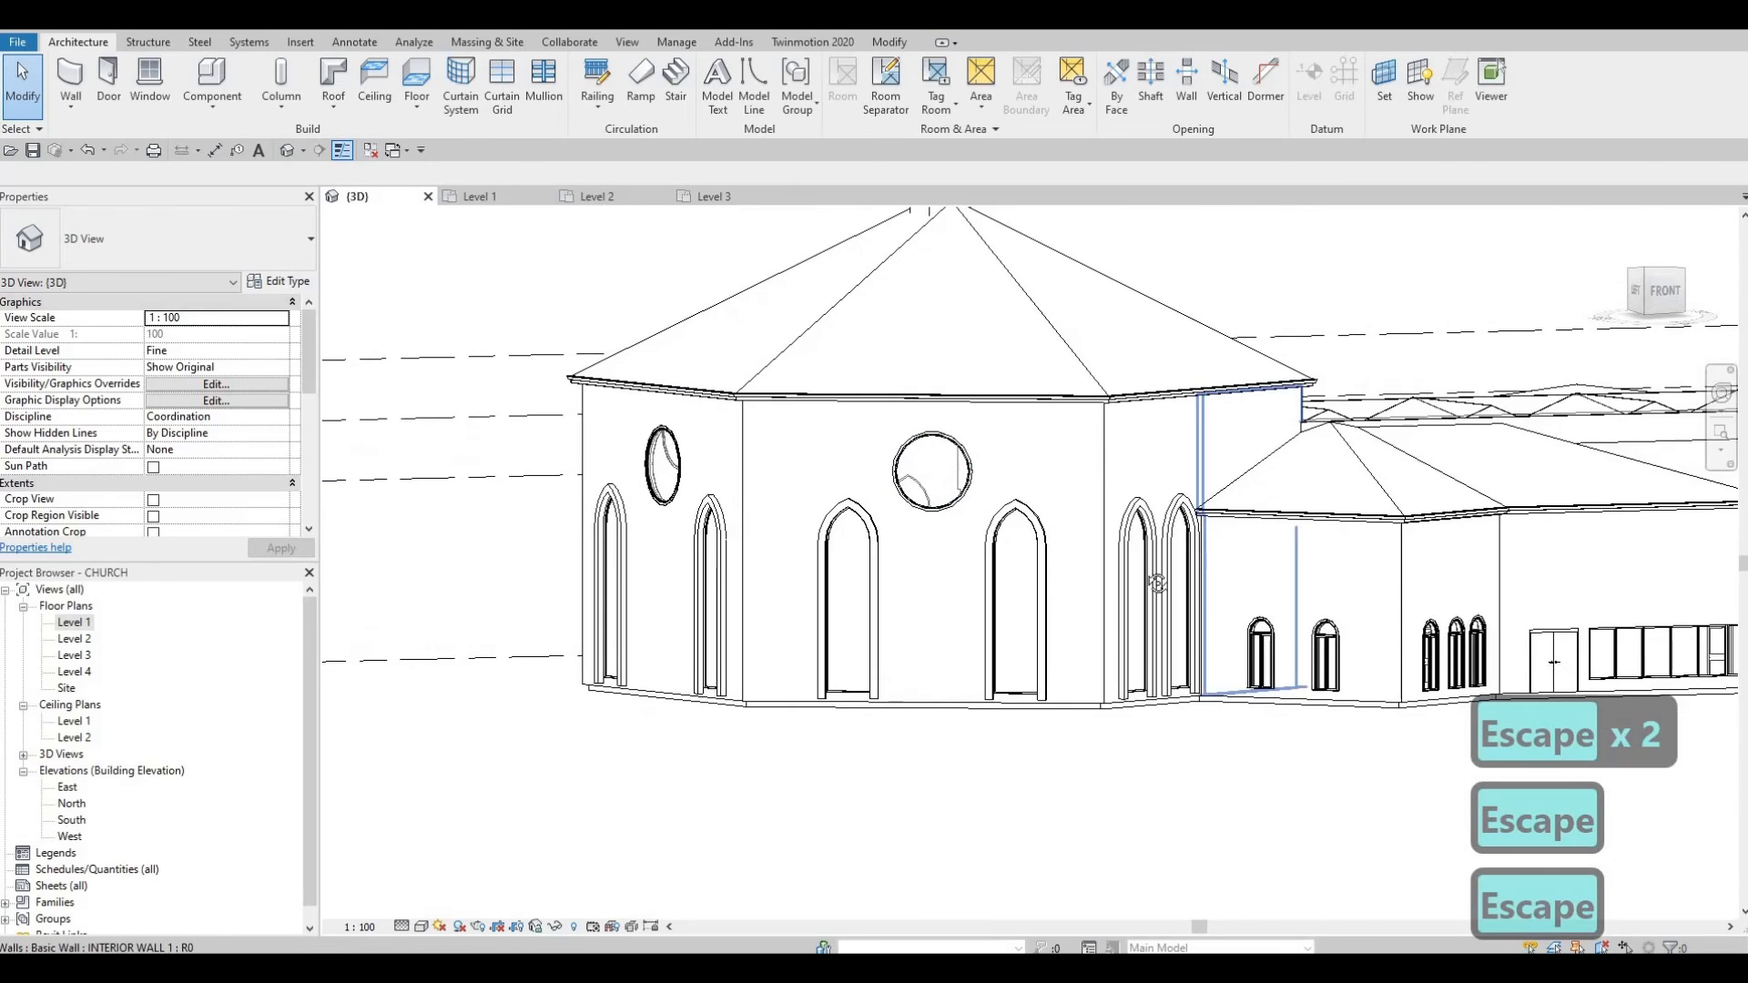
scroll(1158, 583, down, 4)
shift+middle_drag(1157, 583, 919, 515)
Step: Set the left round sanctuary window's sill height to 290 above Level 2
click(872, 487)
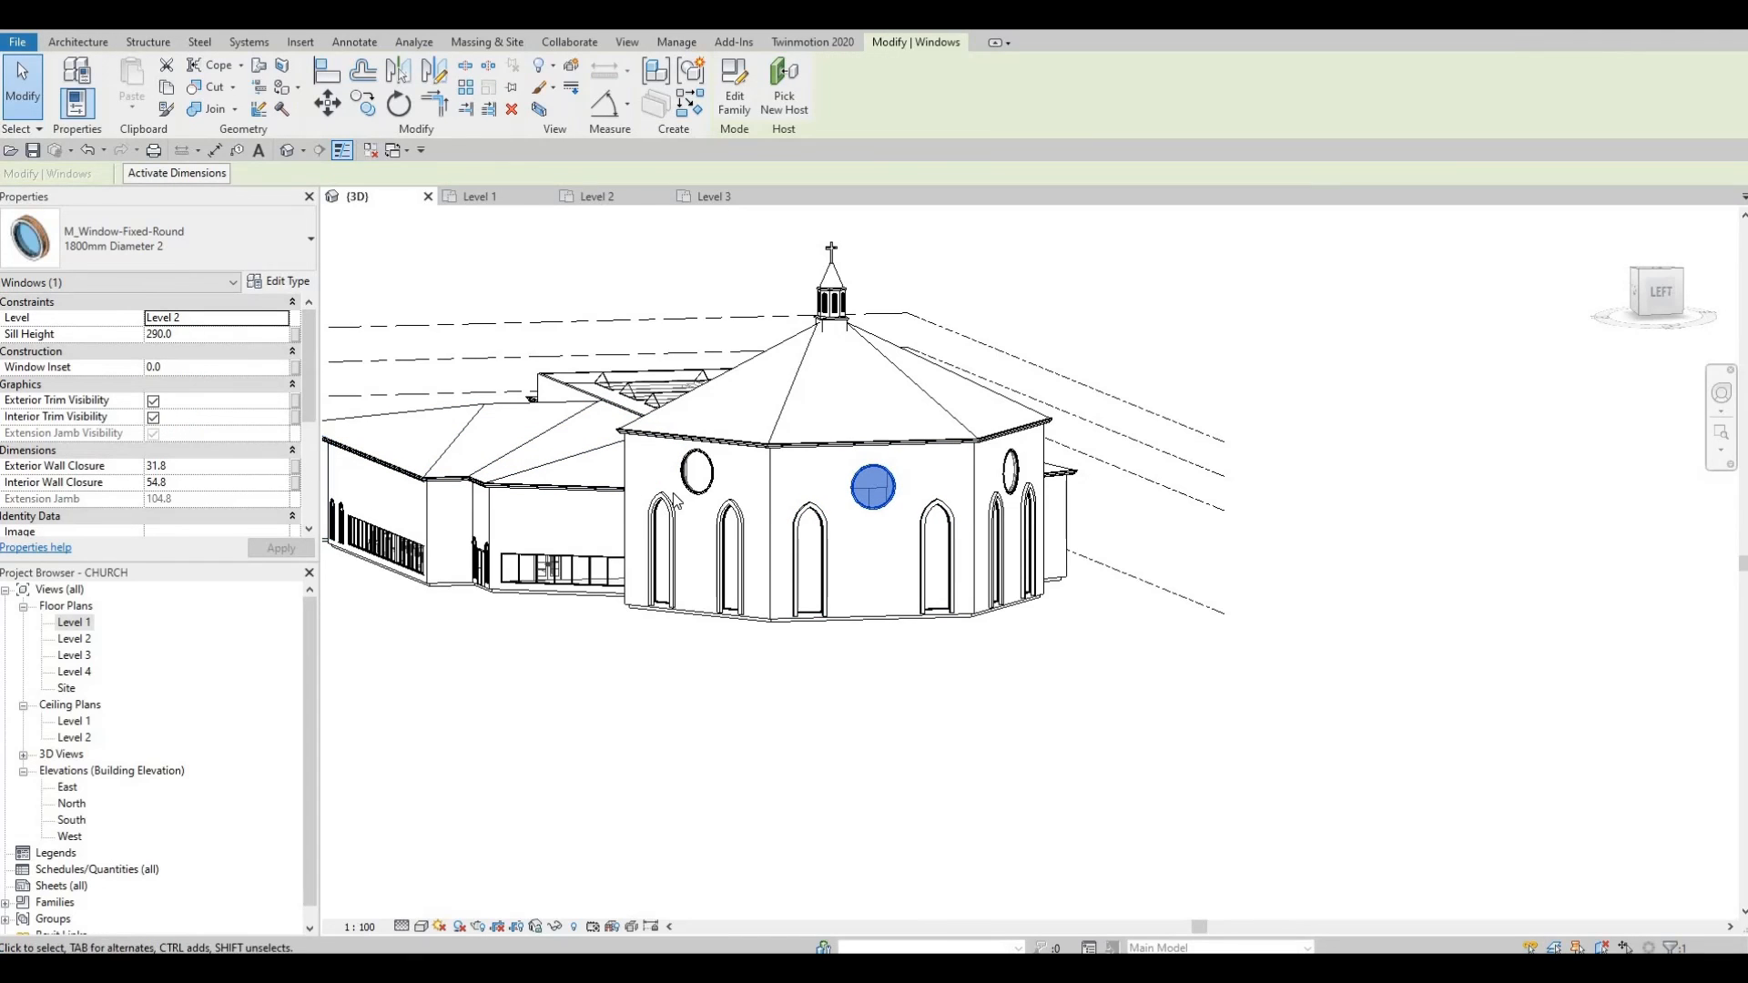
key(Escape)
click(697, 471)
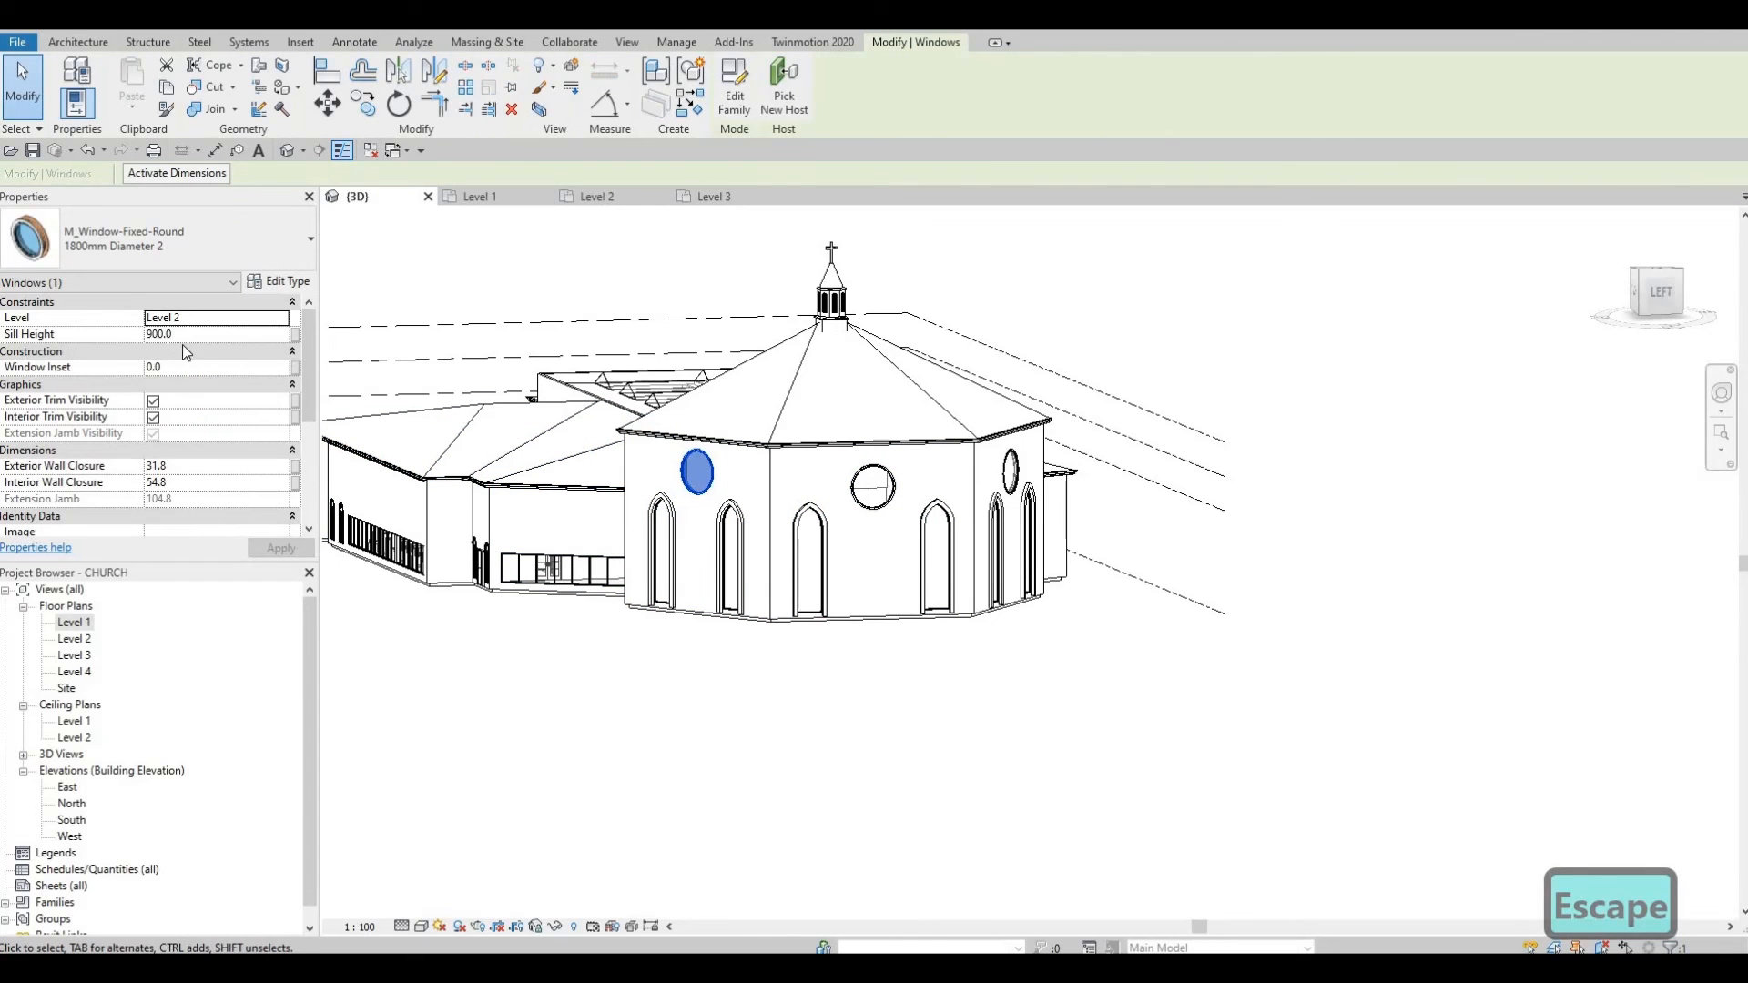
click(189, 334)
text(290)
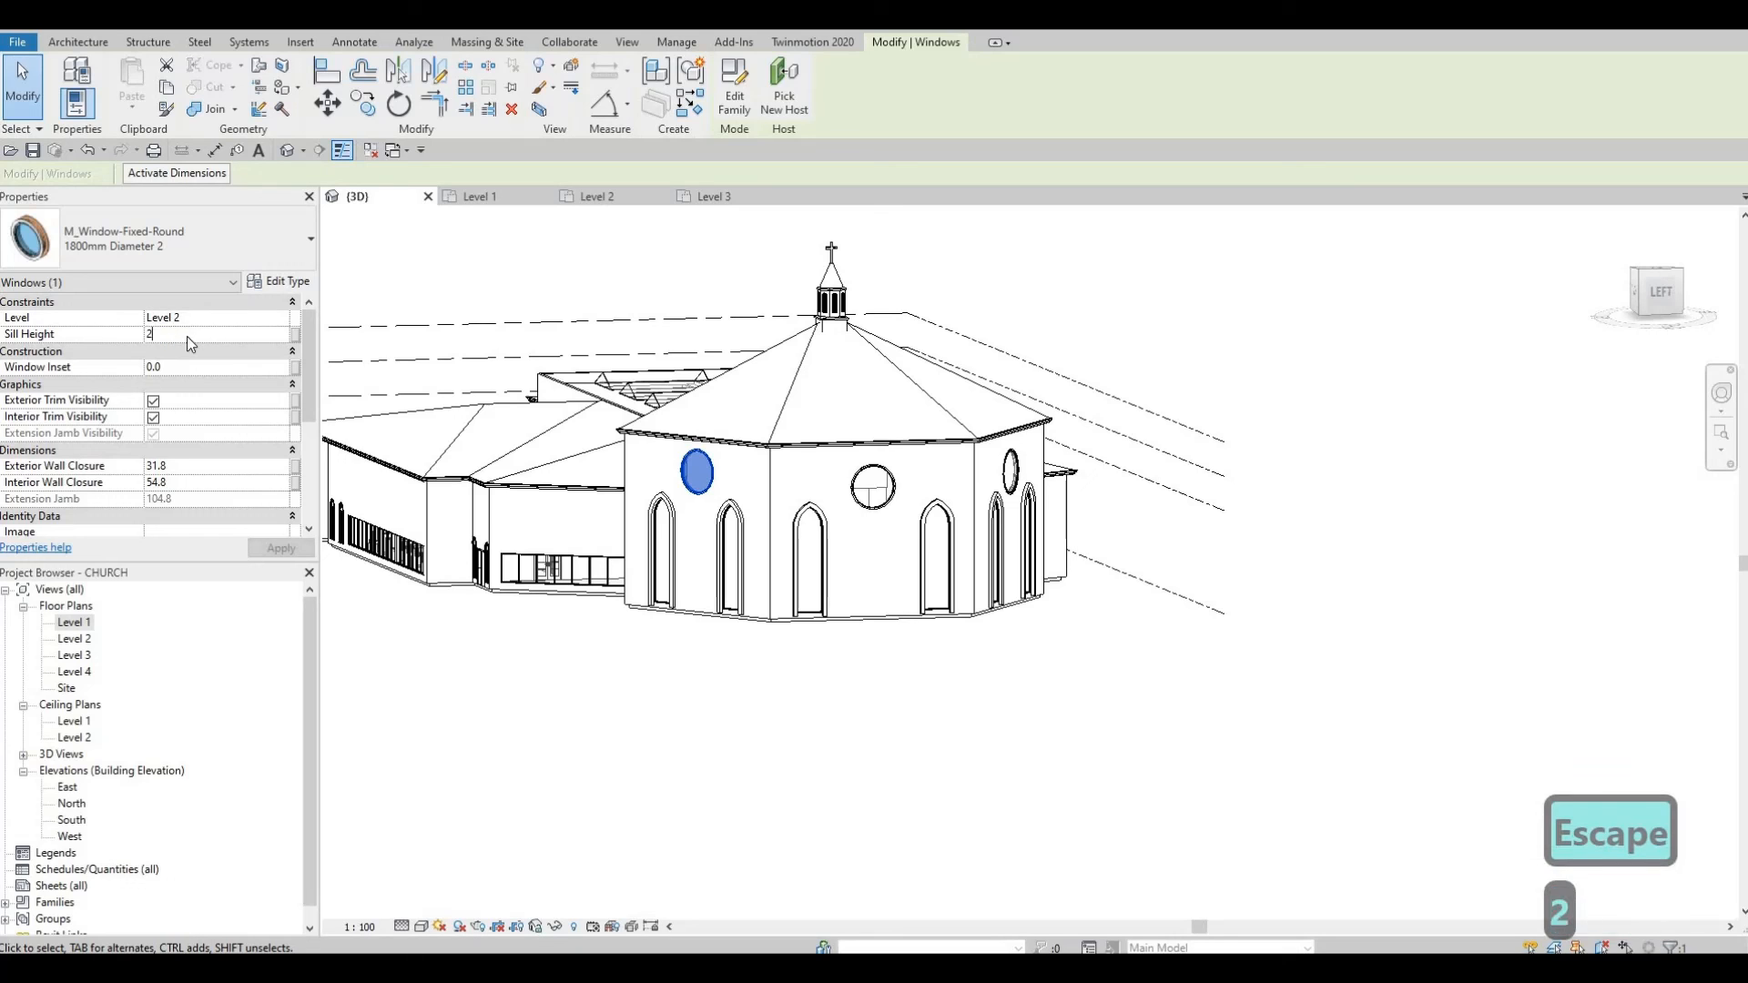
key(Return)
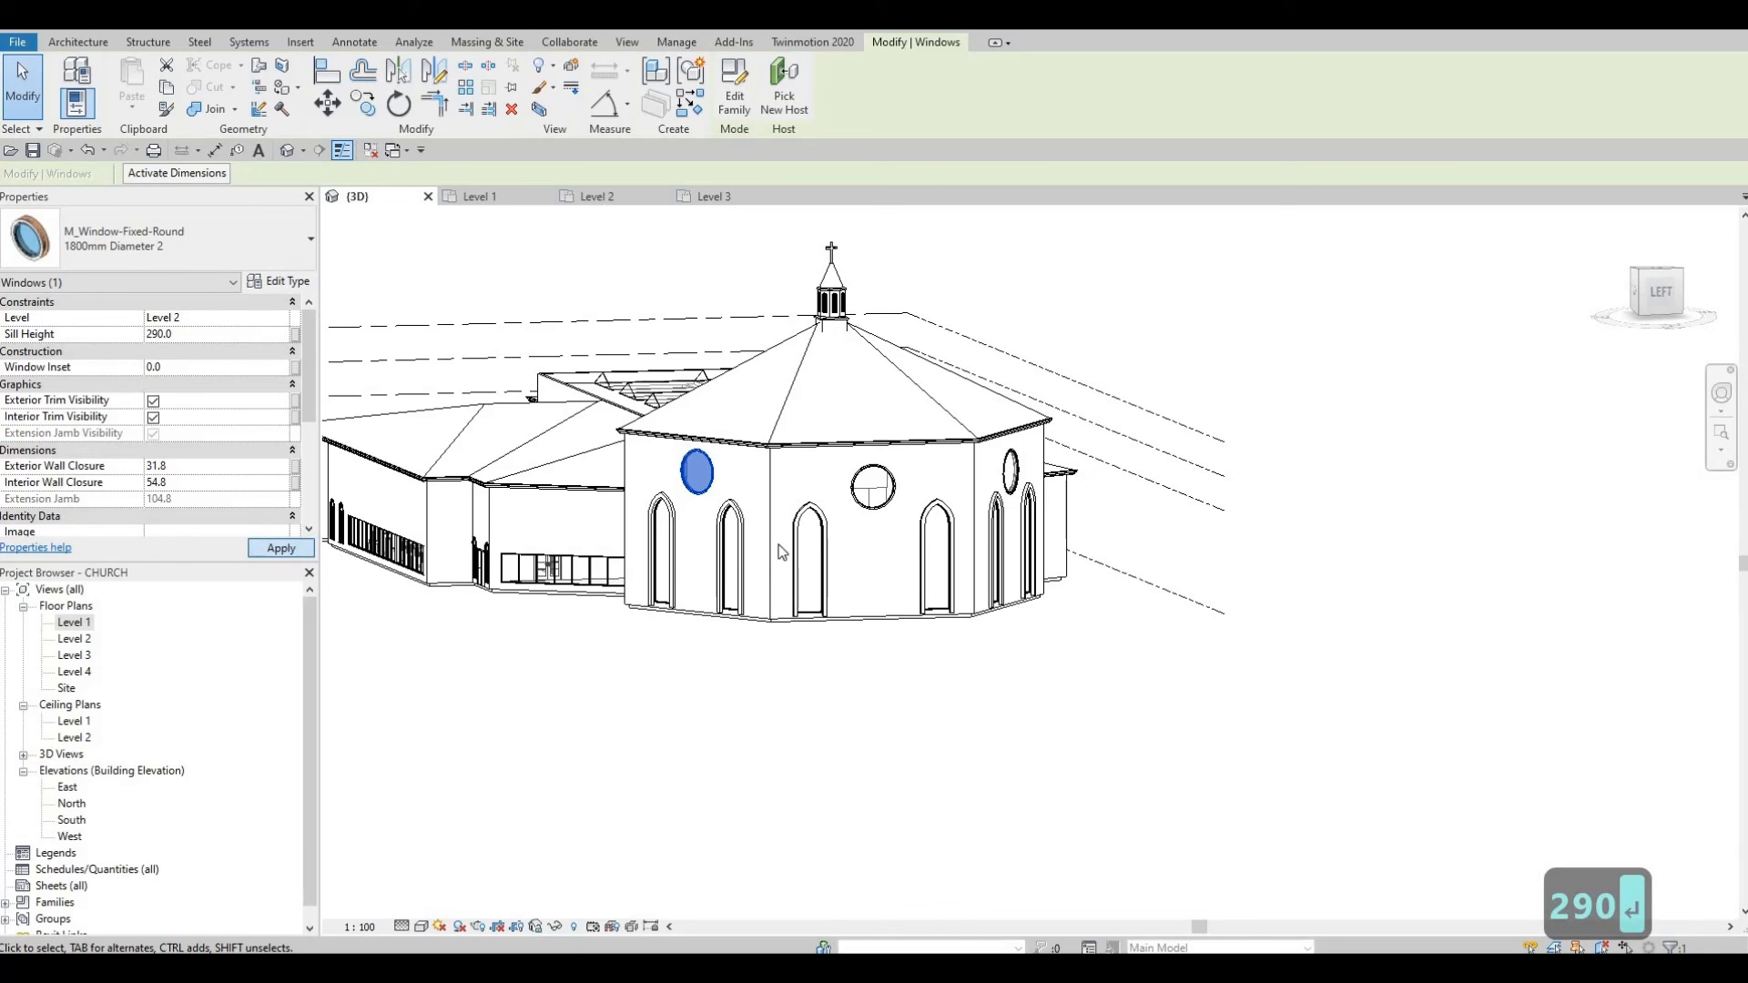
key(Escape)
Step: Give the other round sanctuary window the same 290 sill height
shift+middle_drag(855, 550, 715, 548)
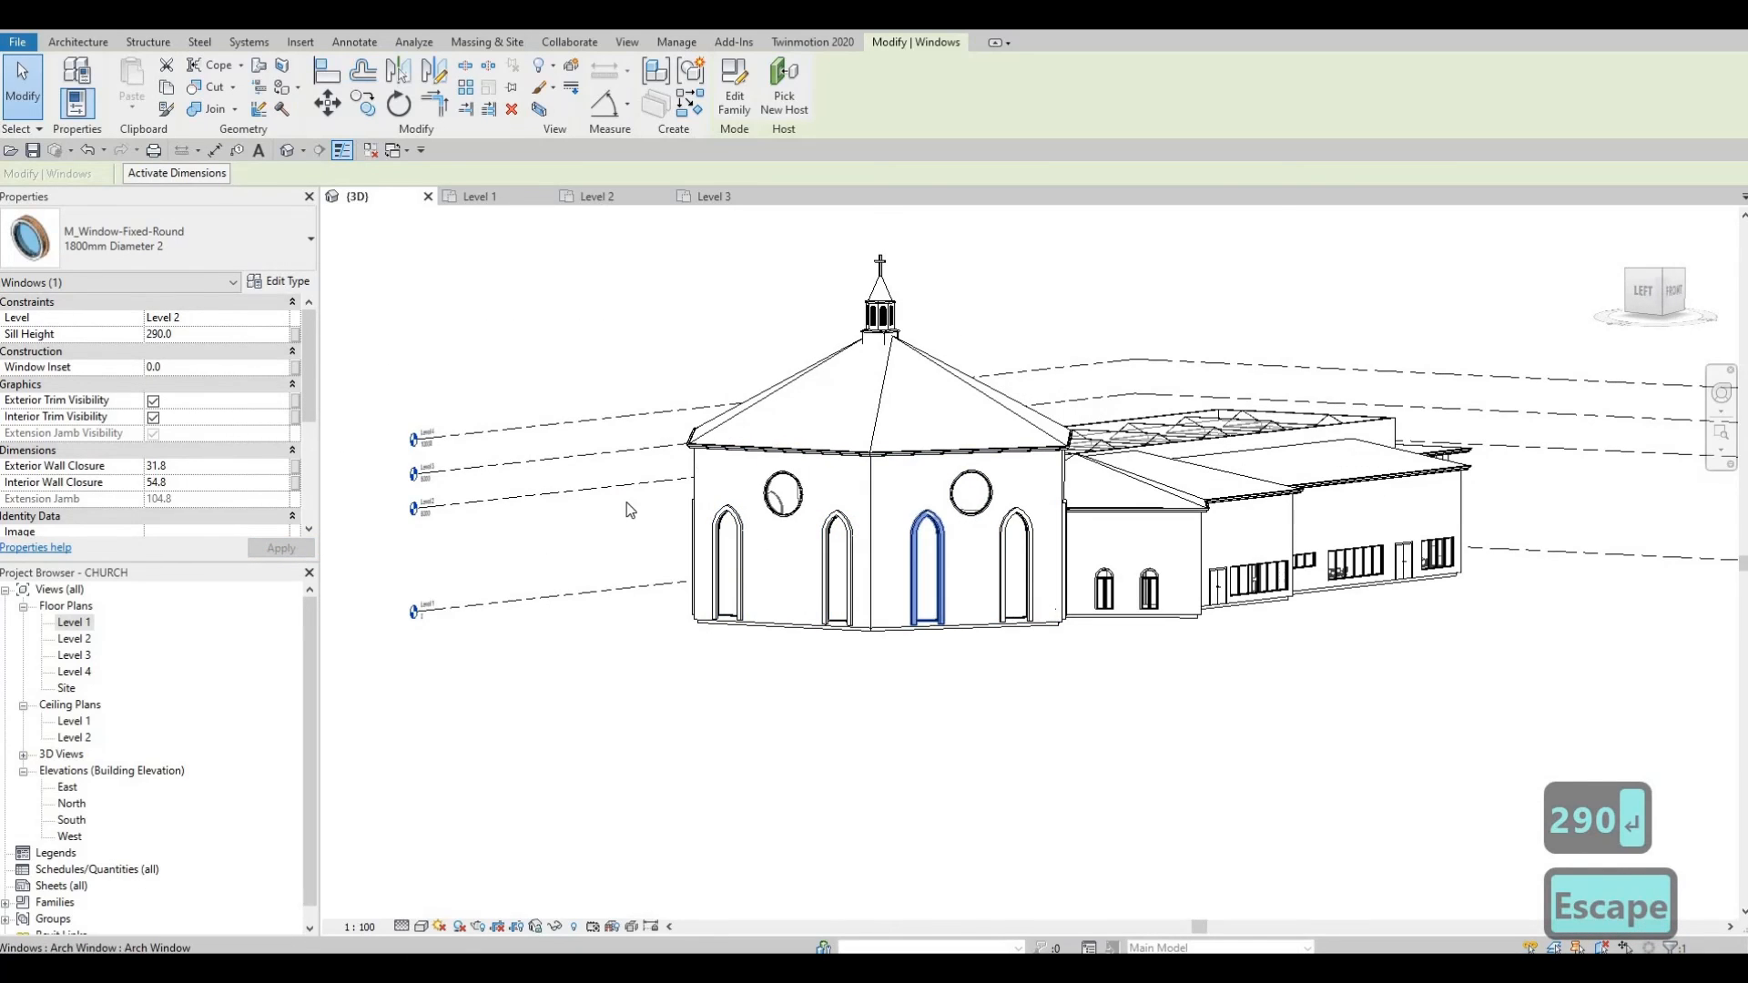
click(971, 492)
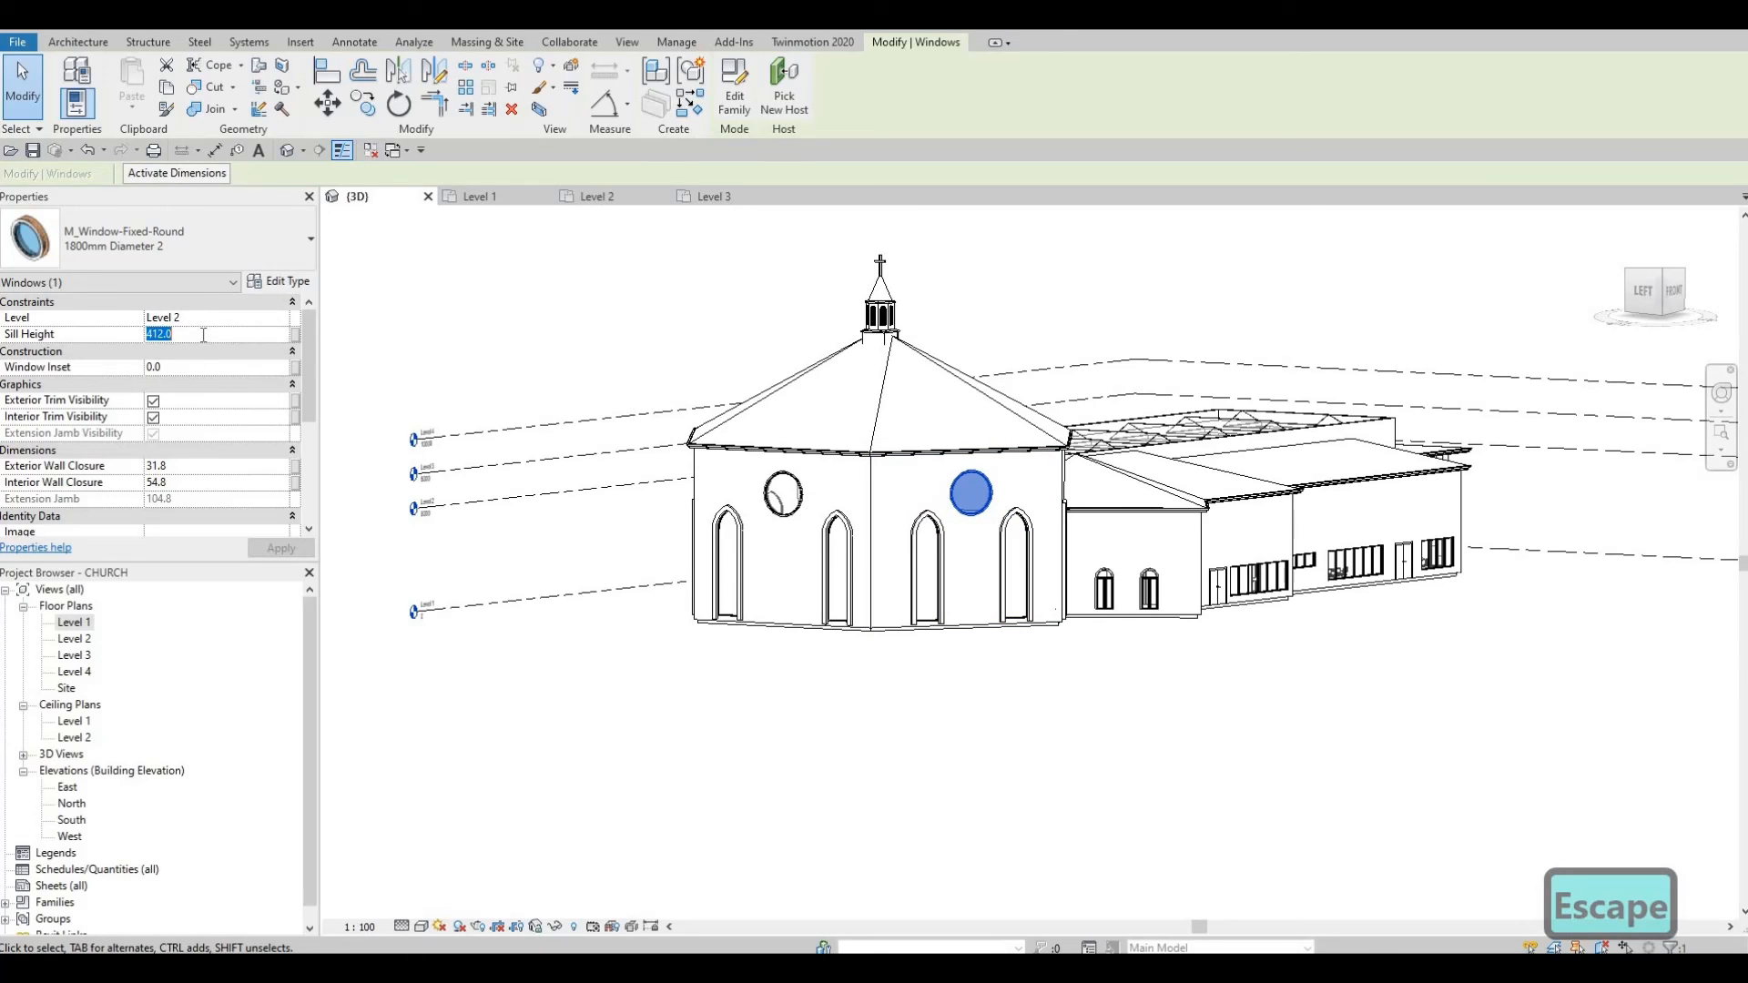
text(290)
key(Return)
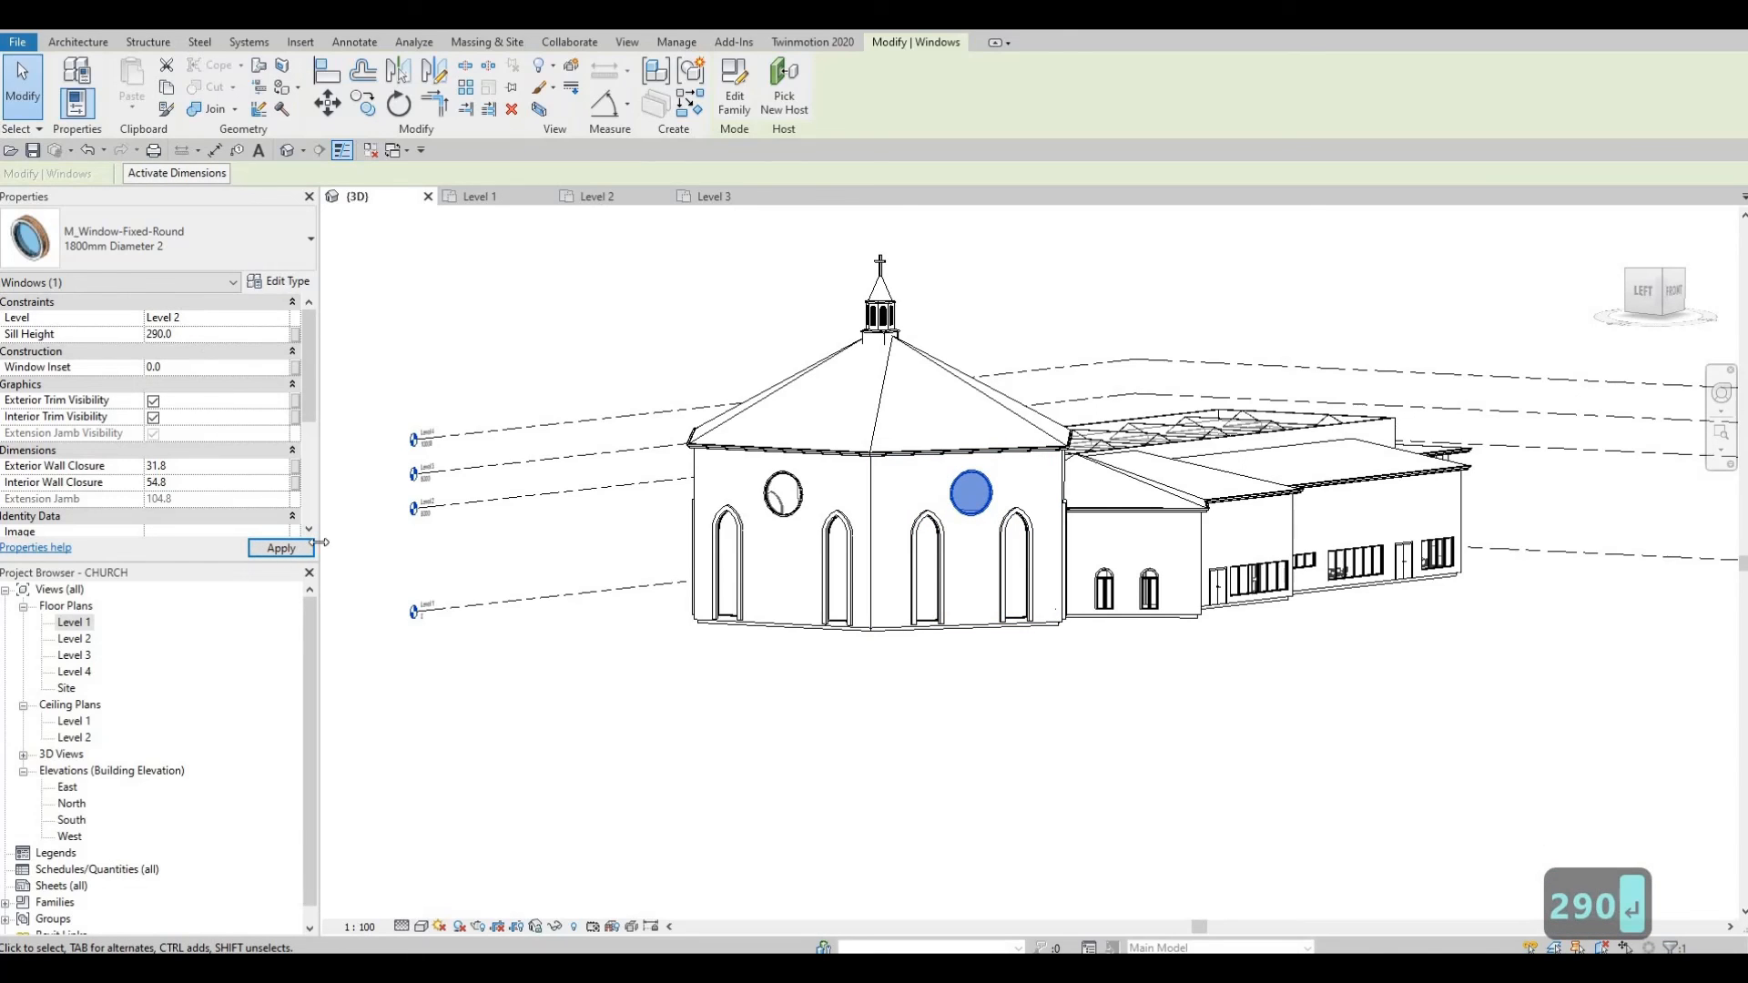
key(Escape)
key(Escape)
shift+middle_drag(820, 628, 951, 674)
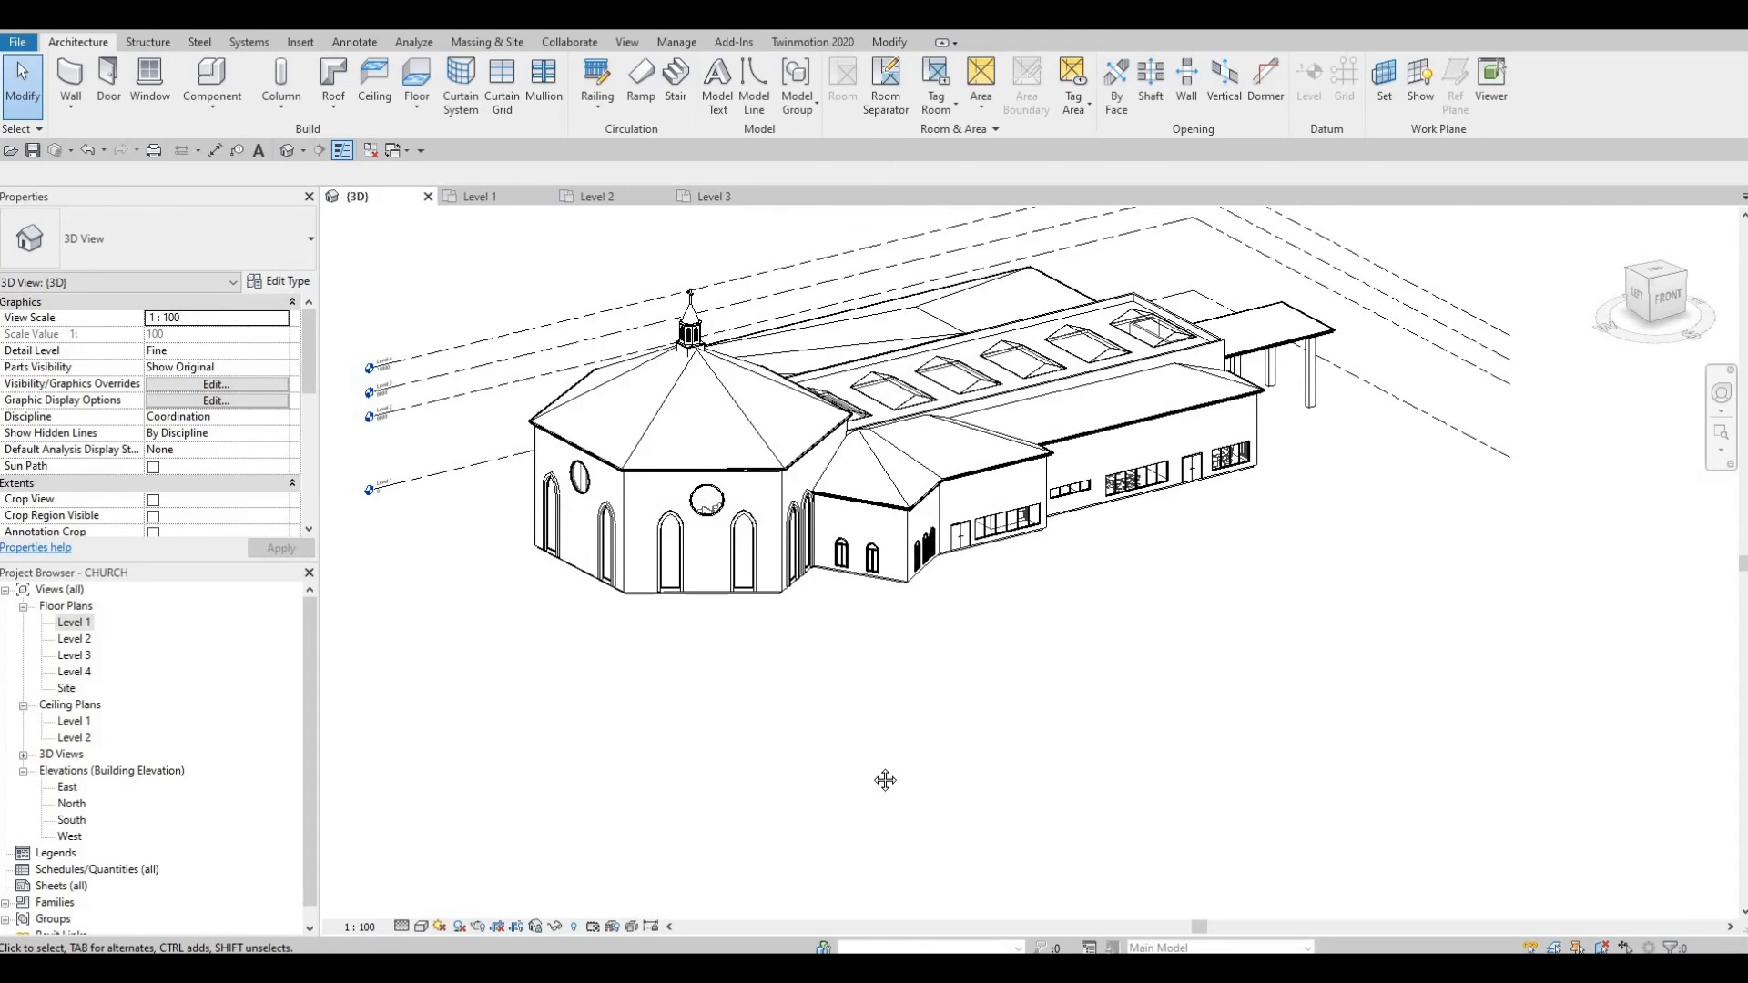
middle_drag(885, 780, 870, 774)
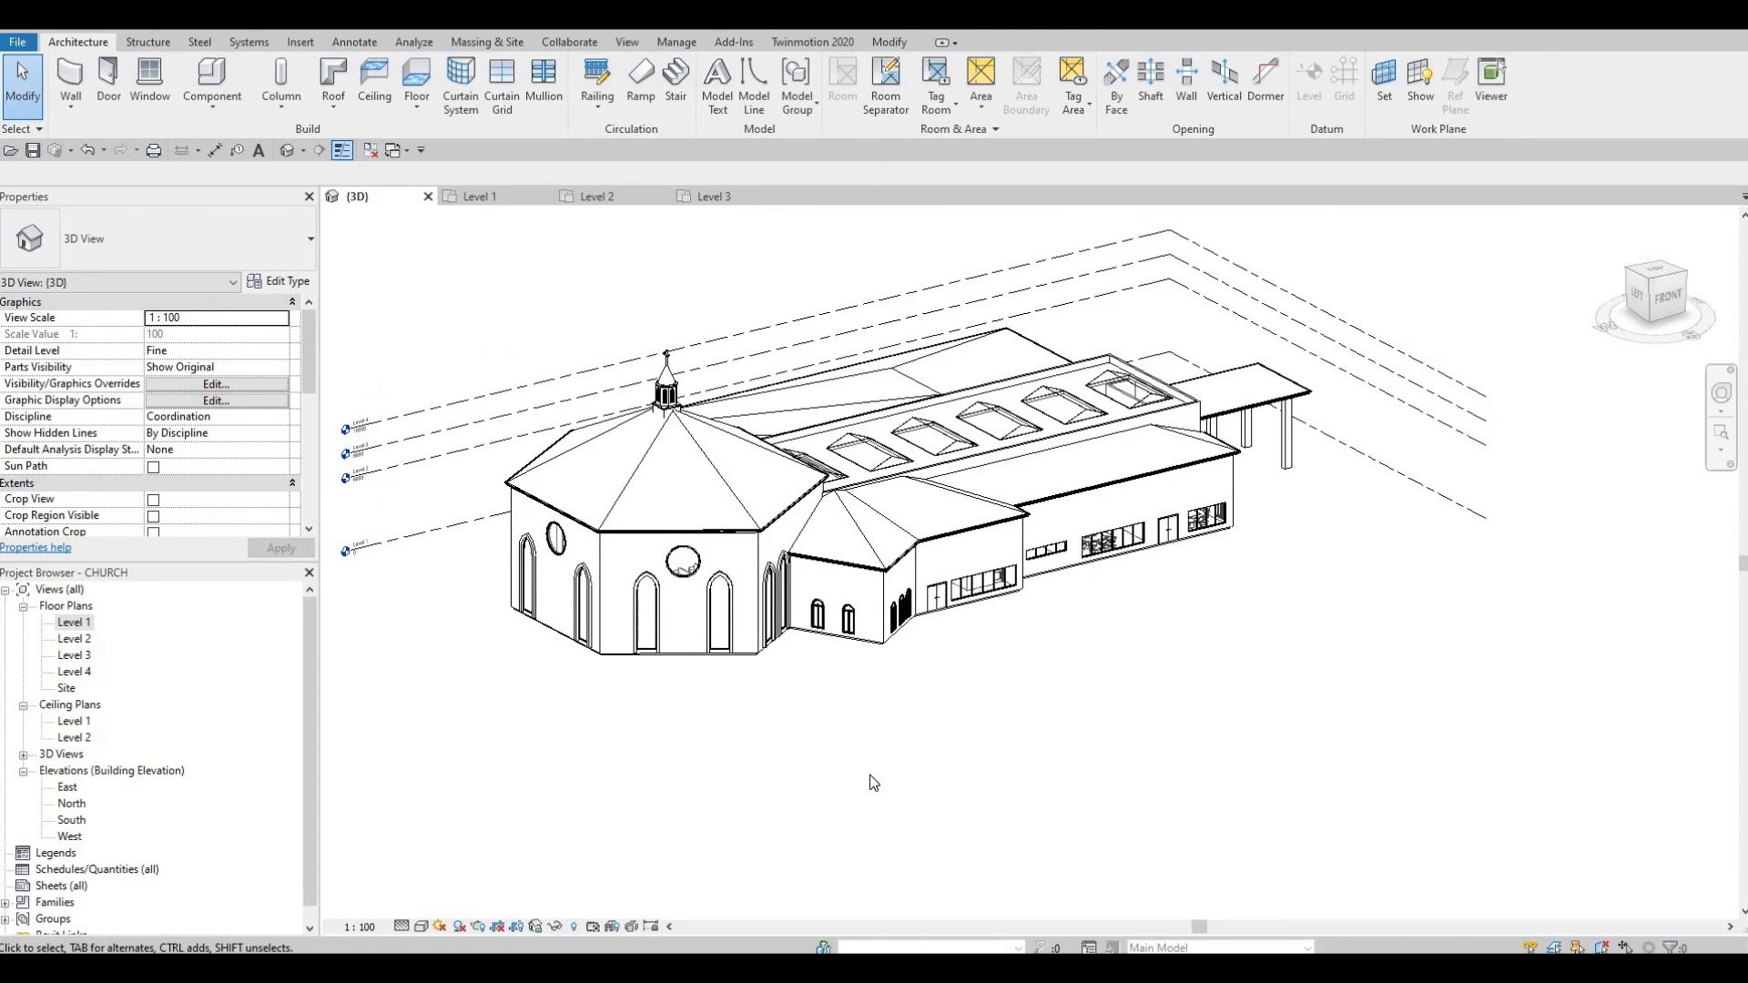